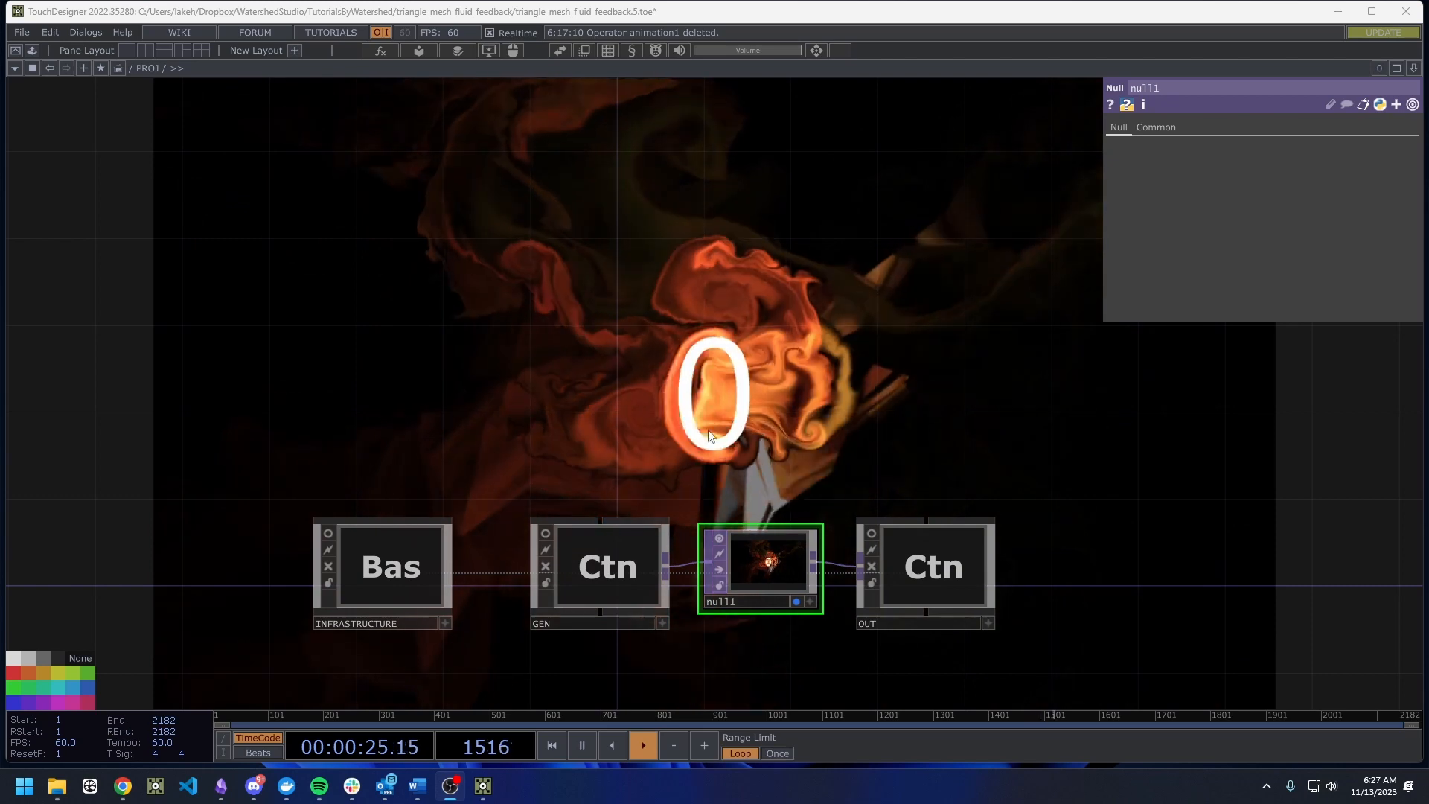
Enter the GEN container's network and hide the parameter window.
left_click_drag(710, 423, 699, 404)
left_click(674, 451)
left_click_drag(765, 312, 783, 380)
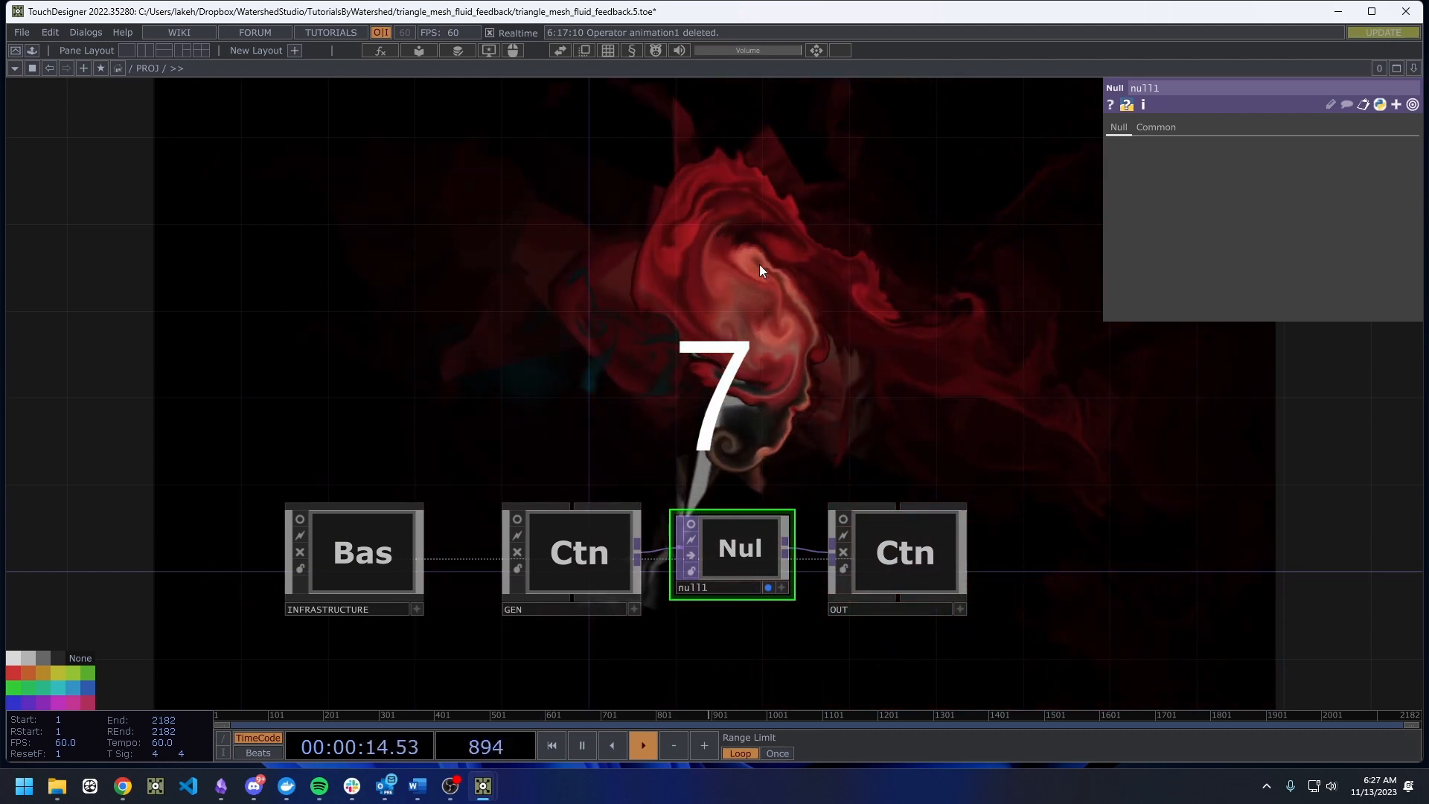
scroll(593, 550, "up", 3)
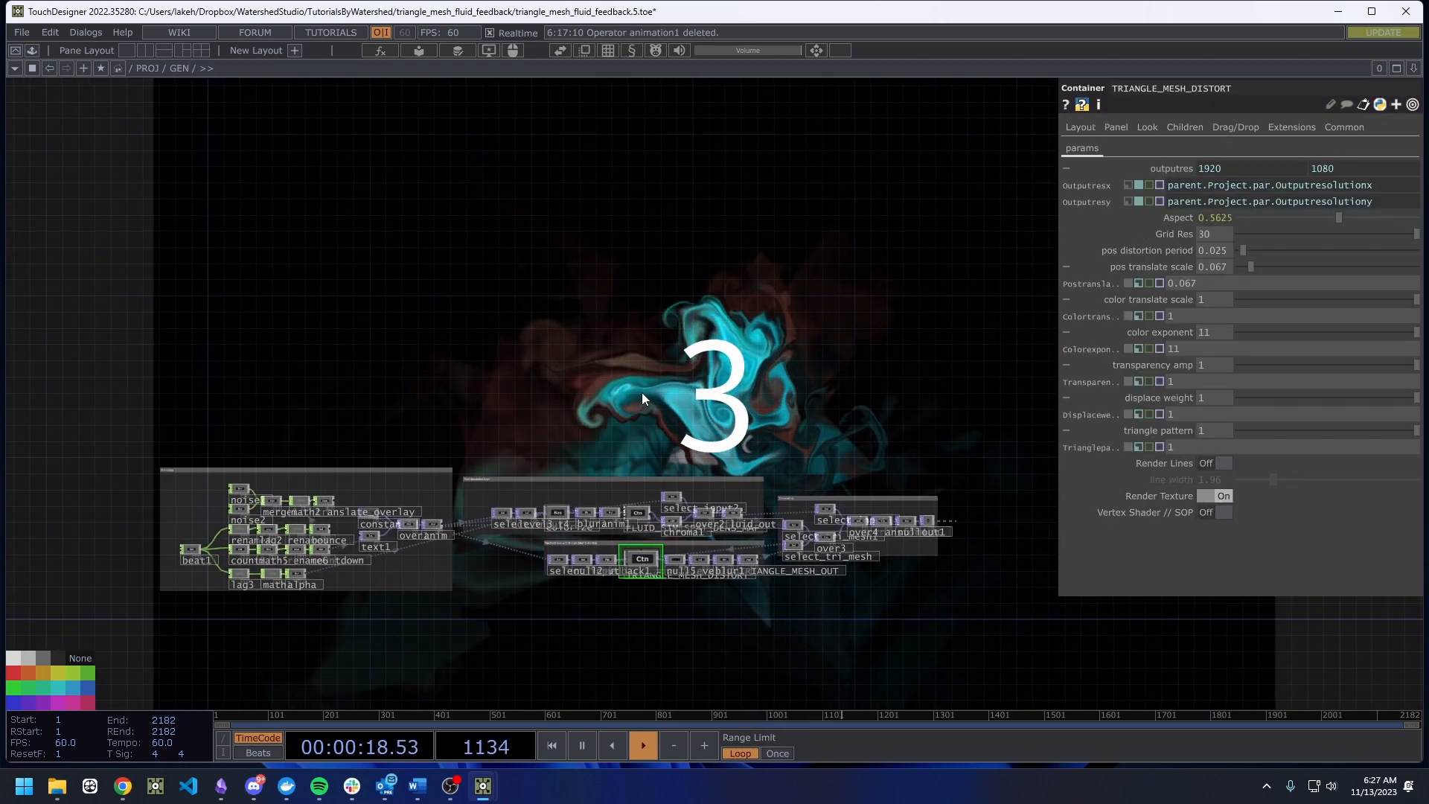
key("p")
Examine the operator chains in the Animation, Fluid Simulation Layer and triangle mesh feedback groups.
scroll(360, 538, "up", 5)
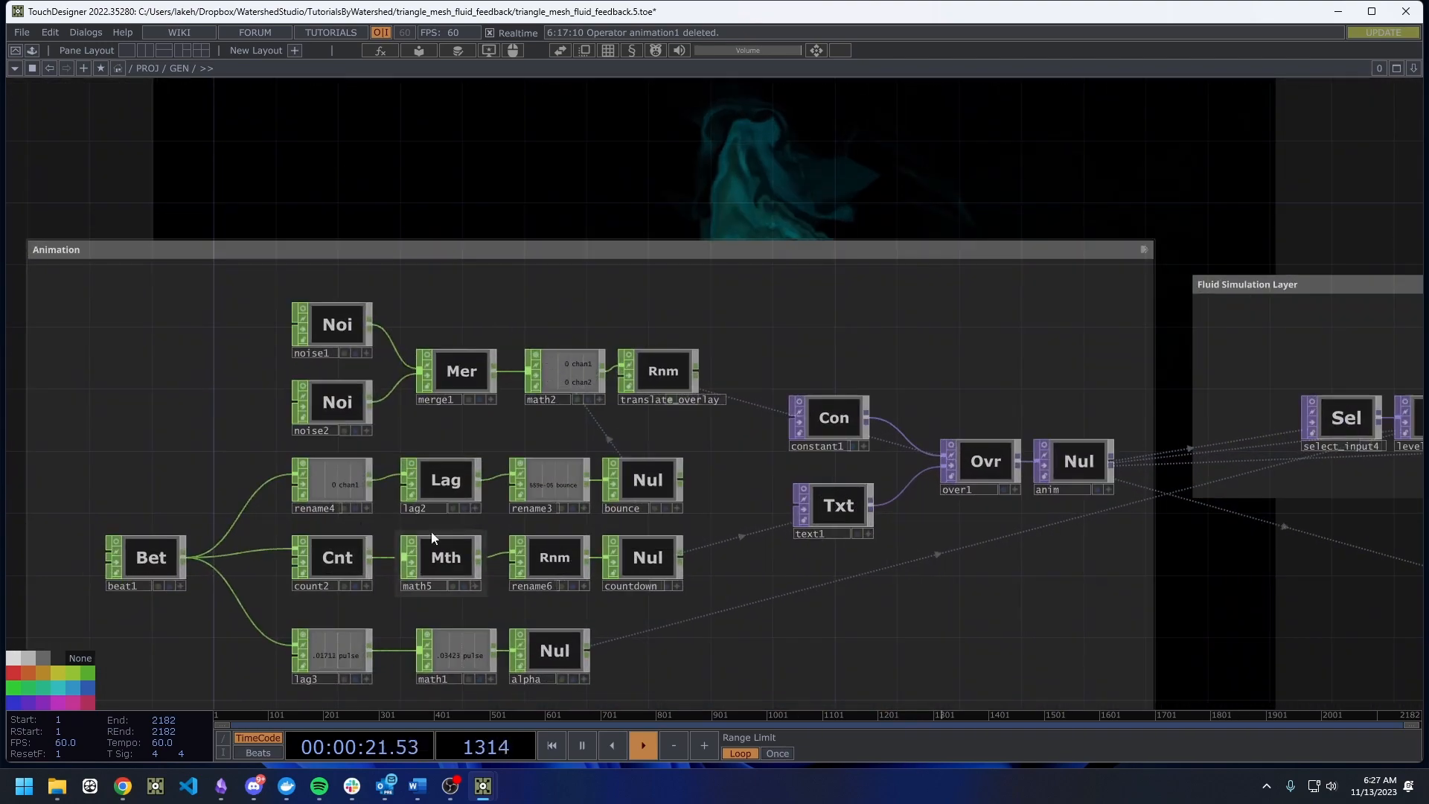
left_click_drag(857, 582, 883, 510)
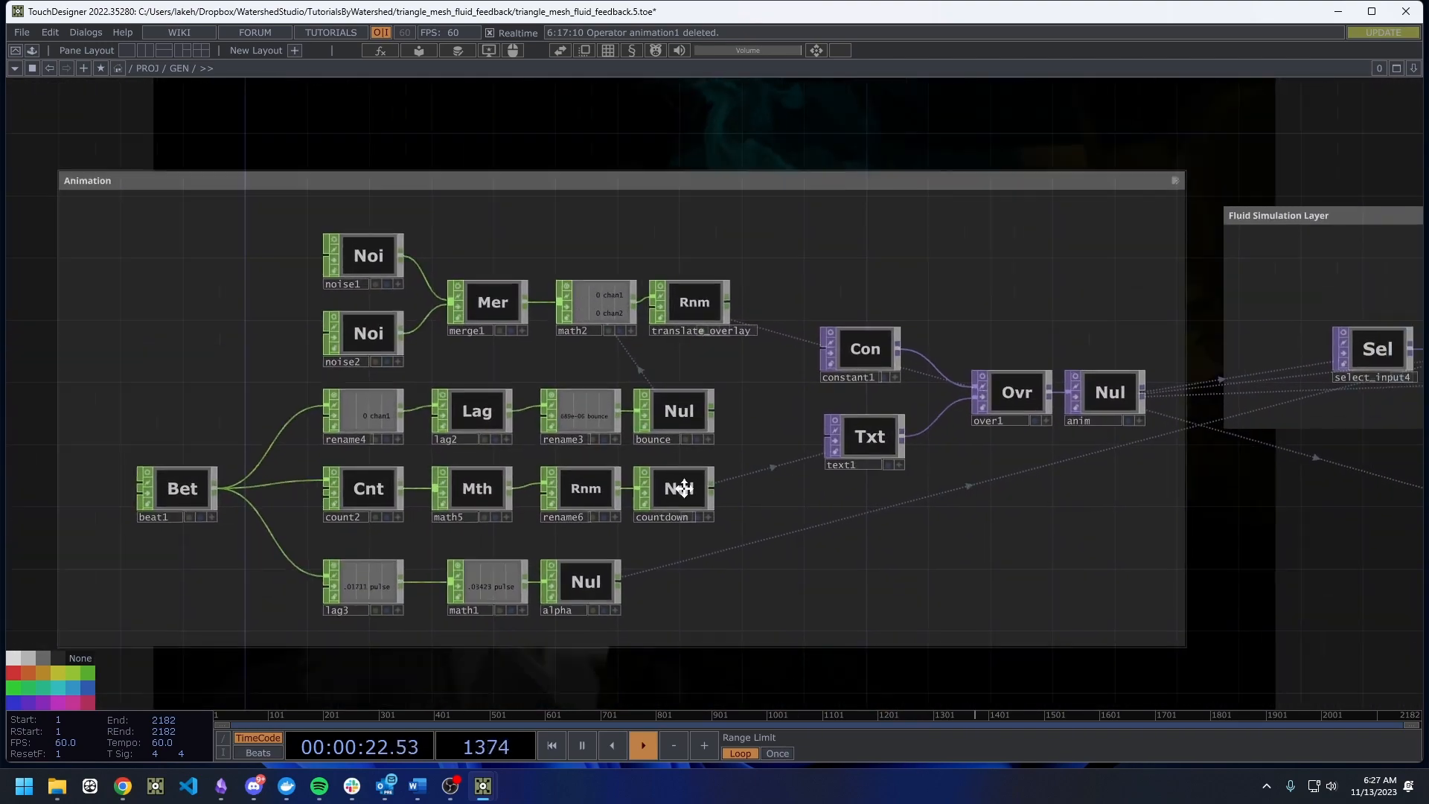
left_click_drag(1380, 542, 872, 565)
mouse_move(1016, 227)
left_mouse_down()
mouse_move(810, 304)
mouse_move(652, 546)
left_mouse_up()
mouse_move(889, 345)
left_mouse_down()
mouse_move(774, 482)
mouse_move(771, 562)
left_mouse_up()
left_click_drag(819, 662, 766, 182)
left_click_drag(852, 560, 611, 544)
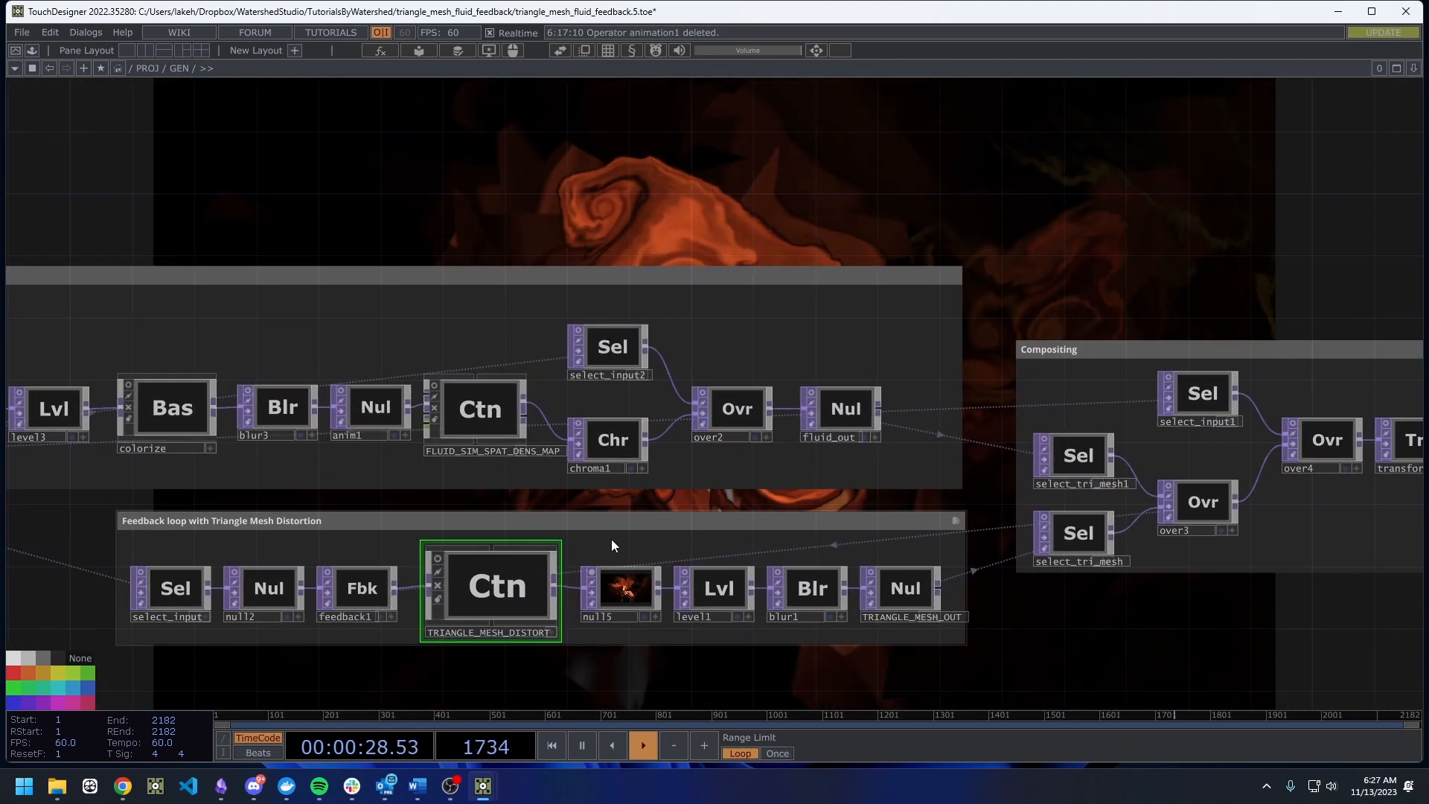
Examine the TRIANGLE_MESH_DISTORT container in the feedback loop and the image preview of the null5 operator it feeds.
left_click_drag(558, 503, 669, 529)
scroll(668, 529, "down", 2)
left_click_drag(620, 419, 557, 454)
scroll(561, 577, "up", 4)
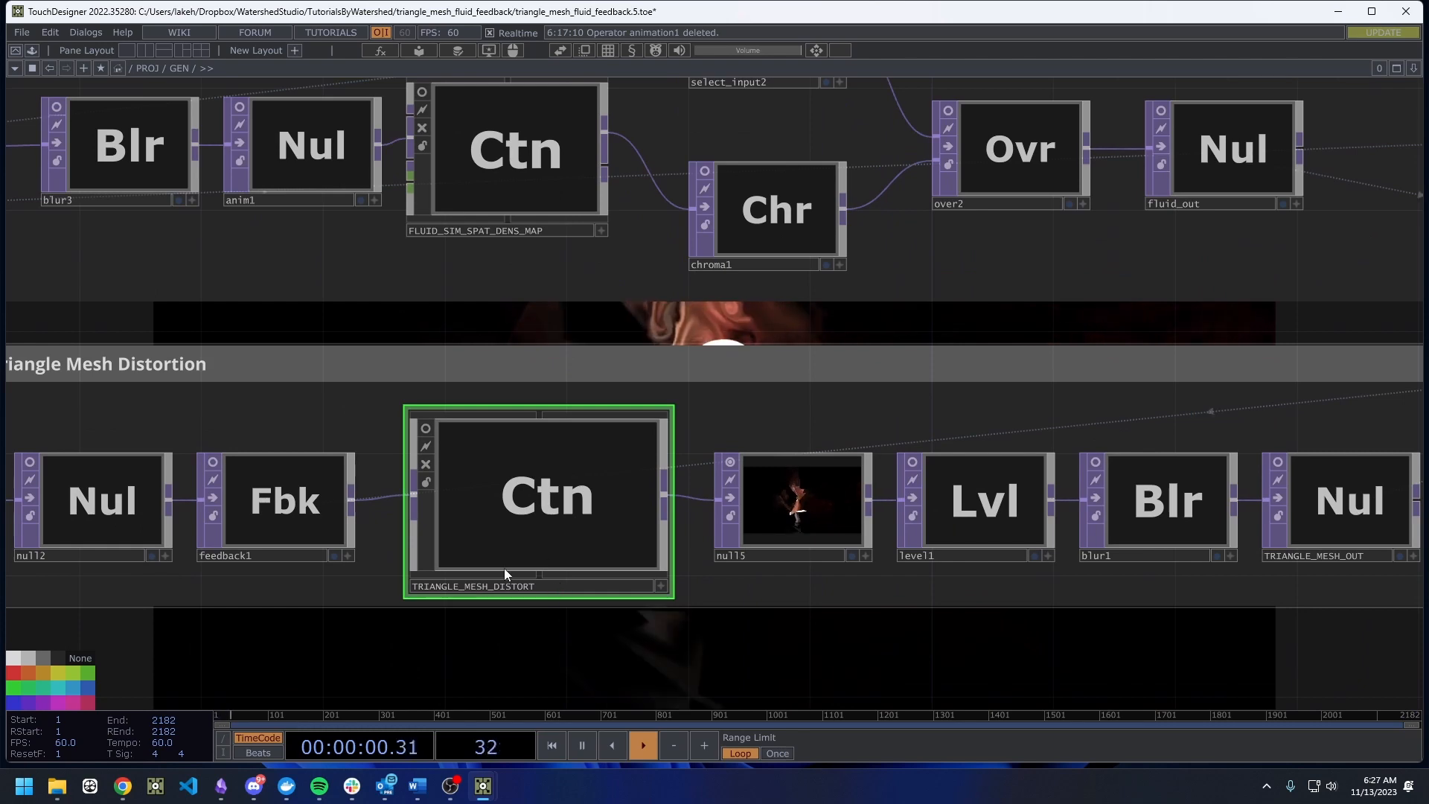
scroll(789, 500, "up", 6)
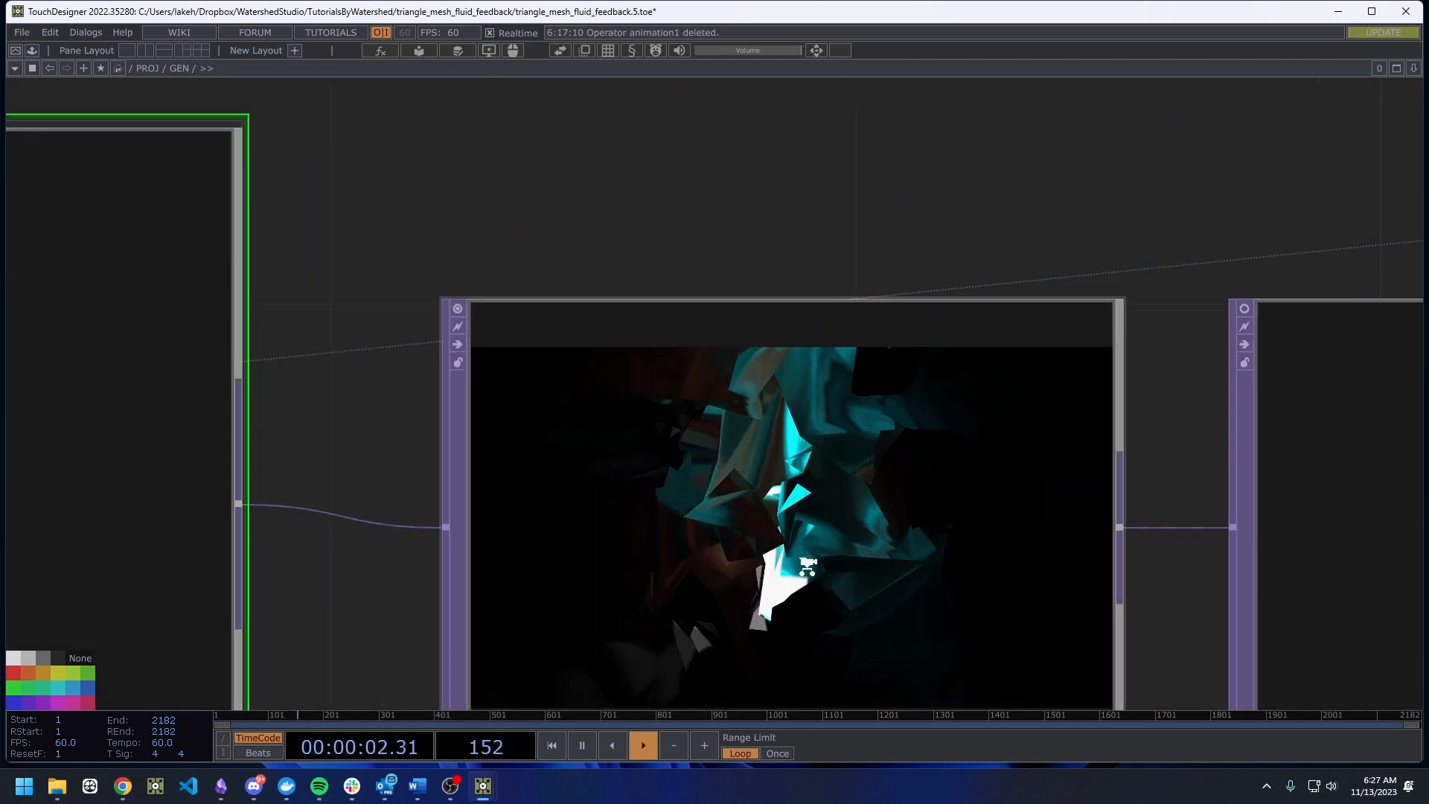
scroll(729, 464, "down", 2)
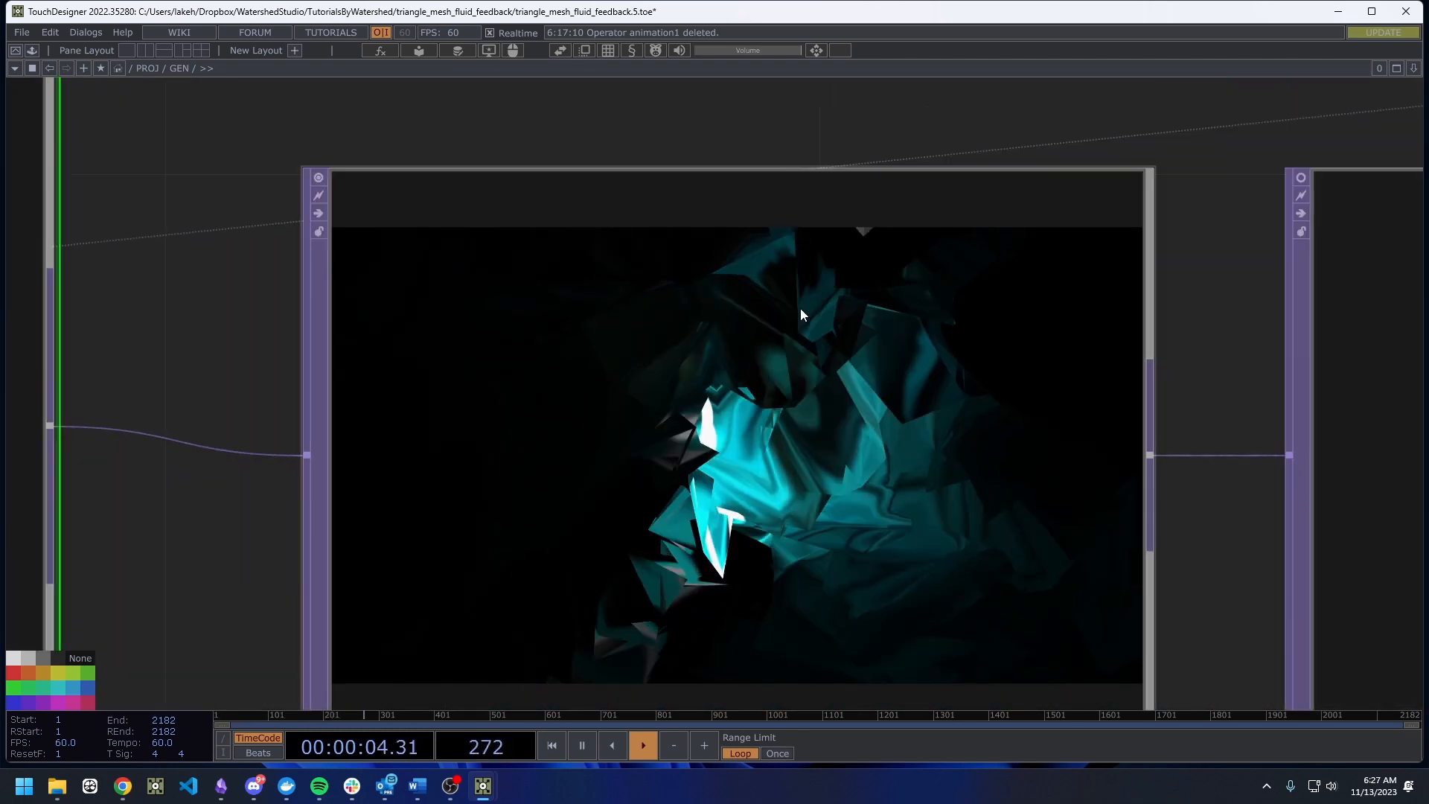
scroll(691, 435, "down", 4)
scroll(691, 435, "down", 9)
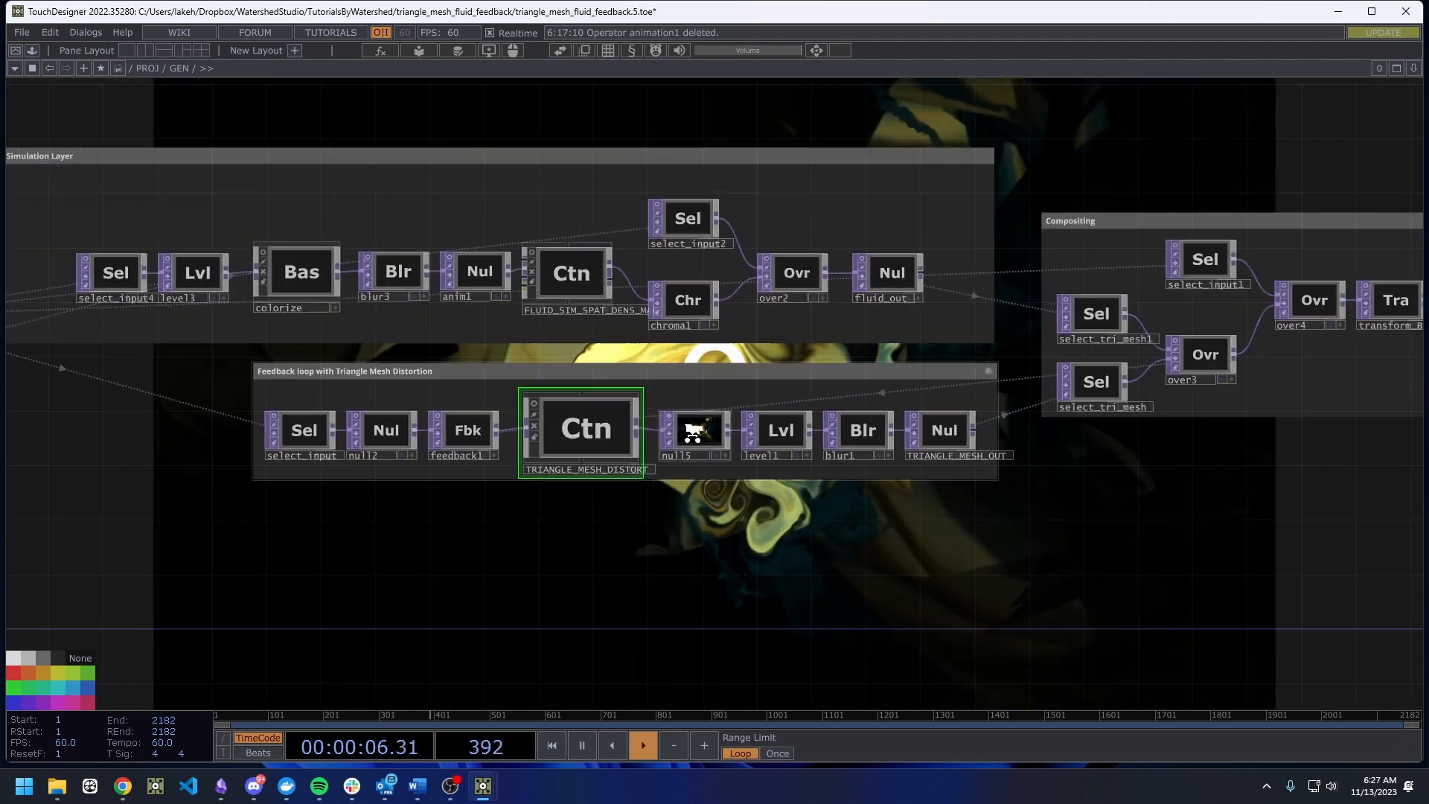
Examine how the Compositing group layers the fluid and triangle mesh outputs through its Over operators.
left_click_drag(848, 338, 698, 468)
scroll(639, 504, "up", 3)
middle_click_drag(594, 534, 577, 544)
left_click_drag(912, 370, 681, 360)
left_click_drag(750, 558, 861, 513)
left_click(631, 603)
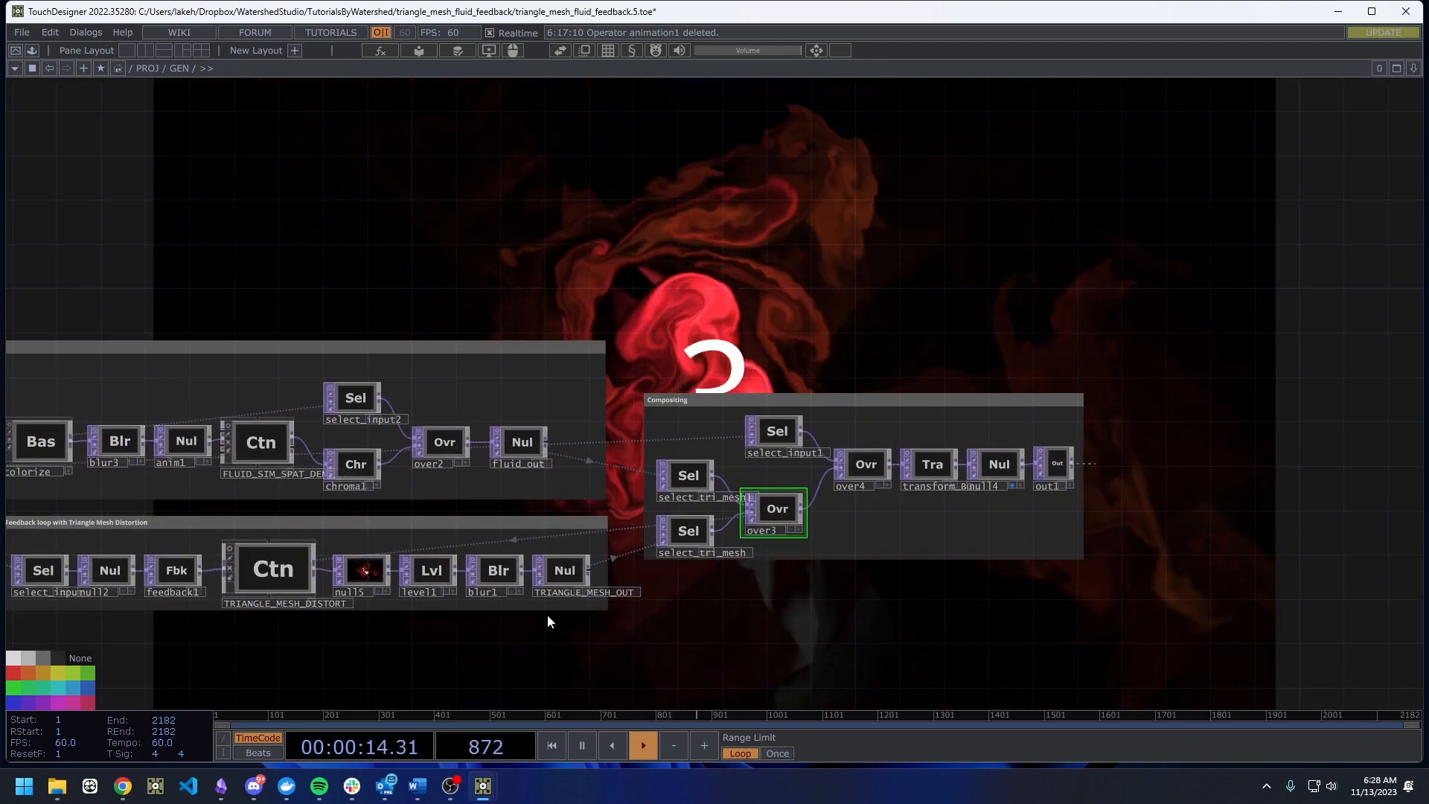
Review the whole GEN network from the Animation group through to the final output against the background render.
left_click_drag(146, 496, 155, 535)
left_click_drag(736, 292, 712, 372)
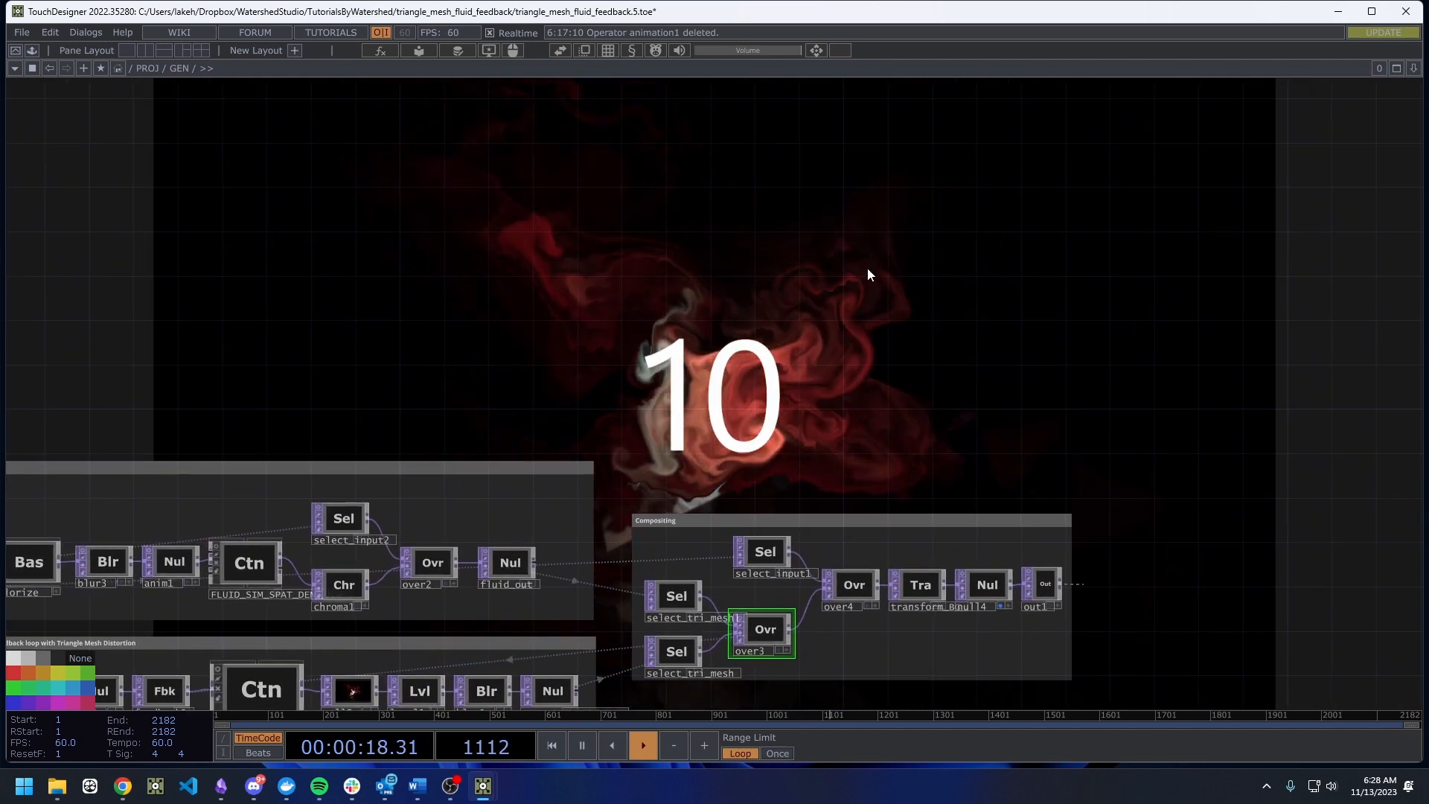
left_click_drag(873, 302, 1065, 208)
left_click_drag(635, 213, 686, 288)
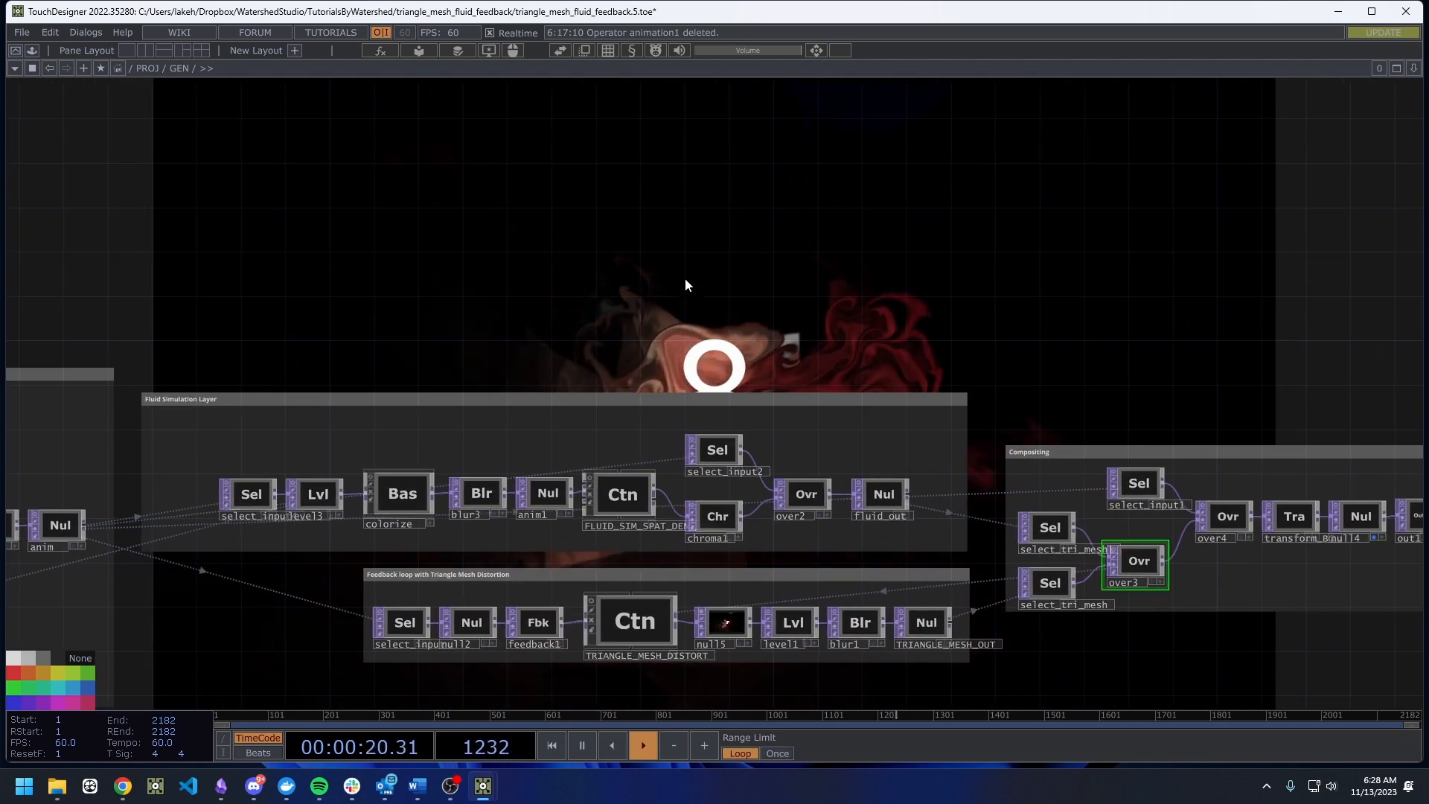
scroll(705, 276, "down", 3)
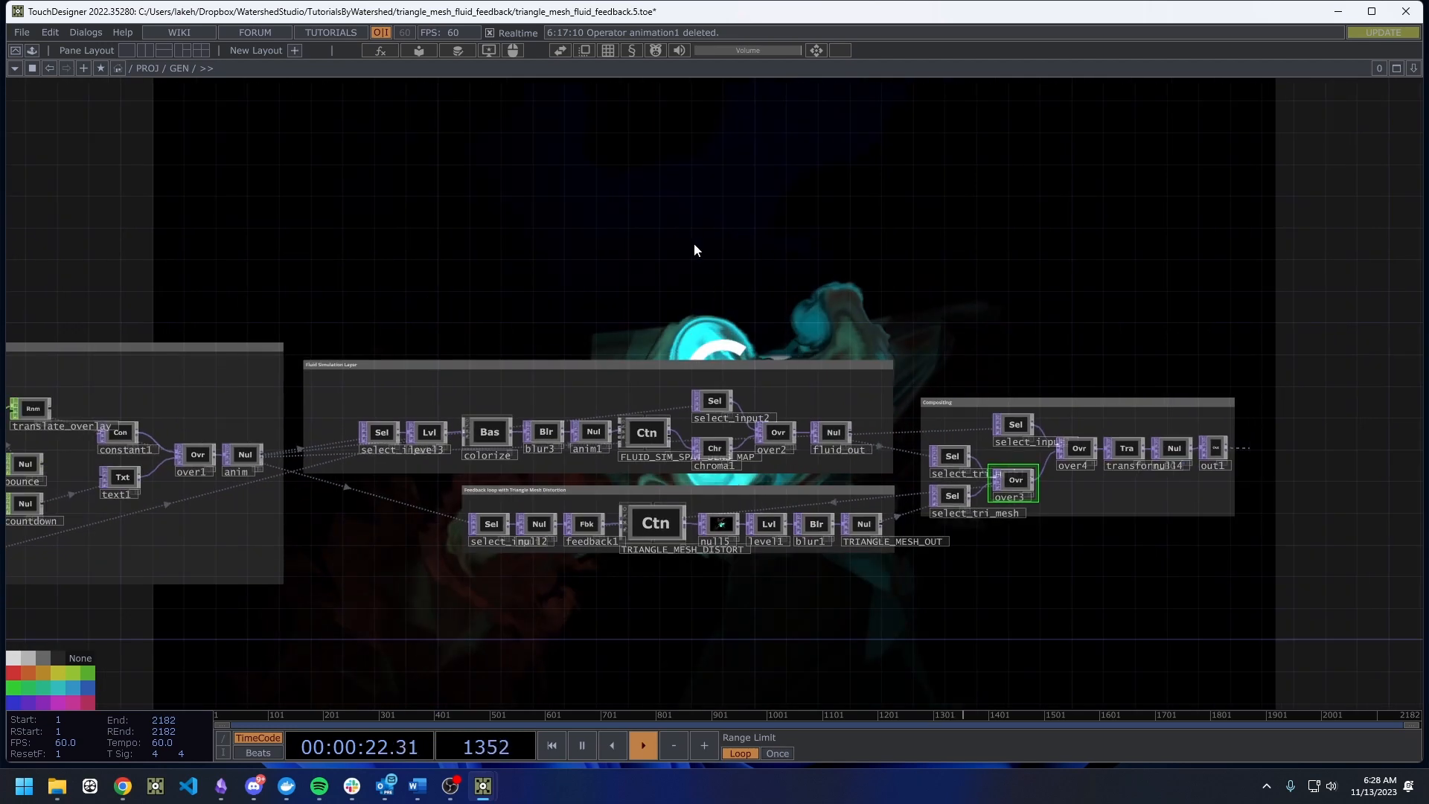
scroll(707, 265, "down", 2)
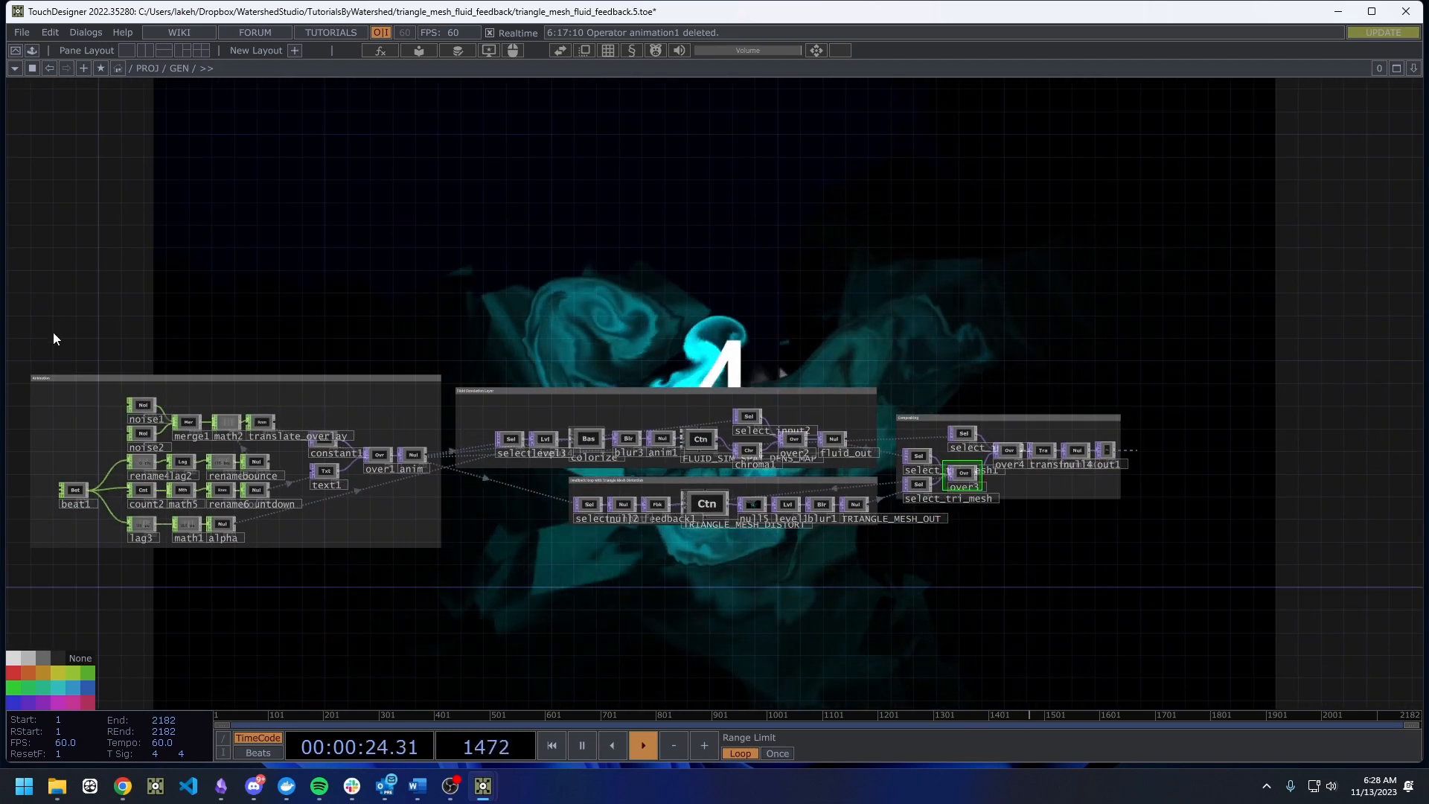
left_click_drag(455, 598, 454, 601)
right_click(457, 600)
left_click(488, 579)
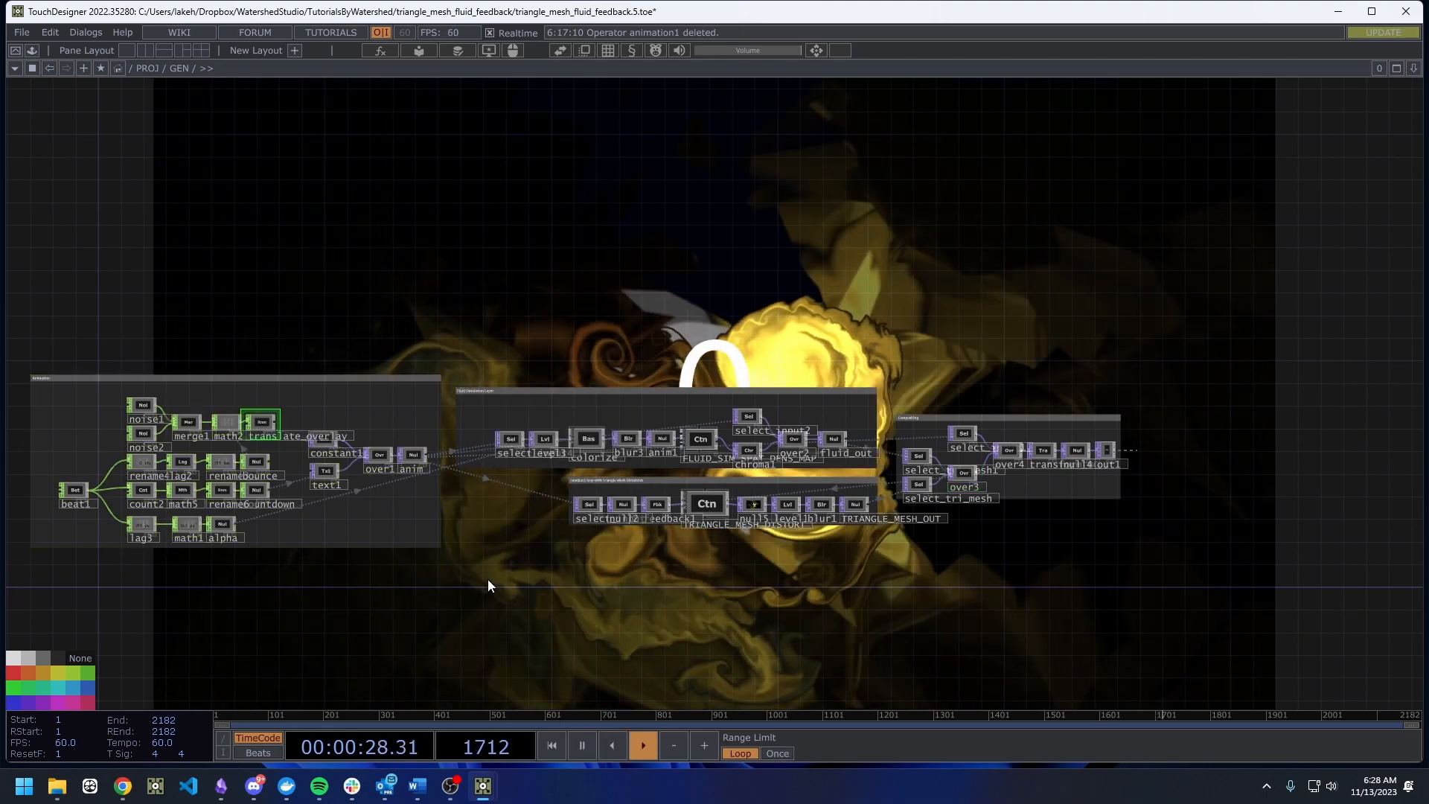
left_click_drag(512, 586, 507, 589)
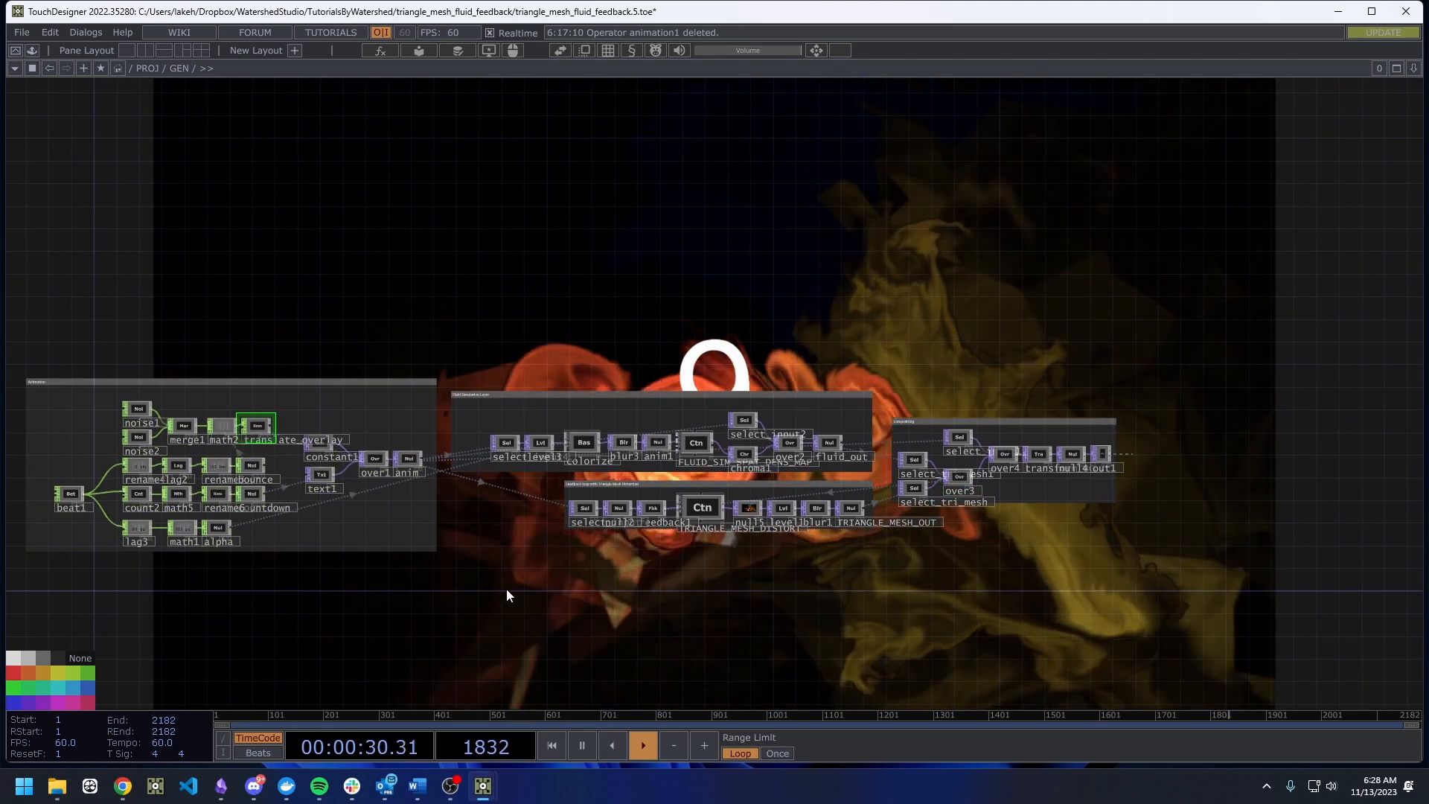
Turn off the background grid in the network editor for a clearer view of the render.
left_click_drag(603, 340, 606, 472)
left_click_drag(622, 342, 602, 491)
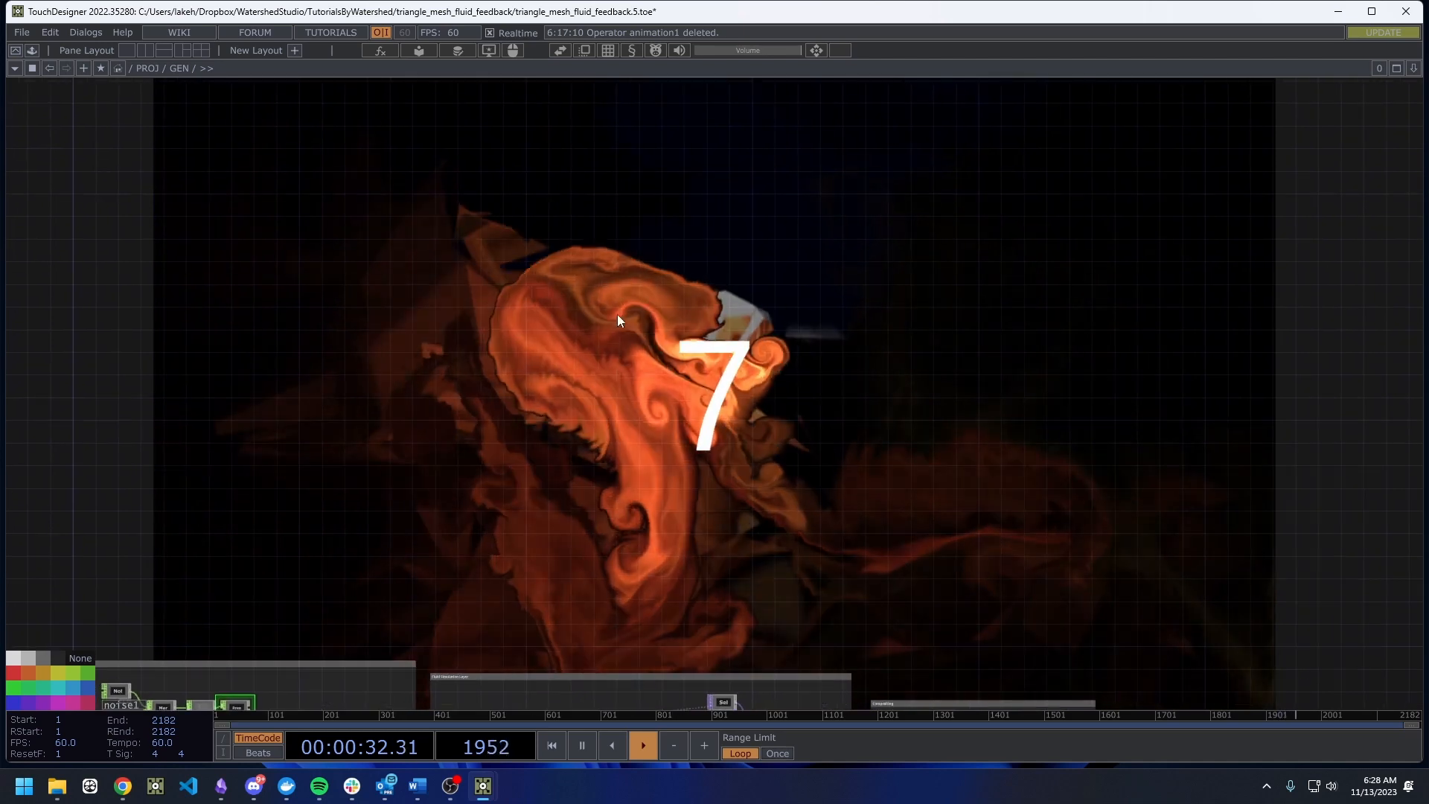
left_click(608, 49)
left_click_drag(694, 271, 665, 338)
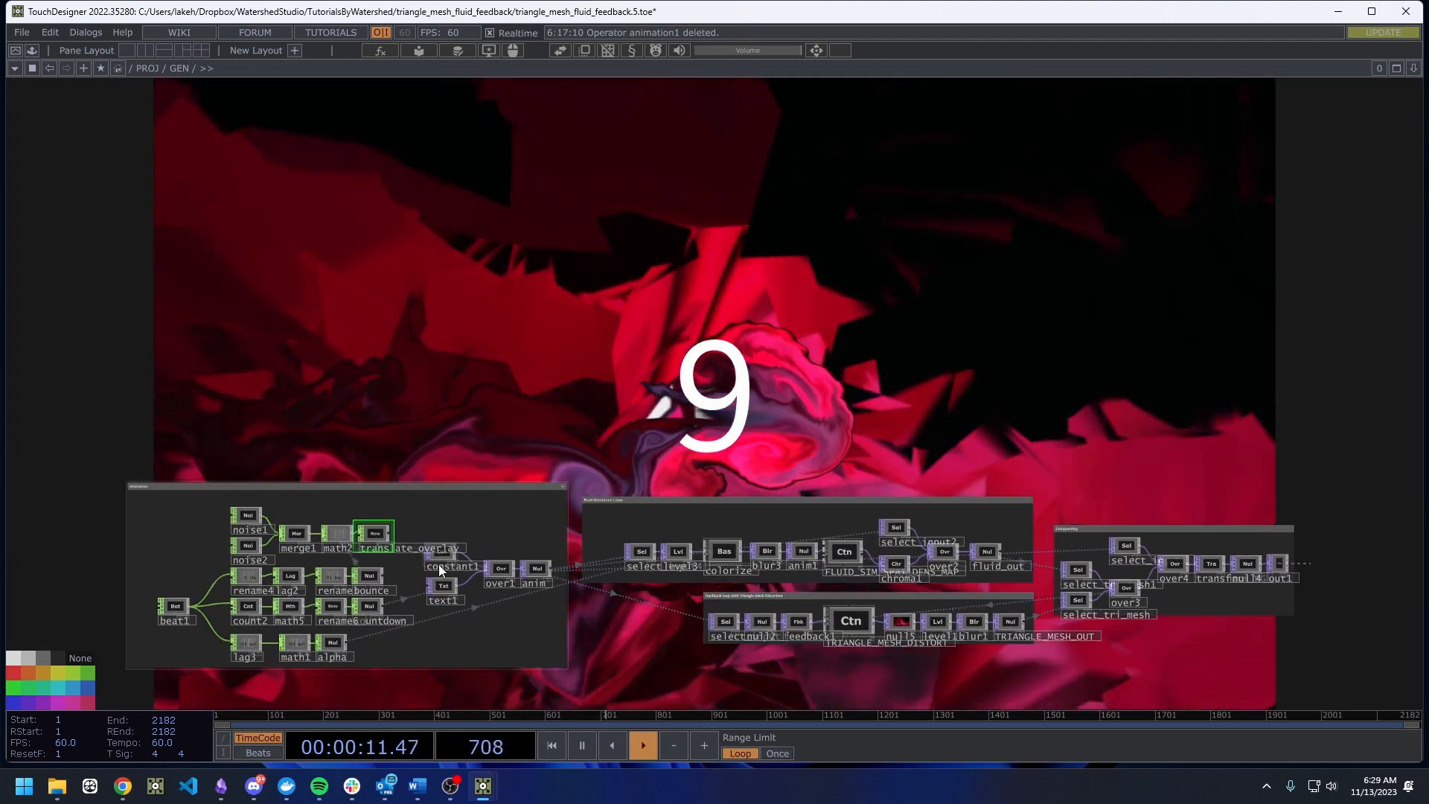
Show the parameters of text1 in the Animation group and paste a copy of the operator below it.
scroll(447, 588, "up", 5)
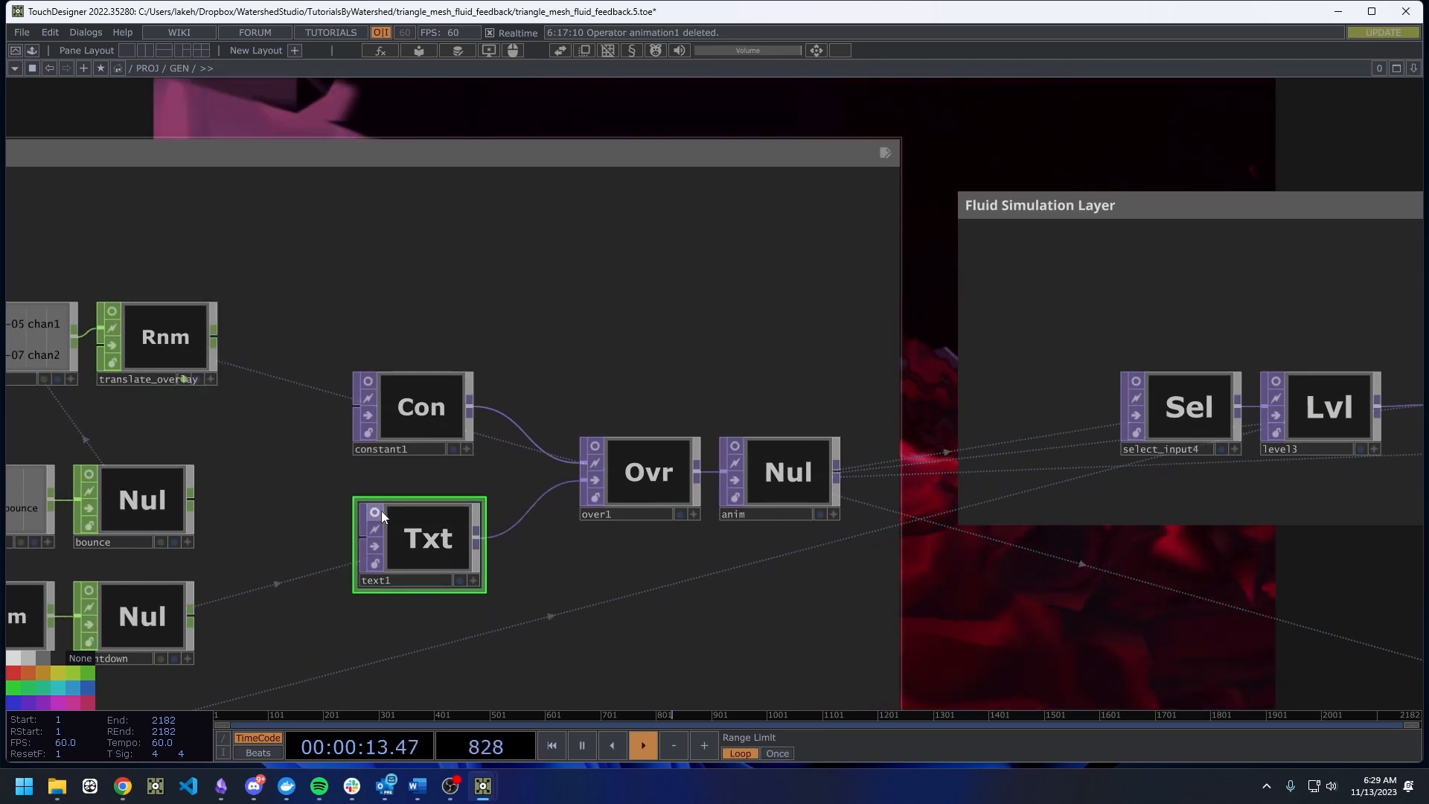
key("p")
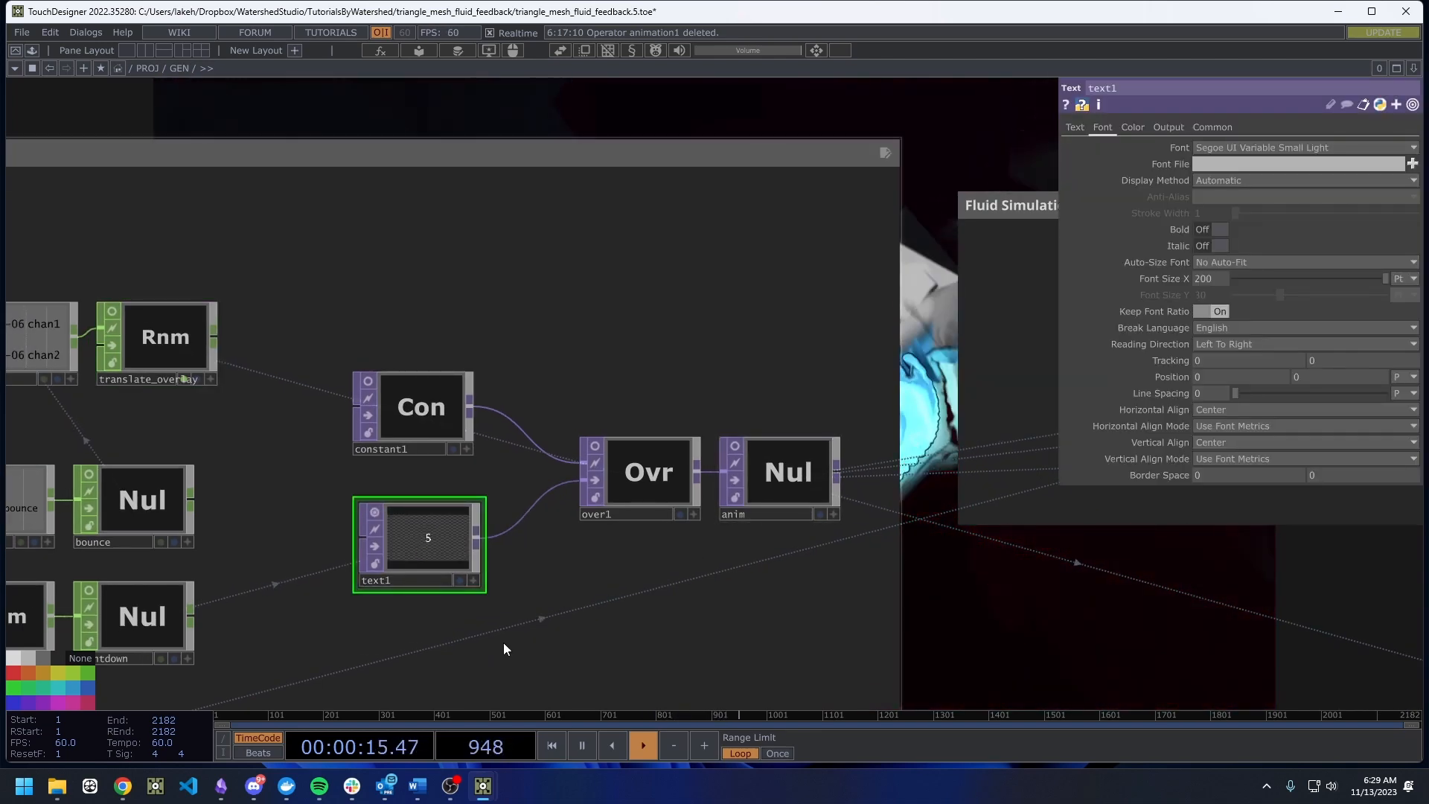
key("ctrl+v")
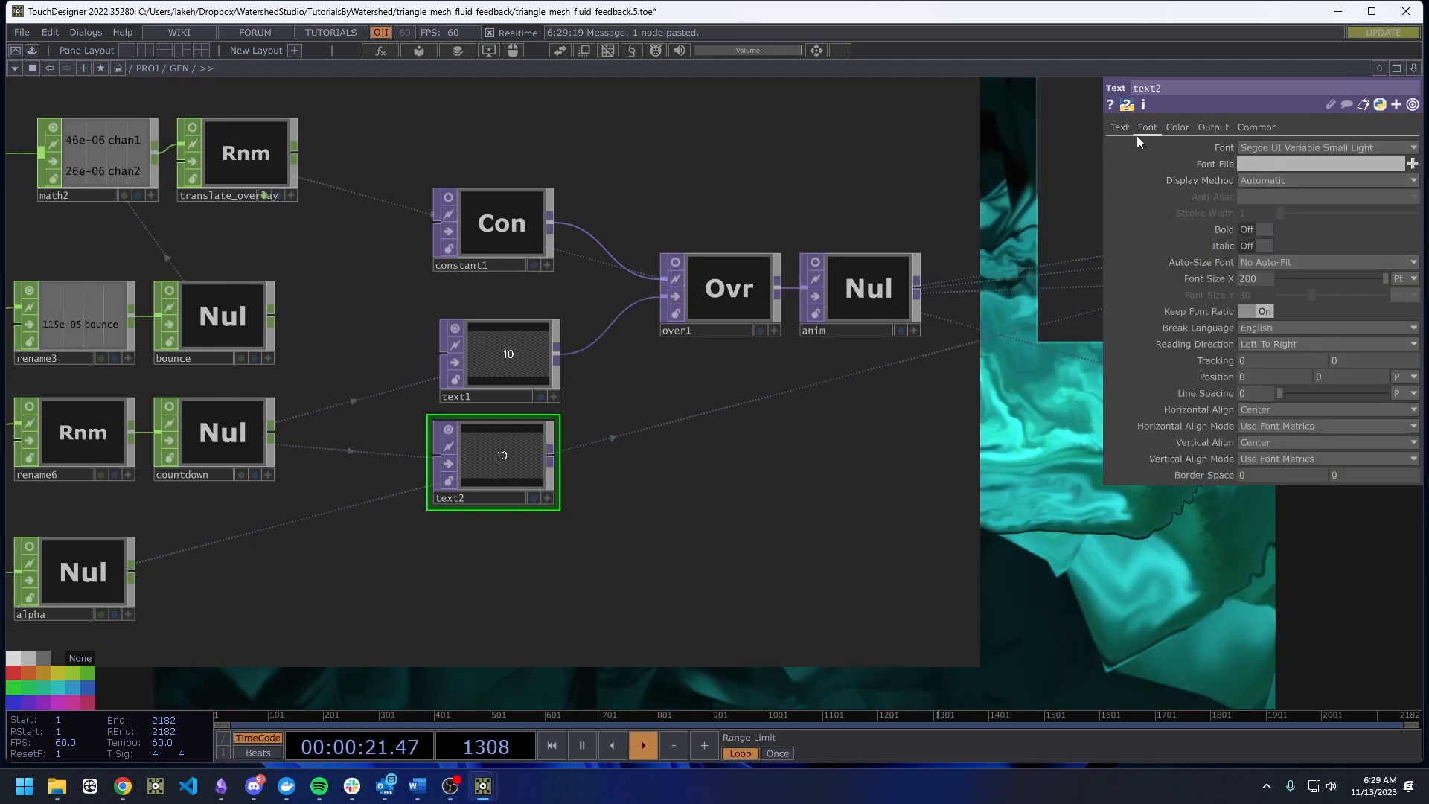
Set the copied Text operator's text to "Lake".
left_click(1122, 128)
left_click(1172, 244)
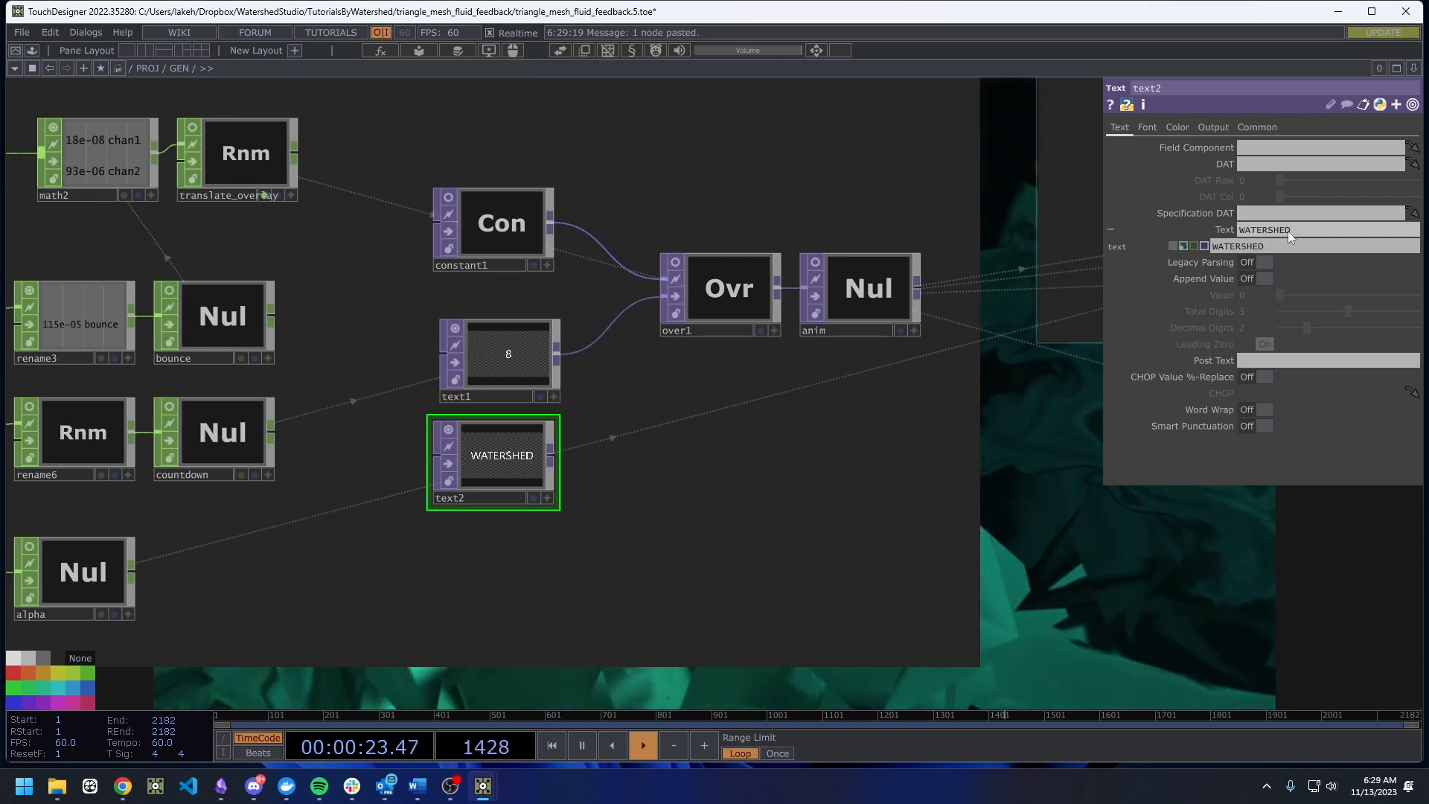
left_click_drag(1287, 231, 1171, 226)
type("Lake")
key("Return")
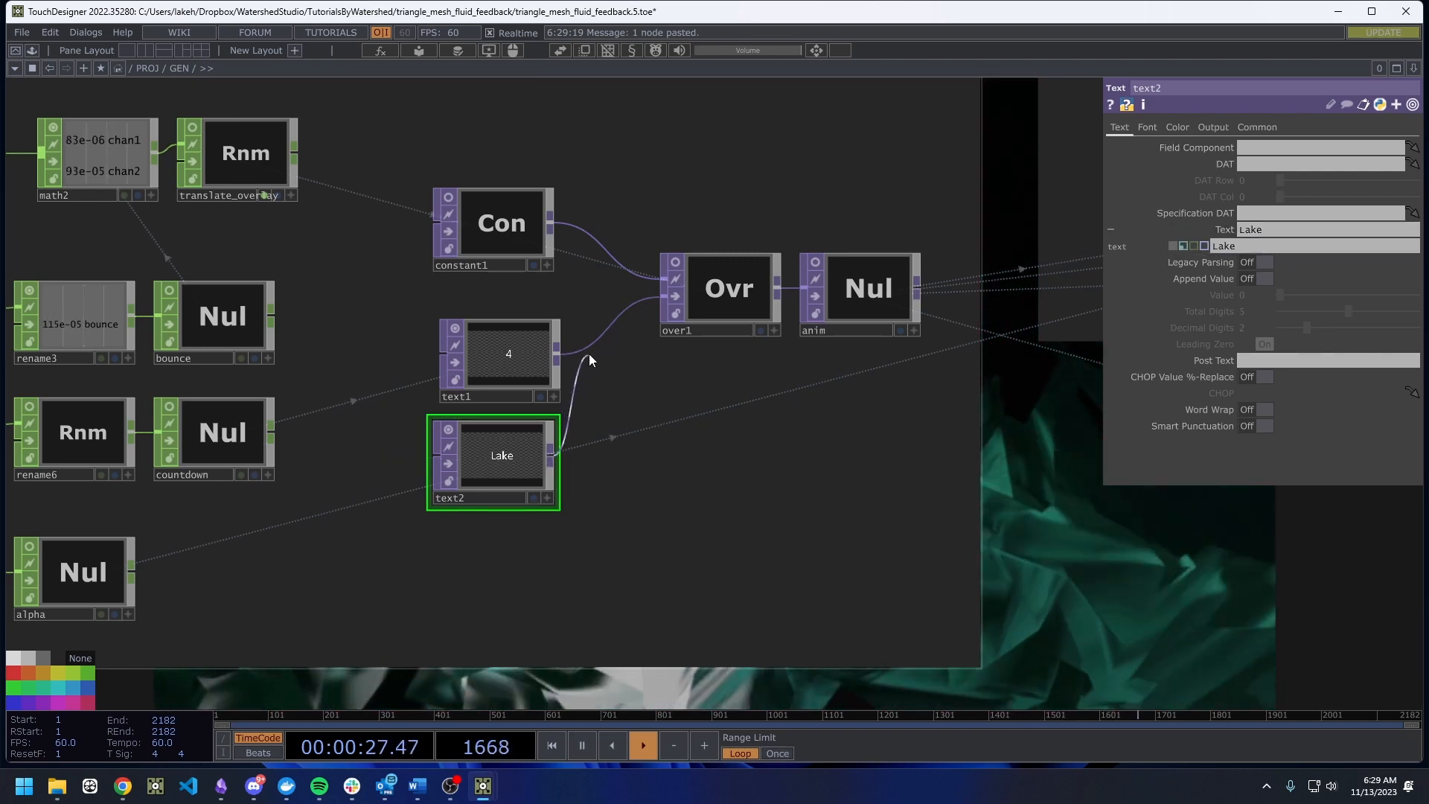
Connect the "Lake" text operator to over1 in place of the countdown text and view the resulting render.
scroll(588, 422, "down", 8)
left_click_drag(597, 436, 663, 632)
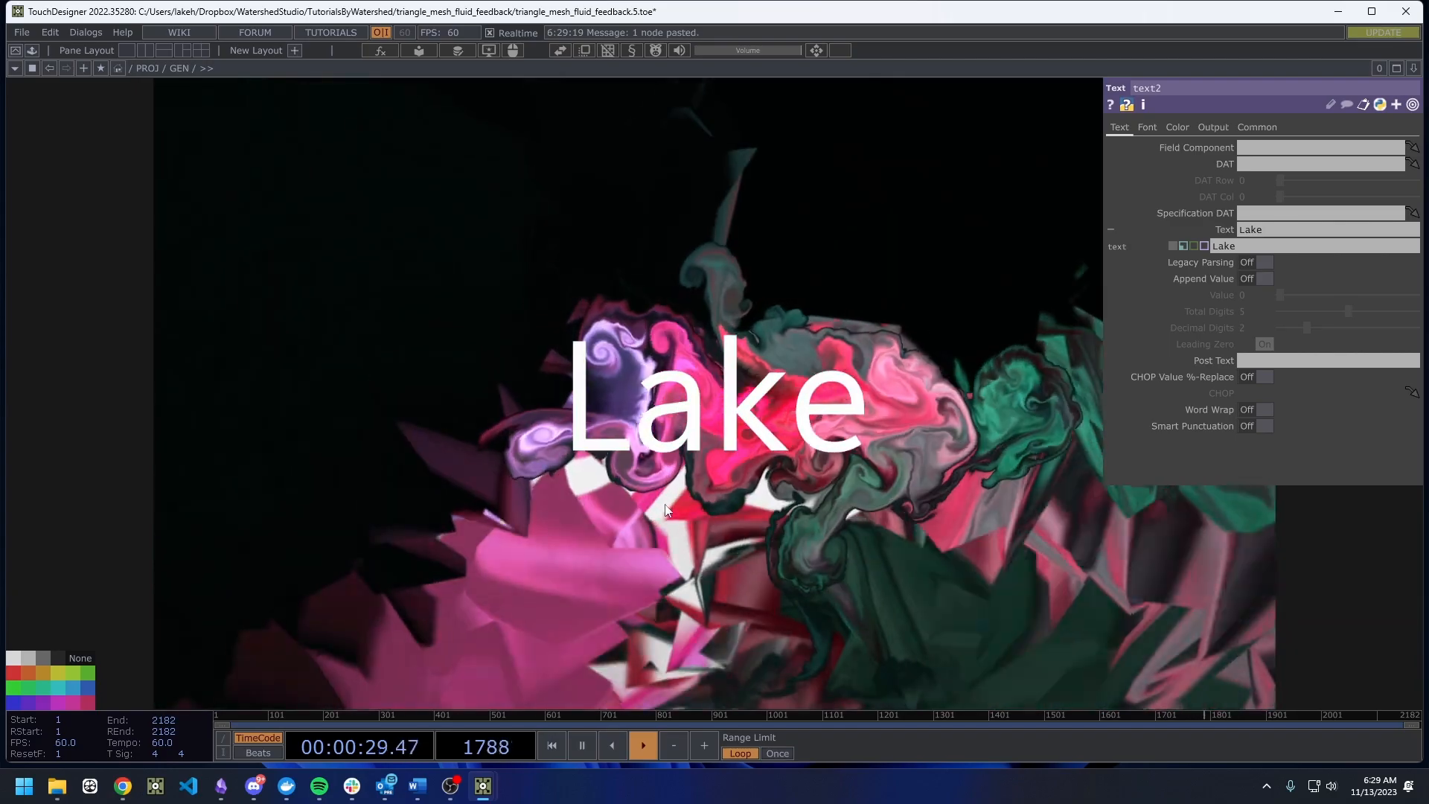
left_click_drag(685, 496, 450, 380)
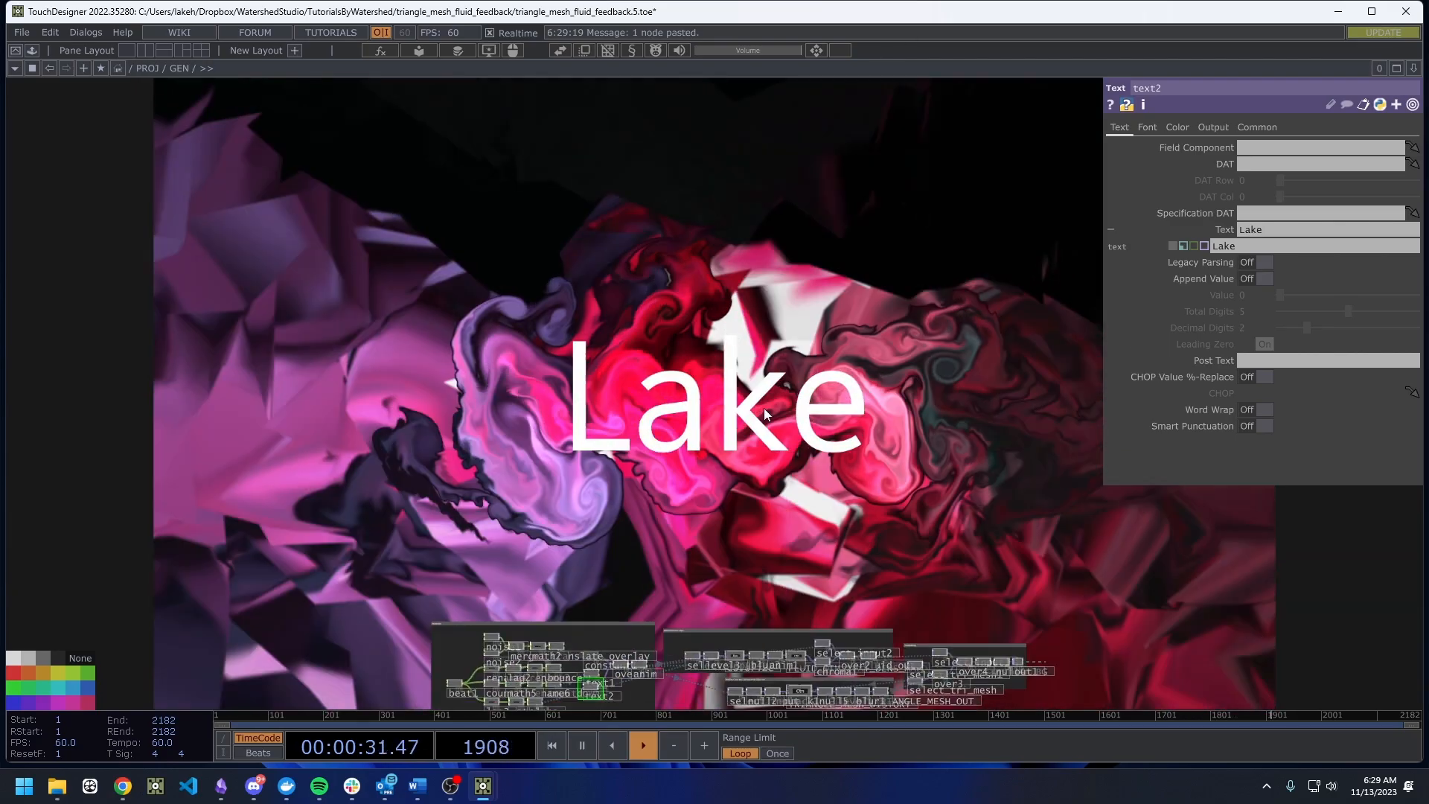
left_click_drag(743, 252, 750, 230)
Add a Movie File In TOP below text2 and connect it to over1 in place of the text.
left_click_drag(574, 694, 583, 456)
middle_click_drag(585, 459, 676, 374)
left_click_drag(677, 374, 666, 423)
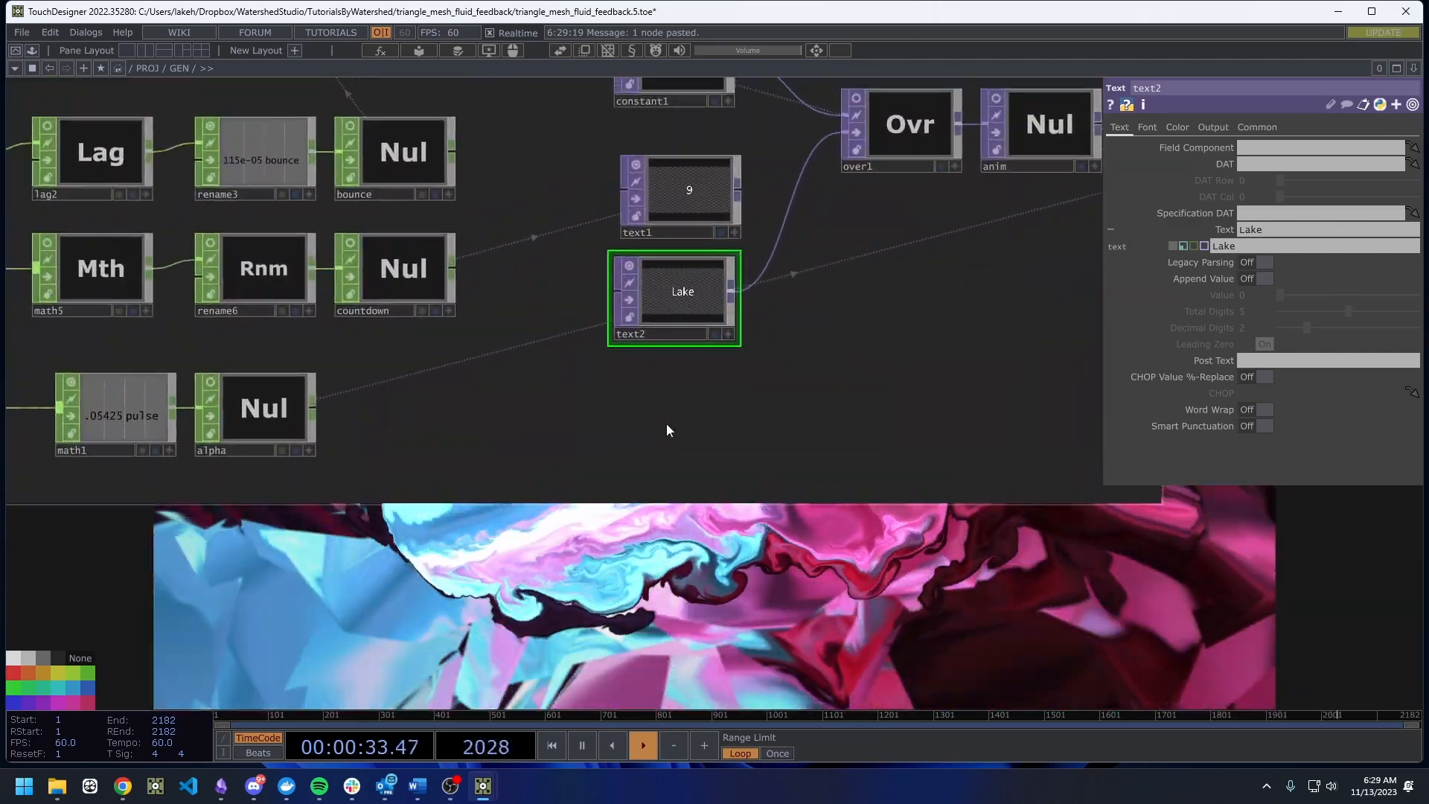
key("Tab")
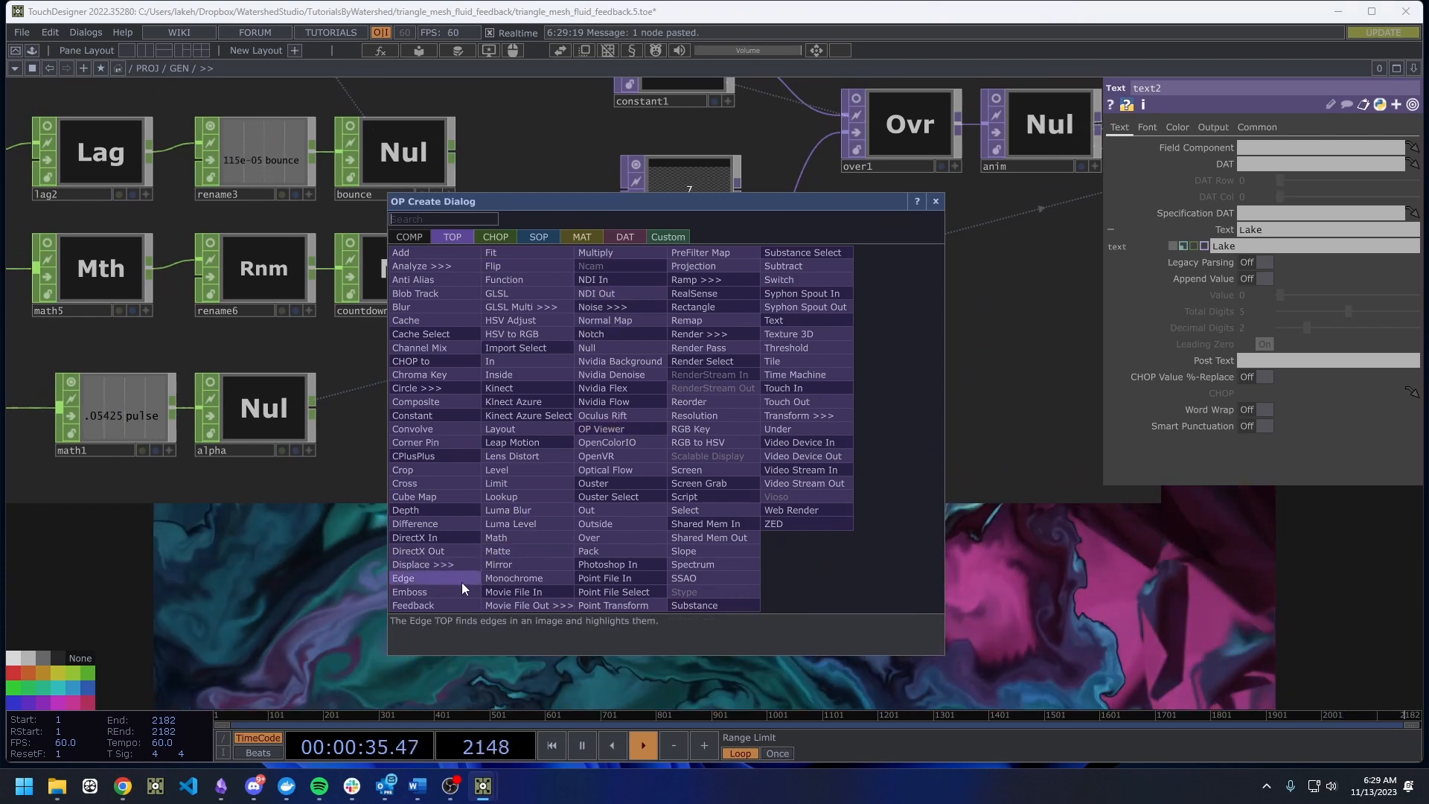
type("re")
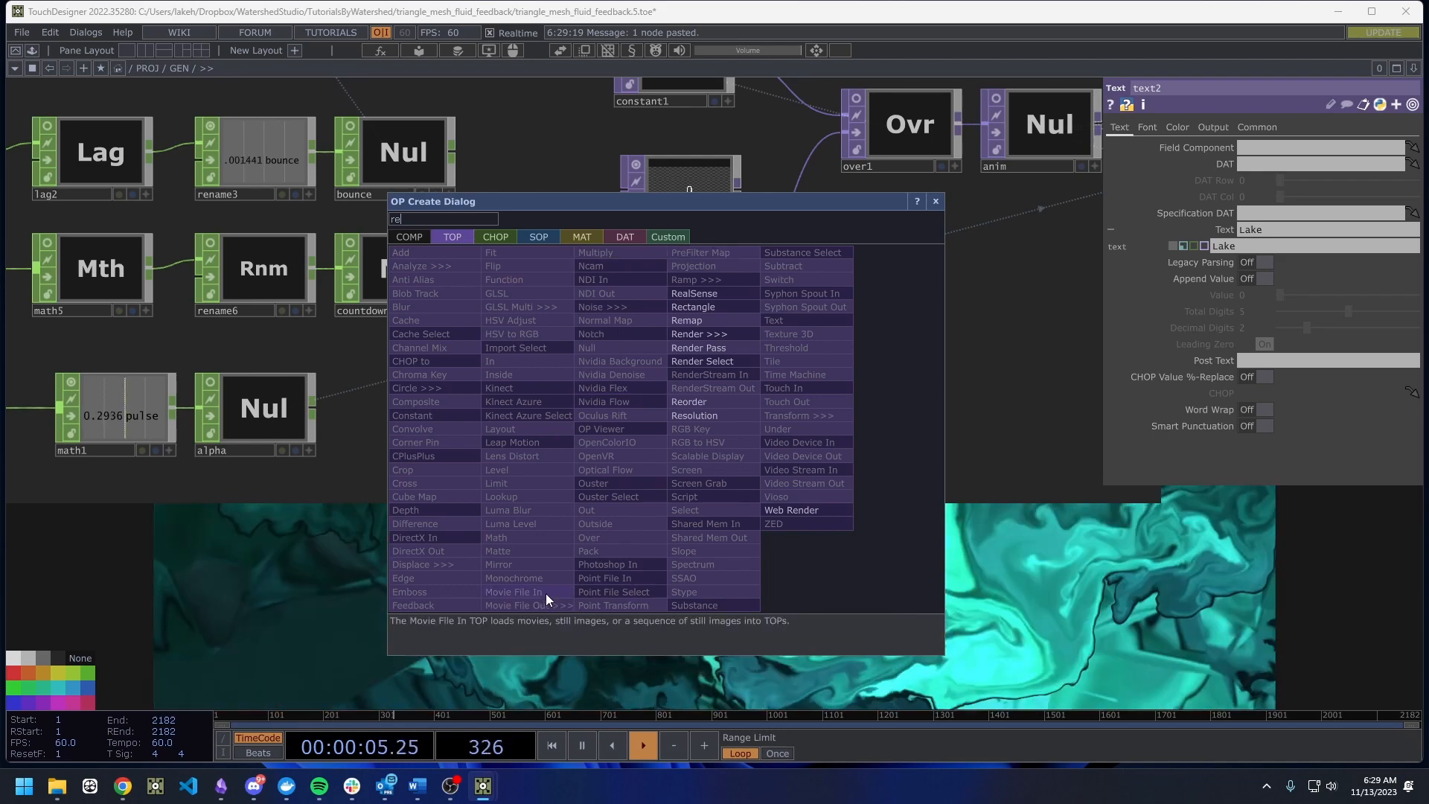
left_click(546, 593)
left_click_drag(742, 404, 484, 564)
scroll(523, 465, "down", 6)
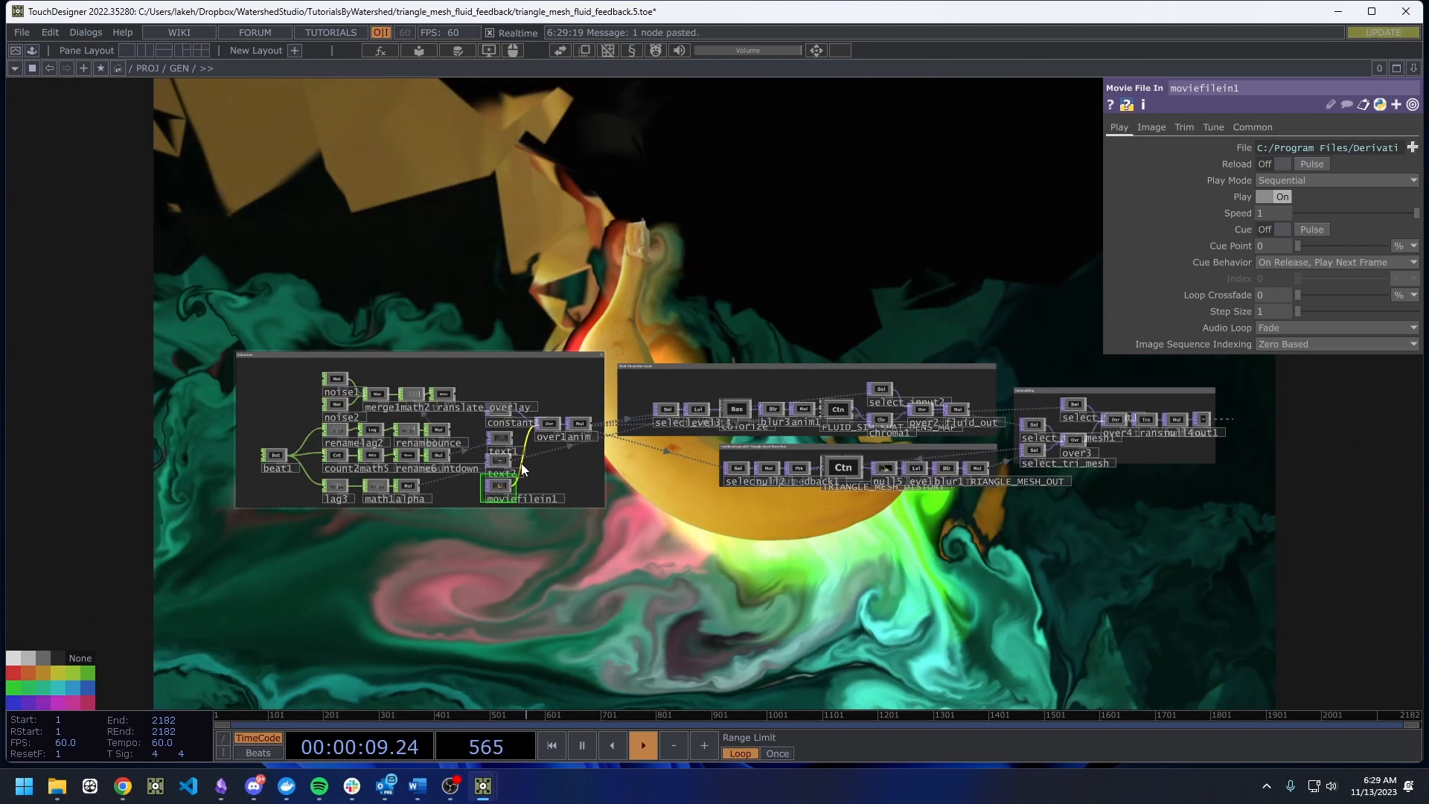
Examine how the movie file source drives the fluid and triangle mesh effects in the background render.
left_click_drag(632, 408, 521, 693)
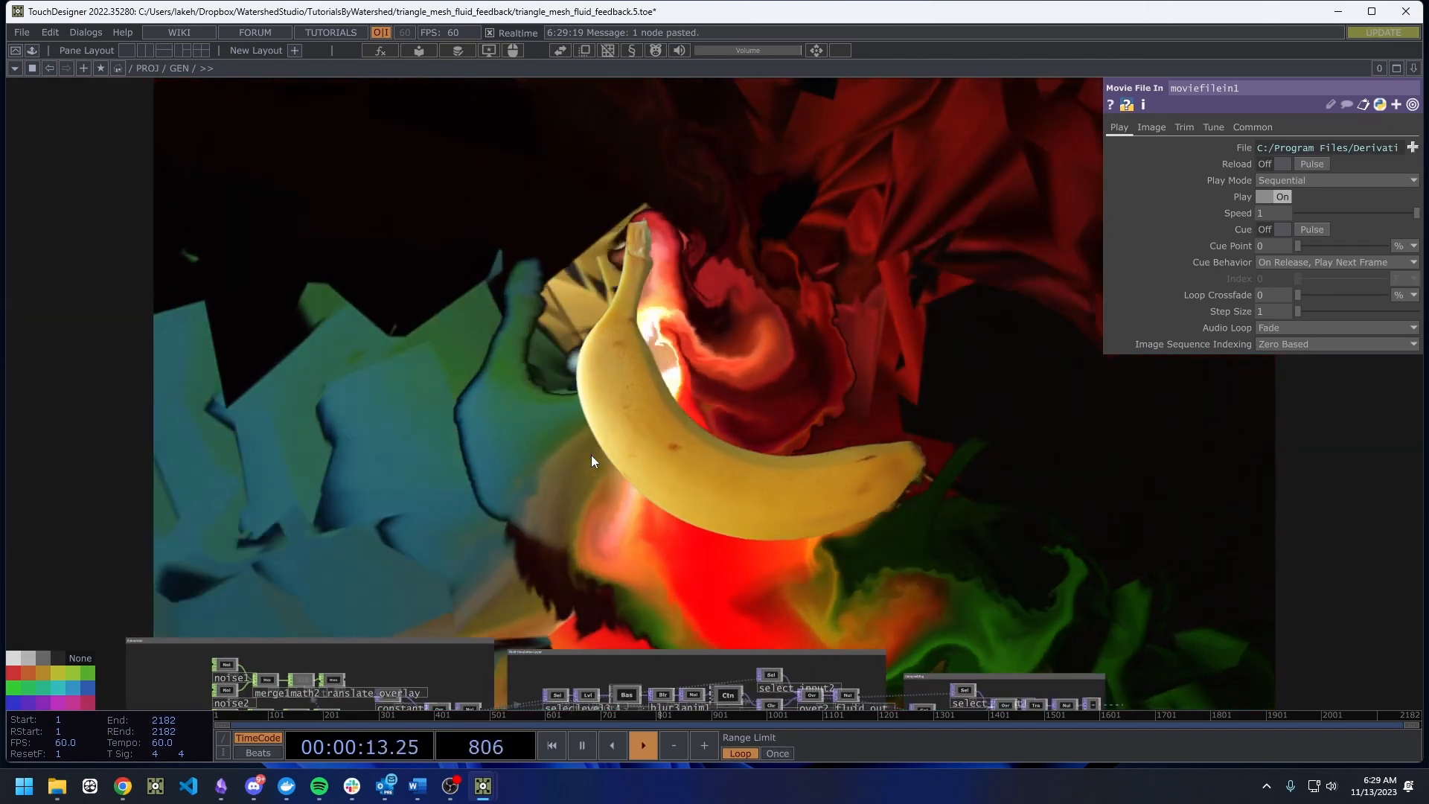
scroll(493, 431, "down", 3)
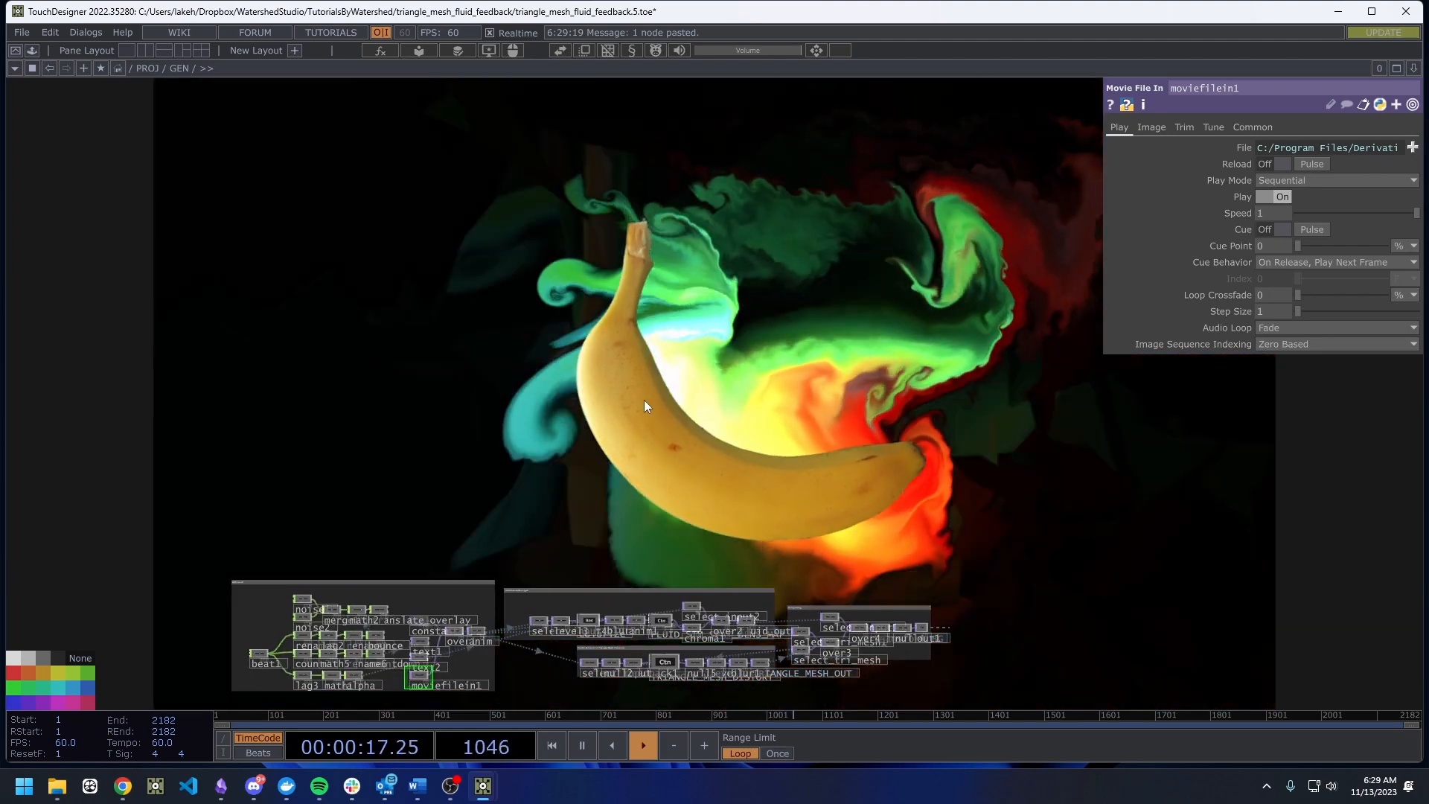
left_click_drag(523, 446, 315, 555)
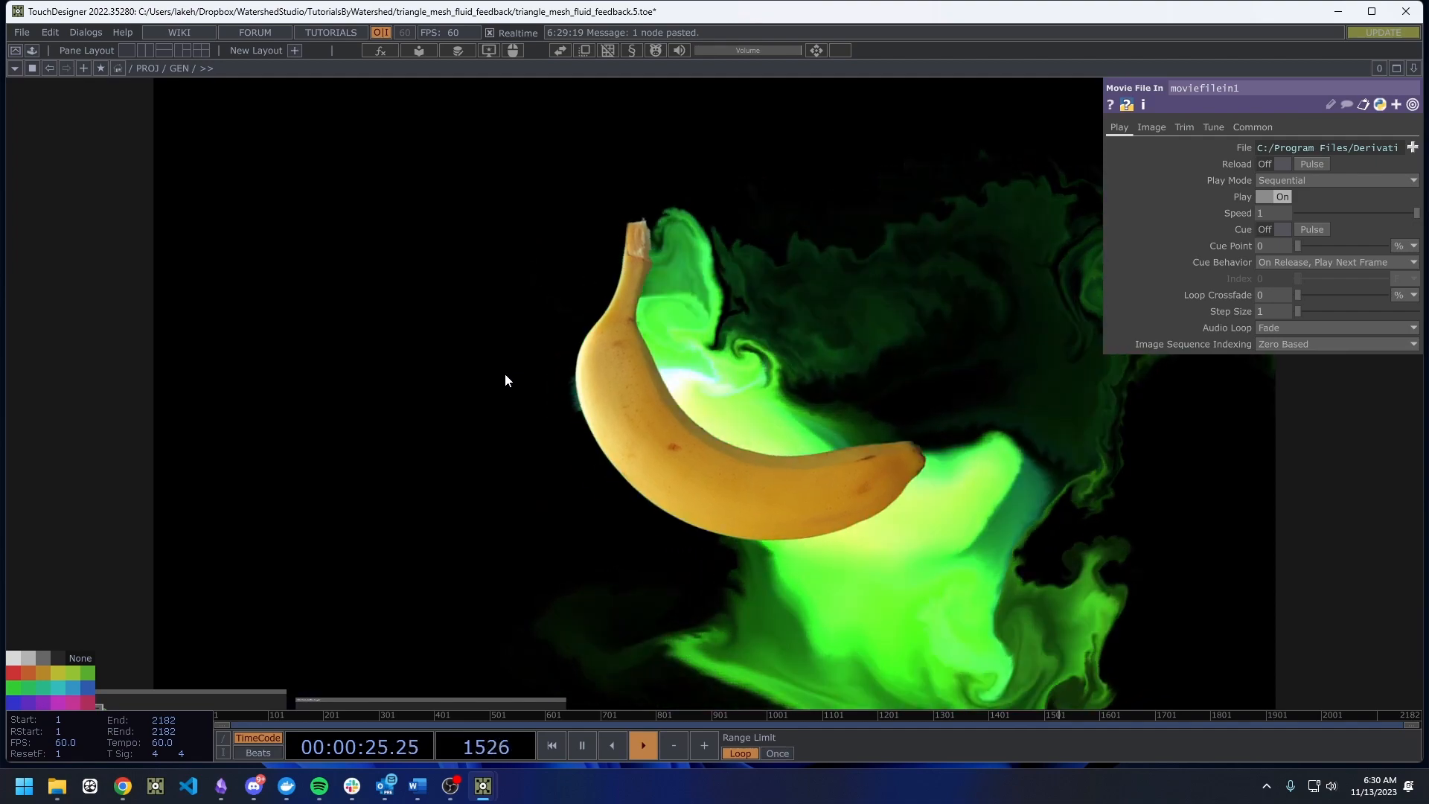
scroll(519, 303, "down", 3)
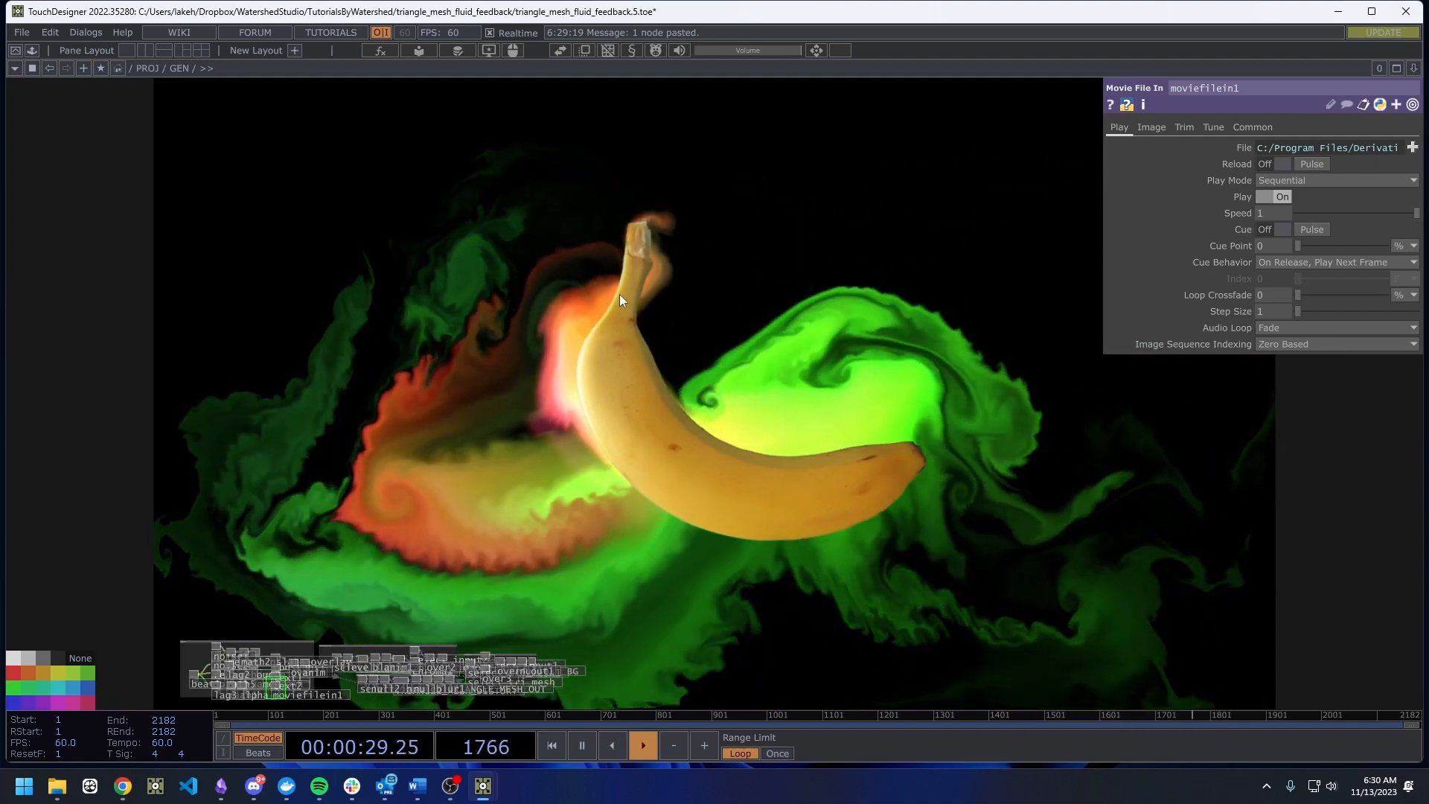
left_click_drag(777, 402, 783, 389)
scroll(681, 383, "up", 3)
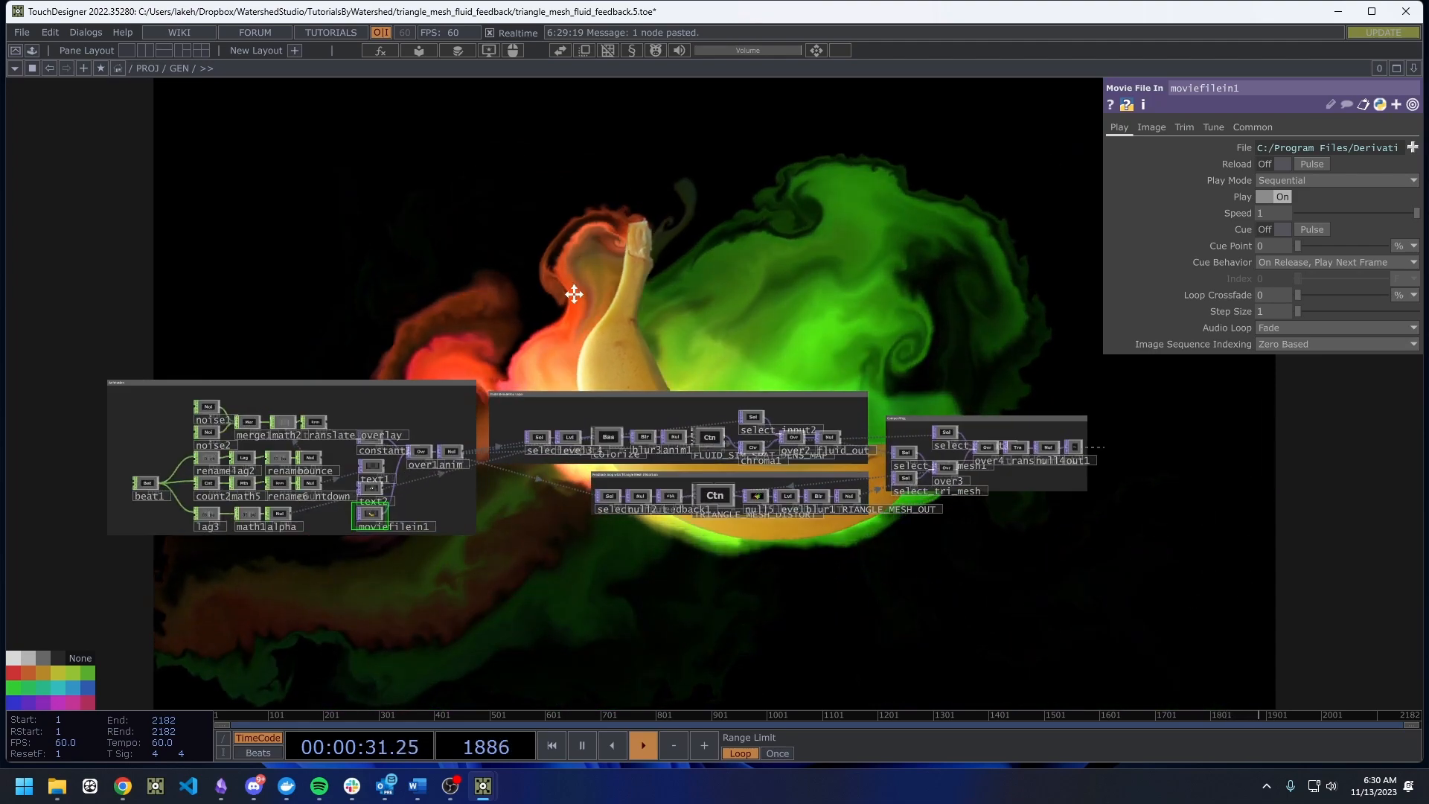
left_click_drag(573, 297, 560, 460)
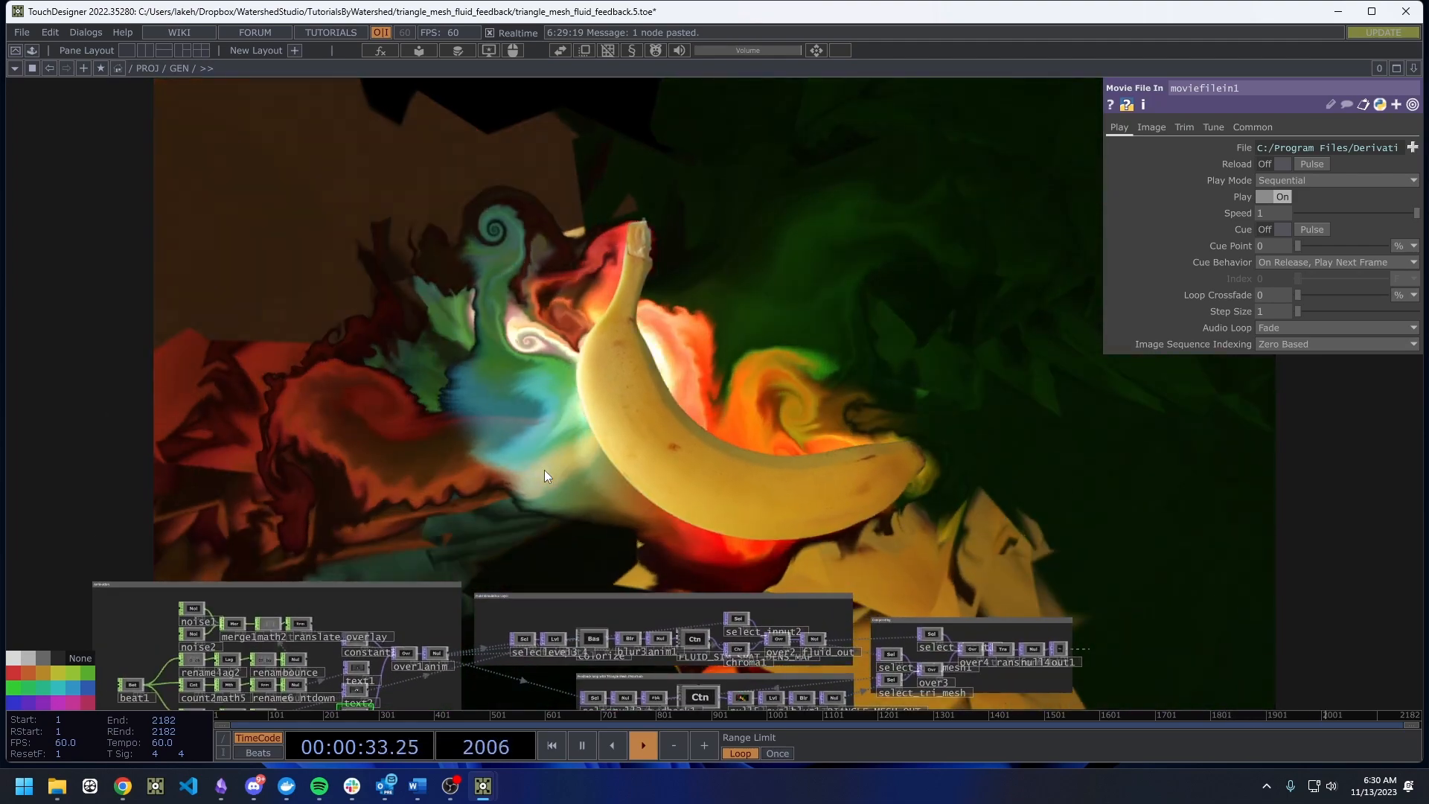
Examine the fluid simulation, triangle mesh feedback and compositing sections of the network against the banana render.
left_click_drag(553, 444, 402, 488)
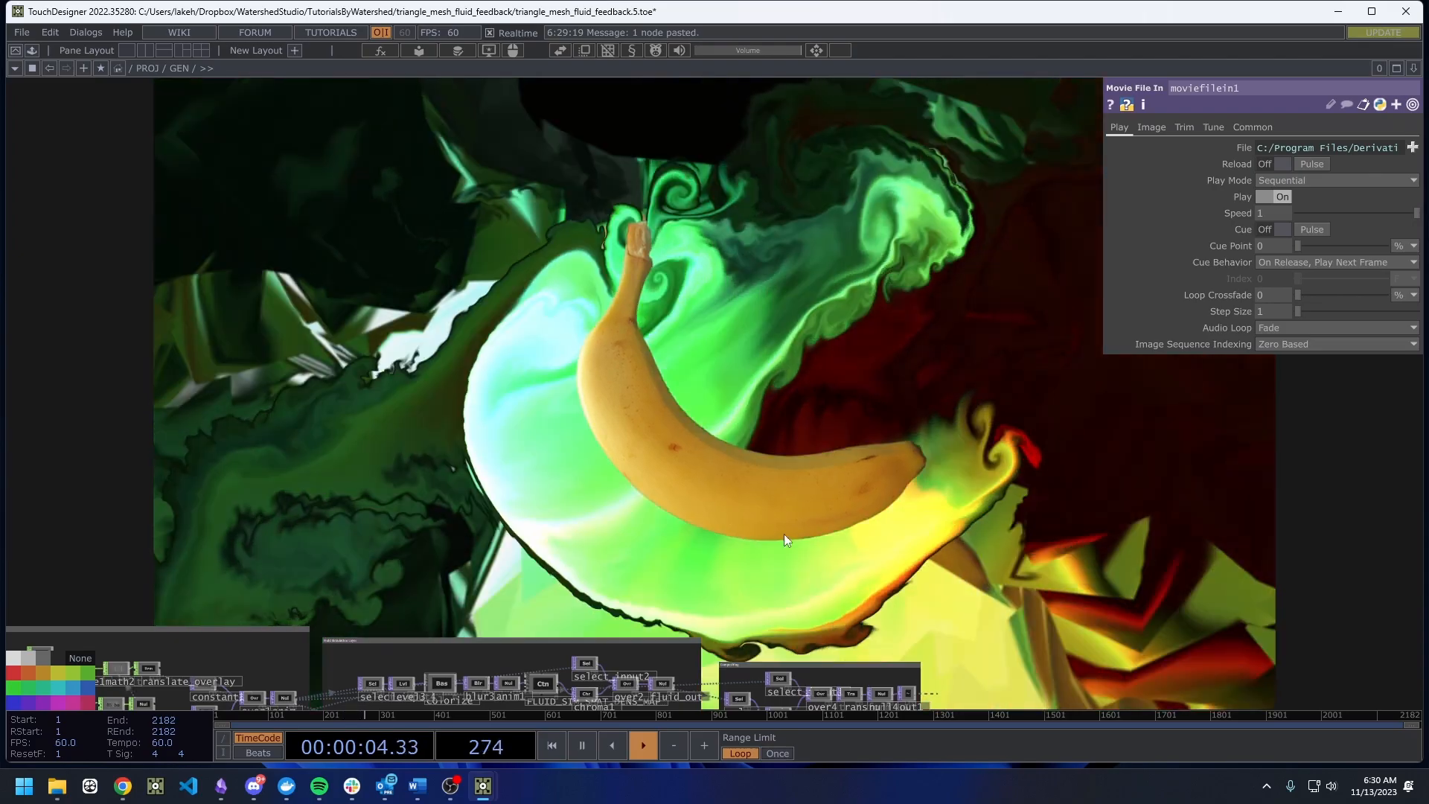
left_click_drag(830, 513, 803, 548)
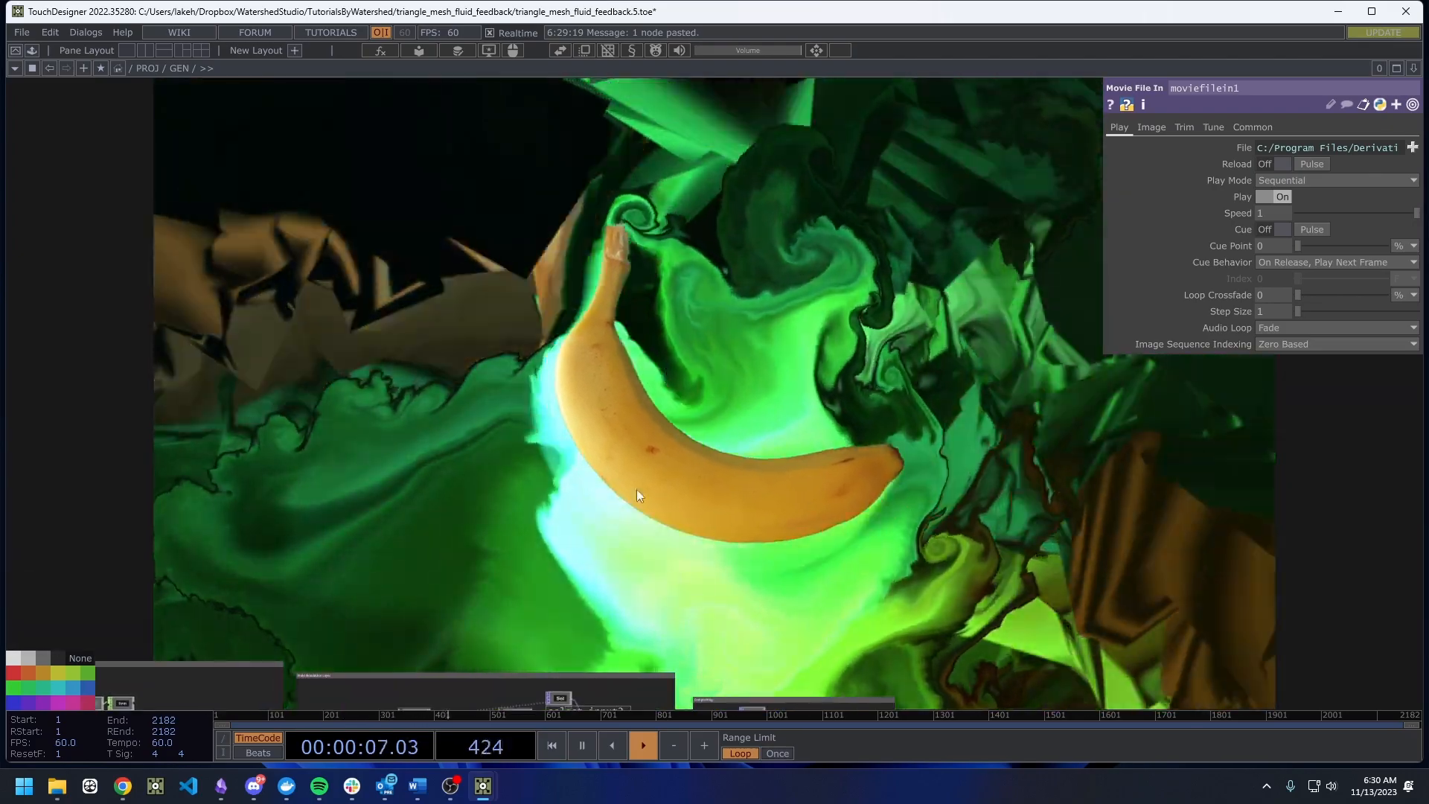
left_click_drag(896, 527, 942, 249)
left_click_drag(698, 551, 685, 620)
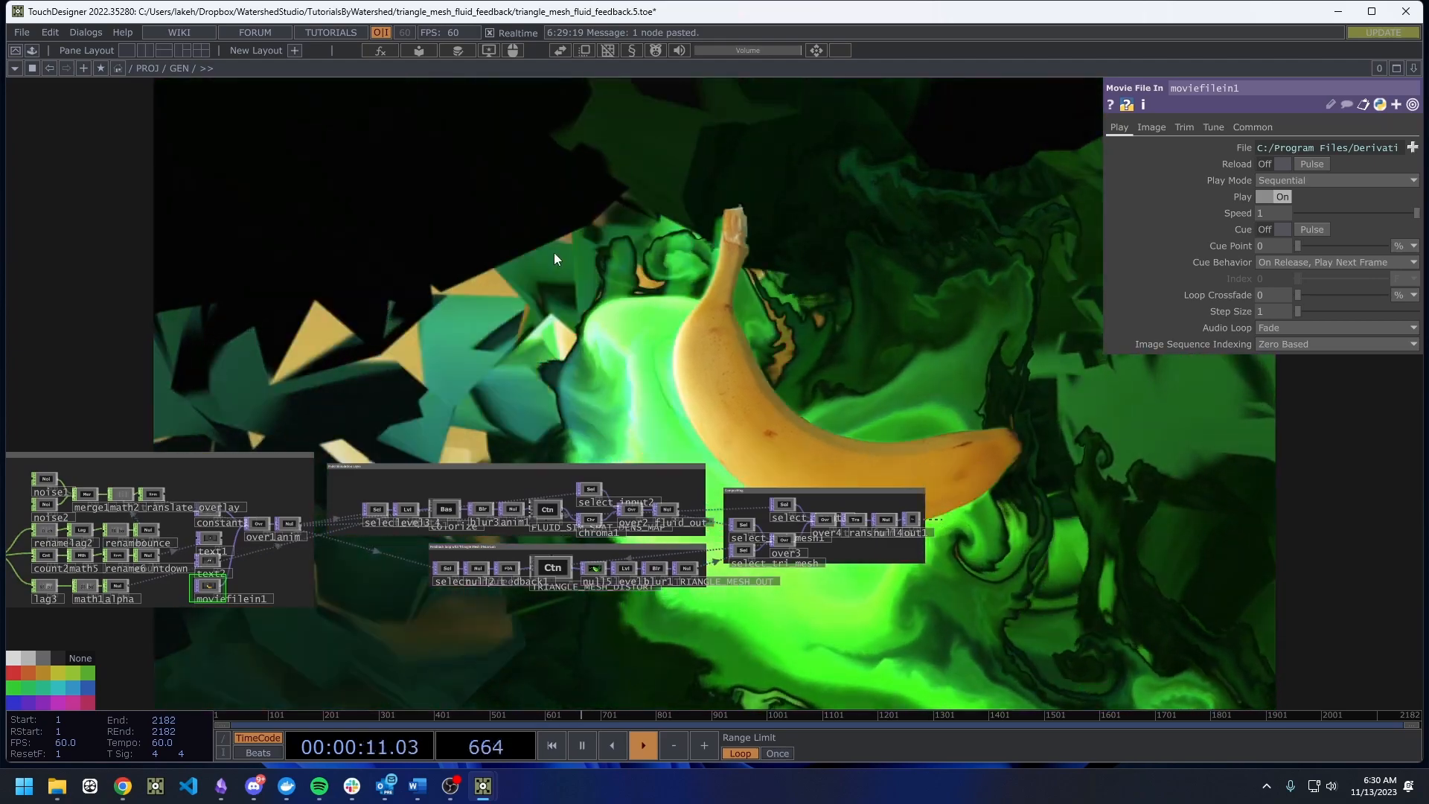
scroll(545, 599, "up", 5)
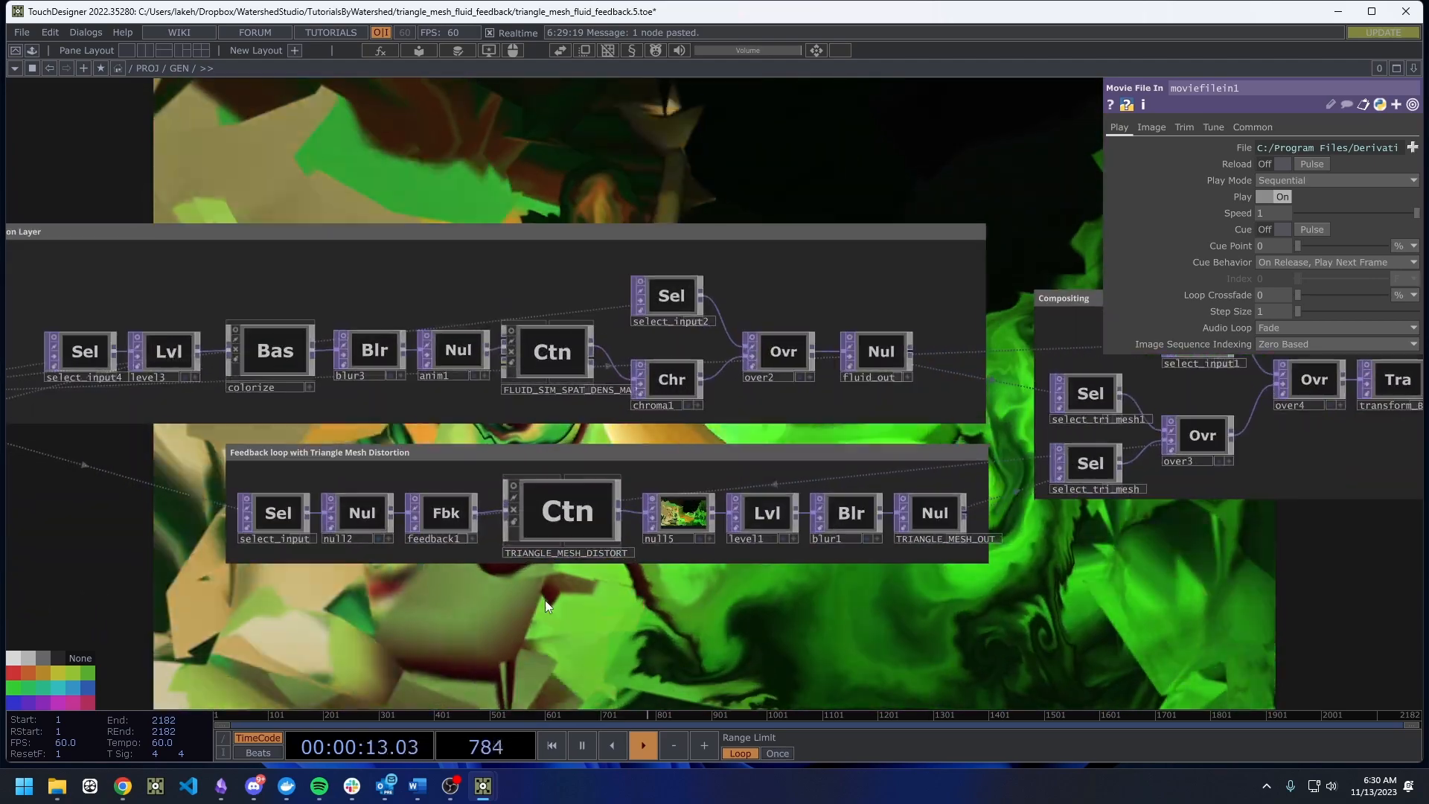
scroll(565, 558, "down", 6)
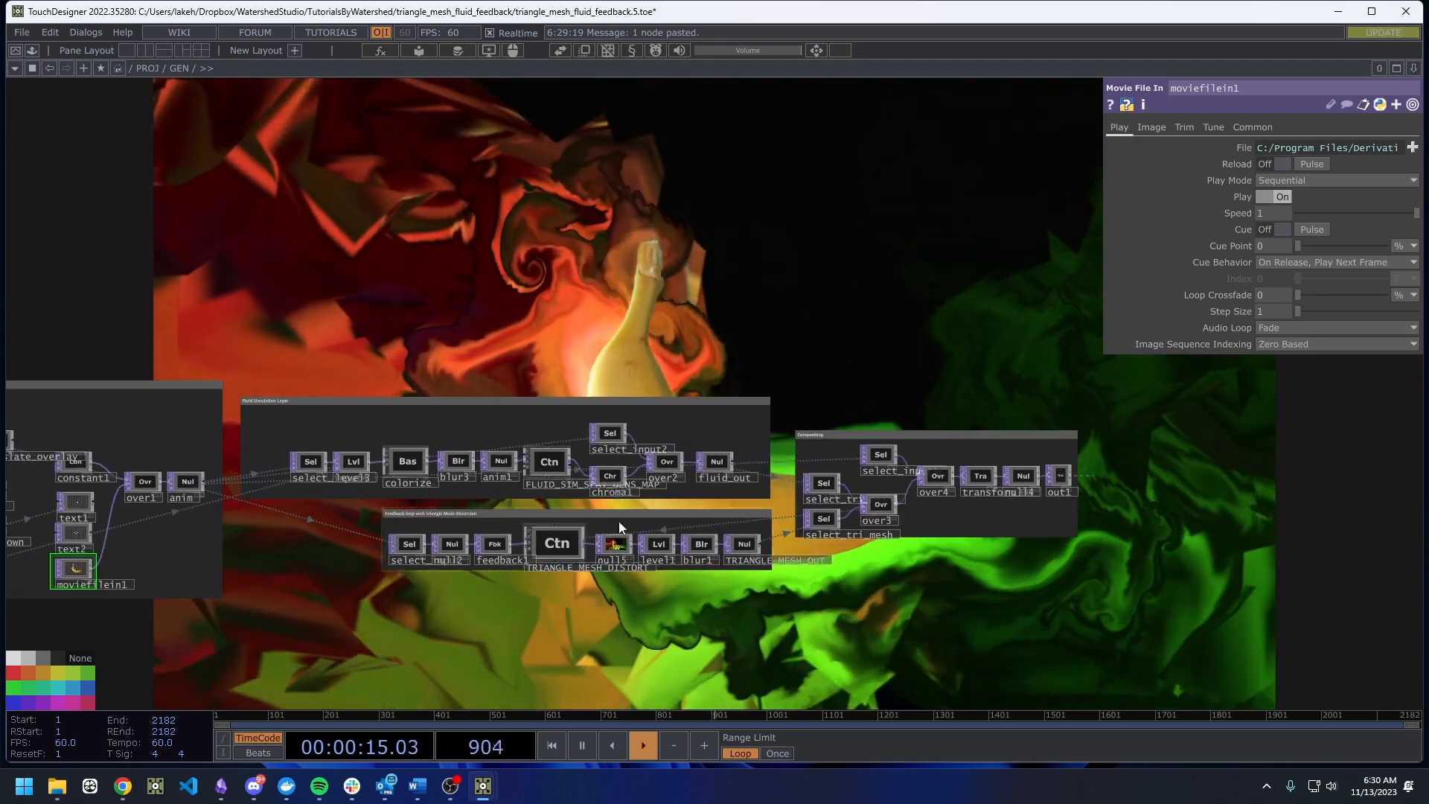
scroll(710, 374, "down", 2)
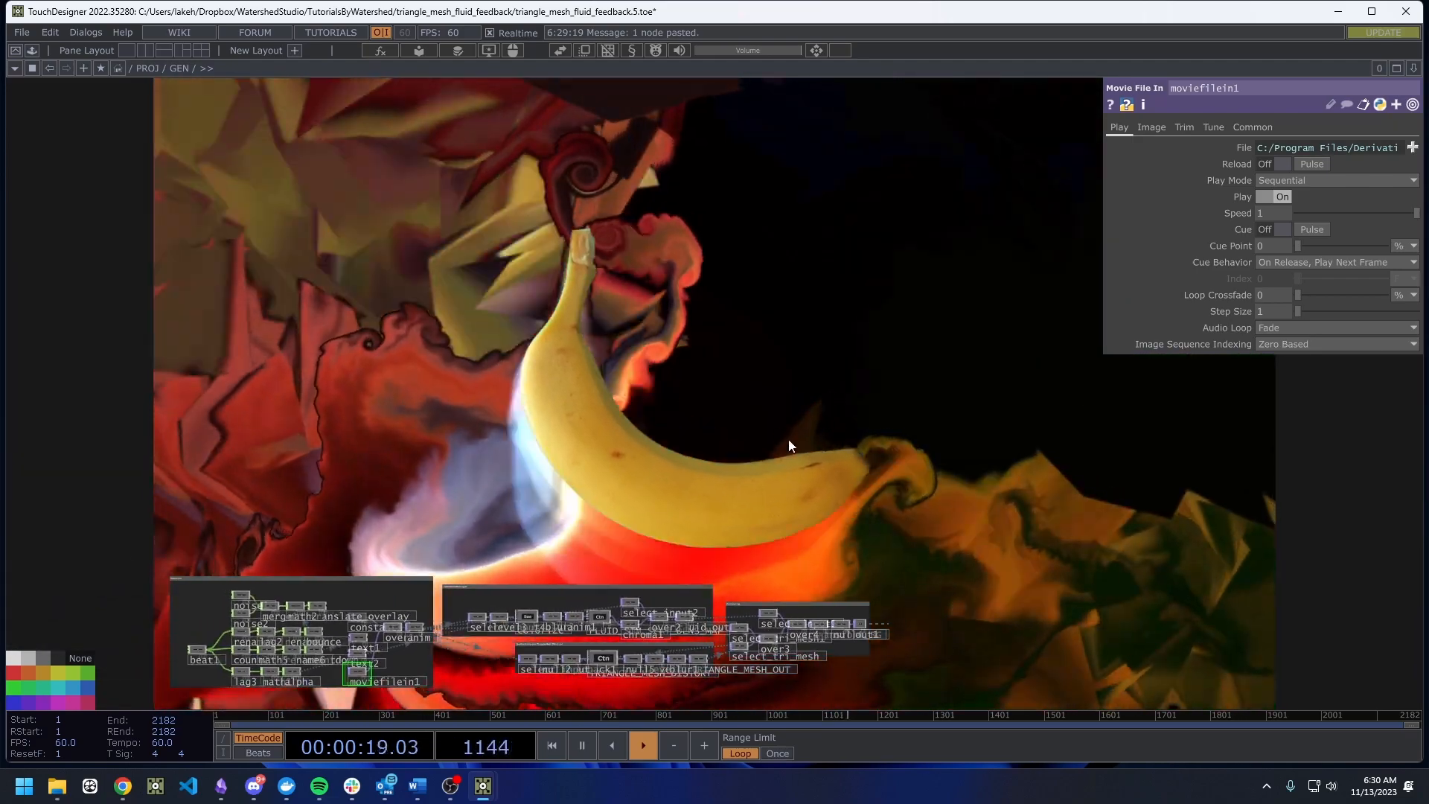
left_click_drag(807, 427, 823, 299)
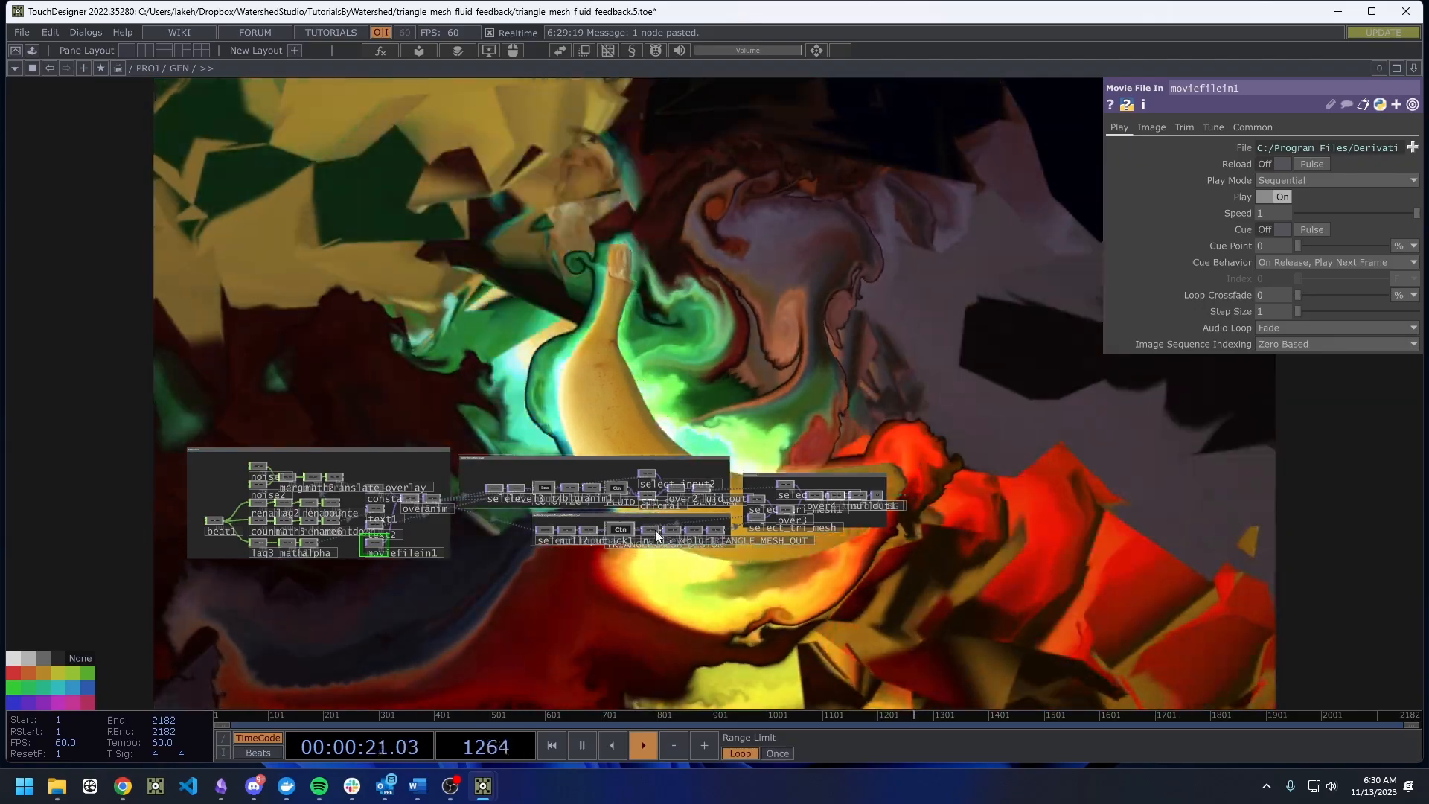
Enter the network of the TRIANGLE_MESH_DISTORT container in the feedback loop.
scroll(656, 533, "up", 5)
left_click(563, 530)
key("i")
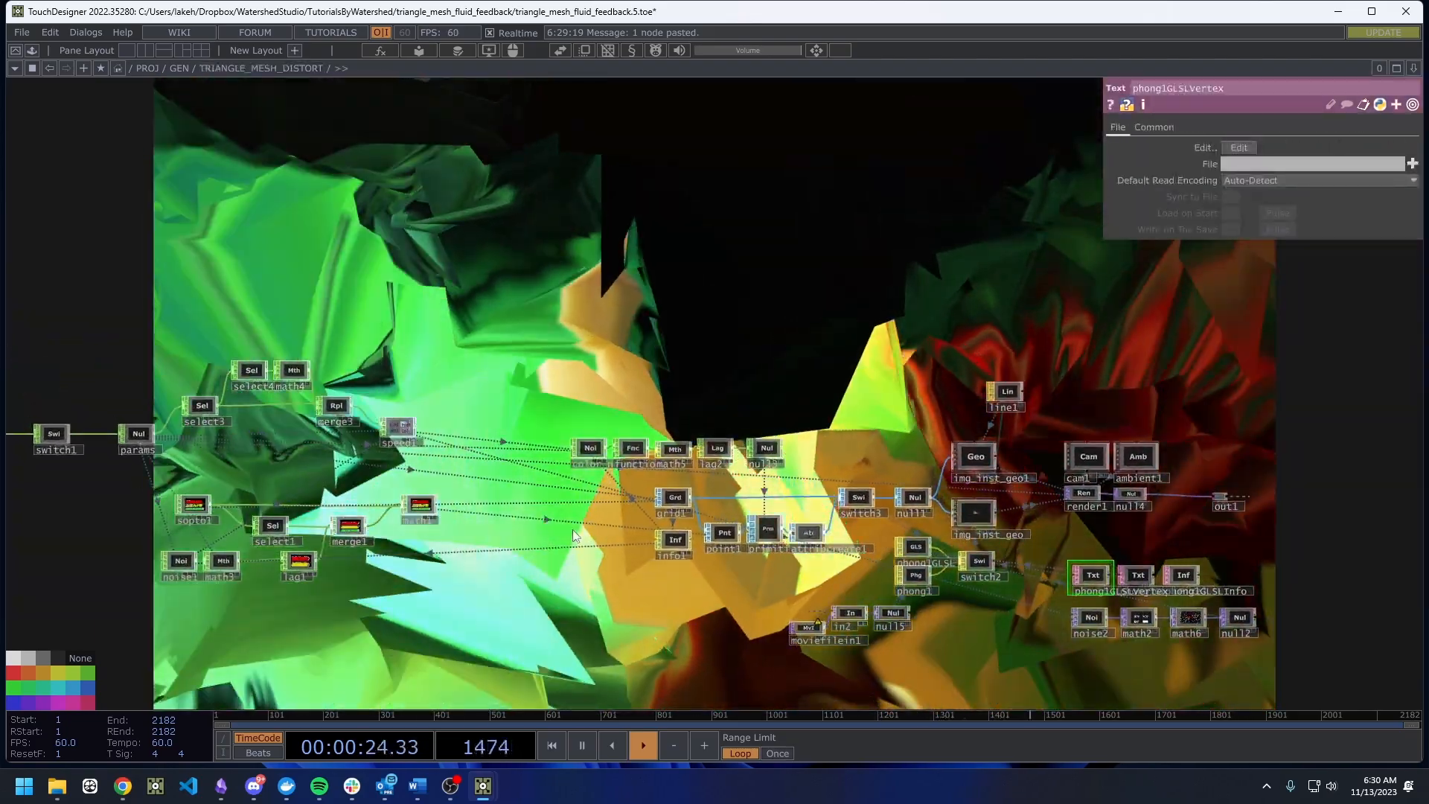
Move the sopto1 and noise1 node group down, and shift the par1-to-speed1 chain down above it.
left_click_drag(552, 523, 731, 498)
right_click_drag(624, 570, 295, 456)
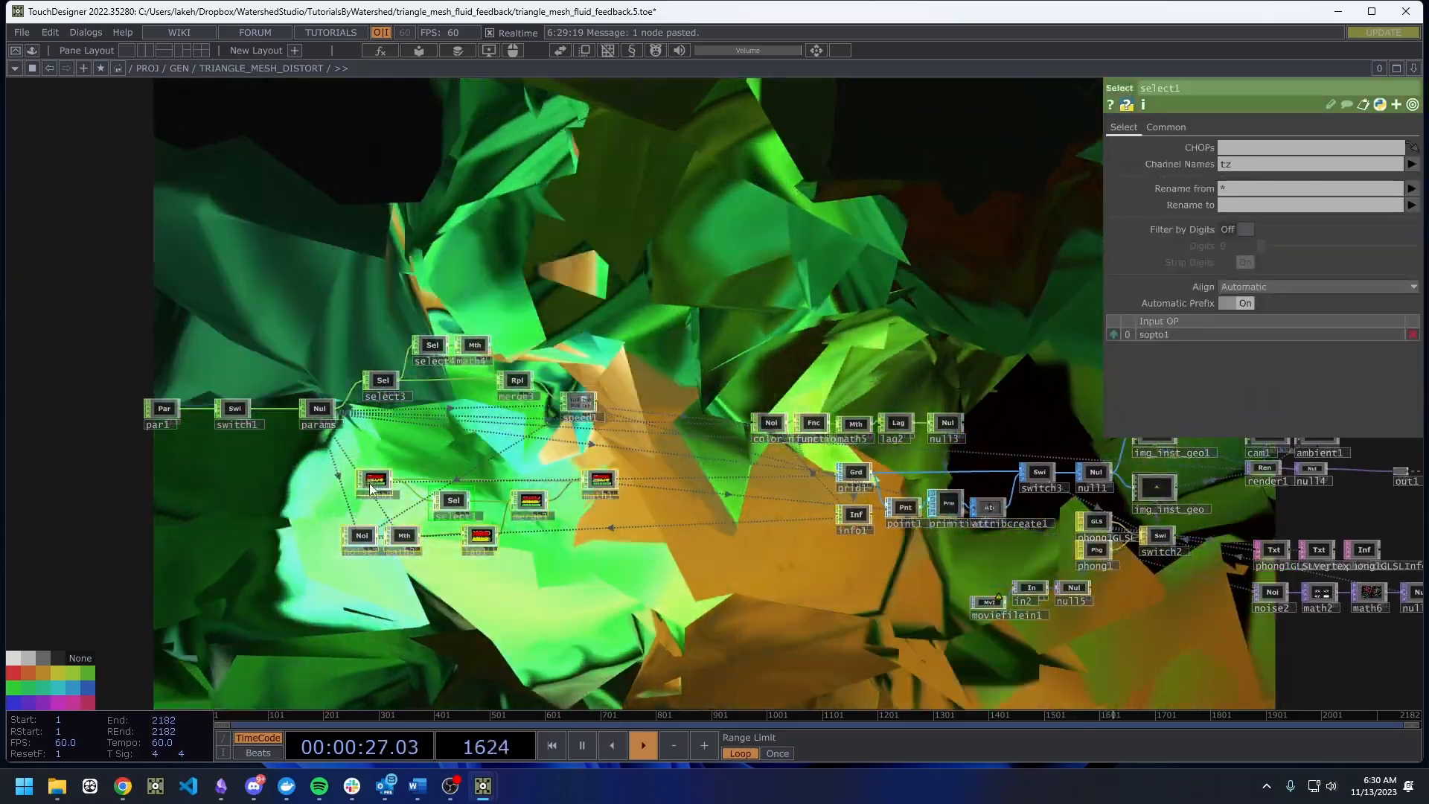
left_click_drag(453, 500, 446, 571)
right_click_drag(575, 466, 89, 334)
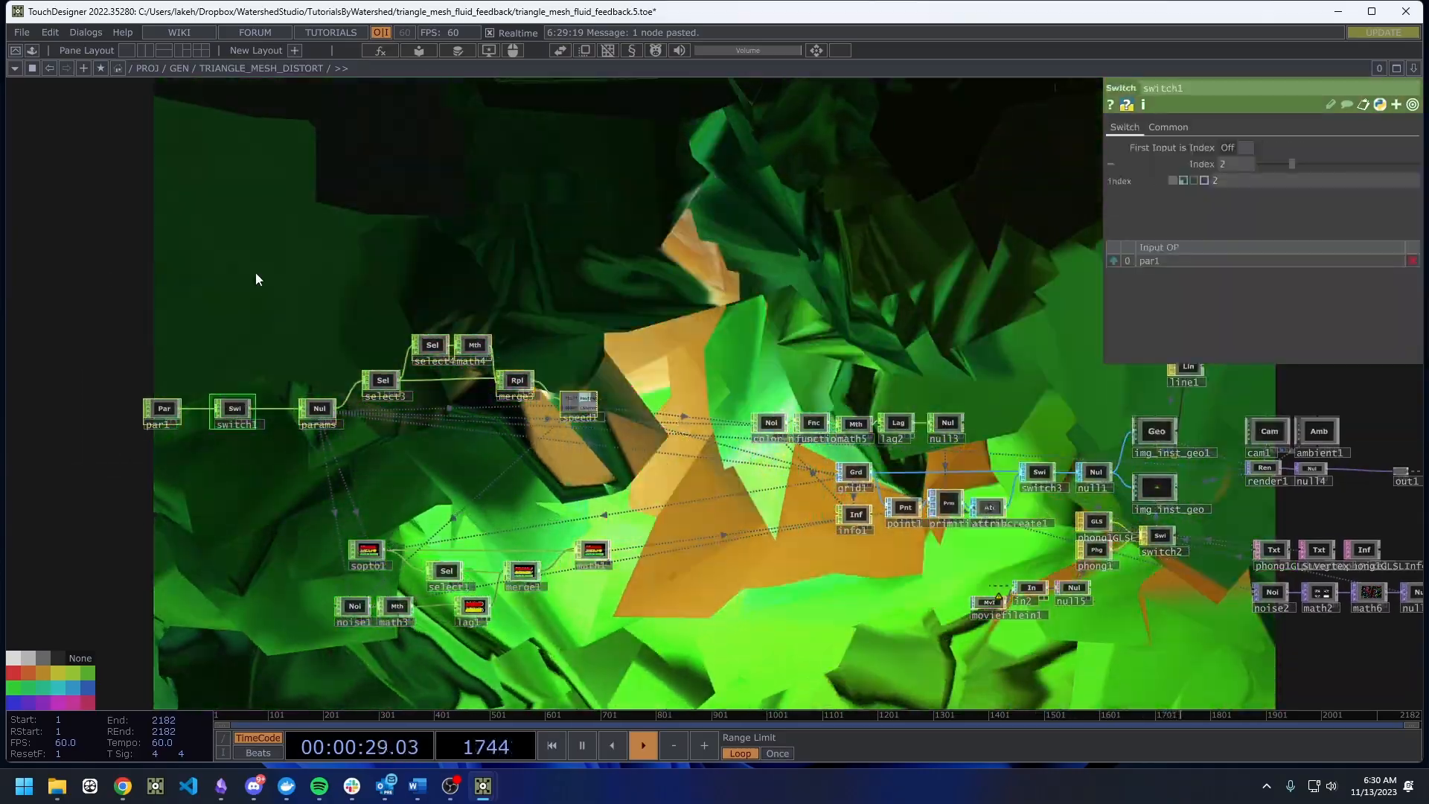
left_click_drag(431, 339, 446, 429)
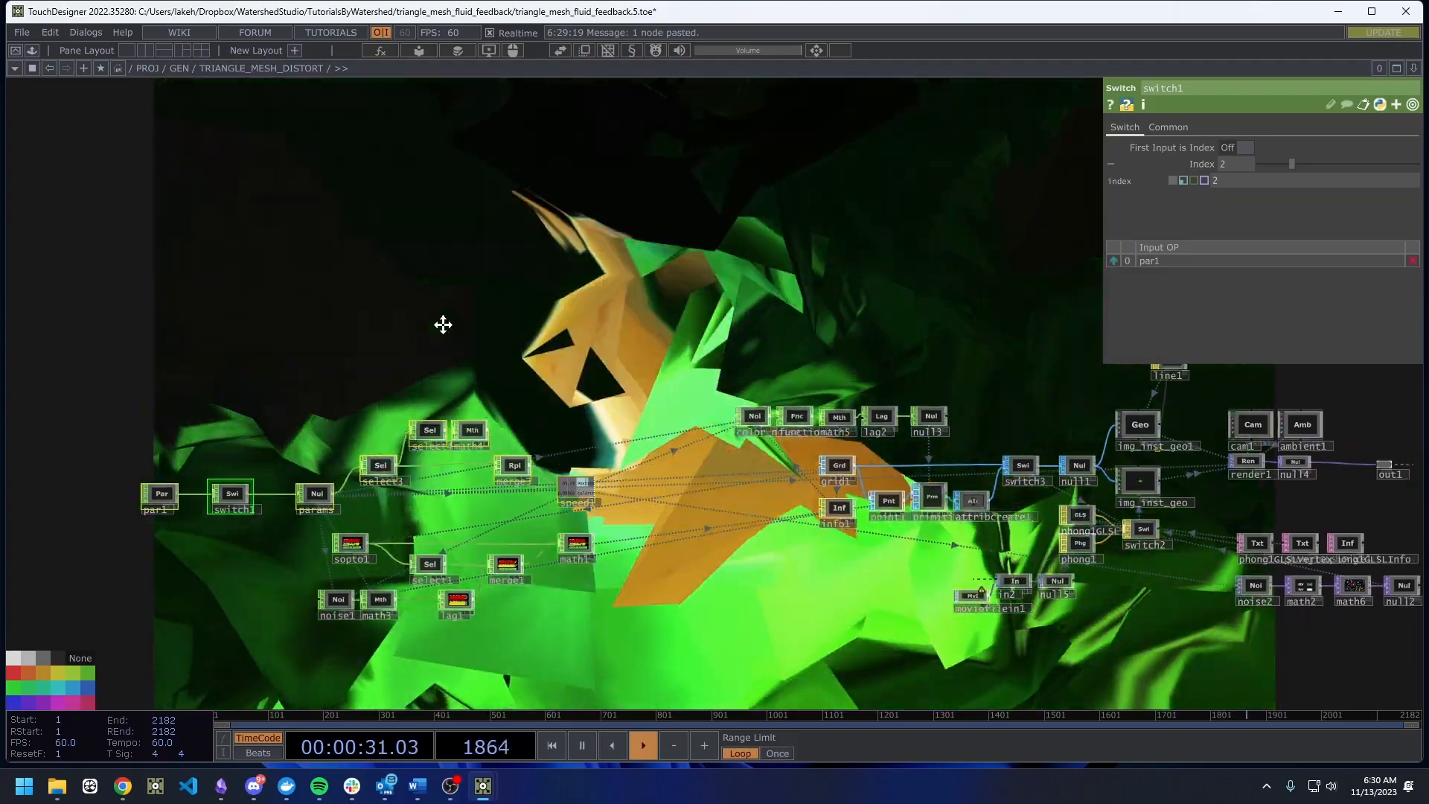
Review the distortion network from the parameter and noise channels through the grid geometry to the render nodes.
scroll(618, 506, "up", 8)
scroll(569, 554, "down", 8)
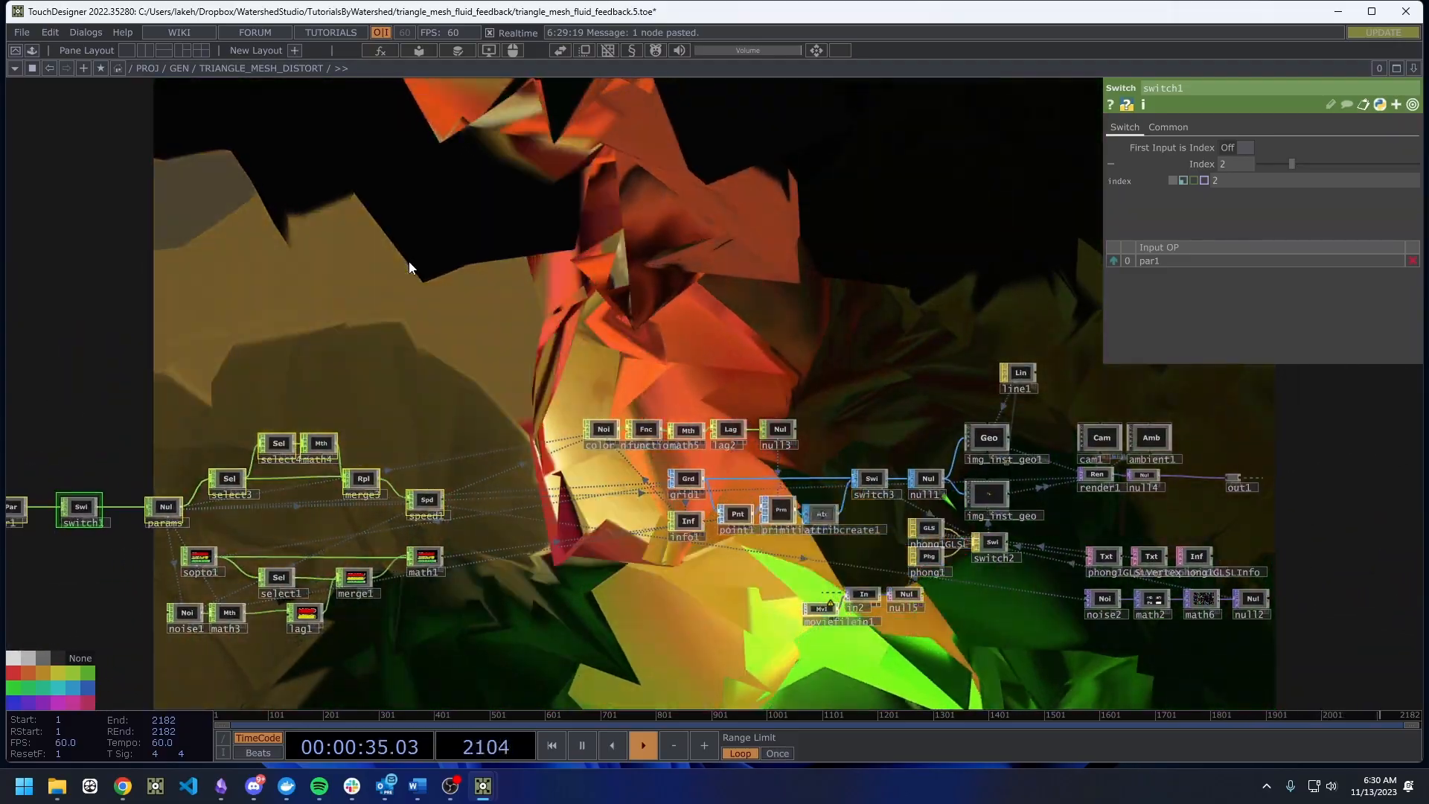
left_click_drag(409, 261, 476, 234)
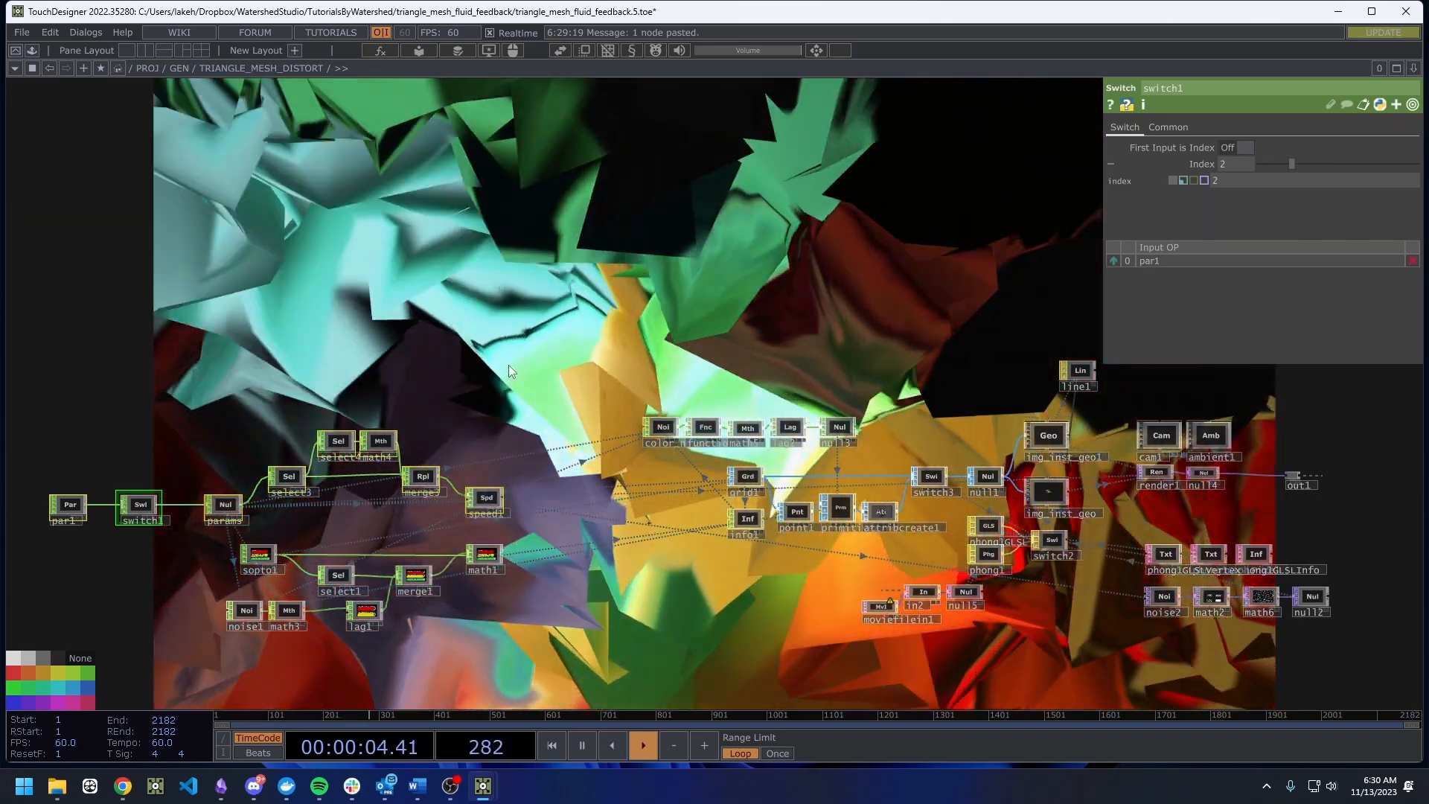
left_click_drag(514, 368, 330, 349)
mouse_move(485, 312)
left_mouse_down()
mouse_move(338, 370)
mouse_move(476, 316)
left_mouse_up()
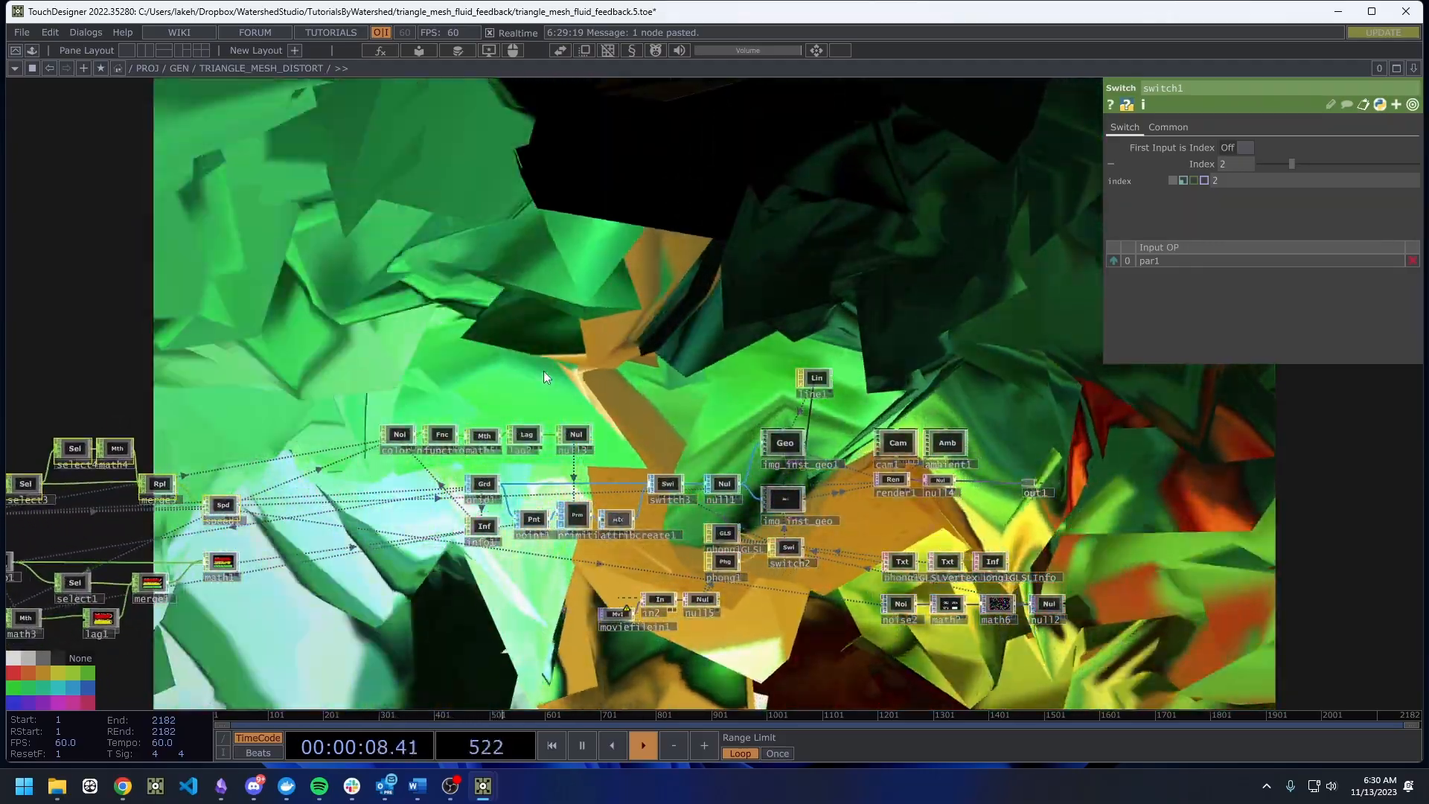
scroll(469, 378, "down", 4)
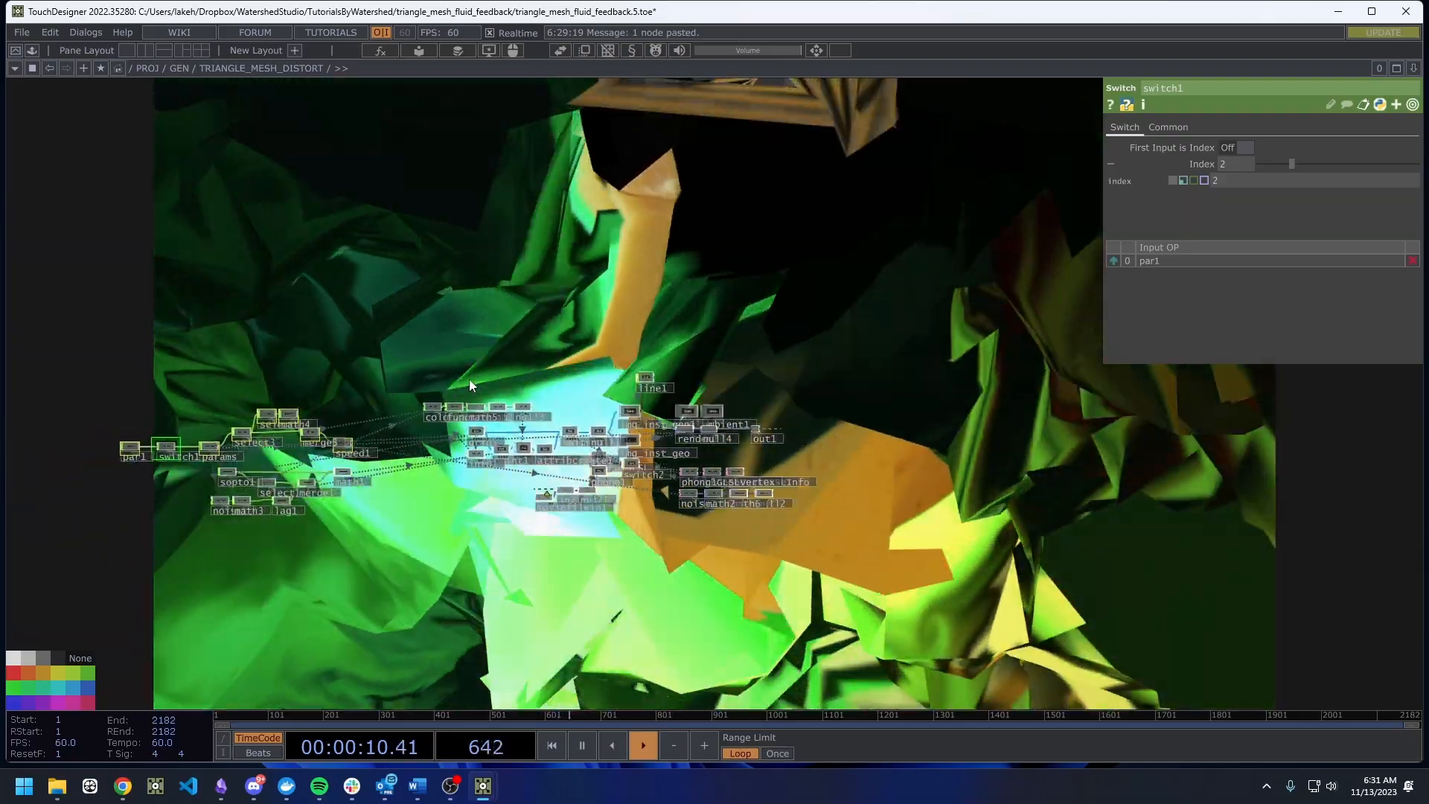
scroll(469, 378, "up", 4)
scroll(469, 378, "down", 2)
left_click_drag(507, 356, 633, 387)
scroll(878, 509, "up", 2)
scroll(878, 509, "up", 3)
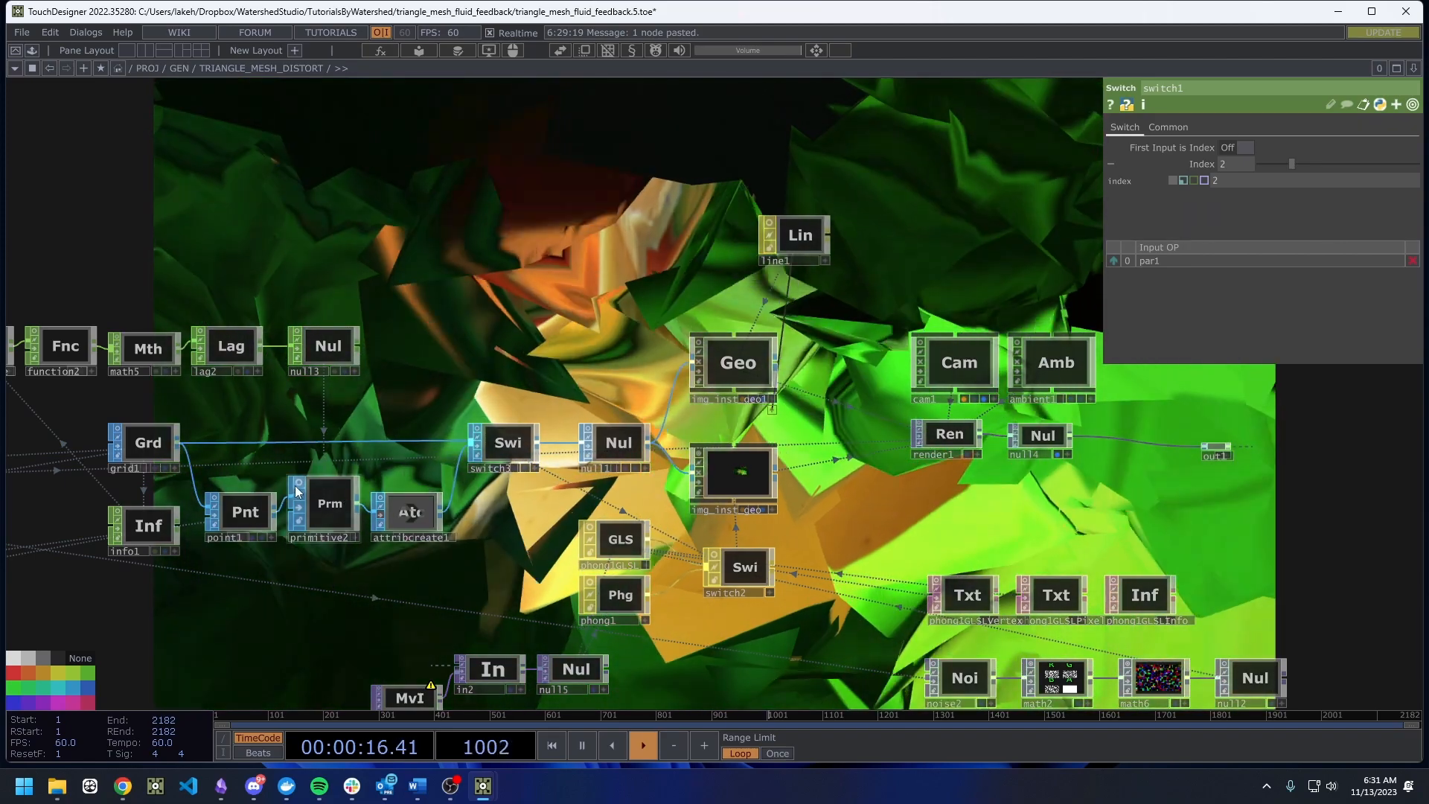
Inspect the broken-up triangle geometry of primitive2 in its active viewer, and deactivate the viewer.
left_click(298, 487)
scroll(297, 487, "up", 9)
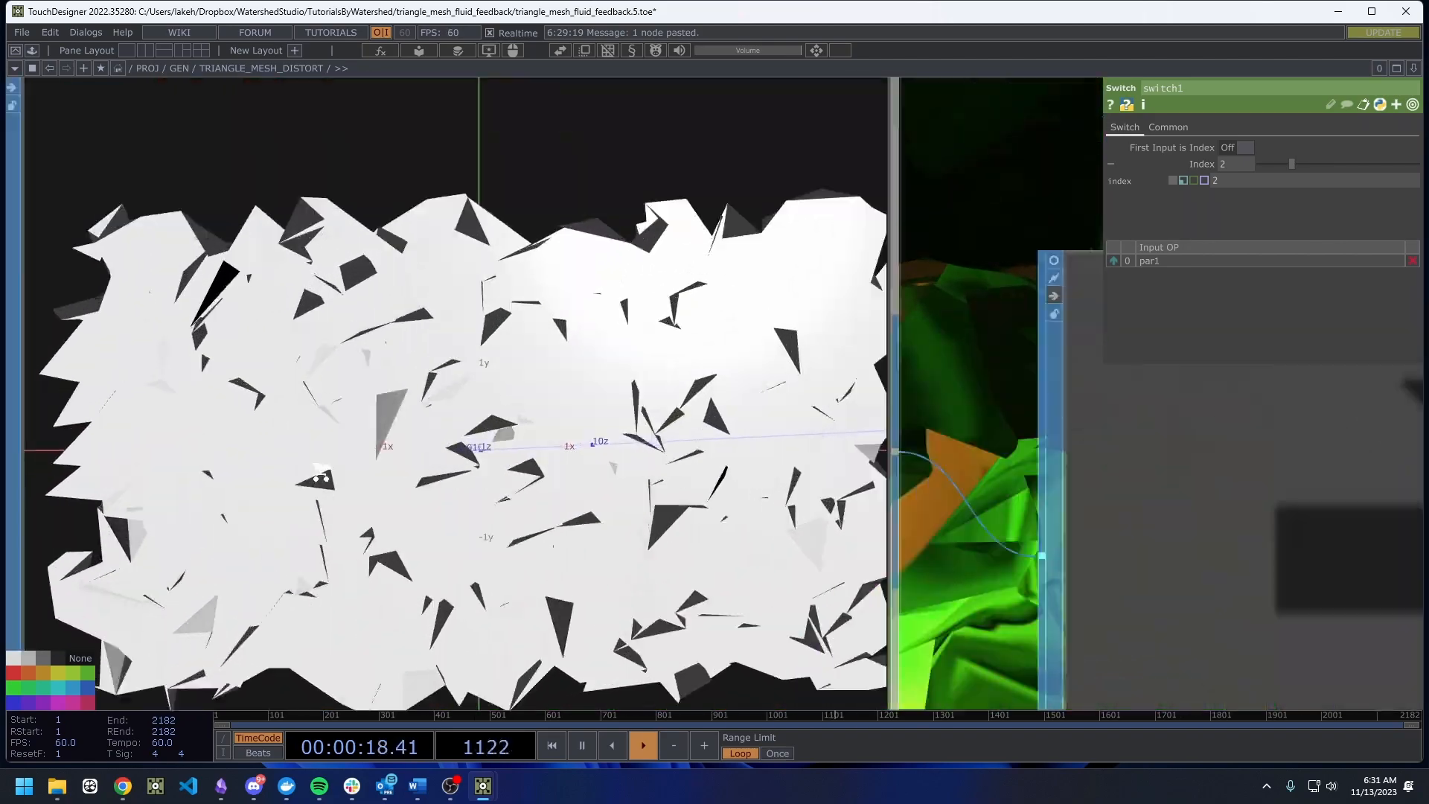
scroll(272, 343, "down", 5)
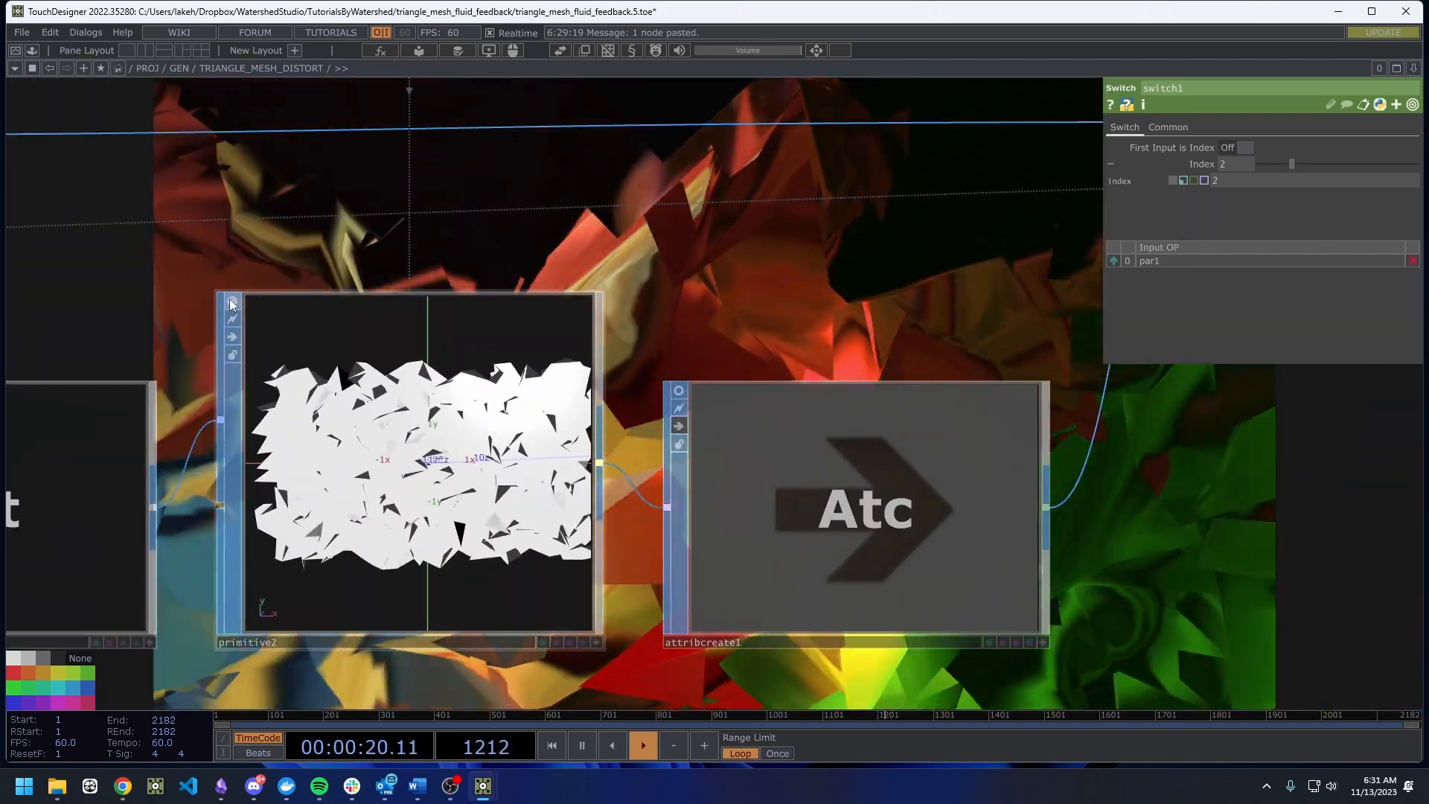
left_click(231, 303)
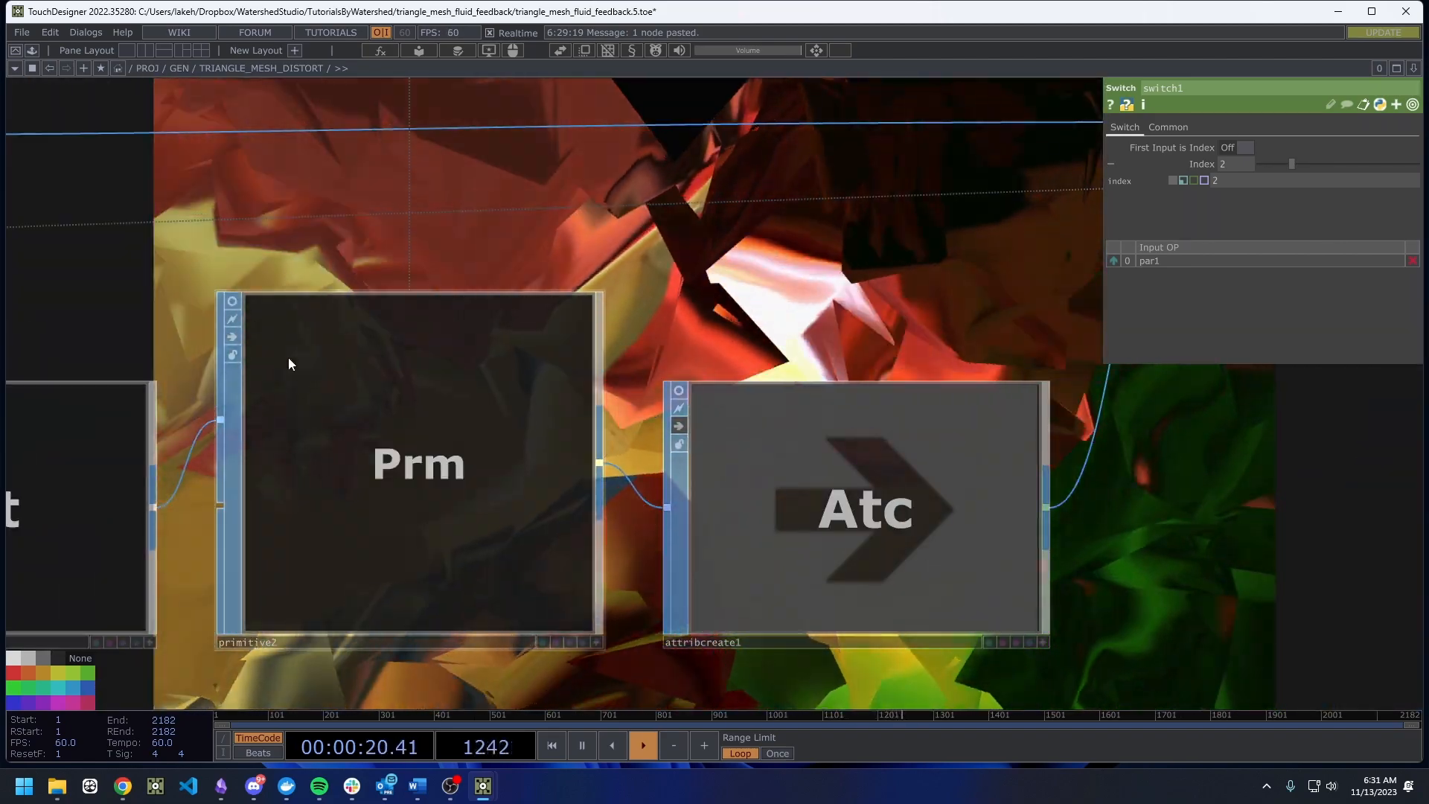
Inspect the textured triangle mesh inside the img_inst_geo viewer up close.
scroll(288, 357, "down", 6)
scroll(430, 435, "up", 8)
scroll(430, 435, "up", 6)
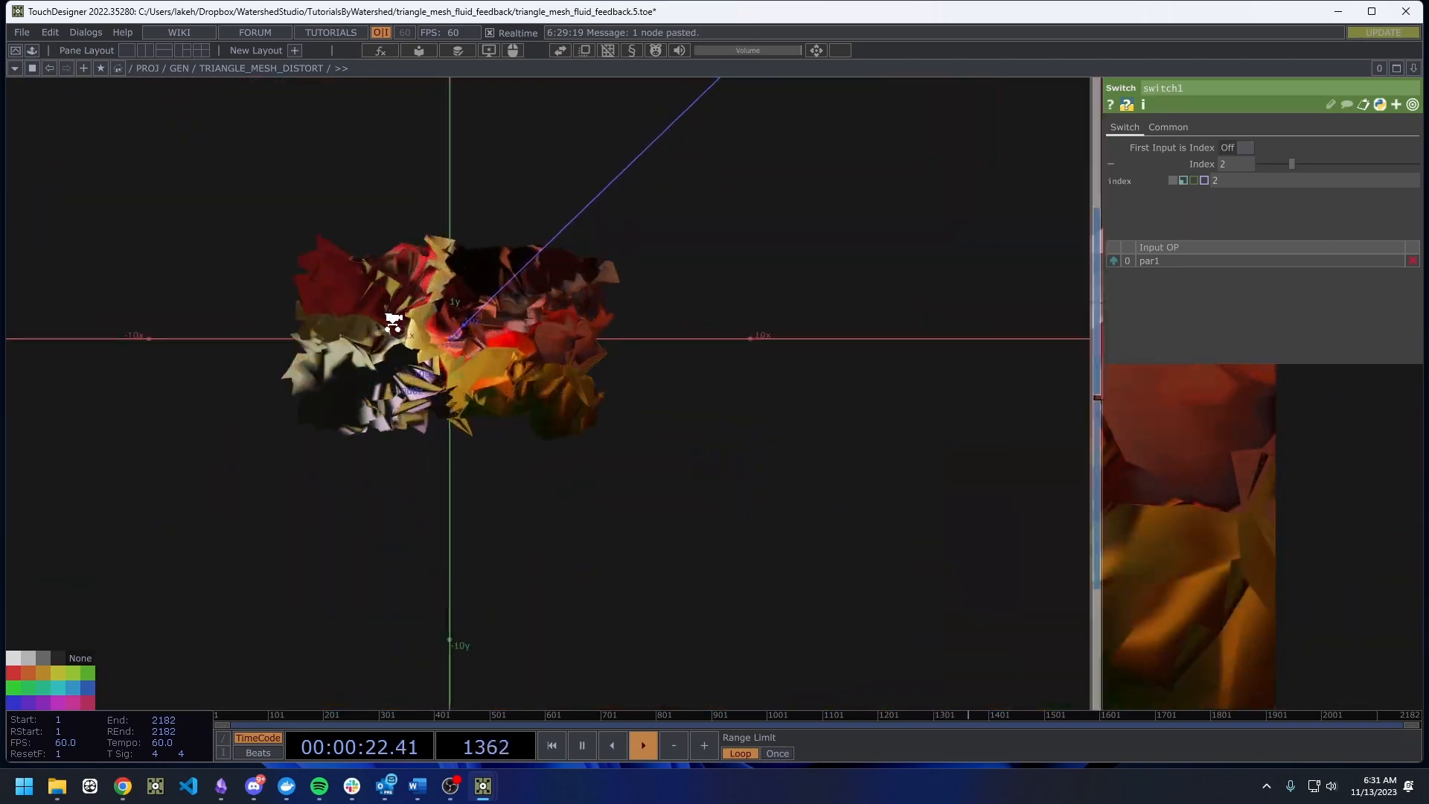
scroll(559, 410, "down", 4)
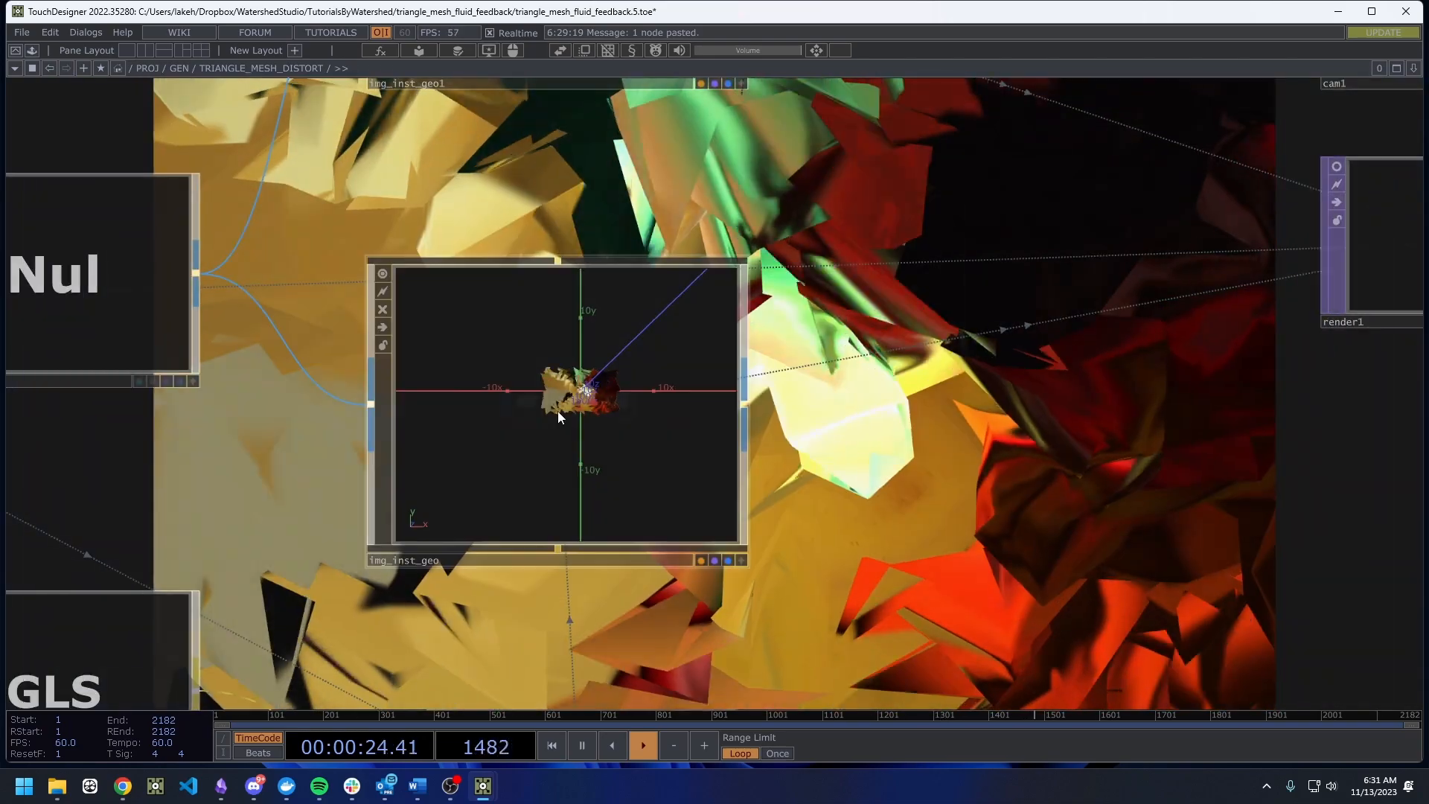
scroll(557, 411, "up", 8)
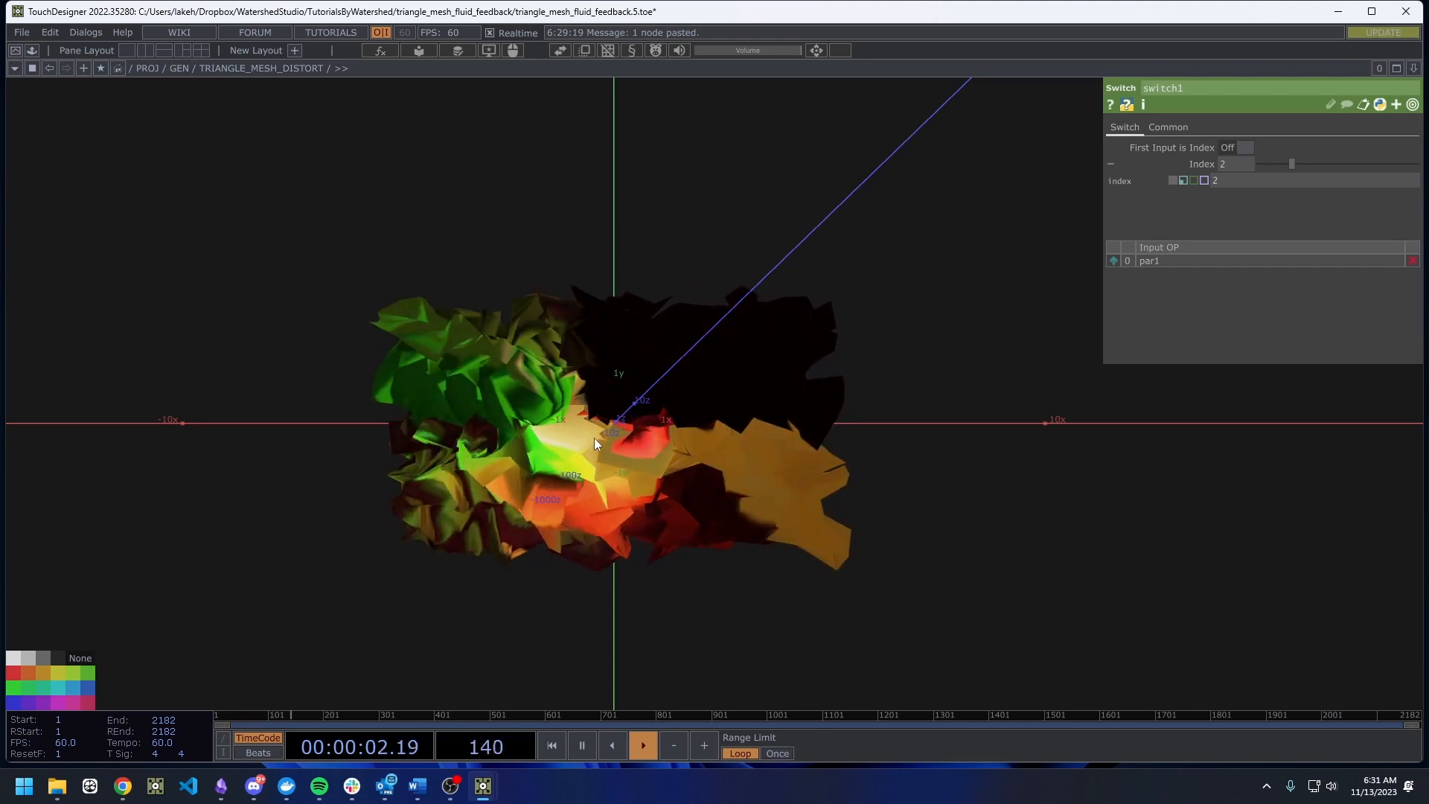
scroll(599, 446, "down", 5)
scroll(601, 447, "down", 3)
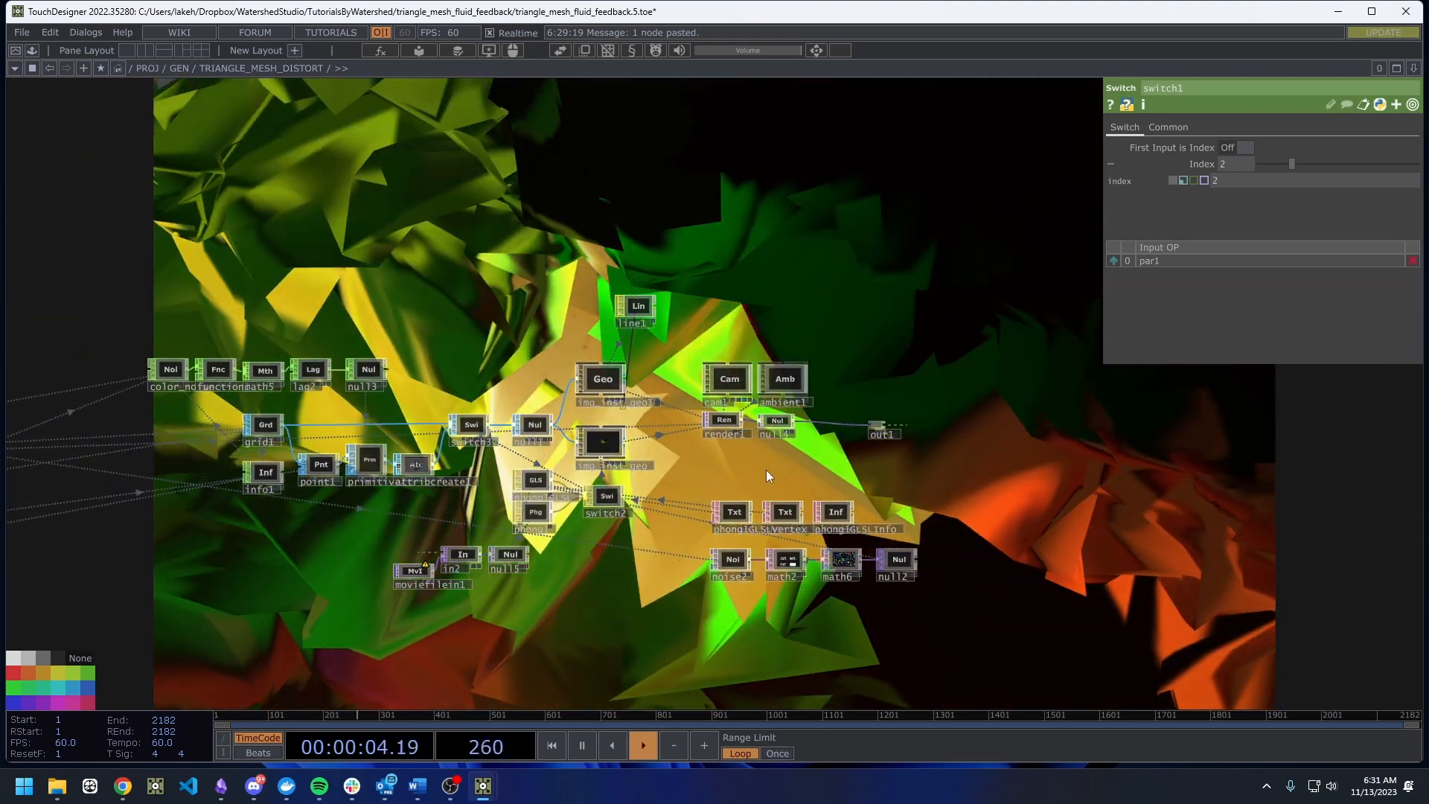
Review the camera, light, render and output nodes at the end of the distortion network.
left_click_drag(760, 477, 639, 521)
scroll(776, 488, "up", 2)
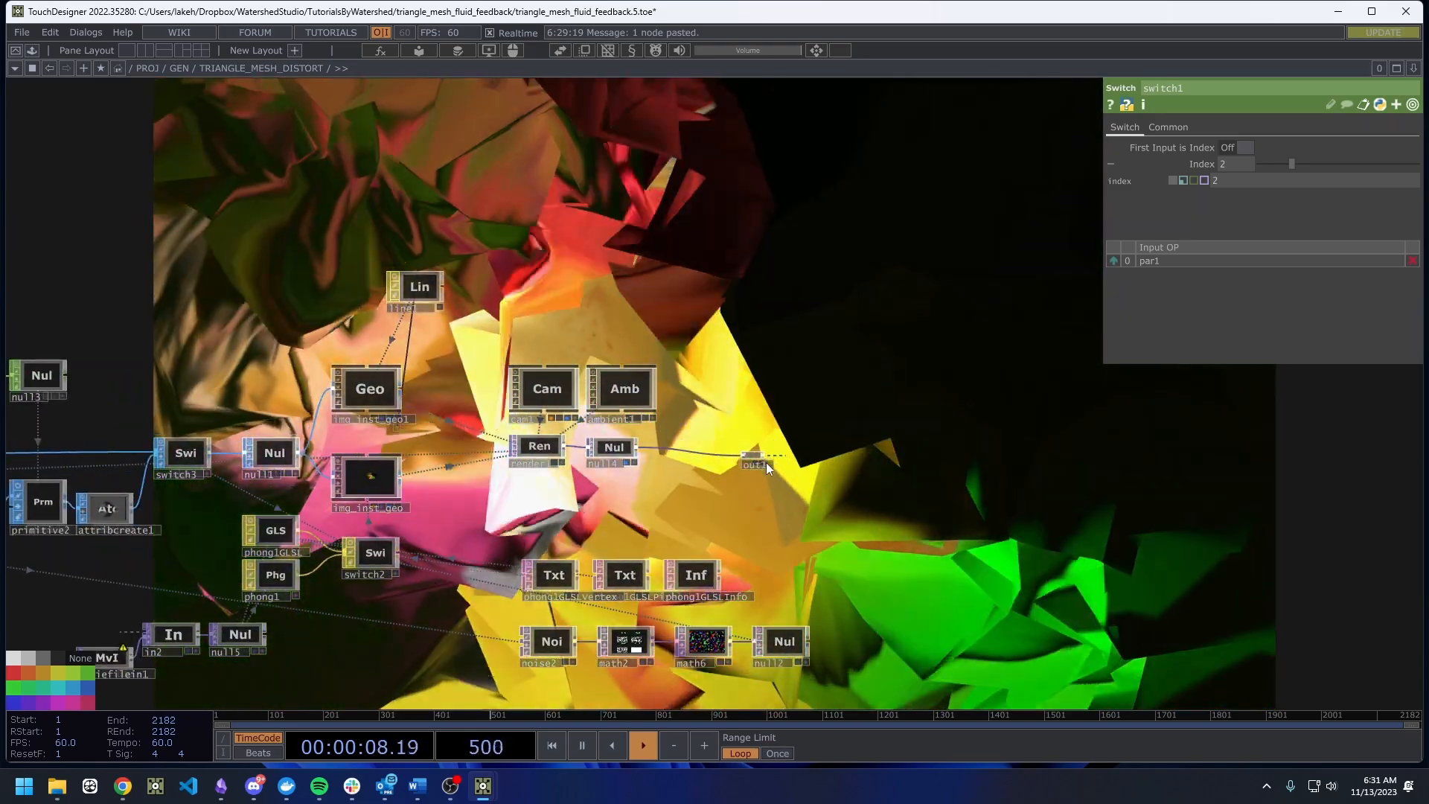
left_click_drag(724, 492, 981, 478)
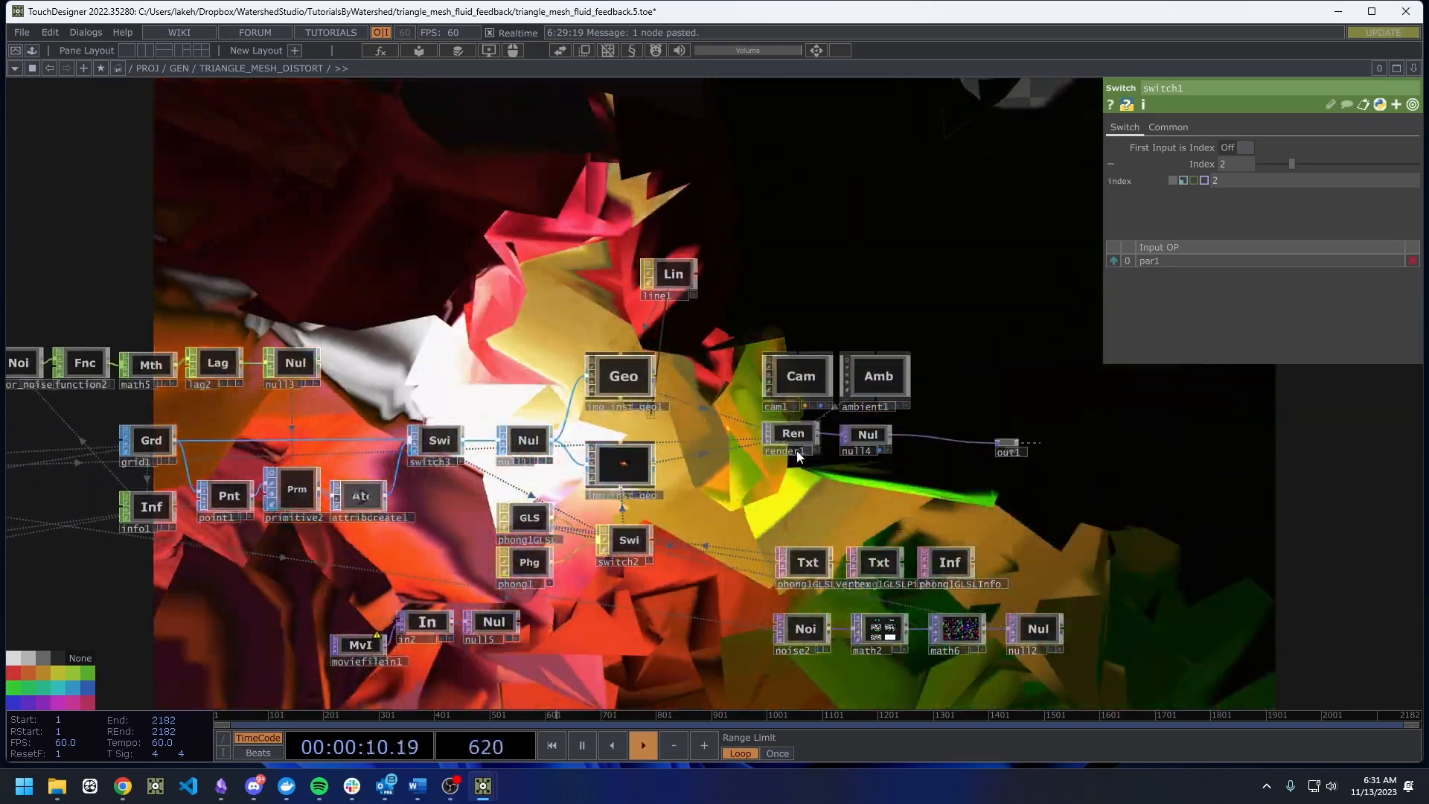
scroll(699, 464, "down", 4)
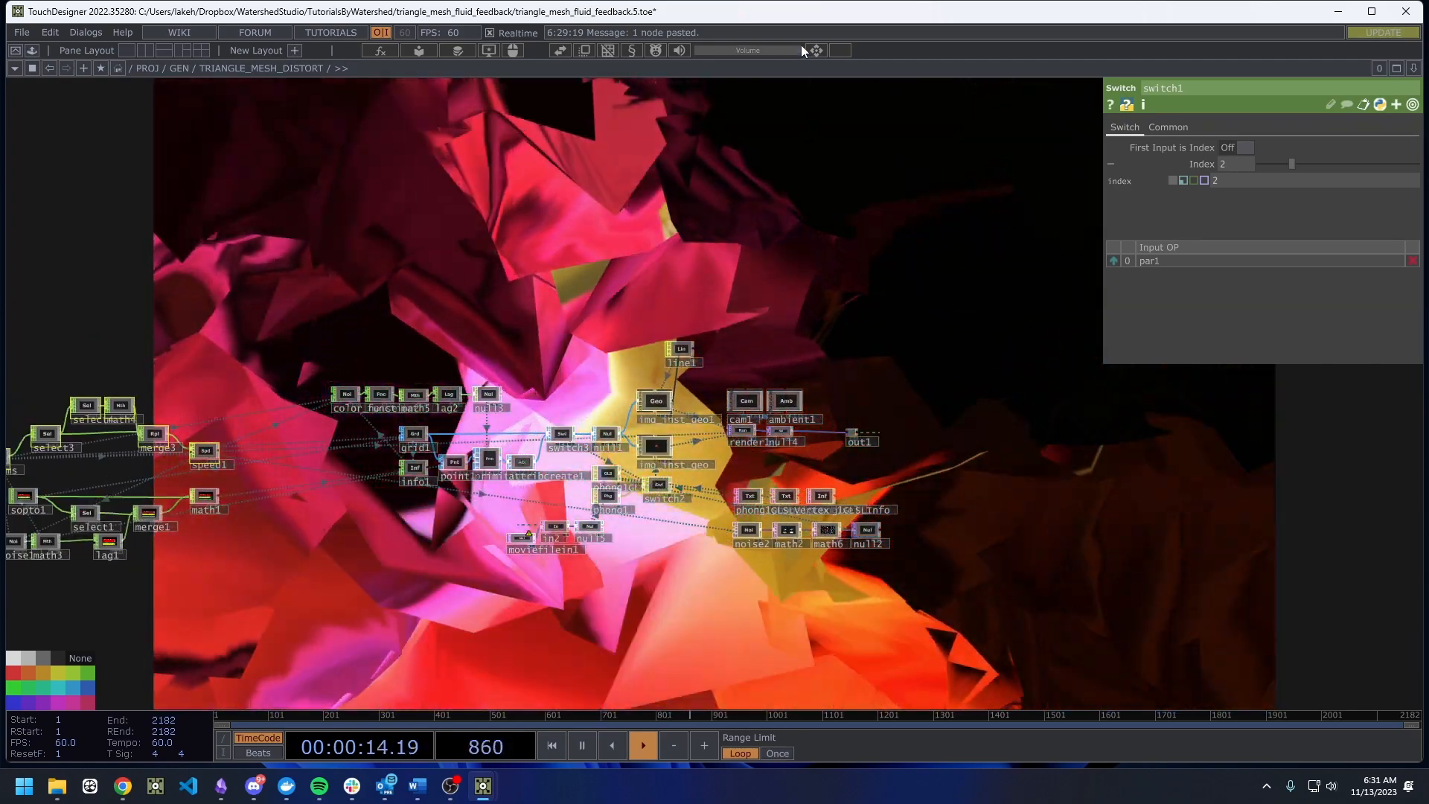
Open the TRIANGLE_MESH_DISTORT parameters in a floating window beside the render and return to the parent GEN network.
left_click(810, 50)
left_click_drag(787, 23, 167, 139)
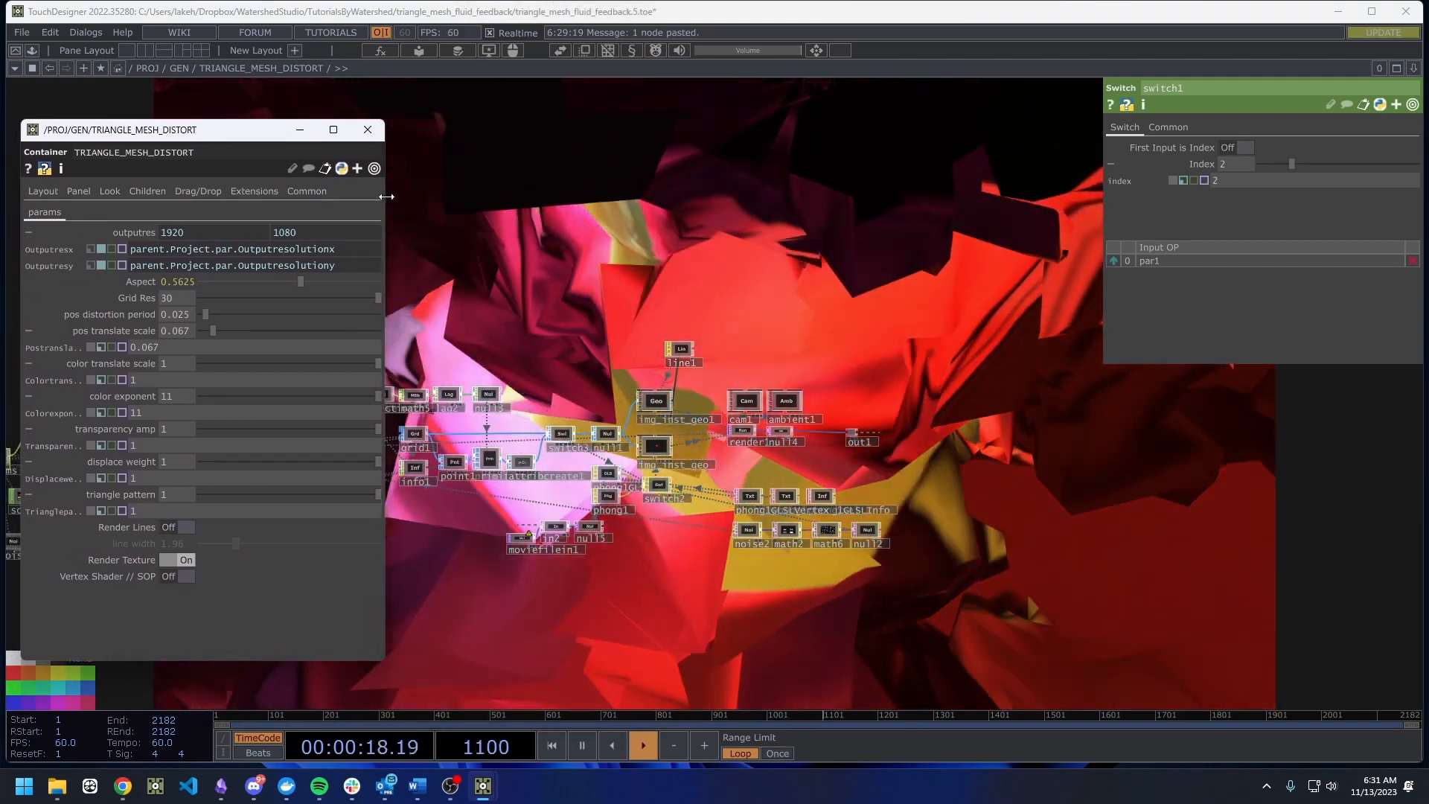
scroll(467, 331, "down", 12)
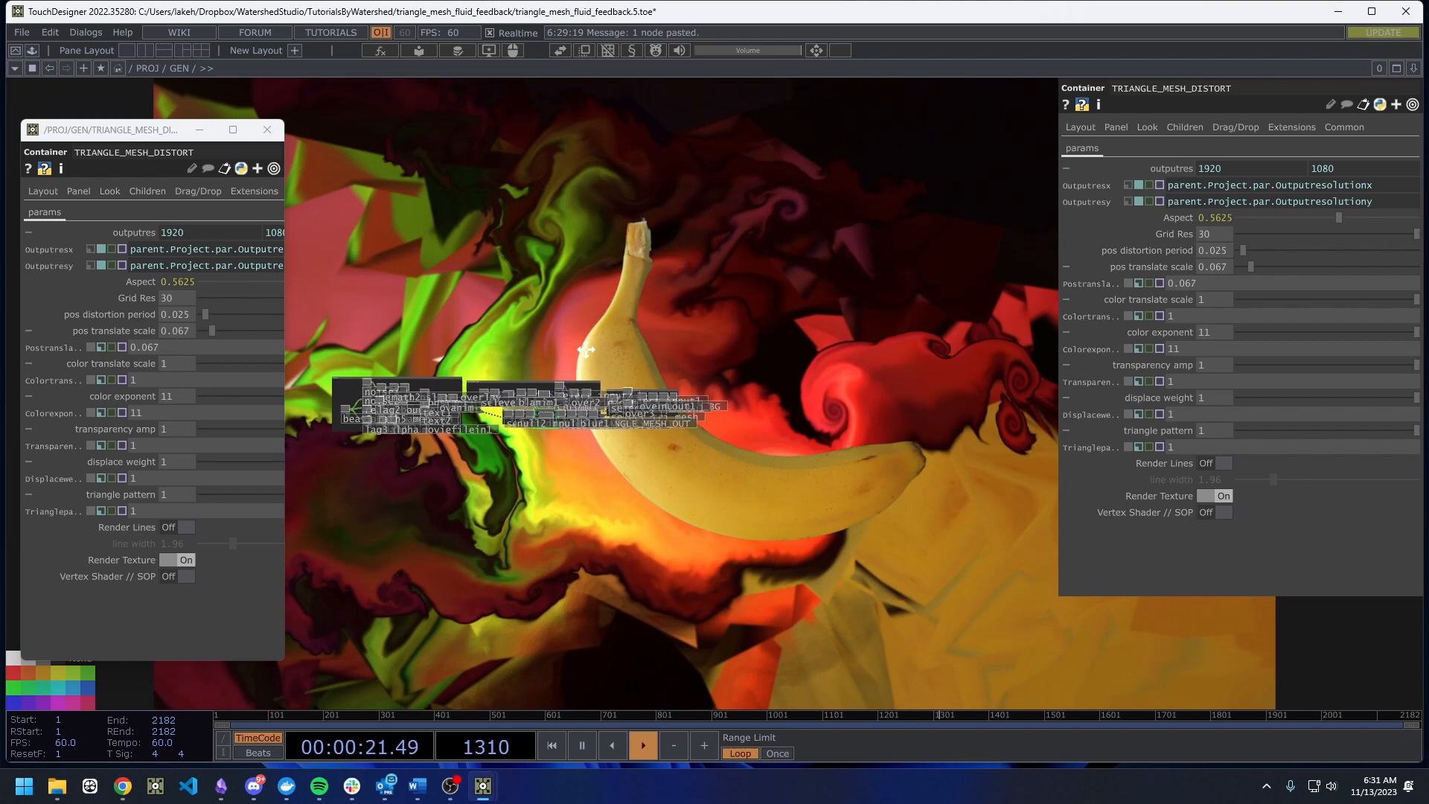
Move the network out of view, hide the docked parameters, and widen the floating TRIANGLE_MESH_DISTORT parameter window.
left_click_drag(586, 349, 580, 607)
key("p")
left_click_drag(548, 436, 566, 484)
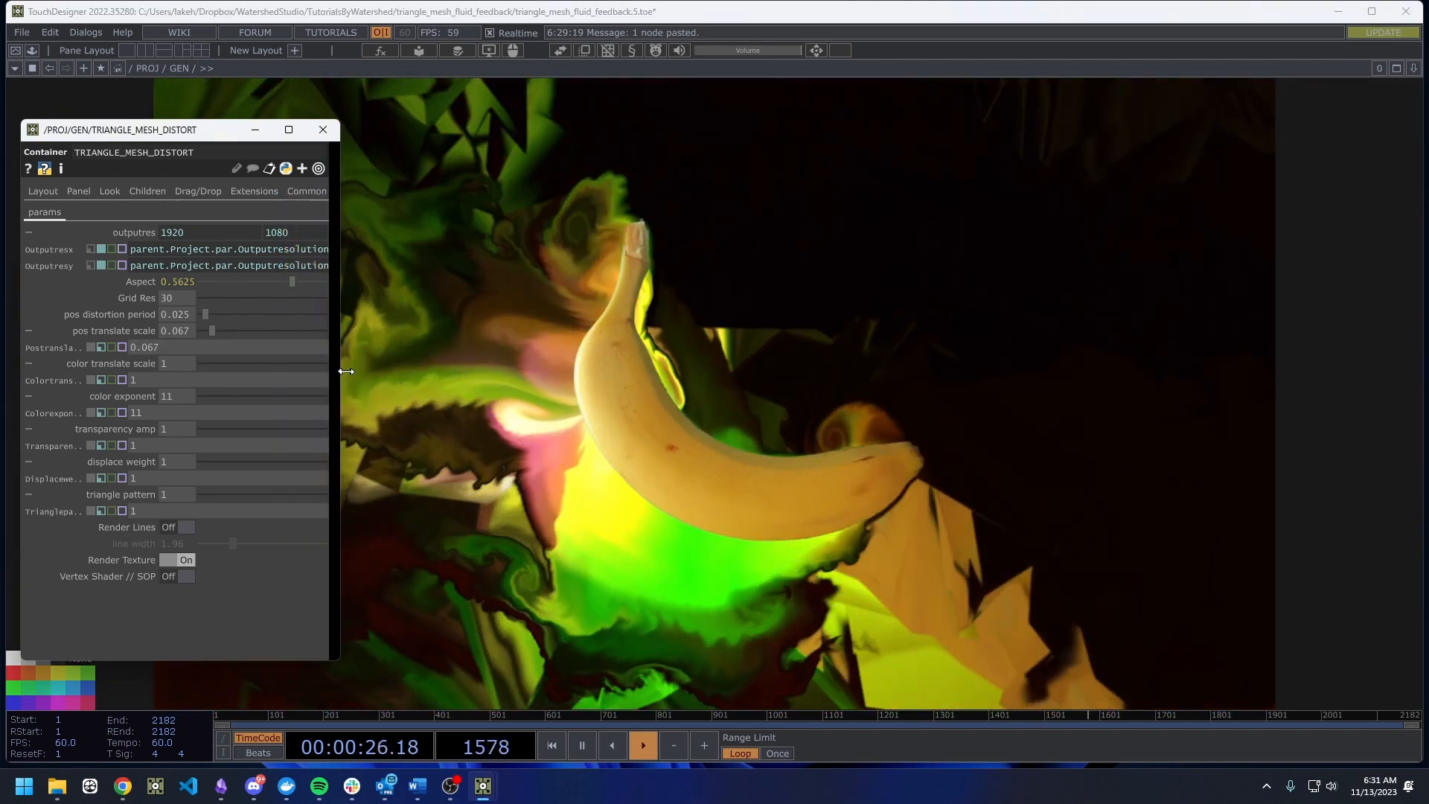
left_click_drag(349, 372, 381, 369)
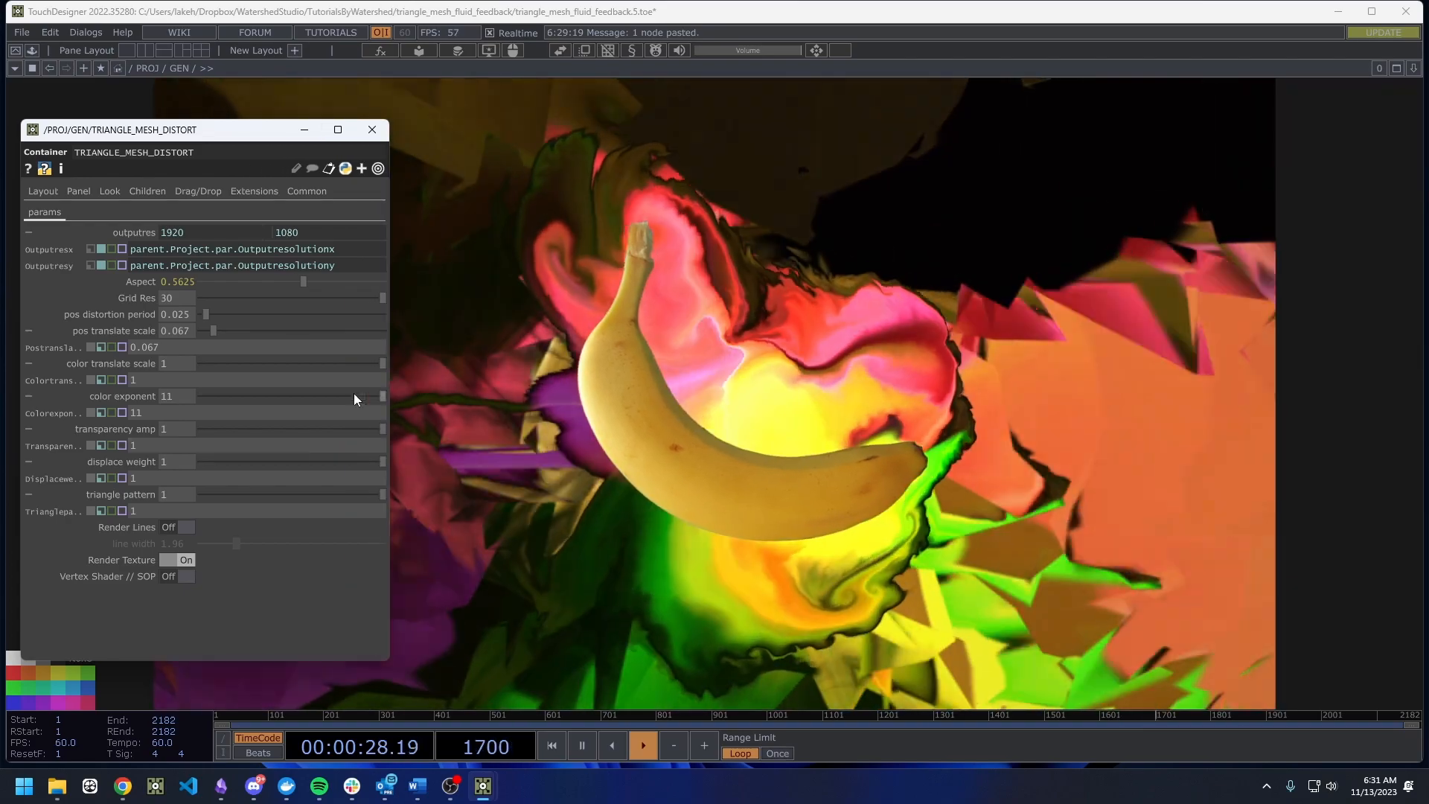
Reduce the triangle mesh distortion's displace weight to 0.209.
left_click_drag(368, 459, 273, 476)
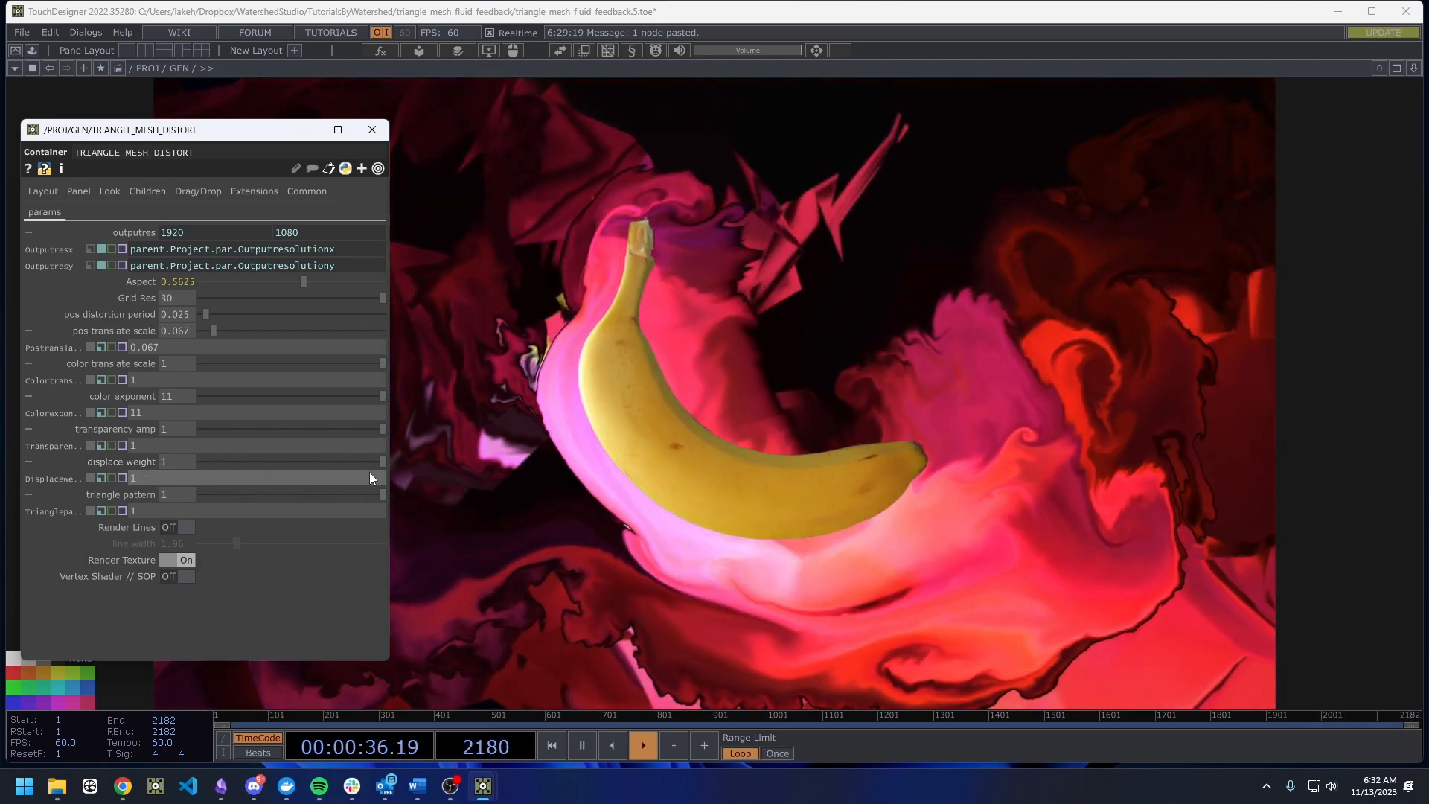
left_click_drag(370, 474, 788, 462)
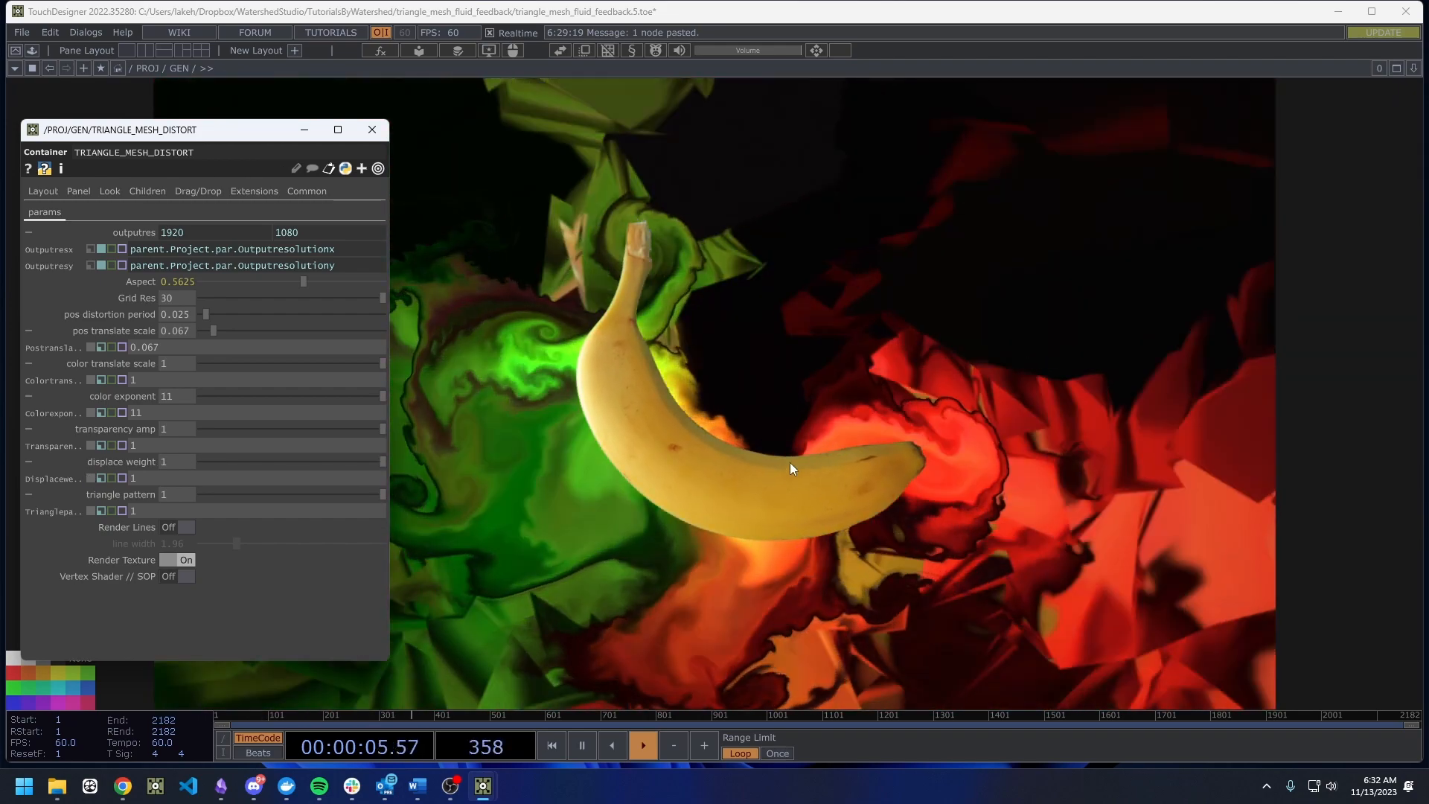
left_click_drag(789, 462, 381, 494)
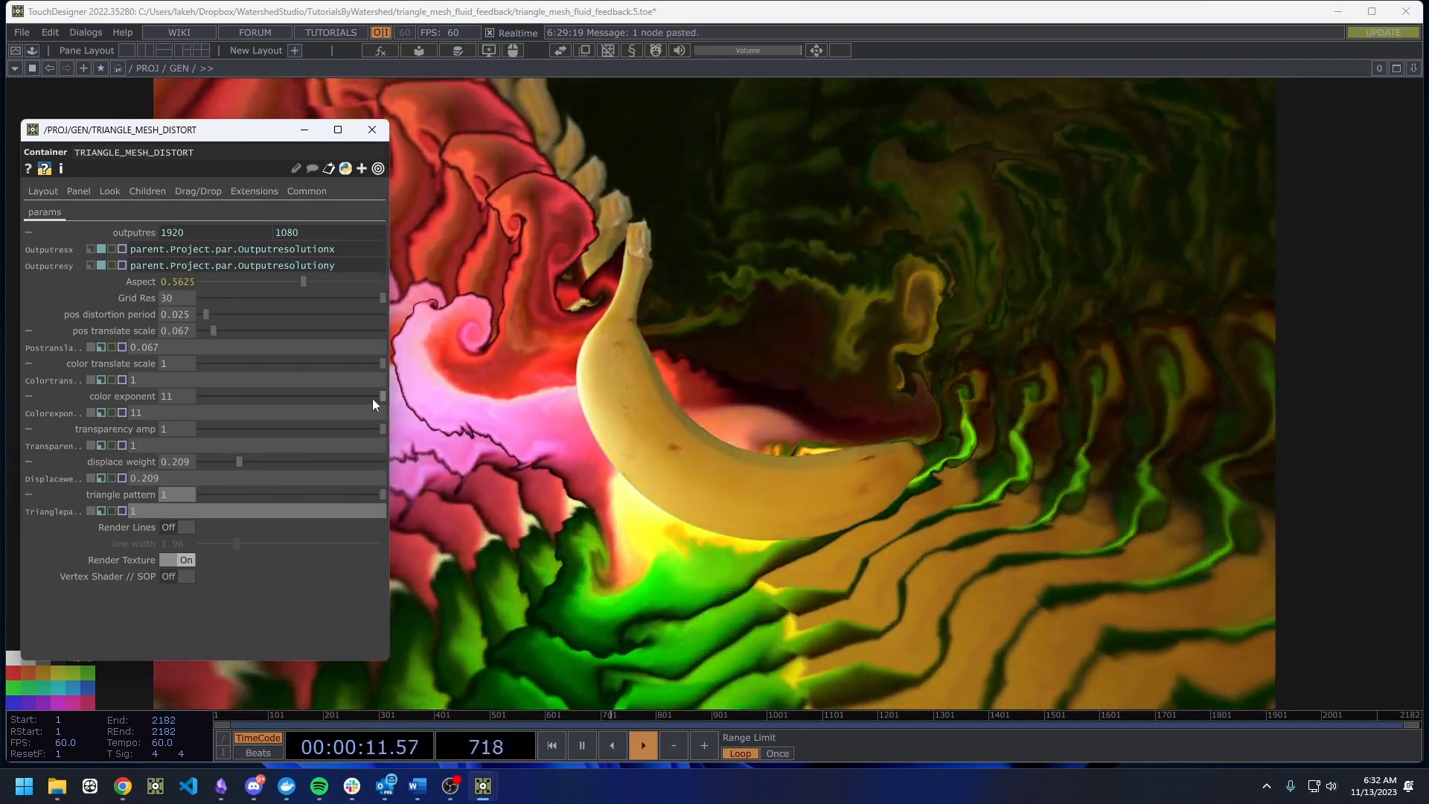
Try a color exponent of 1 on the triangle mesh distortion and restore it to 11.
mouse_move(373, 403)
left_mouse_down()
mouse_move(162, 409)
mouse_move(387, 409)
left_mouse_up()
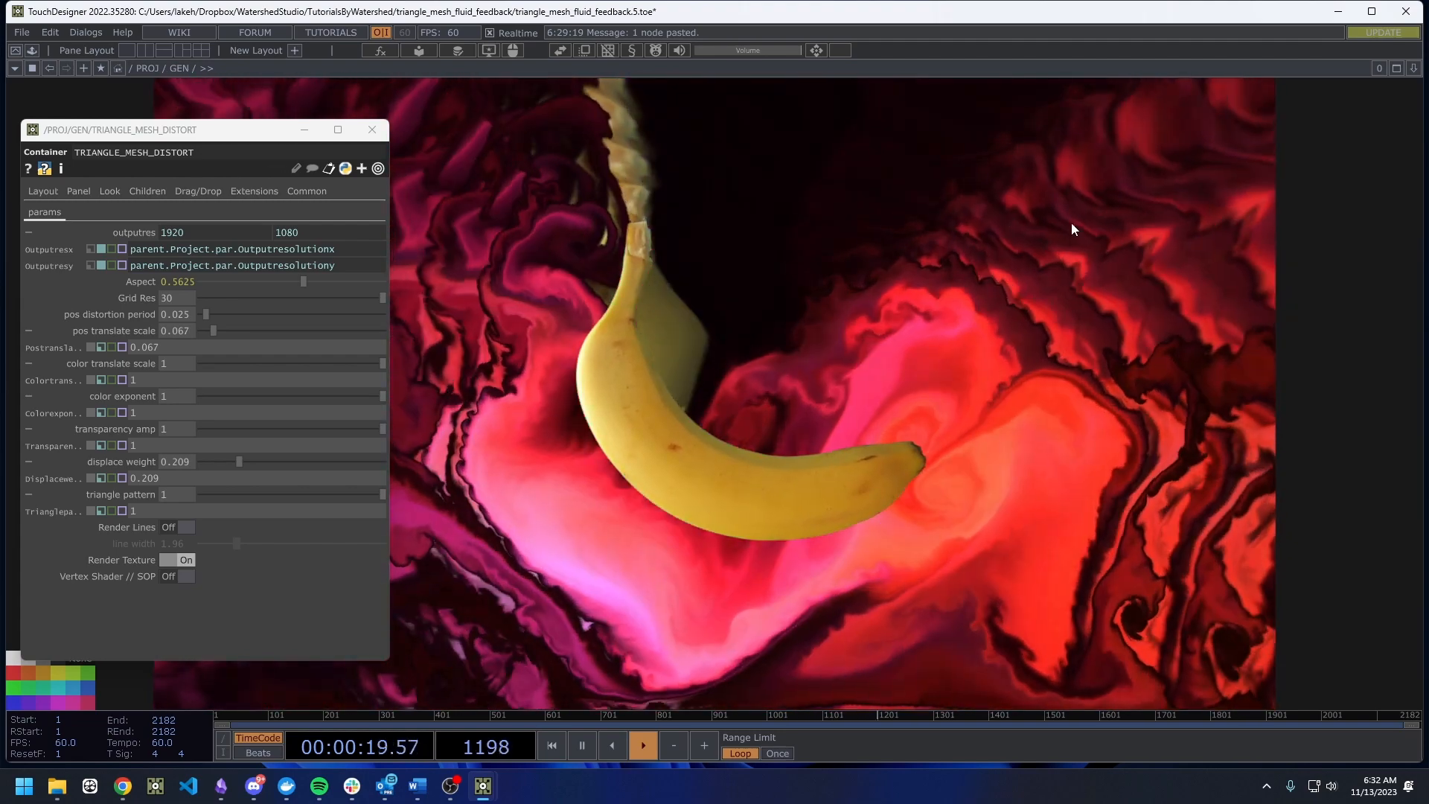
left_click(182, 396)
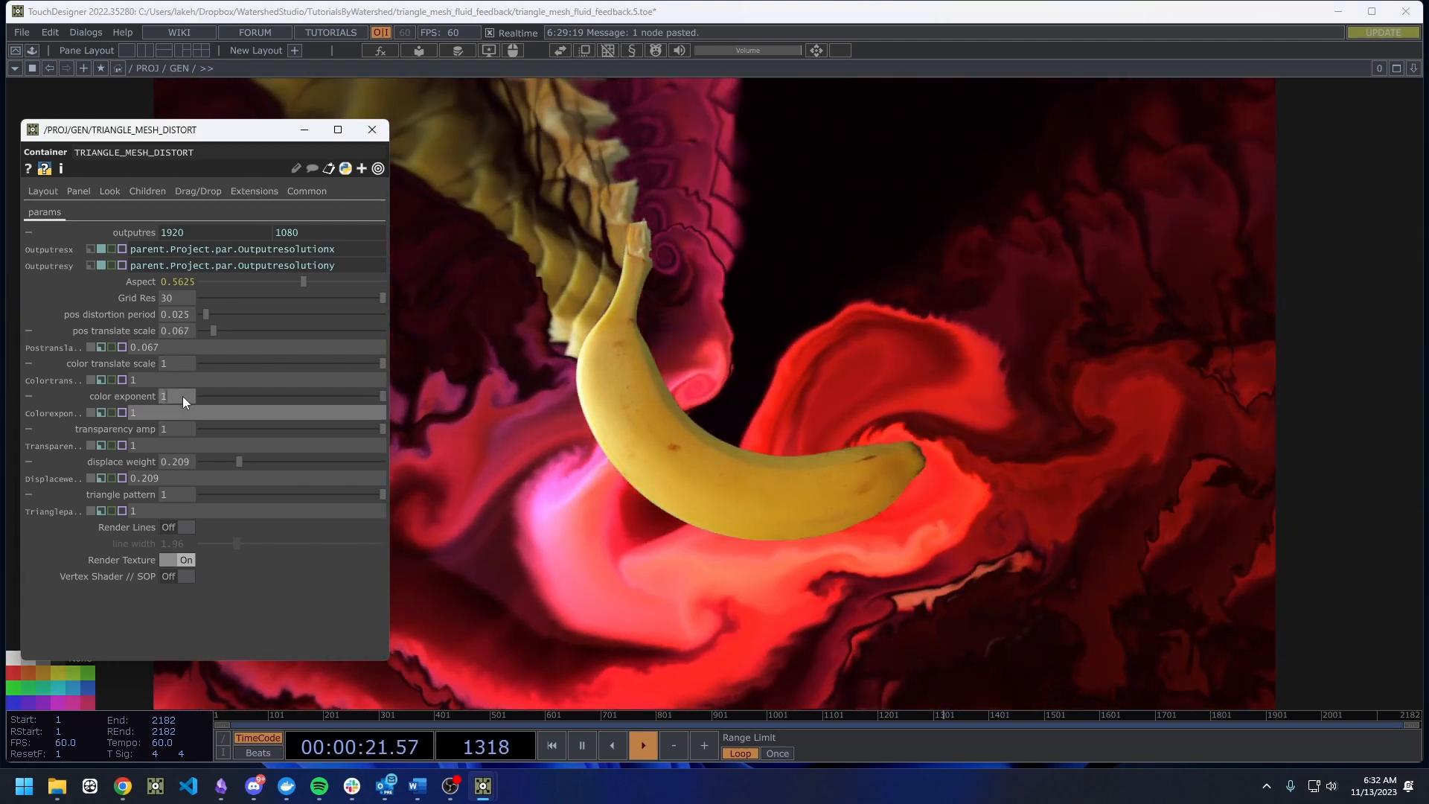
type("1")
key("Return")
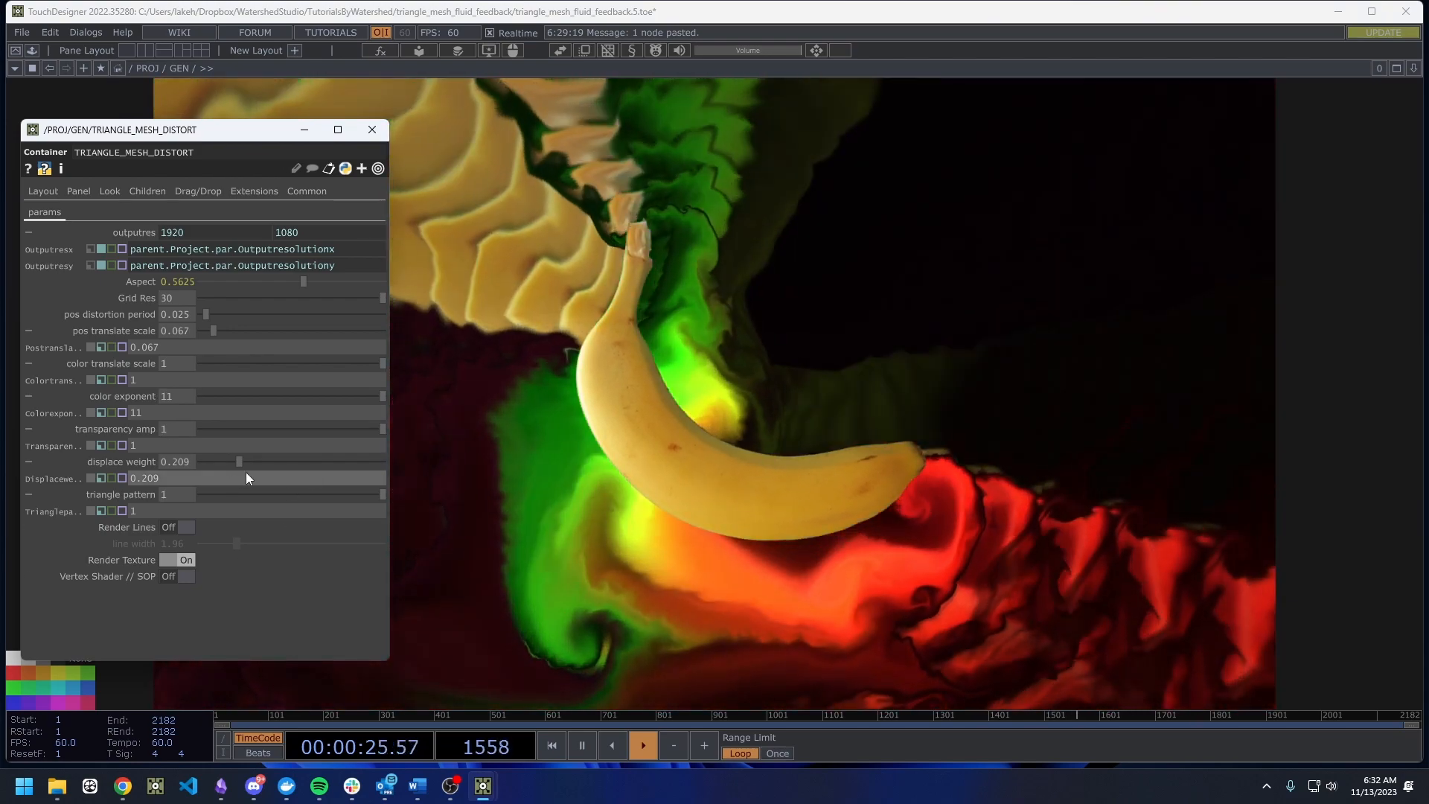
Raise the displace weight to 1, vary the pos translate scale, and lower the displace weight to 0.262.
left_click_drag(240, 462, 618, 452)
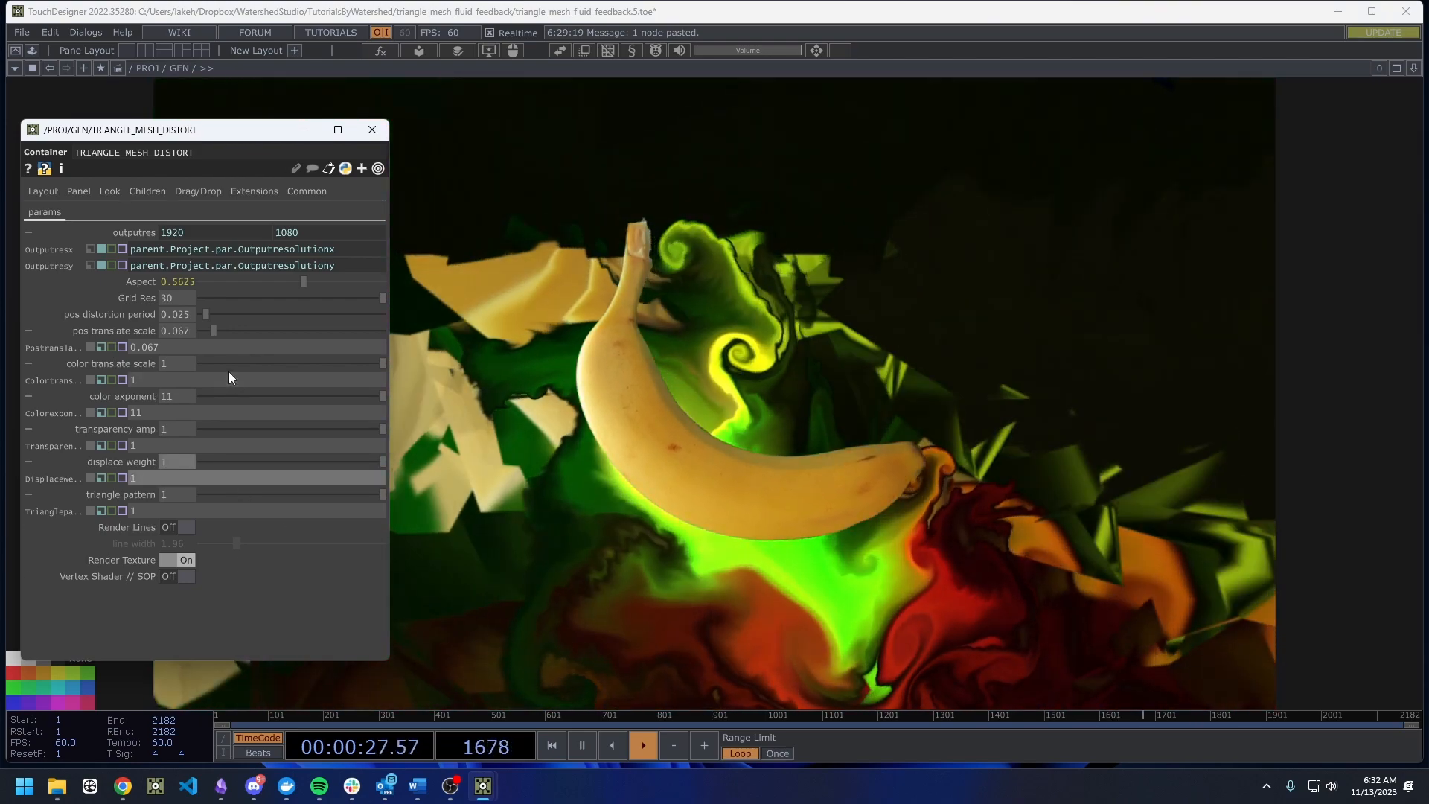
left_click_drag(212, 329, 390, 338)
left_click_drag(334, 464, 212, 466)
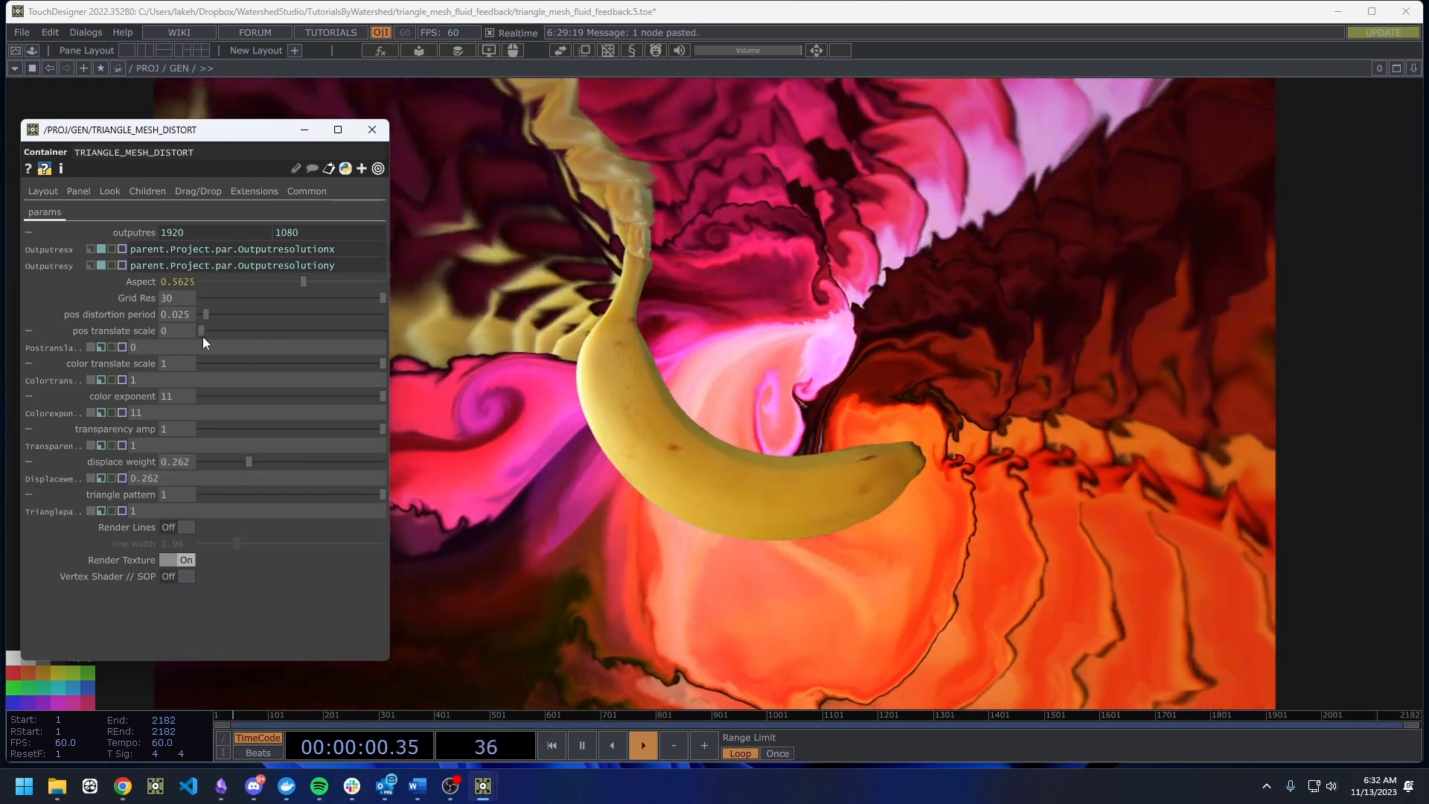
Set the pos translate scale to 0.029 and raise both the pos distortion period and the displace weight to 1.
left_click_drag(203, 336, 207, 336)
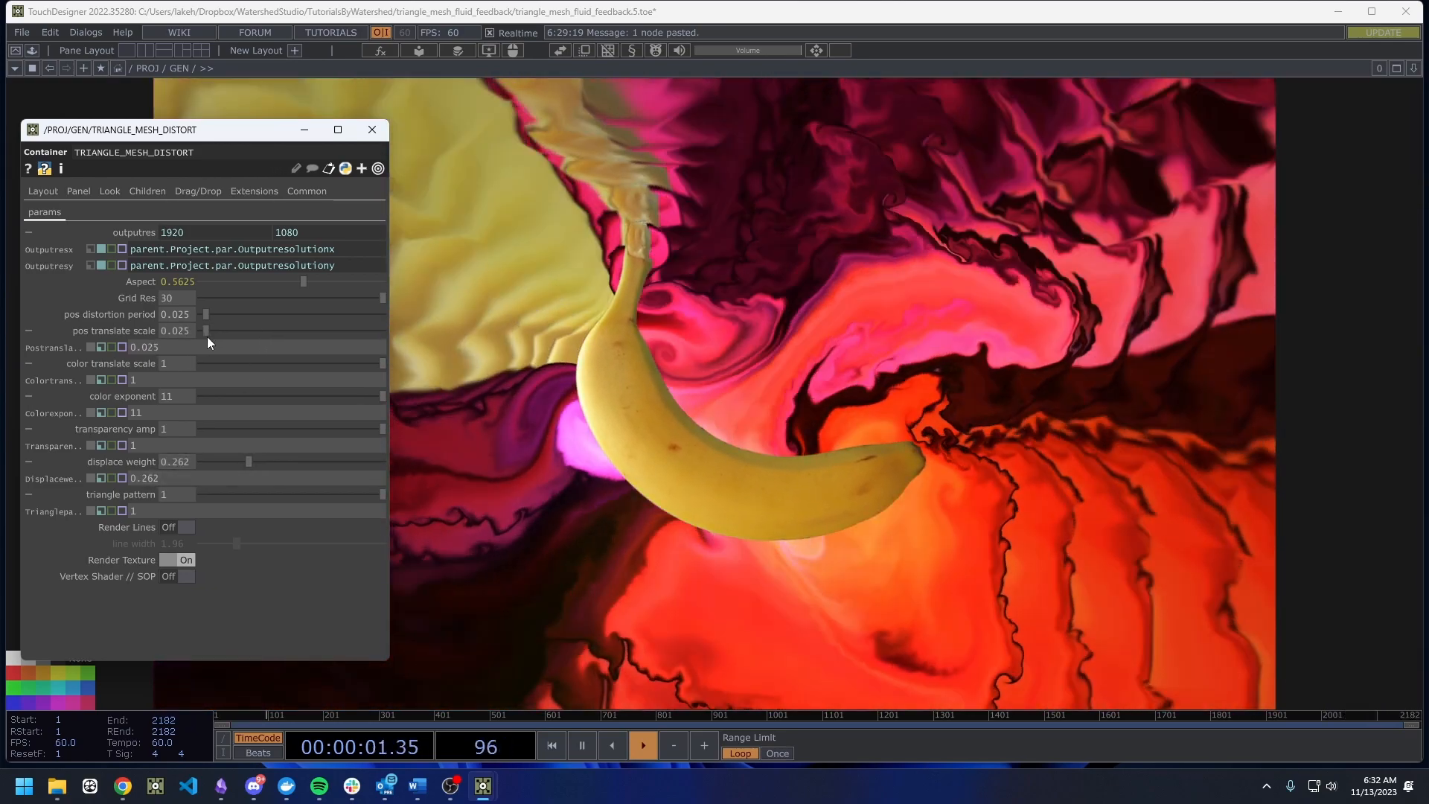
left_click_drag(249, 462, 256, 466)
left_click_drag(211, 317, 391, 316)
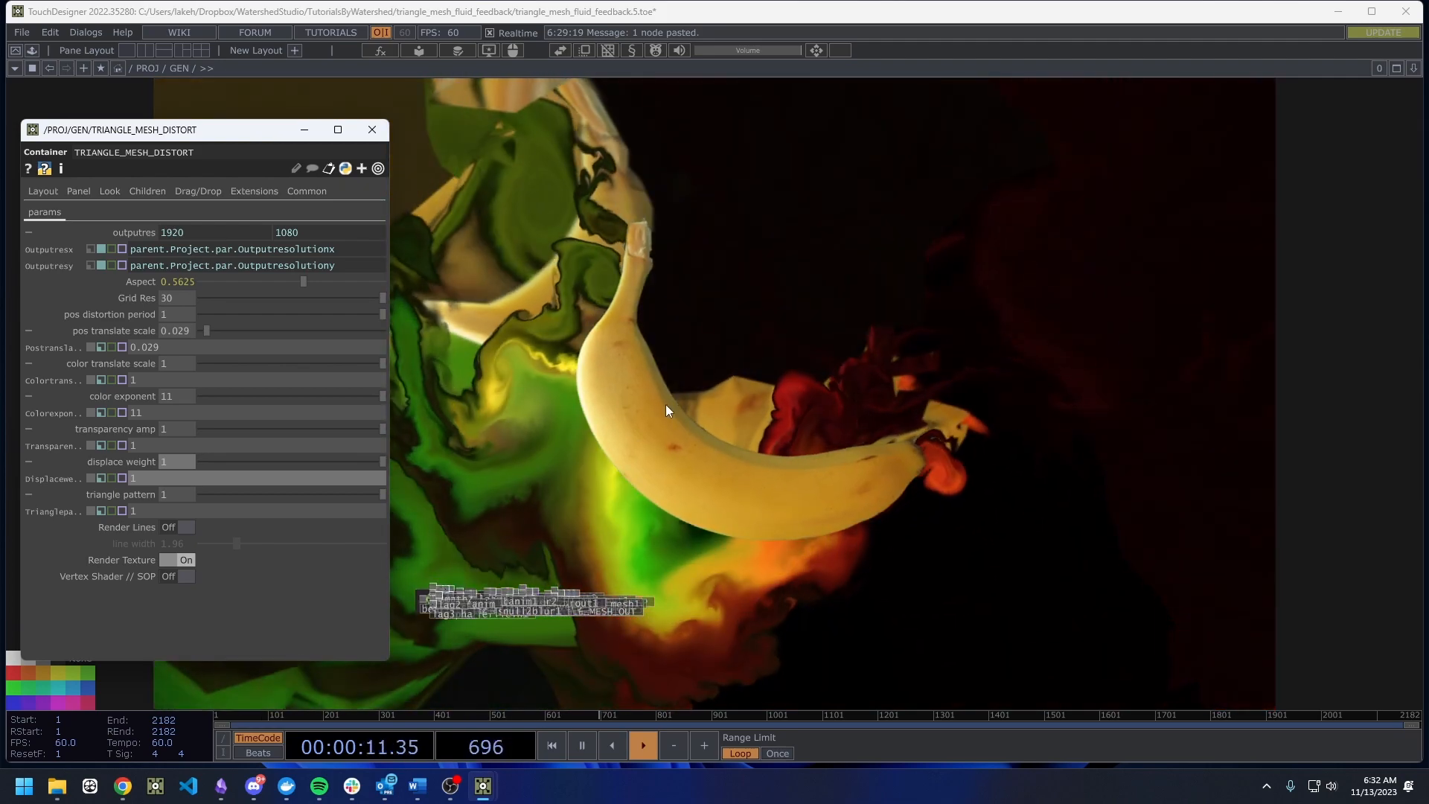
left_click_drag(713, 413, 692, 450)
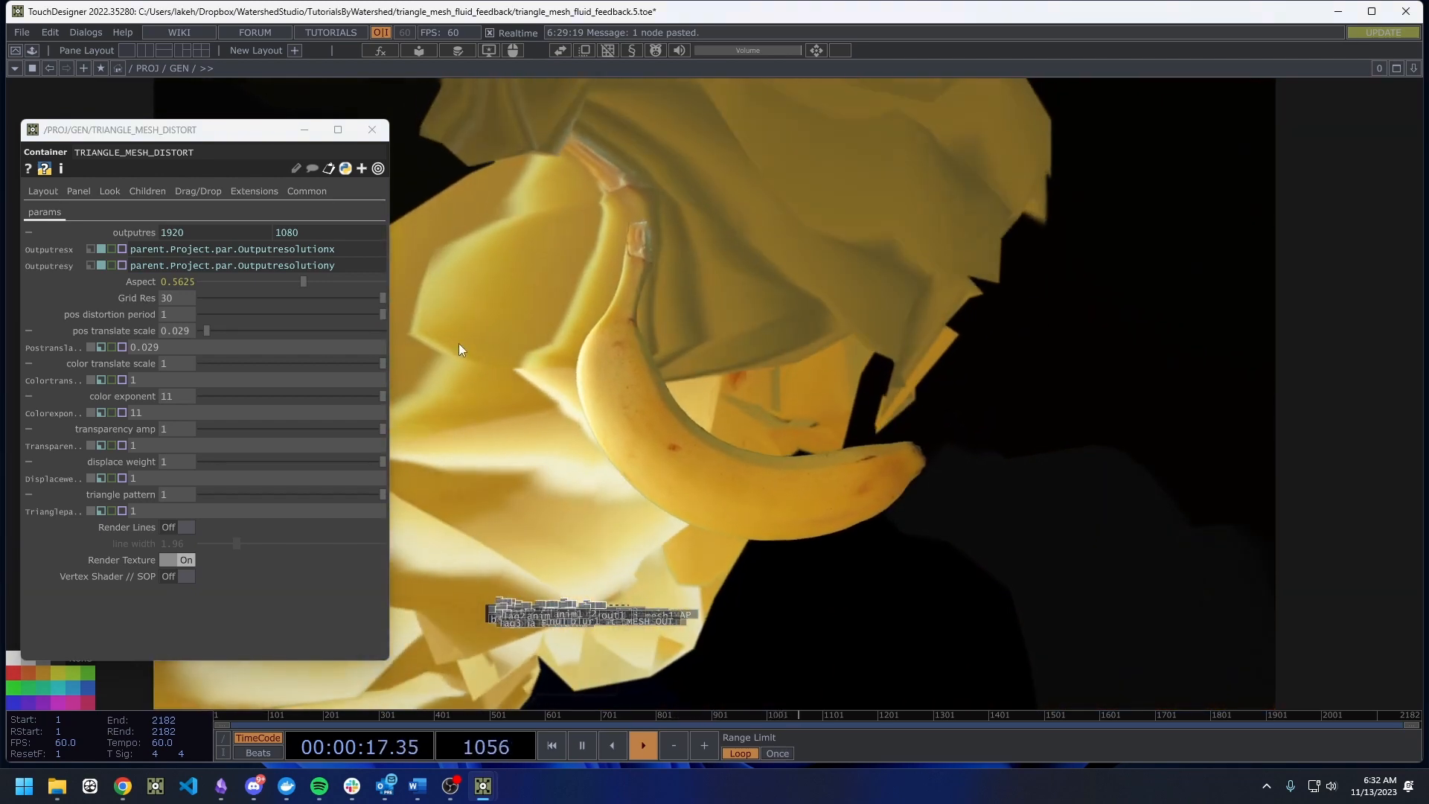
Set the pos translate scale to 0.127 and the pos distortion period to 0.02, and close the floating parameter window.
left_click_drag(207, 330, 226, 331)
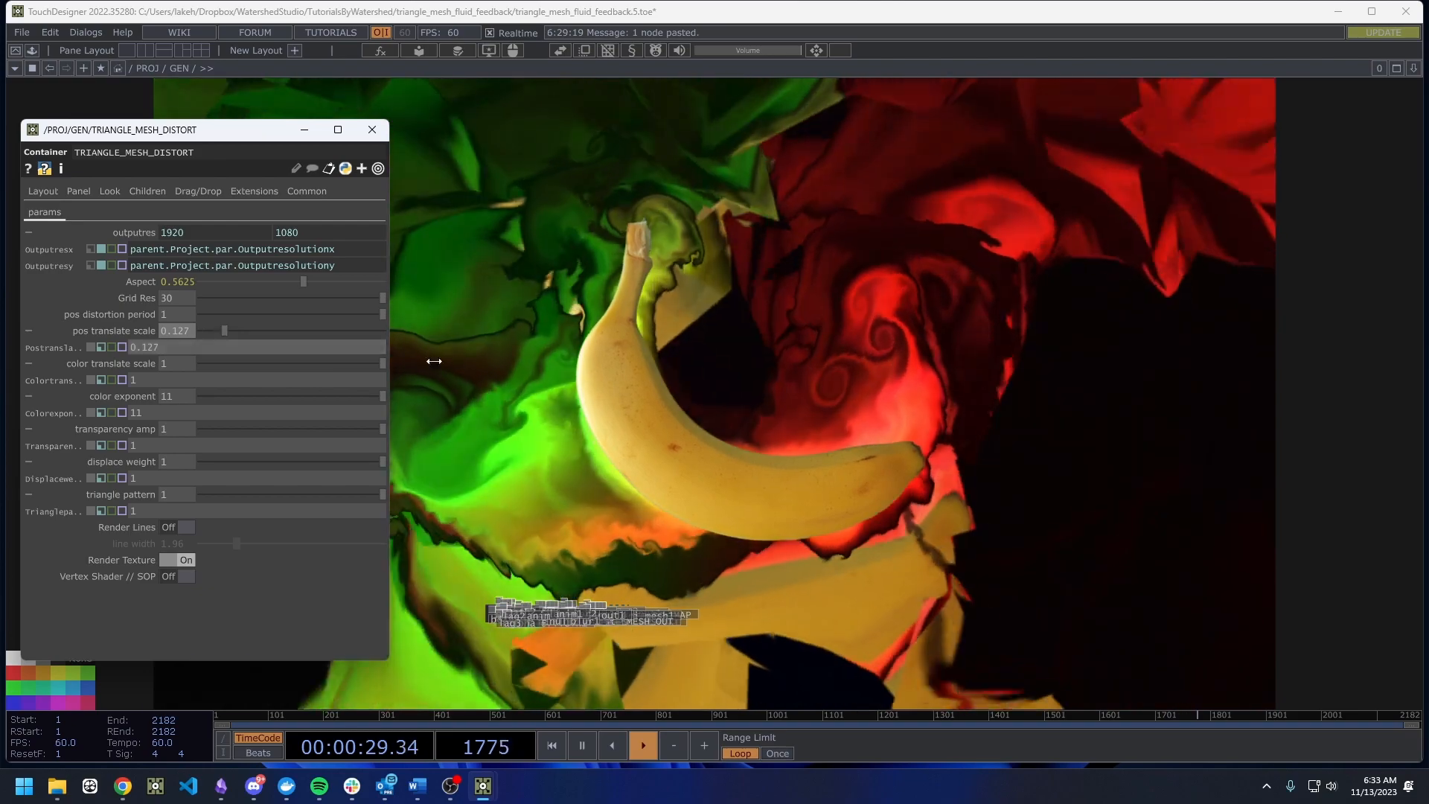
mouse_move(219, 321)
left_mouse_down()
mouse_move(295, 318)
mouse_move(207, 319)
left_mouse_up()
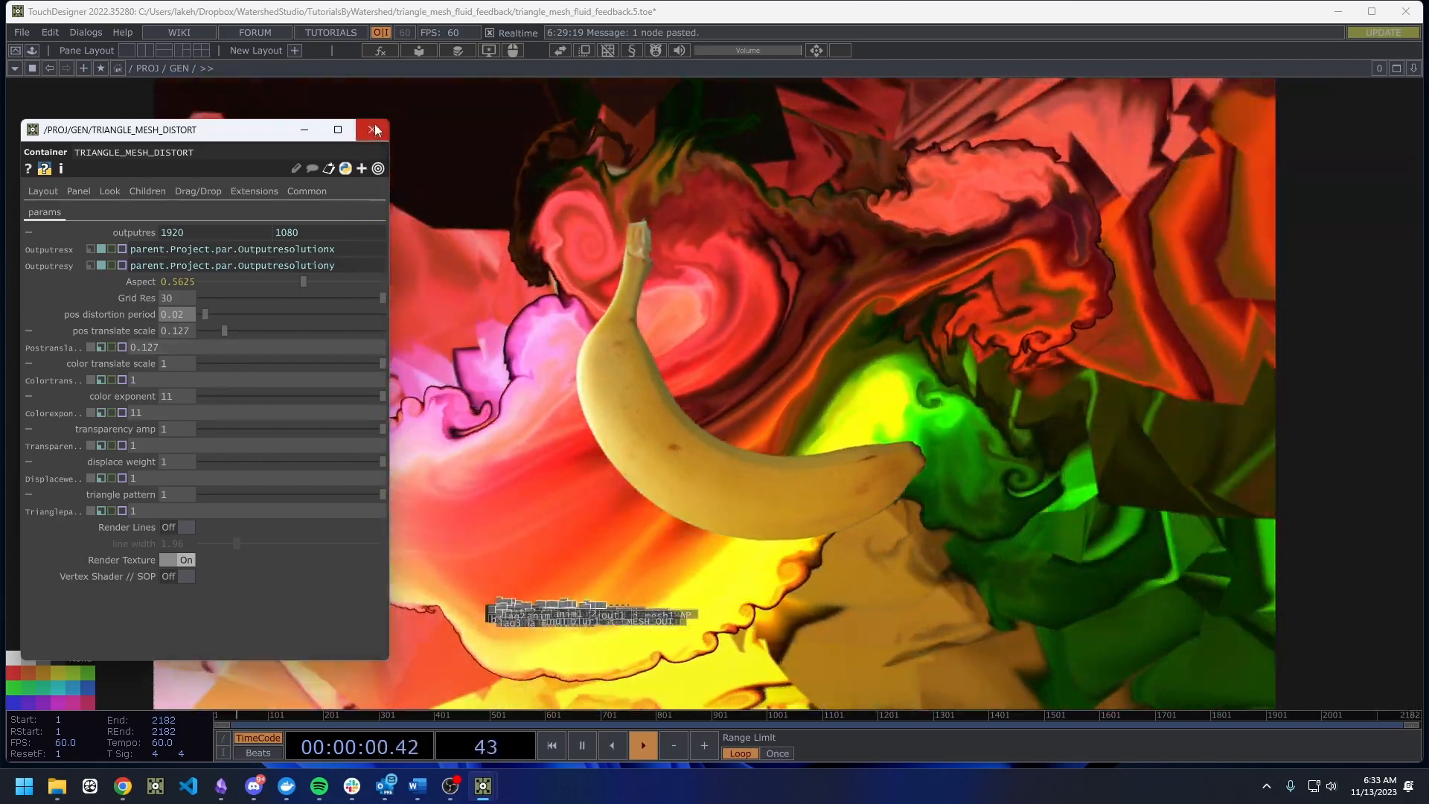
left_click(372, 129)
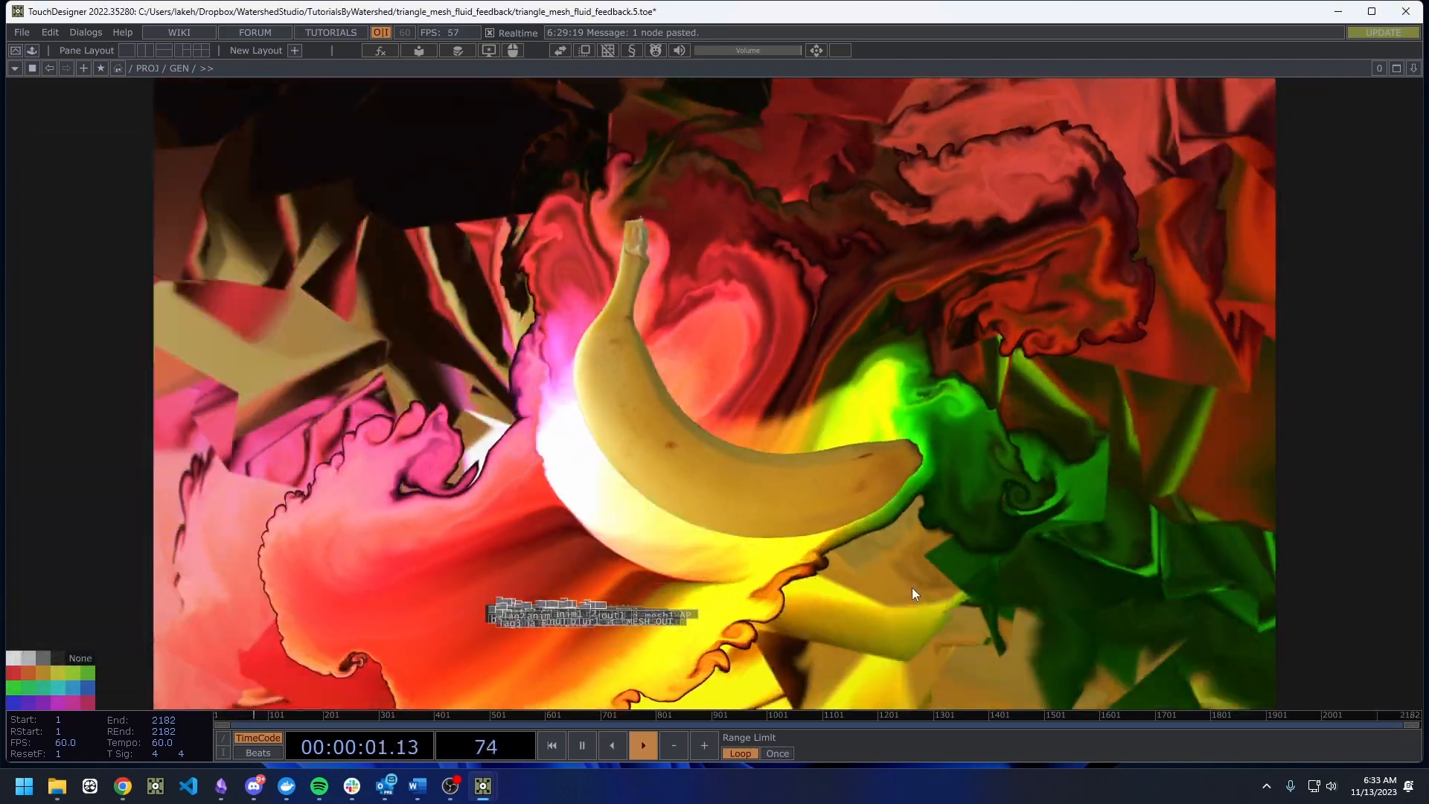
Bring the GEN network back into view and examine the fluid simulation, feedback loop and Compositing groups.
scroll(629, 553, "up", 6)
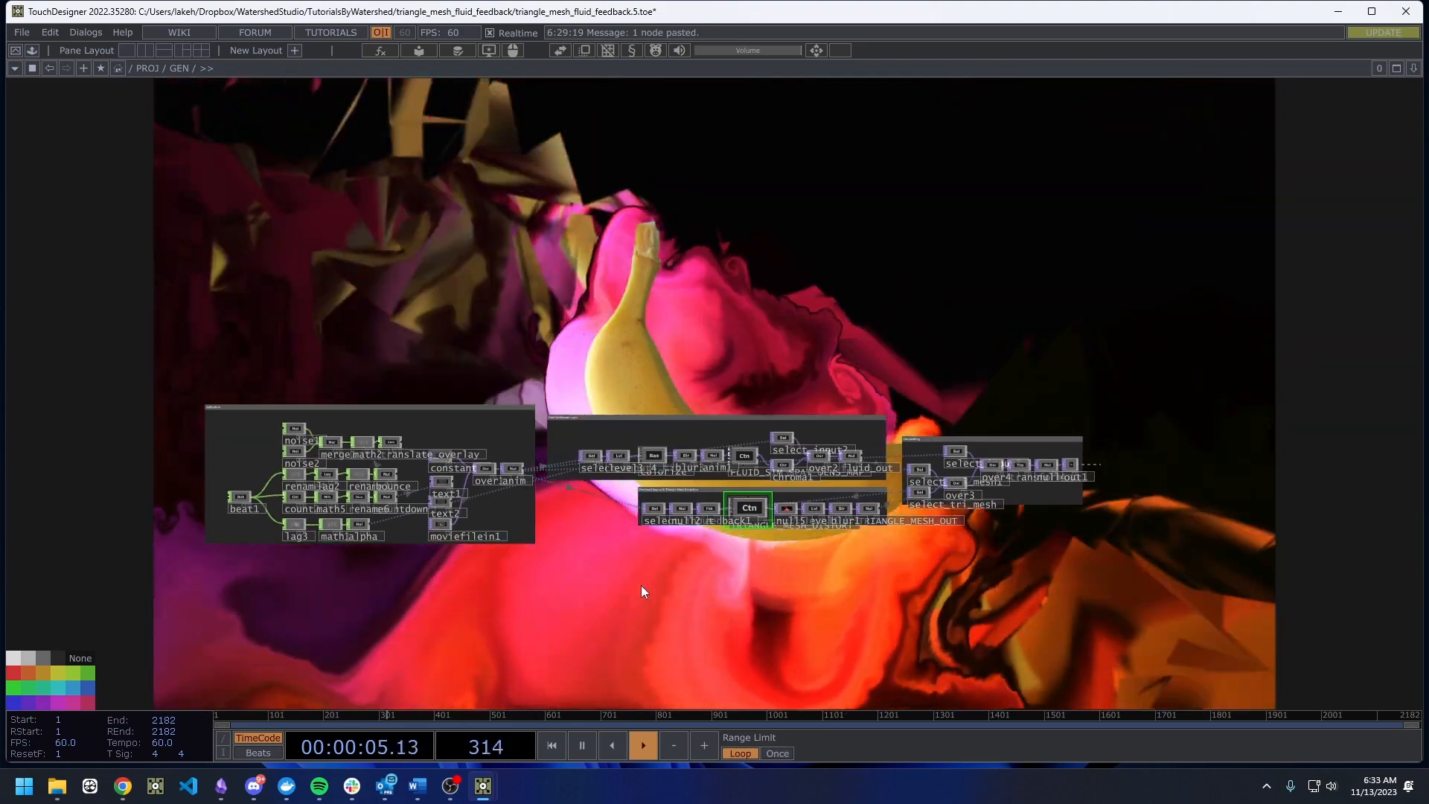
left_click_drag(610, 586, 523, 739)
left_click_drag(637, 472, 642, 453)
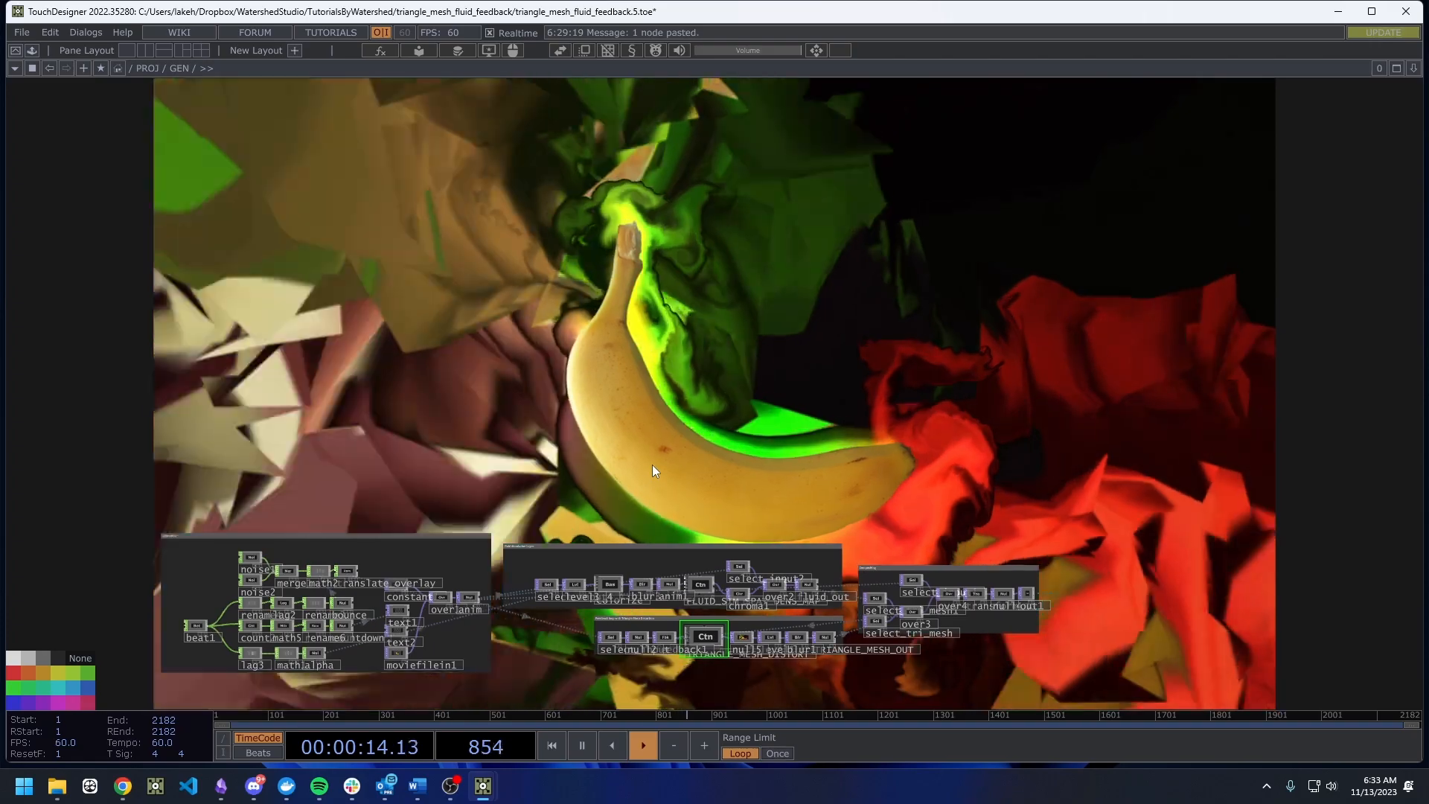
left_click_drag(652, 461, 642, 304)
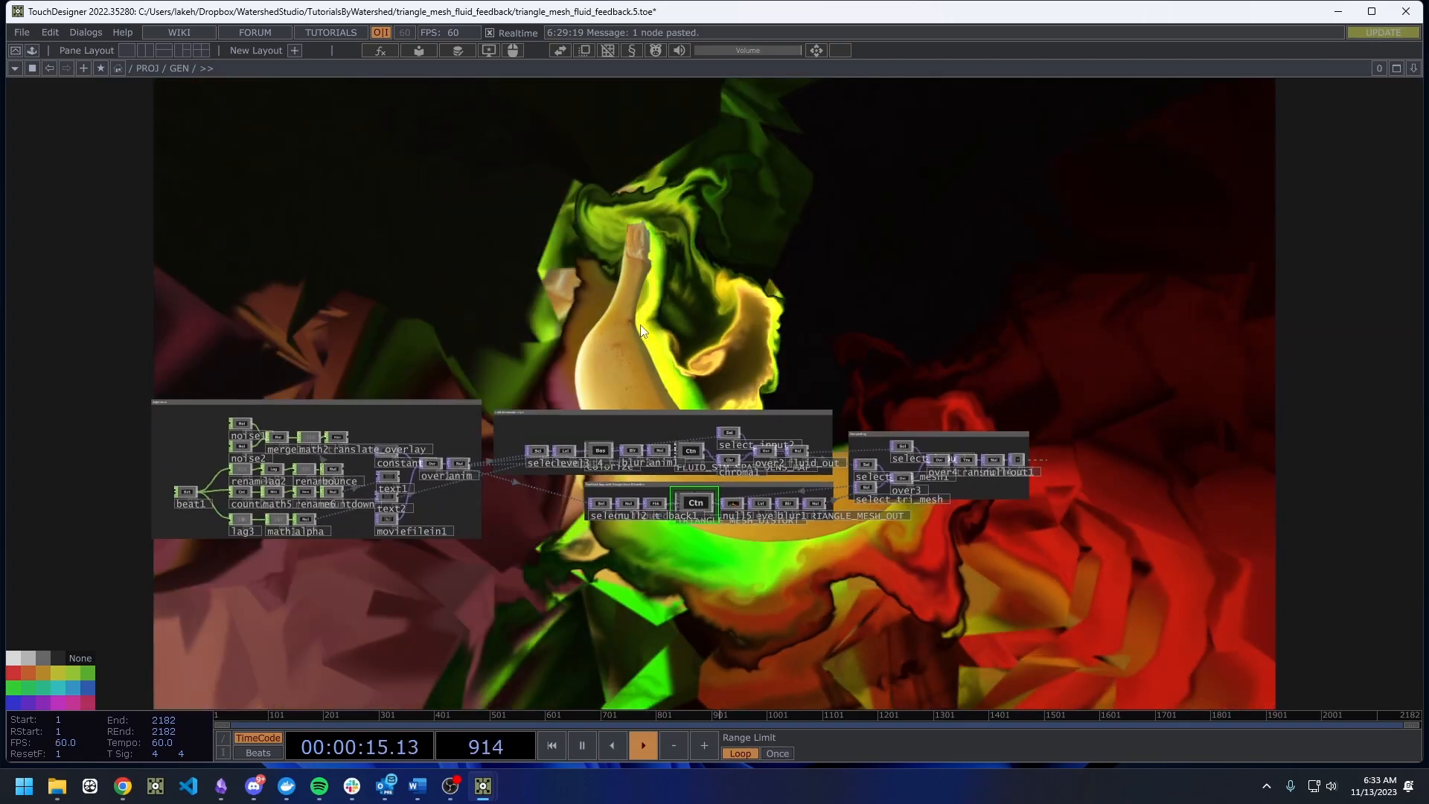
scroll(552, 440, "up", 5)
left_click_drag(609, 388, 301, 396)
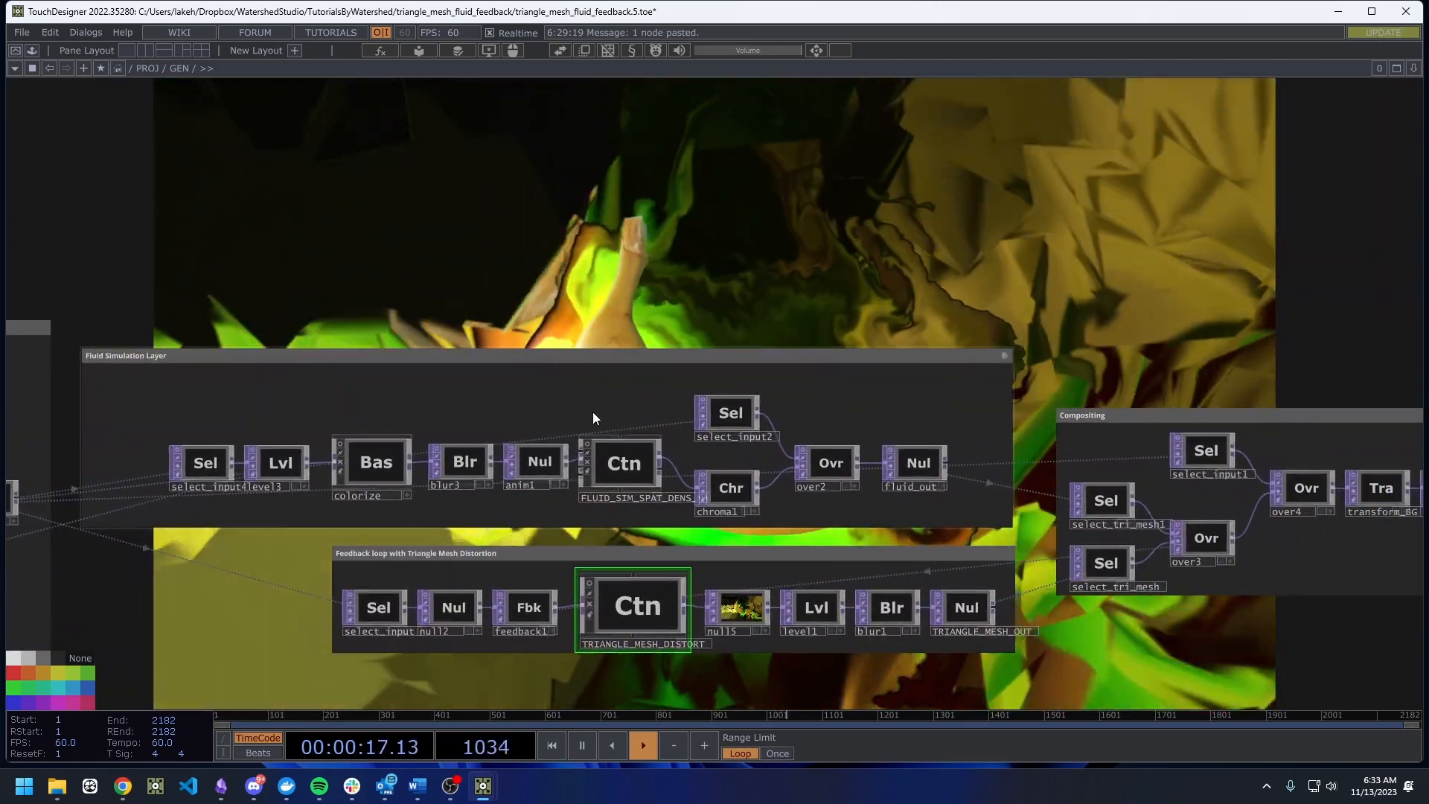
left_click_drag(797, 215, 565, 201)
left_click_drag(932, 319, 706, 310)
scroll(735, 544, "up", 4)
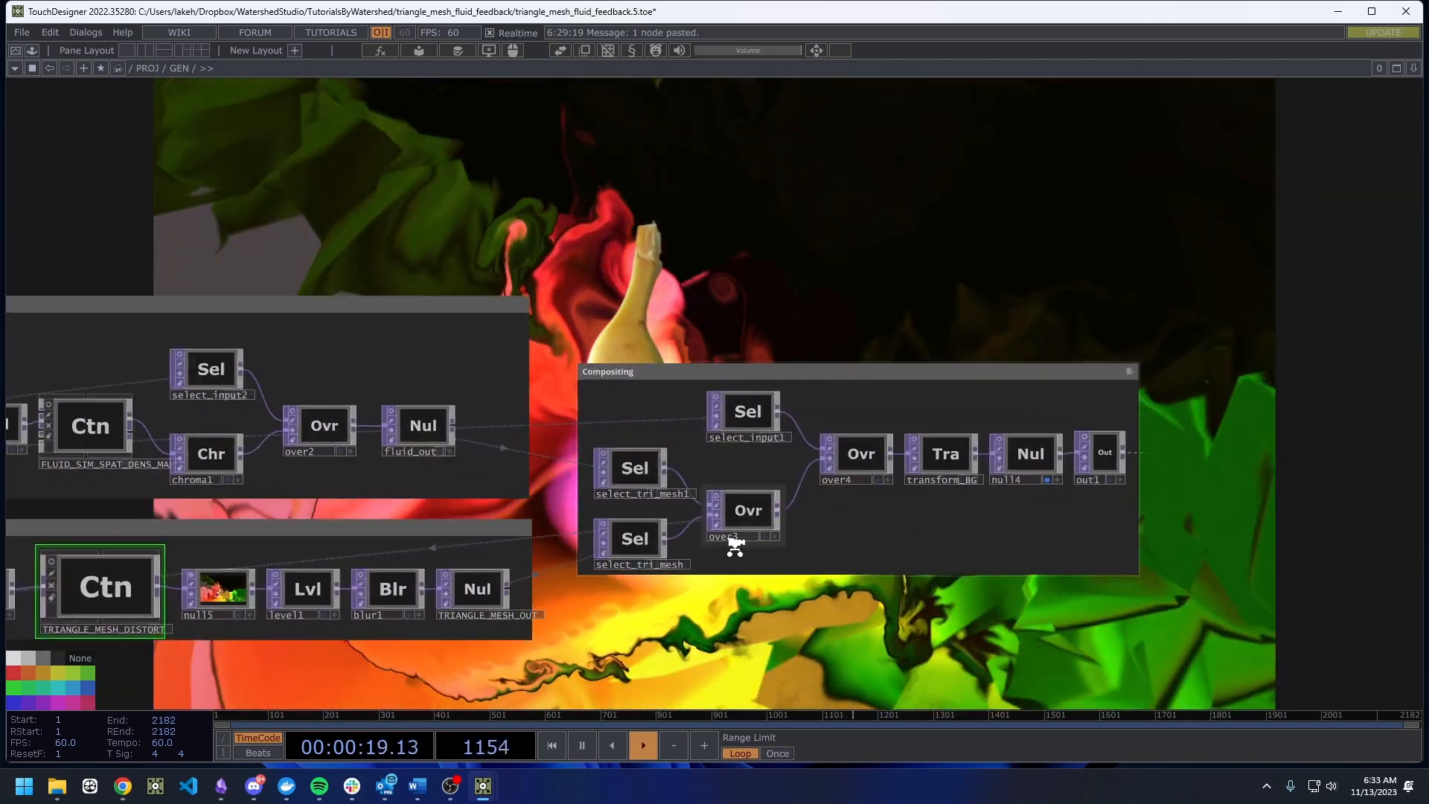
Turn on the viewer of select_tri_mesh1 in the Compositing group and bypass that node.
scroll(633, 472, "down", 2)
left_click(542, 412)
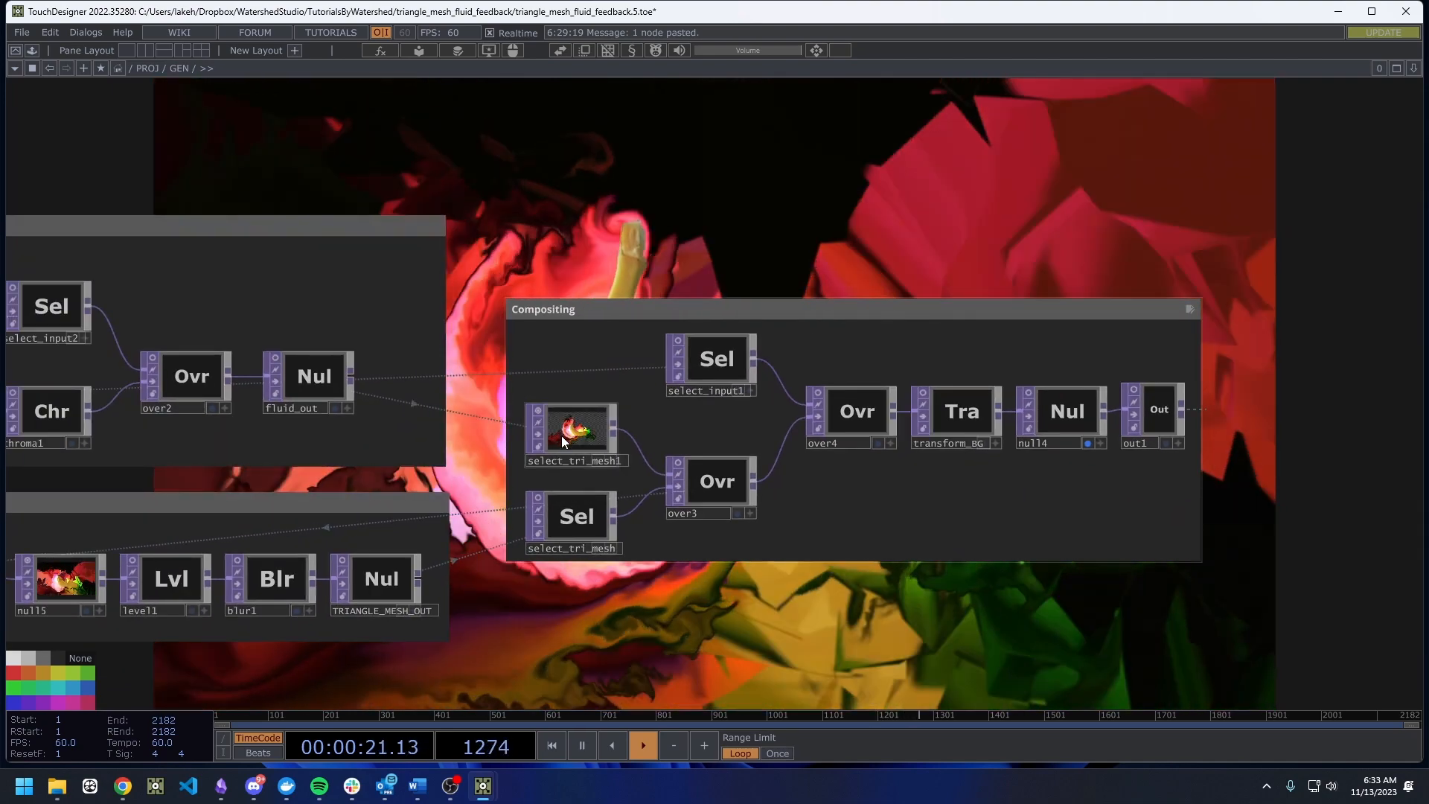
scroll(553, 433, "up", 2)
scroll(539, 435, "down", 4)
scroll(538, 435, "down", 2)
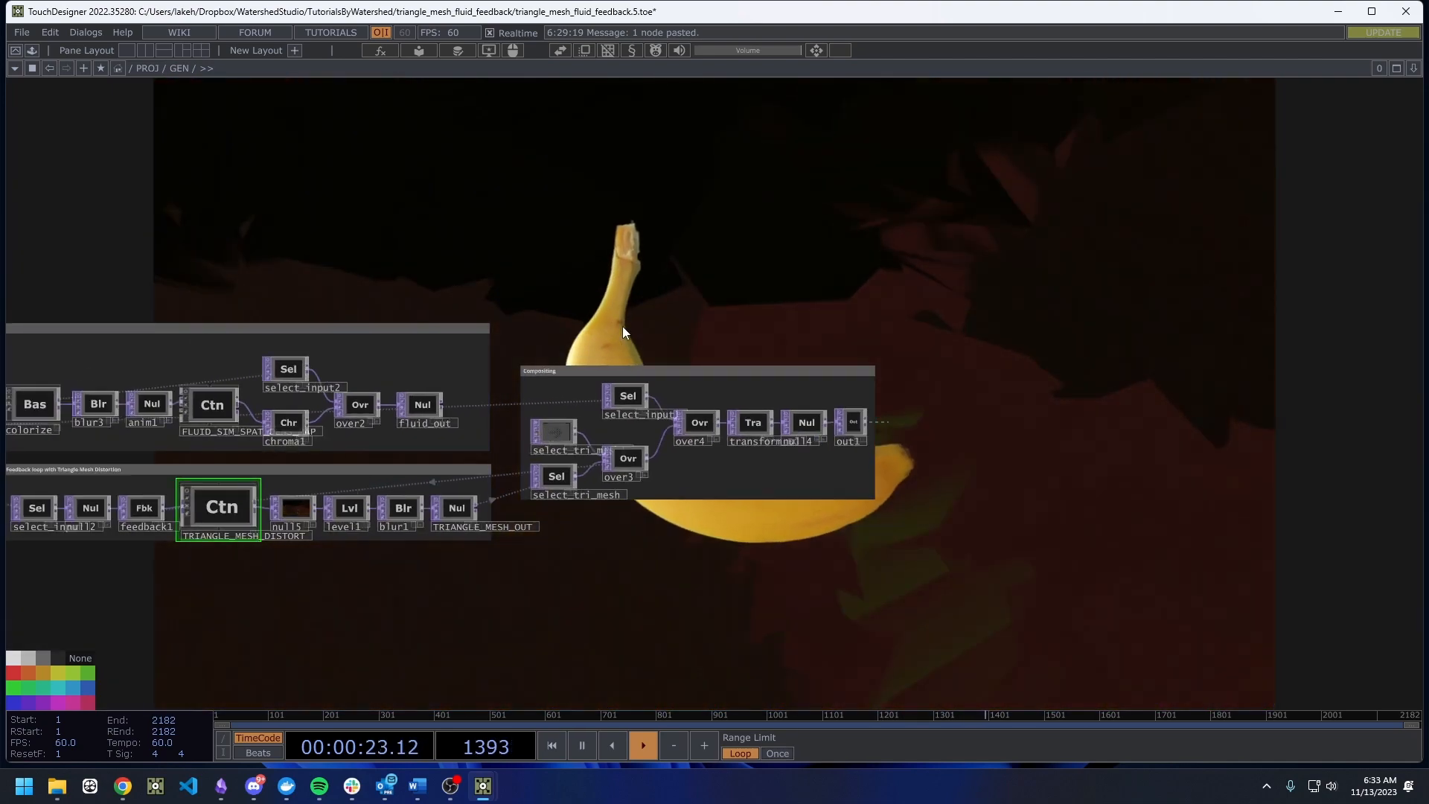
left_click_drag(622, 325, 629, 409)
scroll(622, 543, "up", 5)
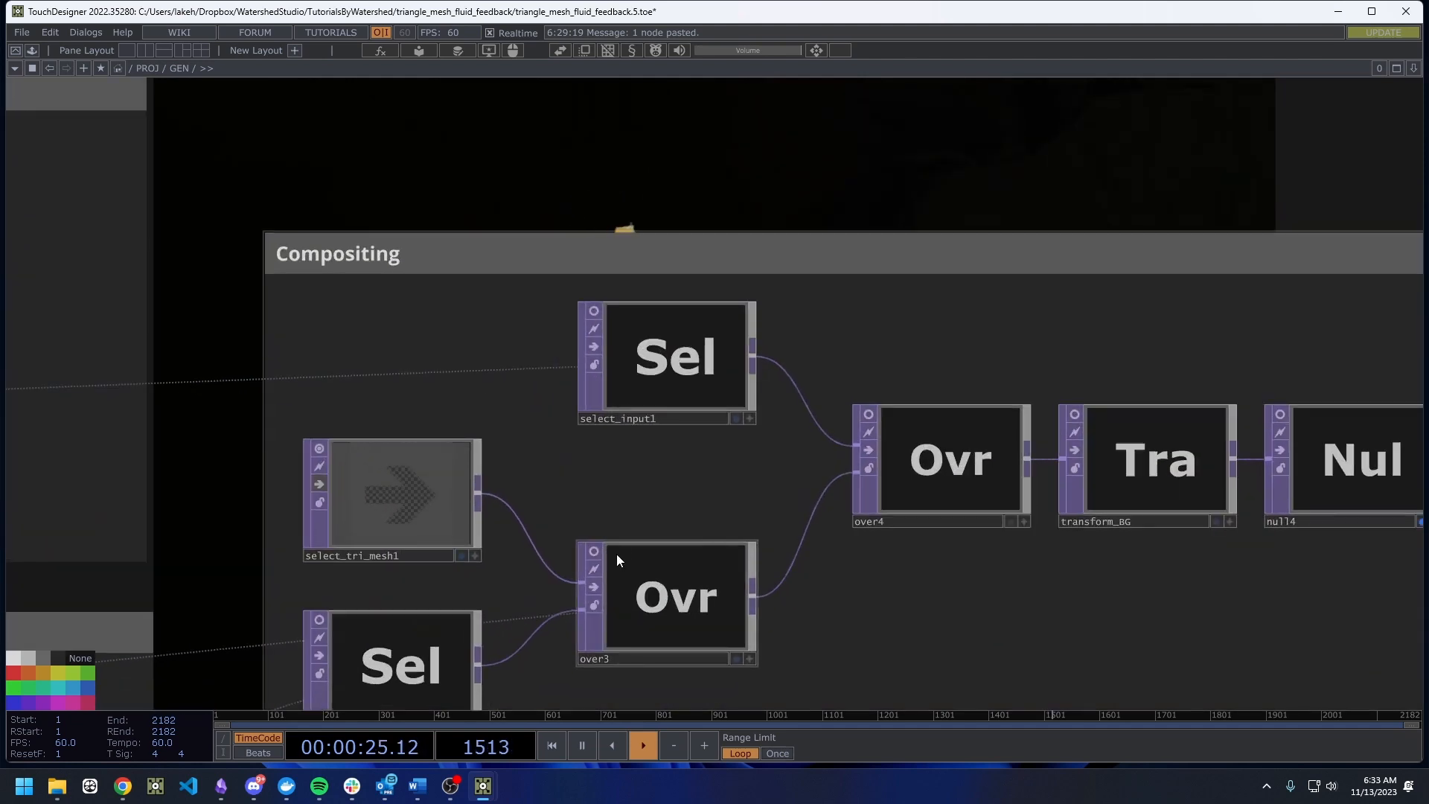
Open the parameters of the over3 node and re-enable the bypassed select_tri_mesh1 input.
key("p")
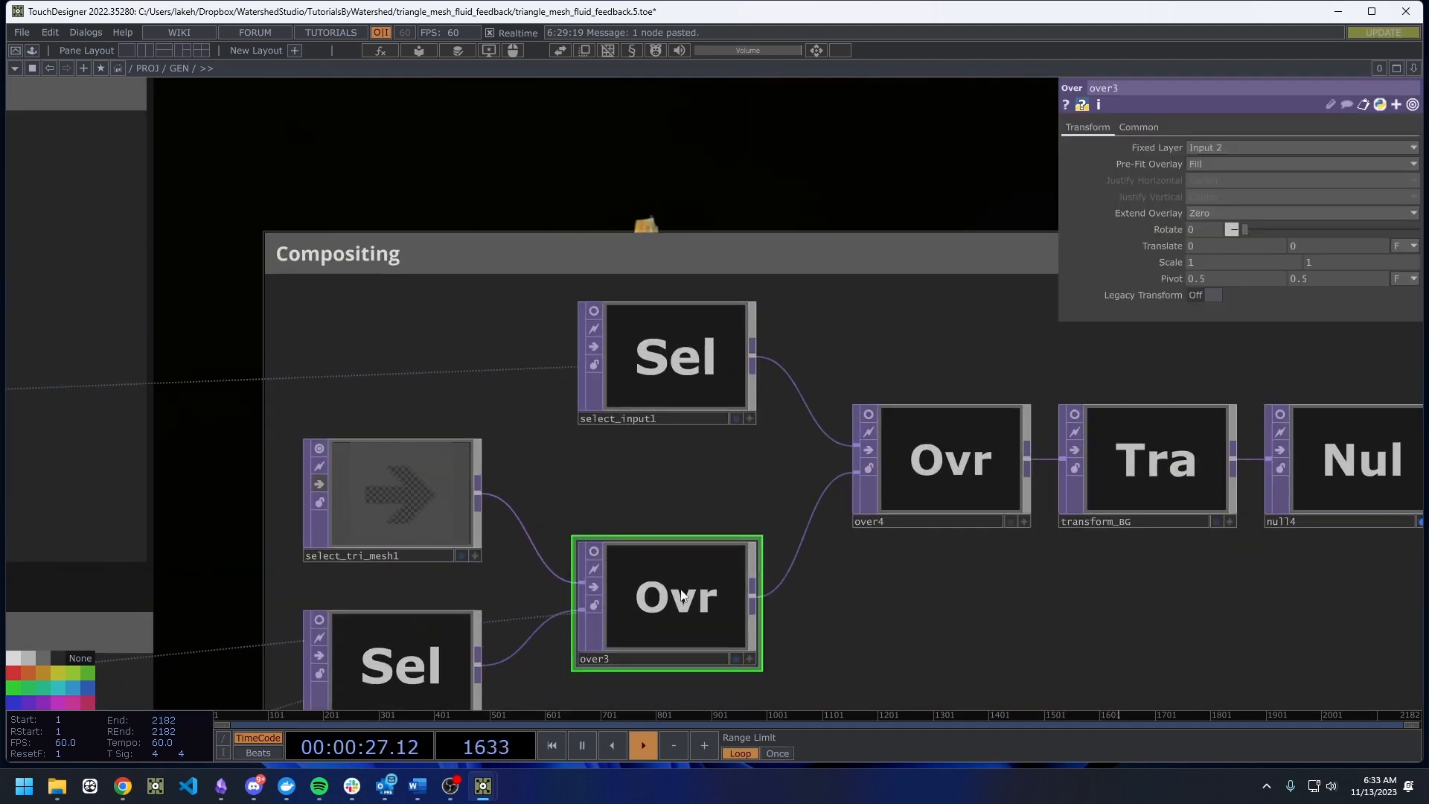
scroll(631, 527, "down", 2)
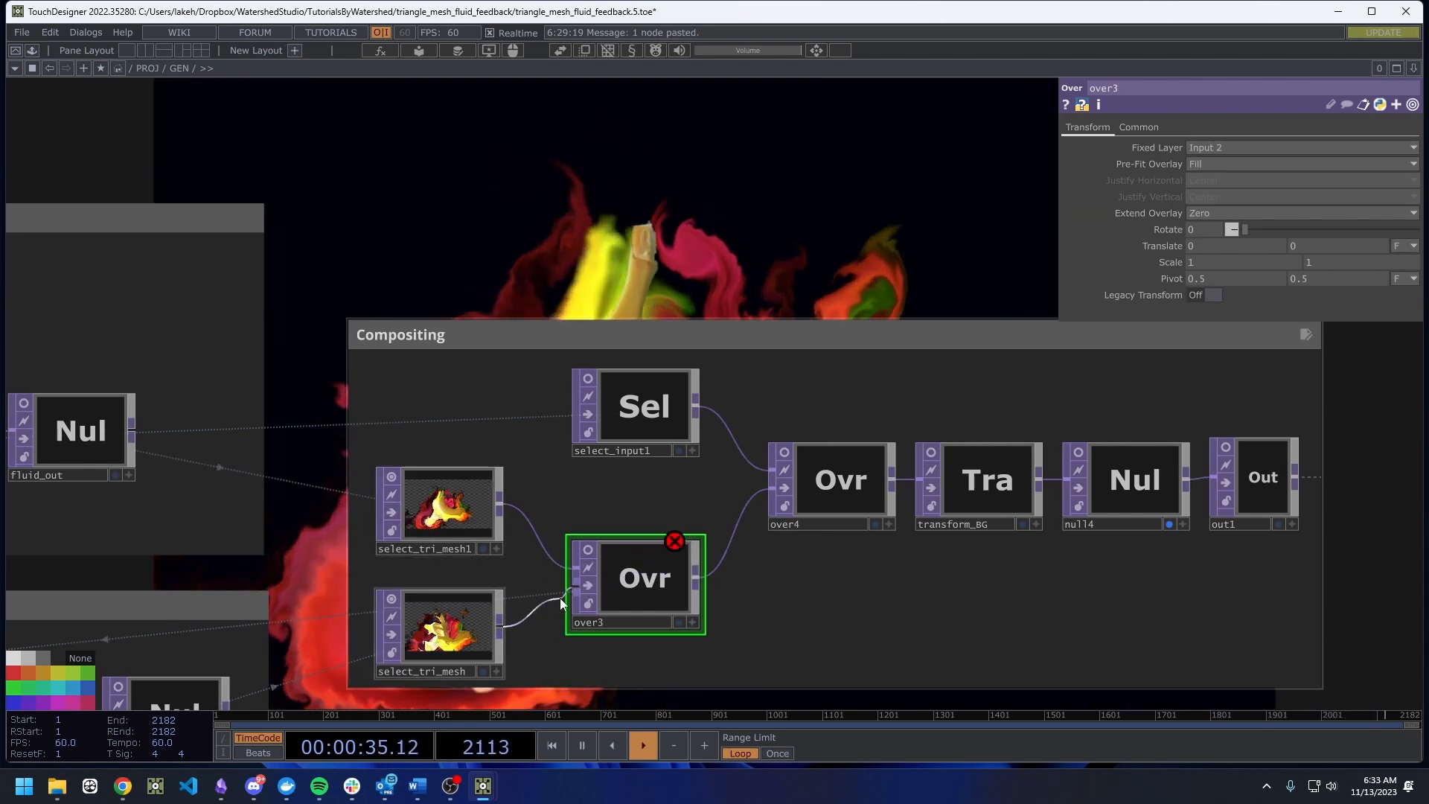
scroll(530, 581, "down", 3)
scroll(425, 542, "up", 1)
Move select_tri_mesh1 away from over3, try inserting a Composite operator on their connection, and undo the insertion.
left_click_drag(526, 563, 440, 551)
scroll(497, 555, "up", 3)
right_click(524, 552)
left_click(542, 545)
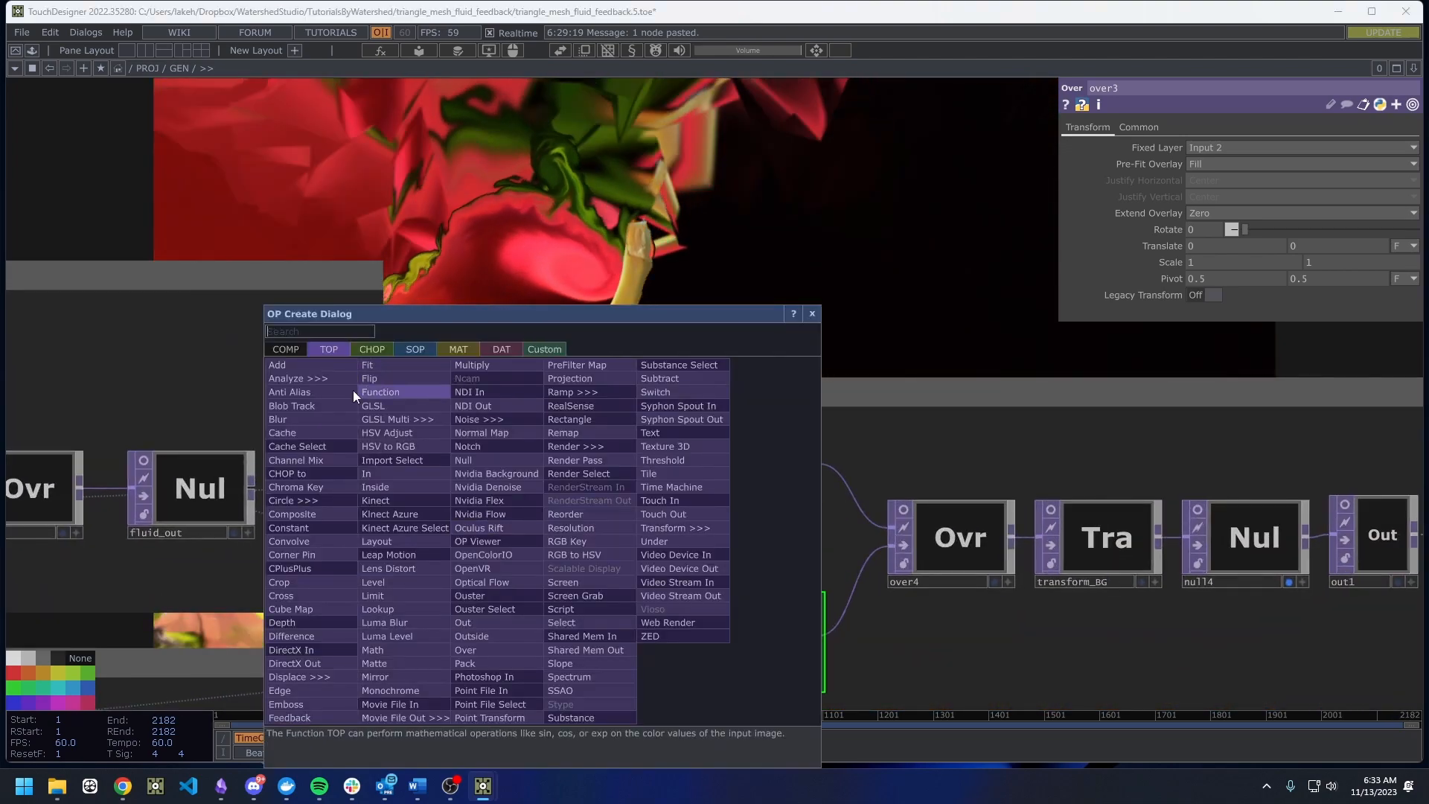
left_click(307, 512)
left_click(253, 484)
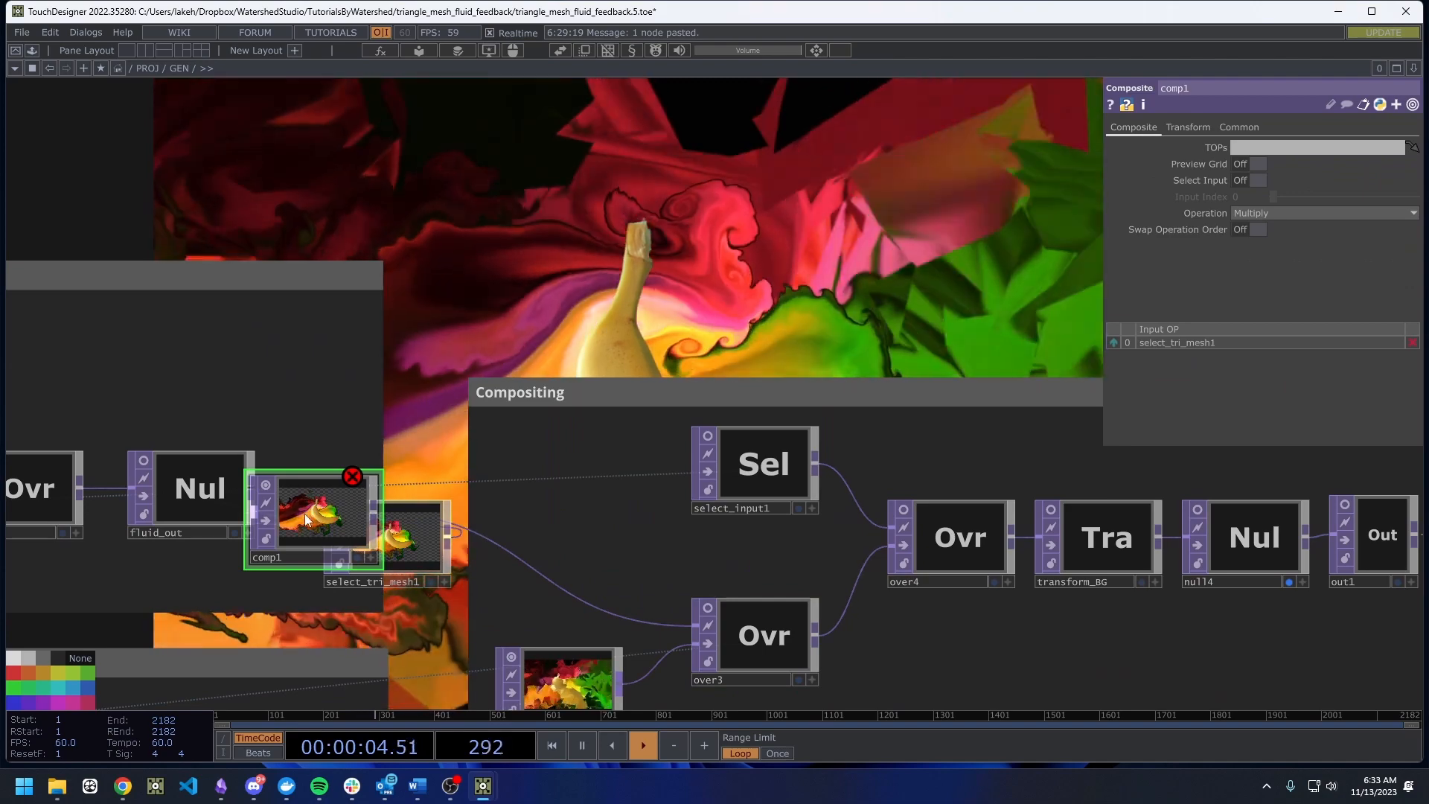
key("ctrl+z")
Insert a Constant operator between select_tri_mesh1 and over3 and set its alpha to 0.
right_click(555, 567)
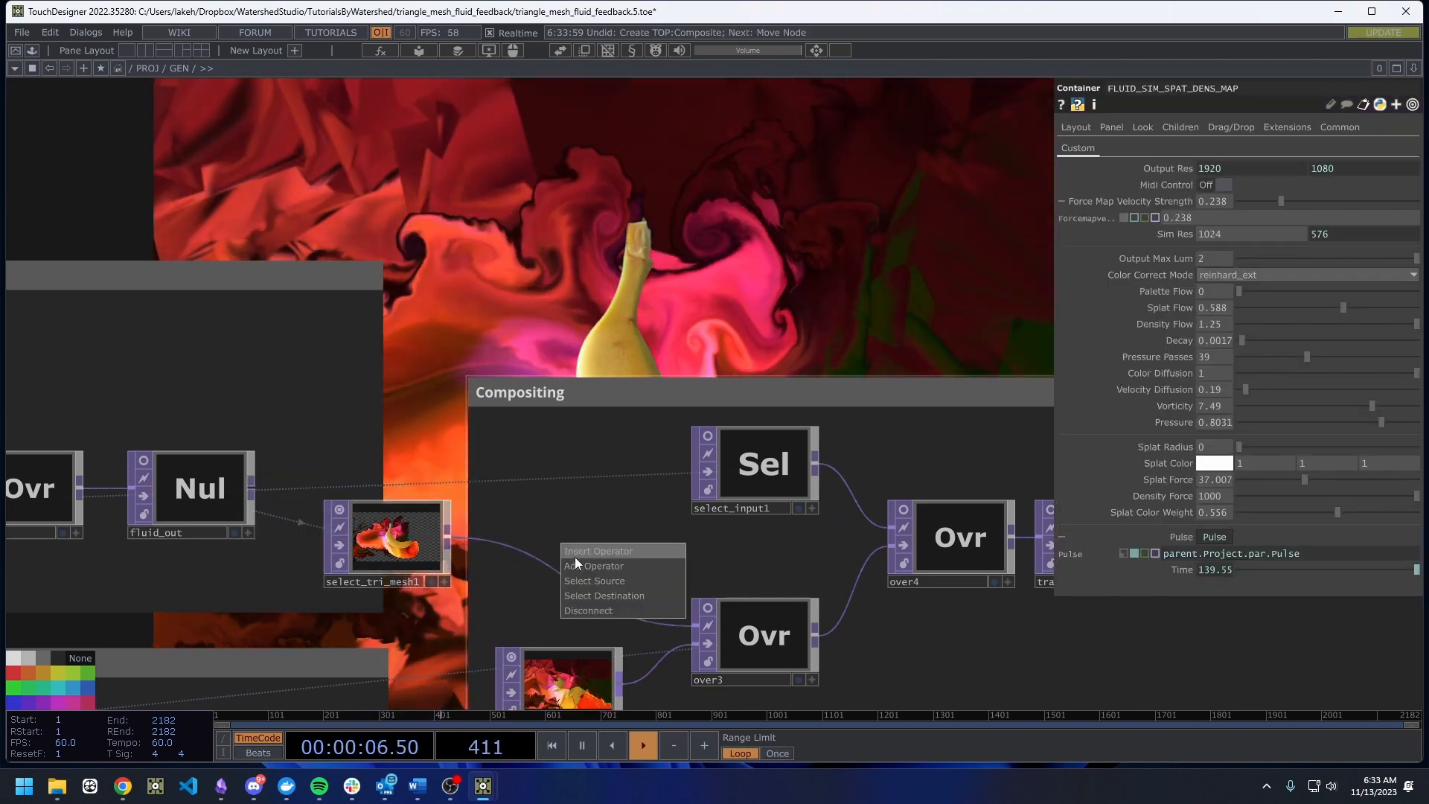
left_click(587, 574)
type("c")
left_click(322, 528)
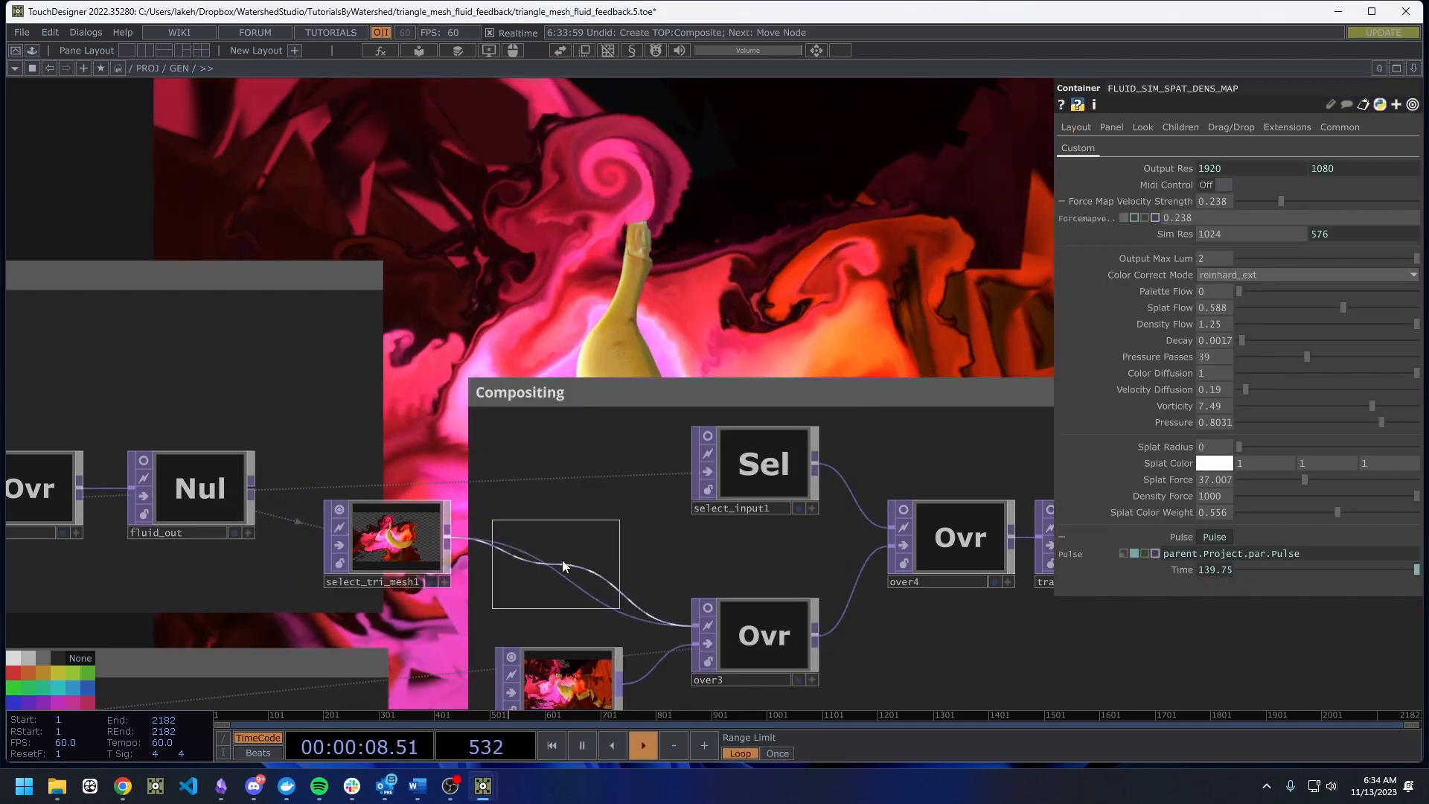
left_click(558, 566)
left_click_drag(1287, 163, 1250, 165)
left_click_drag(459, 474, 344, 452)
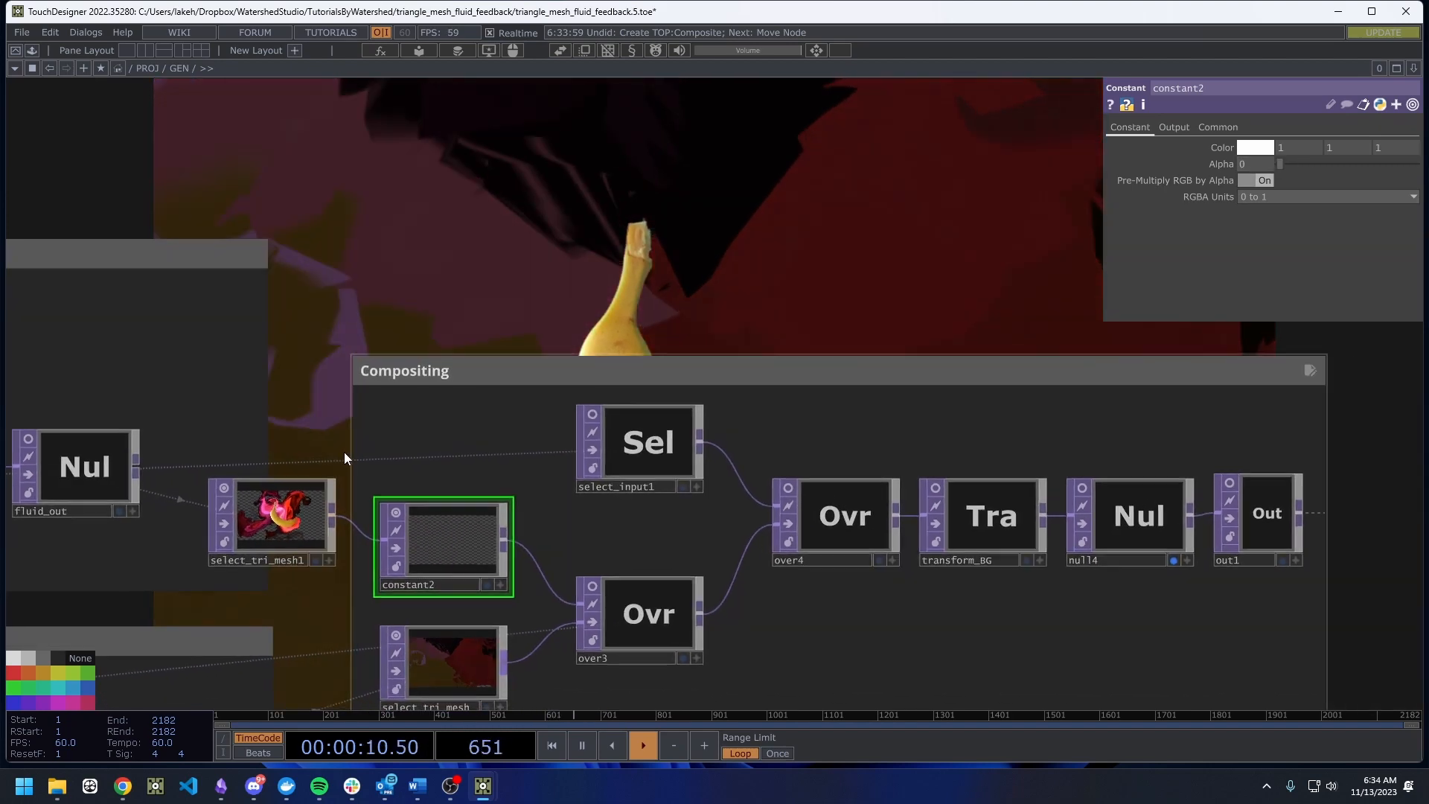
Show the previews of over3 and TRIANGLE_MESH_OUT and examine how the feedback loop responds to the transparent input.
scroll(305, 540, "down", 5)
scroll(386, 584, "up", 6)
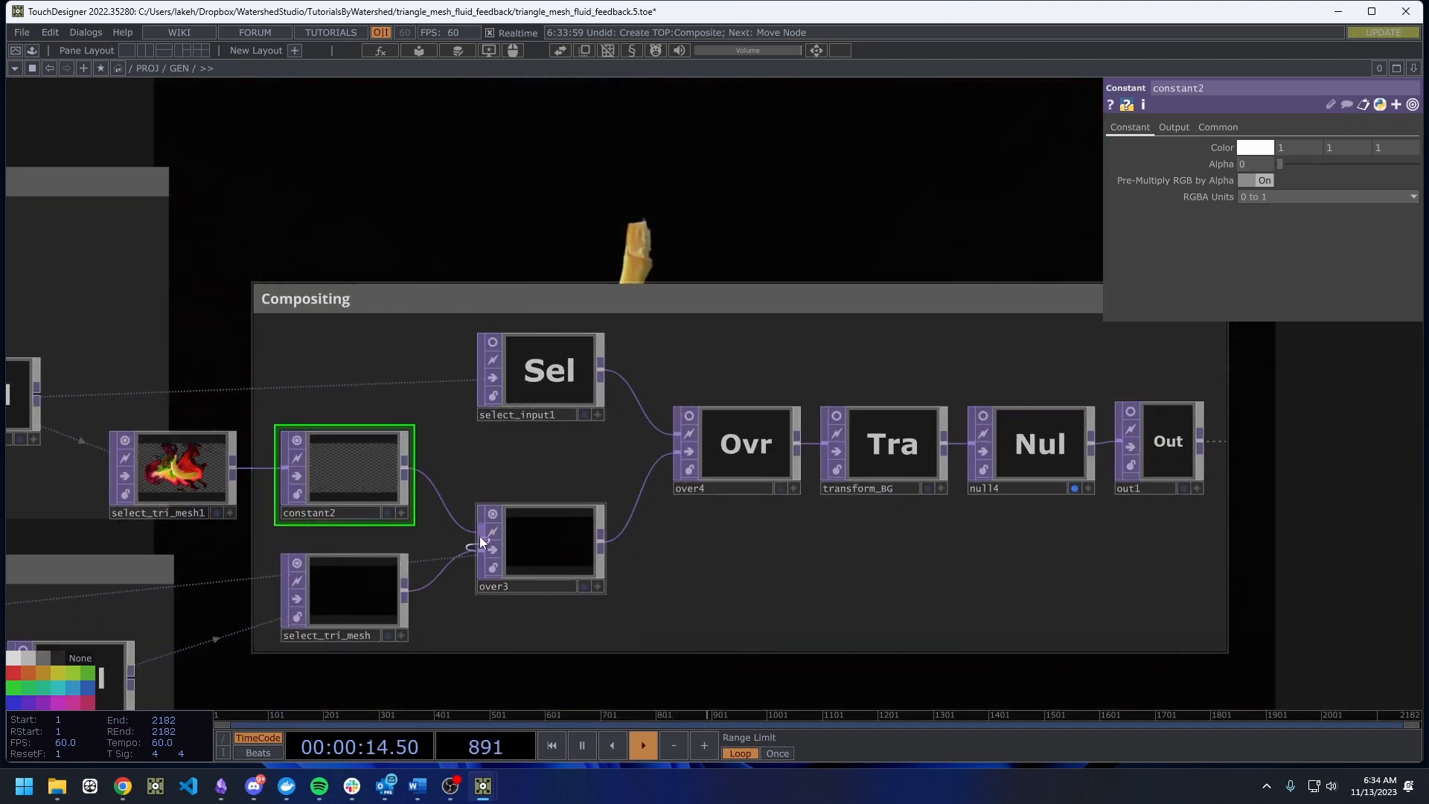
left_click(479, 535)
scroll(371, 595, "down", 3)
left_click_drag(441, 665, 631, 573)
scroll(313, 549, "up", 3)
scroll(395, 532, "down", 3)
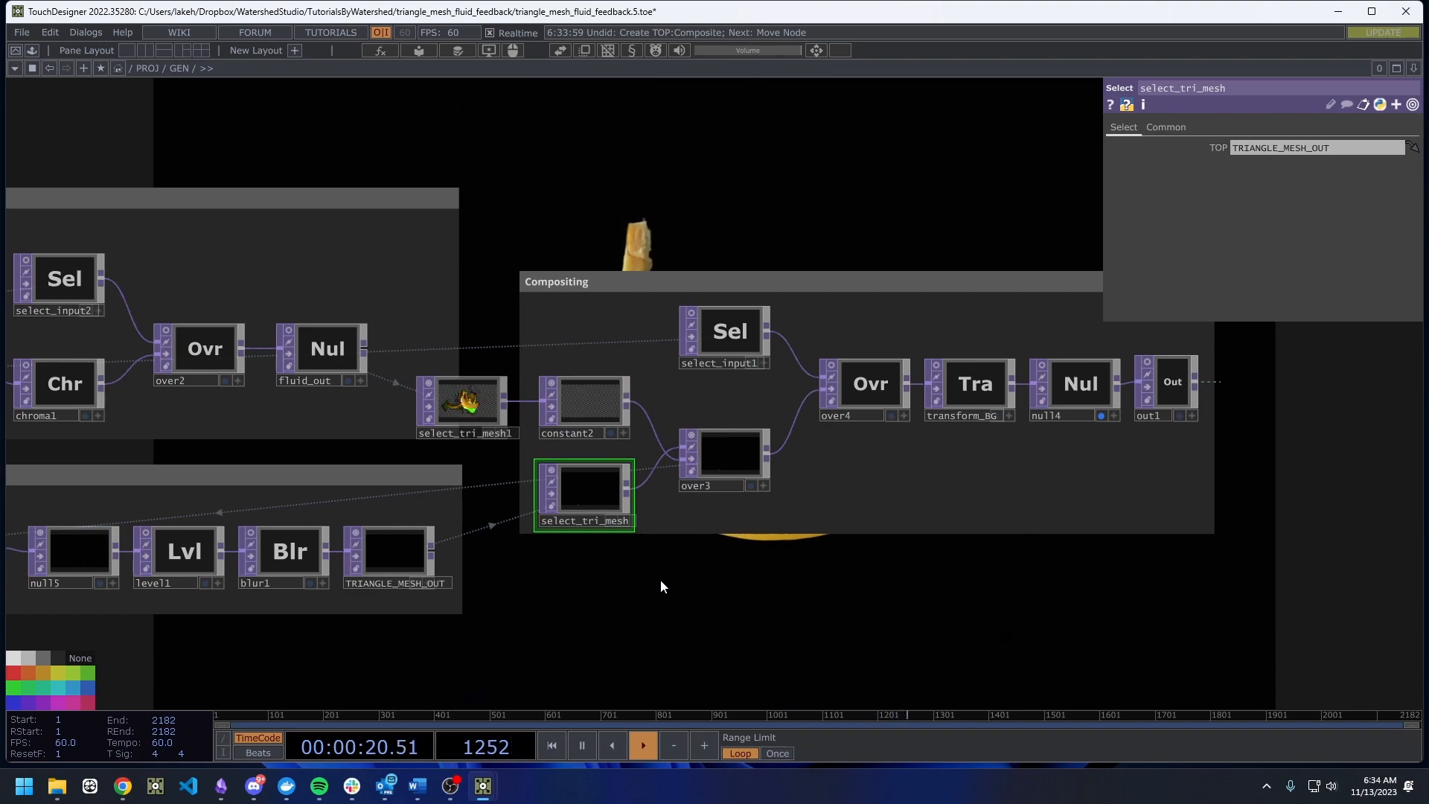
Undo the Constant insertion and the related node and viewer changes in the Compositing group.
key("ctrl+z")
key("ctrl+z")
key("ctrl+z")
key("ctrl+z")
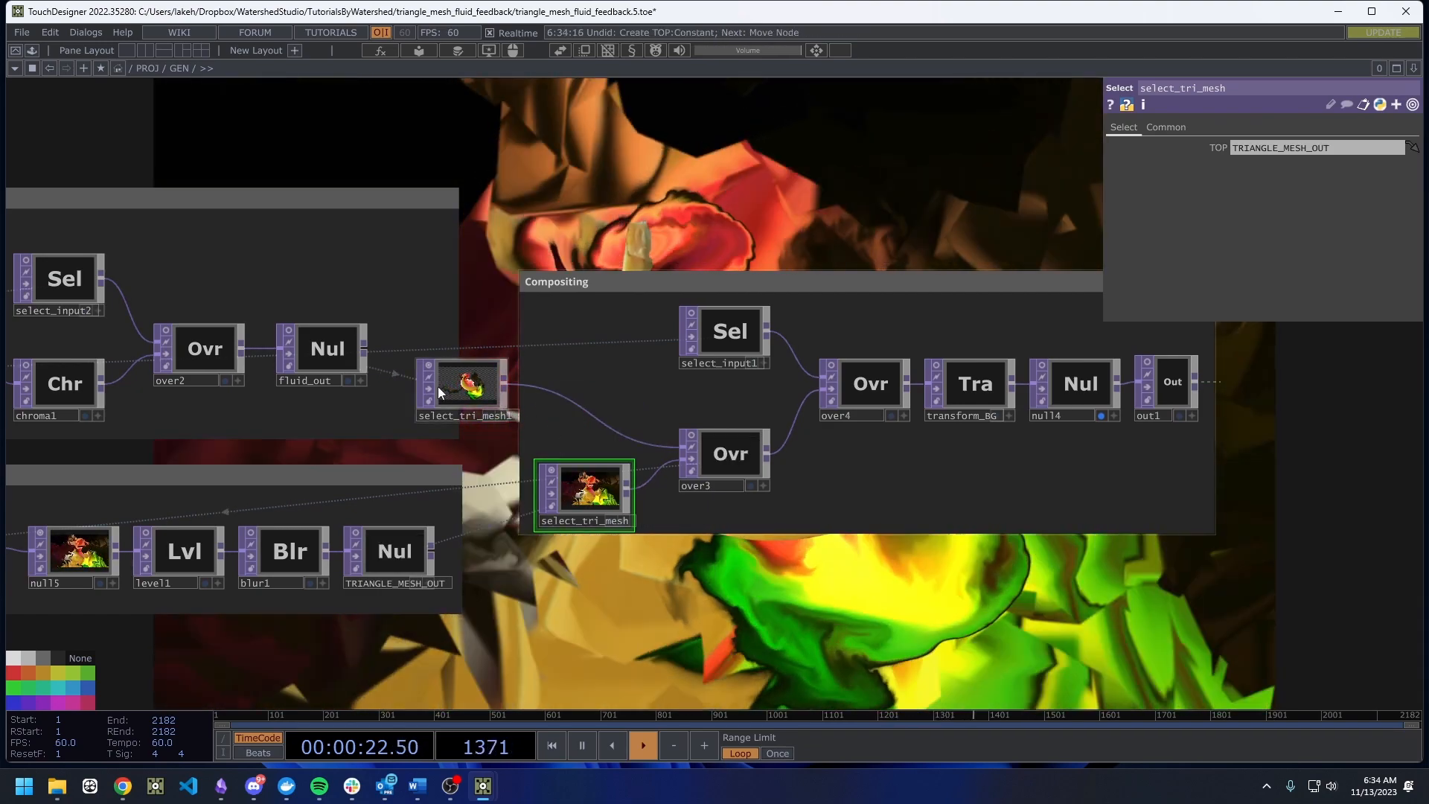
Review the whole network, from the input group through the fluid simulation and triangle mesh feedback loop to Compositing.
scroll(558, 390, "down", 2)
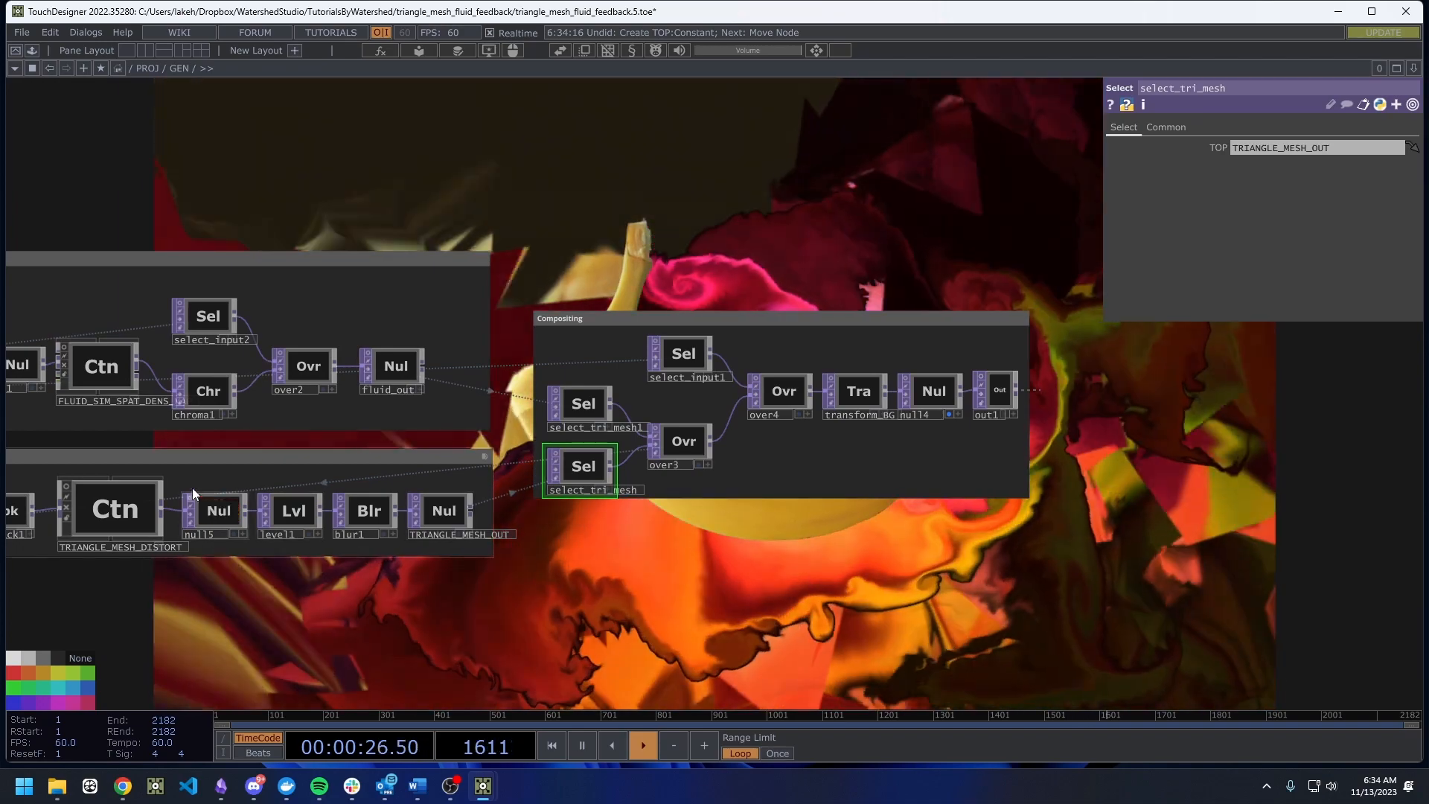
left_click_drag(500, 238, 555, 315)
scroll(742, 313, "down", 3)
scroll(606, 474, "up", 3)
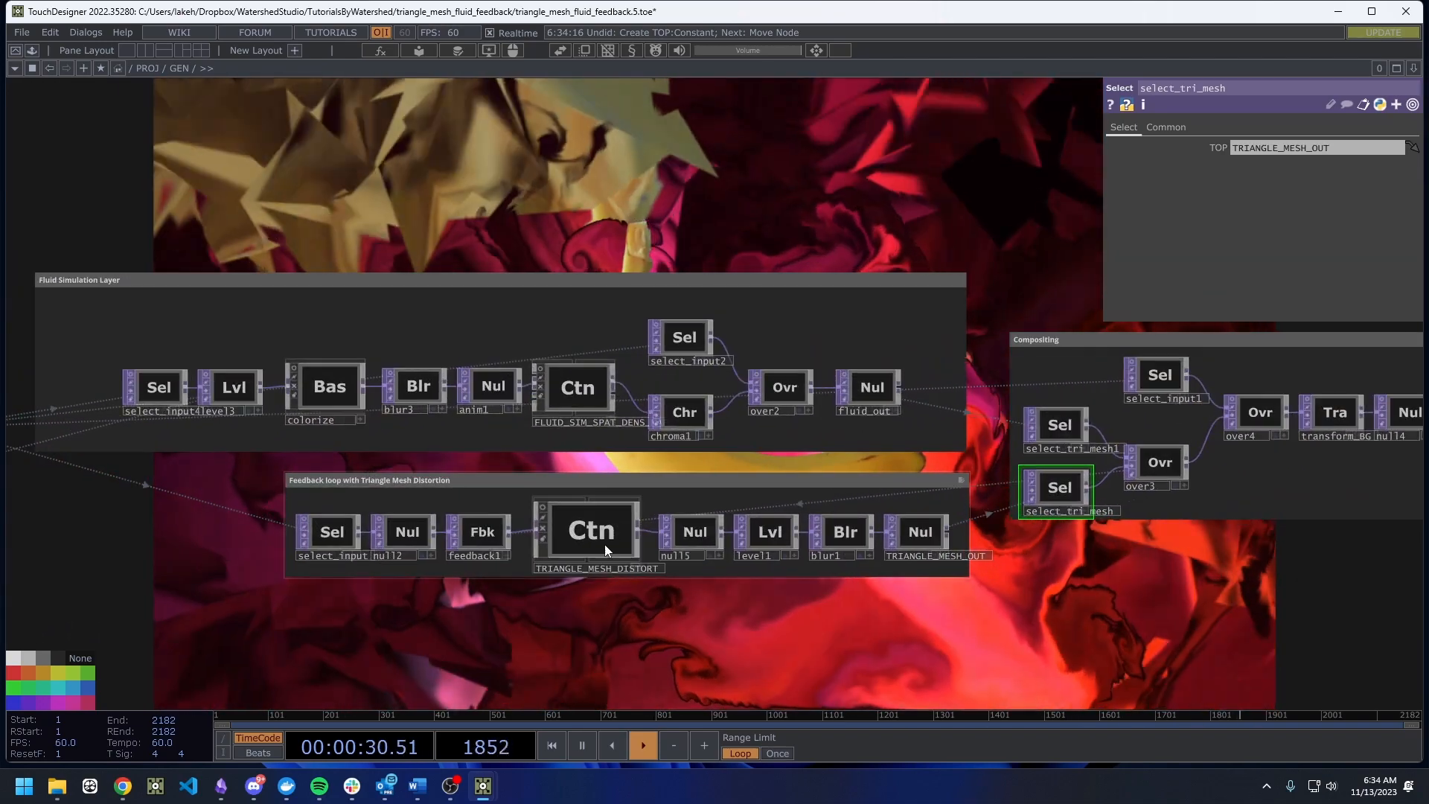
scroll(610, 546, "down", 6)
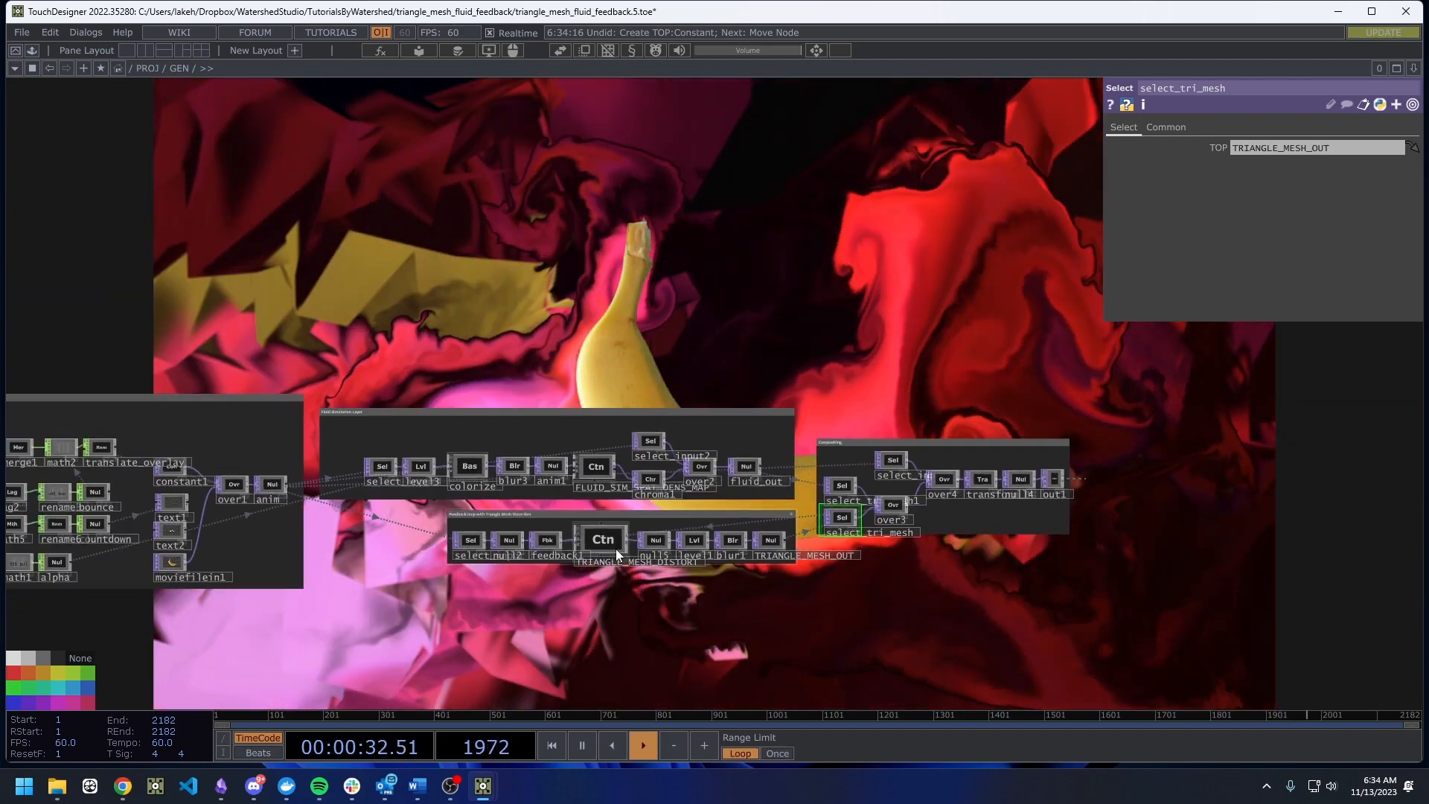
scroll(617, 554, "up", 10)
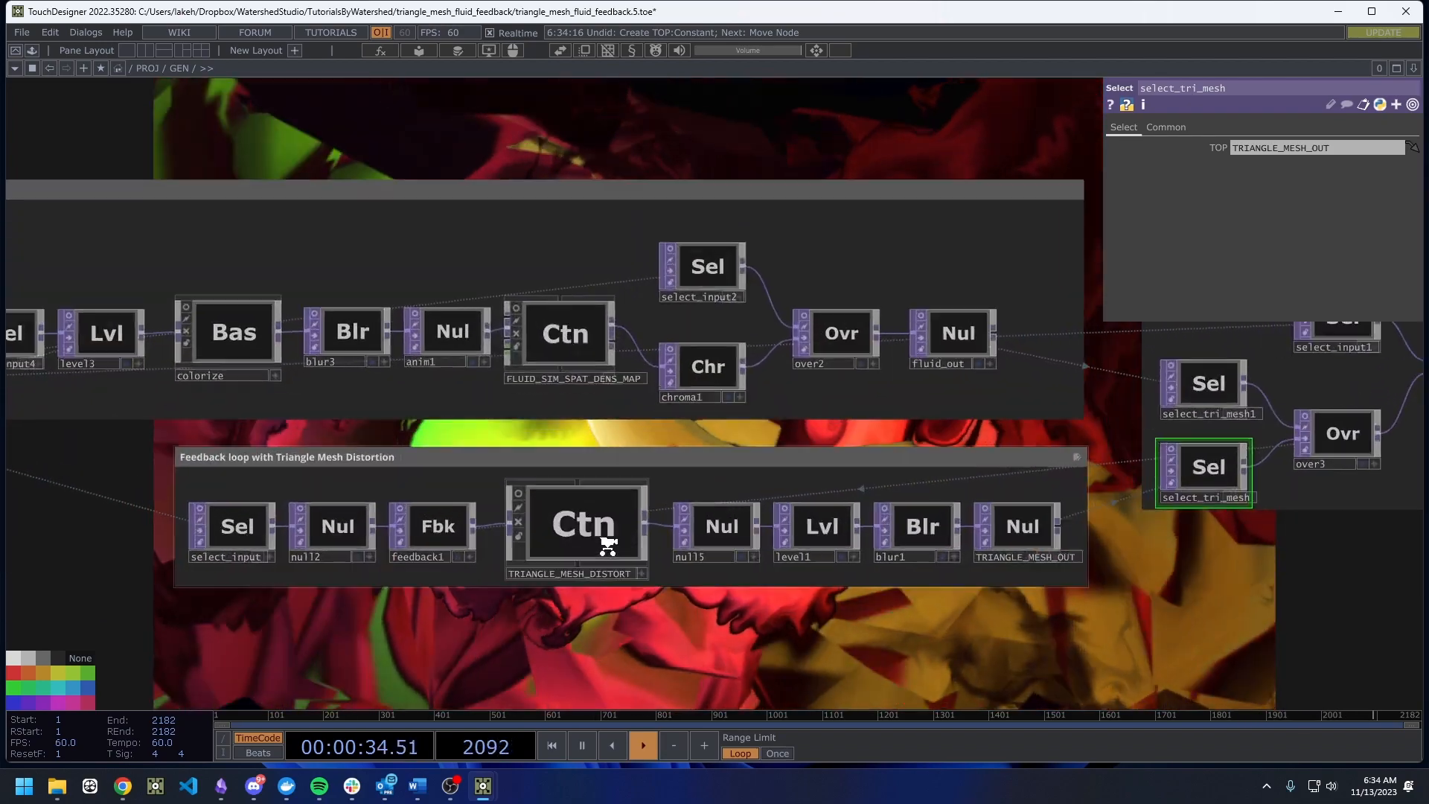
scroll(618, 539, "down", 10)
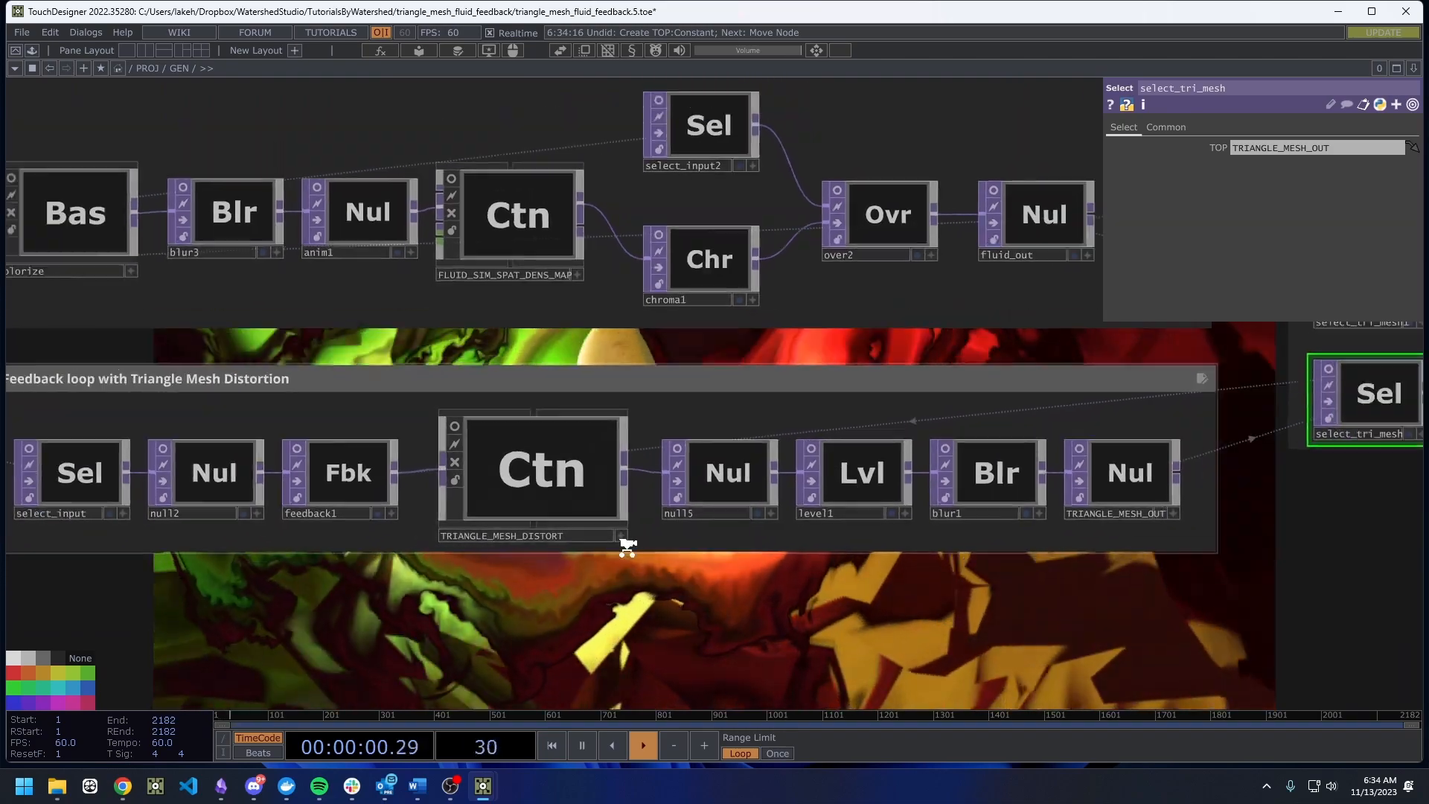
left_click_drag(794, 610, 1248, 573)
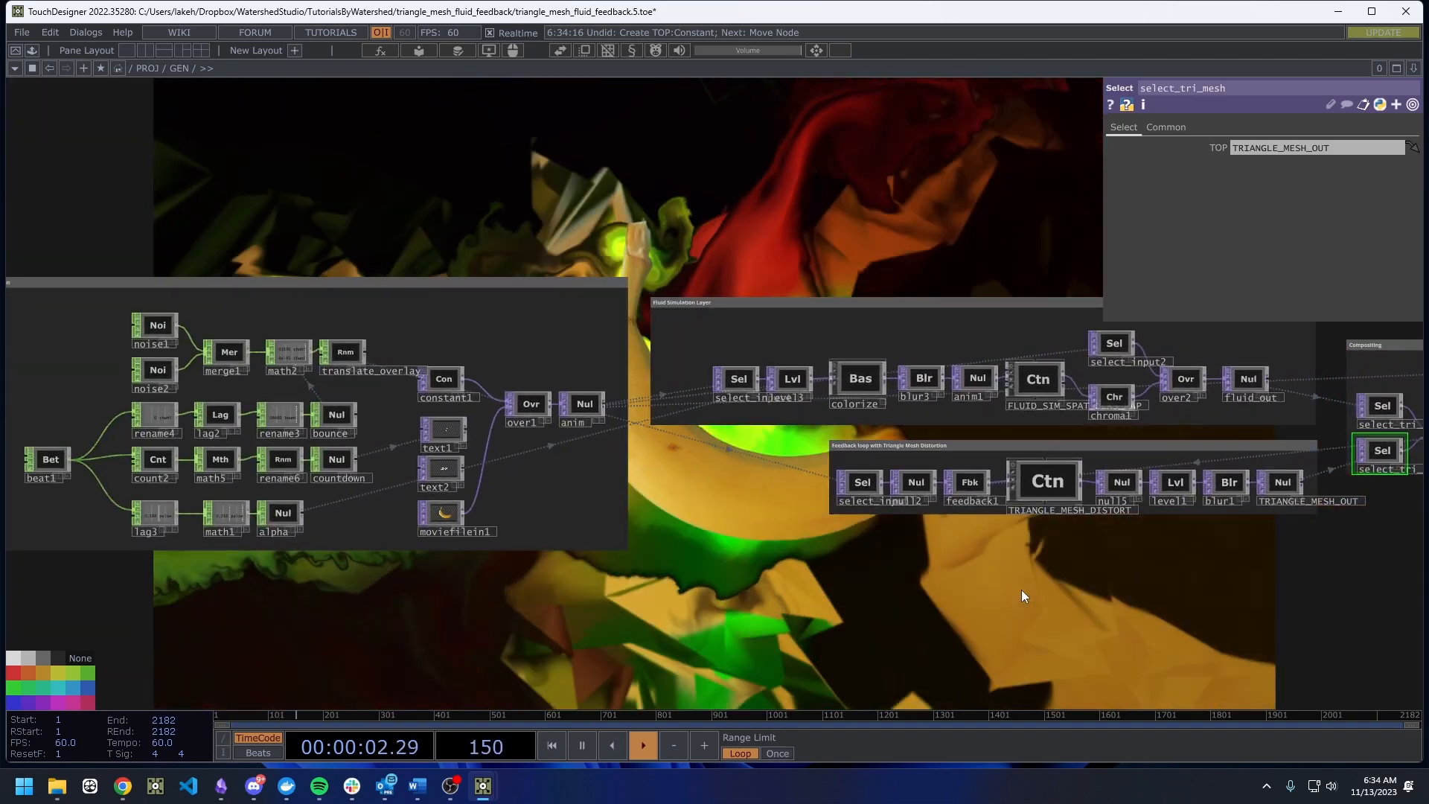
Open the TRIANGLE_MESH_DISTORT container in the feedback loop to view its internal network.
left_click_drag(1021, 590, 654, 614)
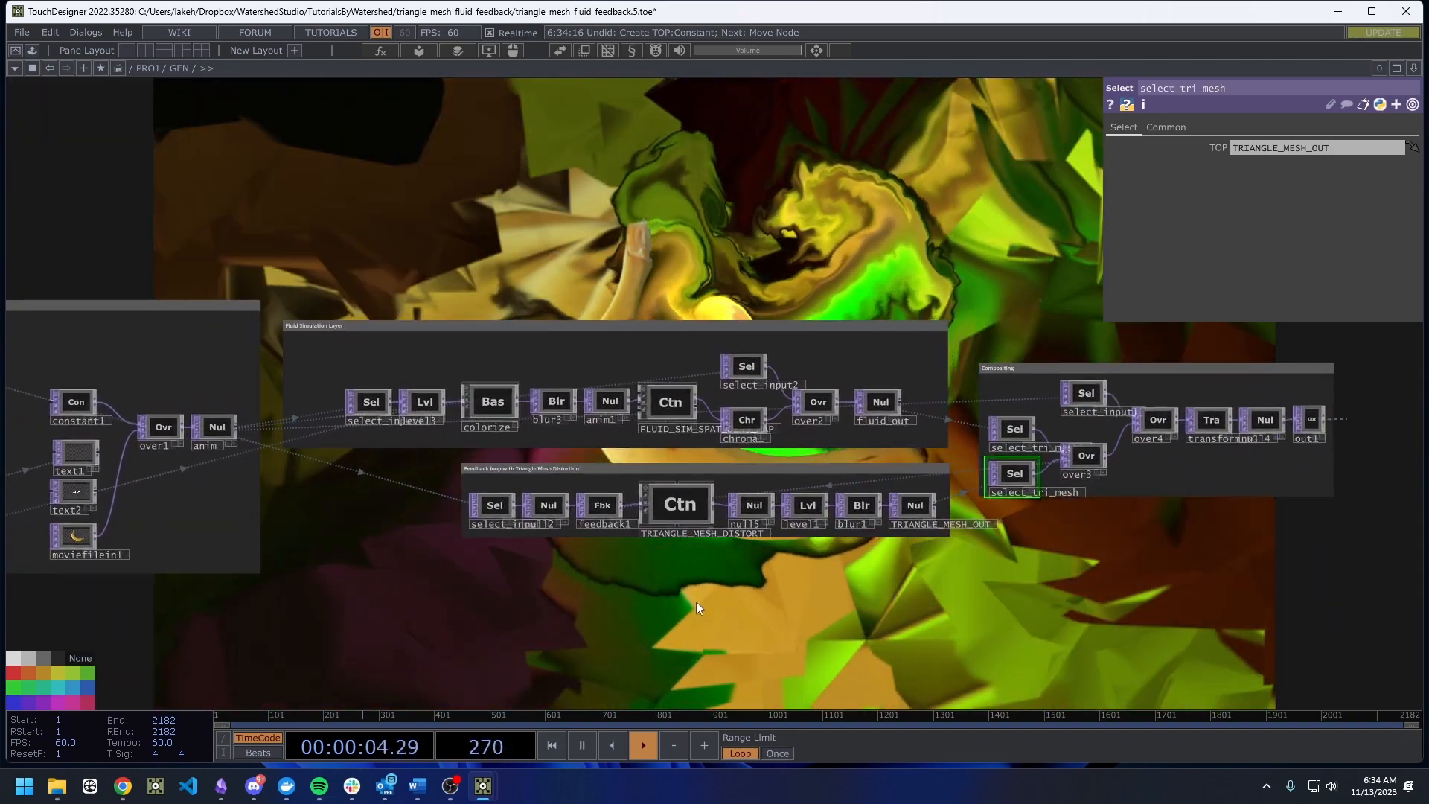
scroll(744, 584, "up", 6)
left_click_drag(746, 583, 657, 613)
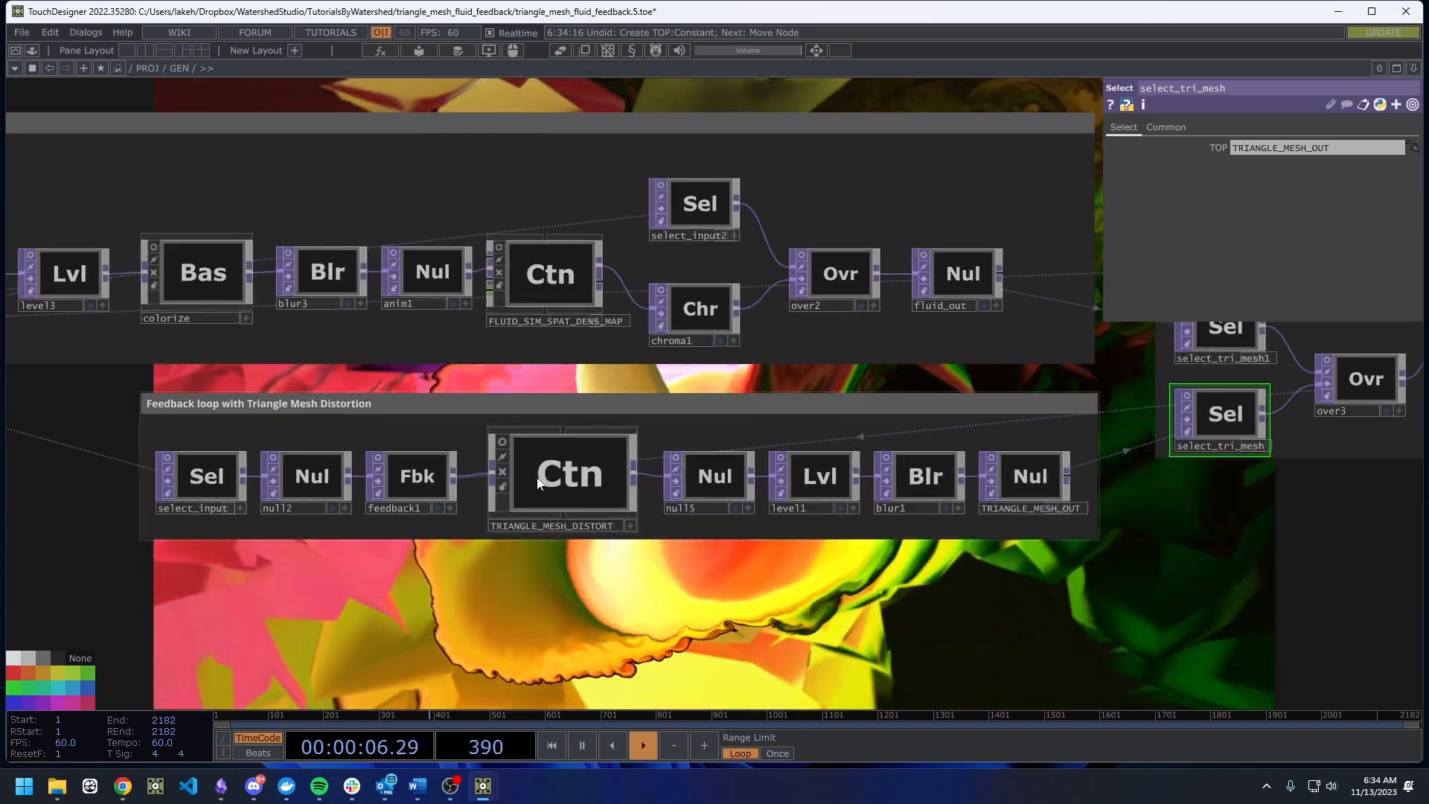
double_click(569, 488)
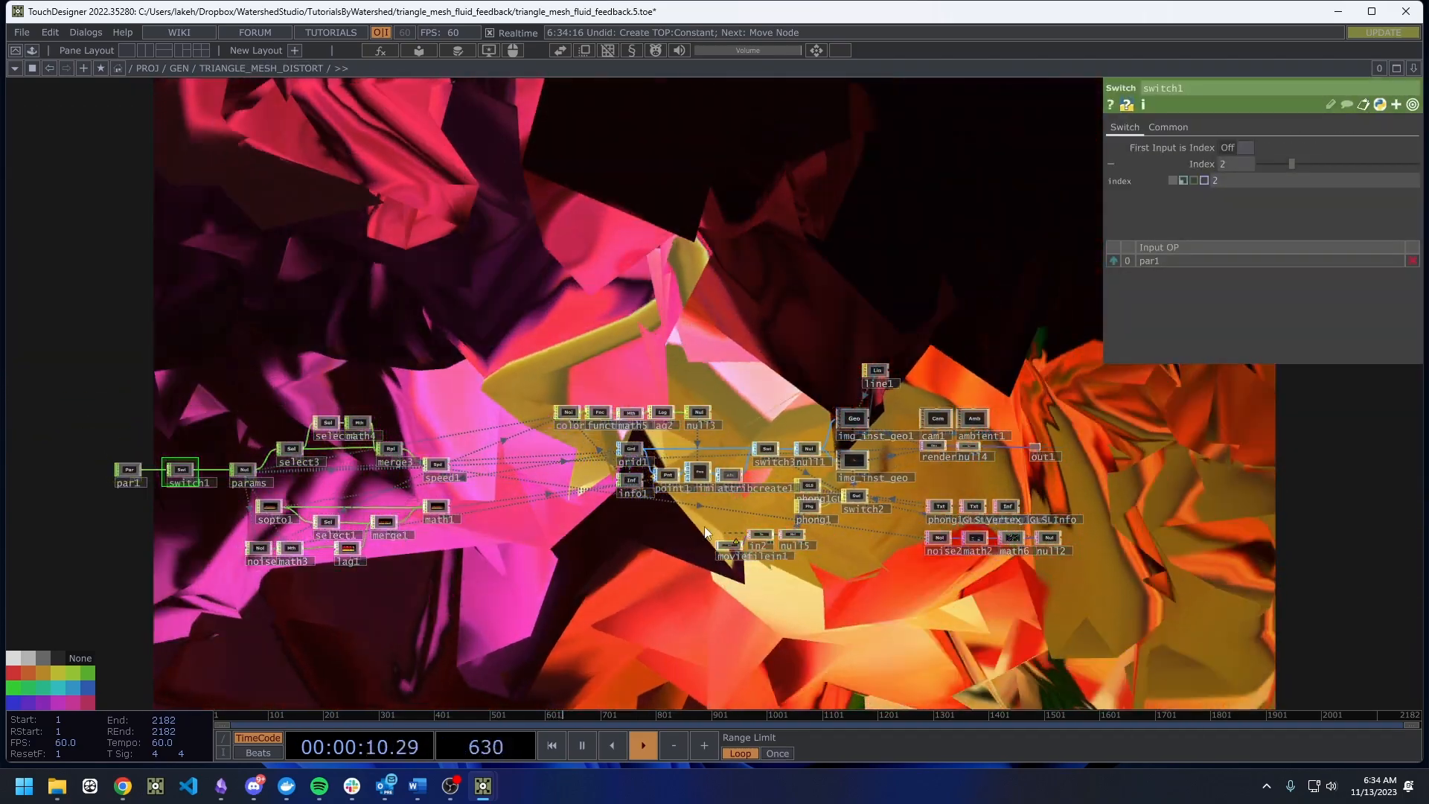
Preview the alternating-triangle mesh of grid1 and show that operator's parameters.
scroll(704, 525, "up", 6)
left_click_drag(704, 478, 569, 564)
scroll(337, 404, "up", 5)
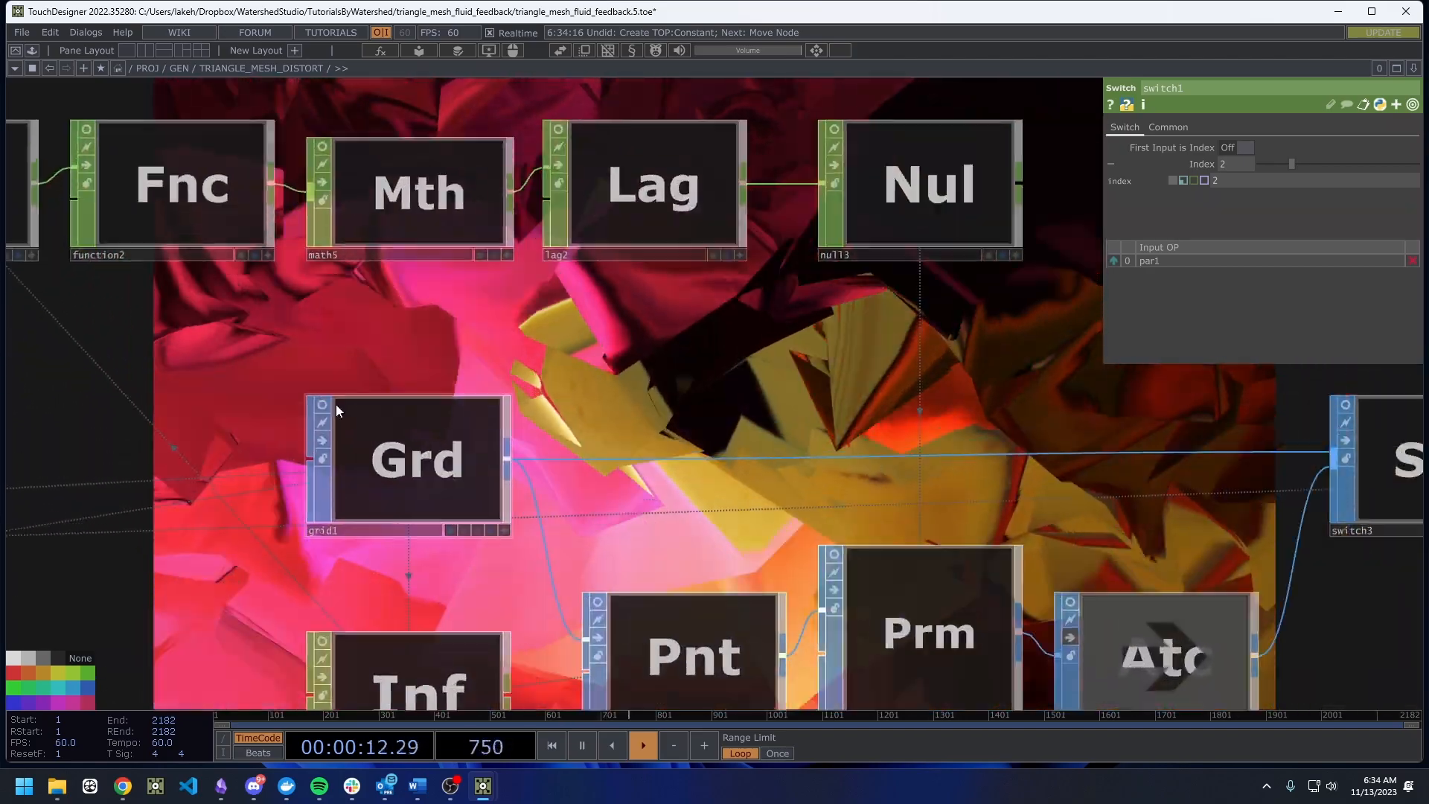
scroll(374, 450, "up", 4)
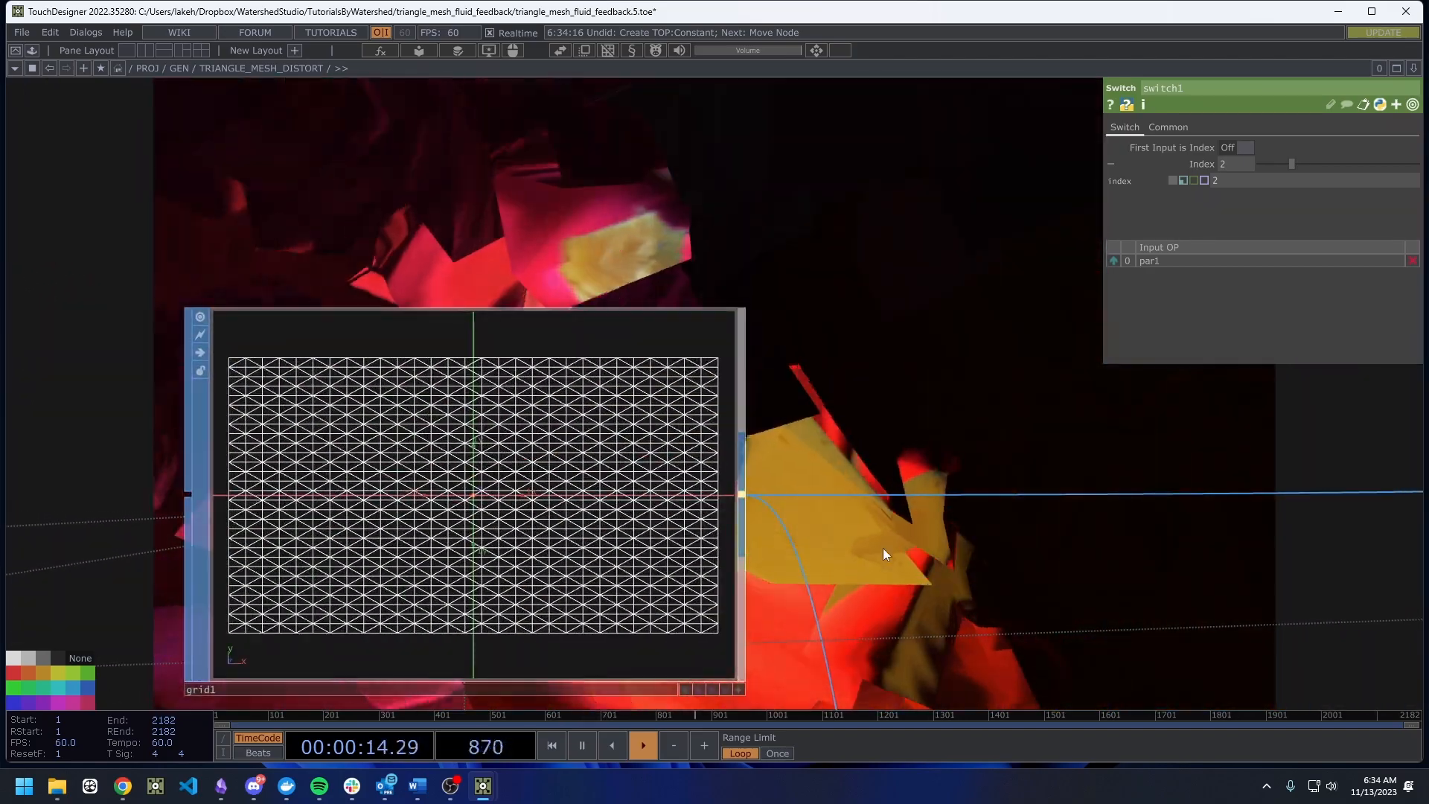
left_click_drag(883, 555, 871, 491)
scroll(451, 518, "down", 5)
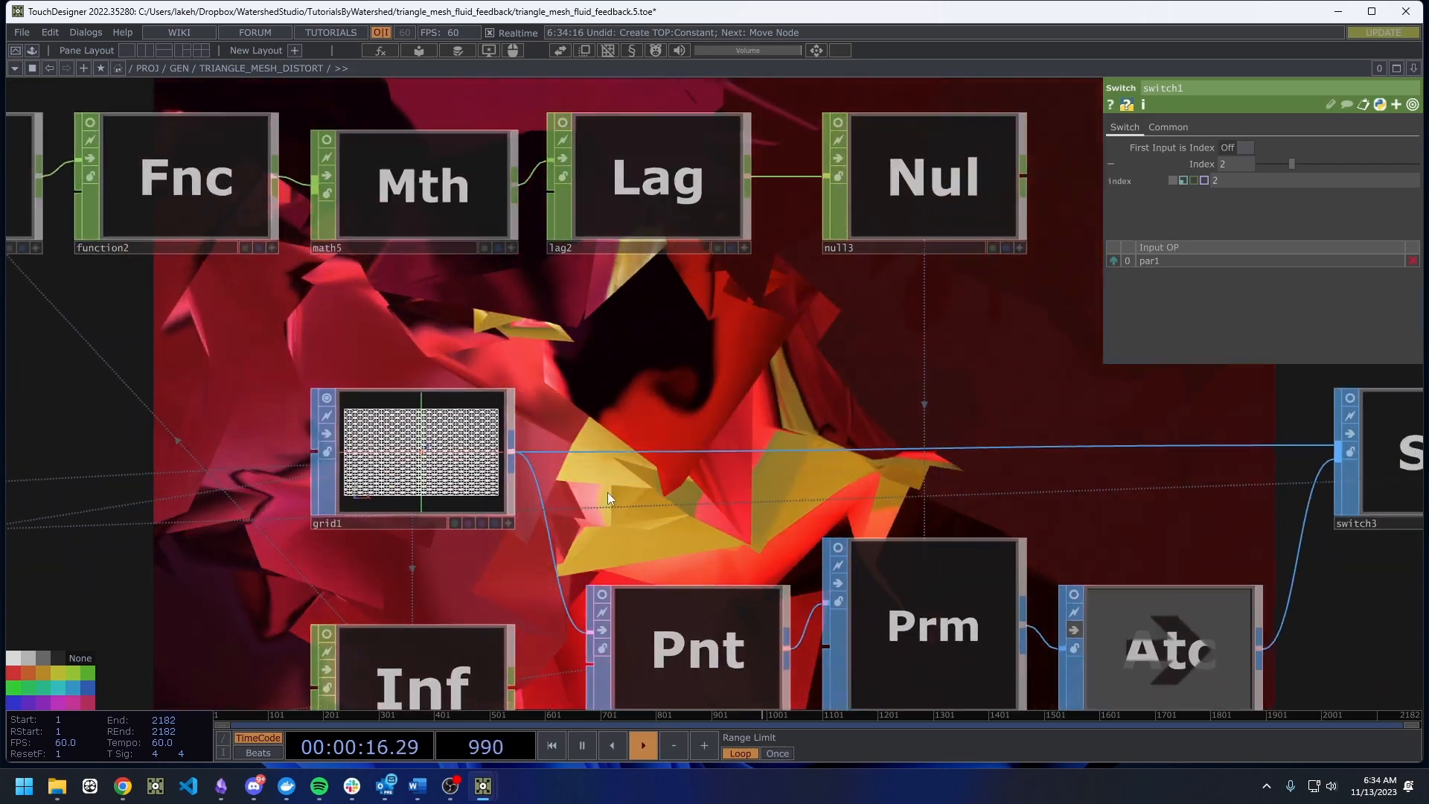
left_click(477, 439)
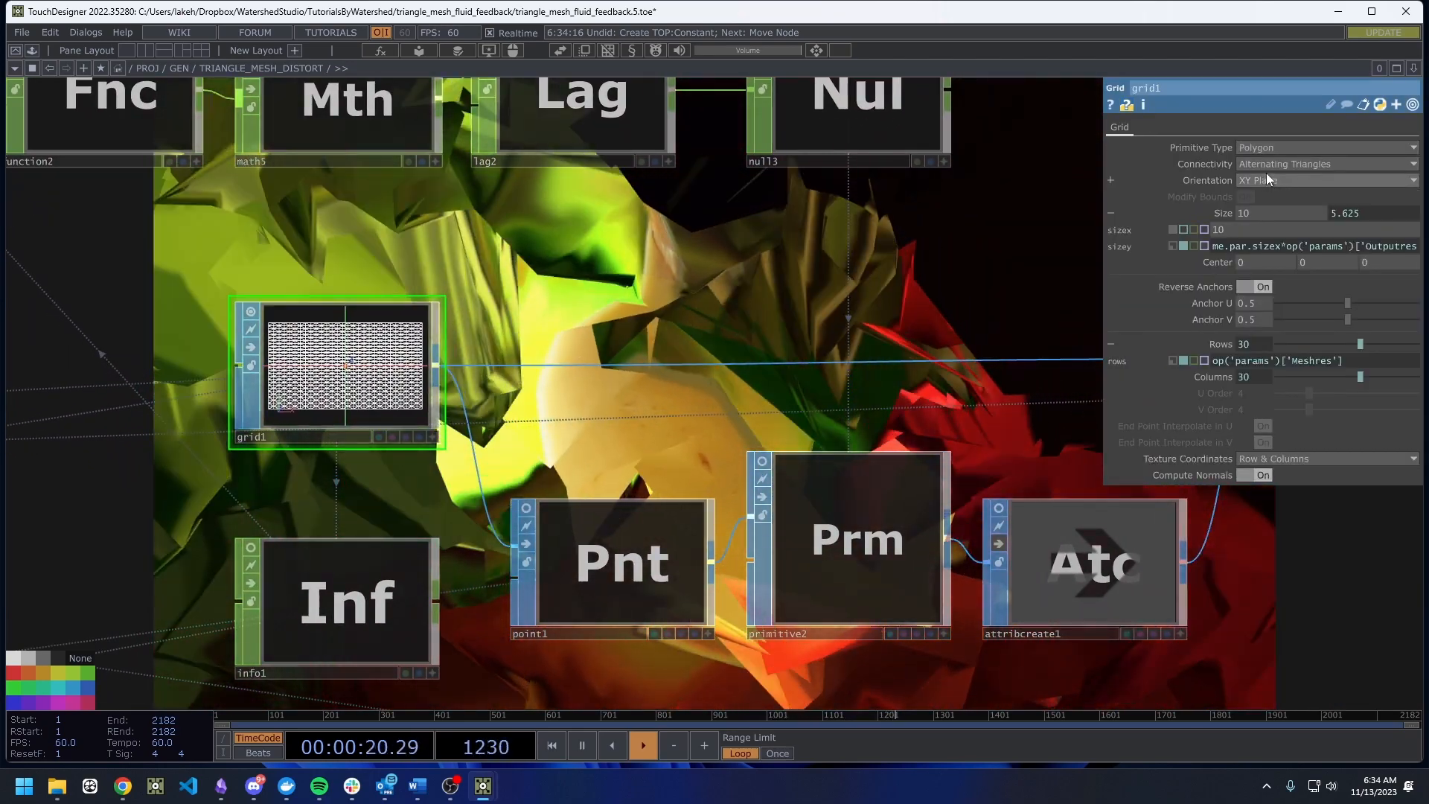
Examine the container's network, from the parameter and noise chains through the point and primitive operators to the instanced geometry and render output.
scroll(601, 506, "down", 5)
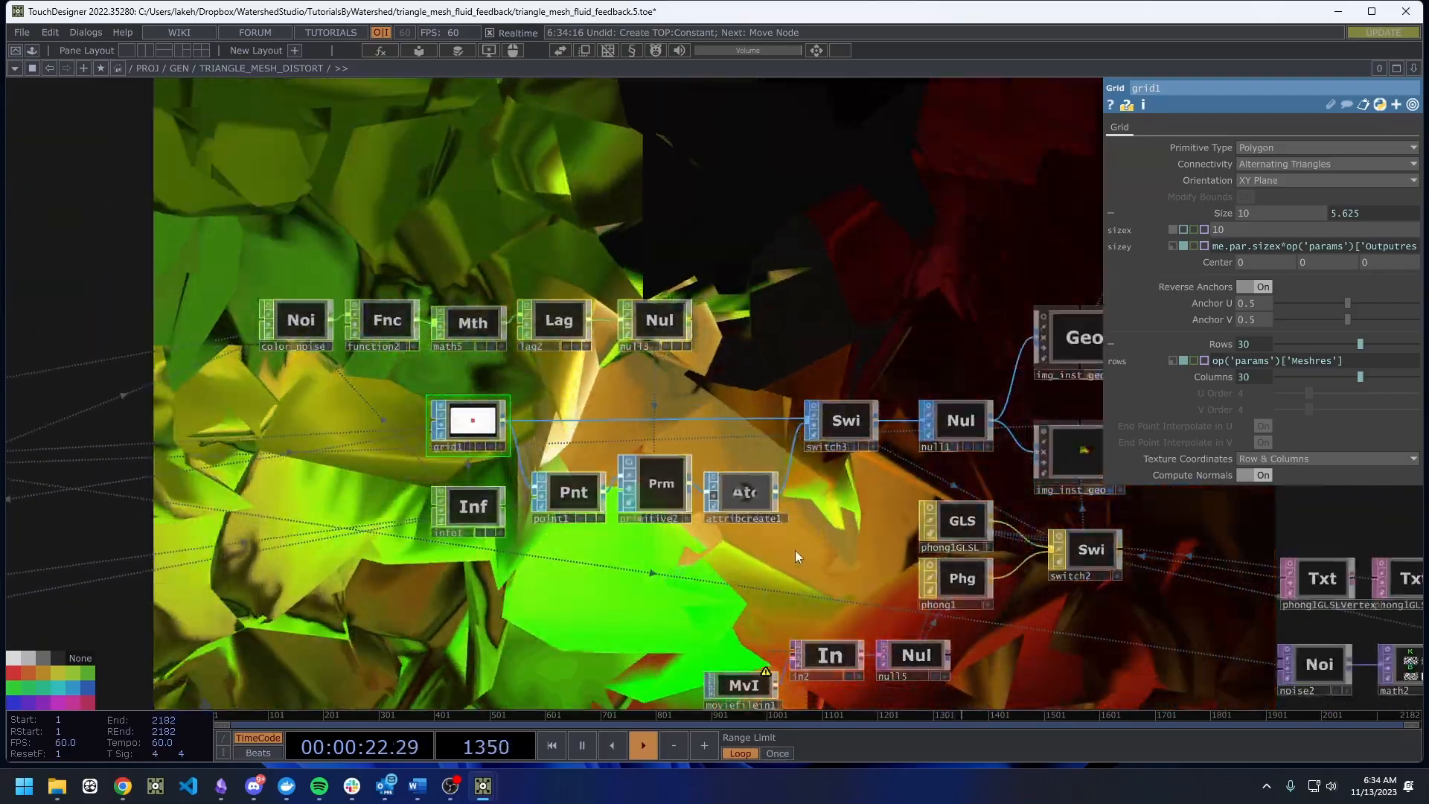
left_click_drag(795, 550, 409, 561)
left_click_drag(845, 482, 714, 452)
scroll(714, 452, "down", 1)
scroll(714, 453, "down", 4)
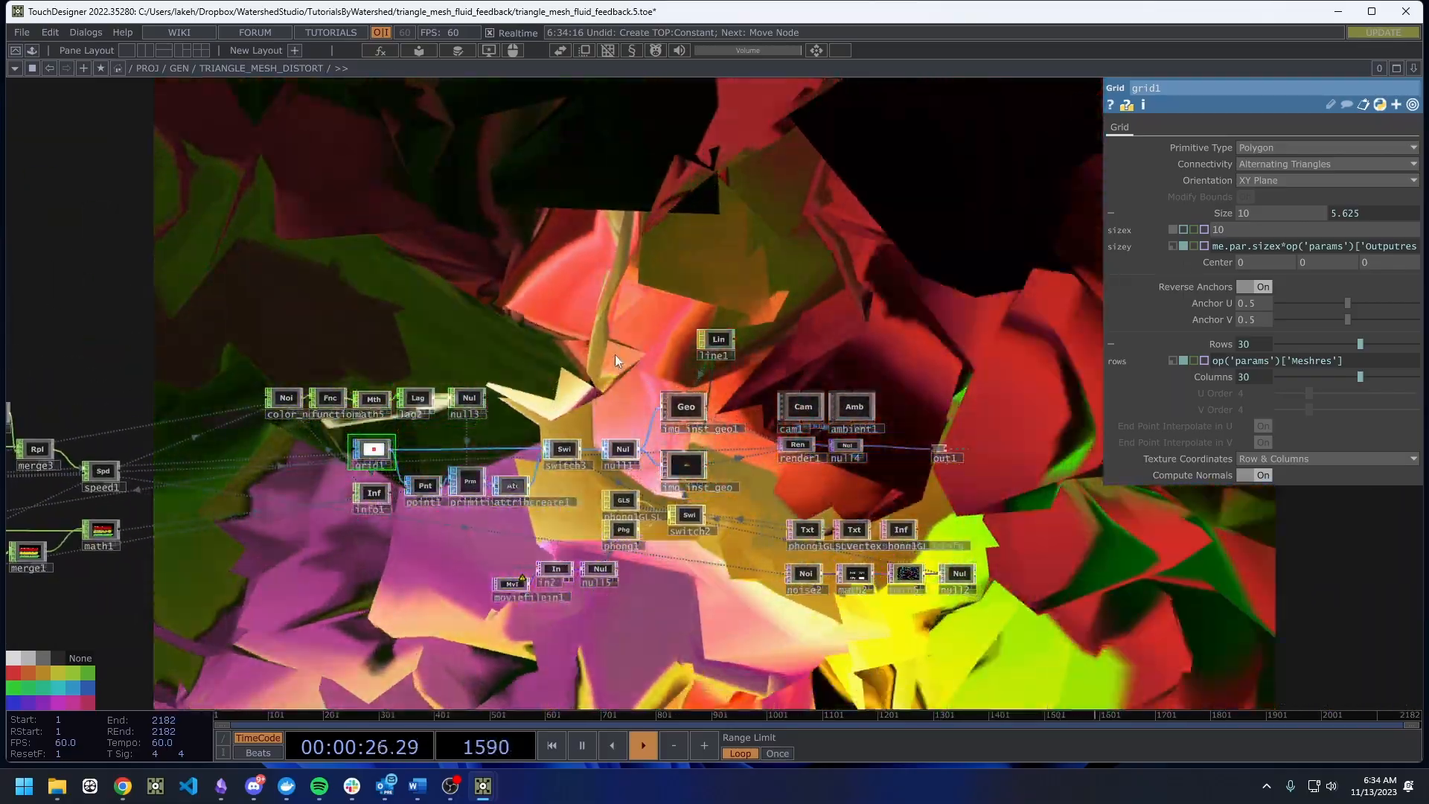
left_click_drag(614, 354, 748, 328)
scroll(748, 328, "down", 3)
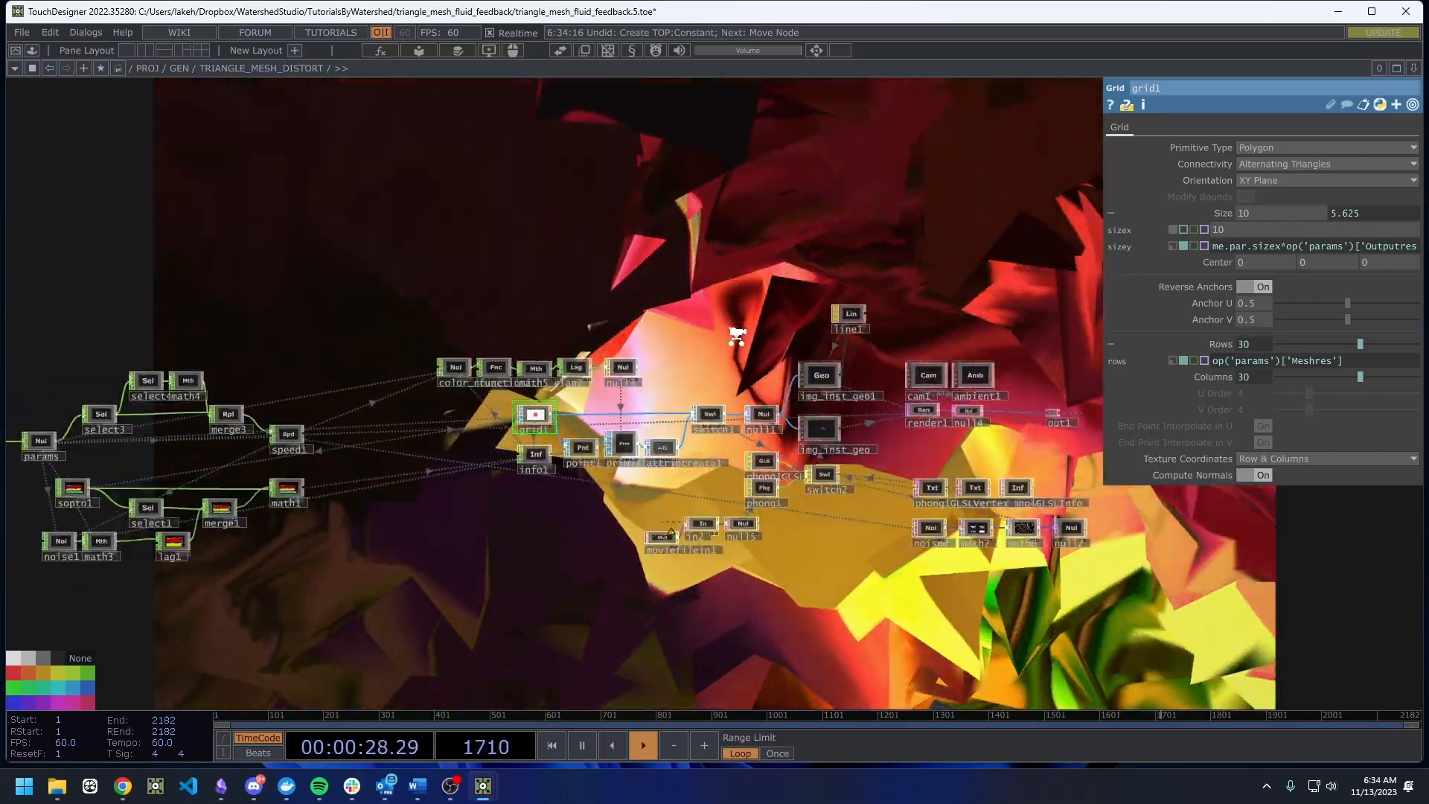
scroll(749, 328, "up", 3)
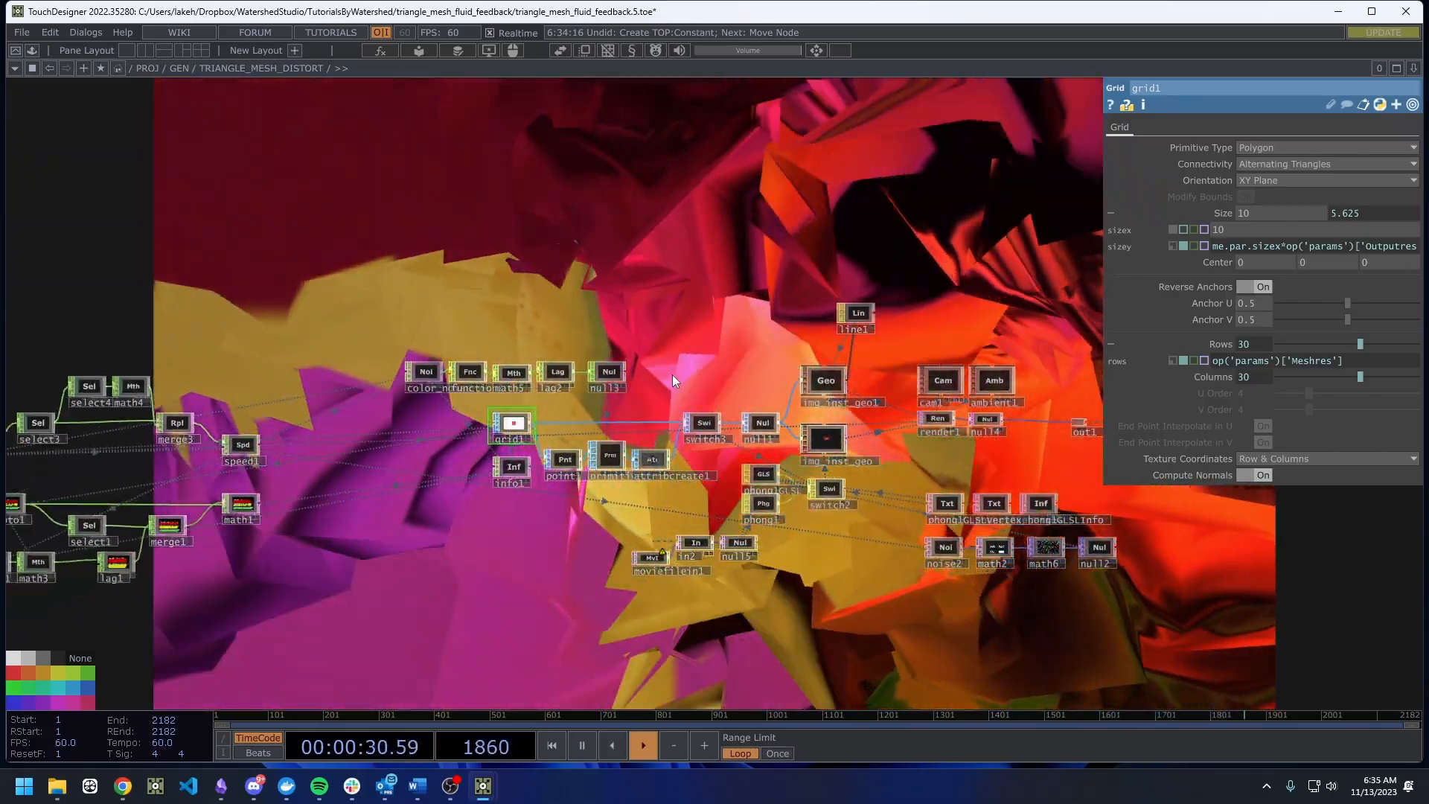
scroll(672, 374, "down", 3)
left_click_drag(698, 349, 777, 370)
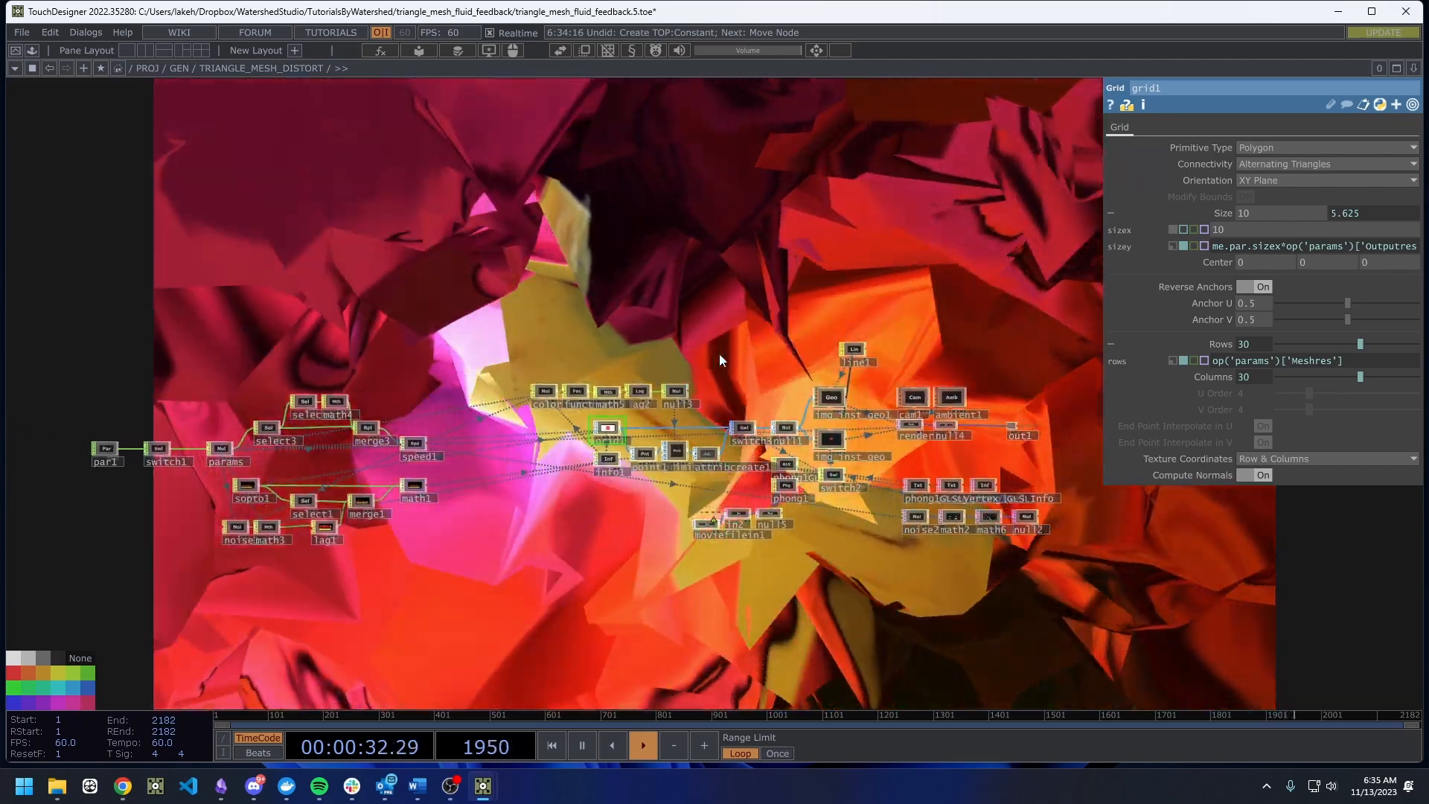
scroll(485, 485, "up", 4)
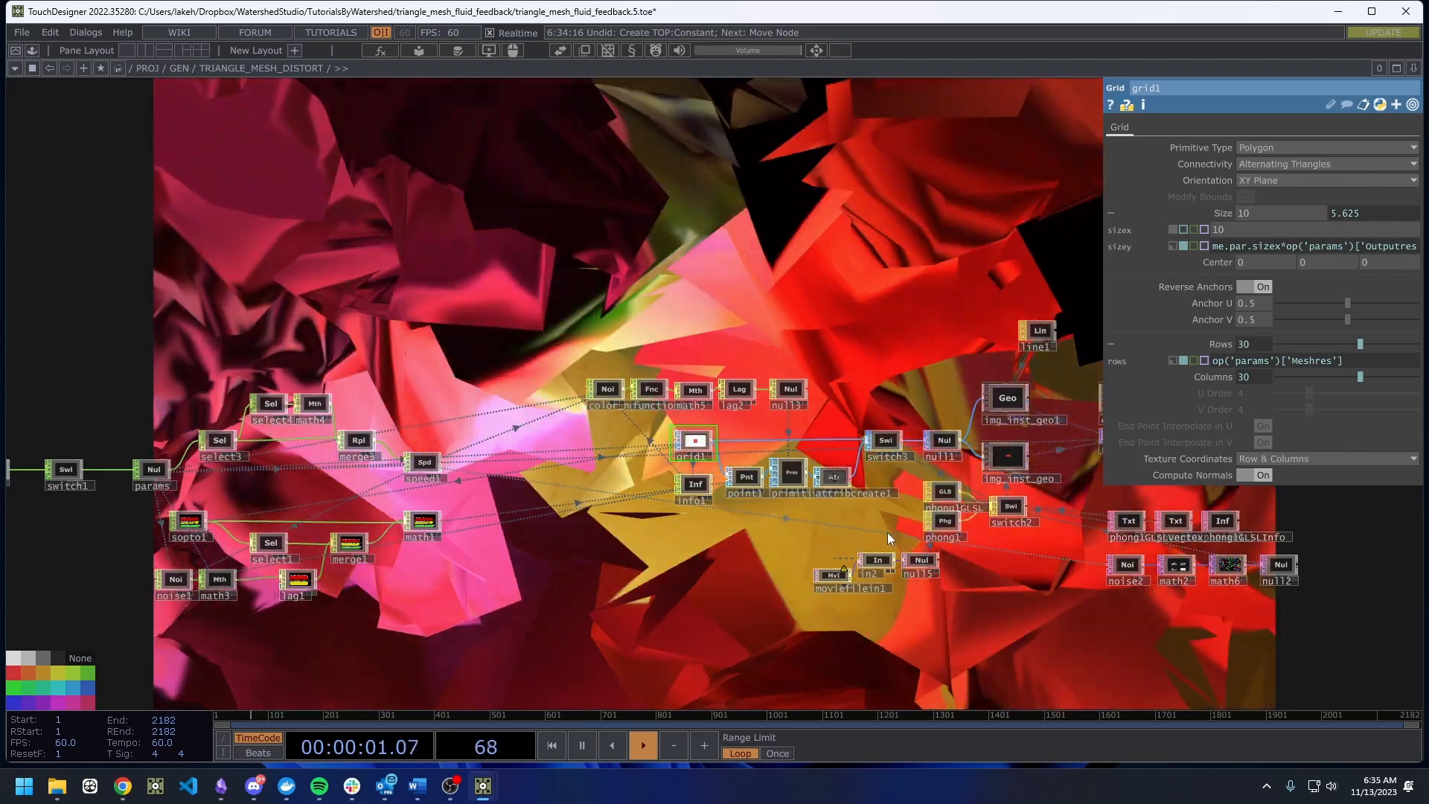
left_click_drag(887, 533, 685, 538)
scroll(531, 457, "up", 3)
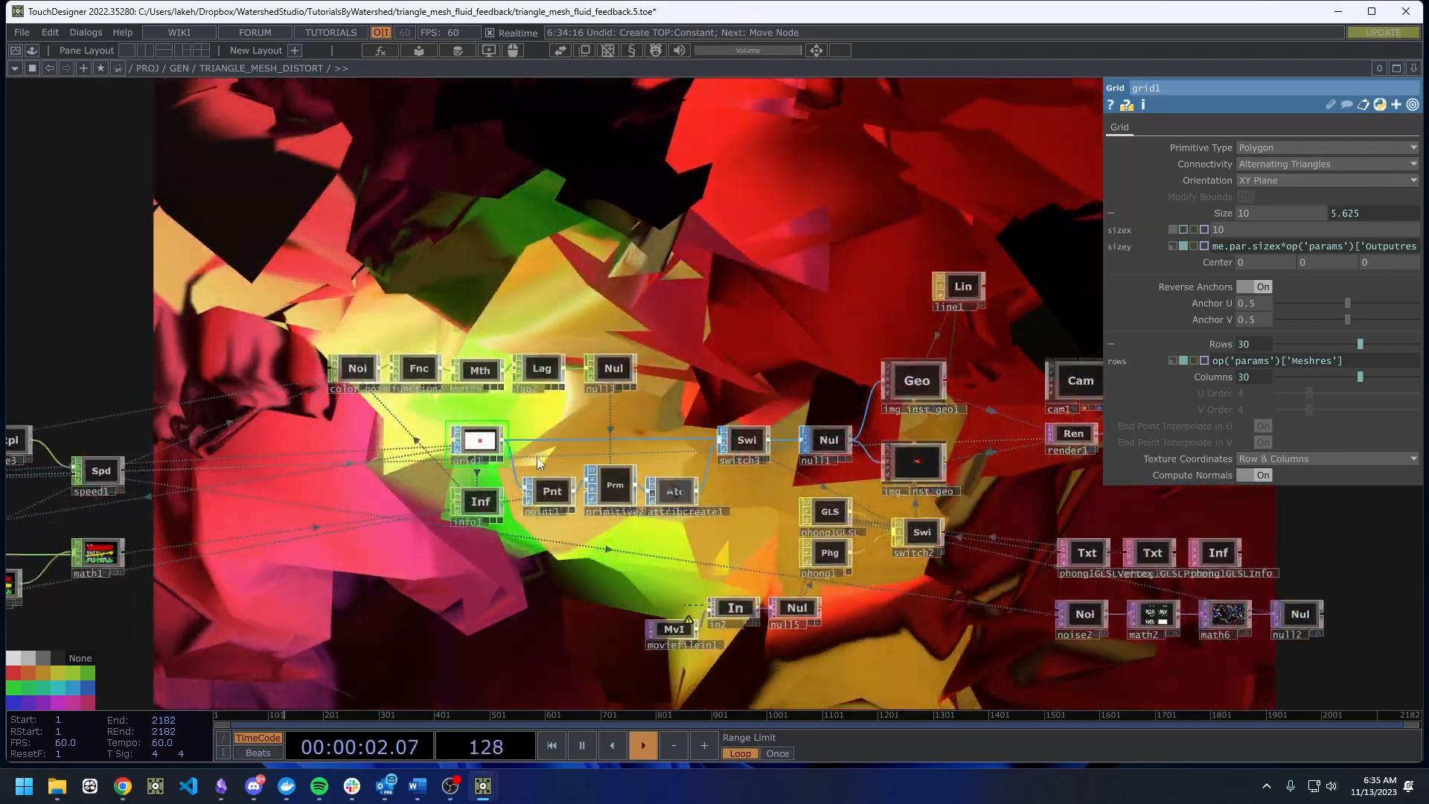
left_click_drag(602, 525, 482, 515)
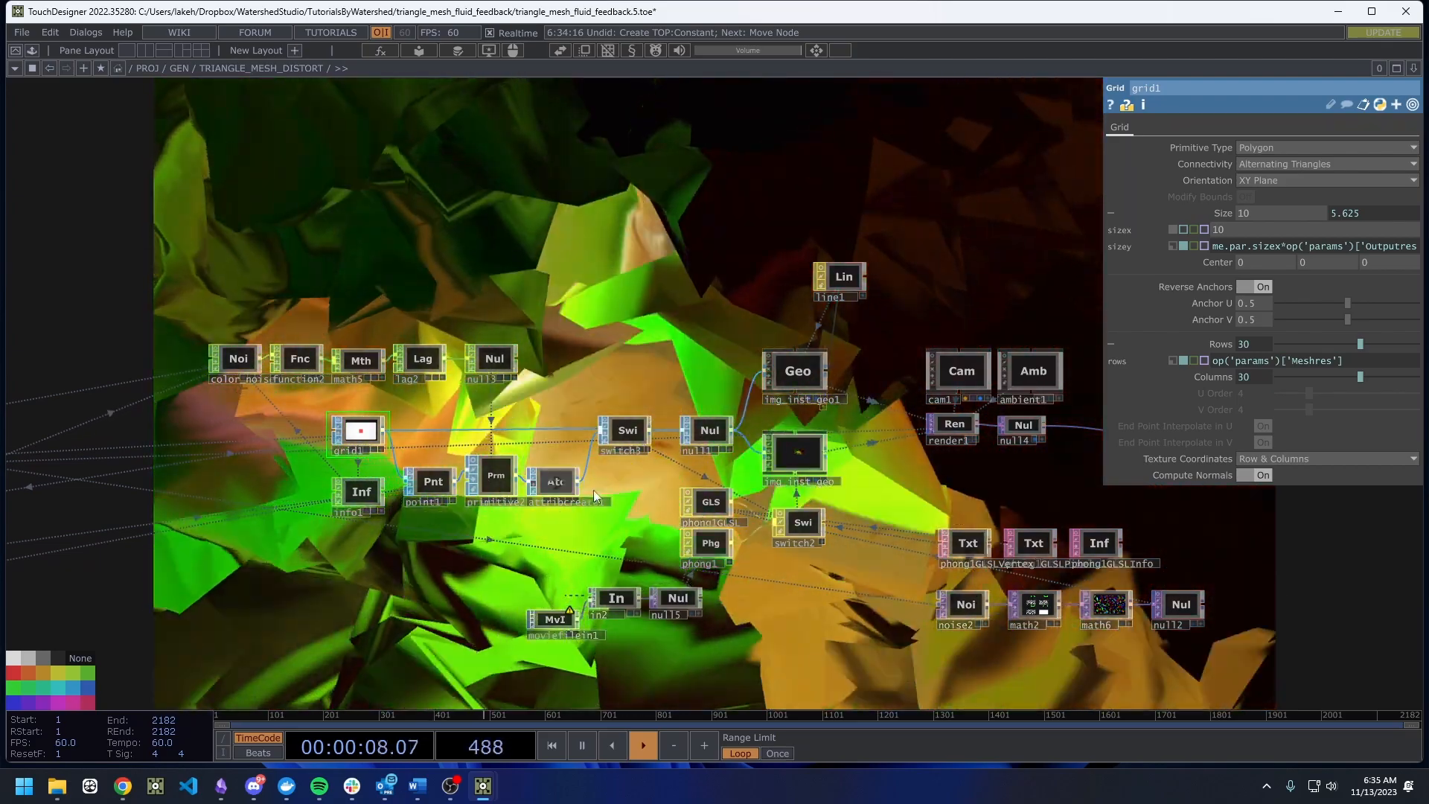
Return to the parent GEN network and check the cook information of TRIANGLE_MESH_DISTORT.
key("u")
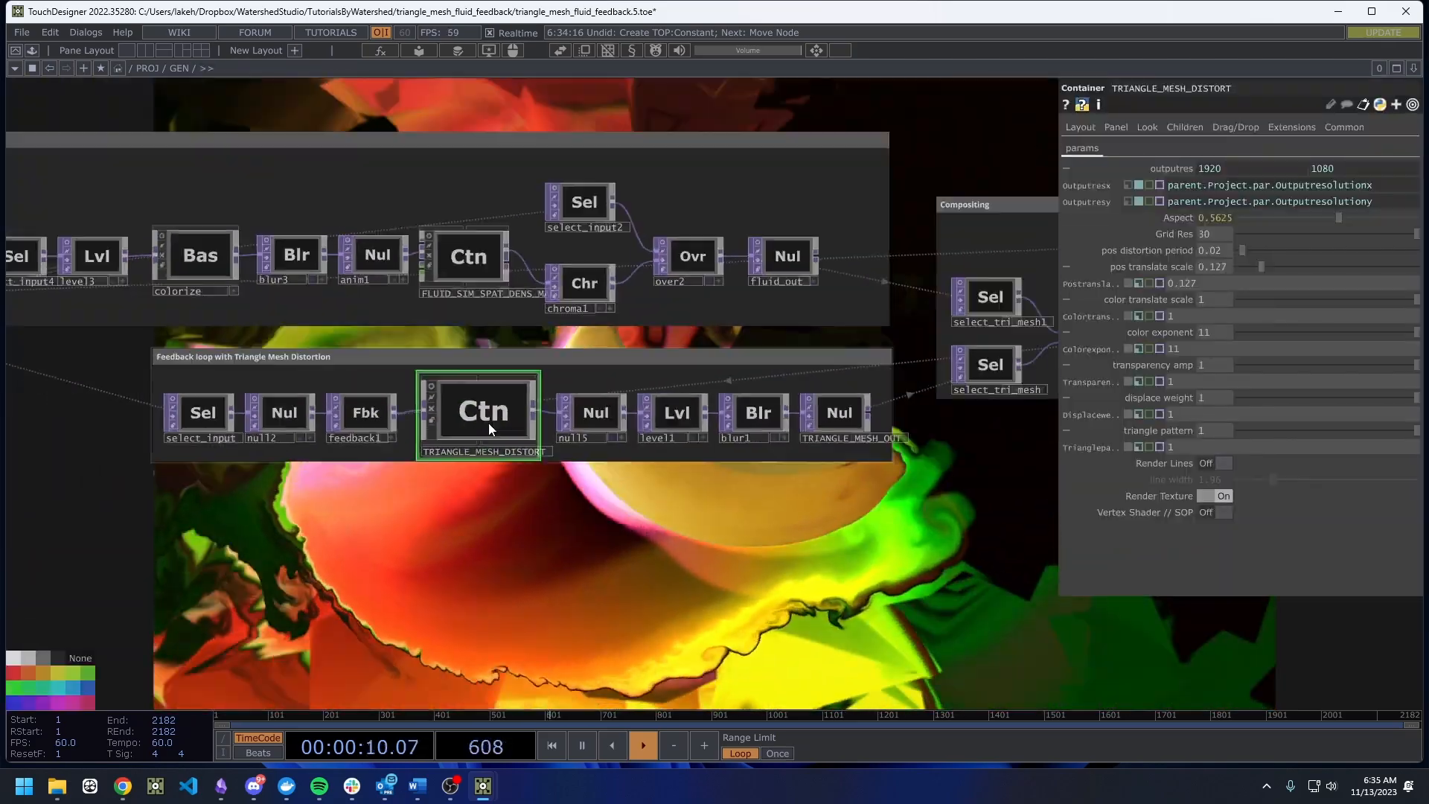
left_click_drag(726, 529, 802, 572)
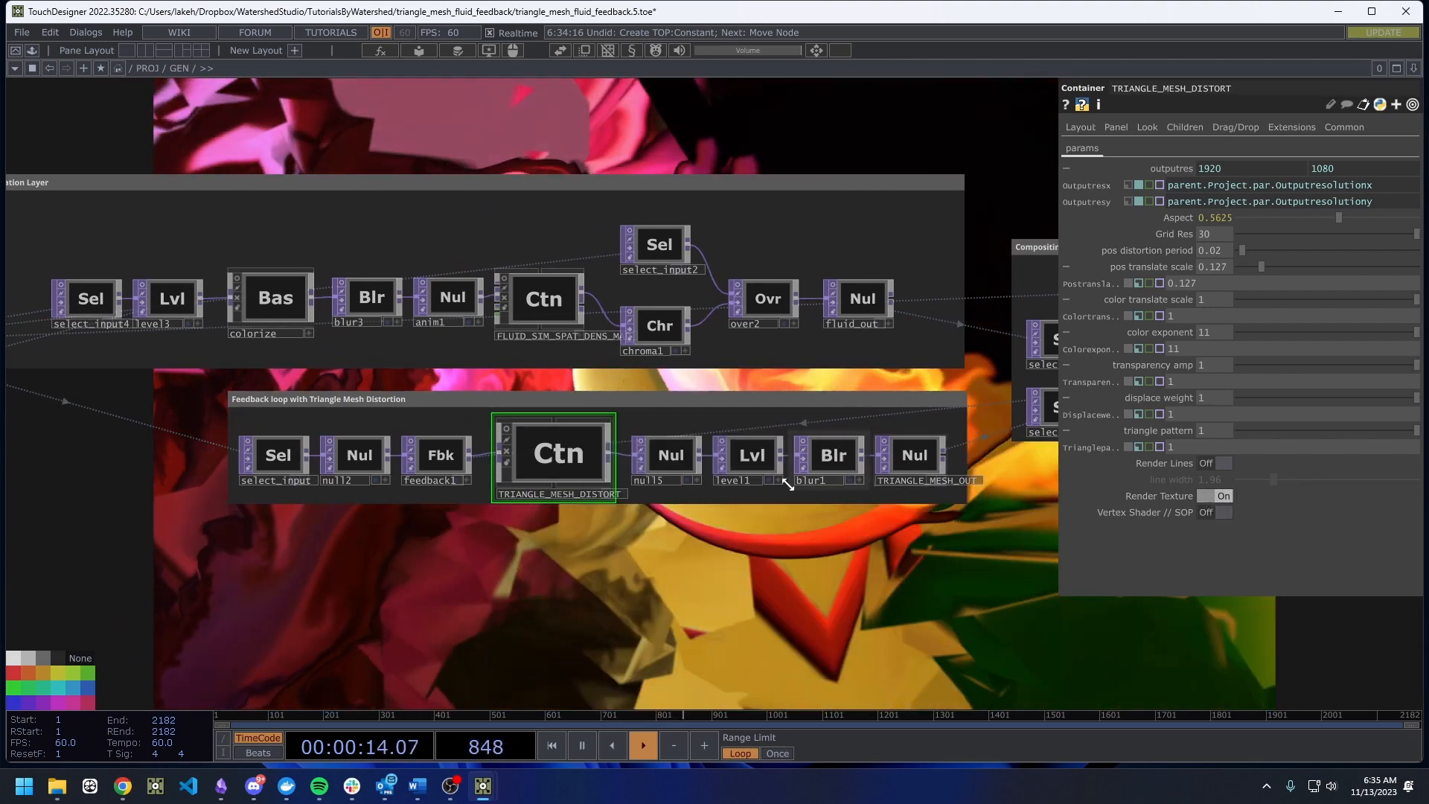
middle_click(575, 457)
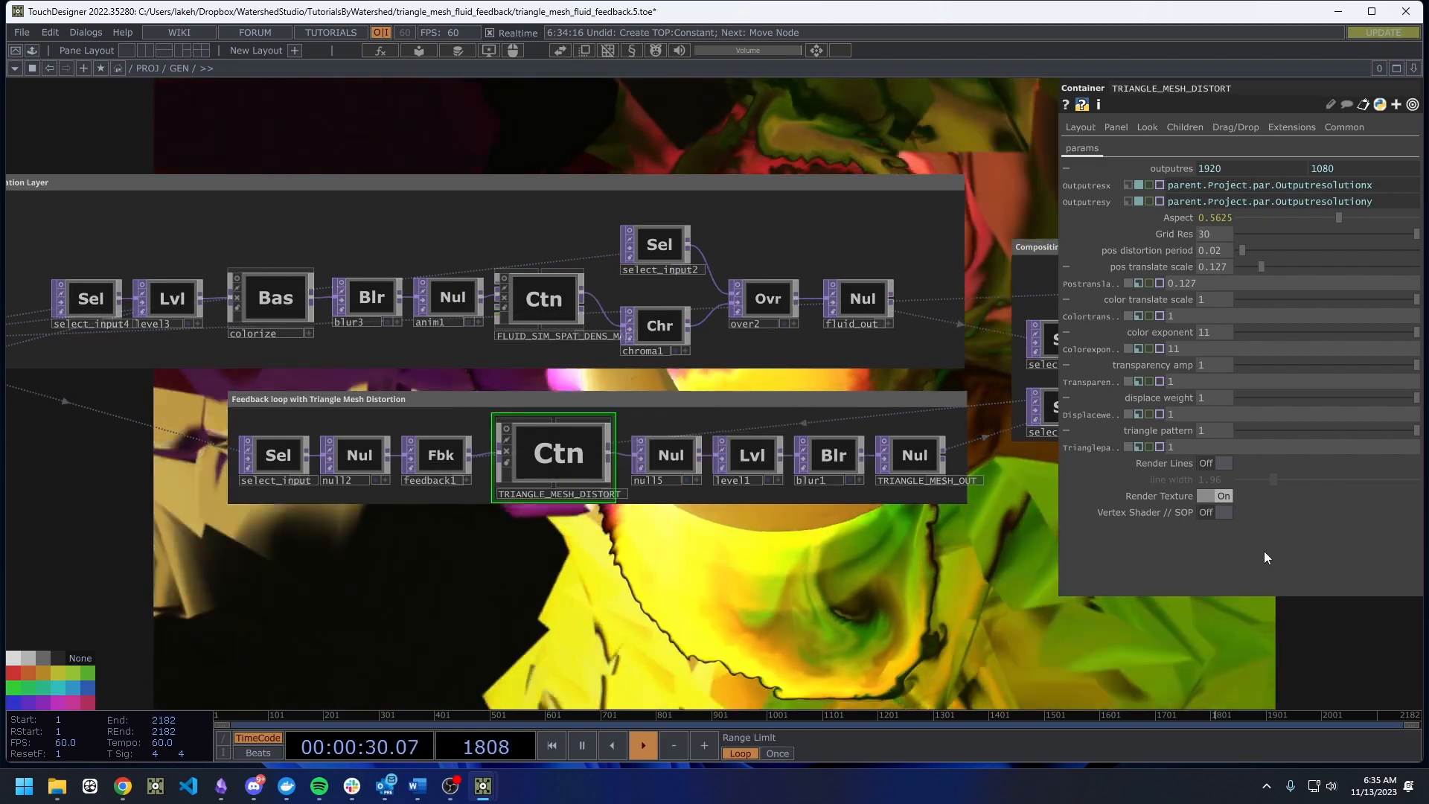
Turn on Vertex Shader // SOP for TRIANGLE_MESH_DISTORT and set its pos translate scale to 0.042.
left_click(1209, 513)
scroll(744, 633, "down", 10)
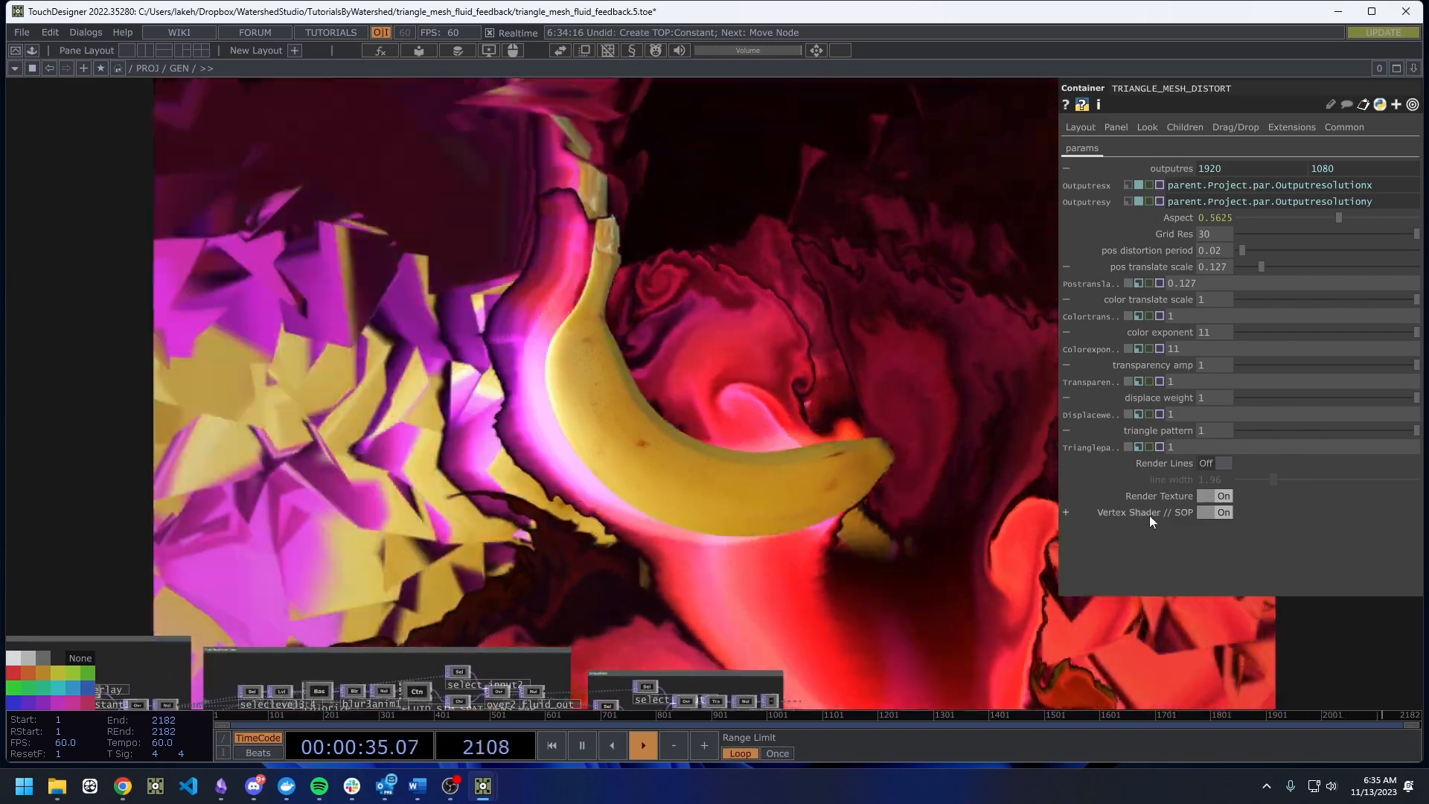
left_click_drag(862, 452, 765, 362)
left_click_drag(807, 434, 880, 328)
left_click_drag(720, 328, 815, 414)
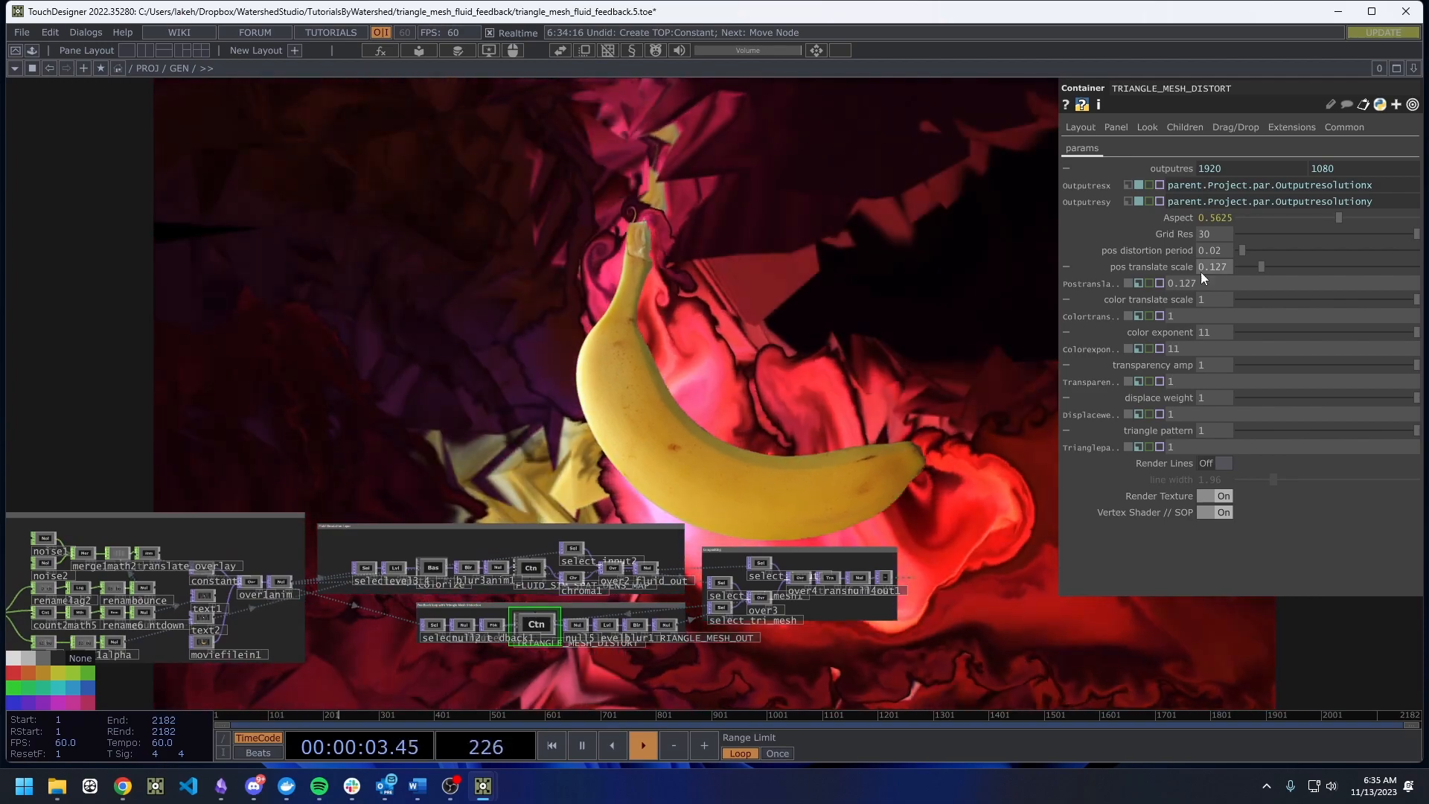
left_click_drag(1265, 265, 1248, 266)
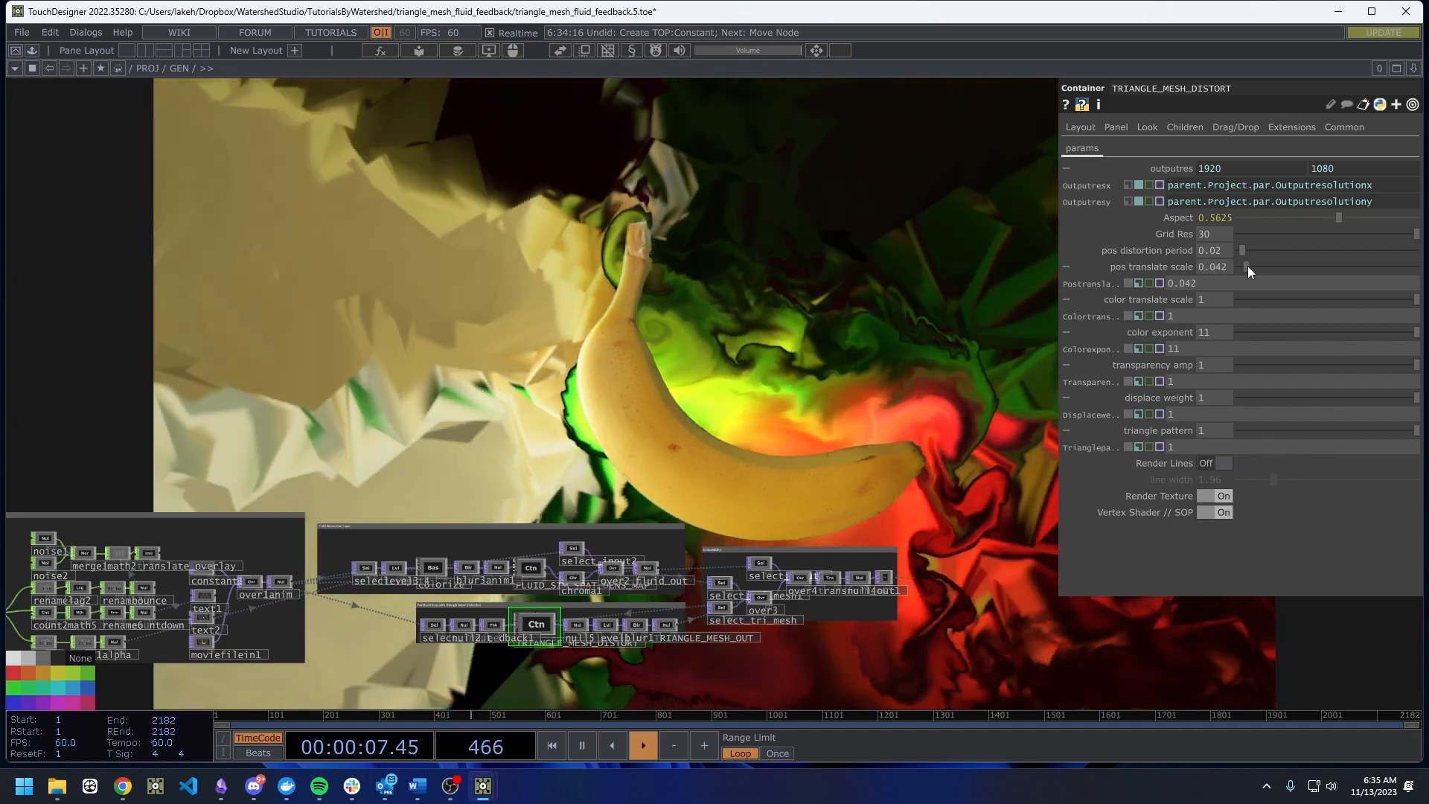
Read the CPU and GPU cook times of TRIANGLE_MESH_DISTORT with the vertex shader option enabled.
scroll(477, 556, "up", 10)
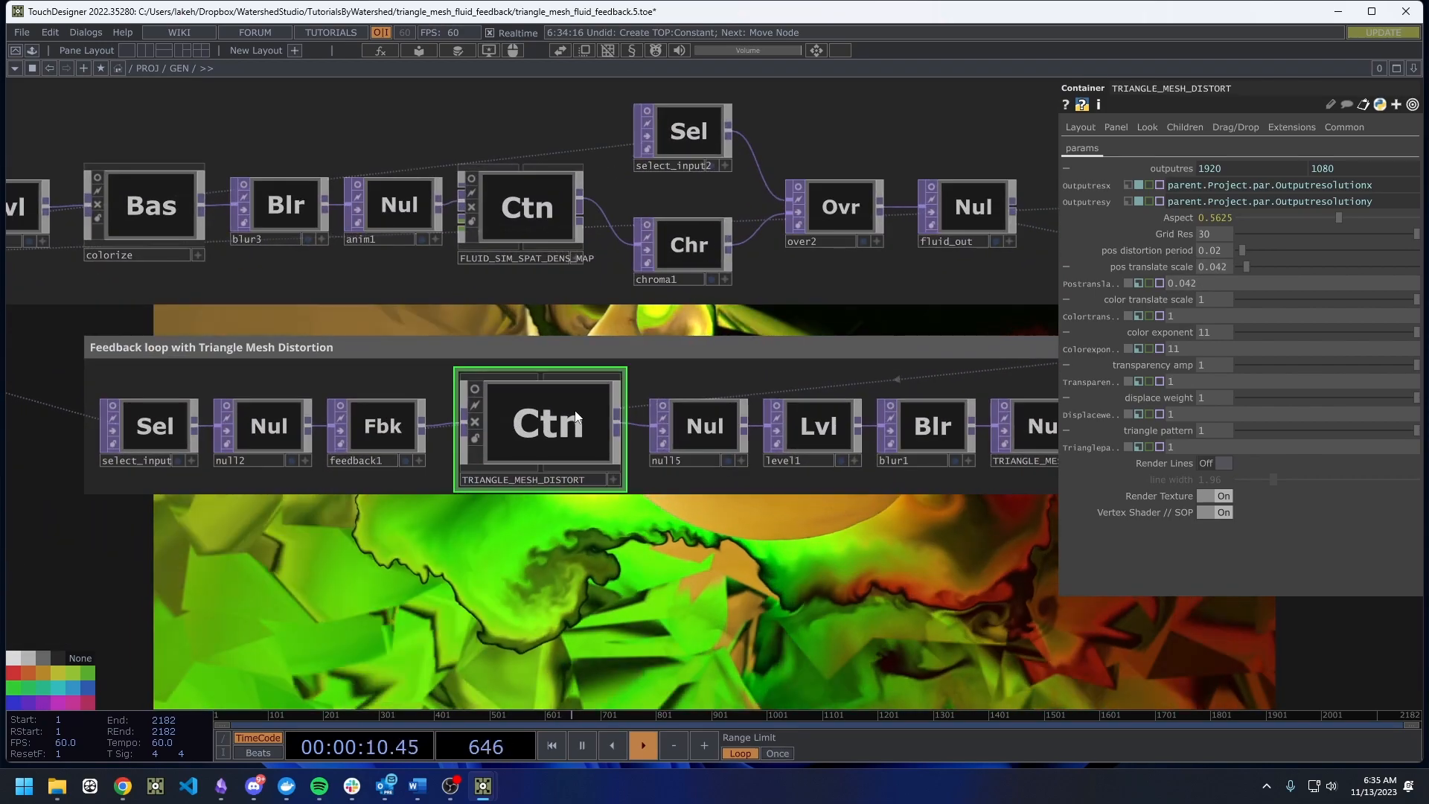
middle_click(576, 417)
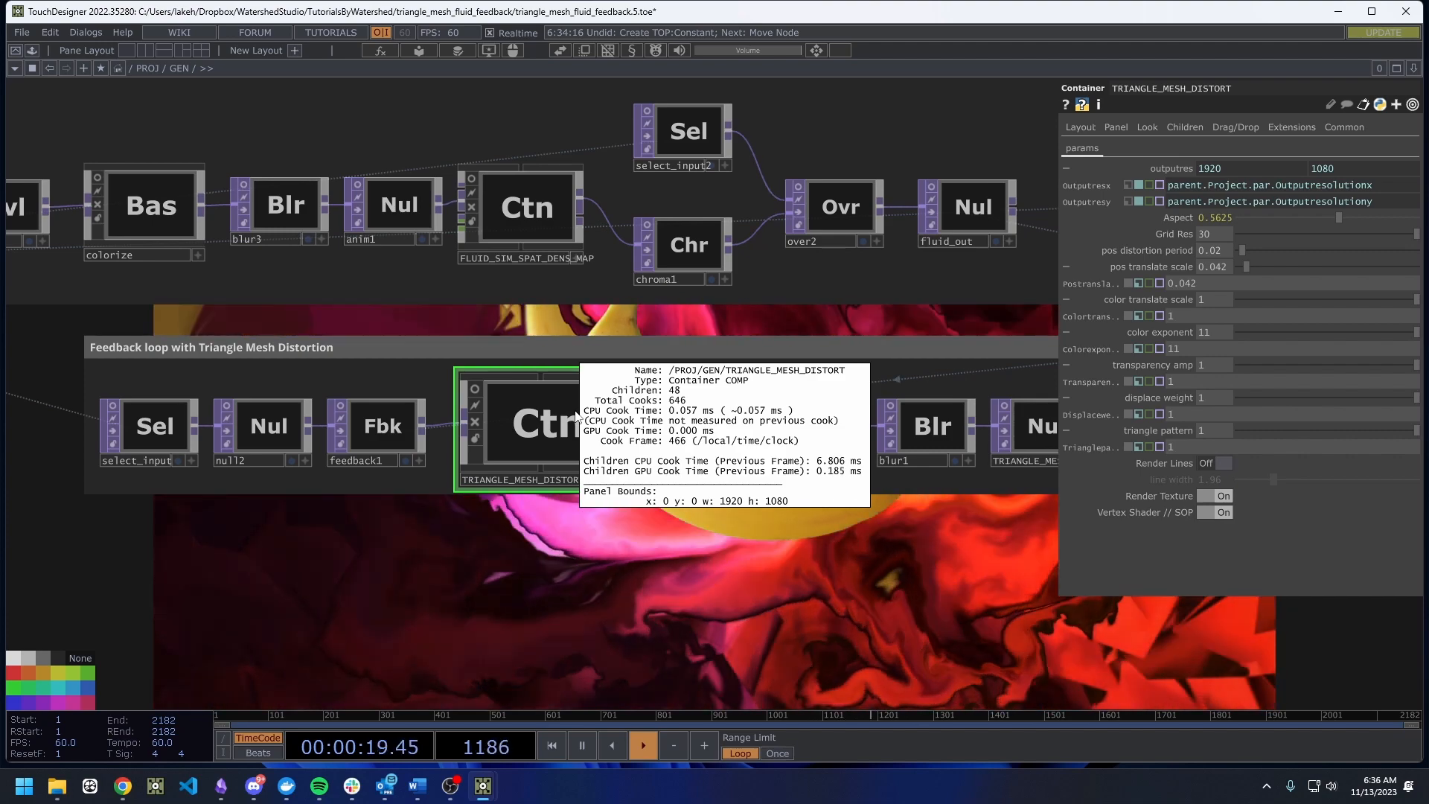
scroll(546, 476, "down", 8)
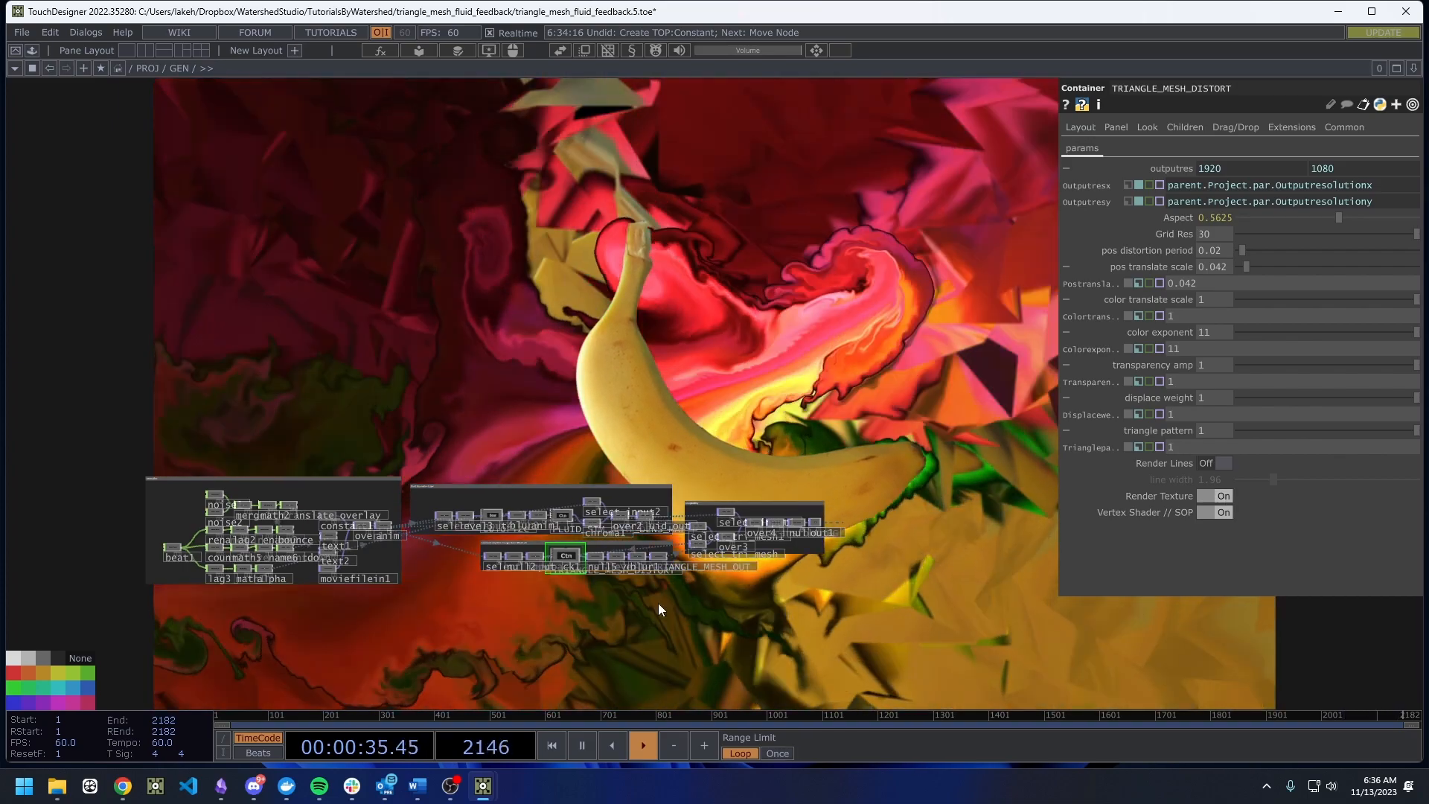
Go back inside TRIANGLE_MESH_DISTORT and review its operator chains from the par1 parameters to the render output.
scroll(511, 507, "up", 5)
scroll(511, 507, "up", 5)
scroll(555, 501, "down", 4)
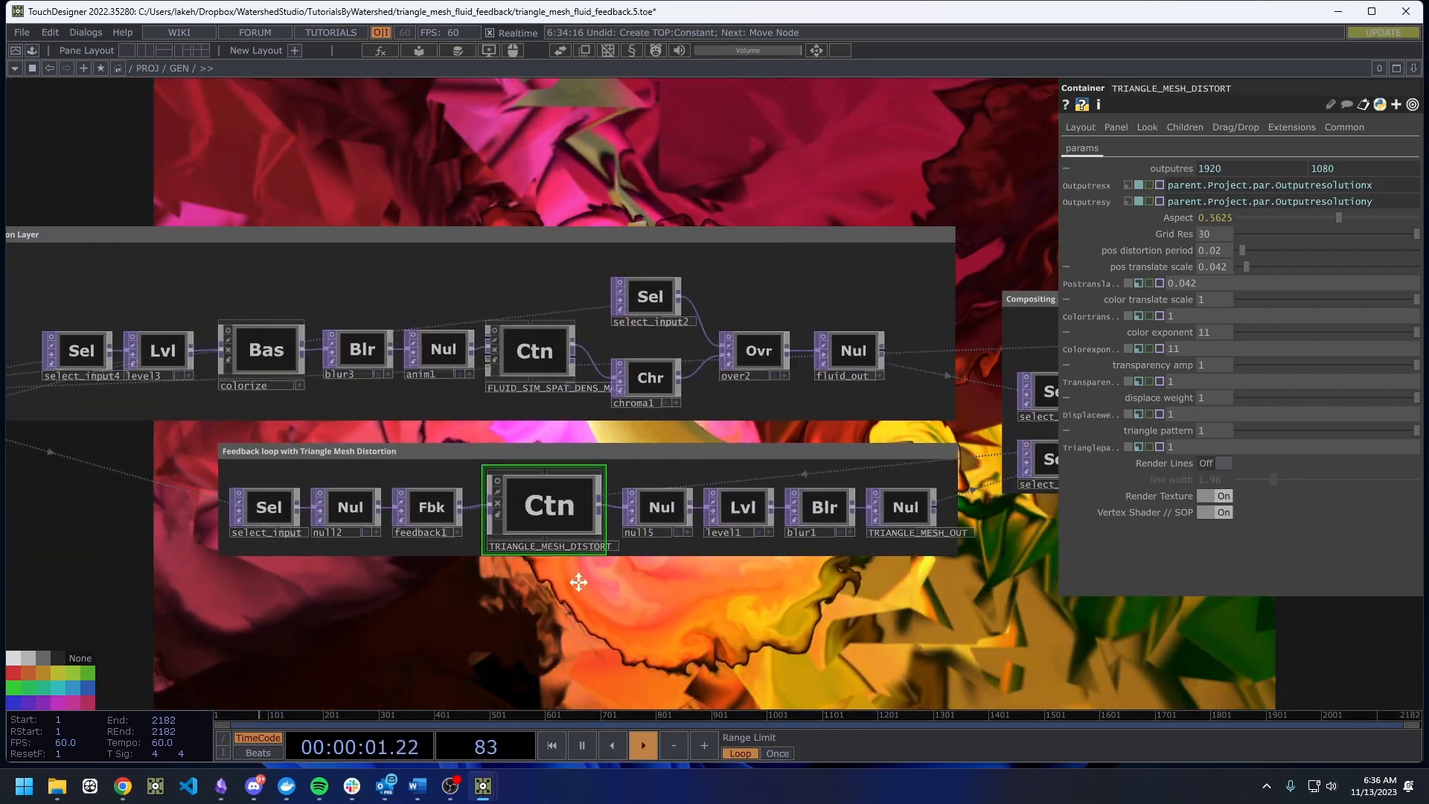
scroll(600, 526, "up", 2)
scroll(600, 525, "up", 3)
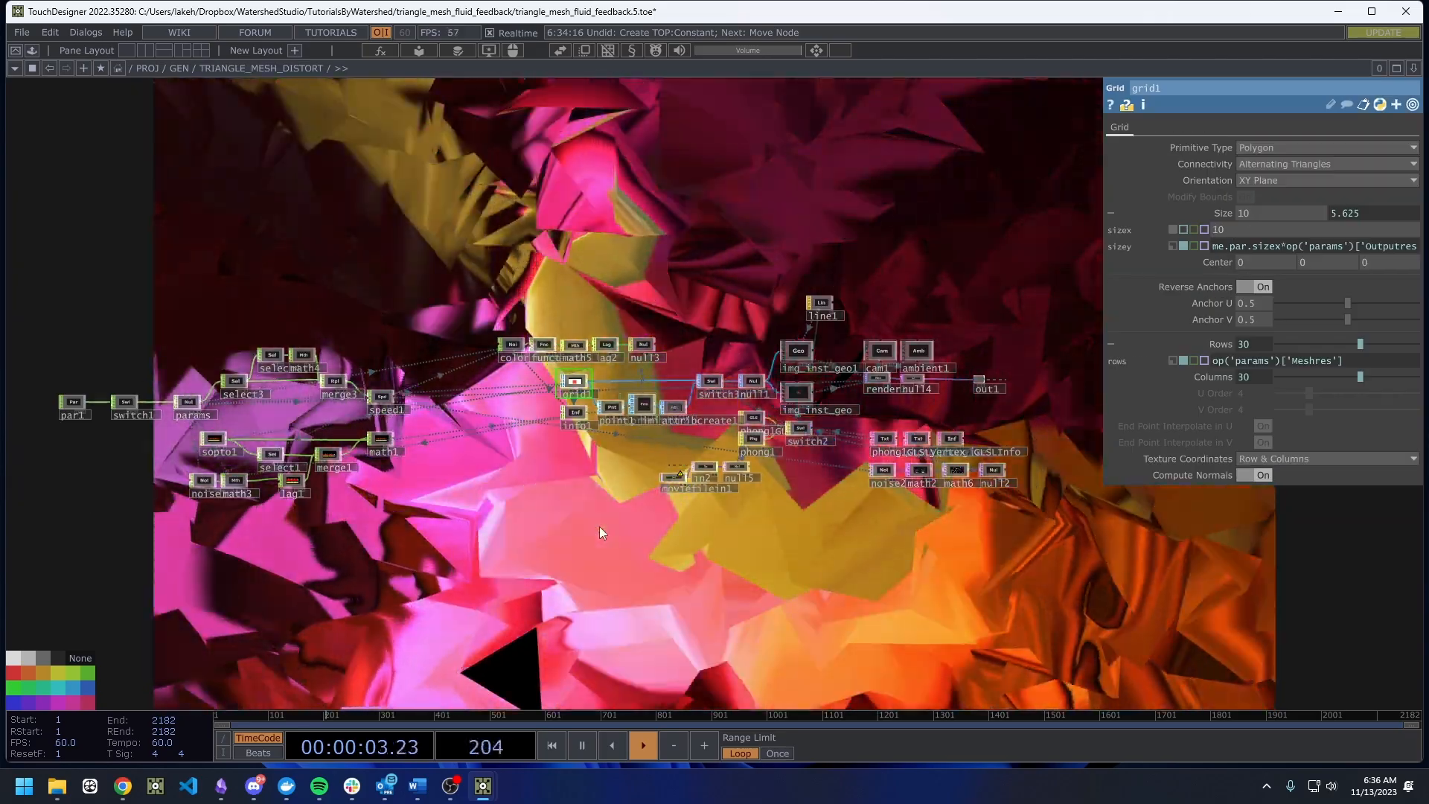
scroll(595, 506, "up", 2)
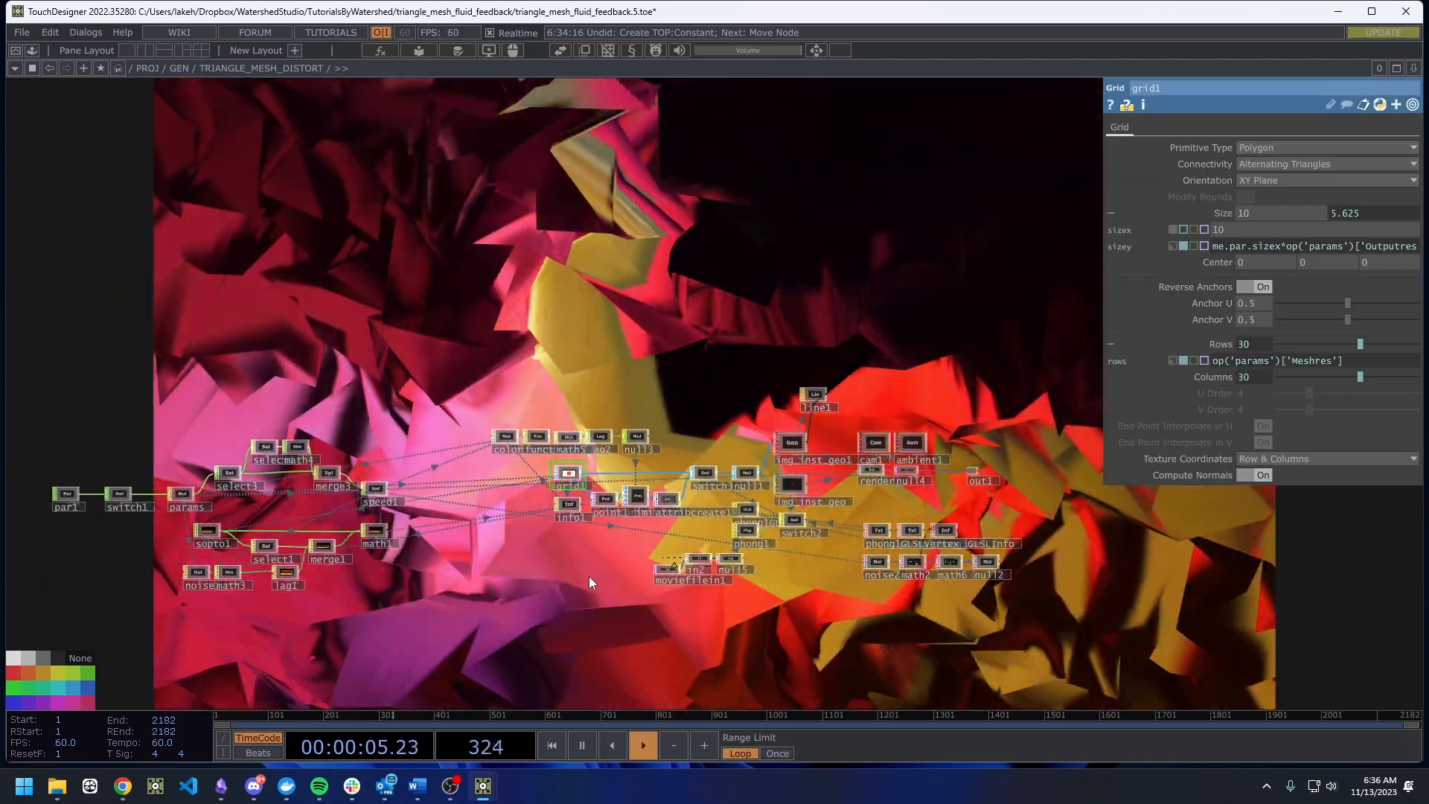
left_click_drag(509, 590, 602, 590)
scroll(307, 550, "up", 3)
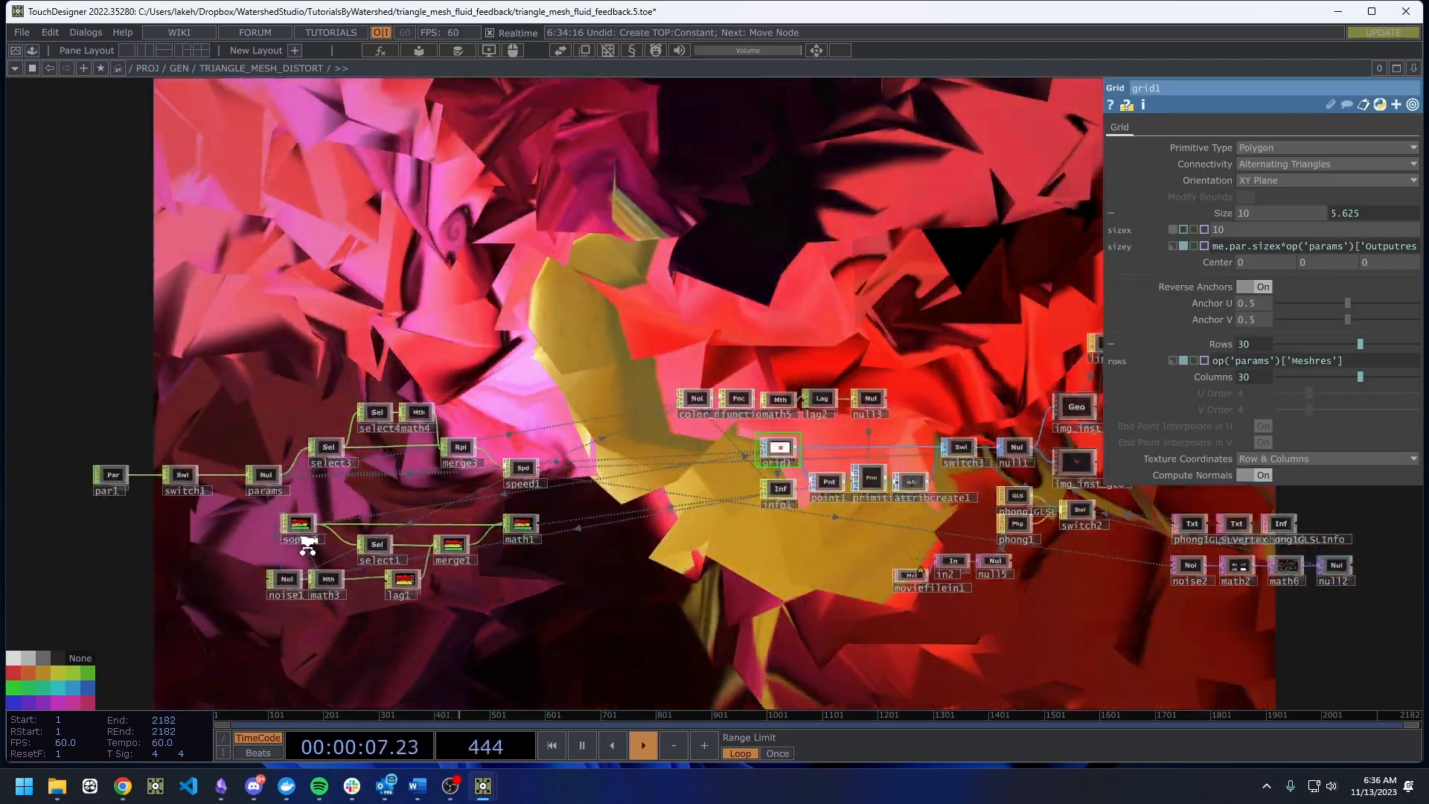
scroll(585, 522, "down", 2)
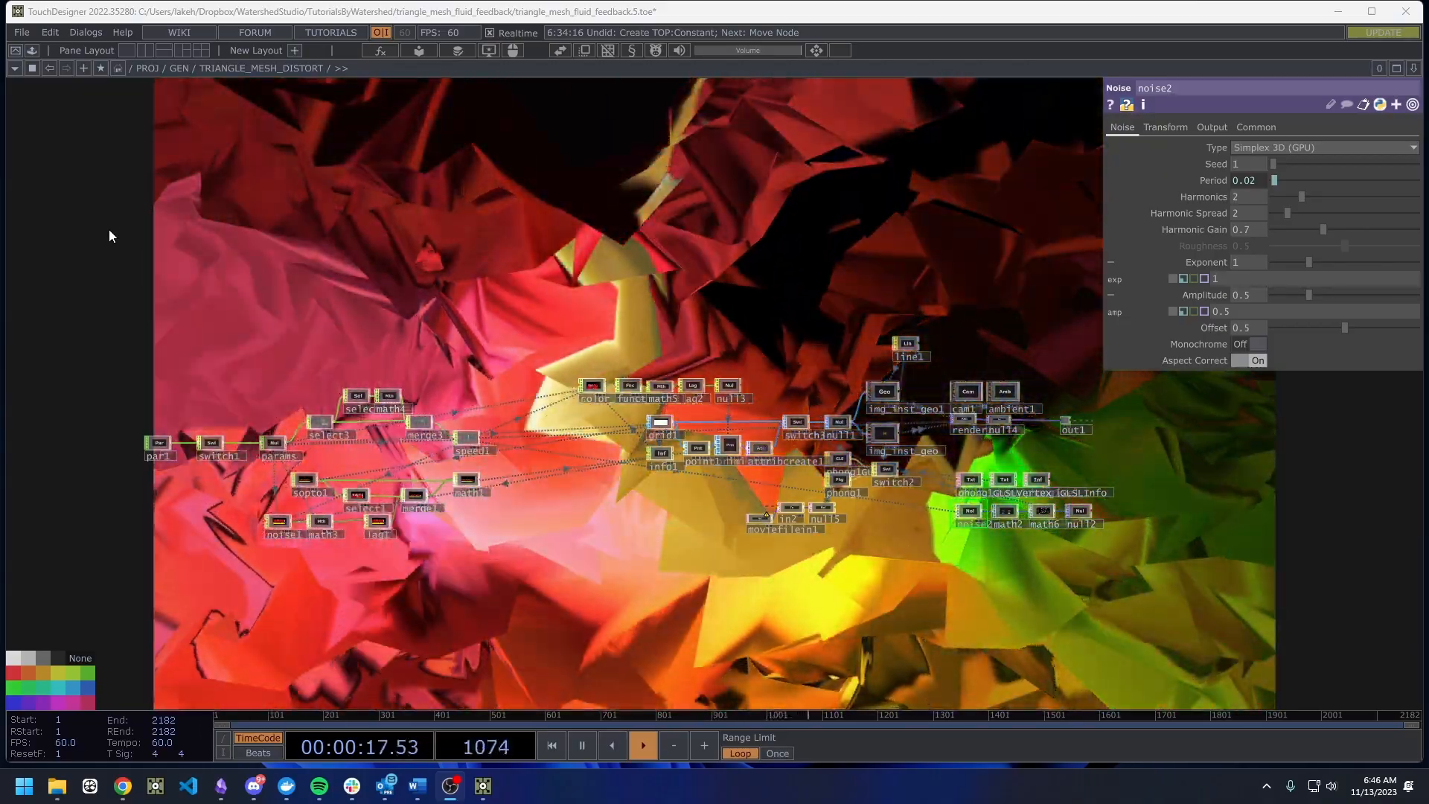
Delete all operators inside the TRIANGLE_MESH_DISTORT container.
left_click_drag(109, 229, 1158, 646)
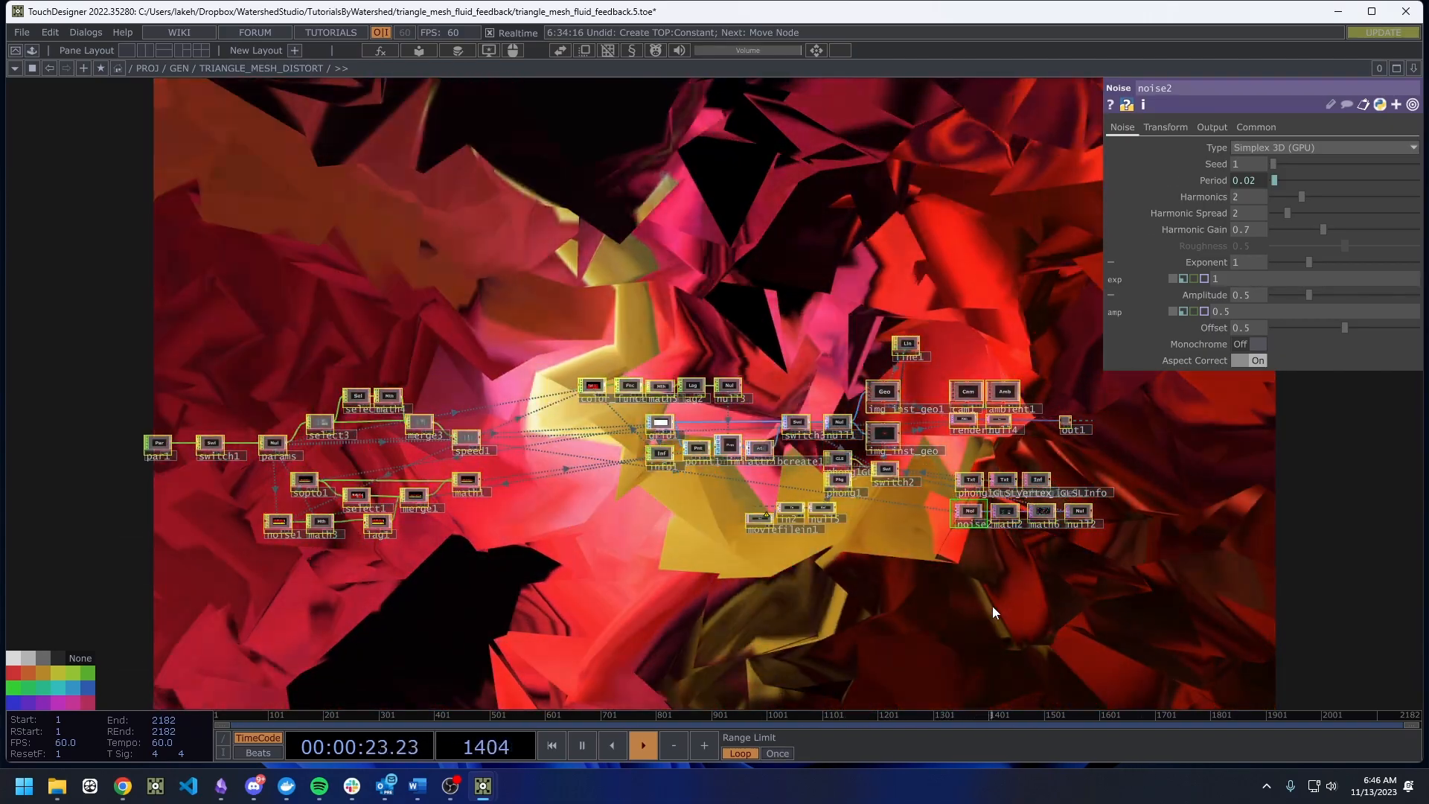
key("Delete")
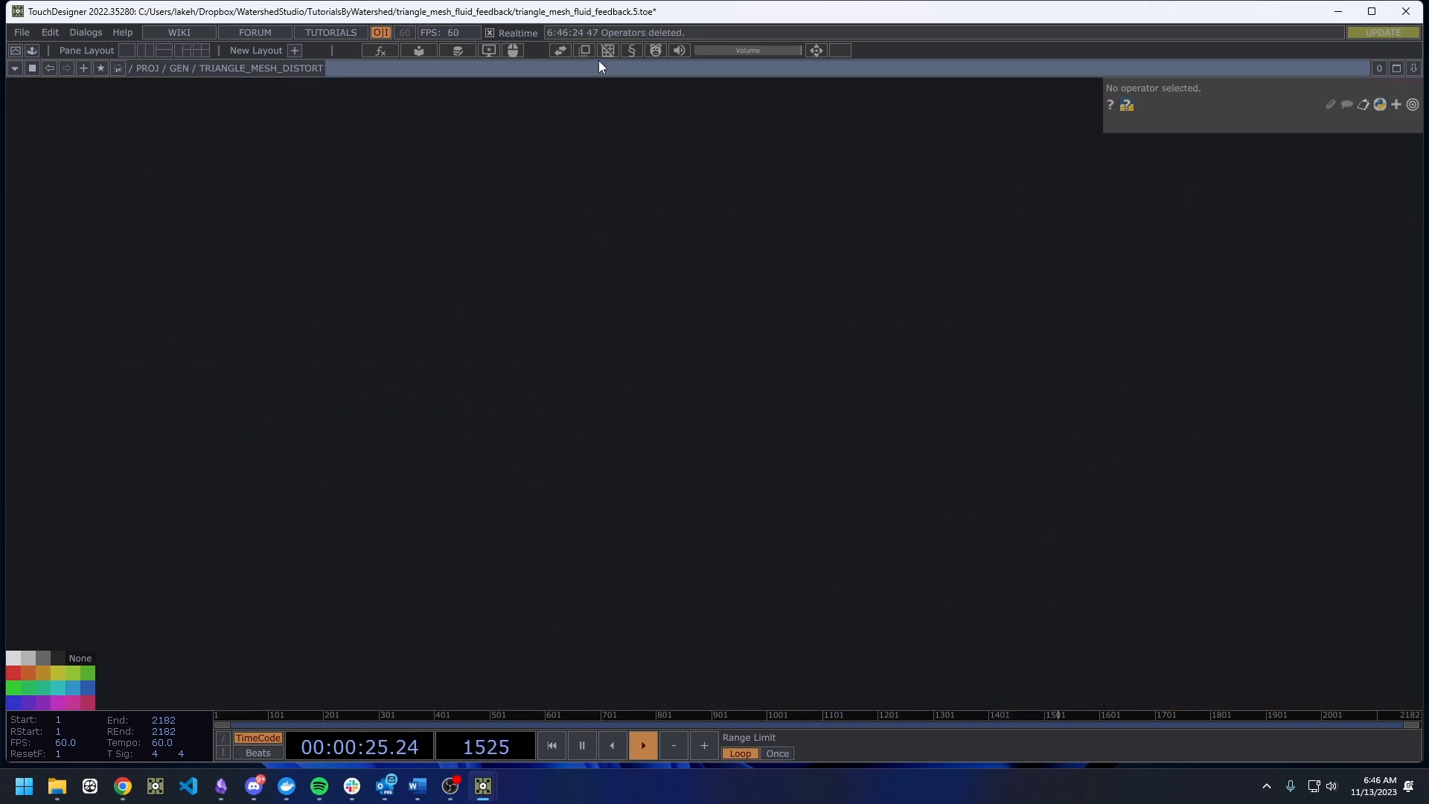
key("Tab")
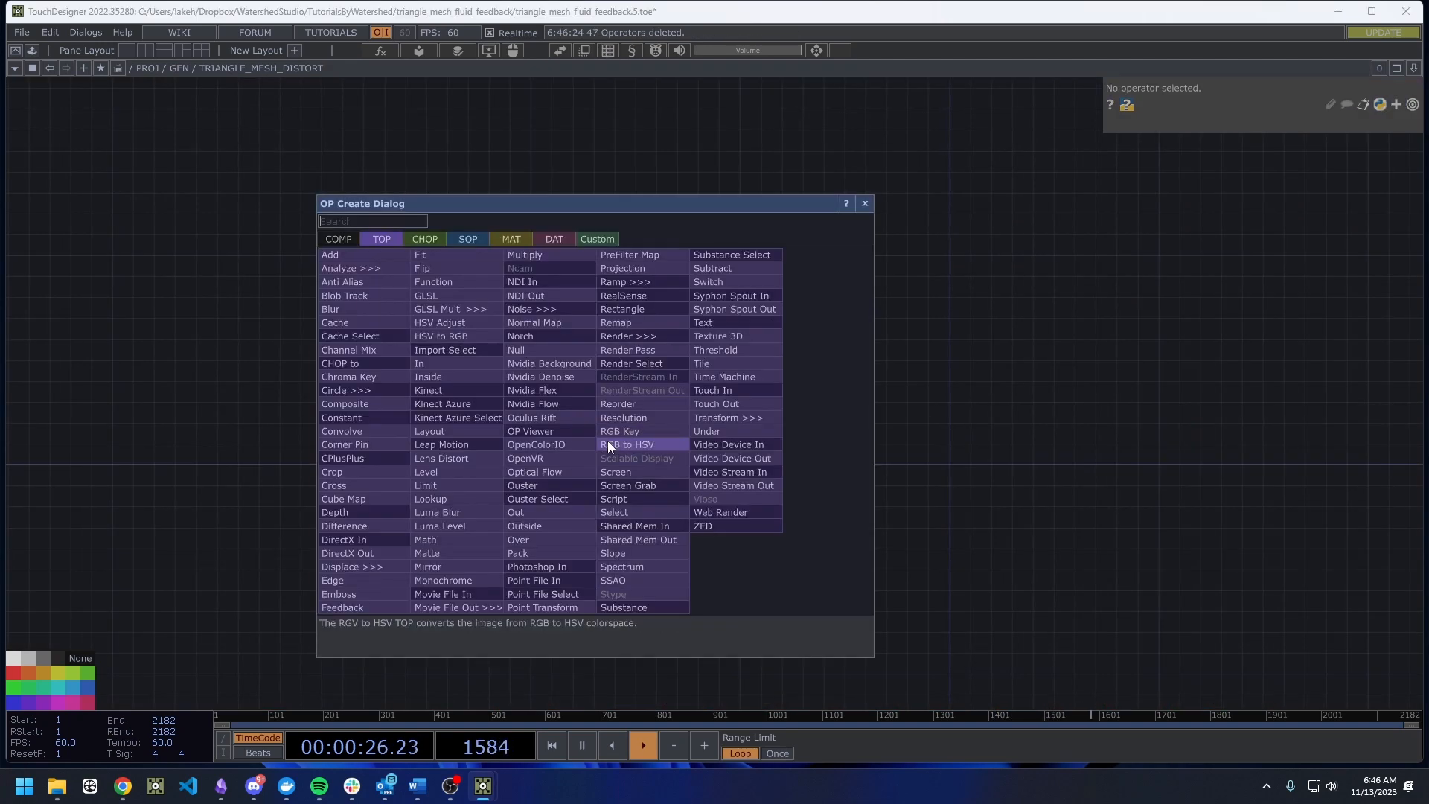
left_click(513, 337)
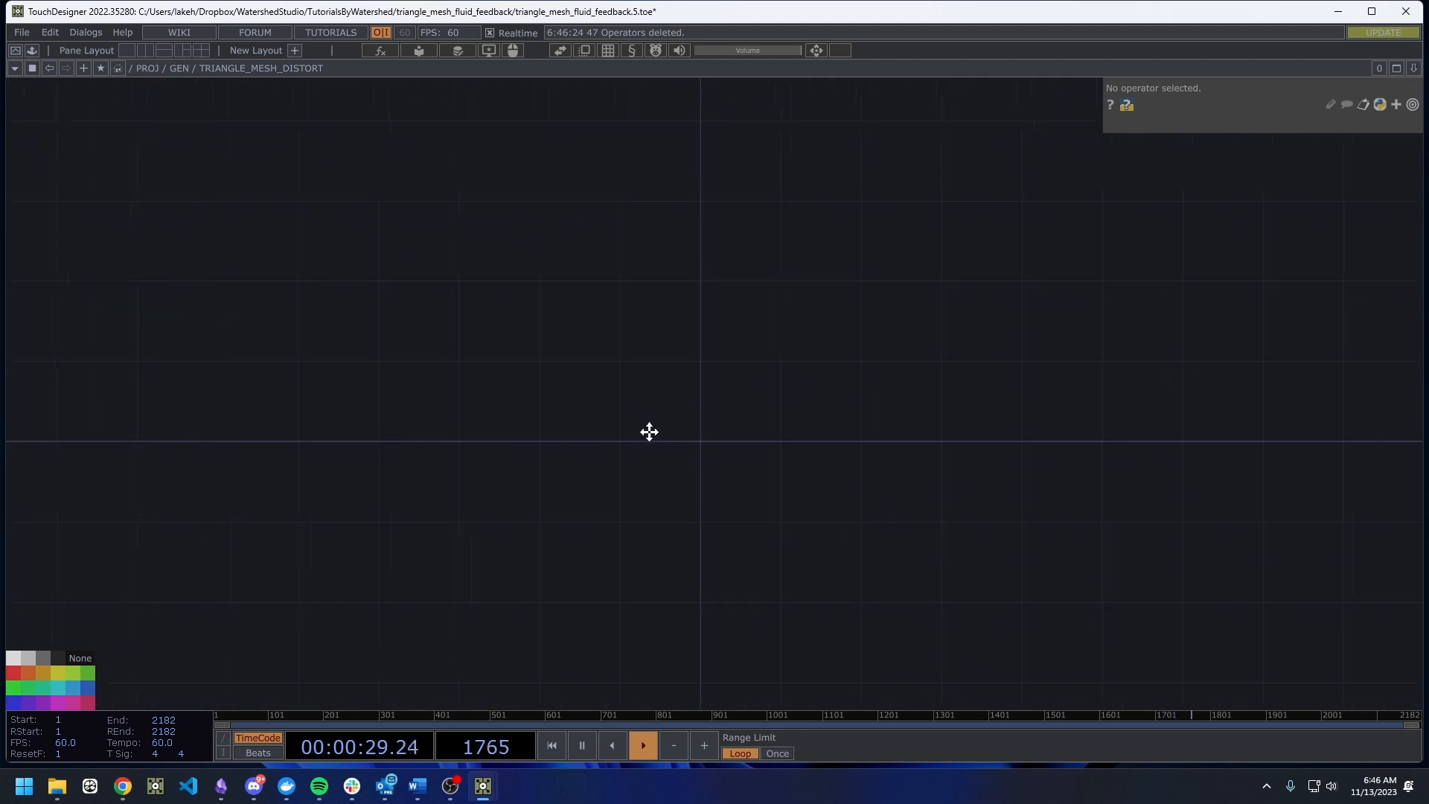
key("Escape")
Place an In TOP in the empty TRIANGLE_MESH_DISTORT network.
key("Tab")
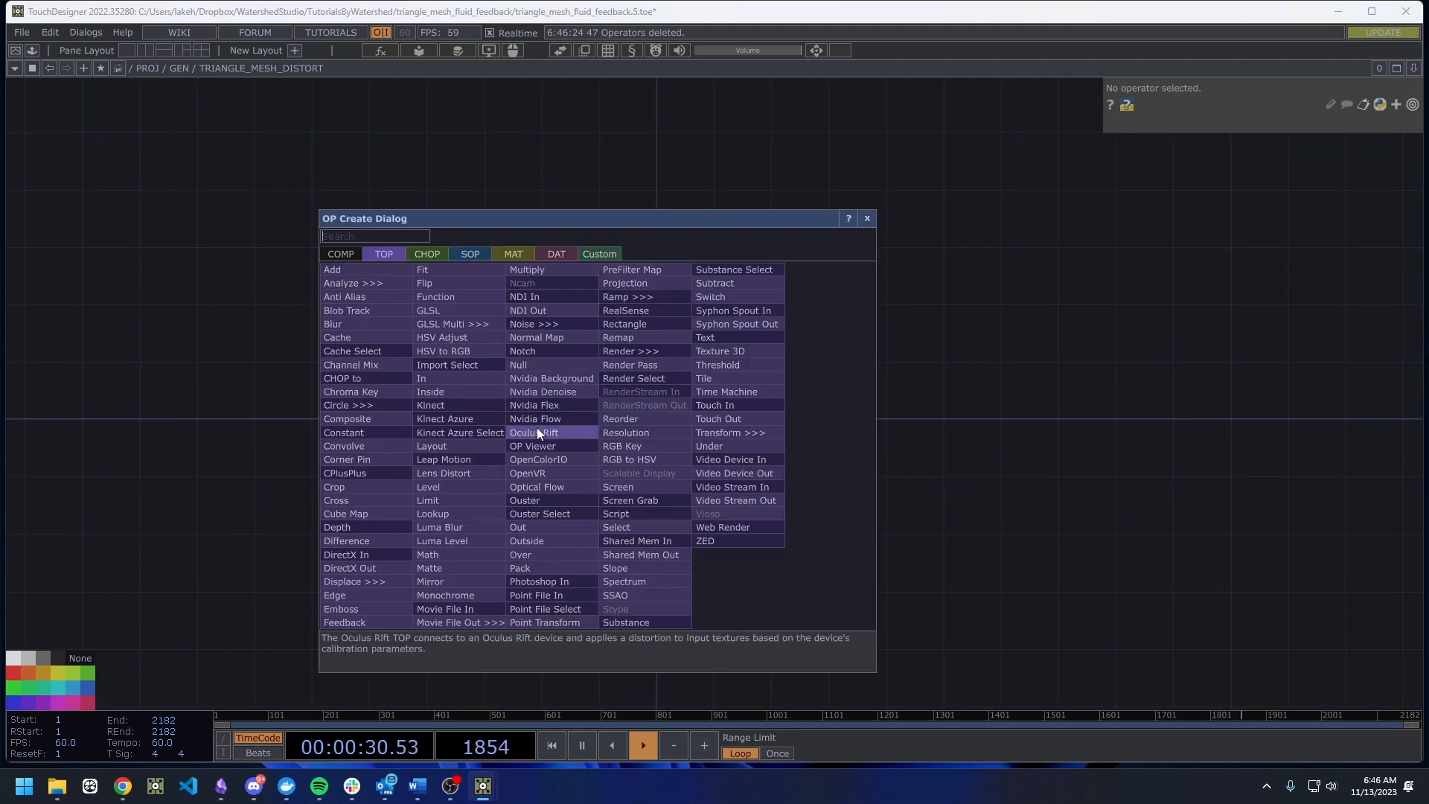
left_click(444, 377)
left_click(512, 501)
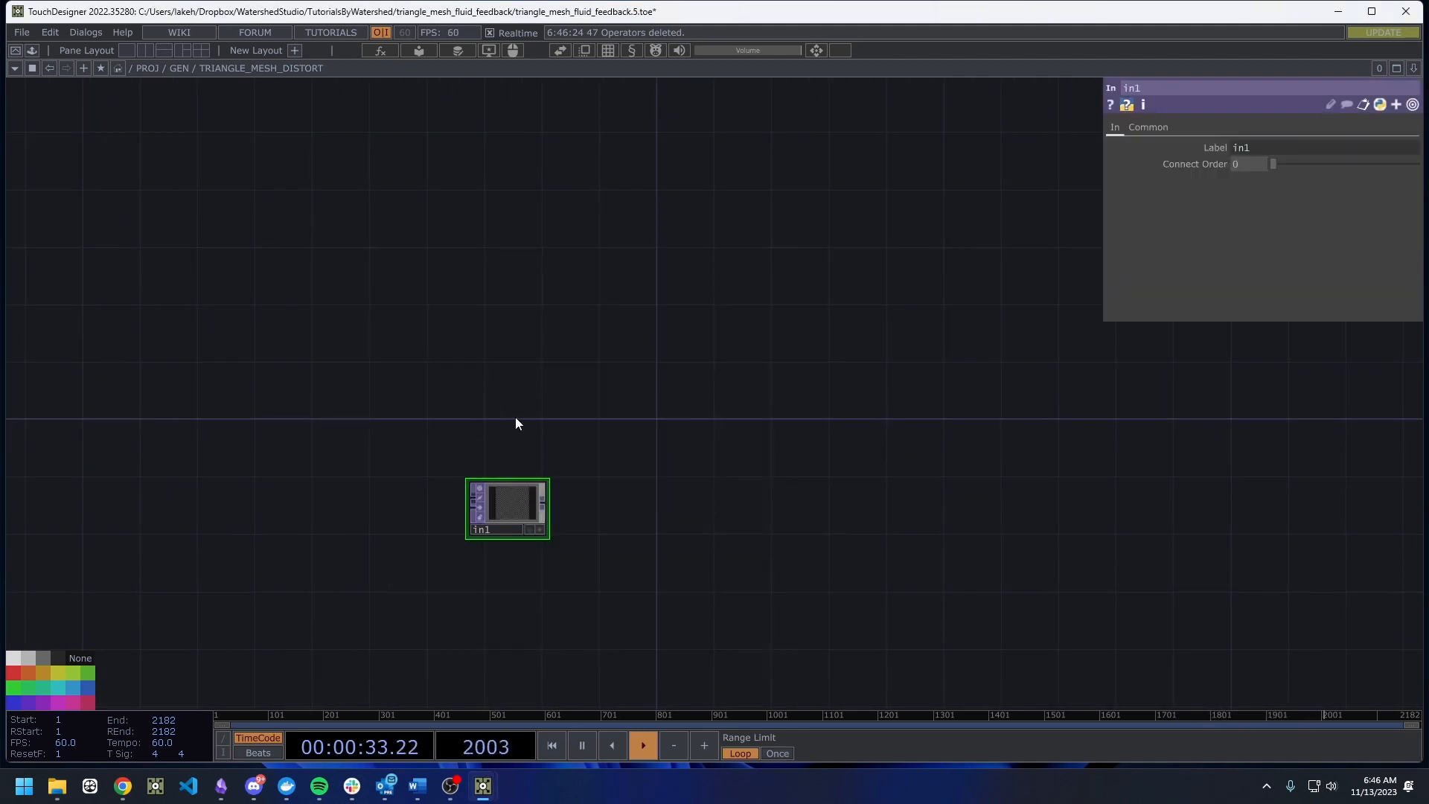
Wire feedback1 into the TRIANGLE_MESH_DISTORT container's input in the parent network and go back inside to in1.
key("u")
left_click(454, 527)
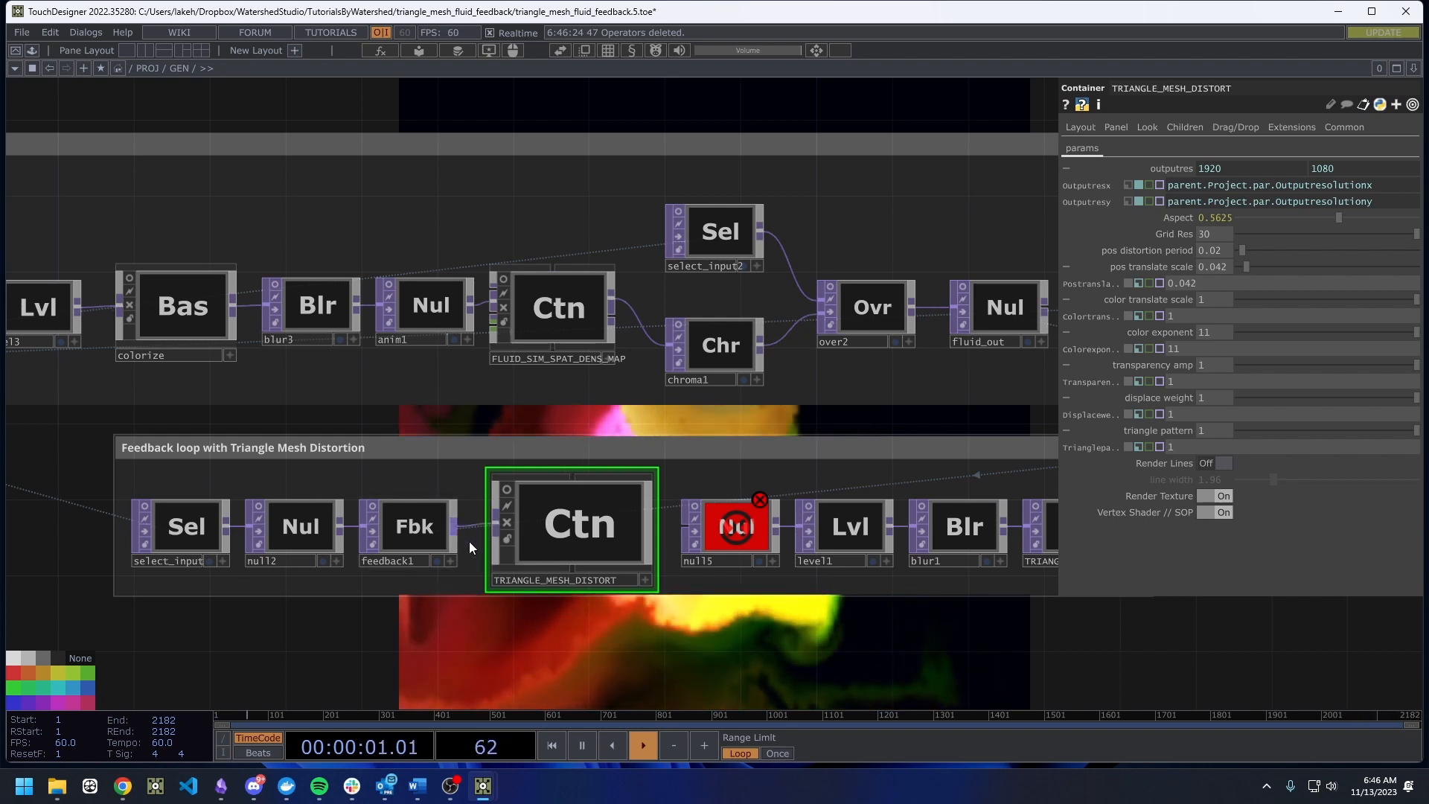
left_click(564, 535)
key("i")
scroll(503, 503, "up", 11)
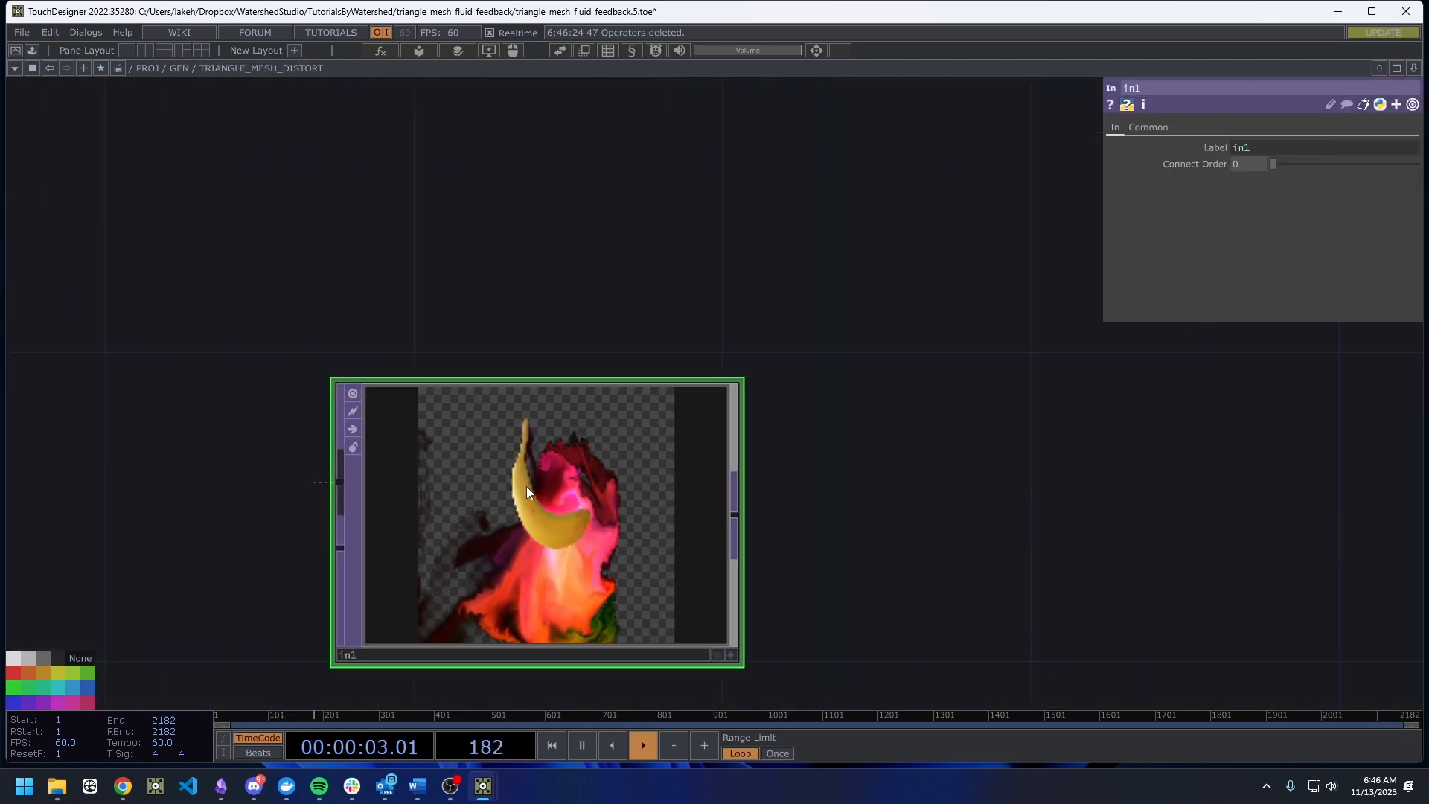
scroll(508, 497, "down", 1)
scroll(508, 496, "down", 4)
scroll(521, 494, "up", 3)
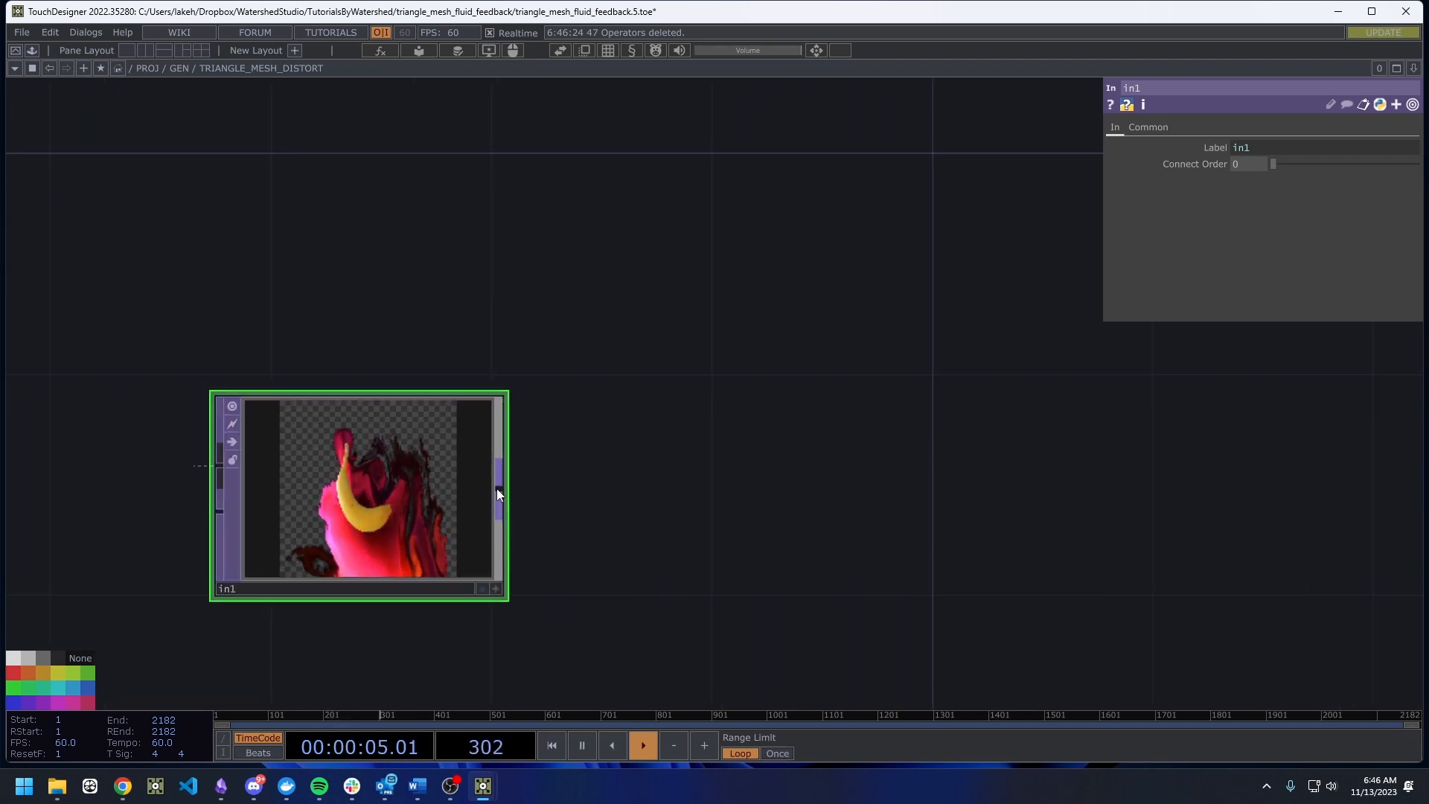
scroll(498, 488, "down", 2)
scroll(520, 494, "up", 3)
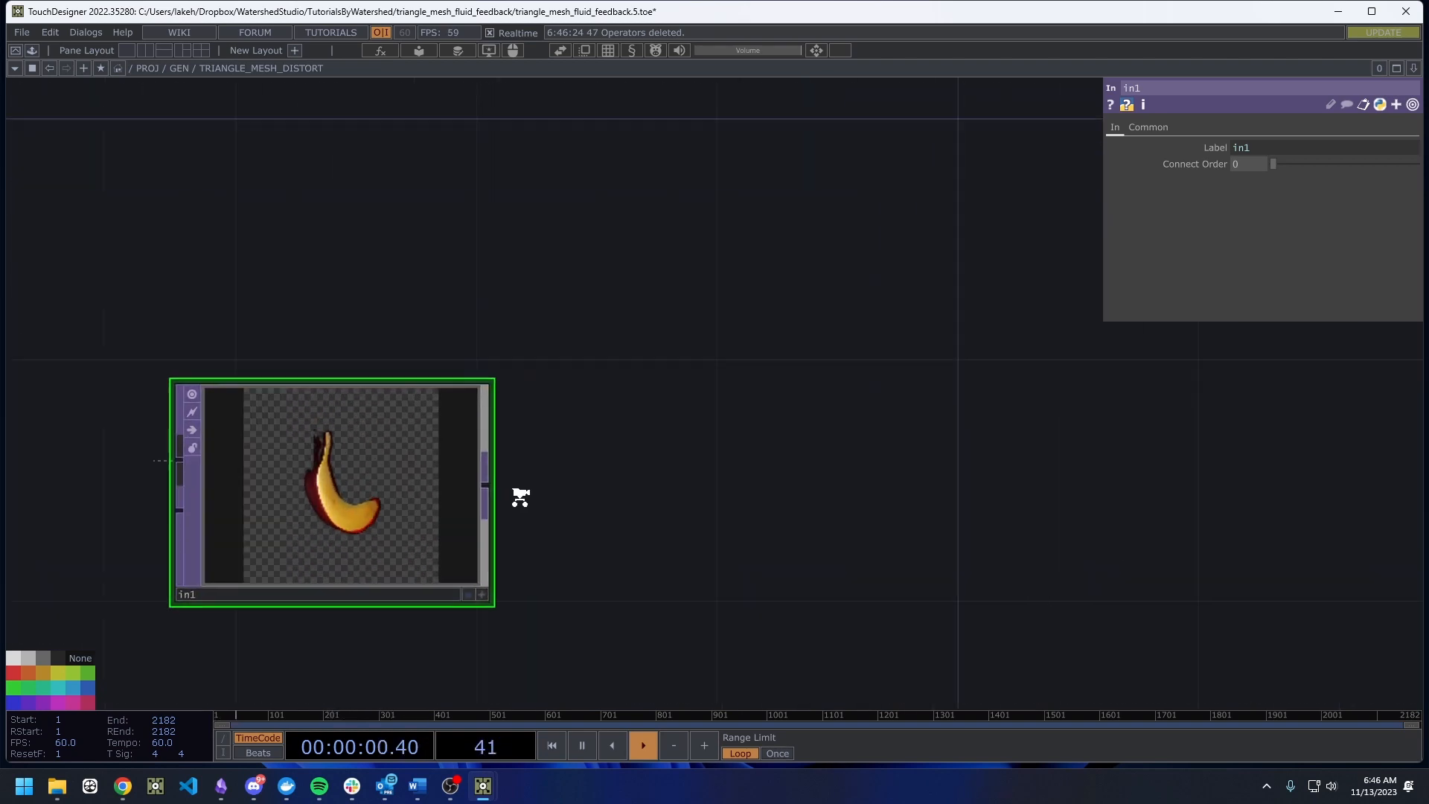
scroll(485, 494, "down", 3)
Add an Out TOP some distance after in1, wired to its output.
key("Tab")
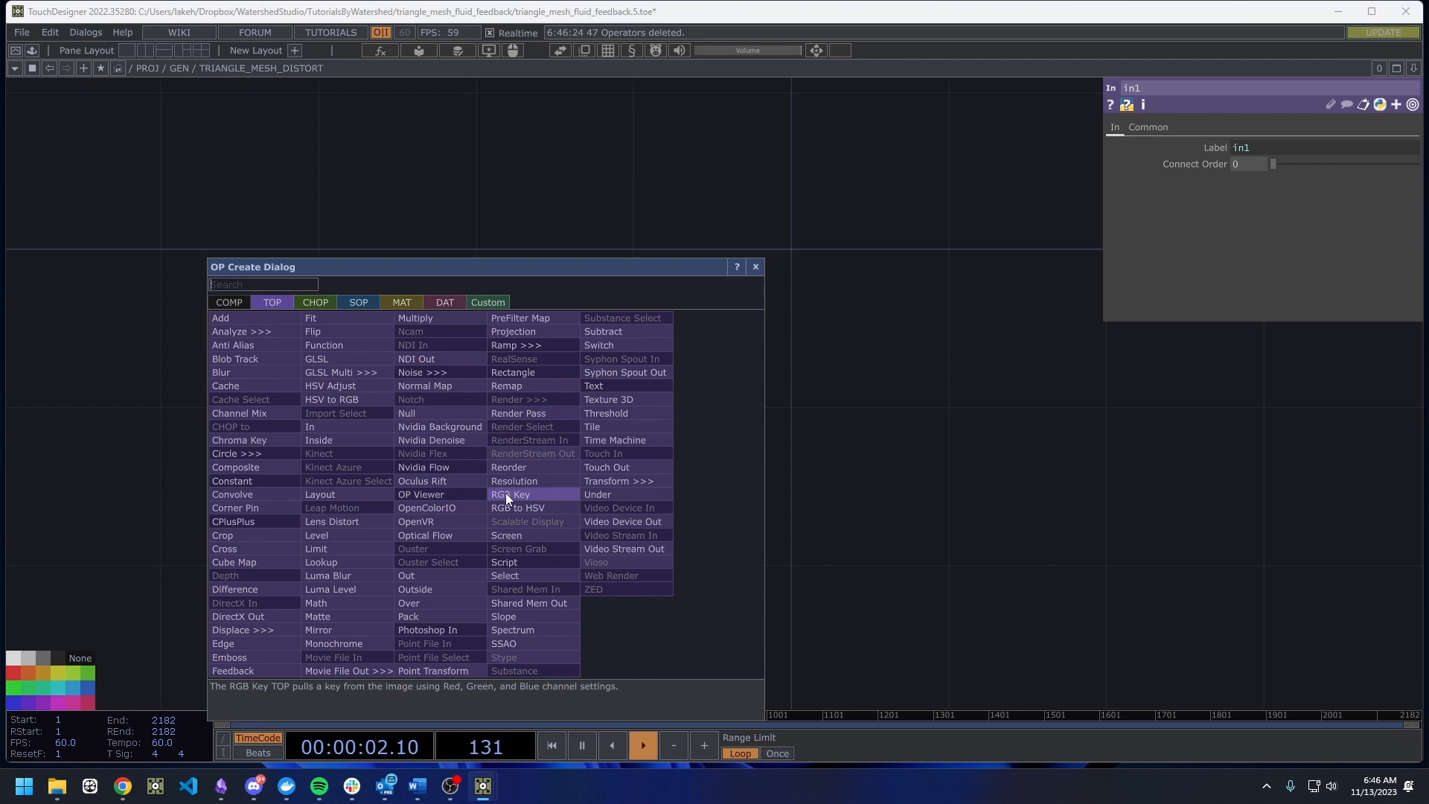
left_click(460, 587)
scroll(798, 412, "down", 5)
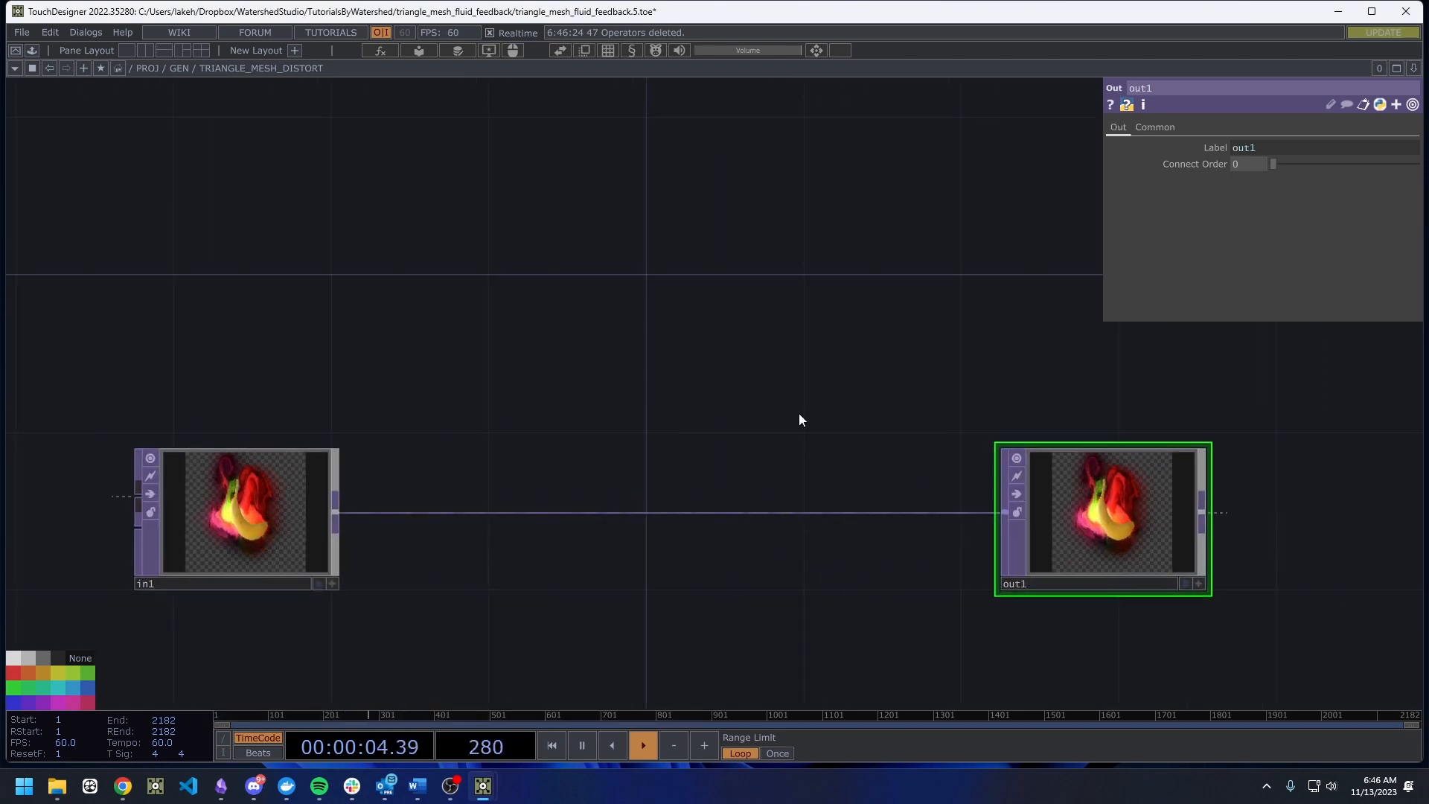
scroll(598, 538, "up", 5)
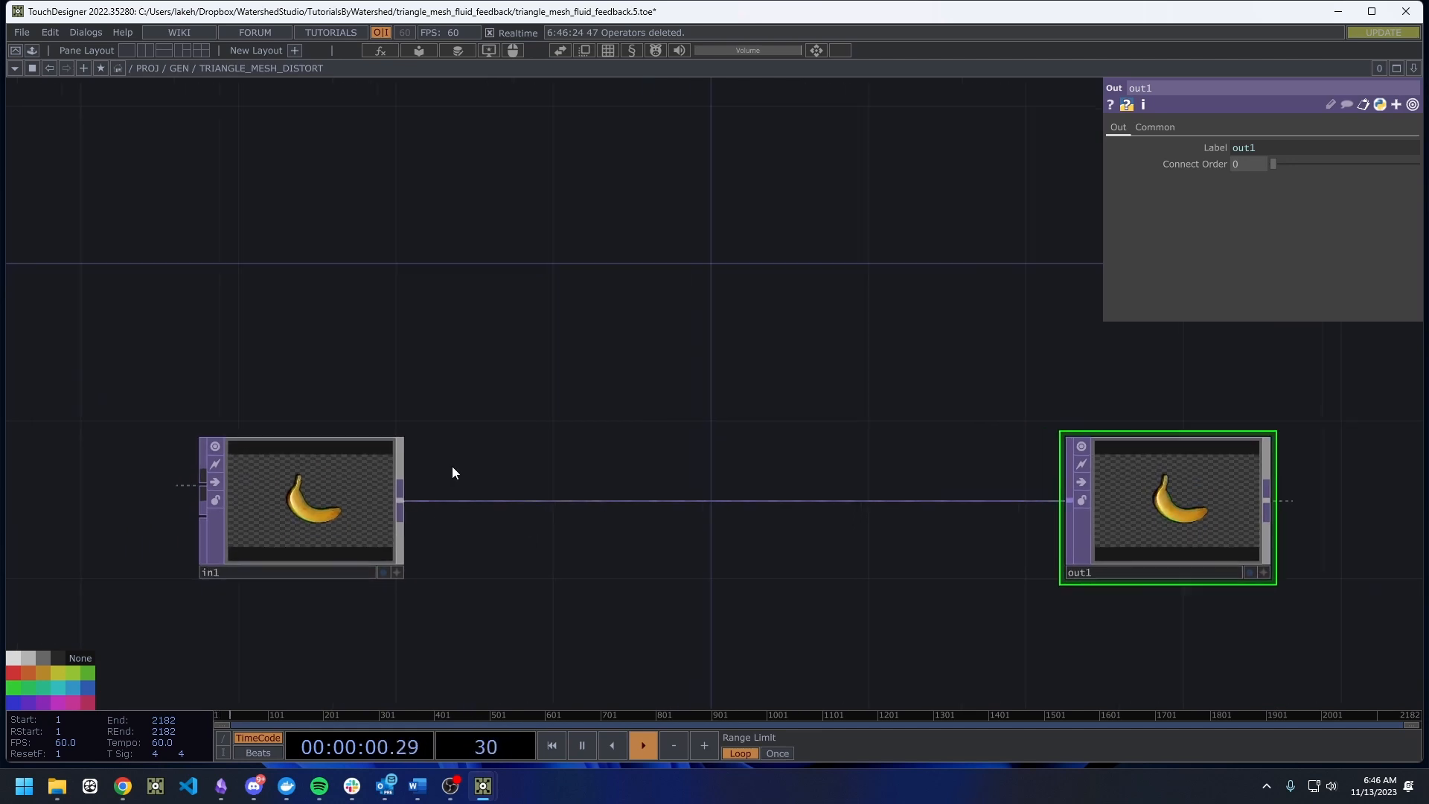
scroll(321, 502, "up", 5)
scroll(316, 504, "down", 3)
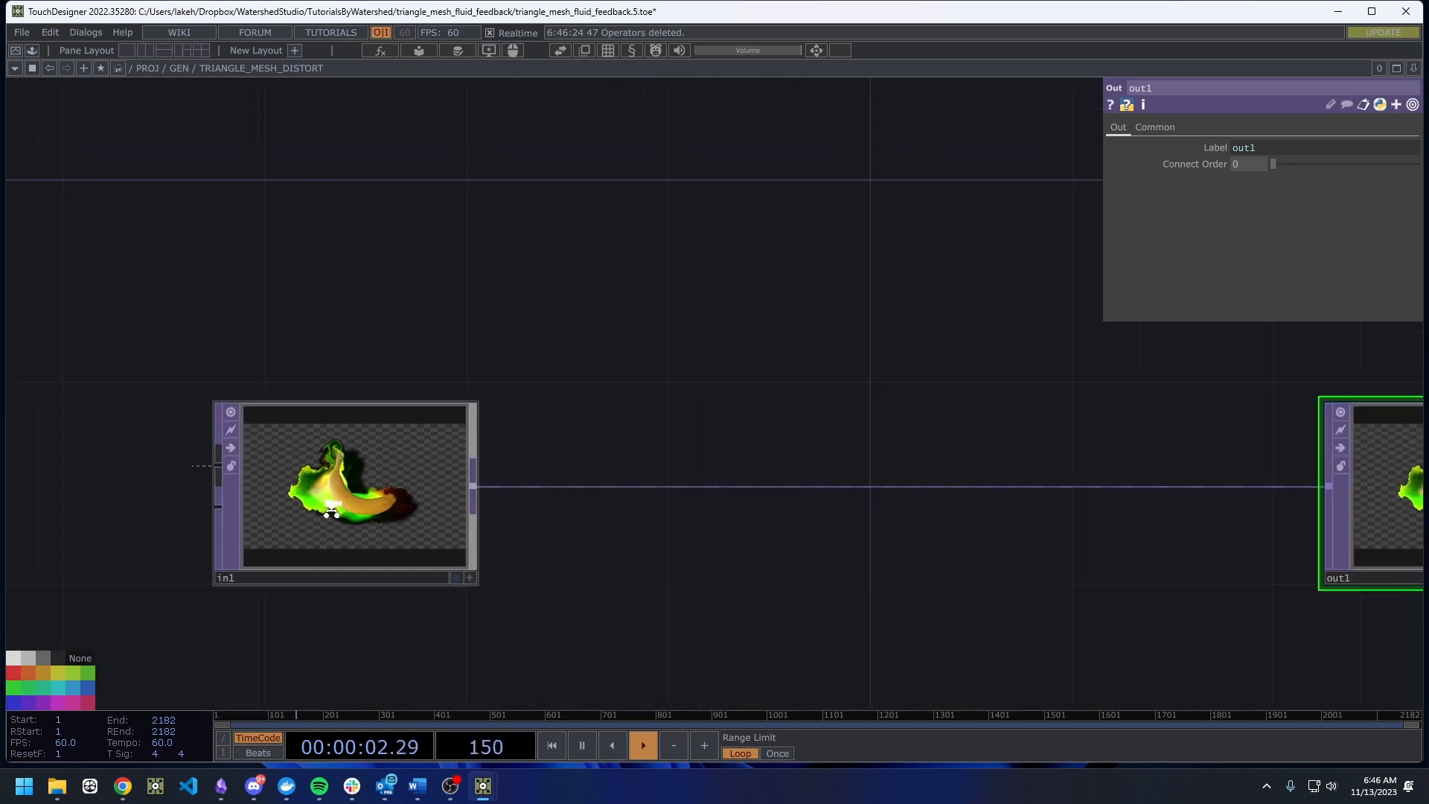
scroll(331, 512, "down", 3)
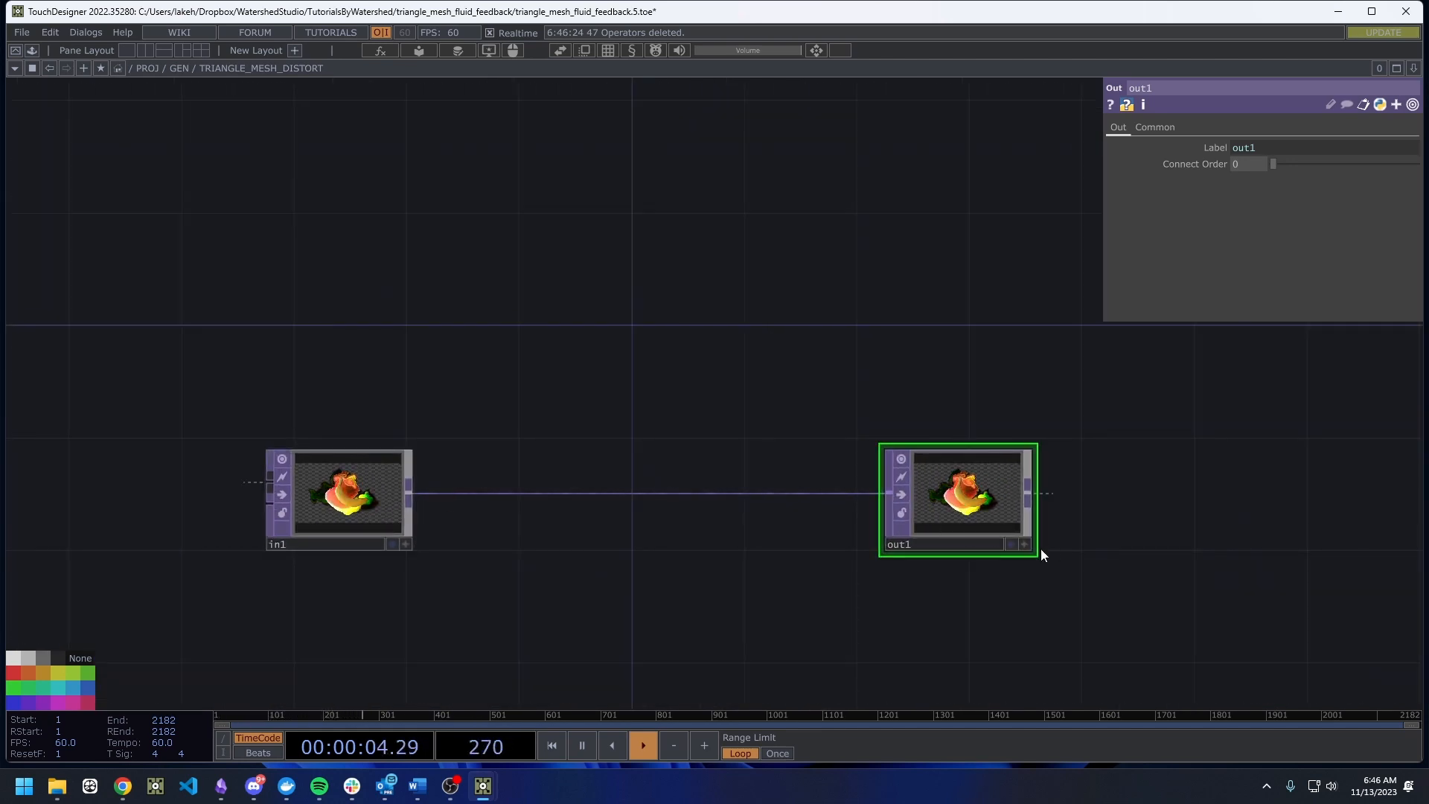
Display out1 in the network background and spread in1 and out1 further apart.
left_click(1010, 544)
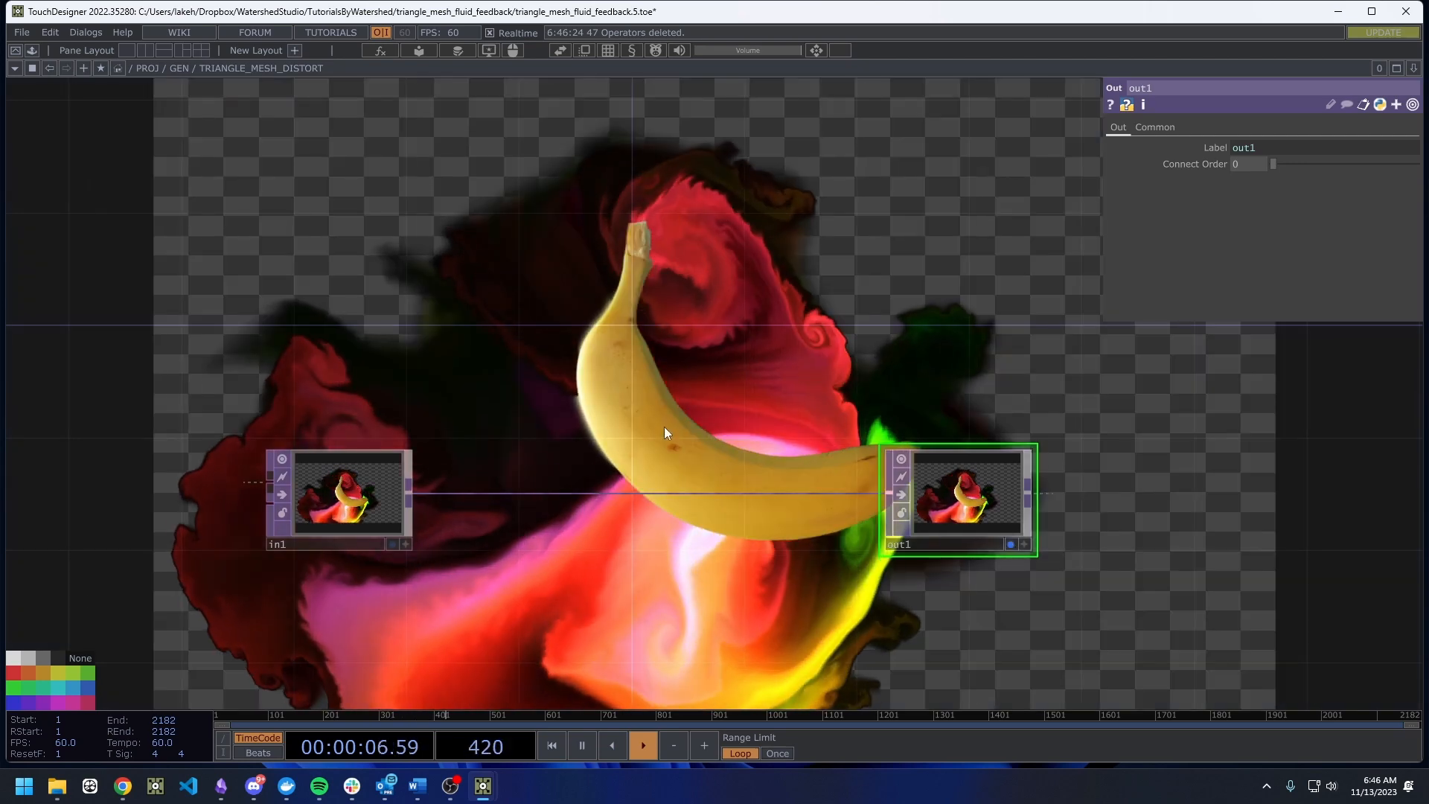
left_click_drag(664, 427, 762, 472)
scroll(744, 431, "down", 3)
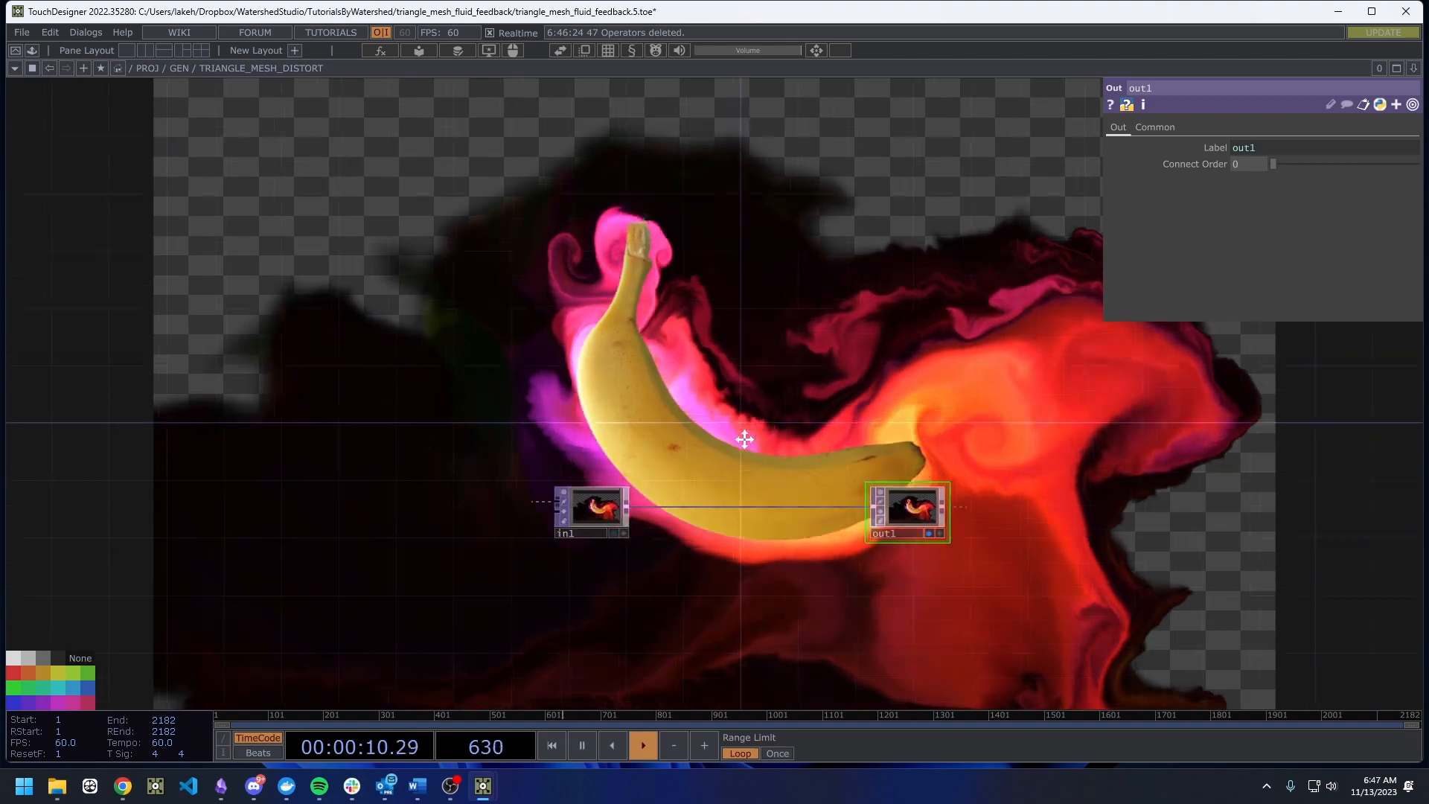
left_click_drag(589, 563, 518, 562)
left_click_drag(841, 520, 833, 571)
left_click_drag(639, 451, 999, 406)
left_click_drag(651, 548, 593, 548)
left_click_drag(773, 445, 494, 461)
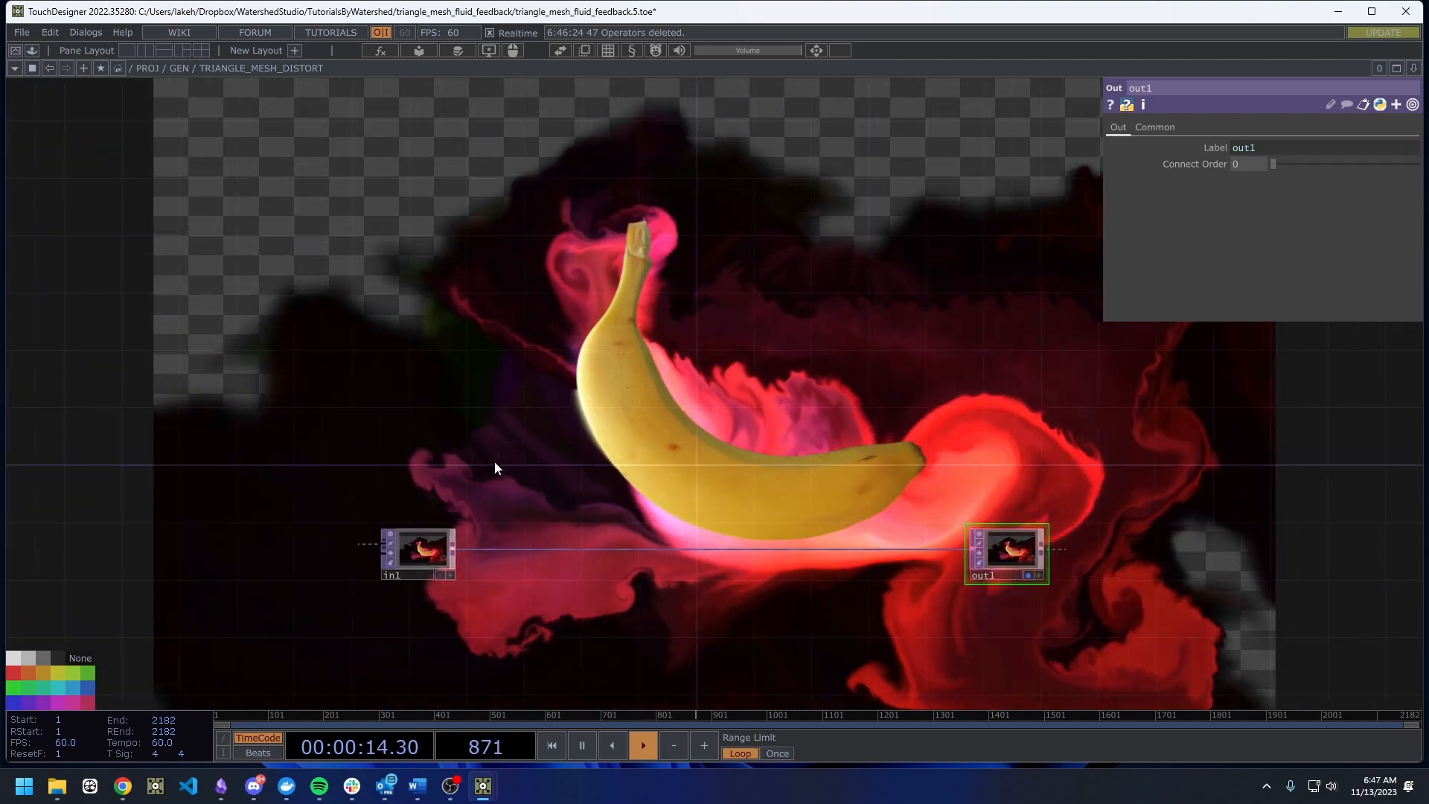
Add a Grid SOP above in1 in the TRIANGLE_MESH_DISTORT network.
key("Tab")
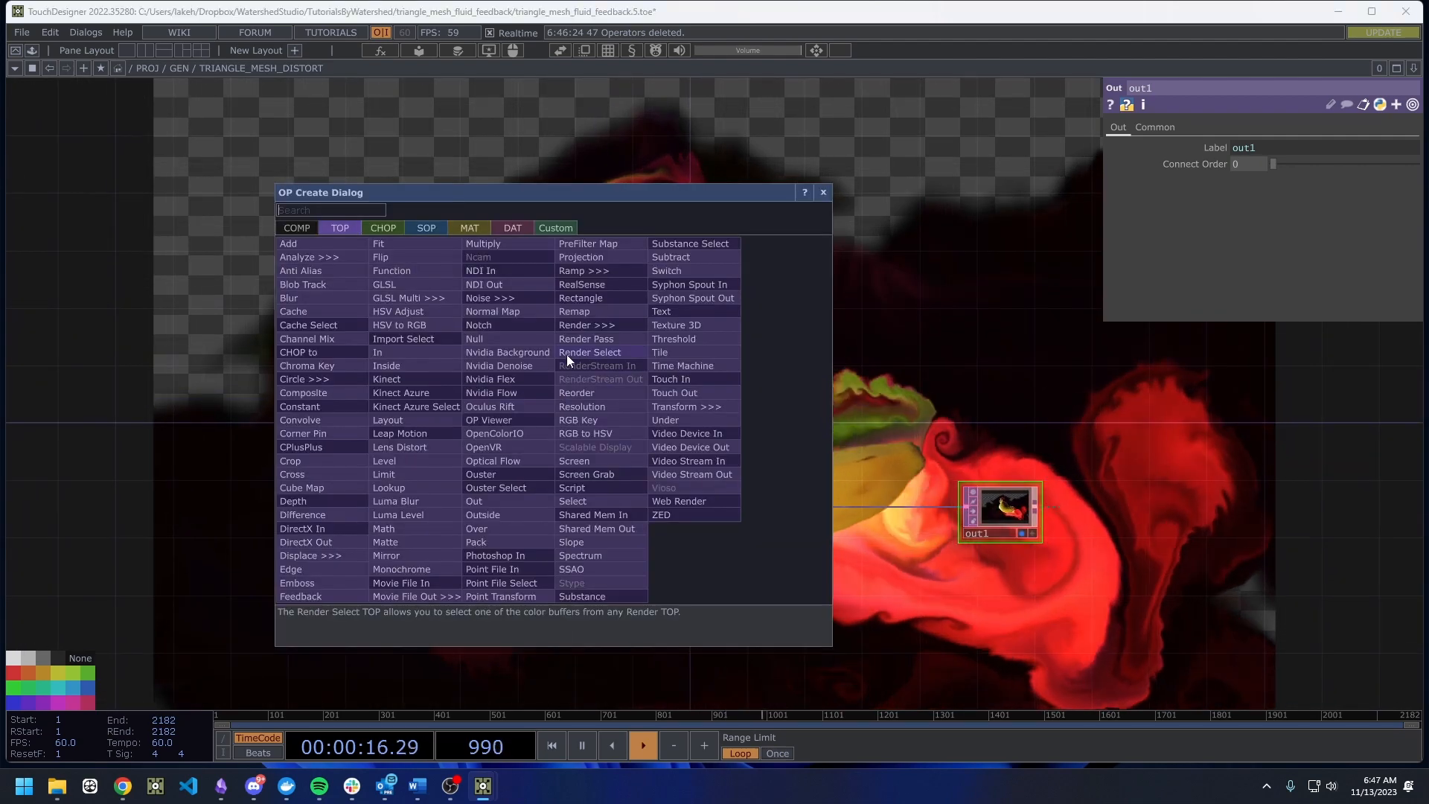
left_click(440, 228)
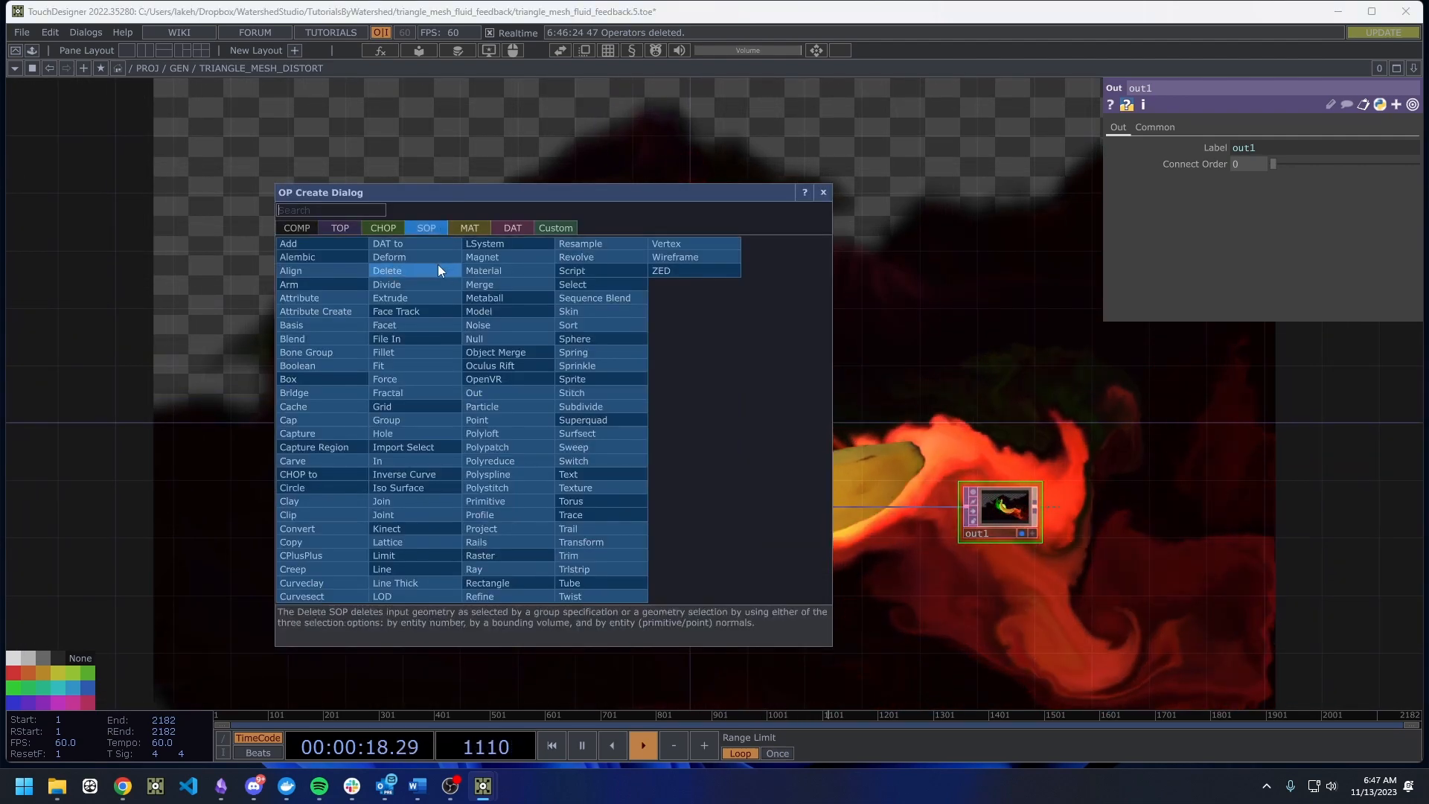
type("gr")
left_click(412, 406)
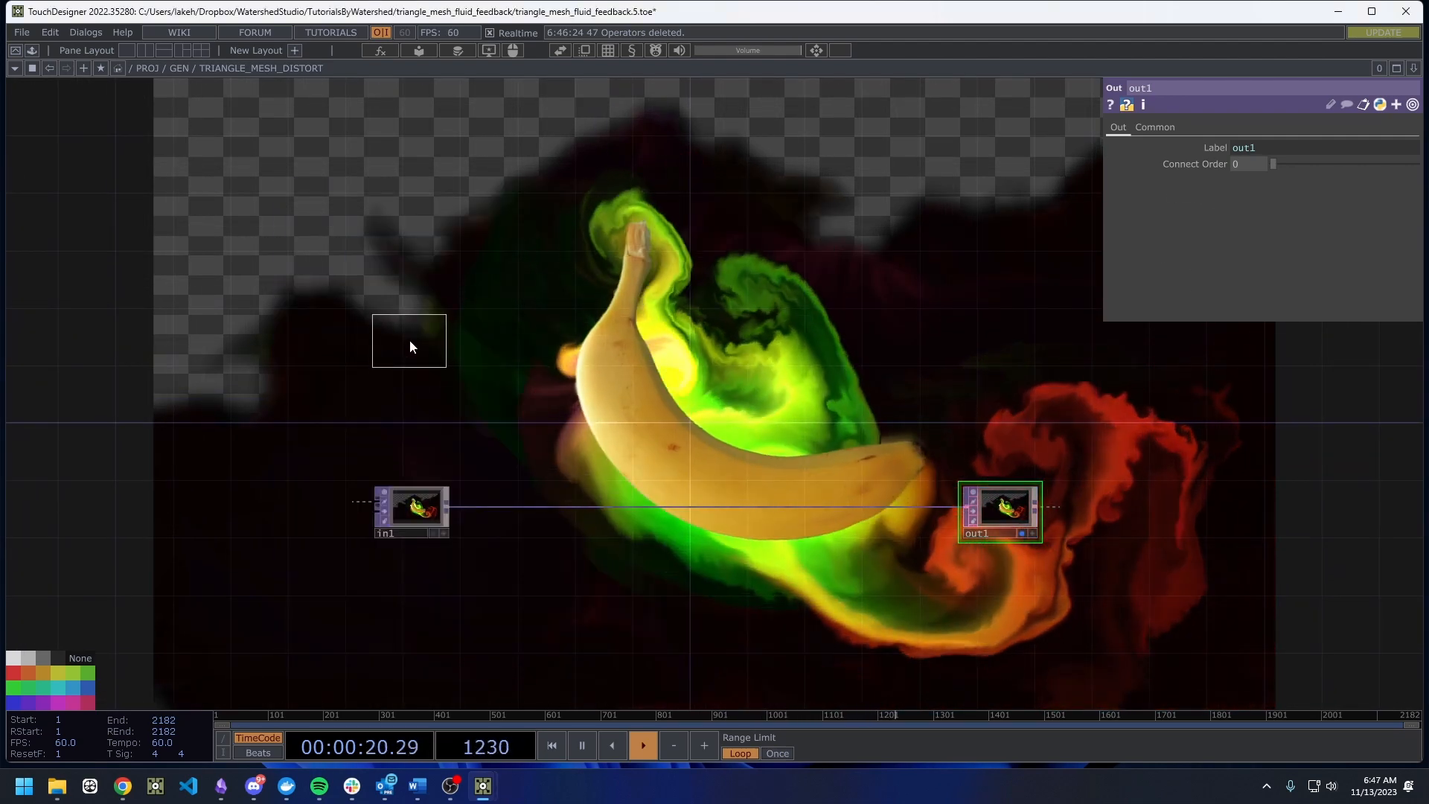
left_click(410, 339)
left_click_drag(532, 347, 512, 383)
middle_click_drag(425, 276, 358, 458)
scroll(358, 458, "up", 5)
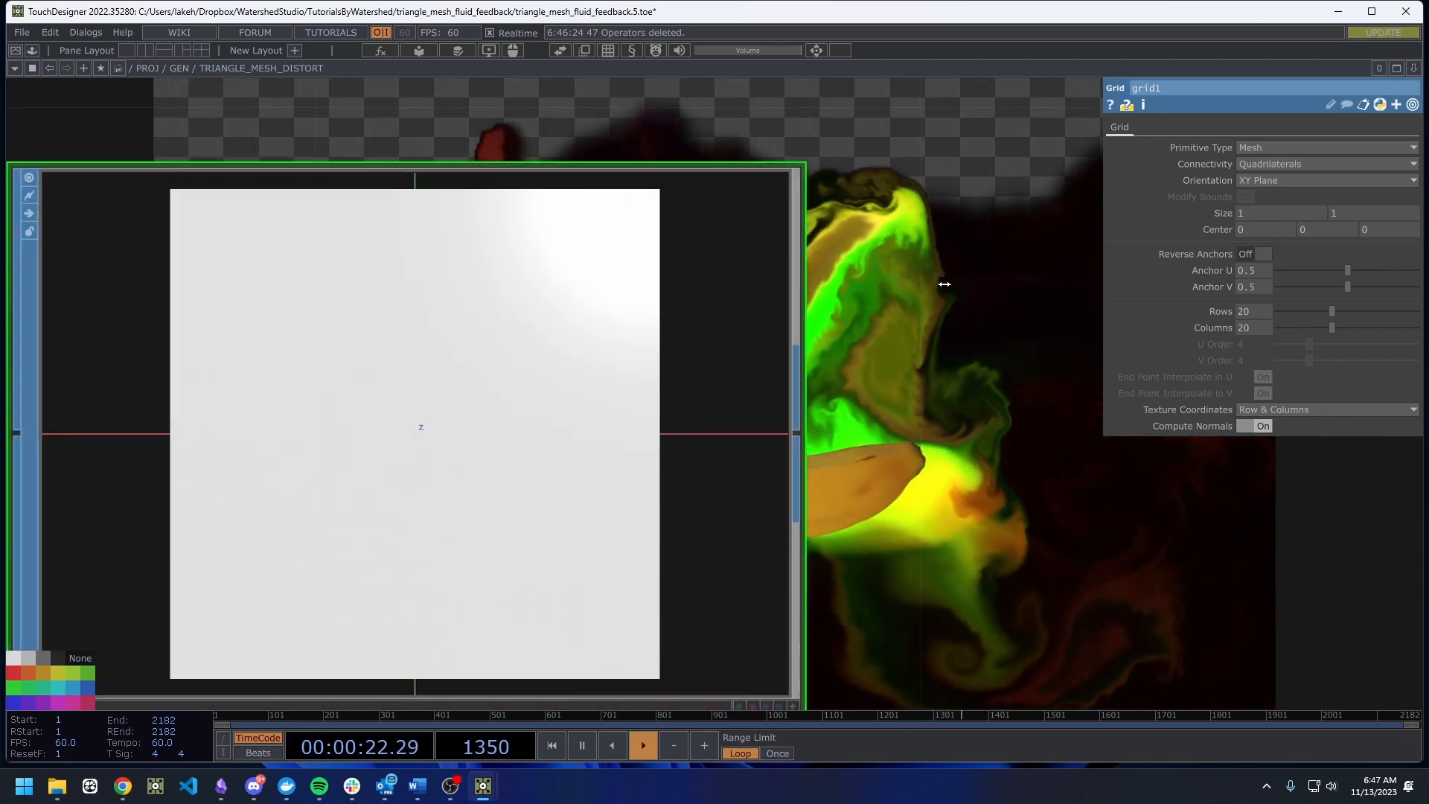
scroll(945, 302, "down", 3)
left_click_drag(944, 296, 823, 314)
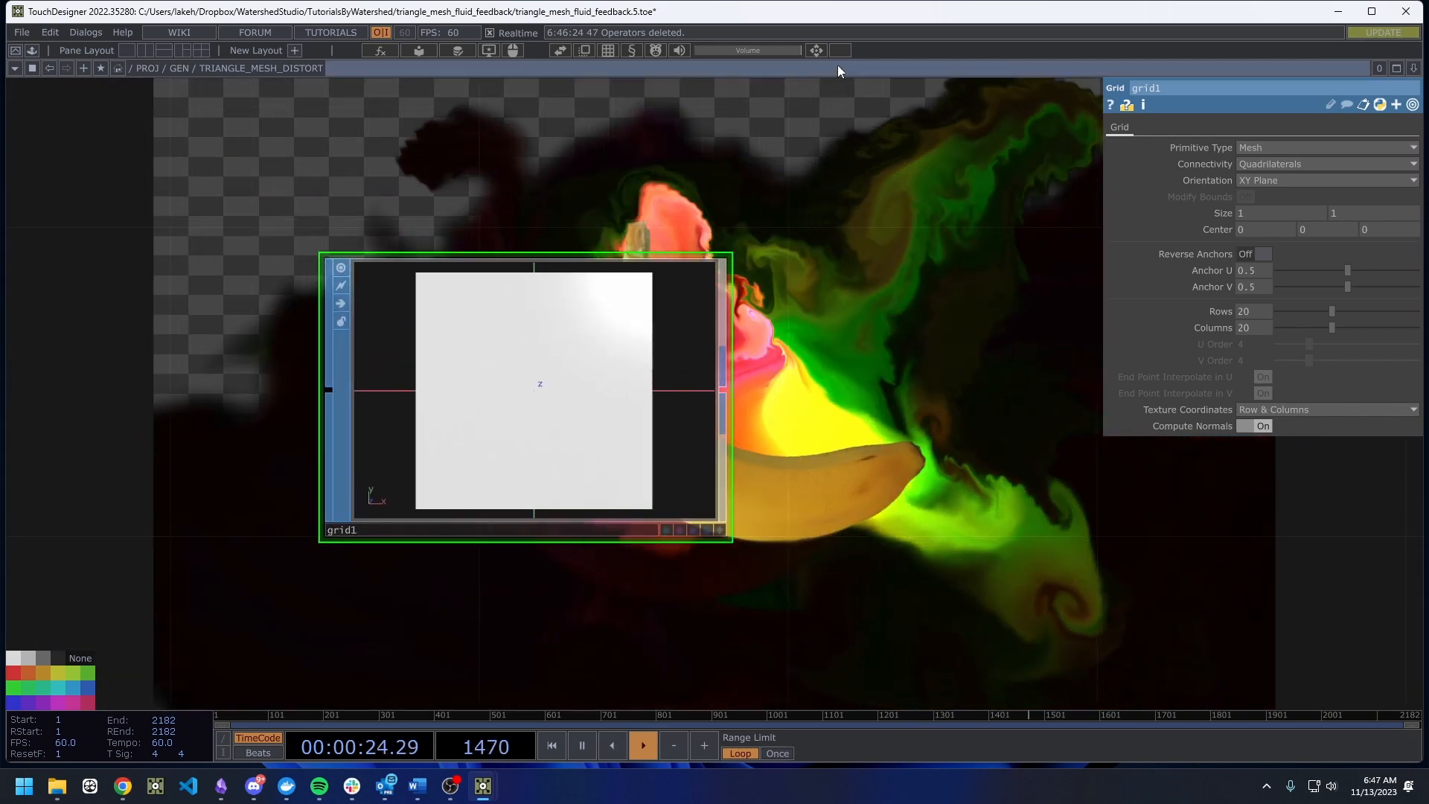
Open the container's parameters in a floating window and collapse the expanded entries from pos translate scale through triangle pattern.
left_click(815, 50)
left_click_drag(816, 12, 214, 78)
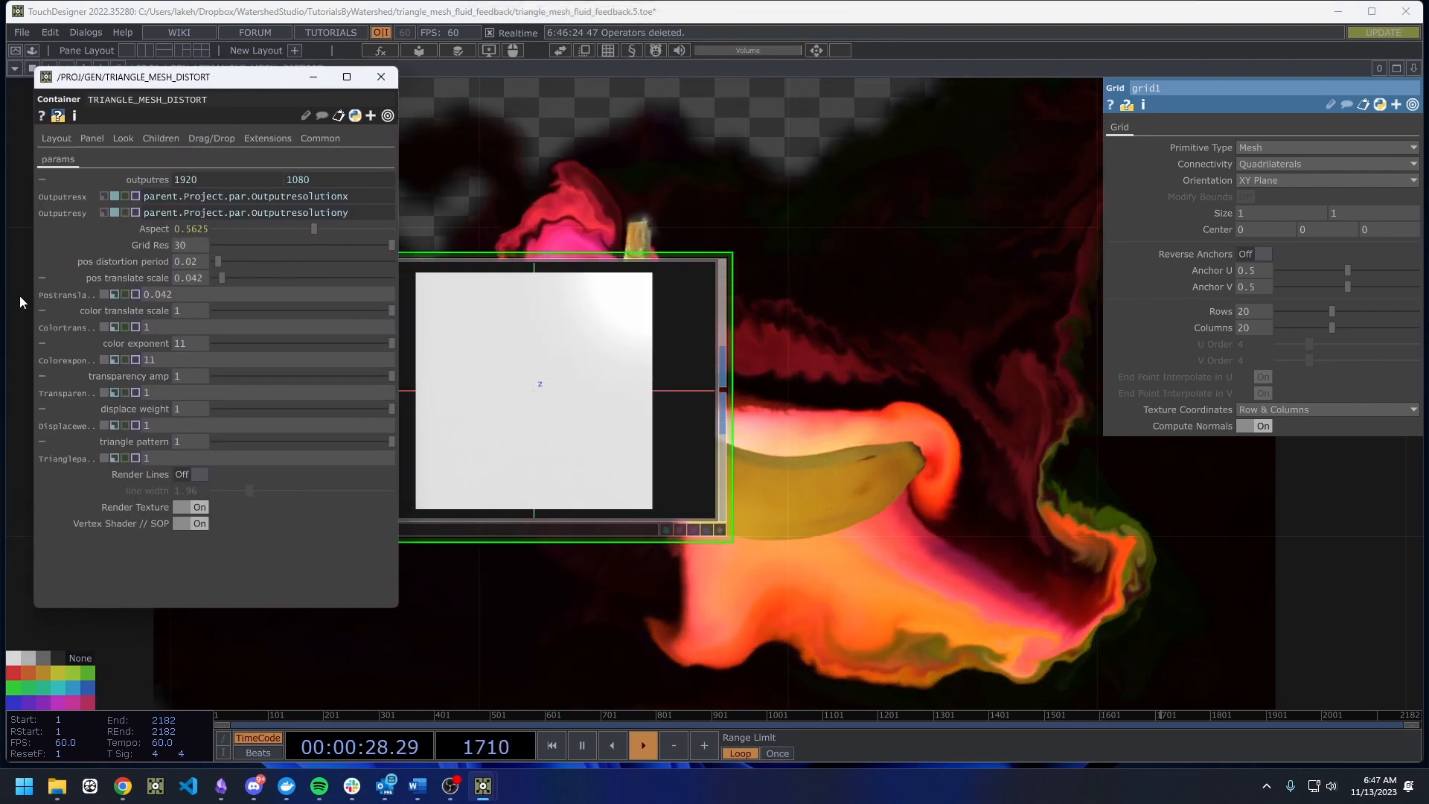
left_click(42, 278)
left_click(42, 303)
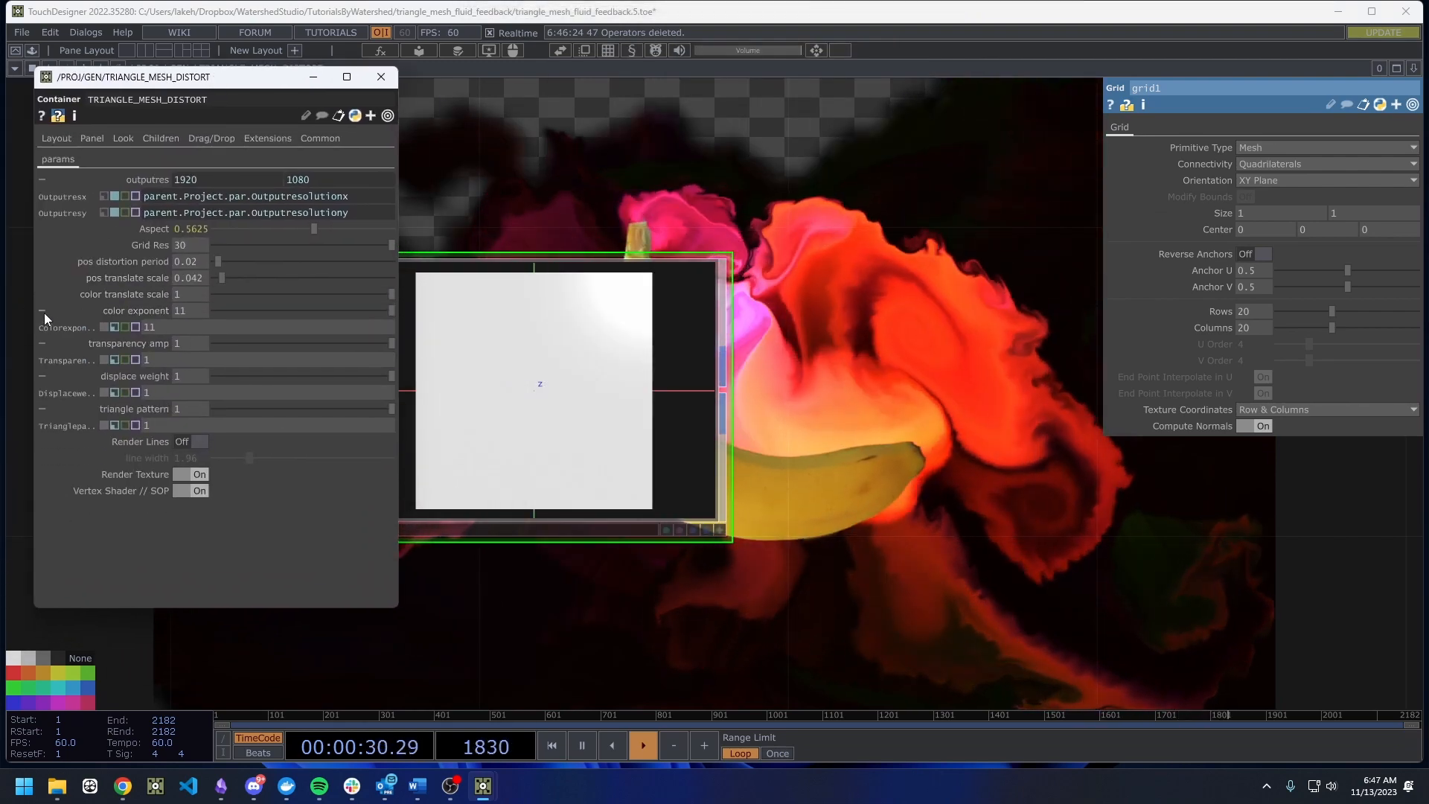
left_click(43, 312)
left_click(43, 337)
left_click(41, 347)
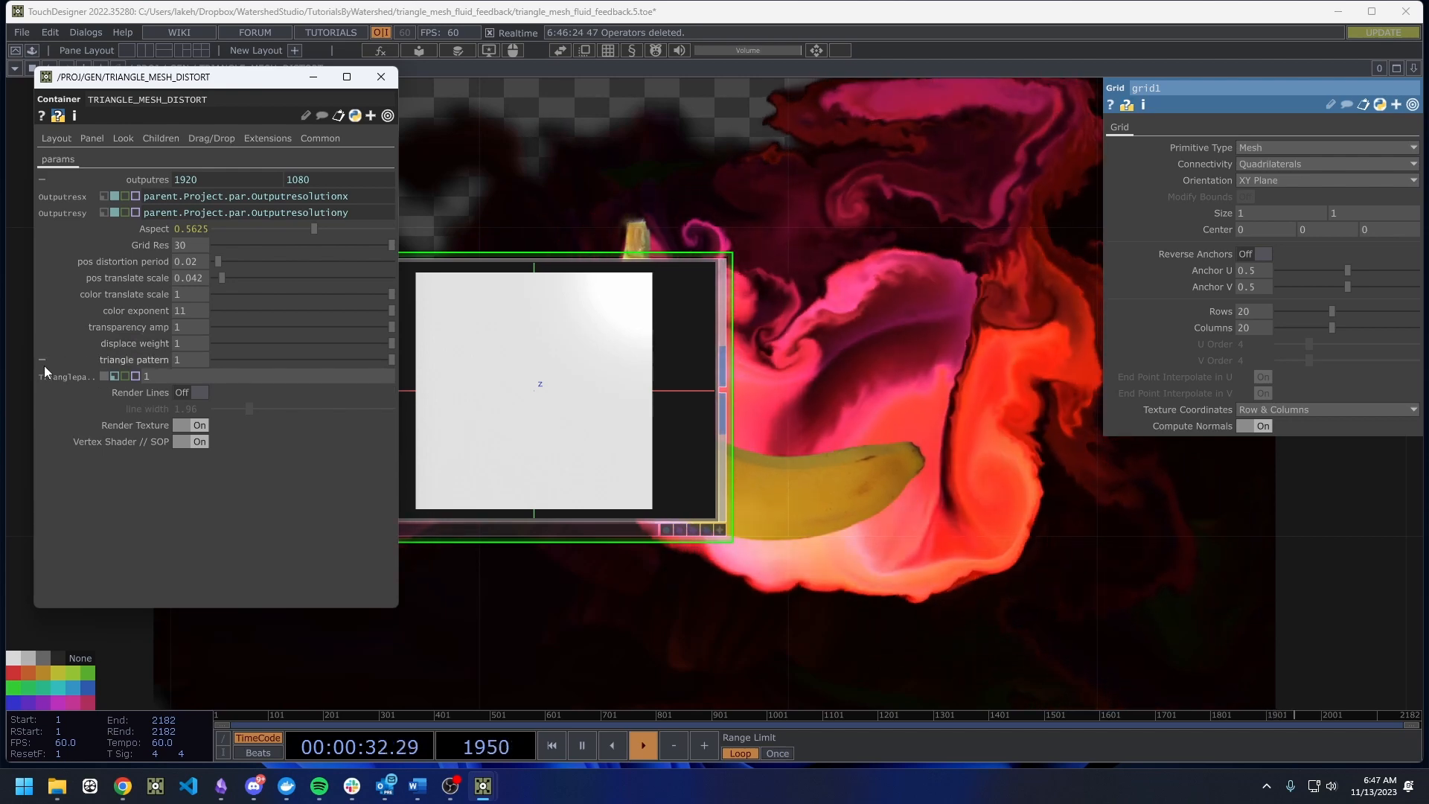
left_click(43, 364)
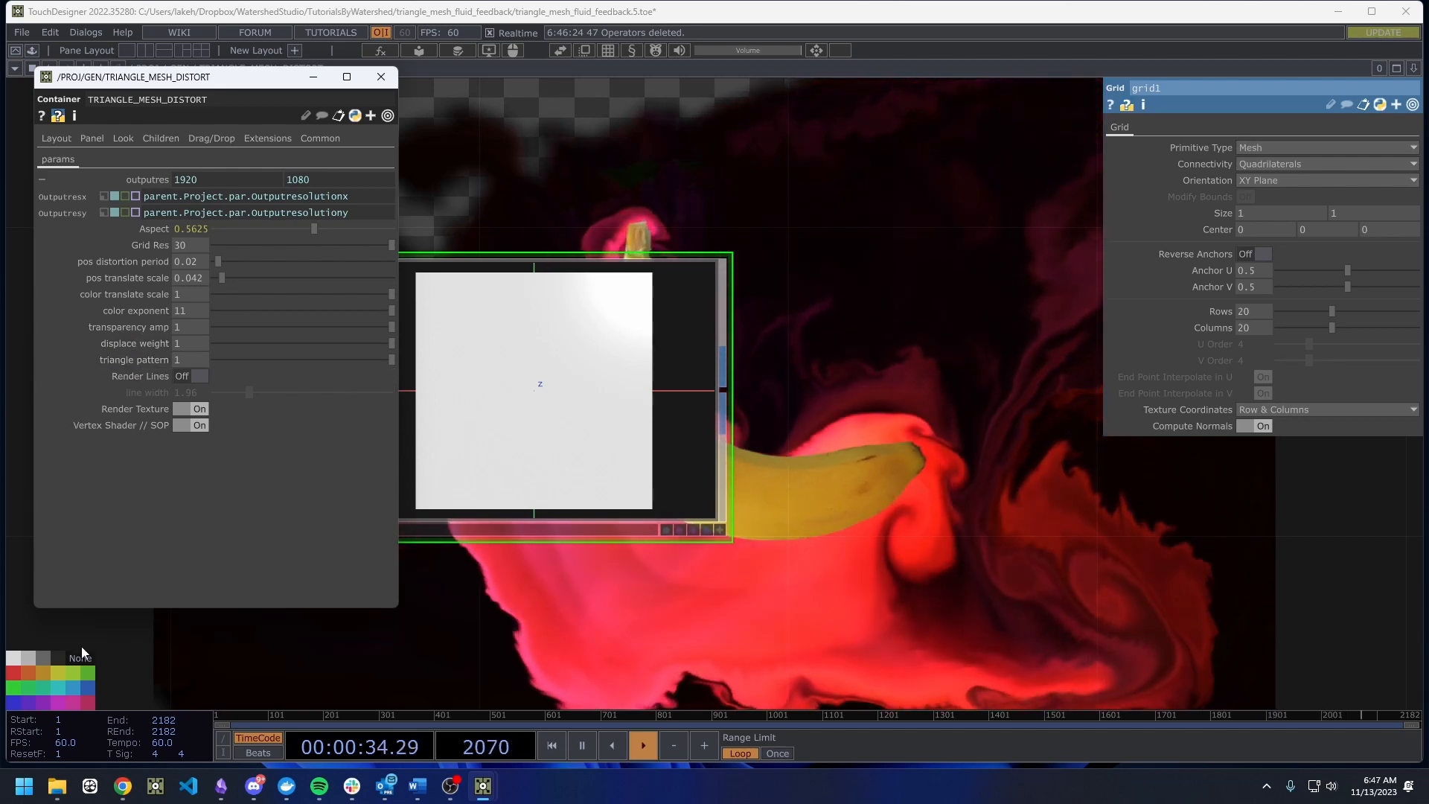
Reference the container's Grid Res parameter in both Rows and Columns of grid1.
left_click_drag(564, 574, 609, 564)
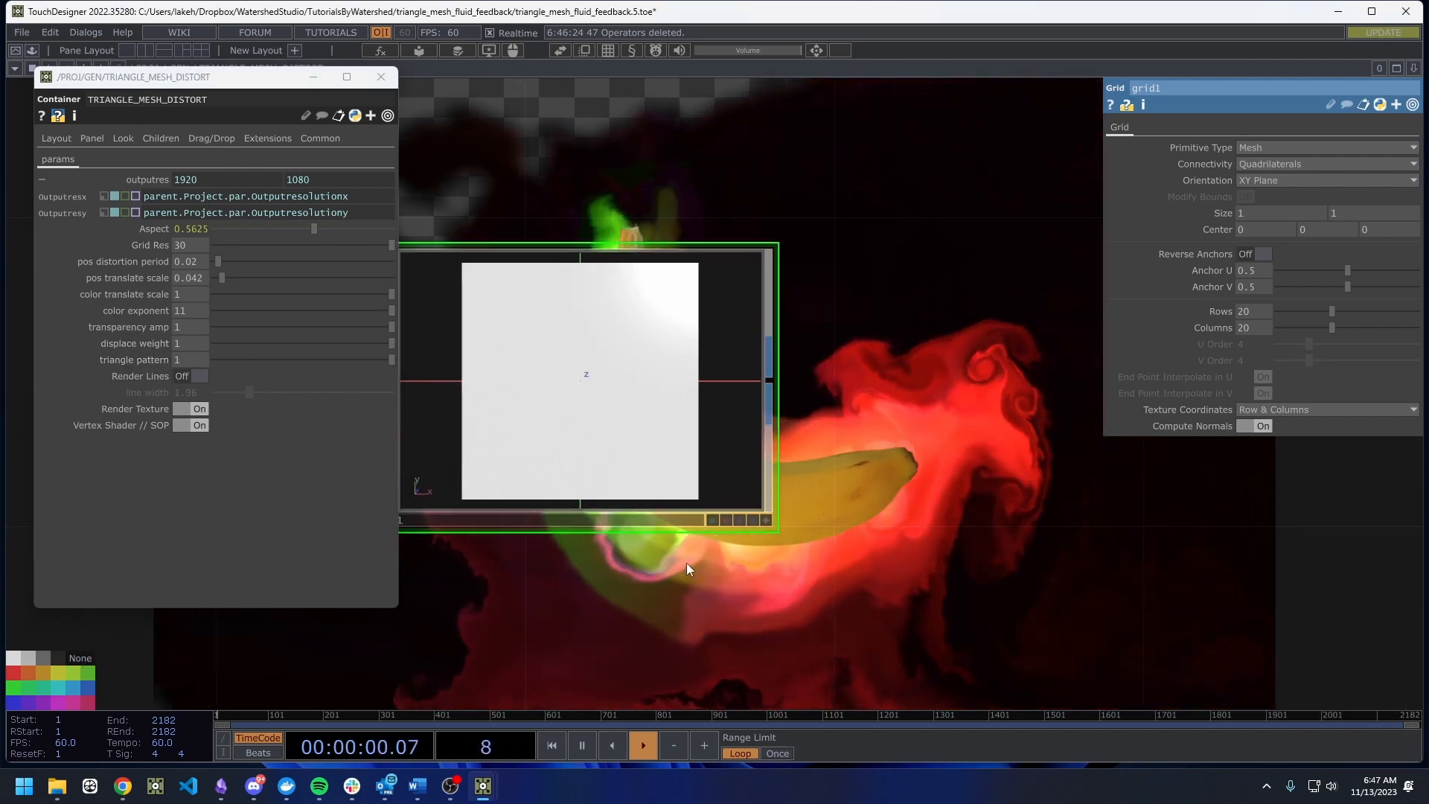
left_click_drag(696, 576, 737, 581)
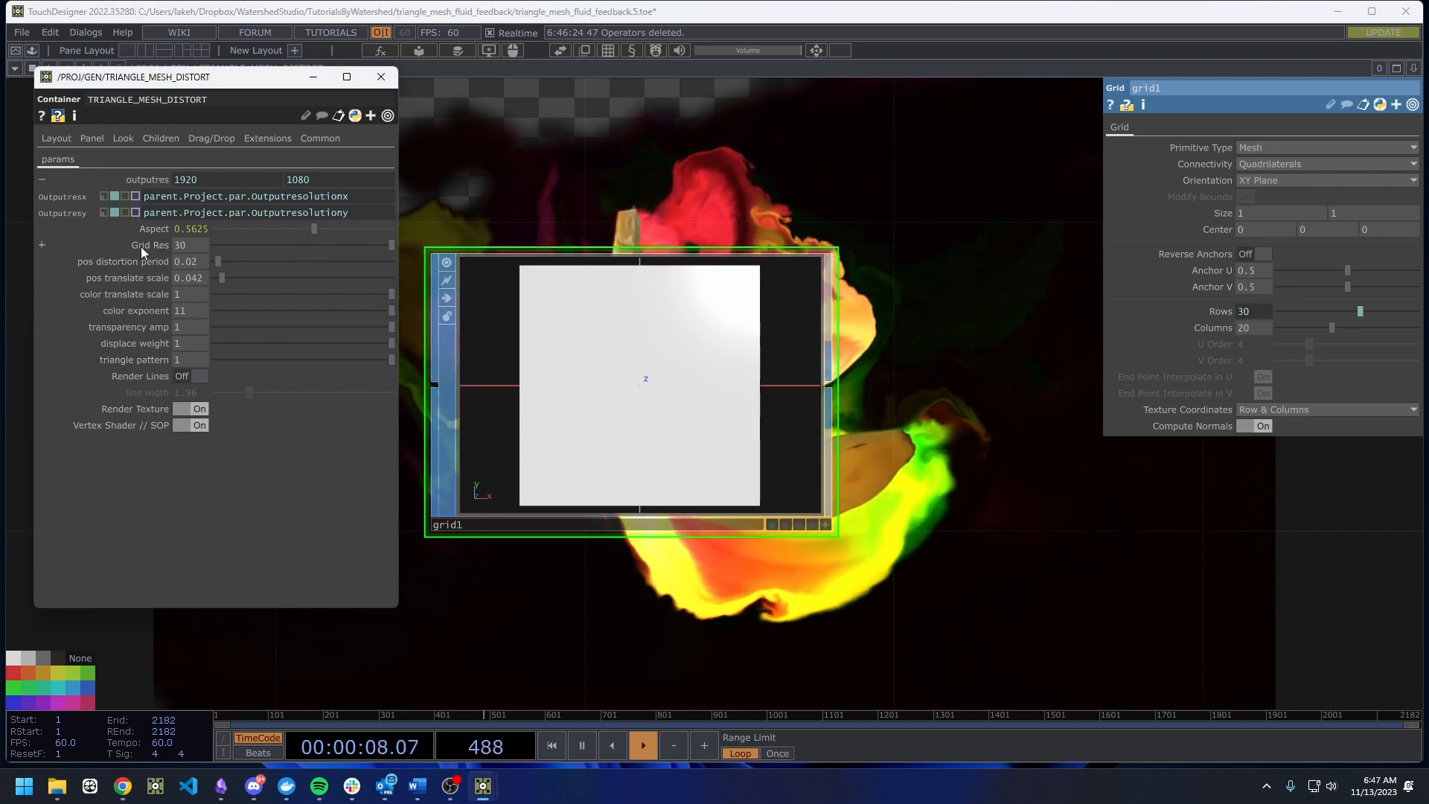
left_click(1261, 324)
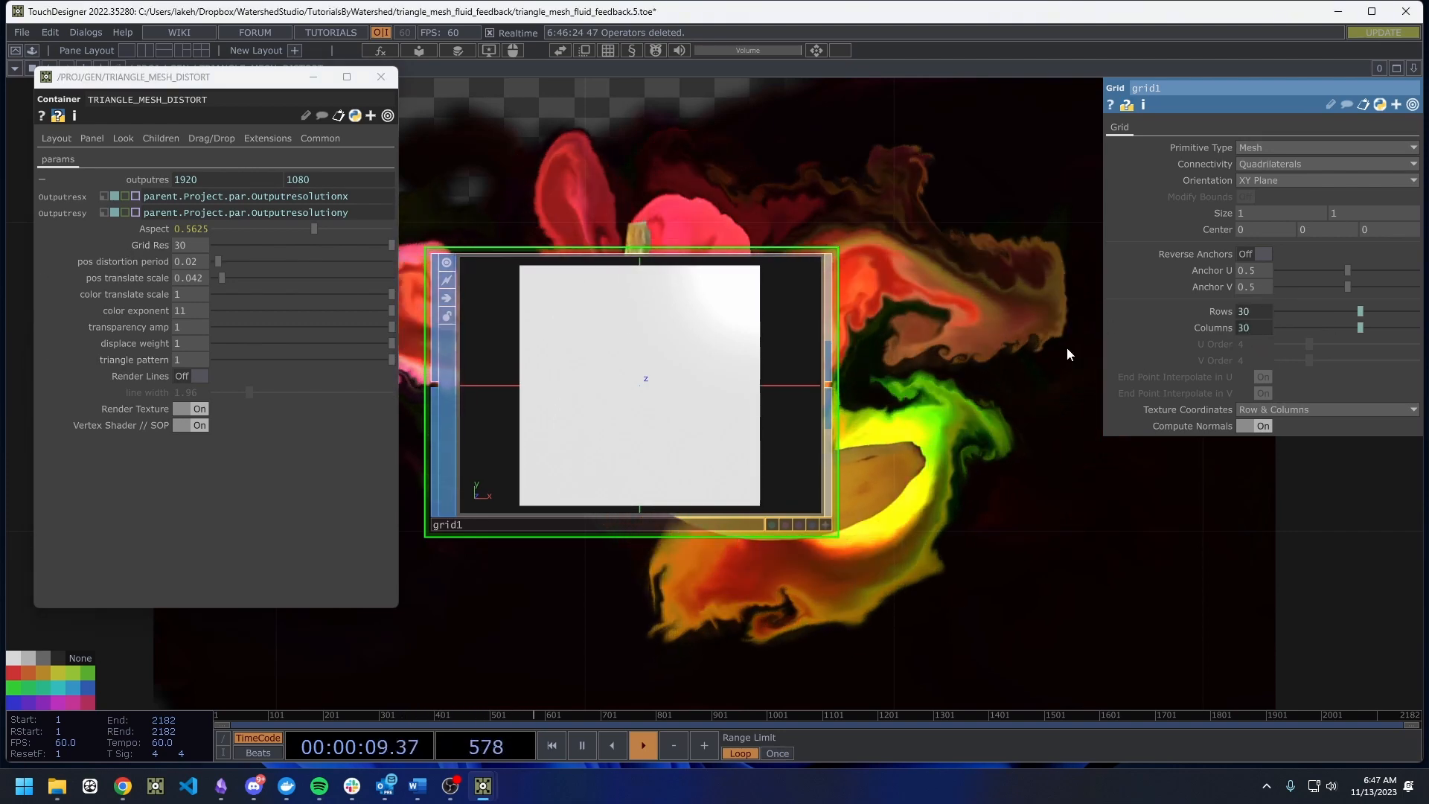
Set grid1's primitive type to Polygon and its connectivity to Alternating Triangles.
left_click(1251, 151)
left_click(1274, 163)
left_click(1277, 165)
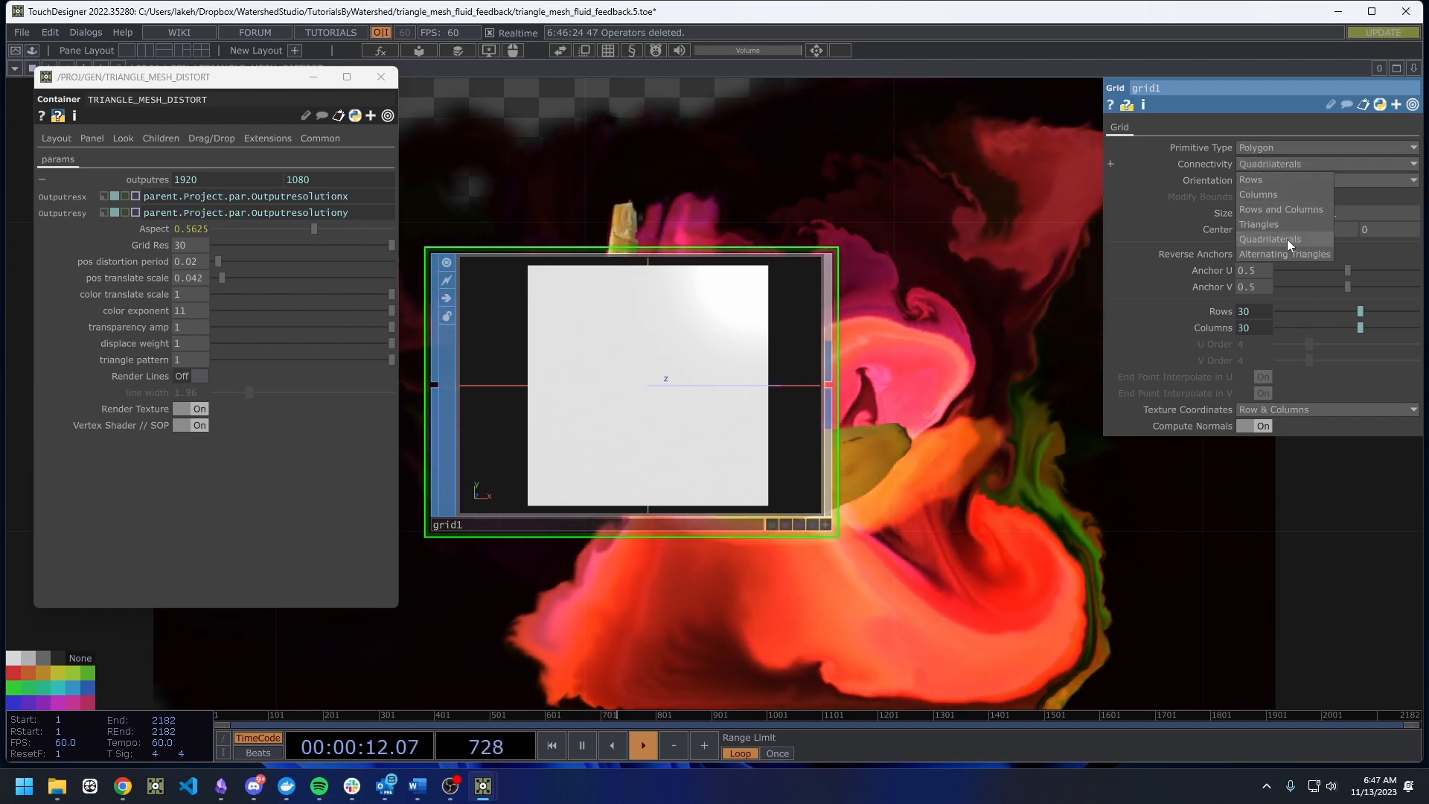
left_click(1284, 253)
Switch grid1's viewer to wireframe display.
left_click(824, 524)
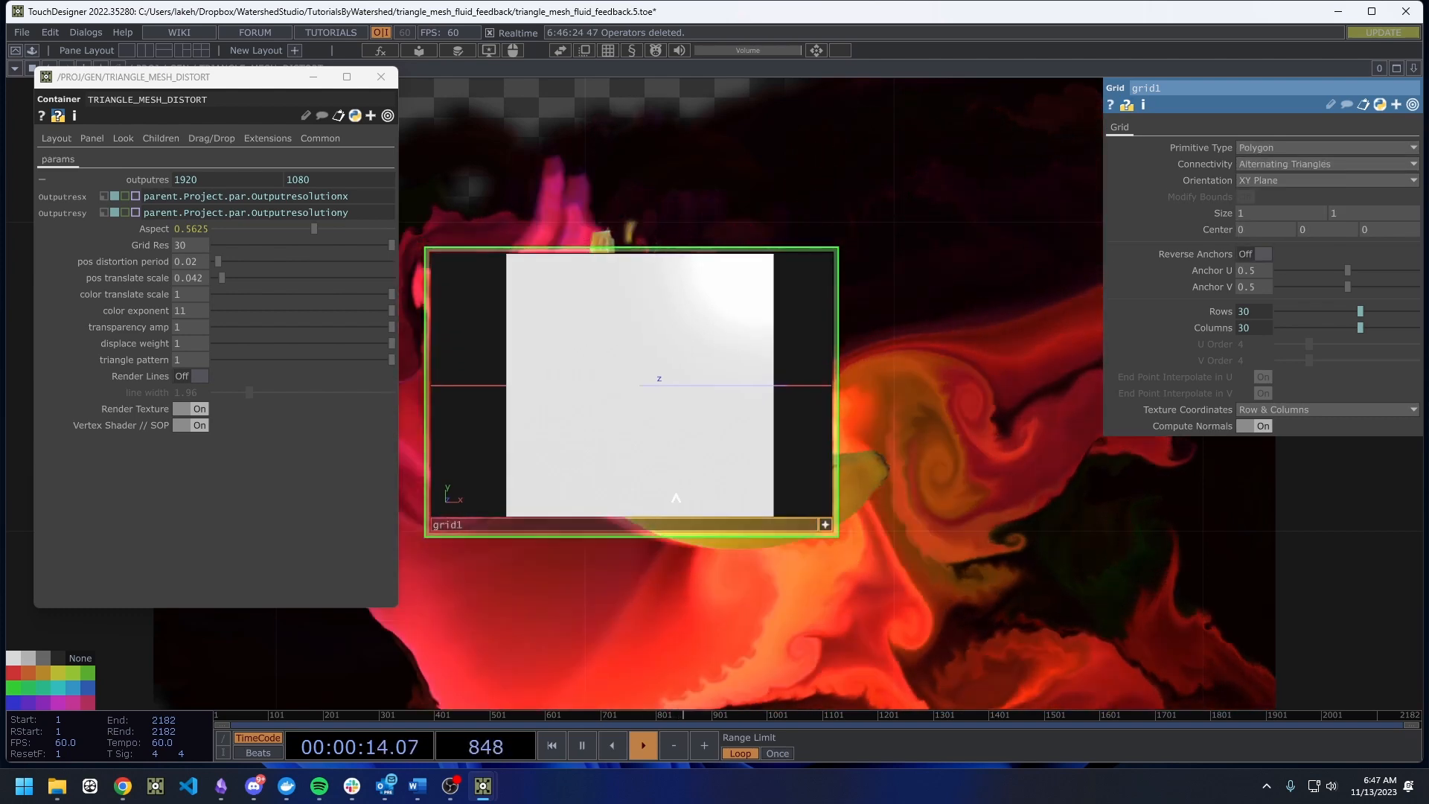
left_click(824, 524)
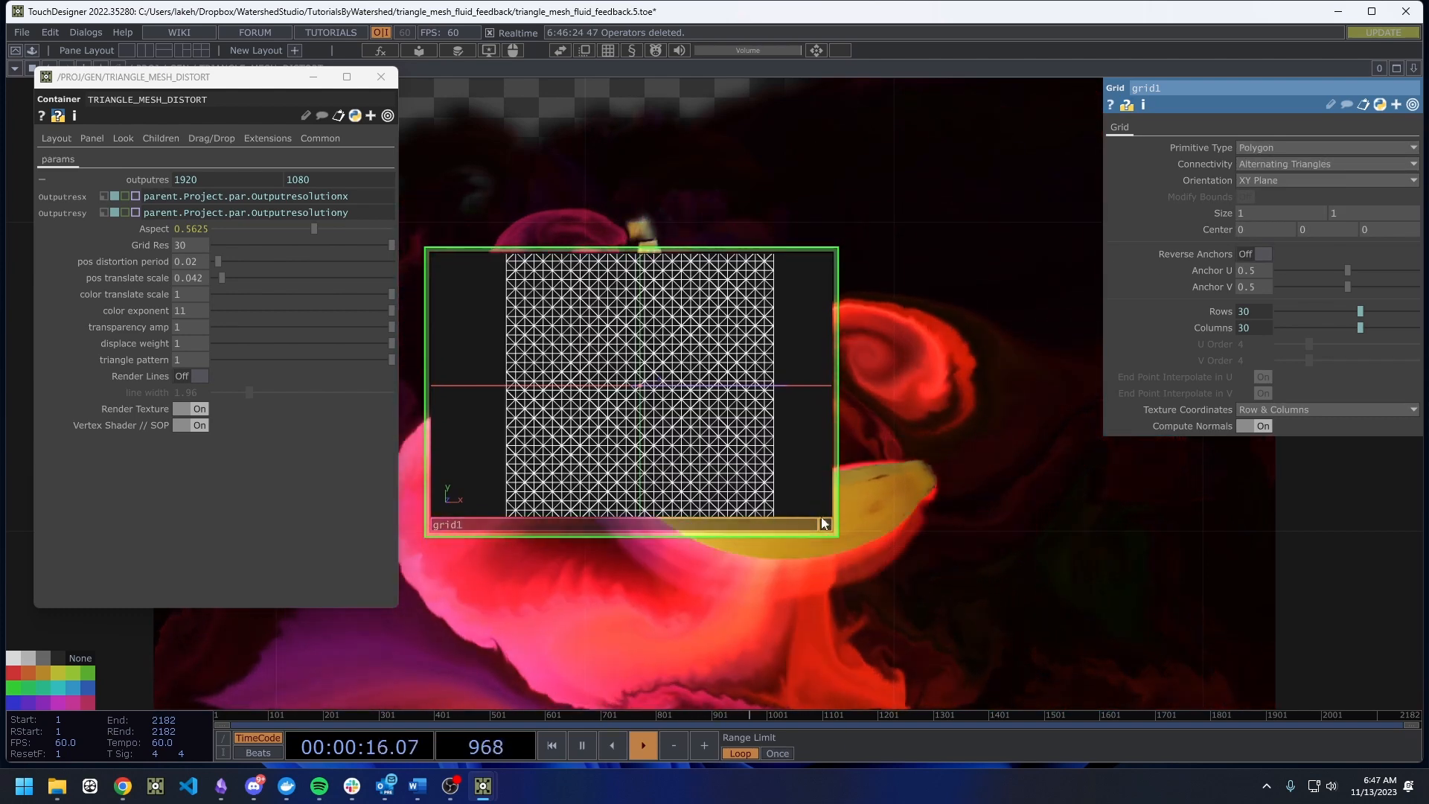
left_click_drag(879, 463, 879, 507)
scroll(887, 497, "down", 3)
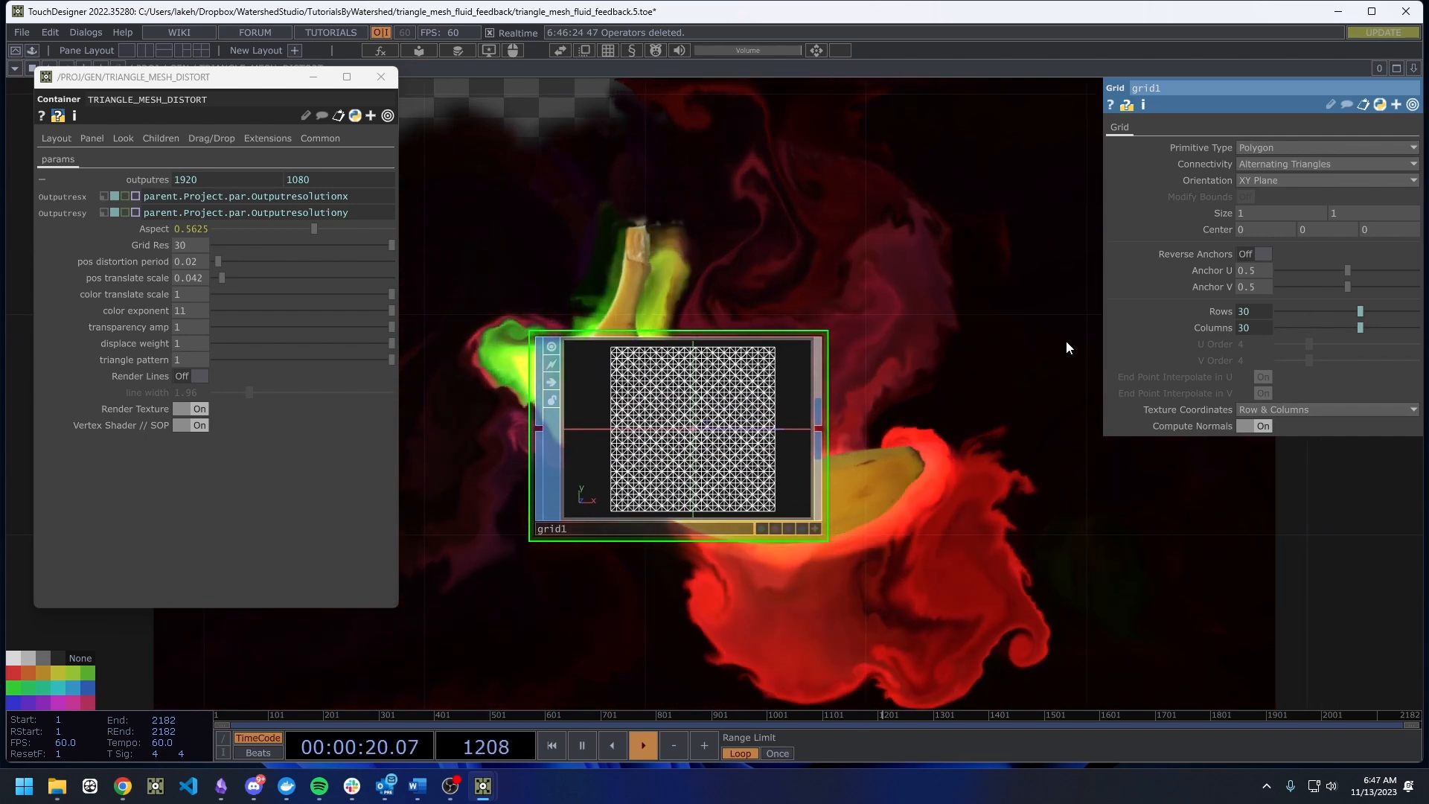
Try to enter op("in1") as the first Size value of grid1.
scroll(1009, 360, "down", 5)
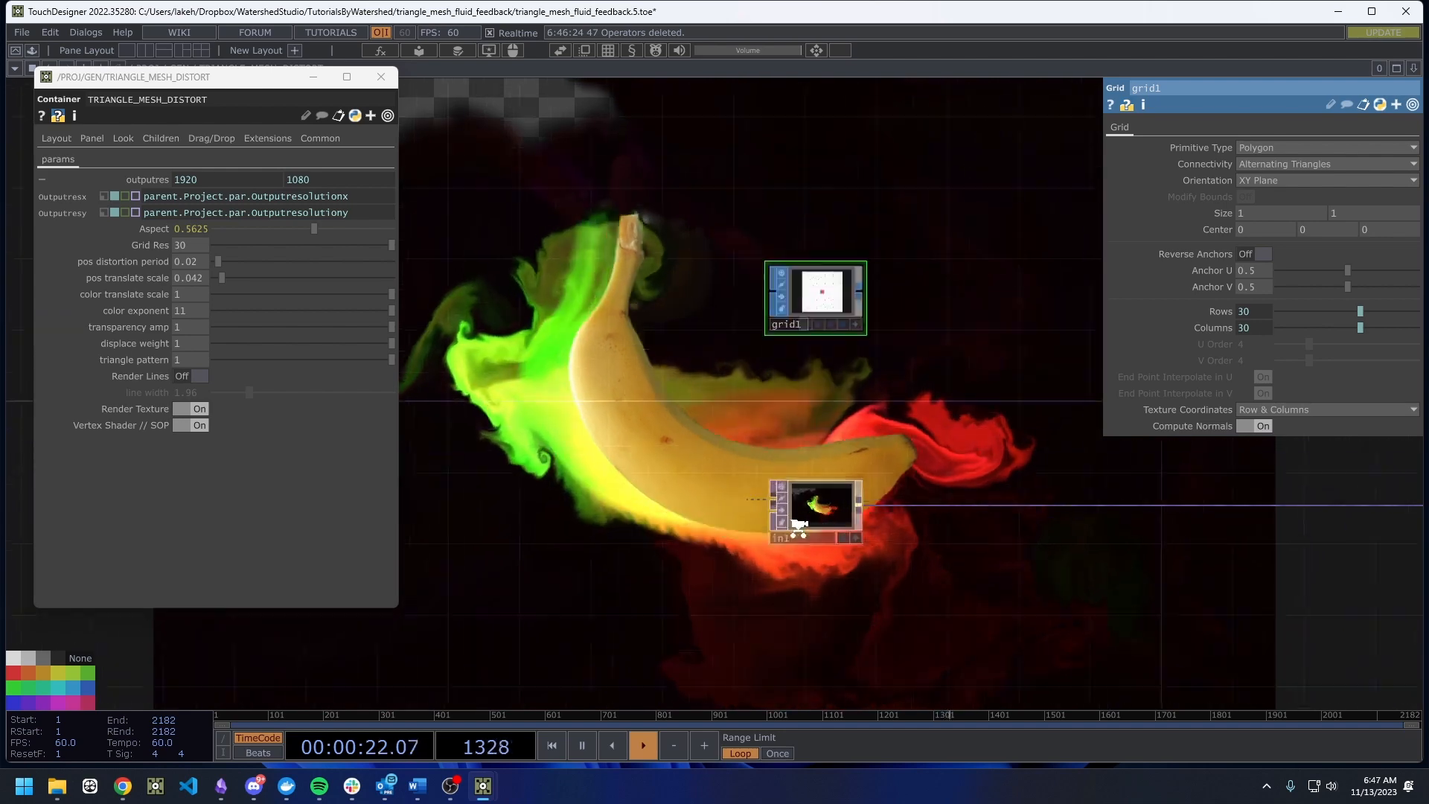
left_click(848, 506)
left_click_drag(790, 488, 640, 634)
left_click_drag(905, 525, 849, 456)
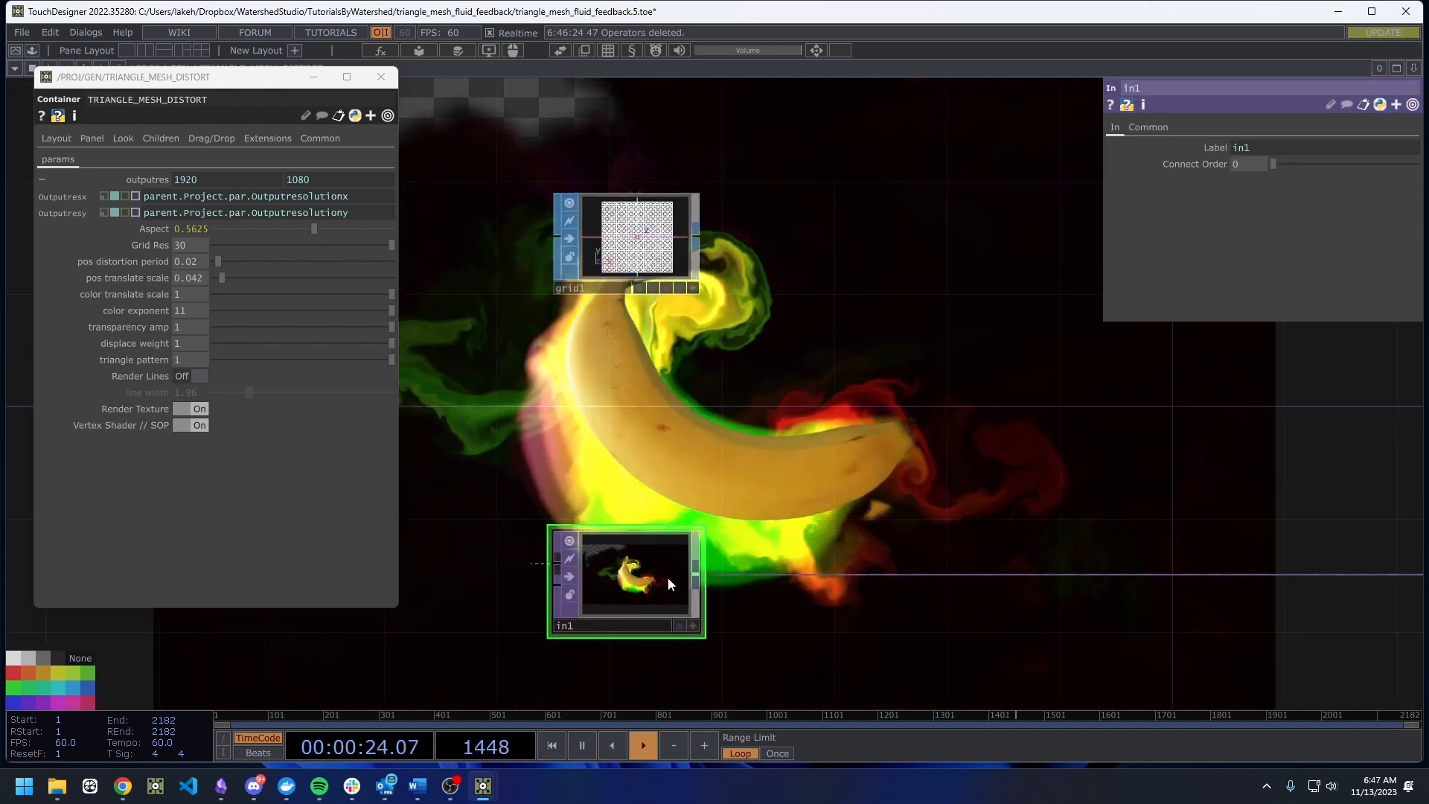
left_click(656, 288)
left_click_drag(709, 616, 628, 606)
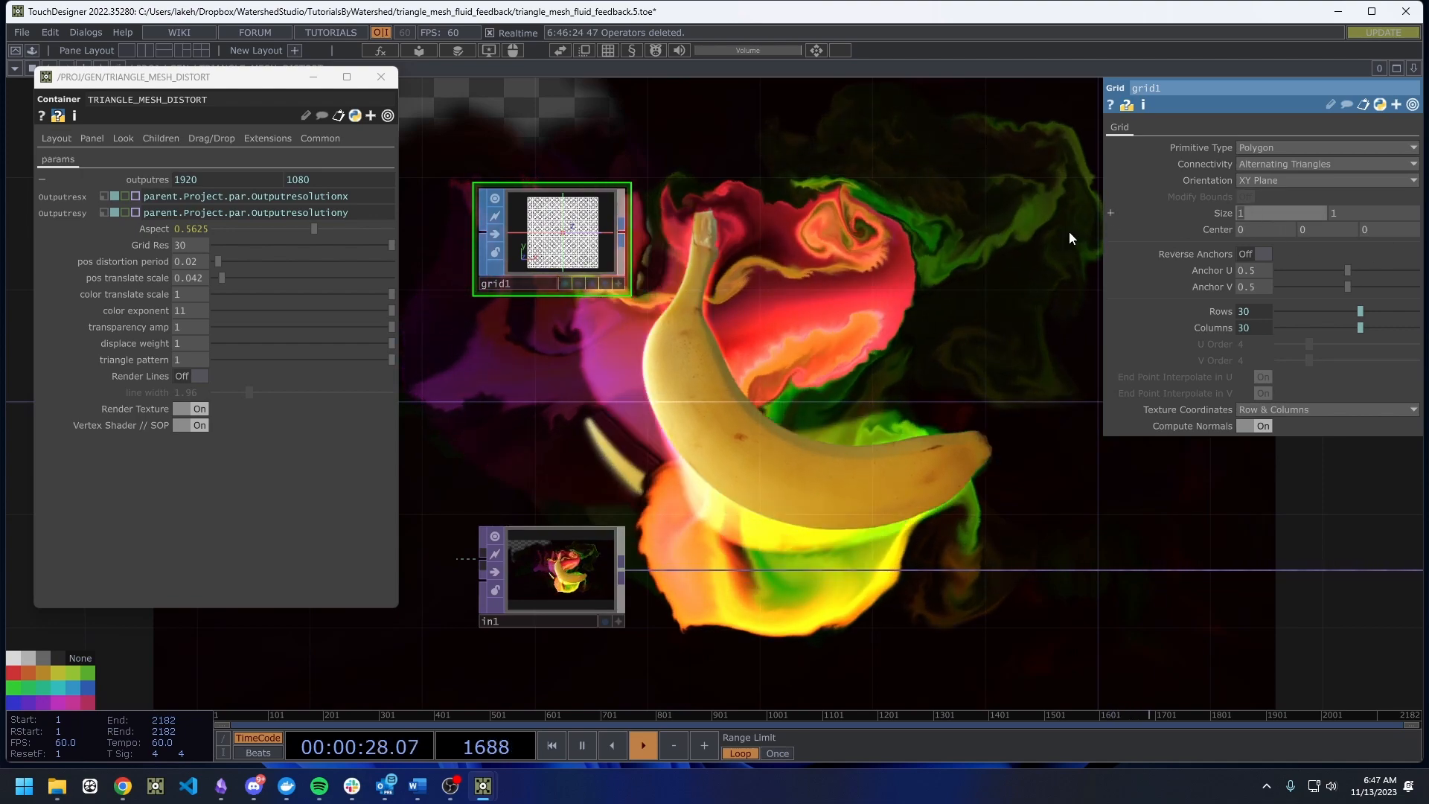
type("op(\"in")
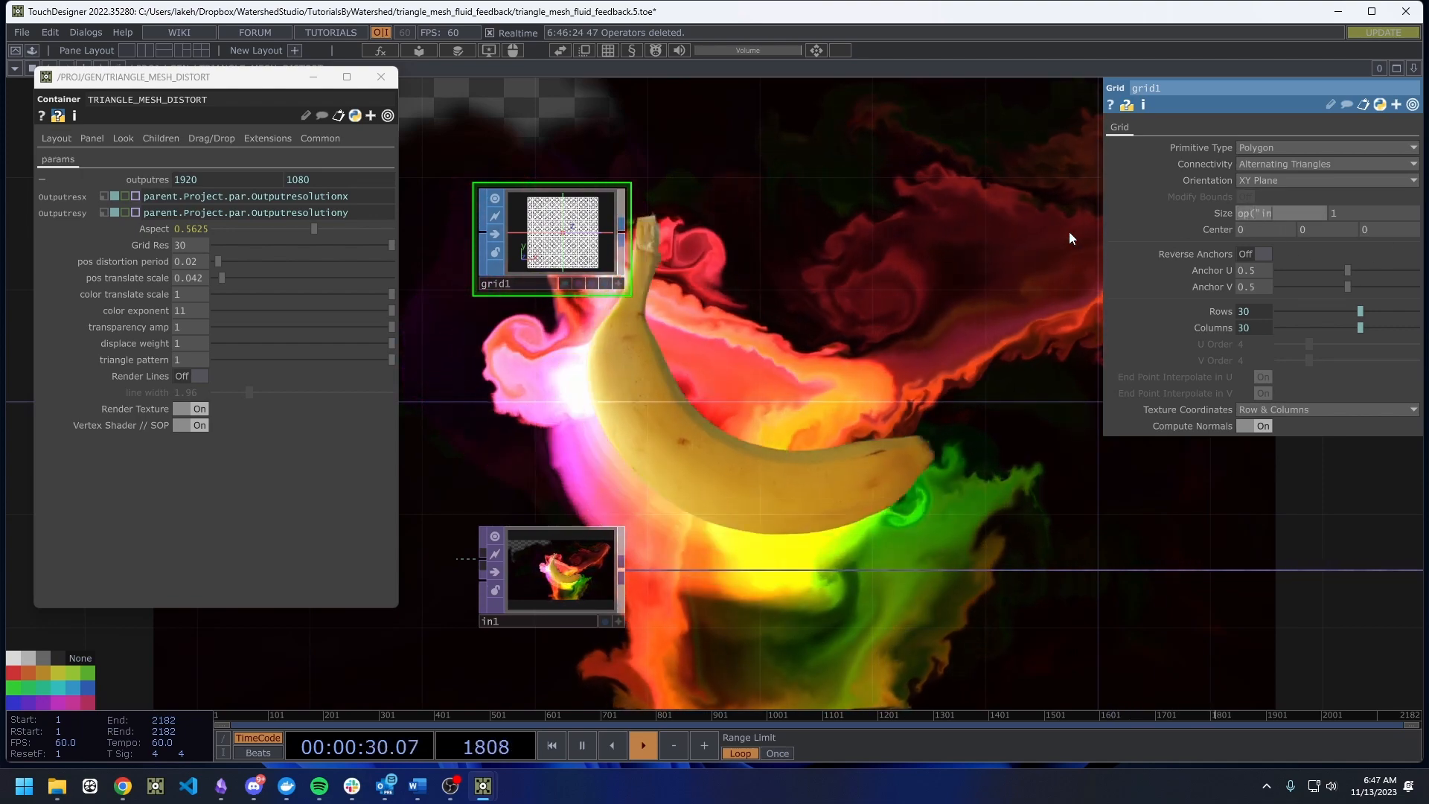
type("1\")")
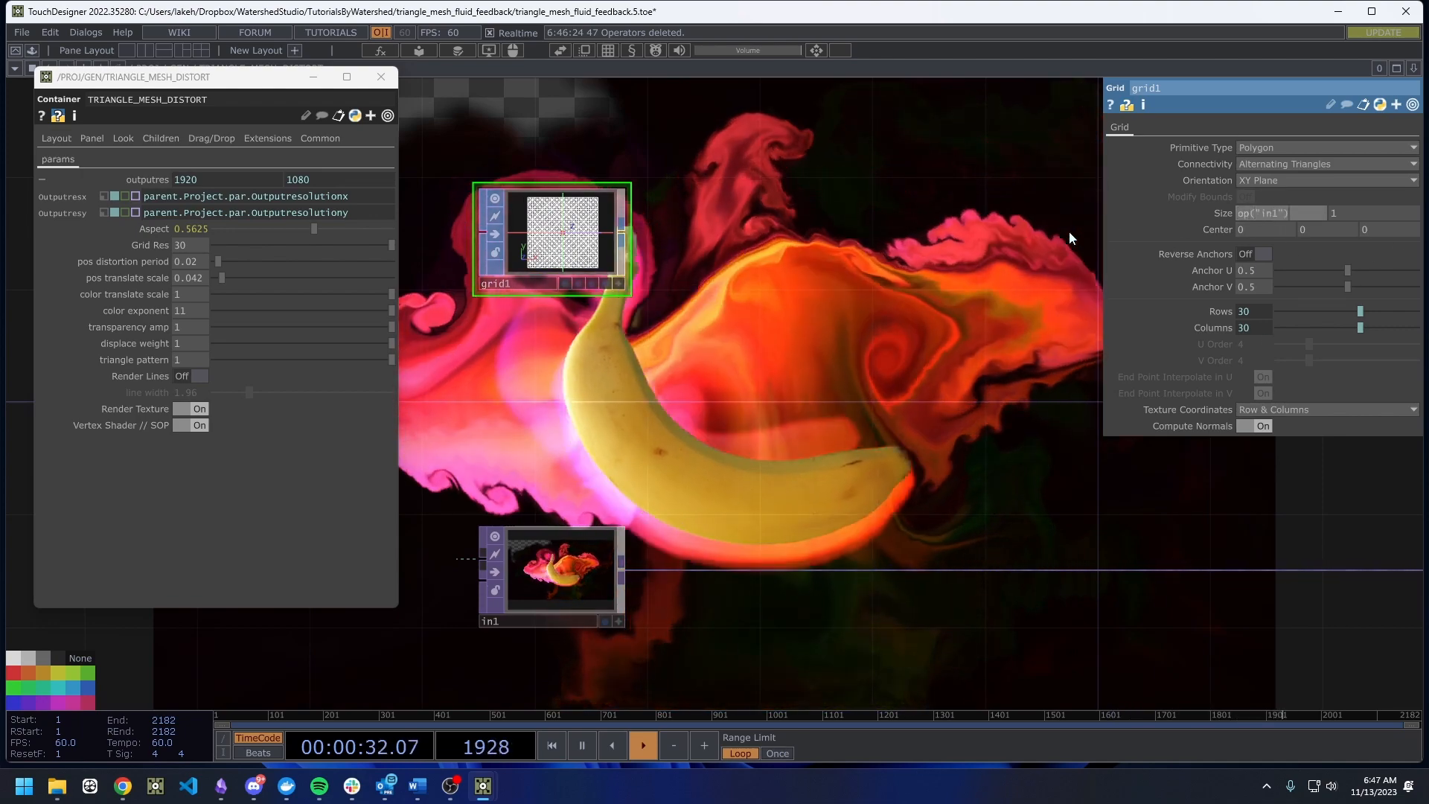
key("Tab")
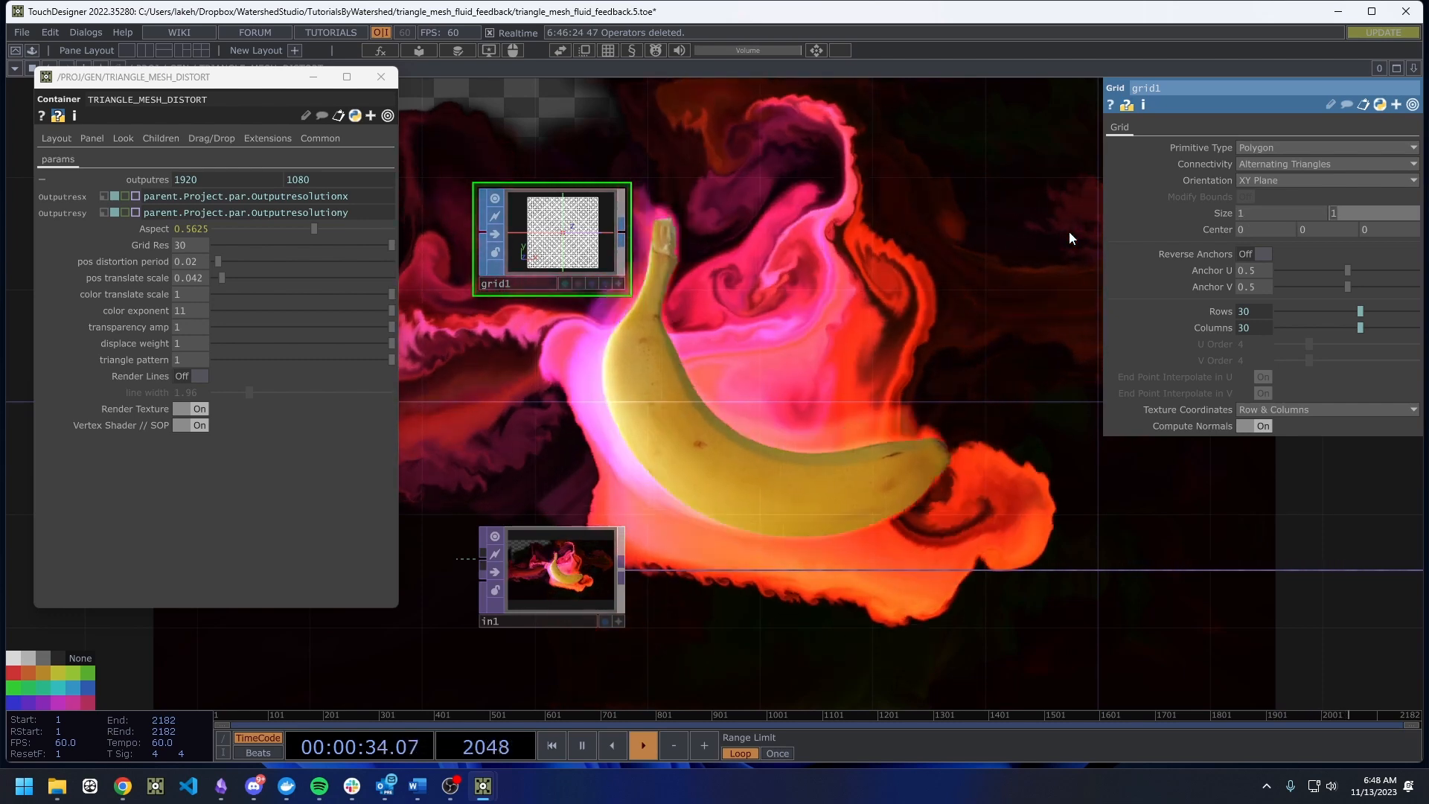
Set grid1's second Size value to the expression op("in1").height/op("in1").width.
type("op(\"")
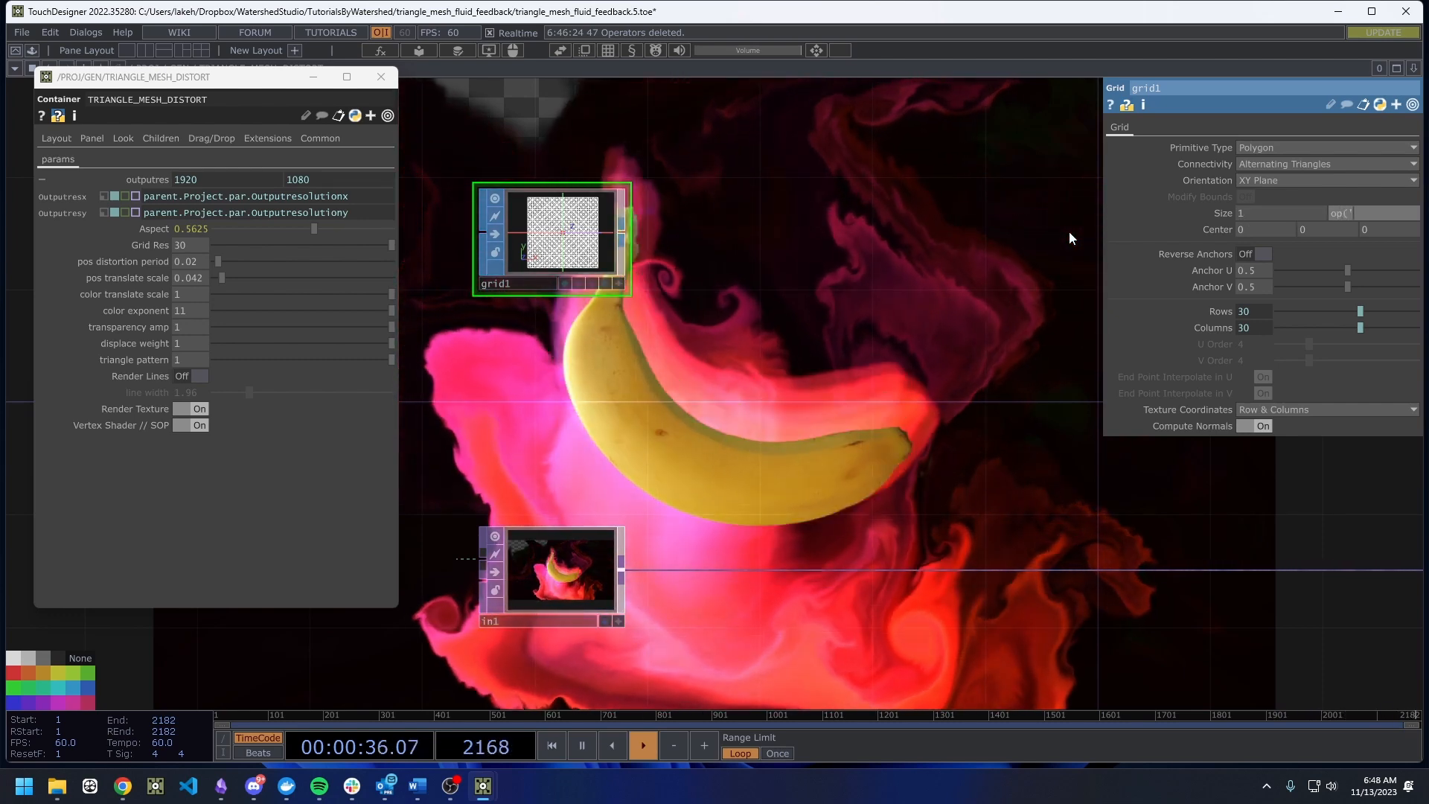
type("in1\").height")
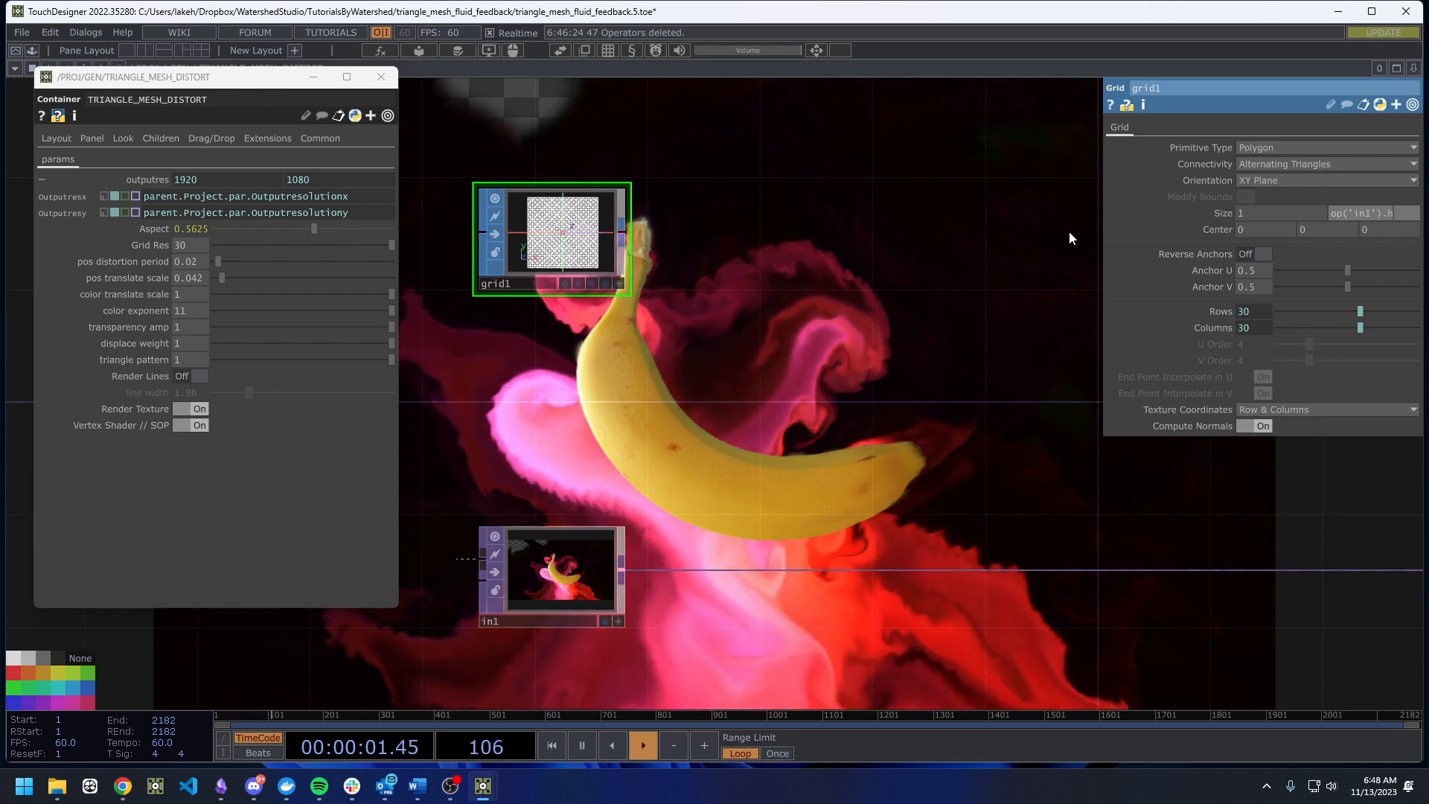
type("/op(\"in2")
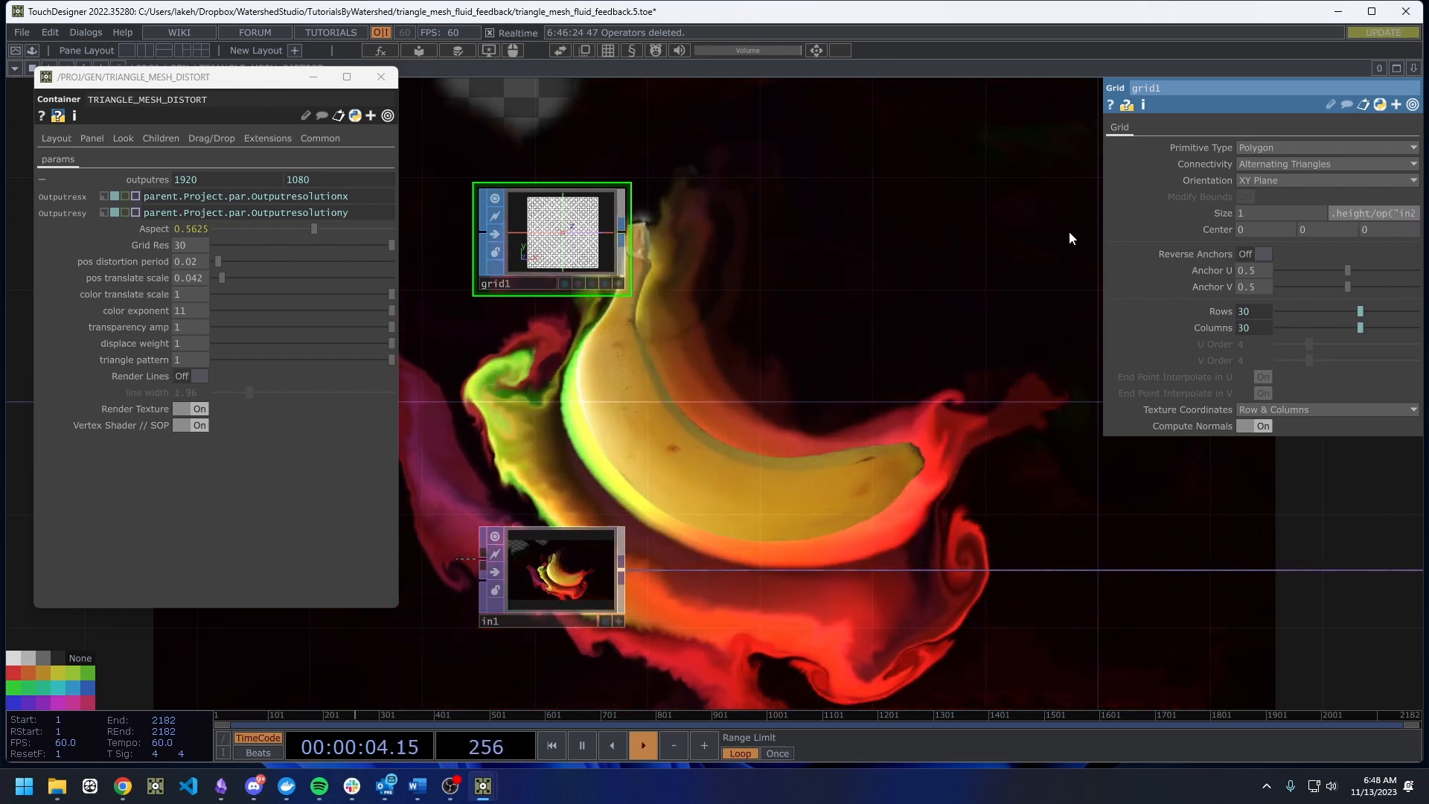
key("BackSpace")
type("1\"")
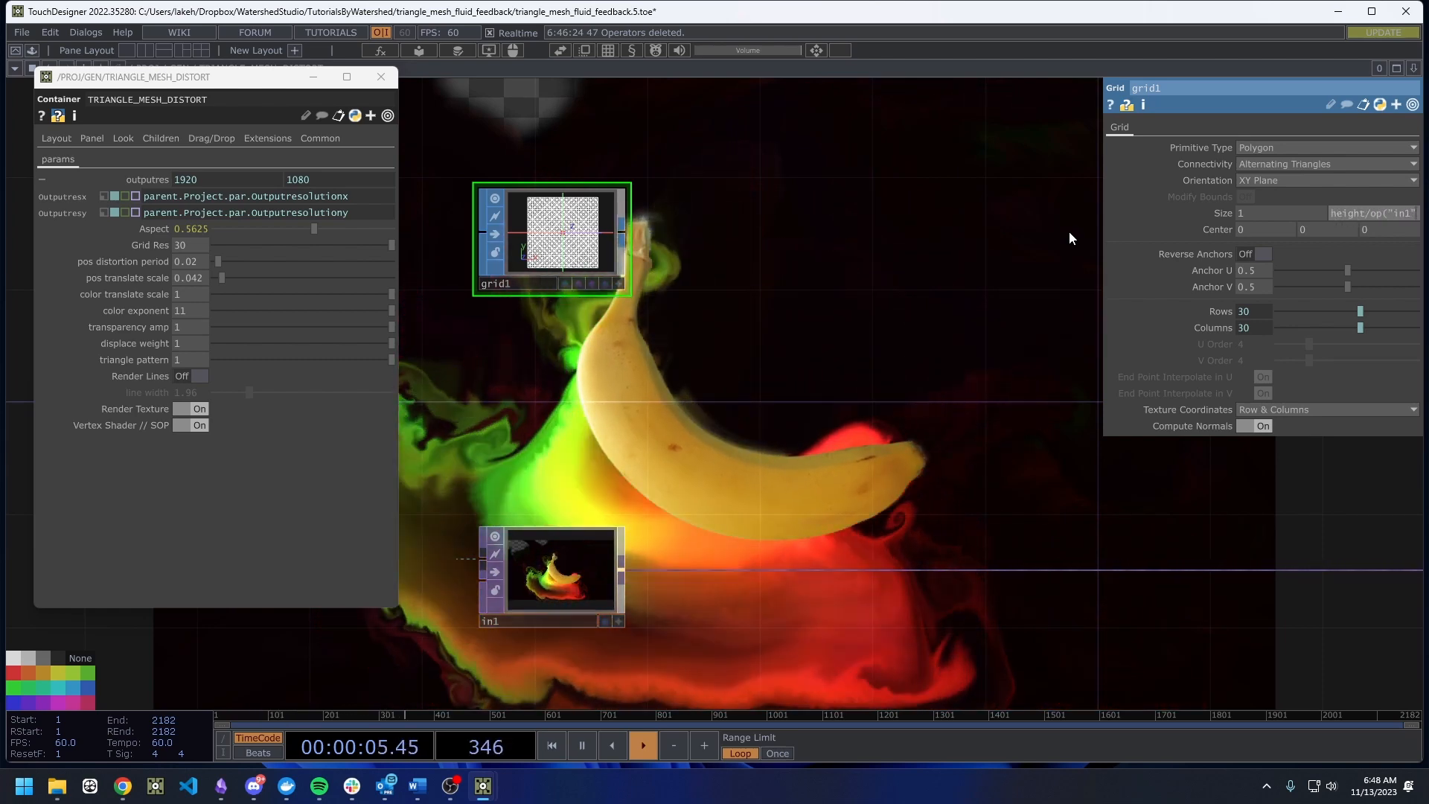
type(").width")
key("Tab")
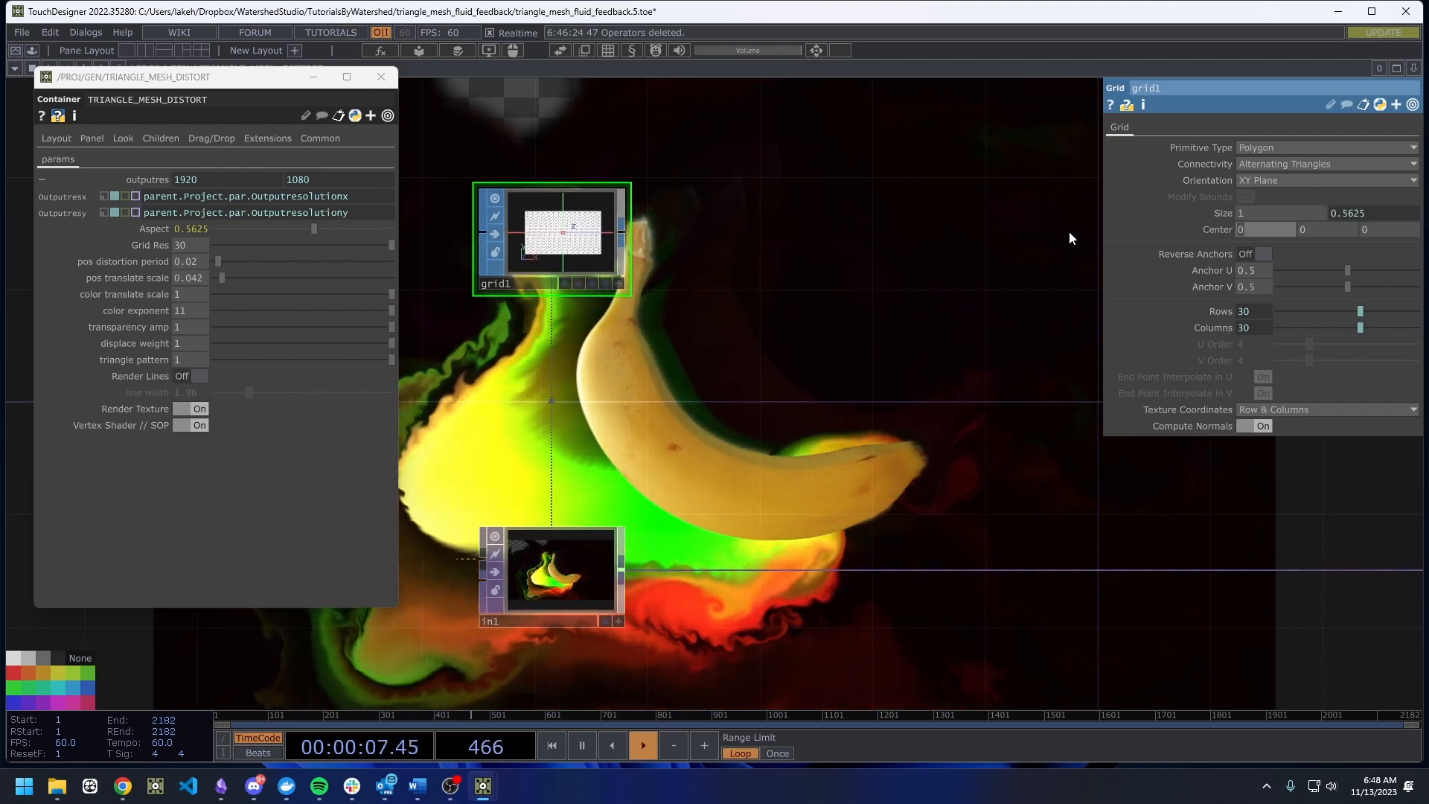
Connect a Null SOP to grid1's output and move it farther away to leave room between the two.
scroll(547, 238, "up", 5)
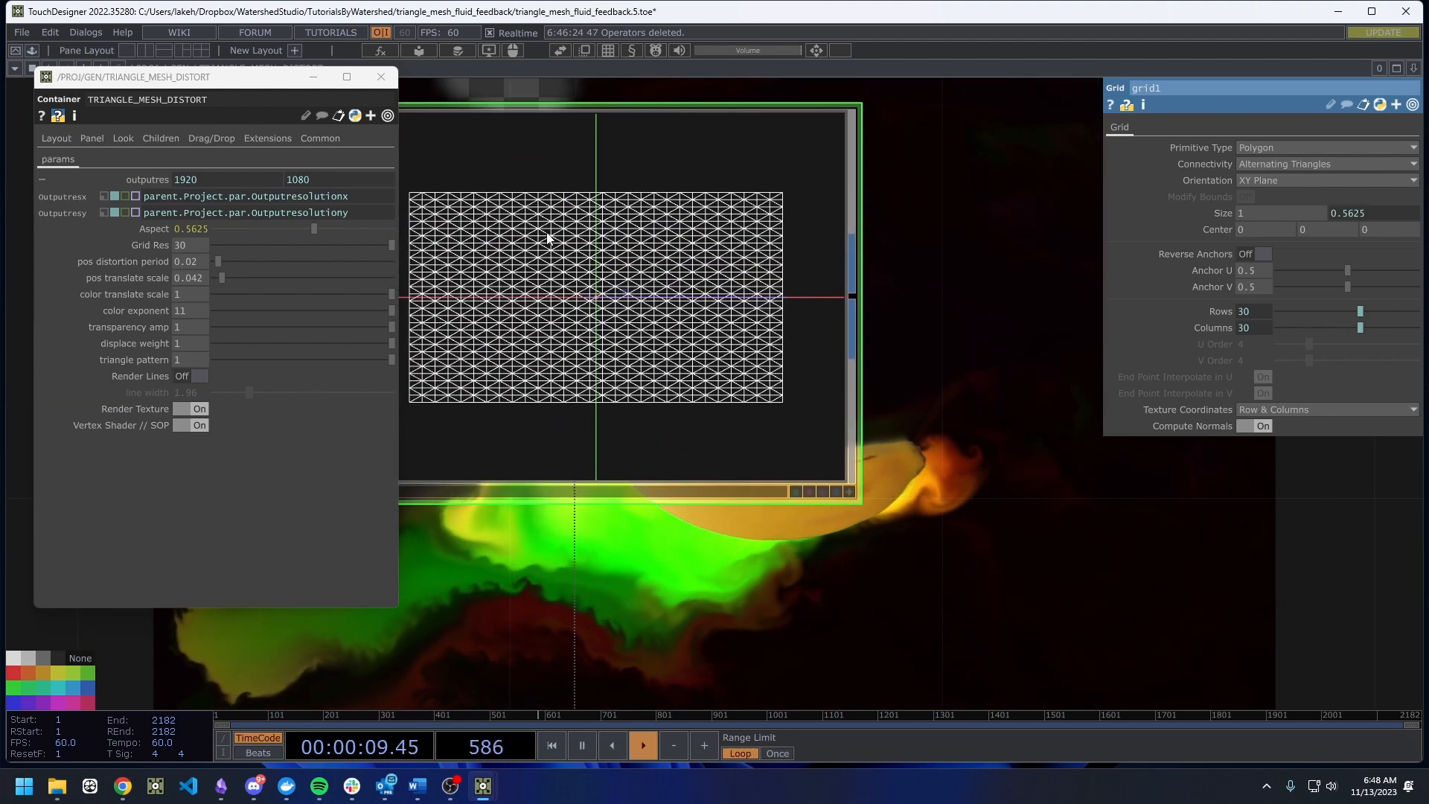
scroll(560, 248, "down", 4)
scroll(584, 280, "up", 4)
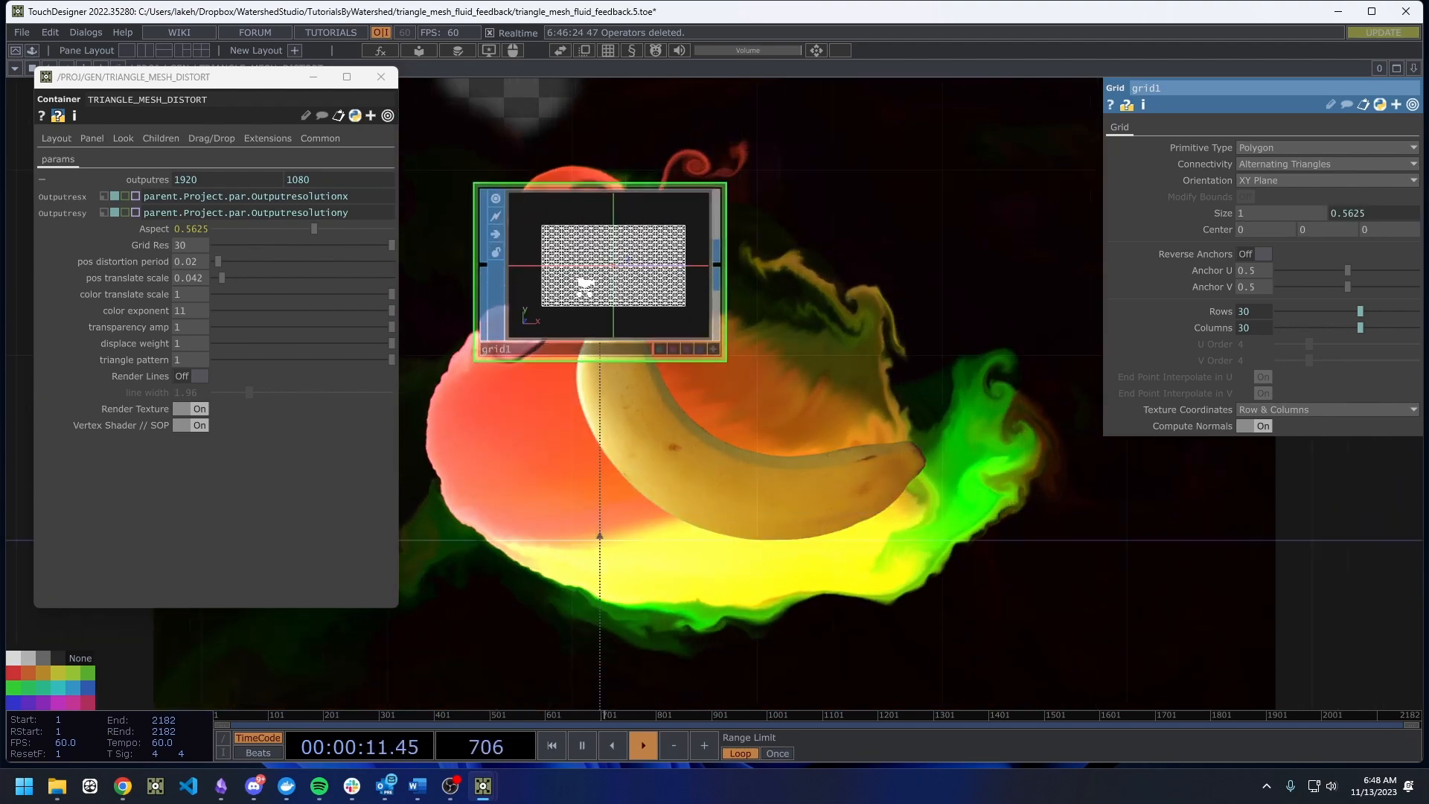
scroll(925, 237, "down", 5)
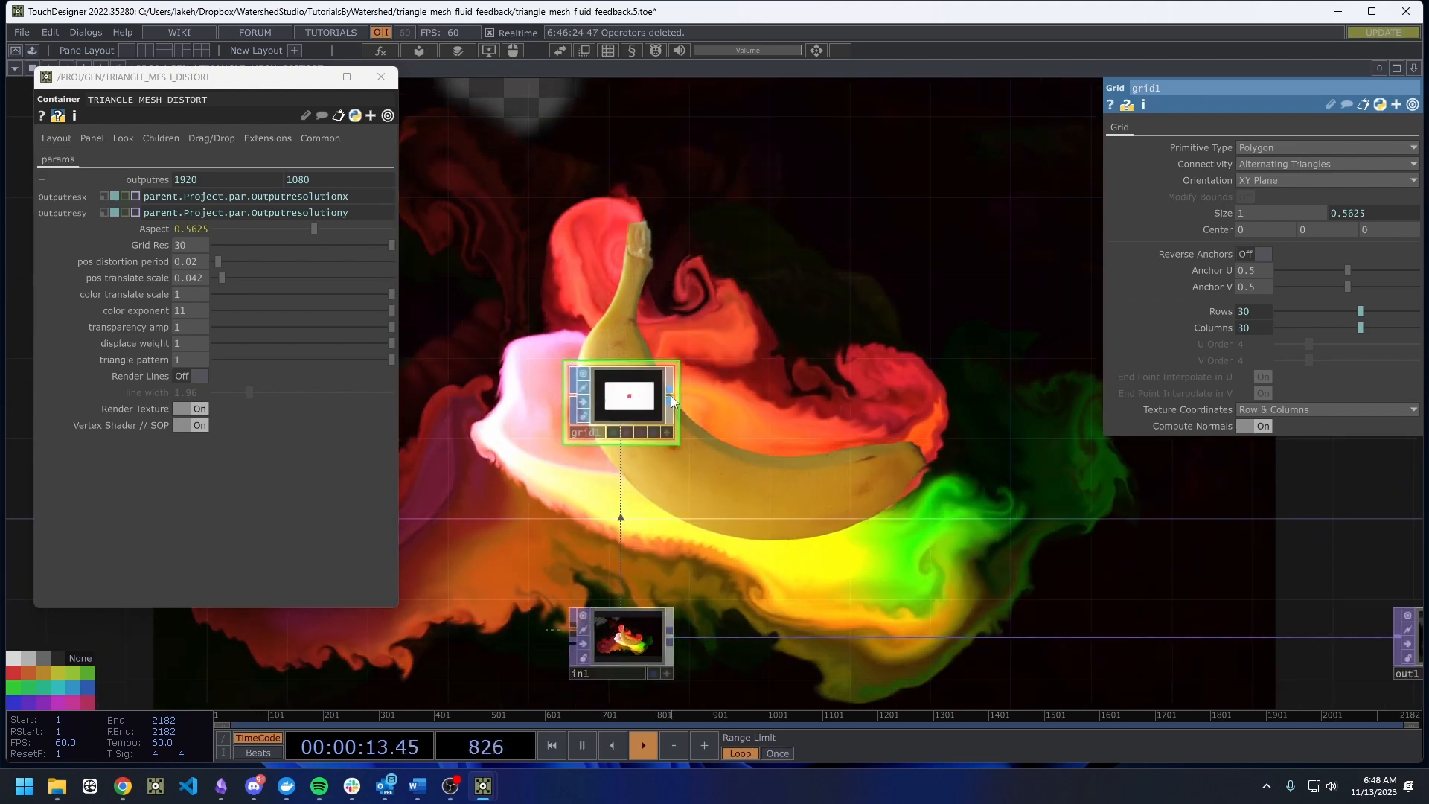
key("Tab")
left_click(618, 317)
left_click(930, 425)
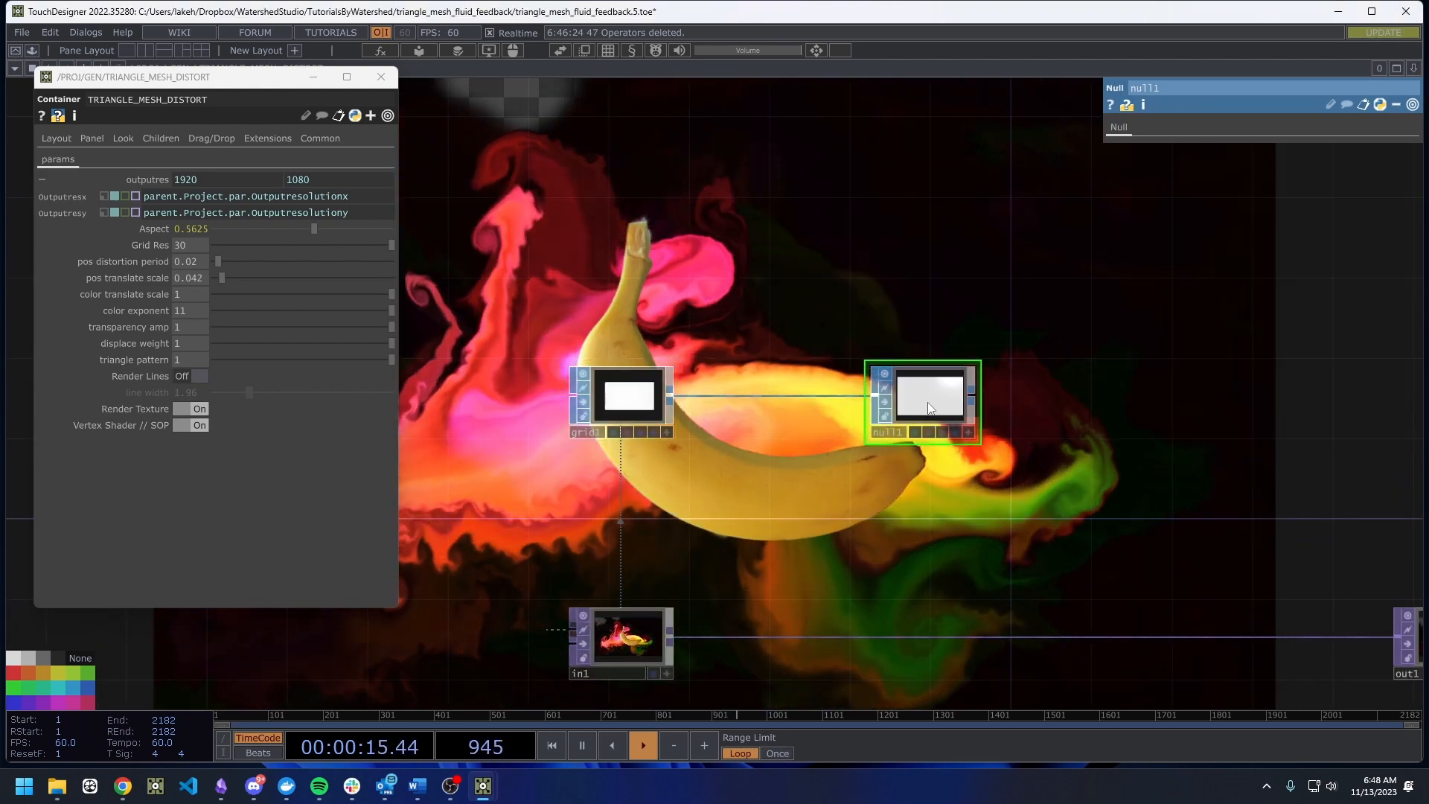
left_click_drag(881, 446, 1091, 439)
Insert an Attribute Create SOP between grid1 and null1, with Compute Normals and Compute Tangents turned on.
right_click(866, 412)
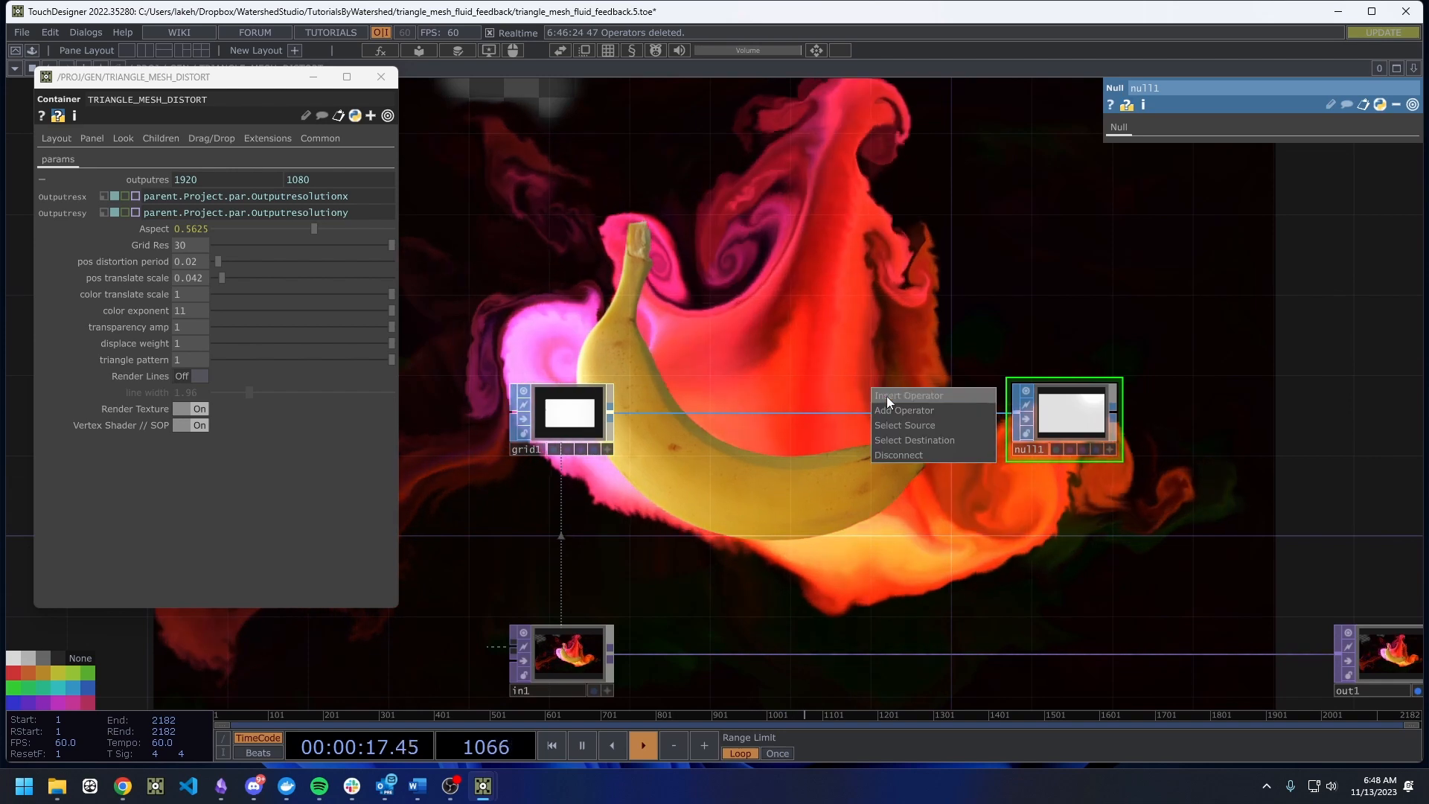
left_click(886, 396)
left_click(655, 289)
left_click(926, 410)
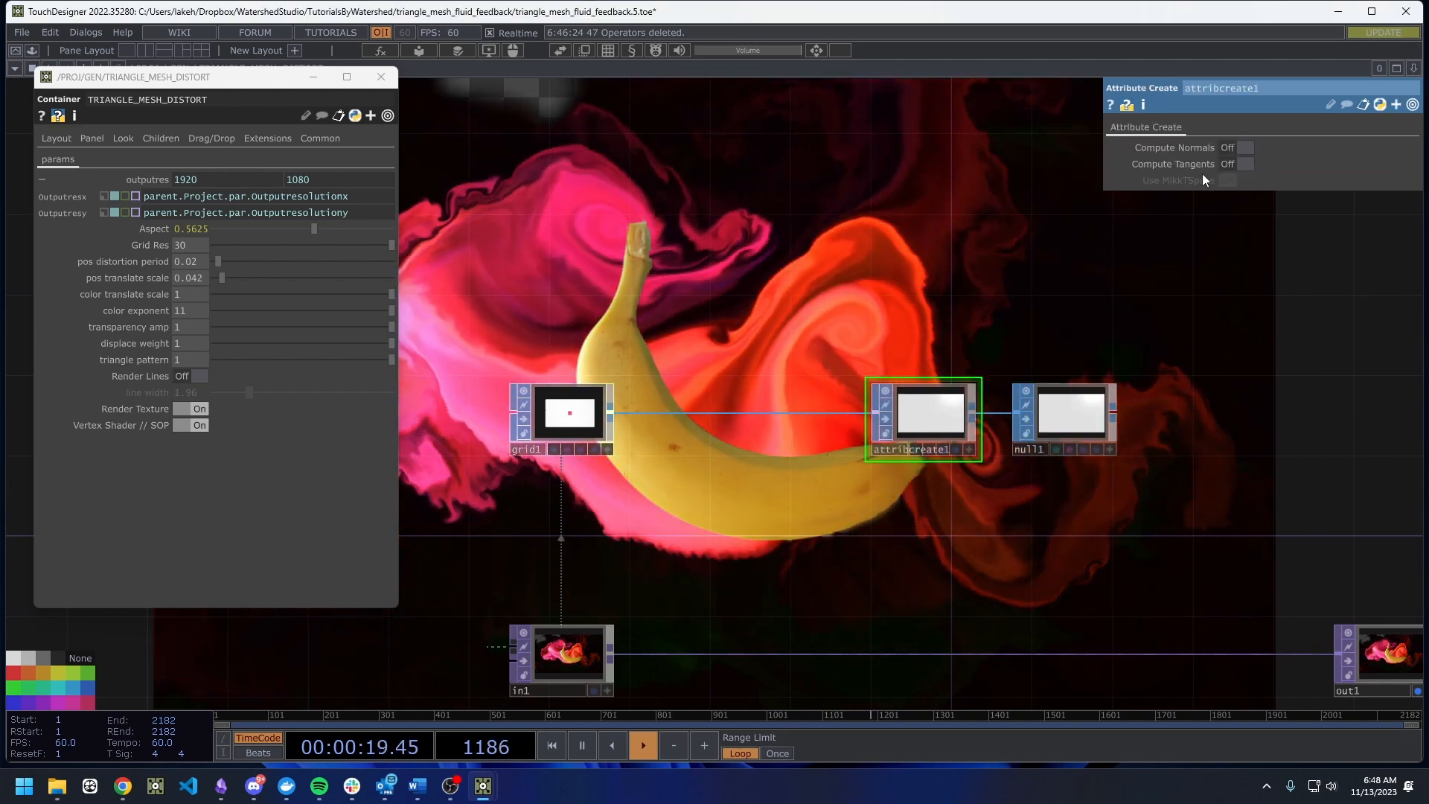
left_click(1243, 168)
Connect a Geometry component to null1's output and place it beside null1.
left_click_drag(1246, 385, 860, 460)
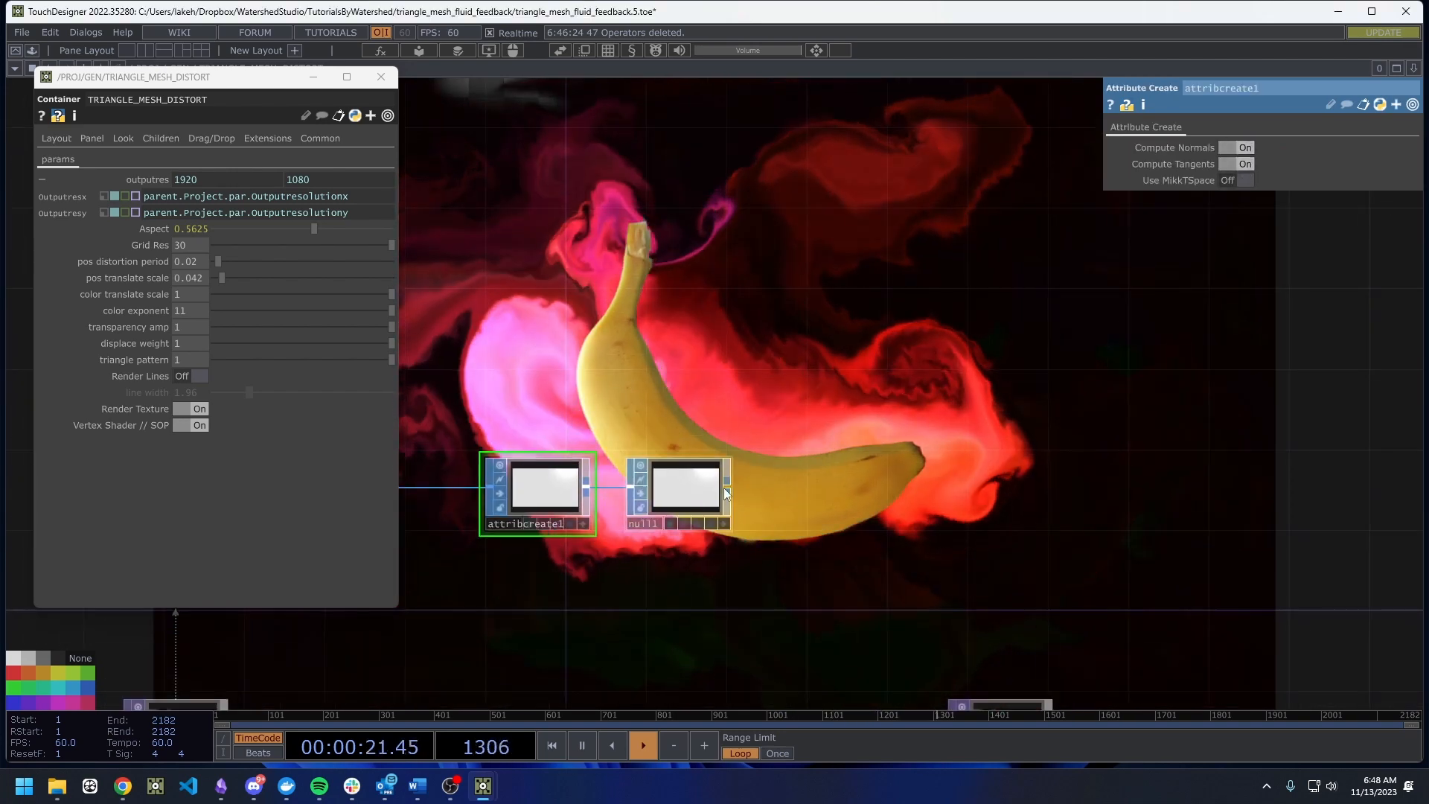
right_click(726, 486)
left_click(461, 297)
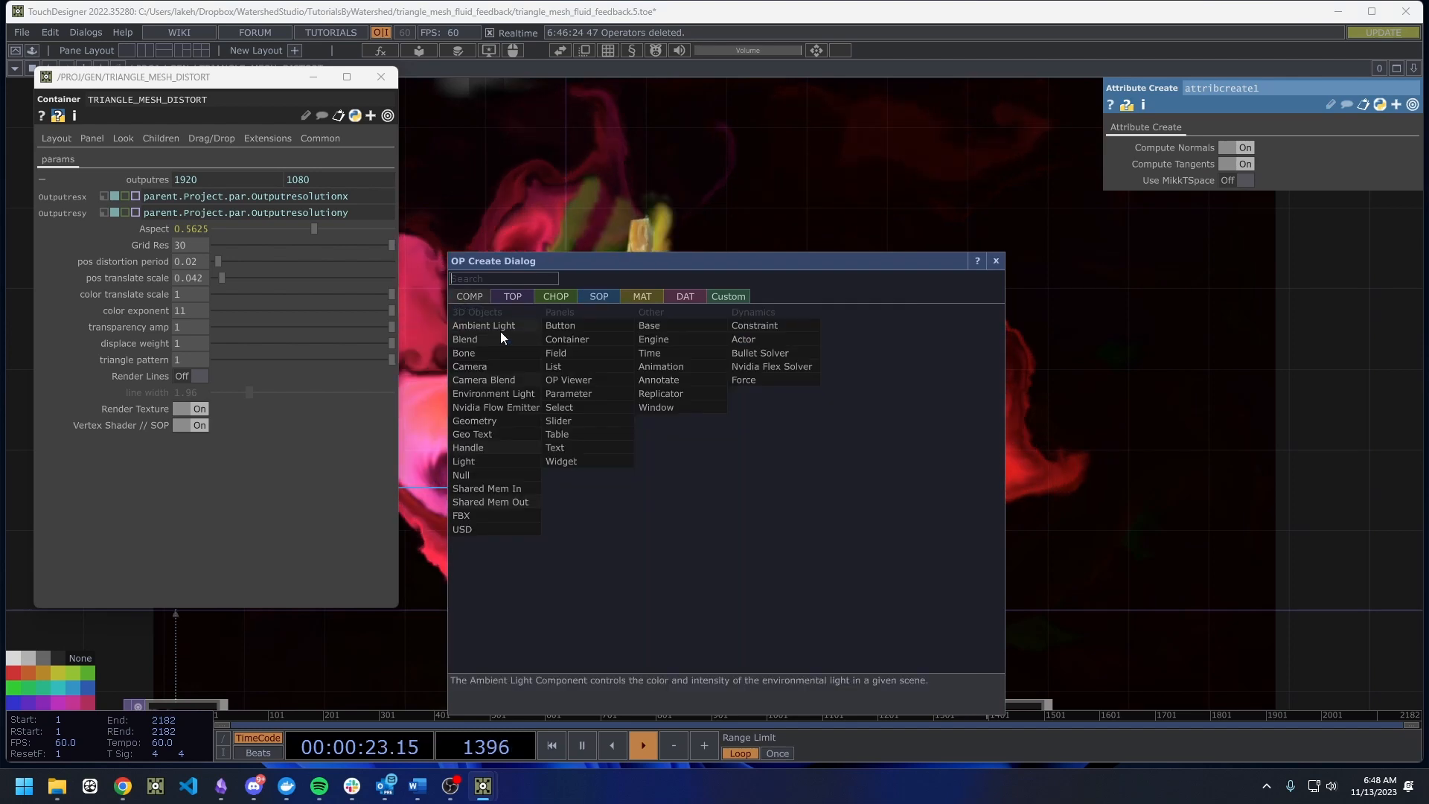
left_click(509, 421)
left_click(835, 478)
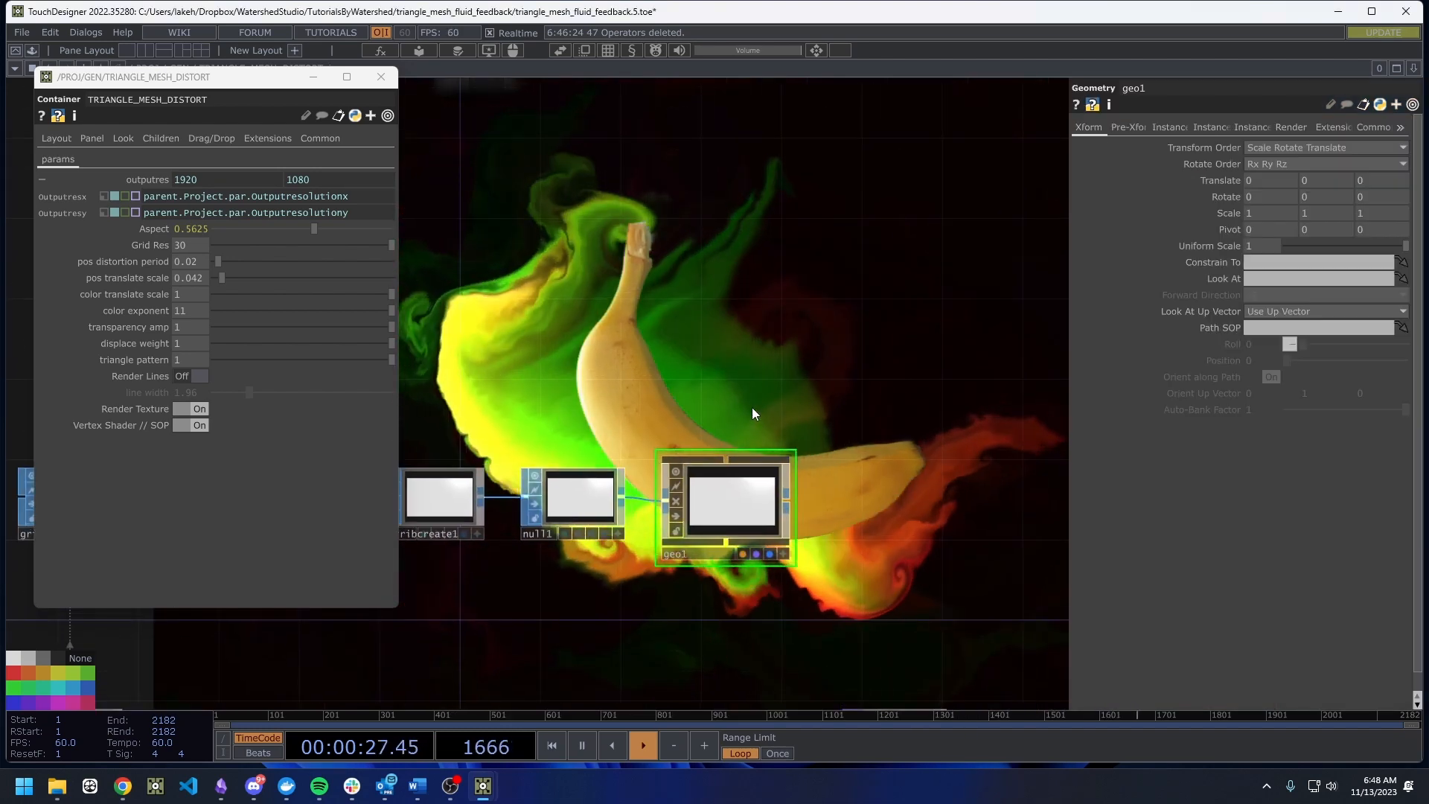
Create a Wireframe material below geo1 and assign it to geo1.
key("Tab")
left_click(668, 222)
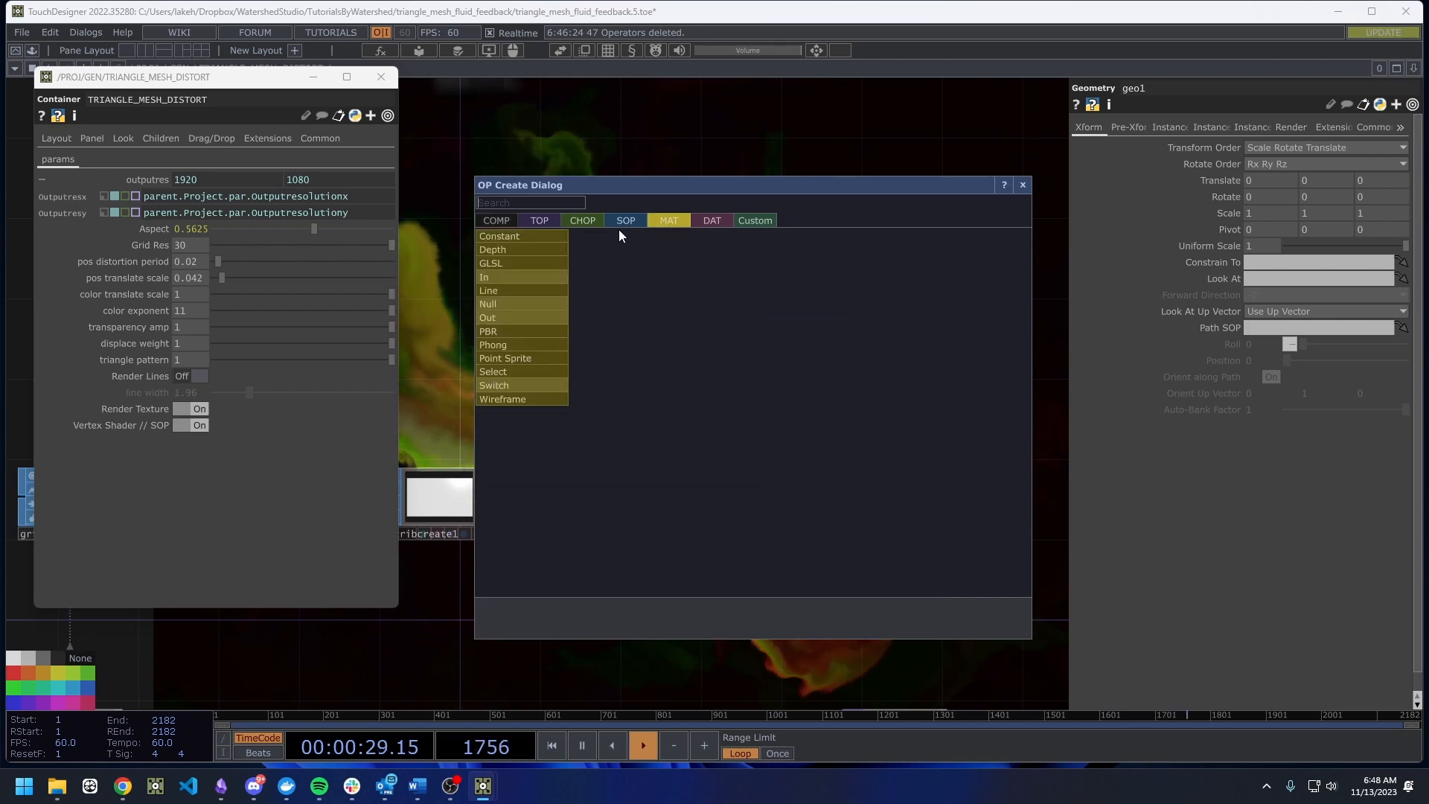
left_click(541, 400)
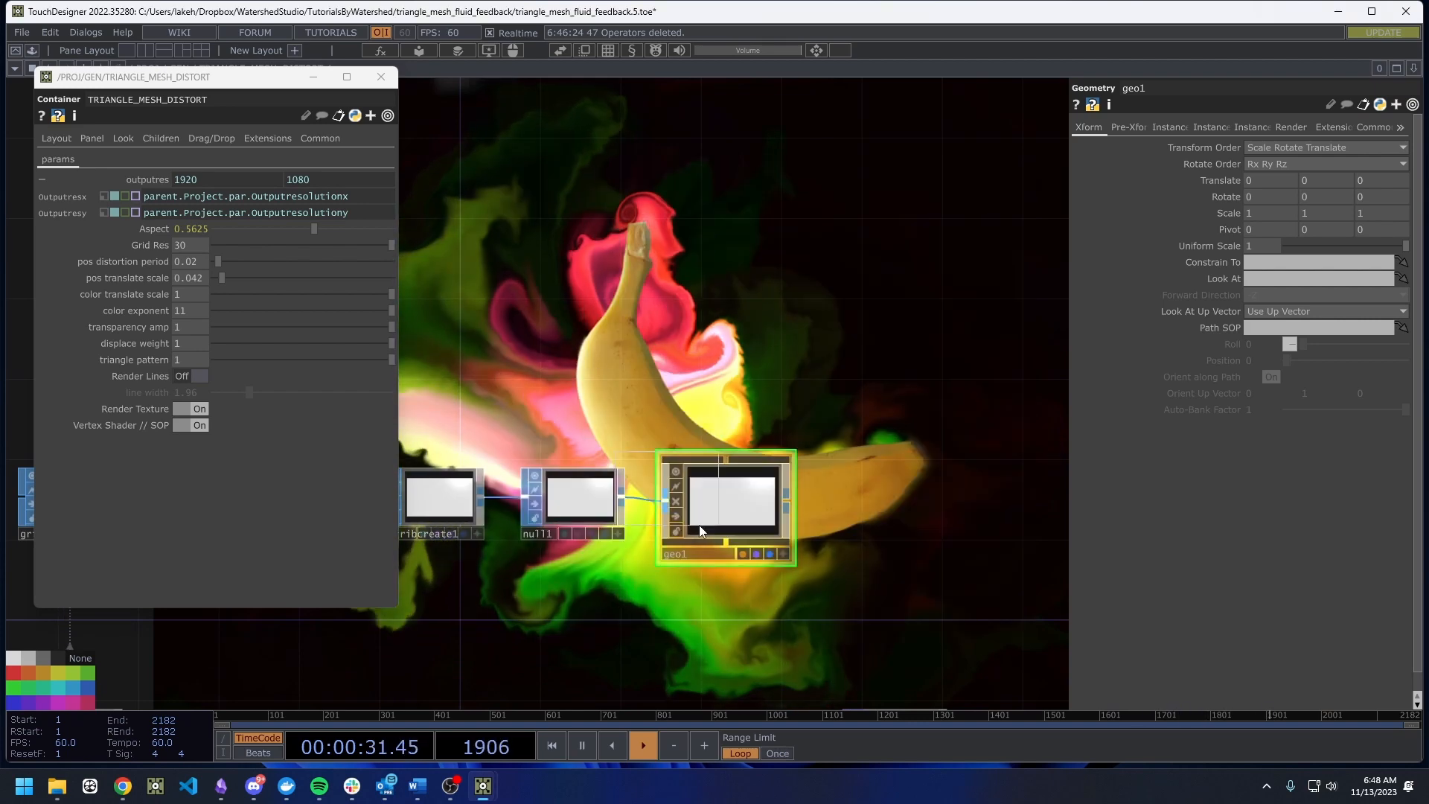
left_click(733, 601)
left_click_drag(737, 599, 743, 504)
left_click(742, 498)
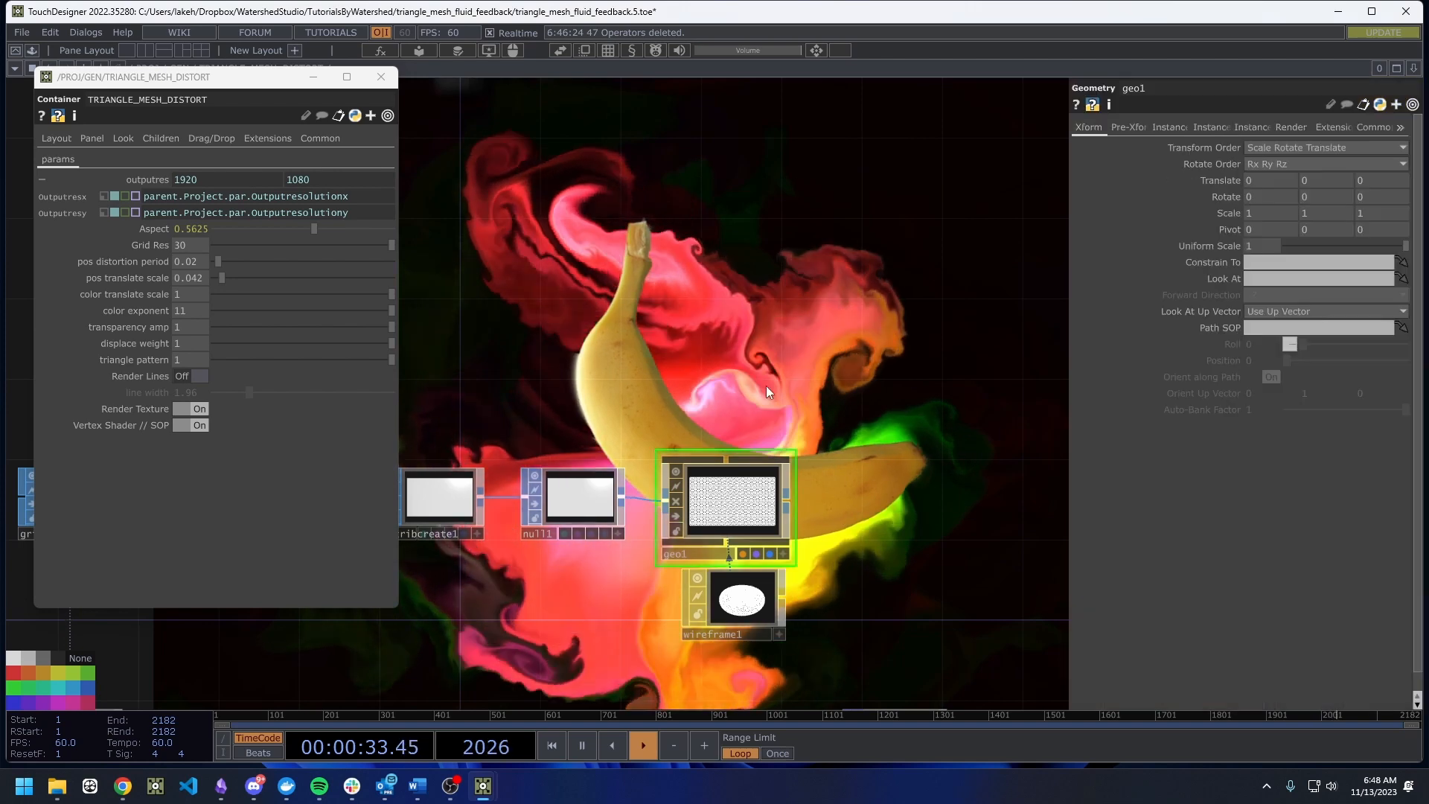
Add a Camera component above geo1.
key("Tab")
left_click(478, 162)
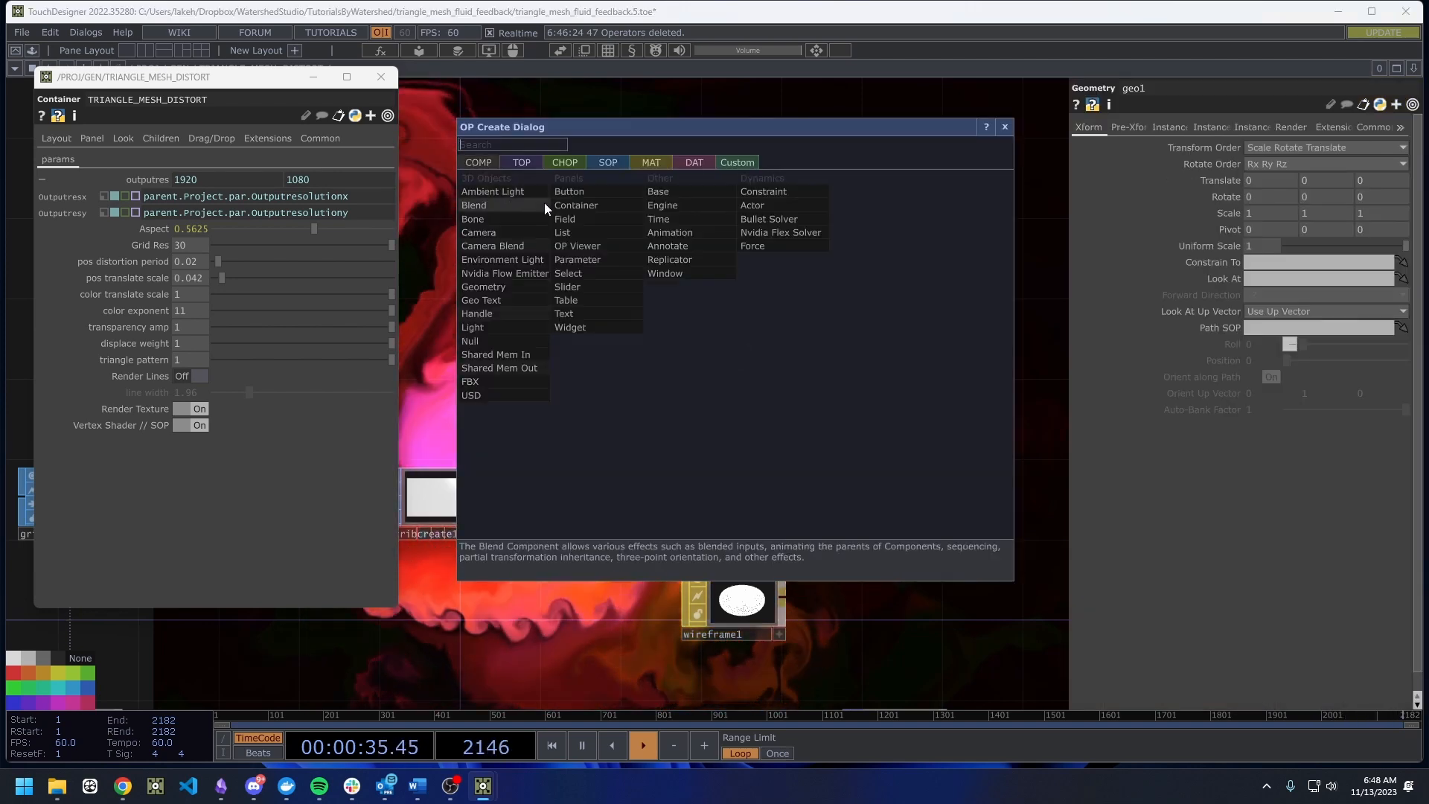
left_click(523, 235)
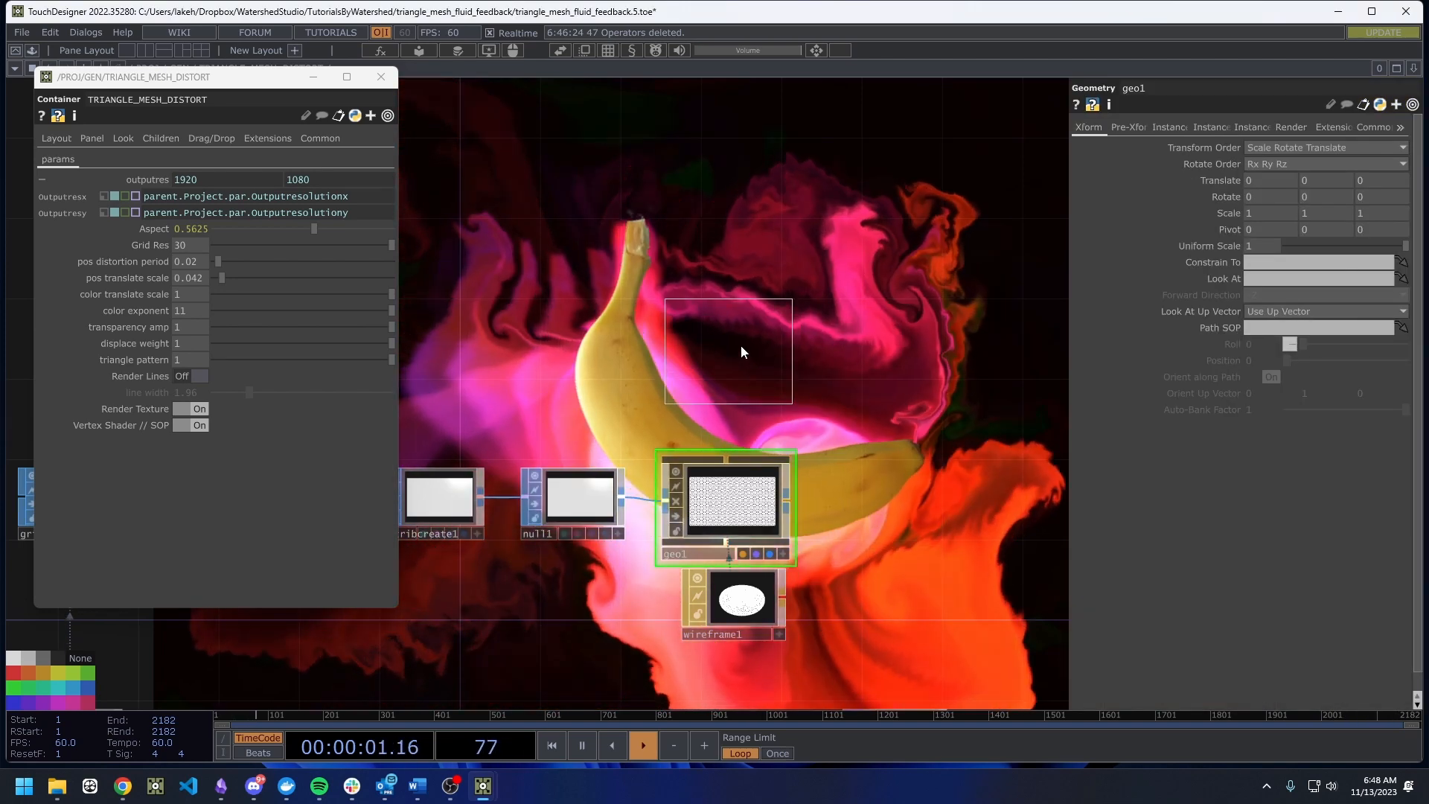
left_click(751, 350)
Add a Render TOP beside geo1.
key("Tab")
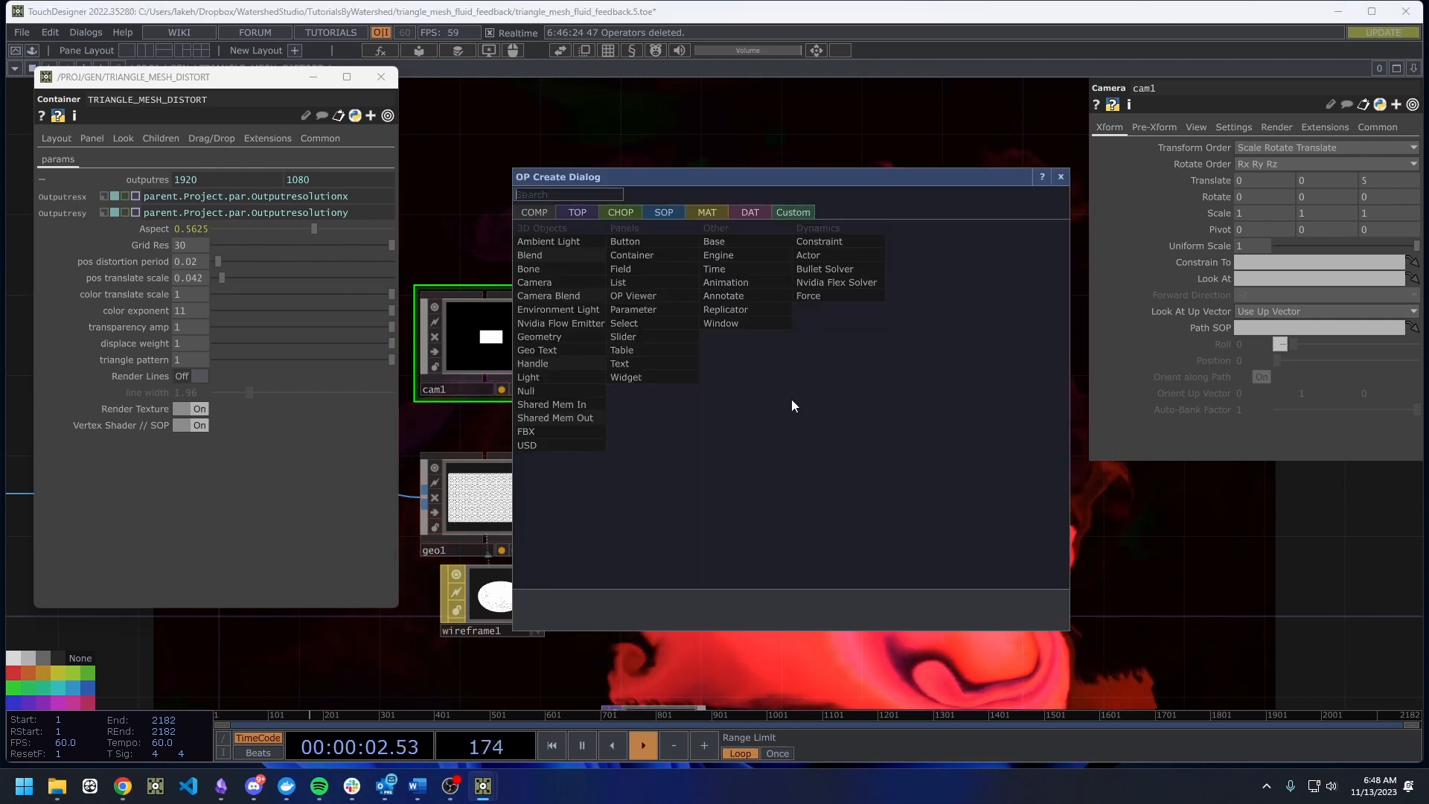
left_click(587, 213)
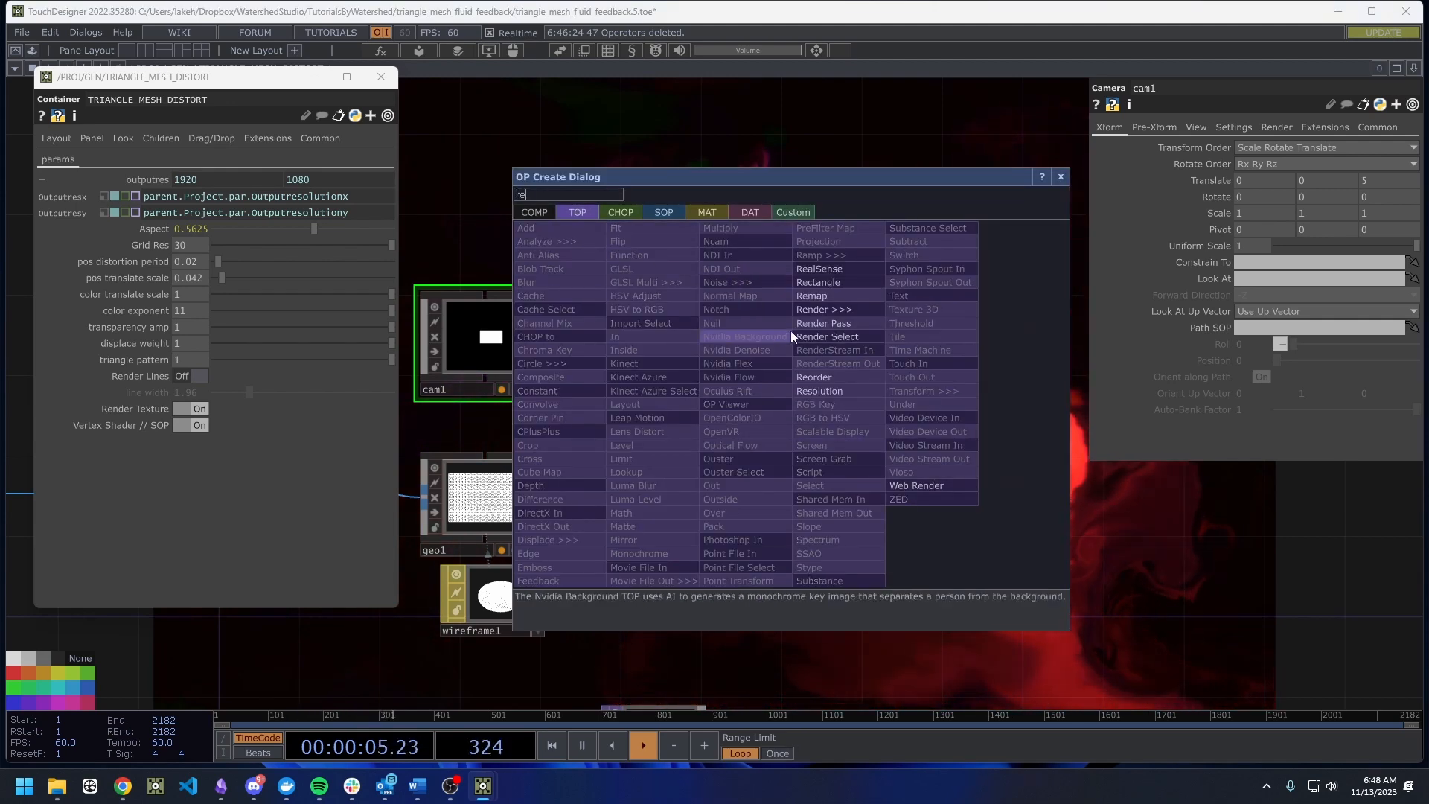
left_click(824, 309)
left_click(669, 475)
Add an Ambient Light component above render1, beside cam1.
key("Tab")
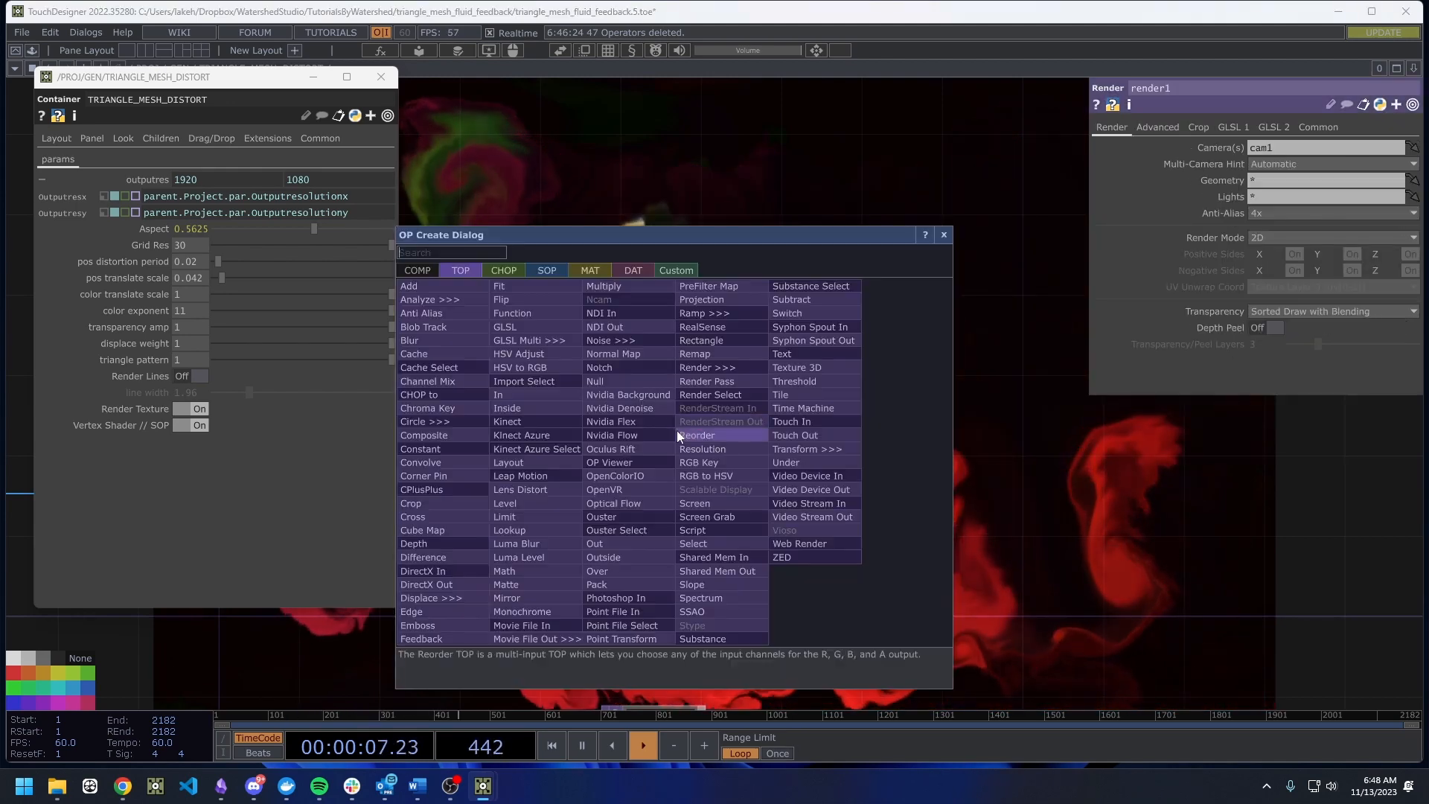
left_click(427, 271)
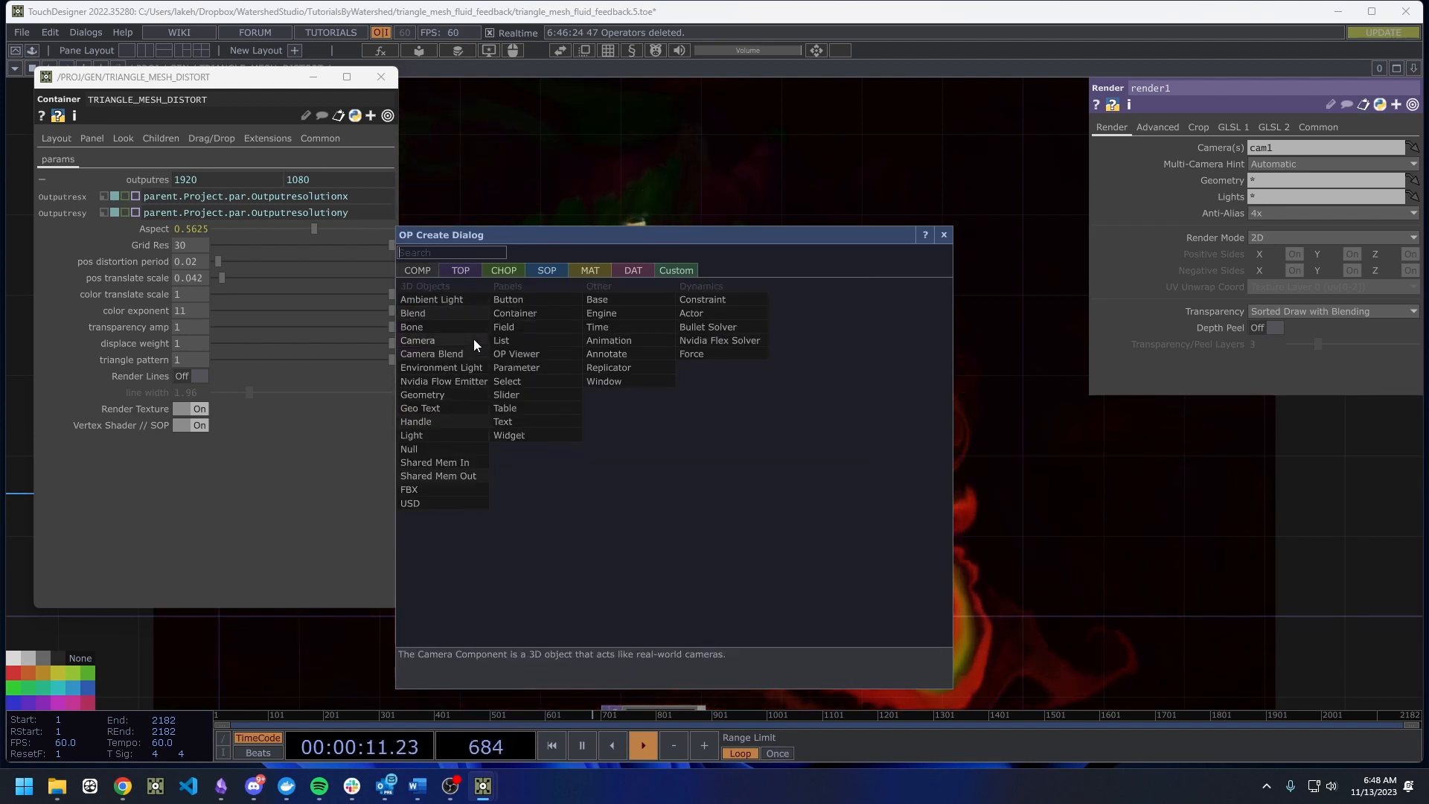
left_click(470, 299)
left_click(654, 344)
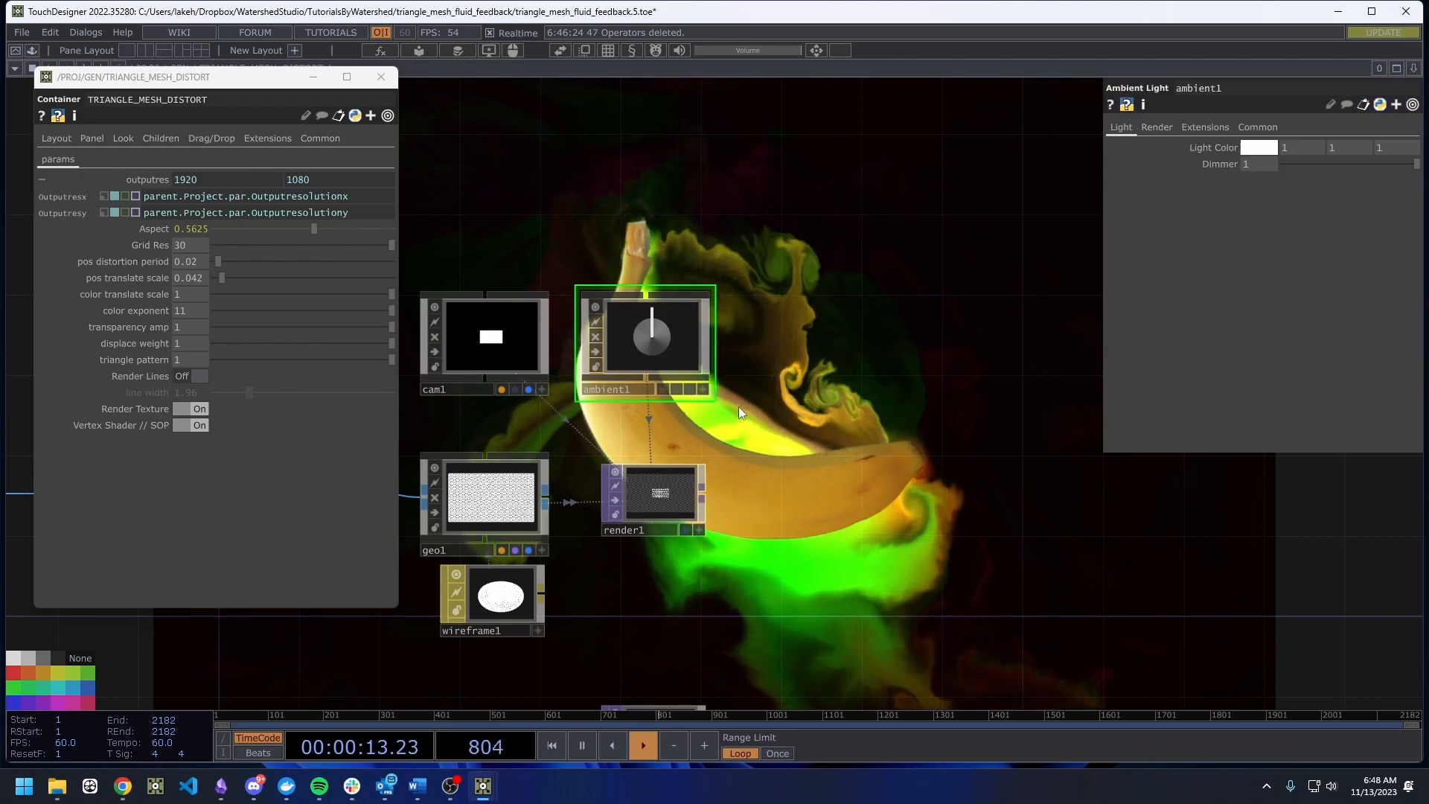
Examine the mesh in render1's output, then review the whole network and grid1's parameters.
scroll(772, 469, "up", 8)
scroll(773, 459, "up", 8)
scroll(717, 455, "down", 15)
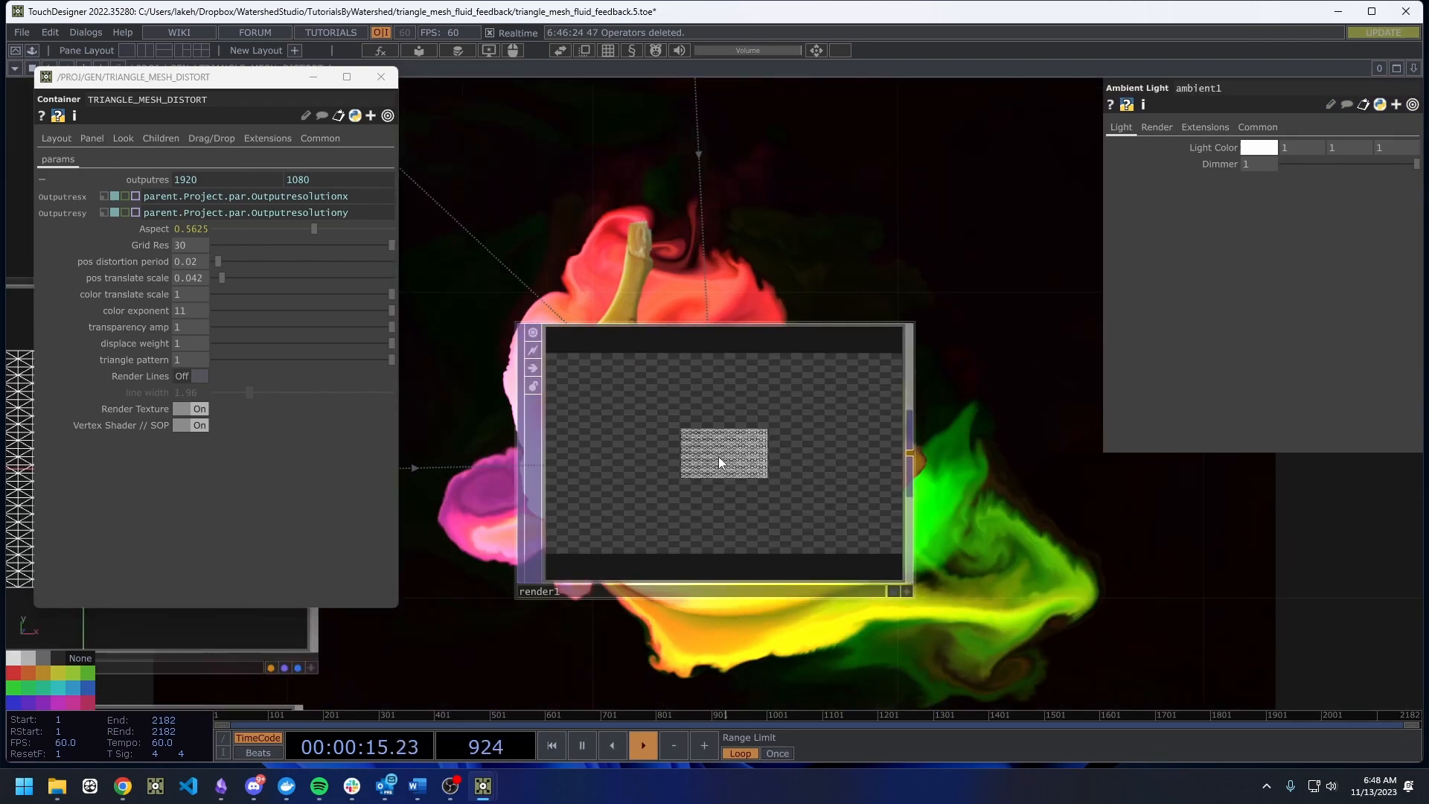
left_click(718, 451)
scroll(756, 503, "down", 3)
left_click_drag(785, 547, 896, 484)
scroll(650, 492, "down", 2)
left_click_drag(649, 492, 765, 510)
left_click(496, 440)
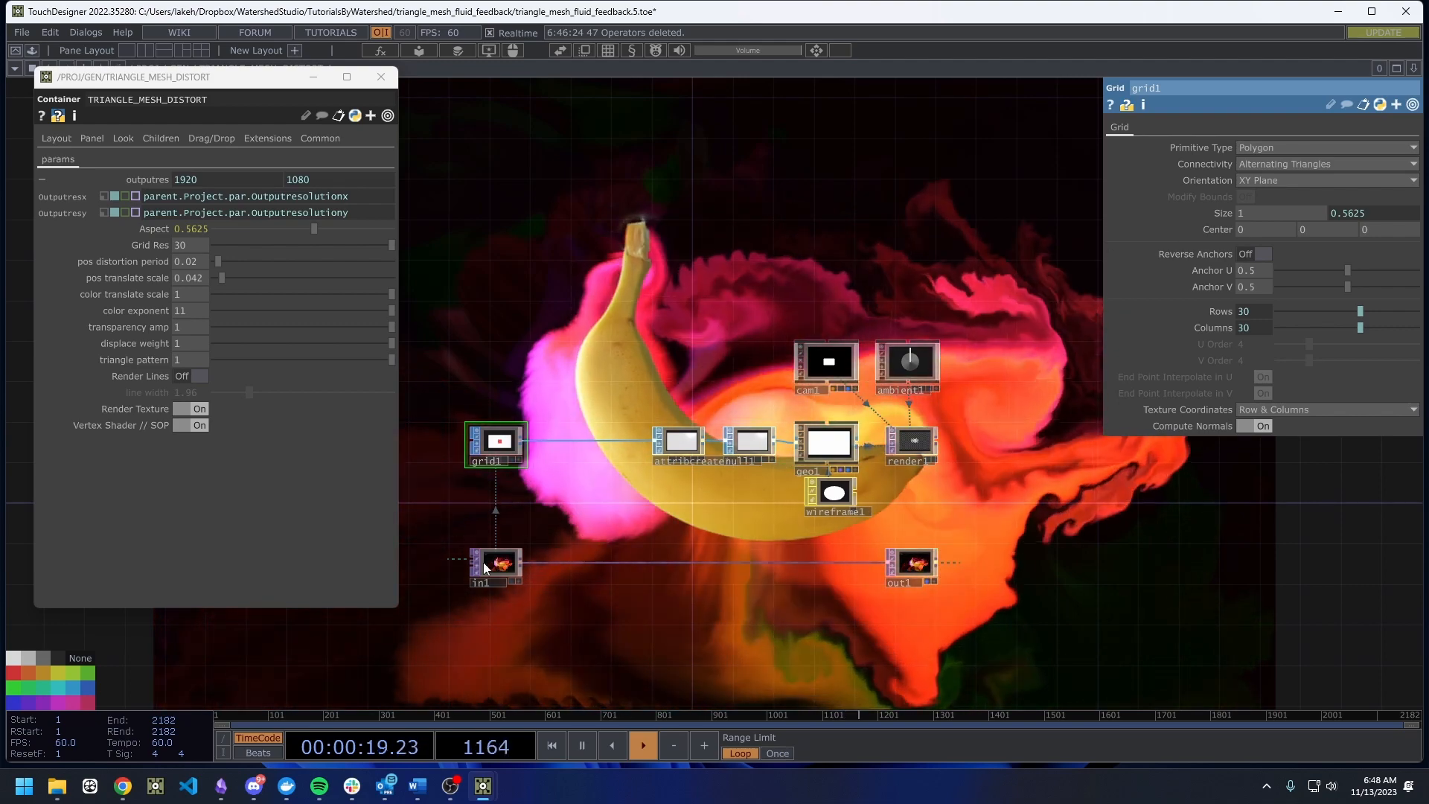
Set render1's resolution to the expressions op('in1').width and op('in1').height.
left_click(909, 440)
left_click(1318, 127)
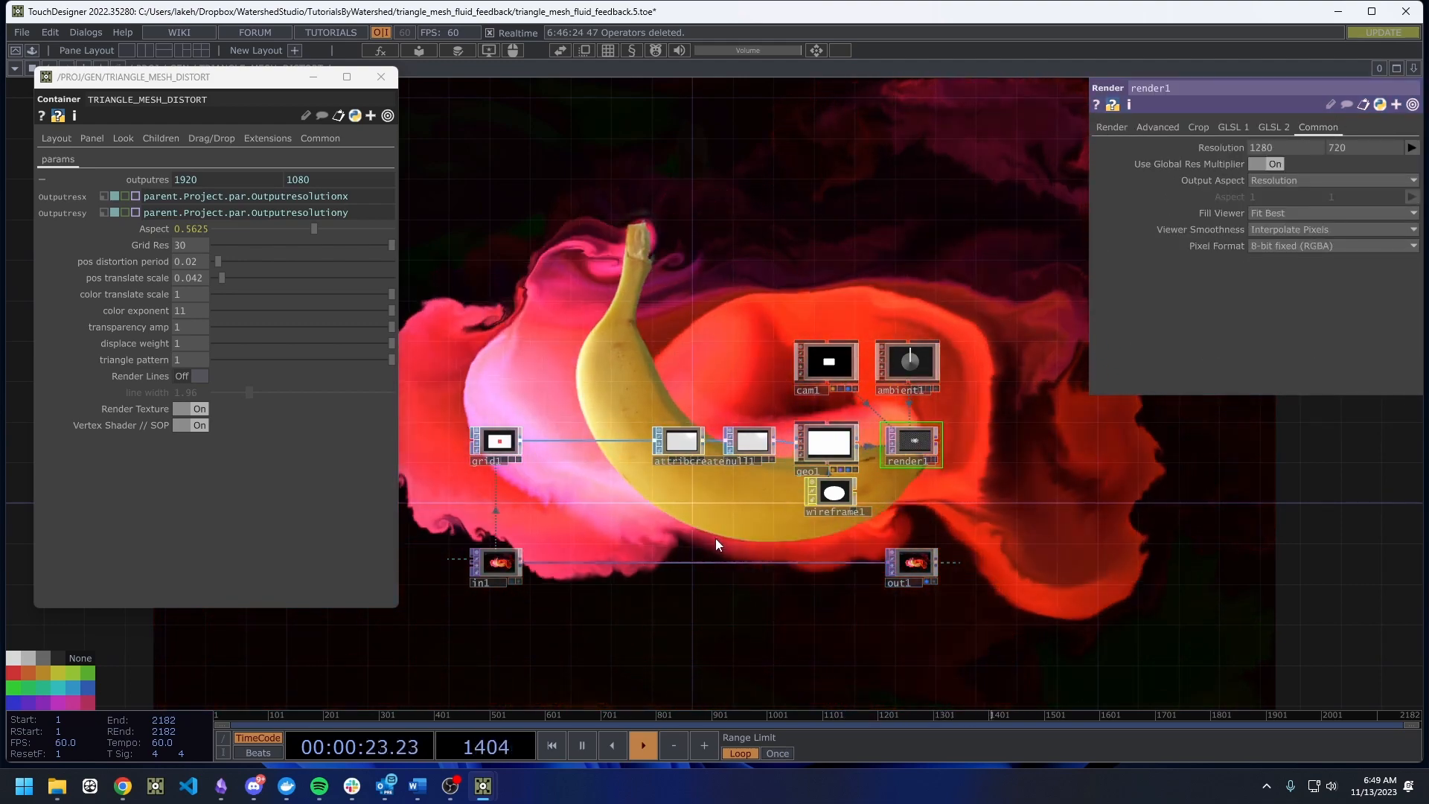
left_click(1269, 147)
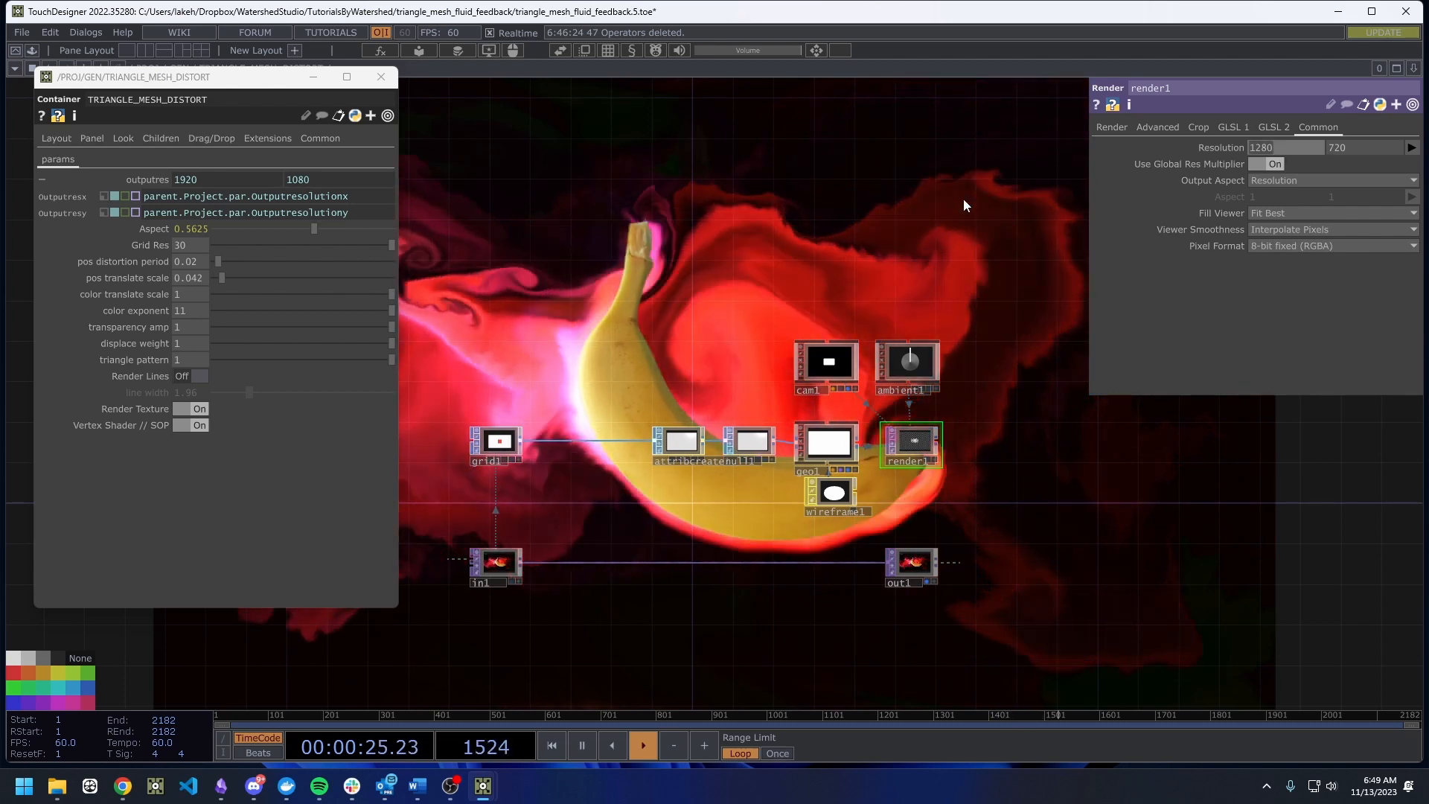
type("o")
type("p('in1')o")
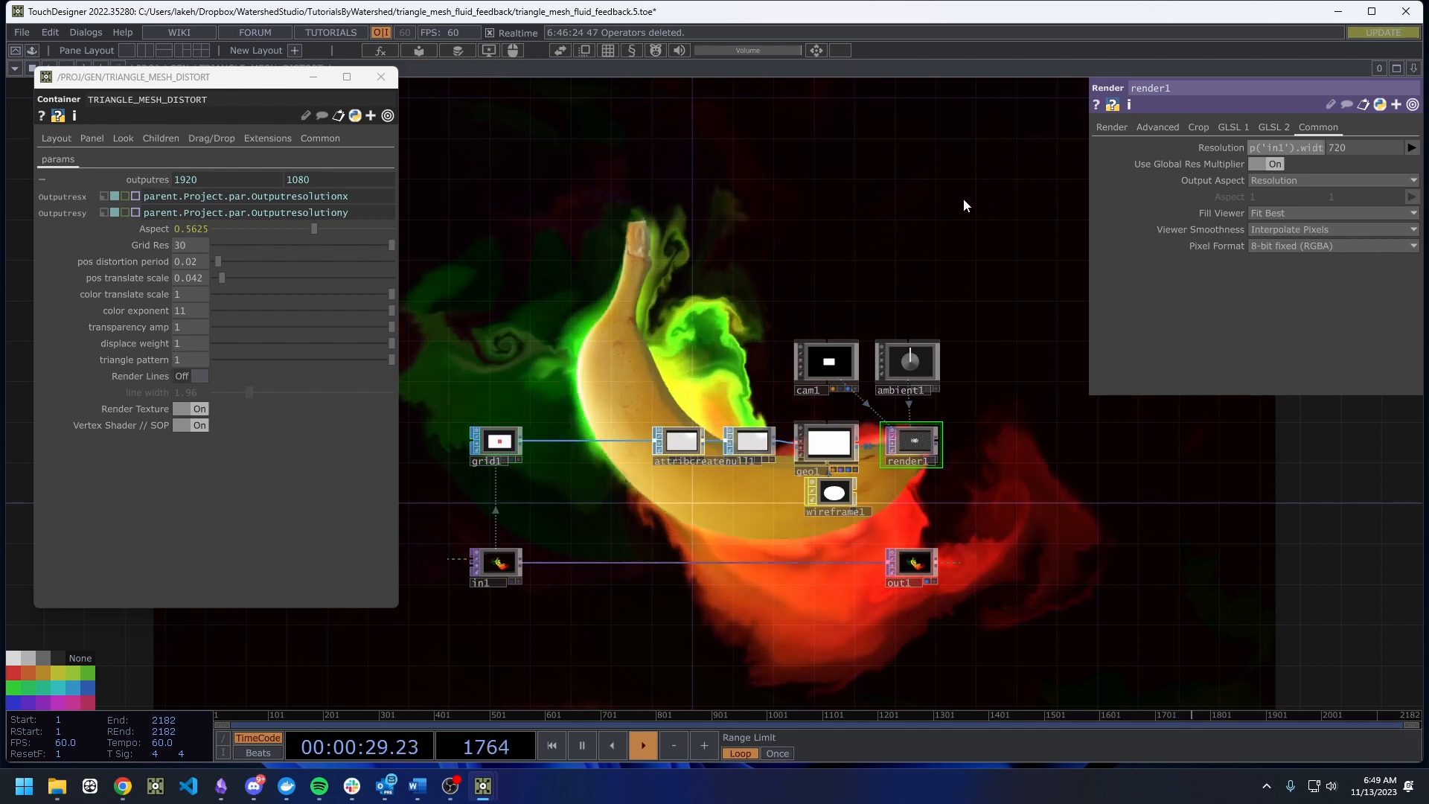
type("op('")
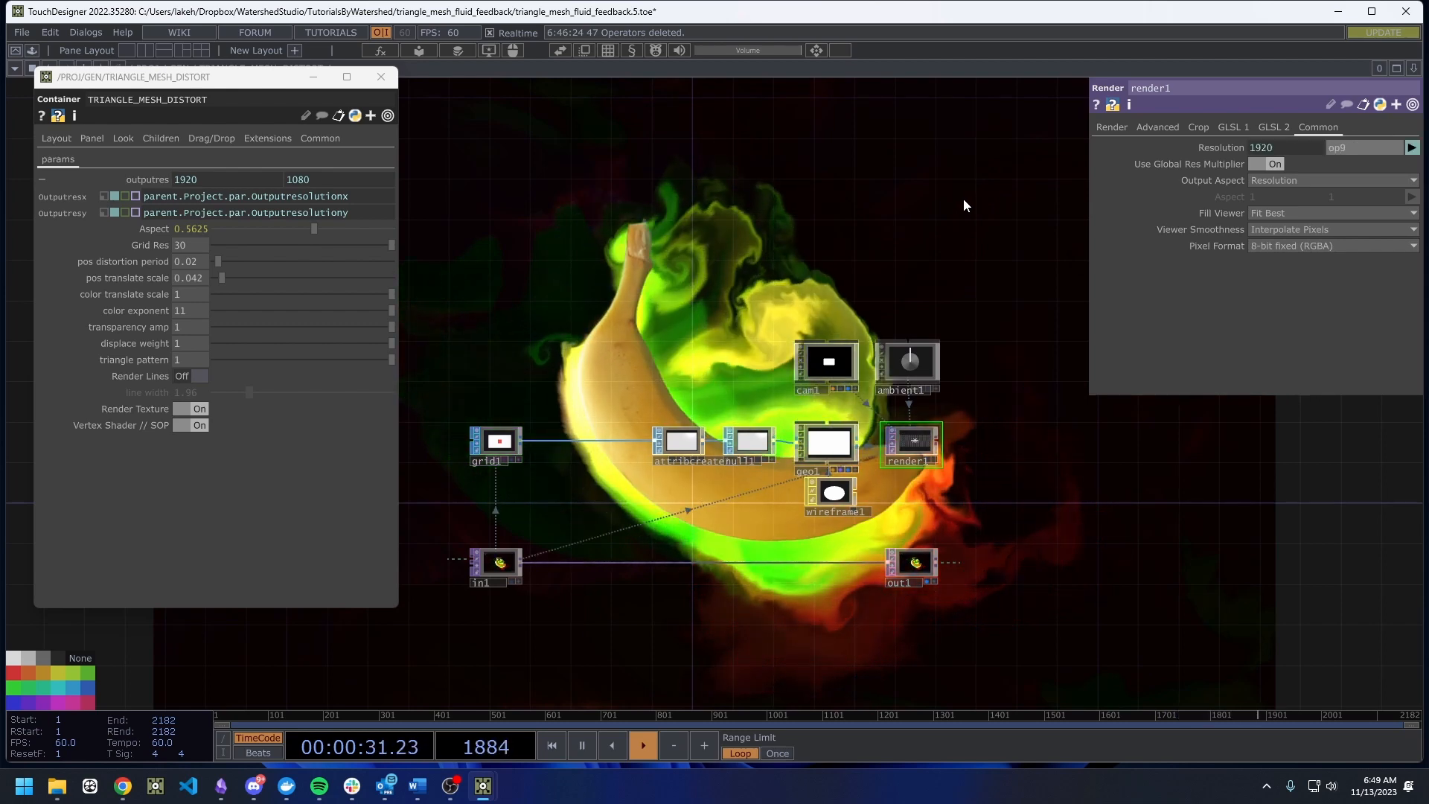
type("in1")
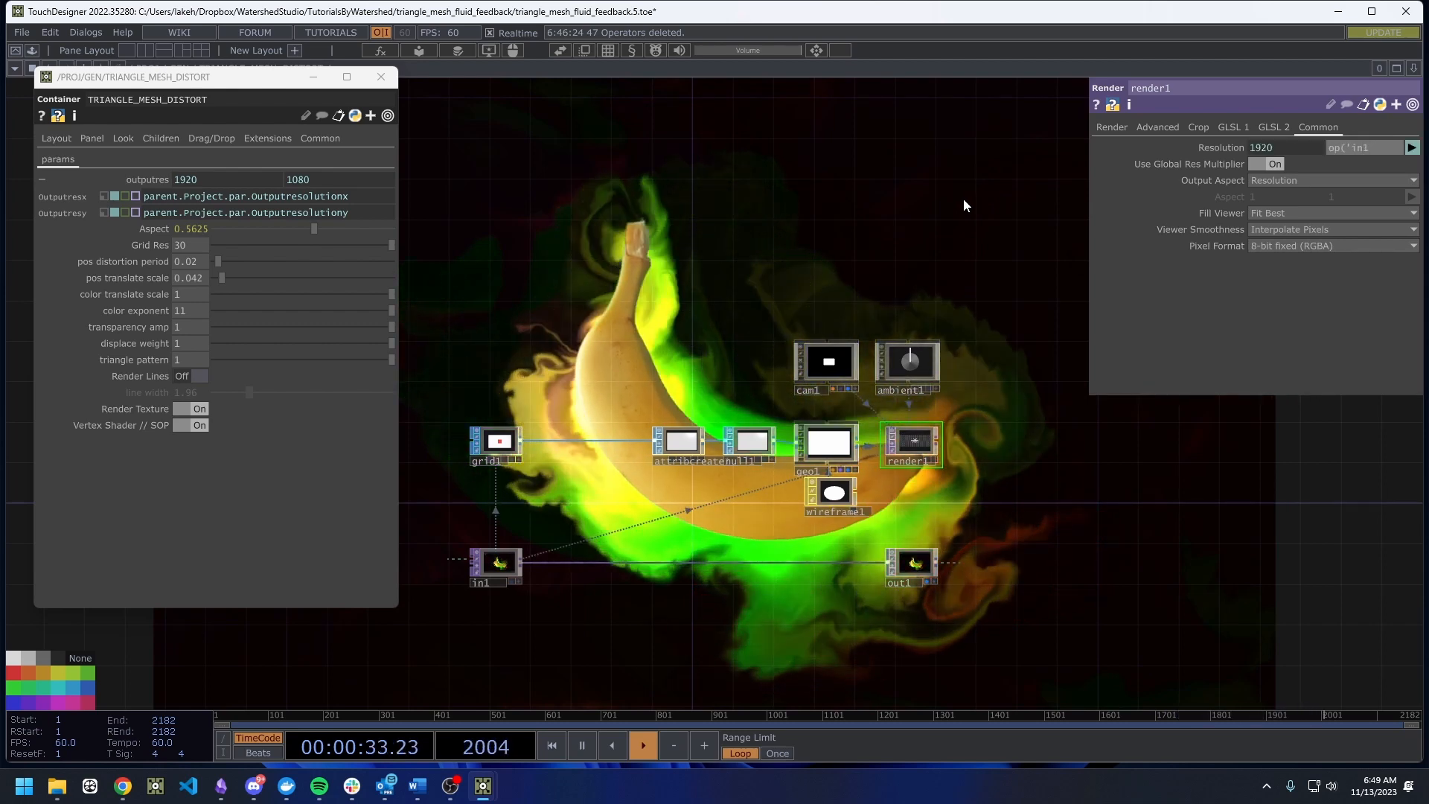
type("').height")
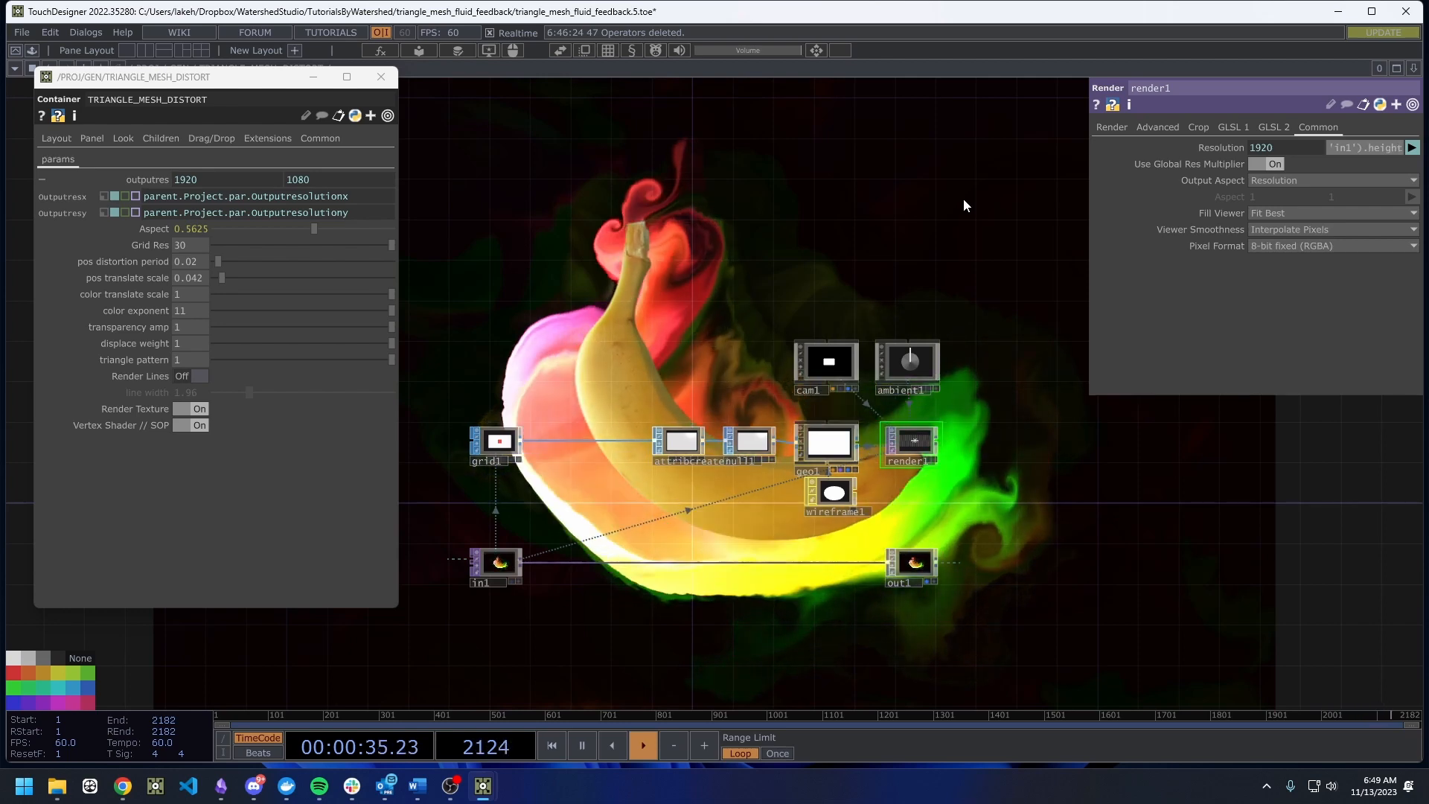
key("Return")
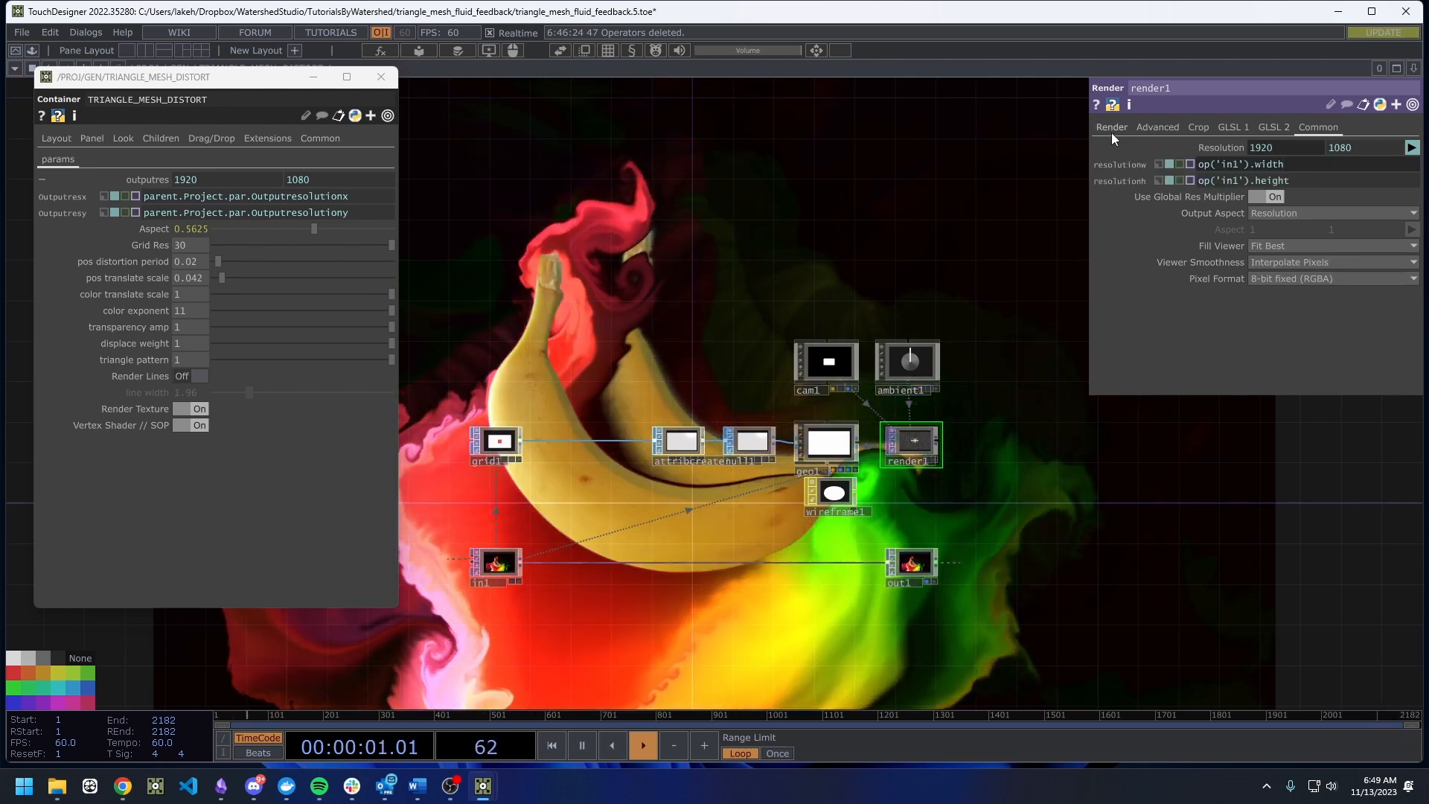
Collapse render1's resolution expressions and set its pixel format to 16-bit float (RGBA).
left_click(1096, 148)
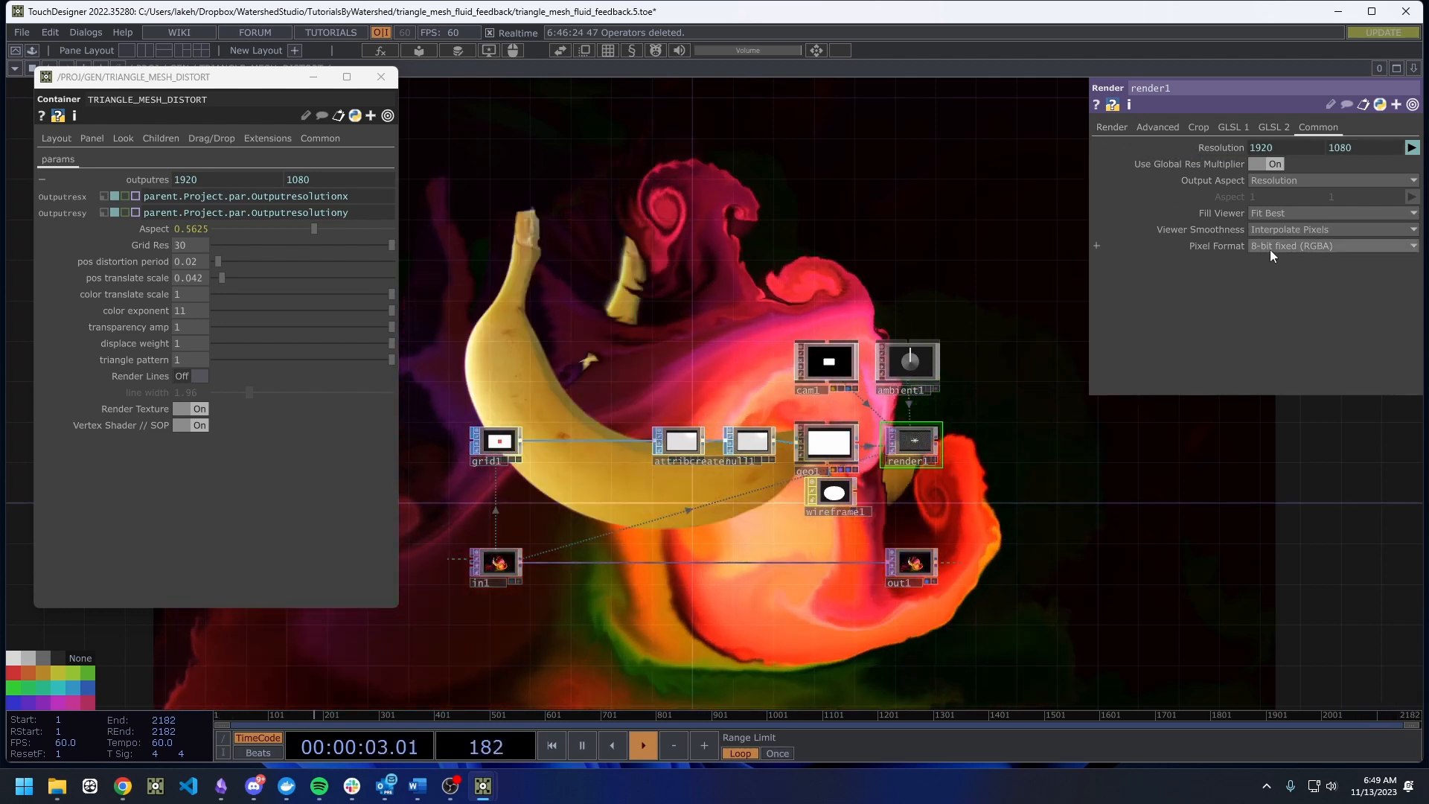
left_click(1271, 246)
left_click(1271, 306)
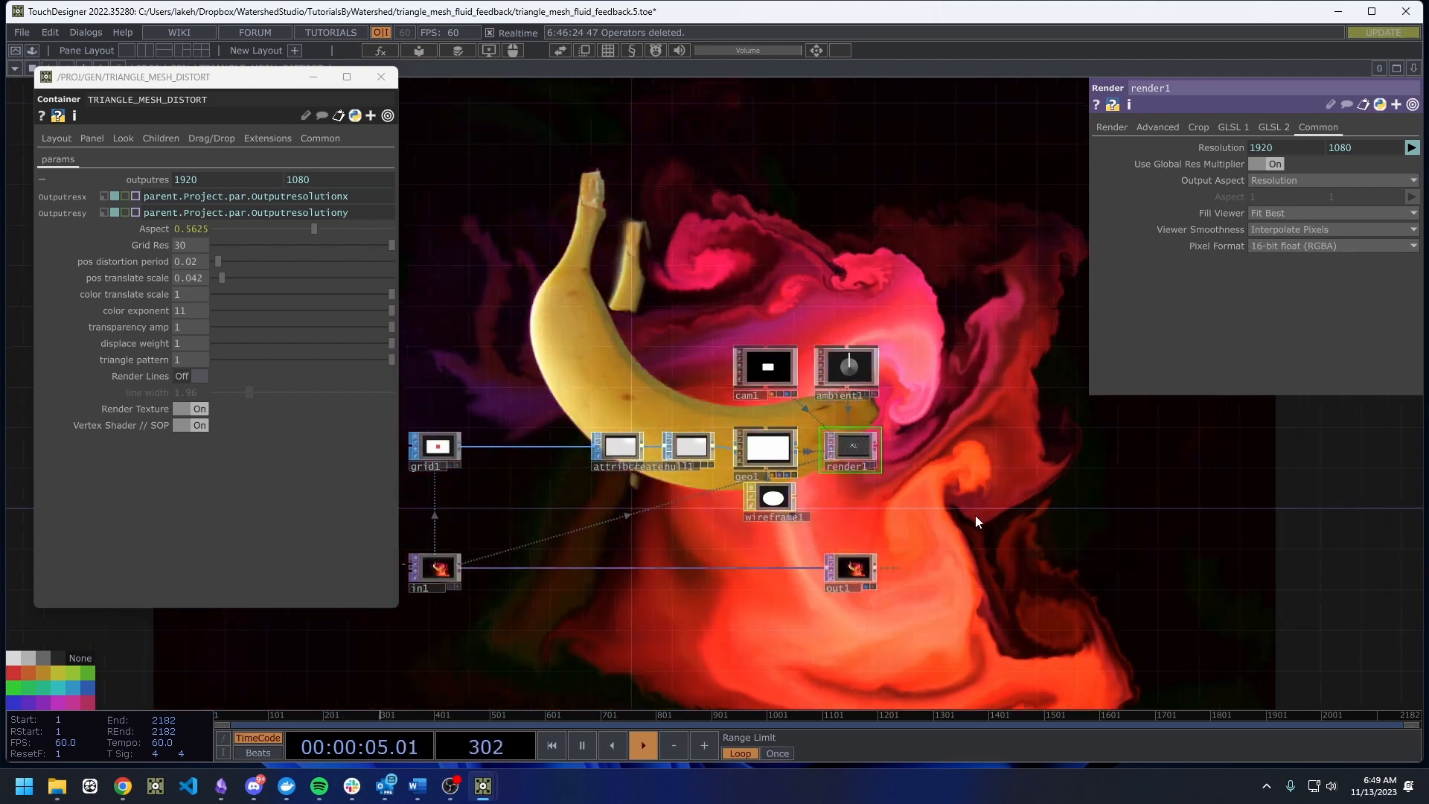
Wire render1 into out1 and place out1 beside it in the same row.
scroll(854, 462, "up", 2)
scroll(856, 480, "down", 2)
left_click_drag(829, 597, 895, 470)
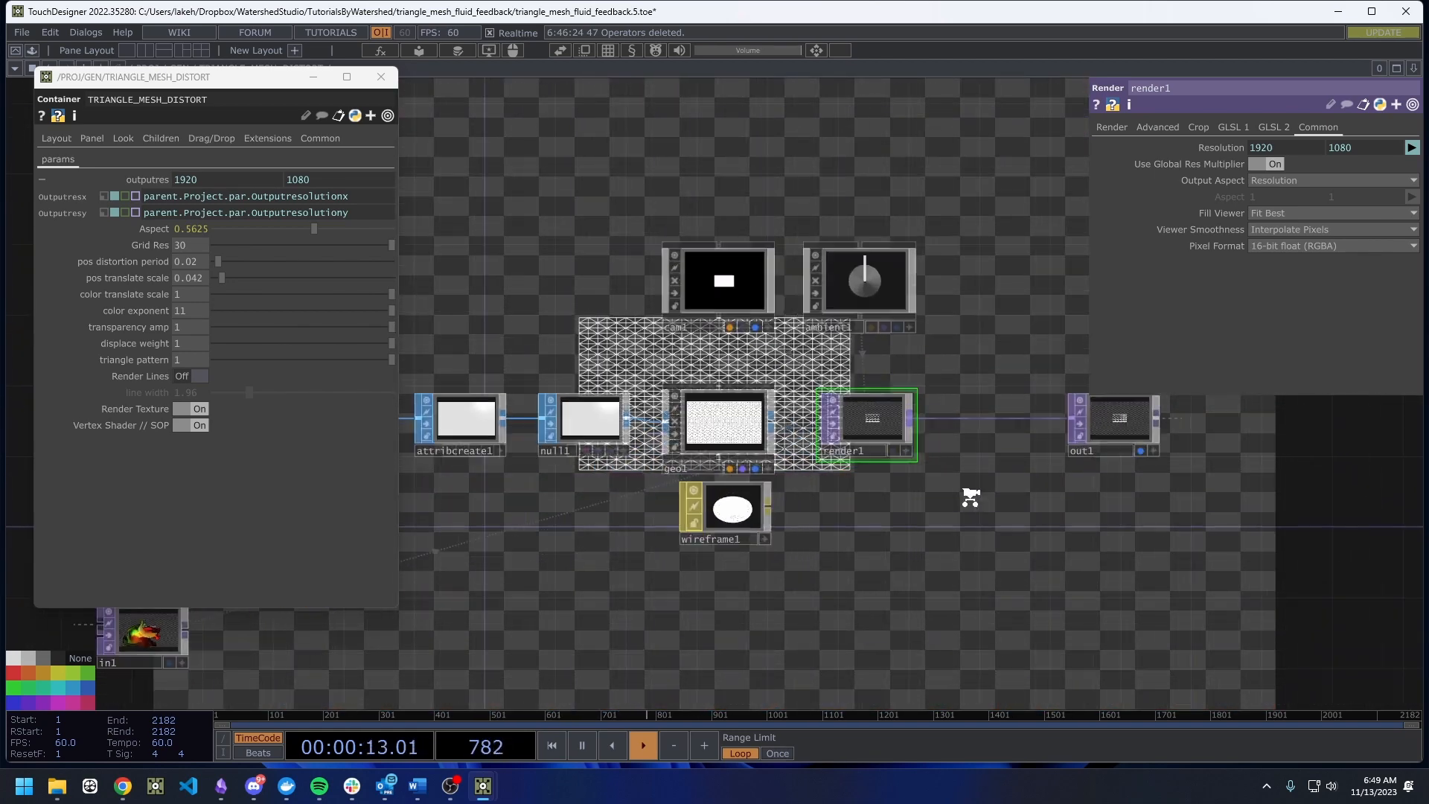
Set cam1's projection to Orthographic with an ortho width of 1.0.
scroll(970, 497, "down", 2)
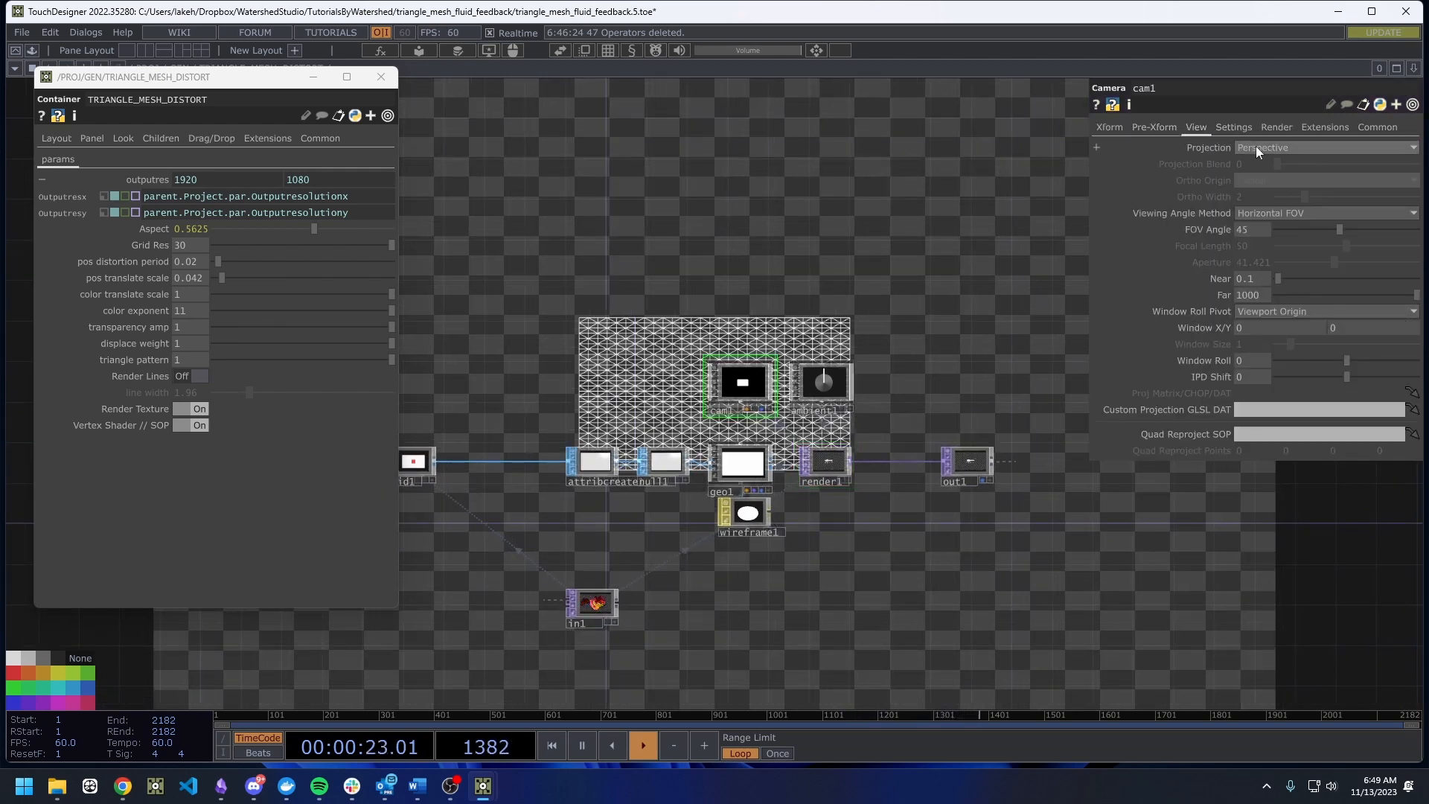
left_click(1266, 179)
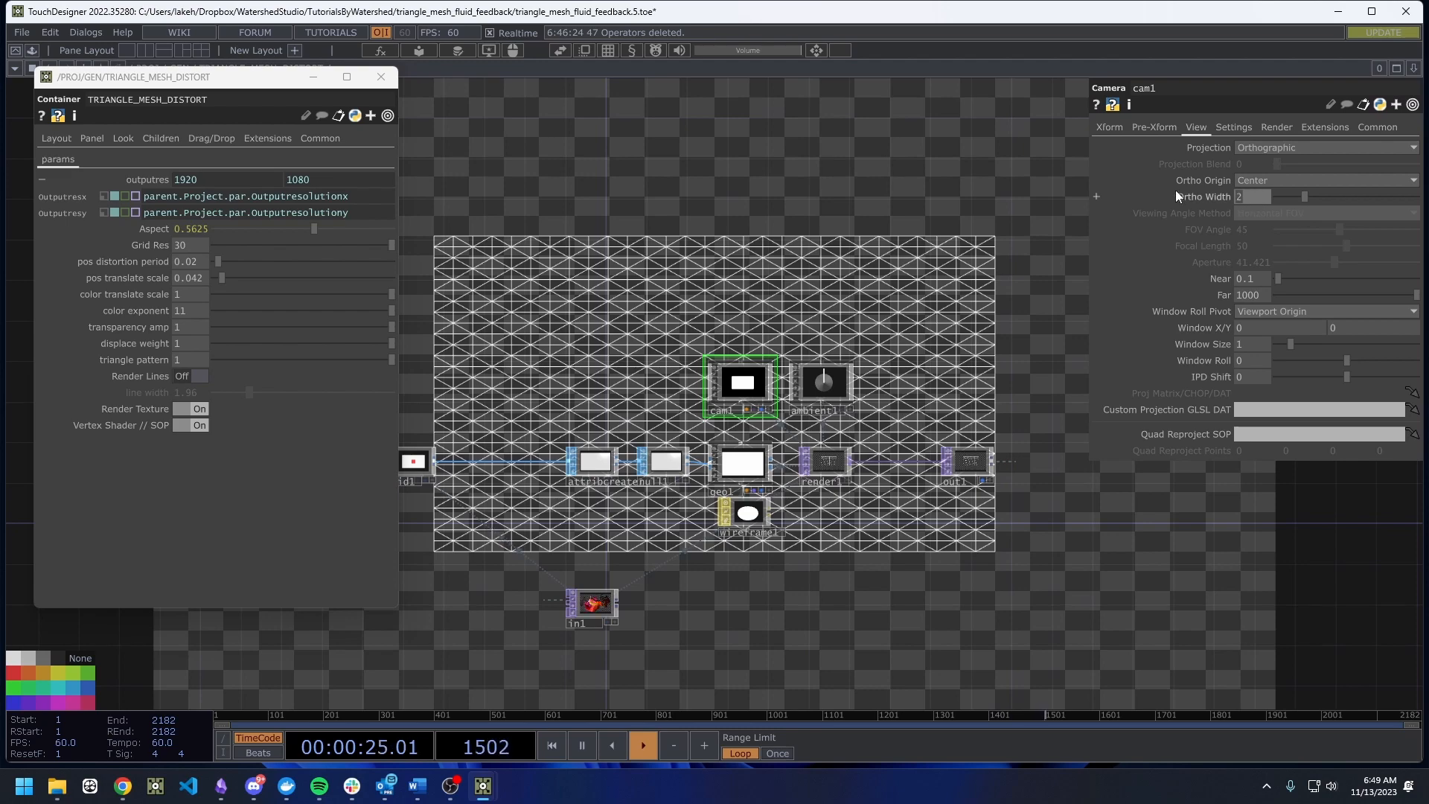
type("1")
key("Return")
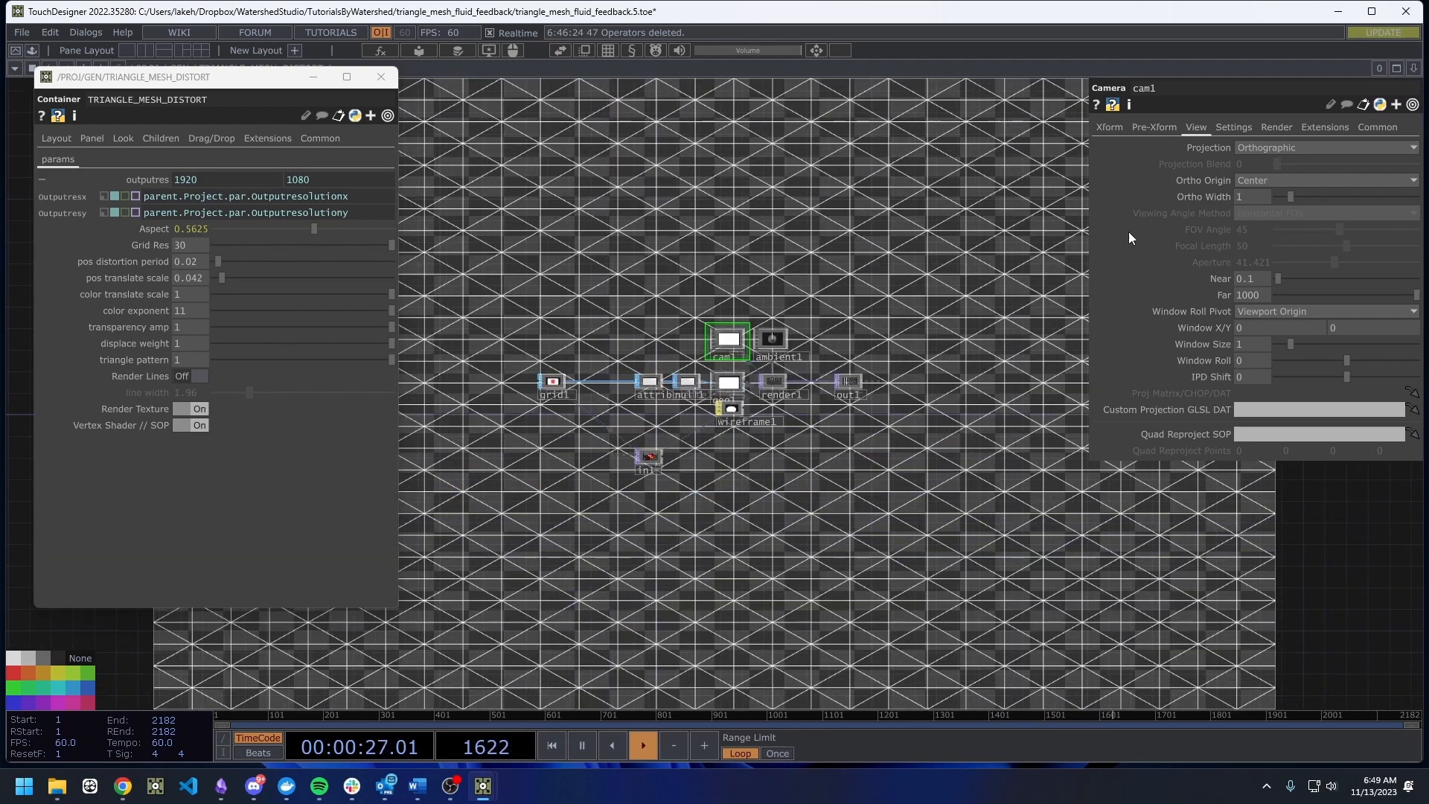
left_click_drag(1291, 195, 1294, 190)
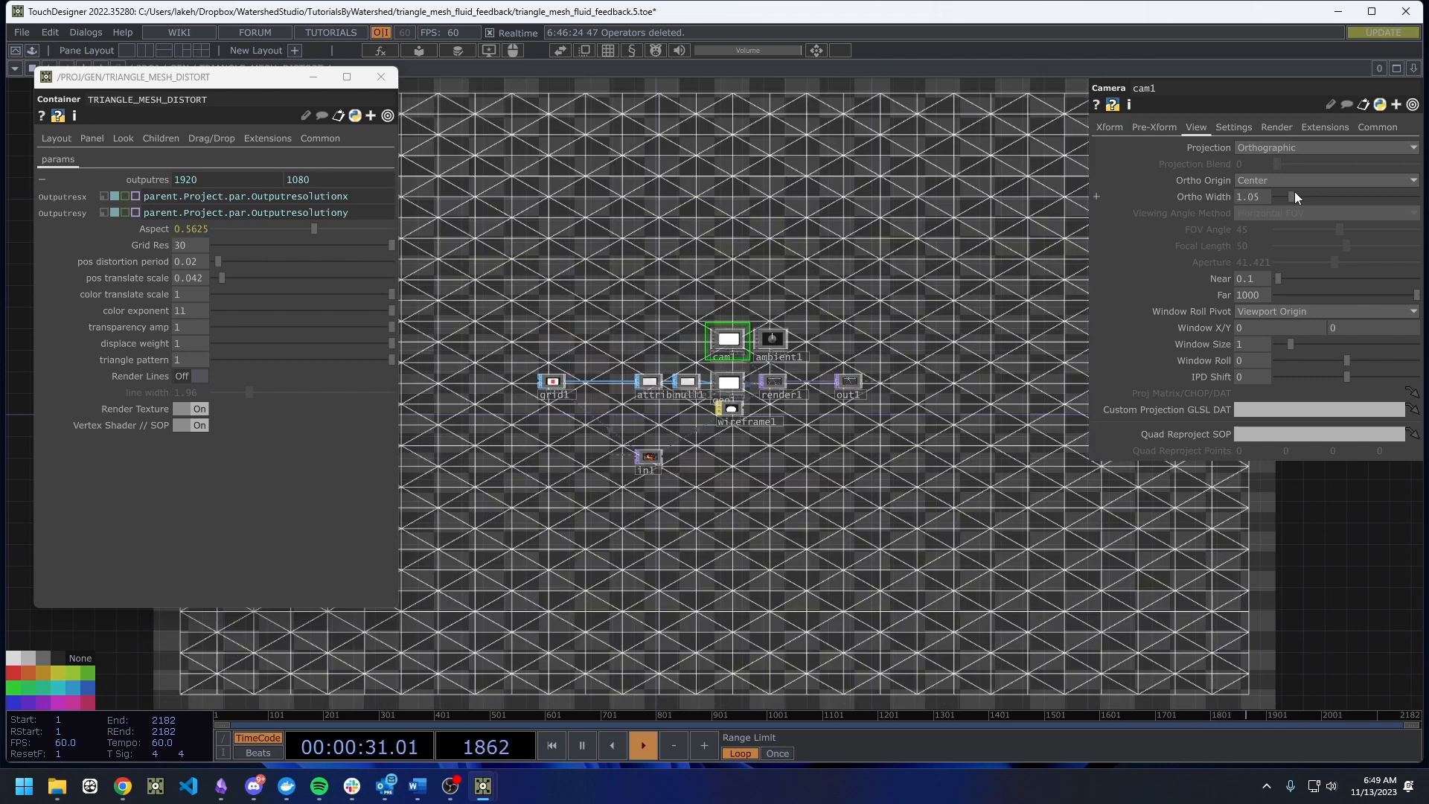
left_click(1257, 198)
key("BackSpace")
key("Return")
Delete the wireframe1 material below geo1.
left_click_drag(825, 263, 765, 301)
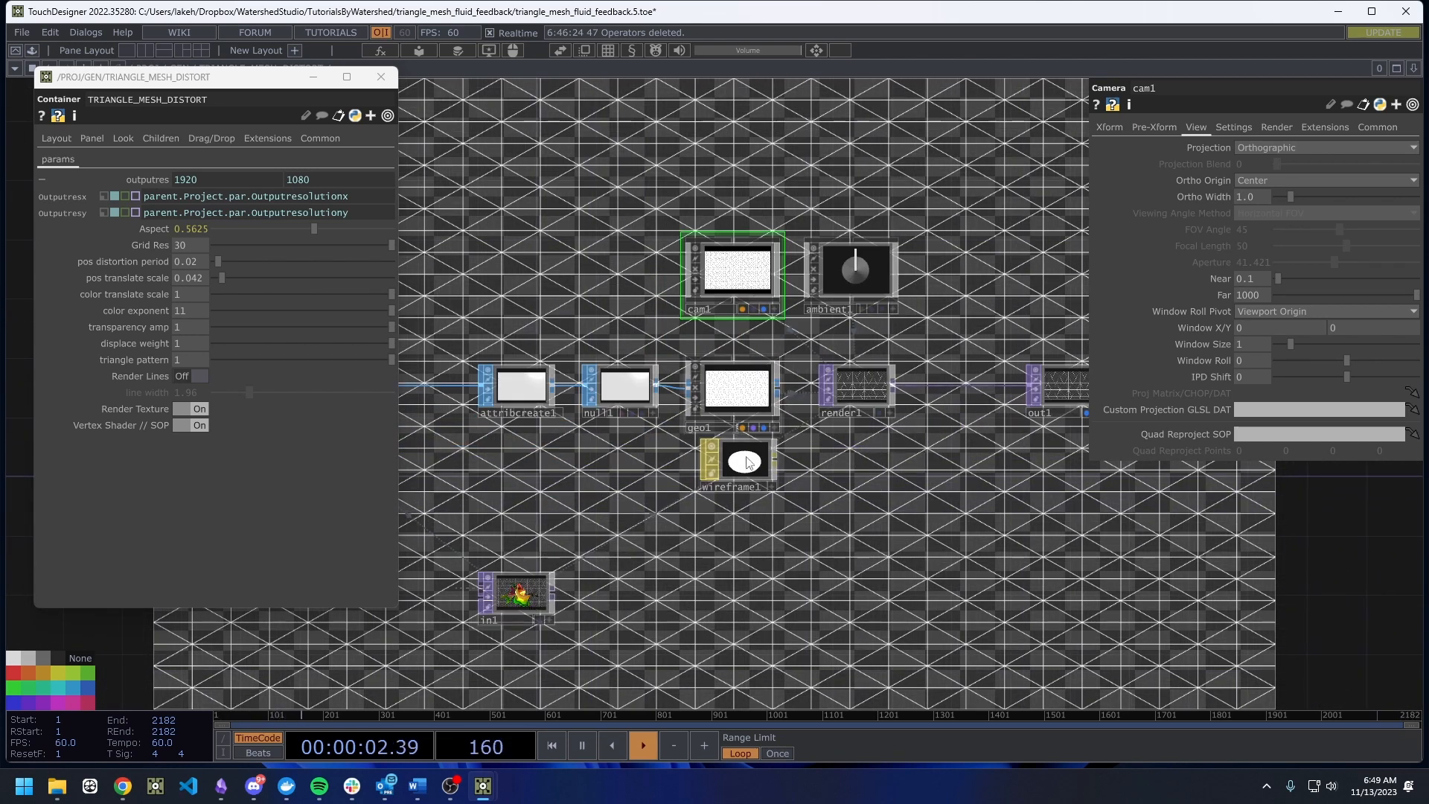
left_click(744, 476)
key("Delete")
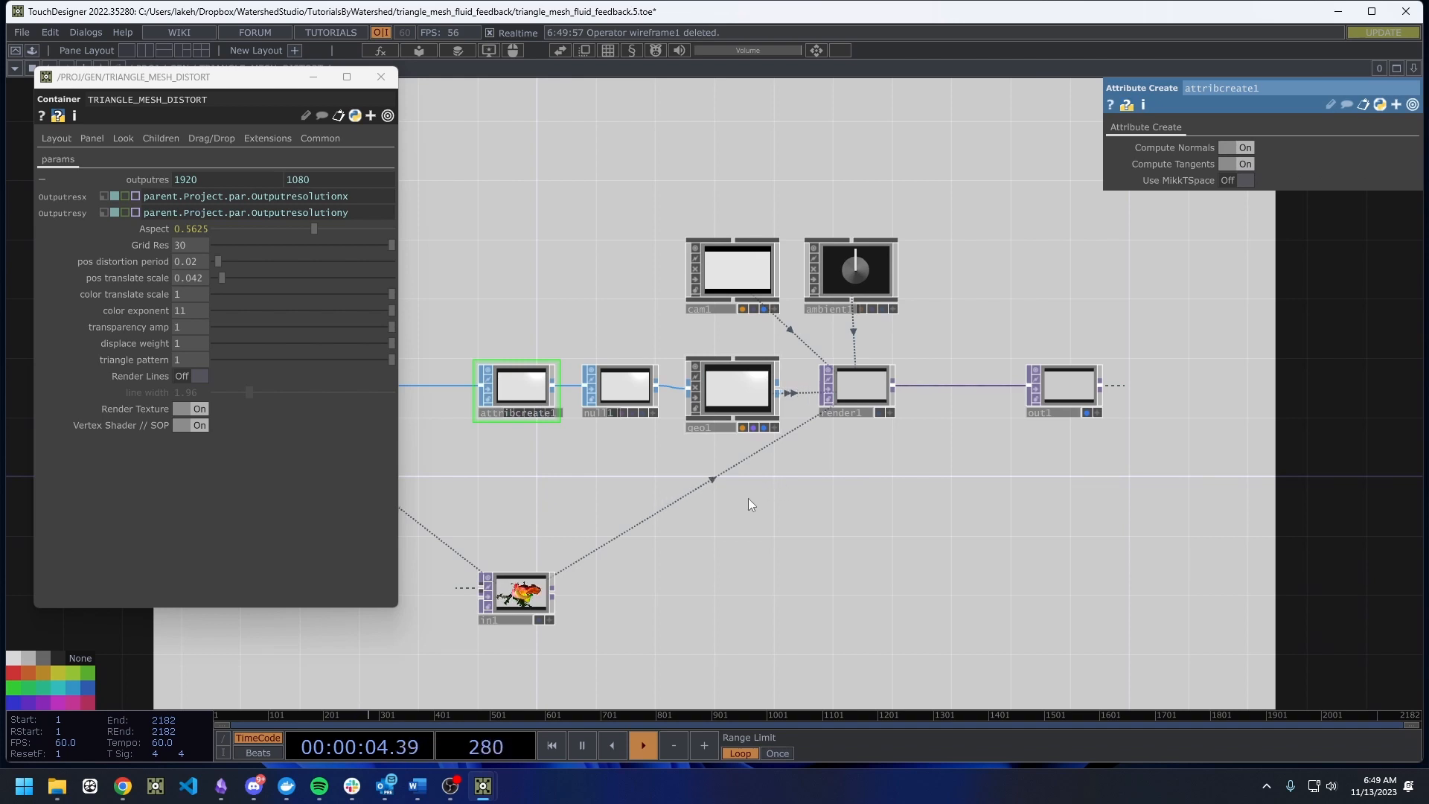
Add a Null MAT below geo1 and feed it with a Constant MAT.
key("Tab")
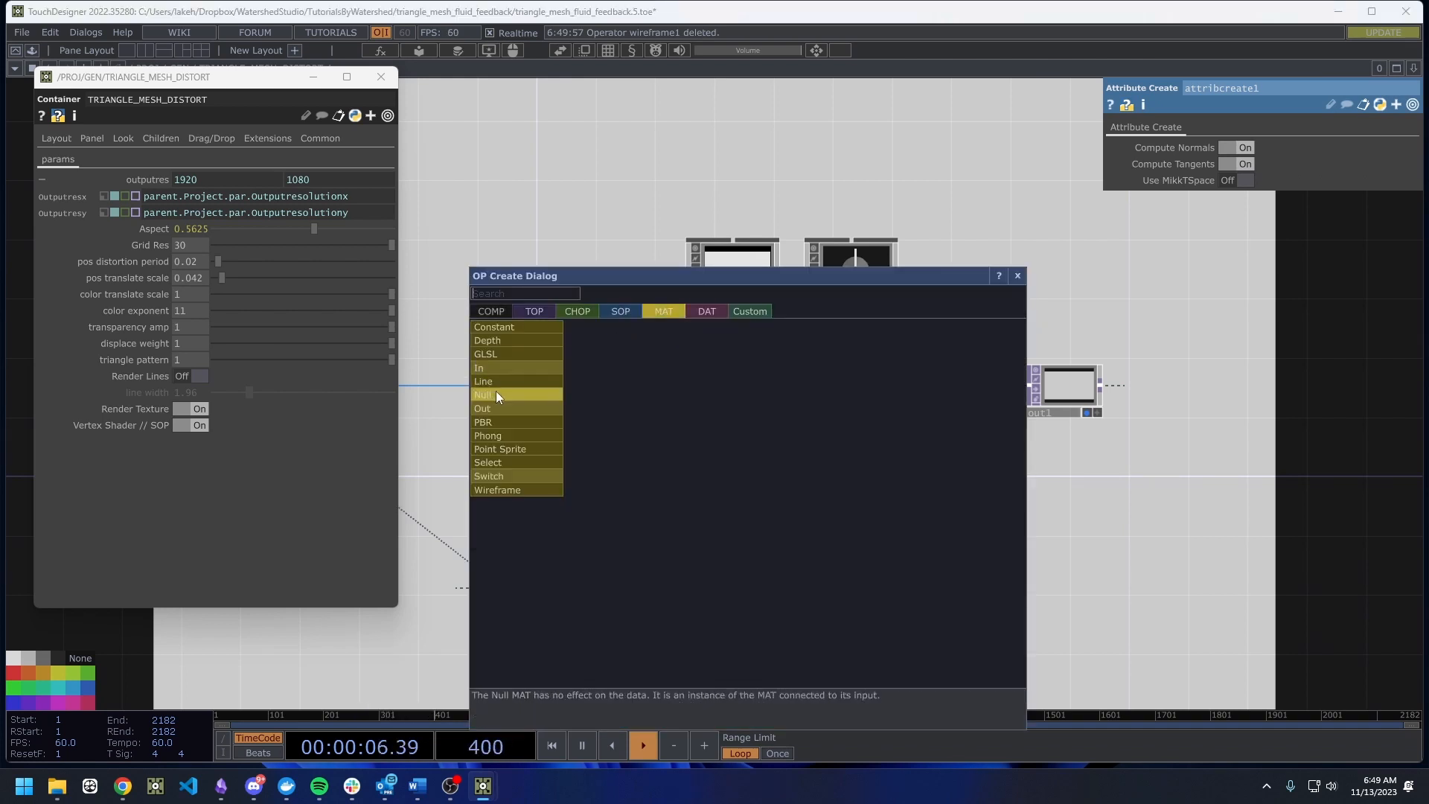
left_click(496, 394)
left_click(740, 510)
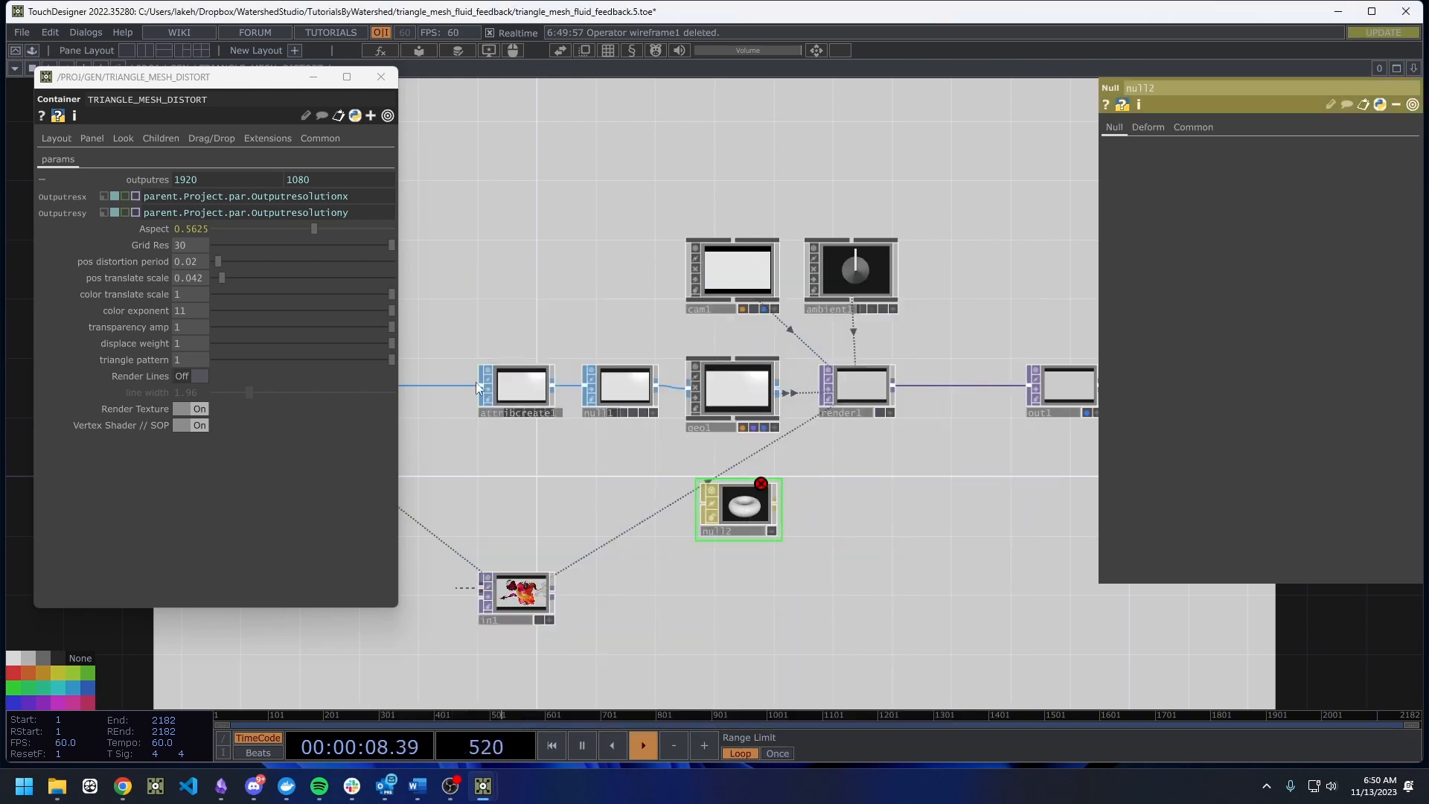
key("Tab")
left_click(339, 355)
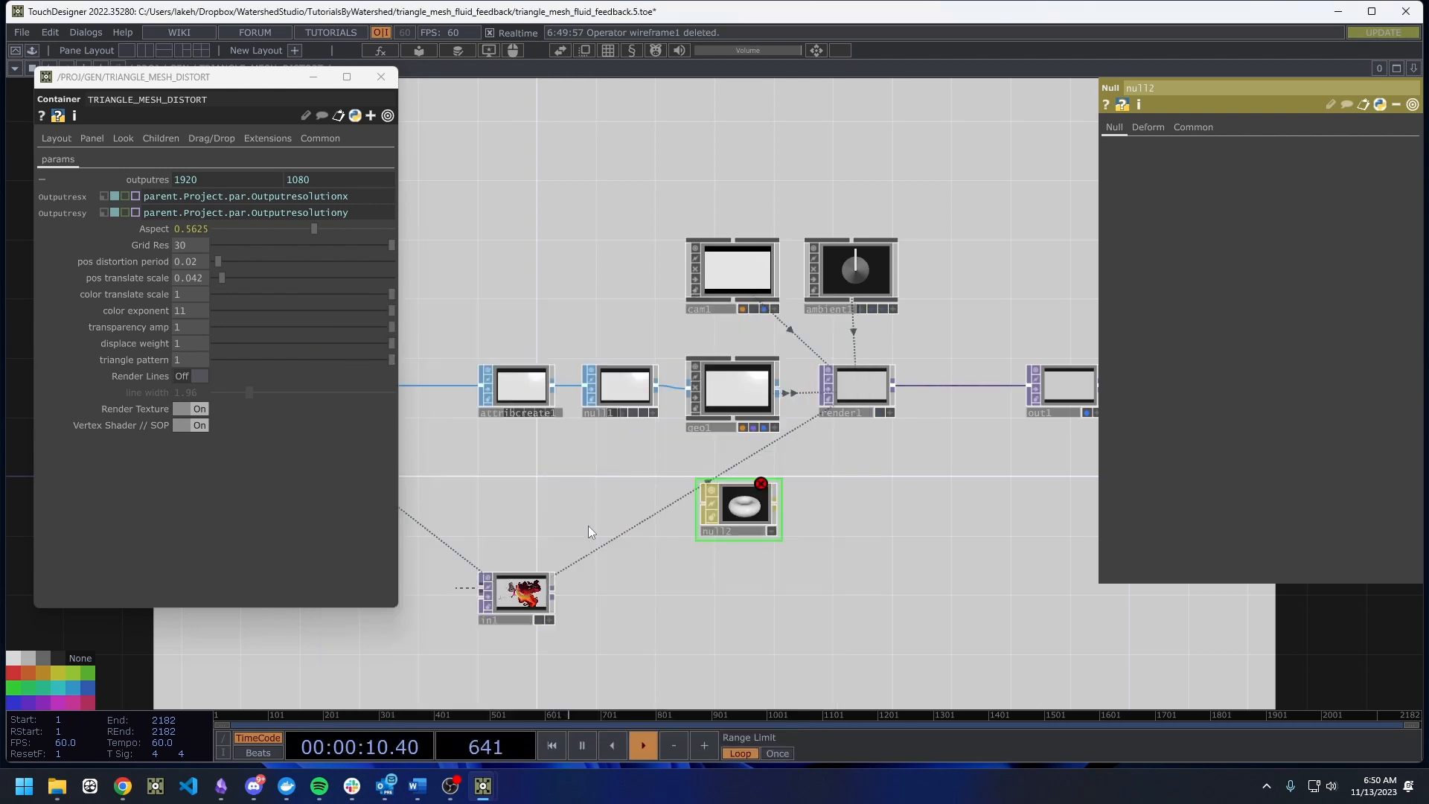
Rename the Null MAT to mat and assign it to geo1 as its material.
left_click(737, 529)
type("mat")
key("Return")
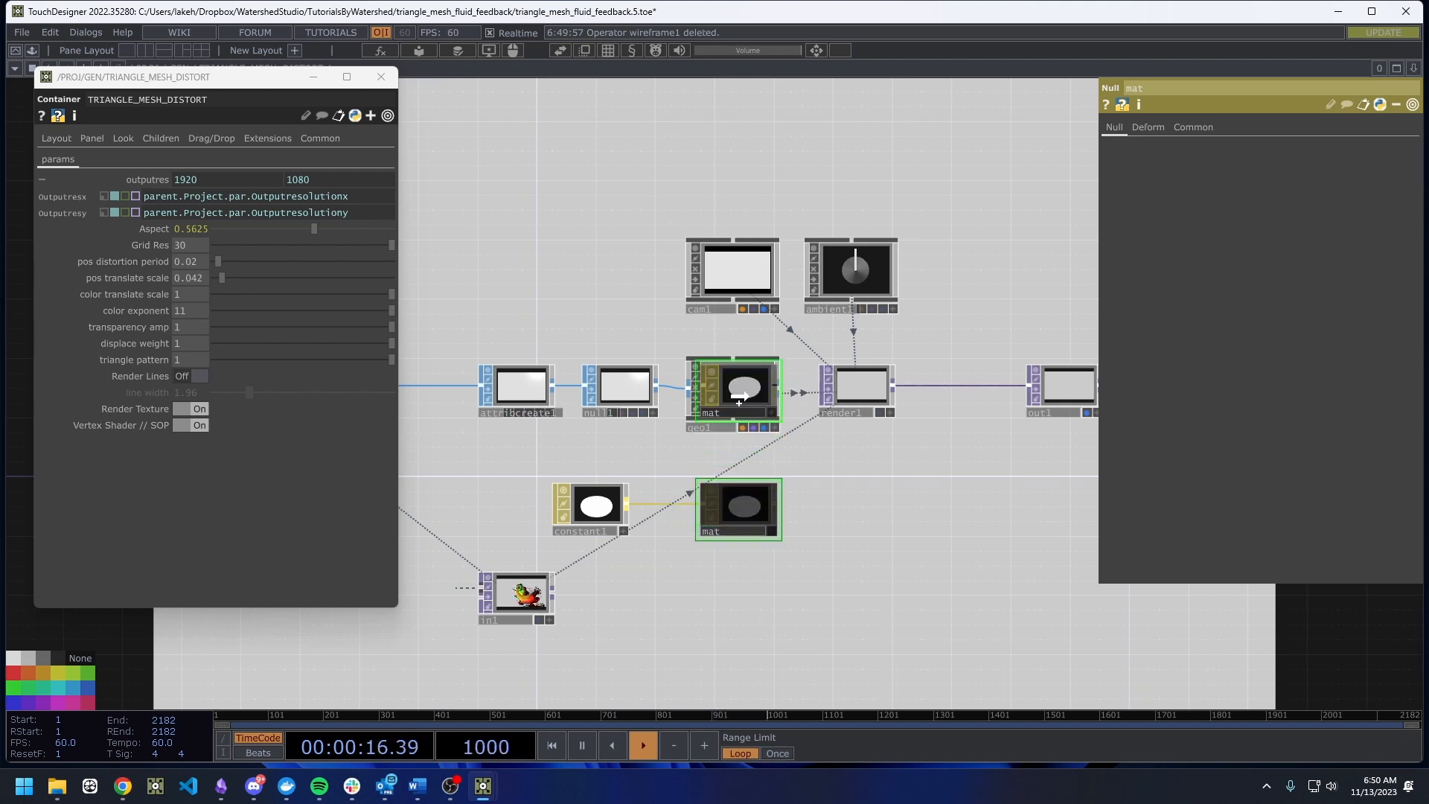
left_click(752, 376)
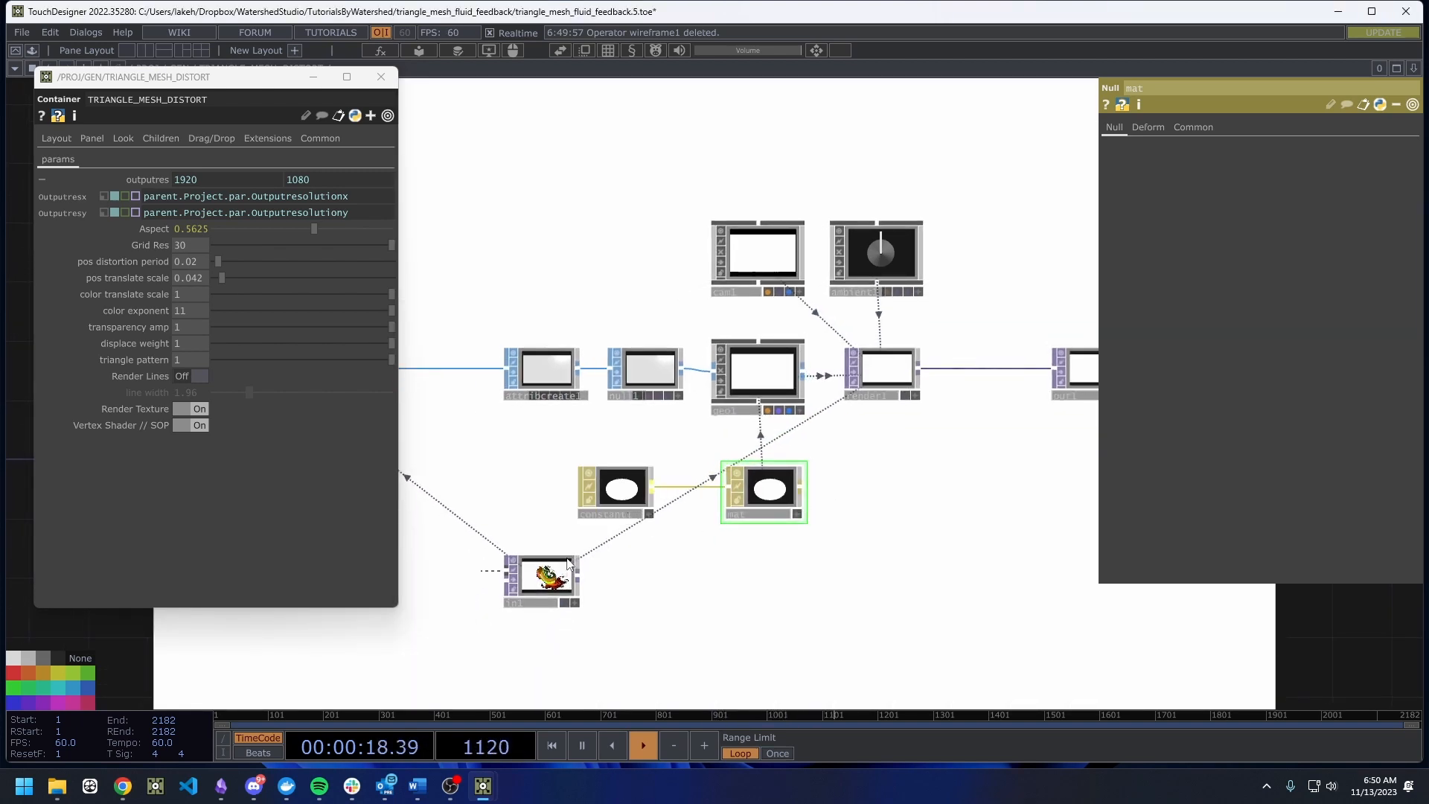
Add a Null TOP named clr after in1 and apply it to constant1 as its texture.
right_click(518, 585)
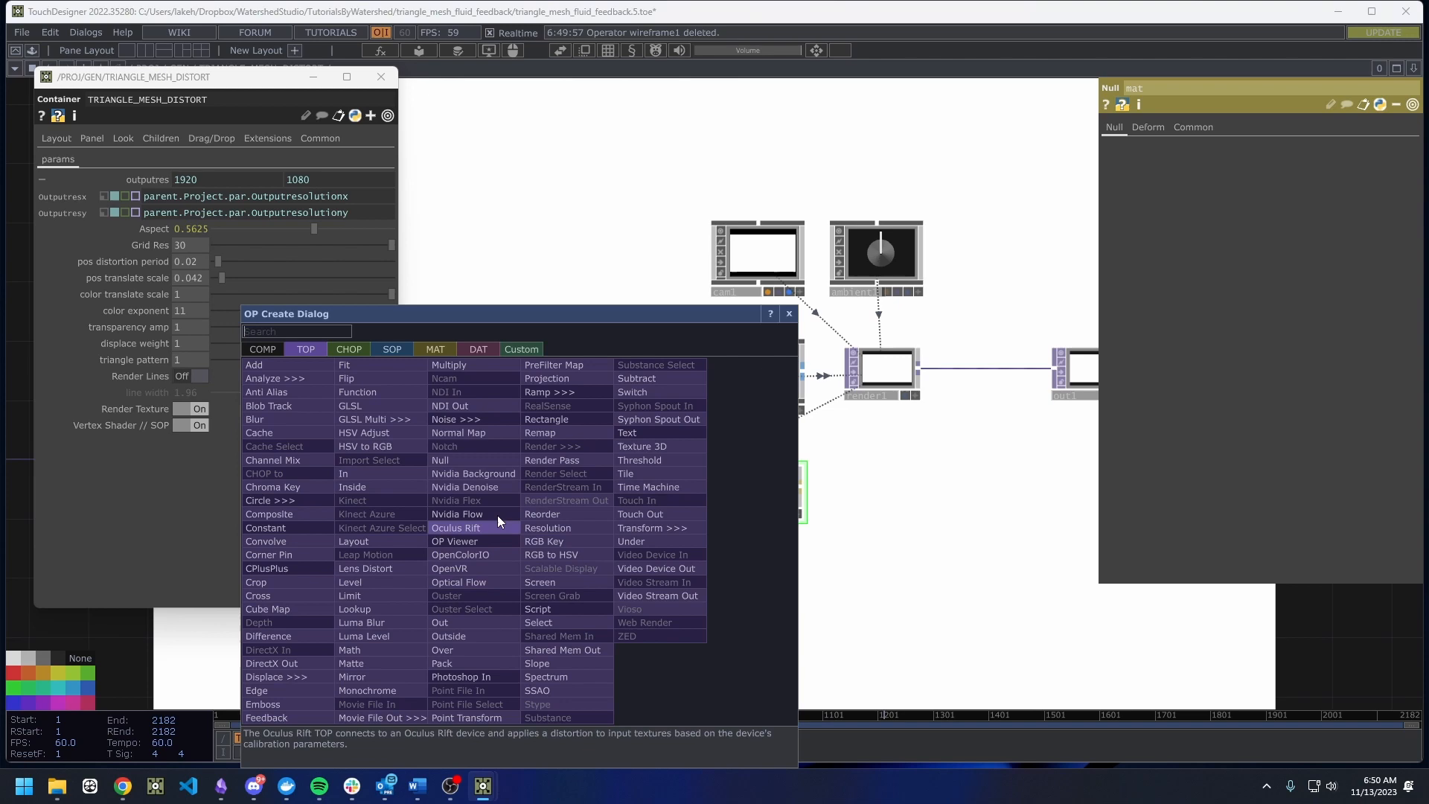
left_click(475, 461)
left_click(612, 581)
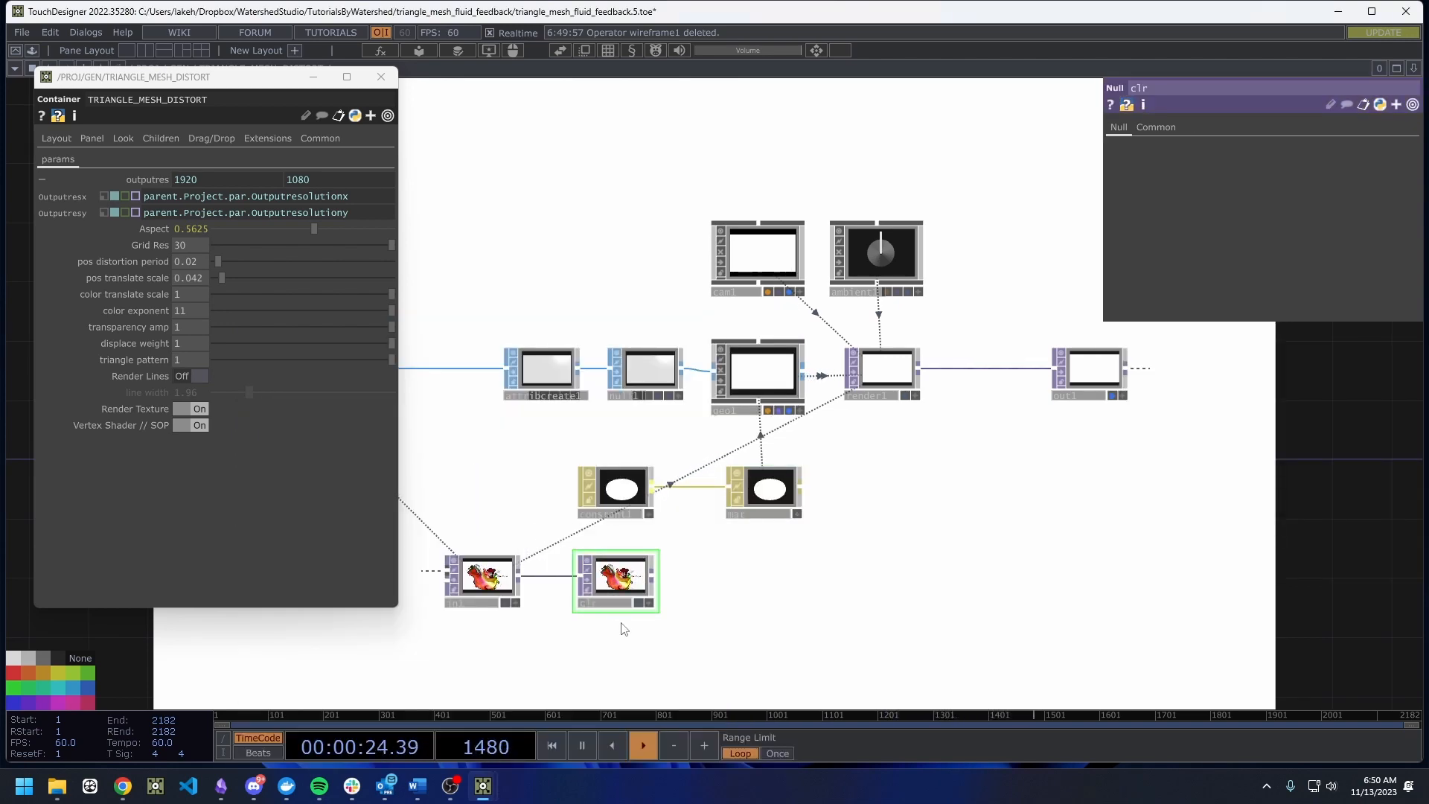
left_click_drag(608, 503, 612, 496)
left_click_drag(739, 546, 704, 542)
Close the floating TRIANGLE_MESH_DISTORT parameter window and review the rendered output behind the network.
scroll(705, 542, "down", 3)
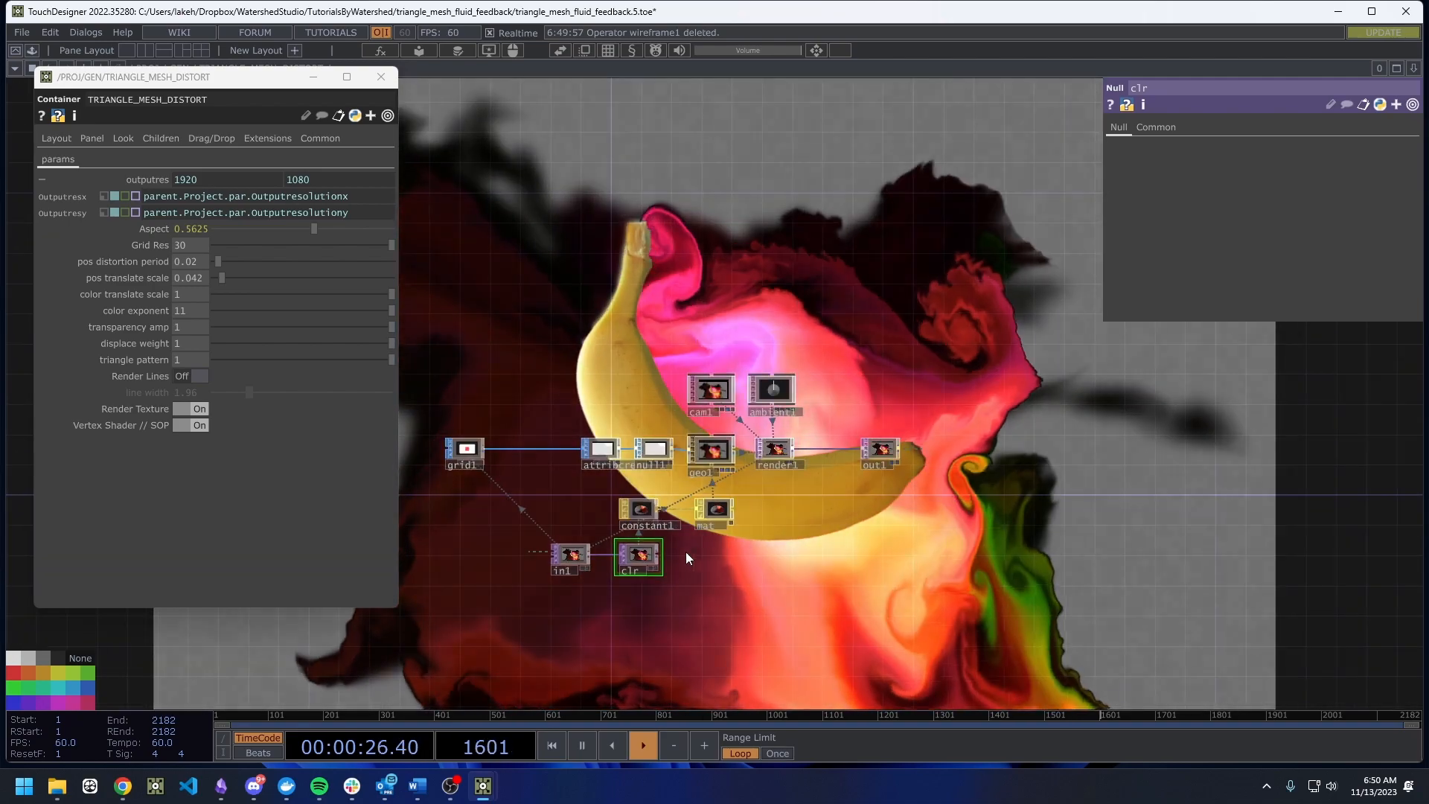
scroll(686, 558, "up", 3)
scroll(693, 543, "down", 3)
left_click(381, 77)
left_click_drag(940, 428, 807, 379)
scroll(567, 464, "up", 3)
left_click_drag(813, 436, 799, 445)
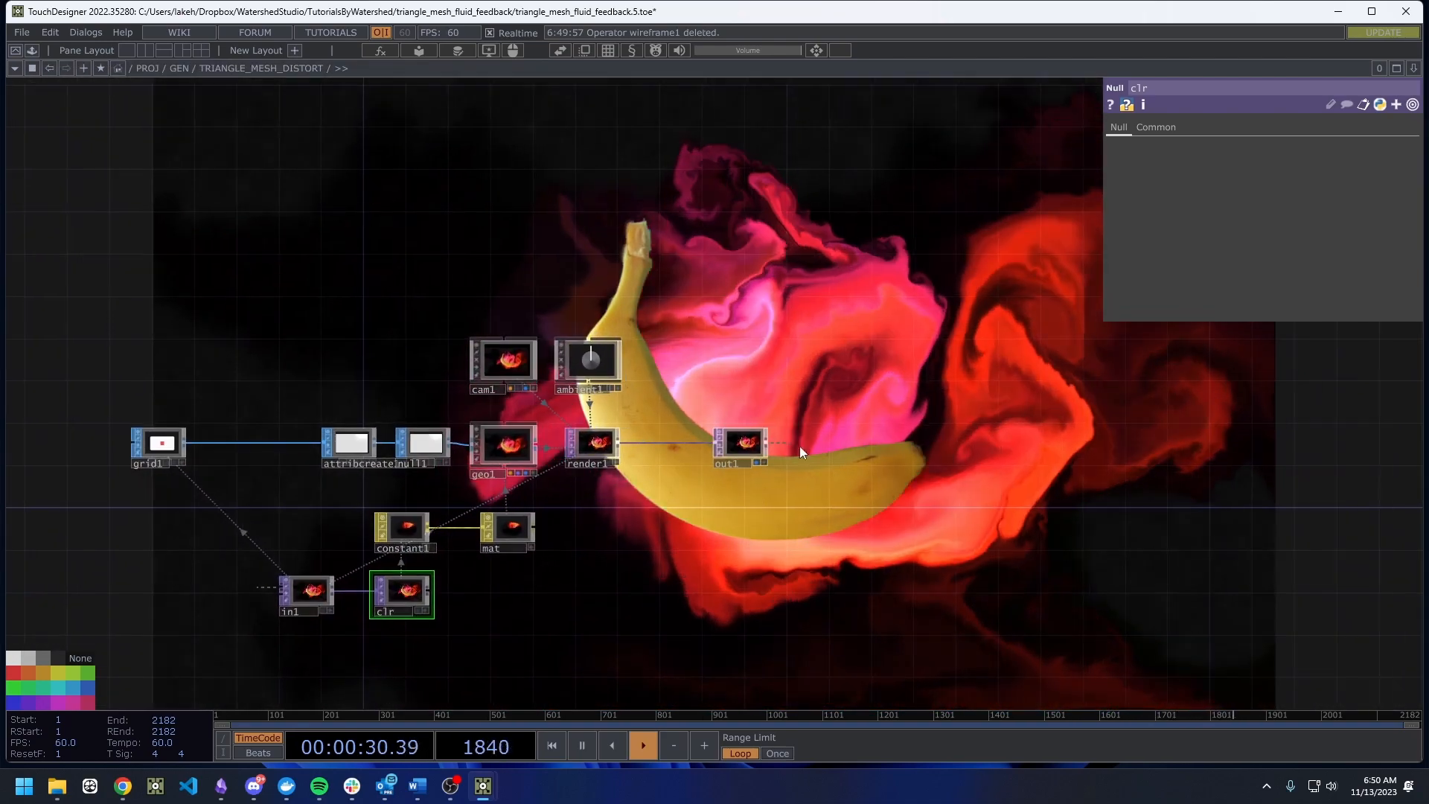
Compare in1 with render1 by wiring each into out1 in turn, ending with render1, and place clr before constant1.
left_click_drag(334, 591, 693, 593)
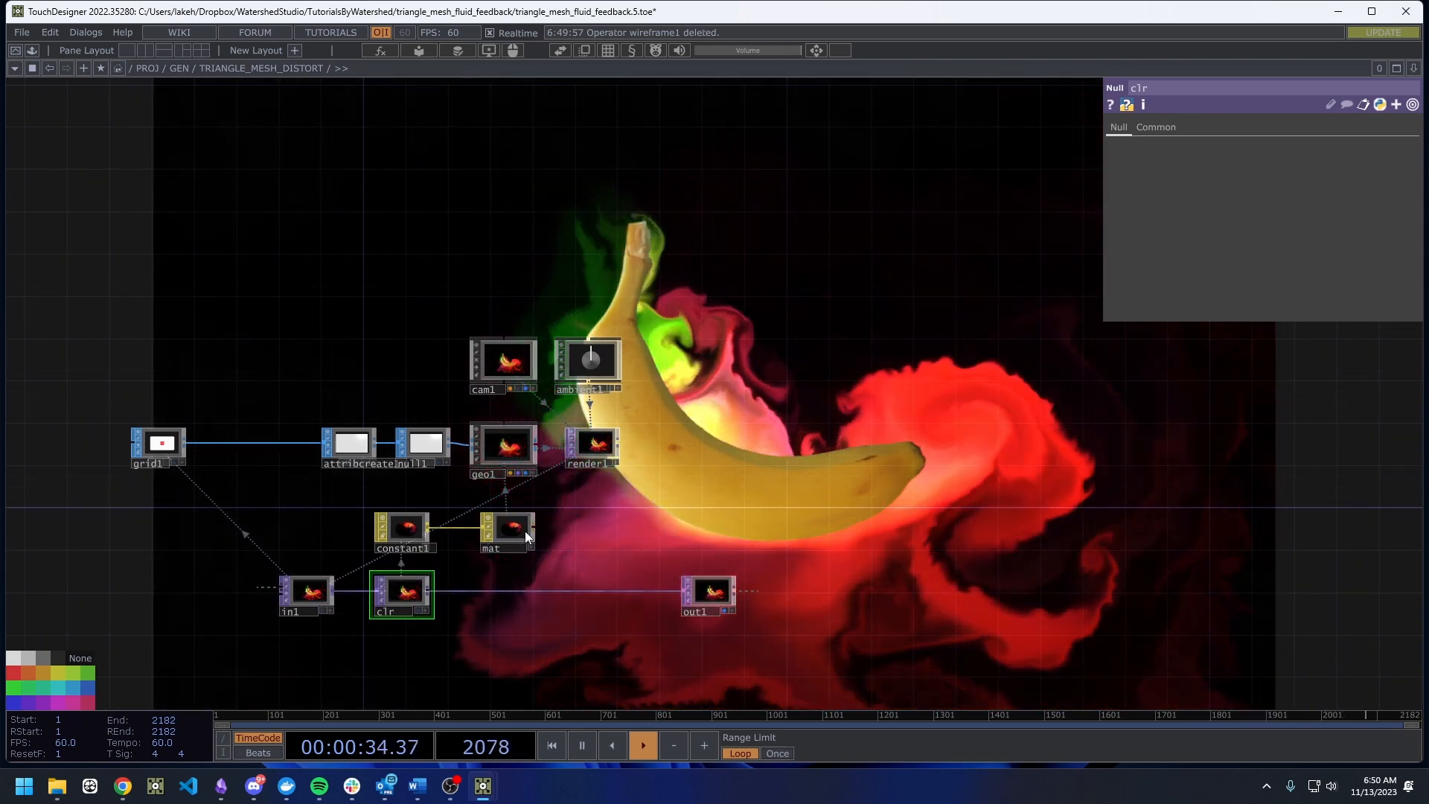
left_click_drag(317, 533, 298, 534)
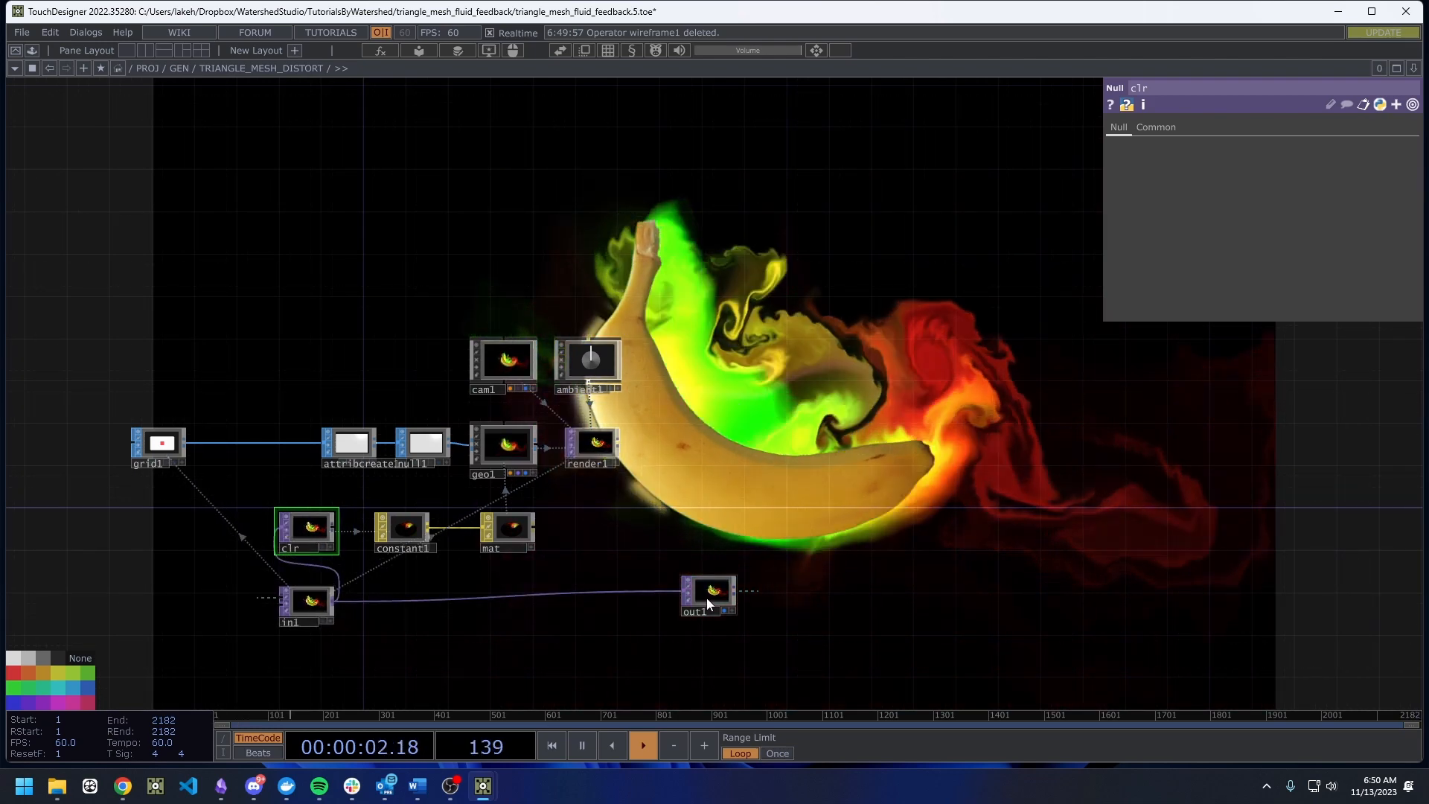
left_click_drag(620, 446, 709, 609)
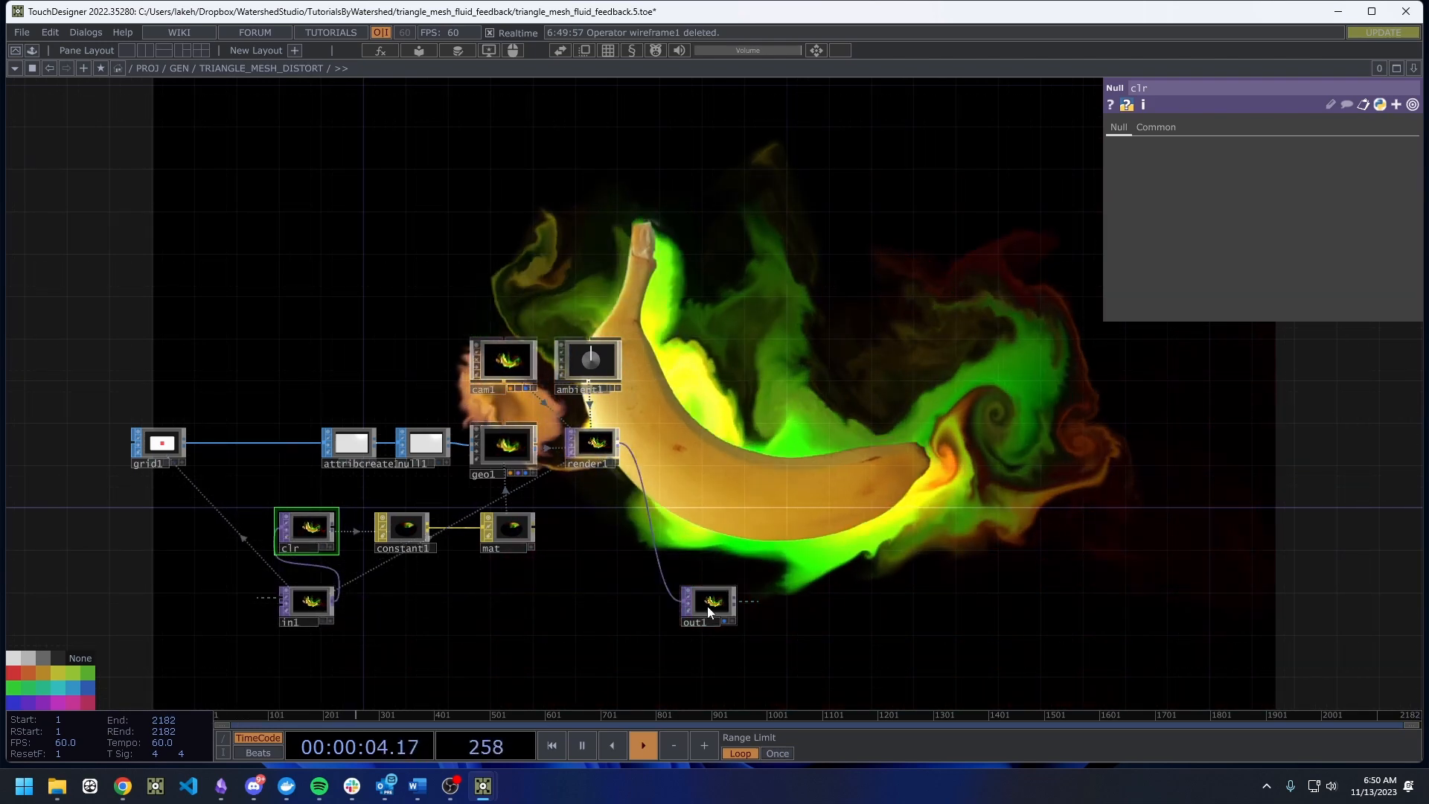
left_click_drag(684, 439, 673, 450)
Tidy the network by placing in1 before clr, grid1 above in1, and spacing attribcreate1 and null1 evenly.
left_click_drag(89, 451, 271, 474)
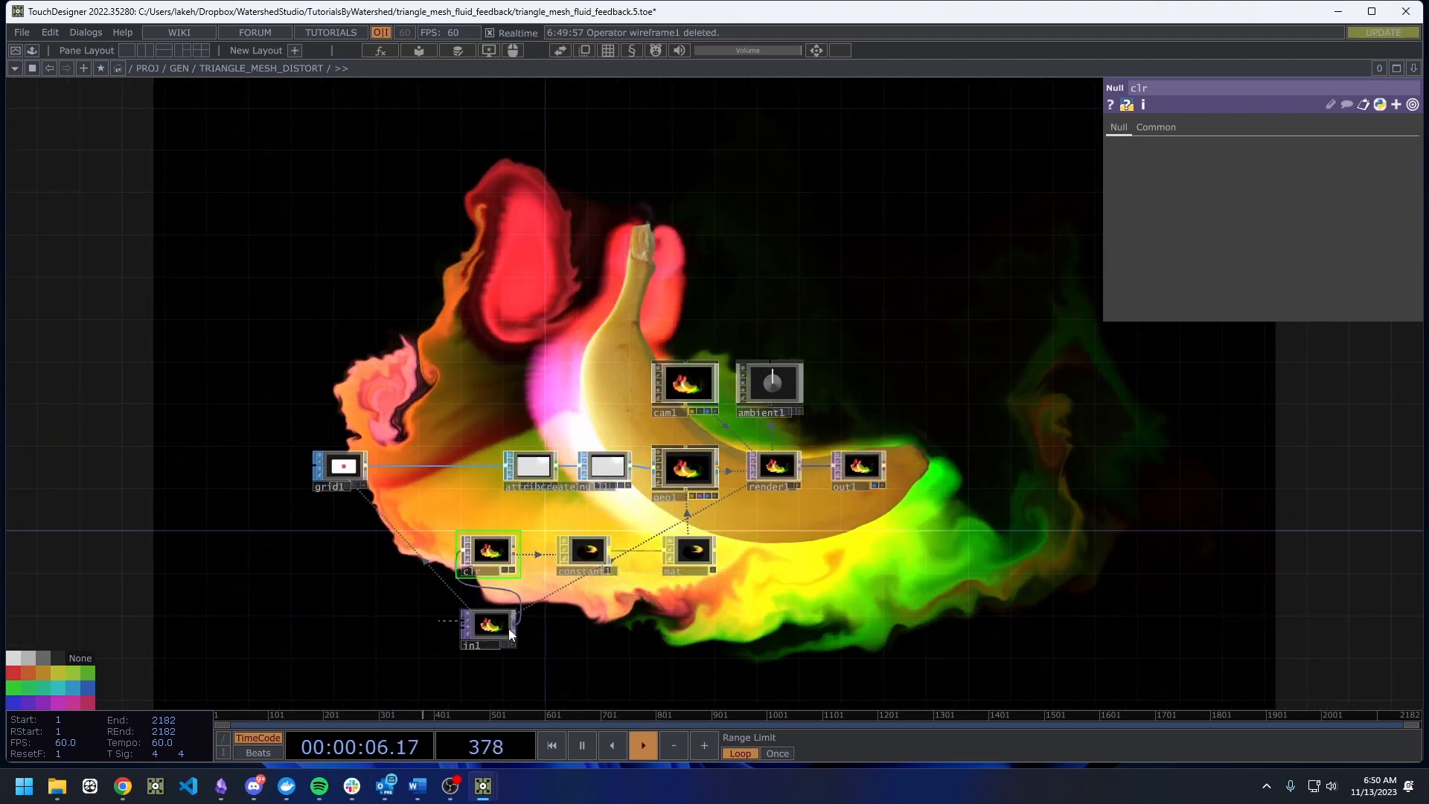
left_click_drag(503, 628, 403, 552)
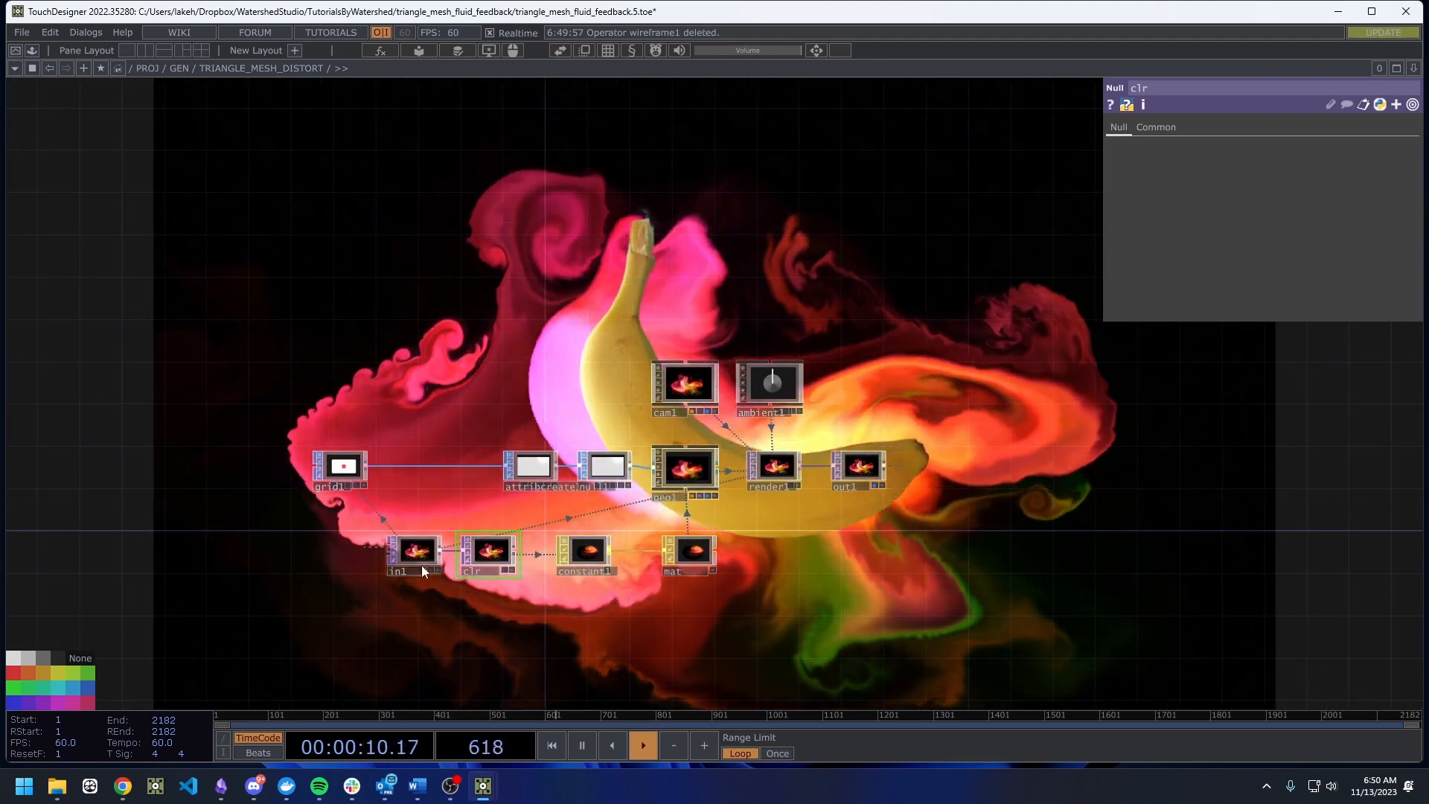
left_click_drag(487, 589, 473, 600)
left_click_drag(339, 473, 398, 442)
left_click_drag(474, 484, 431, 485)
left_click_drag(543, 493, 537, 418)
left_click_drag(459, 445, 468, 445)
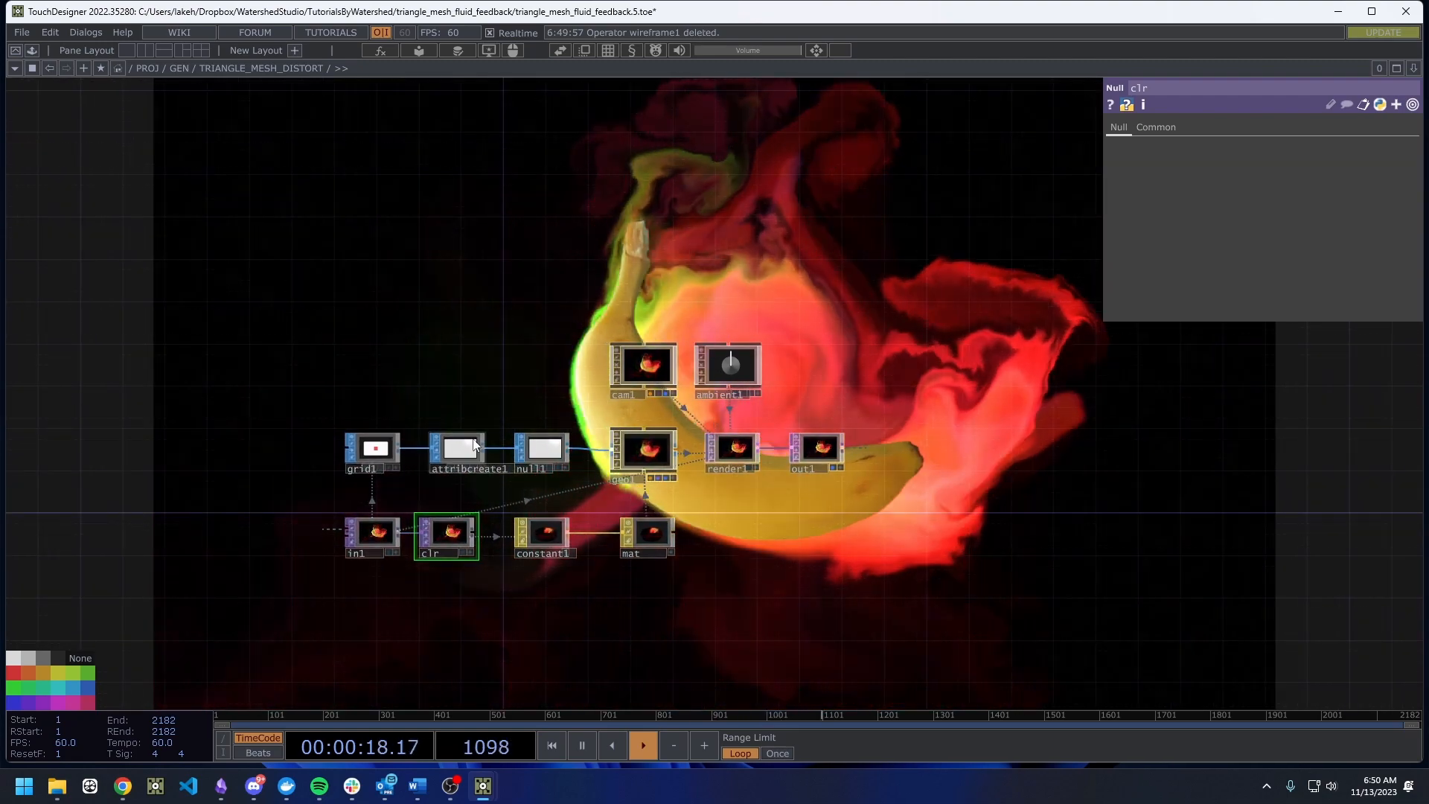
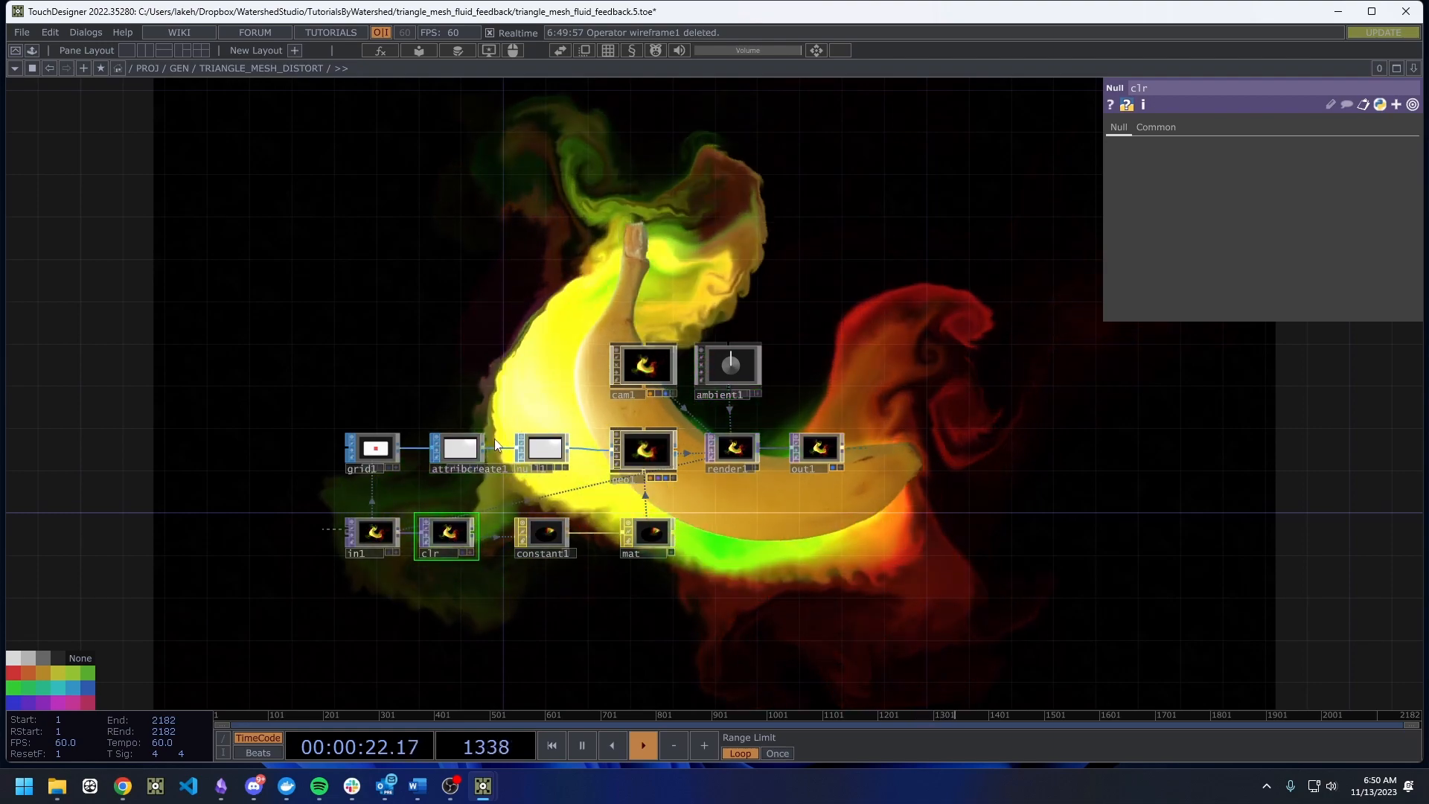
Examine the rearranged network, following the geometry row from grid1 to out1 and the material row below it.
scroll(493, 445, "up", 4)
scroll(490, 443, "down", 5)
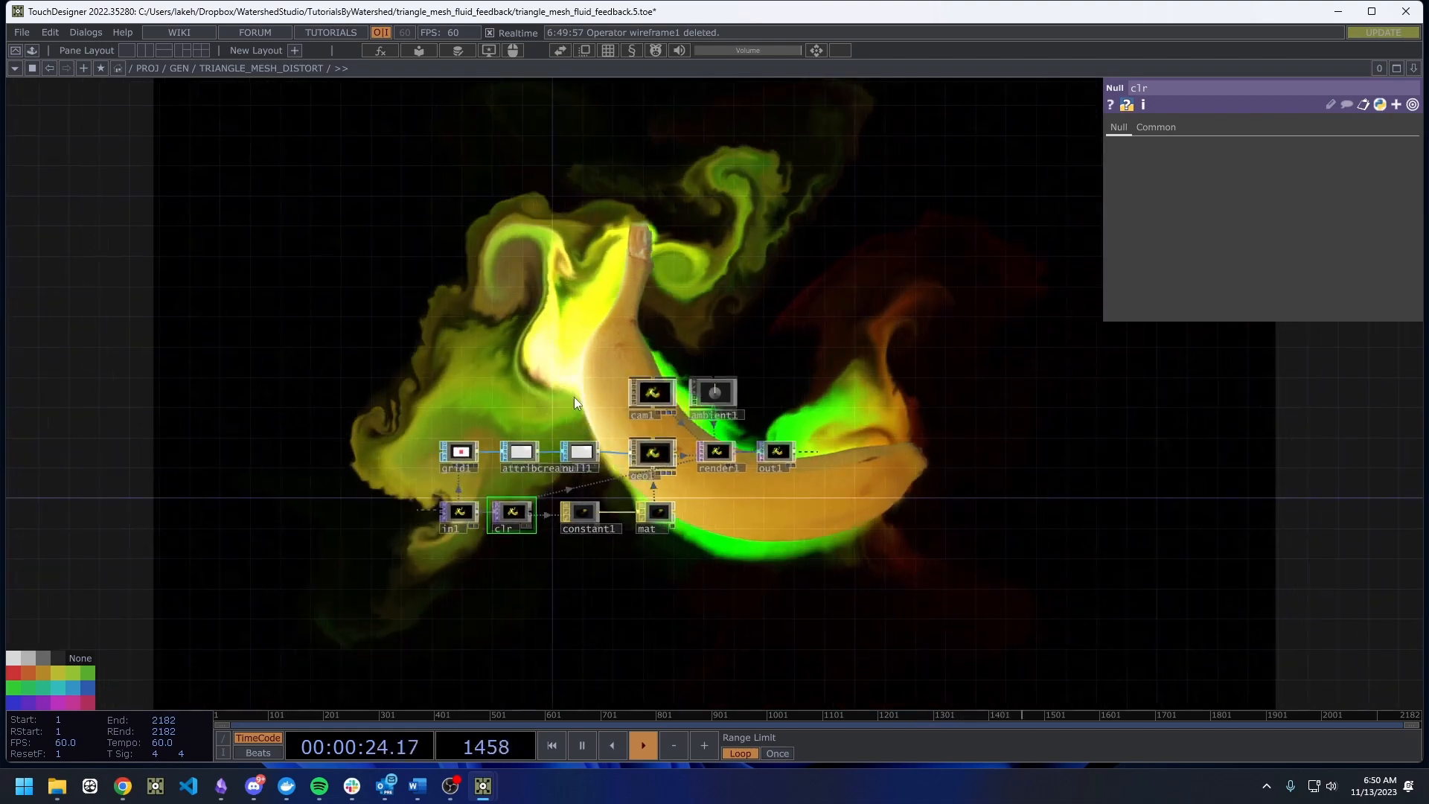
scroll(573, 396, "up", 5)
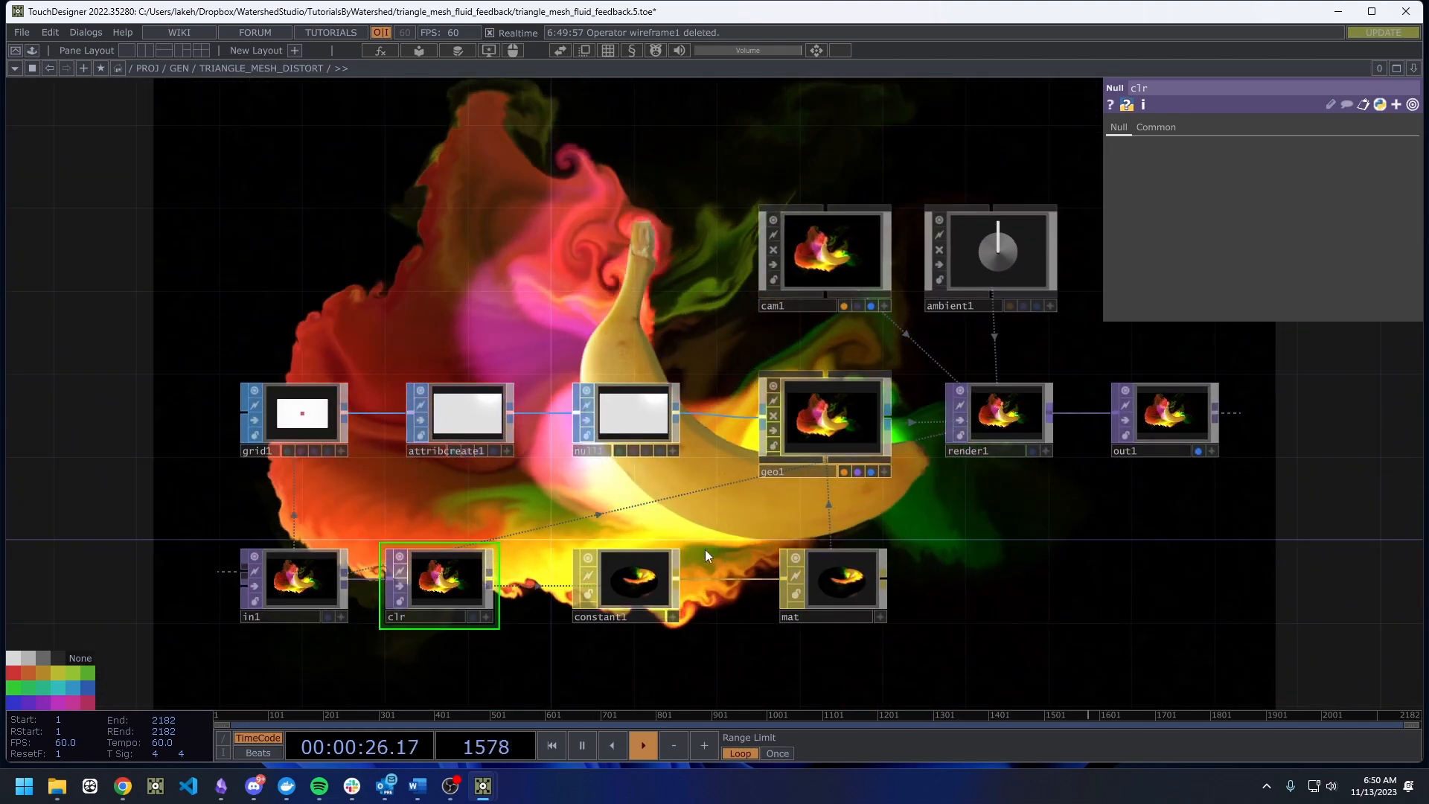
scroll(714, 551, "down", 4)
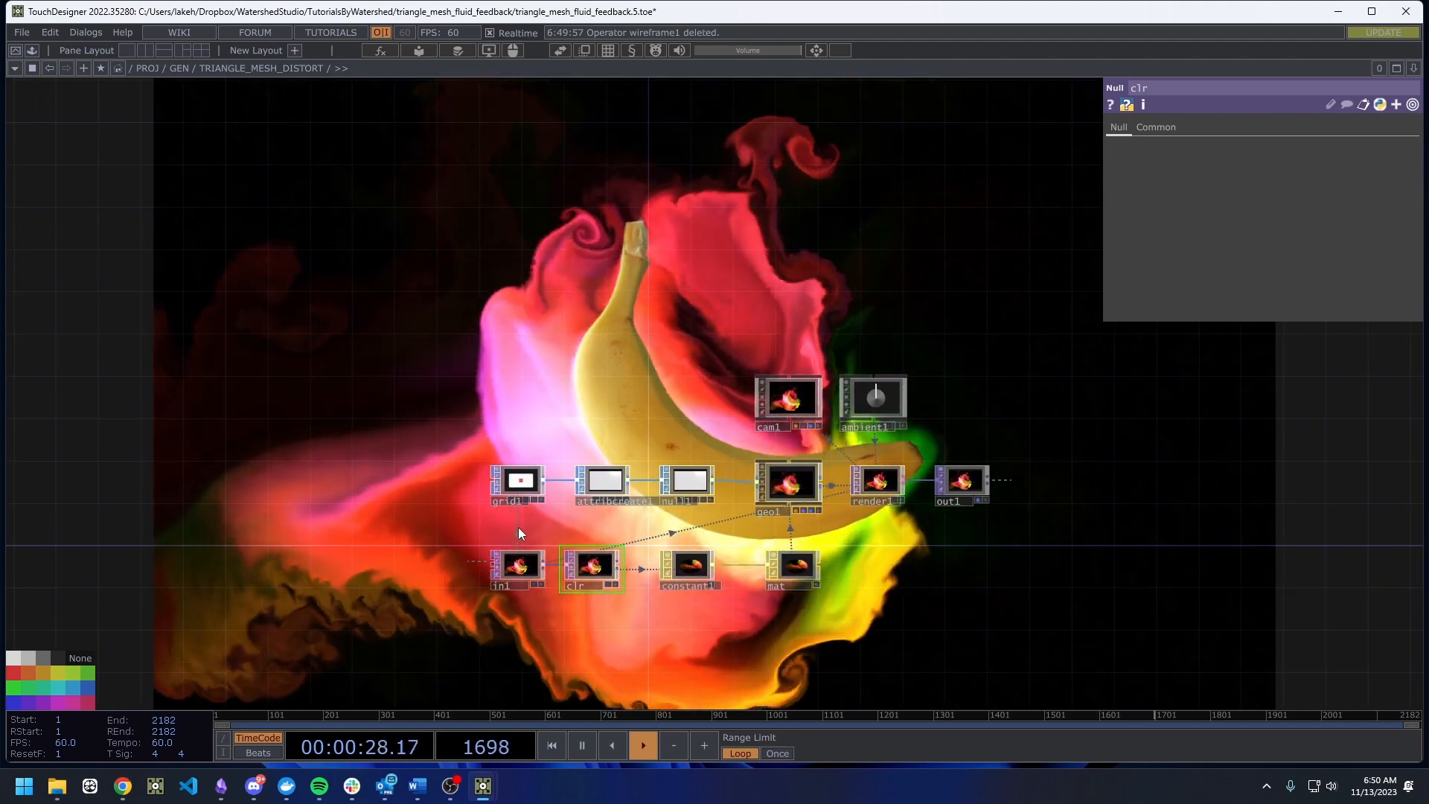
left_click_drag(542, 525, 523, 508)
left_click_drag(901, 535, 844, 552)
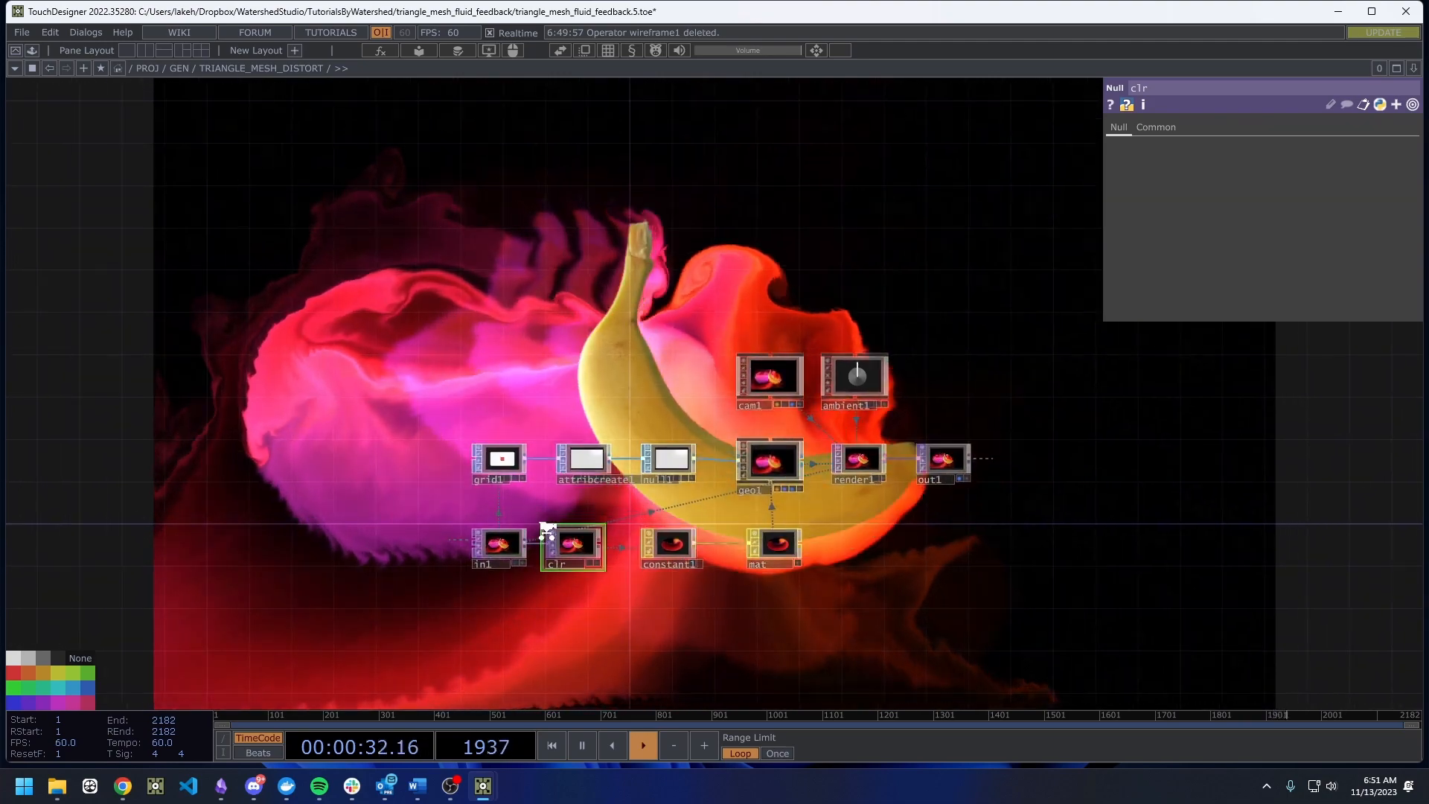
scroll(538, 488, "up", 4)
scroll(547, 521, "down", 3)
scroll(544, 517, "up", 1)
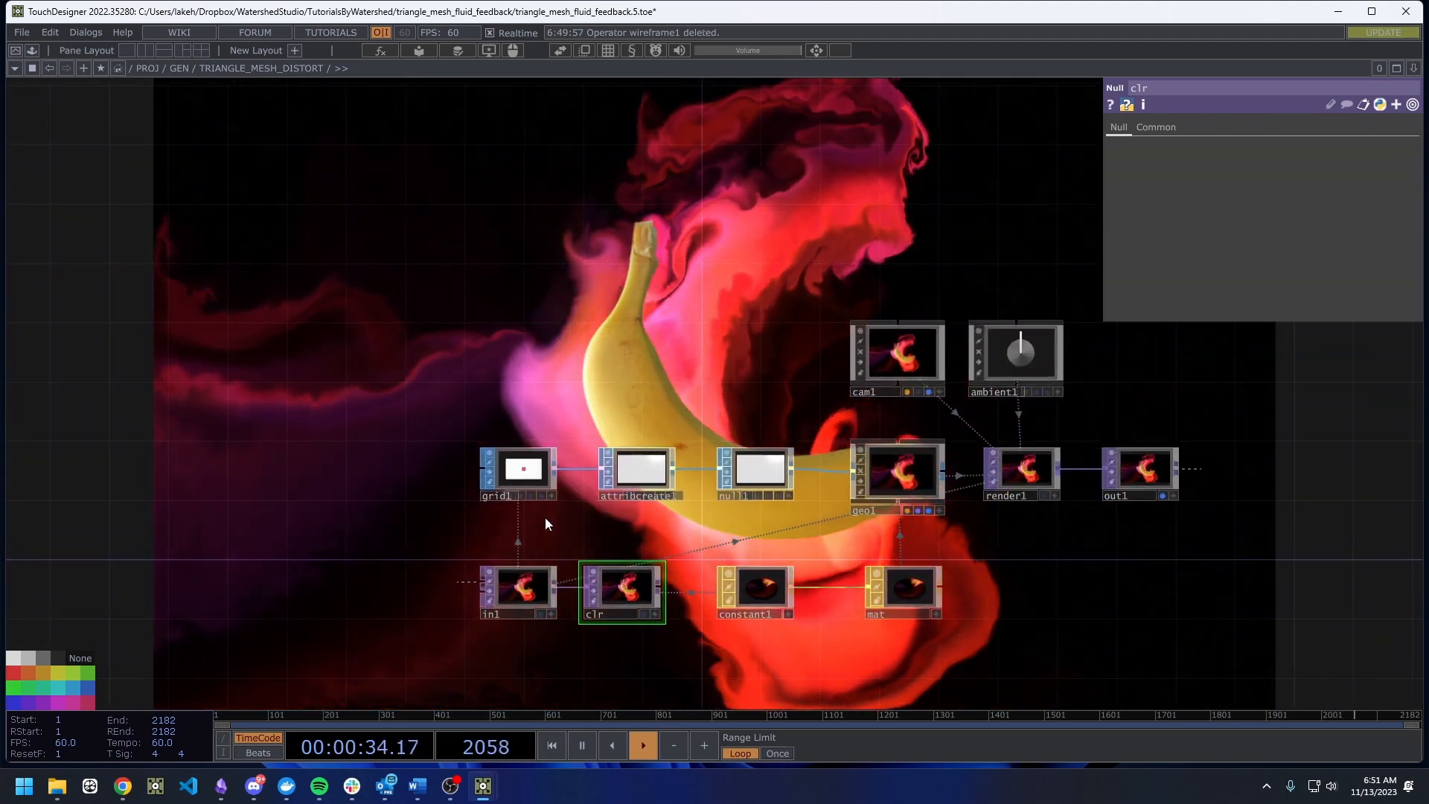
Insert a Noise SOP between grid1 and attribcreate1.
left_click_drag(500, 518, 419, 483)
right_click(547, 477)
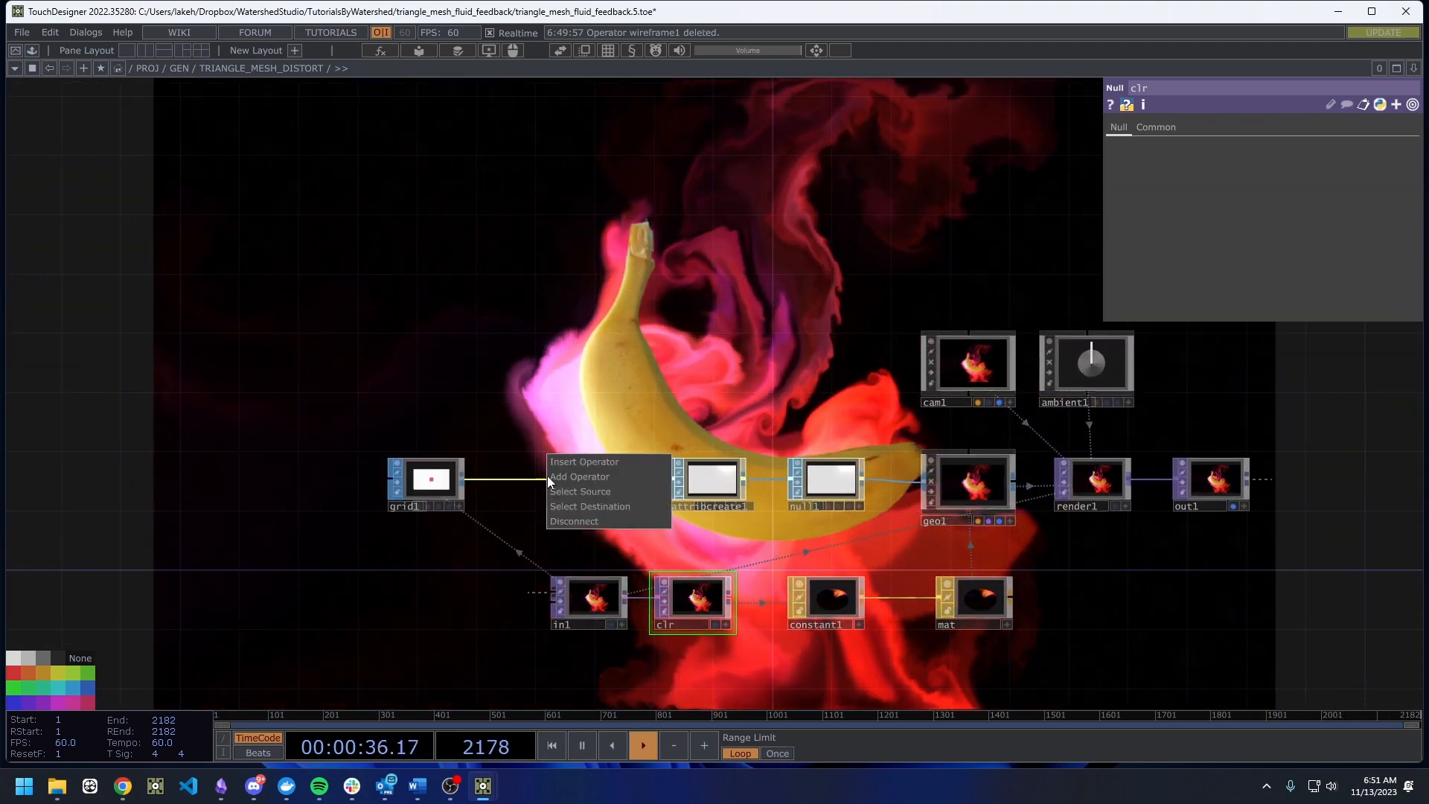
left_click(556, 464)
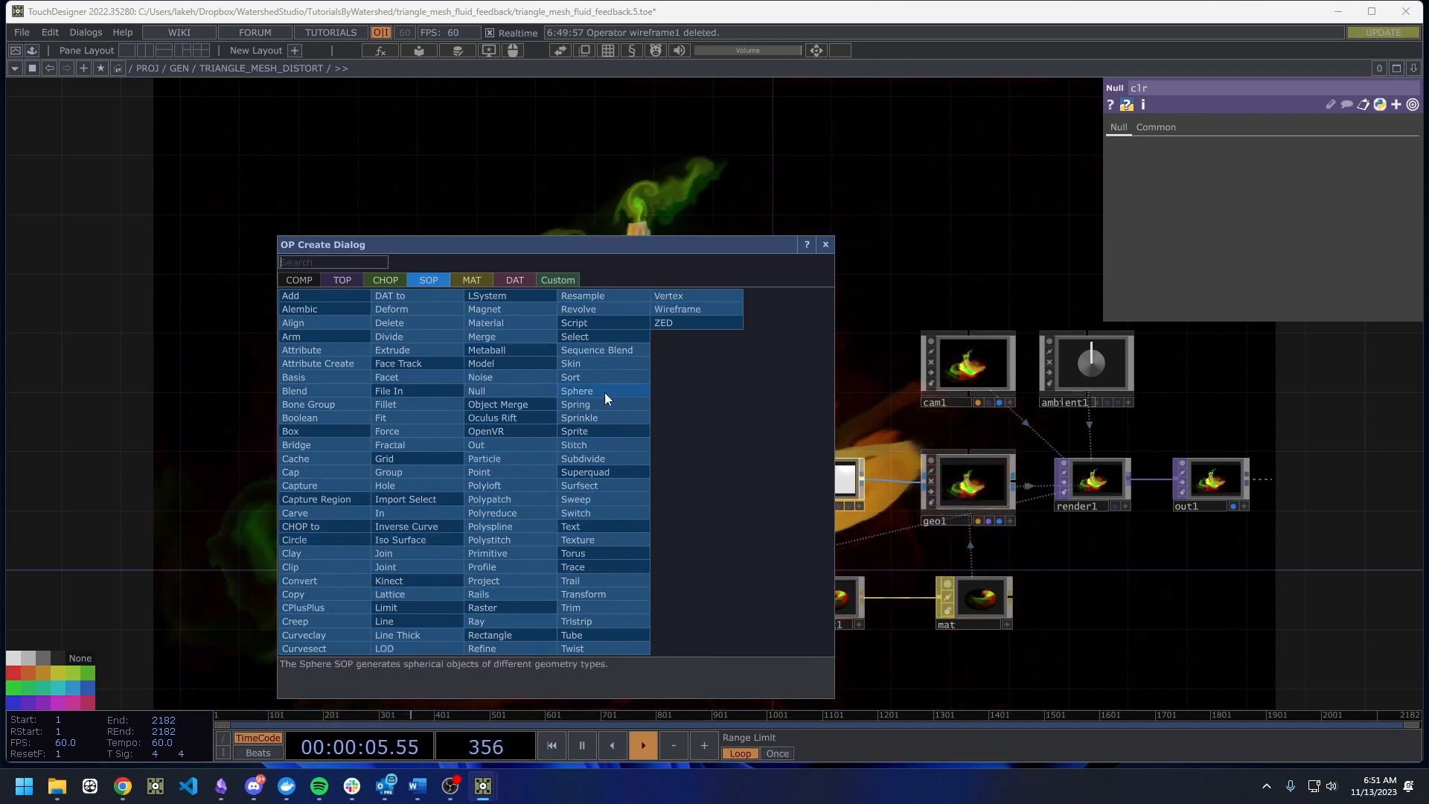
left_click(540, 377)
left_click(591, 491)
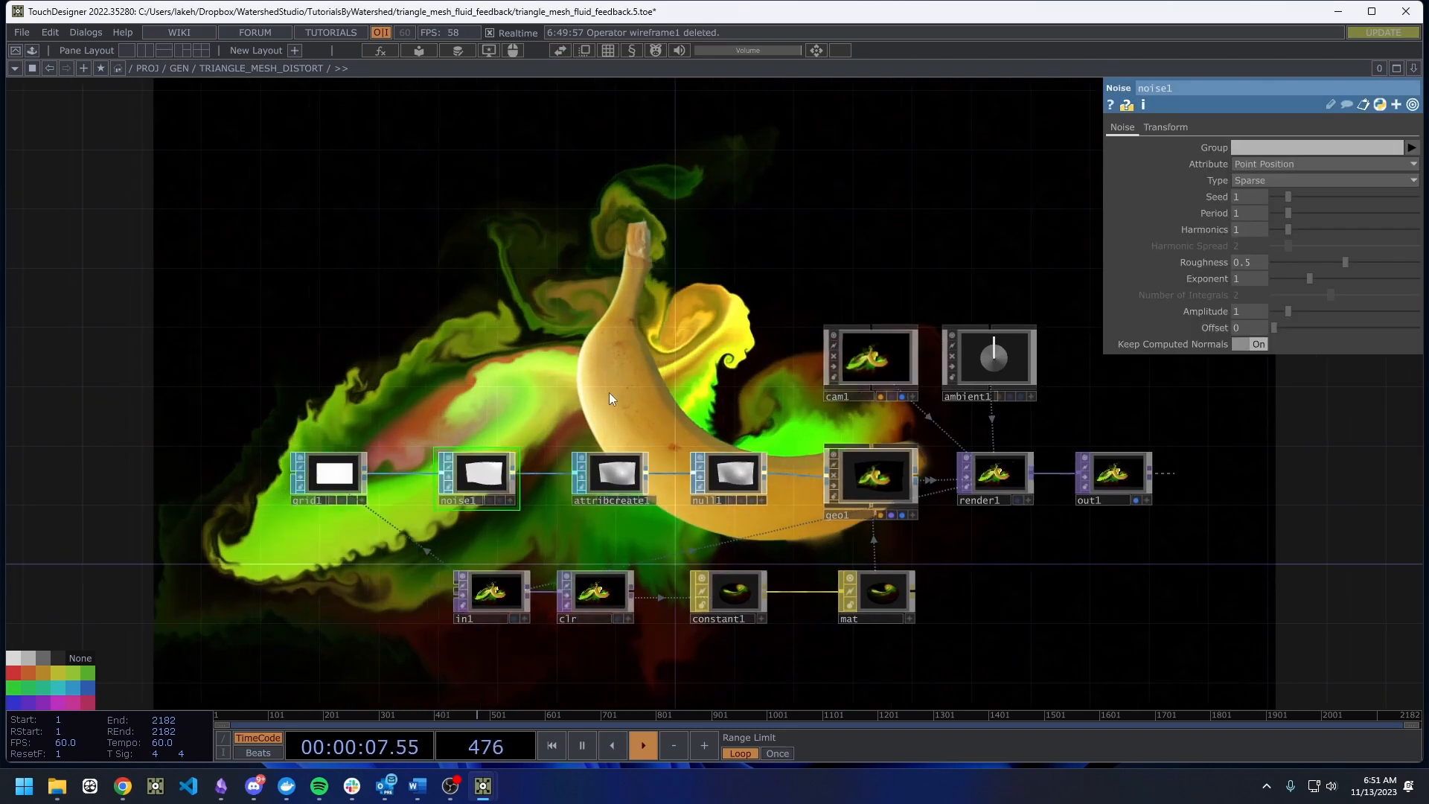
Inspect how the noise distorts the textured mesh in geo1's viewer.
scroll(818, 427, "up", 5)
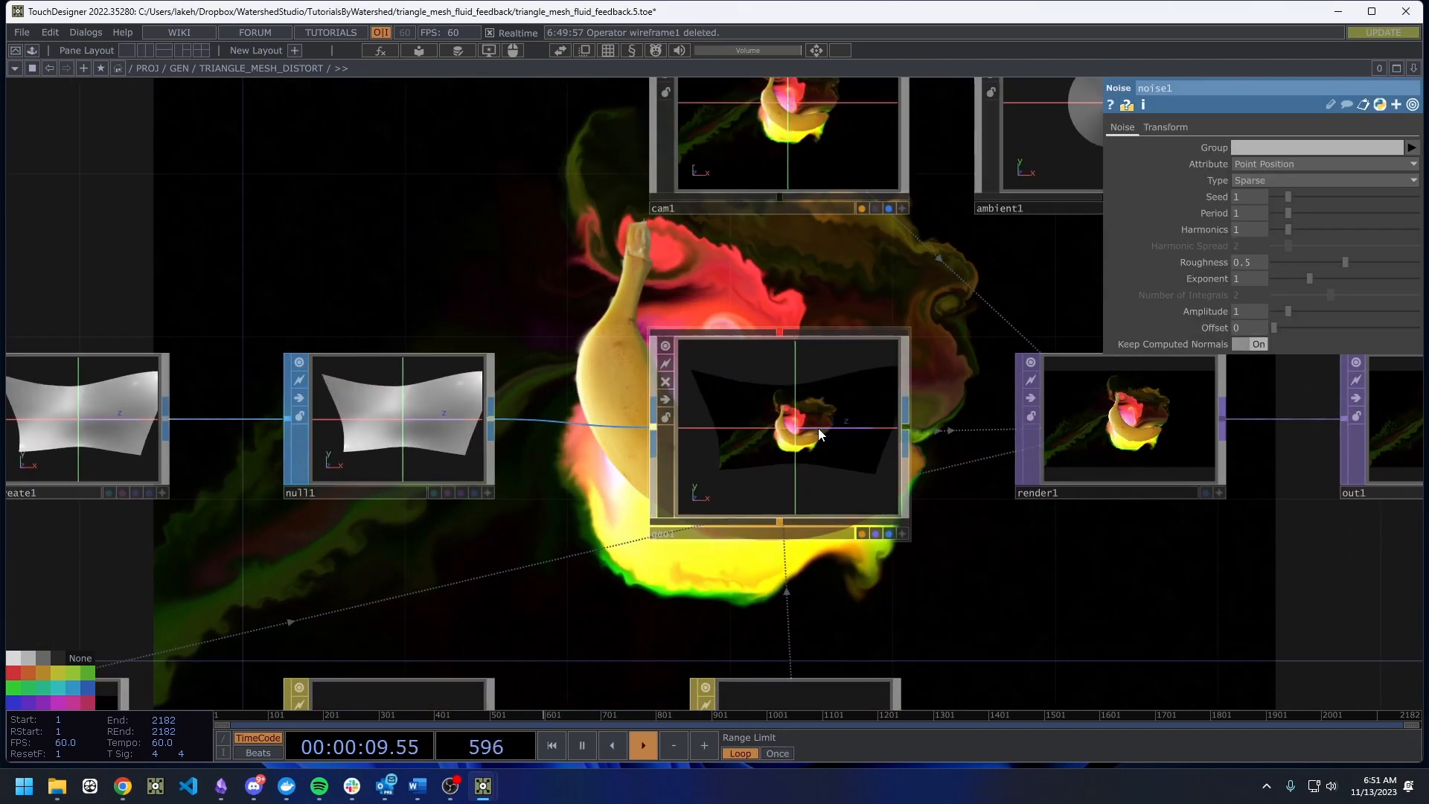
scroll(819, 427, "up", 5)
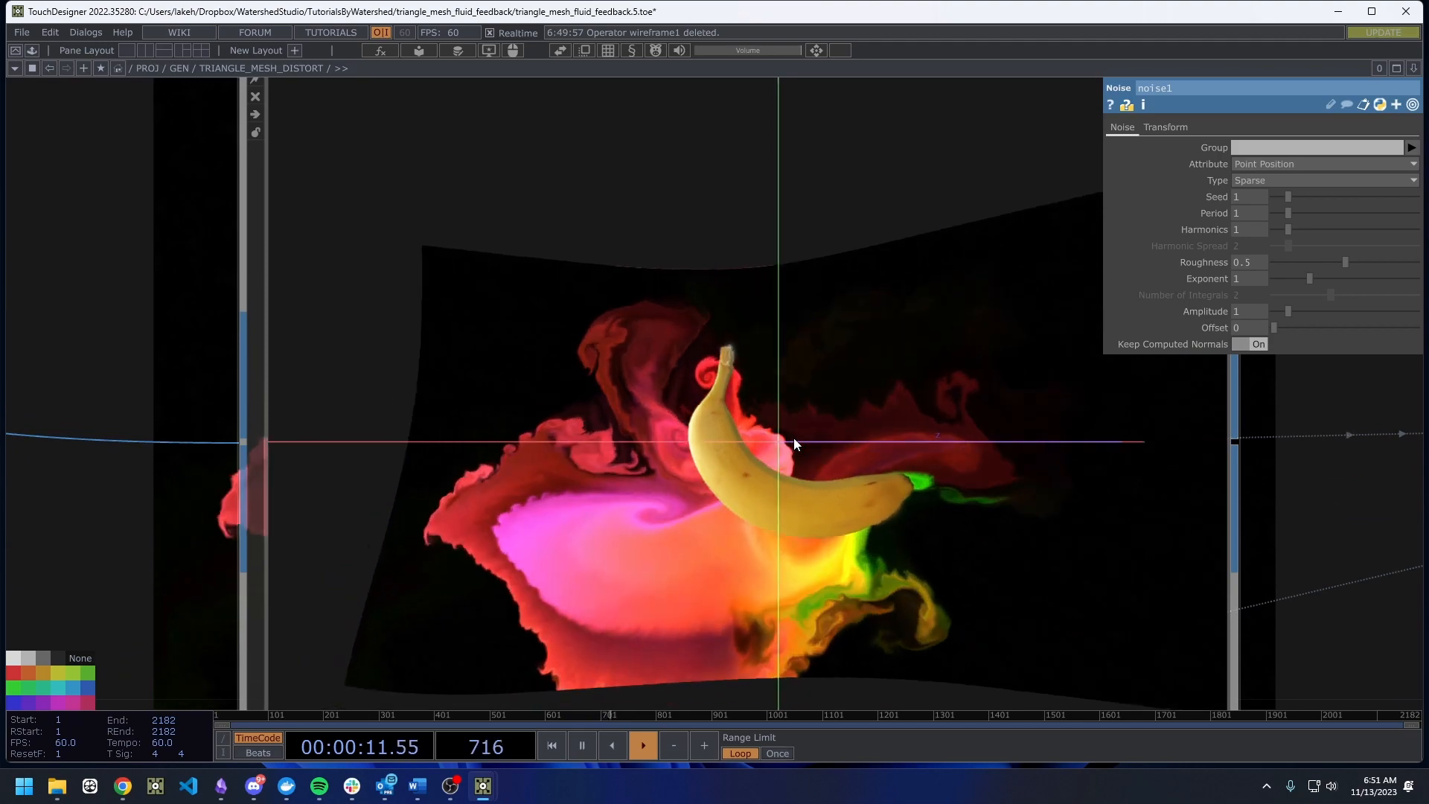
scroll(778, 446, "down", 5)
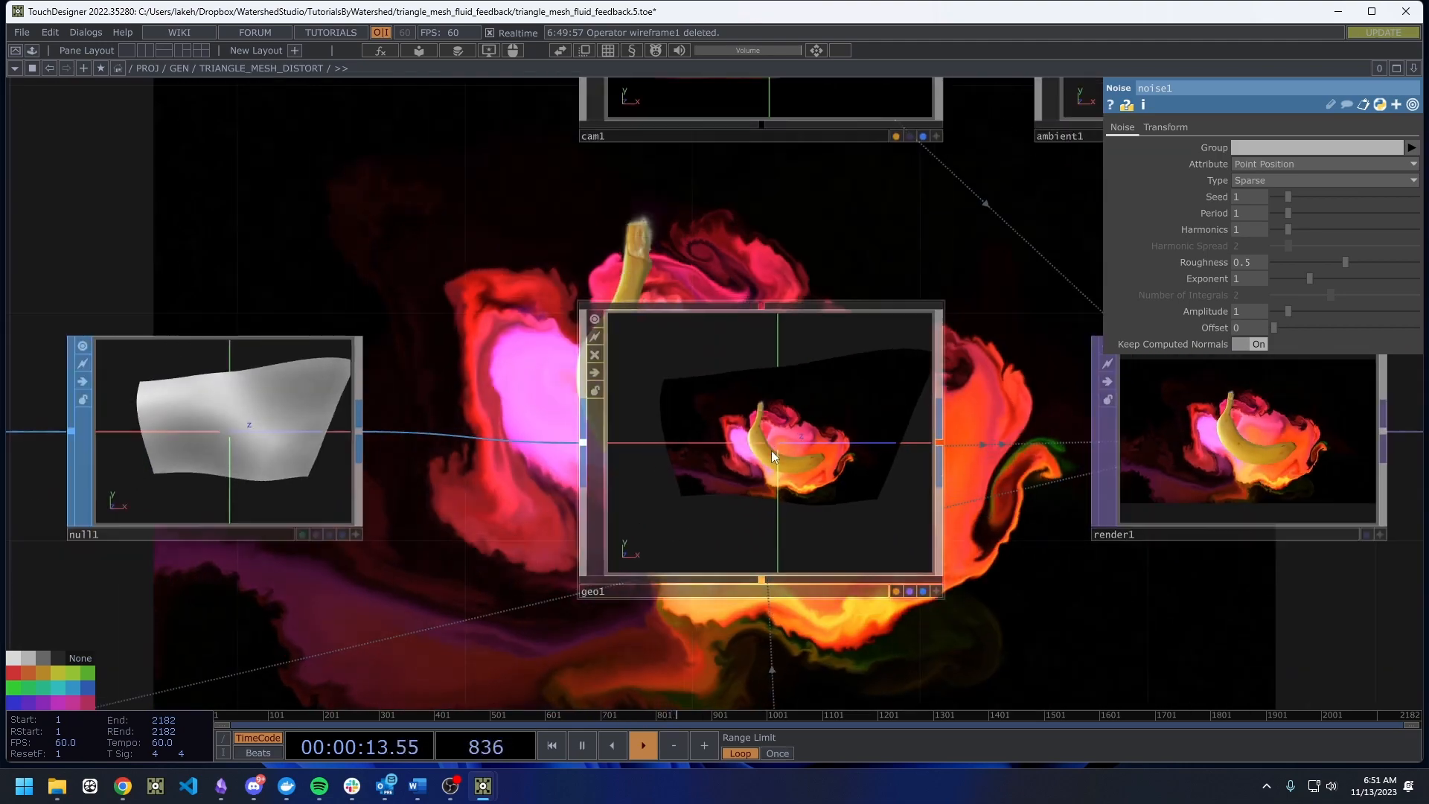
scroll(773, 449, "up", 5)
scroll(776, 446, "down", 5)
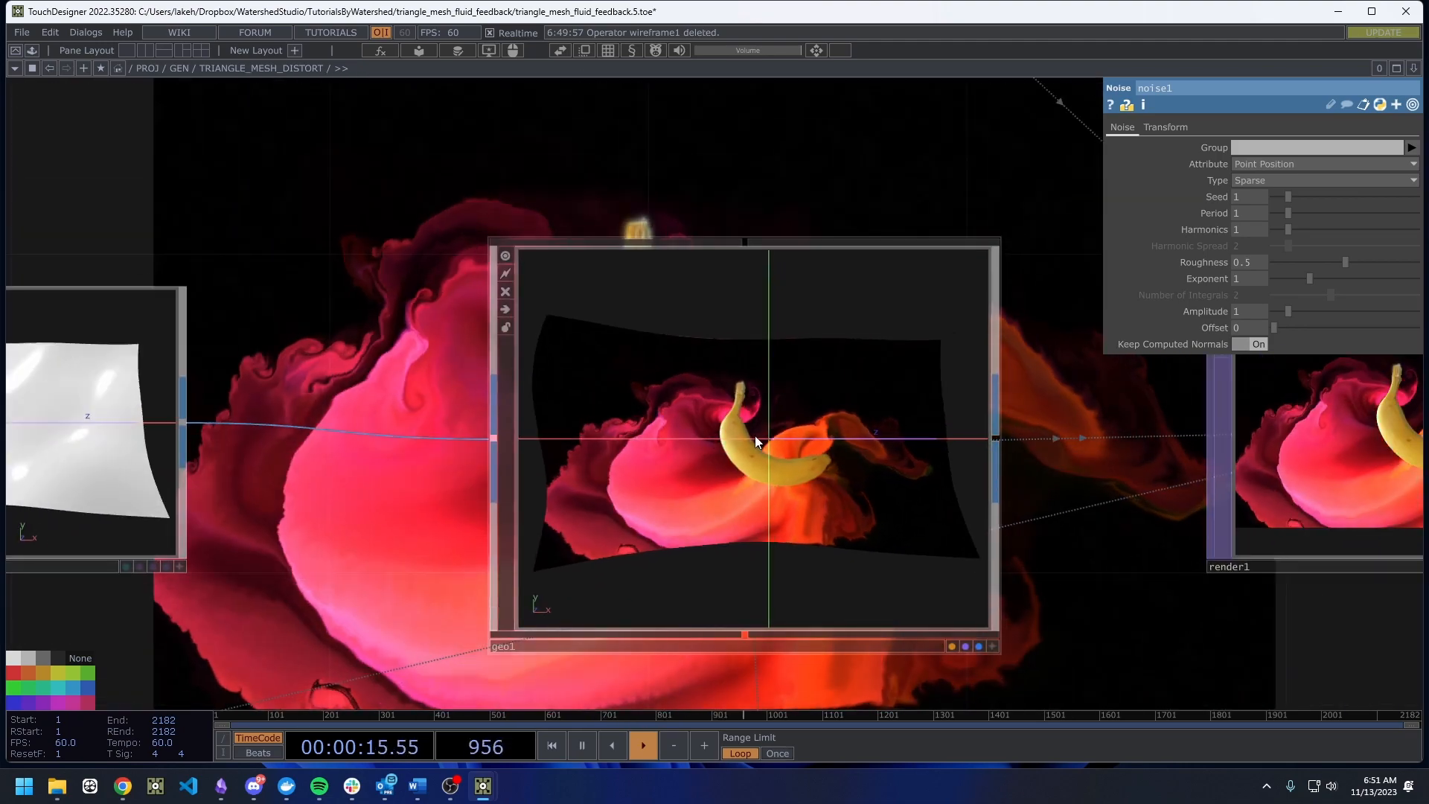
Leave TRIANGLE_MESH_DISTORT and examine the feedback loop from its output through level1 and blur1 to the Compositing section.
scroll(757, 439, "down", 6)
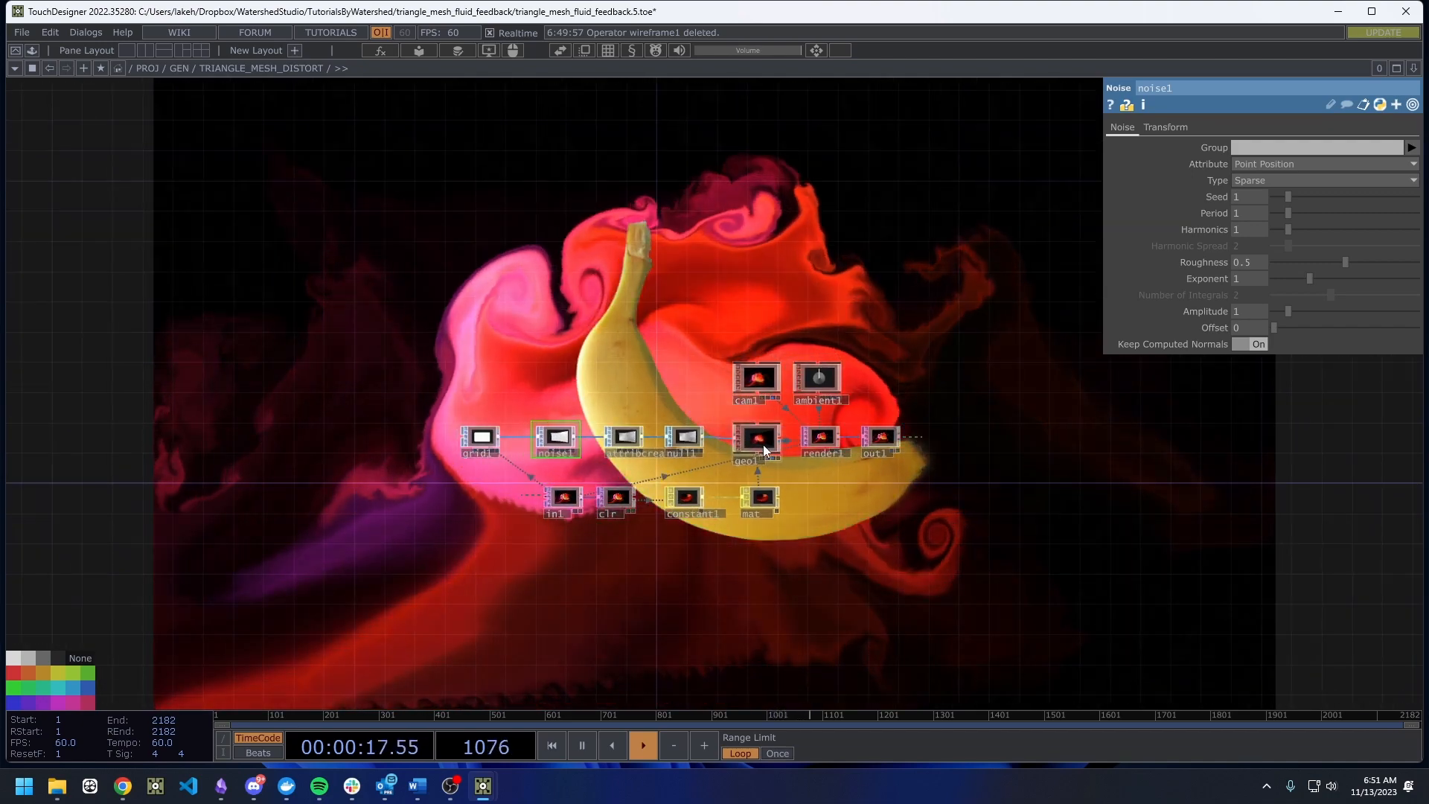
scroll(765, 465, "down", 6)
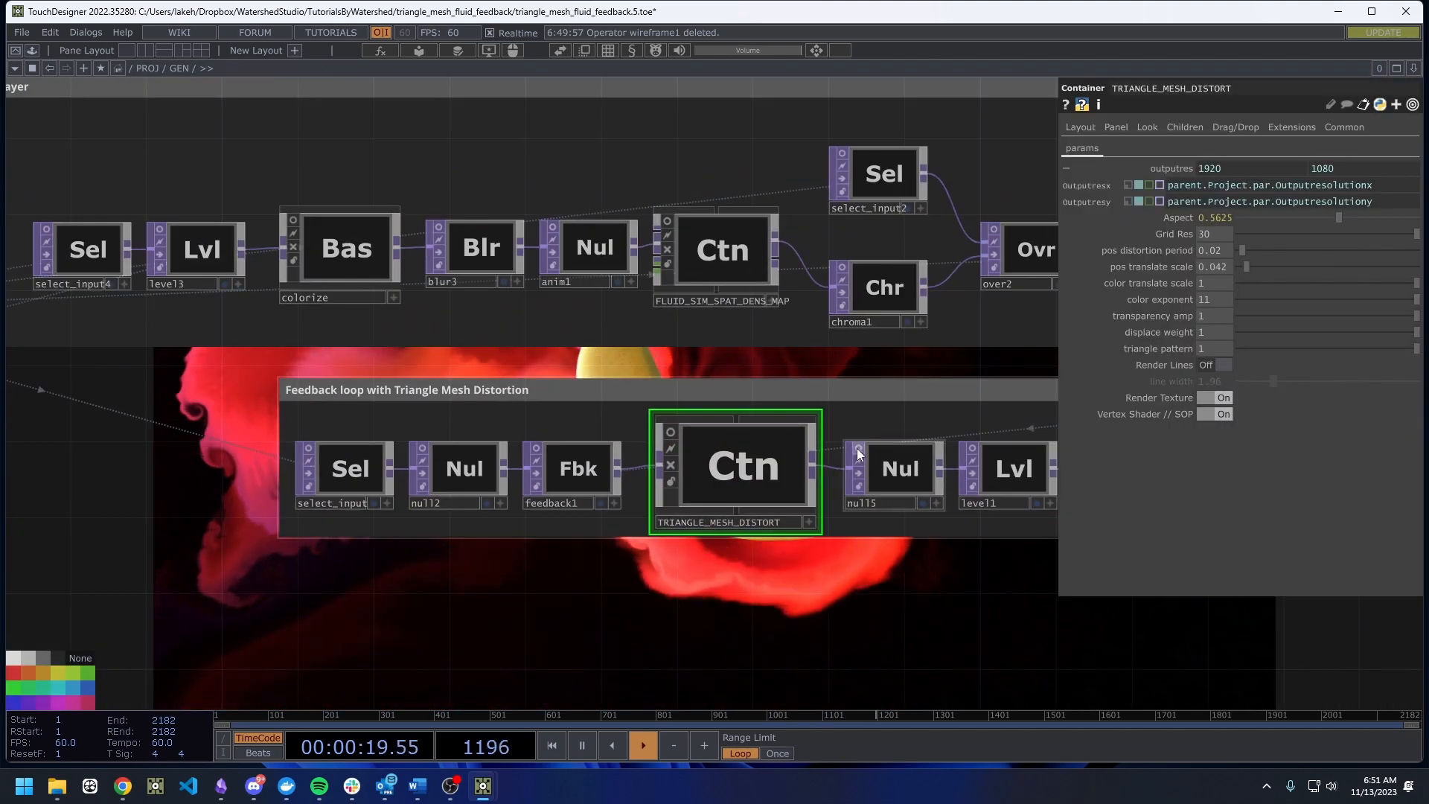
left_click_drag(916, 412, 510, 484)
left_click(631, 532)
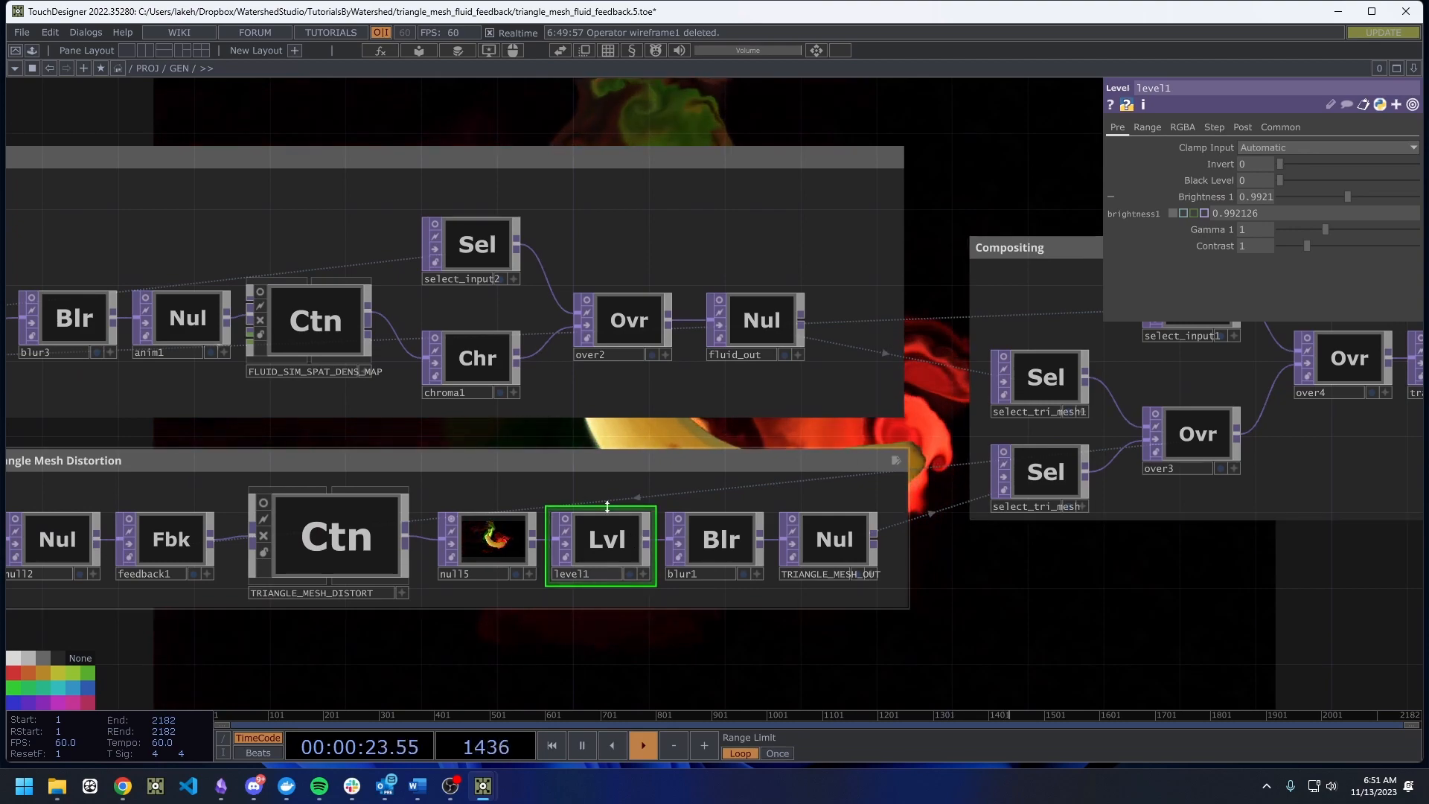
left_click_drag(582, 501, 395, 548)
left_click_drag(866, 257, 686, 625)
scroll(716, 520, "down", 5)
left_click_drag(724, 515, 826, 392)
scroll(790, 524, "up", 5)
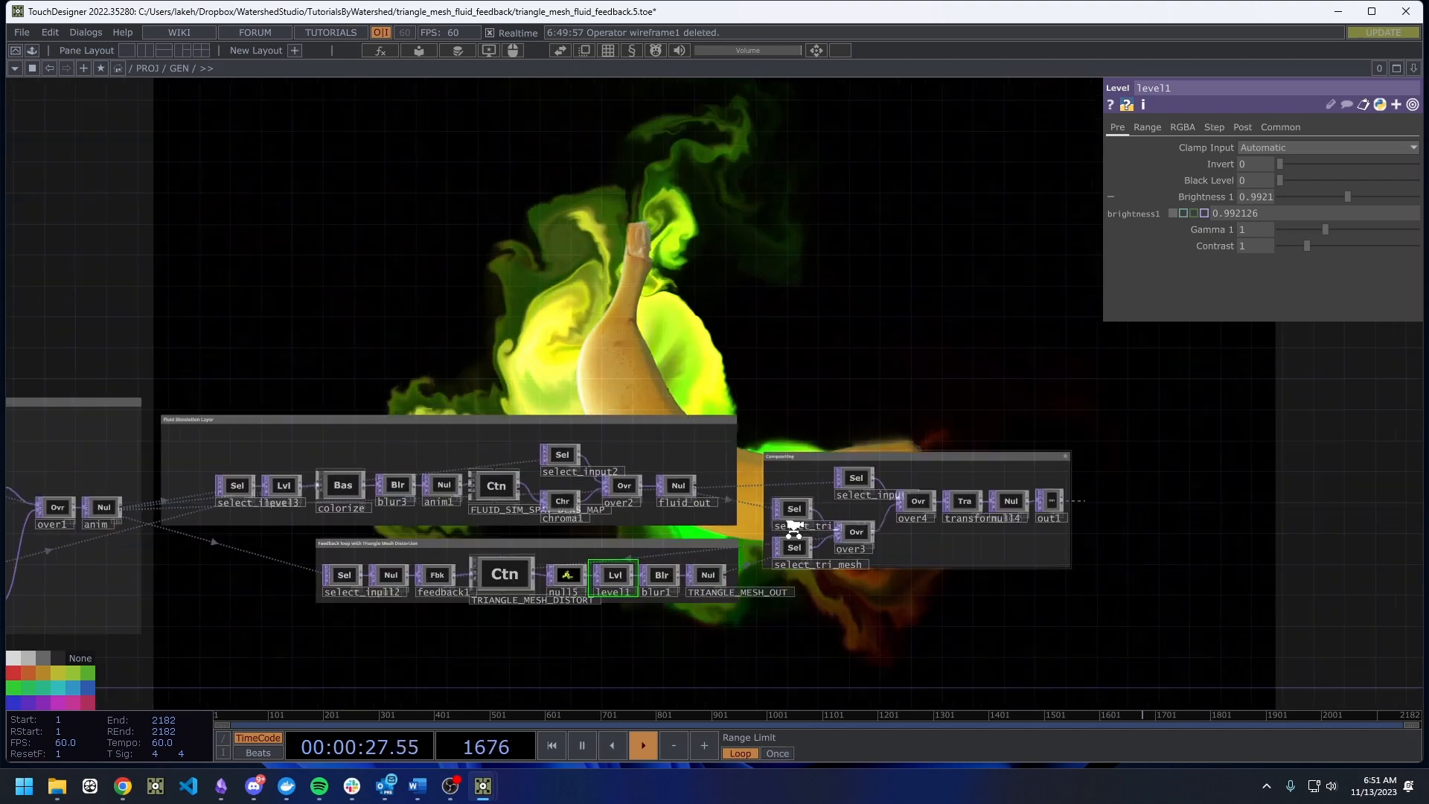
Compare the image in the lower triangle-mesh Select TOP of the Compositing section with null5's, and re-enter TRIANGLE_MESH_DISTORT.
left_click(754, 556)
scroll(802, 587, "up", 5)
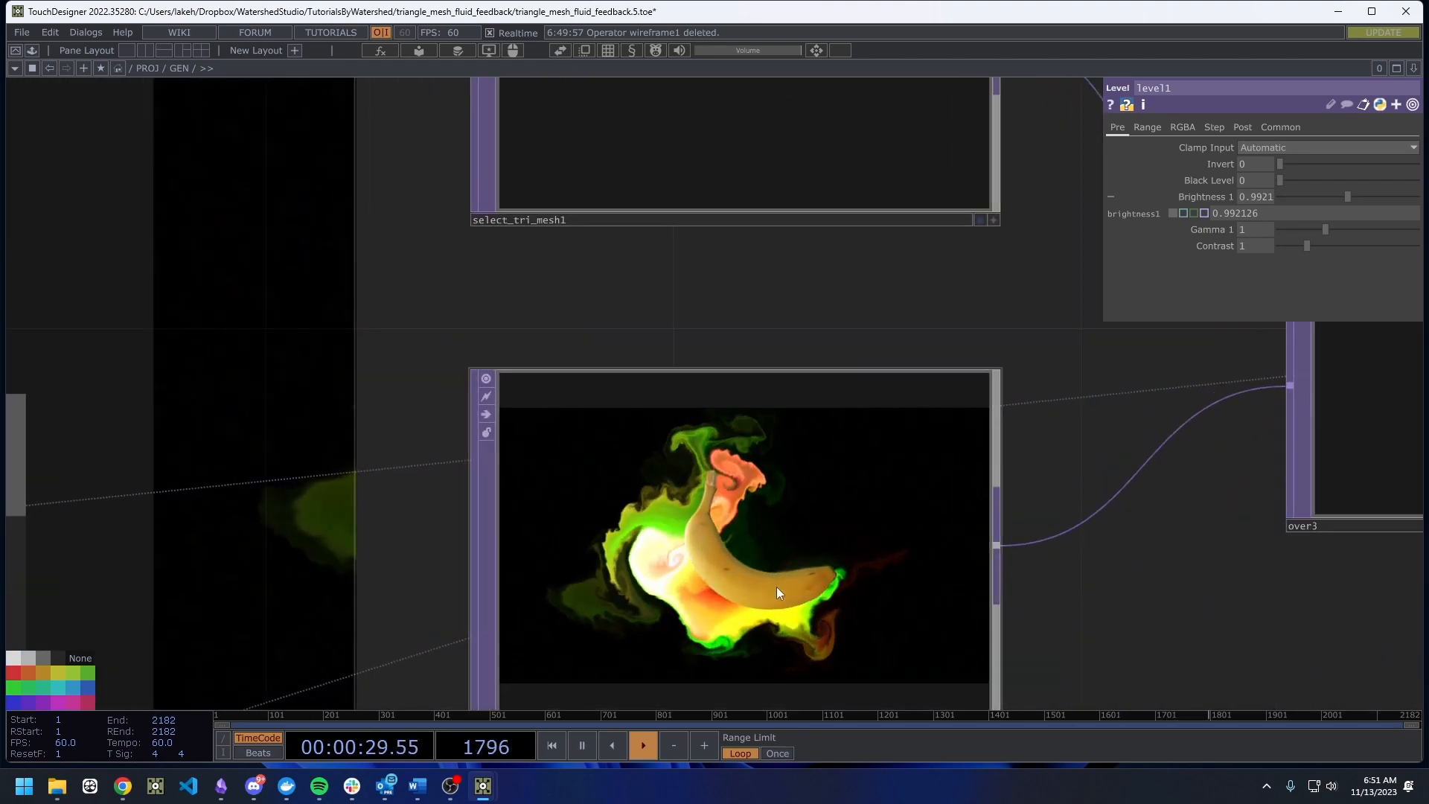
scroll(812, 584, "down", 5)
scroll(816, 581, "down", 3)
scroll(583, 587, "up", 8)
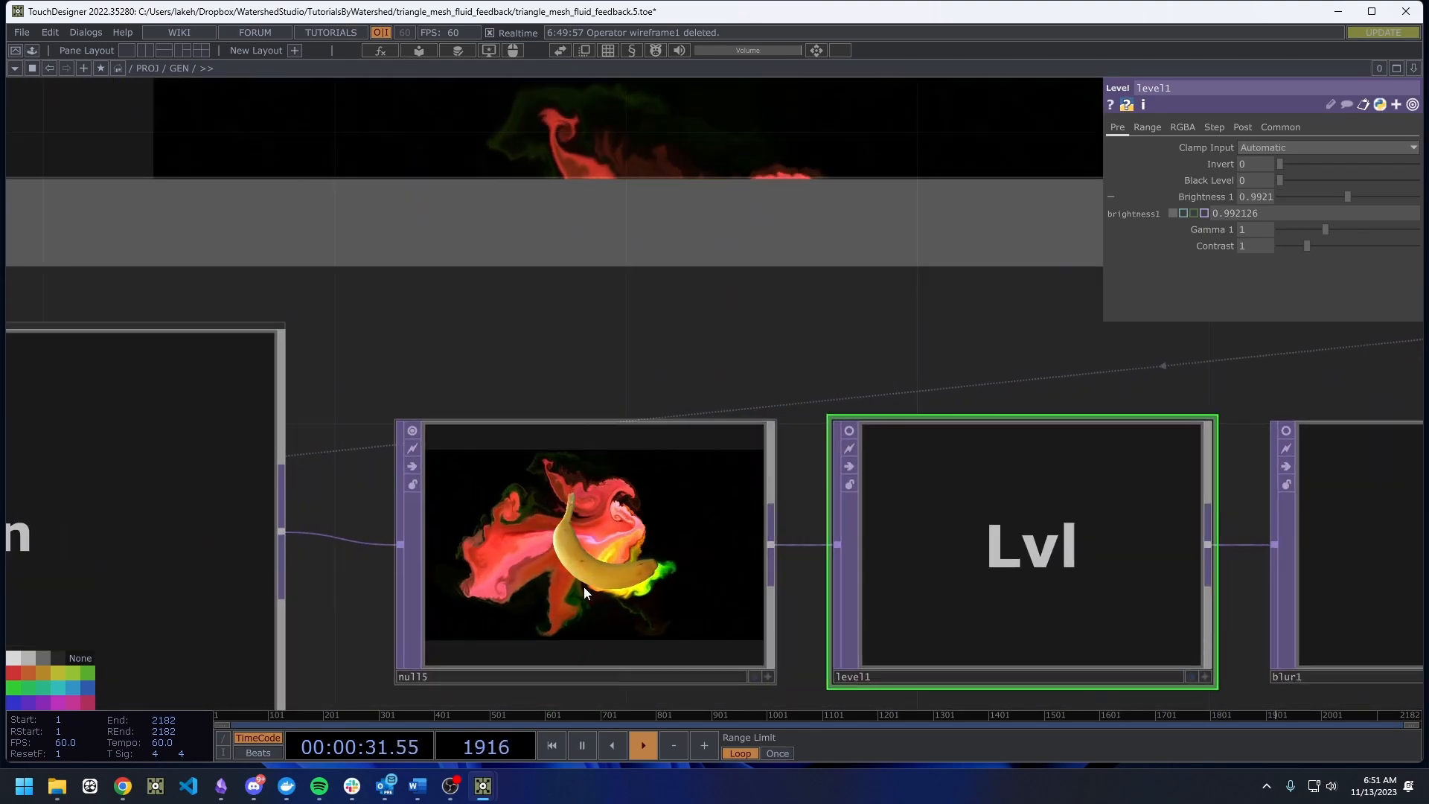
scroll(583, 586, "down", 5)
key("i")
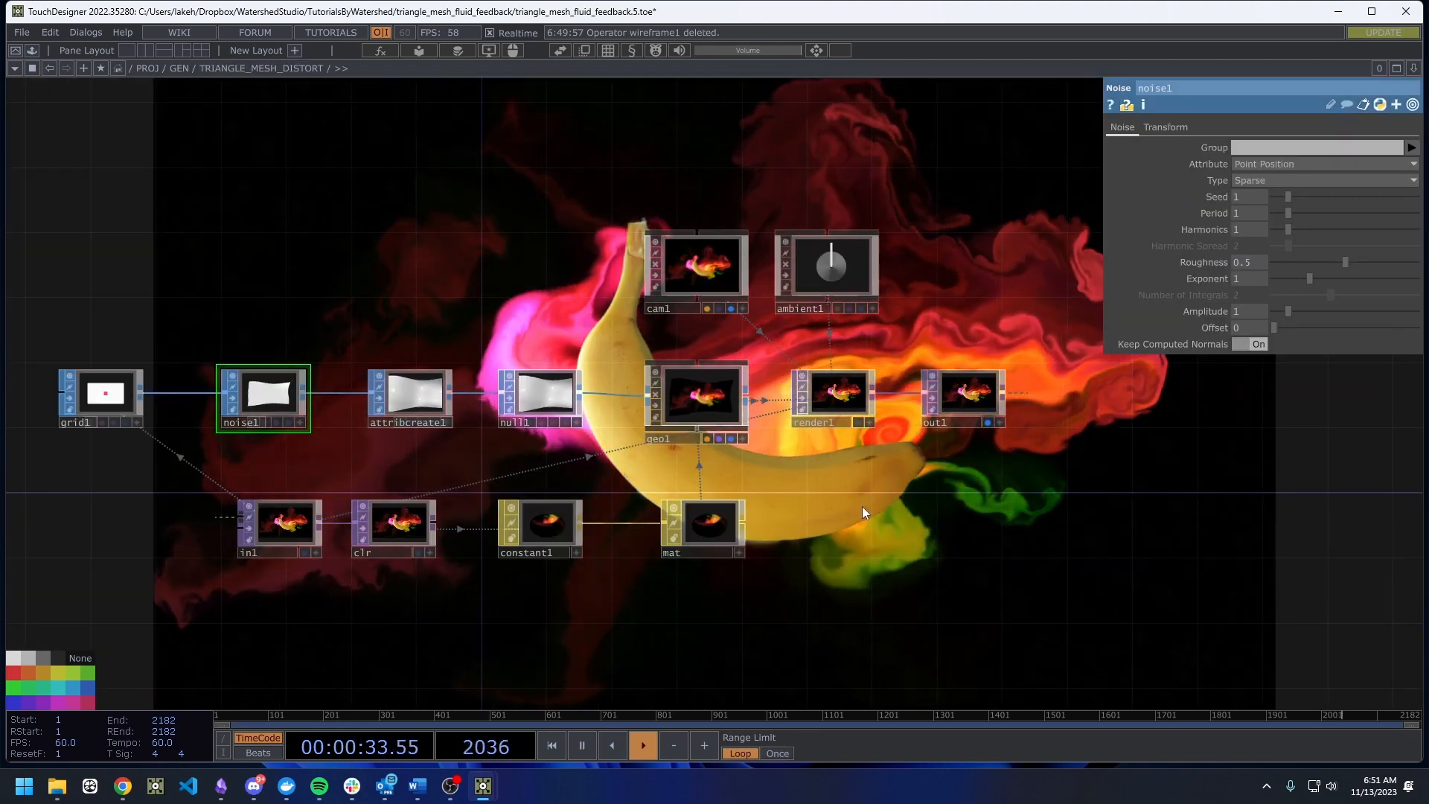
Compare render1's image with the noise-distorted textured mesh in geo1's viewer.
left_click_drag(862, 512, 762, 588)
scroll(681, 507, "up", 6)
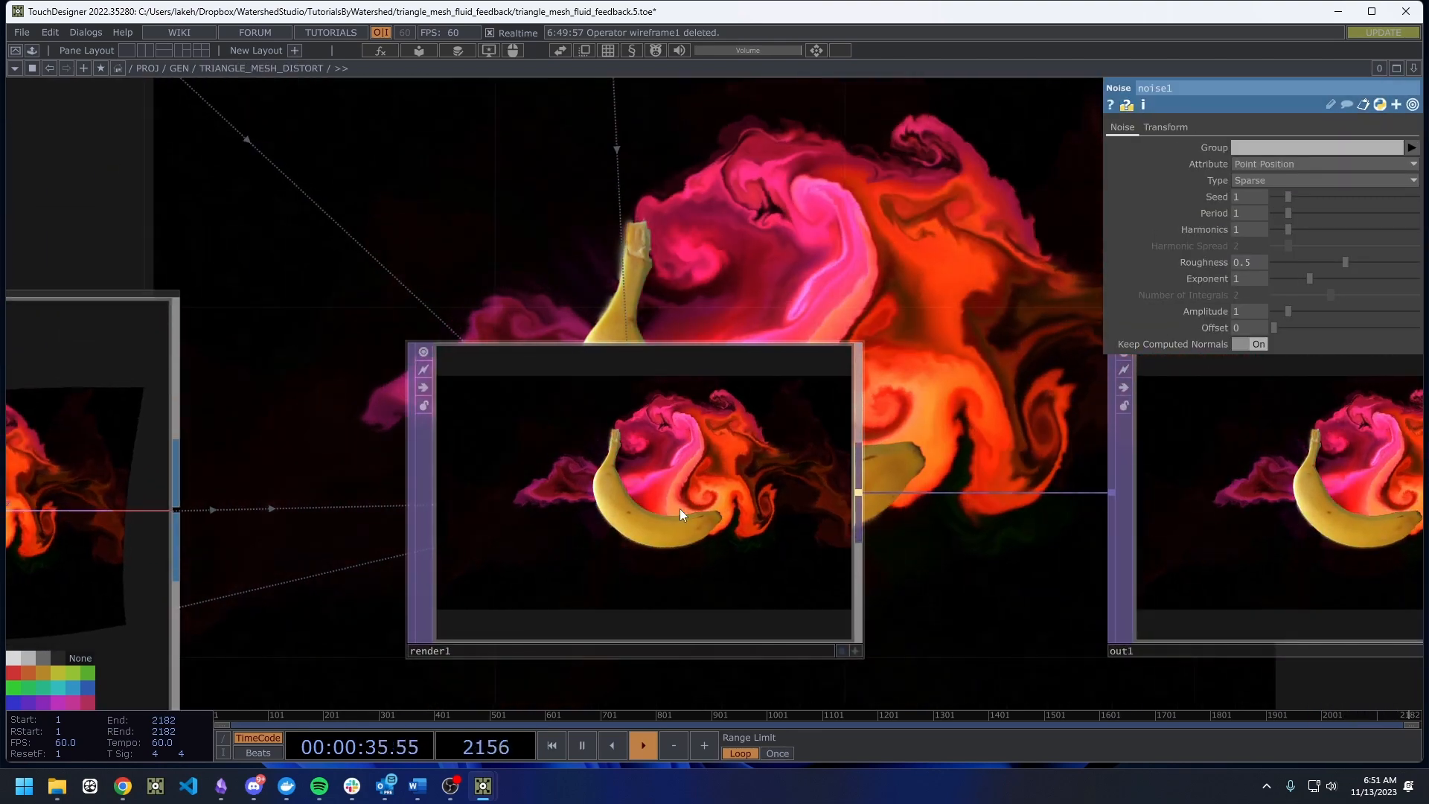
scroll(670, 536, "down", 4)
scroll(744, 558, "down", 2)
scroll(613, 494, "up", 5)
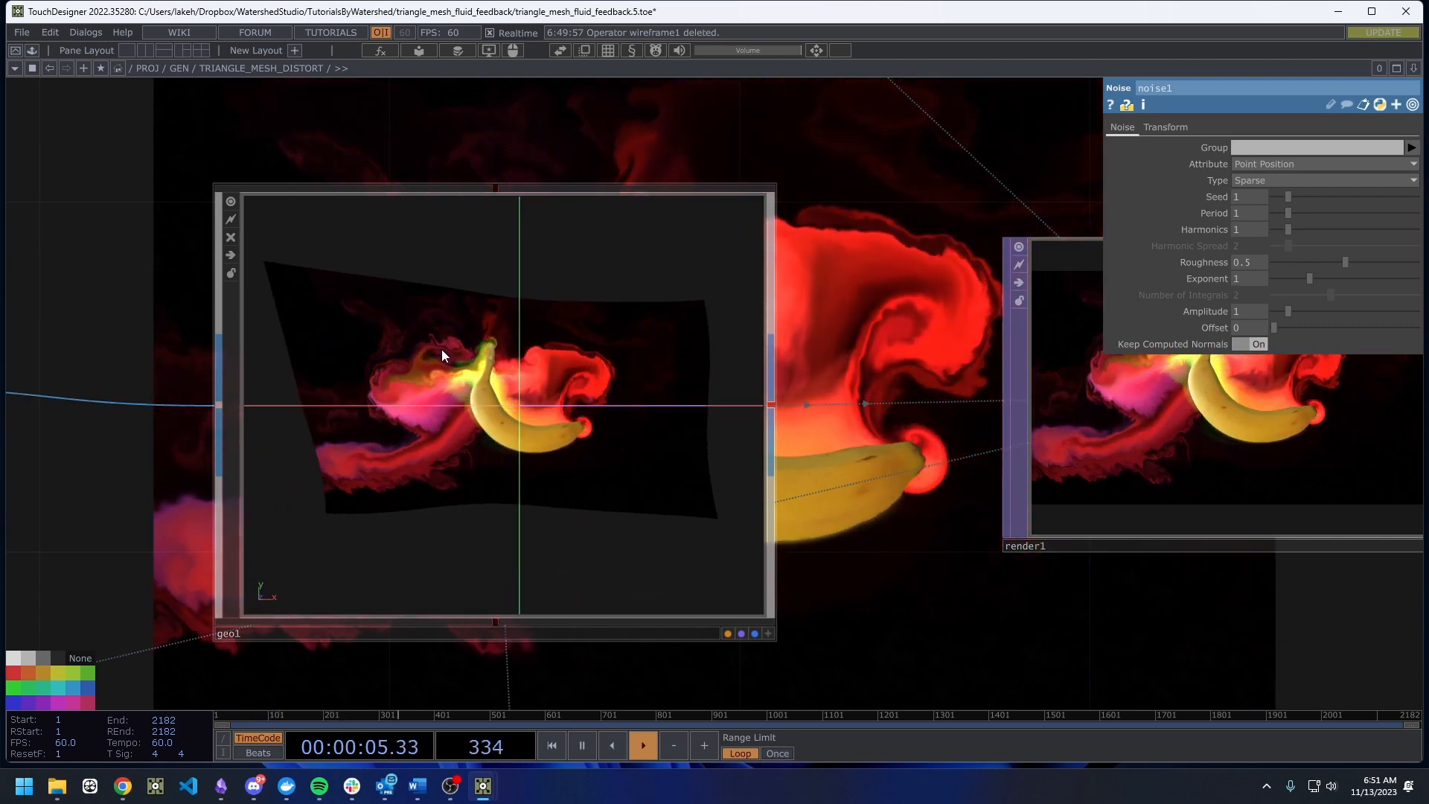
scroll(426, 388, "down", 5)
left_click_drag(536, 338, 543, 346)
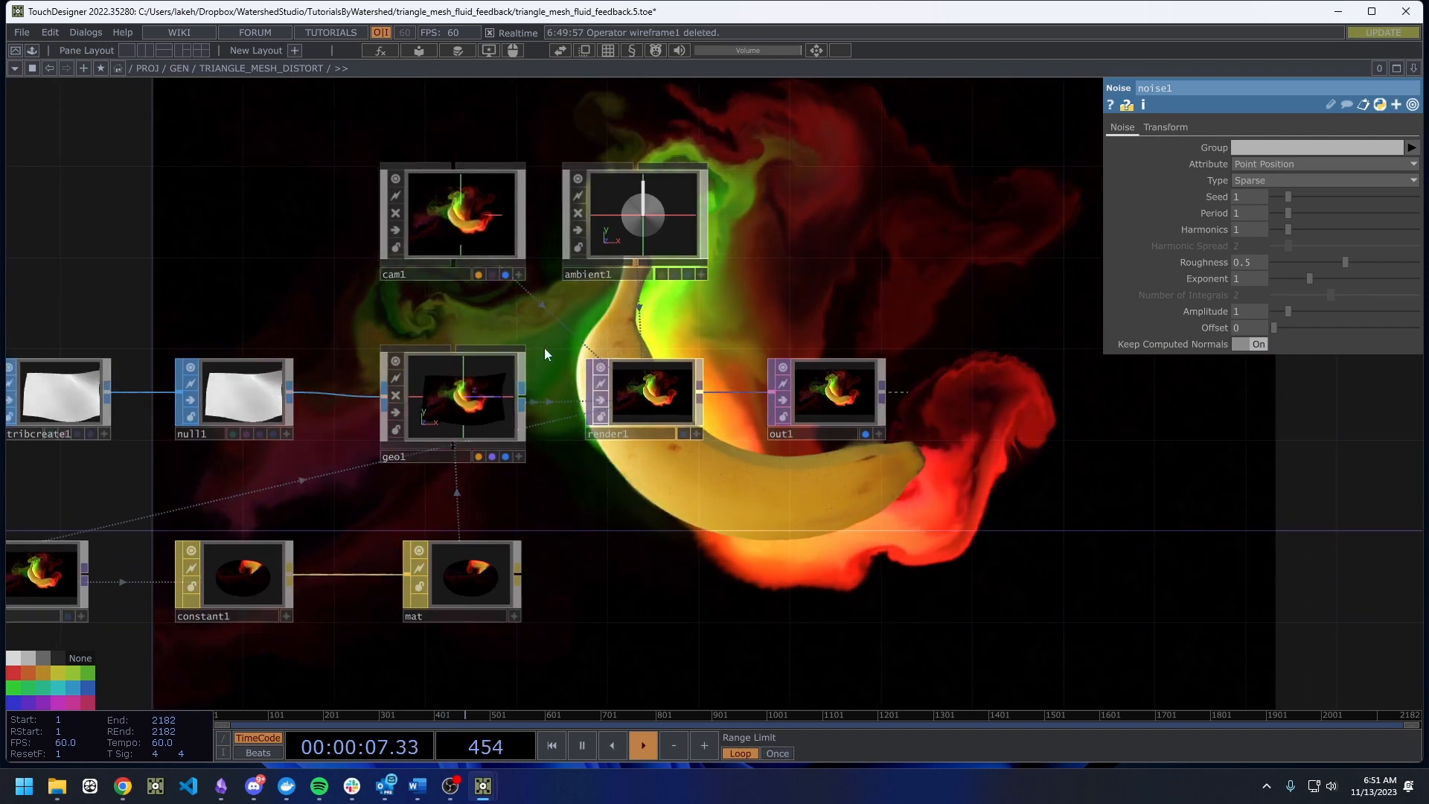
Try the Perspective projection on cam1 and inspect the mesh in render1 and geo1.
left_click(500, 261)
left_click(1309, 147)
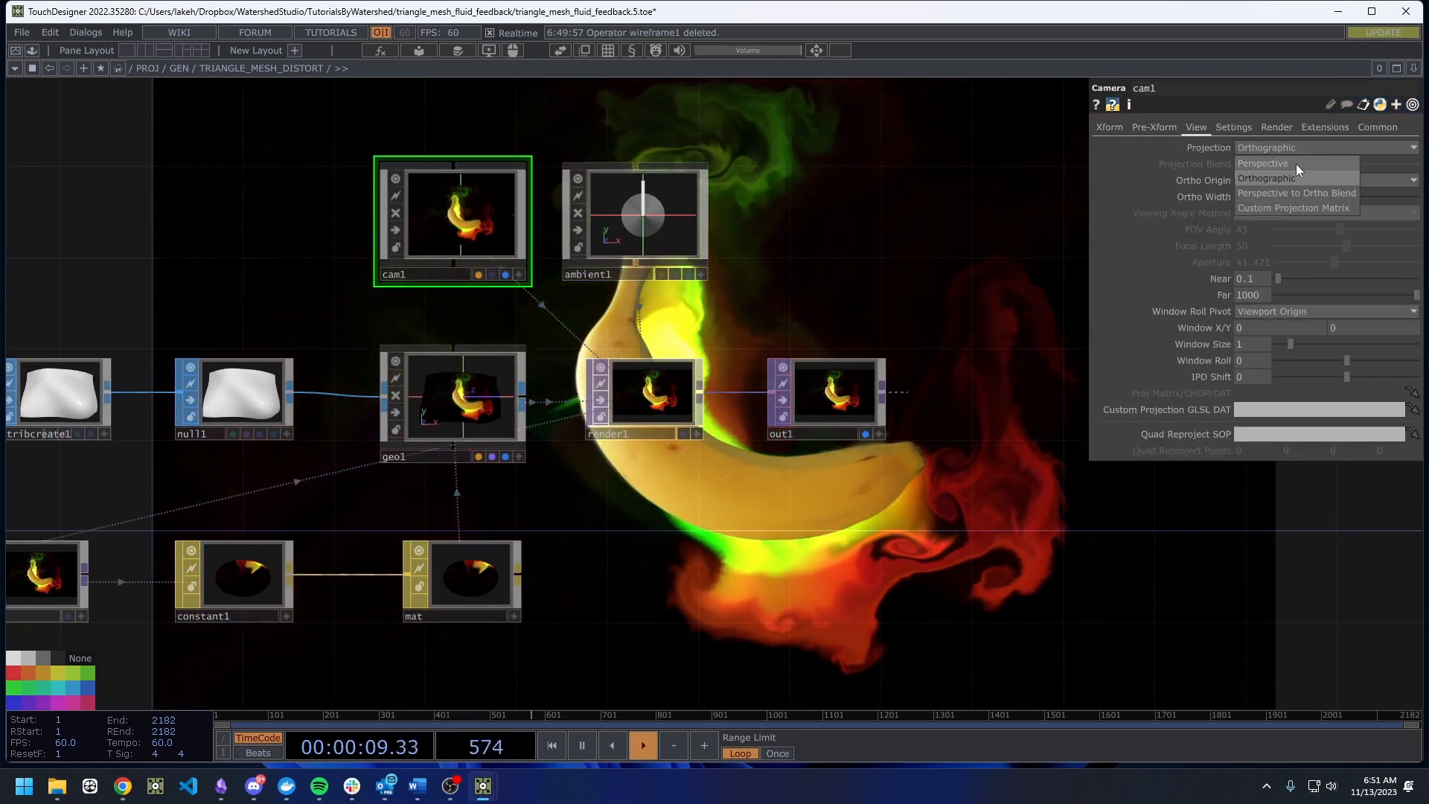
left_click(1296, 164)
scroll(732, 381, "up", 10)
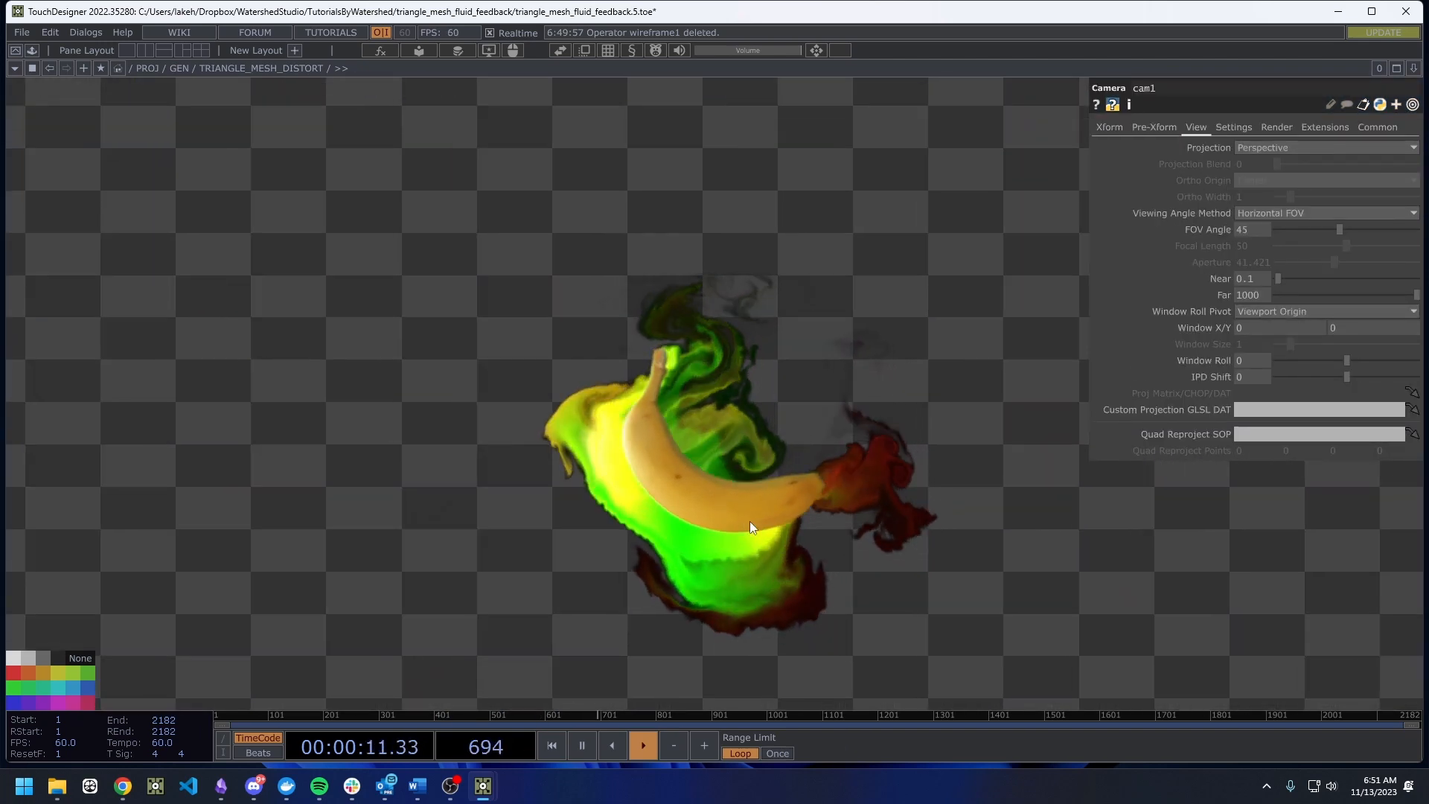
scroll(750, 521, "down", 10)
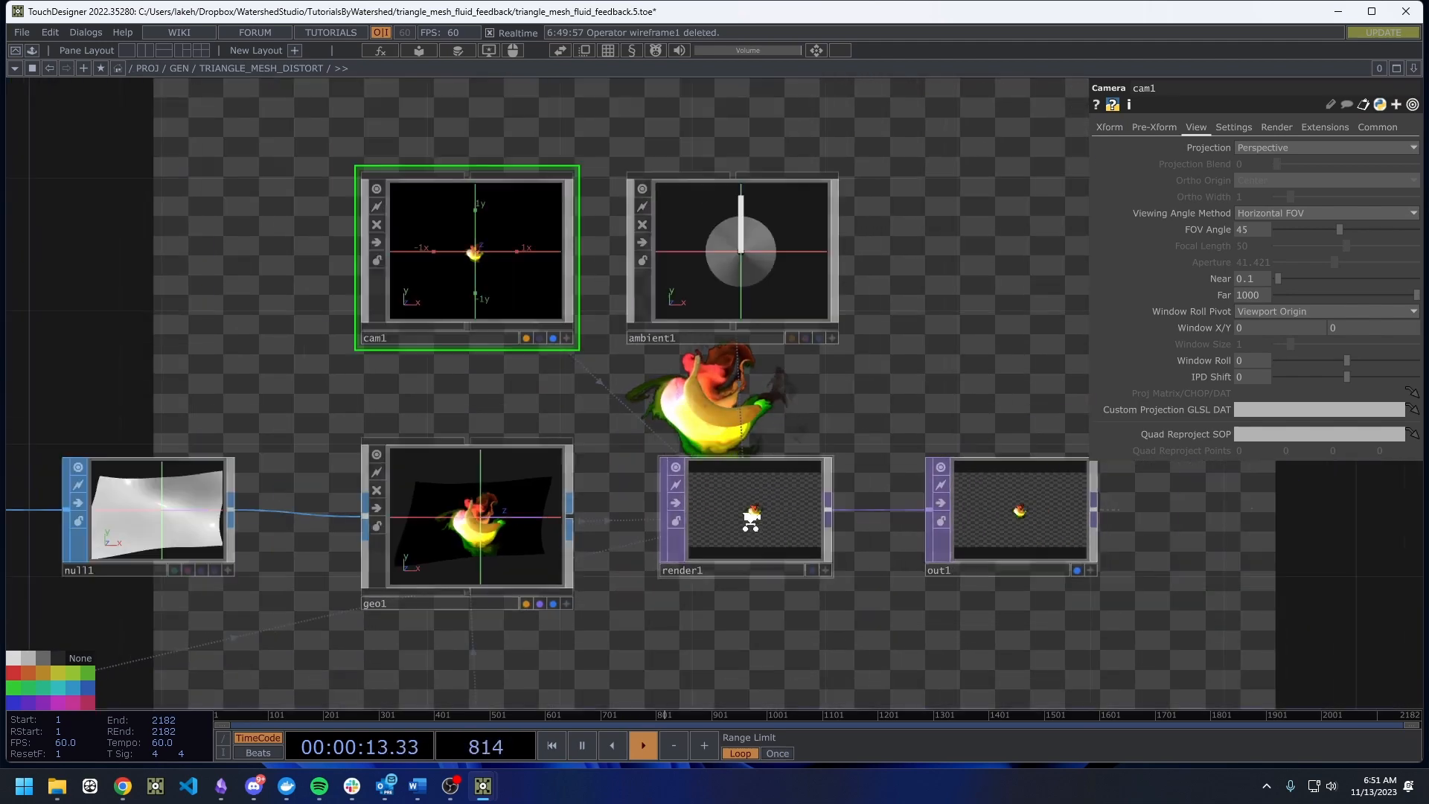
scroll(750, 521, "down", 2)
left_click_drag(726, 595, 704, 570)
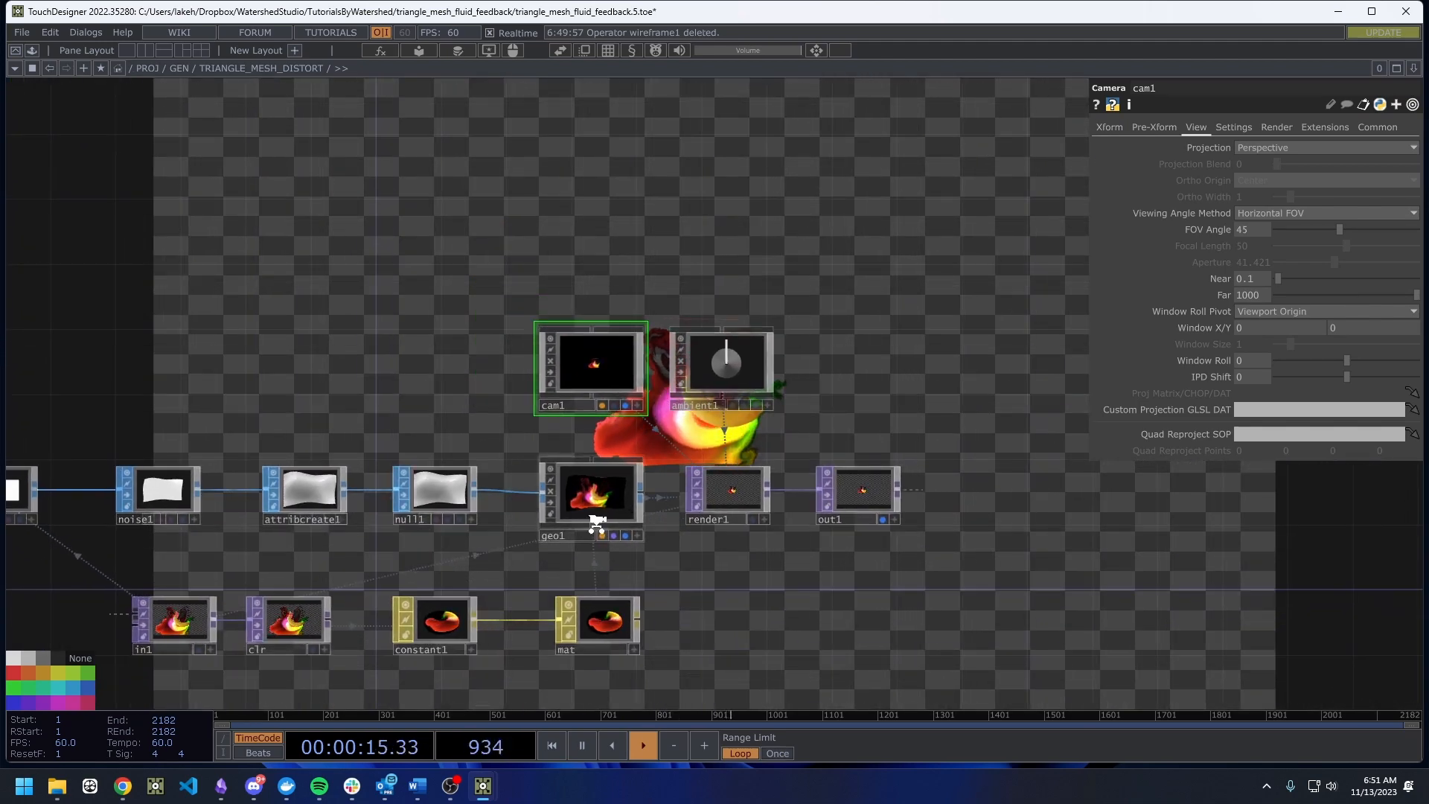
scroll(596, 526, "up", 6)
scroll(599, 451, "down", 5)
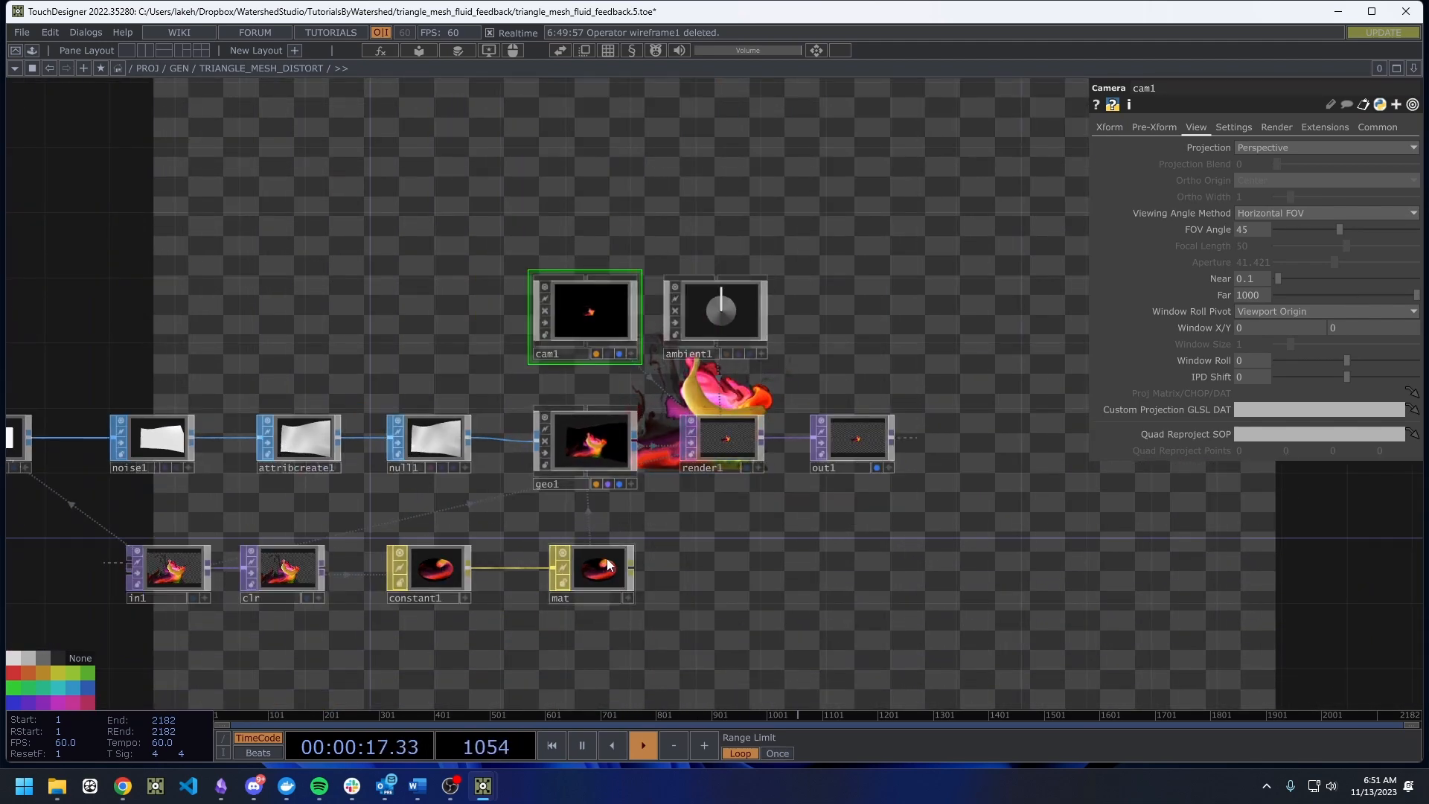
Add a Phong MAT beneath the material row and use clr as its Color Map.
key("Tab")
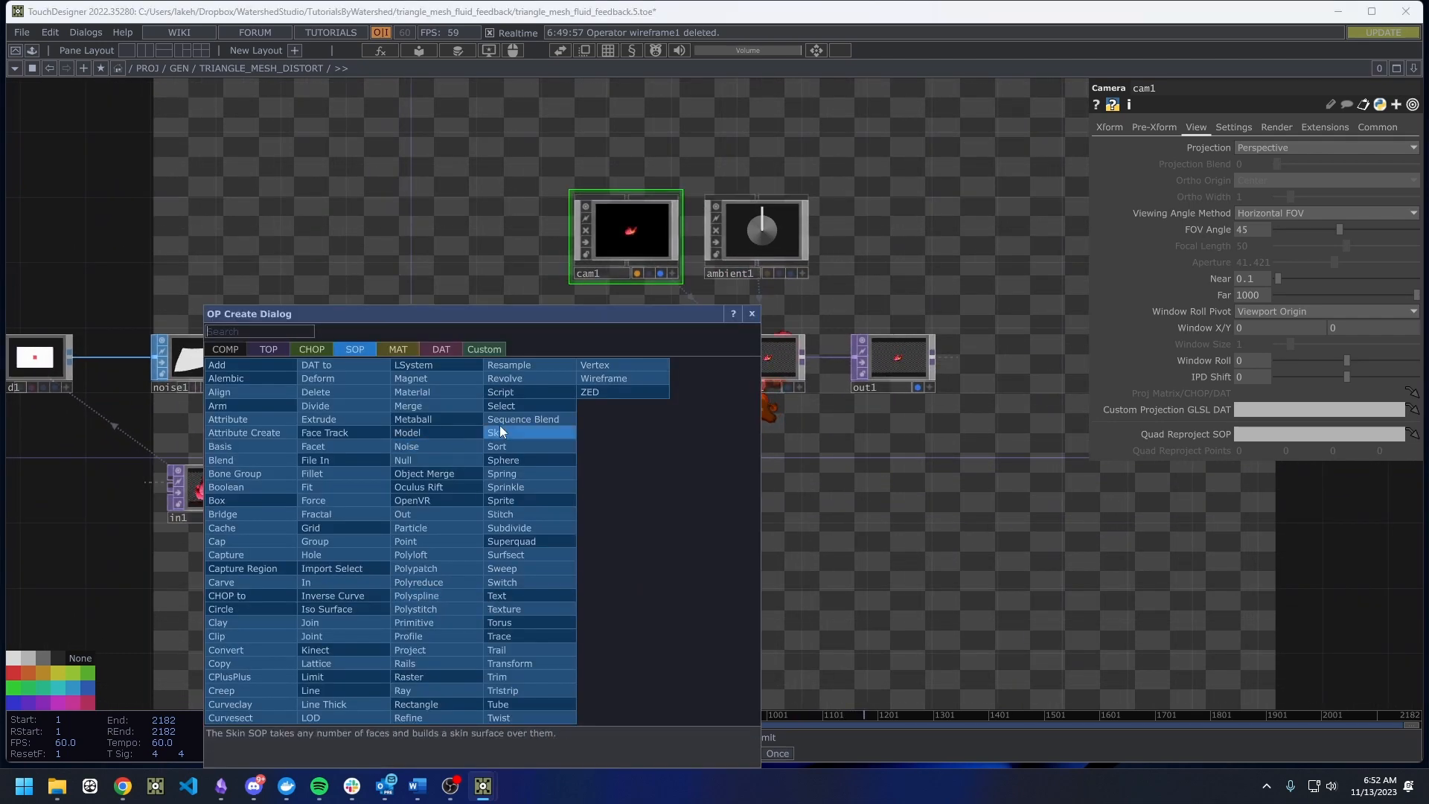
left_click(258, 351)
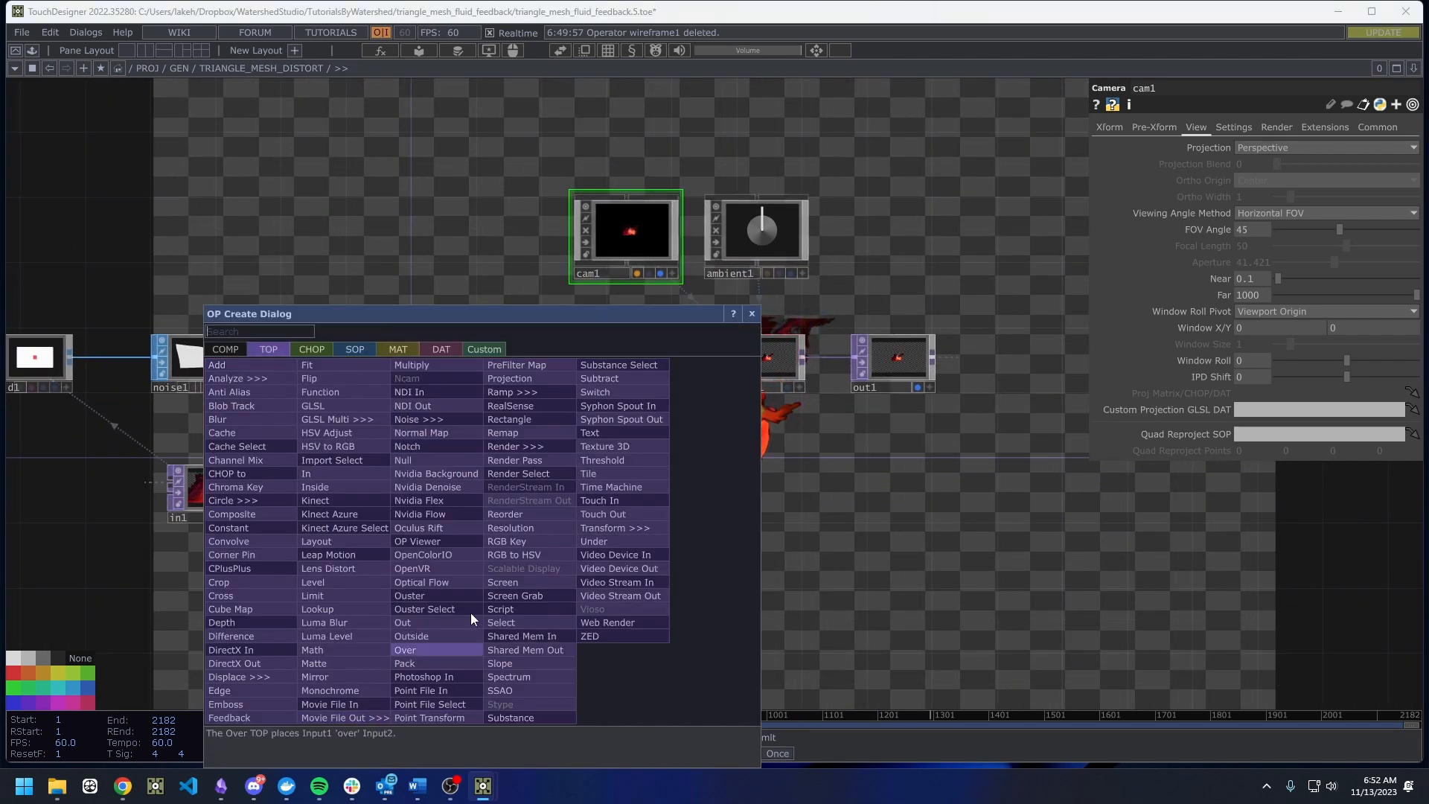
left_click(398, 350)
left_click(246, 467)
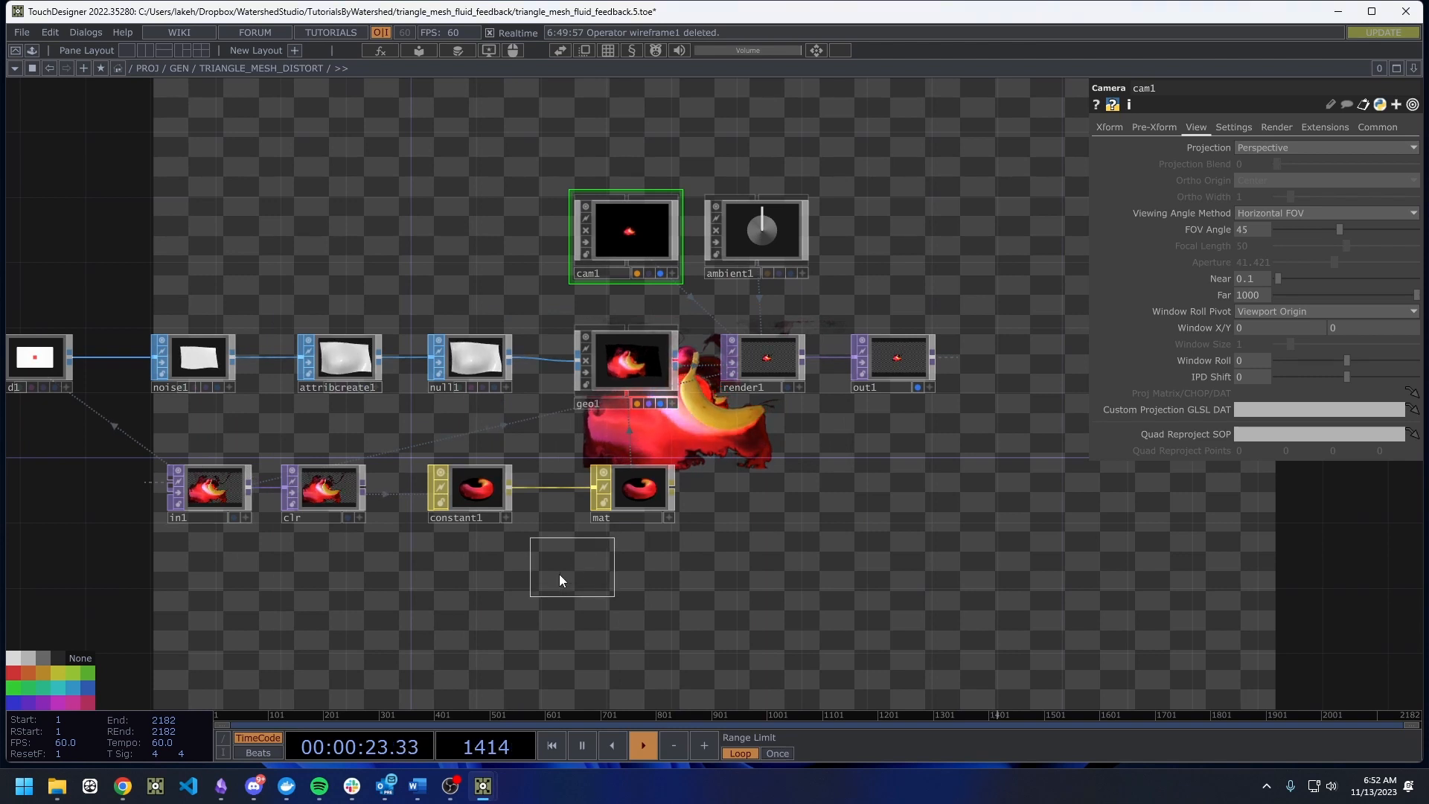
left_click(459, 582)
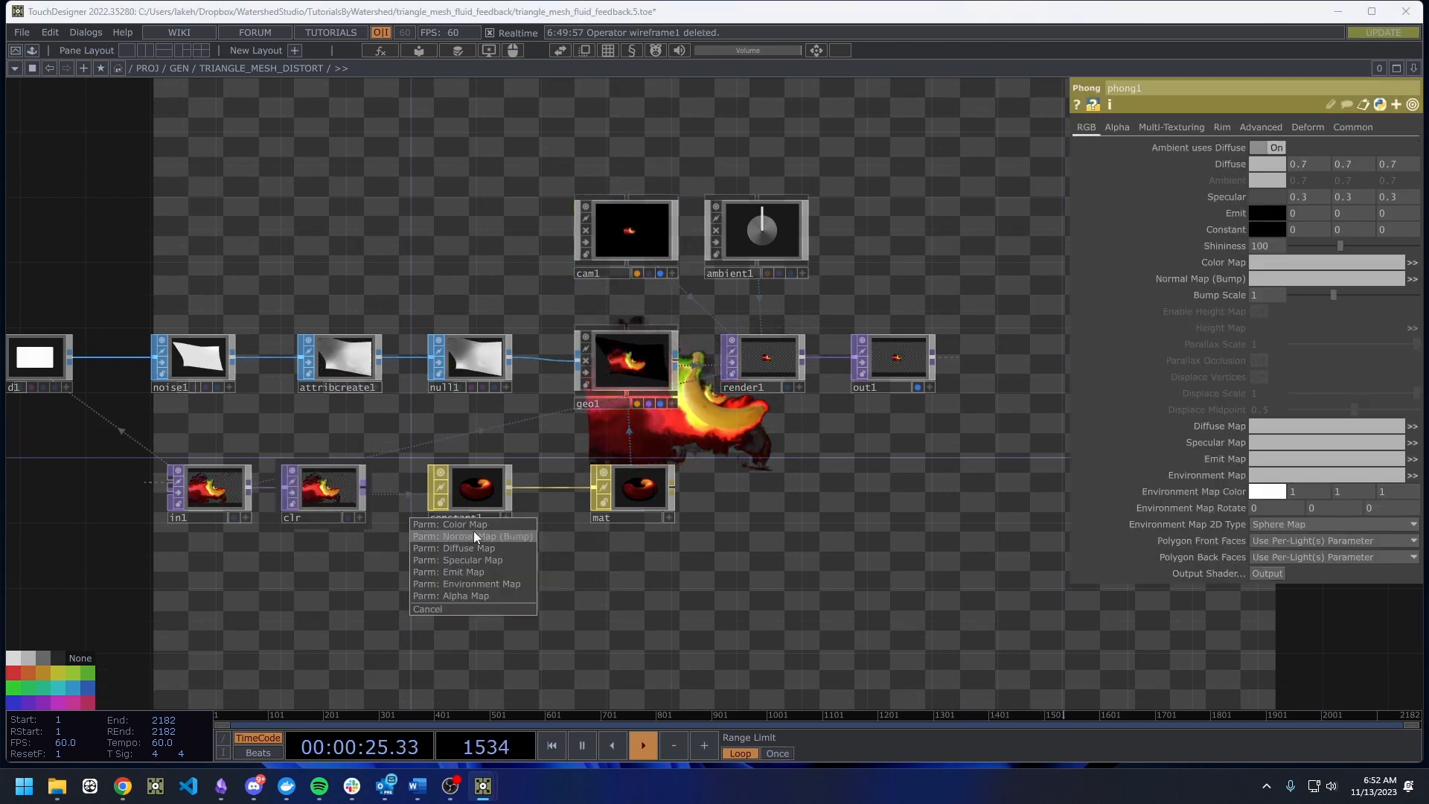
Connect phong1 to mat in place of constant1, and park constant1 directly beneath clr.
left_click_drag(815, 463, 696, 458)
left_click_drag(483, 594, 527, 552)
left_click(406, 507)
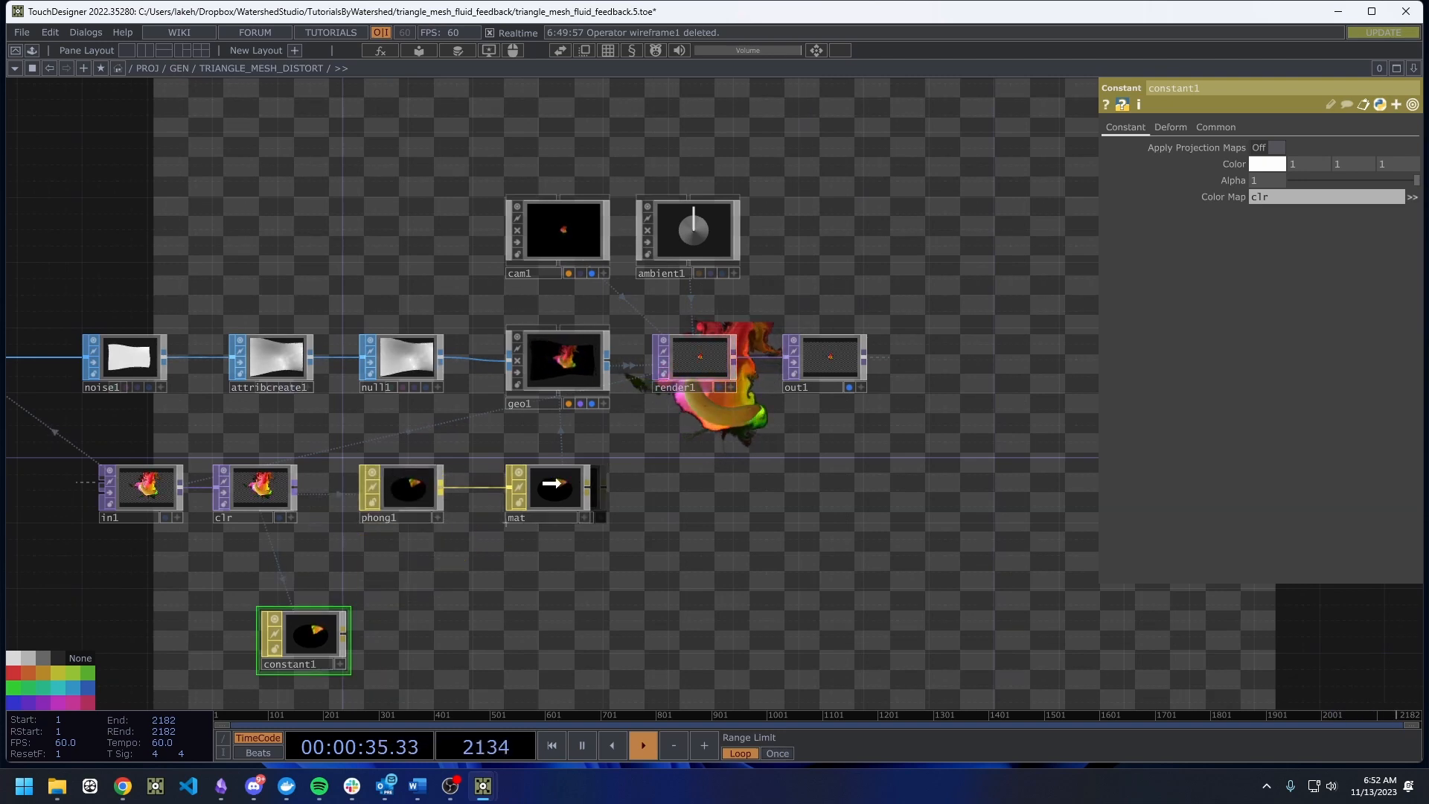
scroll(421, 394, "up", 4)
scroll(383, 360, "down", 4)
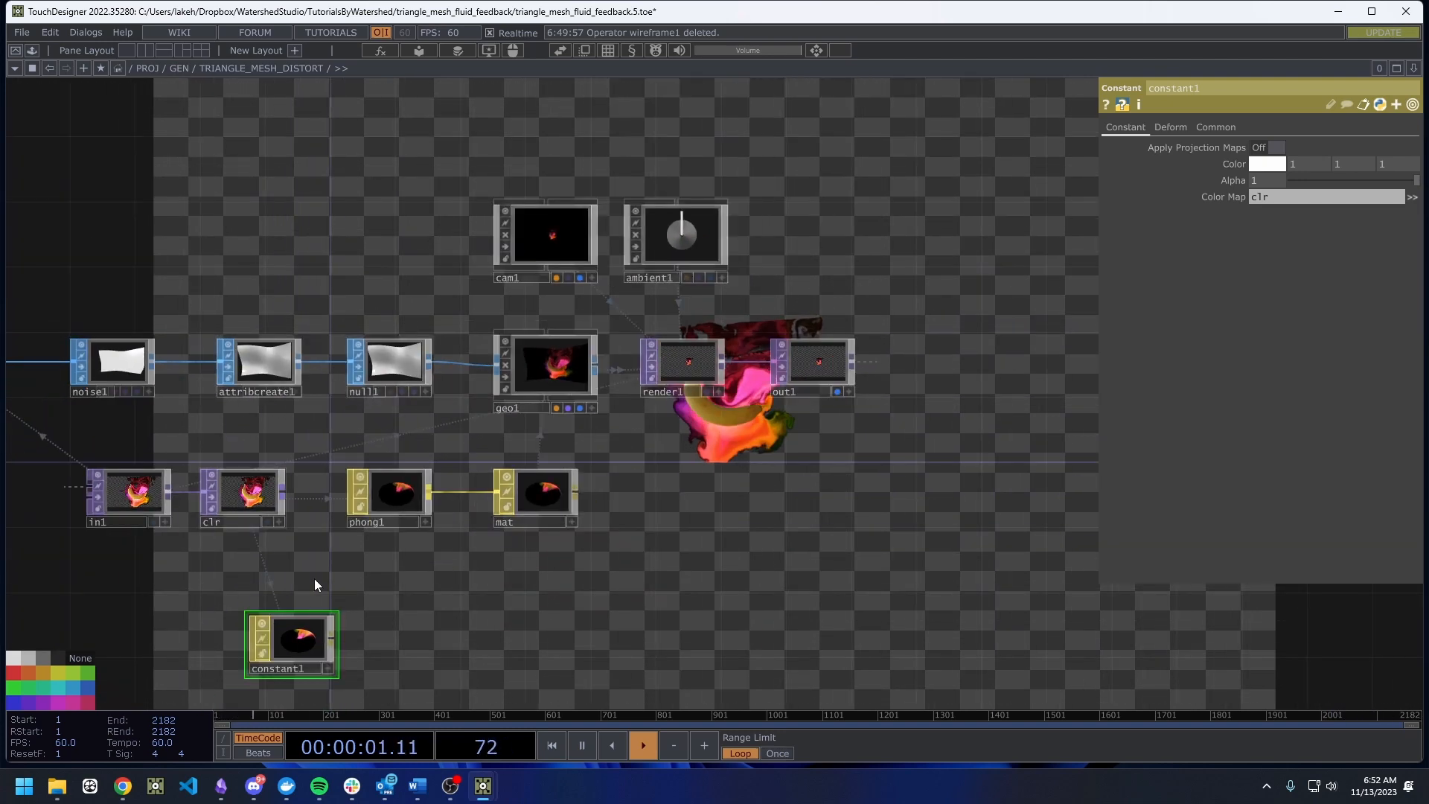
left_click(267, 373)
left_click(394, 506)
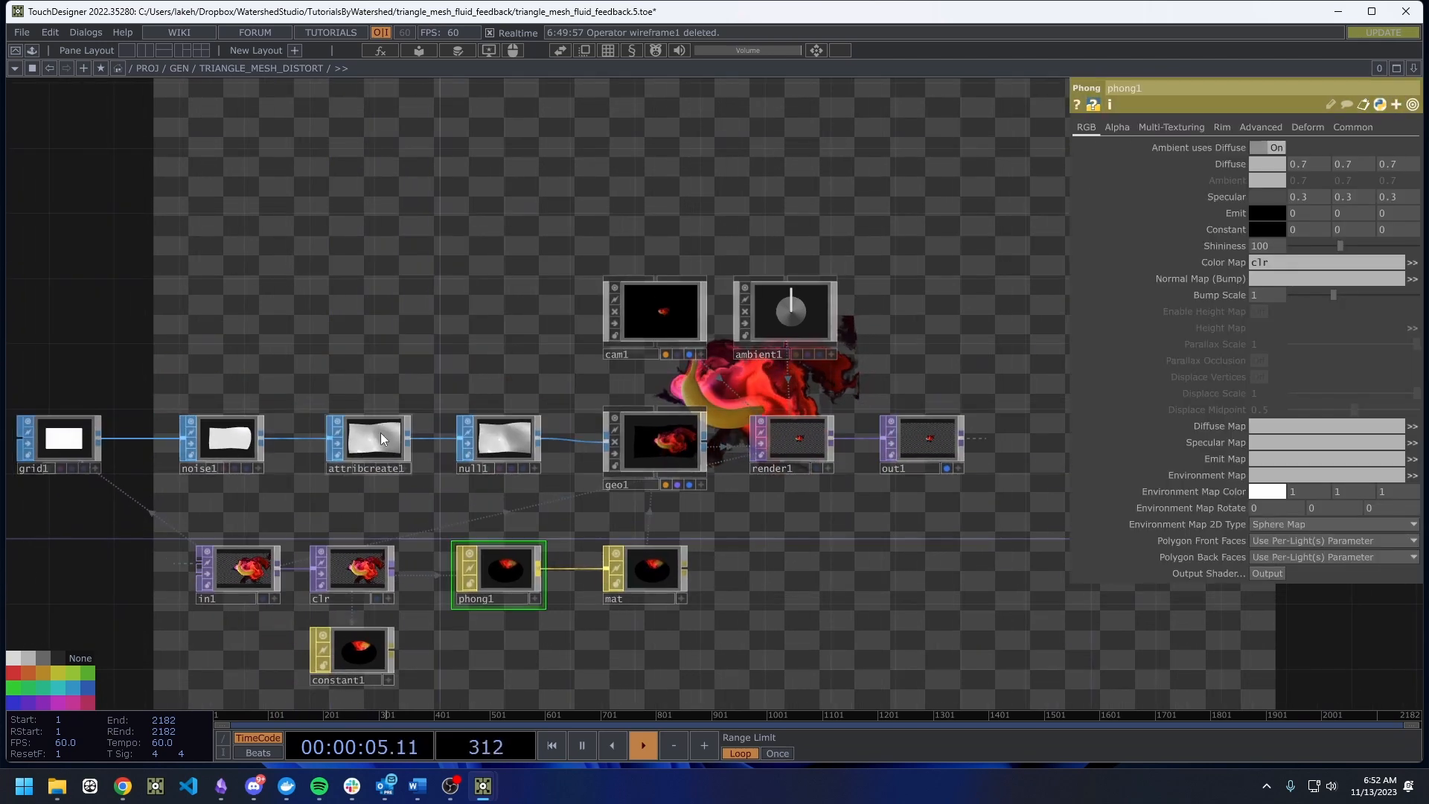
Inspect the Phong-shaded mesh in render1 up close.
scroll(510, 521, "up", 10)
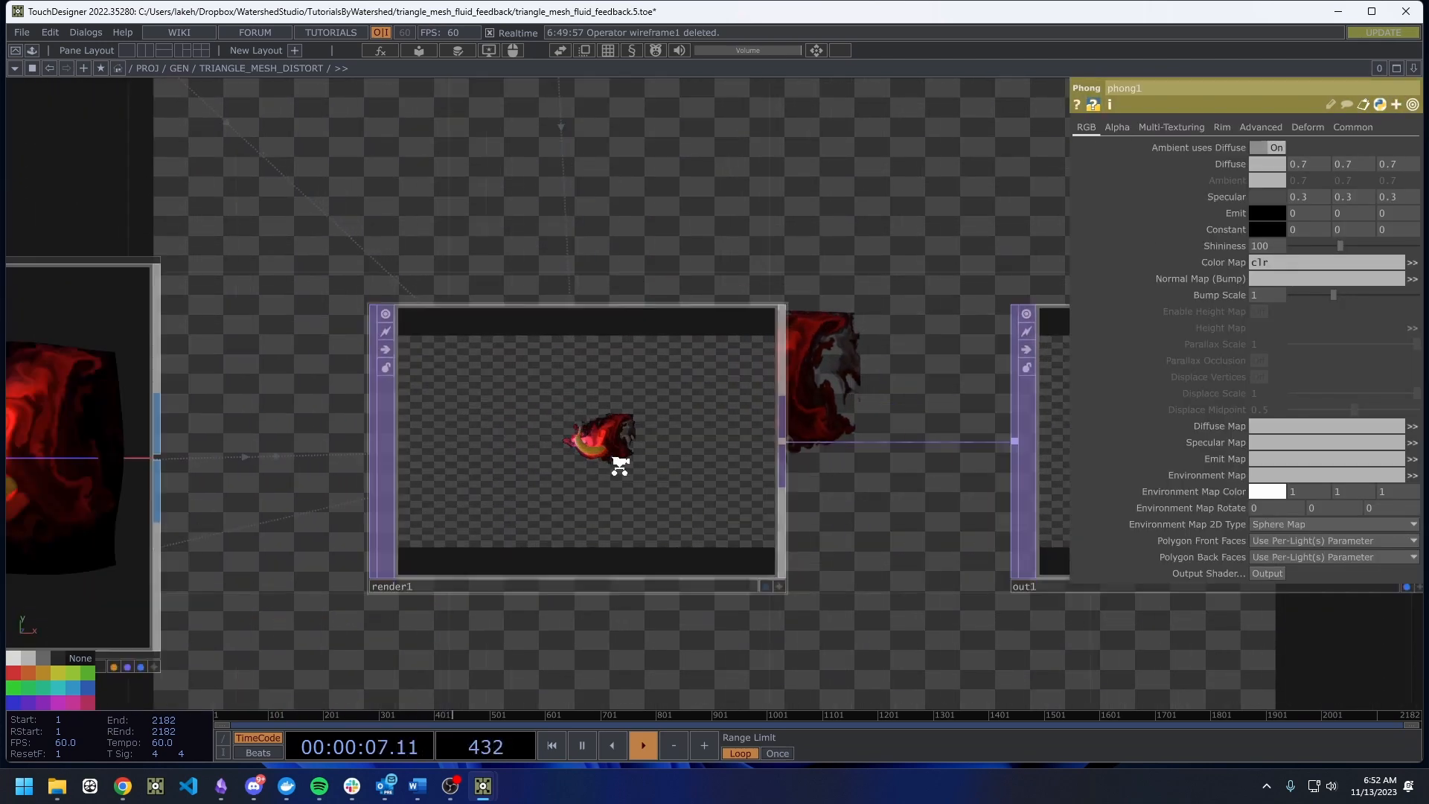
scroll(533, 407, "down", 5)
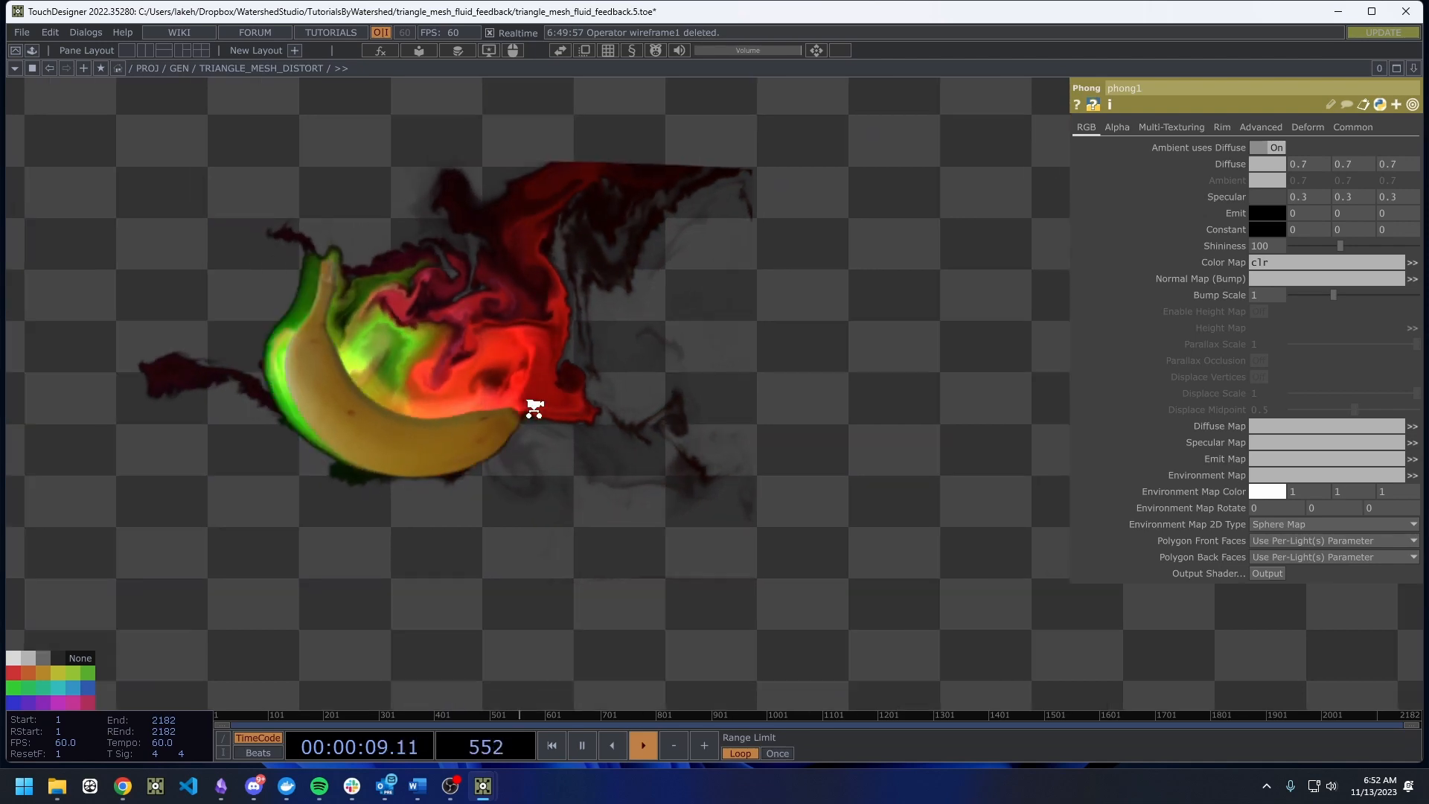
scroll(513, 381, "up", 4)
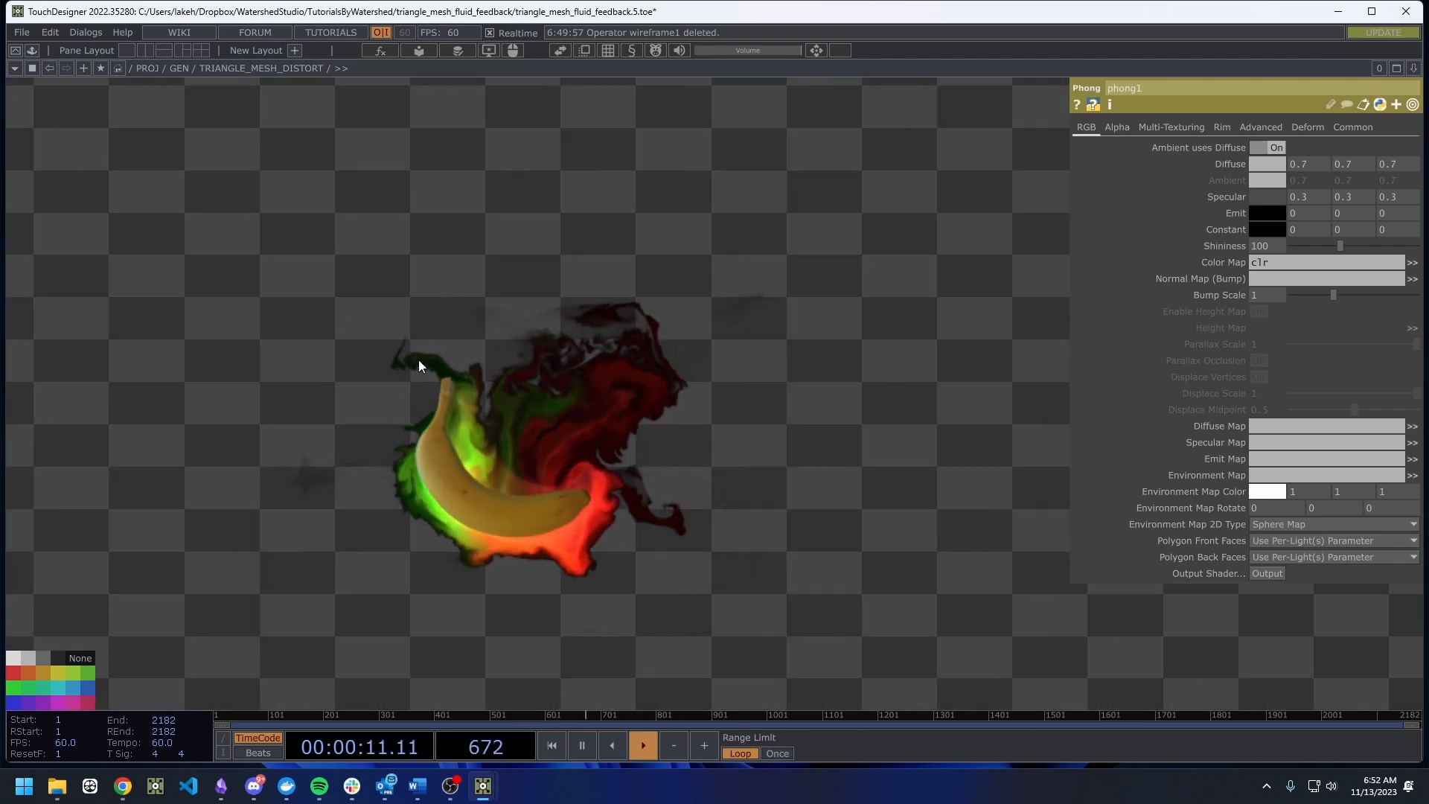
scroll(507, 373, "down", 6)
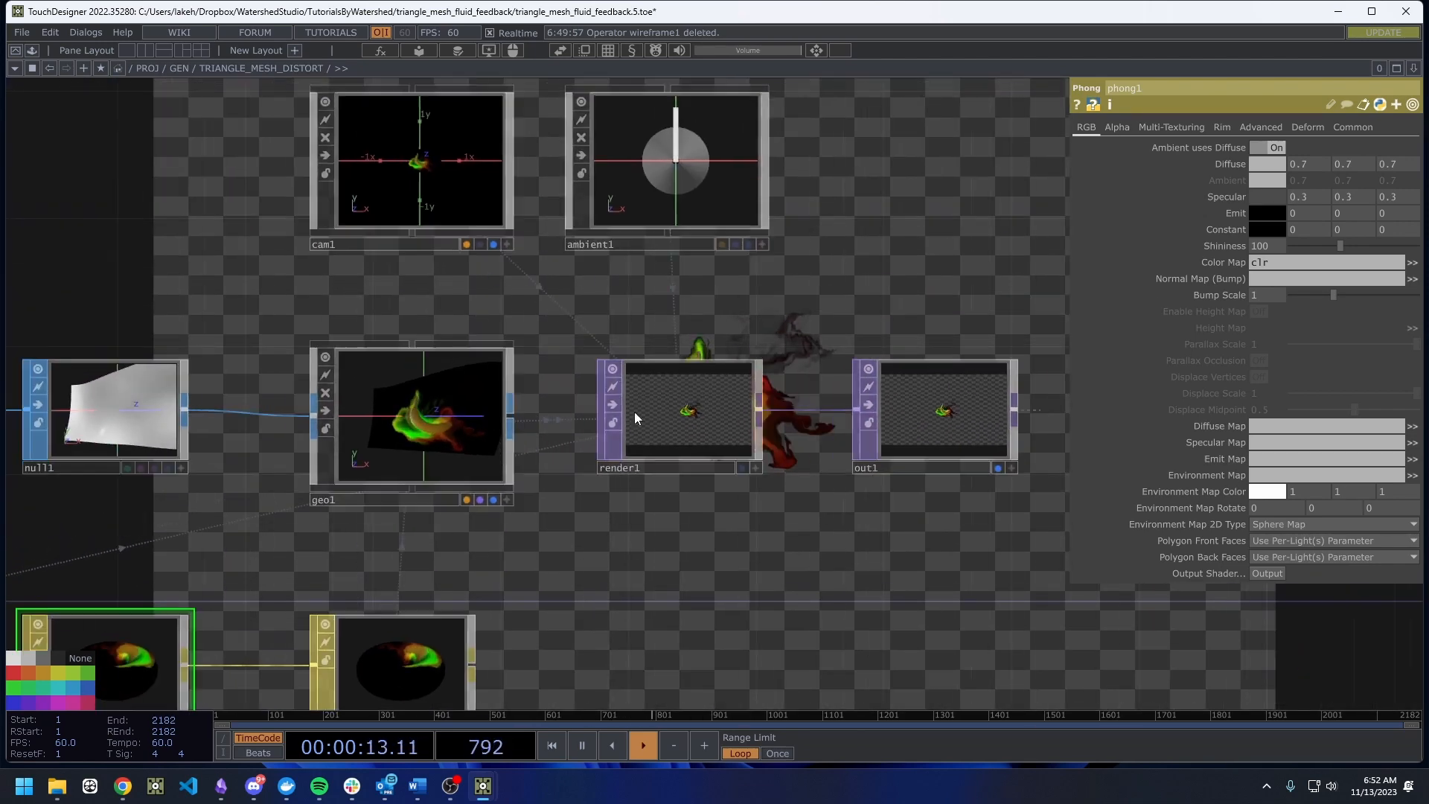
left_click_drag(634, 418, 682, 423)
scroll(760, 407, "up", 5)
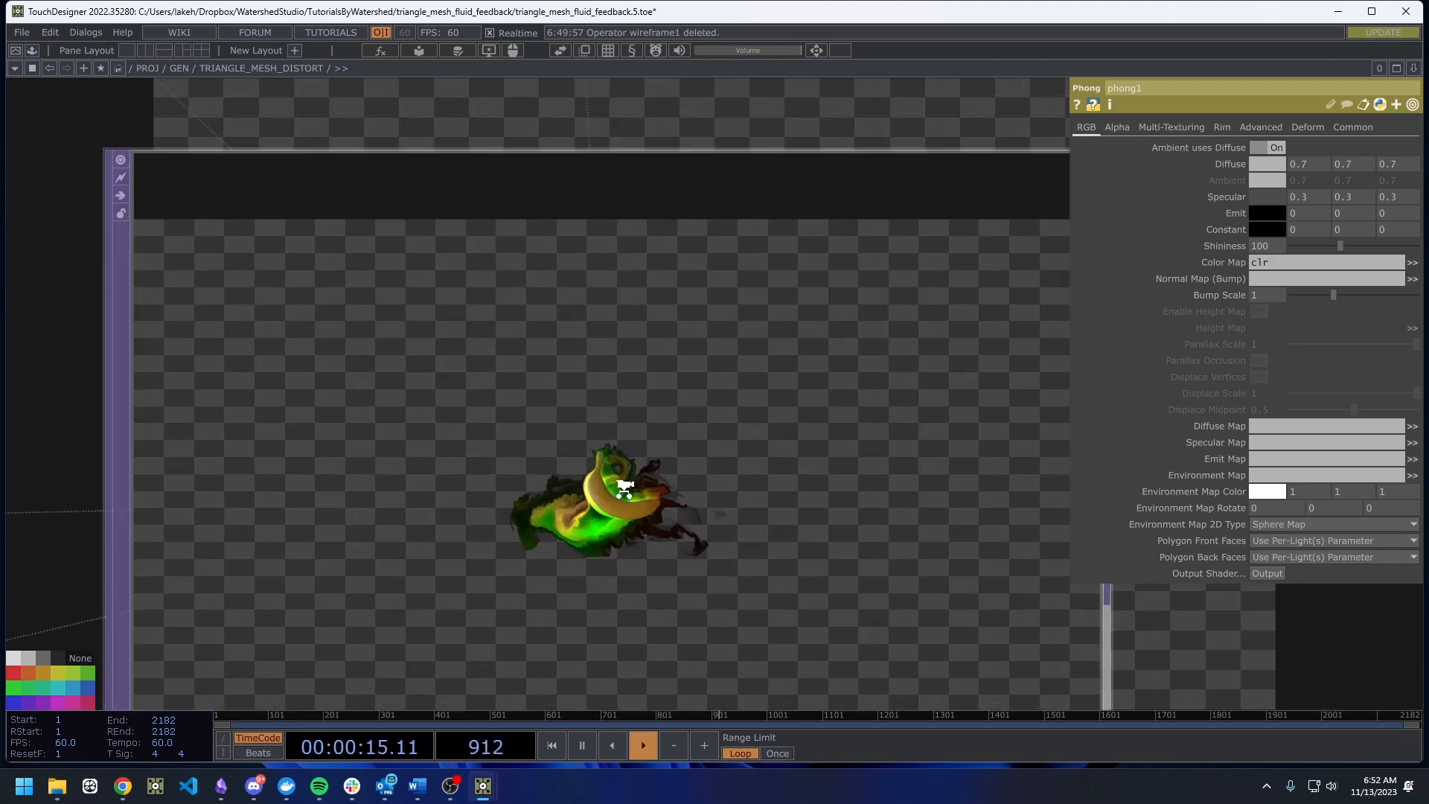
scroll(658, 497, "down", 7)
scroll(657, 497, "down", 2)
Lower noise1's Period to 0.
left_click_drag(680, 553, 763, 455)
left_click_drag(719, 525, 833, 571)
left_click(300, 428)
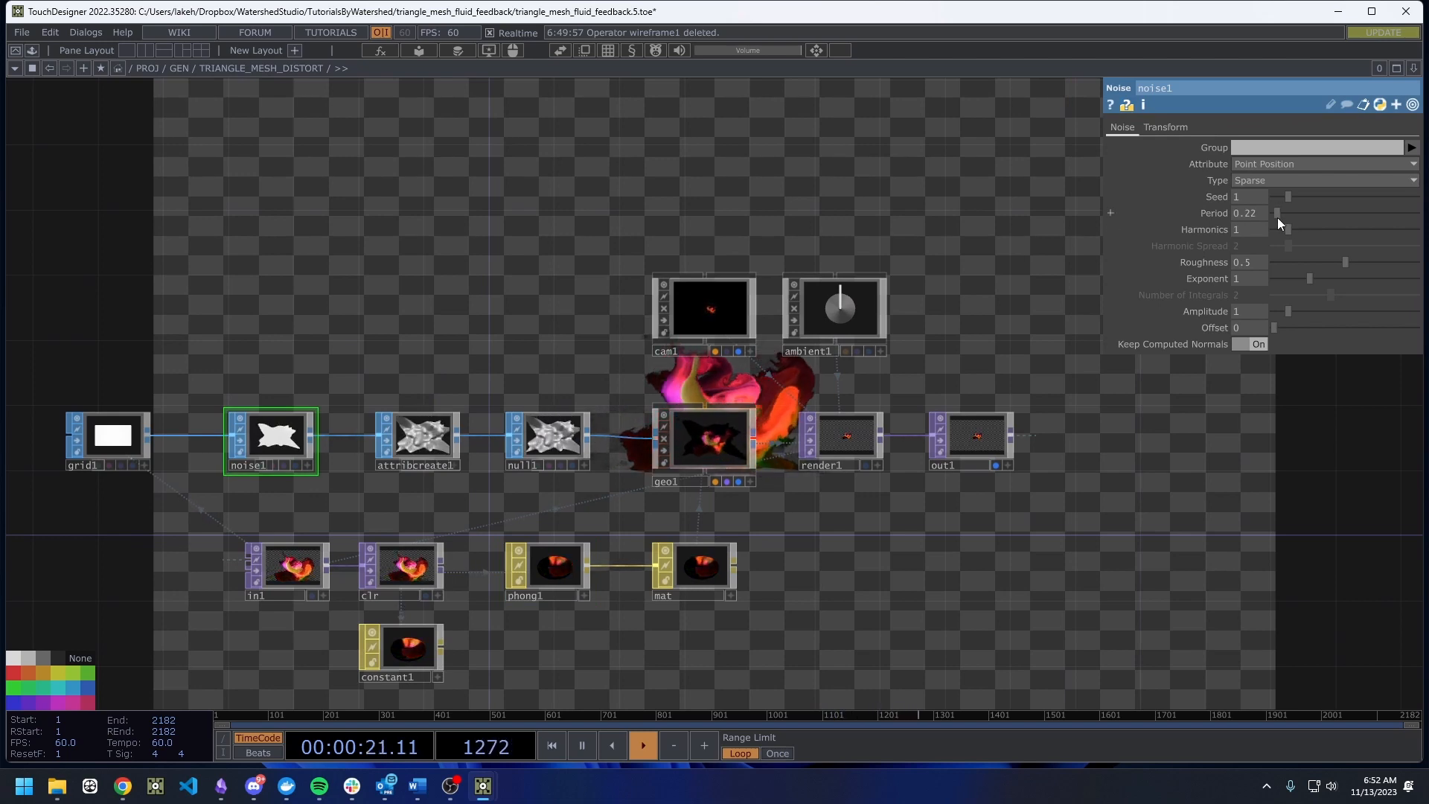
Set cam1's projection back to Orthographic and compare render1 with the distorted mesh in geo1.
left_click_drag(1001, 565, 712, 613)
left_click(451, 390)
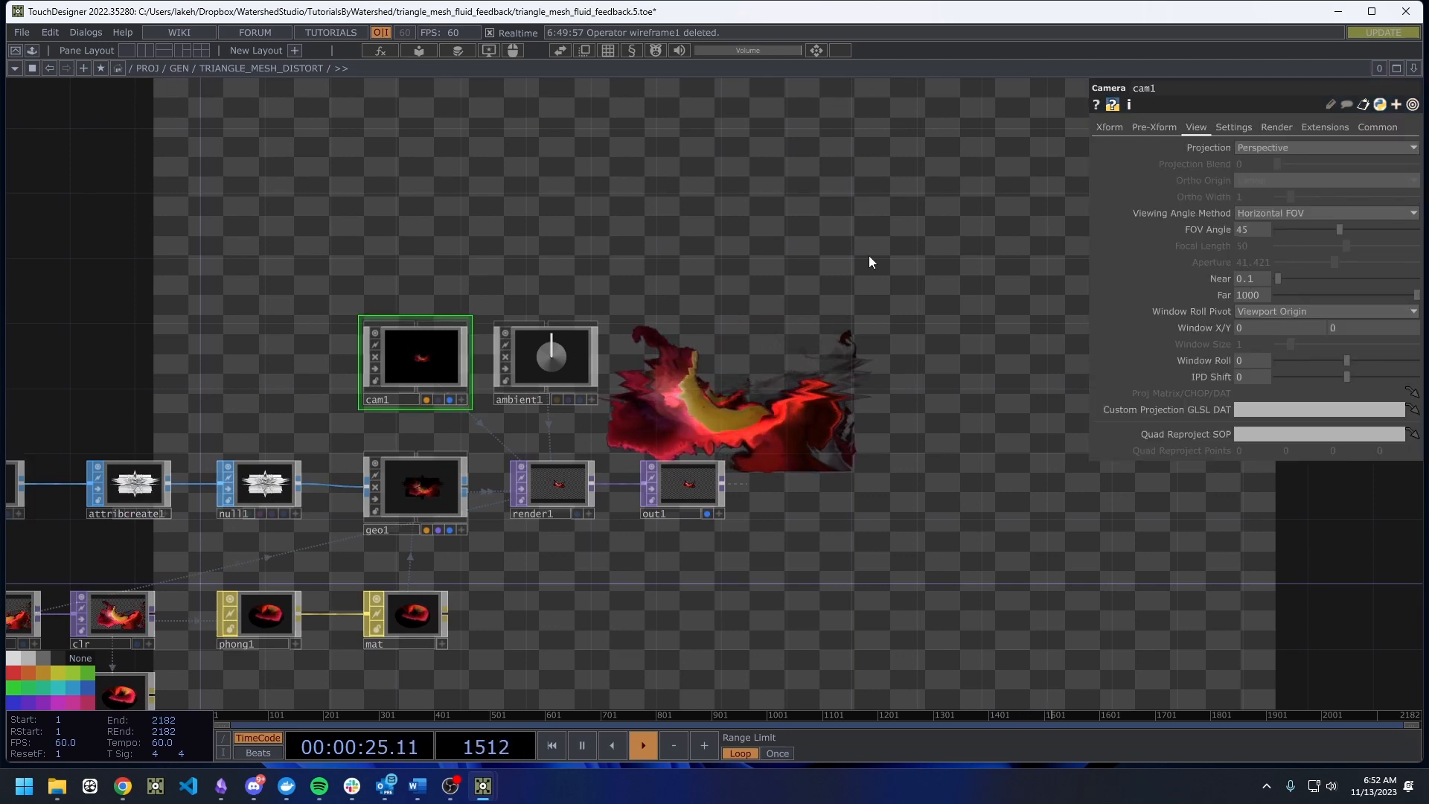
left_click(1252, 150)
left_click(1251, 180)
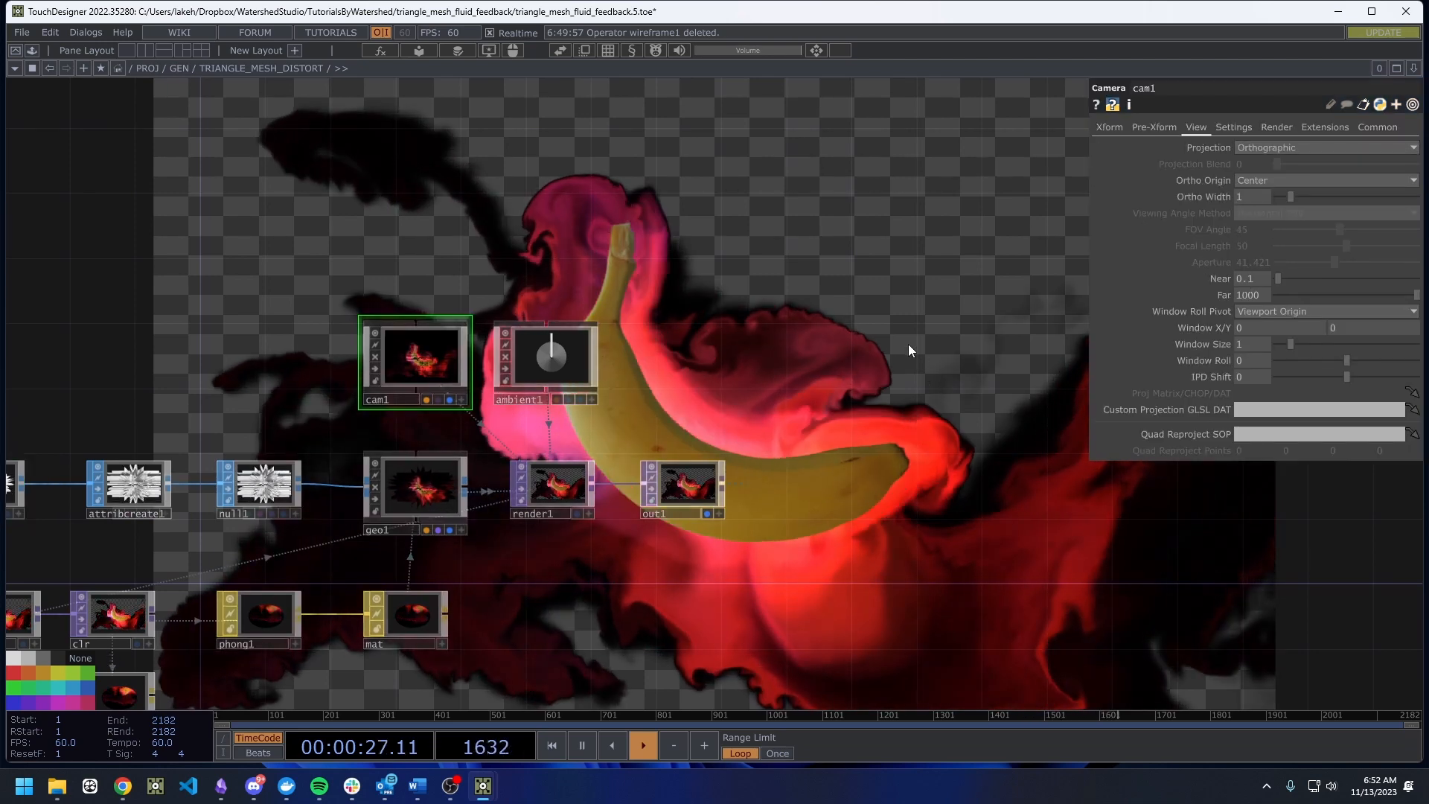
scroll(578, 555, "up", 5)
scroll(467, 475, "down", 5)
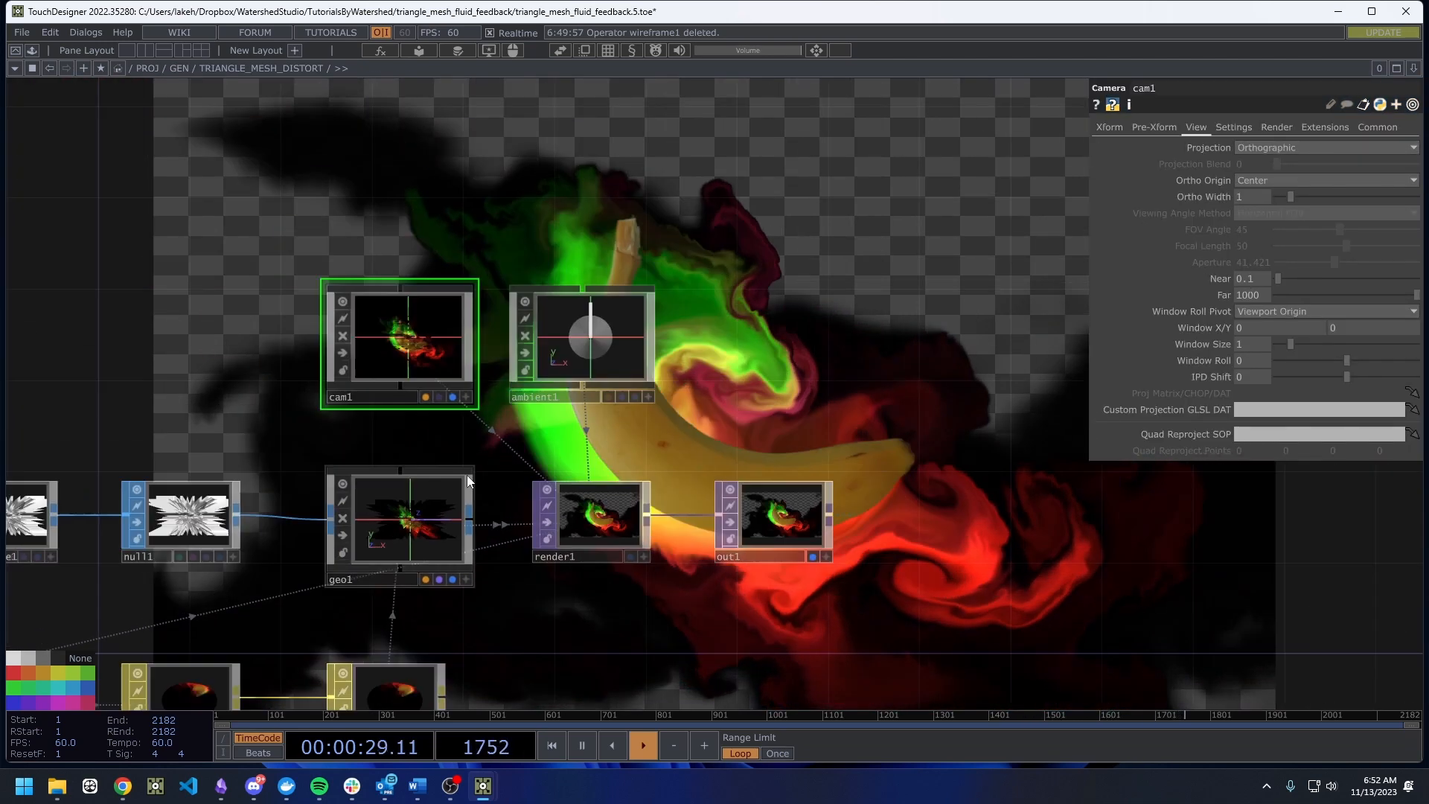
scroll(425, 554, "up", 6)
scroll(425, 554, "up", 2)
scroll(472, 541, "down", 7)
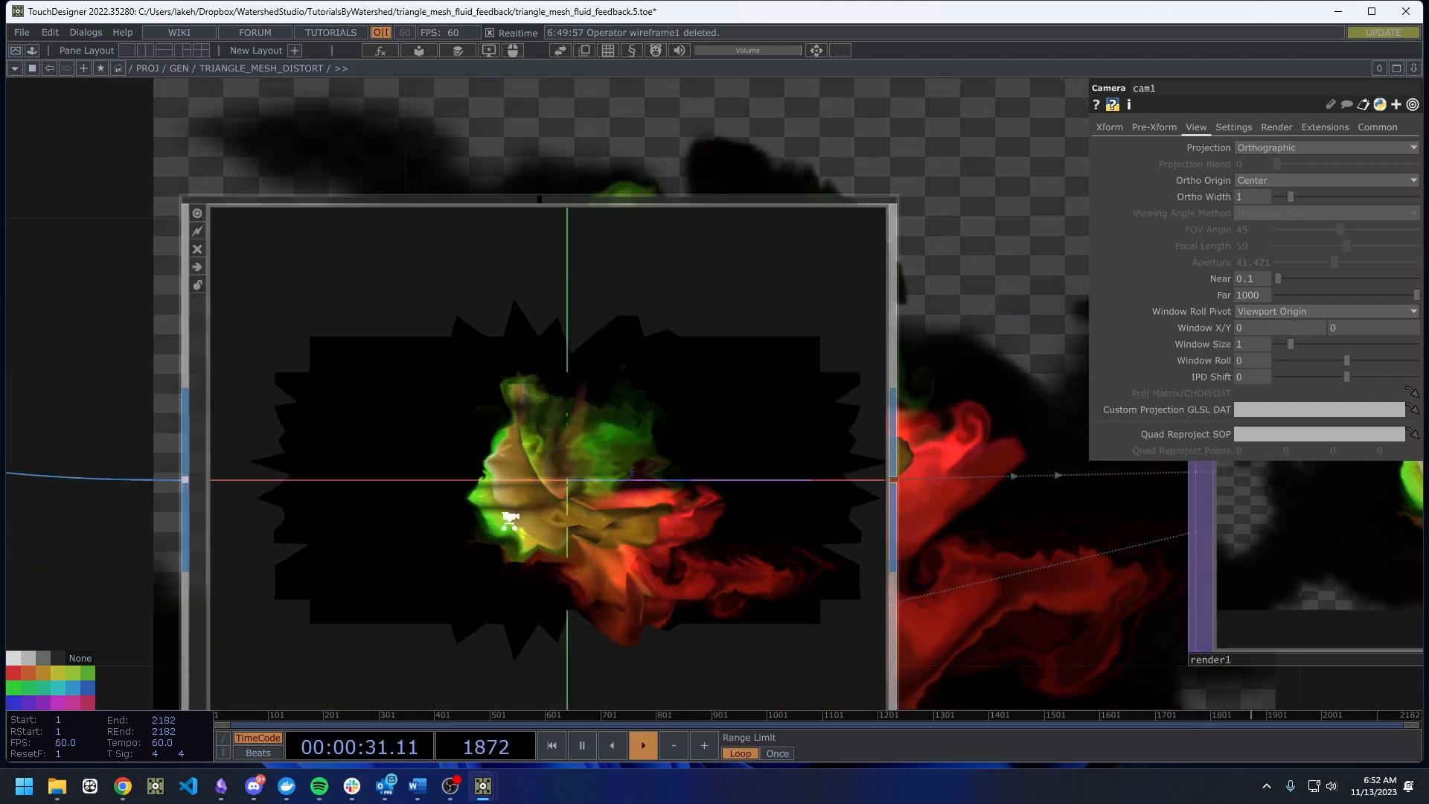
Review attribcreate1's settings and noise1's Attribute options, keeping Point Position as the attribute.
left_click(170, 491)
left_click_drag(418, 350, 779, 373)
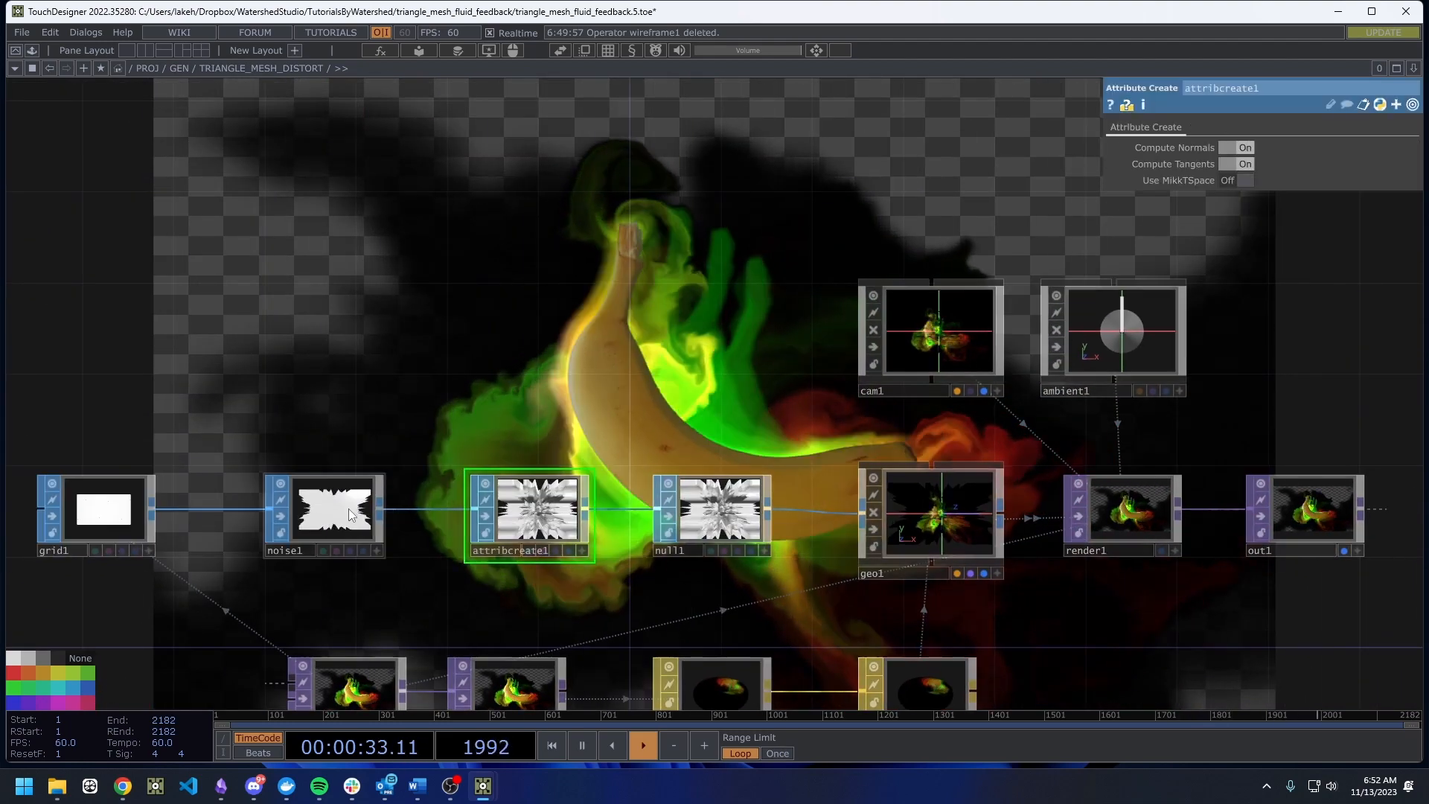
left_click(325, 512)
left_click_drag(549, 403, 397, 424)
left_click(1298, 164)
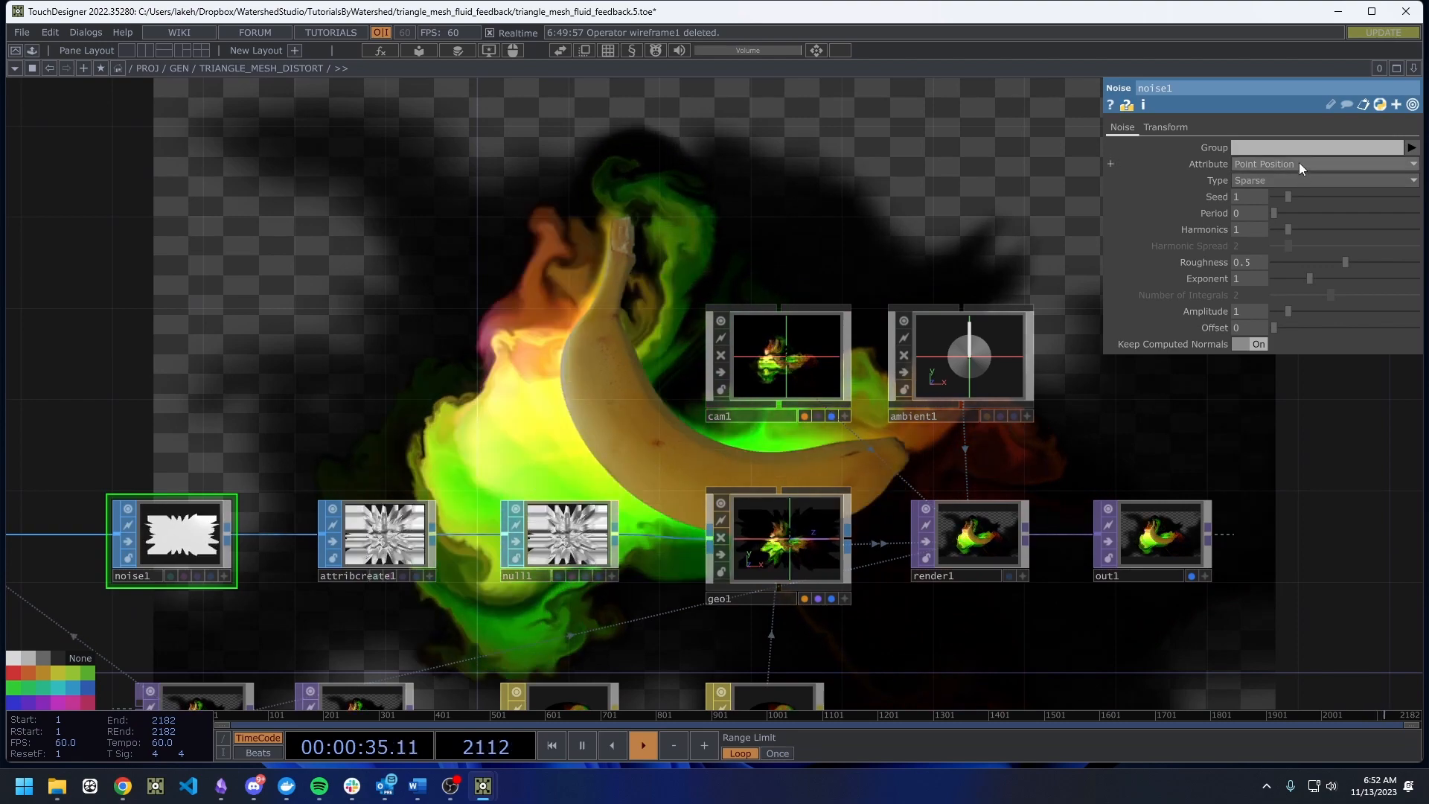
left_click(1290, 177)
Switch cam1's projection from Orthographic to Perspective.
left_click_drag(861, 336, 680, 362)
left_click(655, 368)
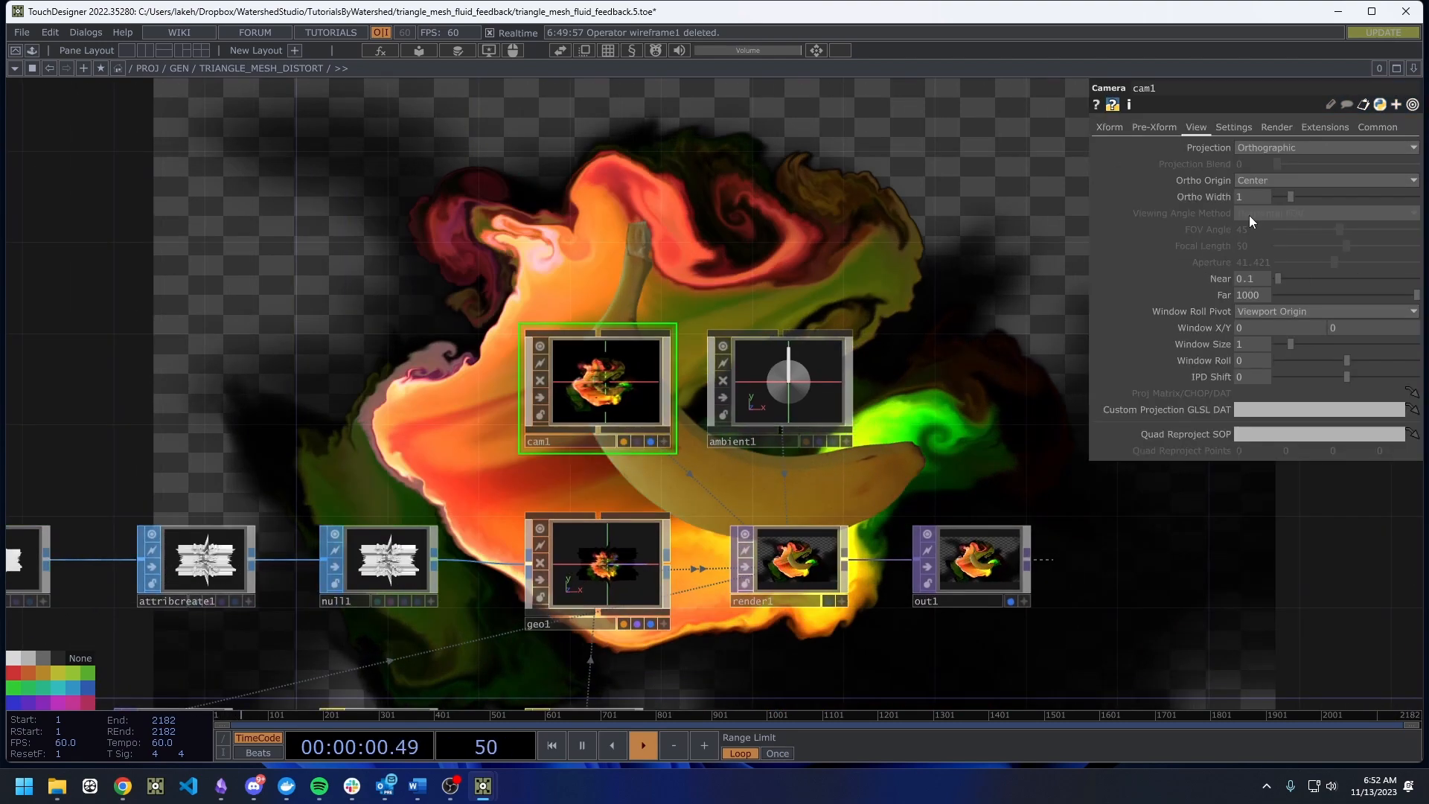
left_click(1264, 147)
left_click(1265, 167)
left_click_drag(583, 282, 376, 328)
left_click_drag(967, 351, 785, 330)
Set cam1's Translate Z to 2 so the mesh fills more of the render.
left_click(1162, 127)
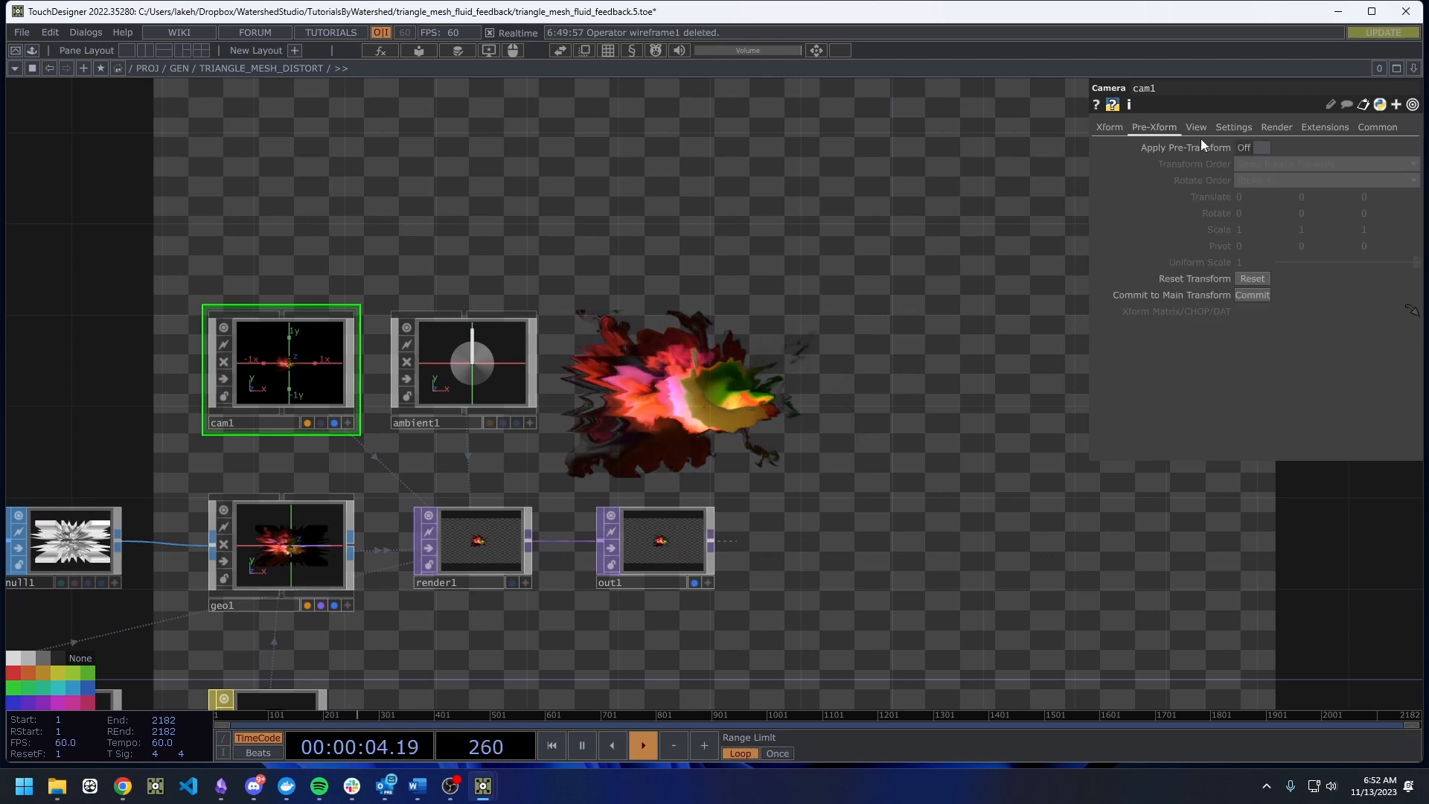
left_click(1115, 127)
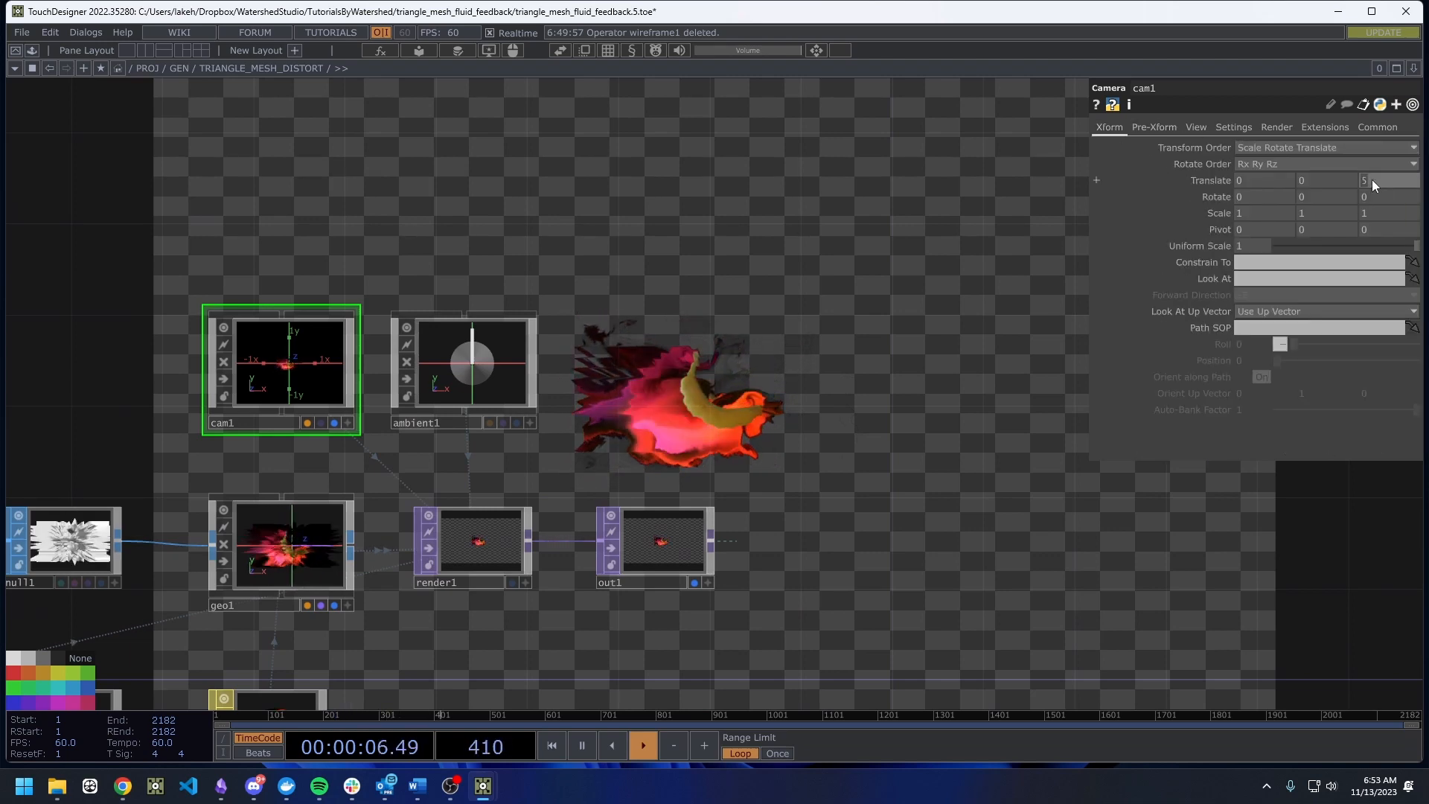
middle_click_drag(1374, 181, 1367, 153)
left_click_drag(379, 476, 634, 408)
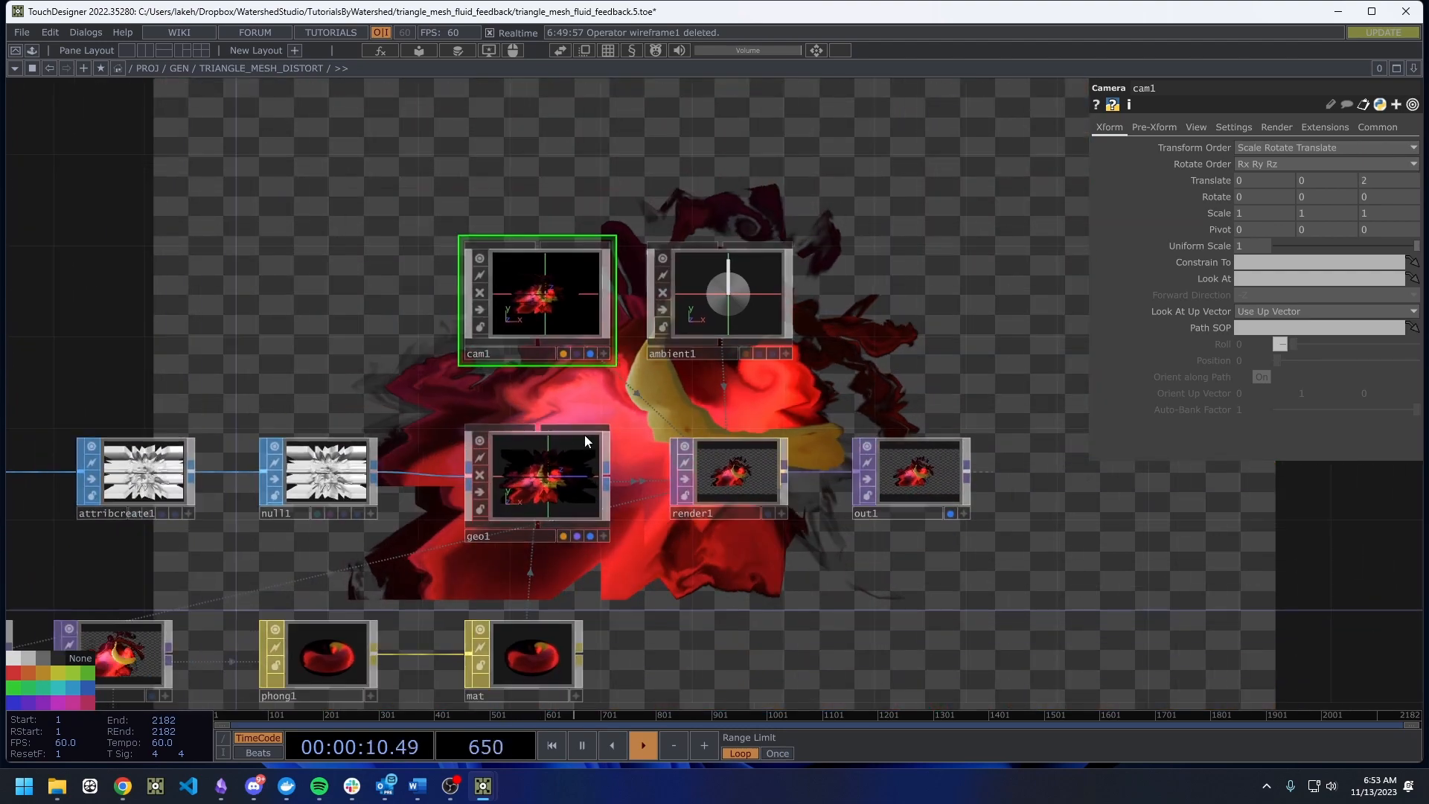
left_click_drag(444, 320, 809, 349)
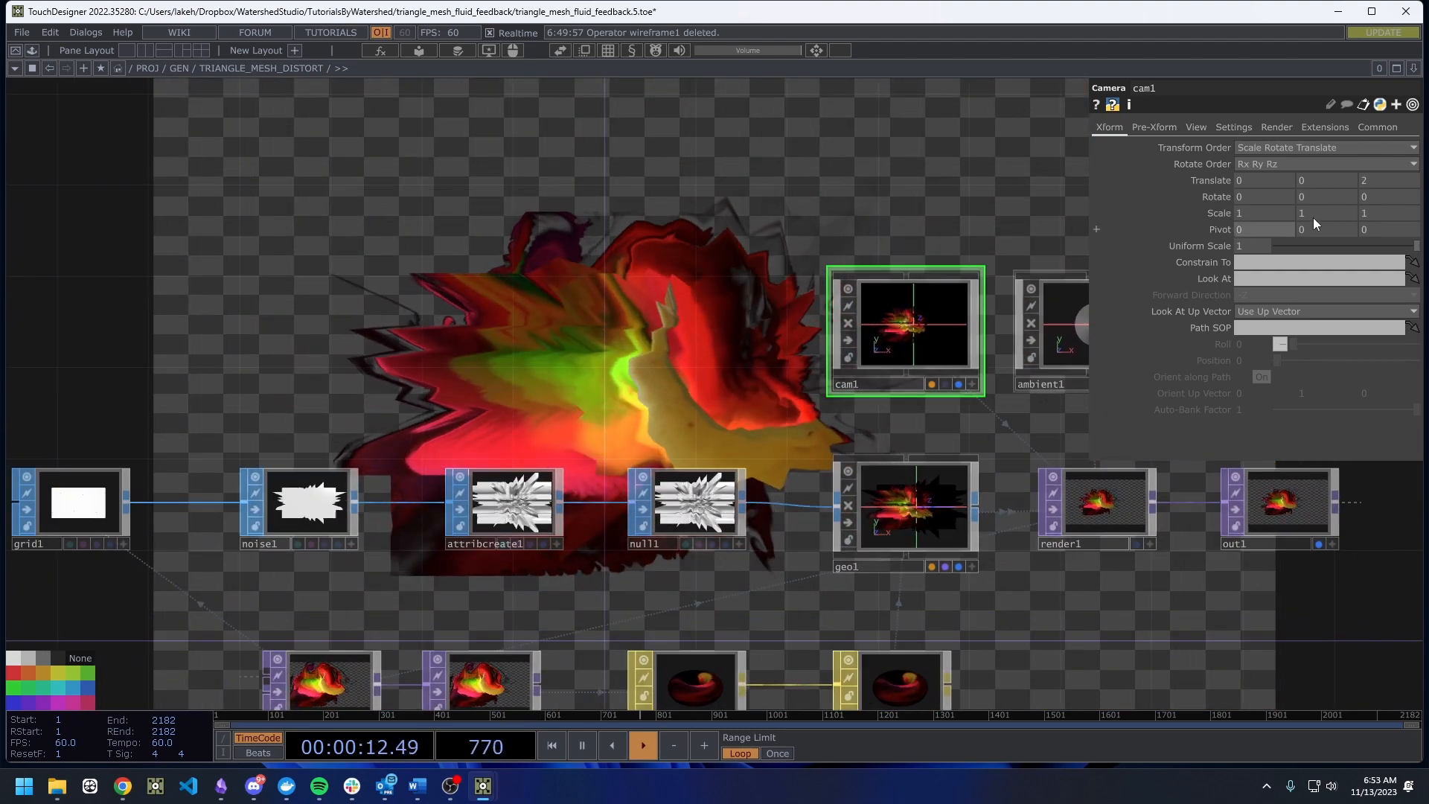
left_click_drag(629, 378, 657, 318)
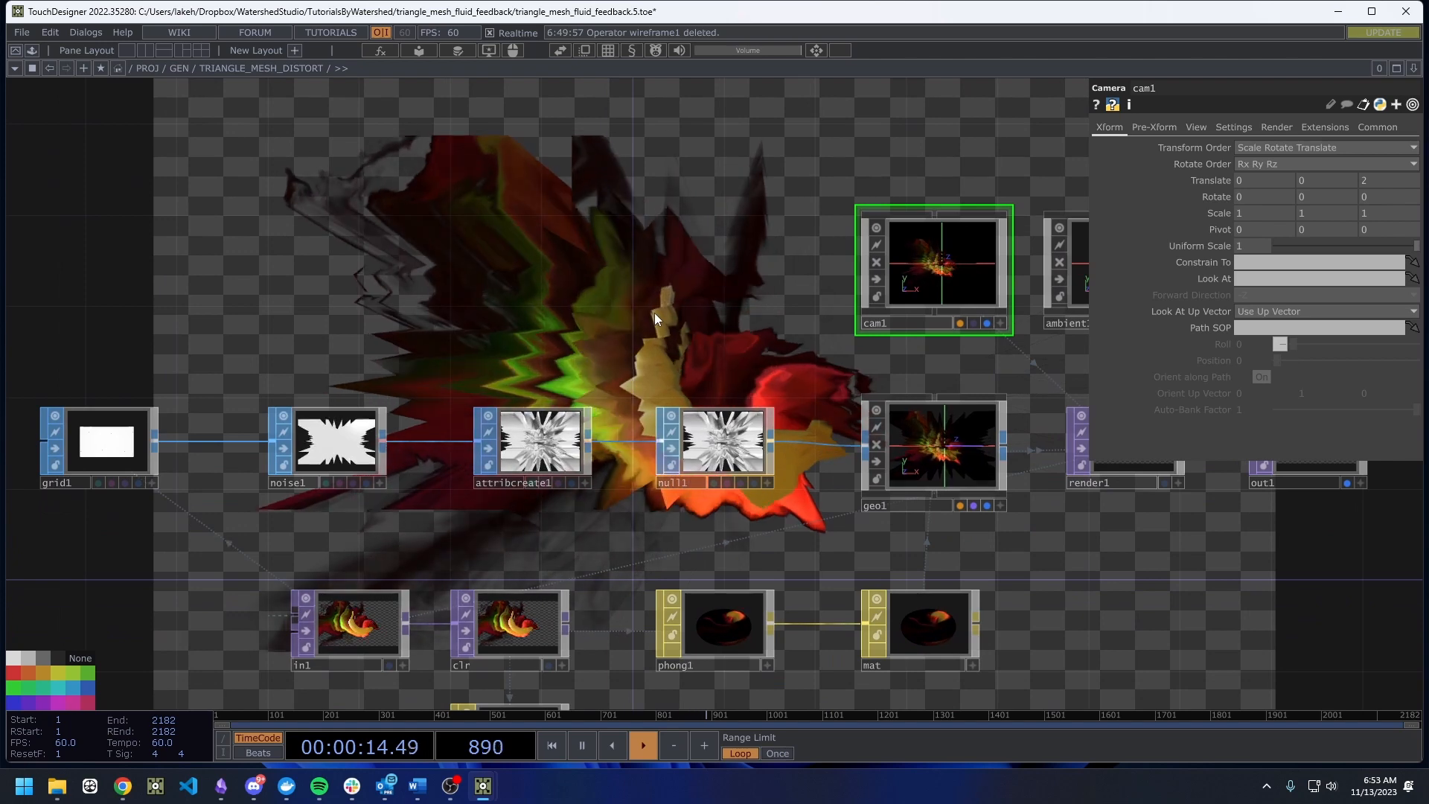
left_click_drag(519, 295, 582, 265)
Connect grid1 directly to attribcreate1 and delete the noise1 SOP between them.
middle_click(395, 431)
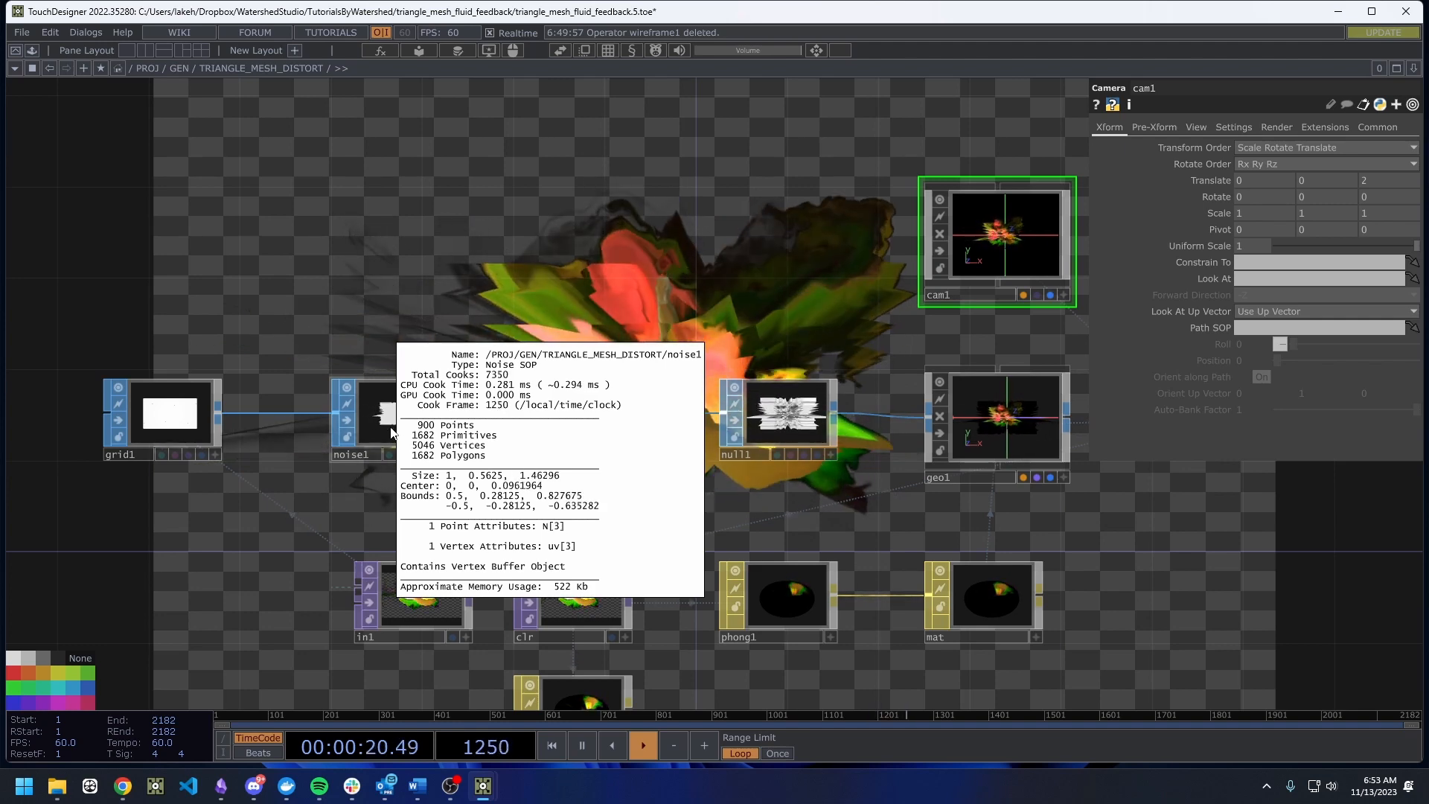
left_click(386, 404)
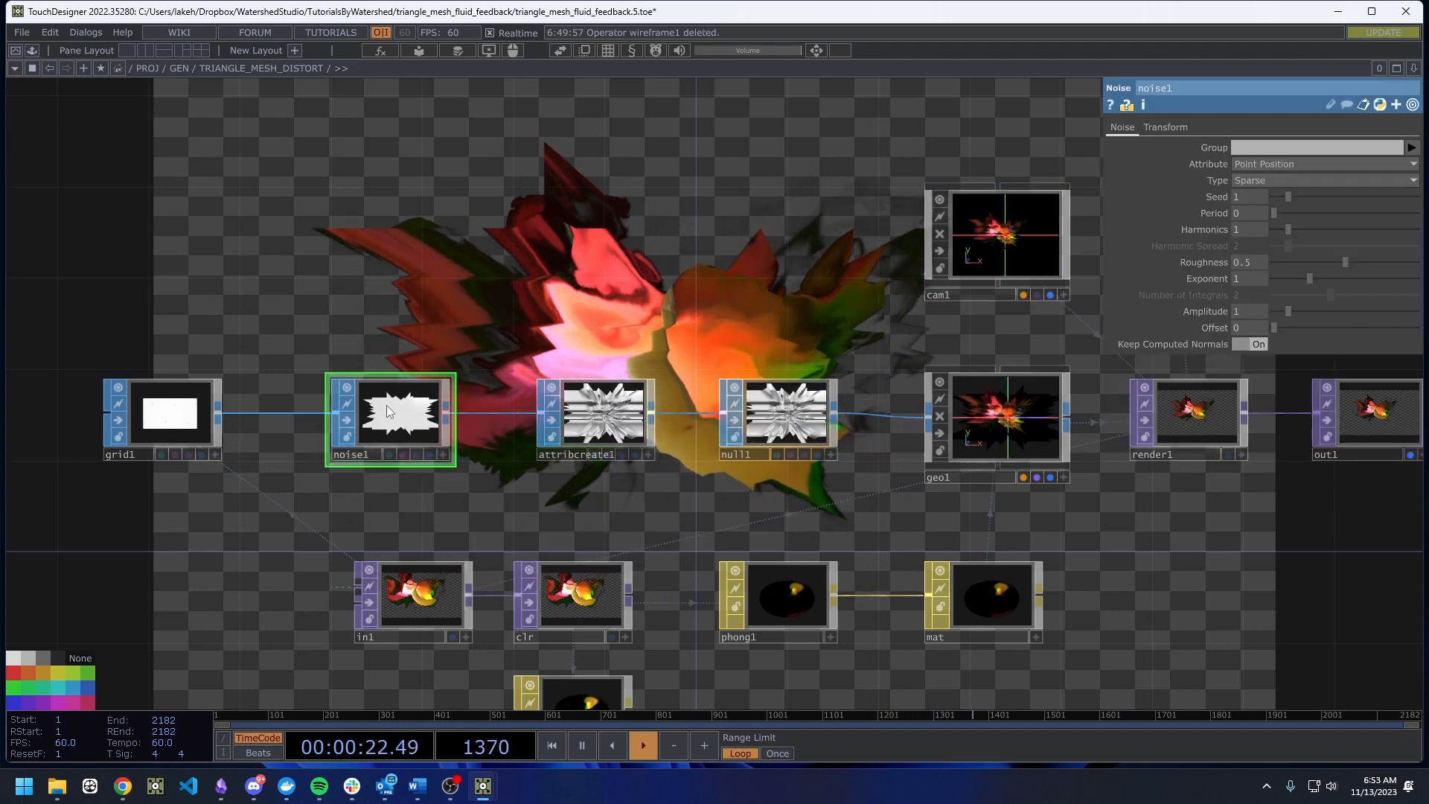
left_click_drag(219, 412, 536, 412)
left_click_drag(396, 410, 397, 456)
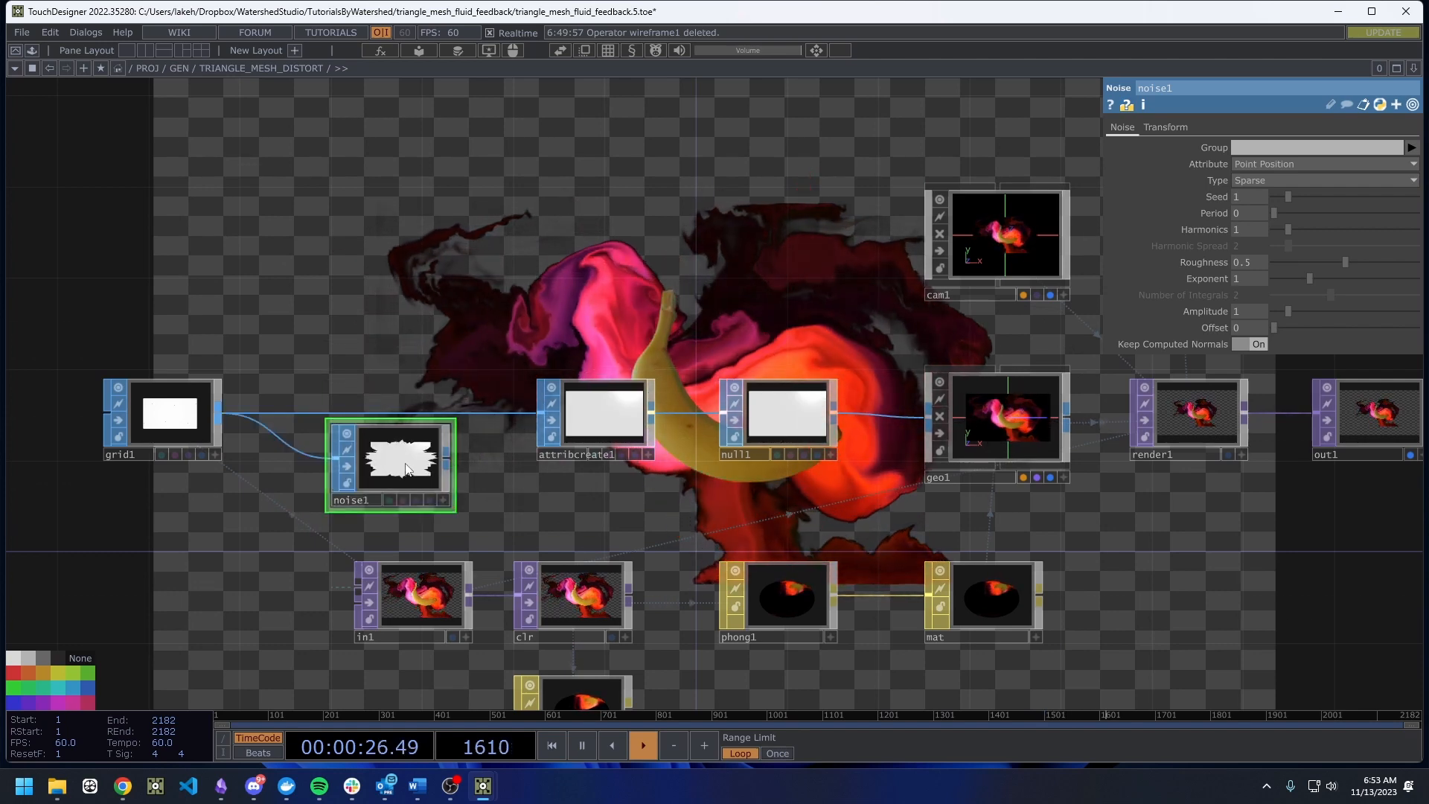
key("Delete")
Create a Noise CHOP and place it in the empty area above and beside grid1.
scroll(494, 456, "down", 5)
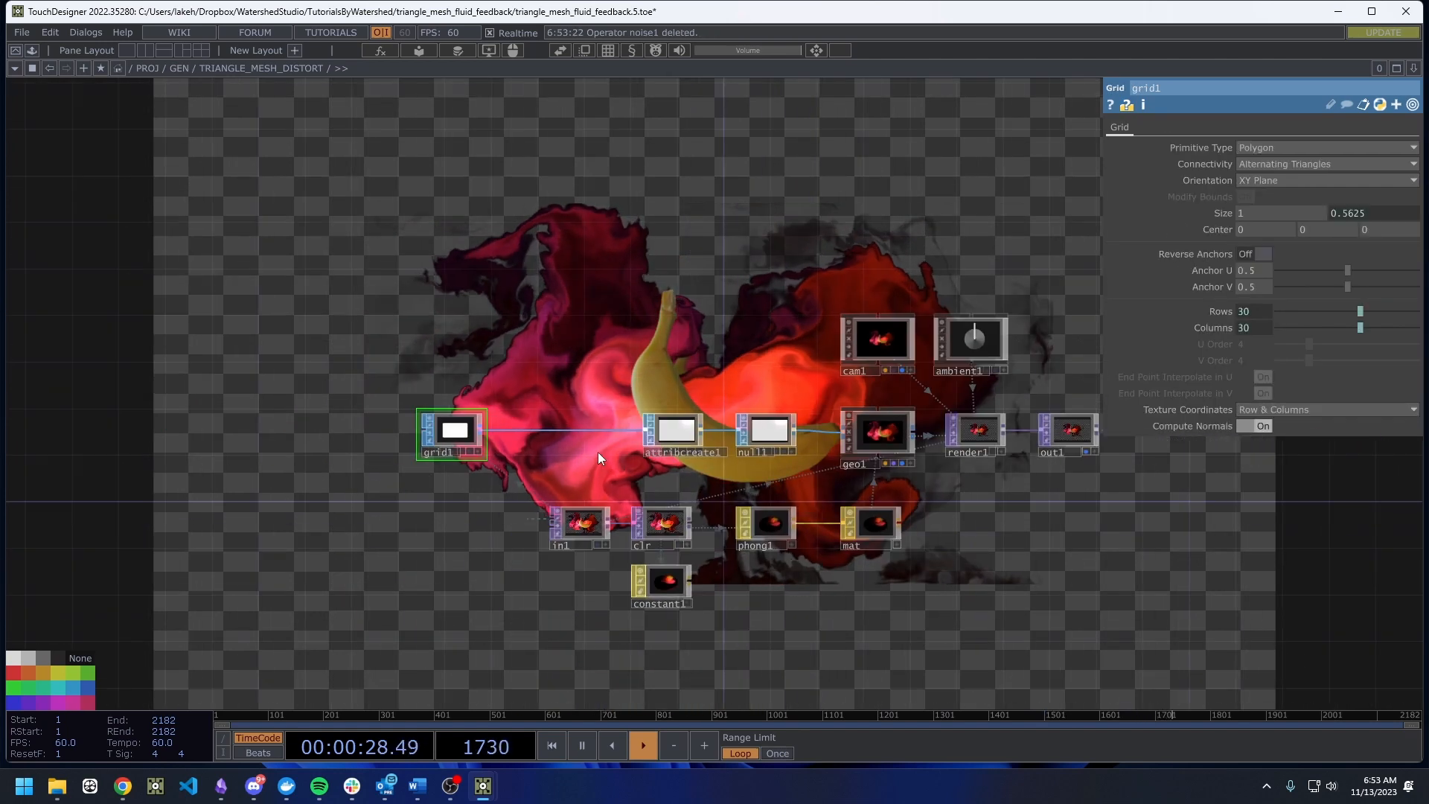
left_click_drag(422, 555, 417, 562)
left_click_drag(408, 512, 536, 515)
left_click_drag(540, 518, 494, 518)
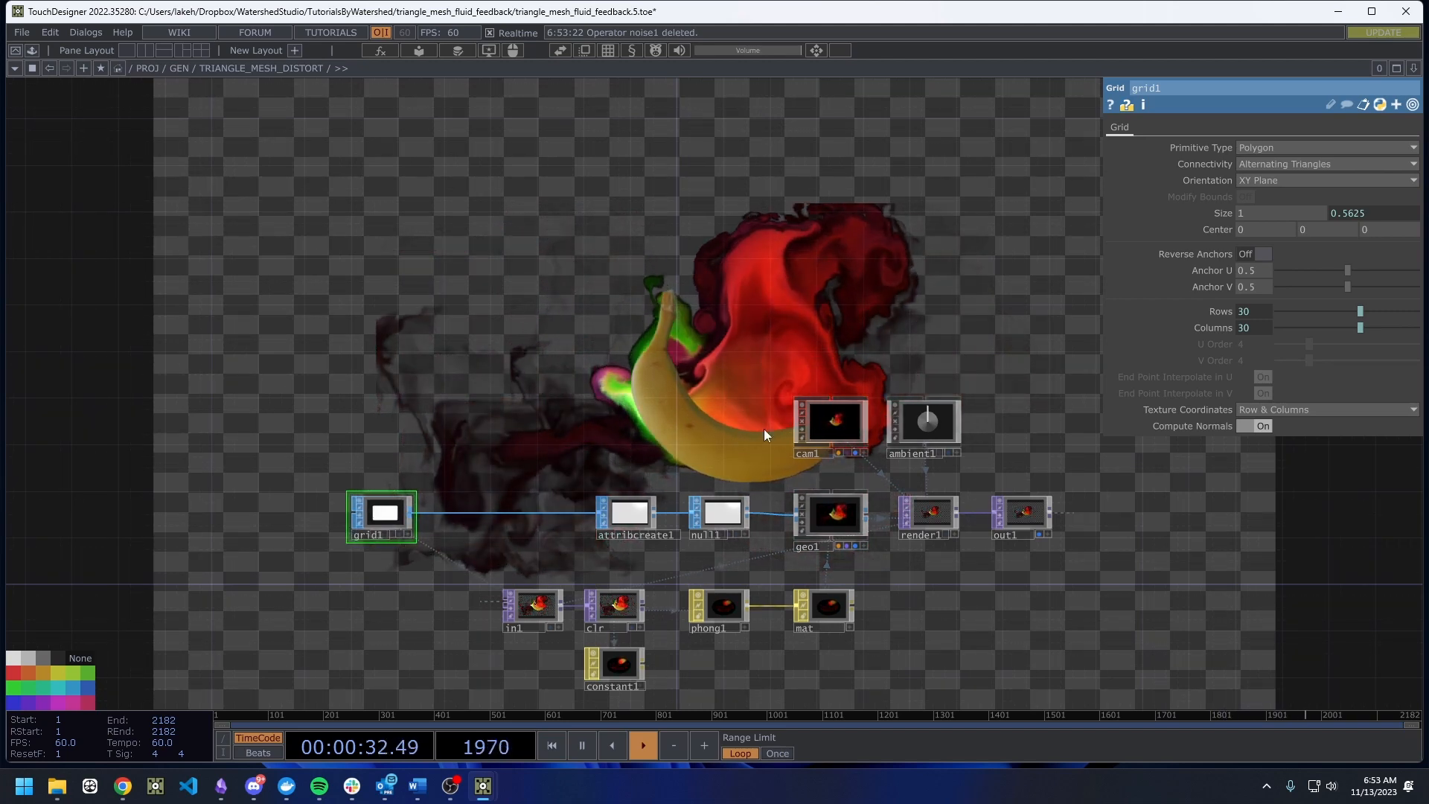
left_click_drag(764, 428, 782, 339)
left_click_drag(438, 492, 536, 511)
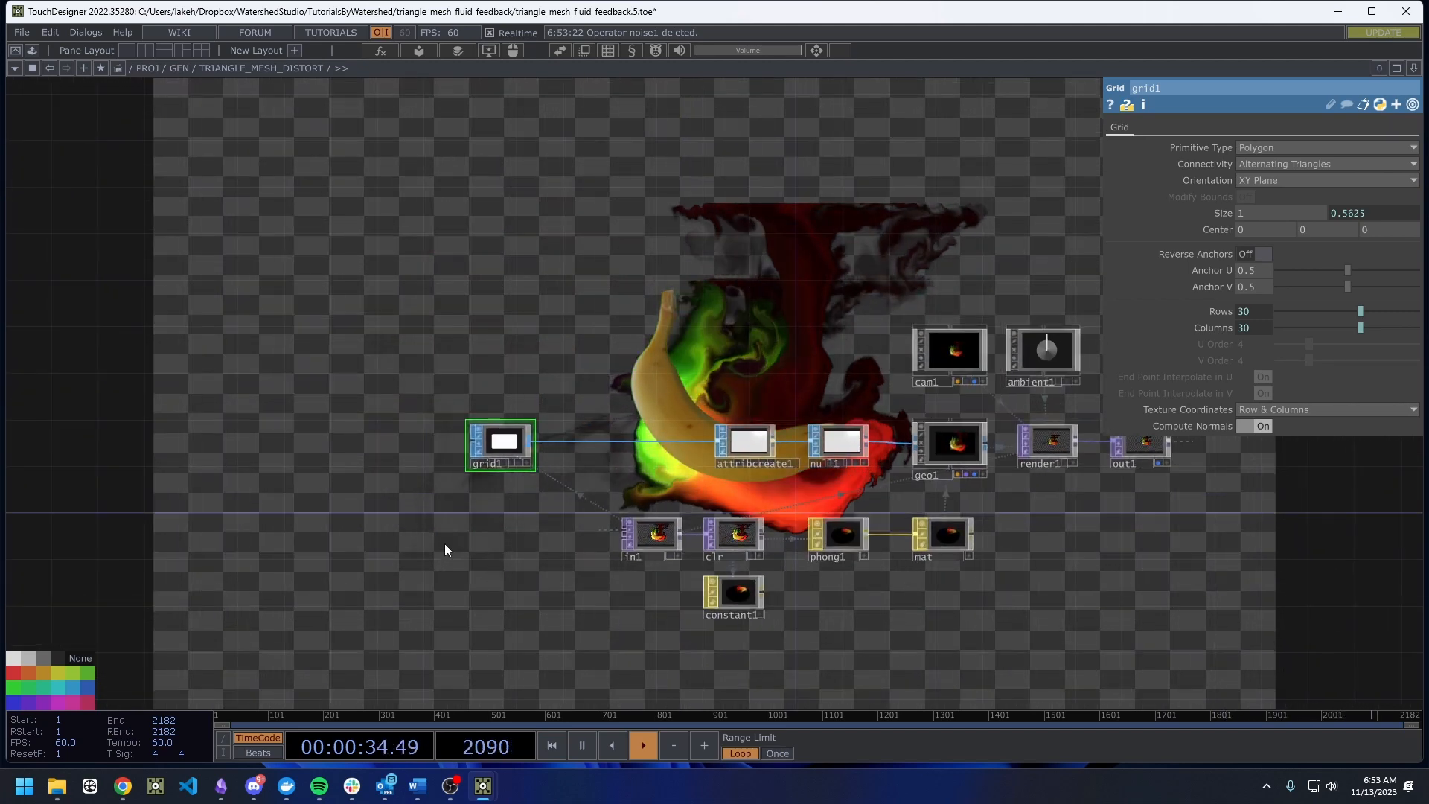
key("Tab")
left_click(275, 349)
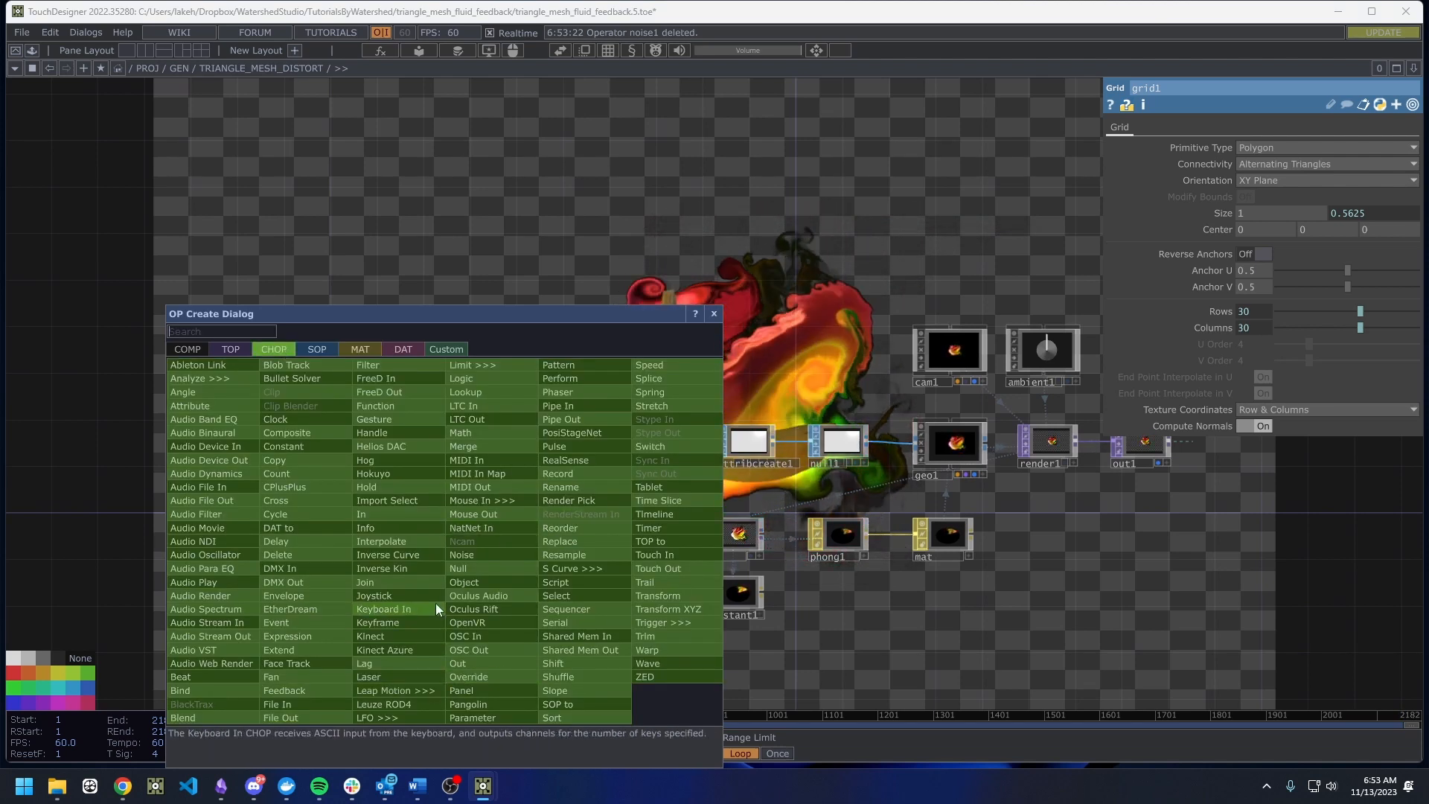
left_click(457, 568)
left_click(329, 353)
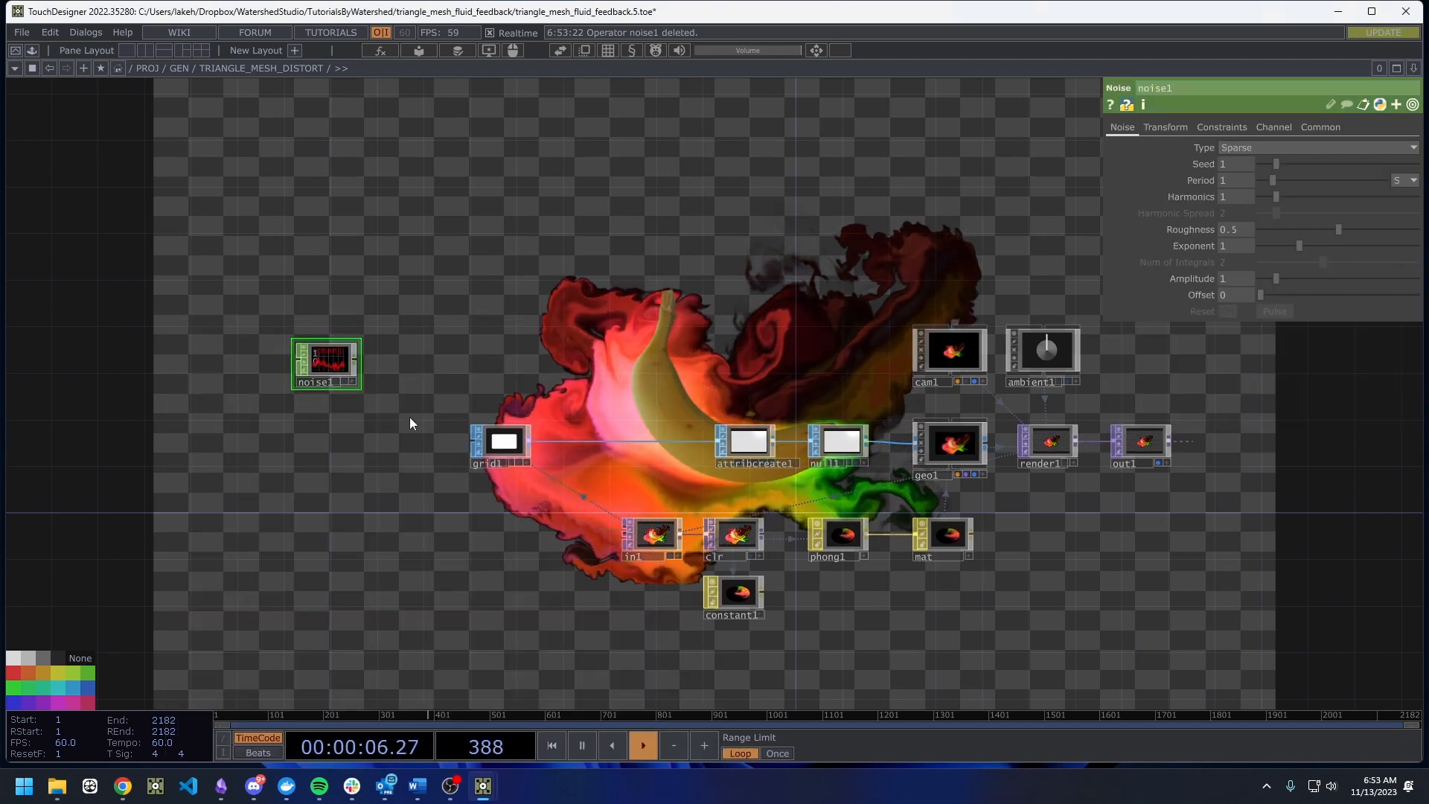
Create an Info CHOP that reads grid1 and place it directly beneath grid1.
scroll(410, 416, "up", 4)
left_click_drag(558, 560, 261, 560)
left_click_drag(388, 625, 415, 609)
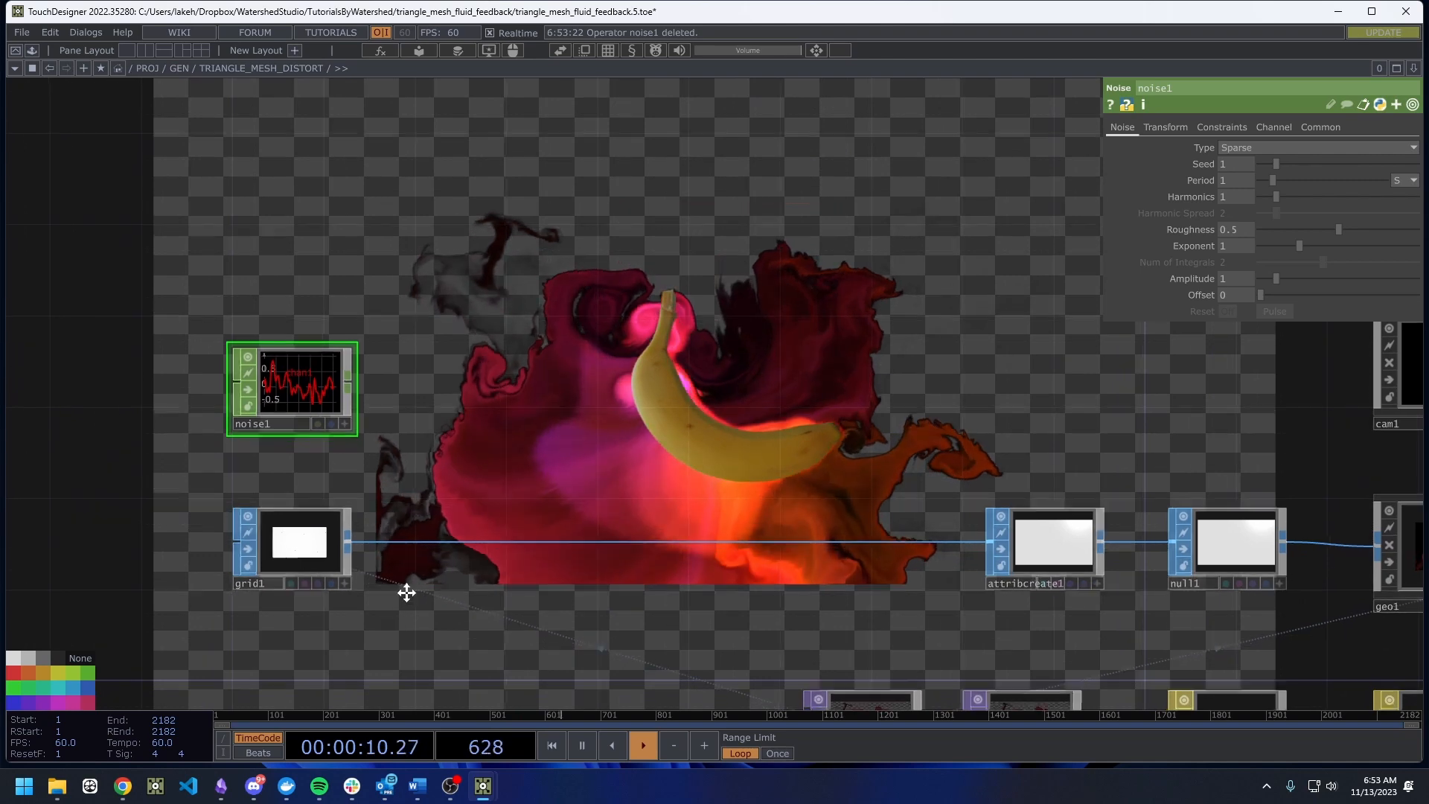
left_click(306, 526)
key("Tab")
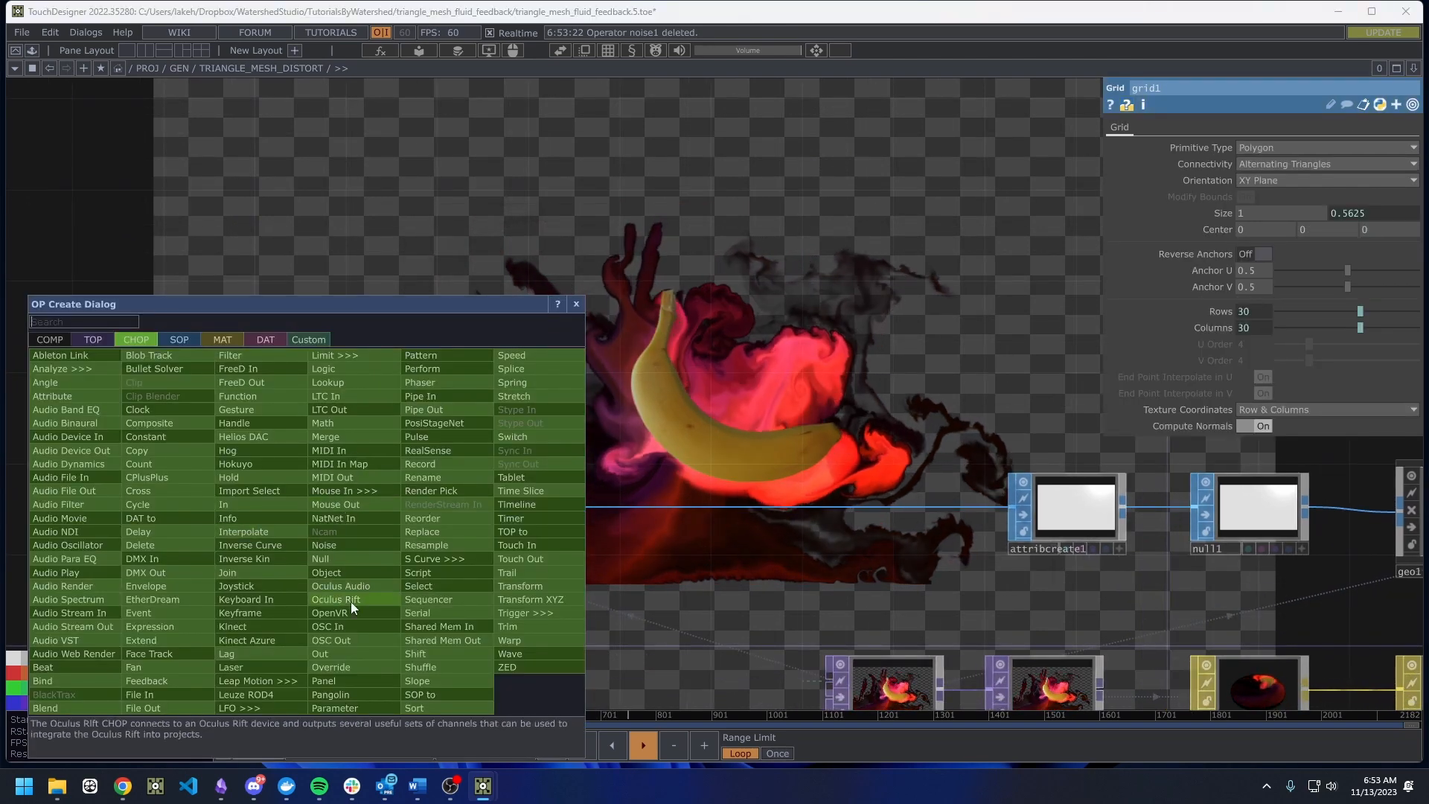
type("in")
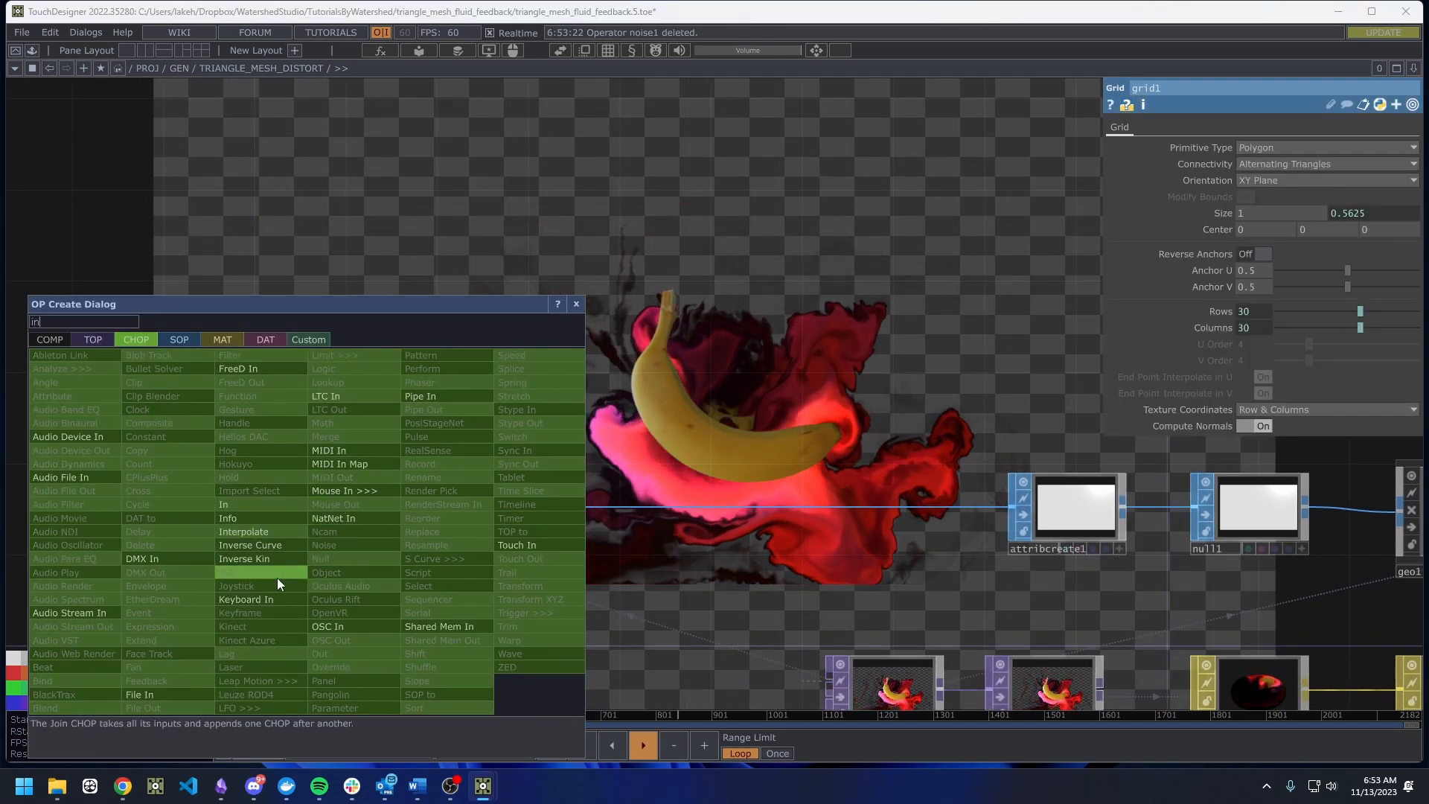
left_click(287, 516)
left_click(315, 638)
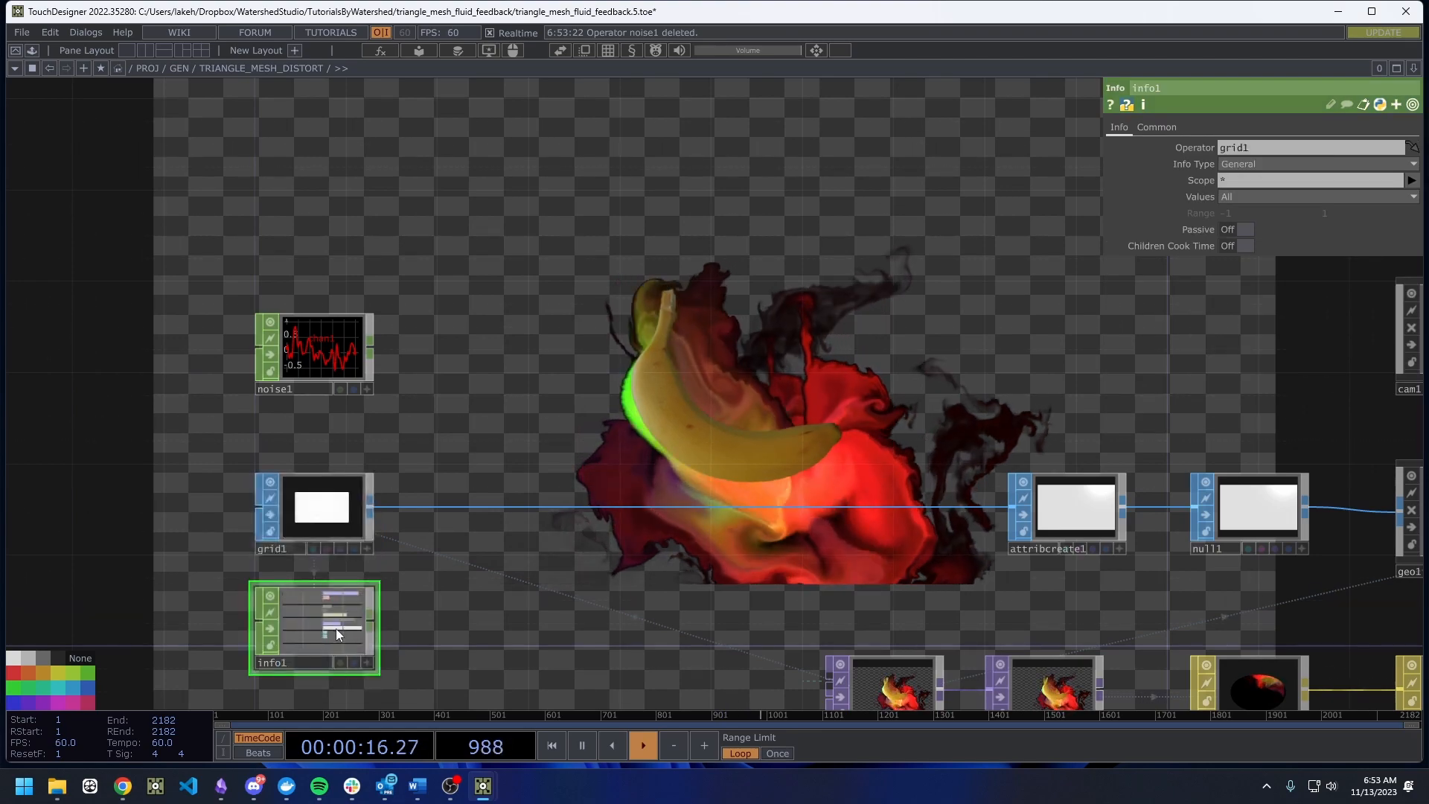
Link the End value of noise1's channel range to info1's num_points channel as a CHOP reference.
scroll(336, 628, "up", 5)
scroll(350, 519, "down", 5)
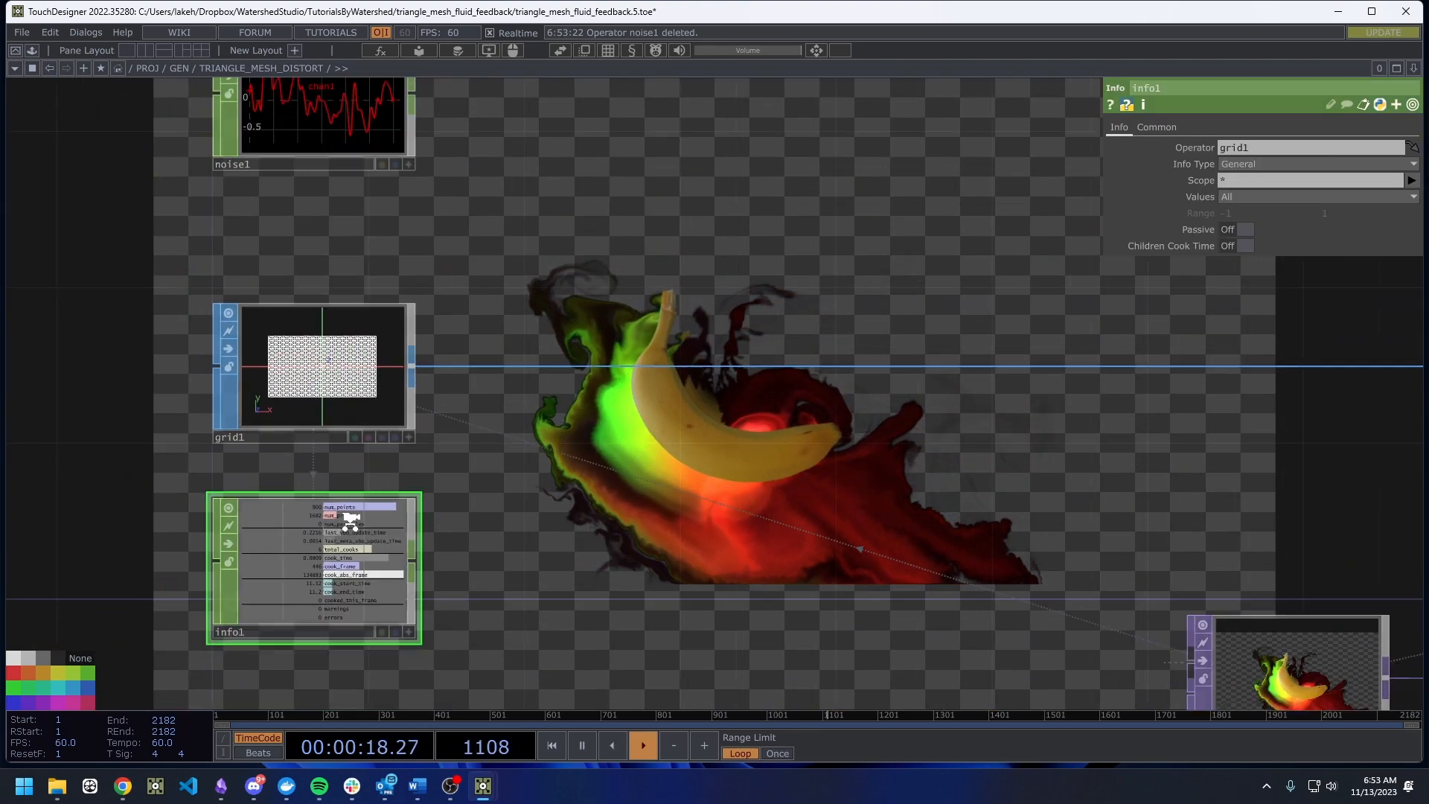
left_click(355, 232)
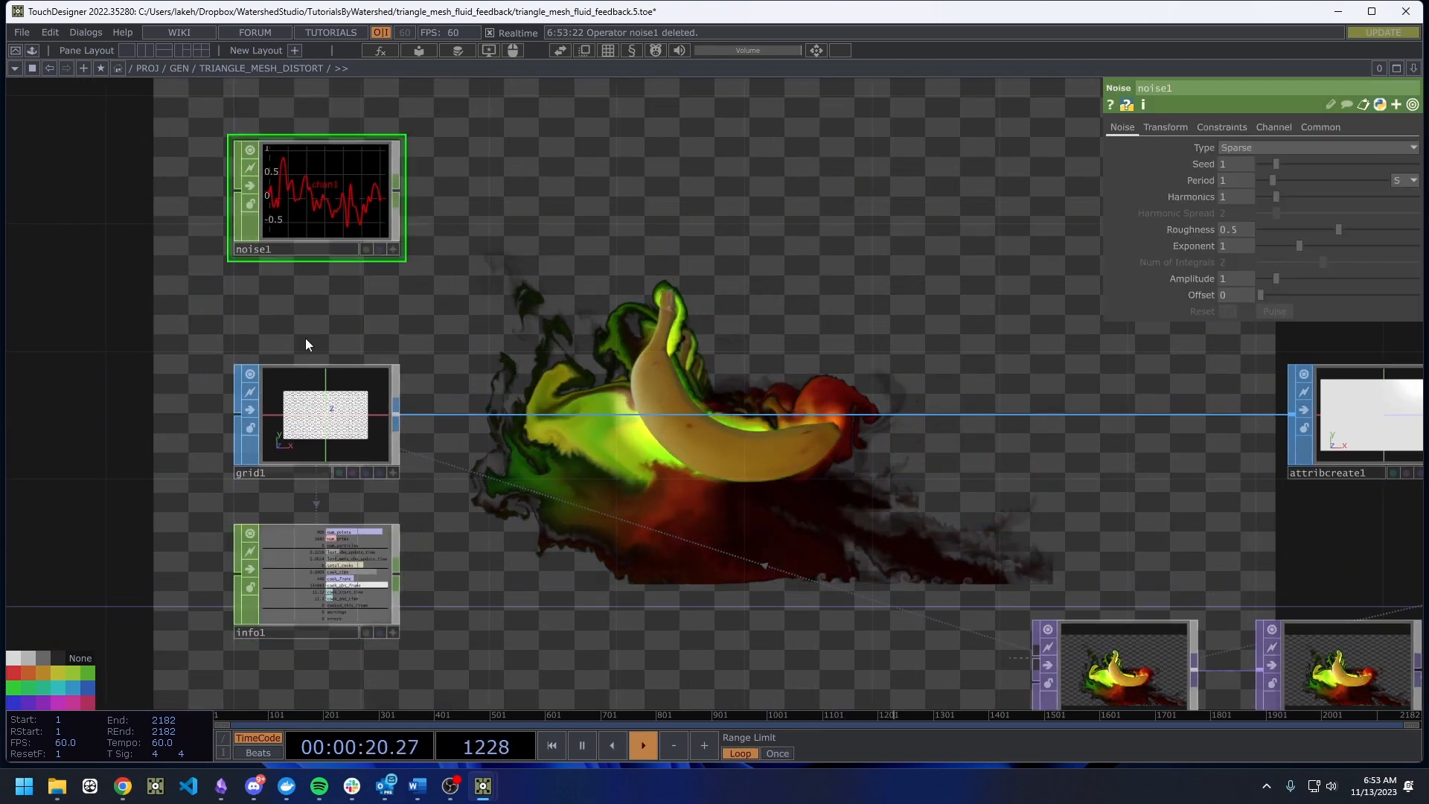
scroll(309, 577, "up", 5)
scroll(326, 565, "down", 2)
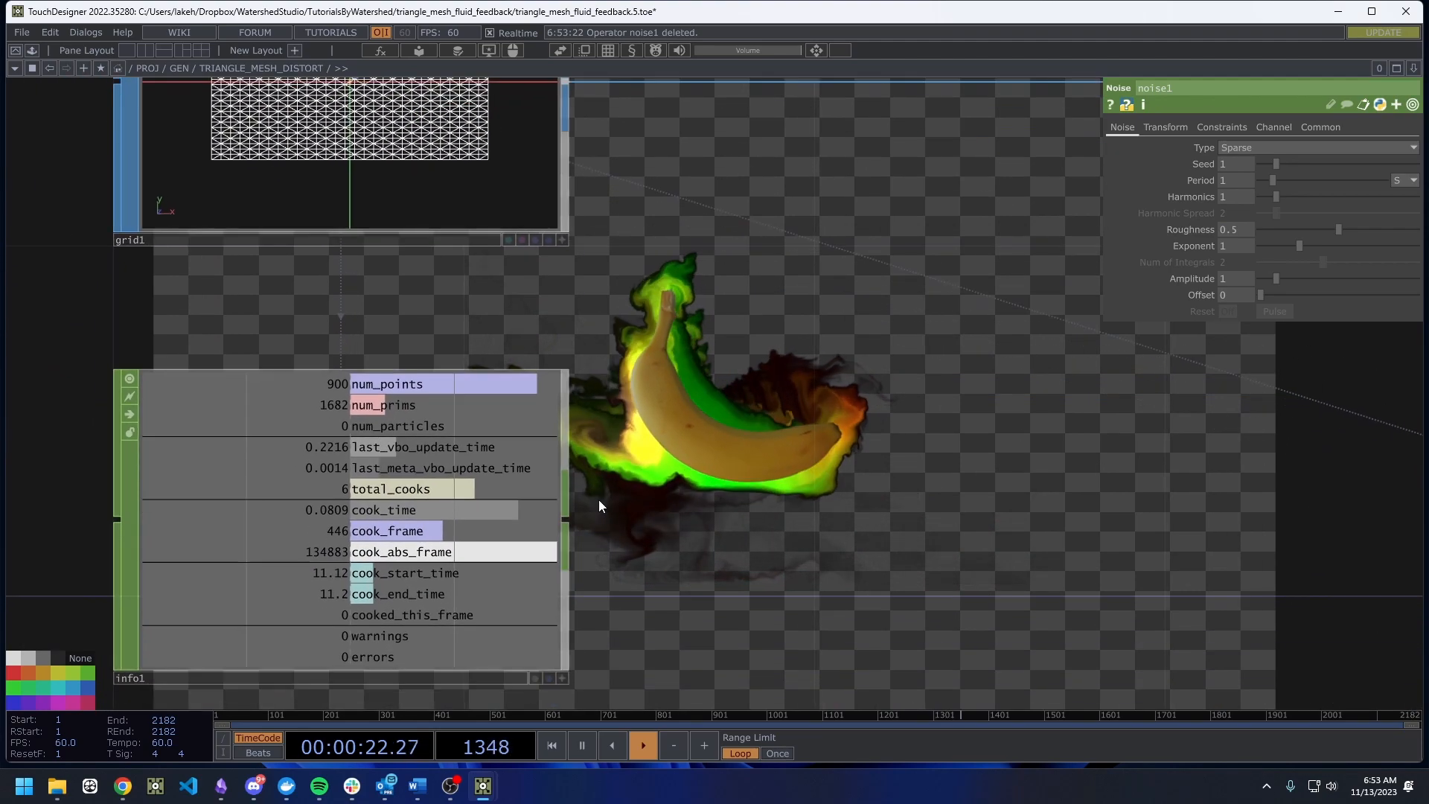
scroll(728, 391, "down", 4)
left_click_drag(757, 353, 563, 406)
scroll(457, 587, "down", 2)
left_click(415, 592)
left_click_drag(515, 526, 475, 607)
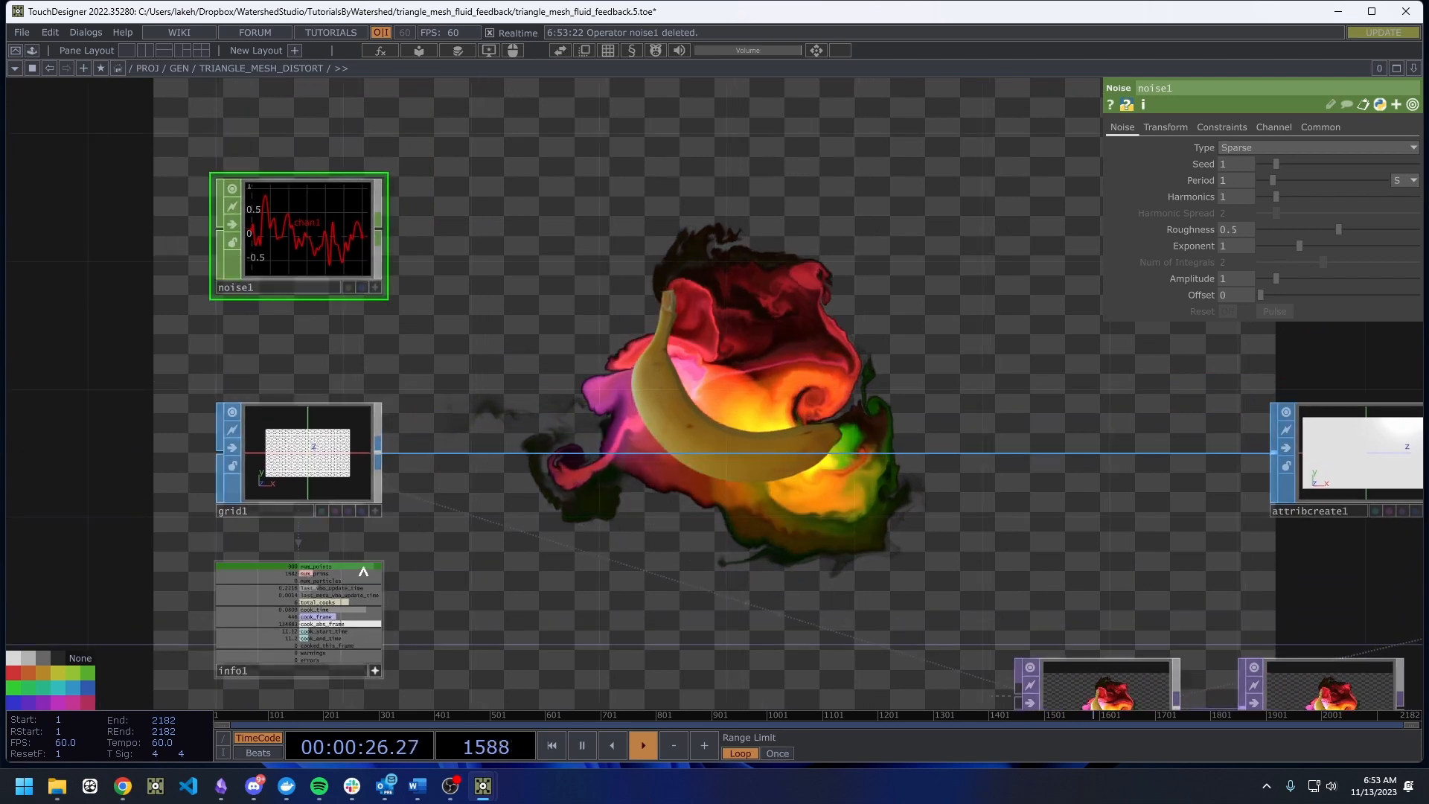
left_click(1272, 126)
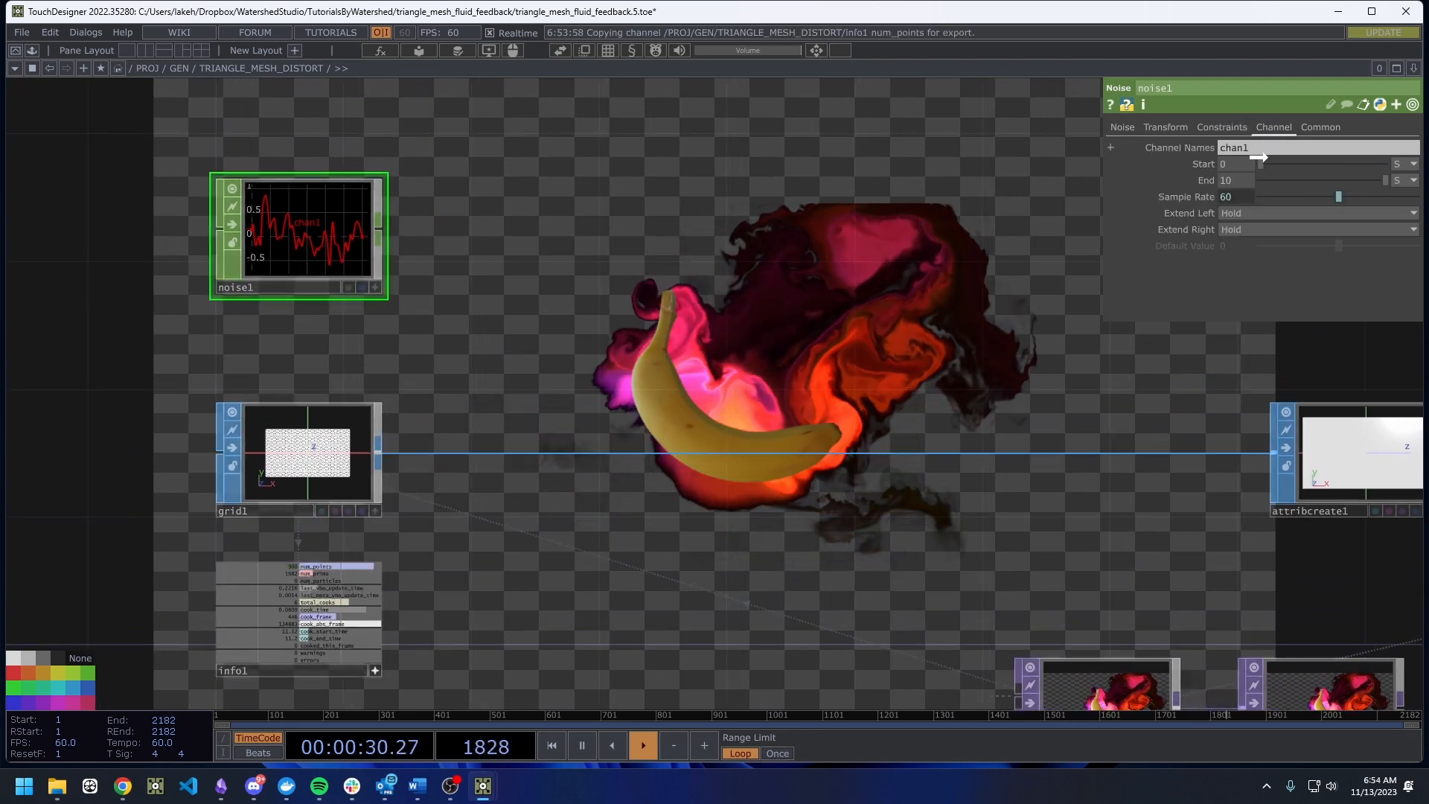
left_click_drag(1229, 188, 1236, 180)
left_click(1241, 175)
Set noise1's End unit to Samples and change its End expression to op('info1')['num_points'] - 1.
left_click(1399, 181)
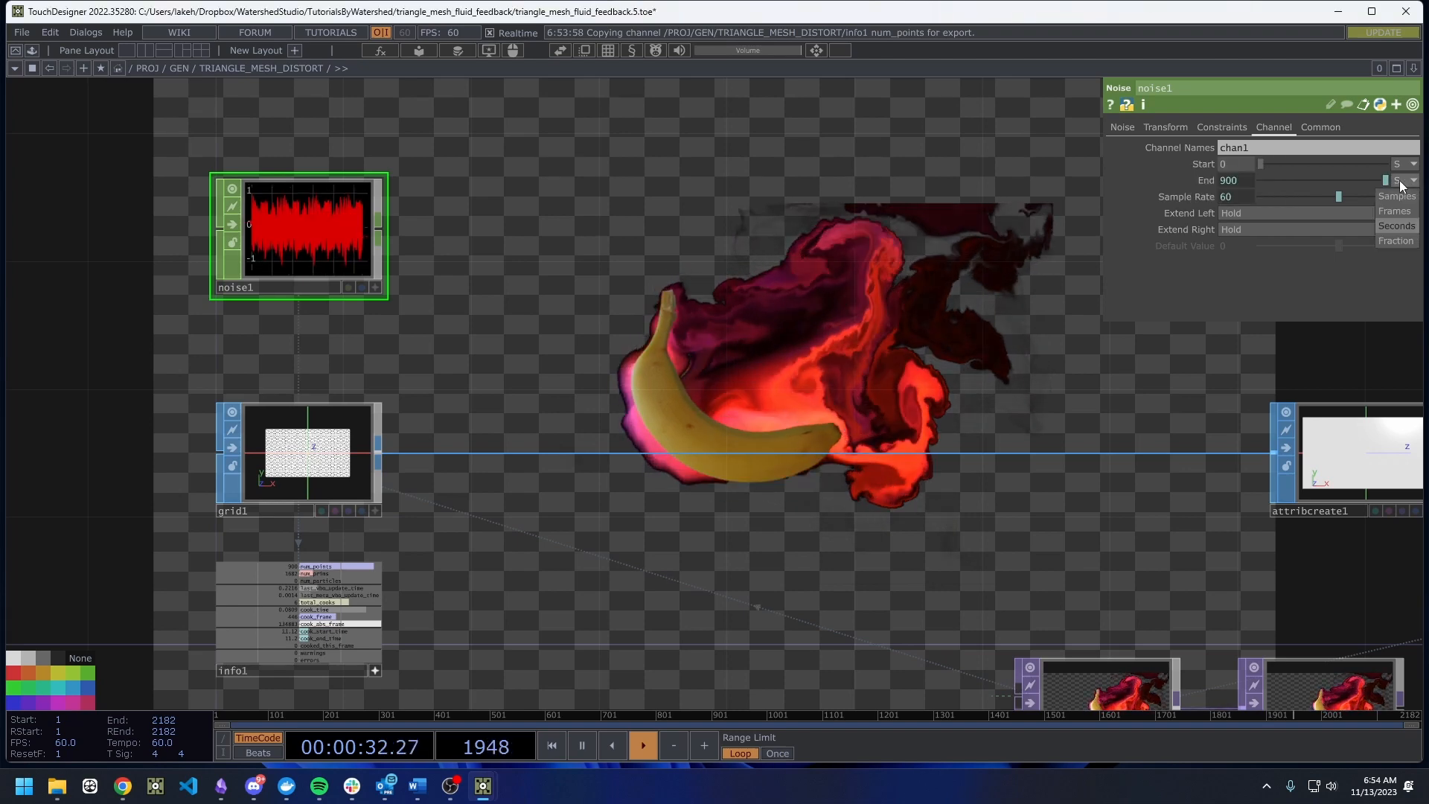
left_click(1403, 197)
left_click(1208, 179)
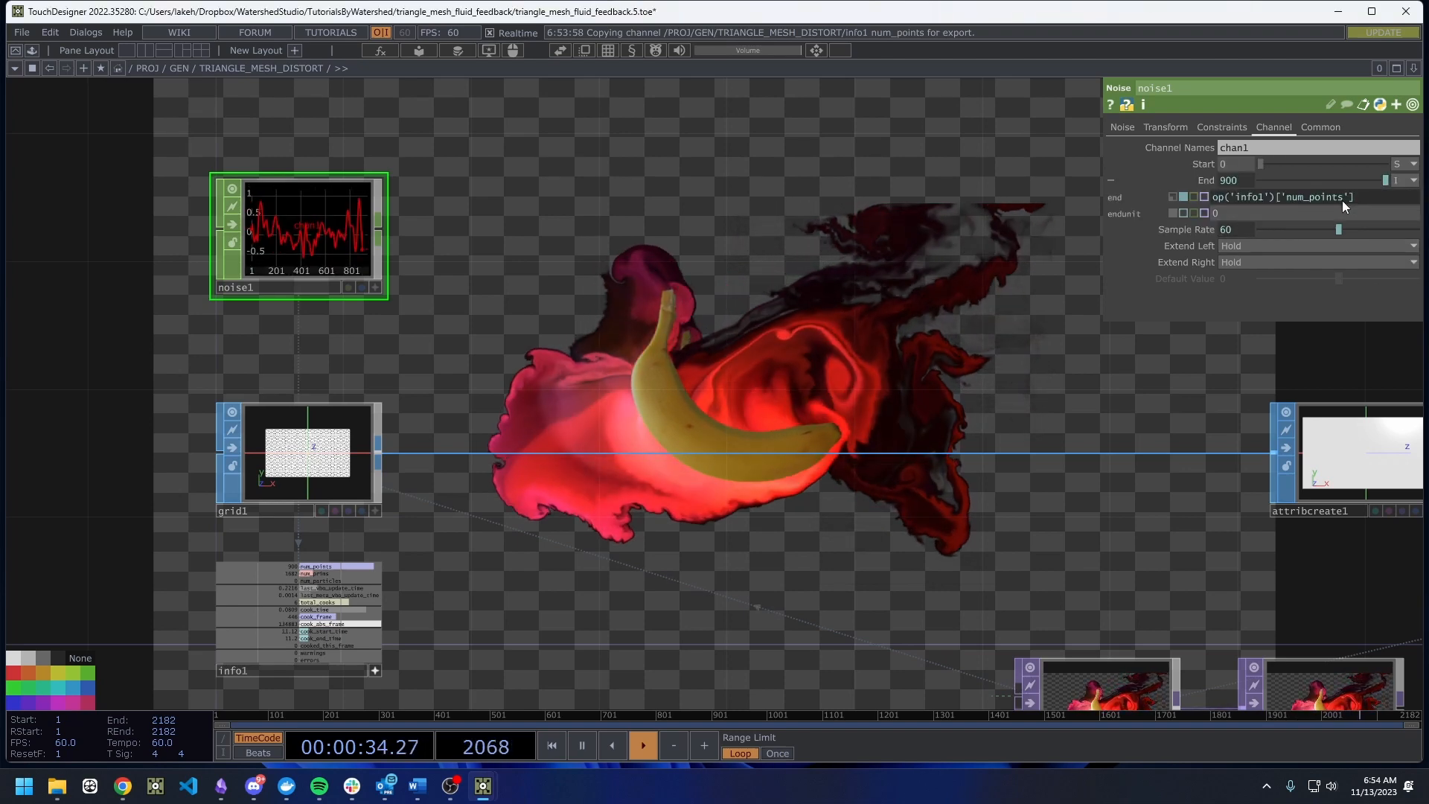
left_click(1373, 196)
type("-1")
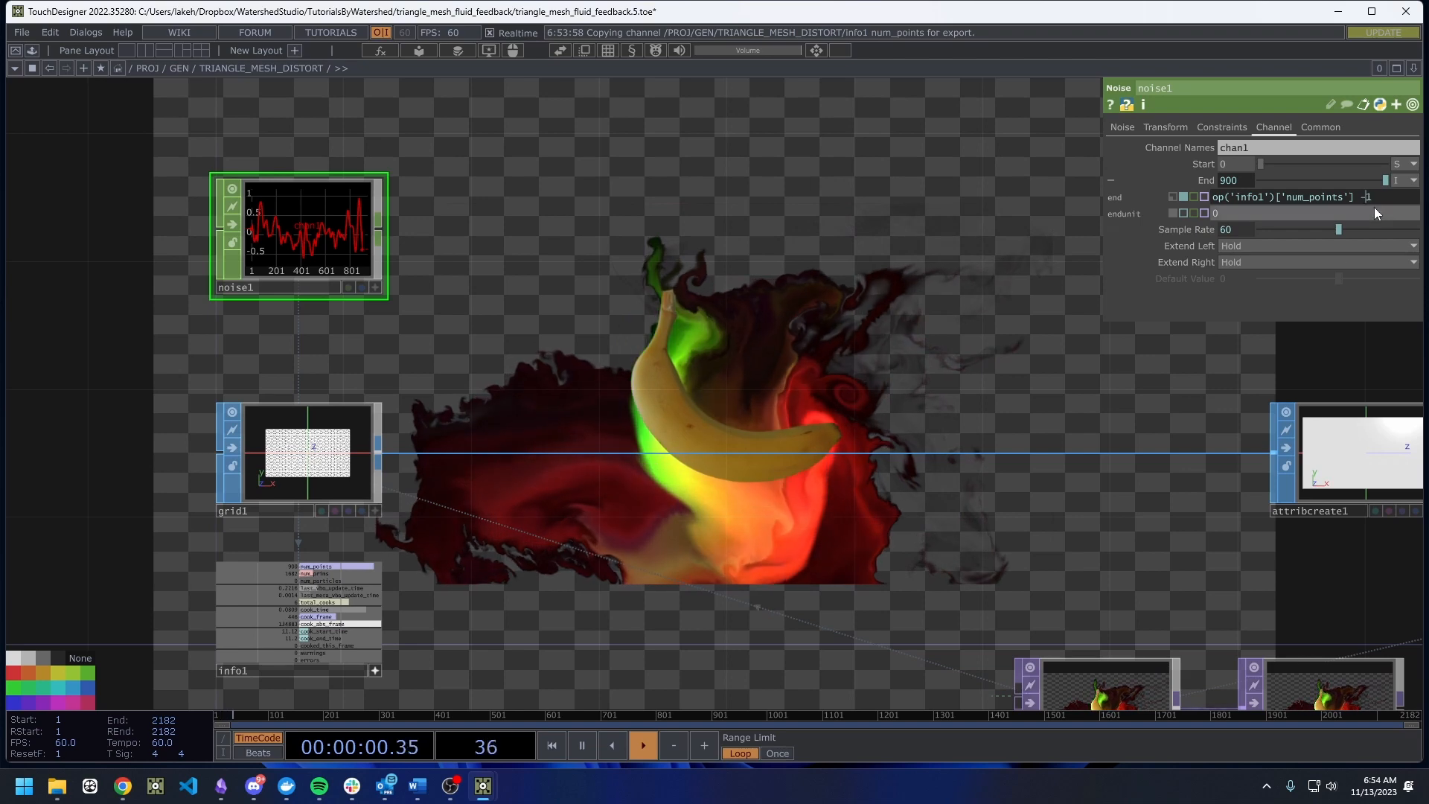
key("Return")
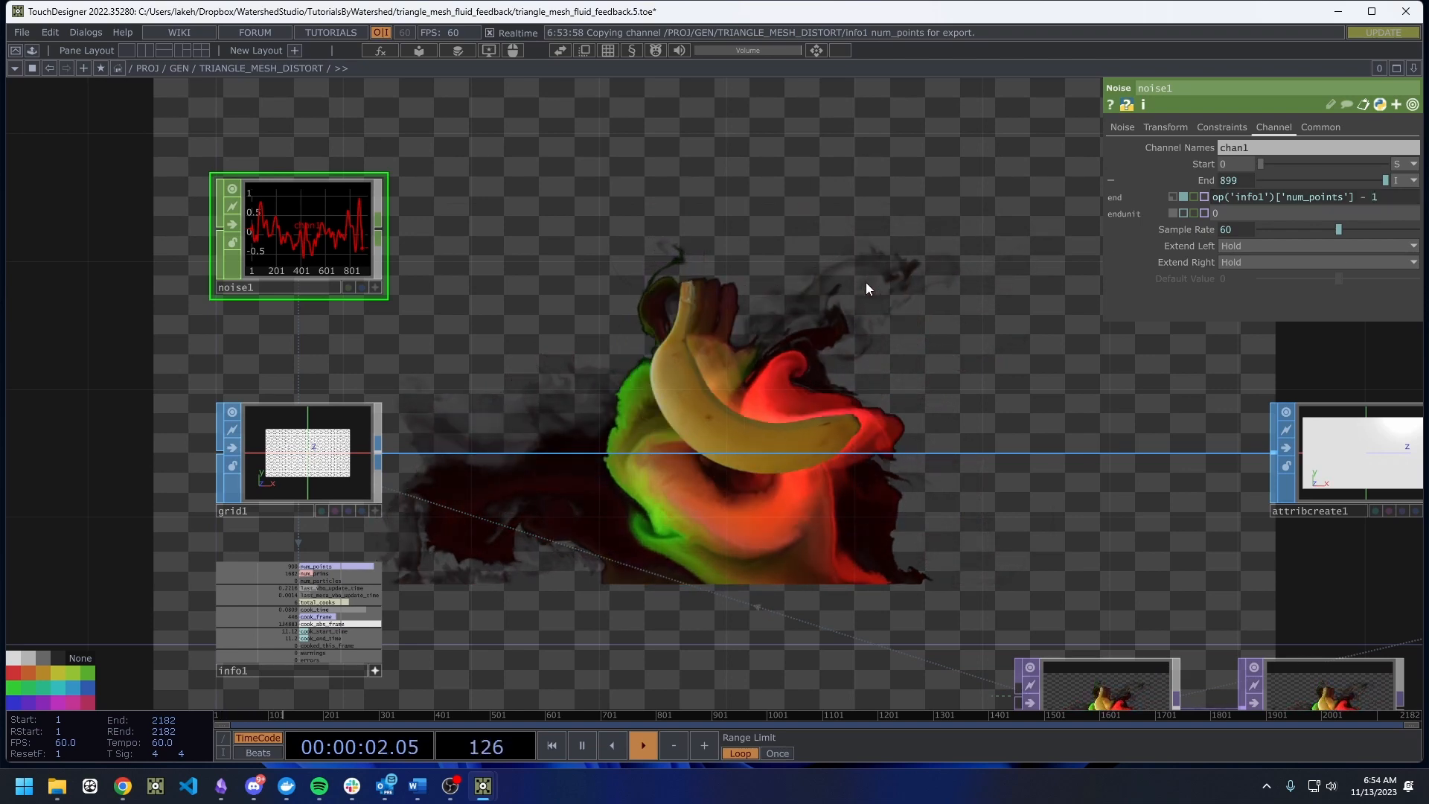
Lower noise1's Period to 0.05 and inspect the resulting waveform up close.
left_click_drag(647, 358, 593, 484)
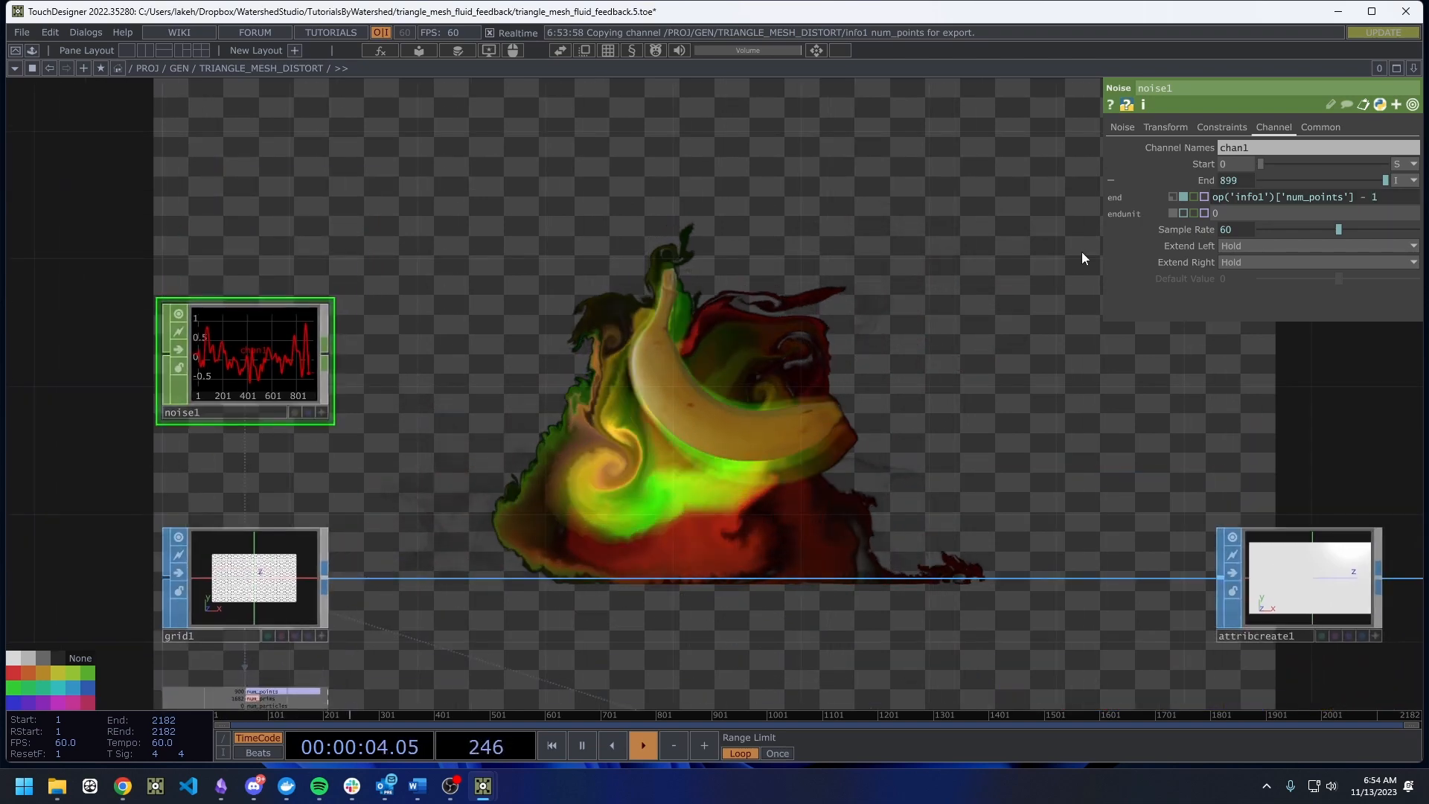
left_click(1122, 127)
left_click_drag(1258, 181, 1262, 180)
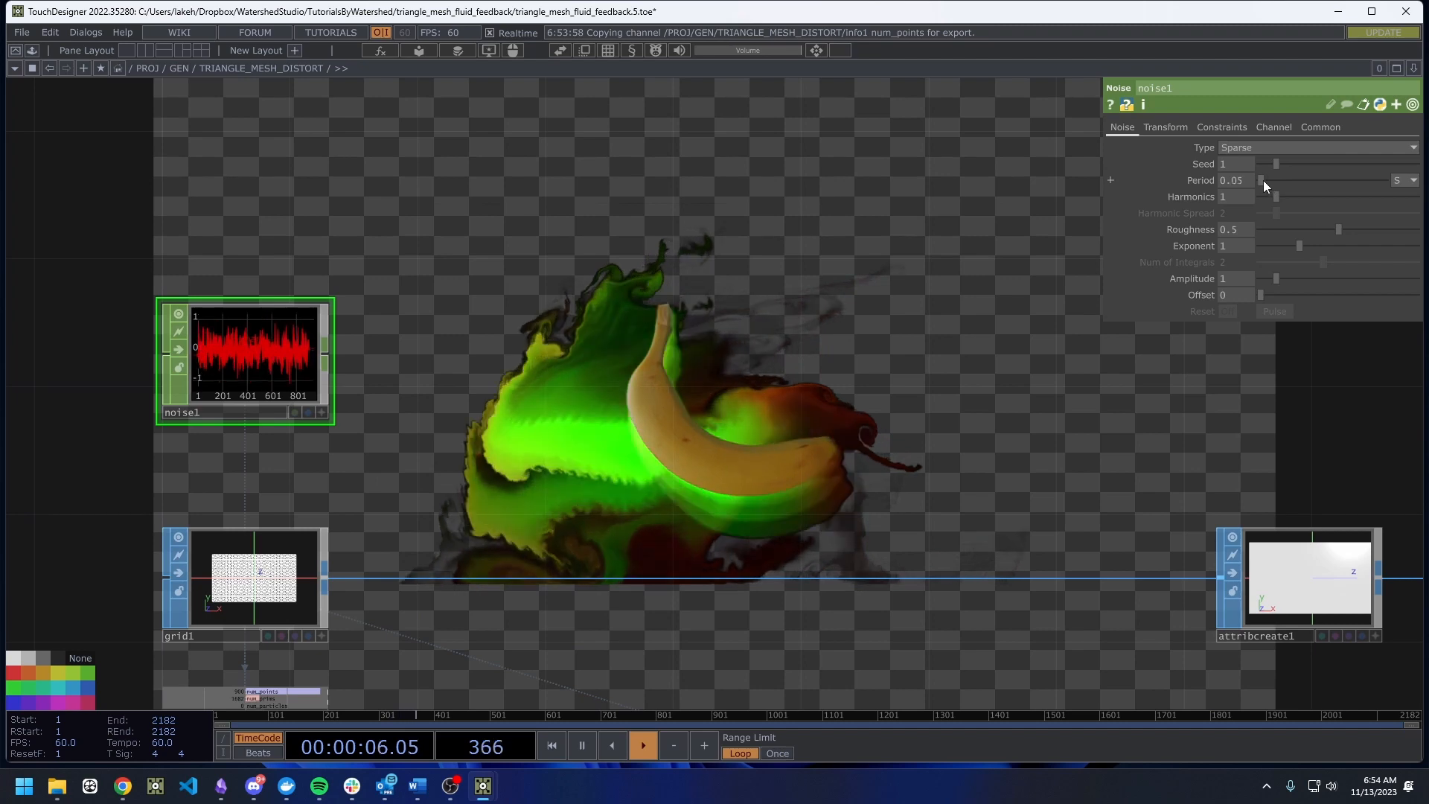
left_click_drag(674, 239, 742, 177)
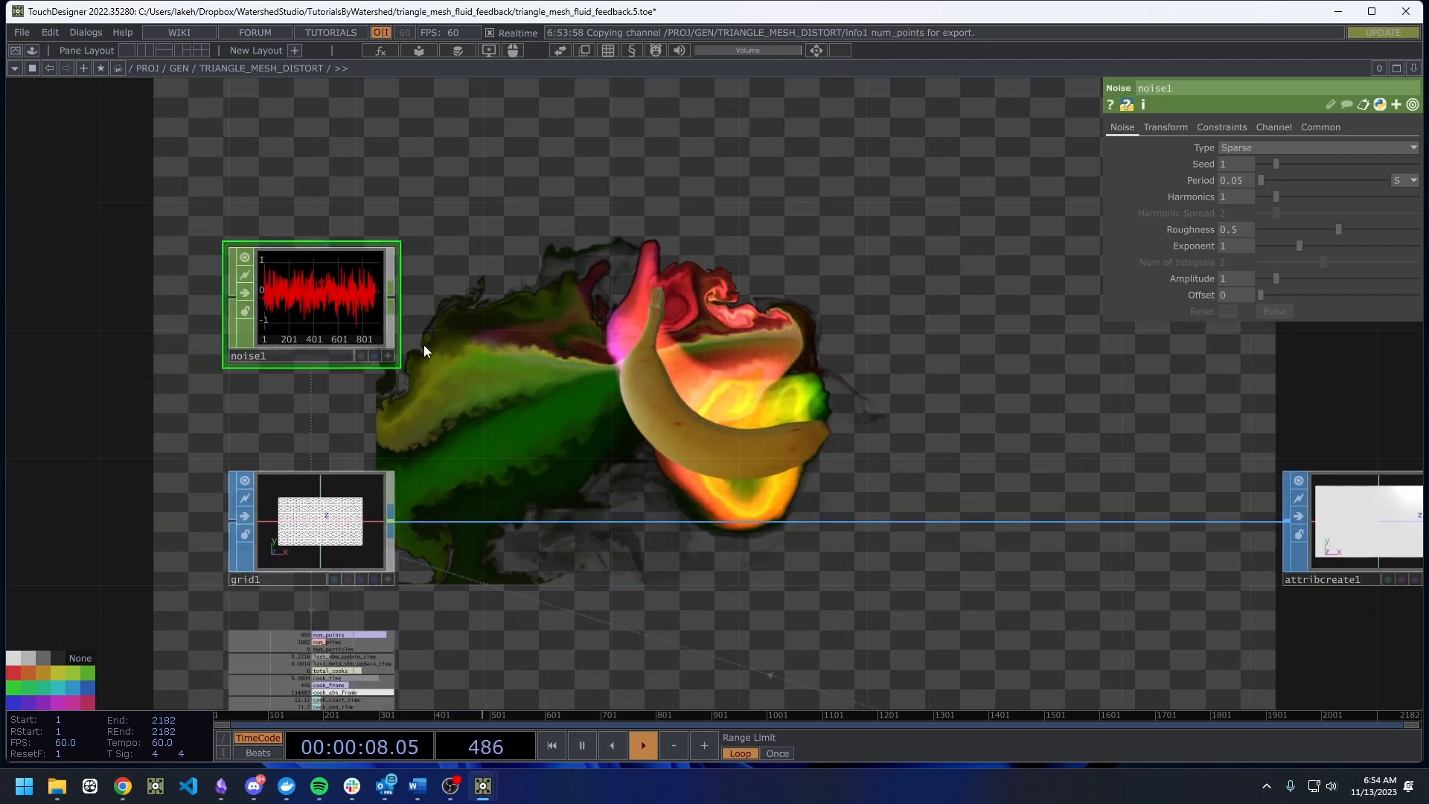
scroll(325, 283, "up", 5)
scroll(298, 293, "down", 2)
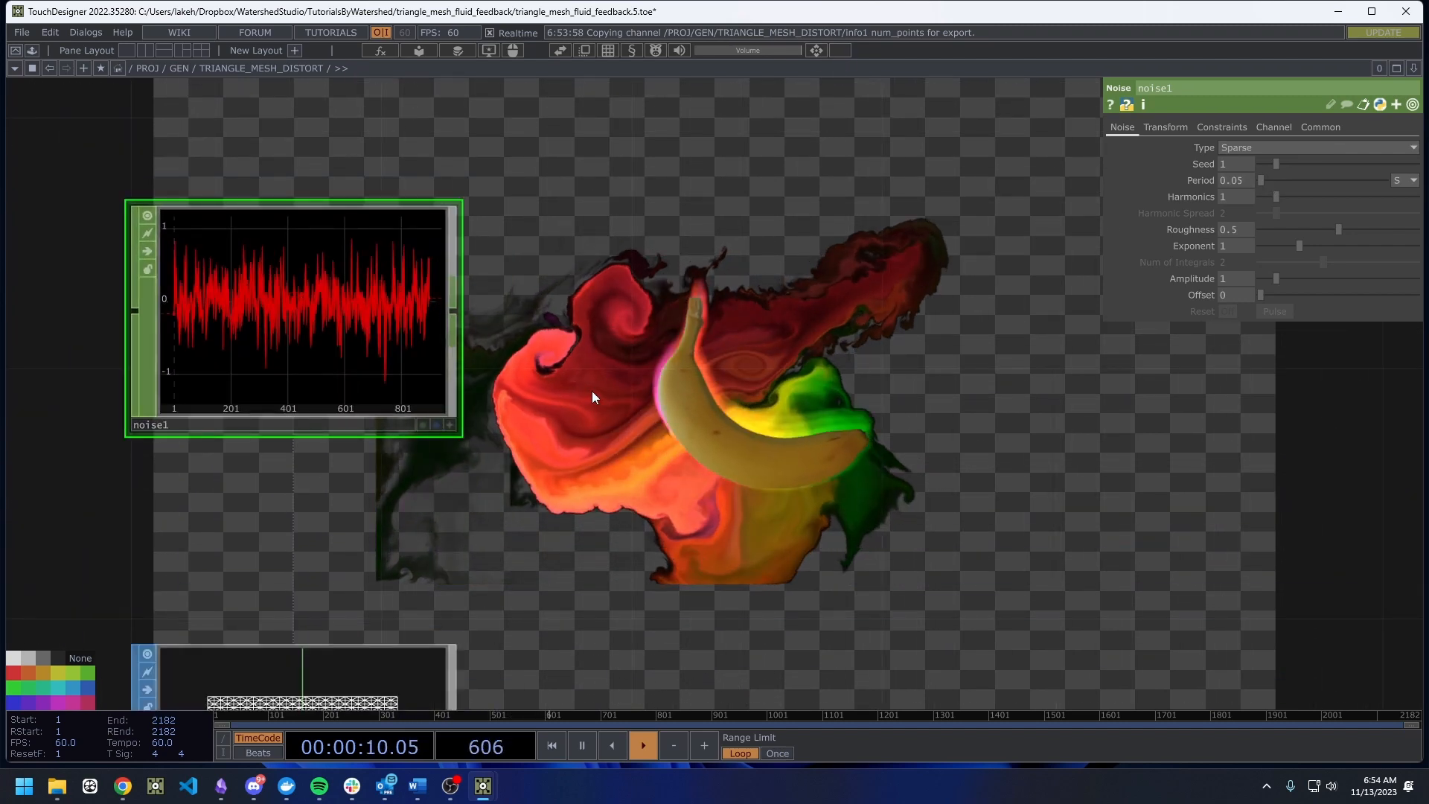
scroll(592, 391, "down", 3)
left_click_drag(593, 392, 484, 430)
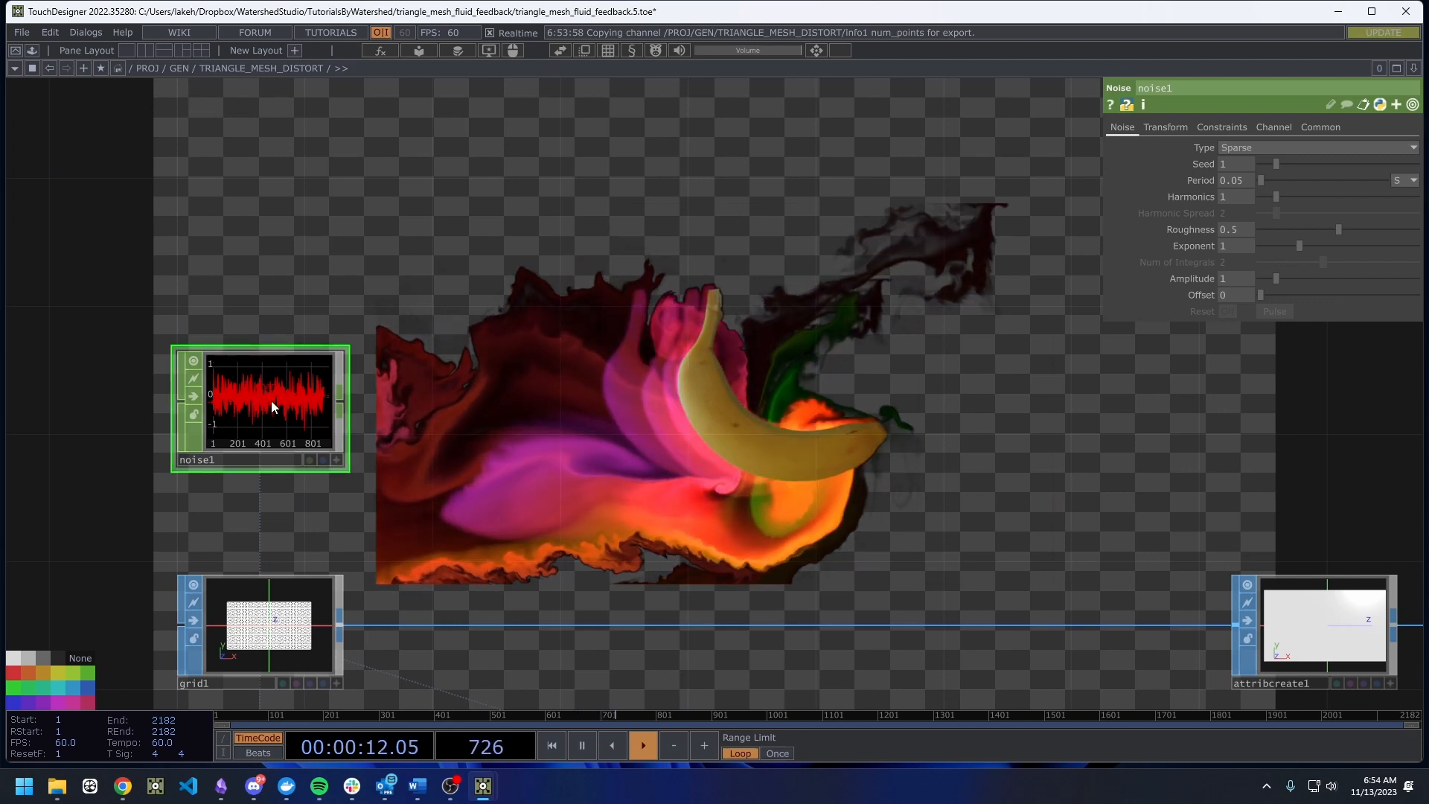
Move the Noise CHOP farther above grid1 to leave more space between them.
left_click_drag(269, 410, 293, 260)
left_click_drag(360, 327, 337, 409)
left_click_drag(430, 395, 454, 359)
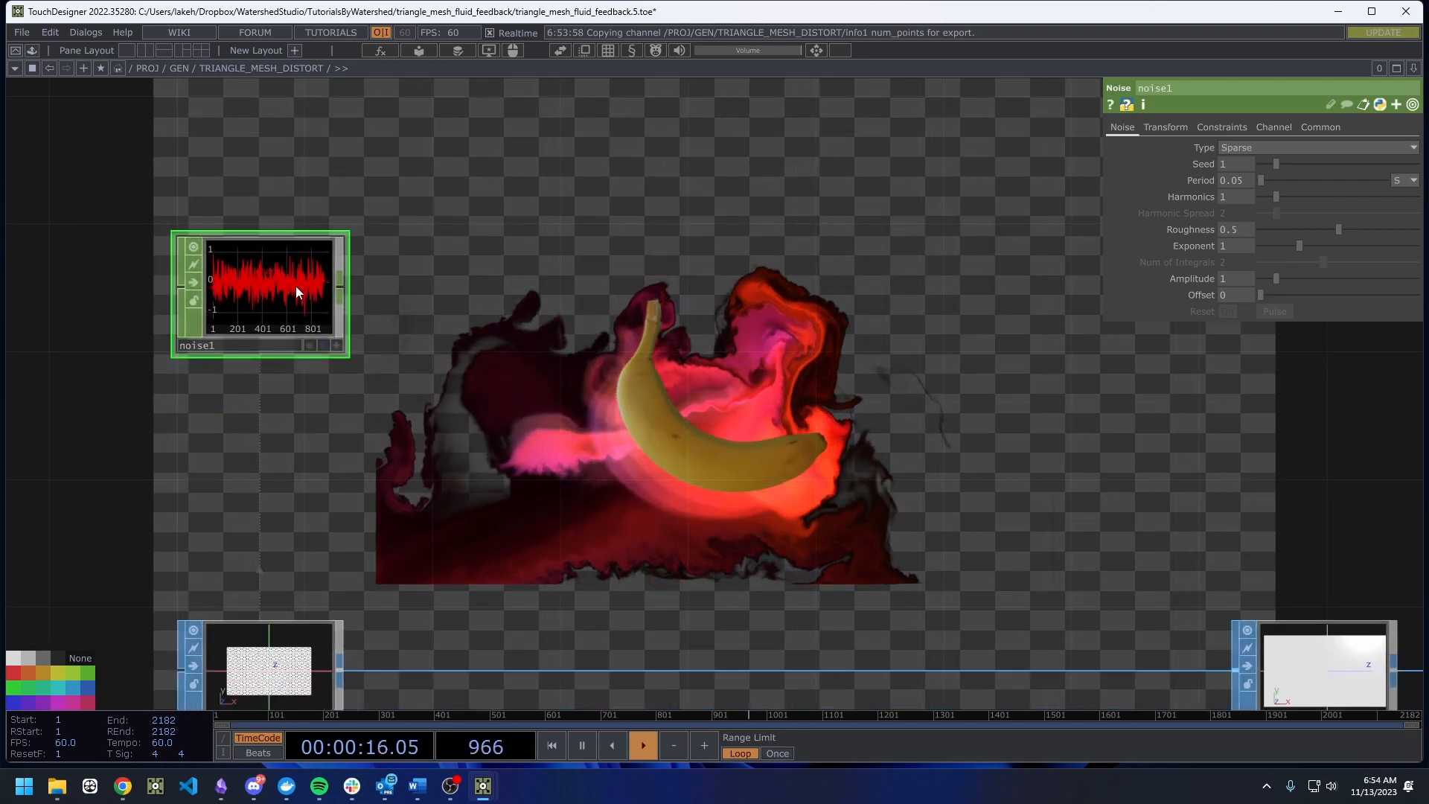
scroll(246, 313, "up", 5)
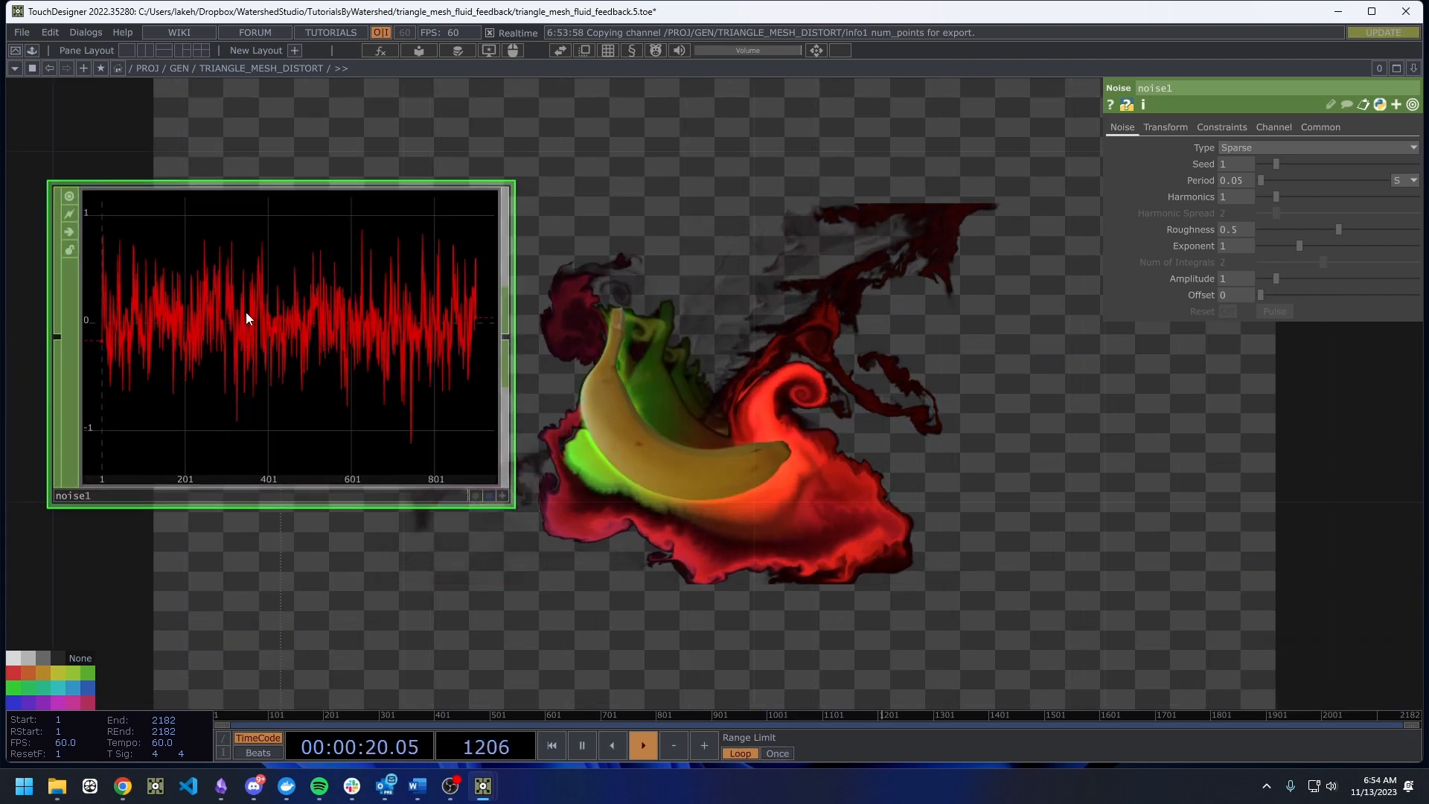
Paste a copy of the noise1 CHOP below the original and open the copy's channel settings.
scroll(246, 317, "down", 5)
key("ctrl+v")
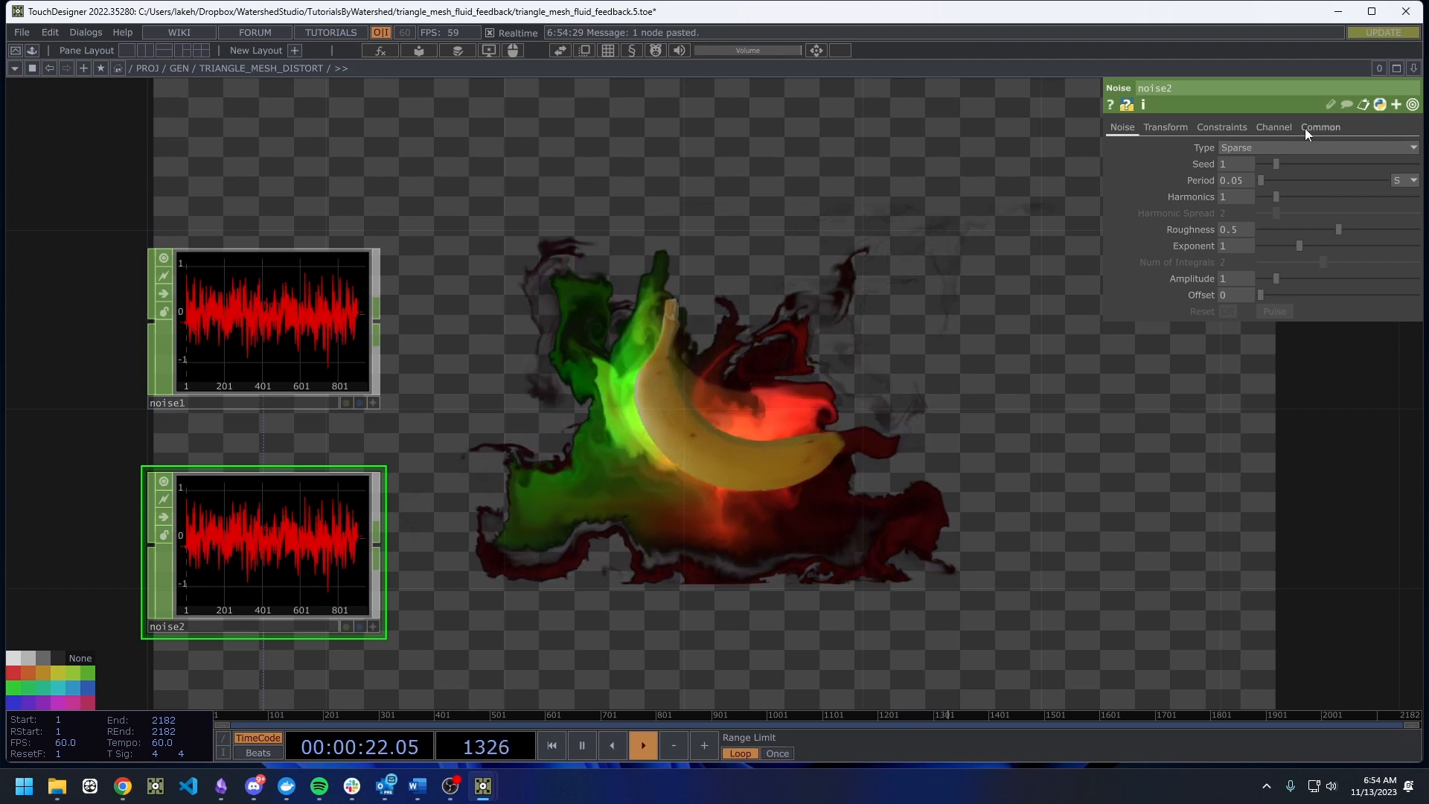
left_click(1275, 127)
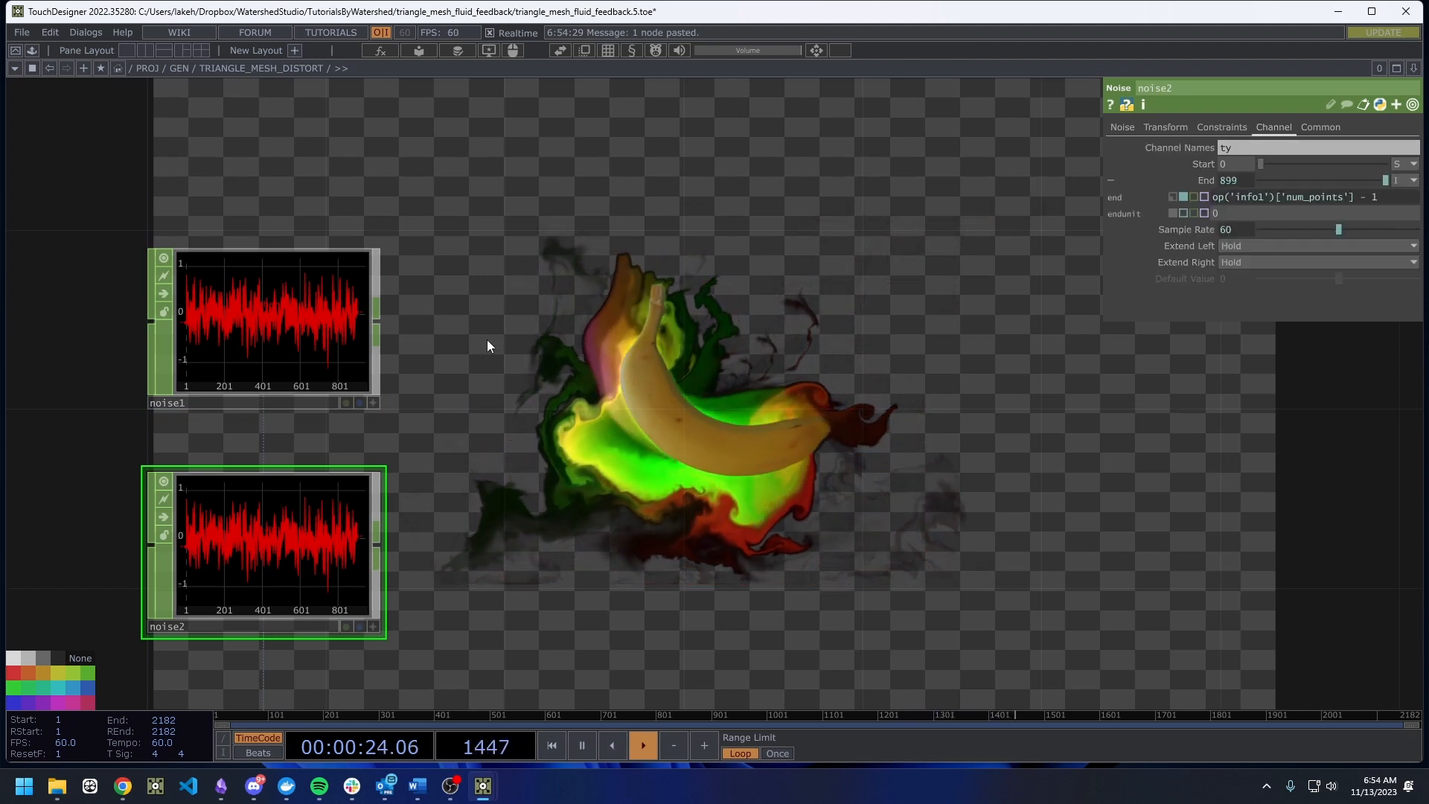
Rename the noise1 CHOP's channel to tx and set its noise seed to 4.48.
left_click(350, 335)
left_click(1273, 128)
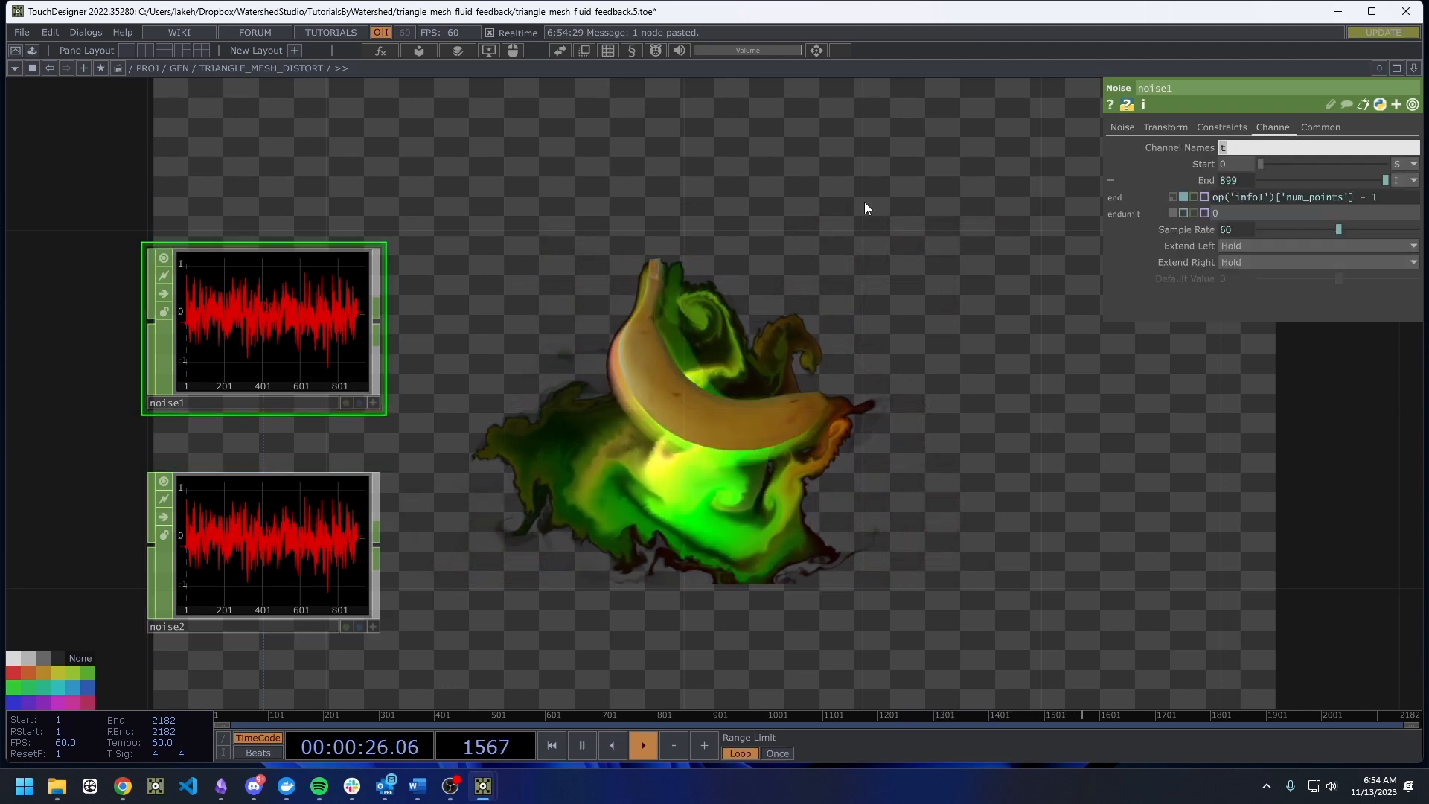
key("Left")
type("t")
key("Return")
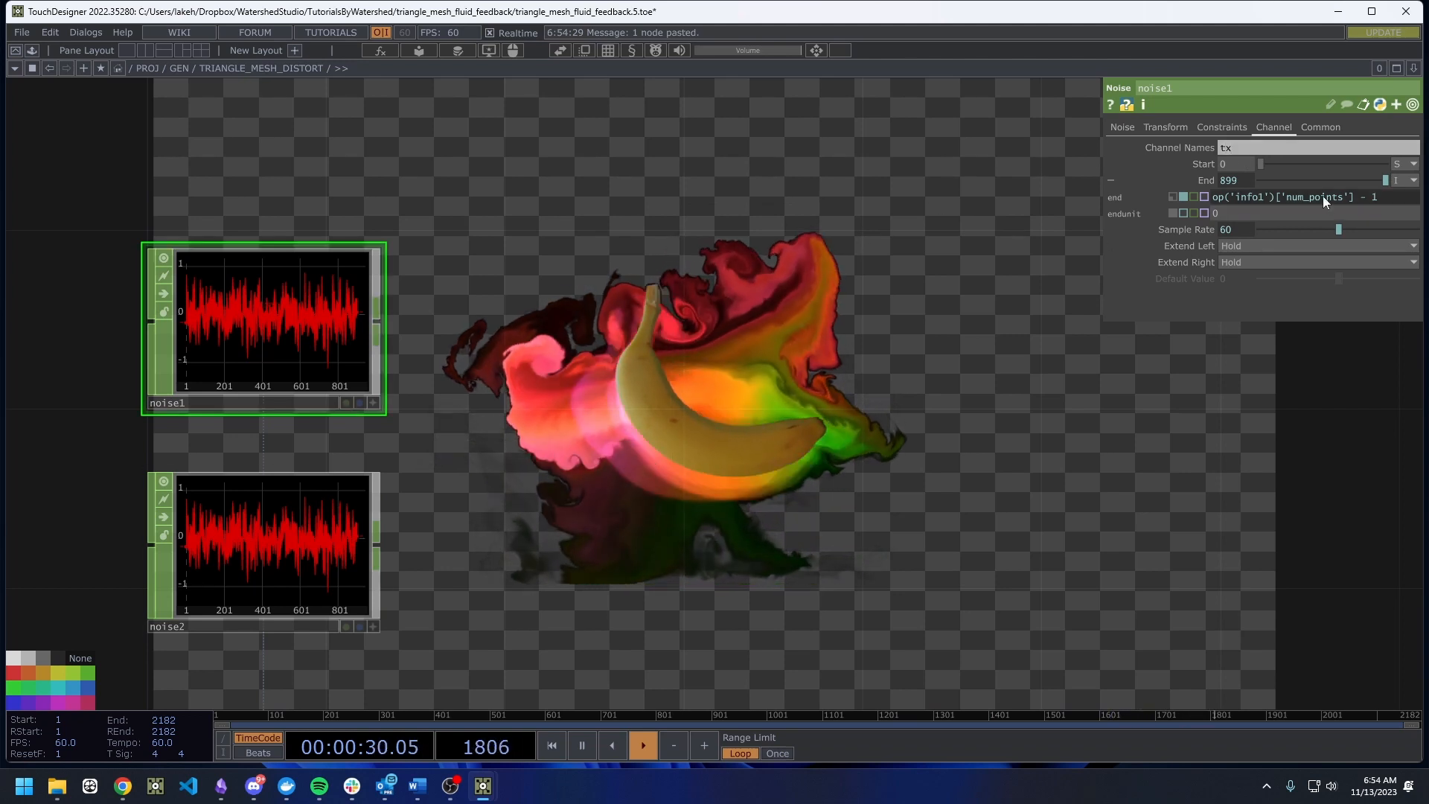
left_click(1122, 127)
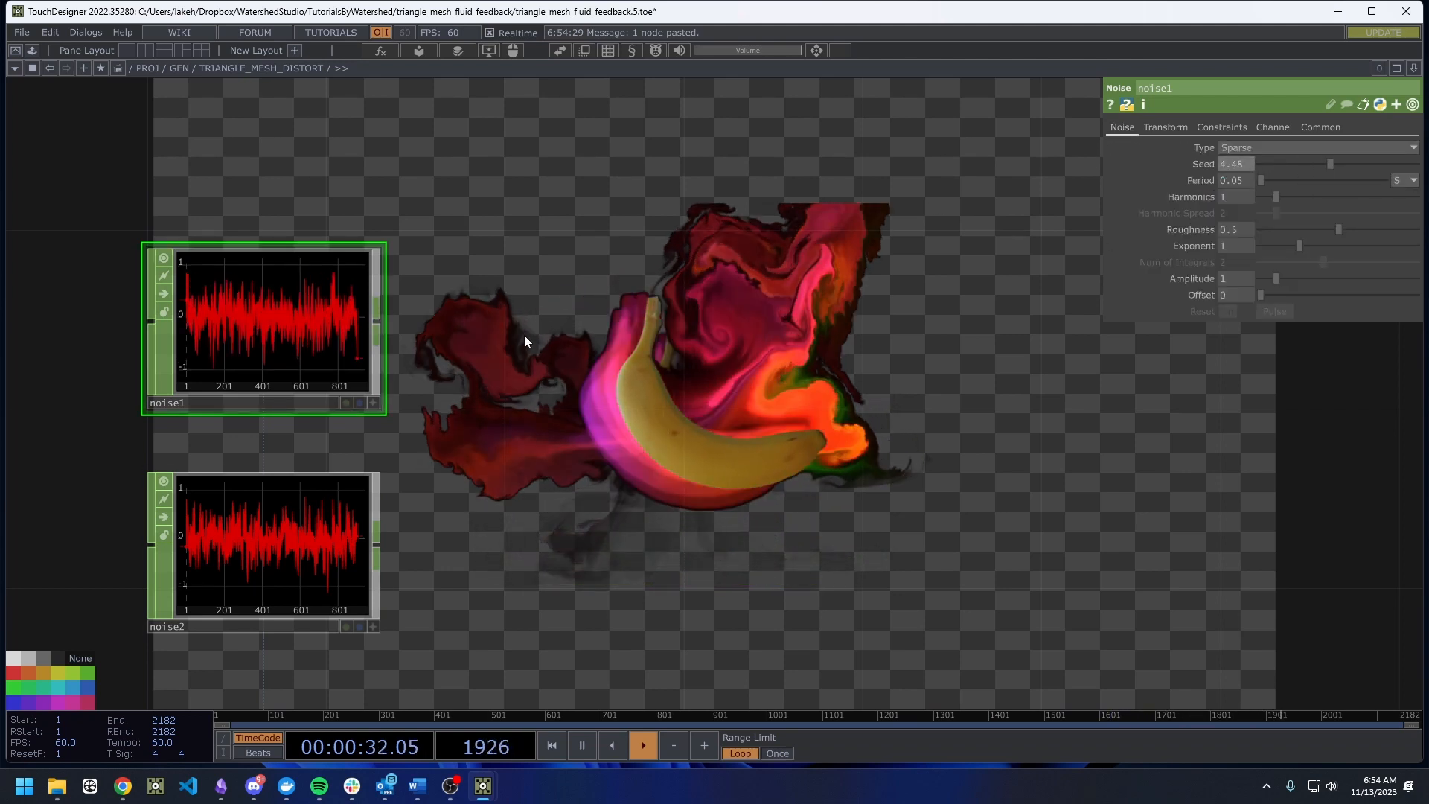
Add a Merge CHOP beside the two noise CHOPs and connect both of them to it.
key("Tab")
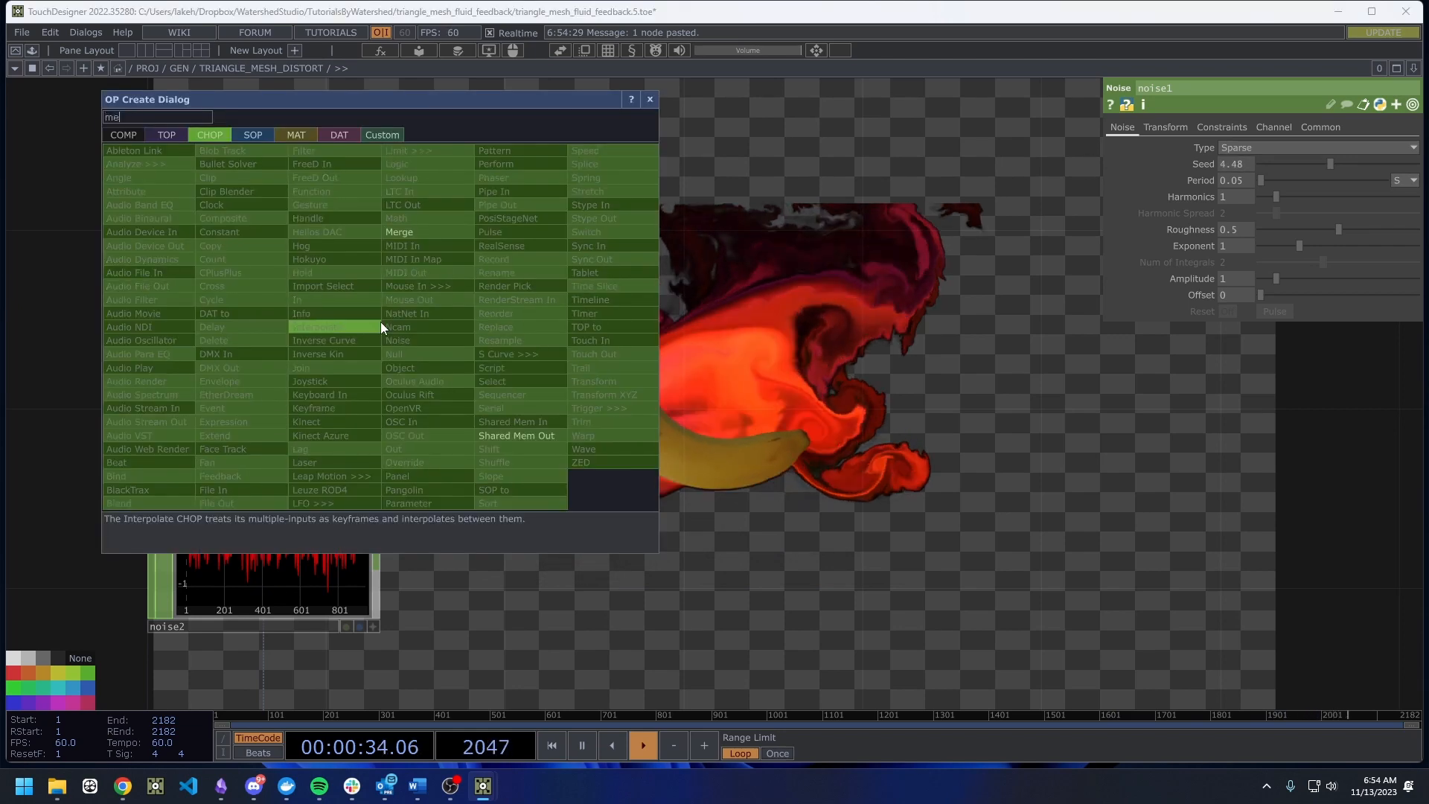
left_click(414, 230)
left_click(575, 418)
left_click_drag(378, 546, 464, 416)
scroll(488, 456, "down", 1)
scroll(546, 439, "up", 3)
left_click_drag(709, 422, 689, 385)
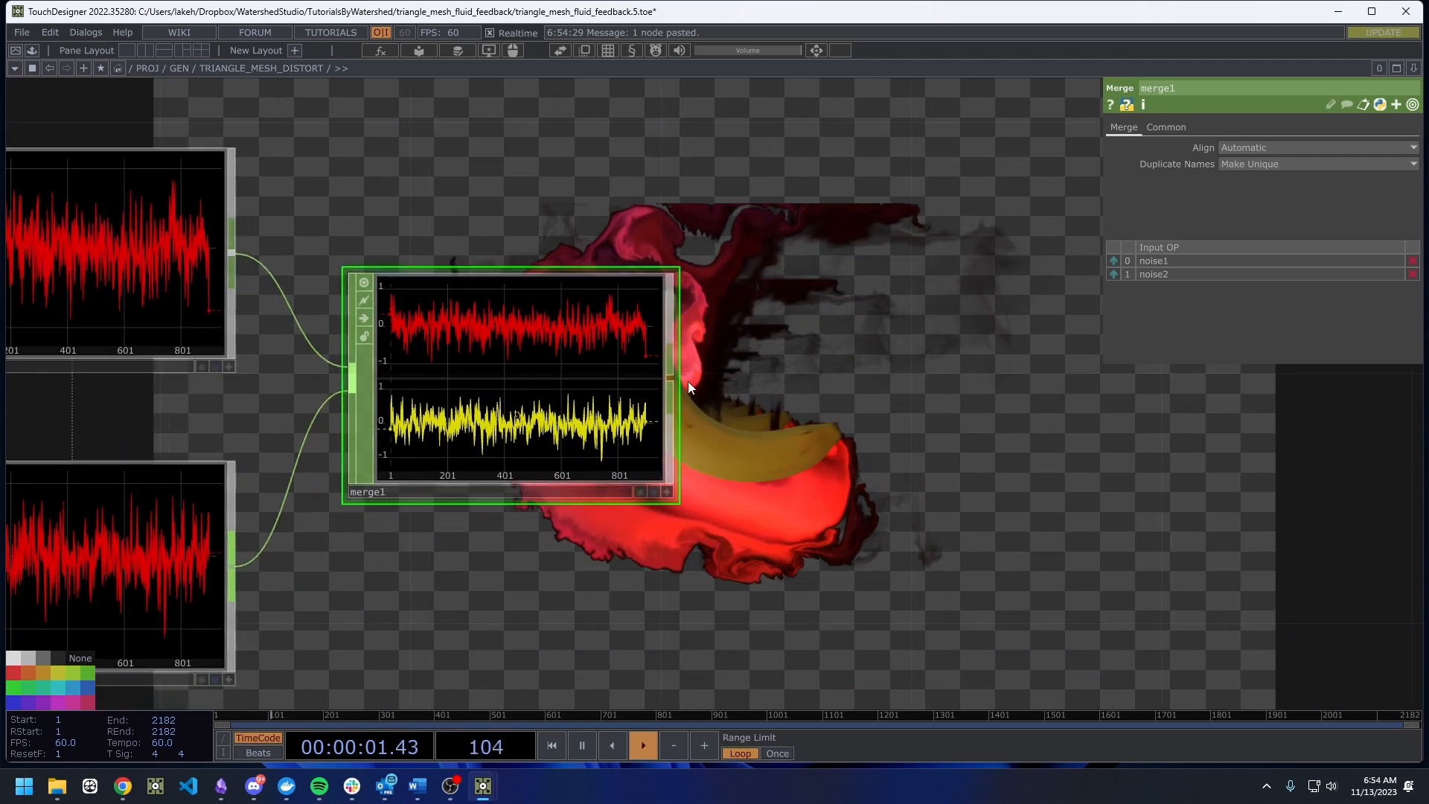
Move the two noise CHOPs and the merge together upward to free space above the grid SOP.
scroll(686, 382, "down", 4)
right_click_drag(712, 503, 372, 318)
left_click(372, 319)
left_click_drag(709, 440, 554, 485)
scroll(695, 488, "down", 3)
left_click_drag(585, 538, 533, 533)
right_click_drag(533, 534, 270, 395)
left_click_drag(270, 396, 270, 328)
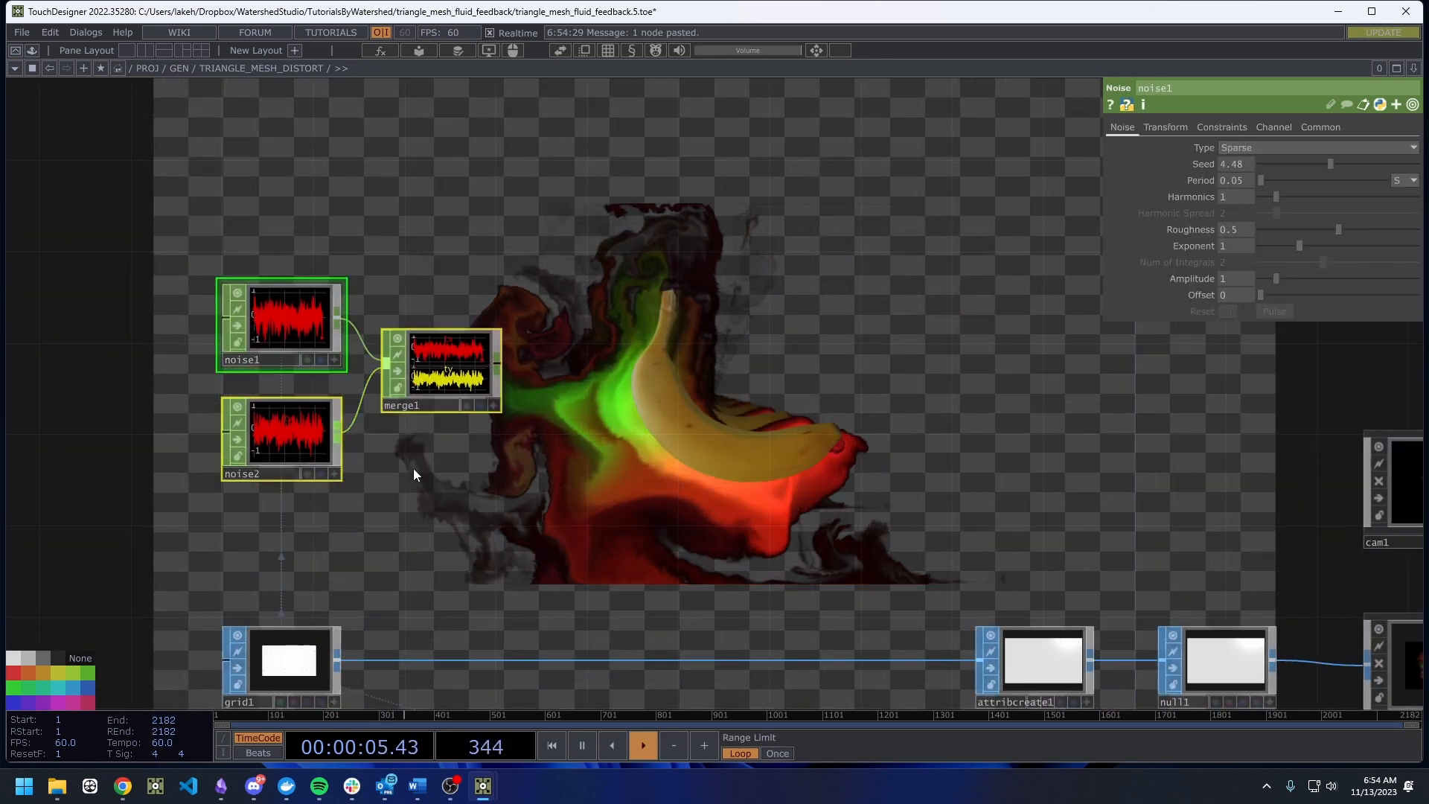
Add a Pattern CHOP between noise2 and the grid SOP.
left_click(319, 431)
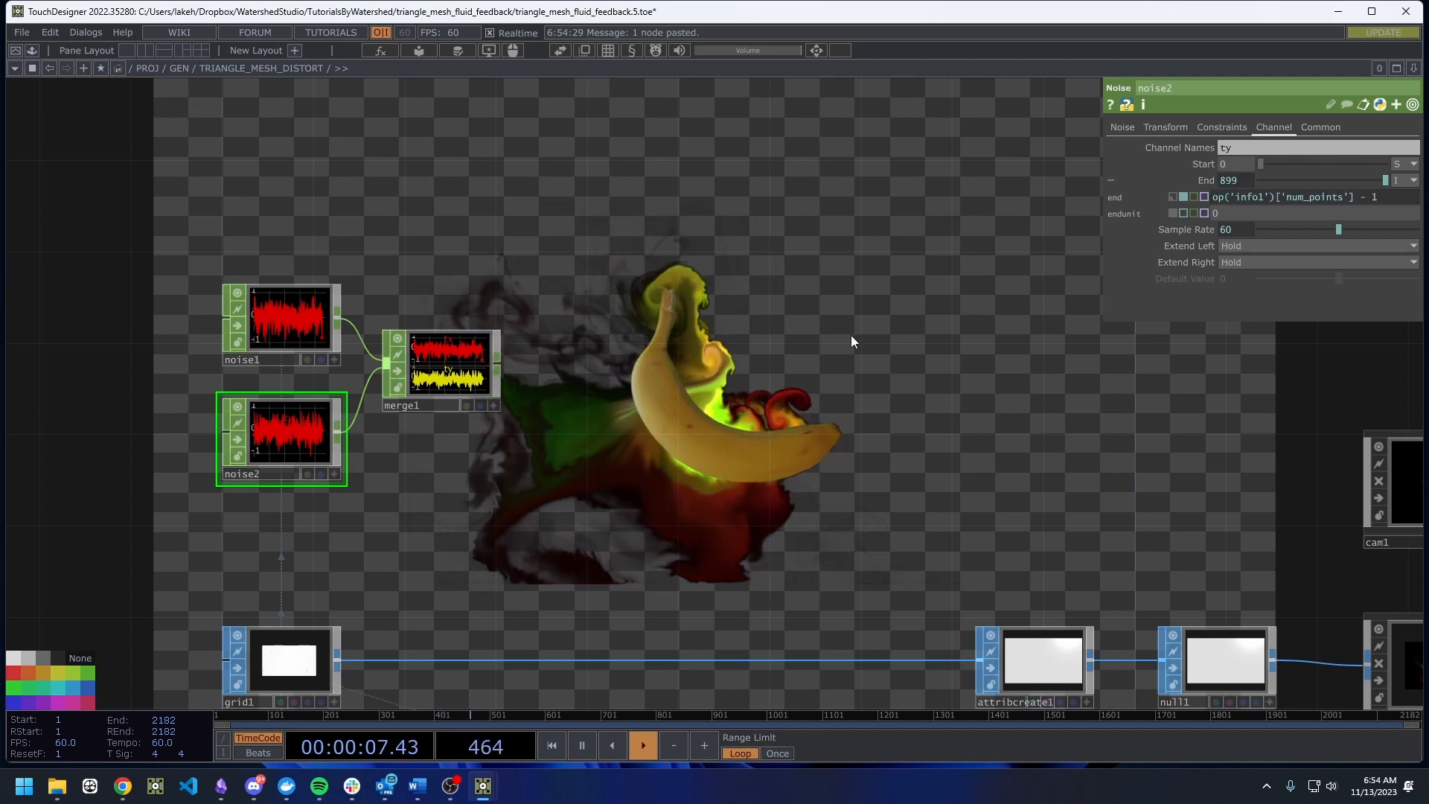
key("Tab")
type("c")
key("BackSpace")
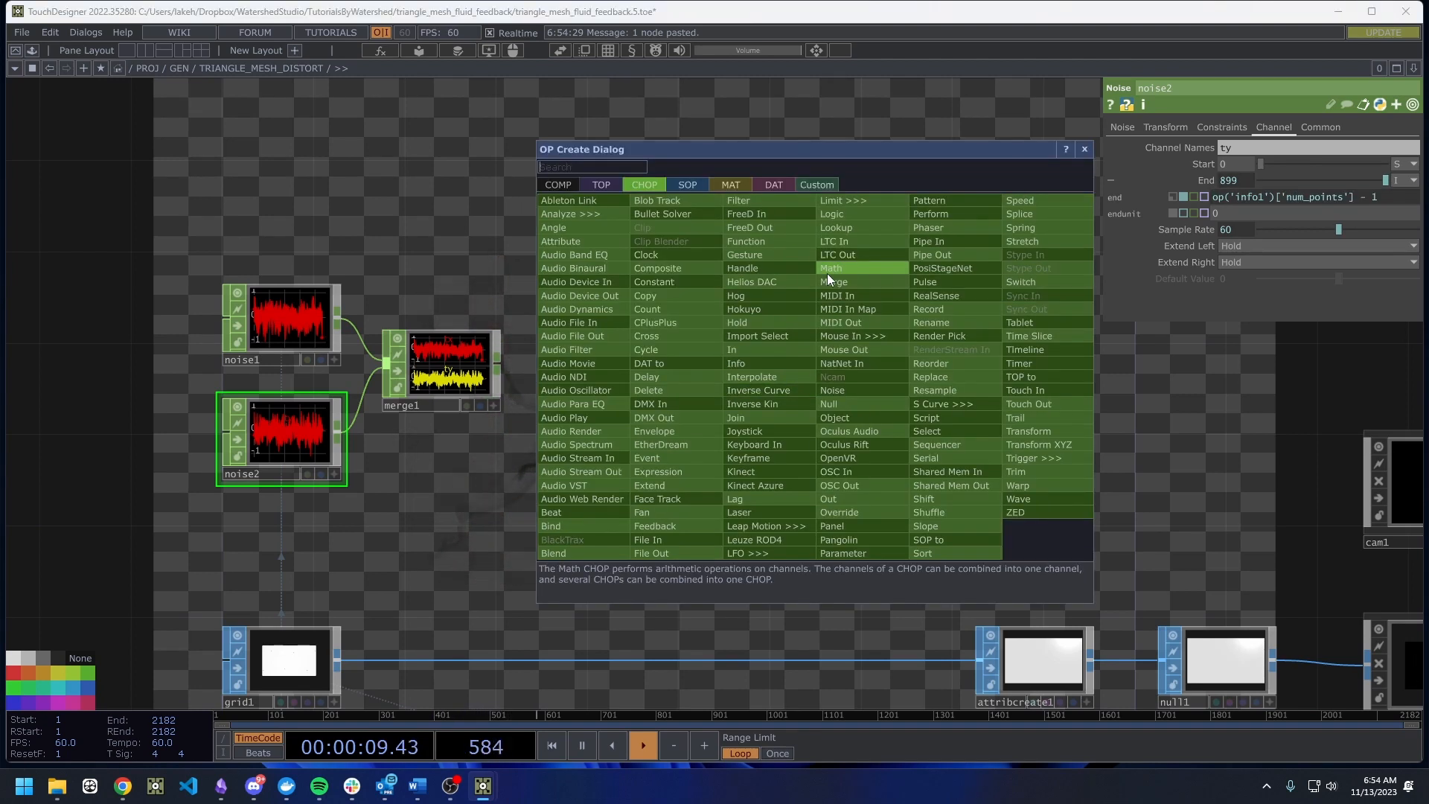
type("pa")
left_click(940, 202)
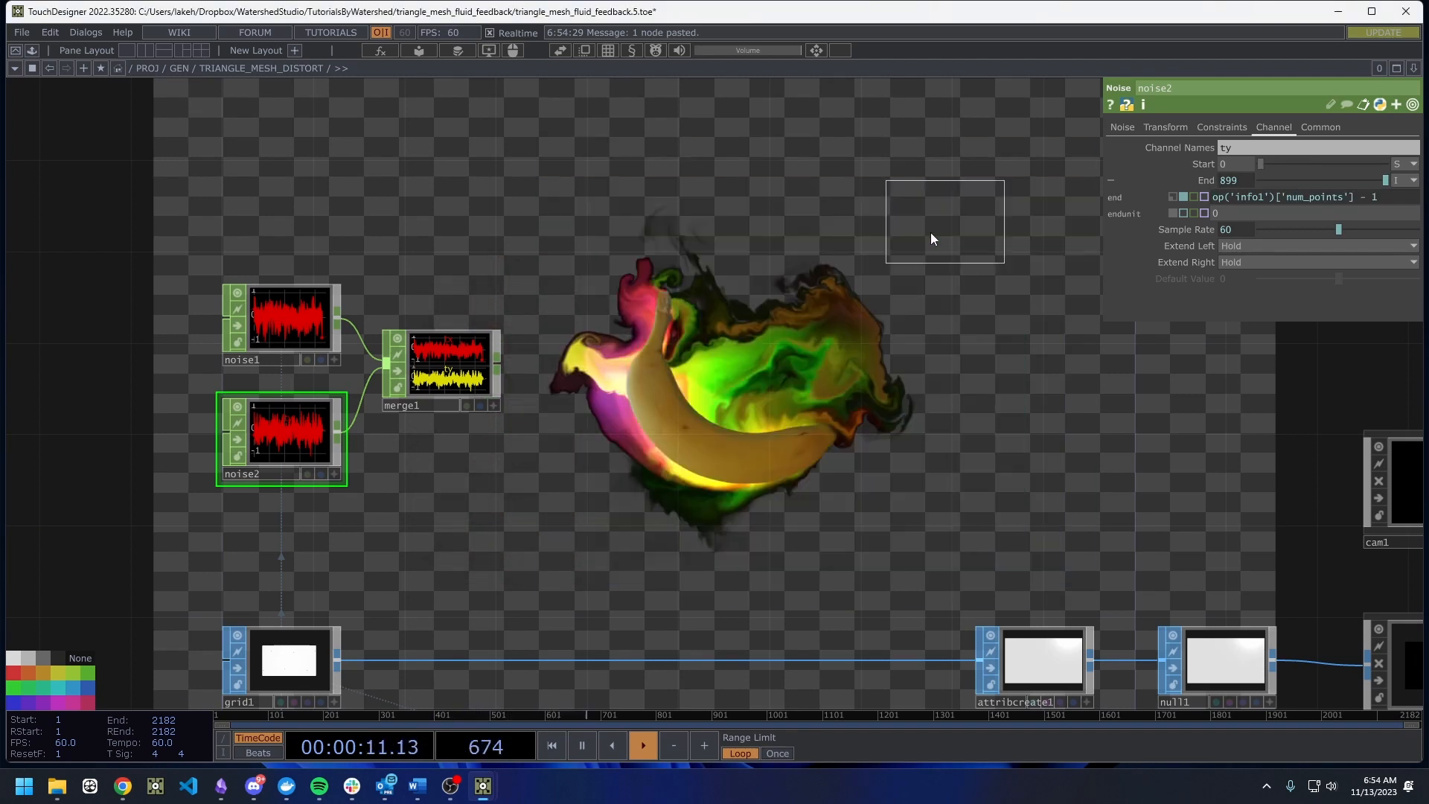
left_click(280, 566)
Set the Pattern CHOP's type to Constant, its amplitude to 0 and its length to 899.
left_click(1248, 148)
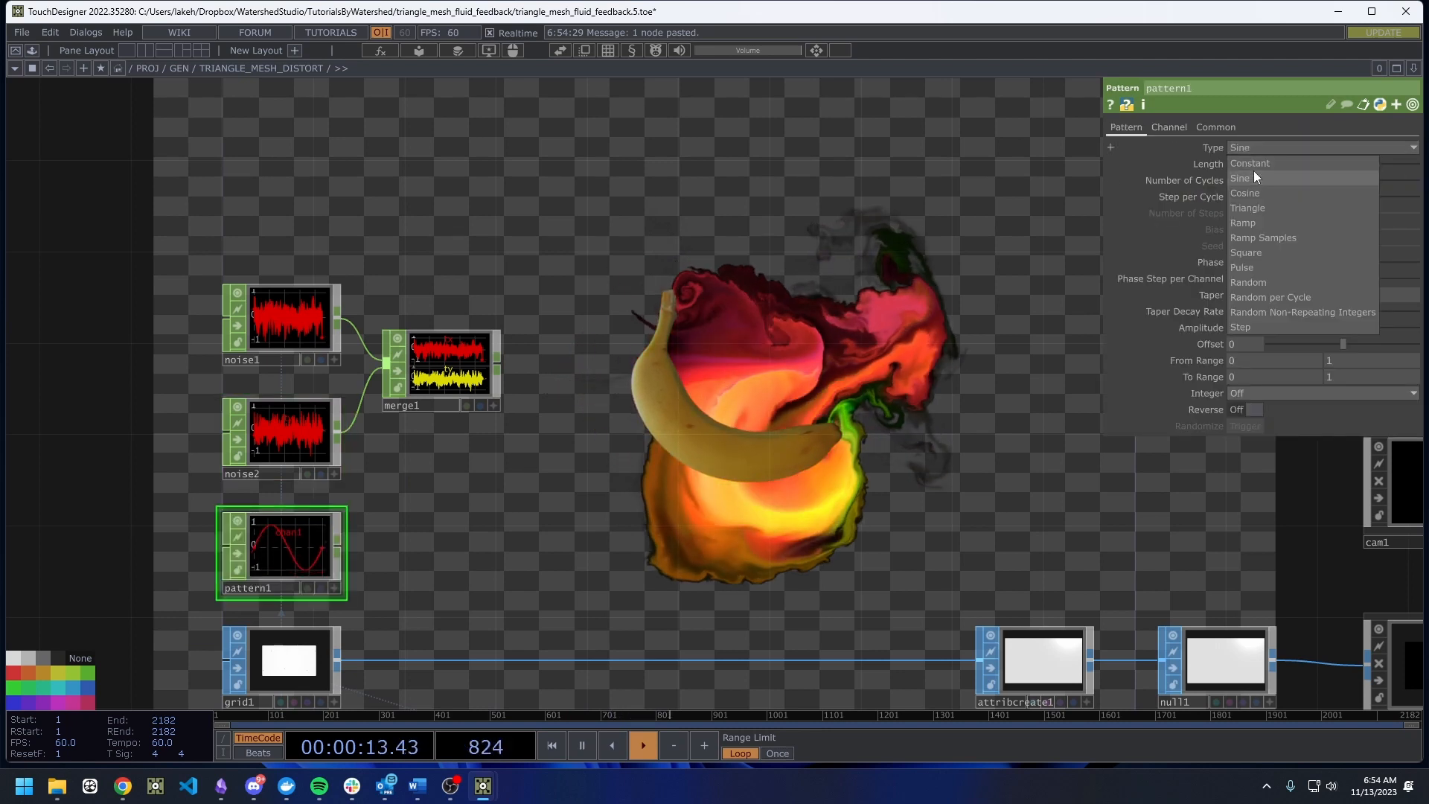
left_click(1253, 164)
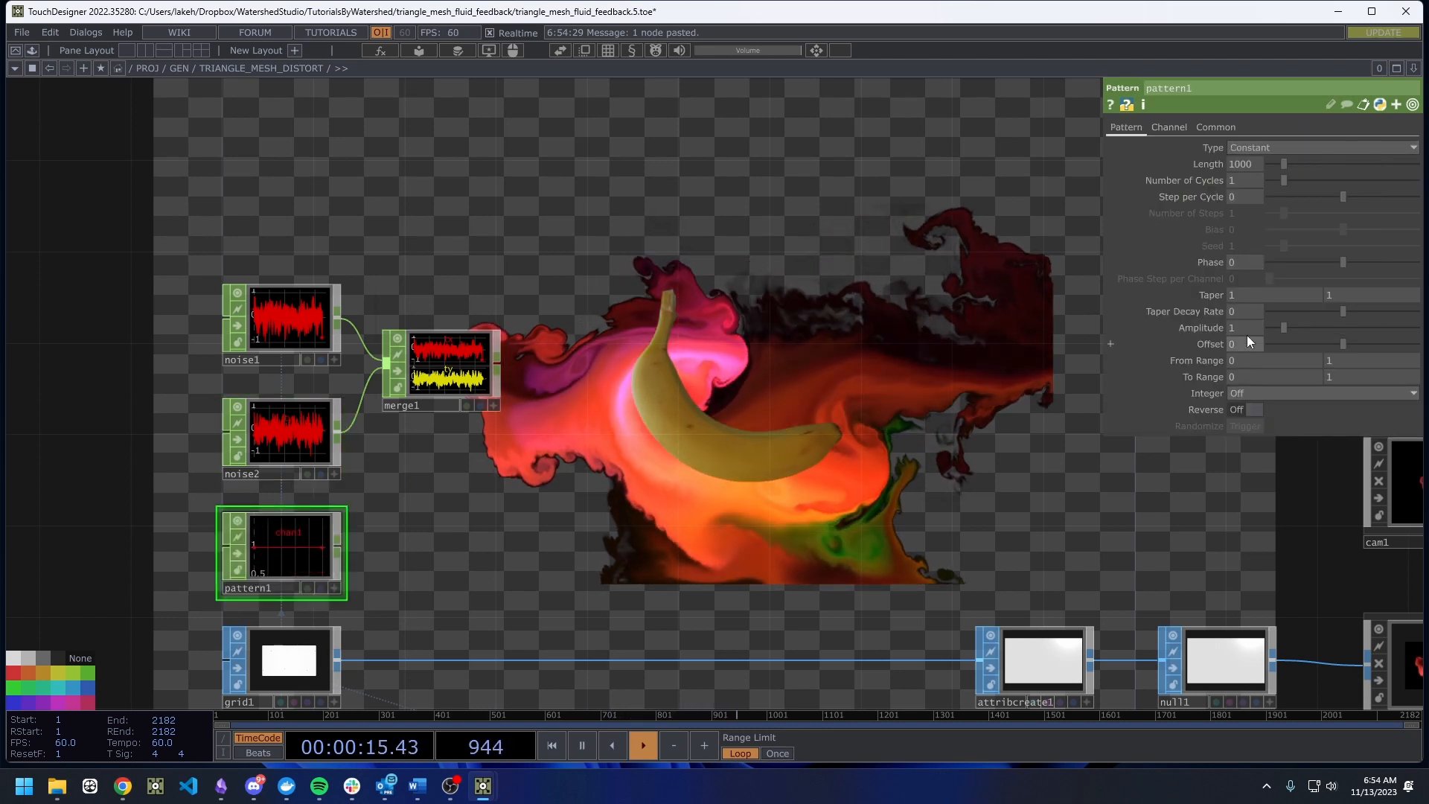
left_click(1168, 128)
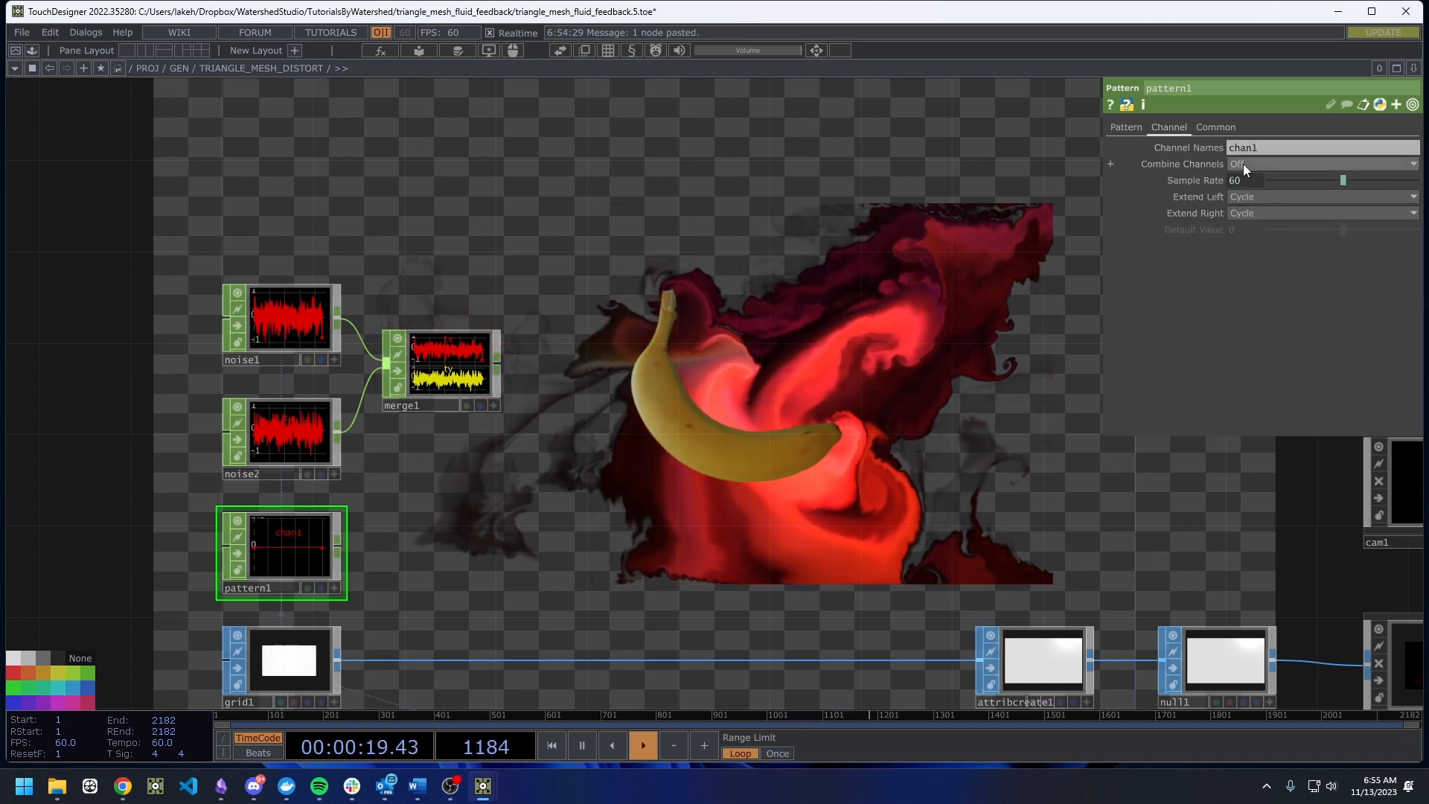
scroll(319, 558, "up", 4)
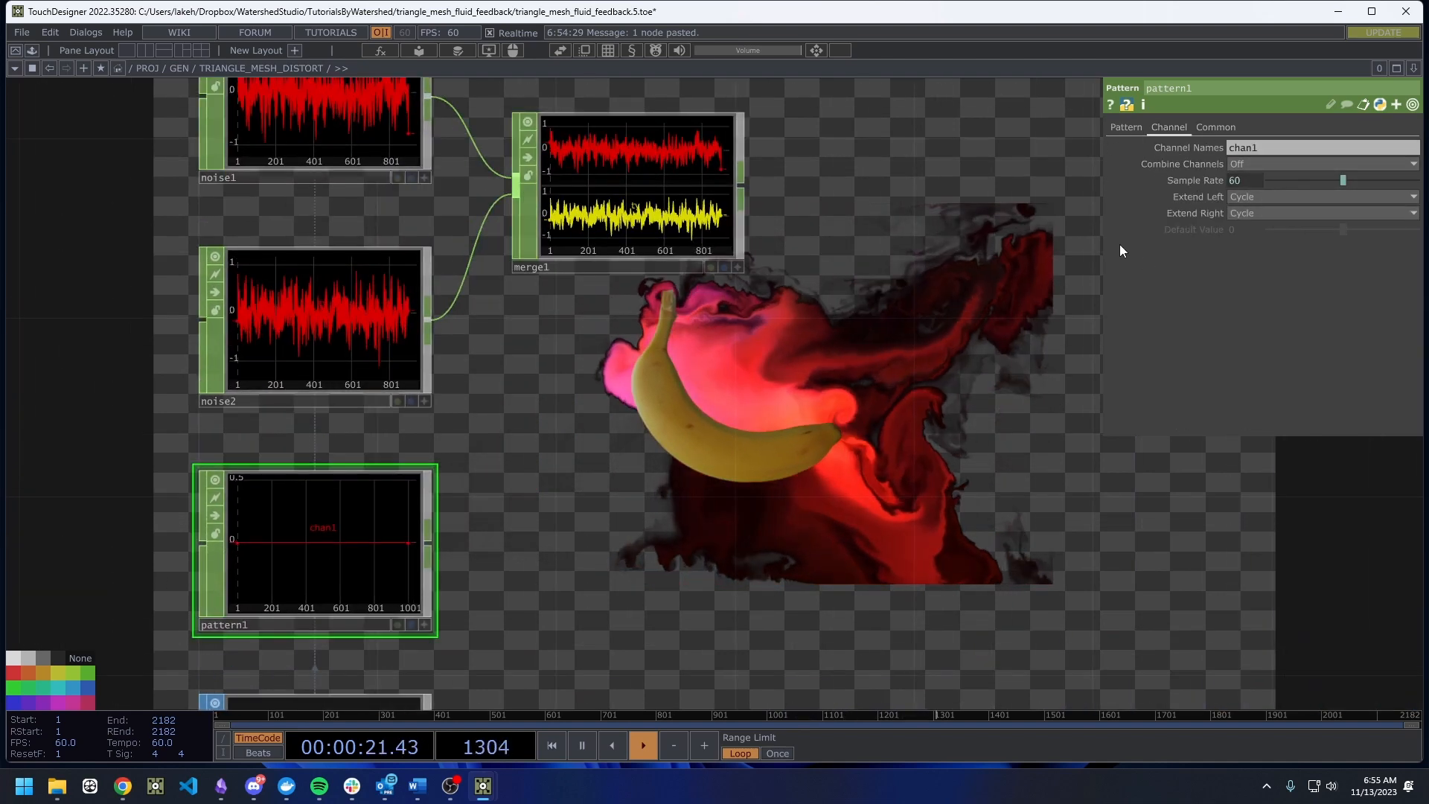
left_click(1126, 127)
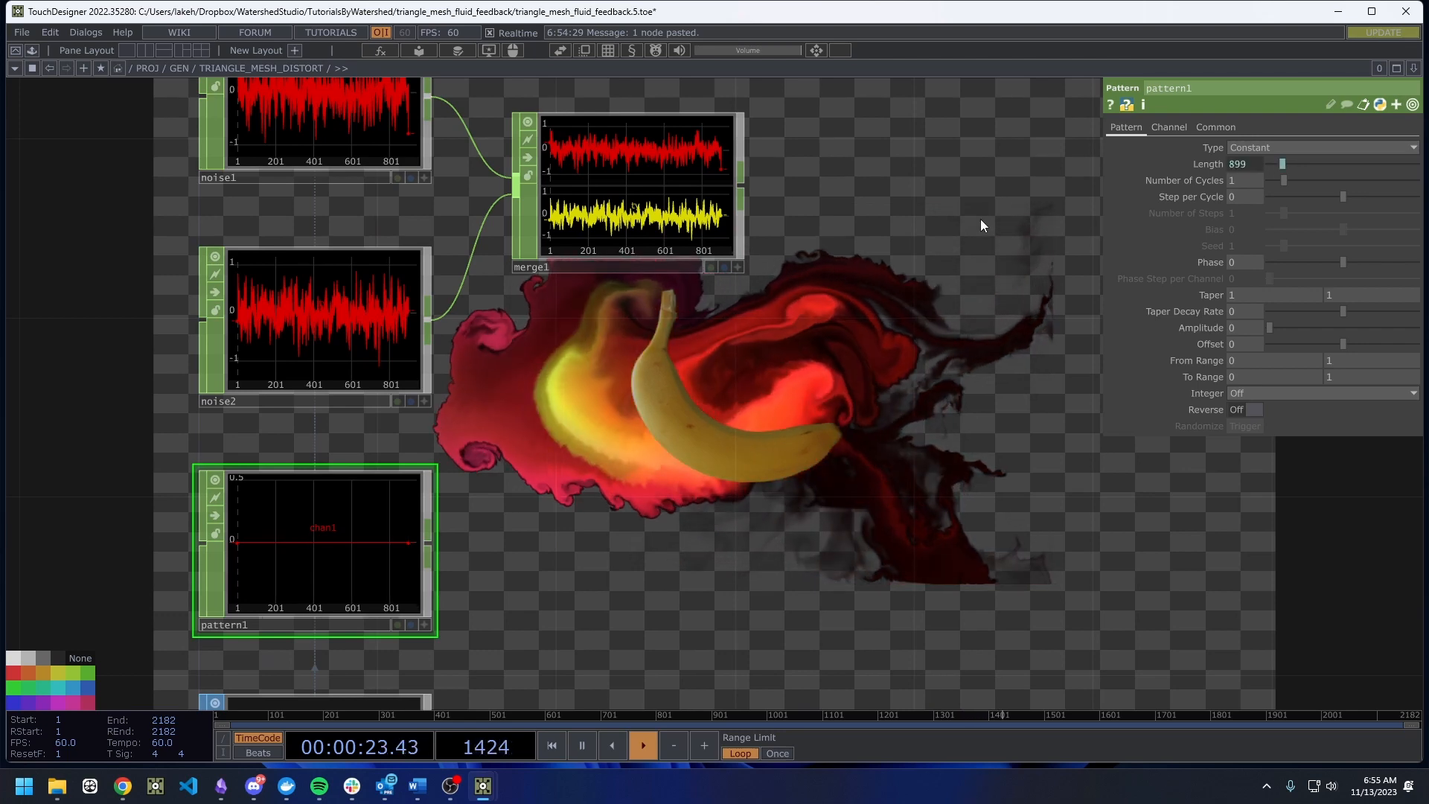
Connect the Pattern CHOP to the merge as its third input and rename its channel to tz.
left_click_drag(430, 549, 518, 223)
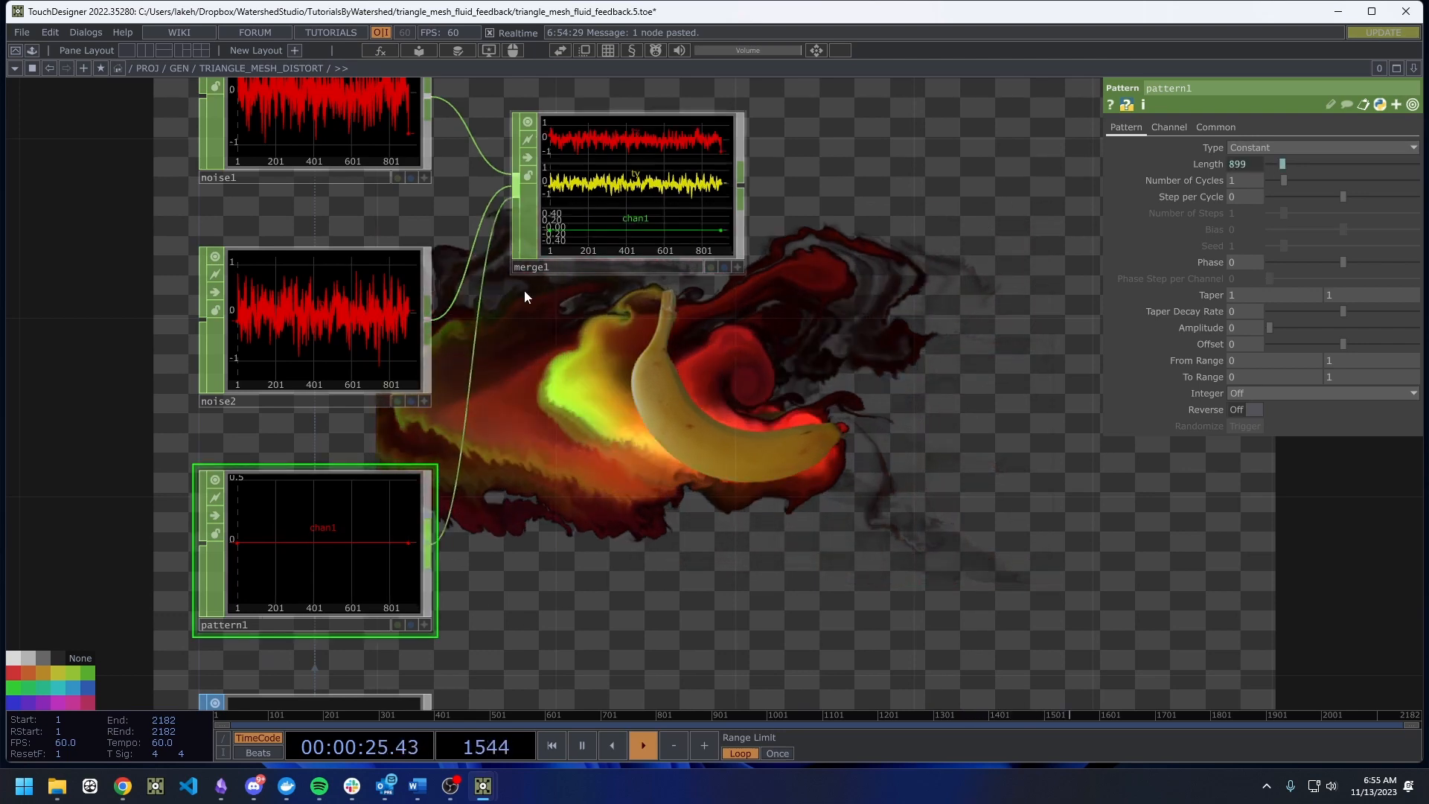
left_click(1171, 128)
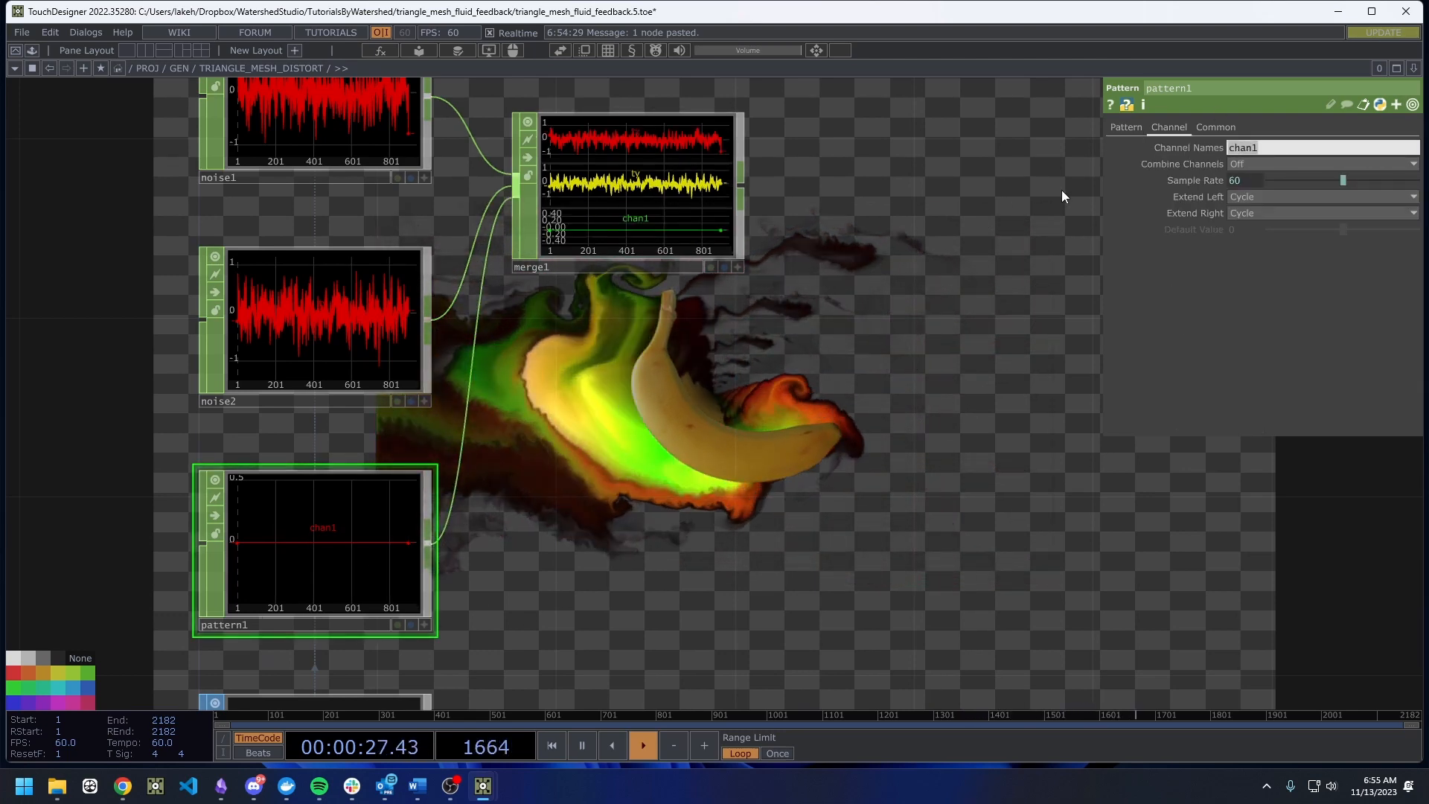
type("tz")
key("Return")
Reposition the merge node level with noise2, check its three channels and select the whole CHOP group.
left_click_drag(695, 199, 768, 367)
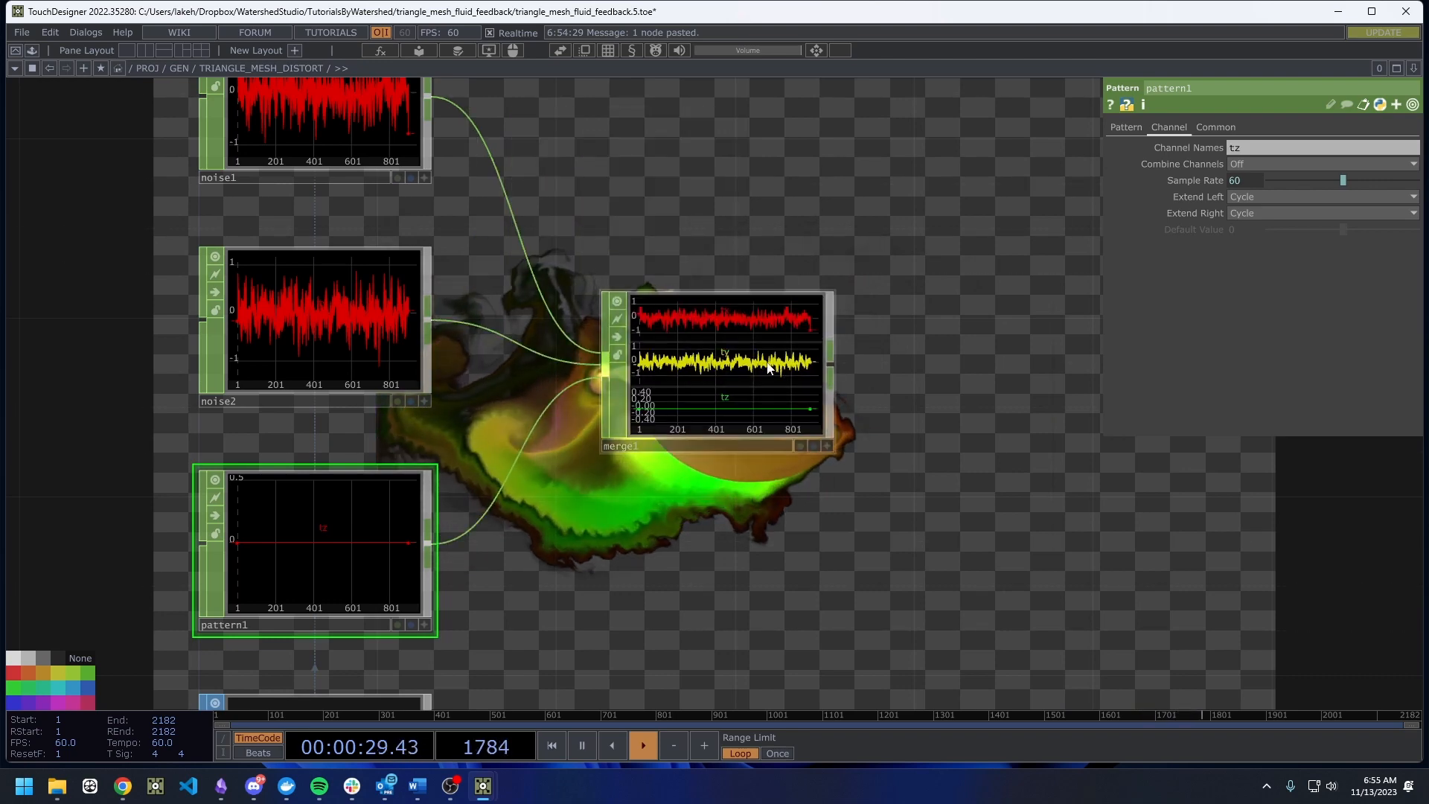
scroll(769, 367, "up", 5)
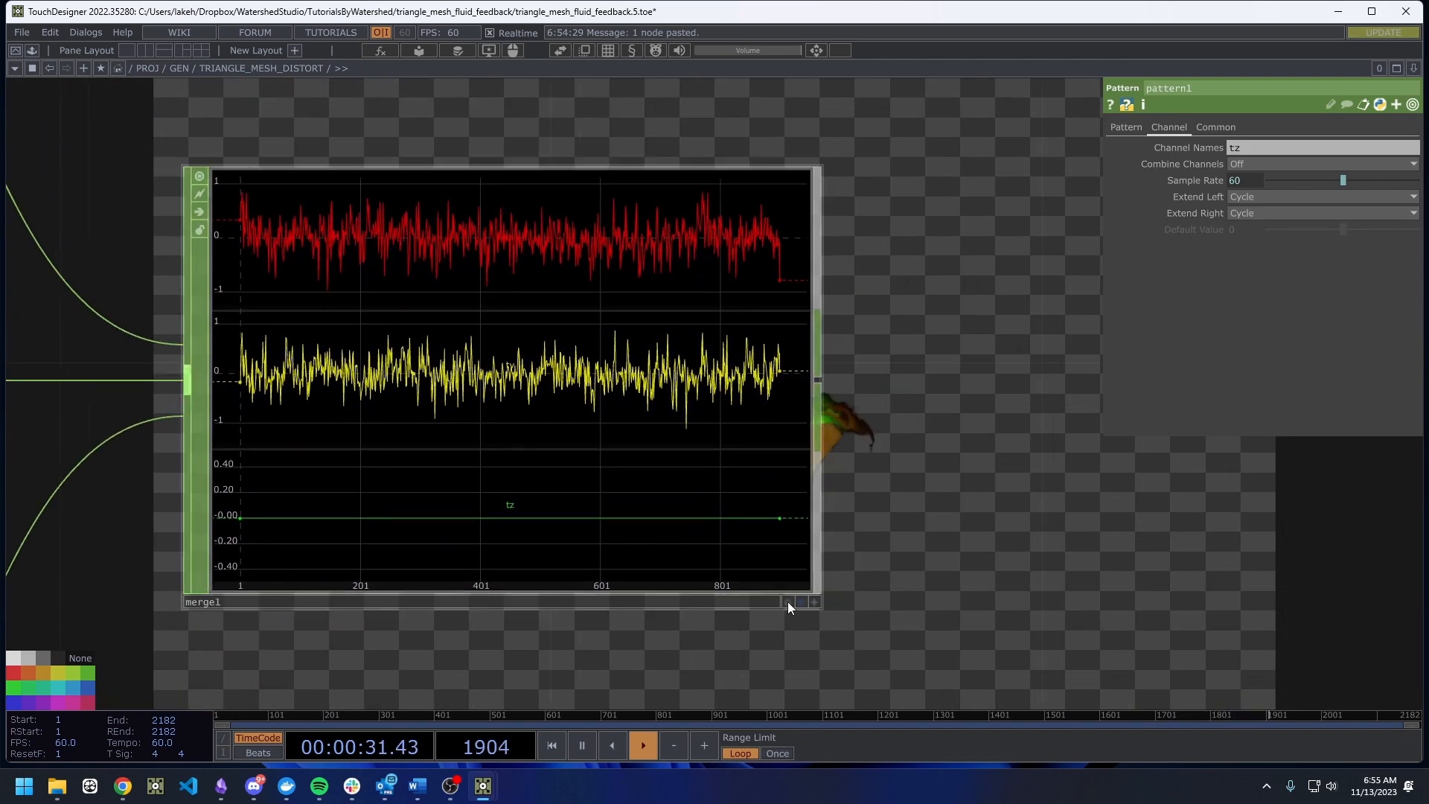
scroll(730, 250, "down", 6)
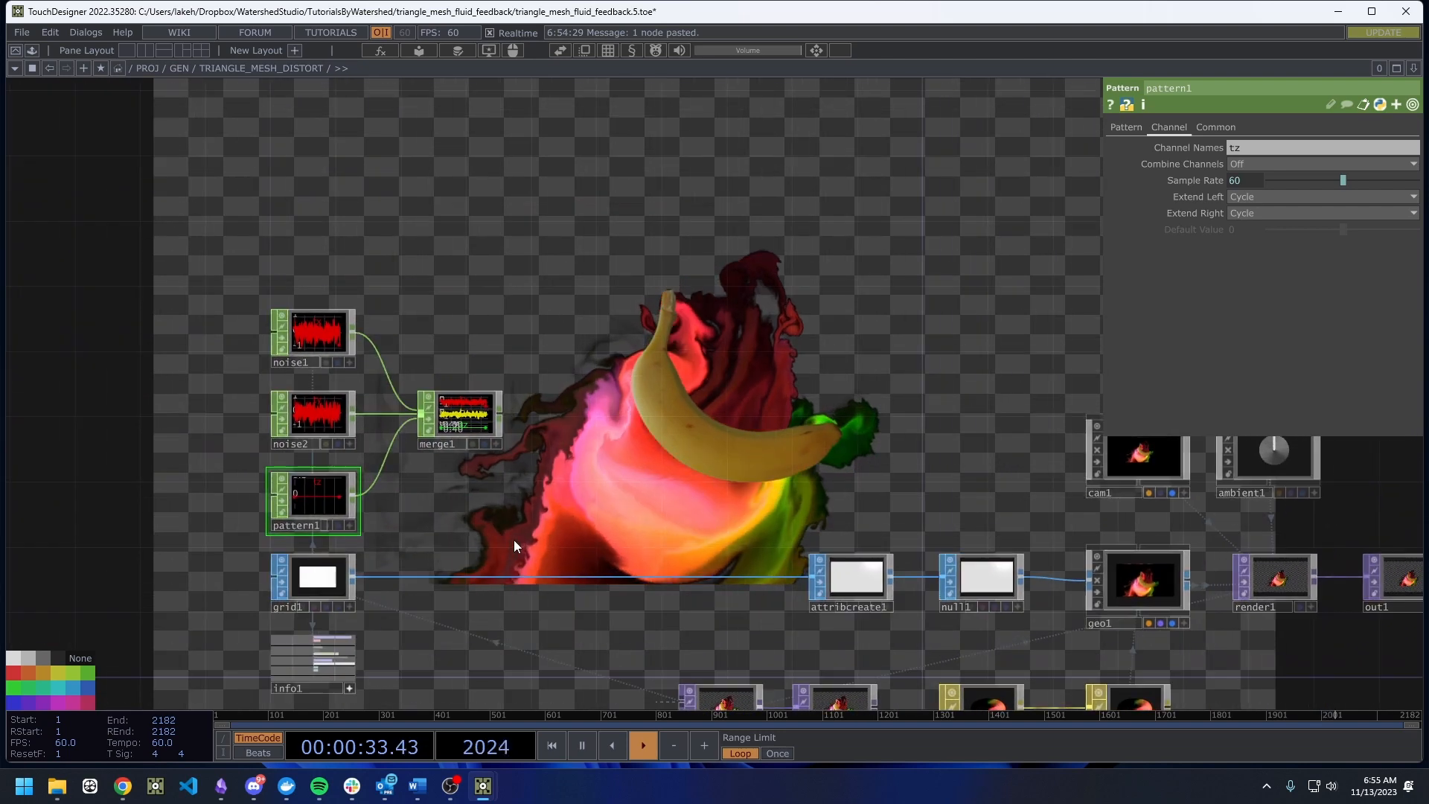
right_click_drag(502, 537, 256, 302)
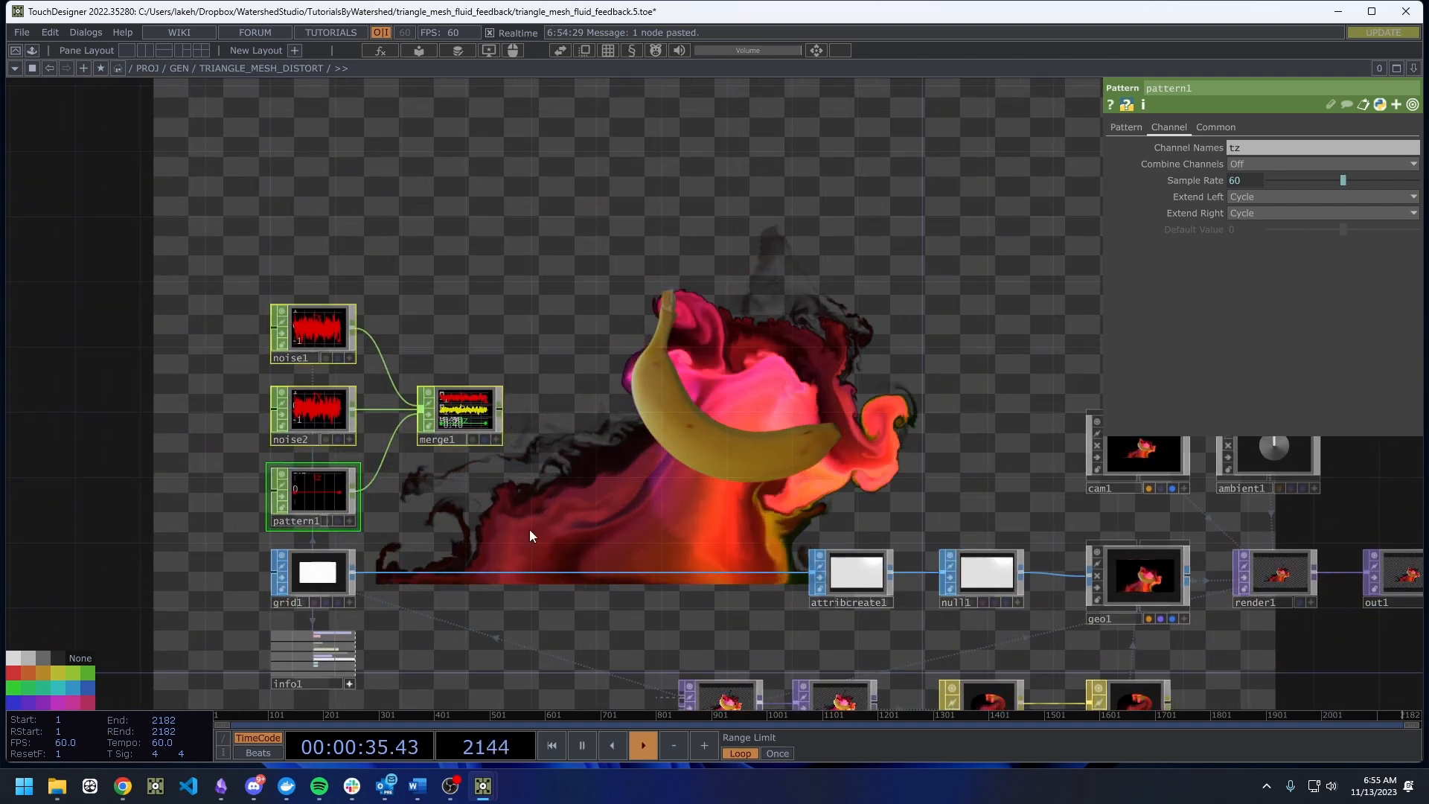
Insert a Point SOP on the wire between grid1 and attribcreate1.
right_click(500, 570)
left_click(542, 554)
type("oi")
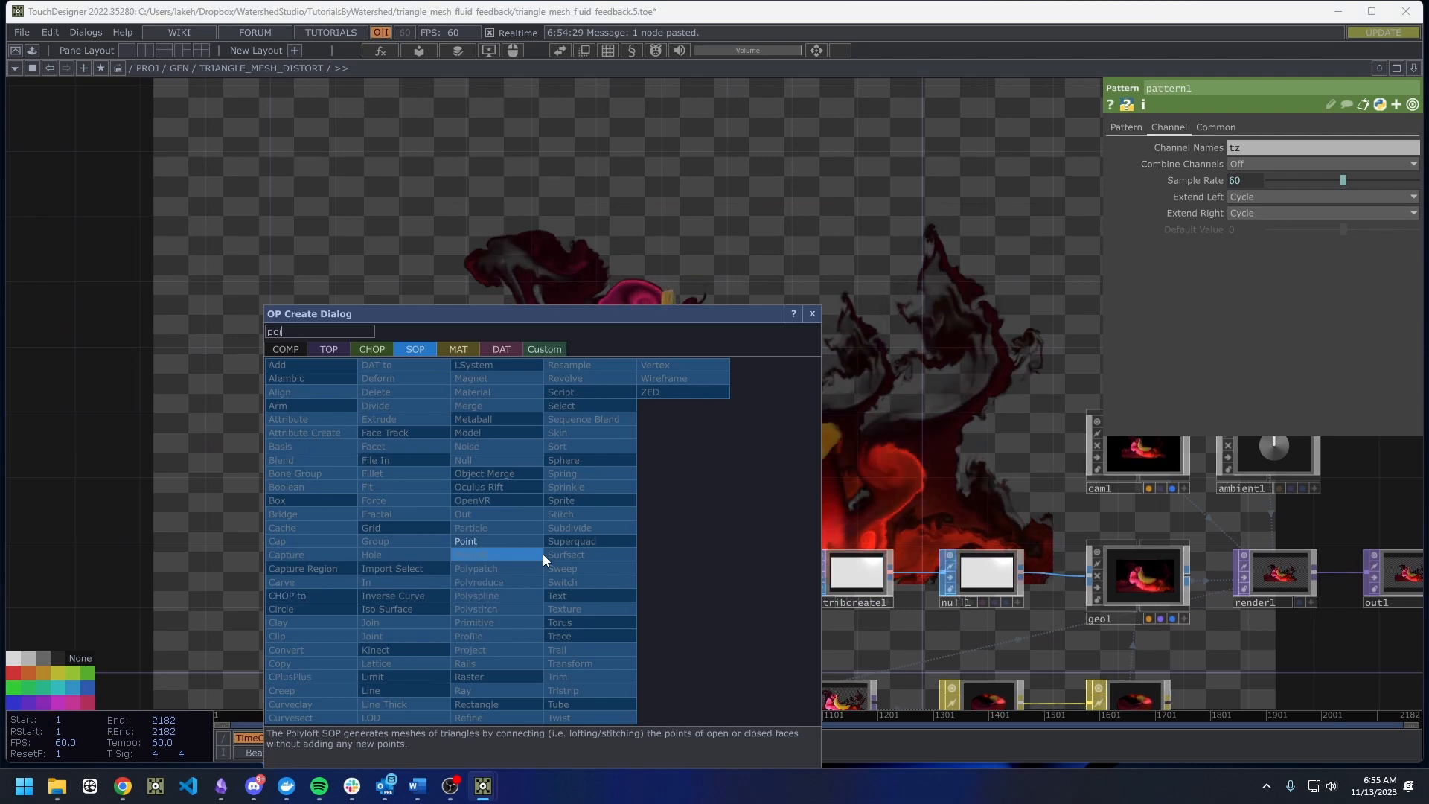
left_click(543, 554)
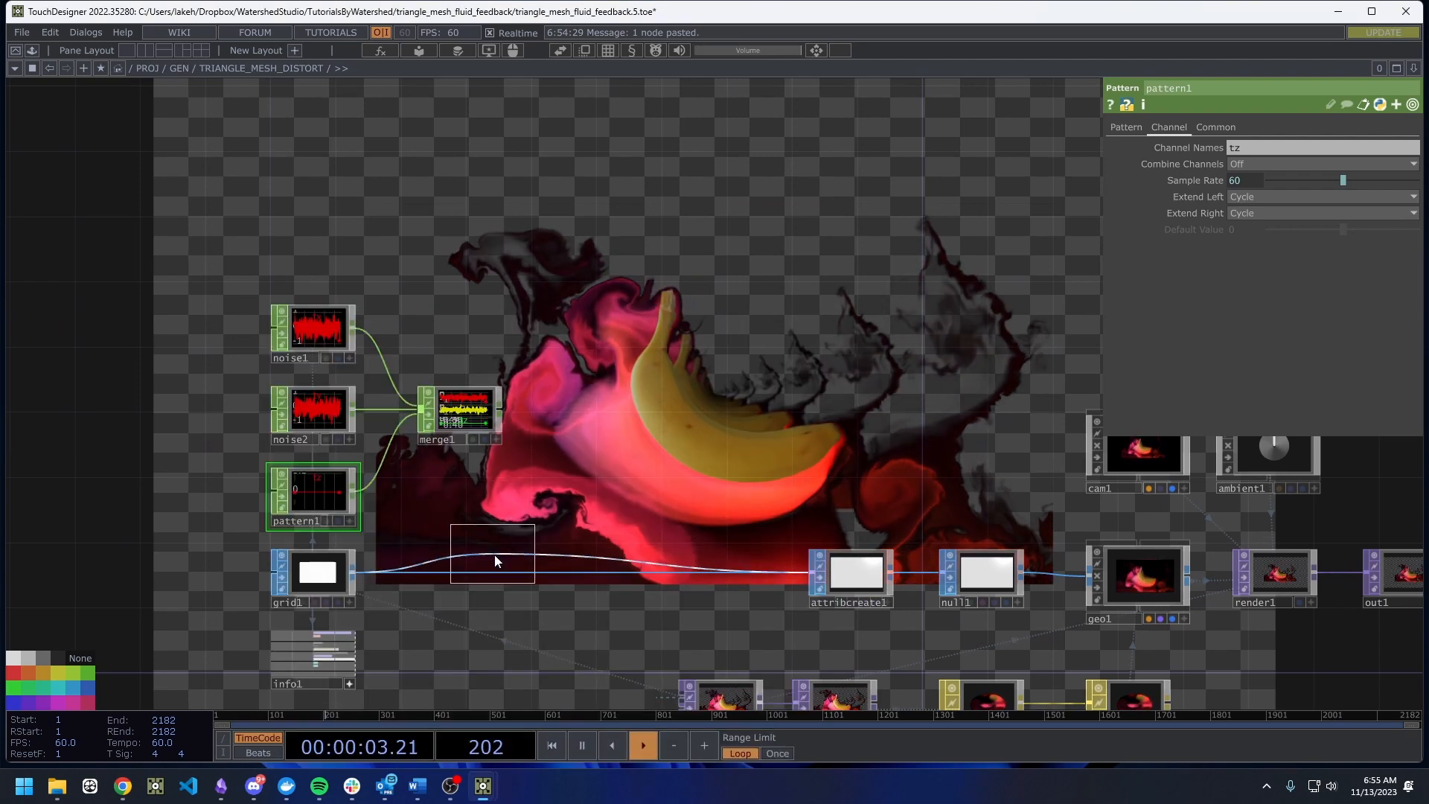
left_click(496, 561)
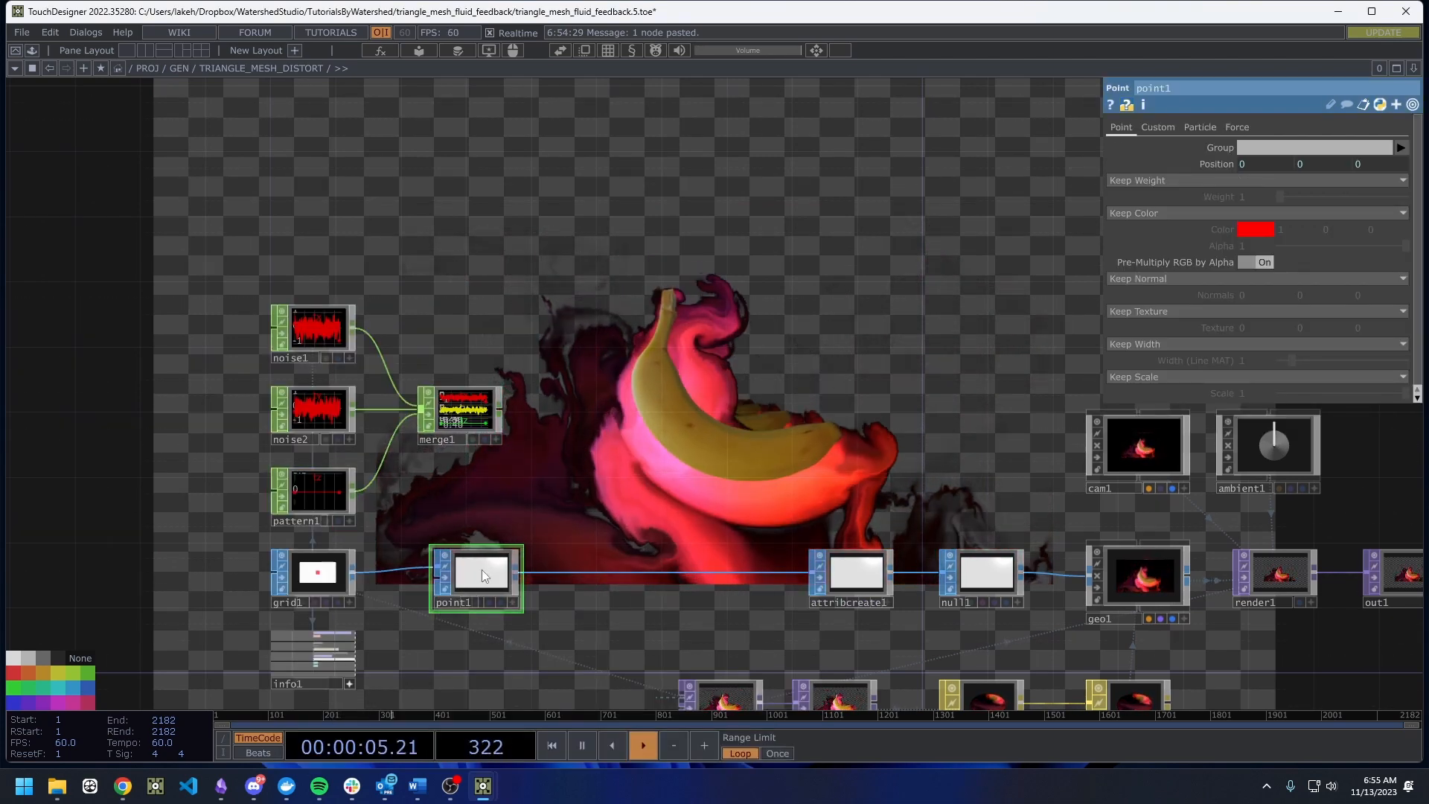
Change the Point SOP's X position expression to me.inputPoint.index.
scroll(527, 557, "up", 2)
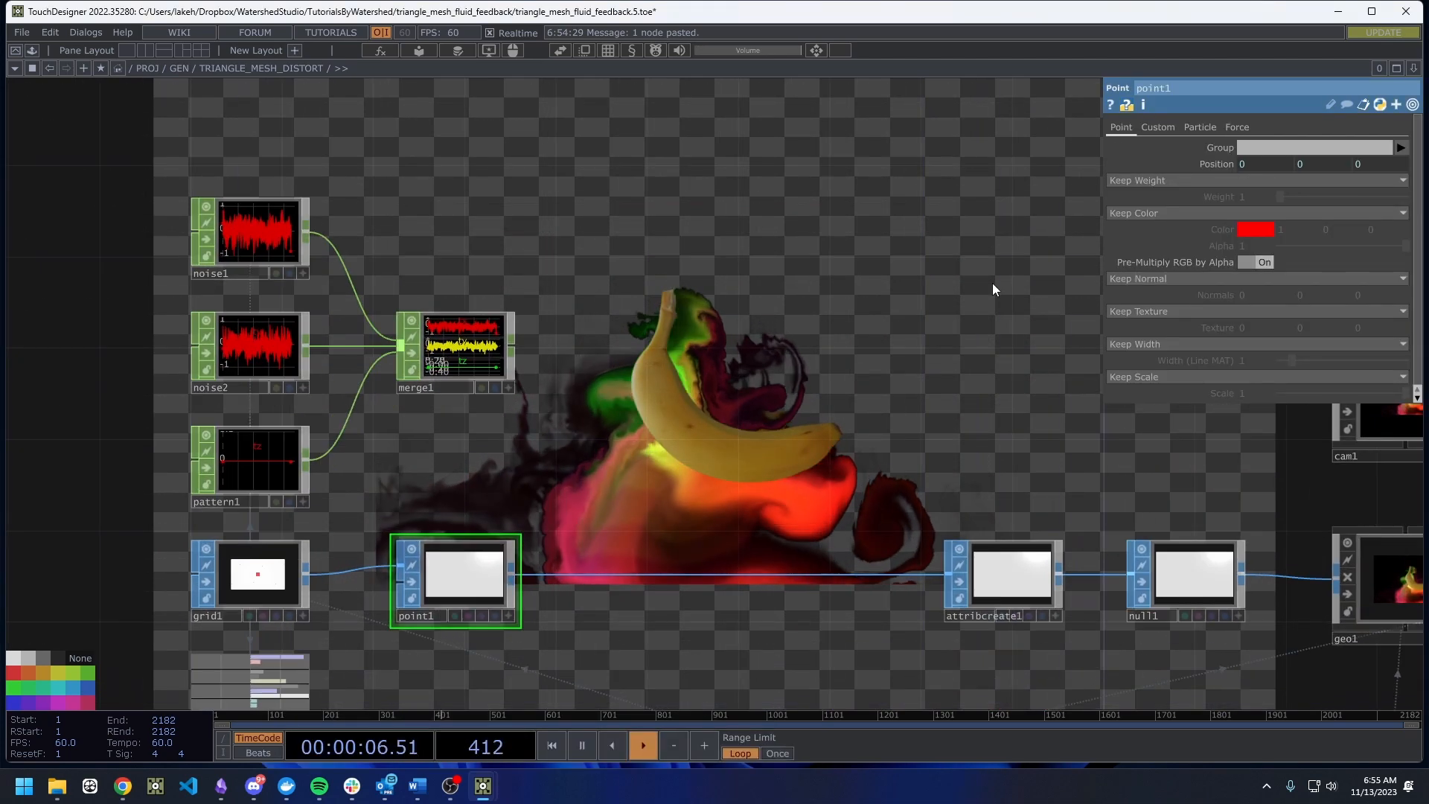
left_click(1207, 168)
left_click_drag(954, 263, 985, 299)
left_click_drag(756, 260, 772, 275)
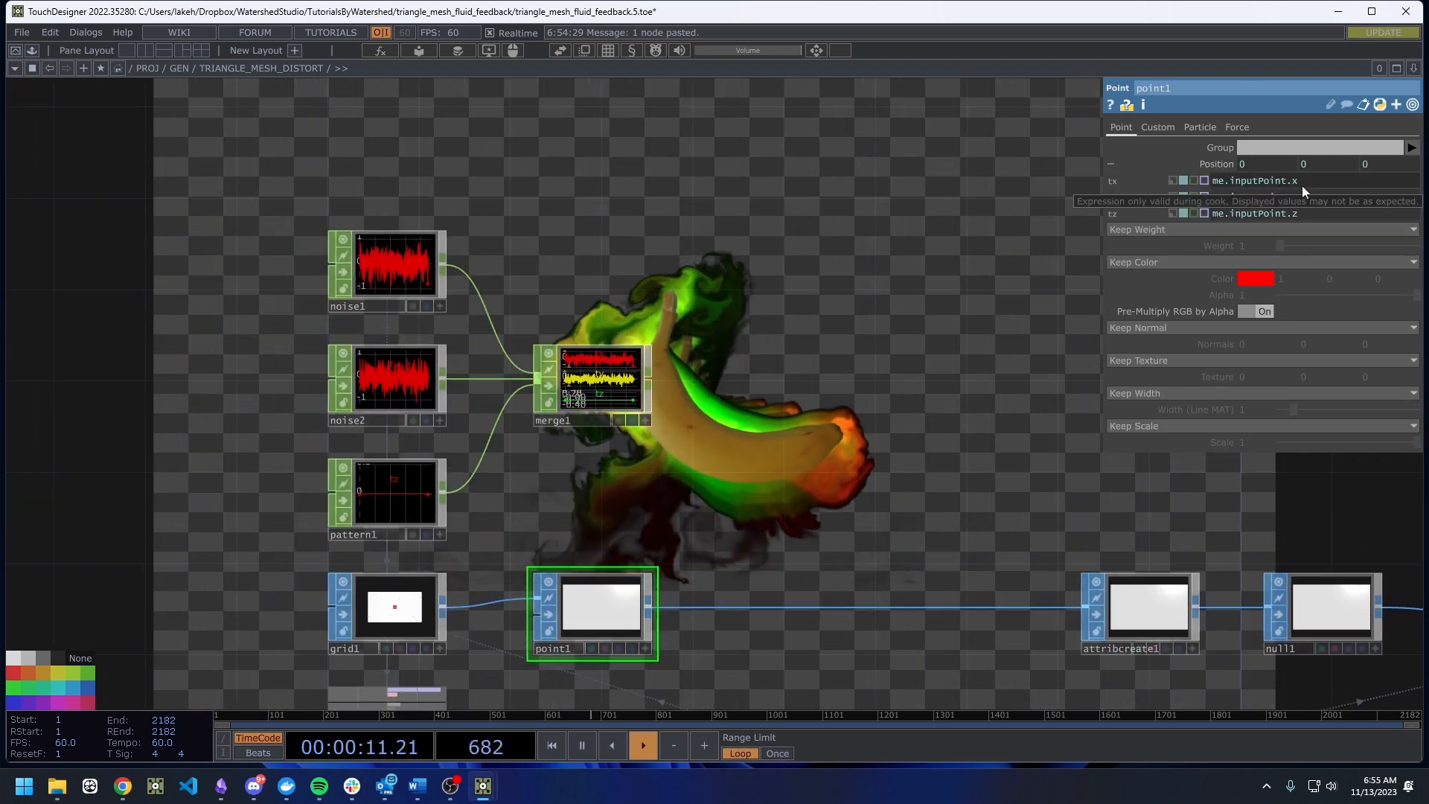
left_click_drag(1301, 185, 1260, 181)
type("inde")
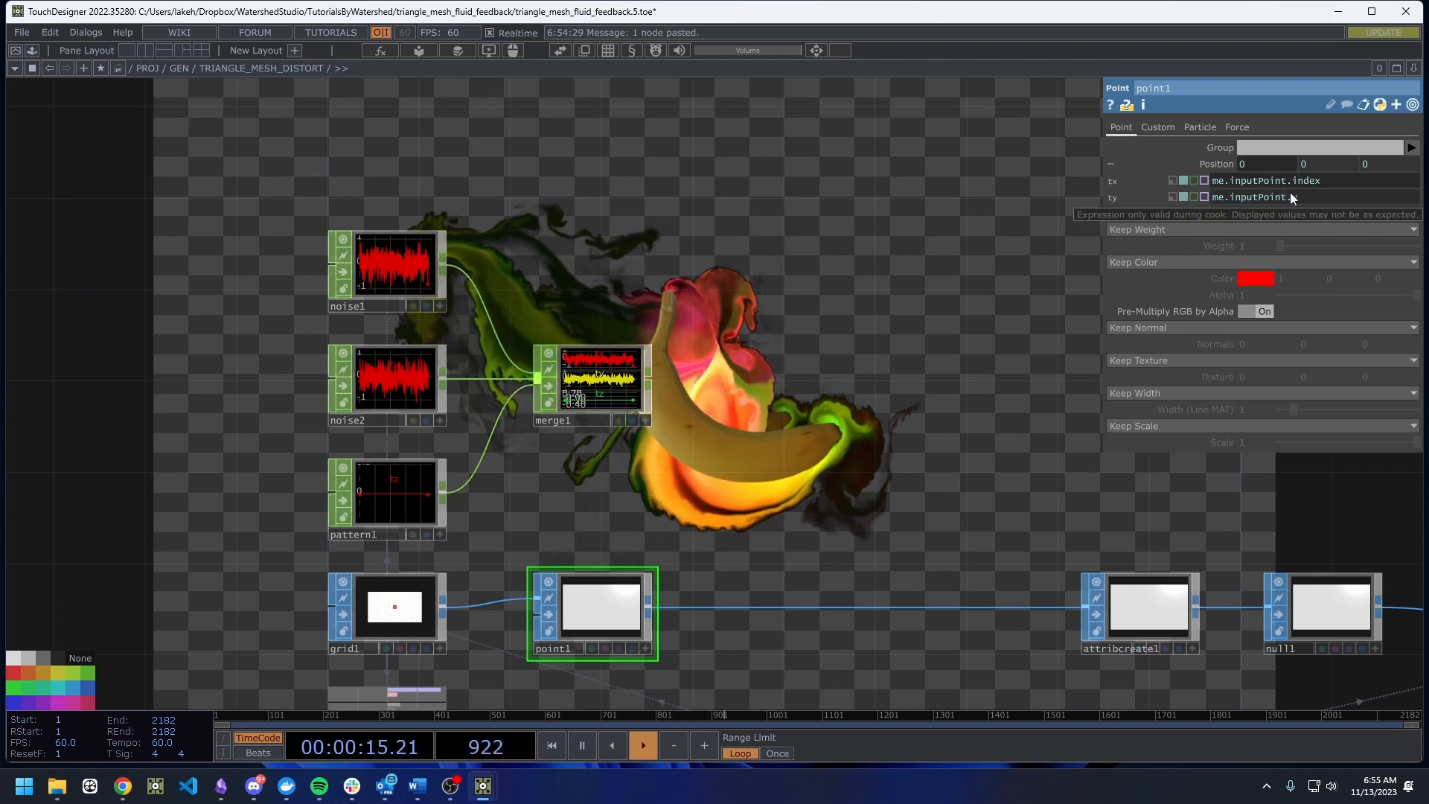
left_click(815, 311)
left_click_drag(819, 395, 832, 317)
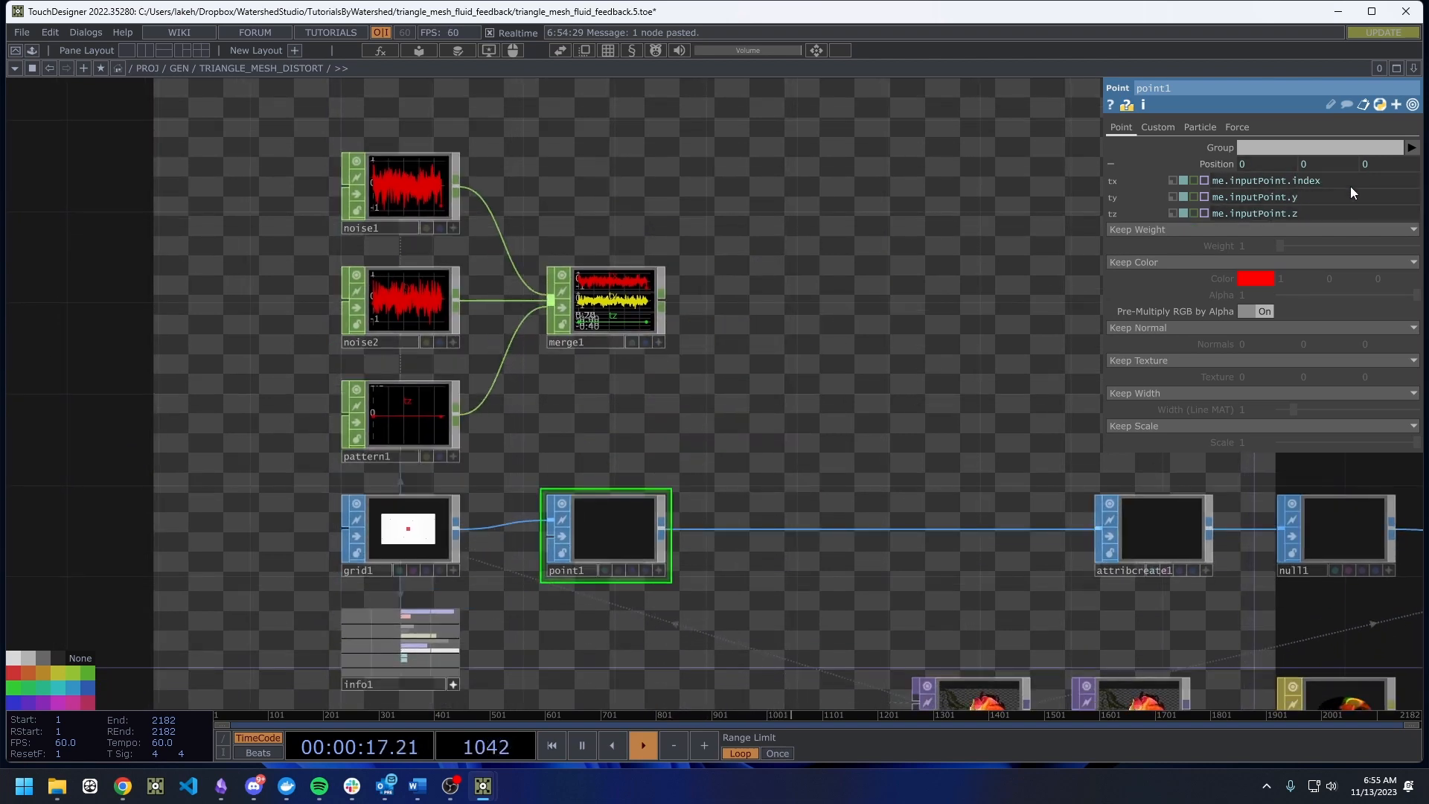
left_click_drag(1345, 182, 1107, 193)
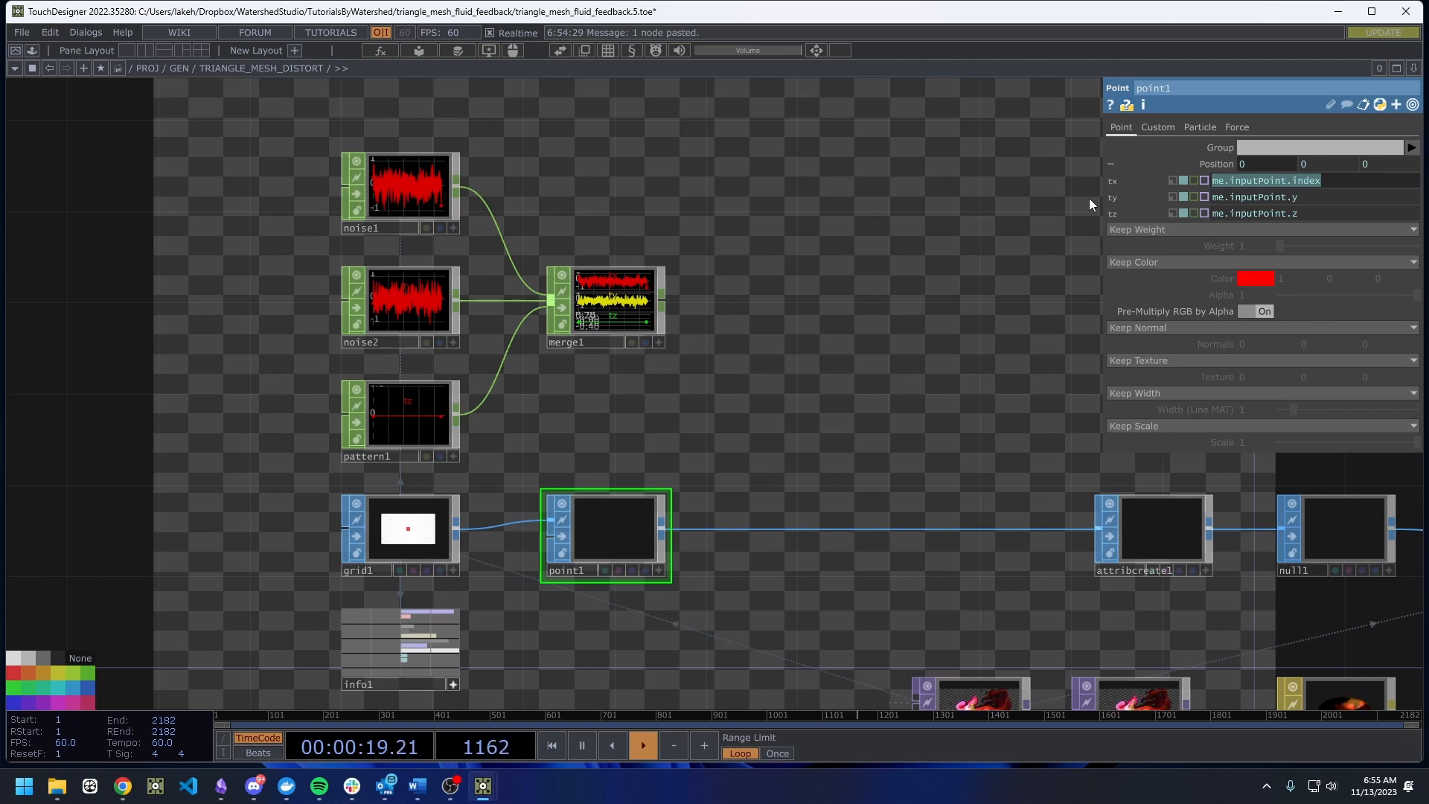
Add a Null CHOP after the merge and name it distort.
right_click(660, 297)
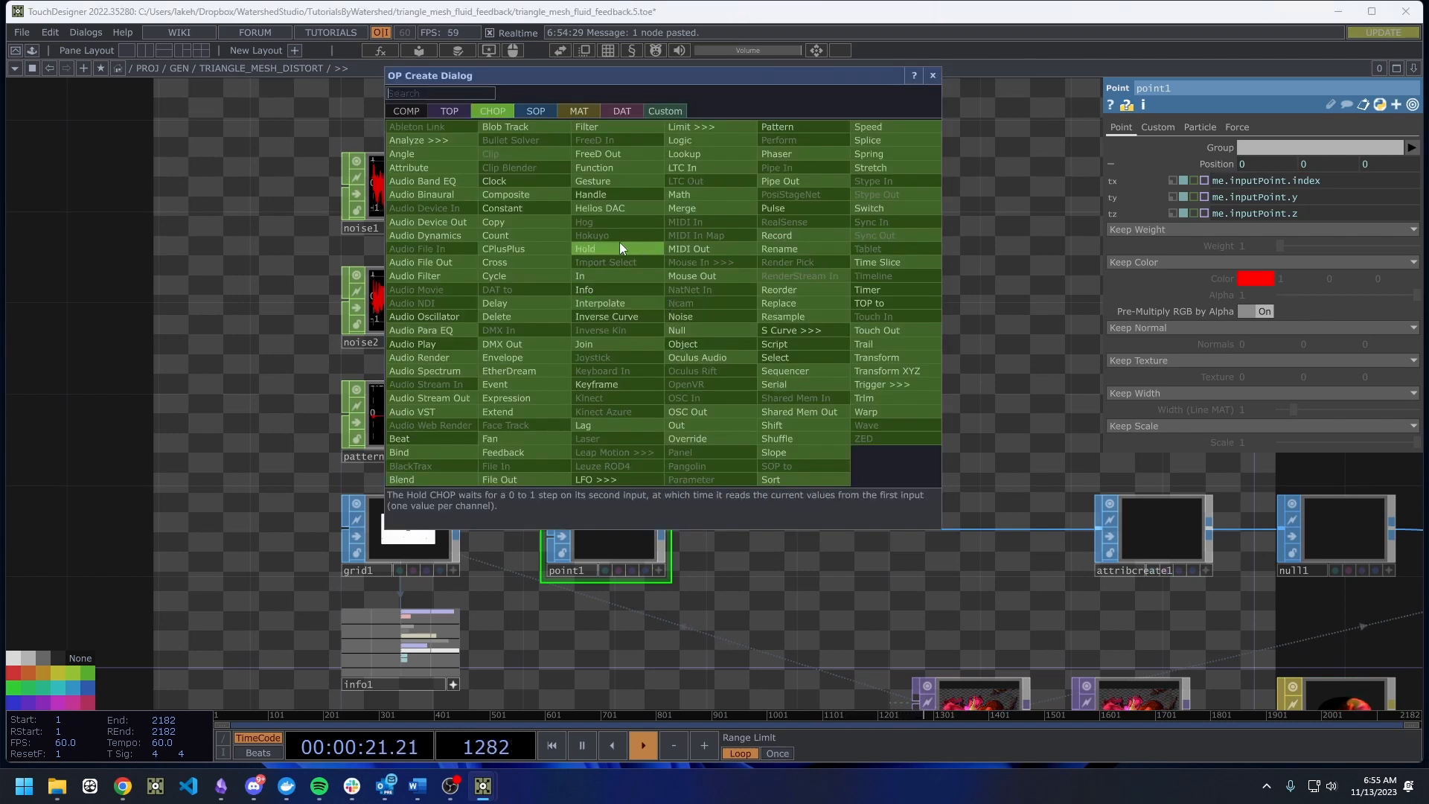
left_click(680, 327)
left_click(738, 337)
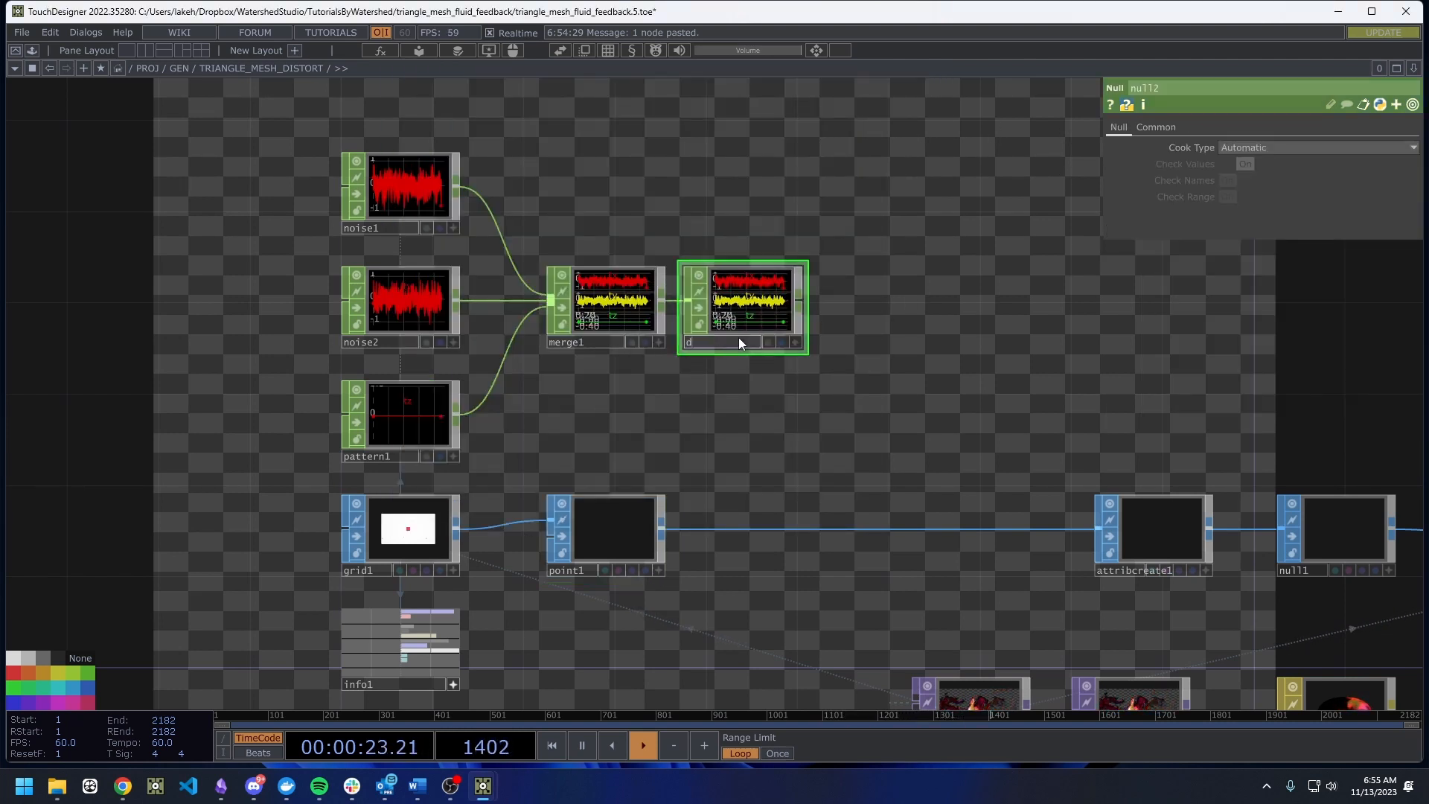
type("distor")
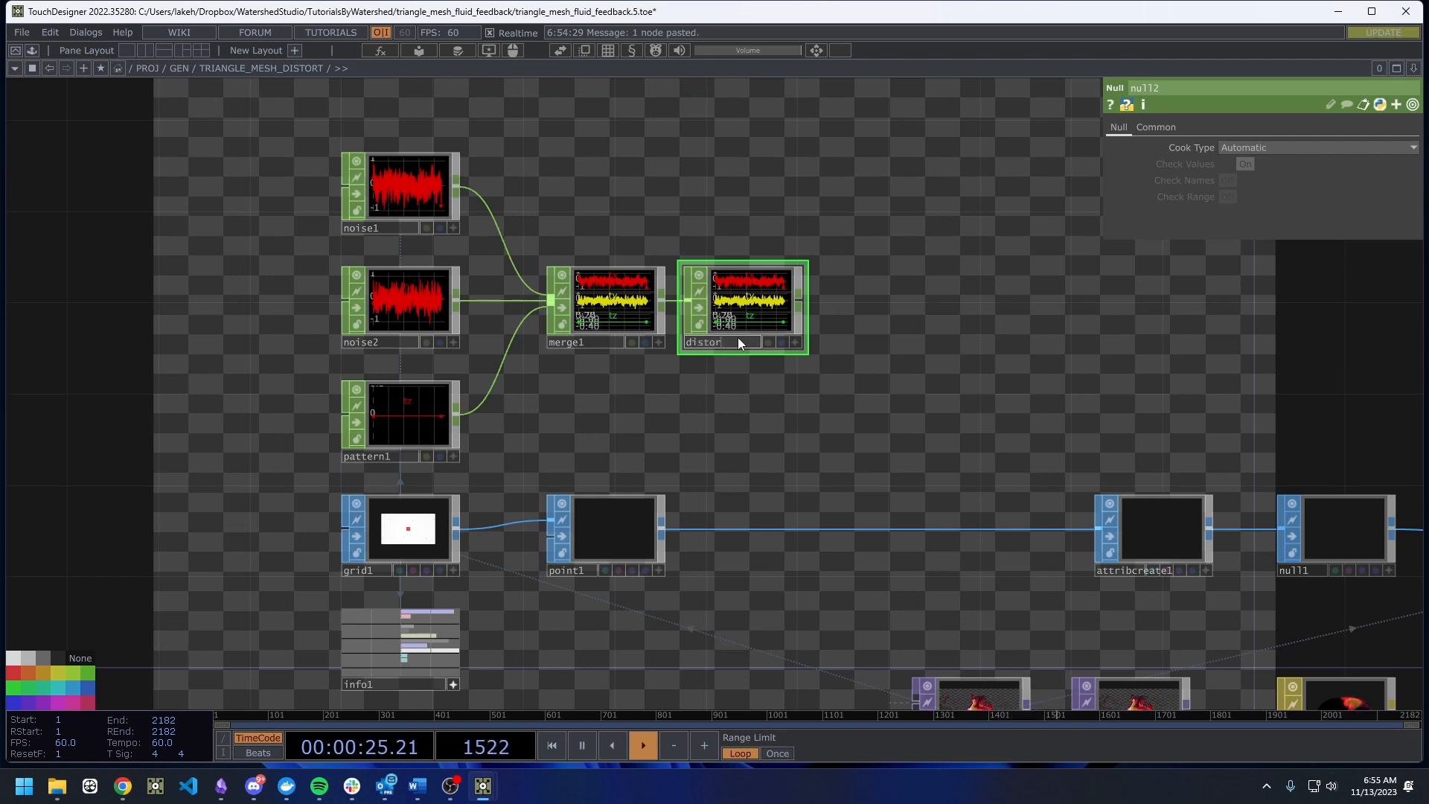
type("t")
Set the Point SOP's X position expression to op('distort')['tx'][me.inputPoint.index].
left_click(625, 555)
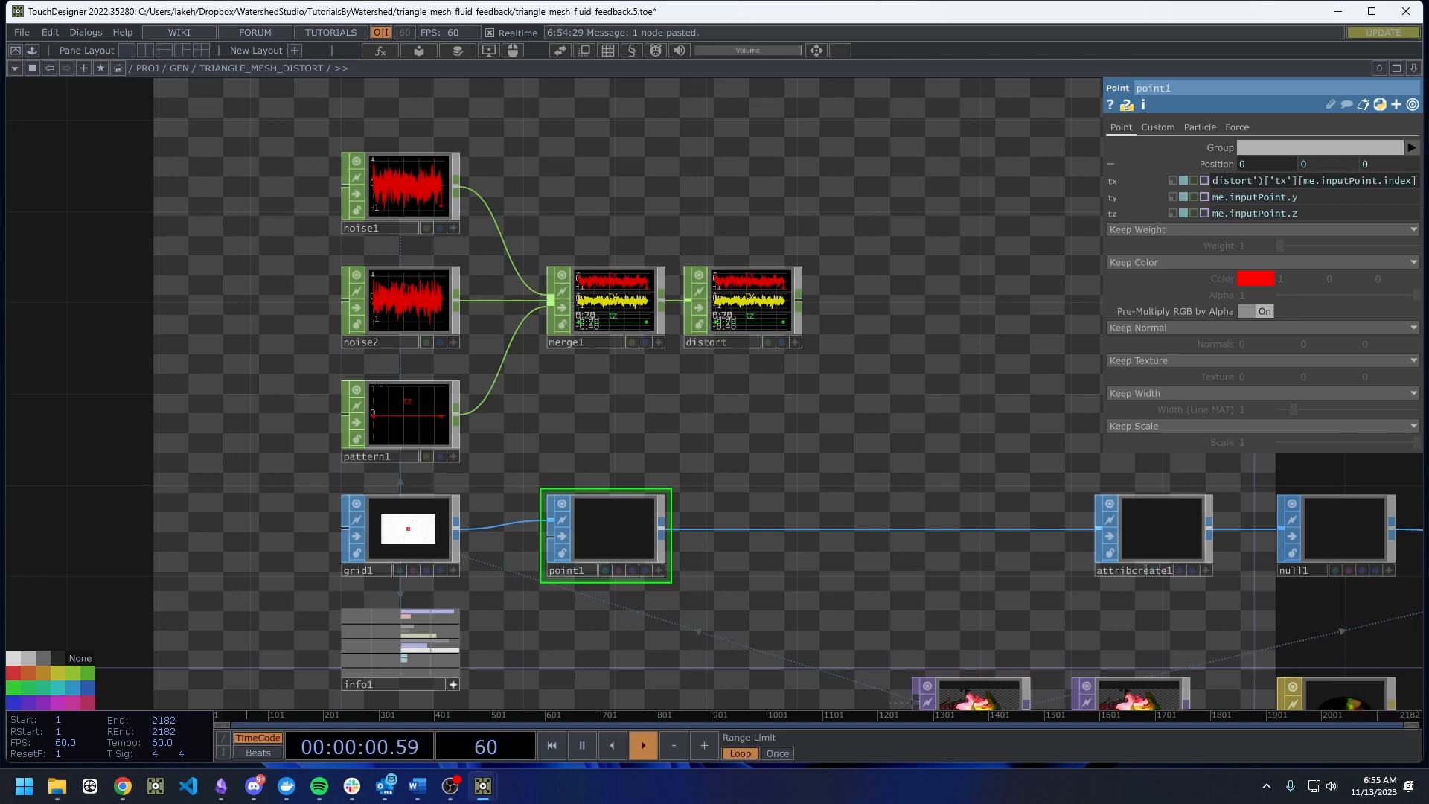
left_click(927, 382)
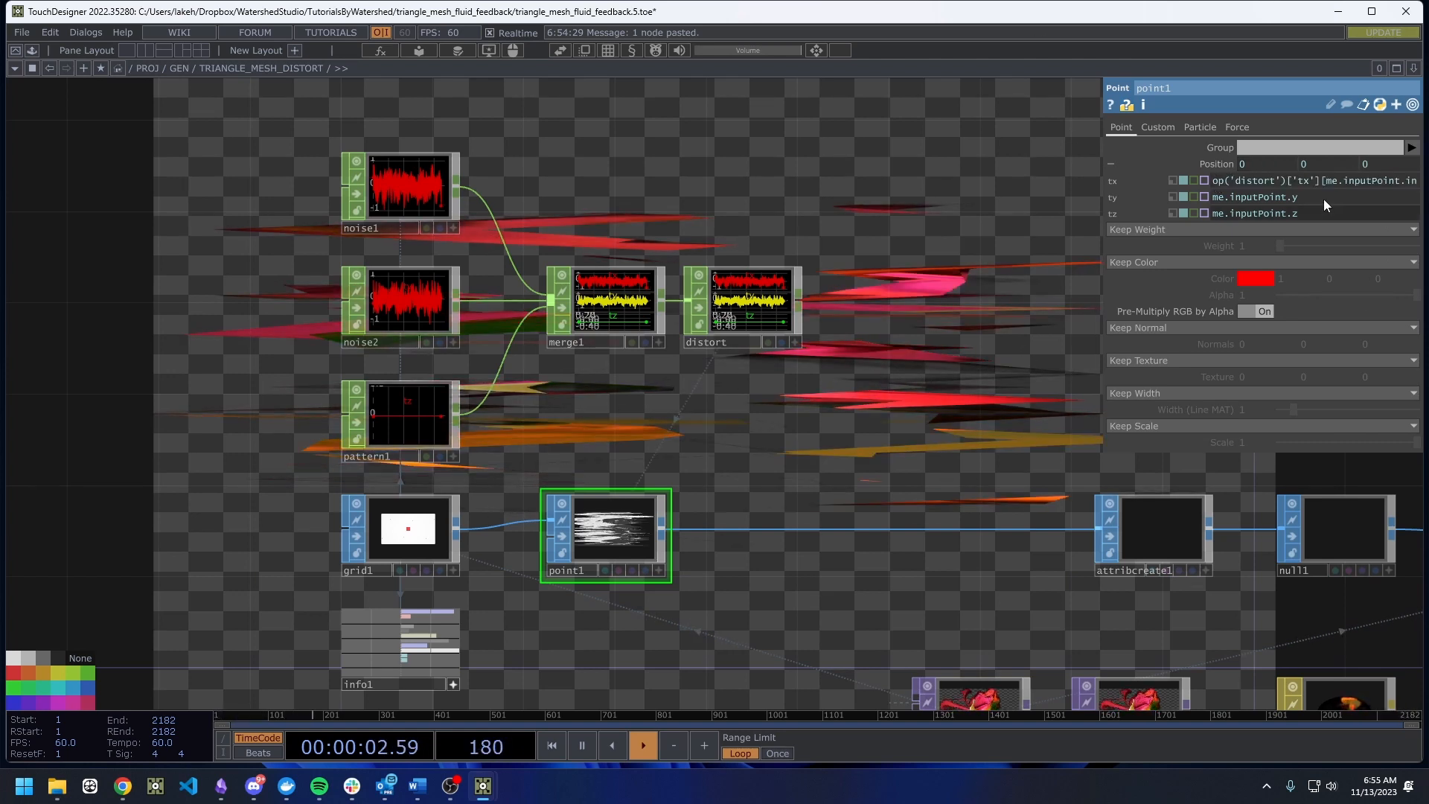
Set point1's Y and Z position expressions to op('distort')['ty'][me.inputPoint.index] and op('distort')['tz'][me.inputPoint.index].
triple_click(1302, 181)
key("ctrl+c")
left_click_drag(1306, 197, 1029, 195)
key("ctrl+v")
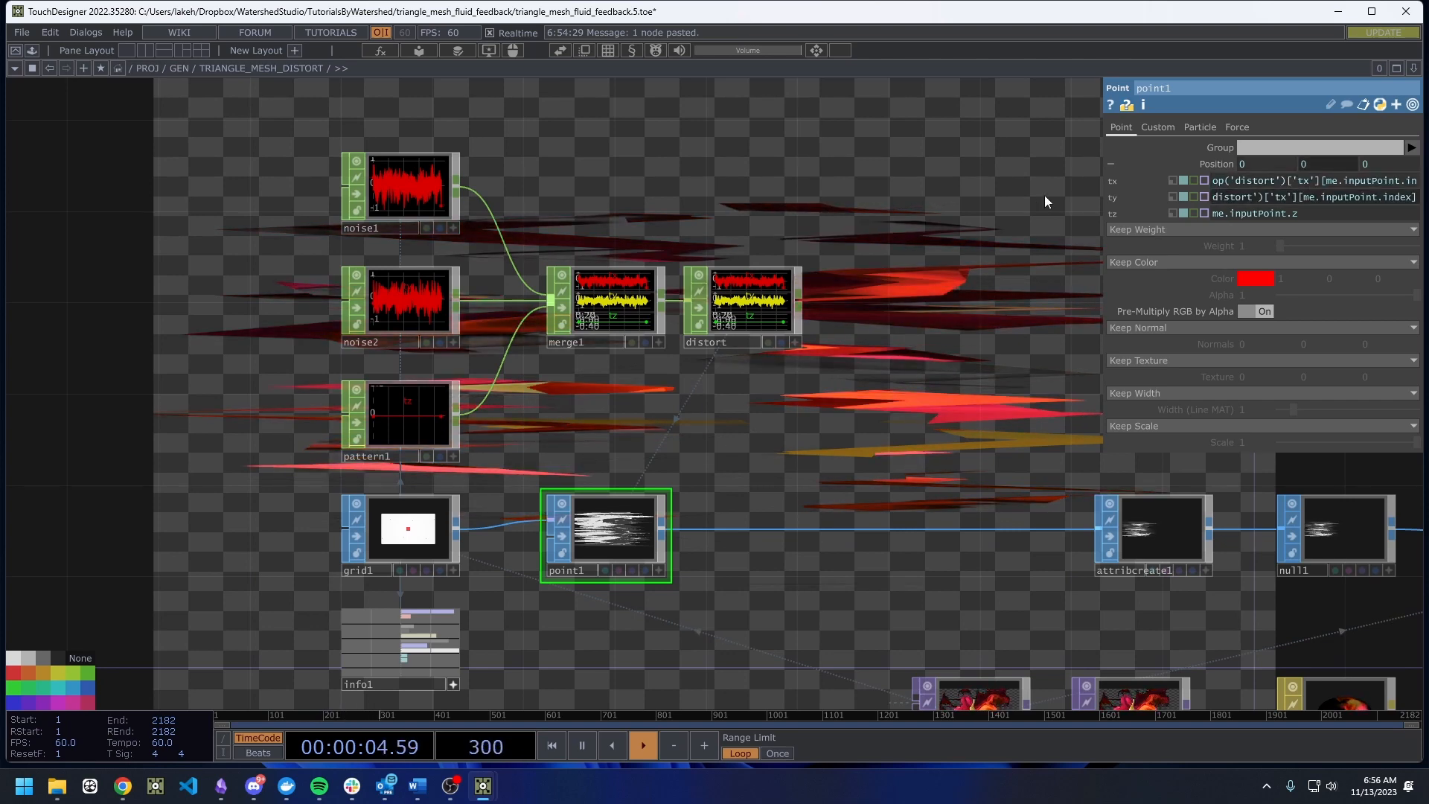
left_click(1284, 196)
type("y")
key("ctrl+v")
left_click_drag(1316, 214, 1281, 216)
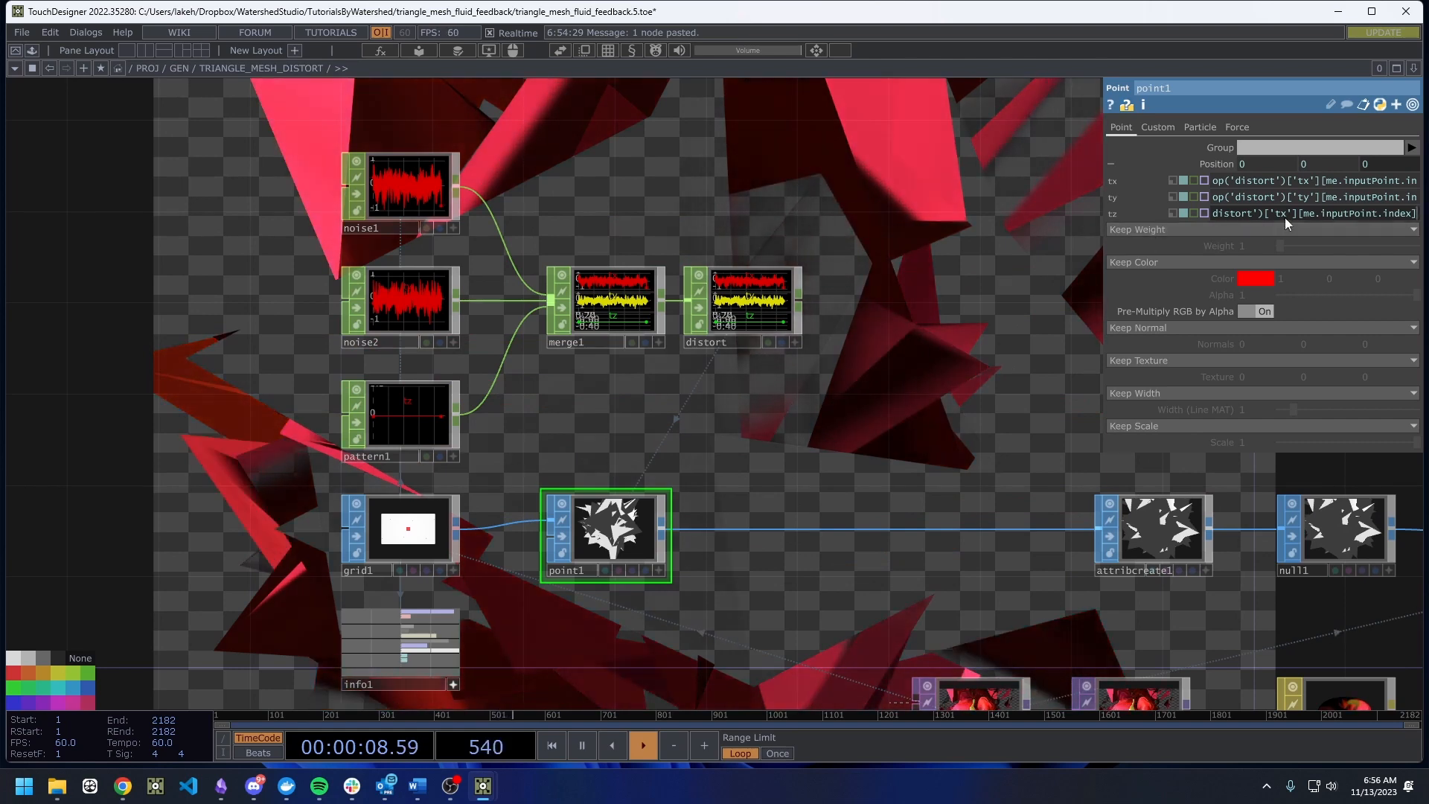
type("z")
key("Return")
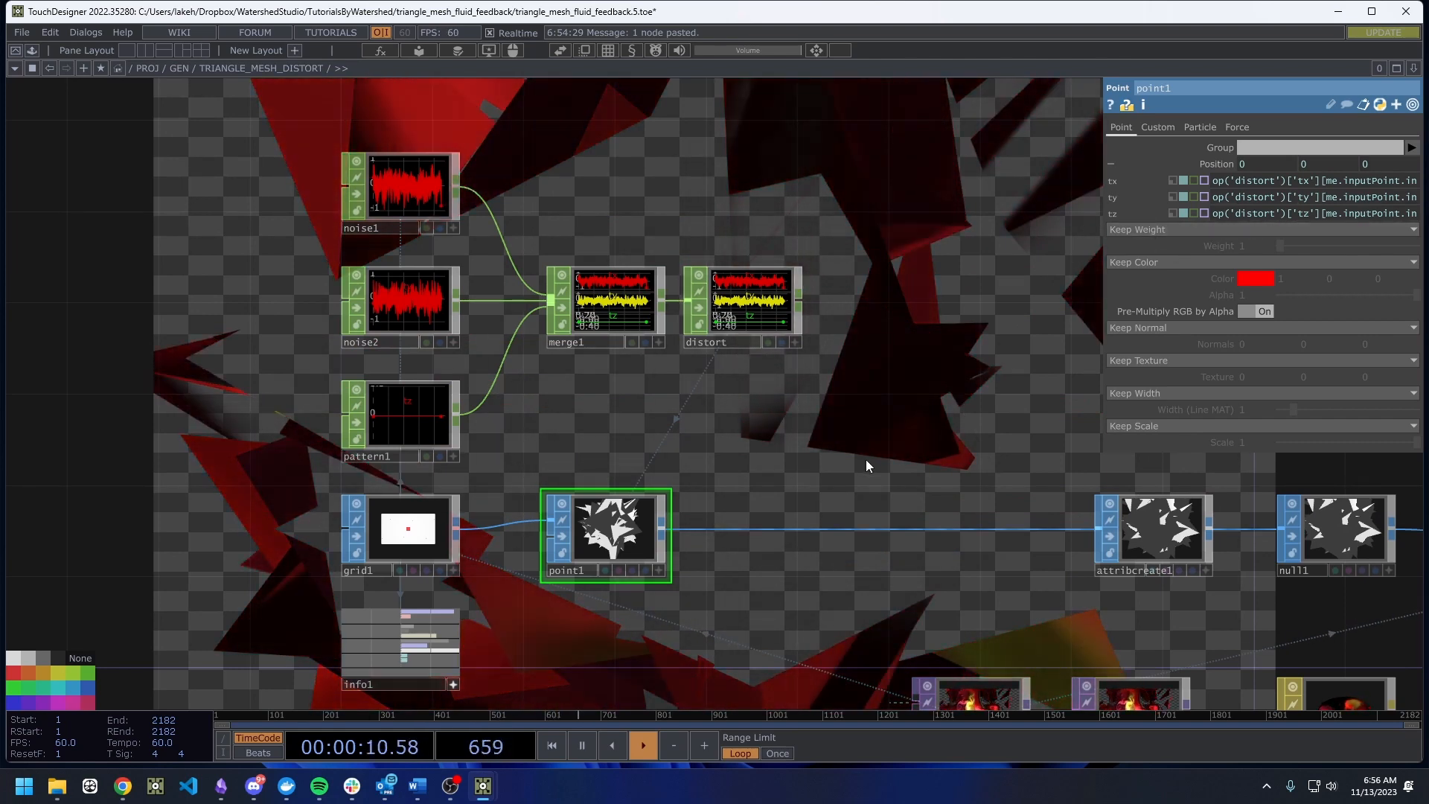
Change the cam1 camera's projection from perspective to Orthographic.
left_click_drag(923, 413, 793, 446)
scroll(793, 446, "down", 5)
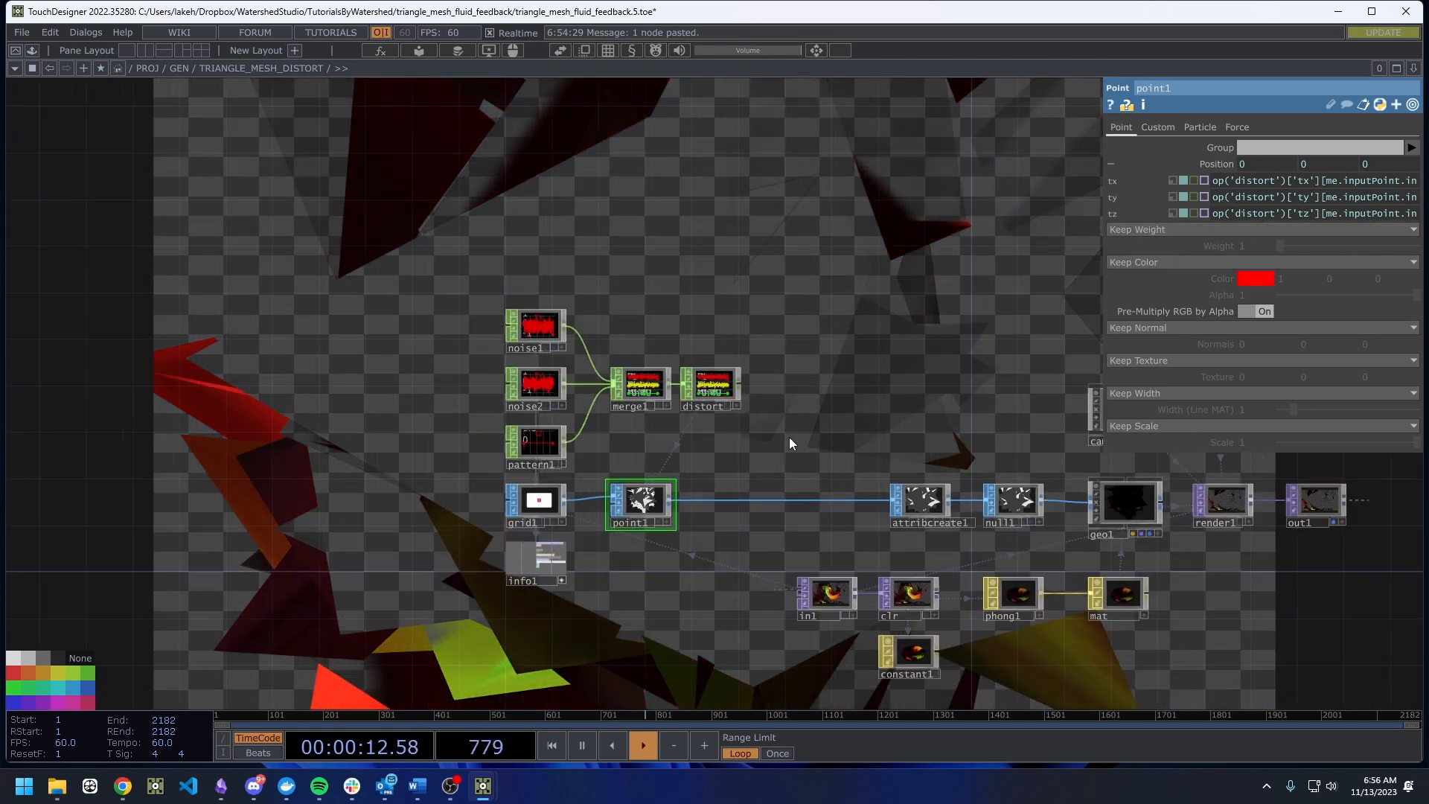
left_click_drag(706, 538, 500, 514)
left_click_drag(865, 295, 679, 295)
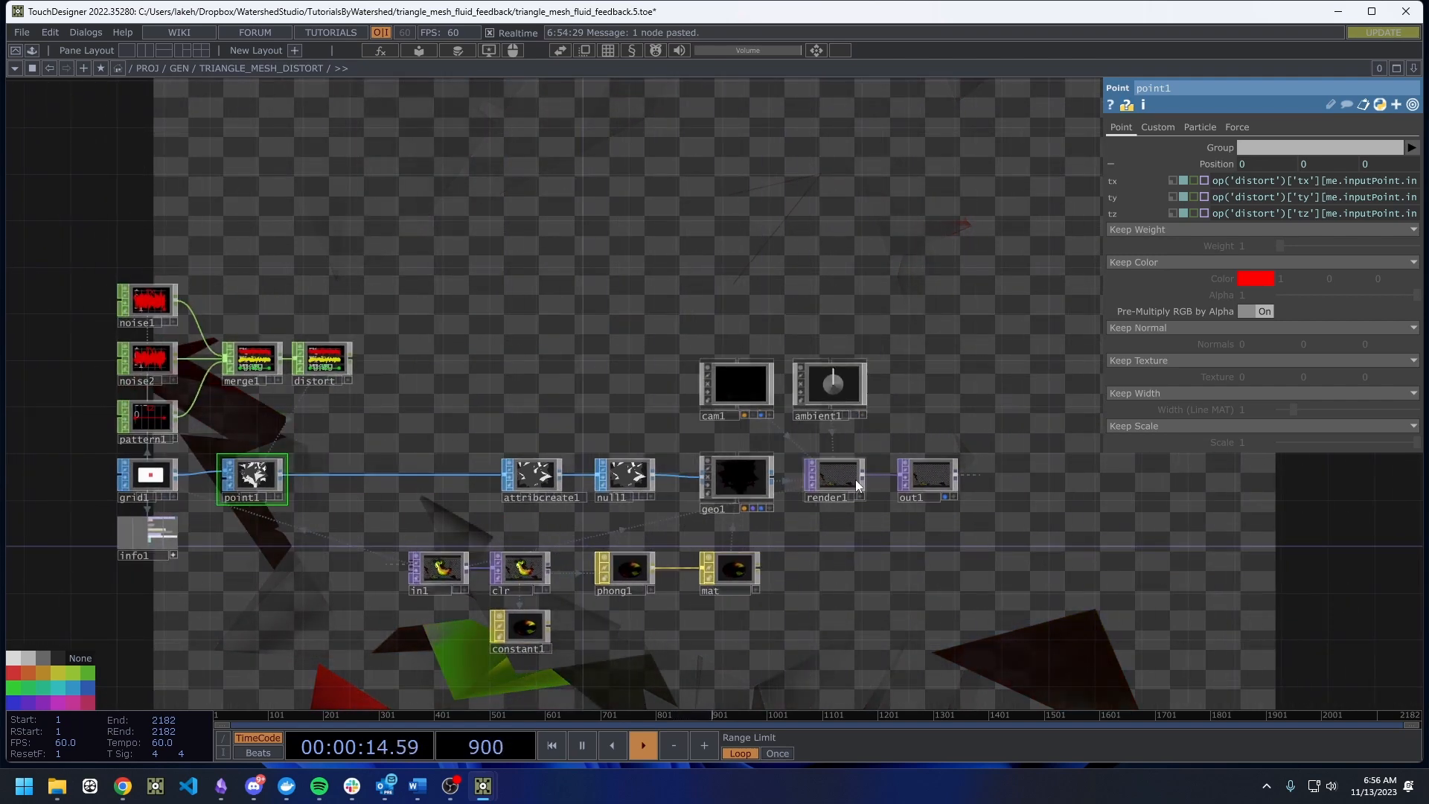
scroll(855, 480, "up", 5)
scroll(856, 481, "up", 2)
left_click(595, 234)
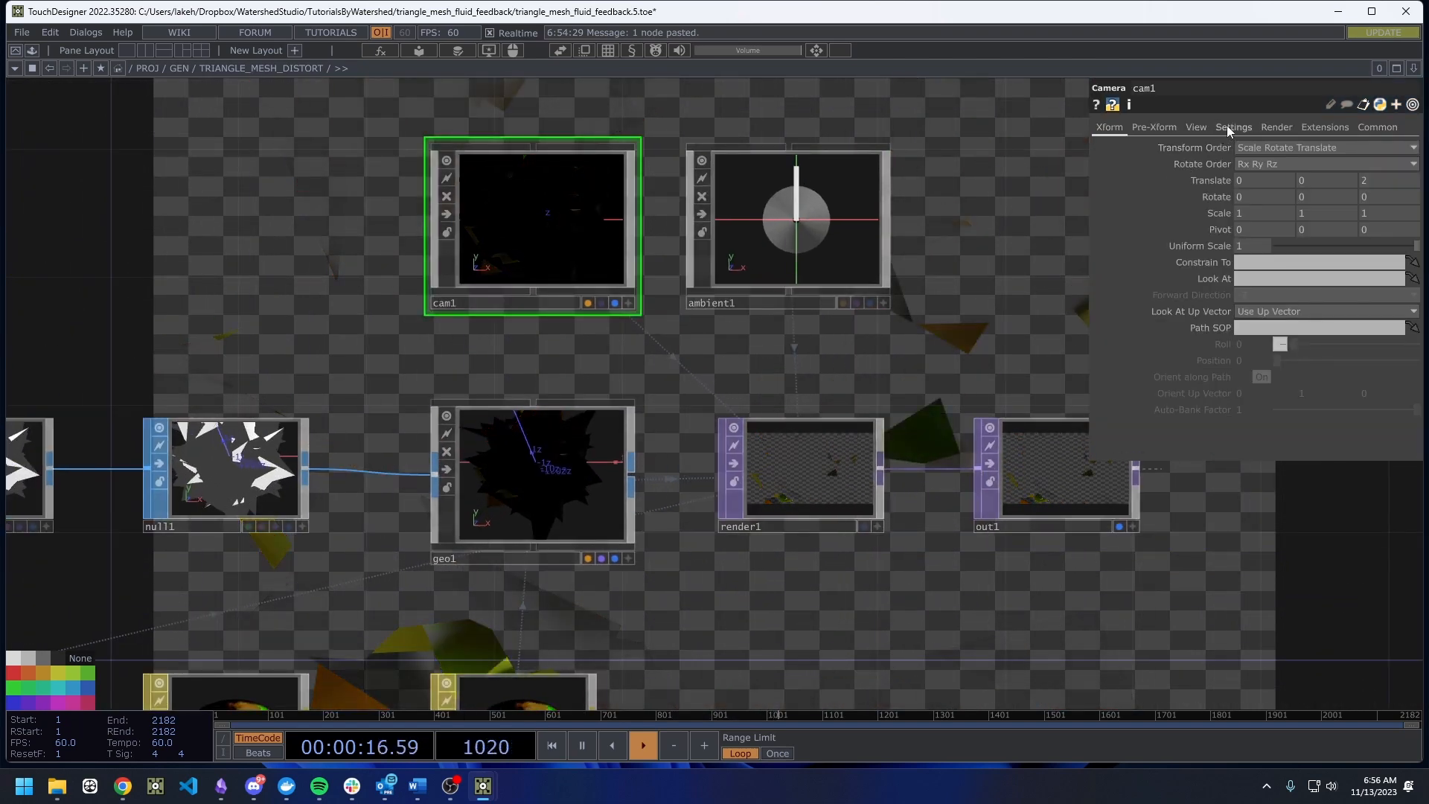
left_click(1193, 127)
left_click(1253, 149)
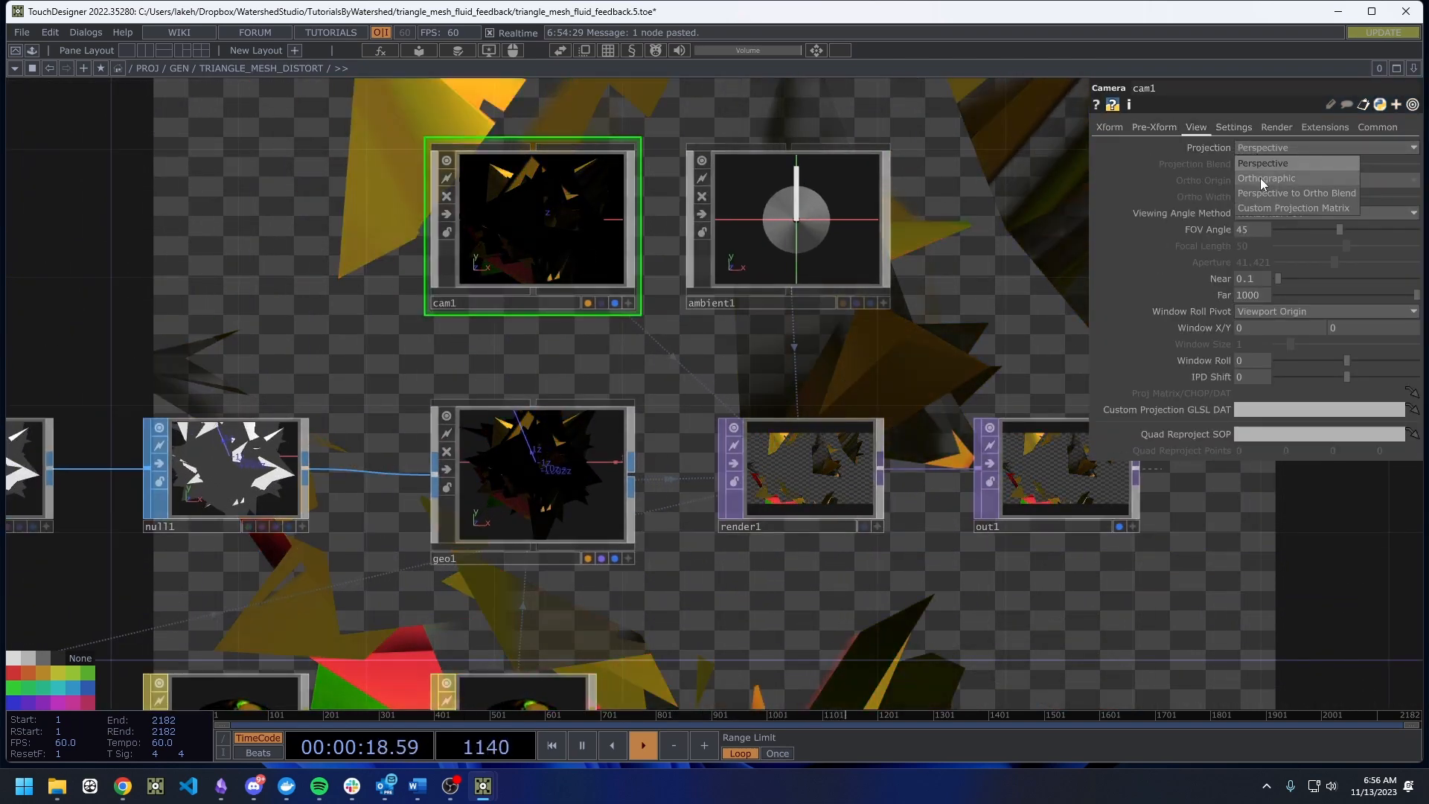
left_click(1261, 178)
Examine the operator network from the noise channels through point1 to the render output.
scroll(1009, 276, "down", 4)
left_click_drag(1007, 260, 952, 330)
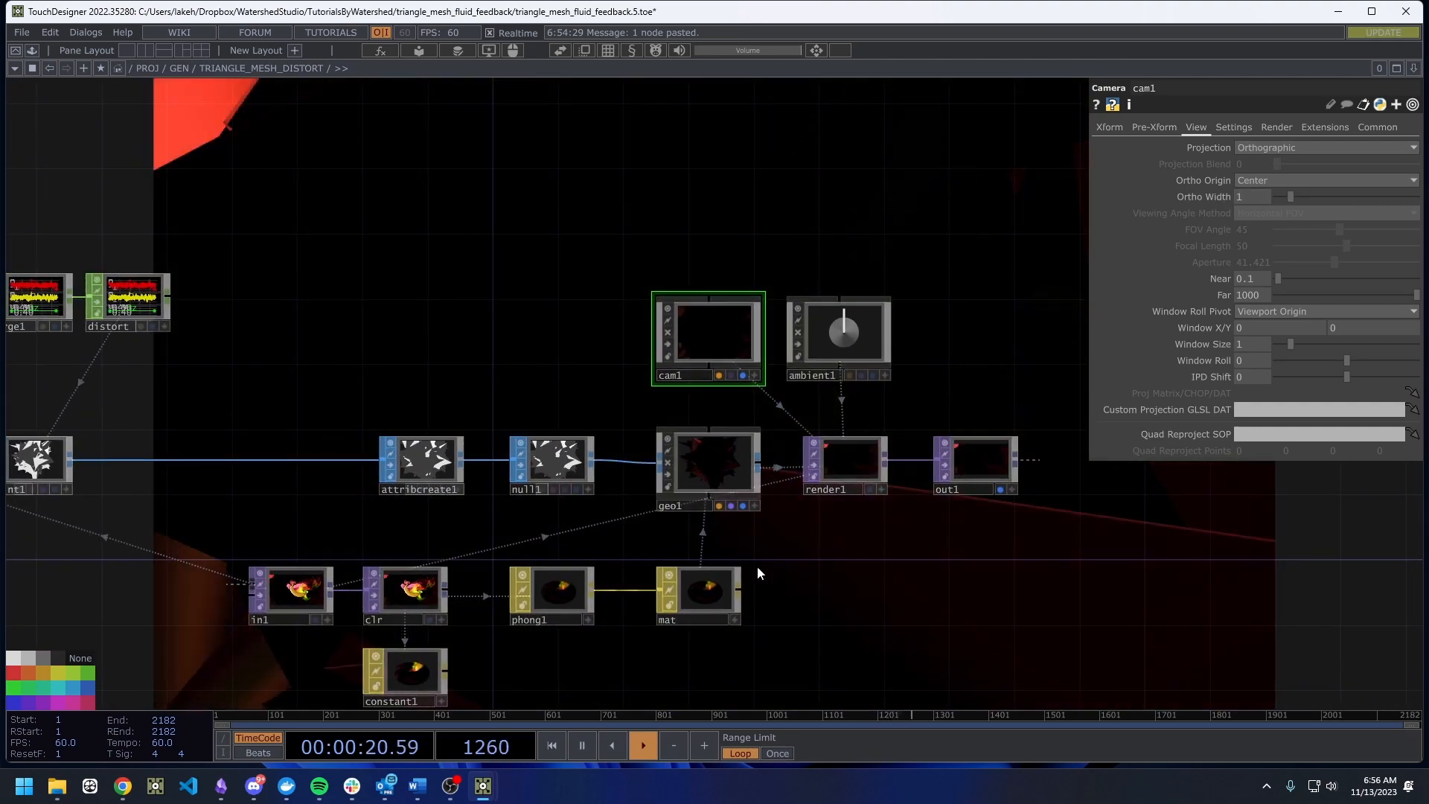
left_click_drag(861, 574, 896, 528)
left_click_drag(424, 217, 542, 287)
scroll(619, 238, "down", 2)
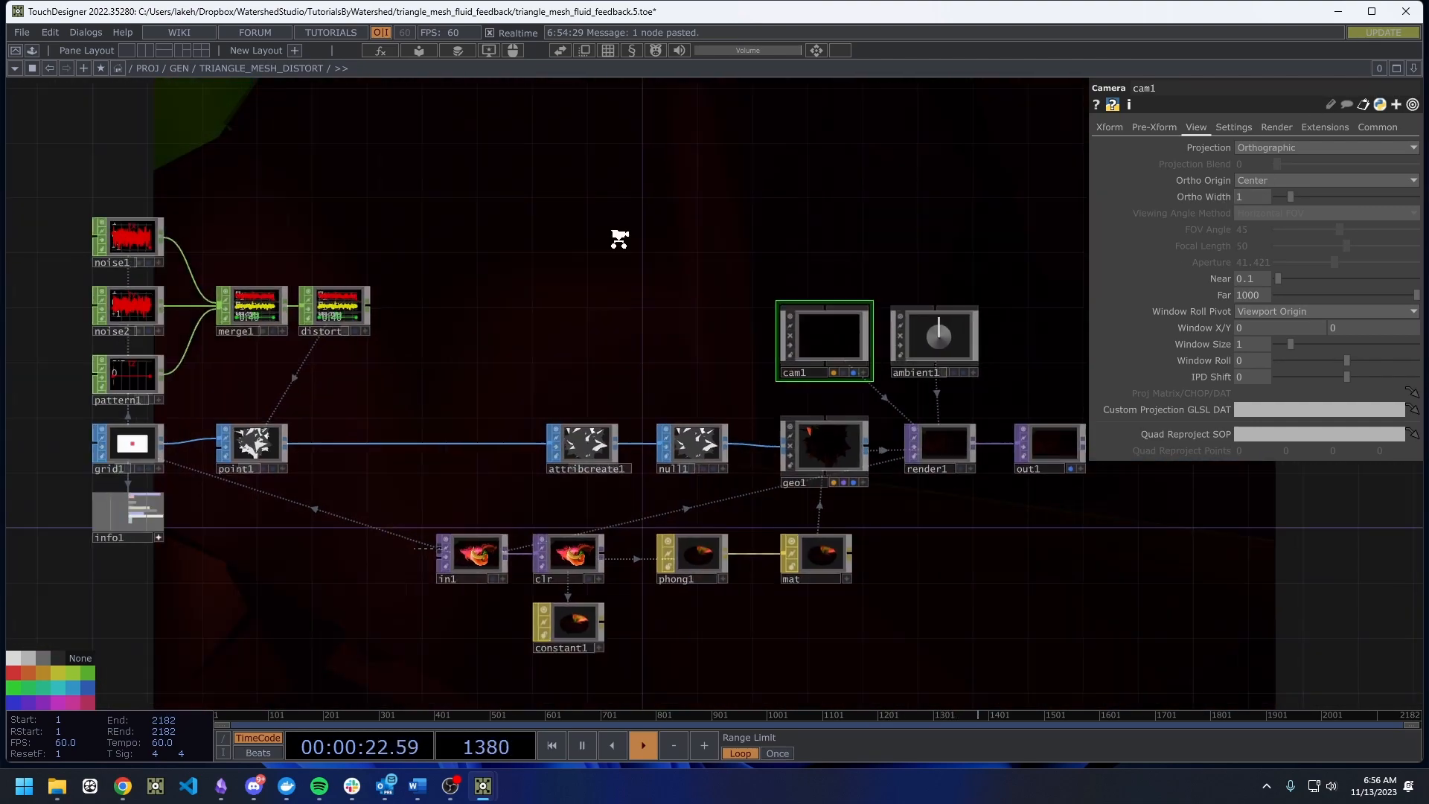
scroll(620, 239, "down", 1)
scroll(229, 383, "up", 8)
scroll(635, 543, "down", 7)
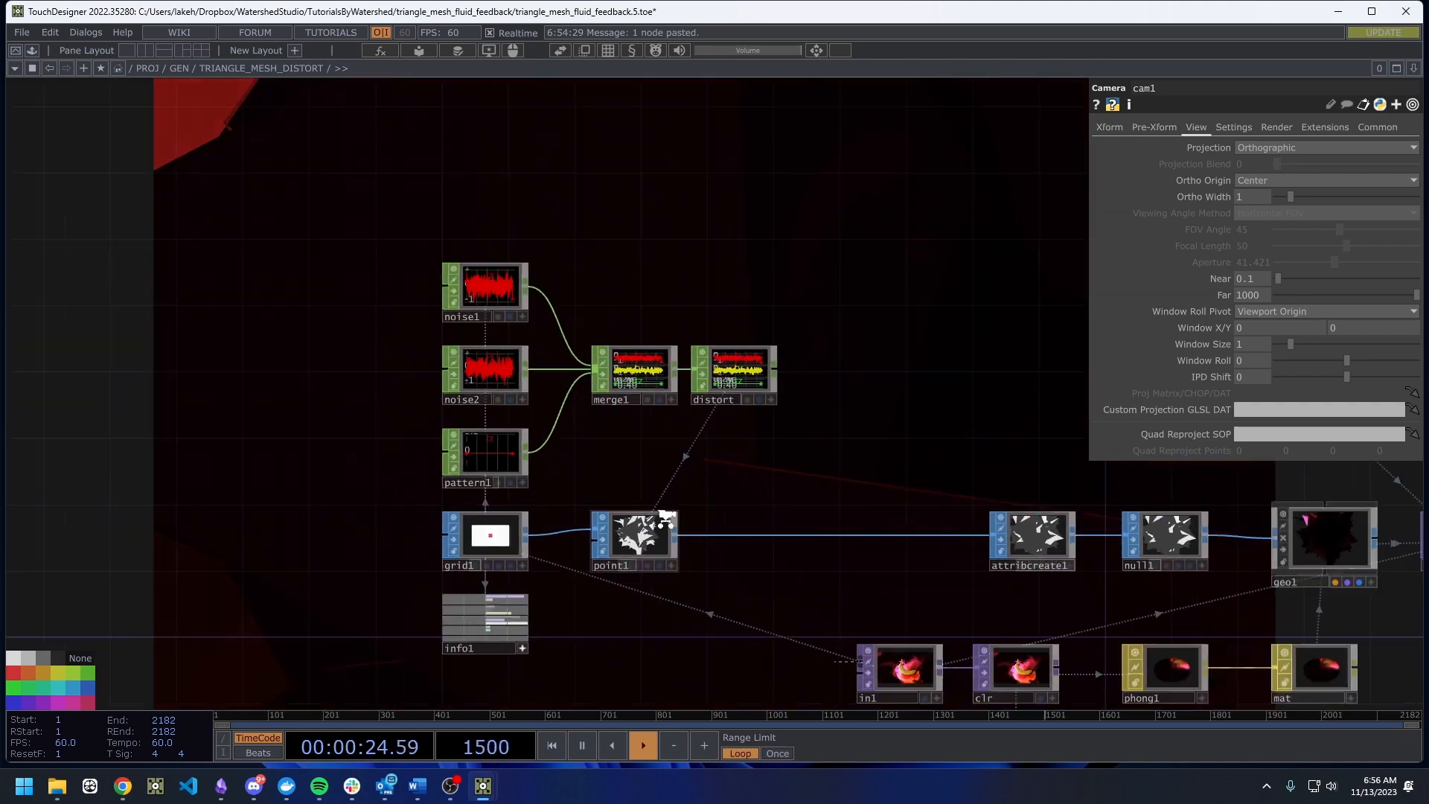
scroll(568, 504, "up", 3)
left_click_drag(927, 558, 750, 555)
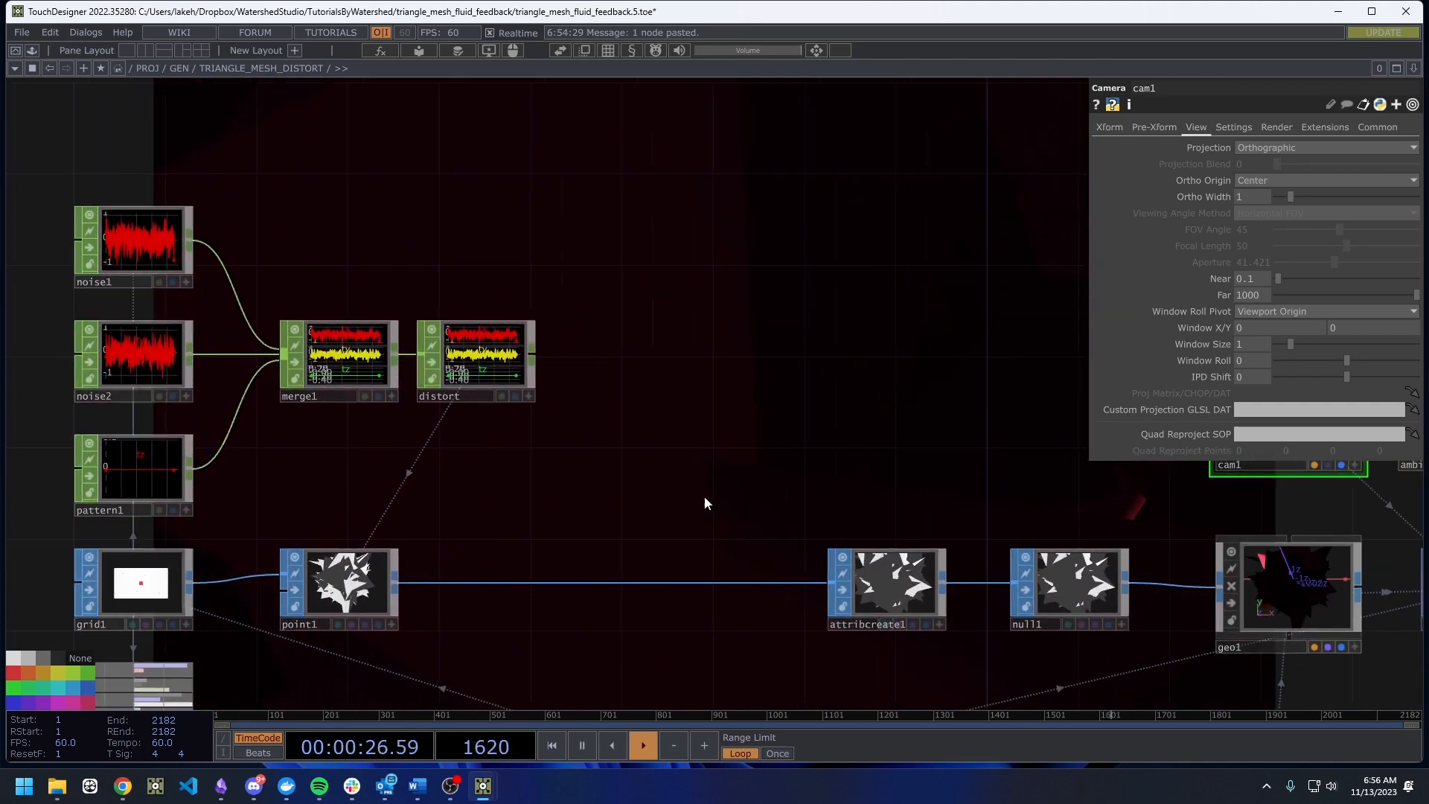
left_click_drag(675, 494, 679, 464)
scroll(695, 458, "down", 4)
mouse_move(813, 401)
left_mouse_down()
mouse_move(784, 412)
mouse_move(838, 410)
left_mouse_up()
scroll(411, 392, "up", 6)
Link the Period of noise1 and noise2 to the container's pos distortion period and their Amplitude to its displace weight.
left_click(475, 420)
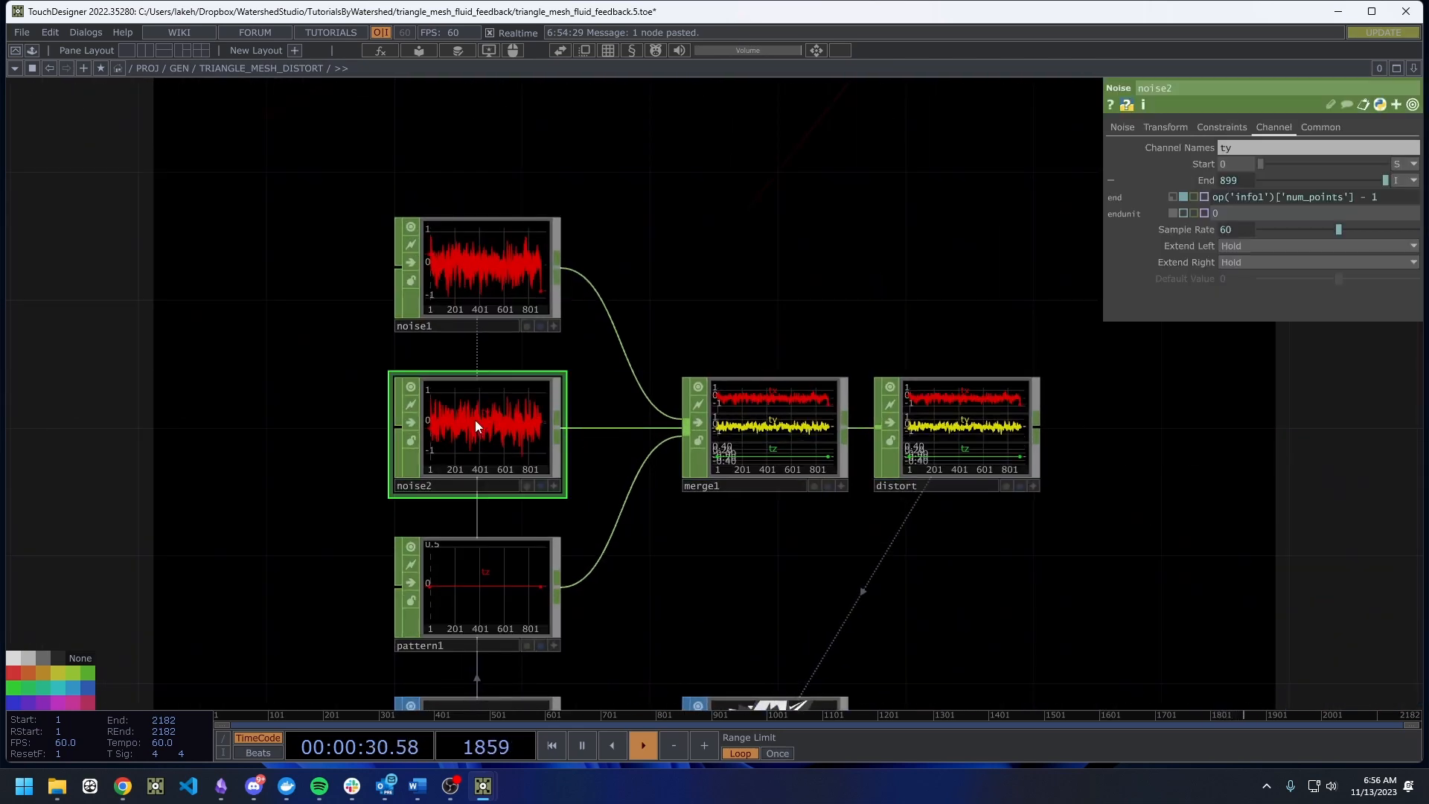
left_click(399, 301)
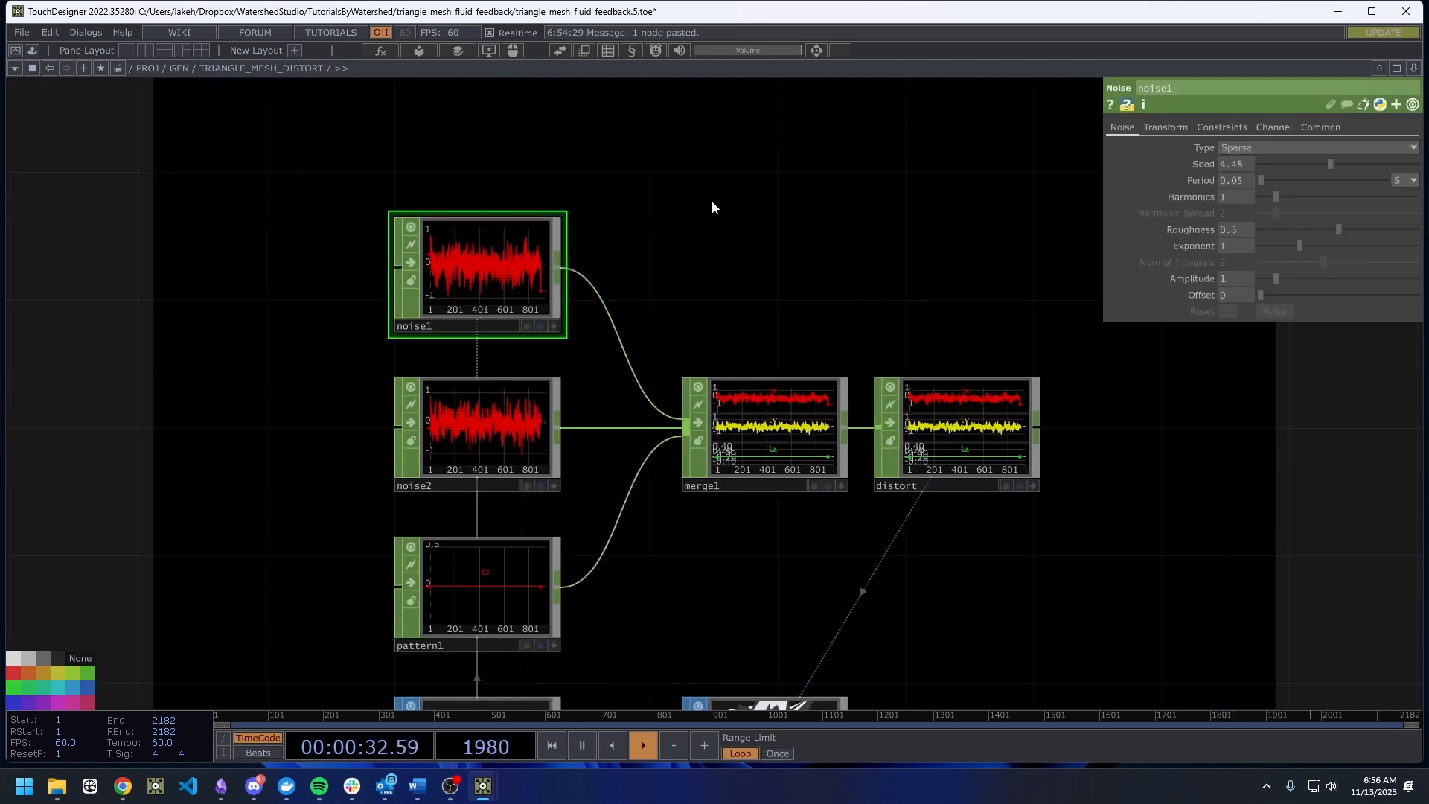
key("alt+p")
left_click_drag(733, 18, 97, 70)
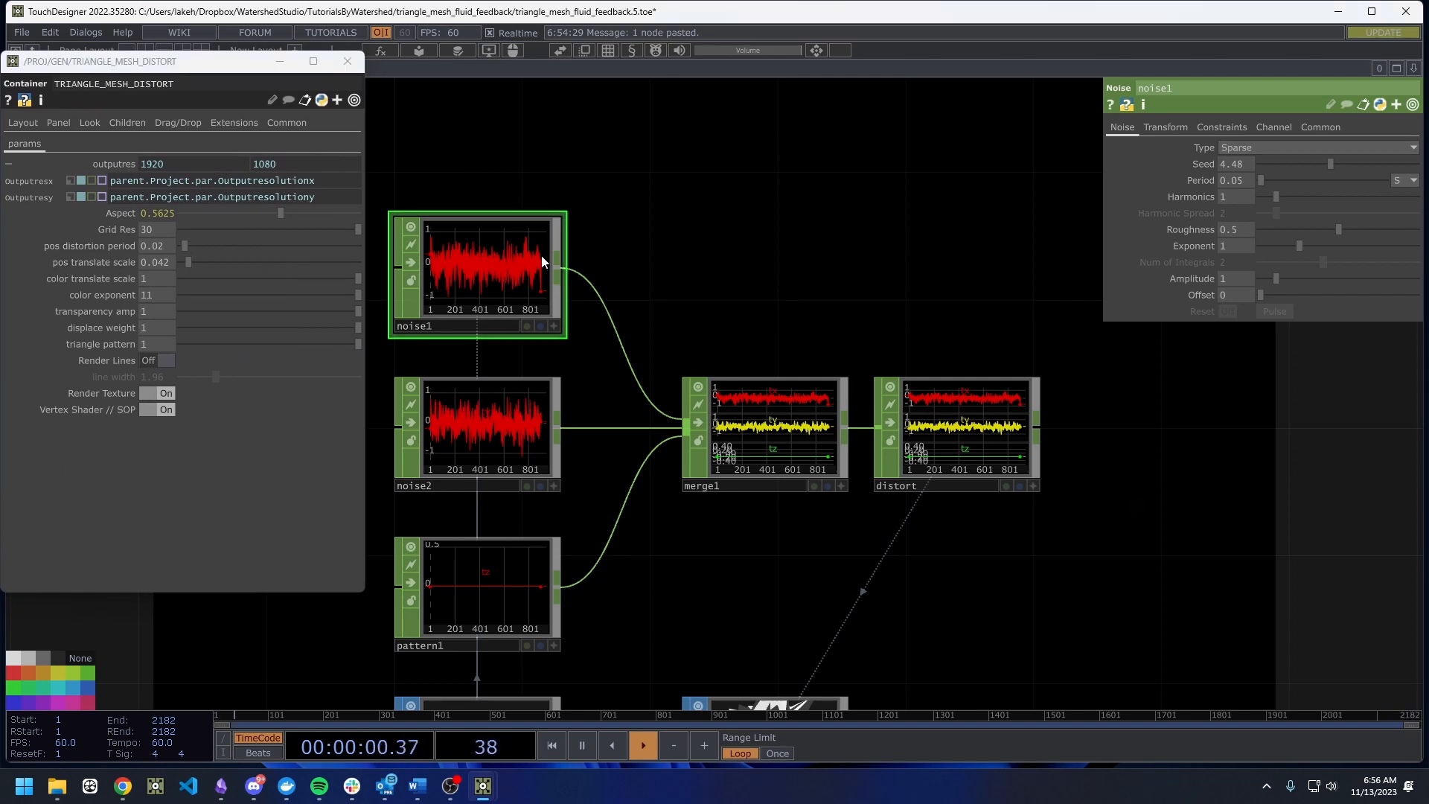
left_click_drag(523, 508, 528, 485)
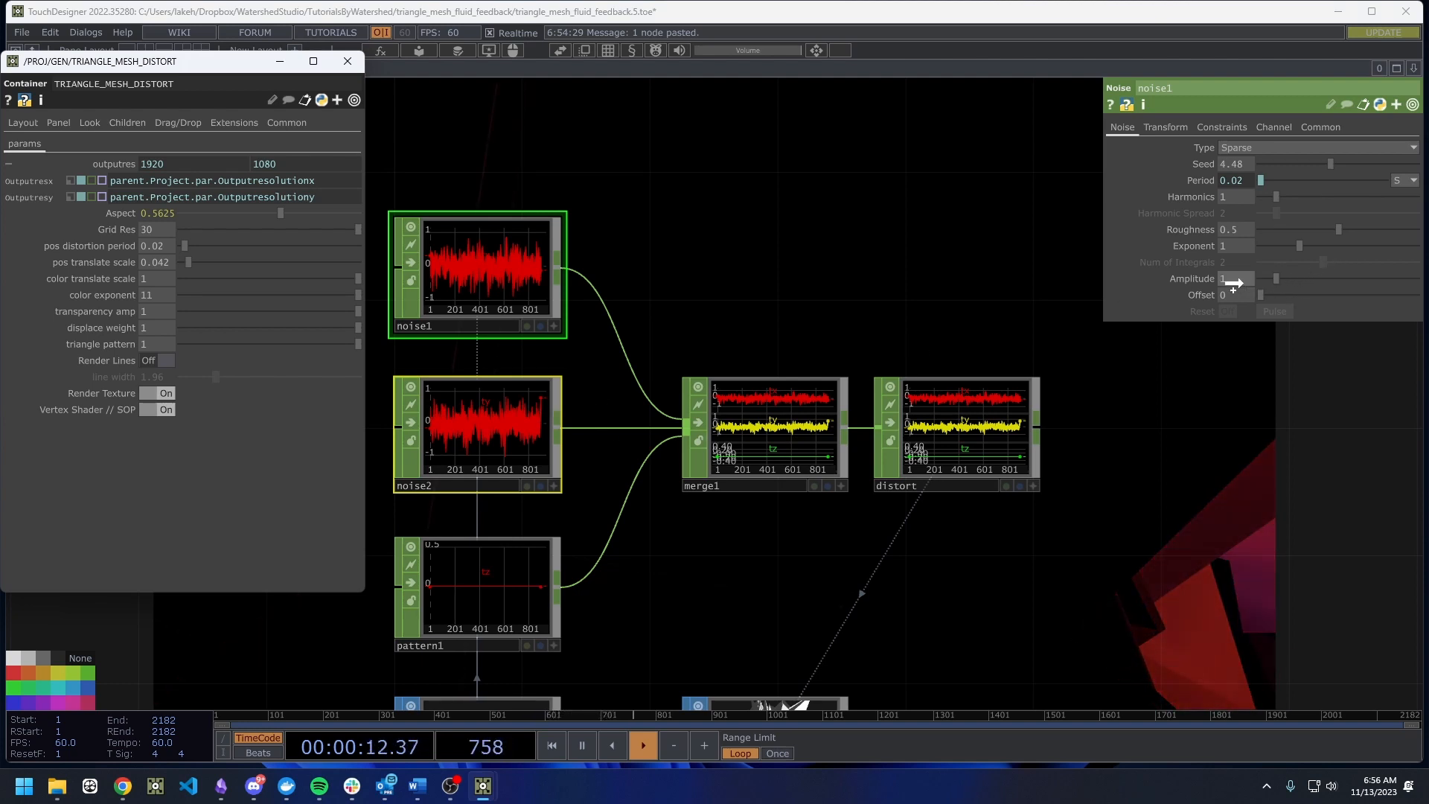
left_click_drag(1232, 281, 1235, 280)
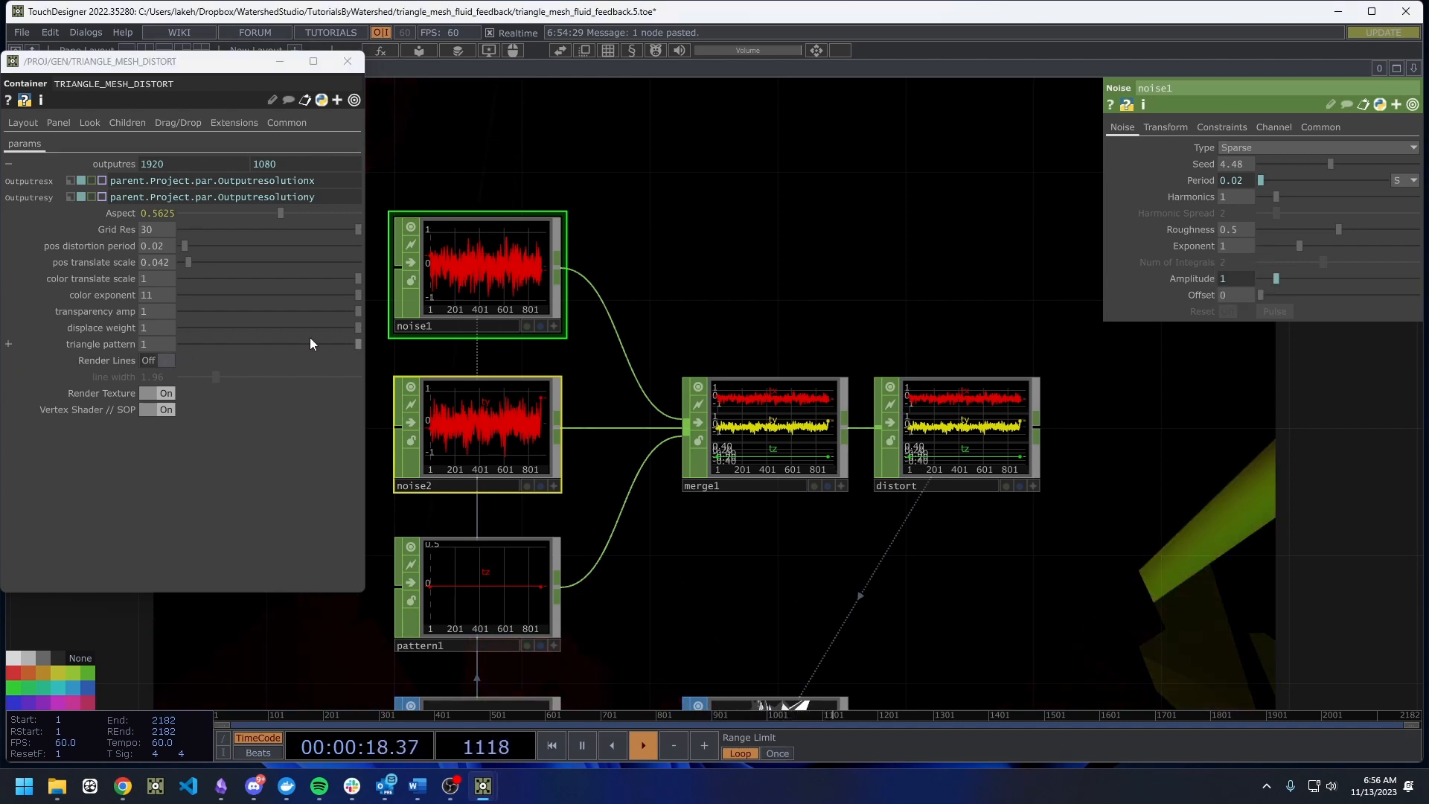
Lower the container's displace weight to about 0.479 and shift its parameter window slightly.
left_click_drag(318, 325, 266, 327)
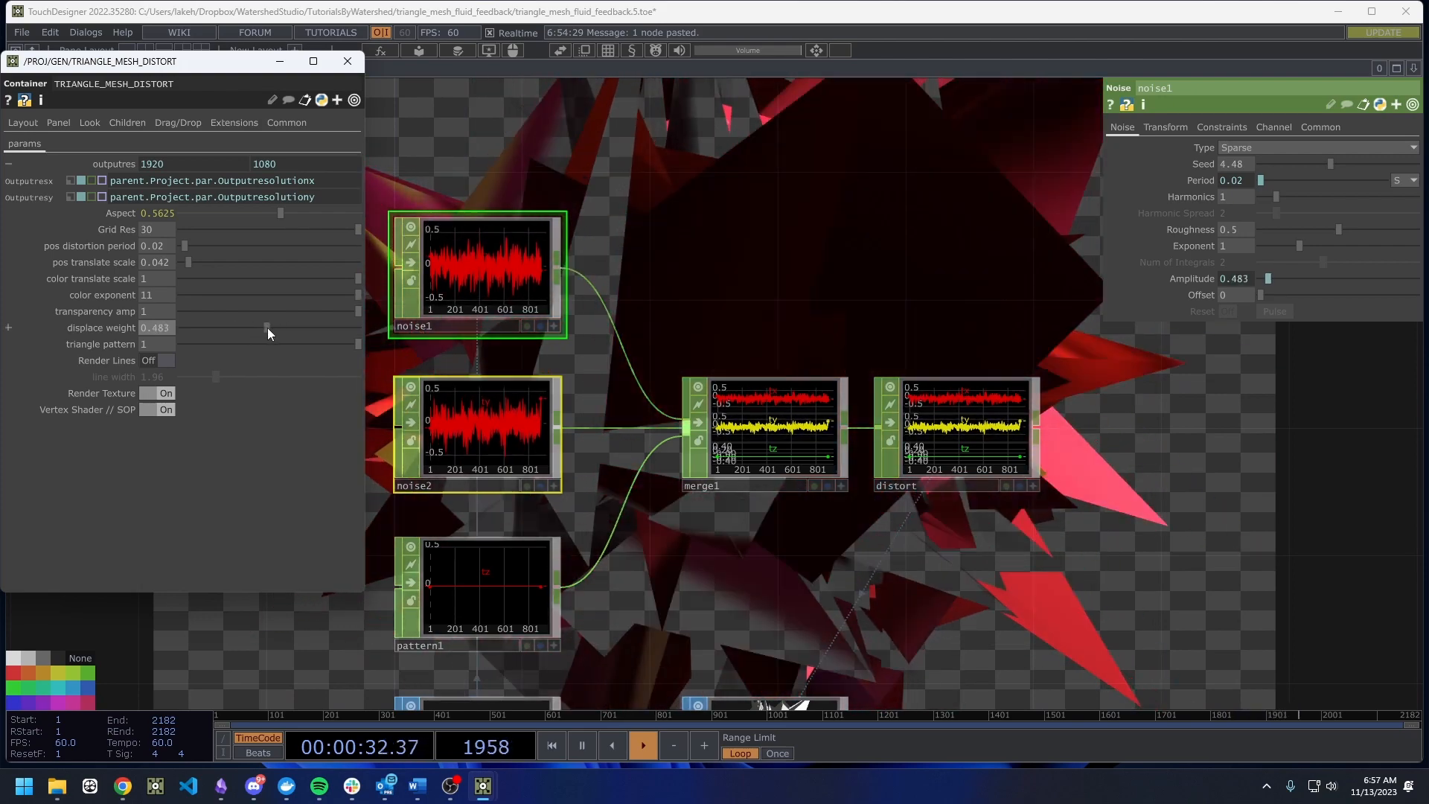
scroll(700, 525, "down", 2)
scroll(699, 525, "down", 2)
left_click_drag(713, 525, 731, 417)
scroll(675, 432, "down", 2)
left_click_drag(189, 70, 204, 70)
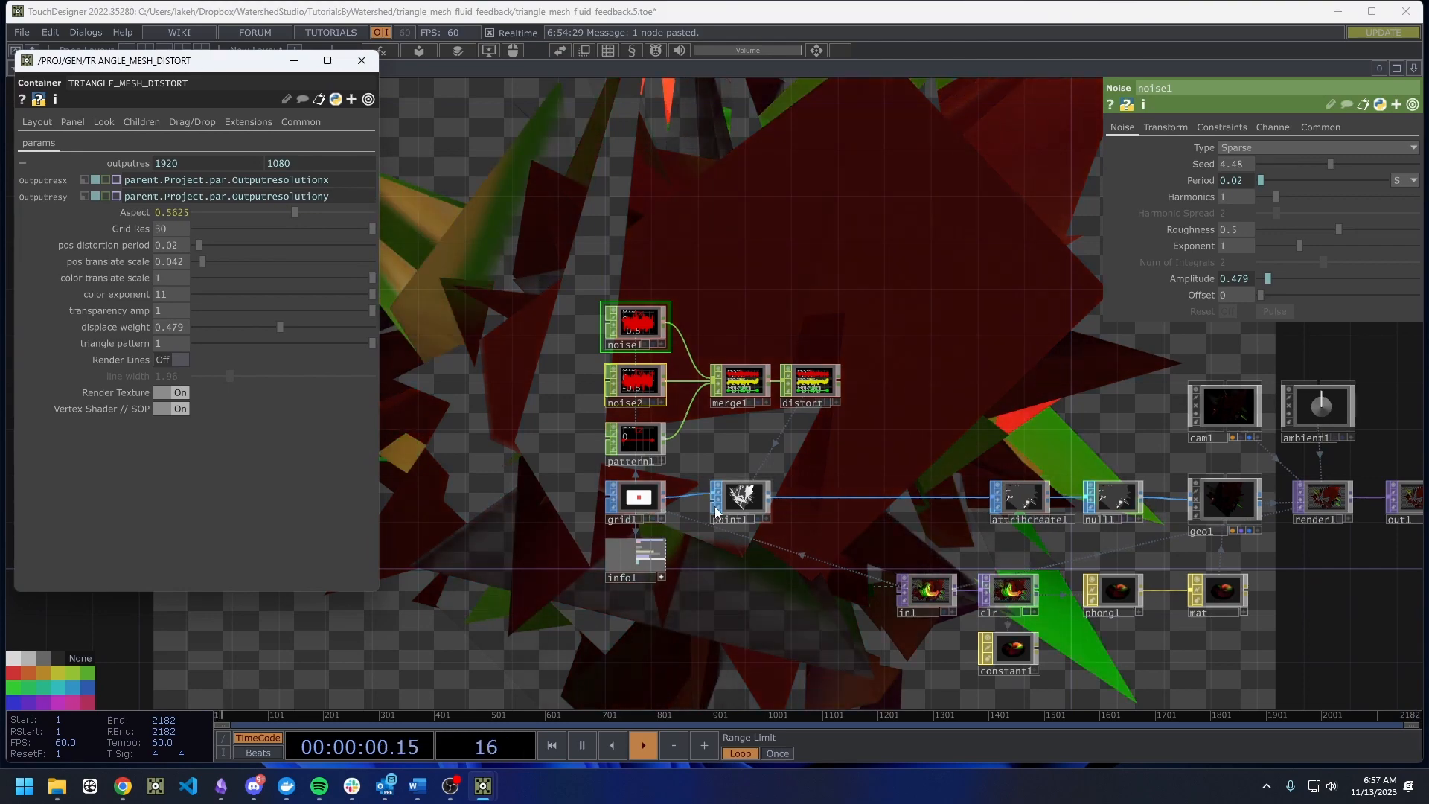
Adjust the container's pos distortion period to about 0.017.
scroll(692, 528, "up", 2)
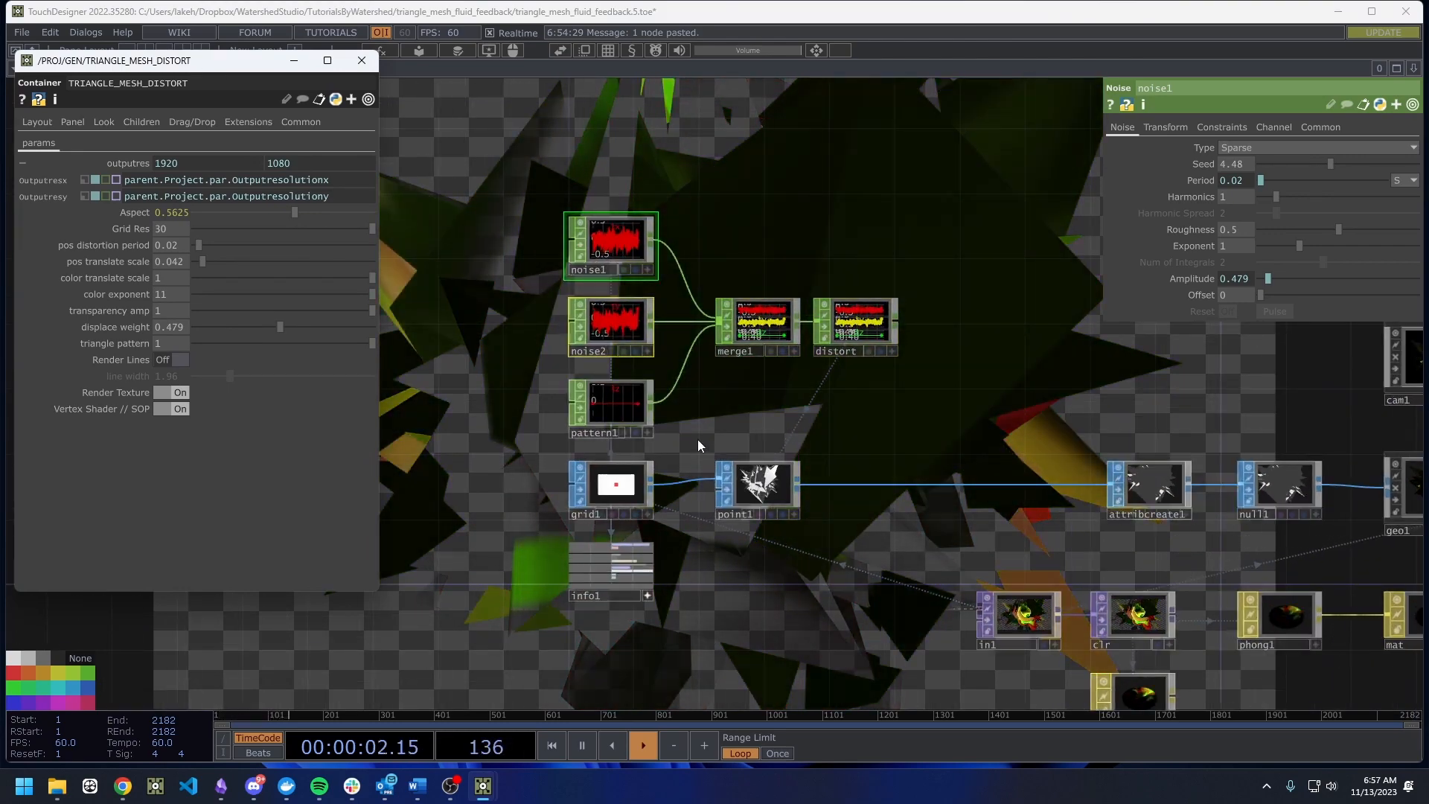
left_click_drag(698, 440, 638, 568)
scroll(653, 549, "up", 5)
scroll(653, 550, "down", 3)
scroll(653, 549, "down", 3)
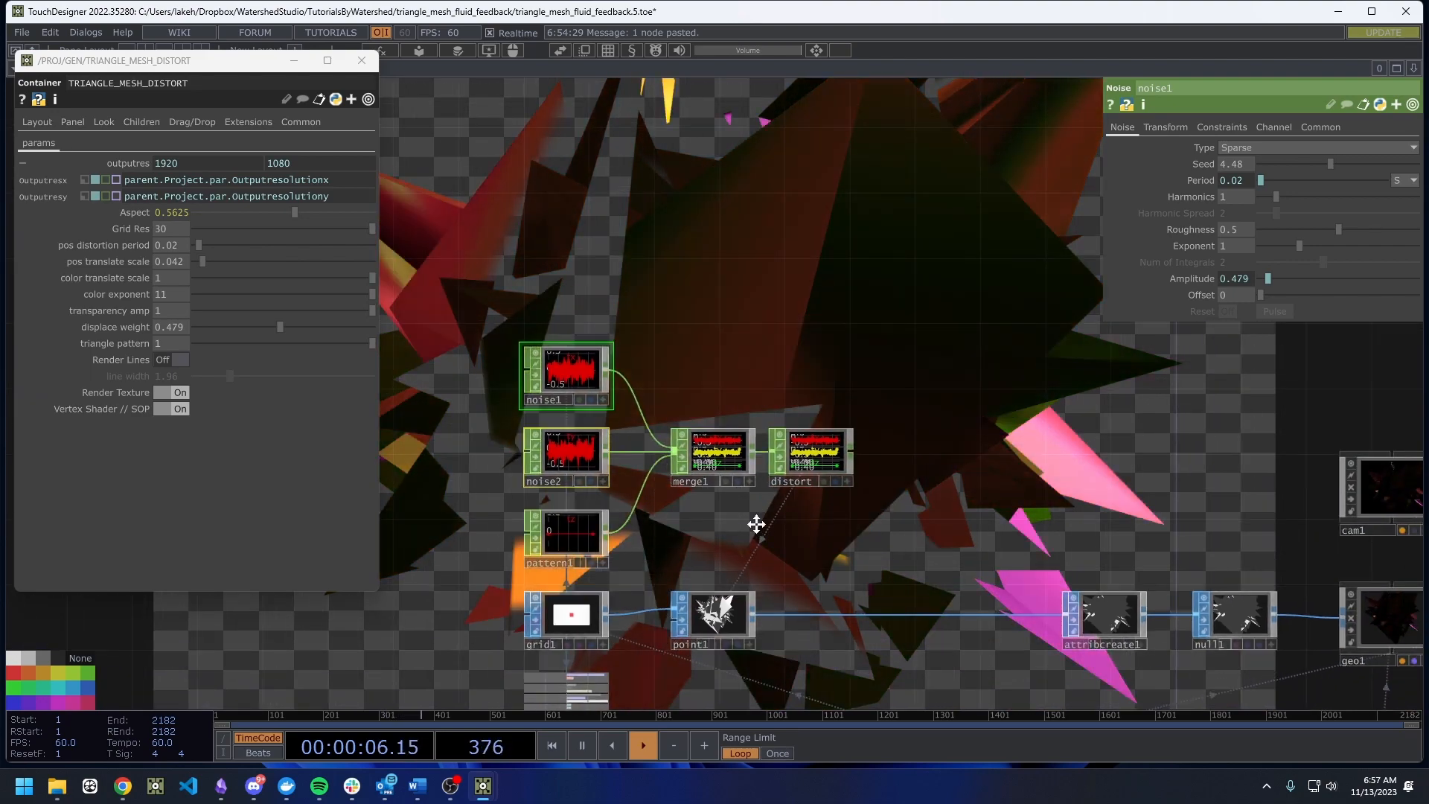
left_click_drag(756, 523, 718, 433)
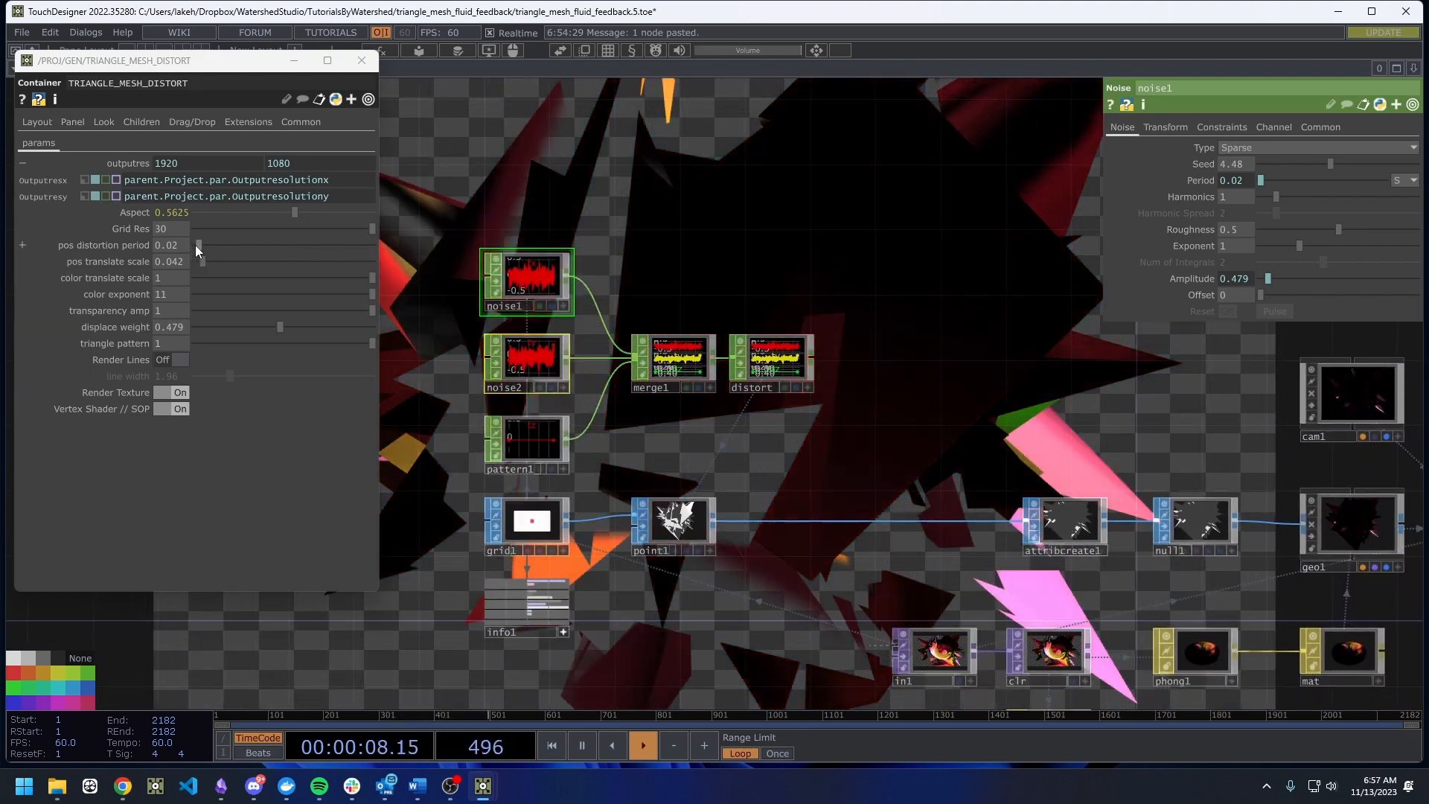
mouse_move(195, 245)
left_mouse_down()
mouse_move(333, 250)
mouse_move(199, 251)
left_mouse_up()
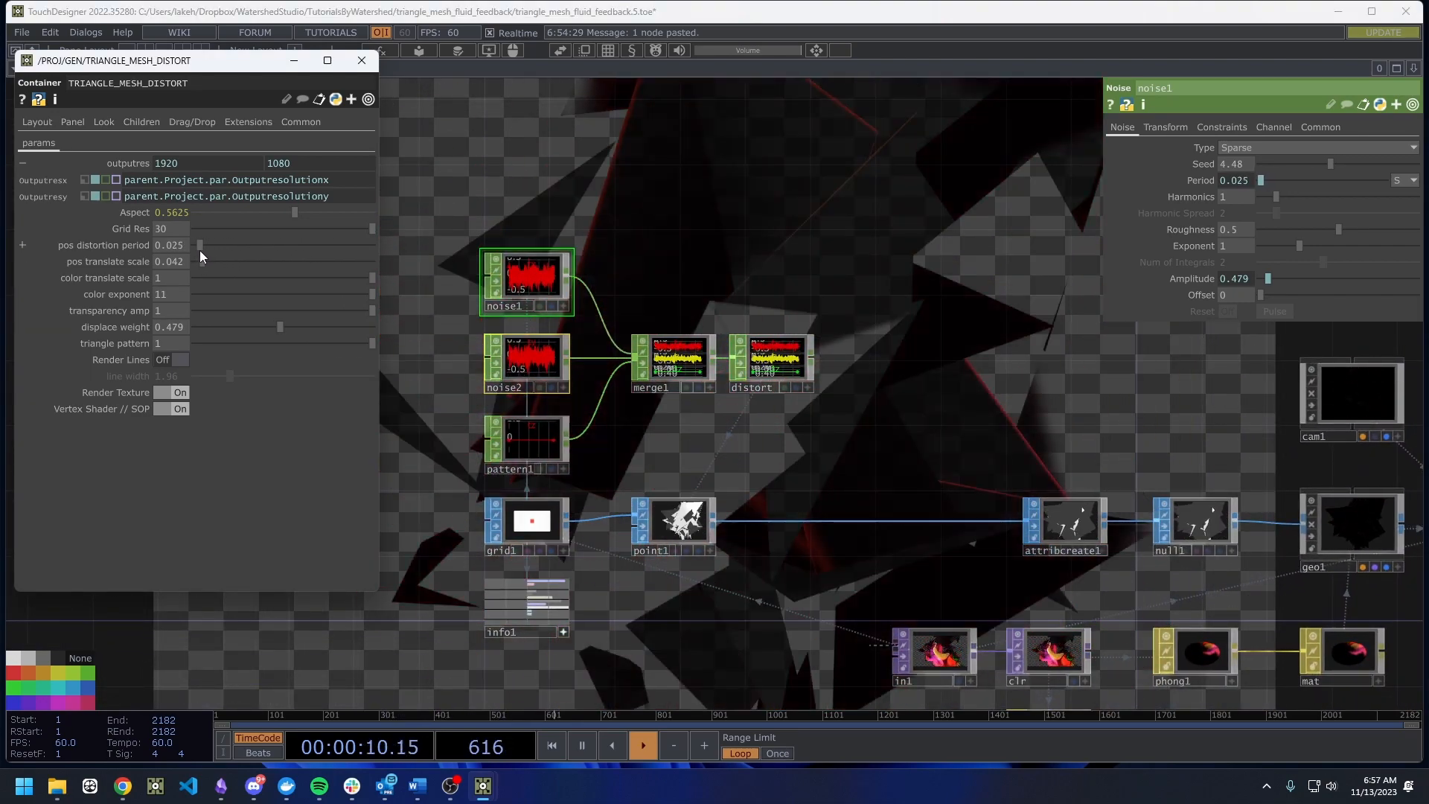
Move the point1 SOP farther from grid1 so it sits beneath the distort CHOP.
left_click_drag(773, 500, 725, 506)
left_click_drag(670, 463, 792, 430)
left_click_drag(749, 511, 855, 515)
left_click(855, 513)
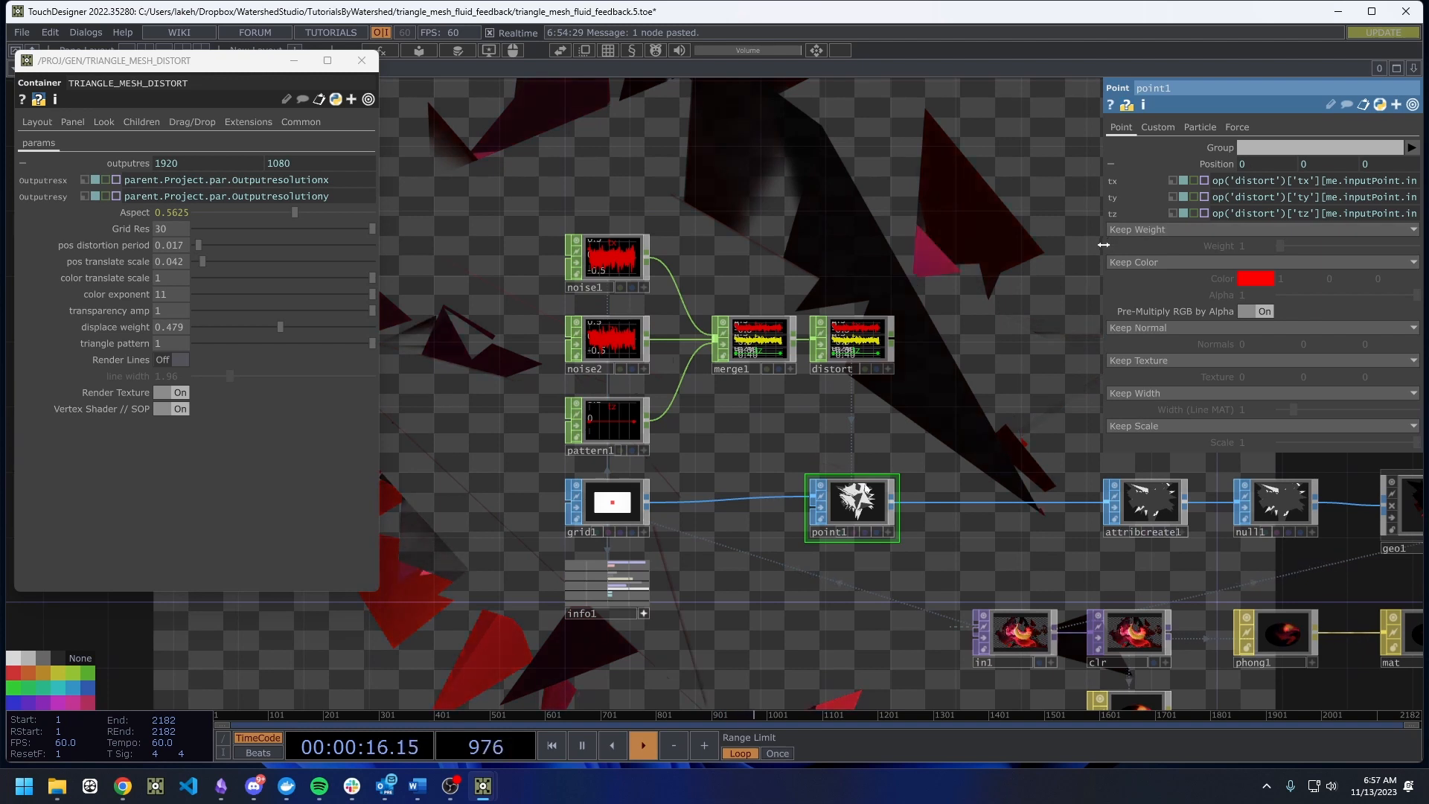
Widen the parameter display and change point1's X position expression to me.inputPoint.x + op('distort')['tx'][me.inputPoint.index].
left_click_drag(1103, 245, 702, 246)
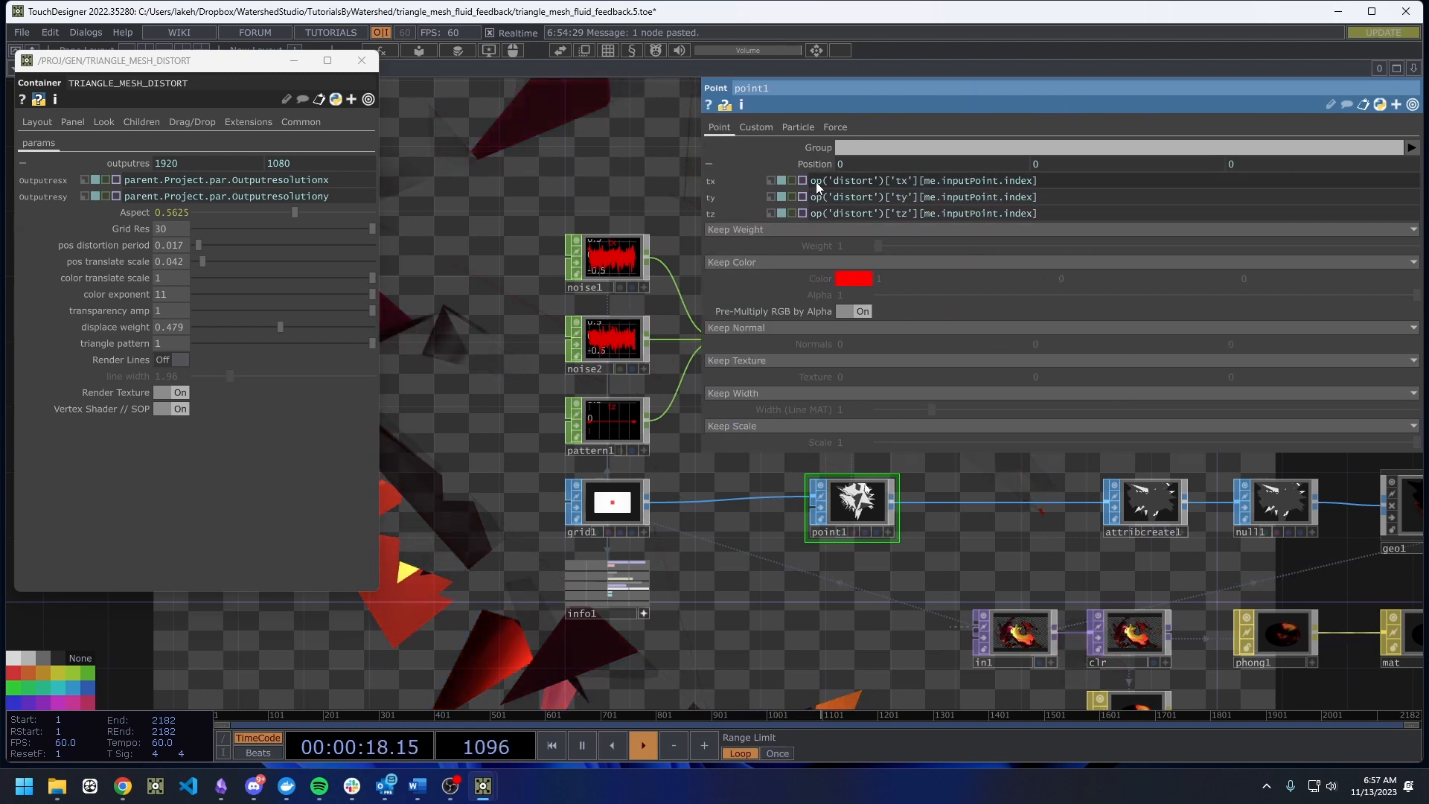
left_click(989, 190)
key("Home")
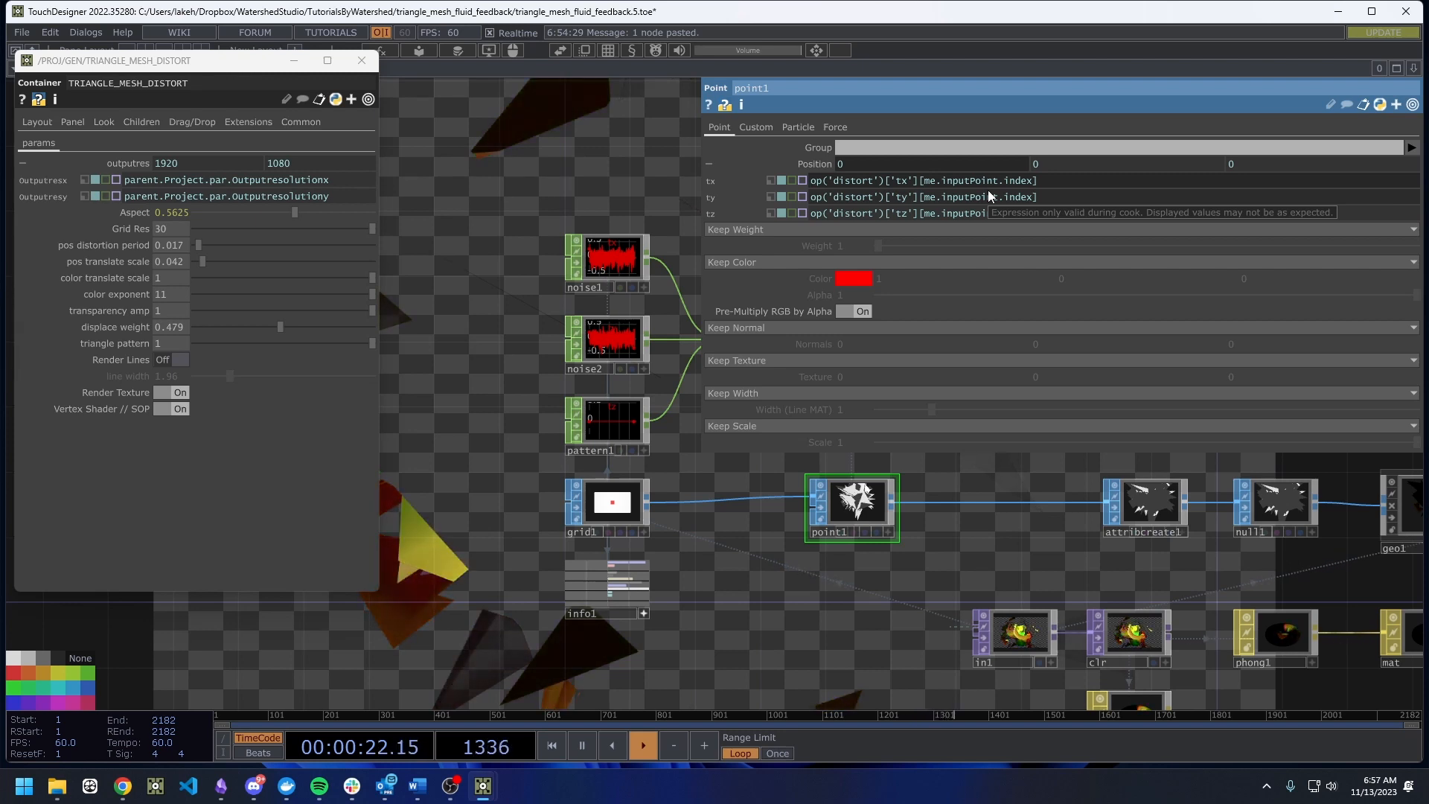
type("me.")
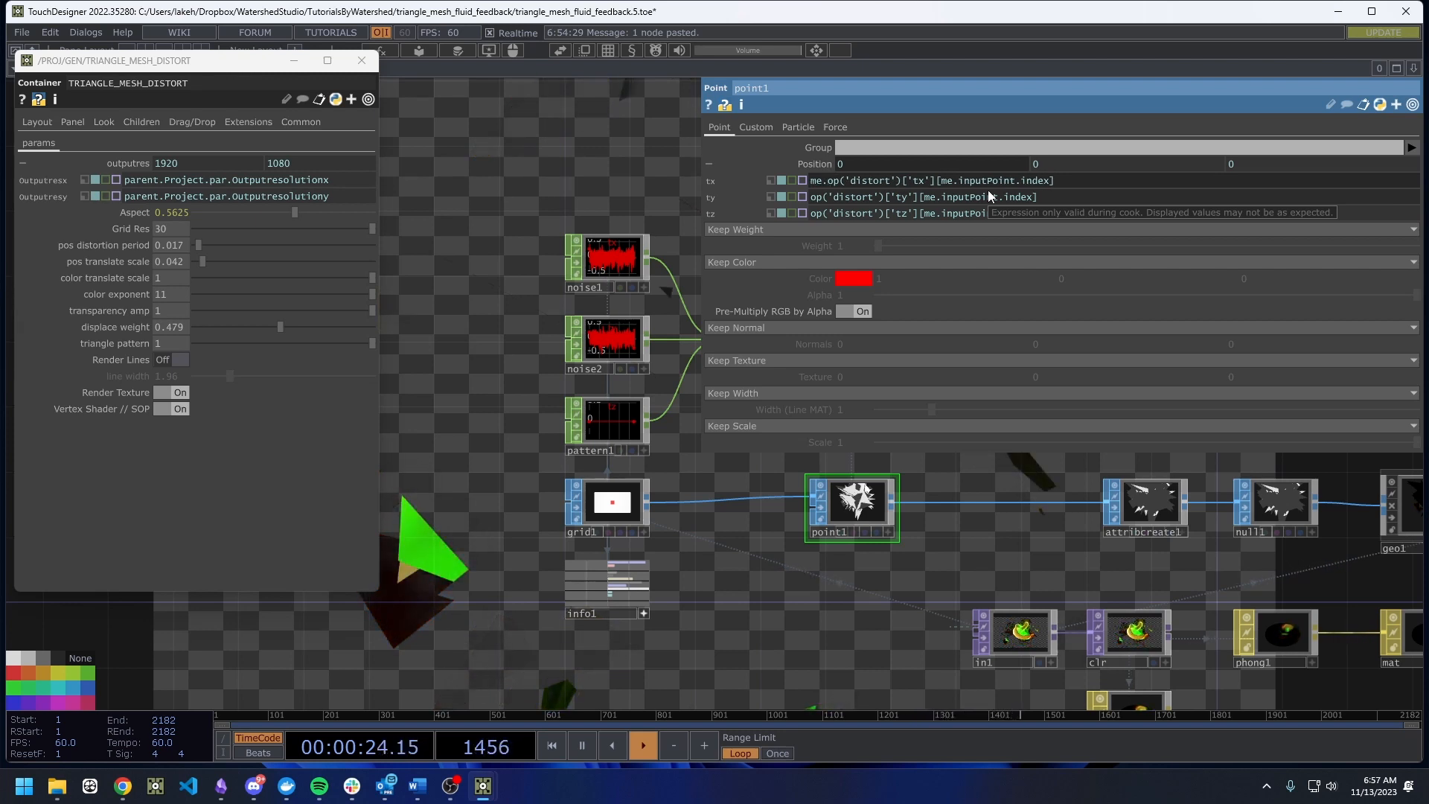
type("inputPint.")
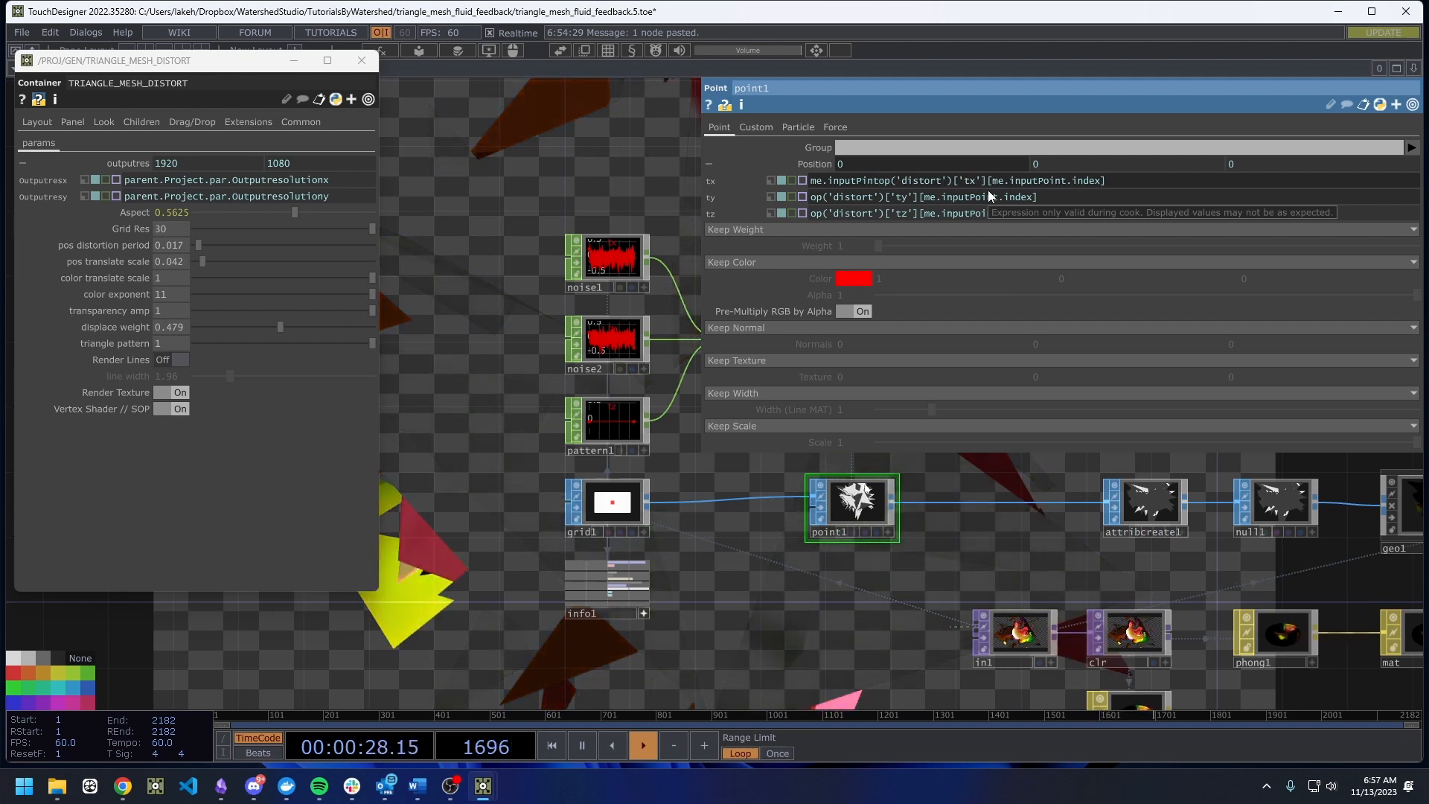
key("BackSpace")
key("BackSpace")
key("BackSpace")
key("BackSpace")
type("point")
key("BackSpace")
key("BackSpace")
key("BackSpace")
key("BackSpace")
key("BackSpace")
key("BackSpace")
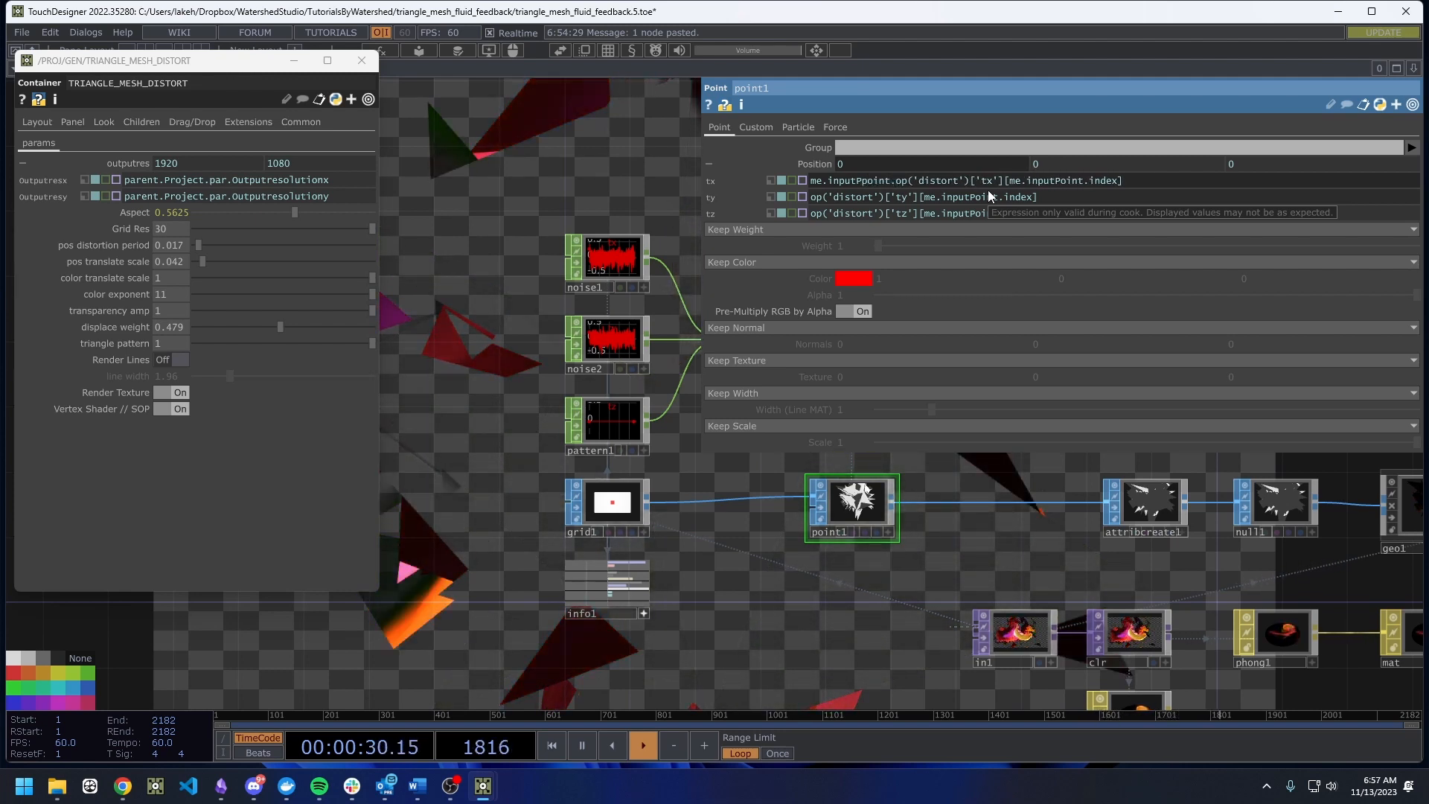
type("Point.")
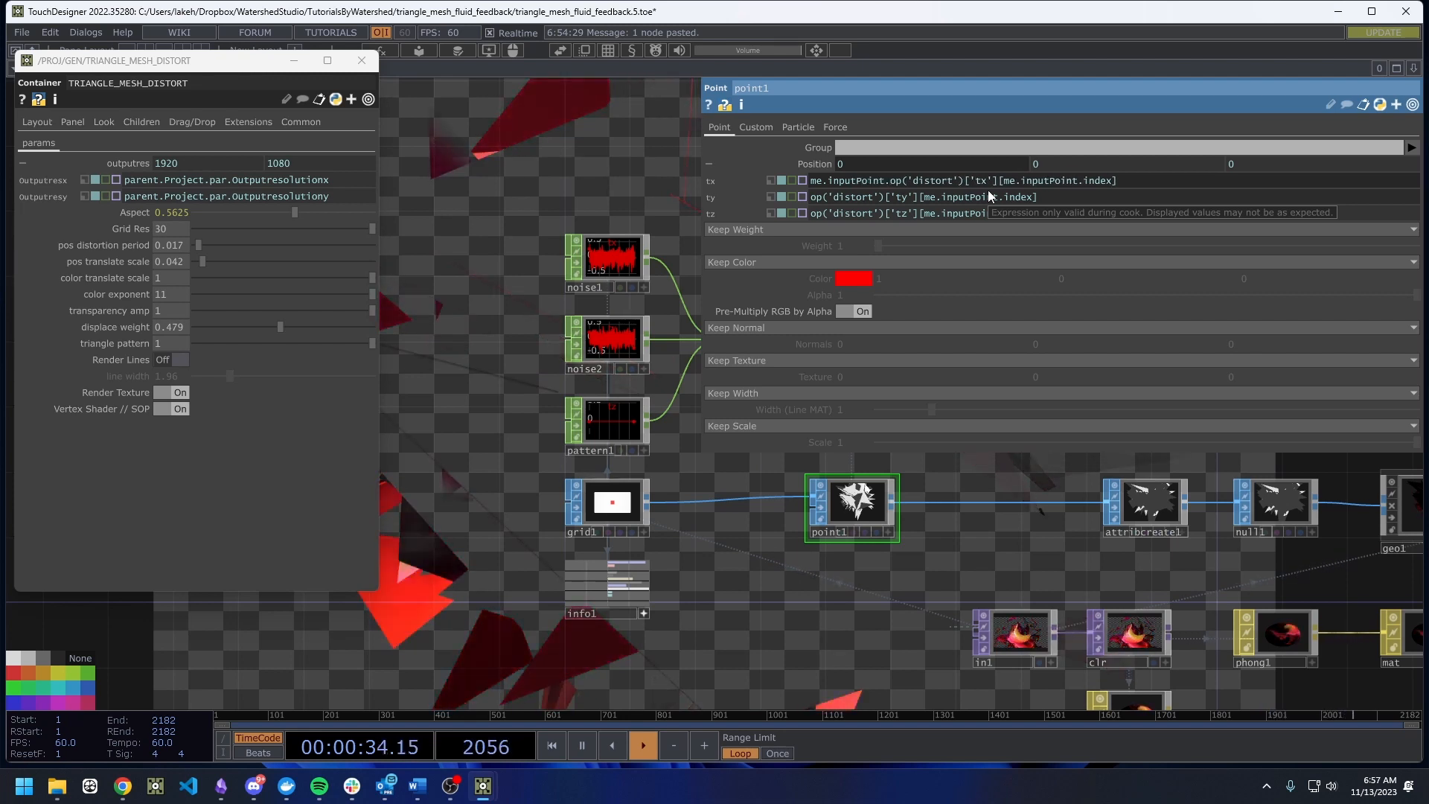
type("x +")
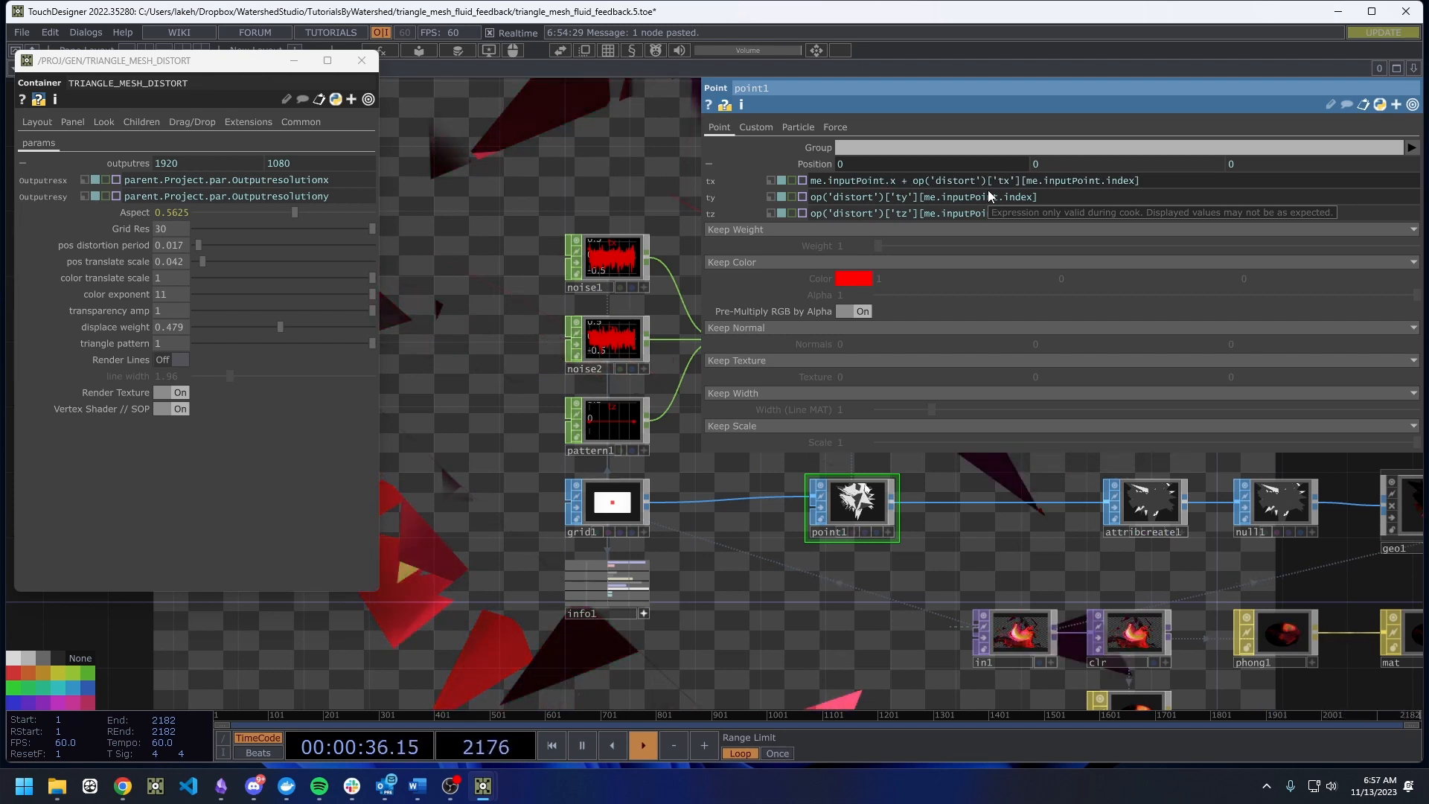
left_click(873, 552)
Prepend me.inputPoint.y + to point1's Y position expression and me.inputPoint.z + to its Z position expression.
left_click_drag(1029, 539, 895, 533)
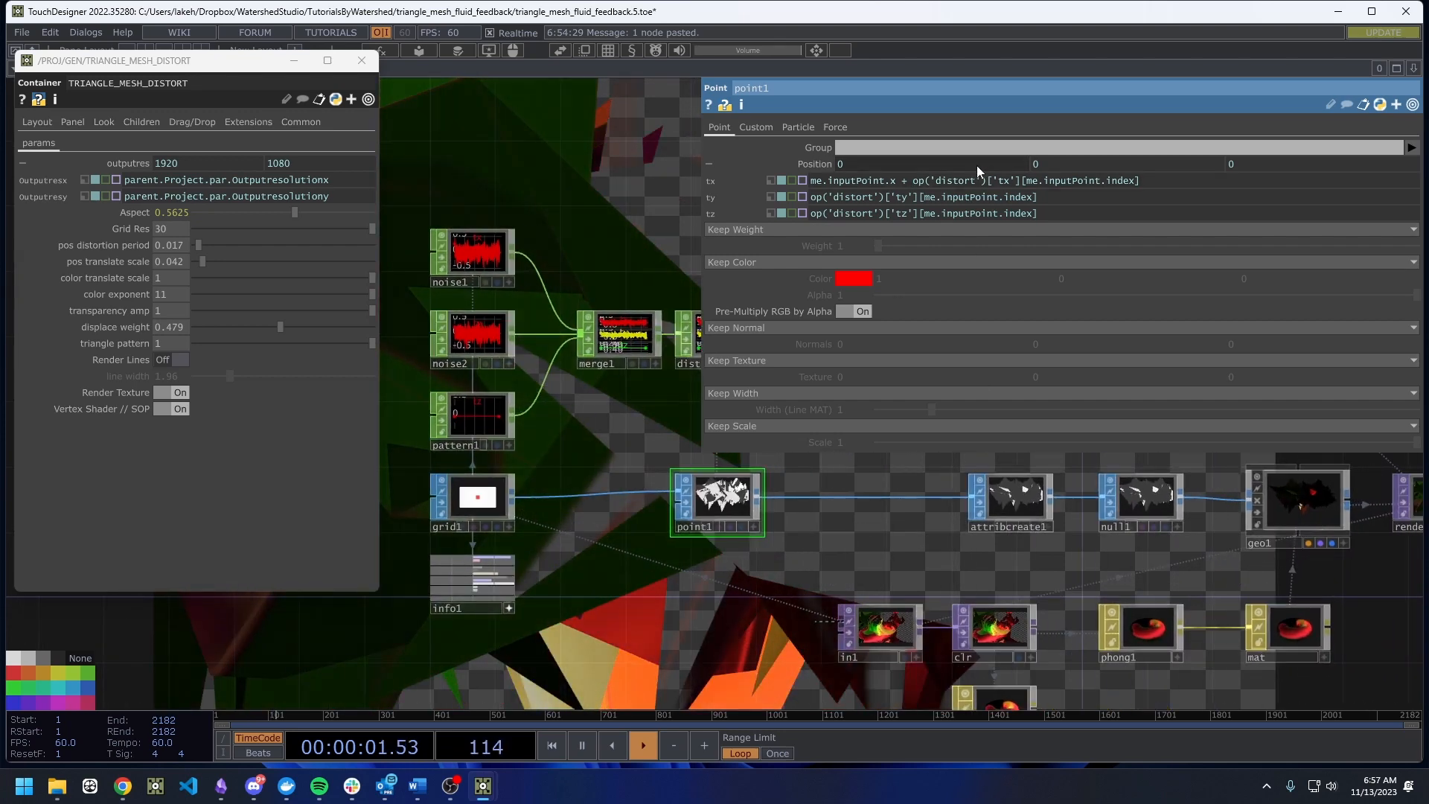
left_click(811, 197)
type("me.inputPoint.y")
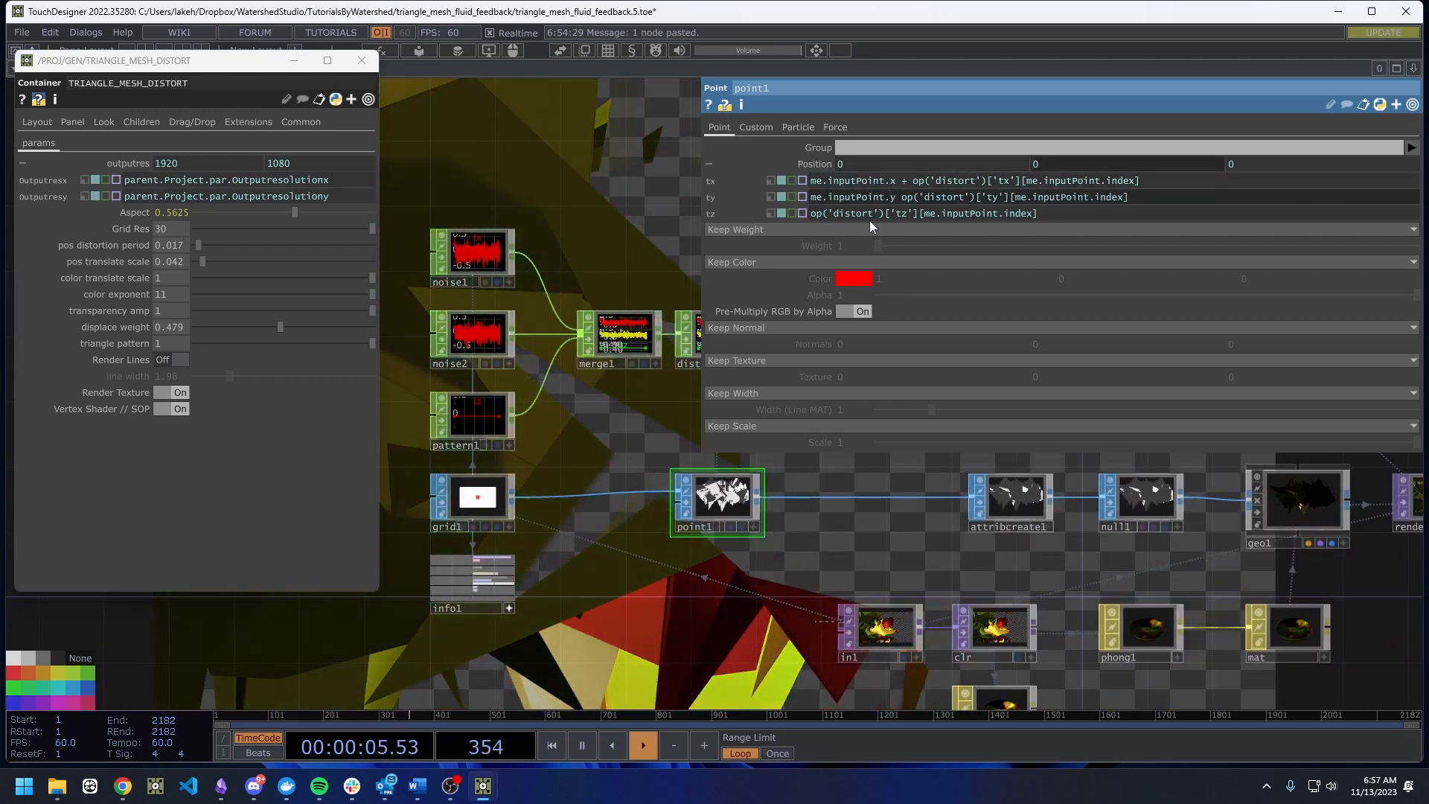
left_click(813, 213)
type("me.inputPoint.z")
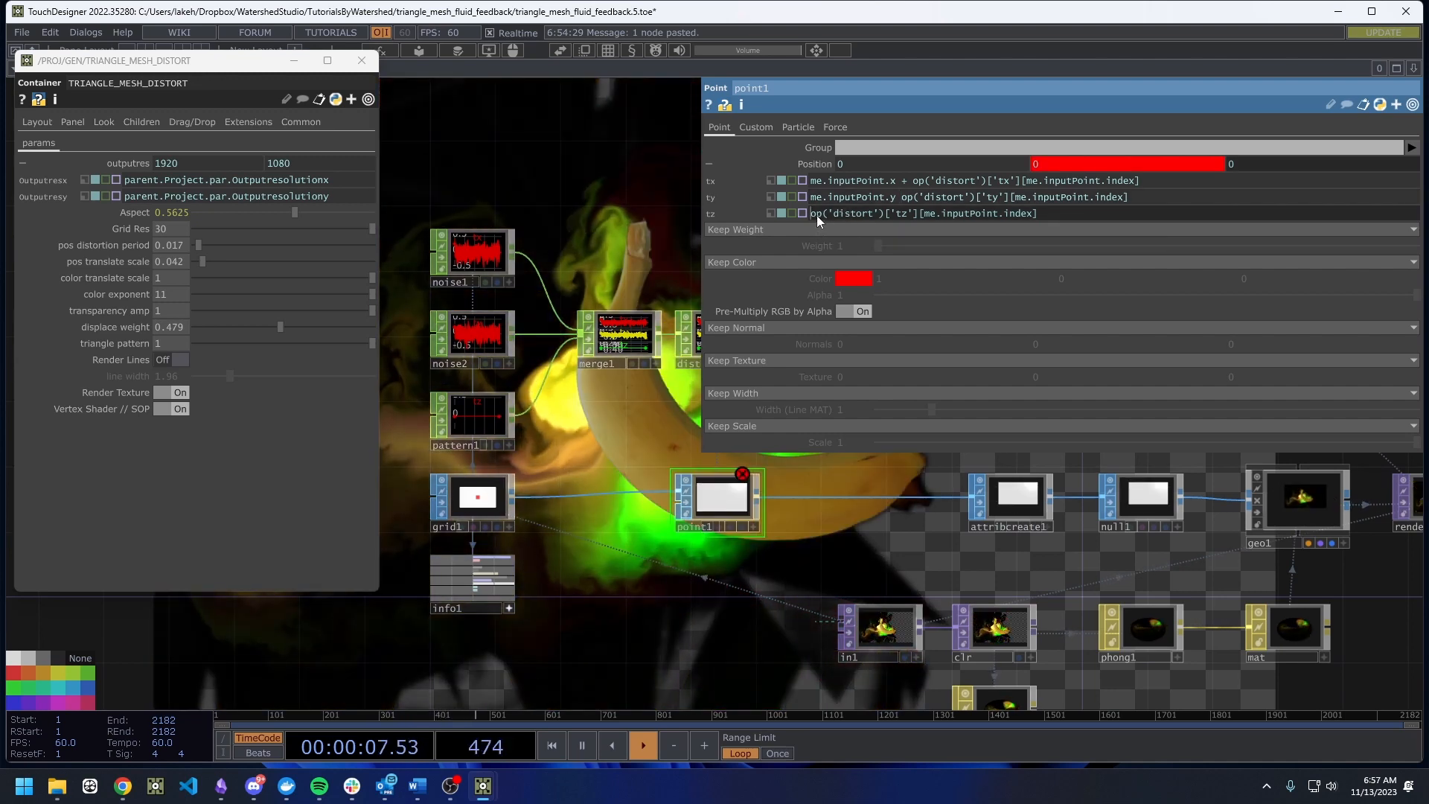
type(" + ")
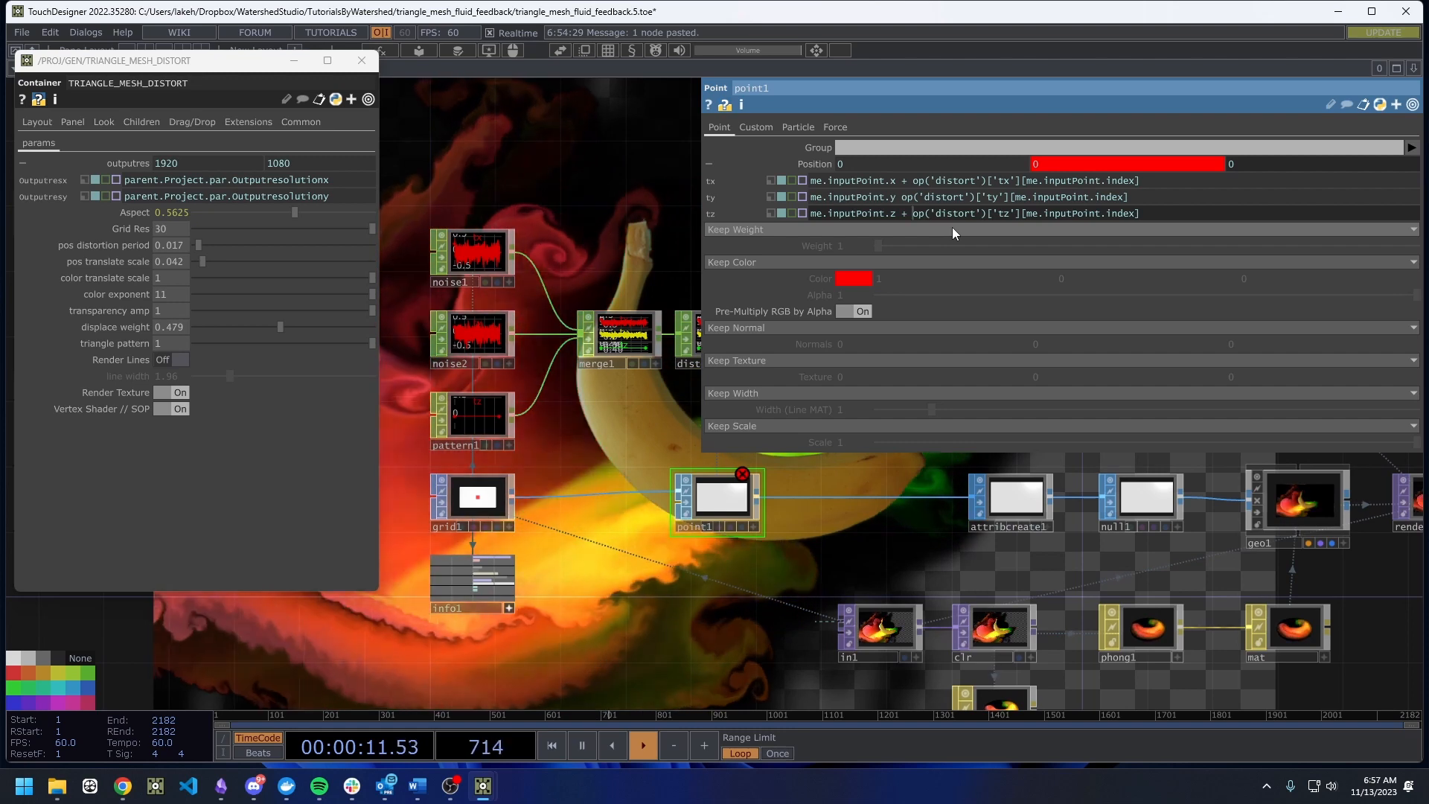
type("+")
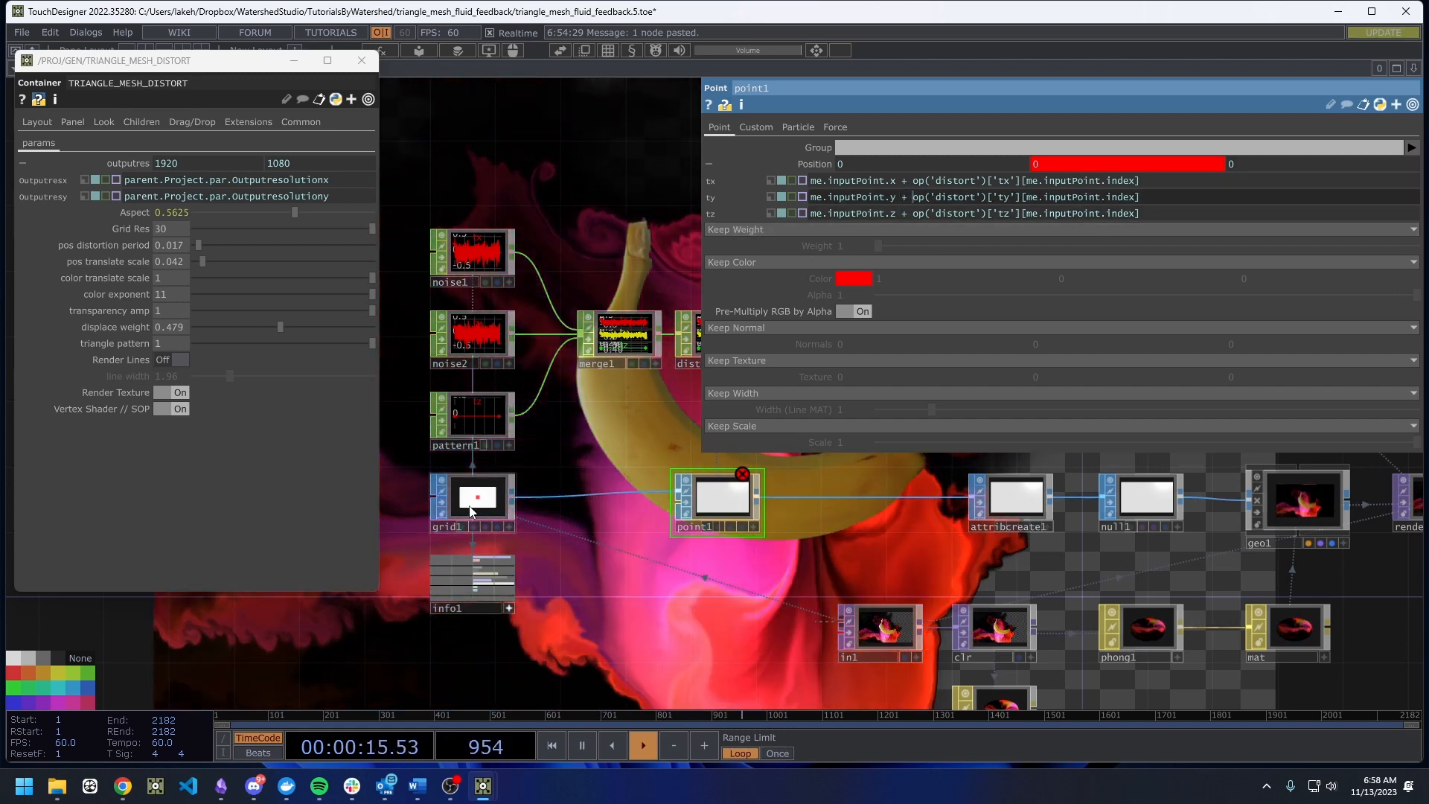
Apply point1's position expressions and narrow the parameter display so the network behind it is exposed.
left_click(575, 431)
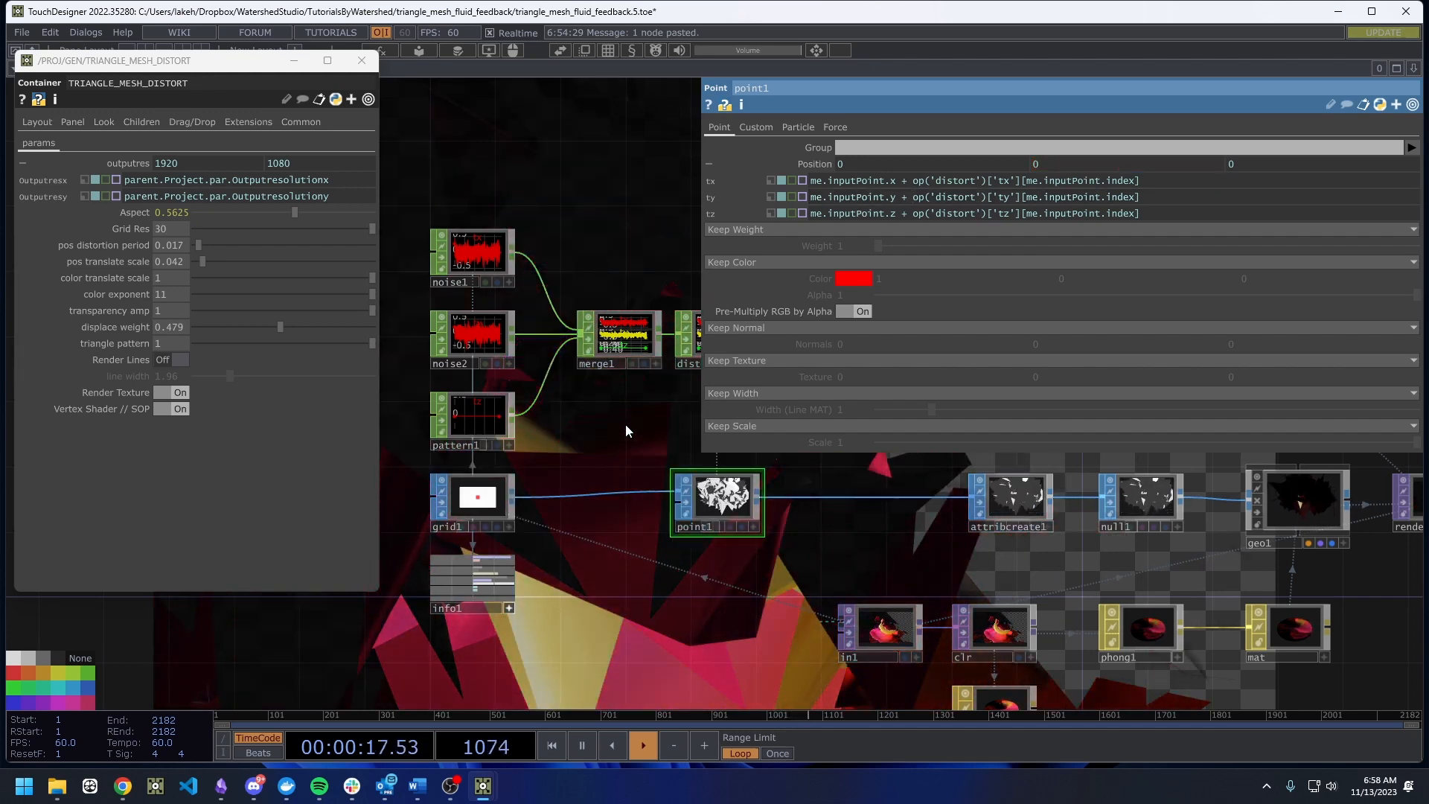
left_click_drag(674, 423, 952, 411)
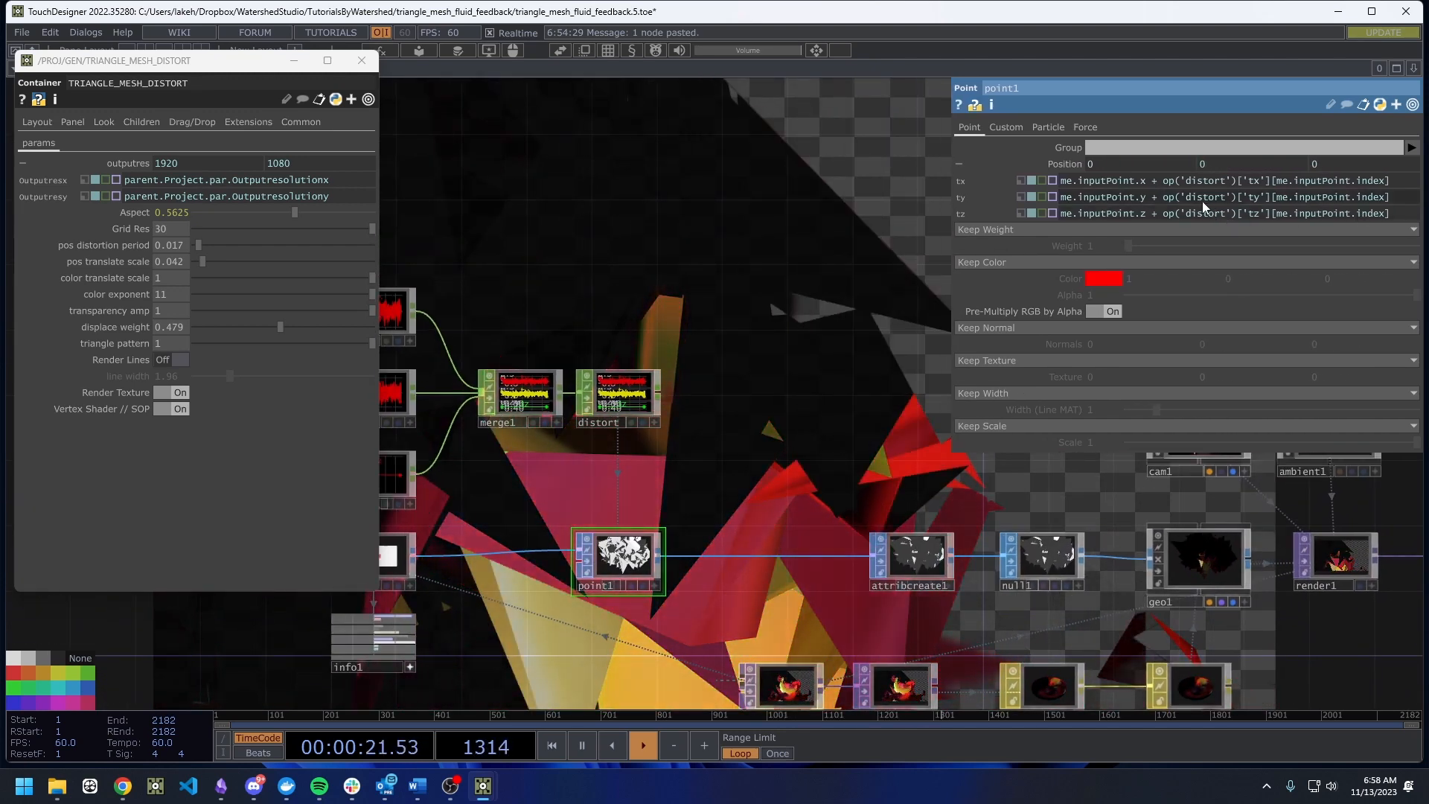
left_click_drag(1203, 197, 1387, 208)
scroll(688, 203, "down", 4)
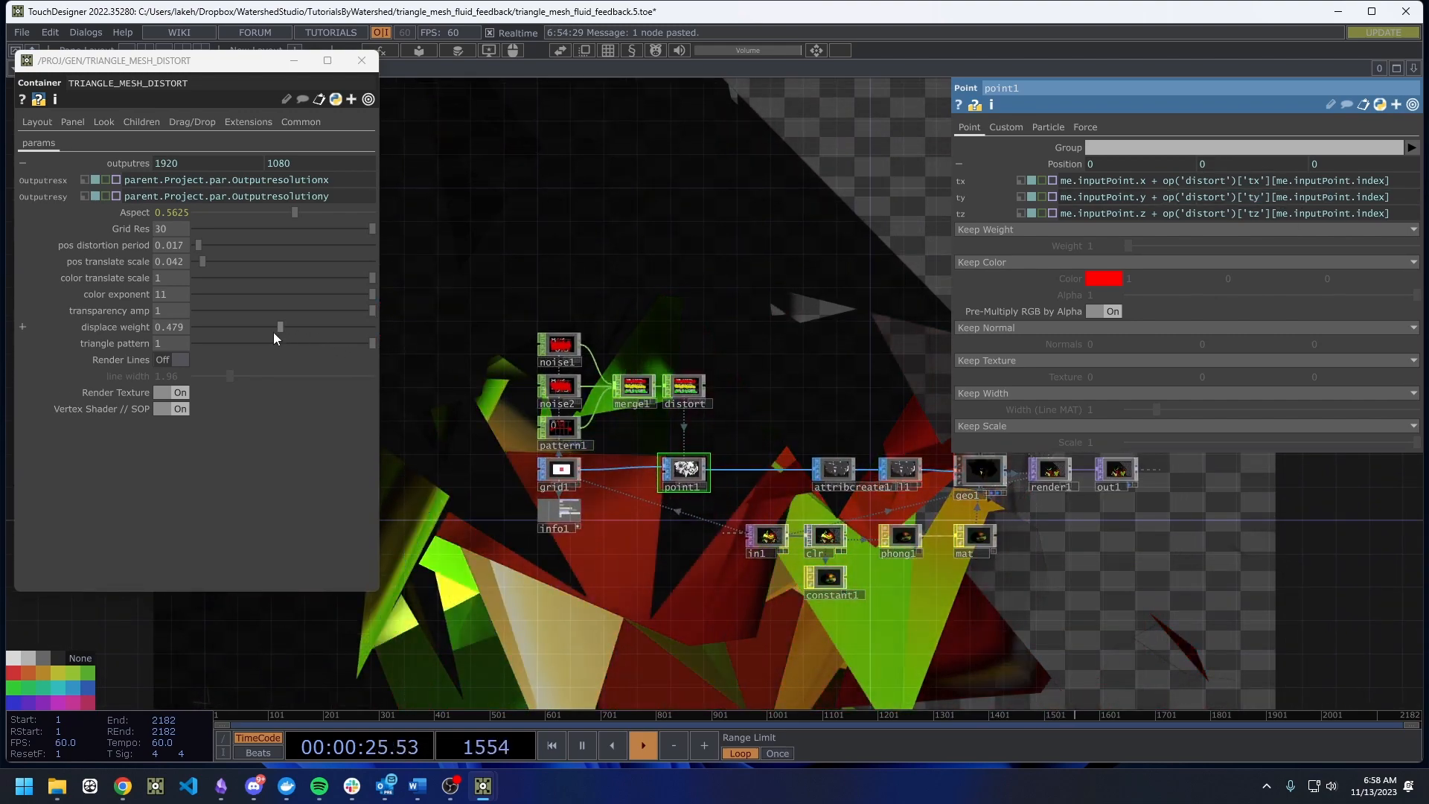
Lower the container's displace weight to 0 and look over the undistorted mesh network.
left_click_drag(276, 328, 110, 320)
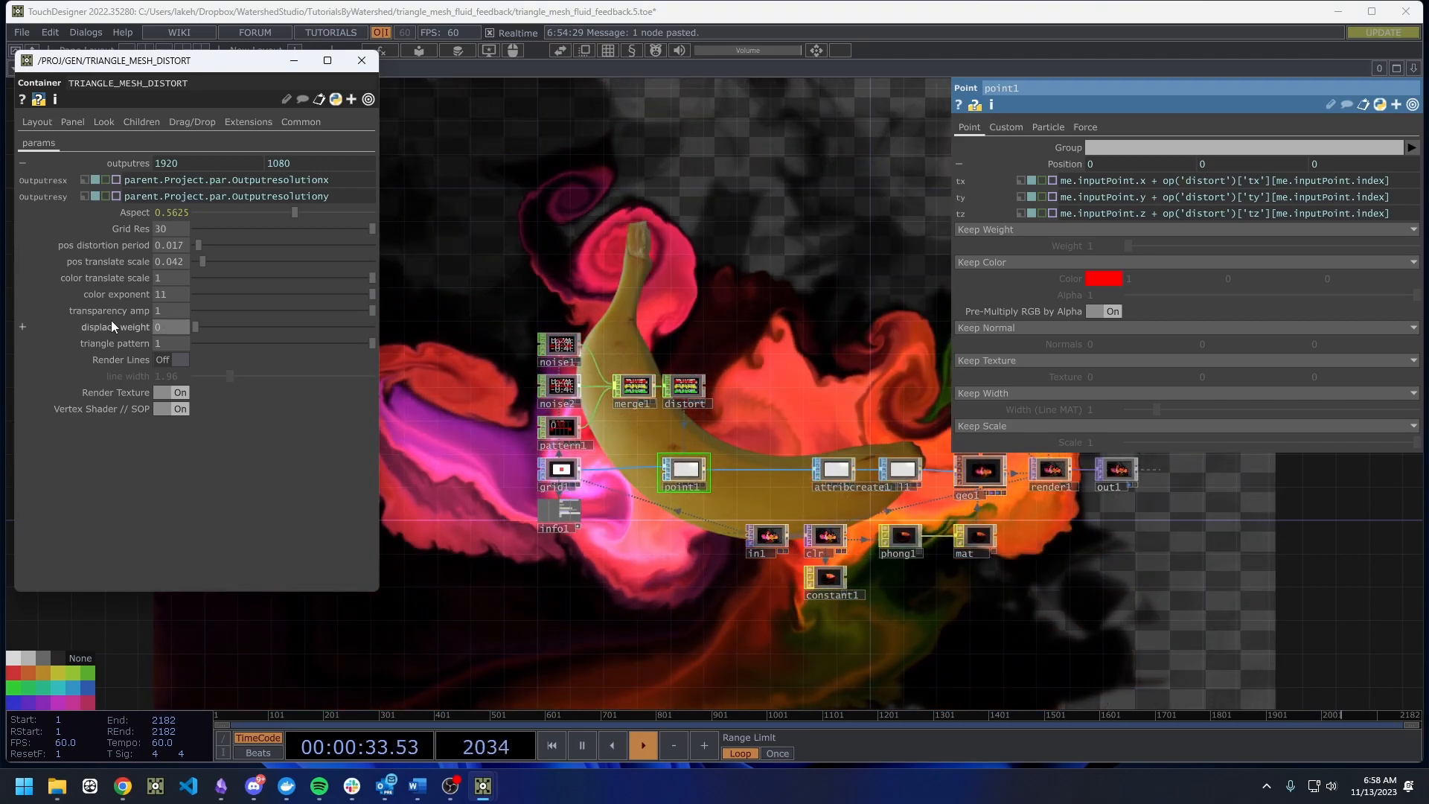
scroll(632, 421, "up", 1)
scroll(639, 421, "up", 6)
scroll(669, 430, "down", 2)
left_click_drag(686, 434, 652, 469)
scroll(652, 470, "down", 2)
scroll(698, 344, "down", 5)
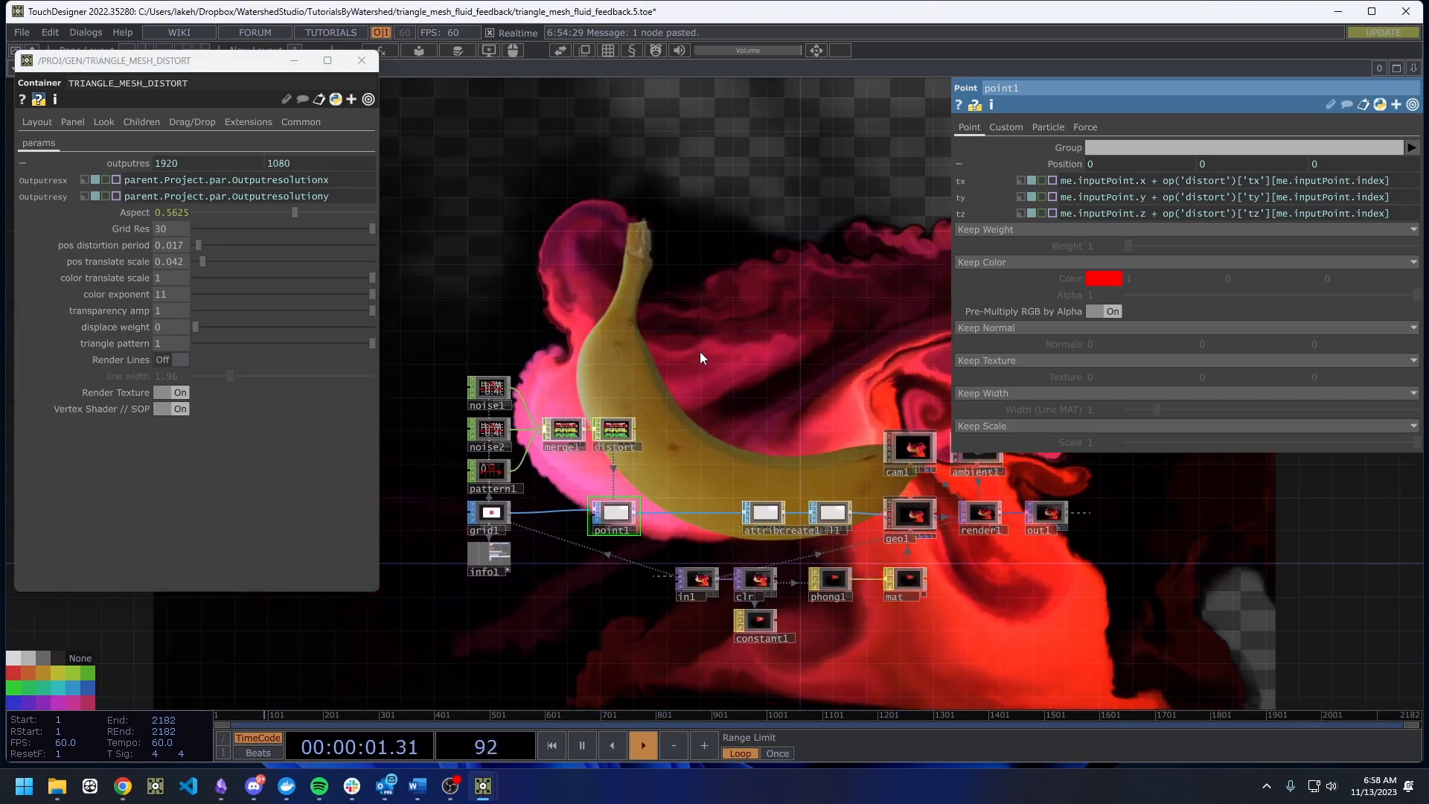
Hide the operator parameter display and check point1's geometry info.
key("p")
middle_click(615, 508)
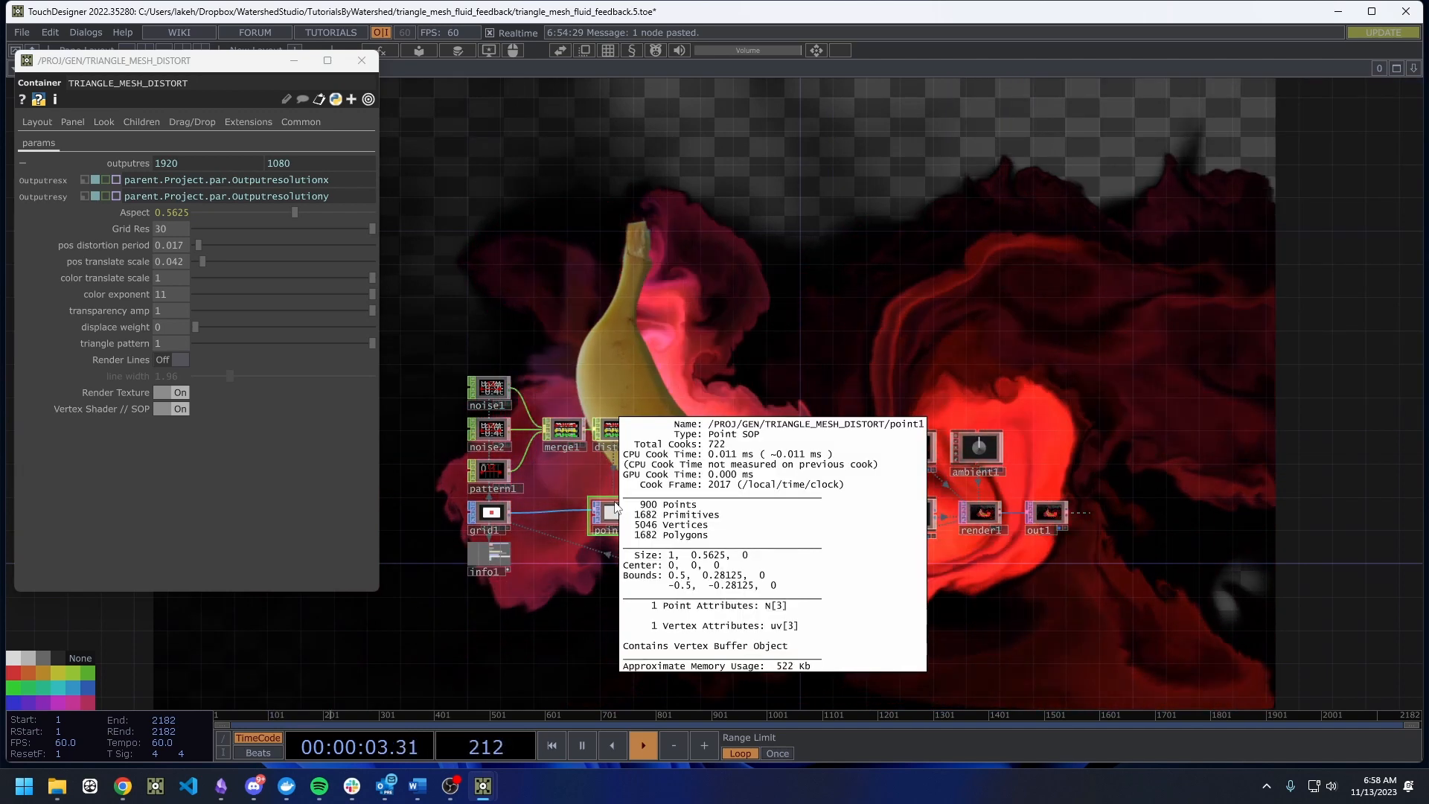
left_click_drag(620, 511, 581, 520)
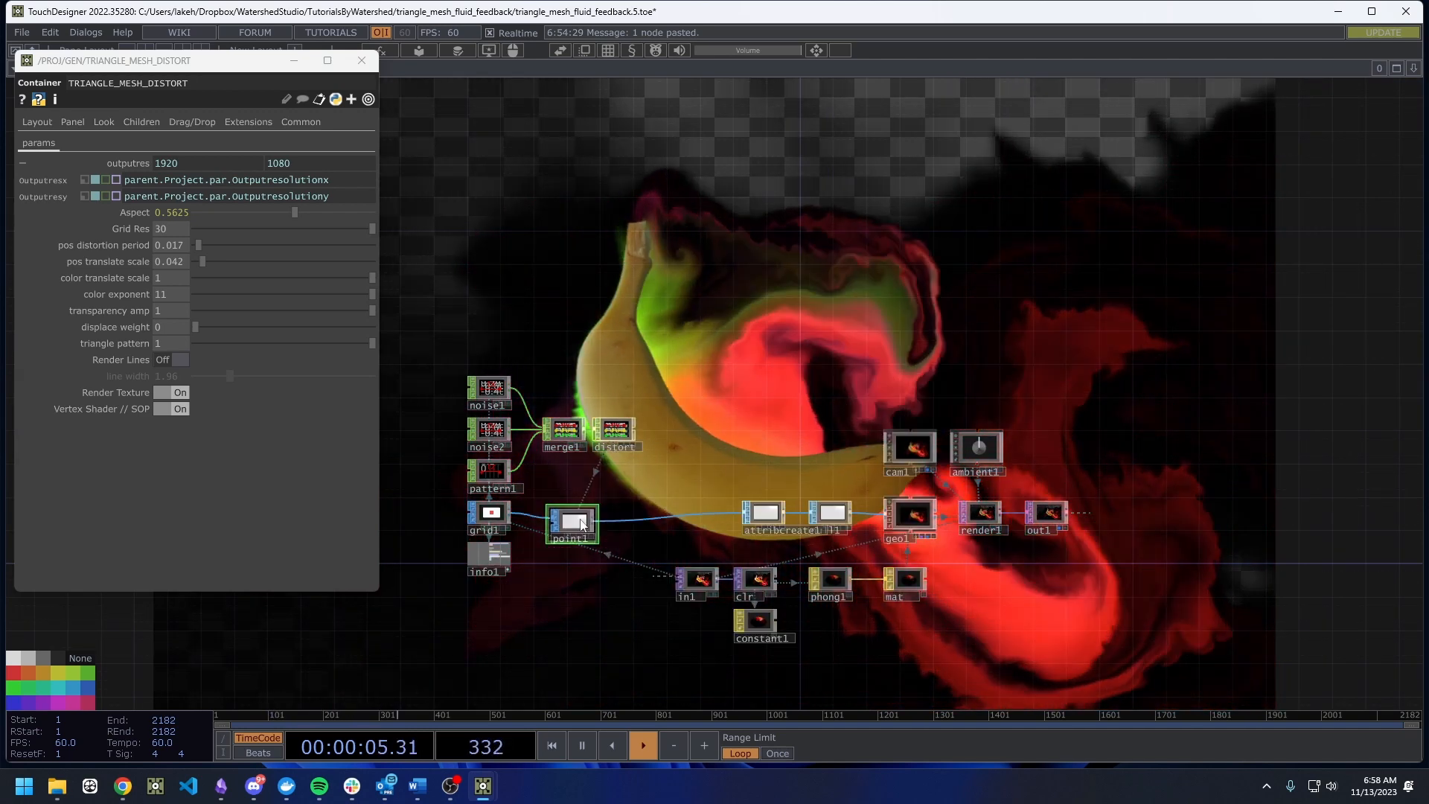
middle_click(580, 520)
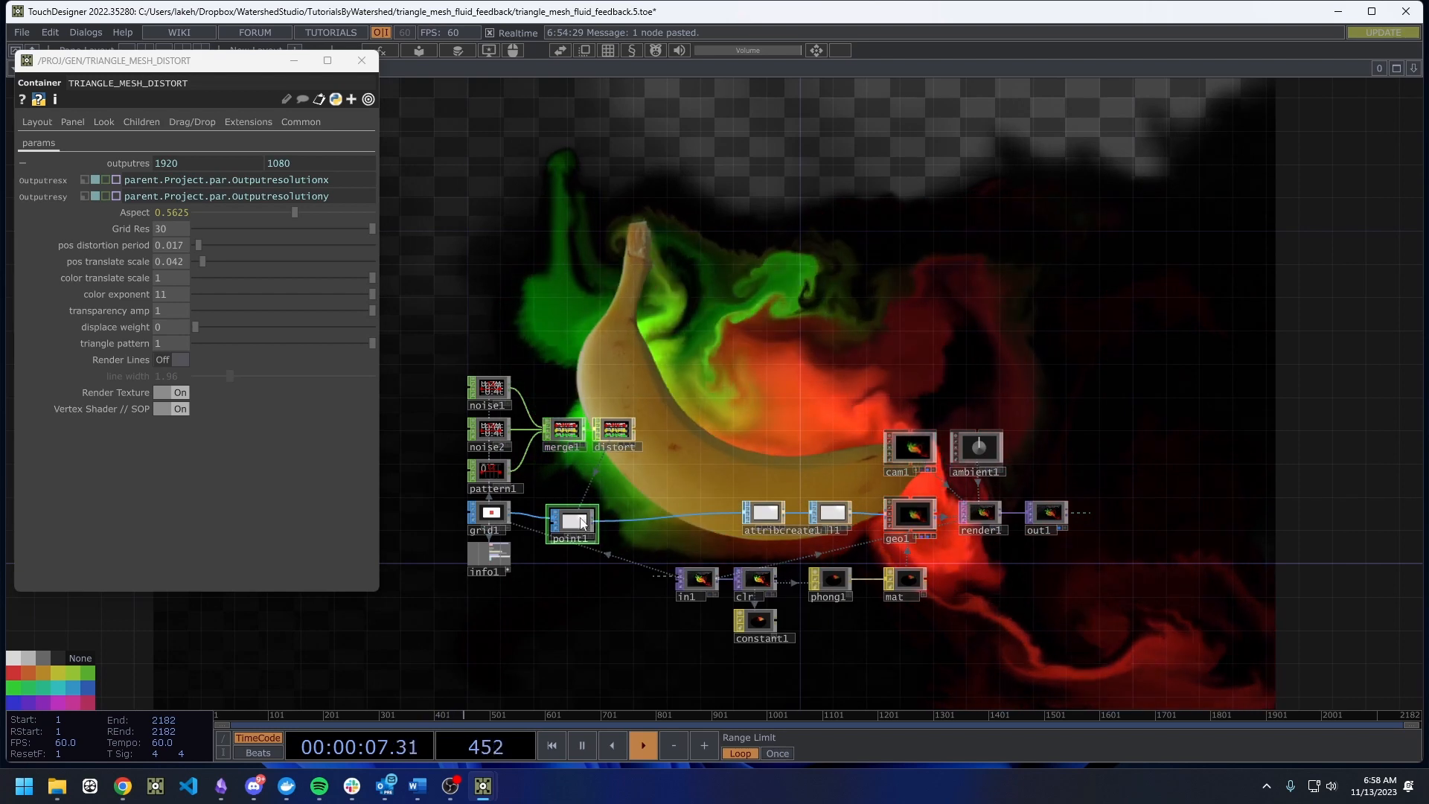
Raise the container's displace weight to 1 and check point1's geometry info at full distortion.
left_click_drag(221, 326, 516, 466)
middle_click(581, 520)
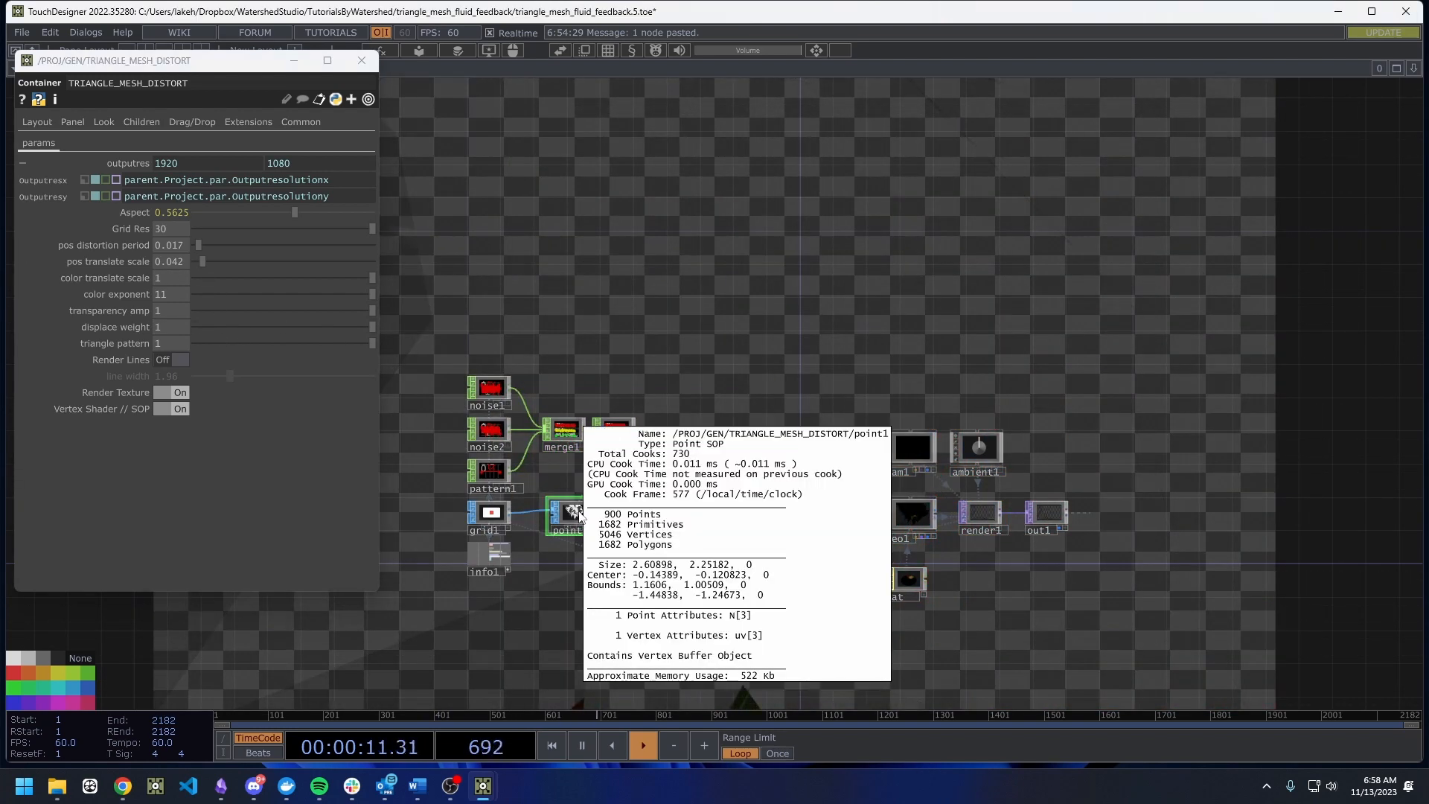
left_click_drag(653, 264, 623, 257)
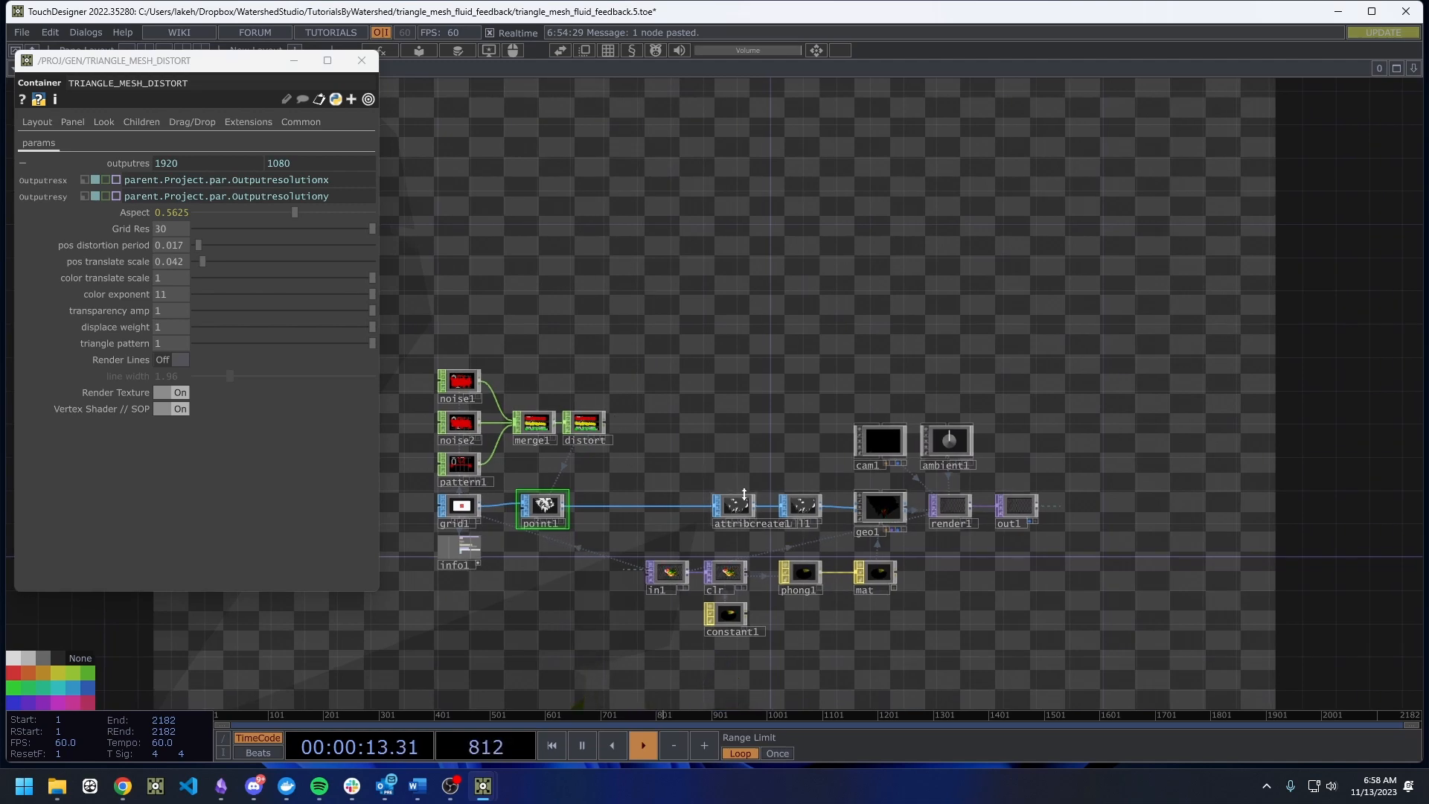
scroll(527, 524, "up", 3)
scroll(650, 451, "down", 3)
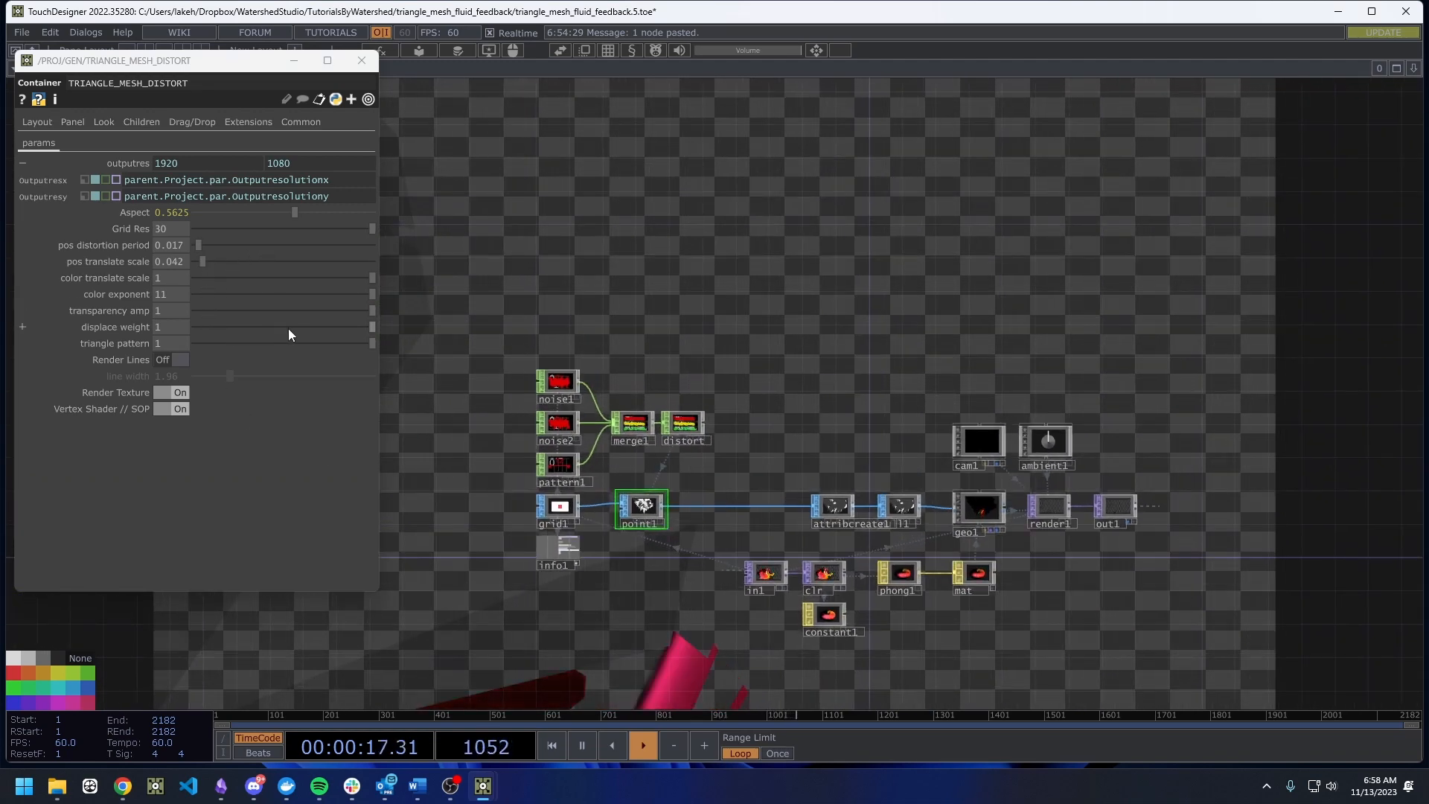
Set the container's displace weight to about 0.752 and review the Noise parameters of noise2 and noise1.
mouse_move(289, 328)
left_mouse_down()
mouse_move(332, 326)
mouse_move(173, 320)
mouse_move(303, 328)
left_mouse_up()
scroll(566, 428, "up", 6)
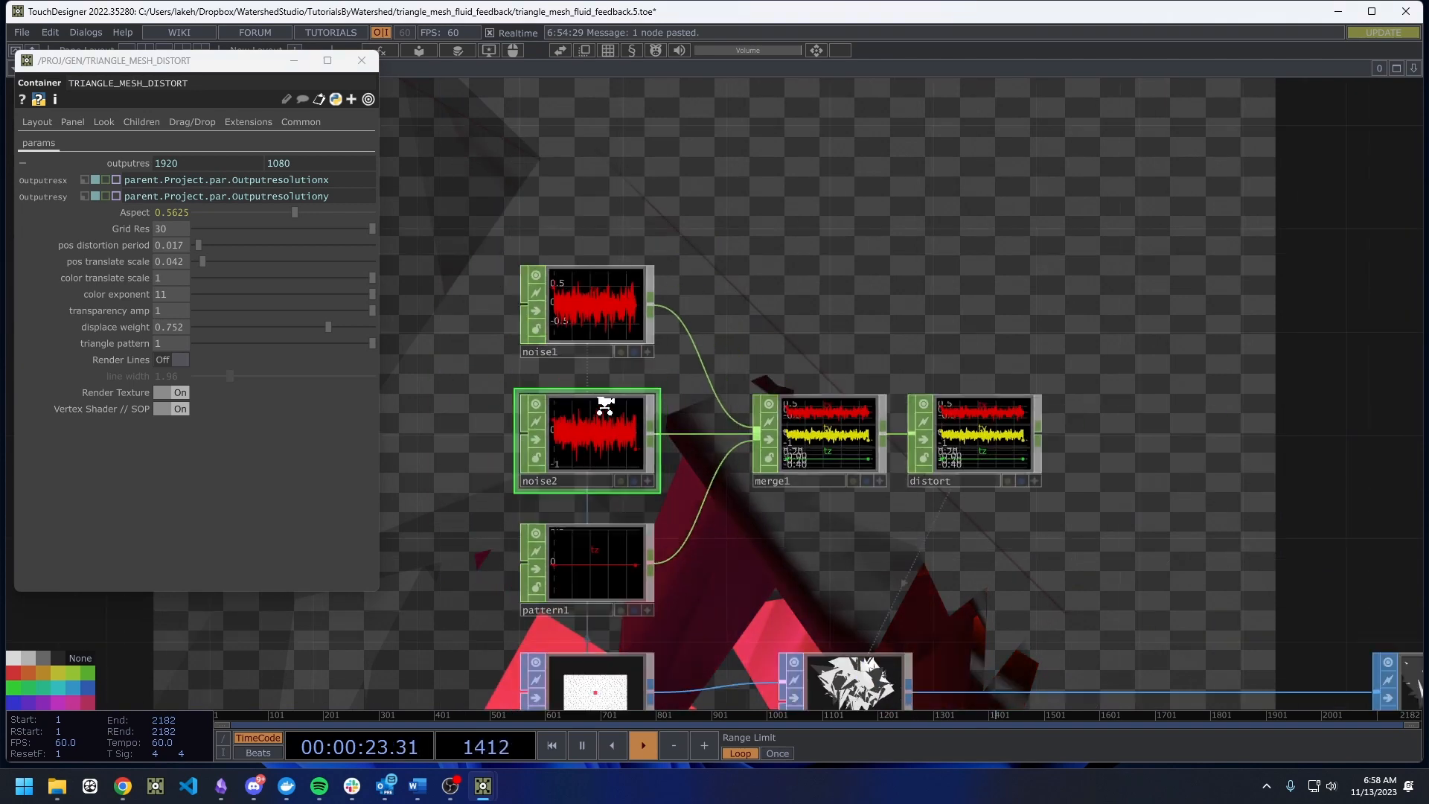
scroll(604, 406, "down", 1)
key("p")
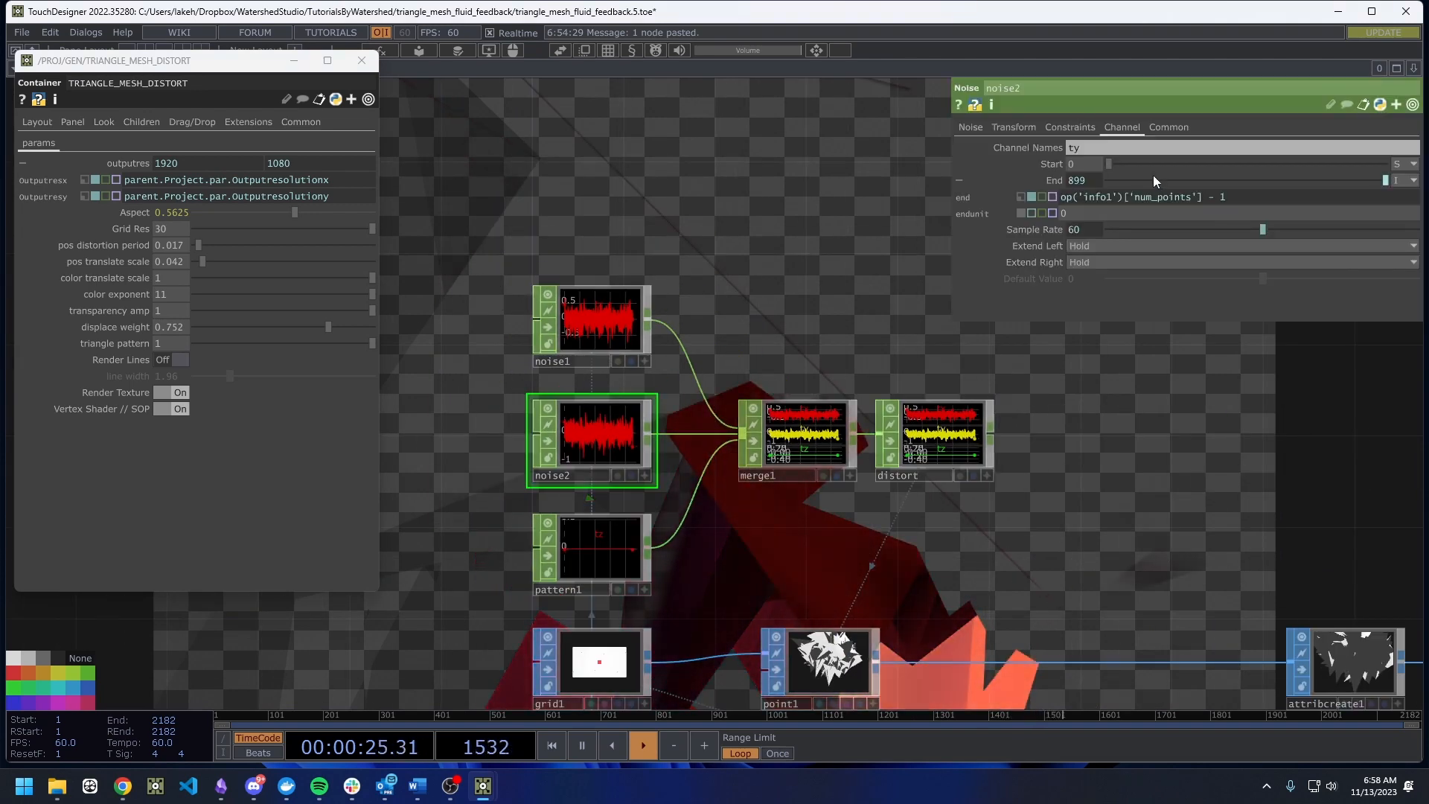
left_click(979, 131)
left_click_drag(778, 243, 818, 234)
left_click(598, 298)
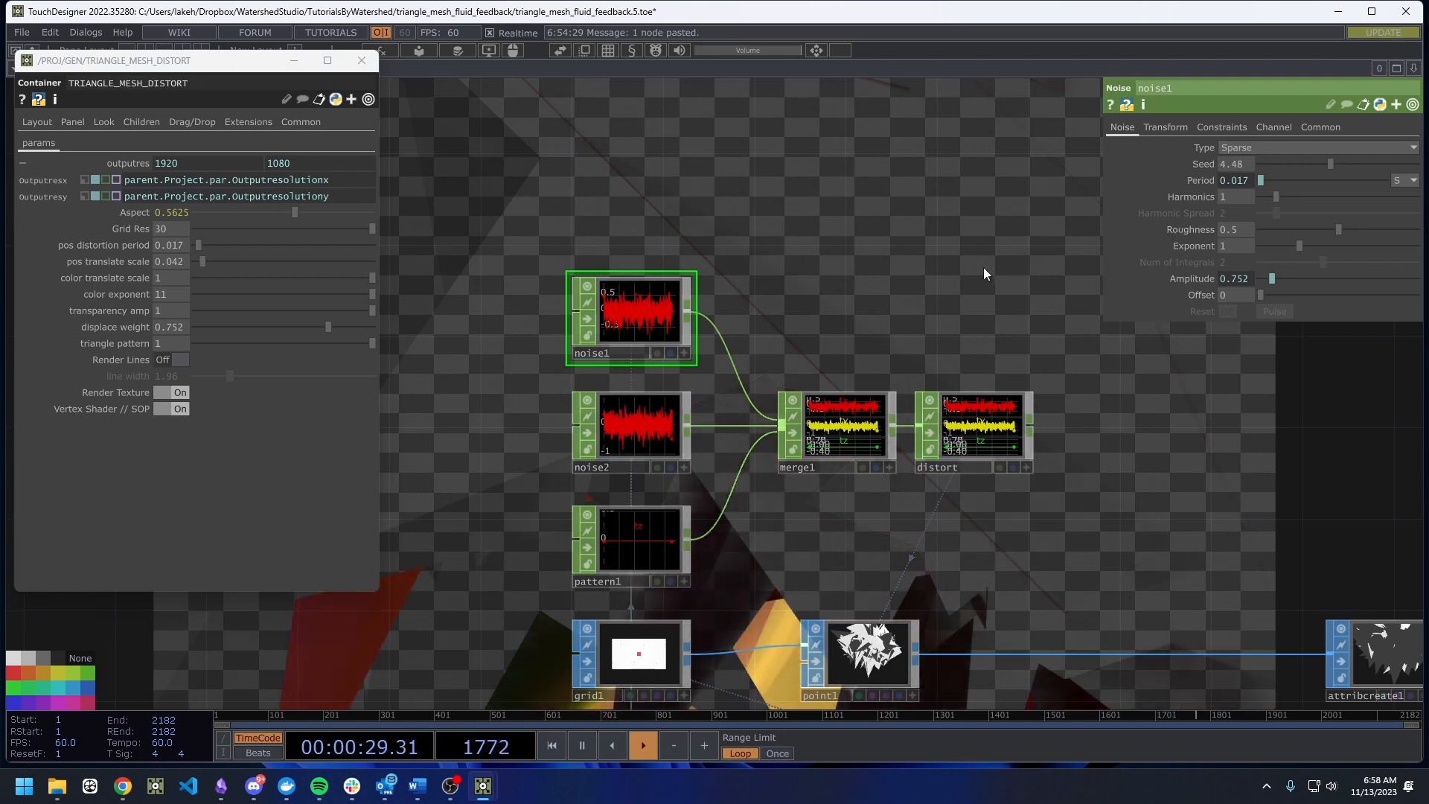
left_click_drag(983, 274, 944, 248)
left_click_drag(1012, 539, 823, 415)
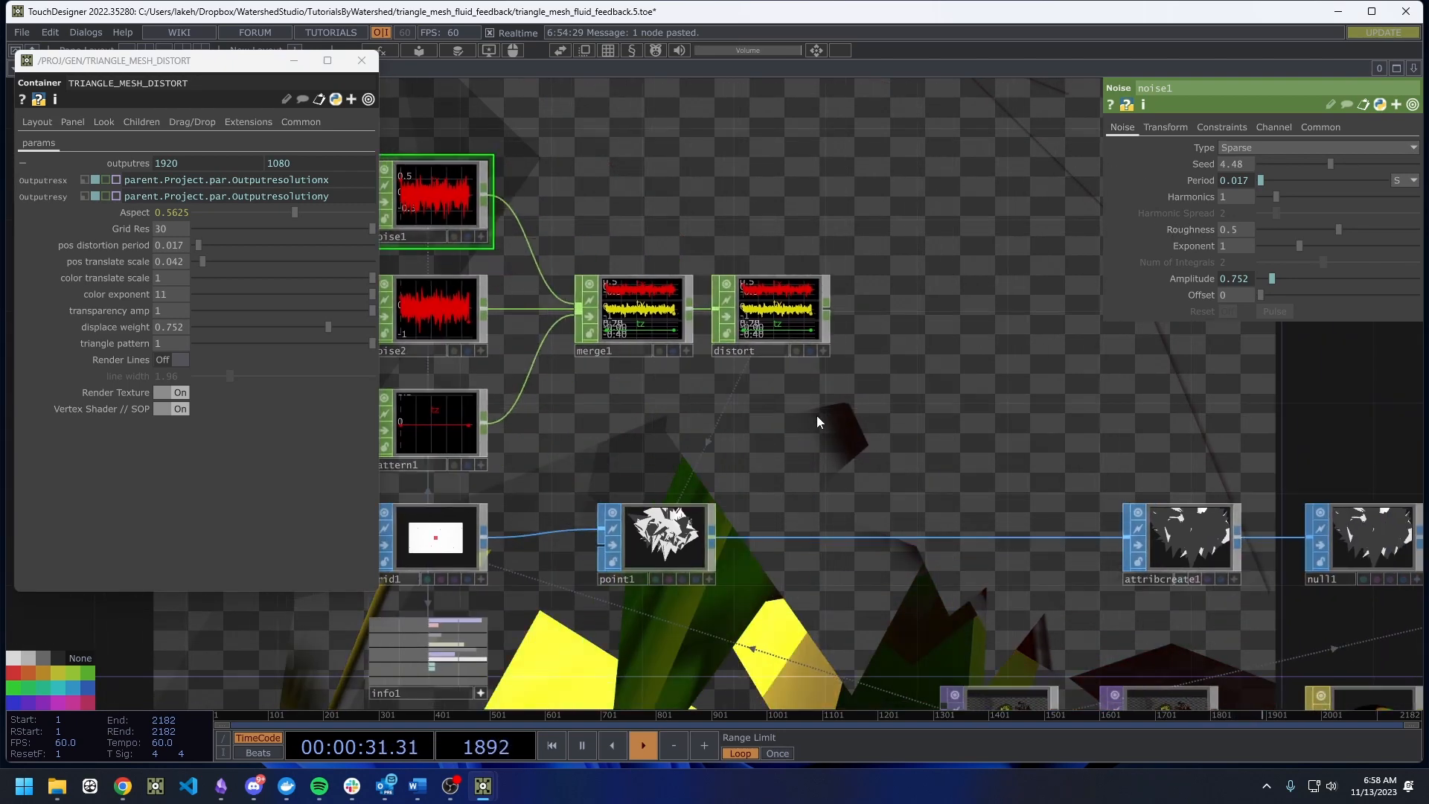
Create a SOP to DAT from point1's output and place it beside point1 to list the point positions.
scroll(647, 521, "up", 6)
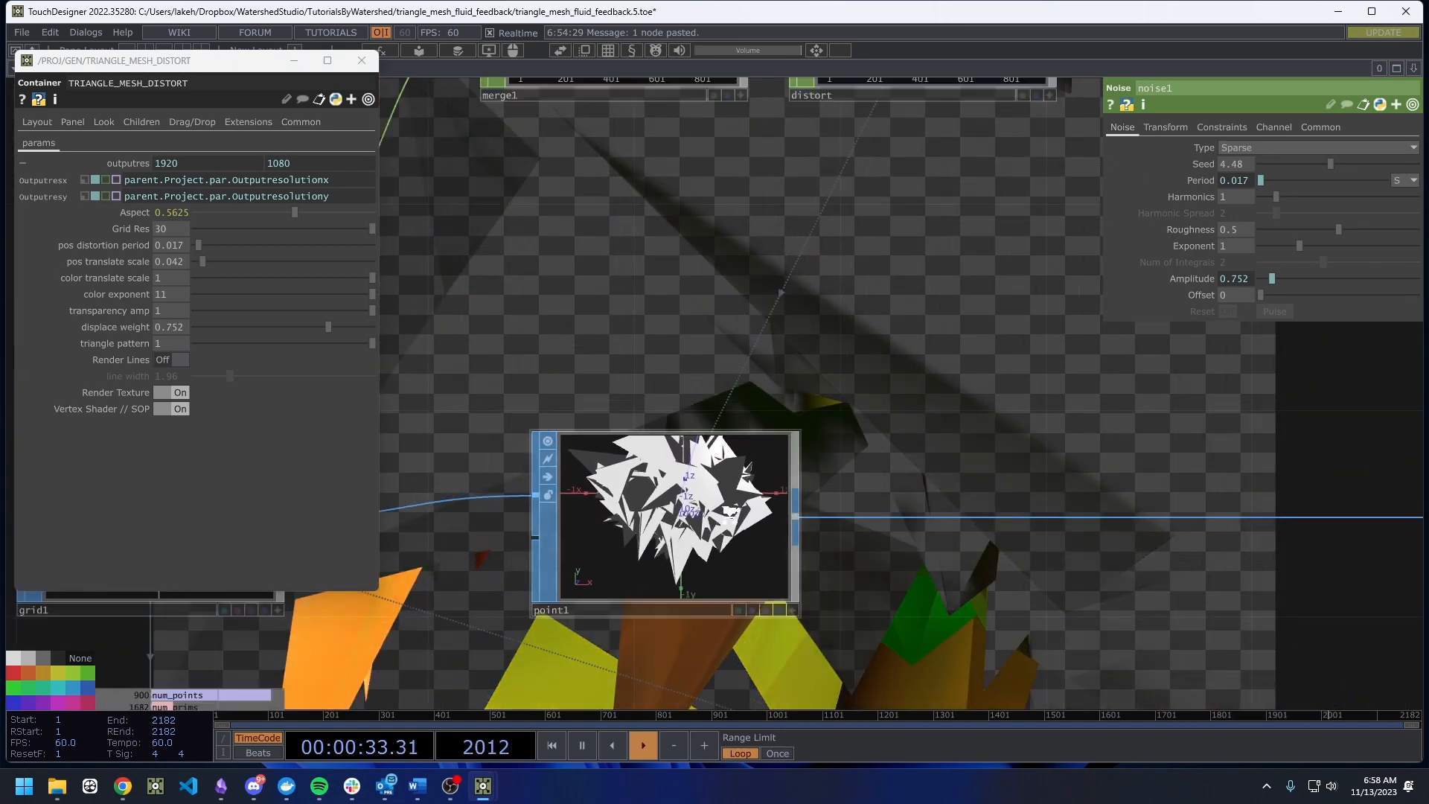
key("Tab")
left_click(739, 332)
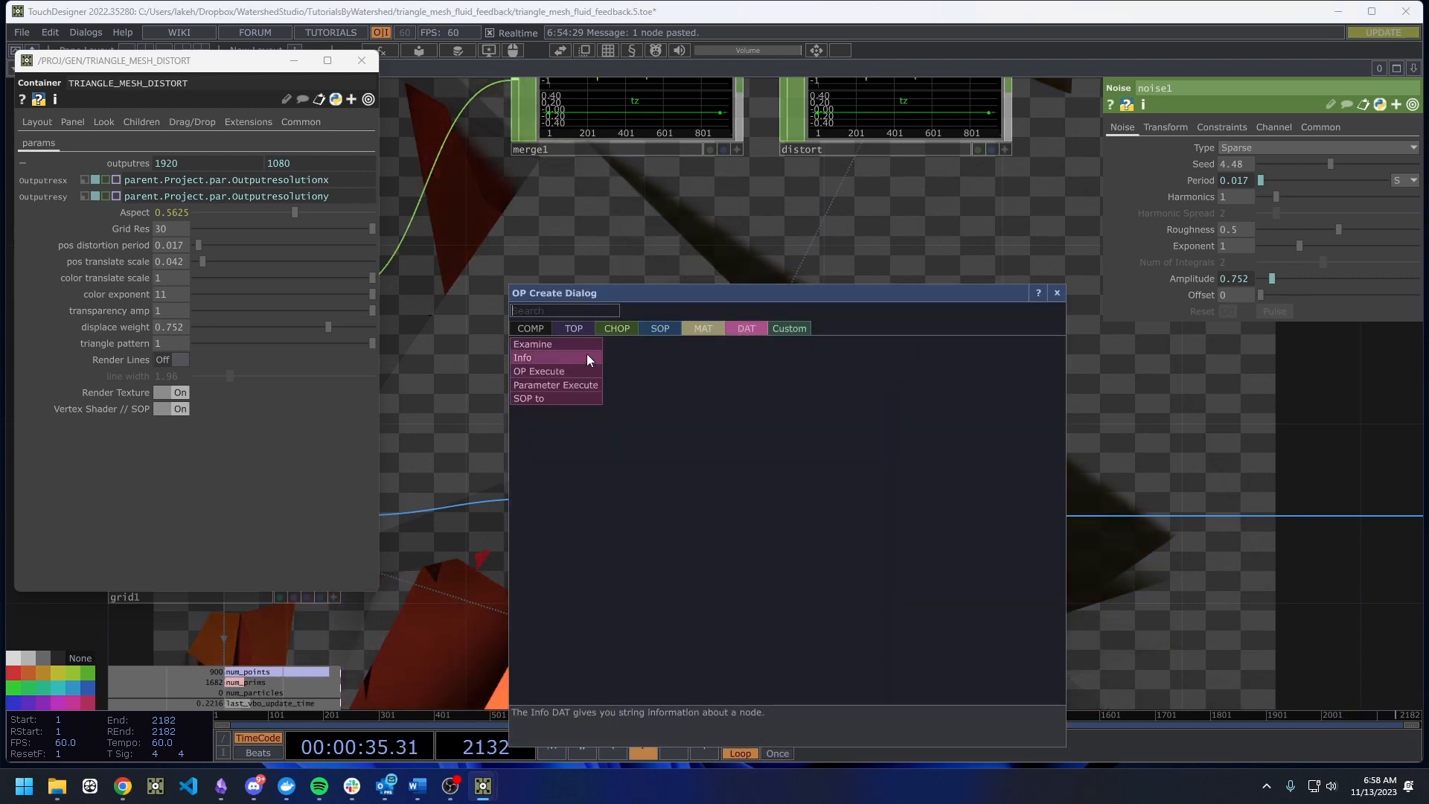
left_click(579, 399)
left_click(941, 388)
scroll(997, 380, "up", 5)
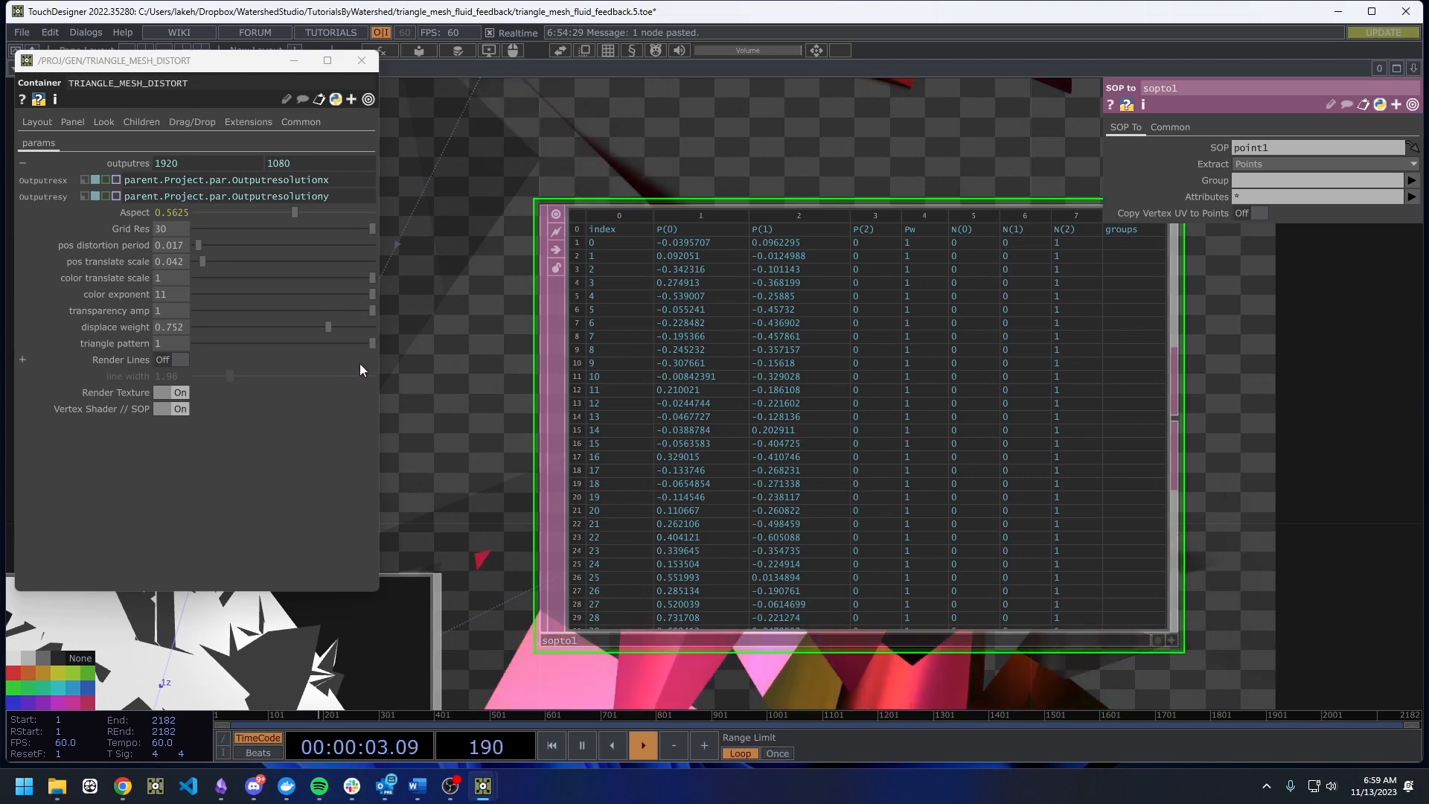
Examine sopto1's point position table with the displace weight at 0, and raise the weight to about 0.088.
left_click_drag(327, 323, 159, 346)
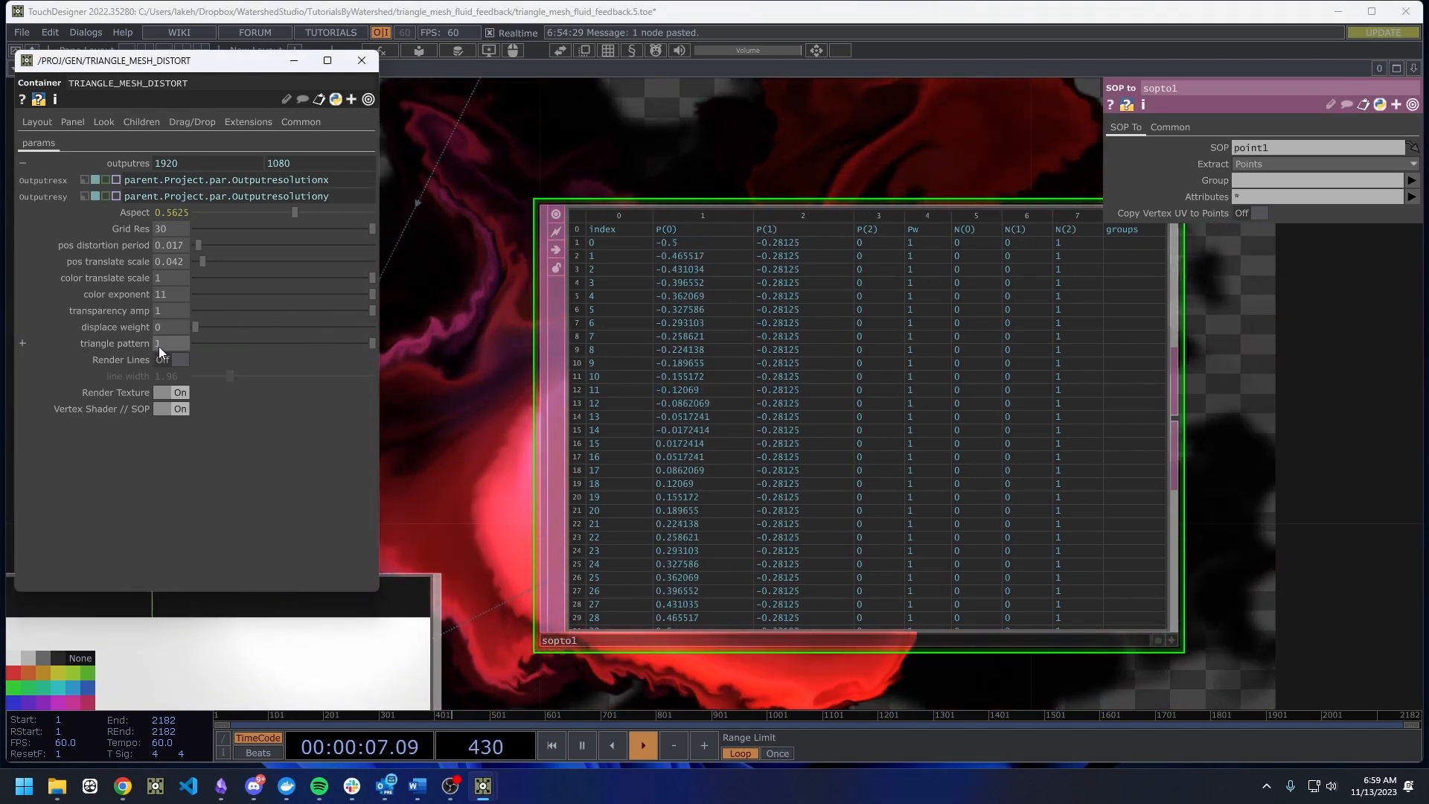
scroll(761, 484, "up", 5)
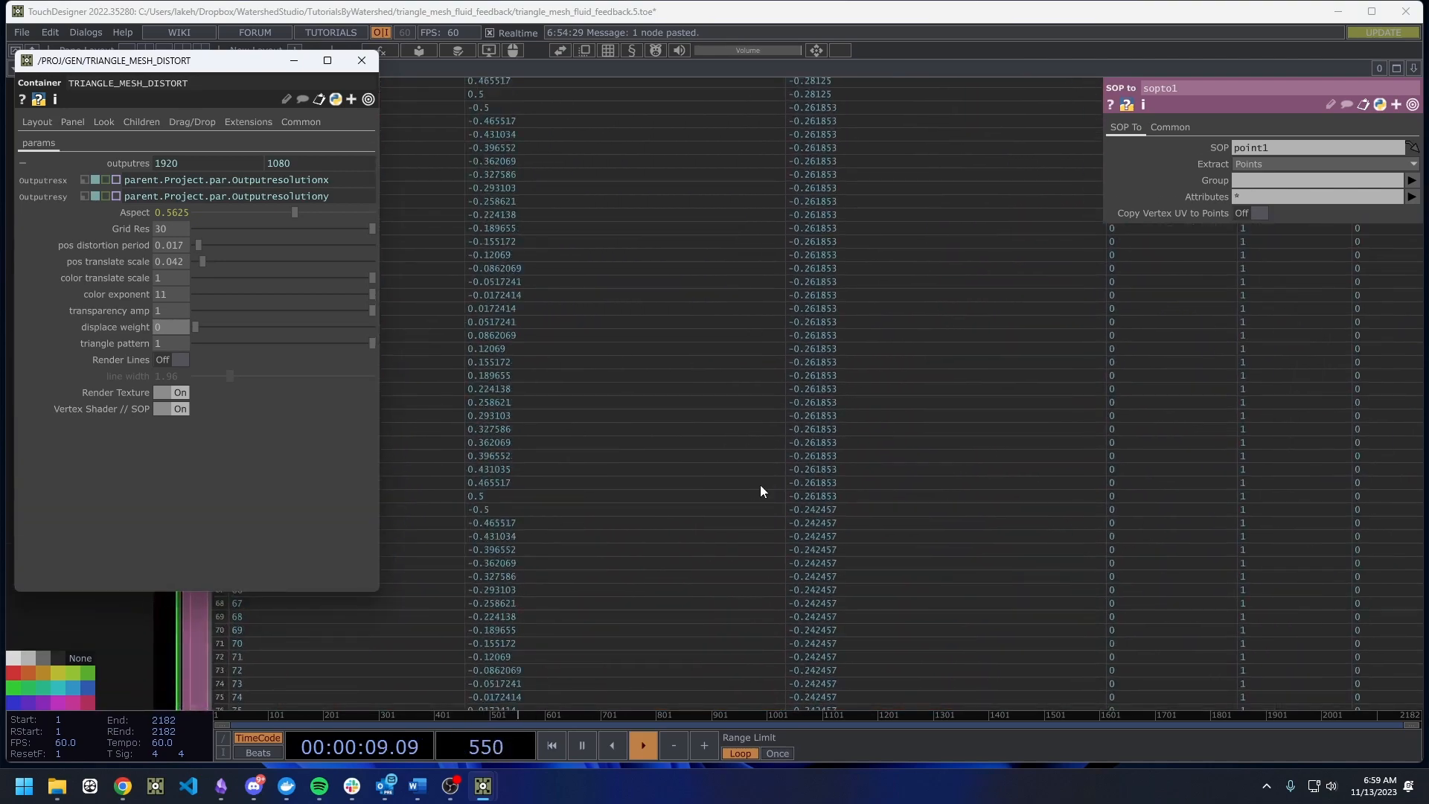
scroll(748, 482, "down", 5)
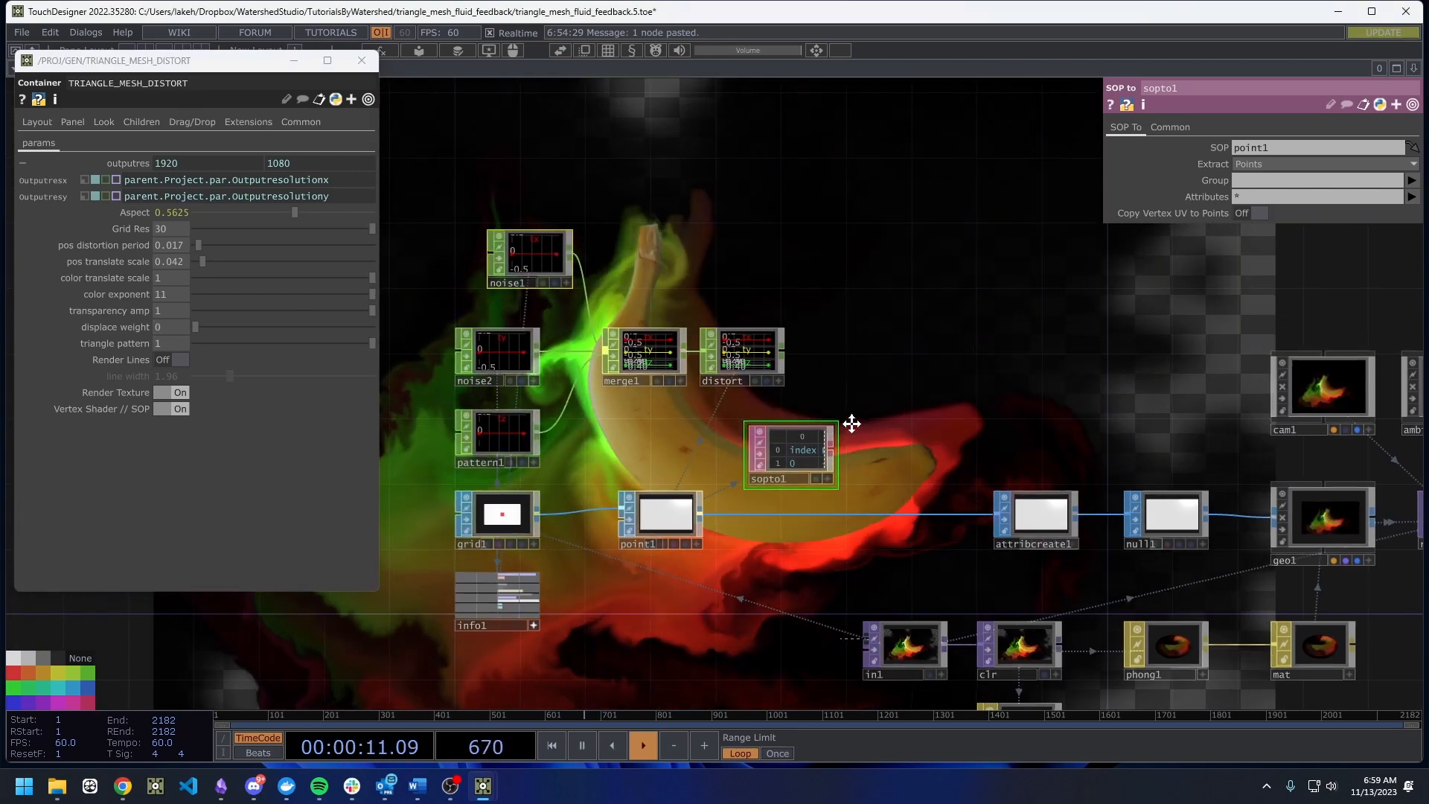
left_click_drag(852, 423, 860, 468)
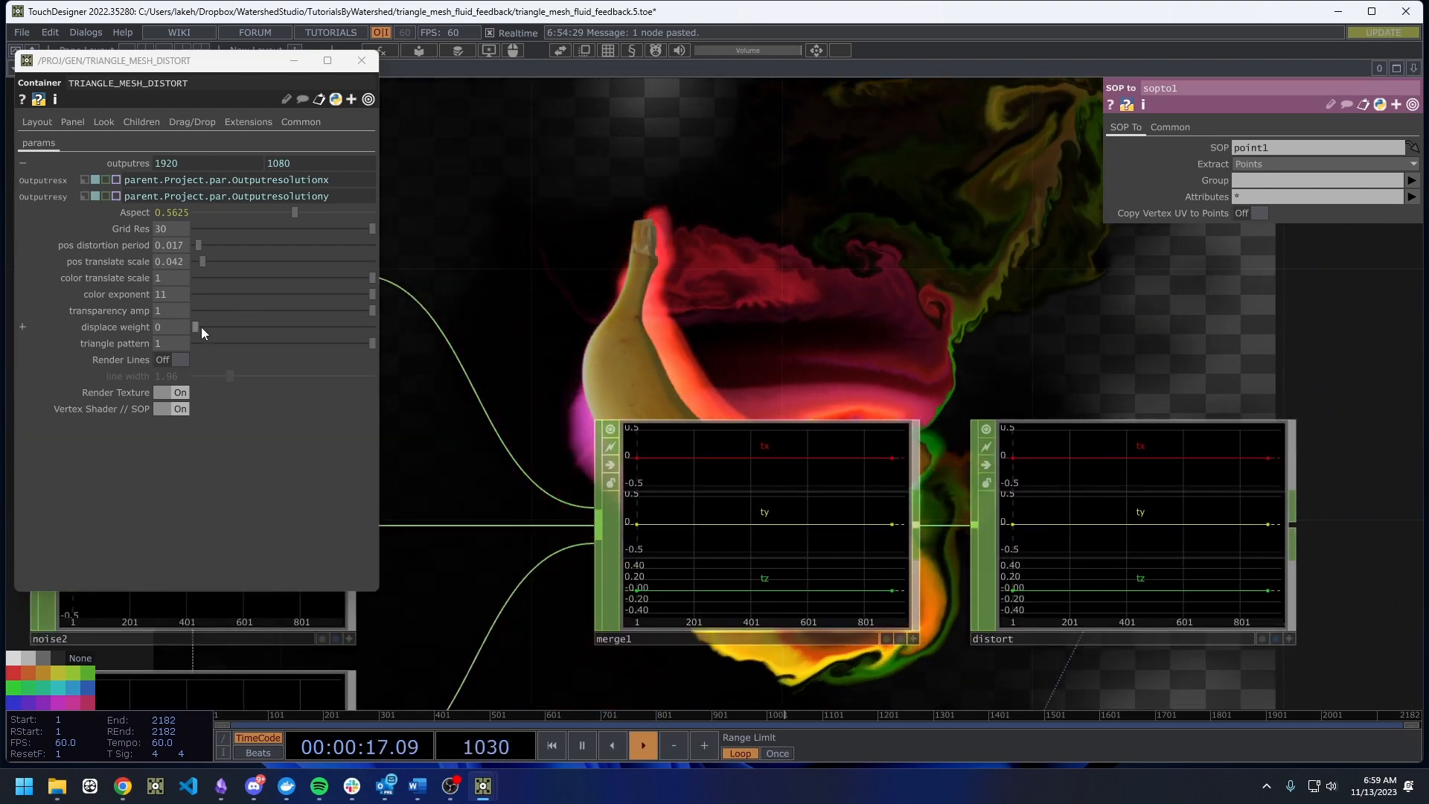
mouse_move(201, 327)
left_mouse_down()
mouse_move(457, 333)
mouse_move(202, 332)
mouse_move(217, 329)
left_mouse_up()
Stack noise1, noise2 and pattern1 closer together and move point1 beneath the distort CHOP.
middle_click_drag(694, 310, 647, 373)
left_click_drag(647, 373, 590, 470)
left_click_drag(641, 275, 643, 134)
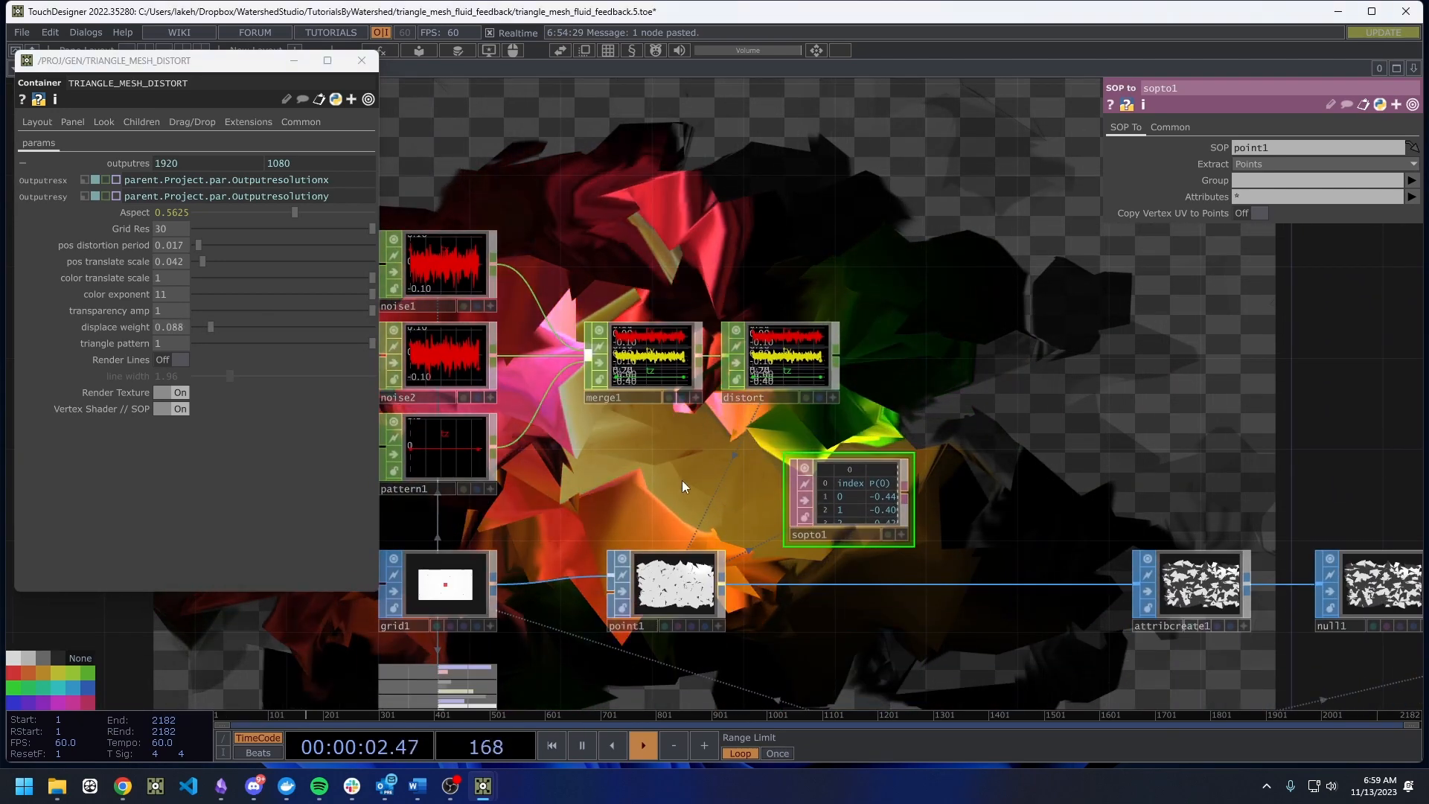
mouse_move(673, 520)
left_mouse_down()
mouse_move(678, 494)
mouse_move(669, 543)
left_mouse_up()
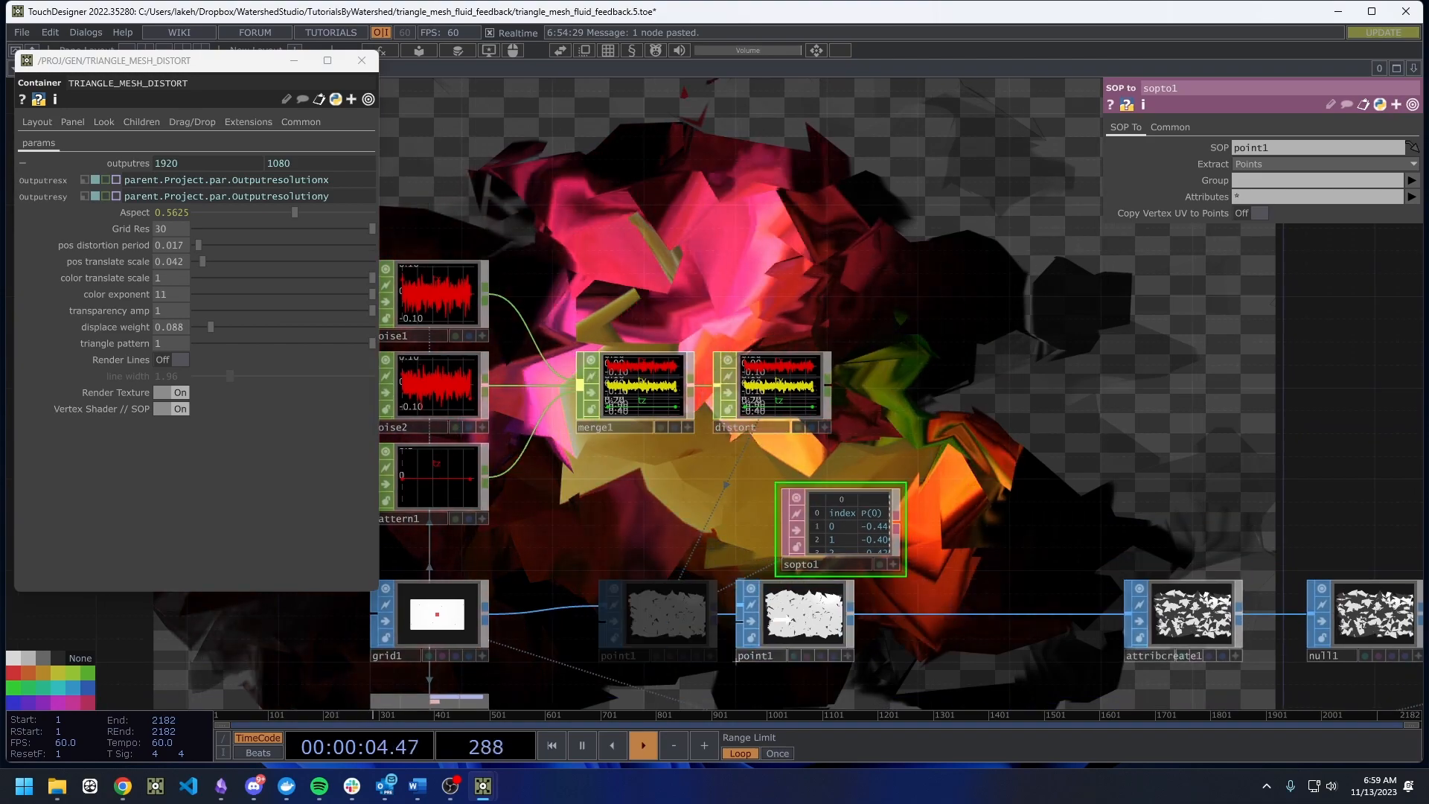
left_click_drag(779, 617, 768, 629)
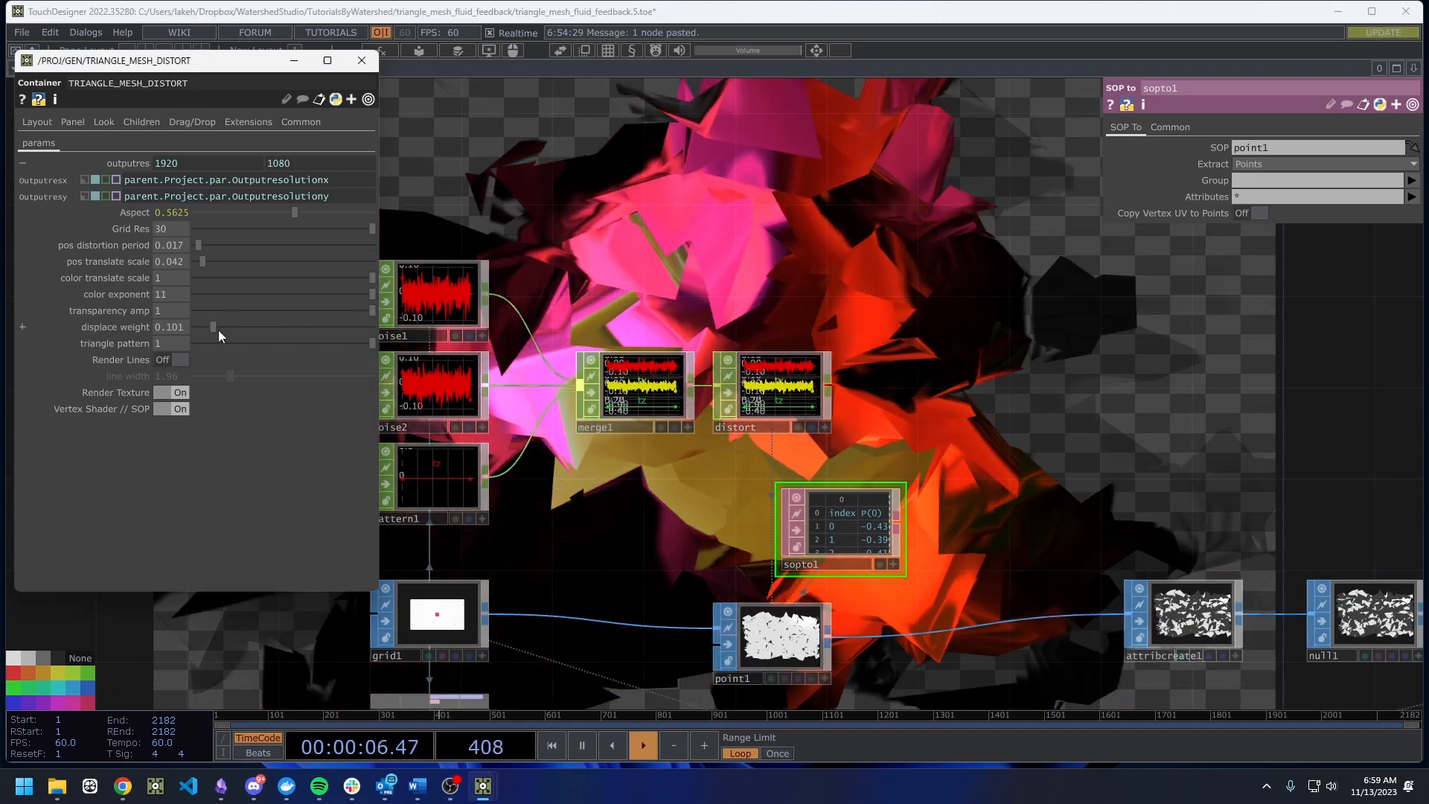
Raise the container's displace weight to 1 and activate point1's viewer to examine the distorted mesh in 3D.
left_click_drag(217, 329, 458, 363)
scroll(640, 298, "down", 3)
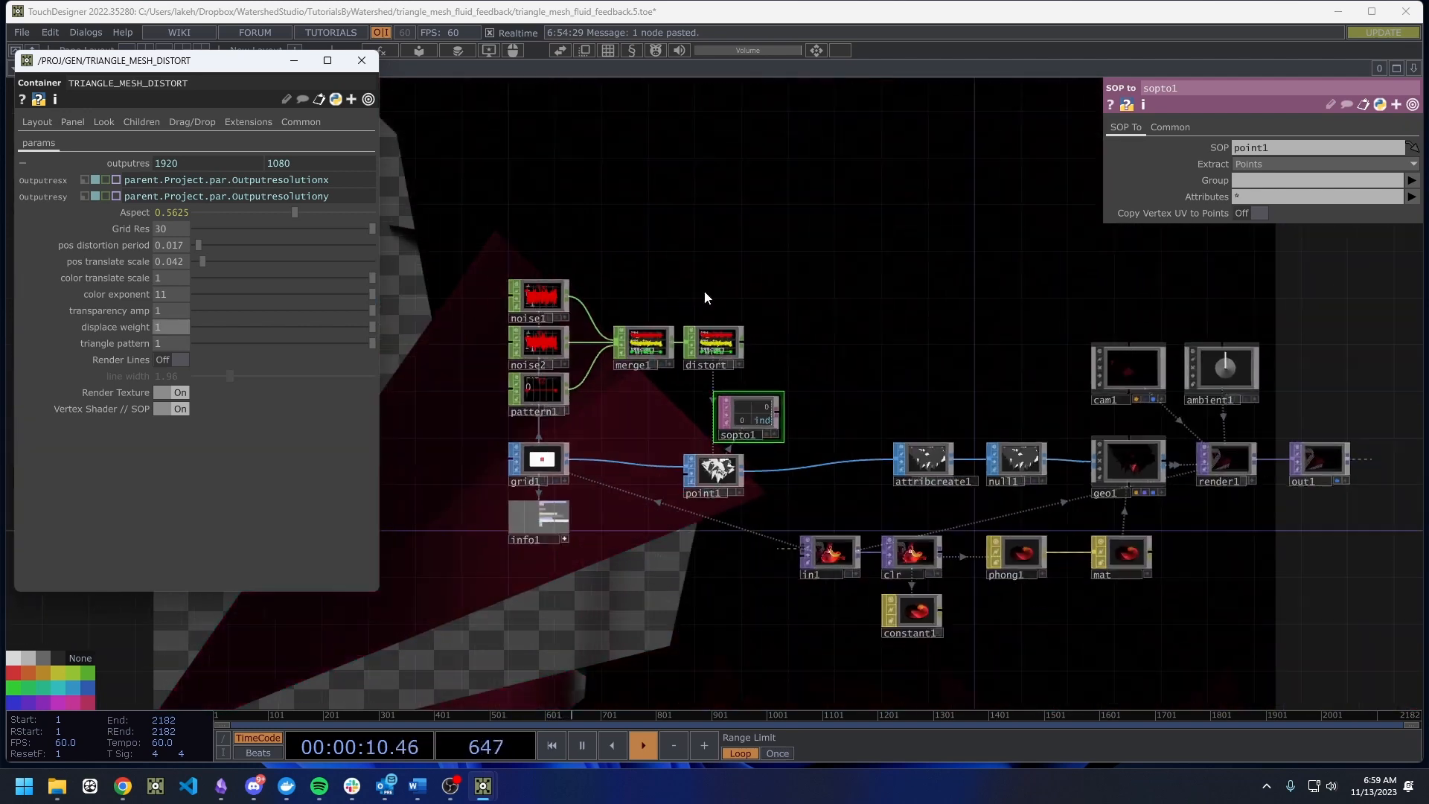
scroll(713, 477, "up", 5)
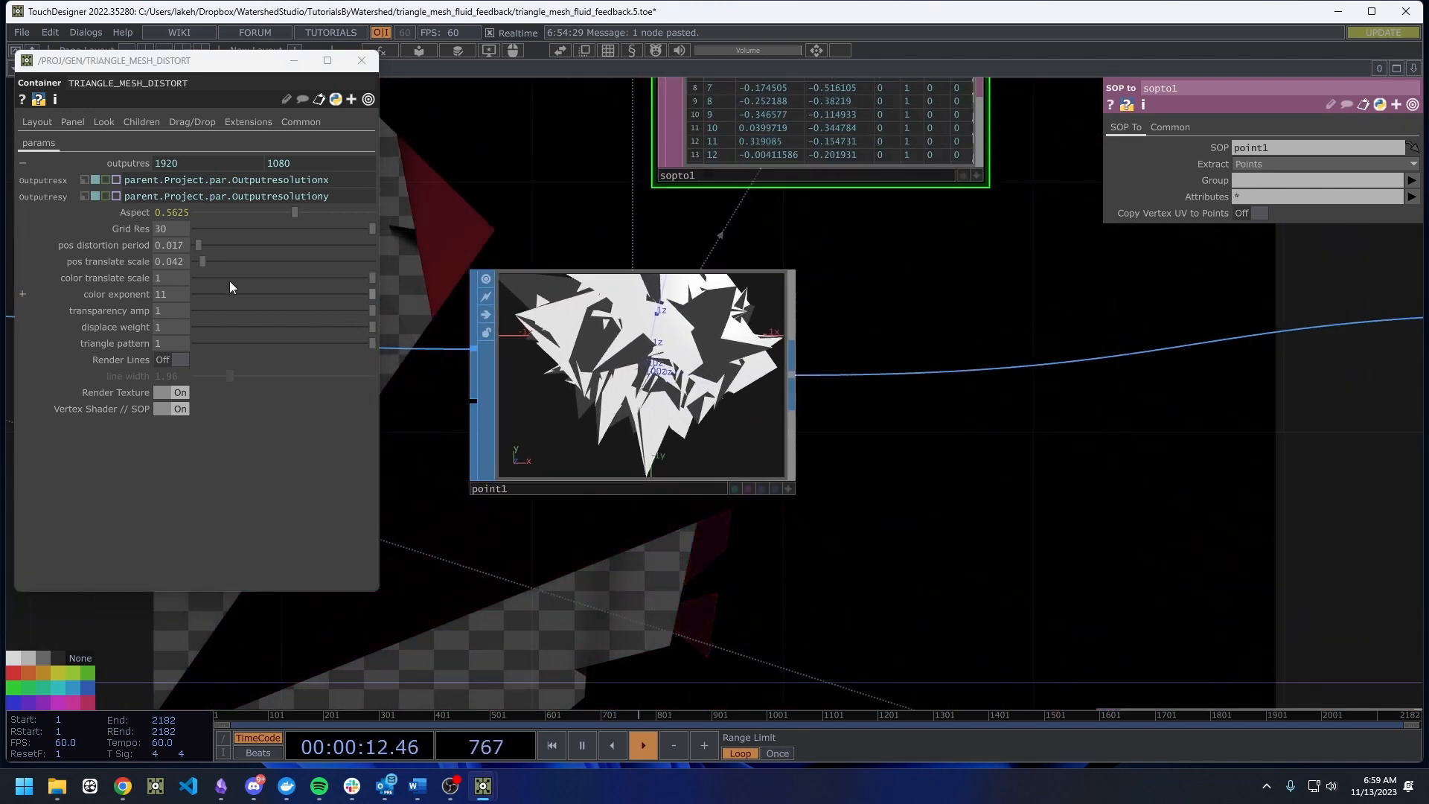
left_click(787, 488)
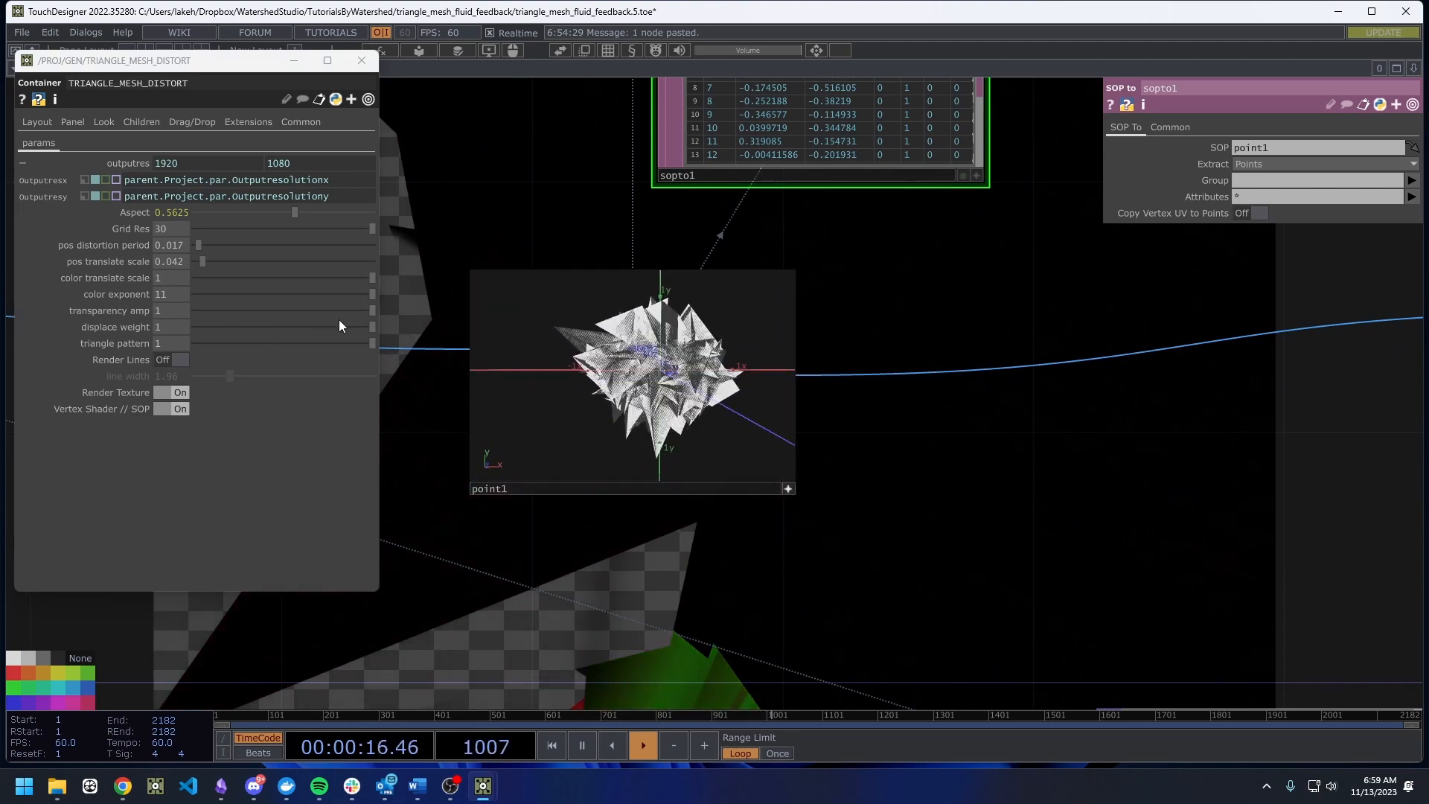
left_click_drag(340, 325, 656, 396)
scroll(1030, 415, "down", 5)
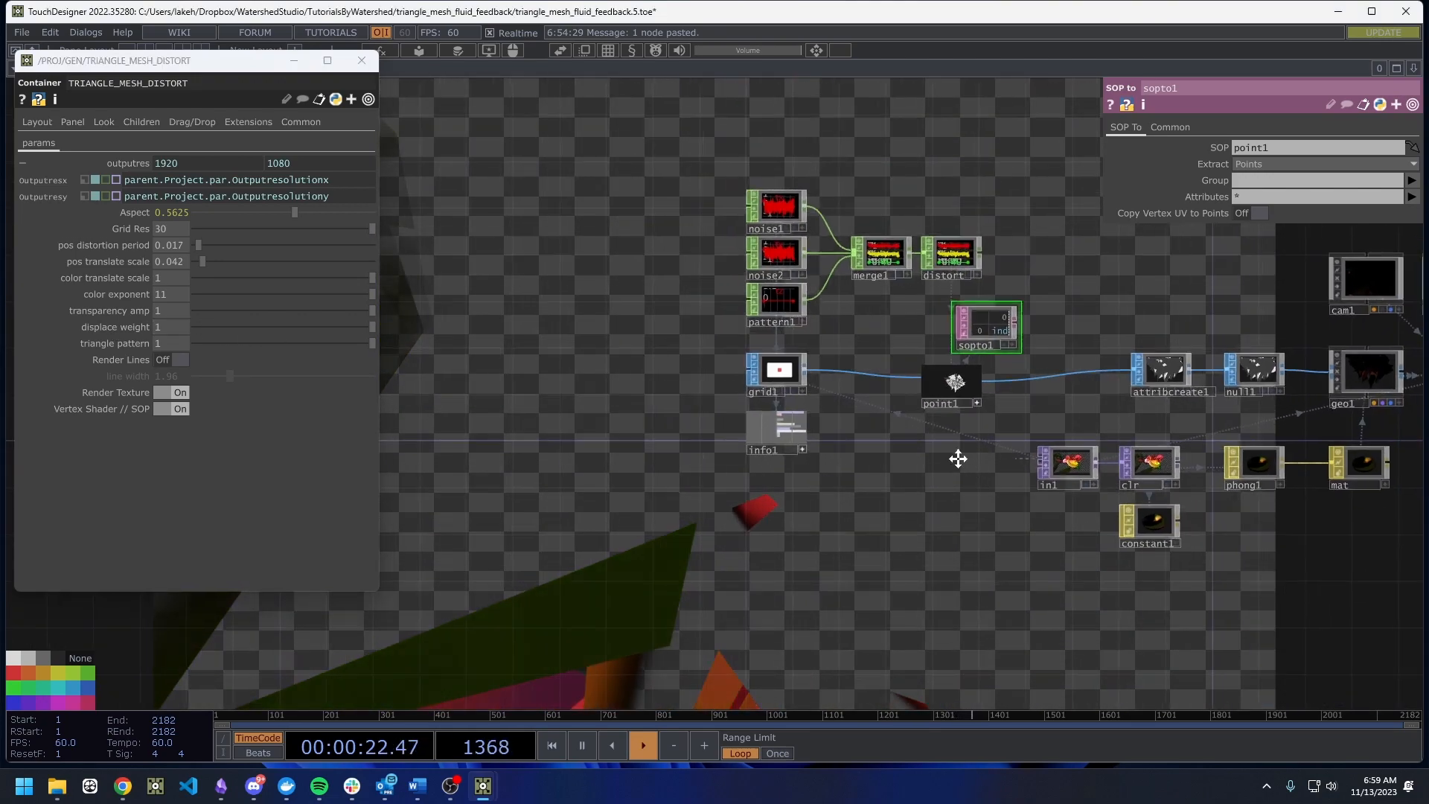
Inspect the in1 TOP's image and set the container's displace weight to about 0.13.
scroll(953, 493, "up", 5)
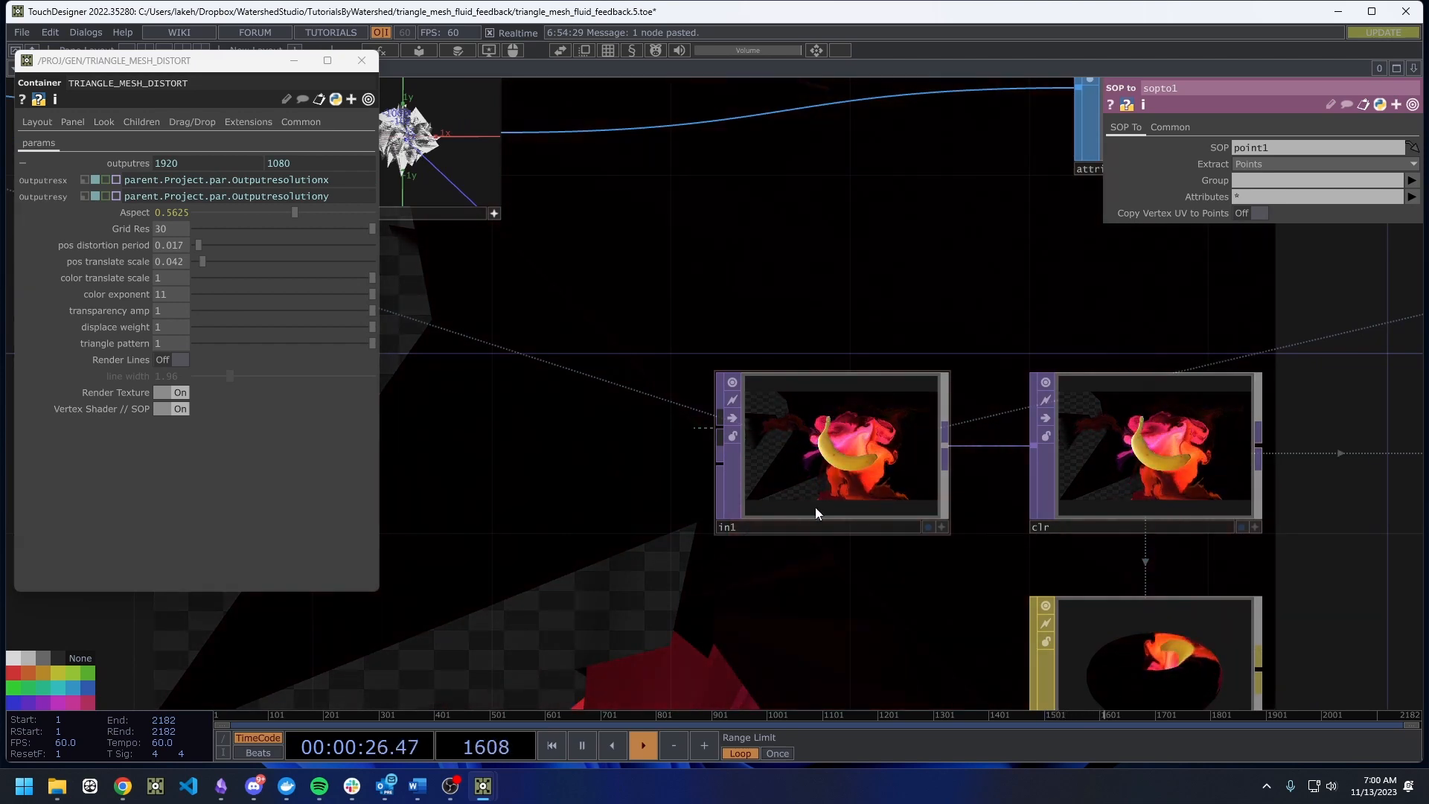
scroll(814, 506, "down", 5)
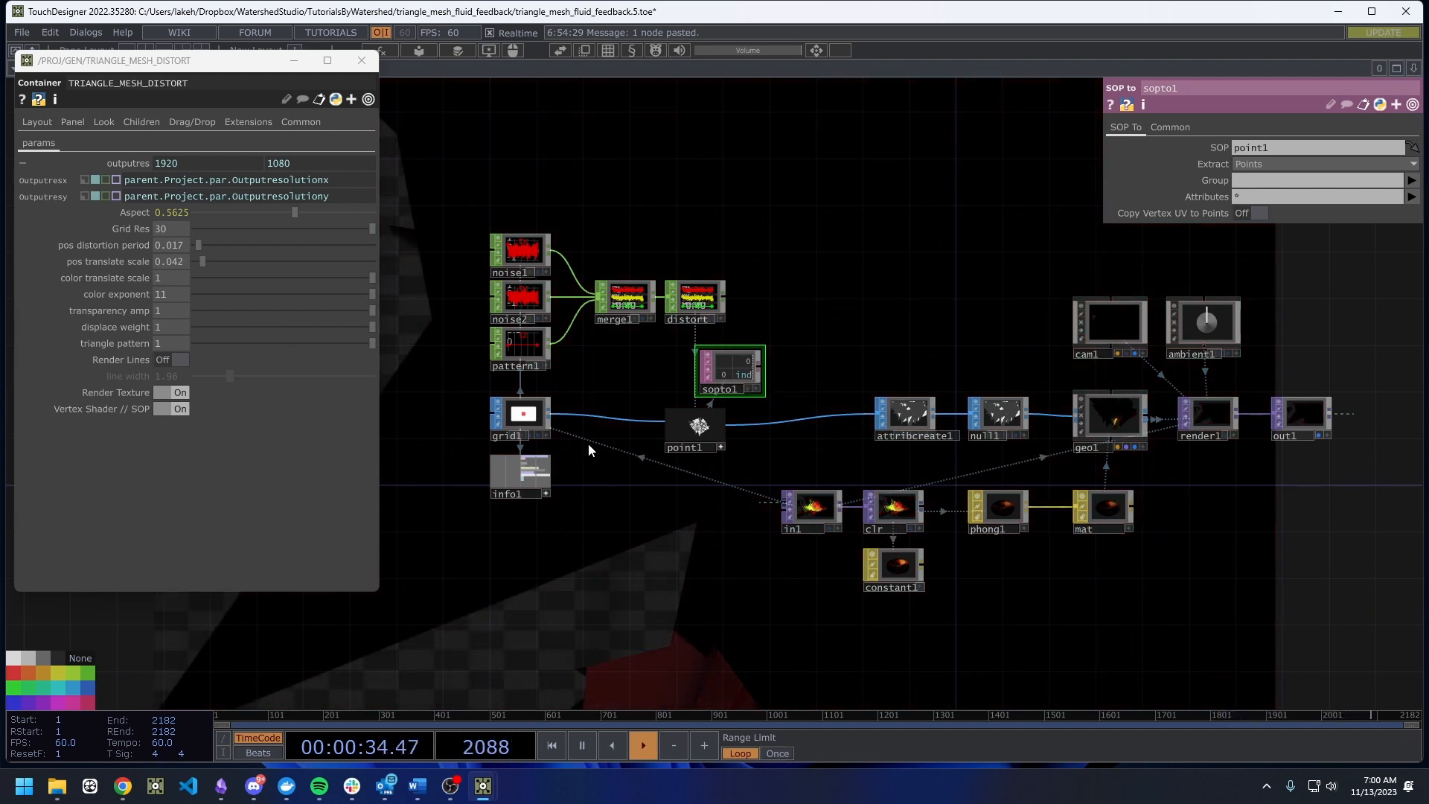
left_click_drag(272, 338, 213, 336)
left_click_drag(803, 254, 754, 290)
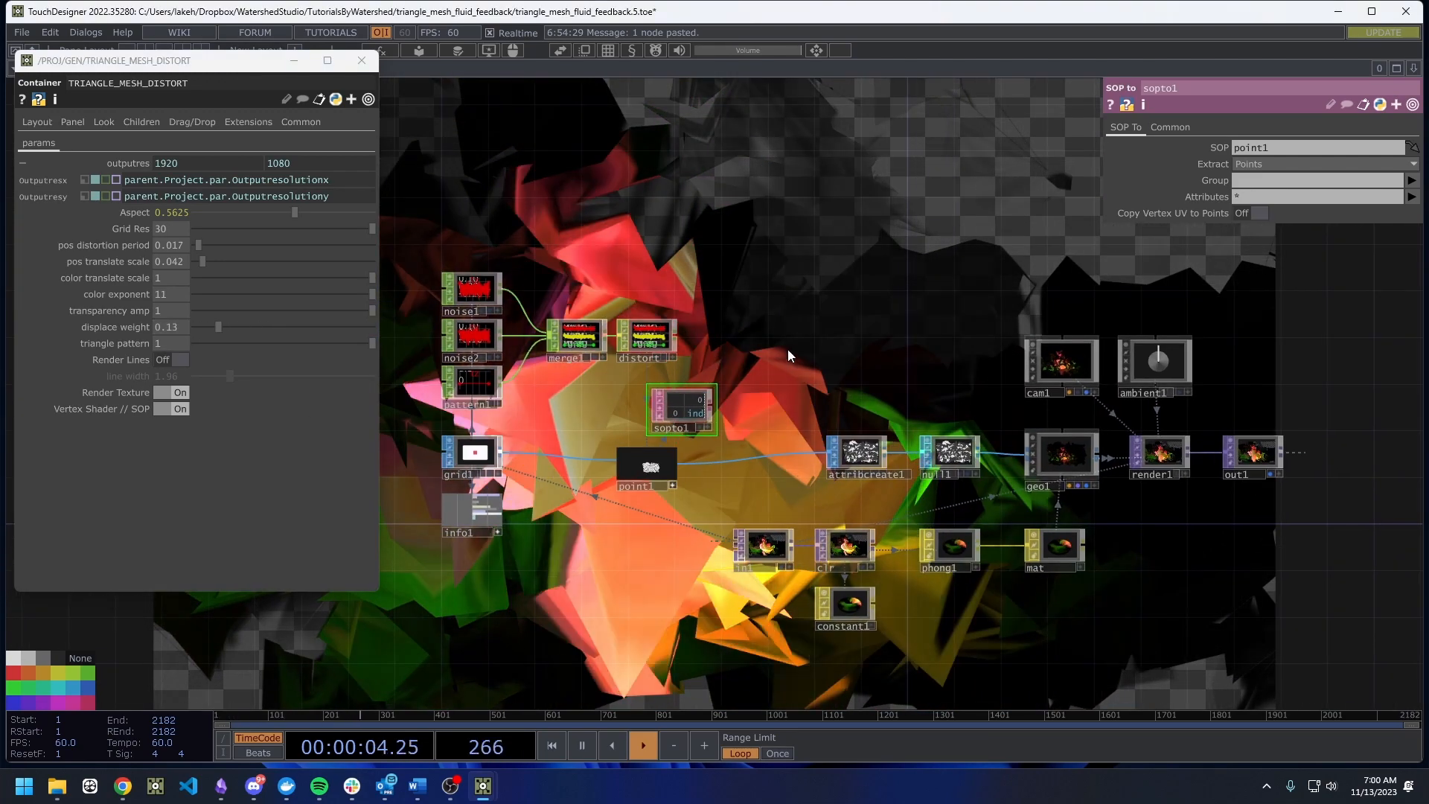
Move point1 level with grid1 and check its geometry info.
scroll(807, 395, "up", 3)
left_click_drag(778, 412, 1029, 378)
left_click_drag(691, 636, 845, 629)
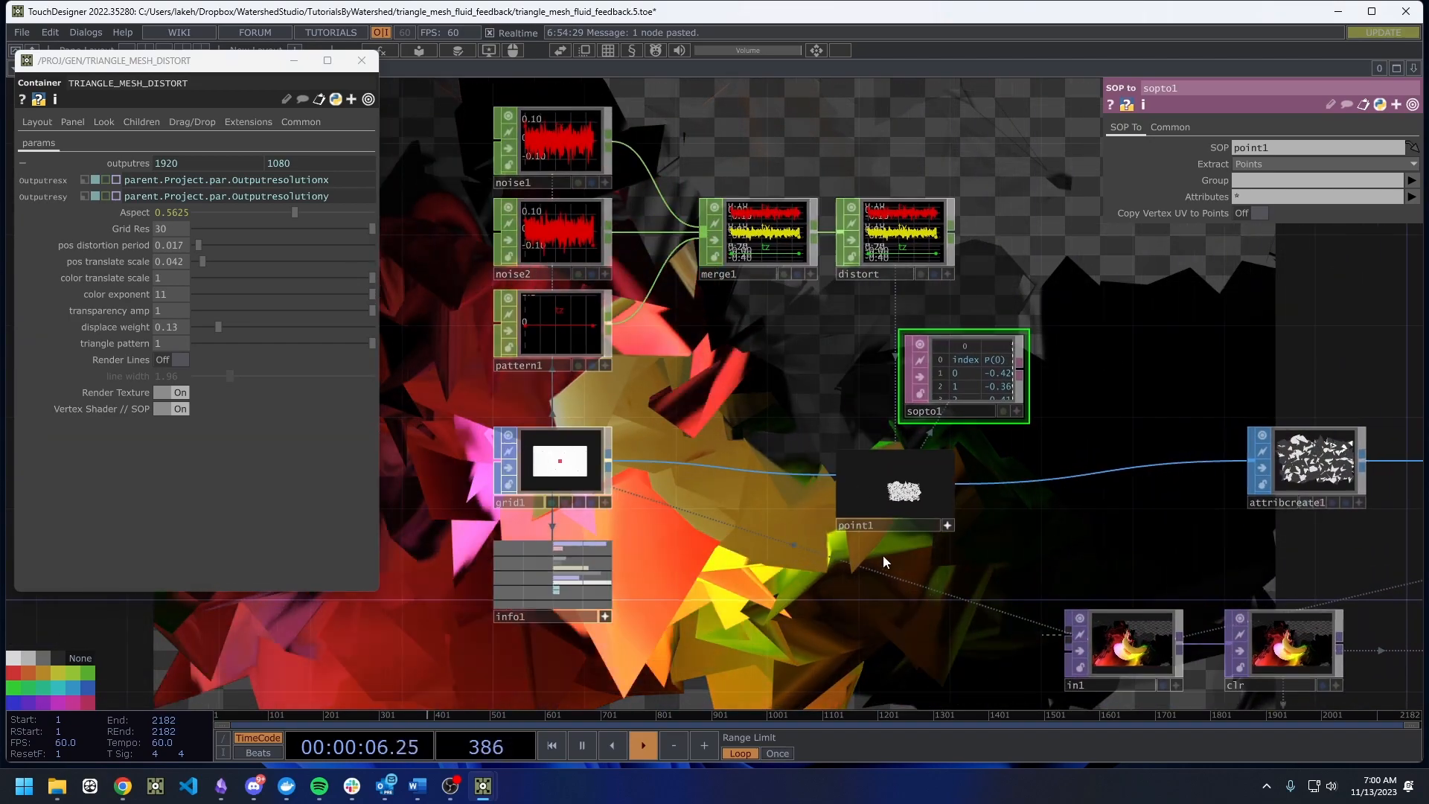
left_click_drag(906, 552, 768, 616)
middle_click(759, 538)
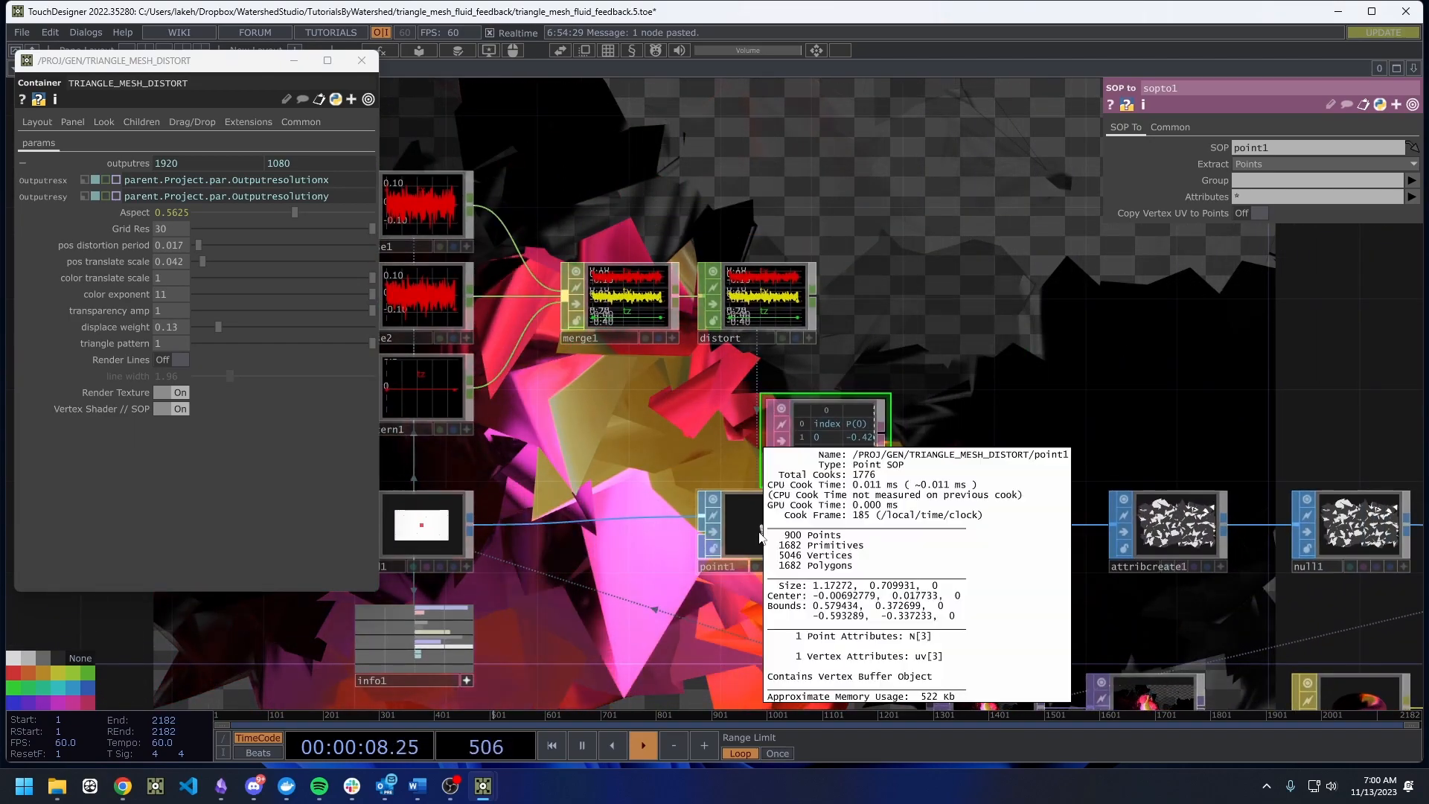
scroll(566, 558, "down", 6)
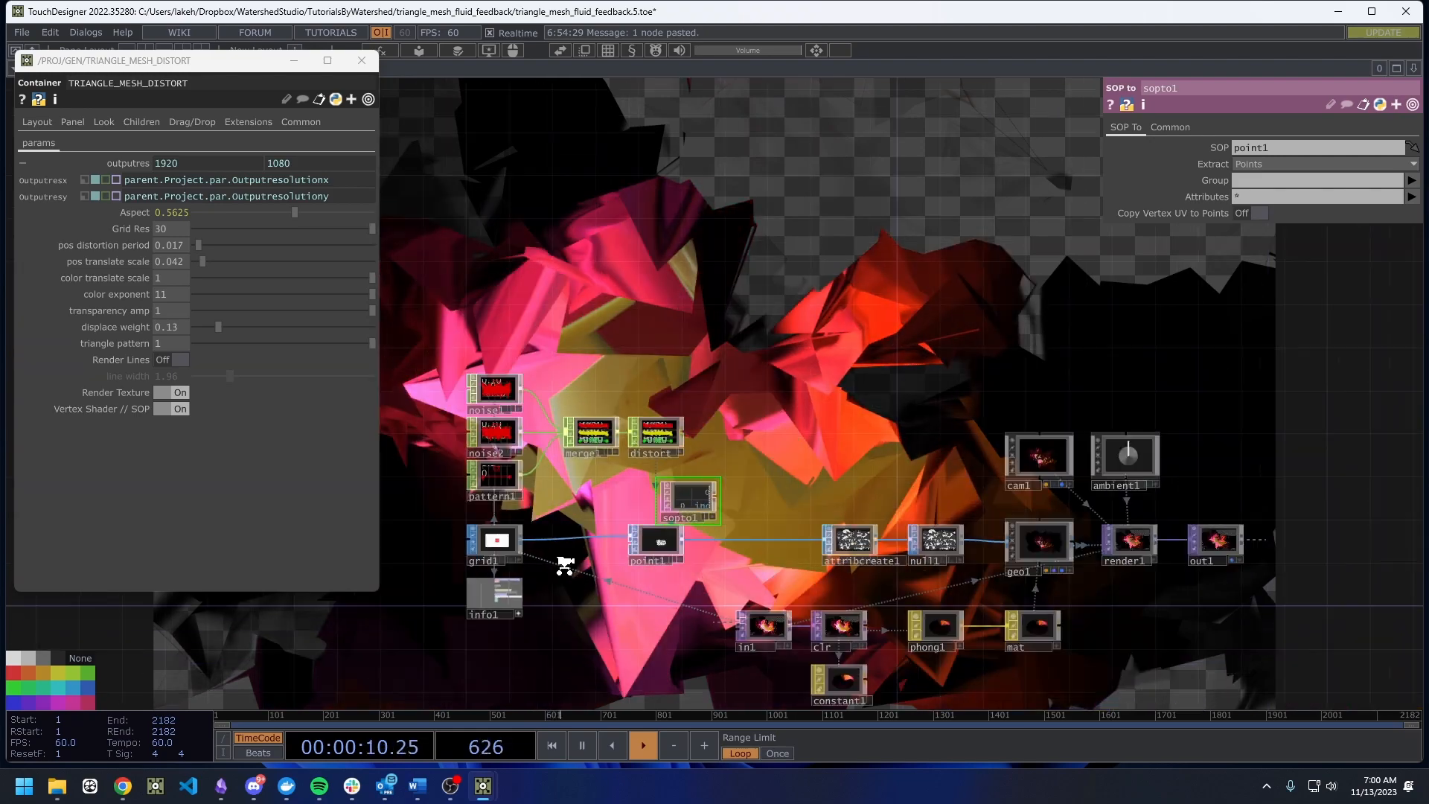
Close the floating TRIANGLE_MESH_DISTORT parameter window and return inside the TRIANGLE_MESH_DISTORT network.
scroll(811, 530, "down", 8)
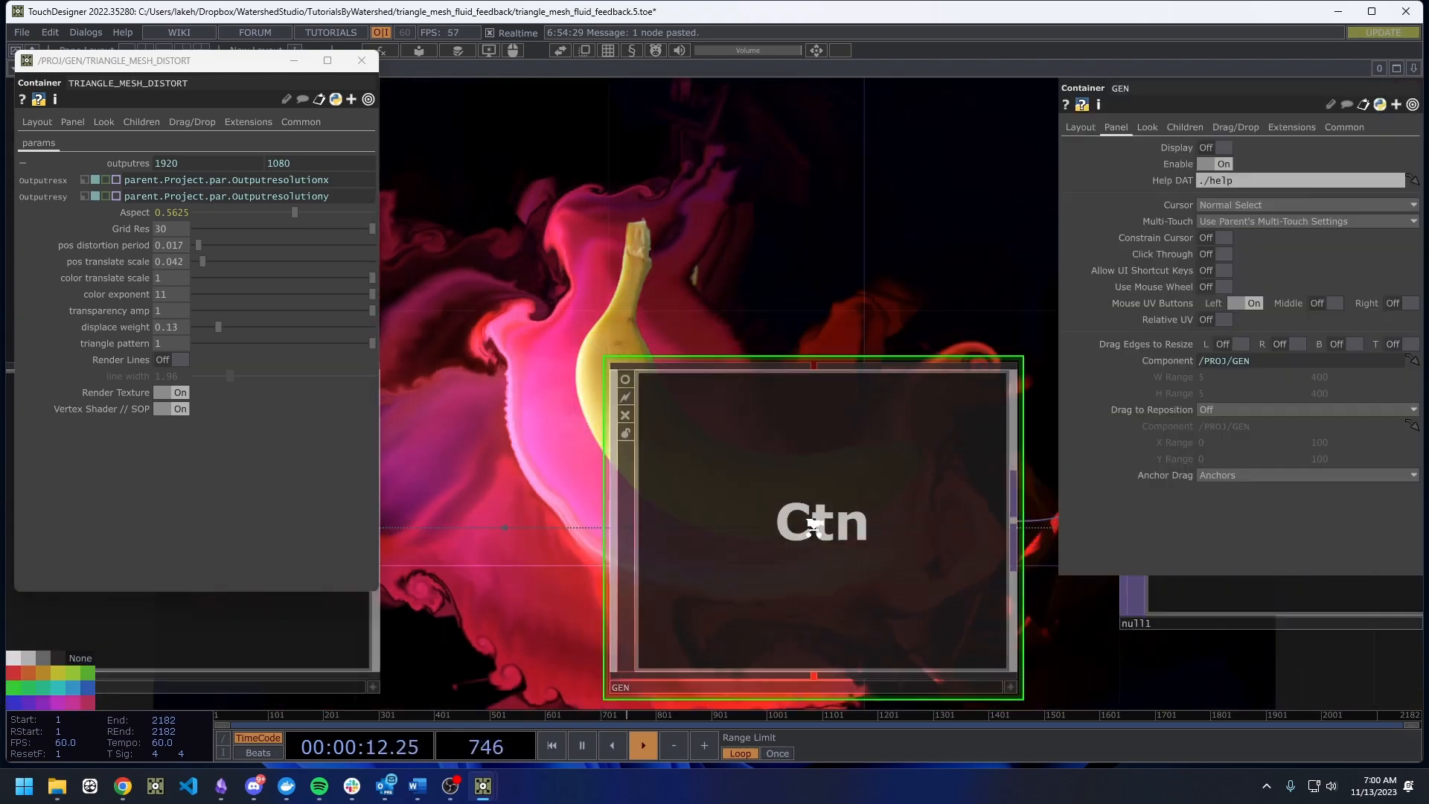
scroll(814, 527, "down", 5)
left_click_drag(817, 371, 754, 529)
key("p")
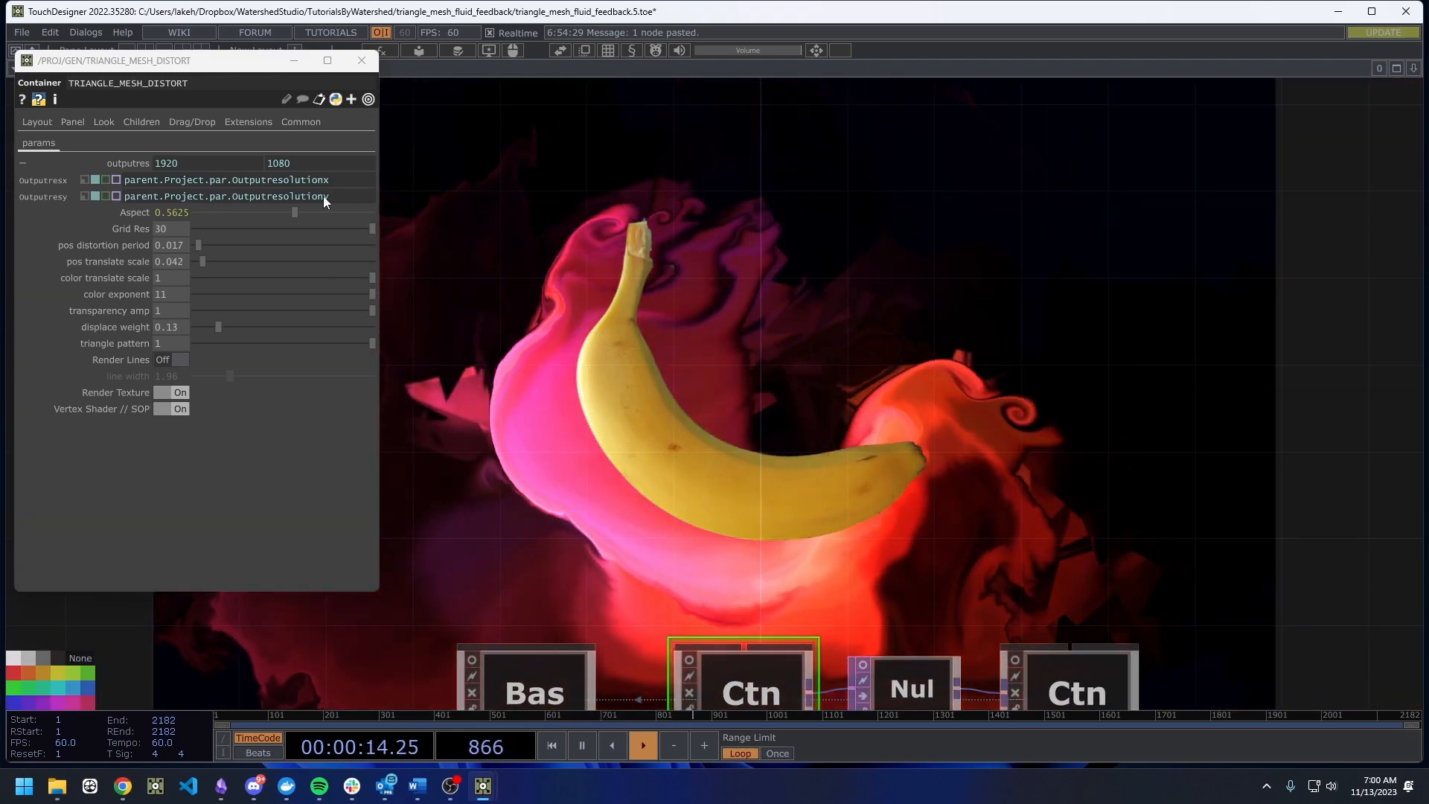
left_click(363, 63)
left_click_drag(550, 330, 335, 376)
left_click_drag(504, 497, 655, 251)
key("p")
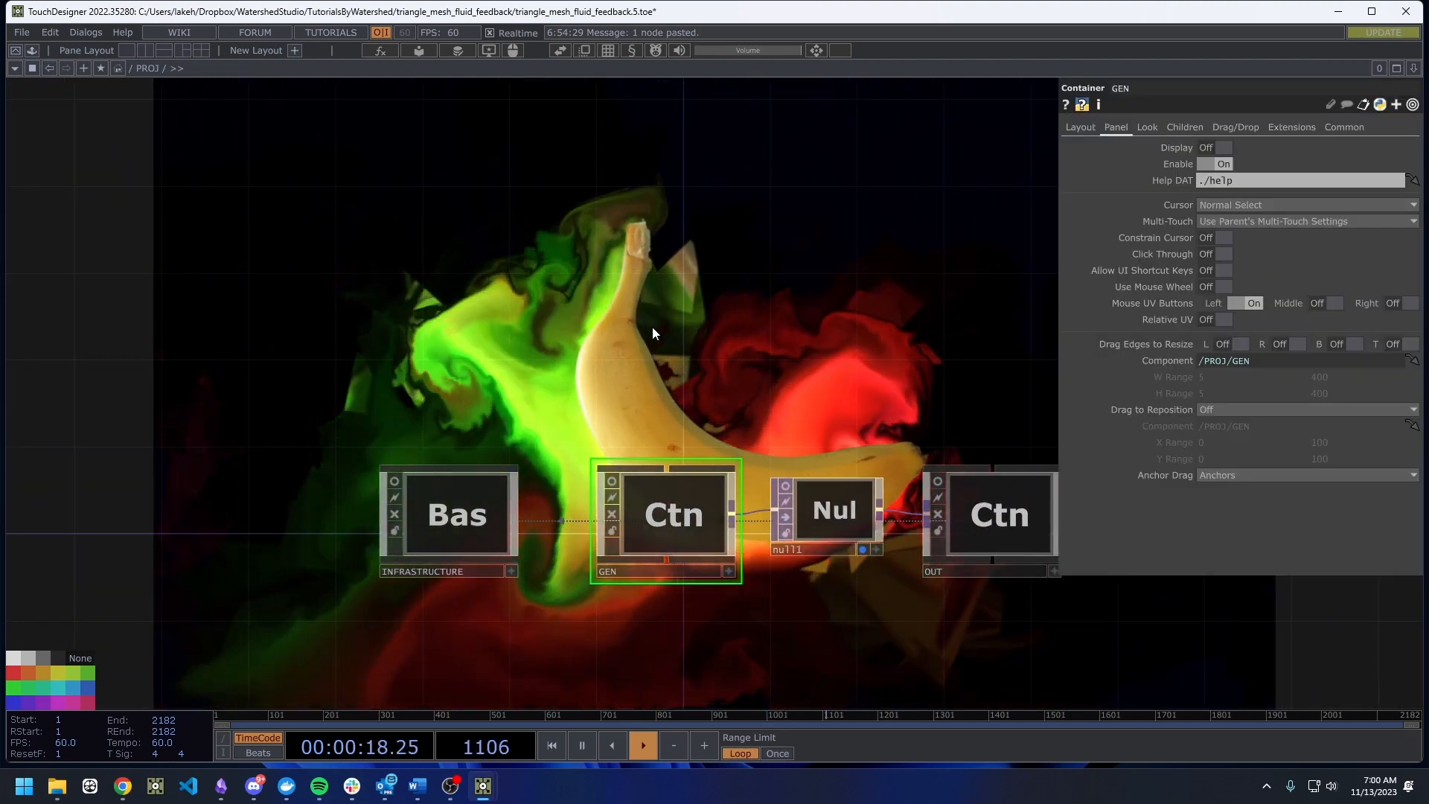
key("i")
key("i")
scroll(607, 551, "up", 5)
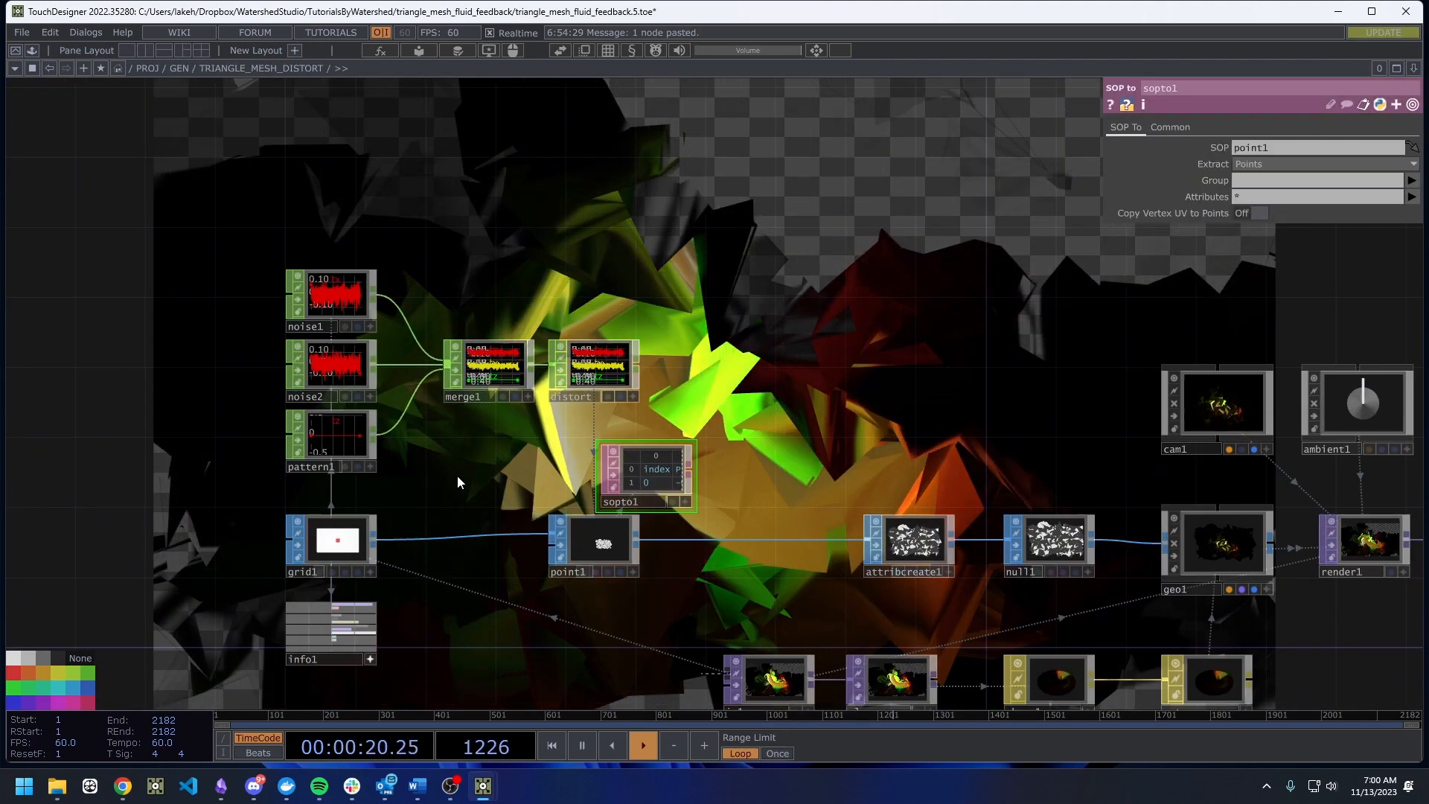
Add a Parameter CHOP in the empty area beside the noise and grid chains.
left_click_drag(242, 306, 323, 306)
left_click_drag(261, 390, 357, 332)
scroll(268, 461, "down", 3)
left_click_drag(268, 461, 475, 427)
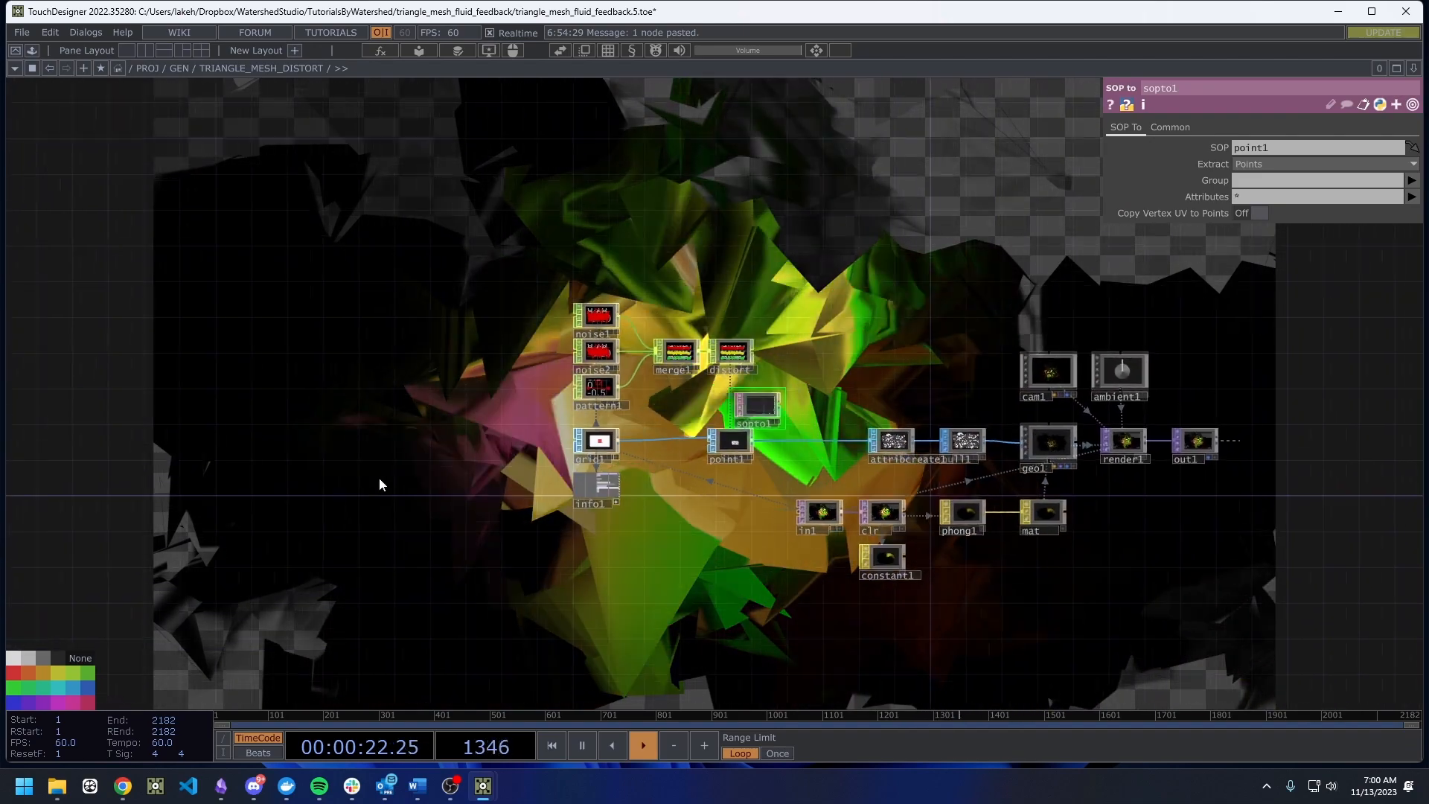
left_click_drag(161, 465, 378, 486)
key("Tab")
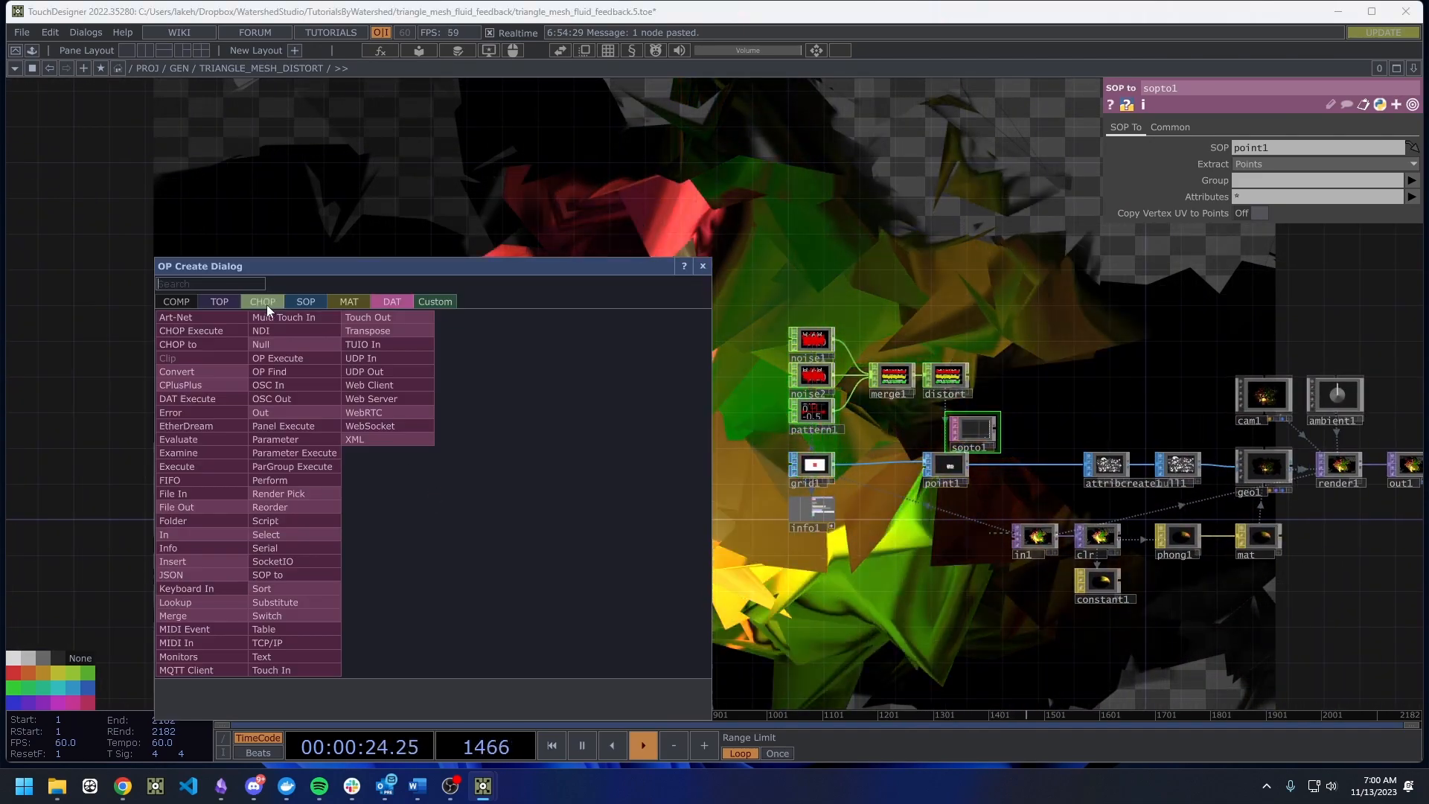
left_click(264, 303)
left_click(506, 659)
left_click(535, 485)
scroll(536, 484, "up", 5)
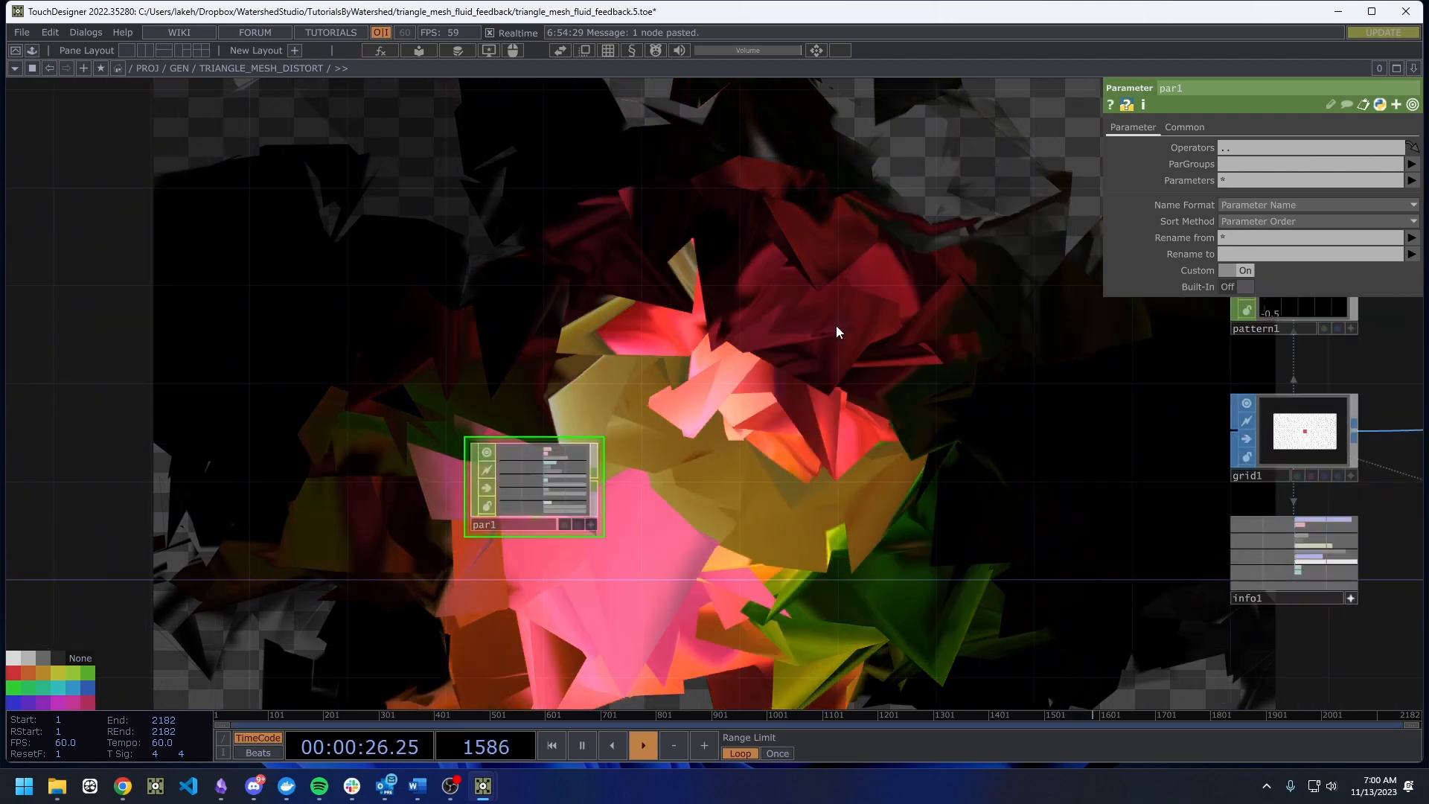
Limit par1's parameters to Colortranslatescale and Postranslatescale and inspect its channels.
left_click(1410, 180)
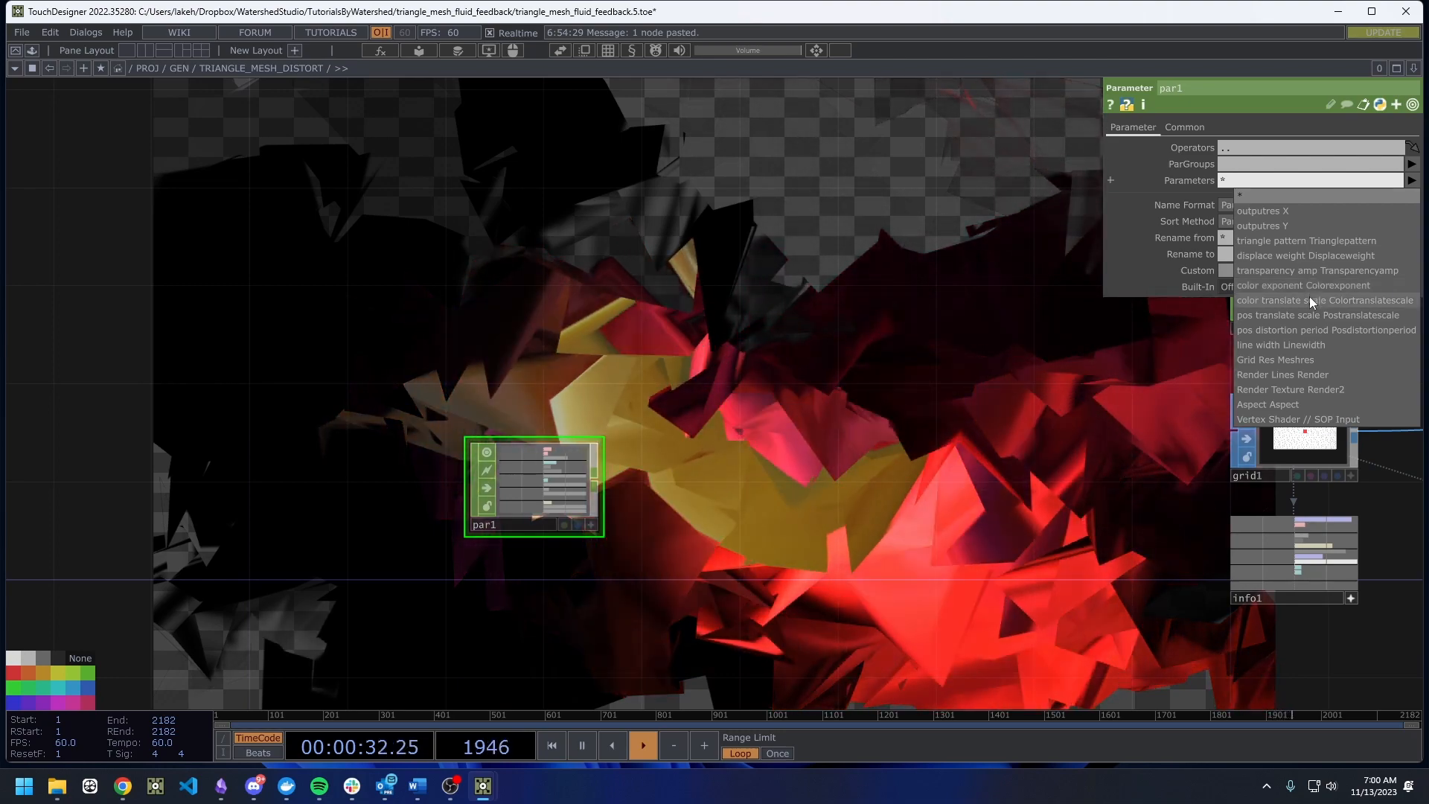
left_click(1308, 301)
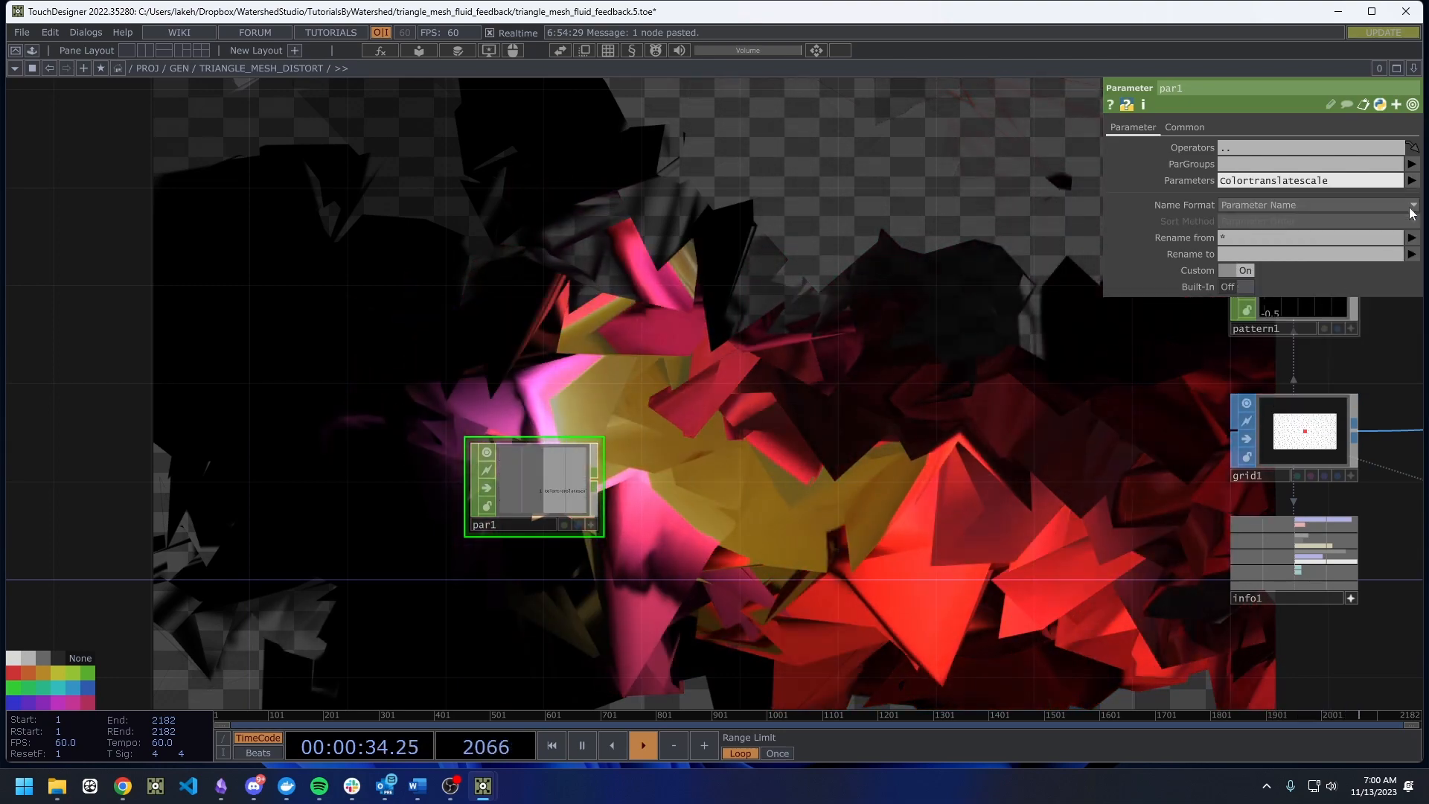
left_click(1412, 182)
left_click(1316, 314)
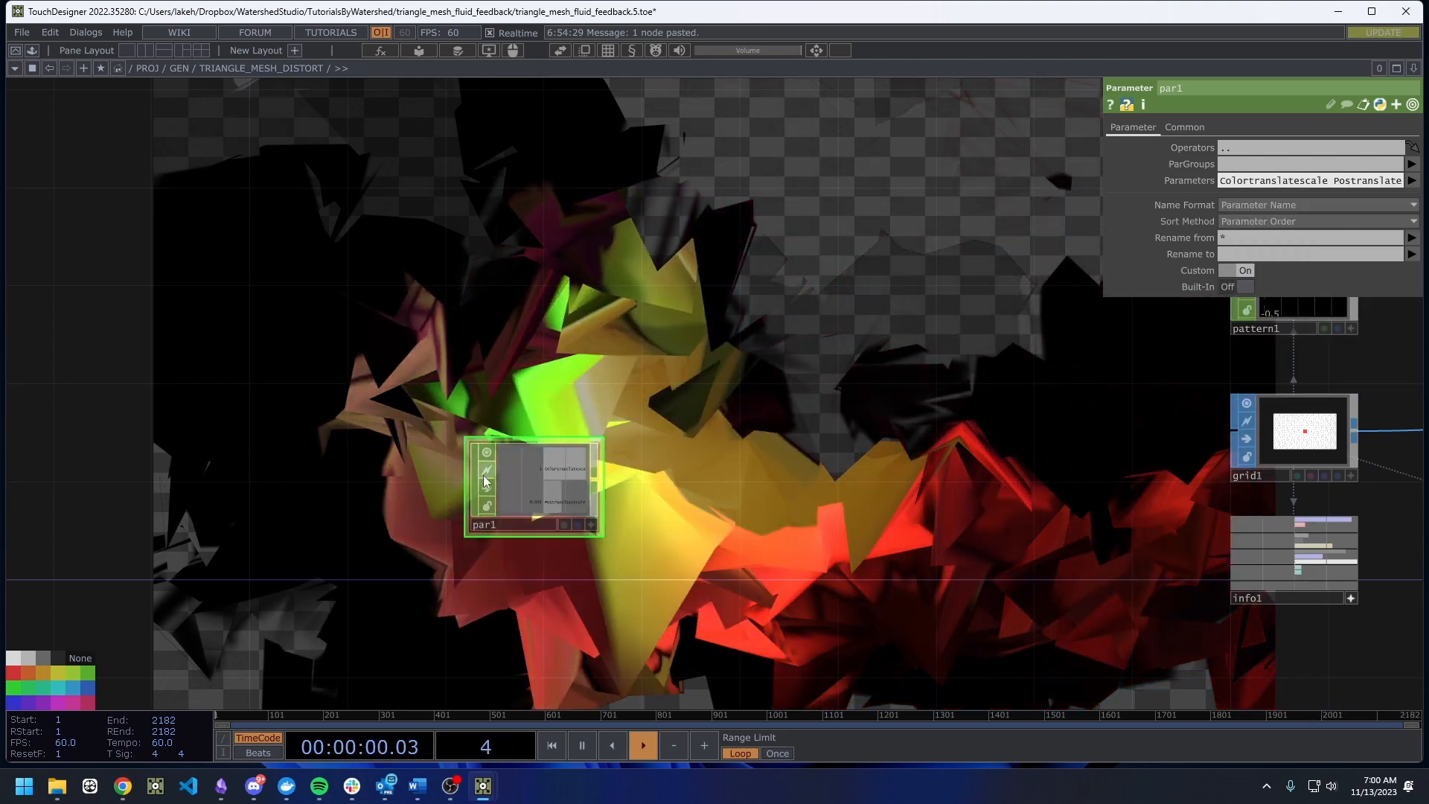
scroll(593, 533, "up", 3)
left_click_drag(860, 445, 728, 479)
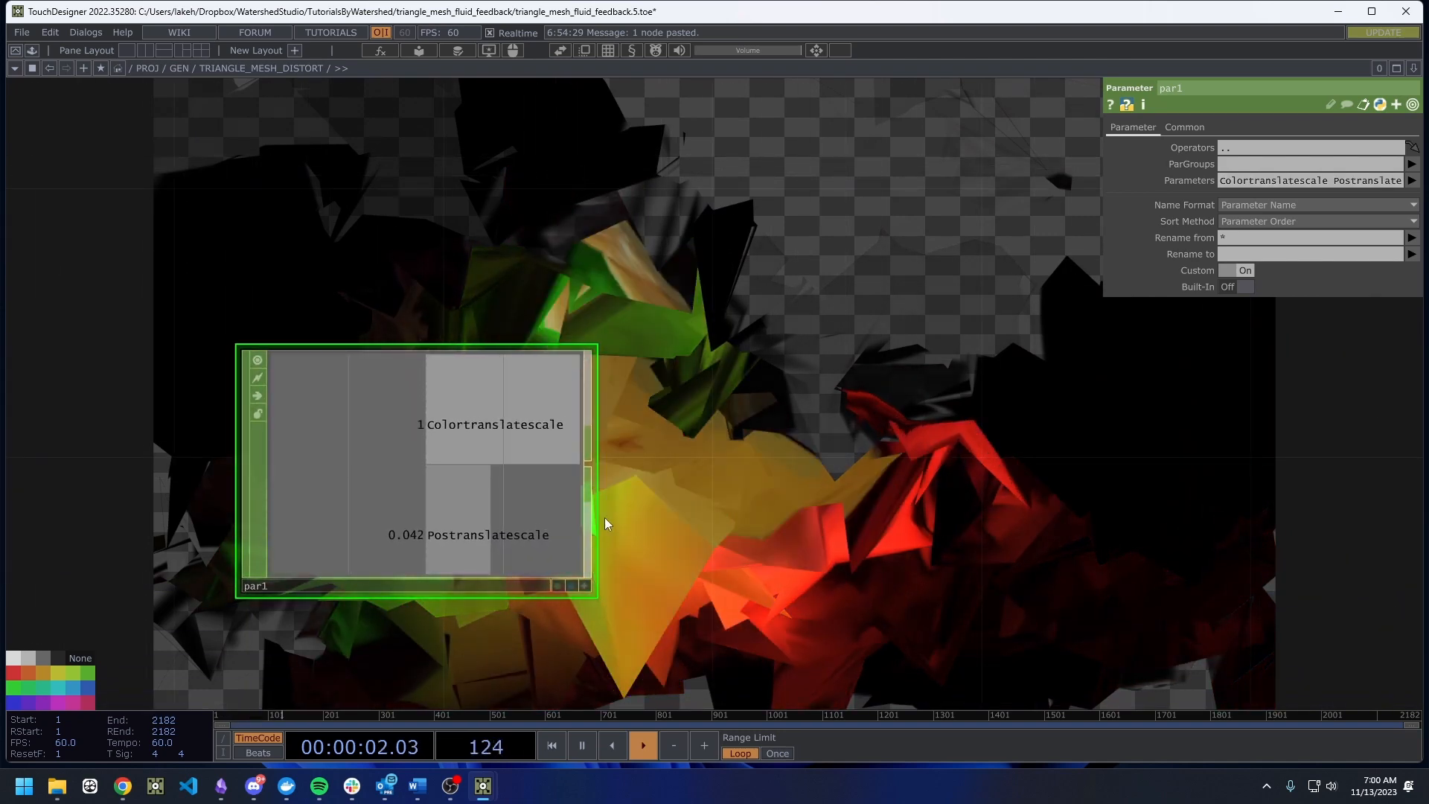
scroll(474, 476, "down", 2)
scroll(488, 465, "down", 3)
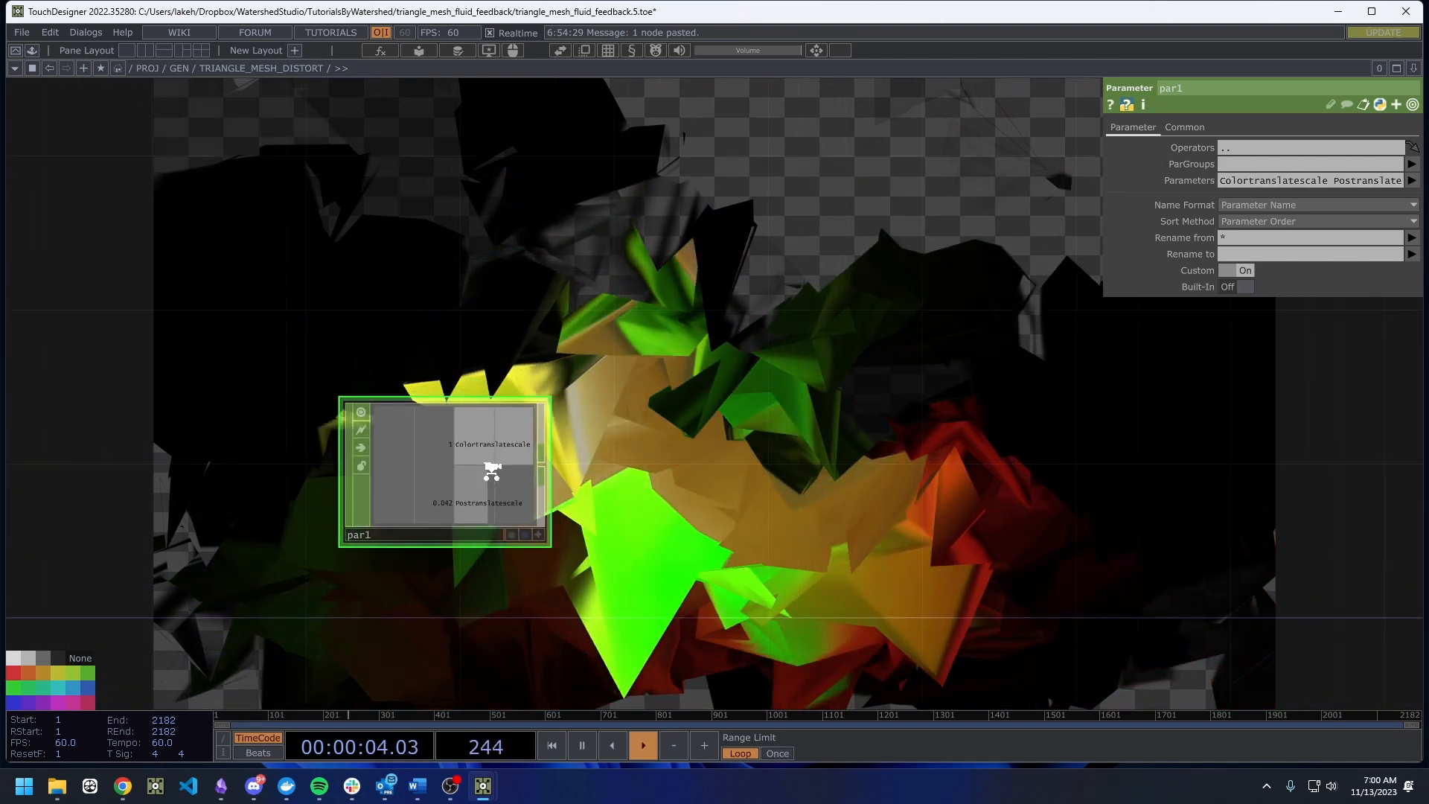
Try removing Colortranslatescale from par1's parameters, and undo that change.
left_click_drag(1334, 181, 934, 225)
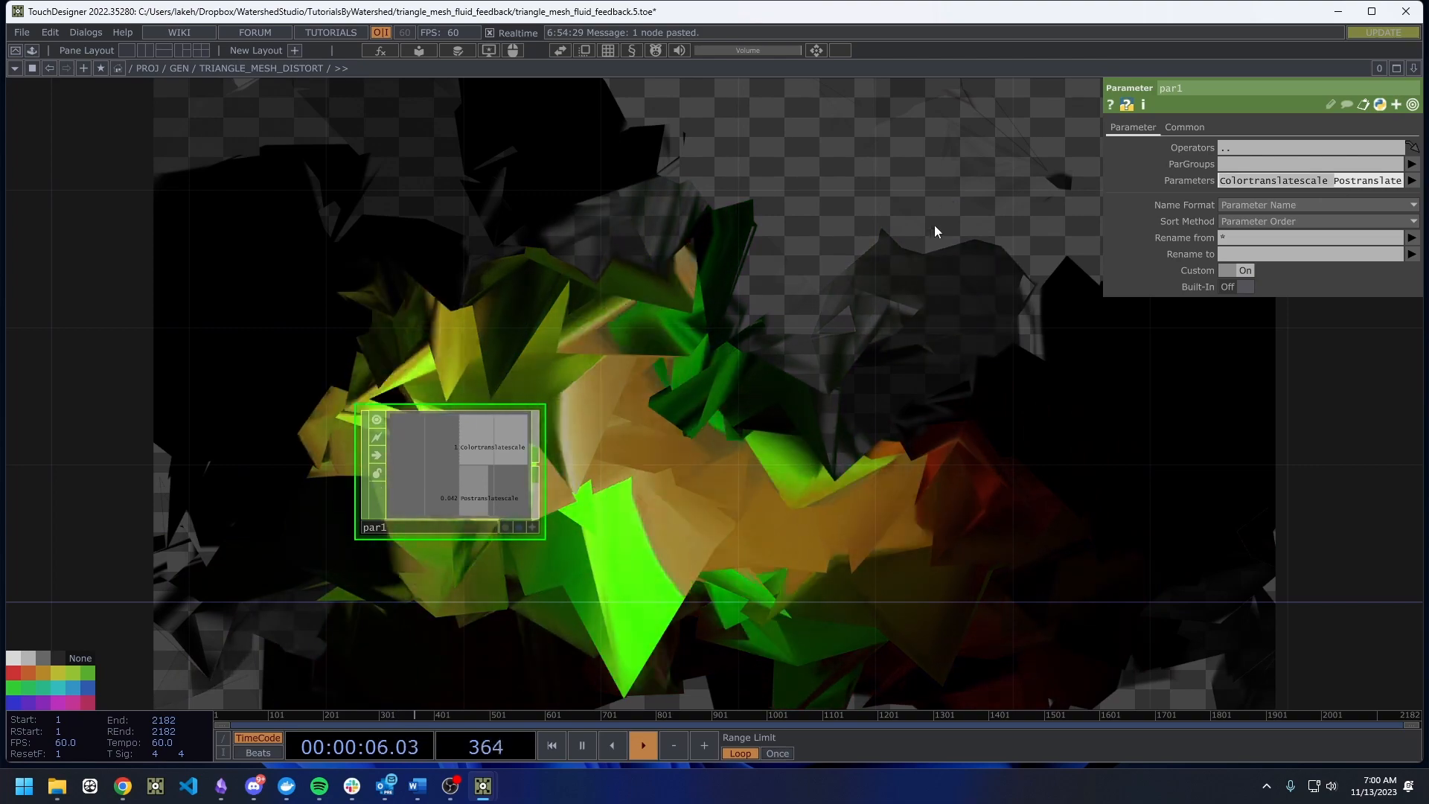
scroll(511, 477, "up", 3)
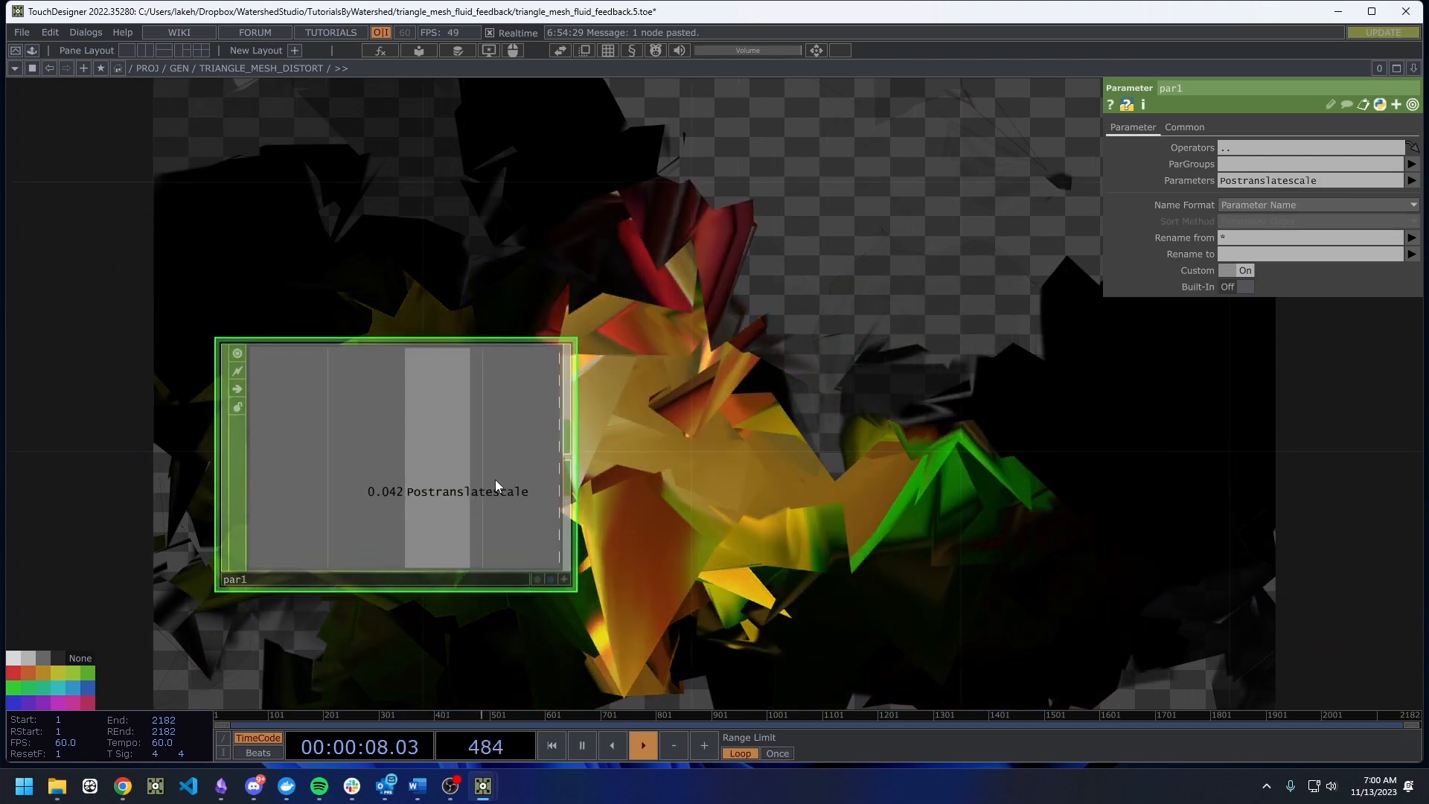
scroll(433, 480, "down", 2)
key("ctrl+z")
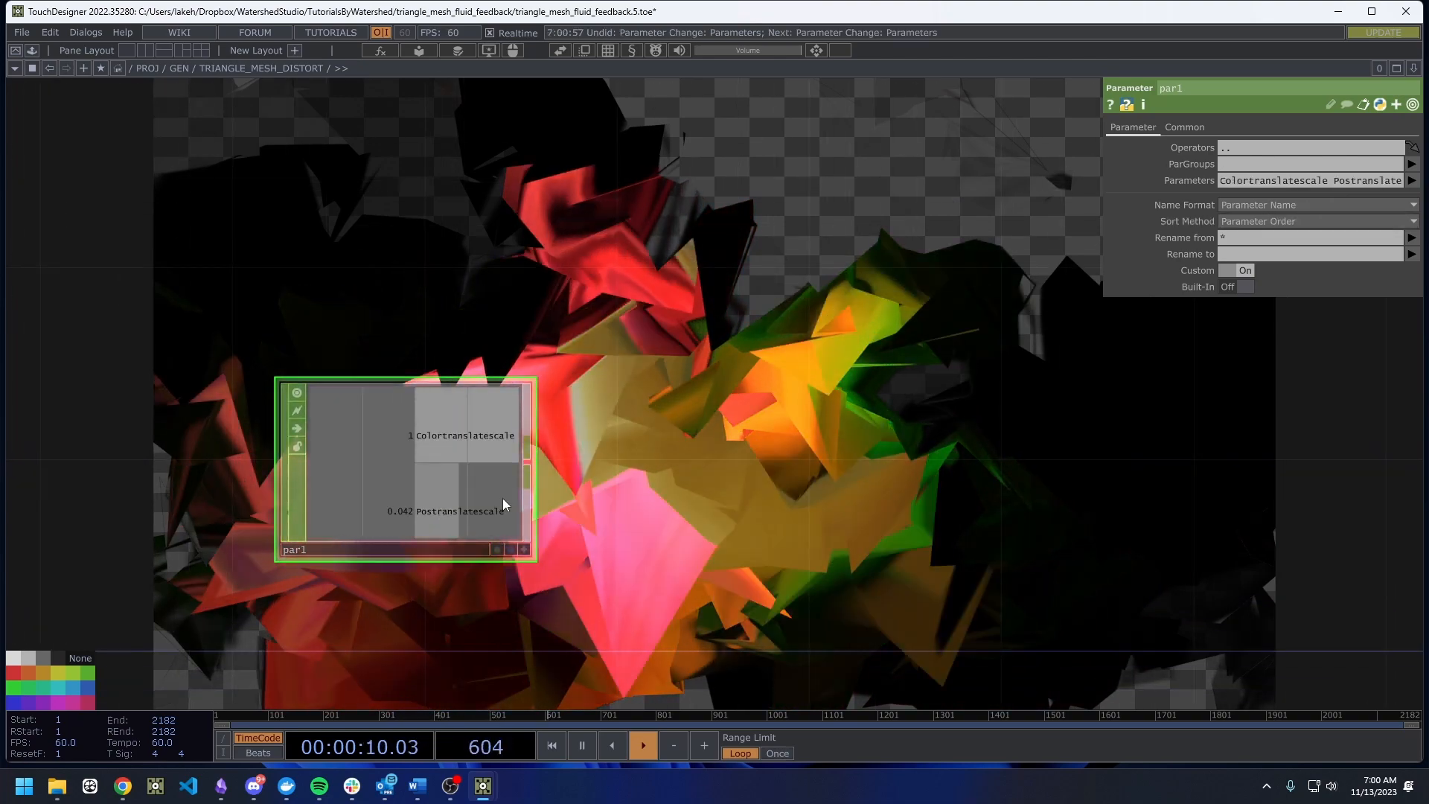
scroll(524, 477, "down", 3)
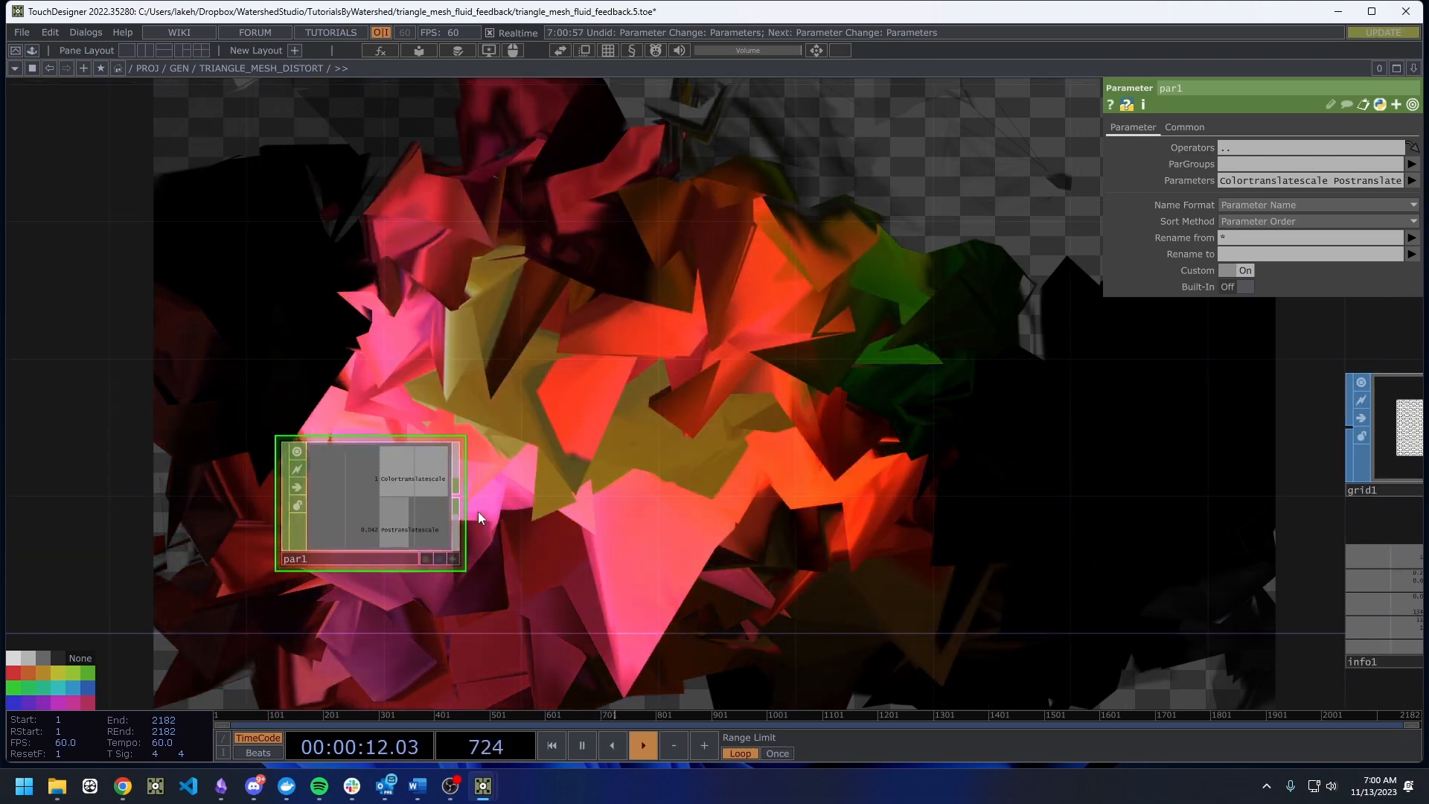
Append a Speed CHOP to par1 and examine its accumulating channels.
right_click(457, 493)
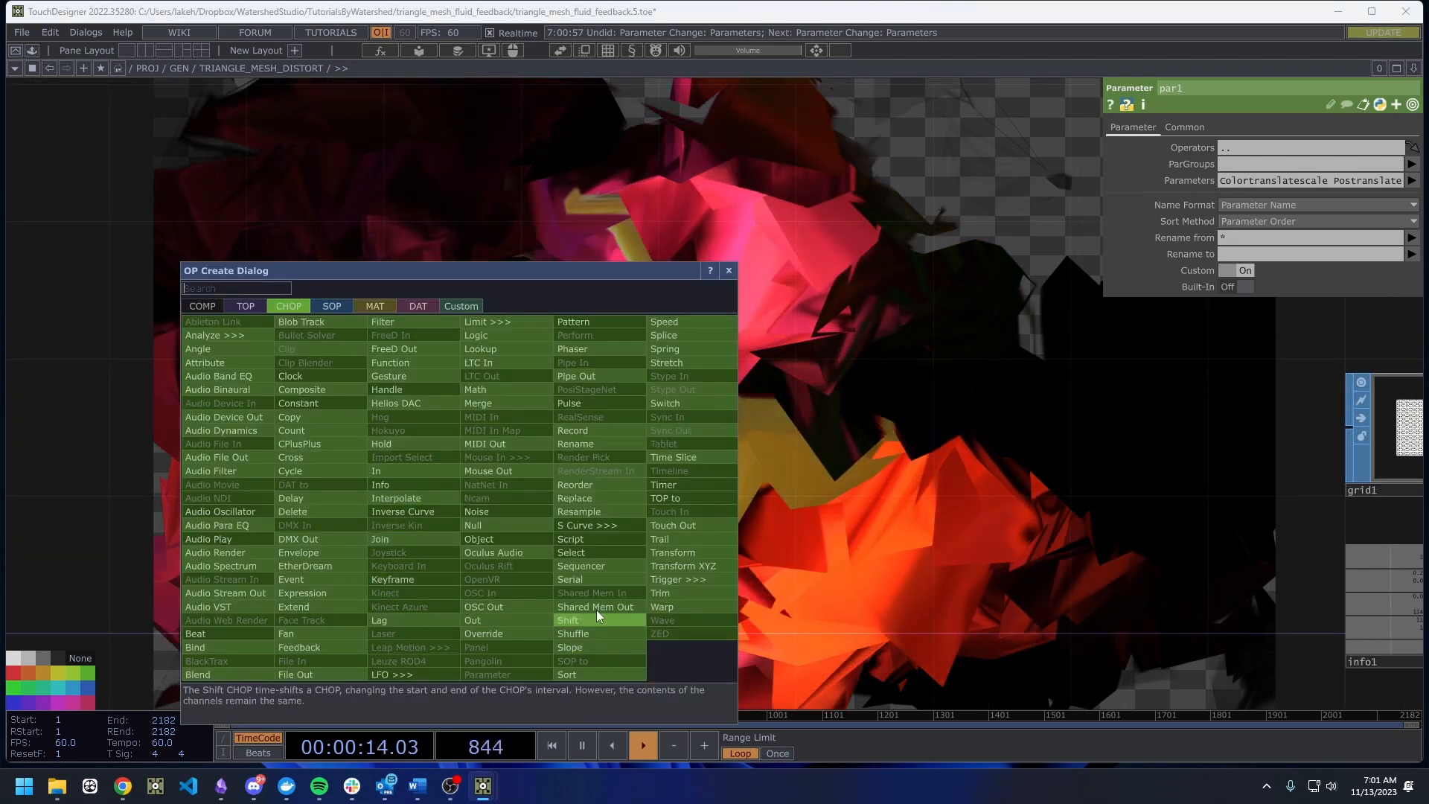
left_click(695, 328)
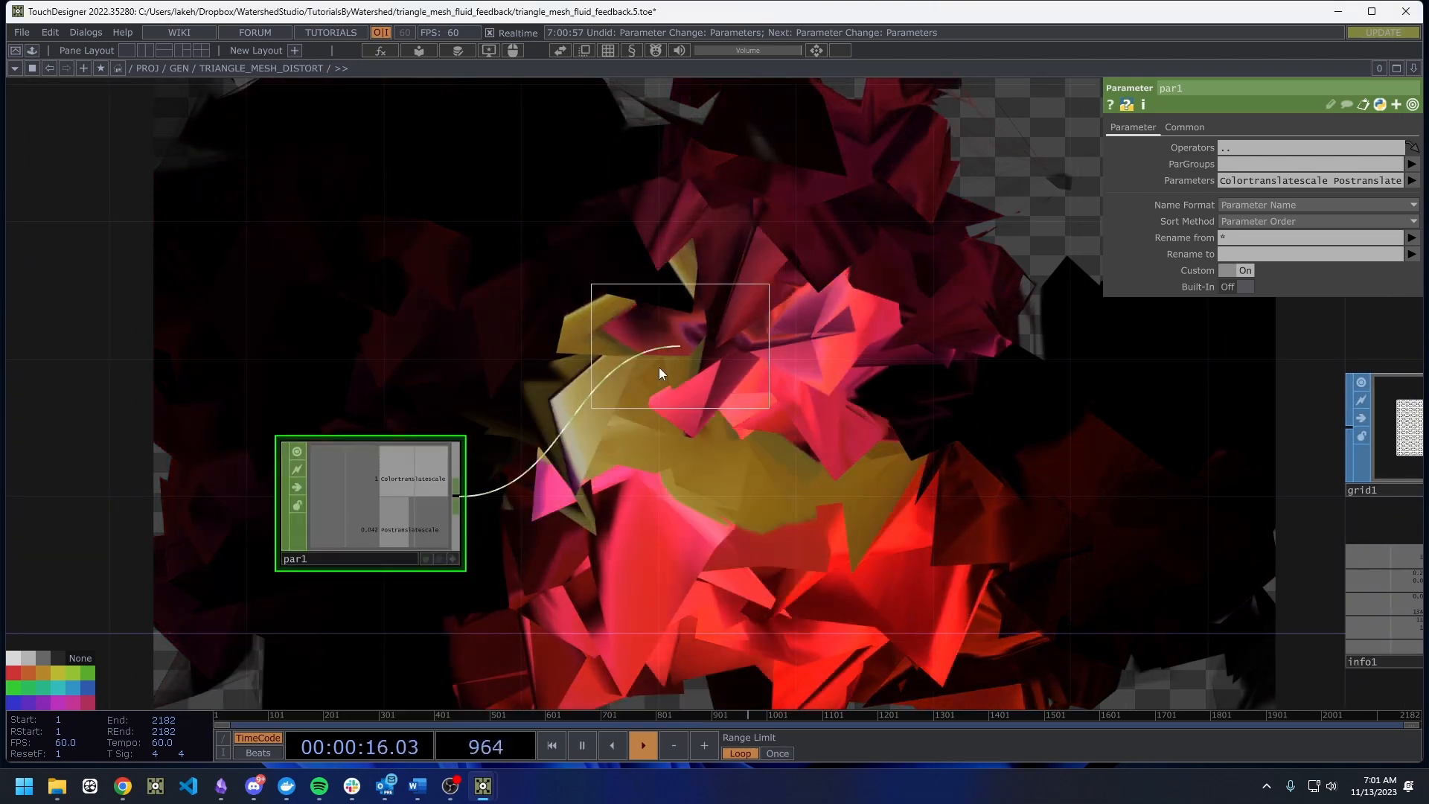
left_click(652, 498)
scroll(692, 515, "up", 3)
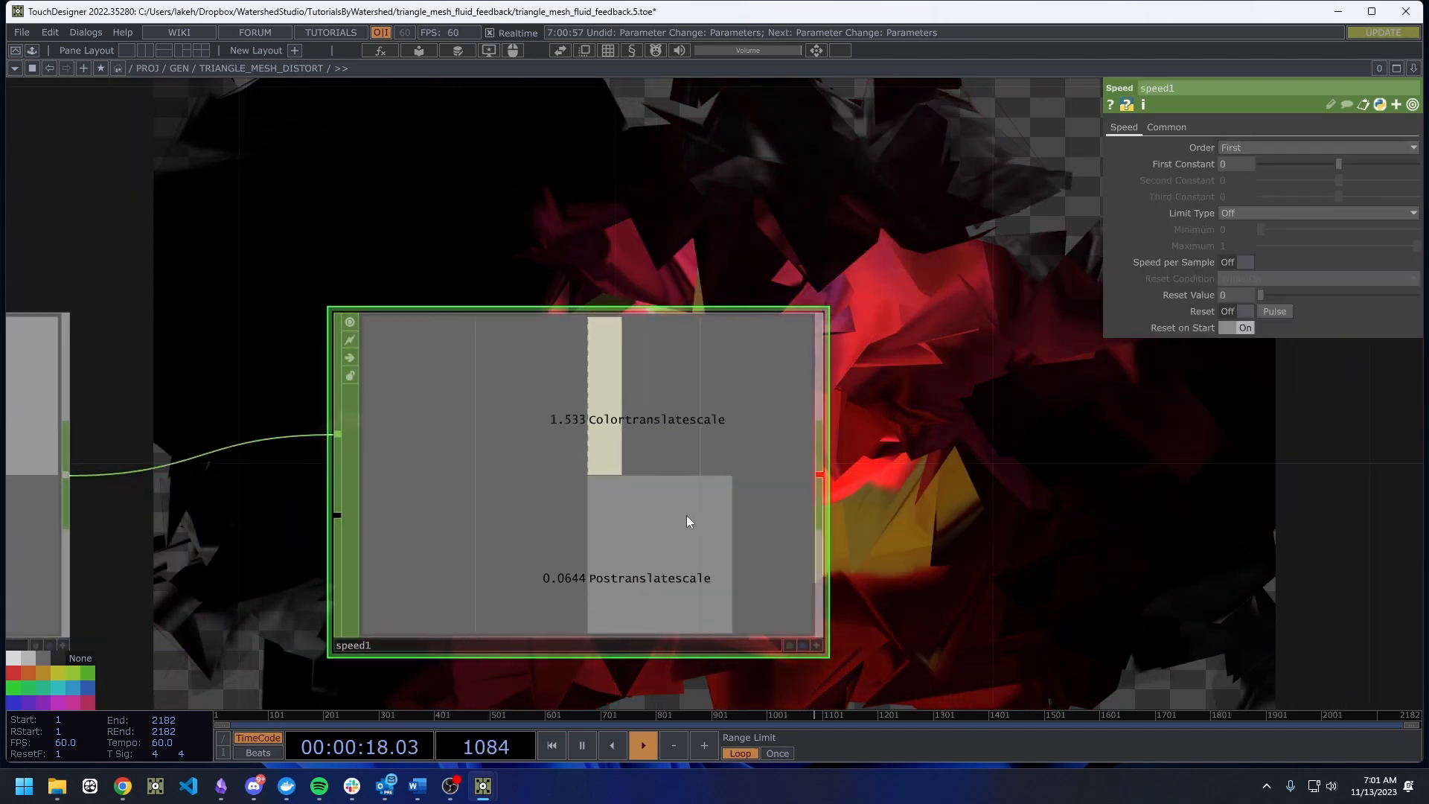
scroll(686, 515, "down", 3)
right_click_drag(638, 571, 641, 573)
left_click_drag(692, 521, 520, 518)
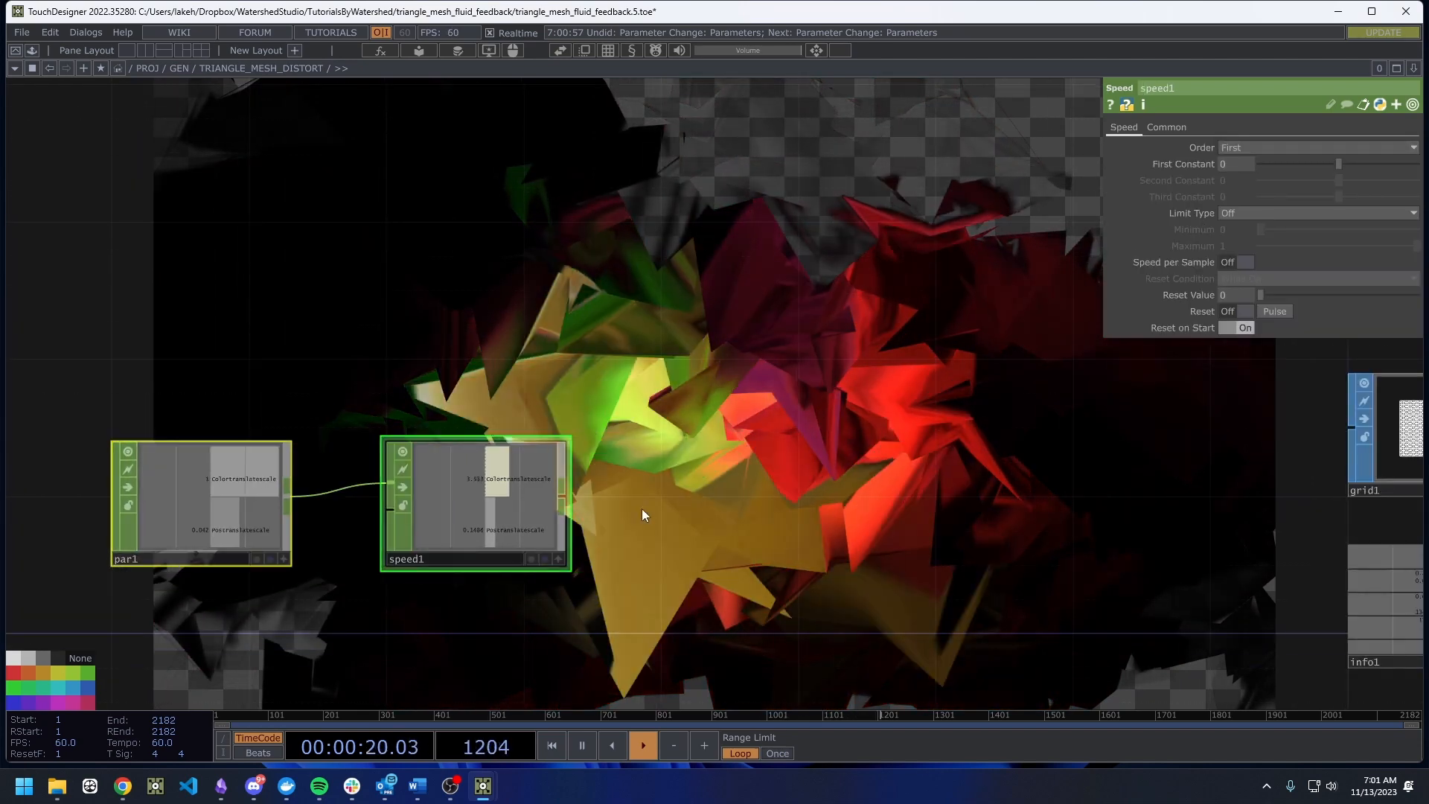
Append a Rename CHOP to speed1's output.
right_click(567, 487)
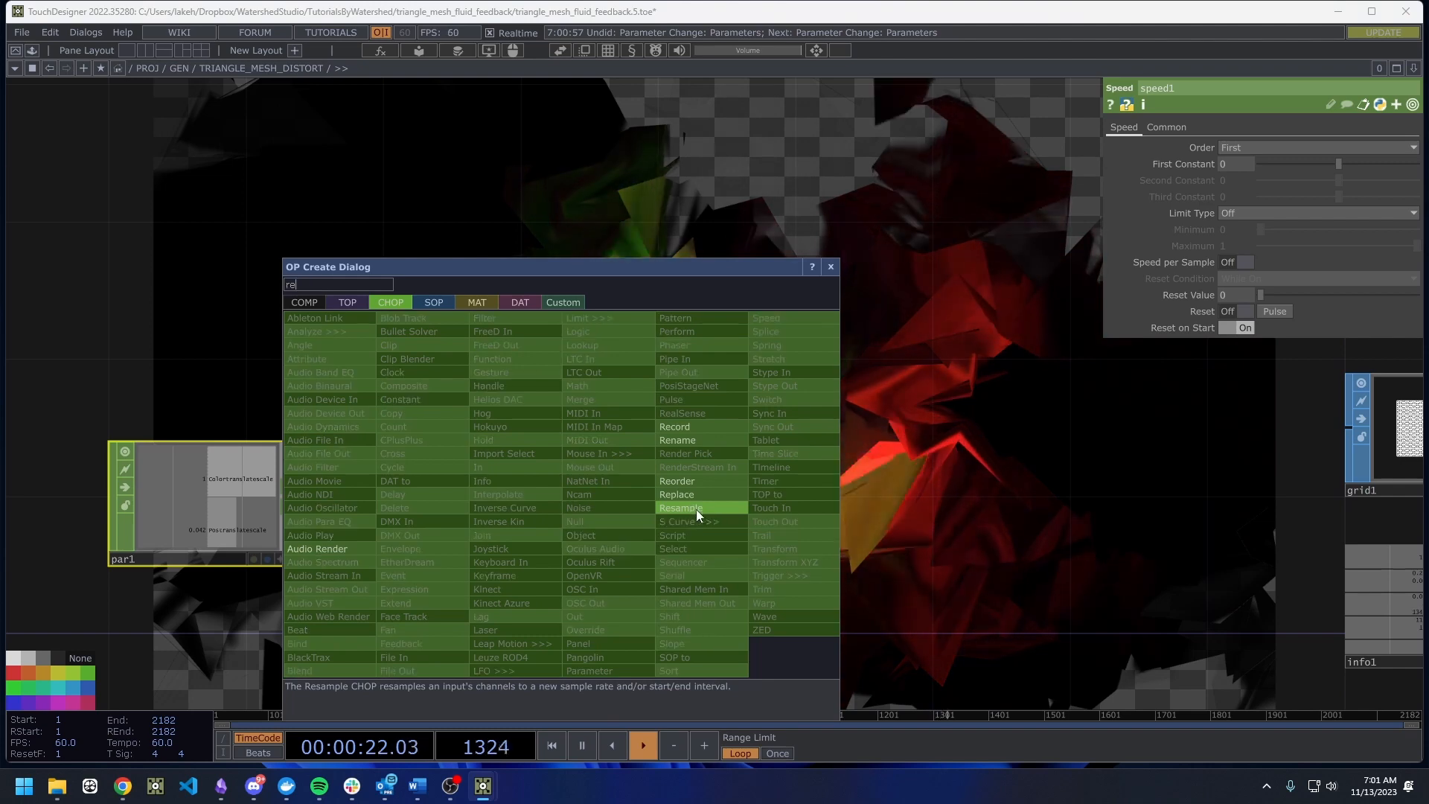
left_click(681, 439)
left_click(700, 457)
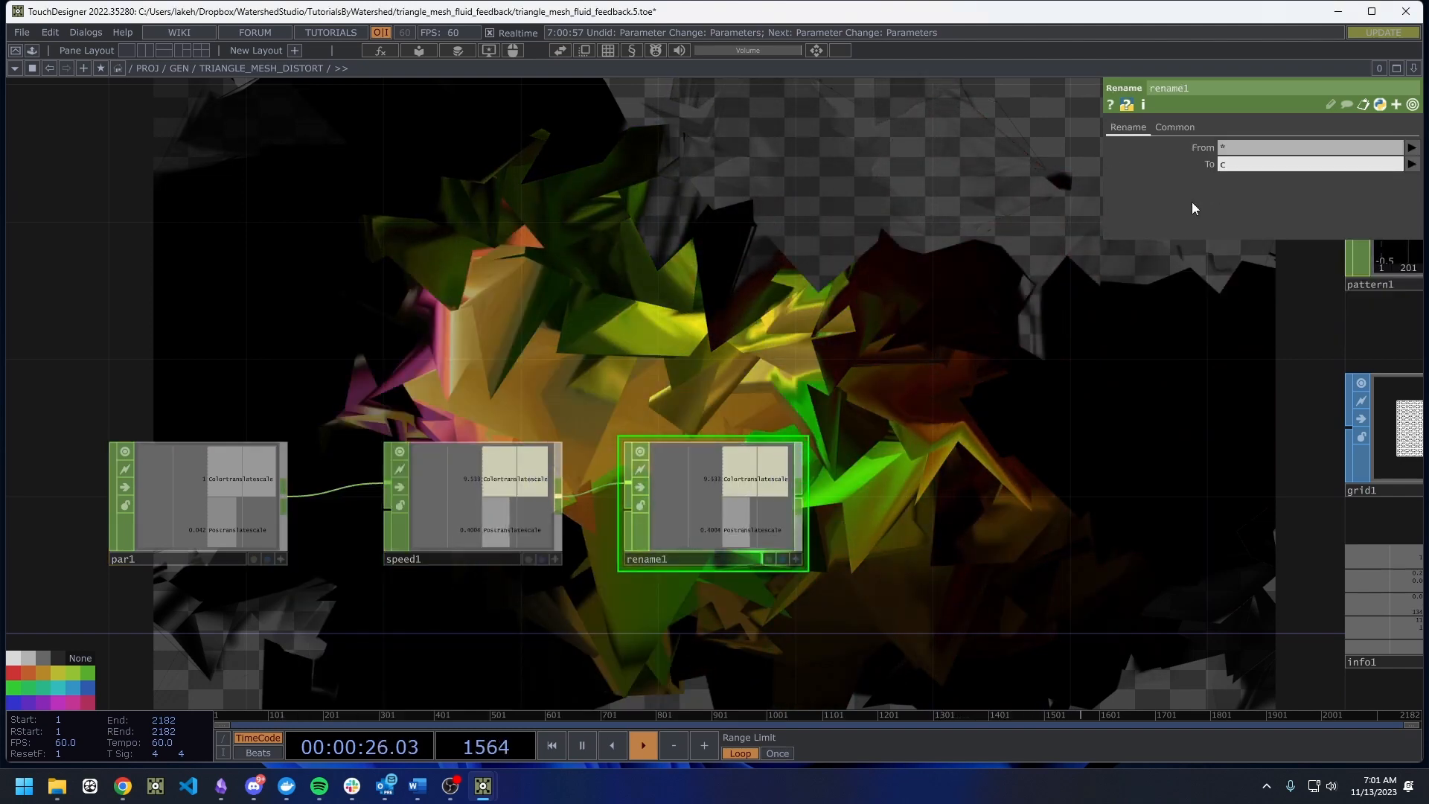
Rename rename1's incoming channels to cspeed and tspeed.
type("ct")
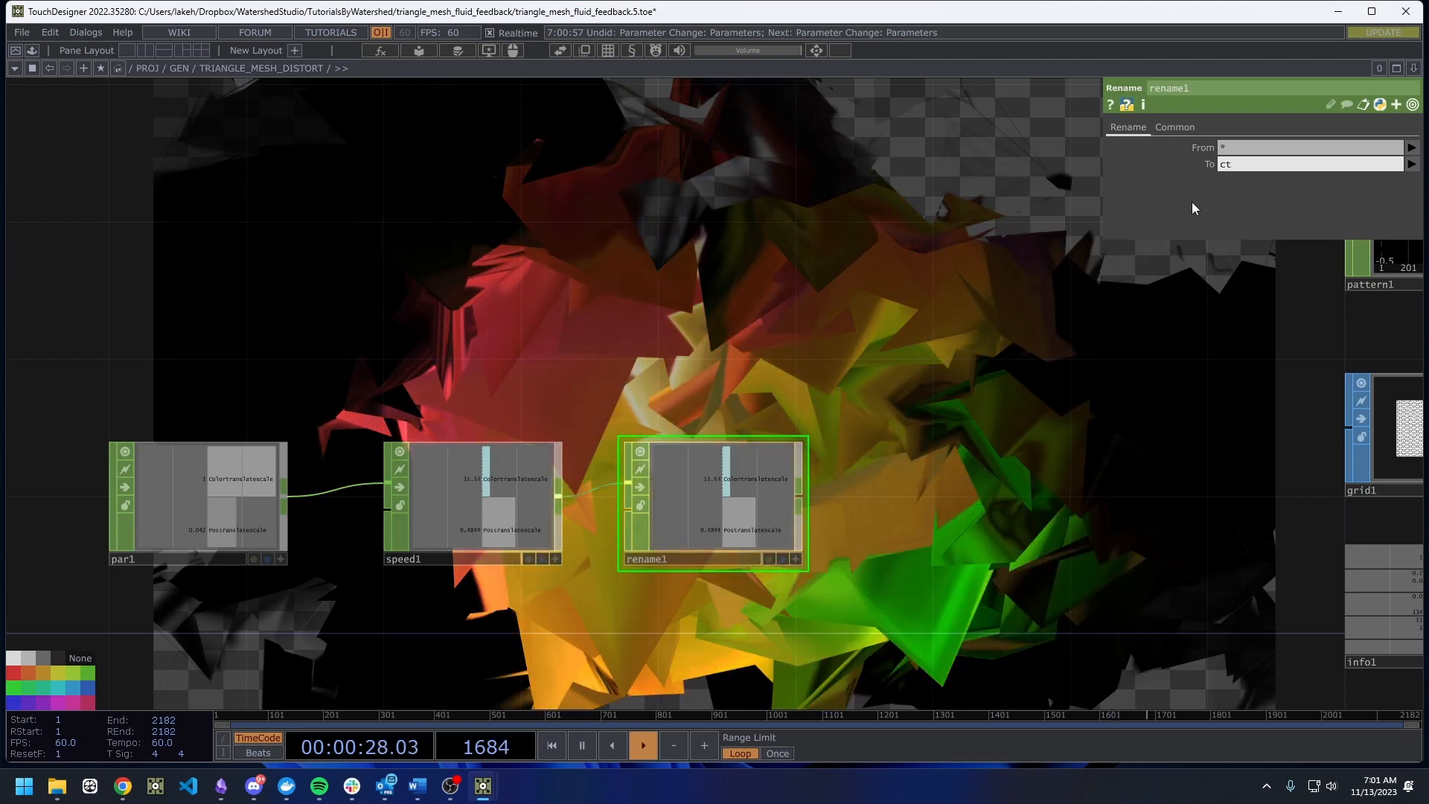
type("x ptx")
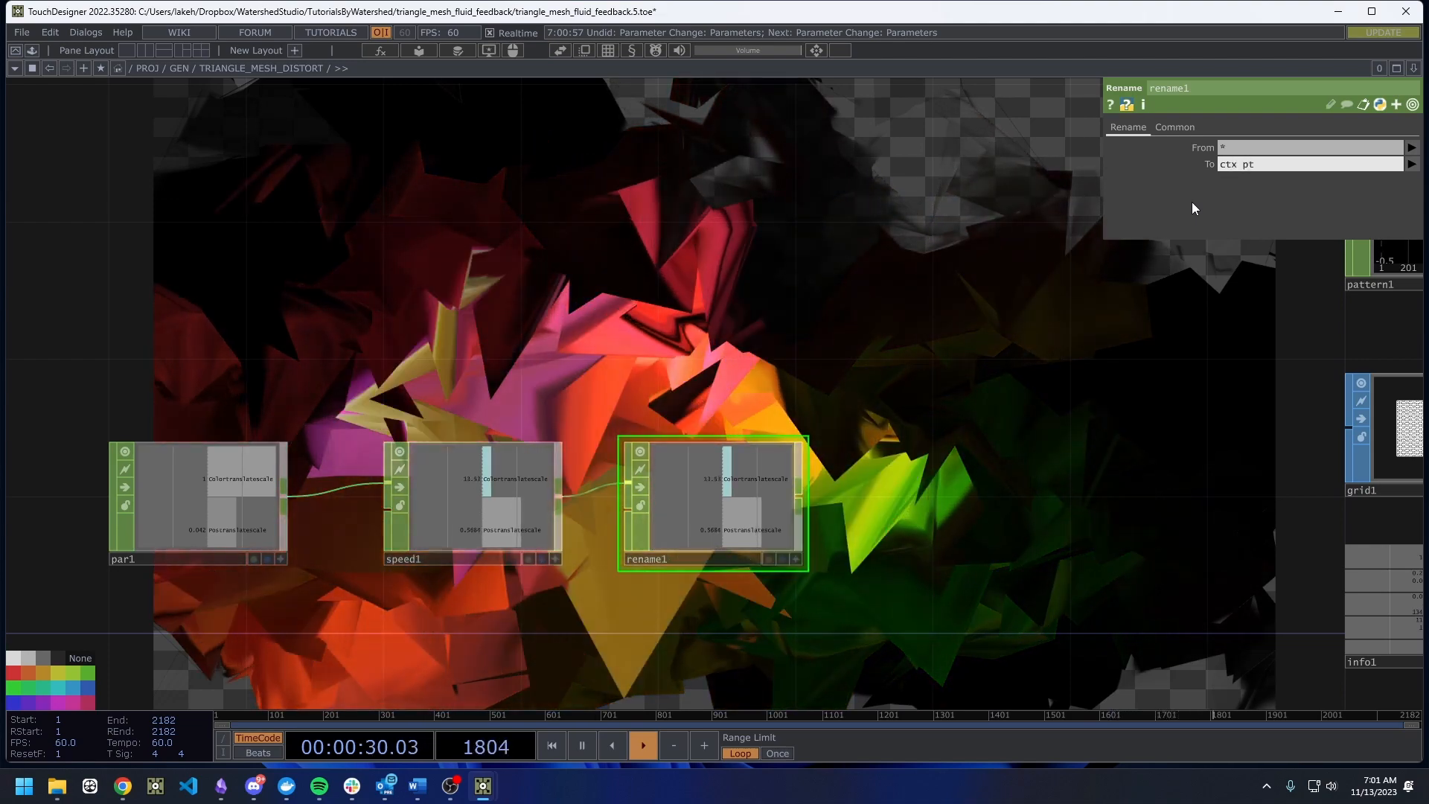
key("BackSpace")
key("BackSpace")
key("BackSpace")
key("BackSpace")
key("BackSpace")
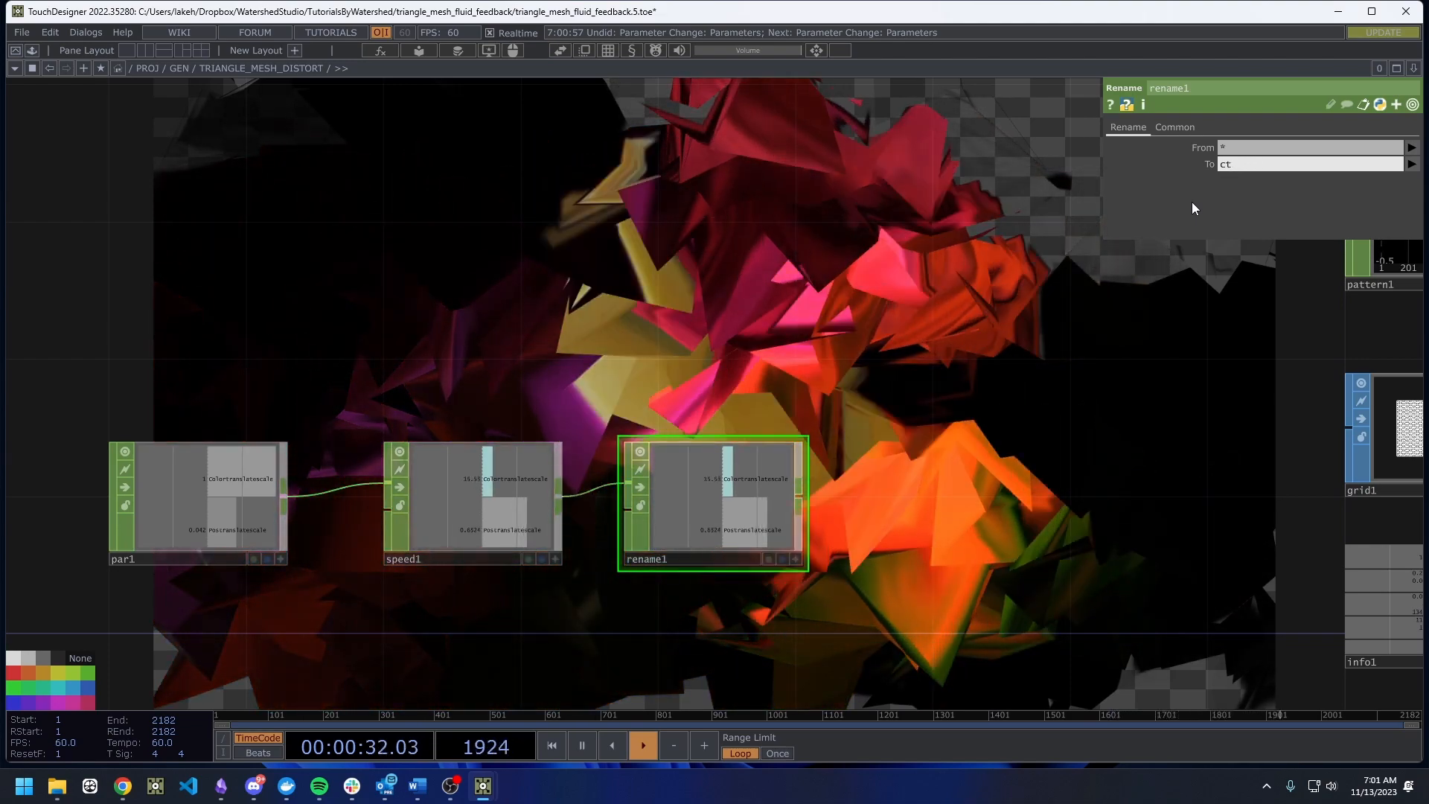
key("BackSpace")
type("speed ")
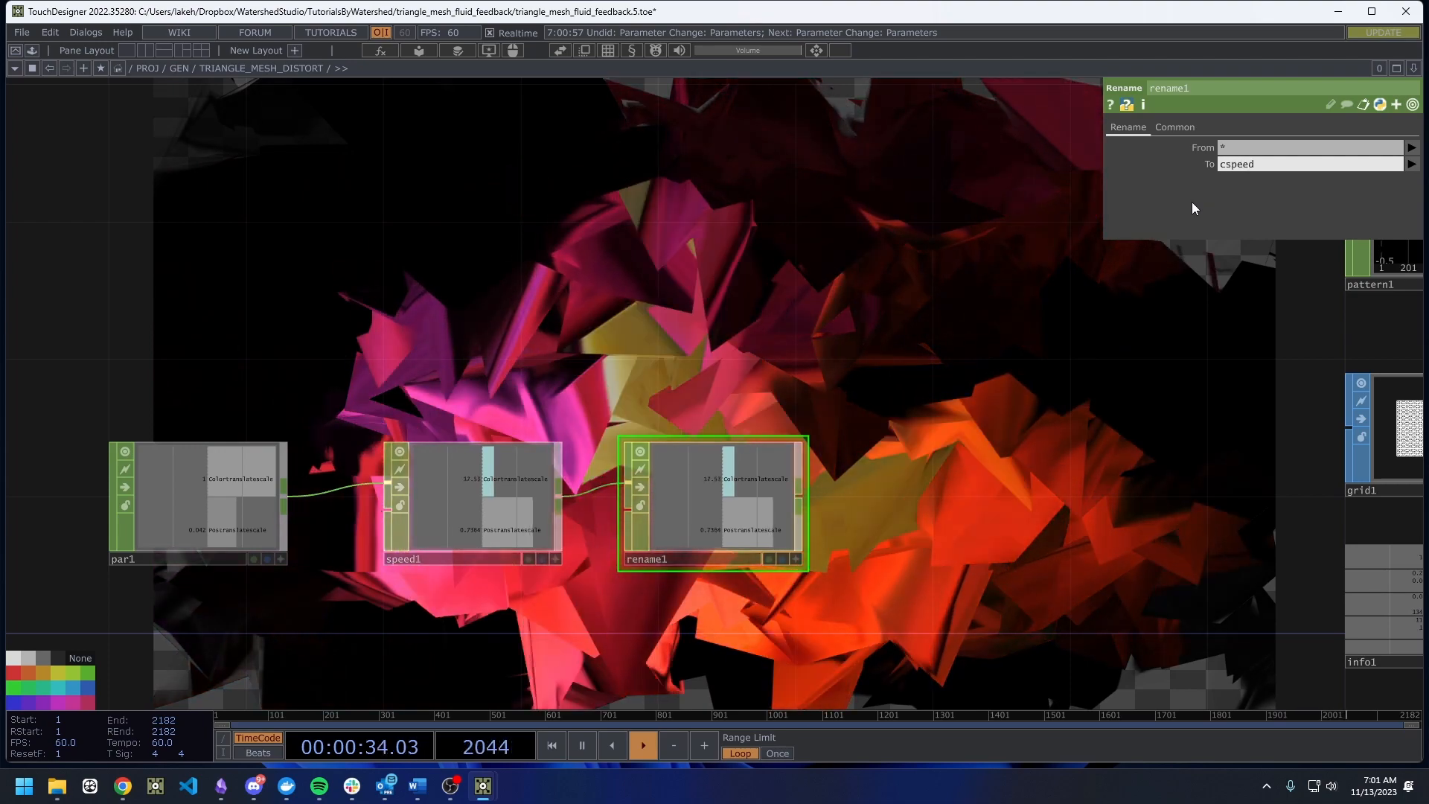
type("tspeee")
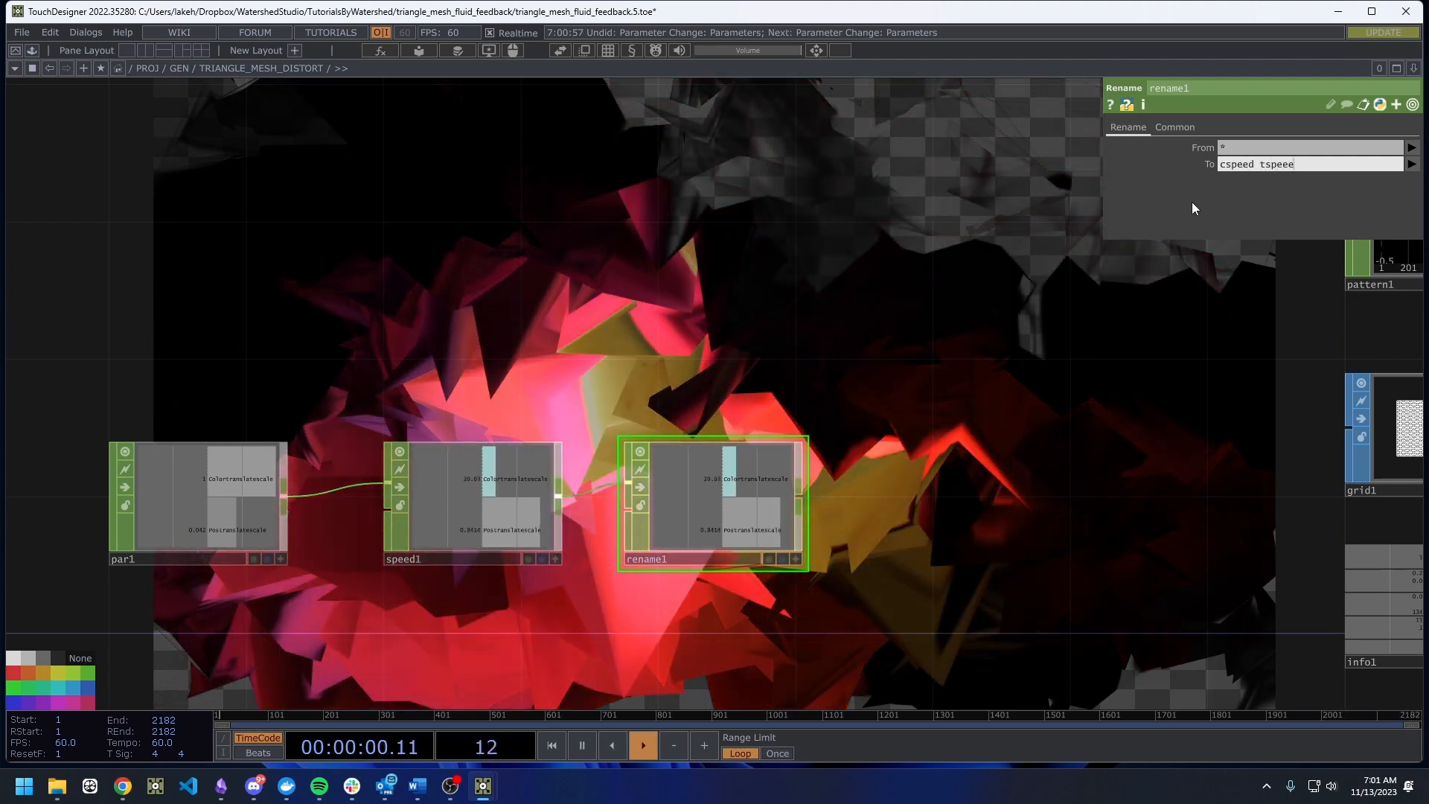
key("BackSpace")
type("d")
key("Return")
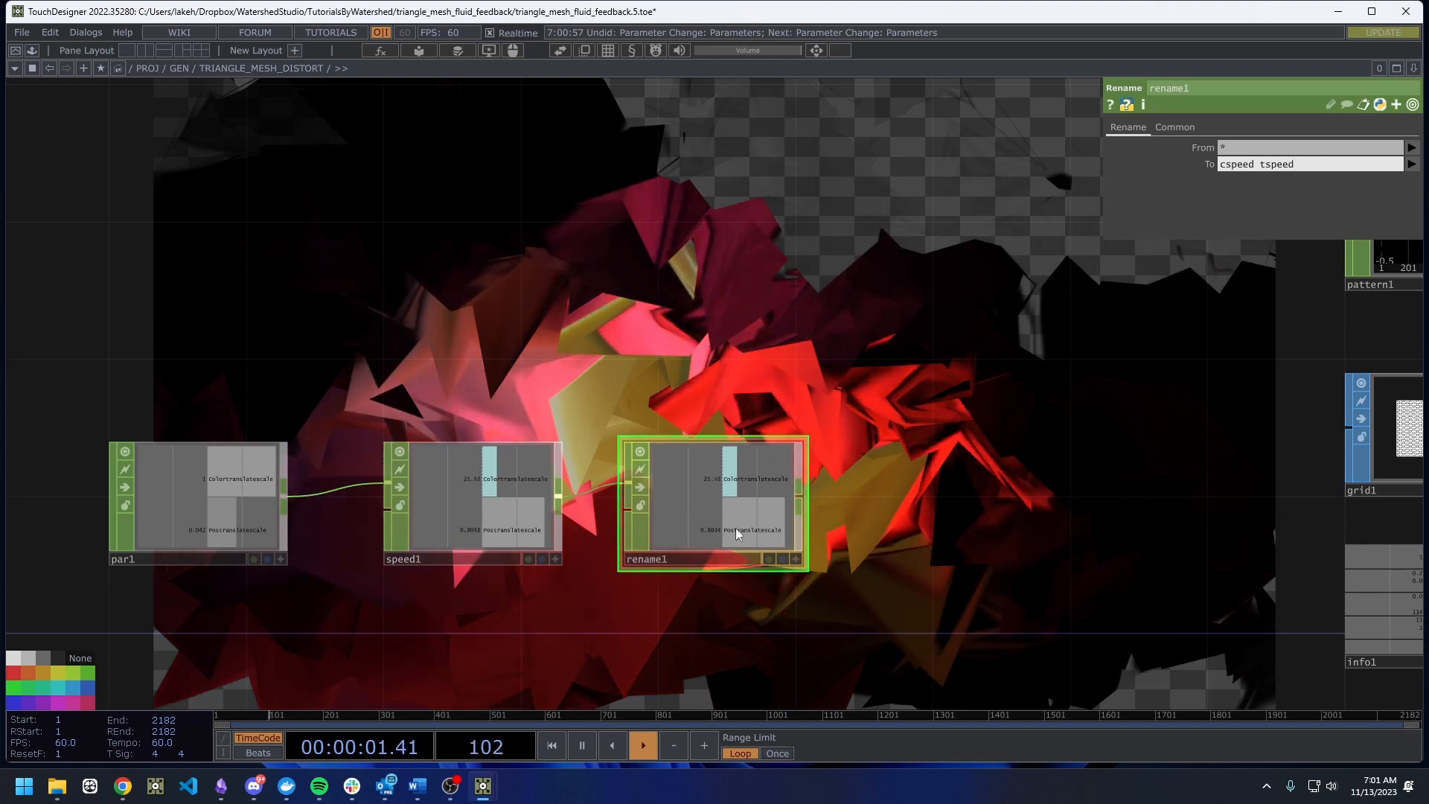
Append a Null CHOP to rename1 and place it beside the end of the chain.
left_click_drag(895, 458, 651, 520)
right_click(556, 565)
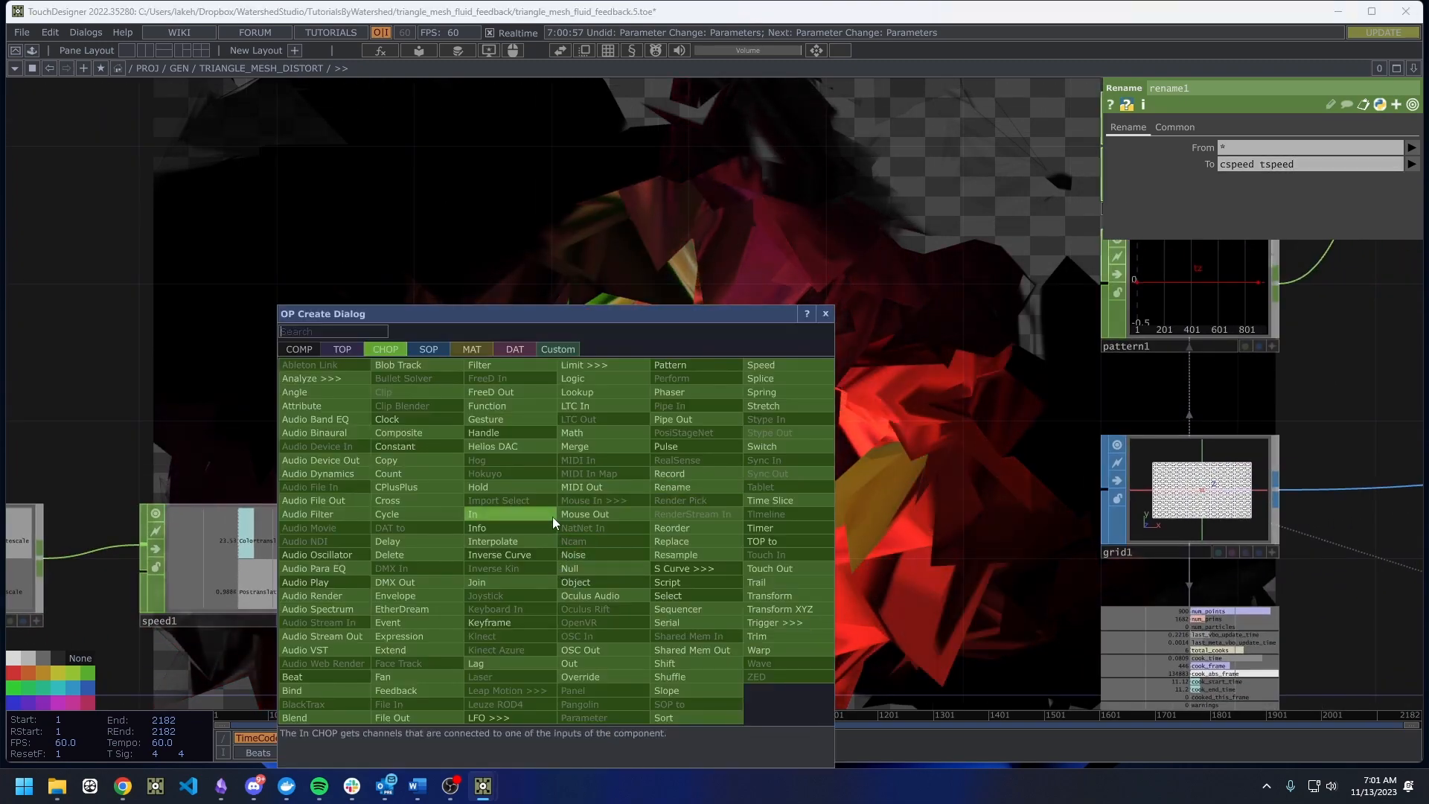
left_click(579, 568)
left_click(705, 562)
left_click_drag(625, 427, 459, 425)
scroll(459, 425, "down", 3)
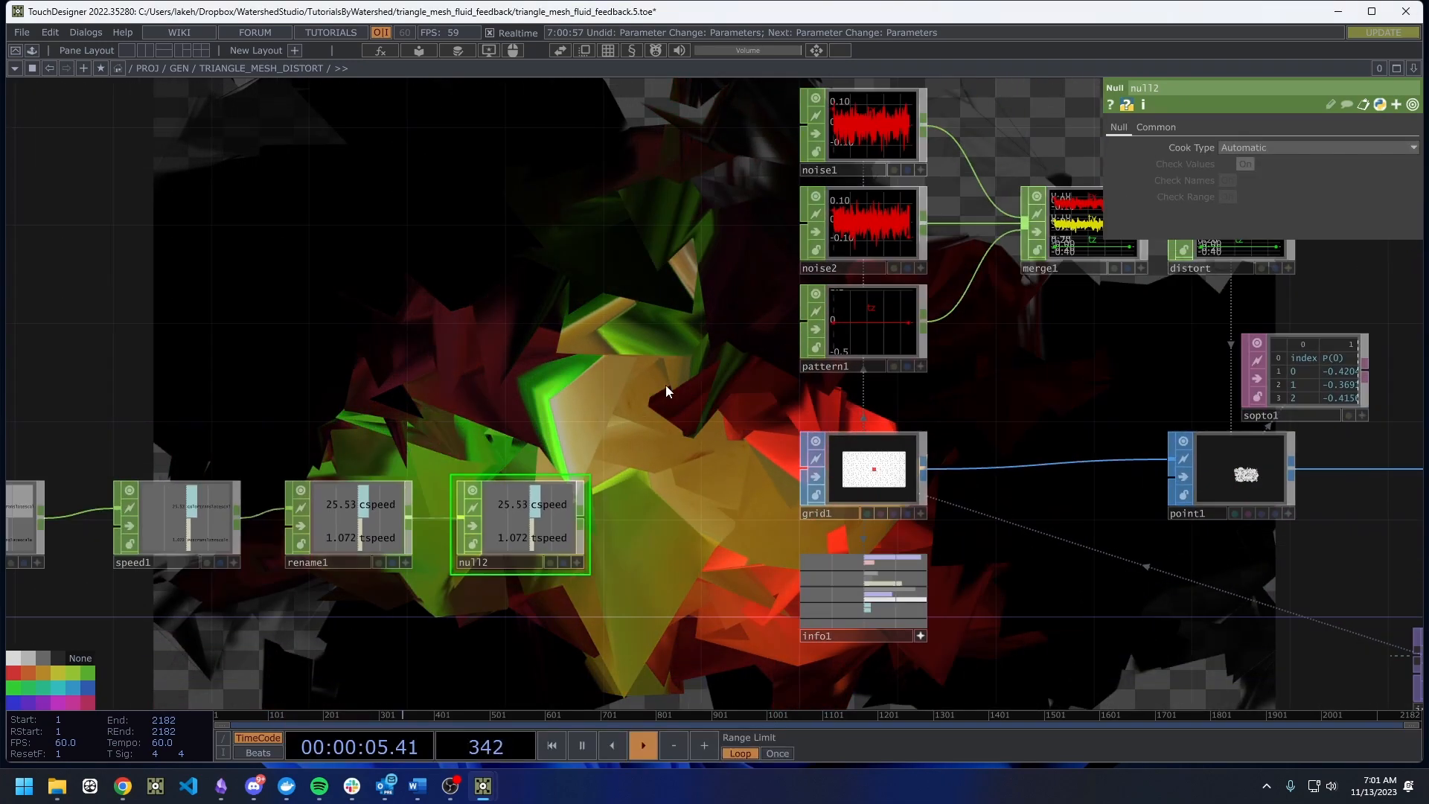
Select noise1 and noise2 together and drive their Translate Z with null2's tspeed channel.
left_click_drag(750, 164, 750, 223)
right_click_drag(711, 140, 968, 253)
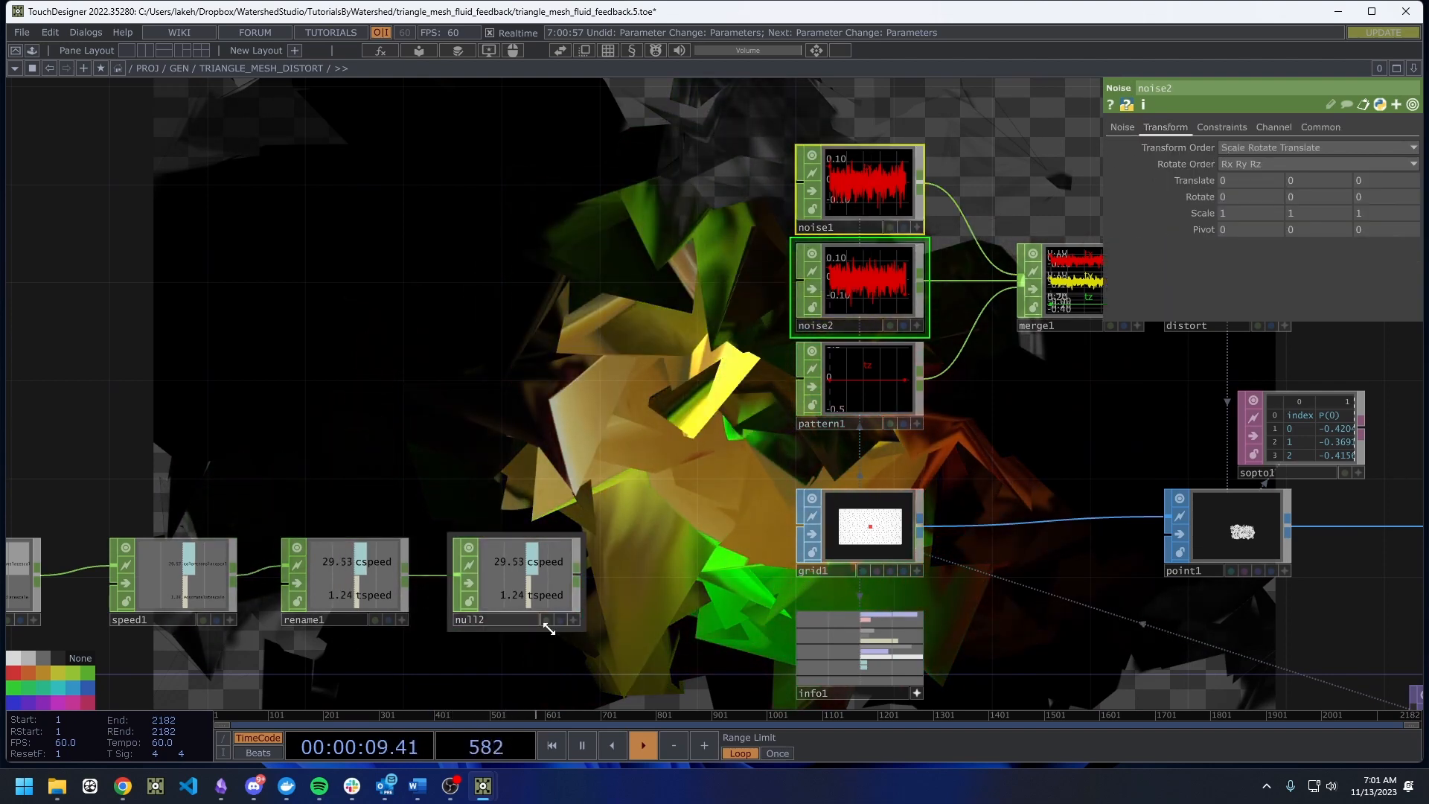
left_click_drag(545, 603, 1382, 177)
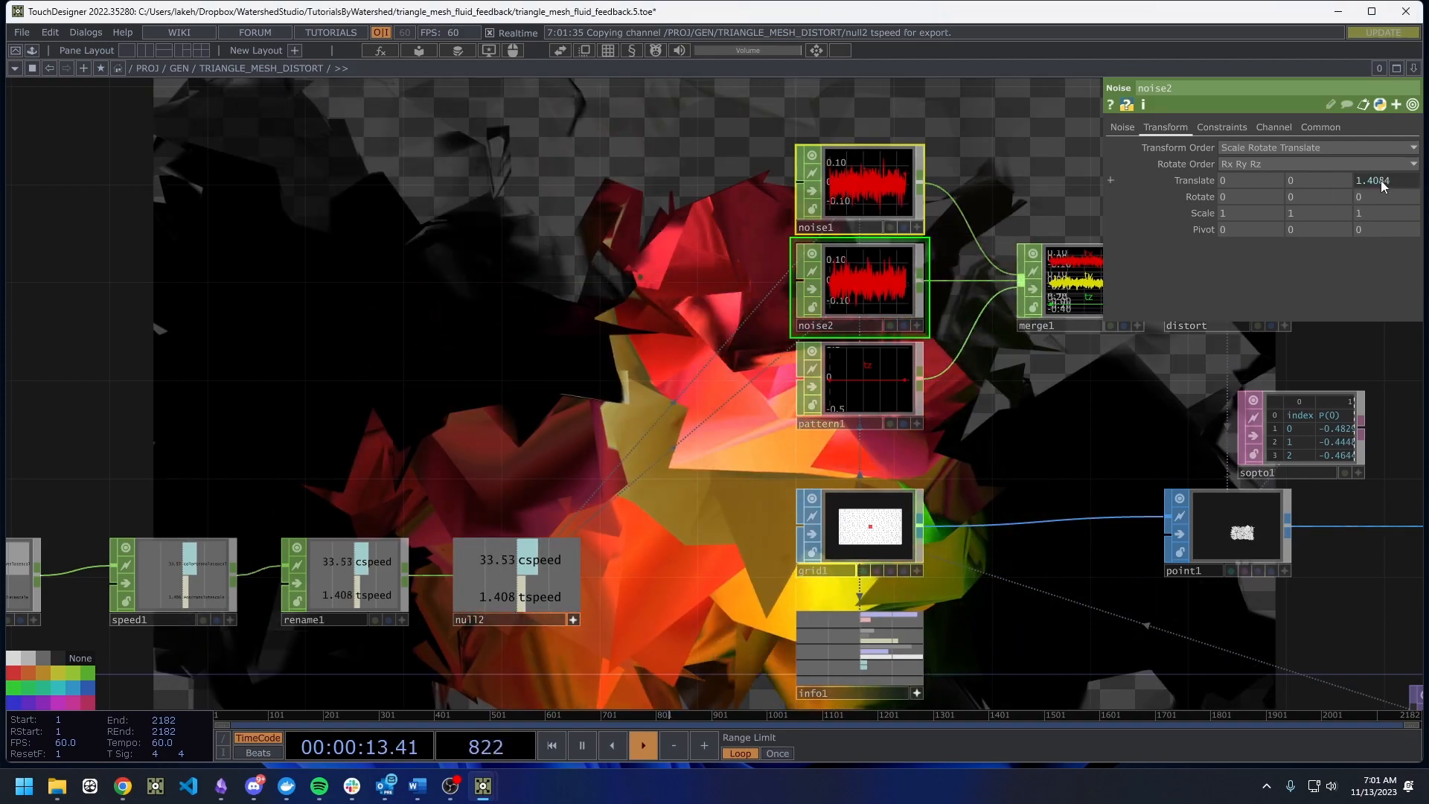
Check point1's geometry info and move sopto1 directly above point1, beneath the distort CHOP.
left_click_drag(1042, 404, 614, 490)
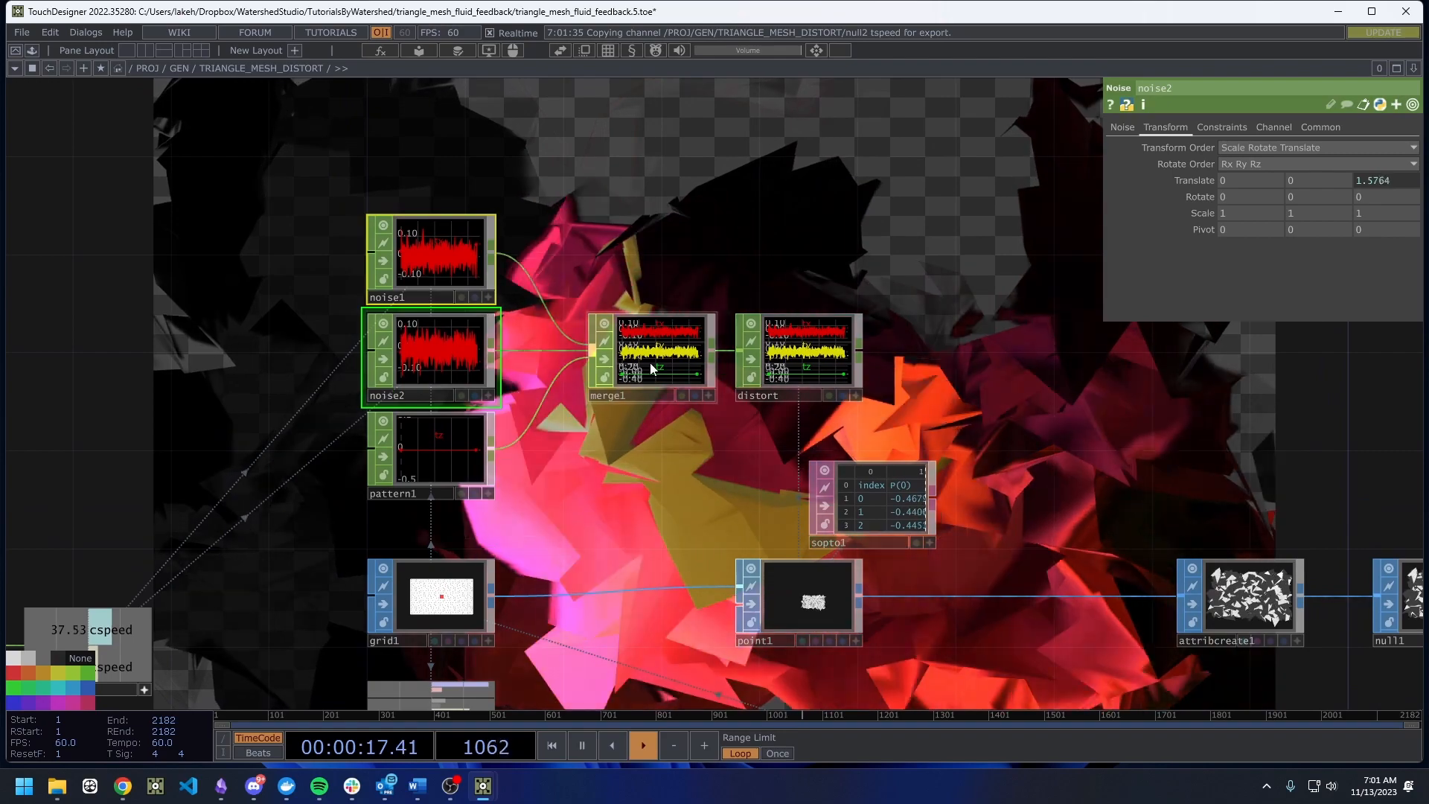
middle_click(806, 588)
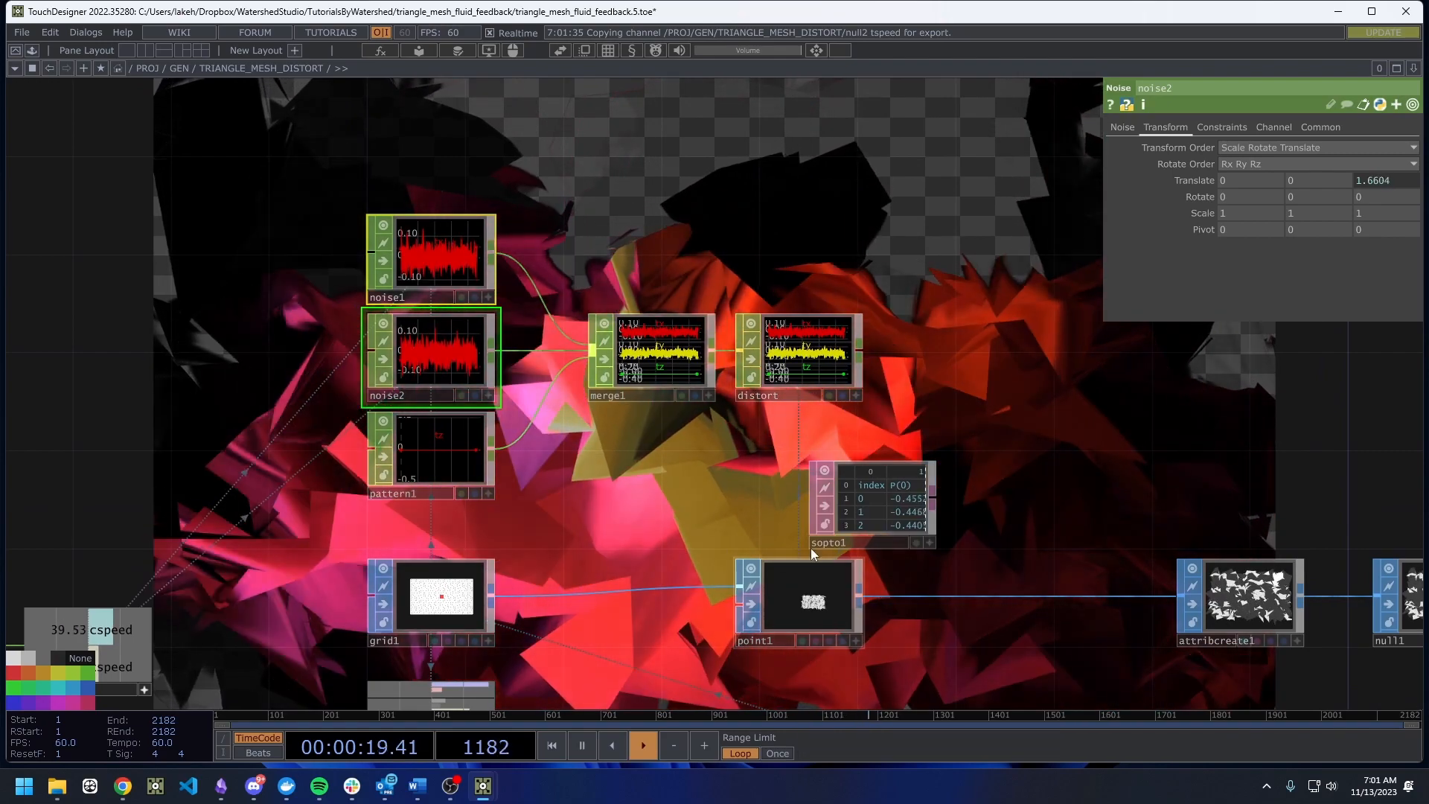
left_click_drag(934, 430, 750, 349)
left_click_drag(685, 413, 610, 388)
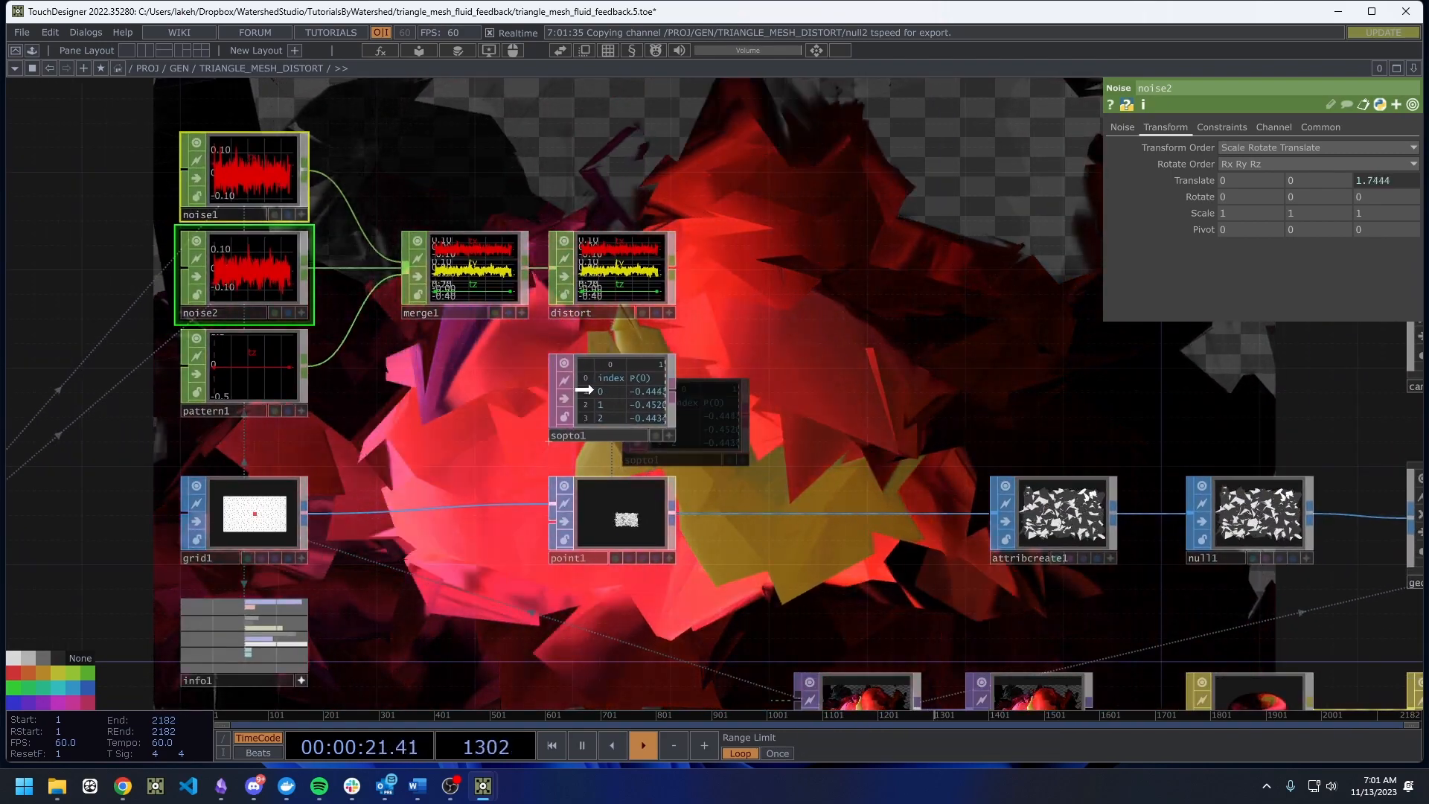
Open the TRIANGLE_MESH_DISTORT container's parameters in a floating window and raise pos translate scale to 0.101.
left_click_drag(704, 378, 690, 415)
left_click_drag(390, 518, 657, 522)
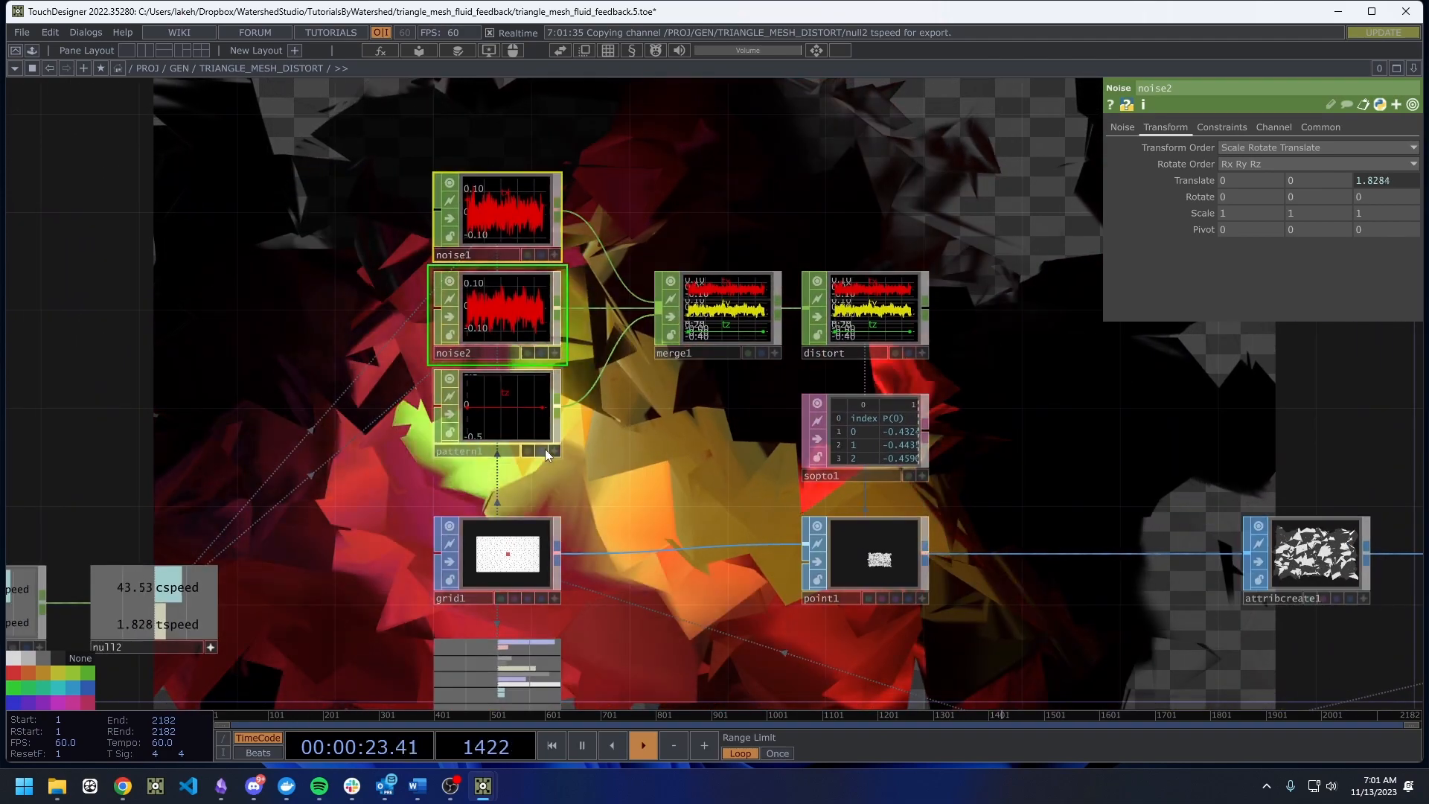
left_click(818, 54)
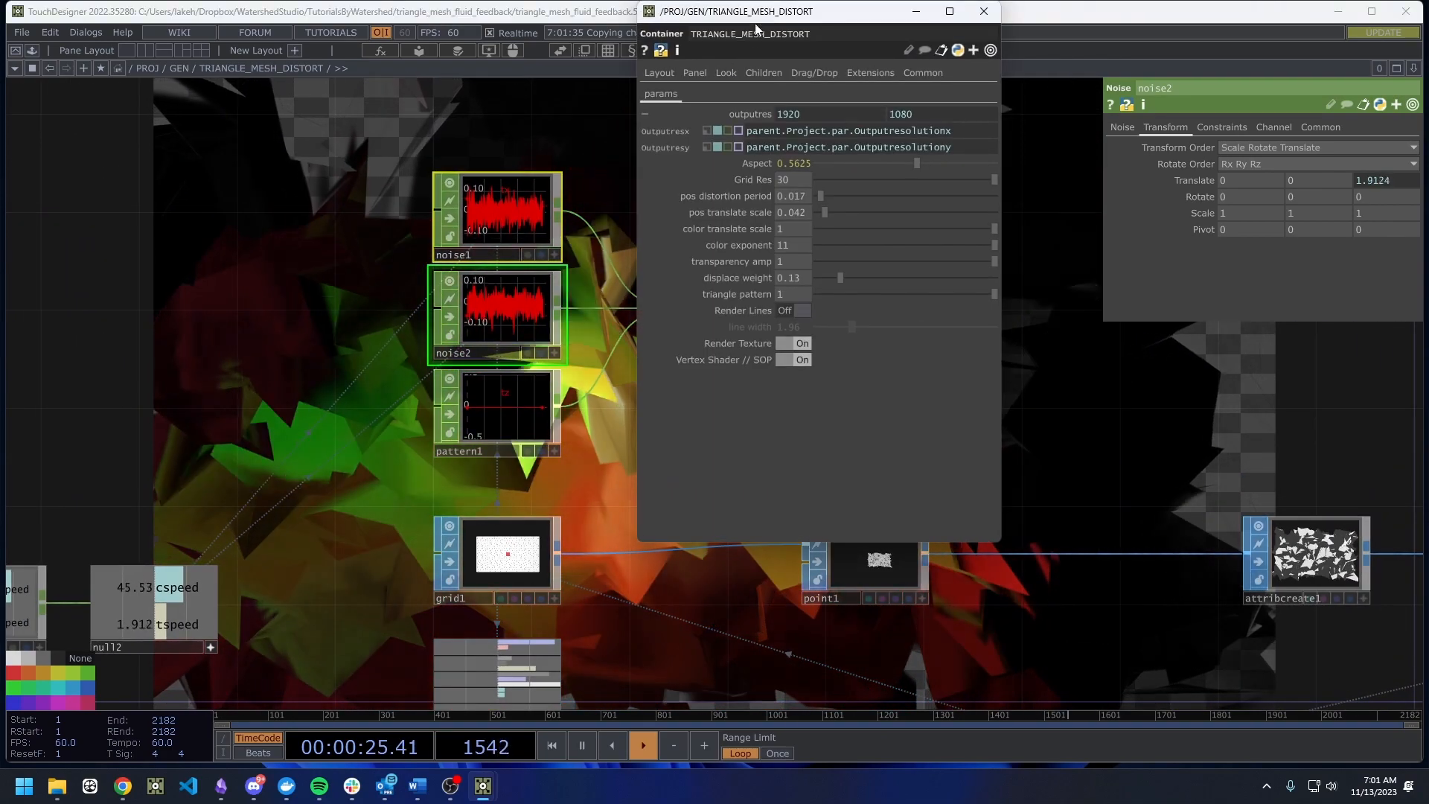
left_click_drag(752, 12, 176, 135)
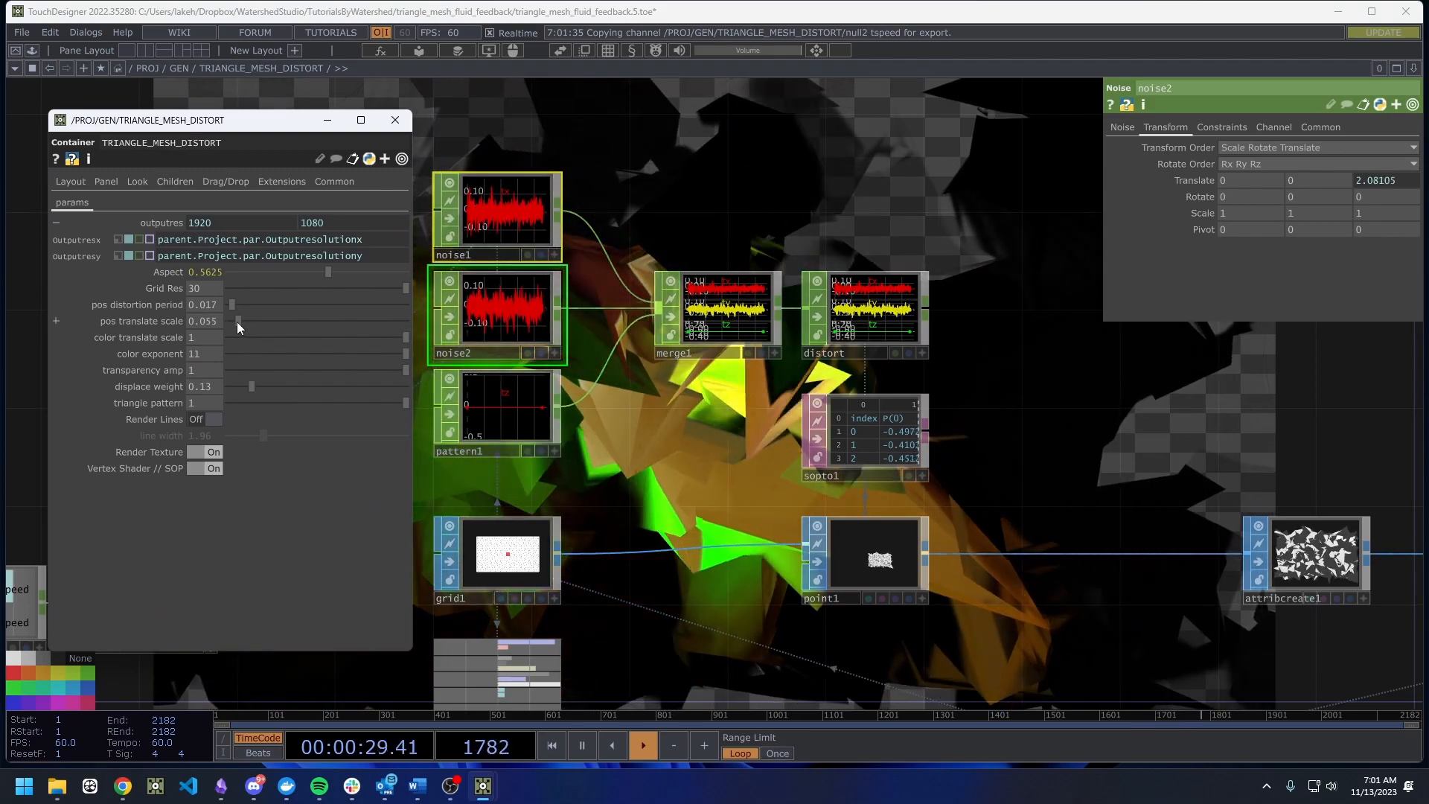
mouse_move(236, 322)
left_mouse_down()
mouse_move(413, 333)
mouse_move(241, 333)
mouse_move(255, 333)
left_mouse_up()
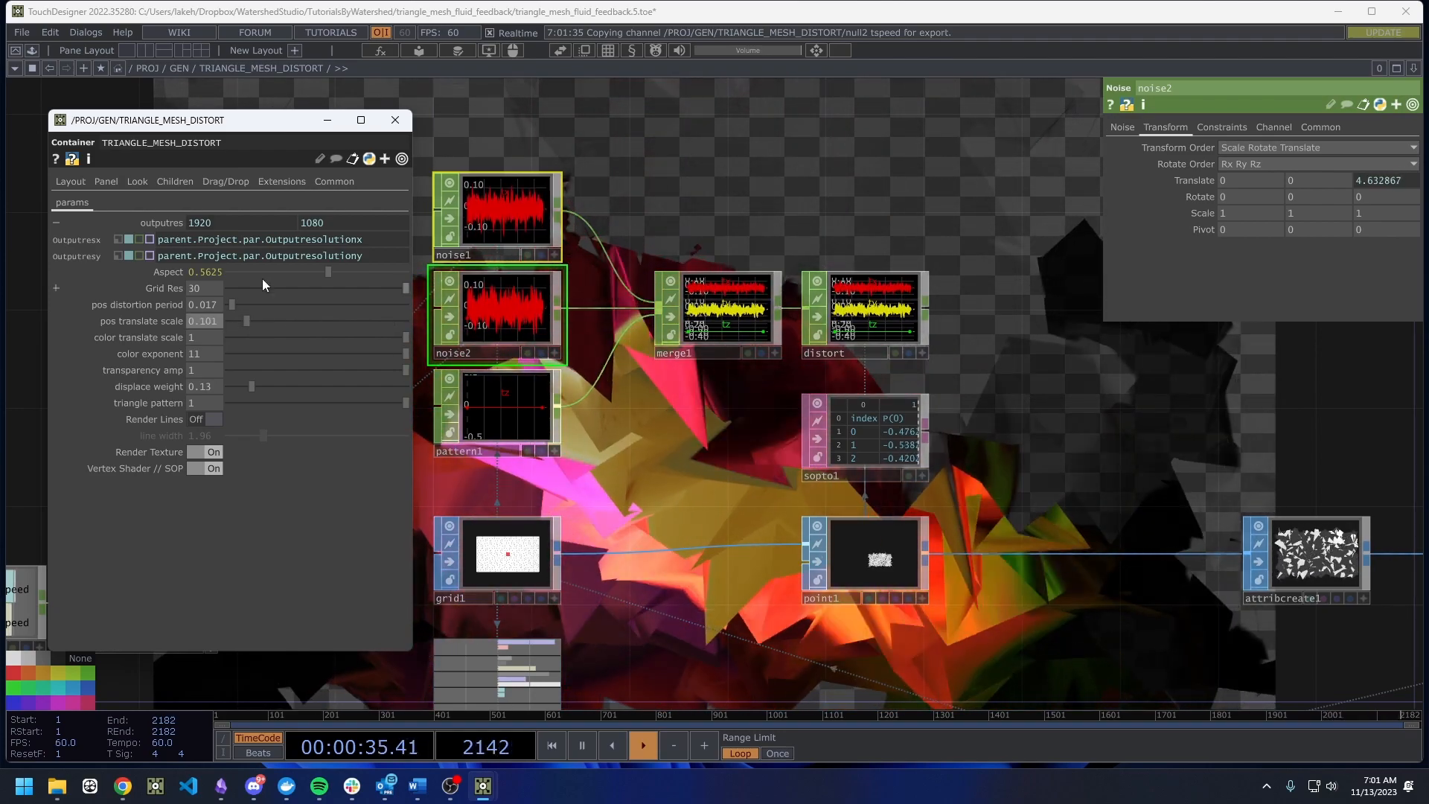
left_click_drag(193, 131, 174, 108)
Close the gaps in the speed chain by placing rename1 beside speed1 and null2, with its viewer deactivated, beside rename1.
scroll(675, 442, "down", 5)
scroll(587, 463, "up", 5)
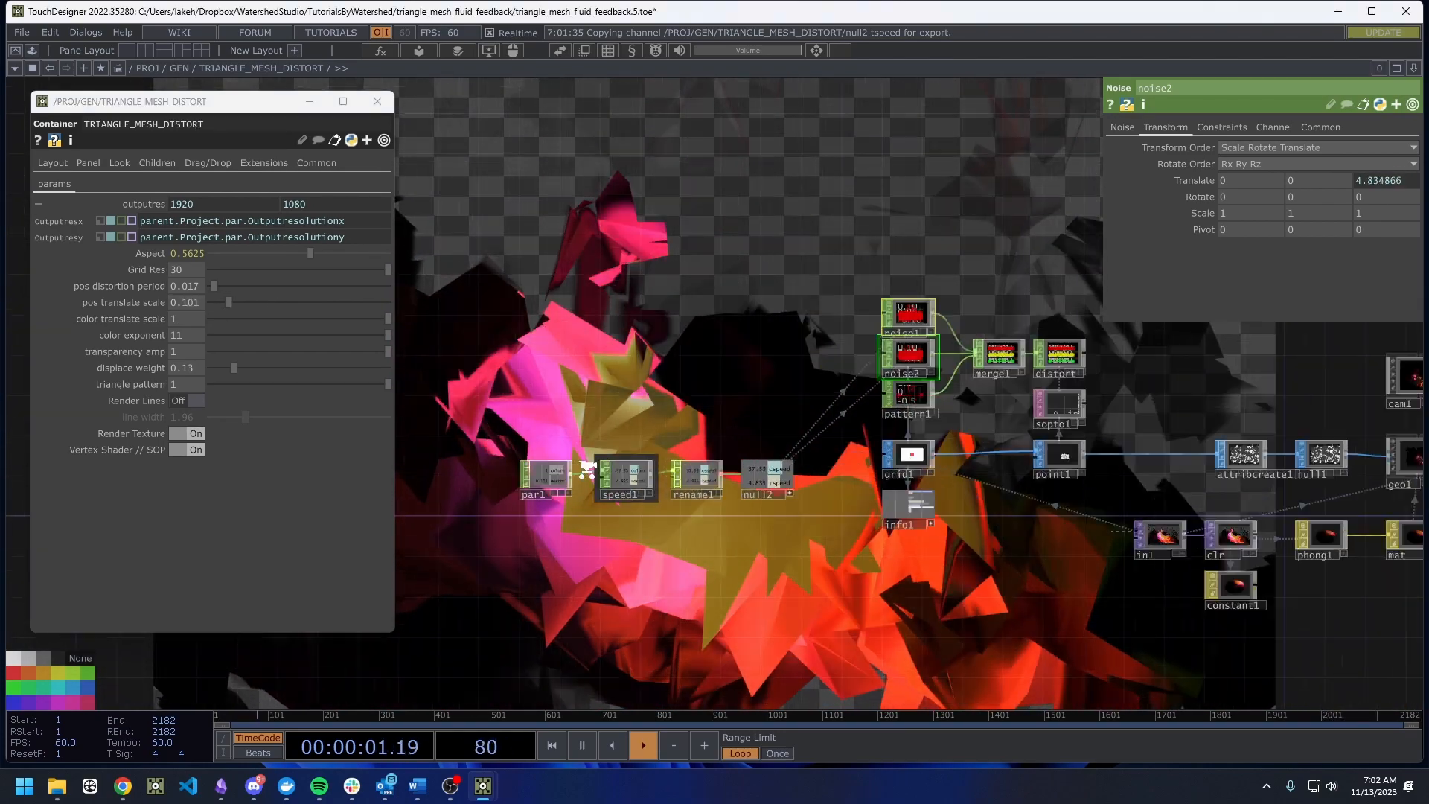
mouse_move(503, 492)
left_mouse_down()
mouse_move(479, 492)
mouse_move(503, 493)
left_mouse_up()
scroll(616, 489, "up", 5)
scroll(744, 469, "down", 5)
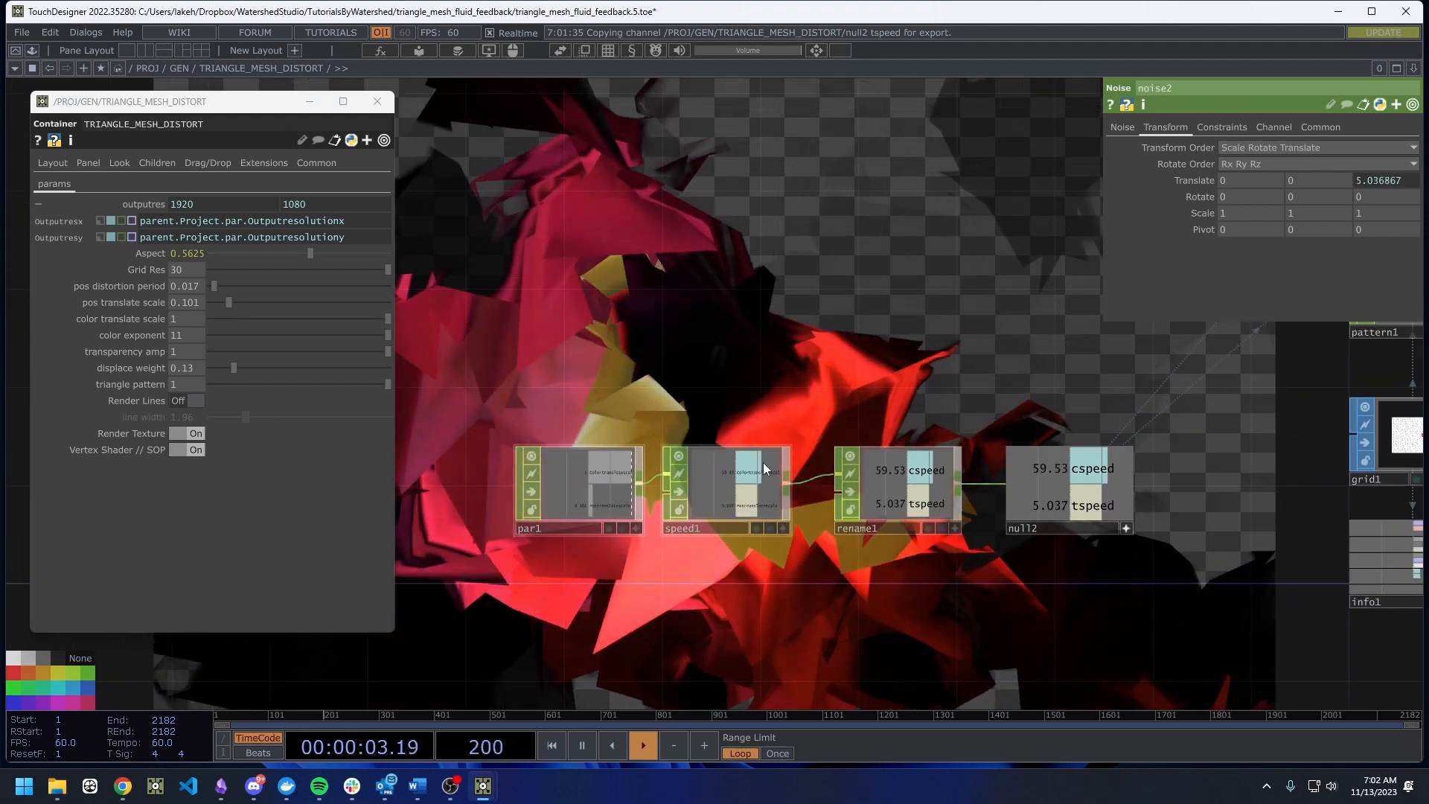
left_click_drag(866, 484, 841, 485)
left_click(1125, 527)
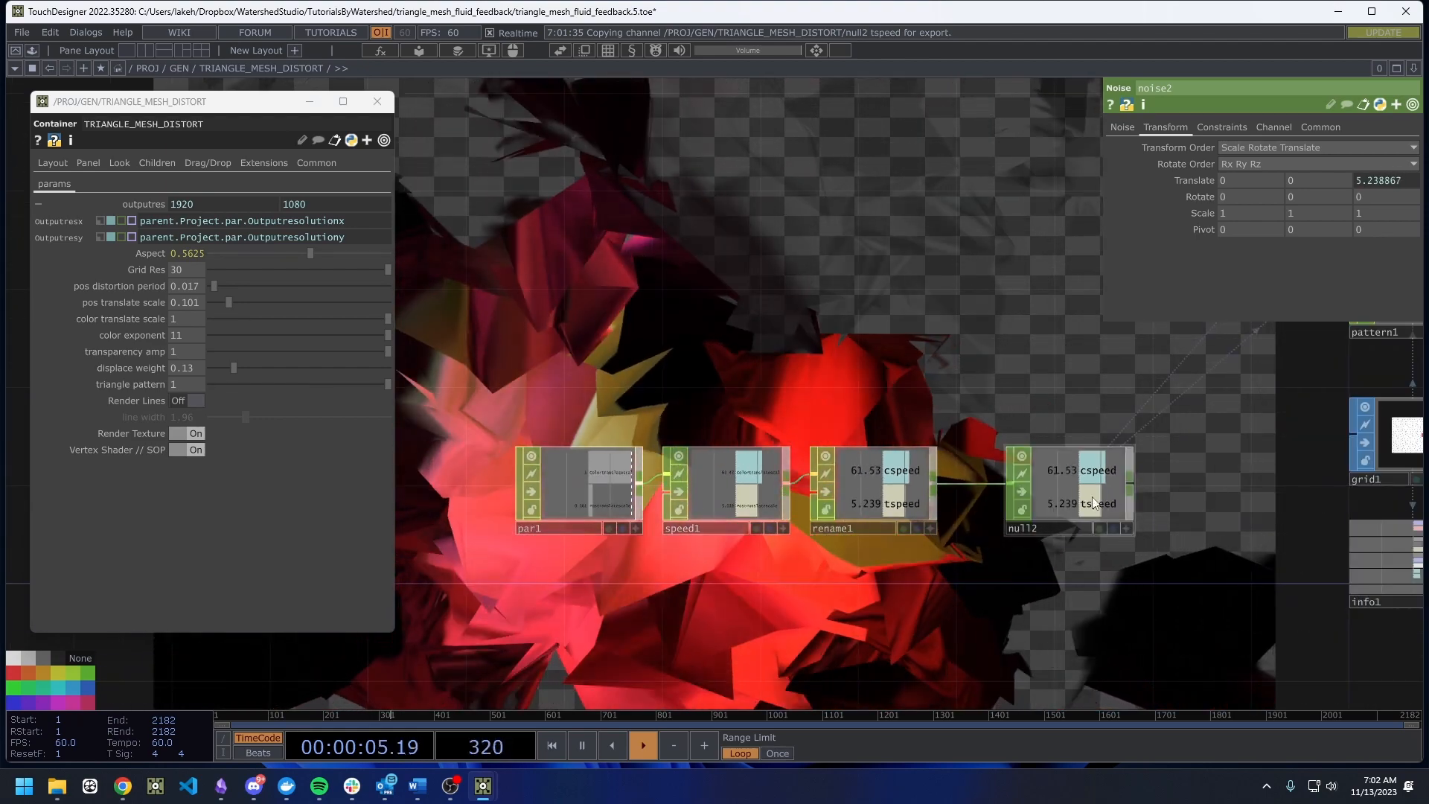
left_click_drag(1102, 497, 1053, 500)
left_click_drag(964, 392, 777, 426)
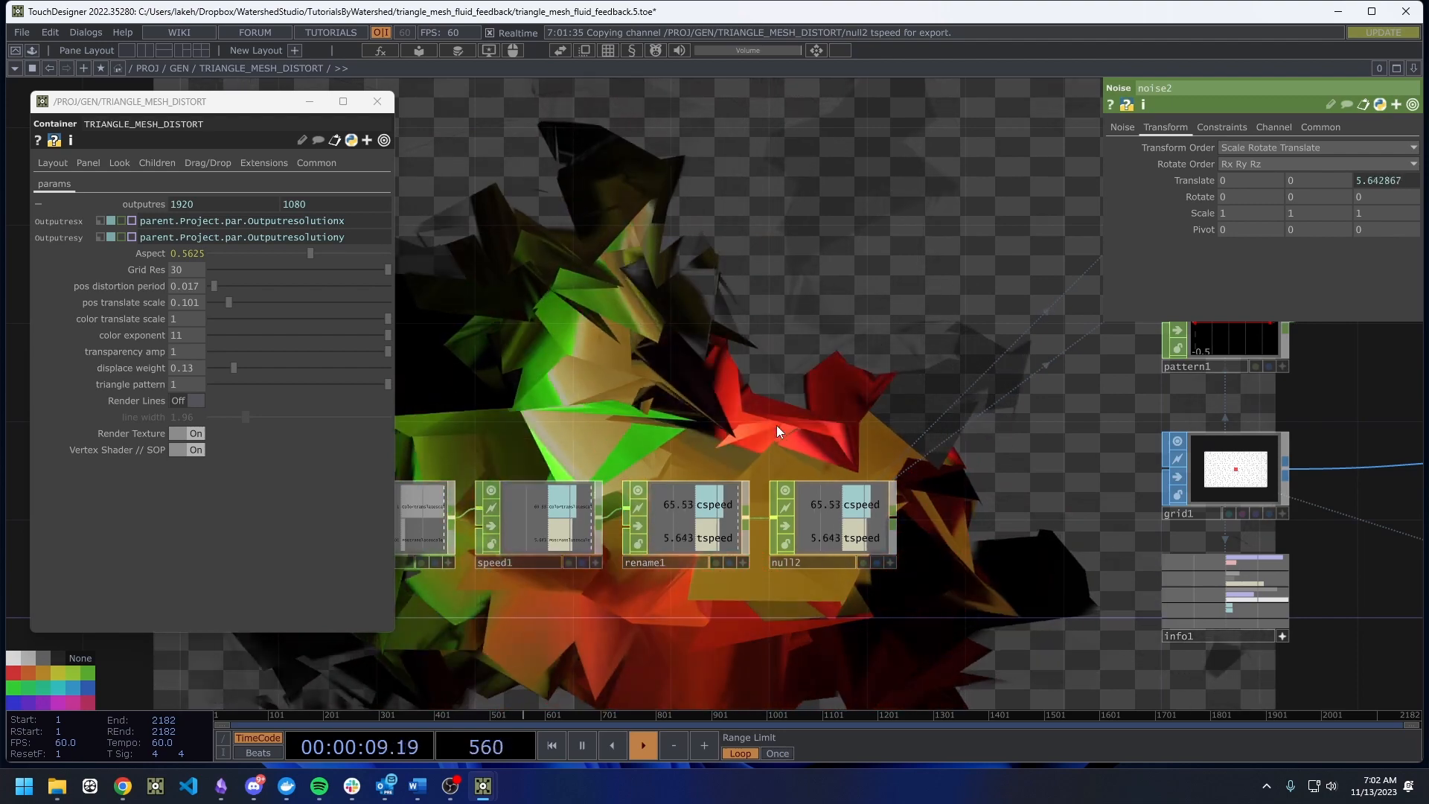
Move the par1, speed1, rename1 and null2 chain up as a group, level with noise1 and noise2.
left_click_drag(738, 439, 751, 406)
scroll(721, 381, "down", 3)
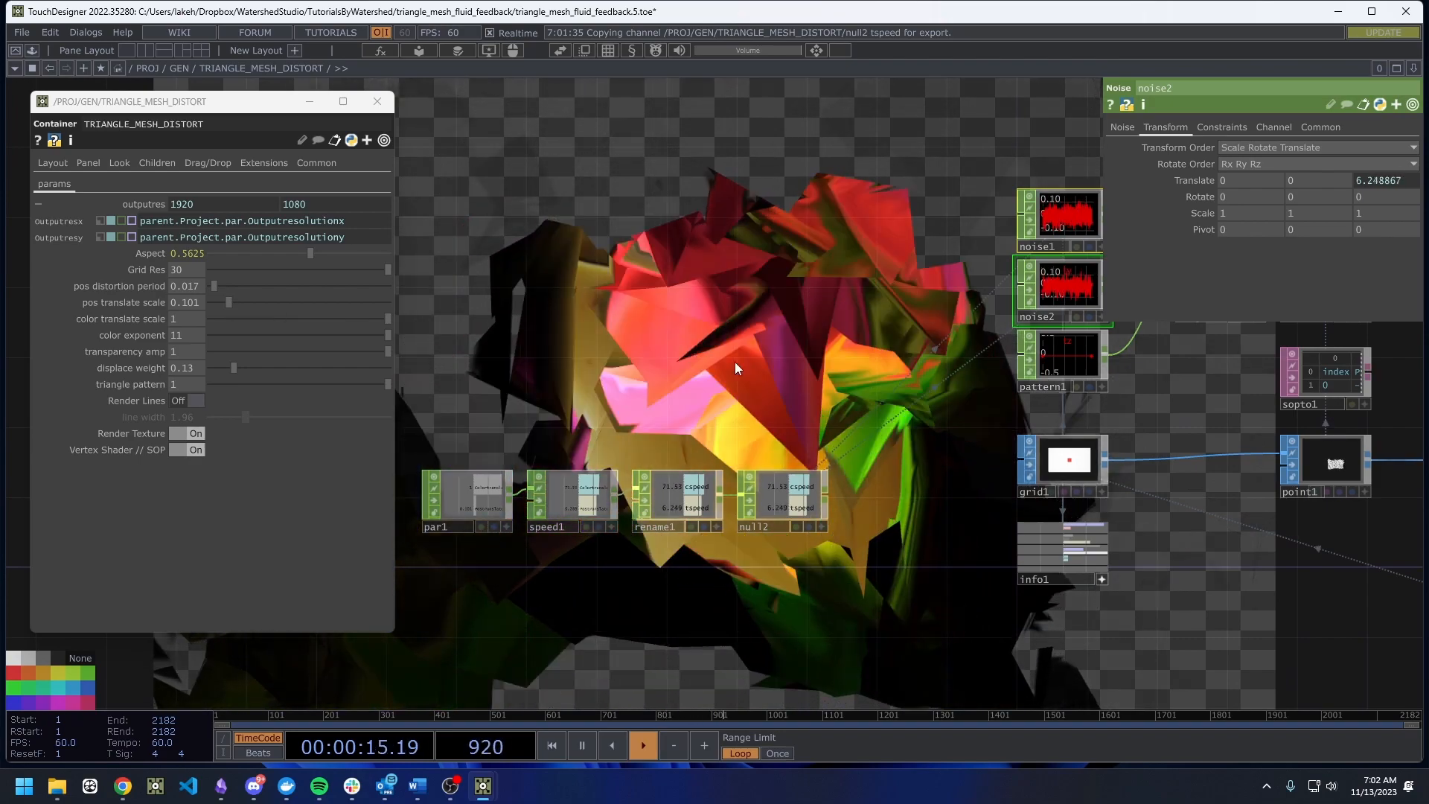
left_click_drag(687, 308, 676, 304)
scroll(676, 304, "down", 5)
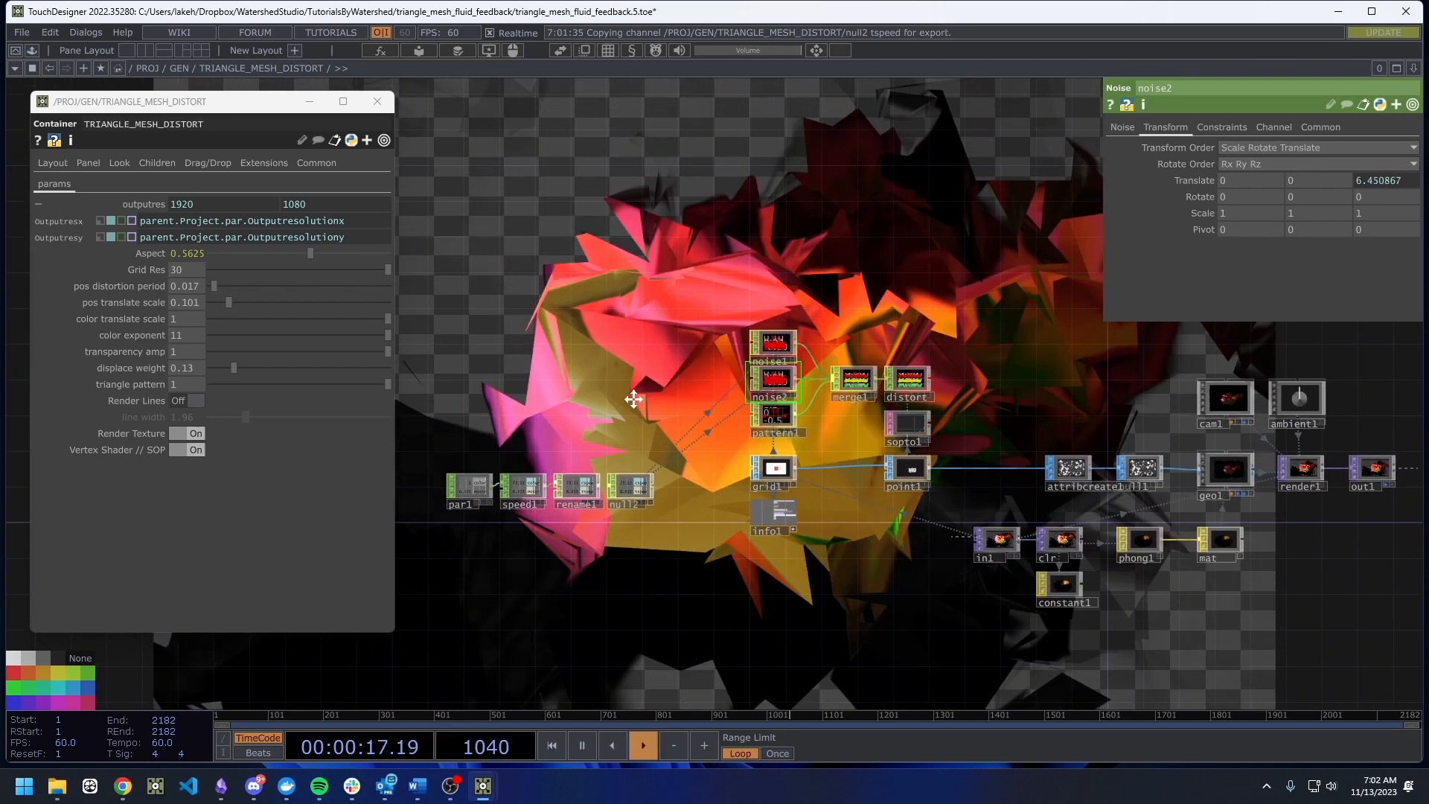
left_click_drag(426, 457, 691, 391)
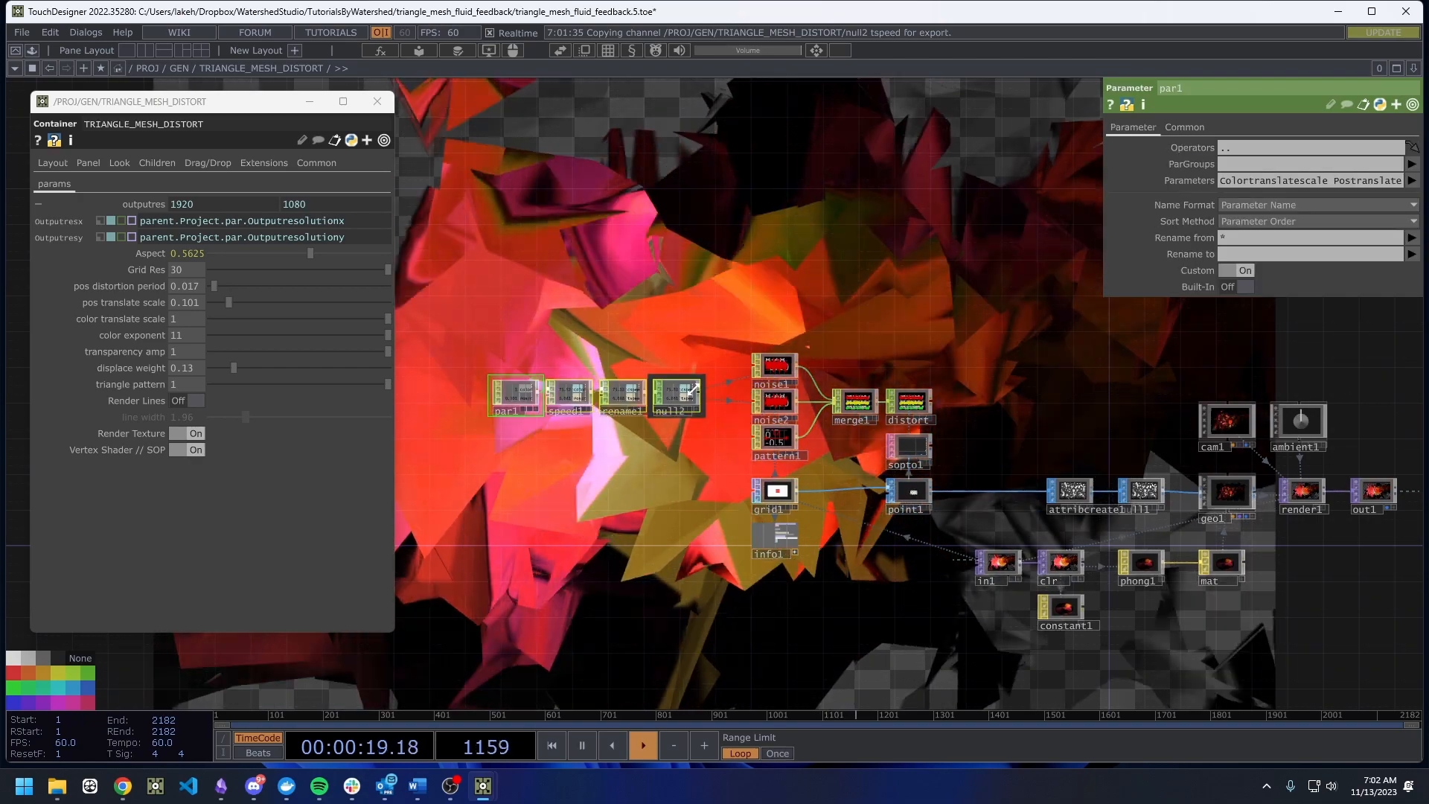
scroll(703, 379, "up", 3)
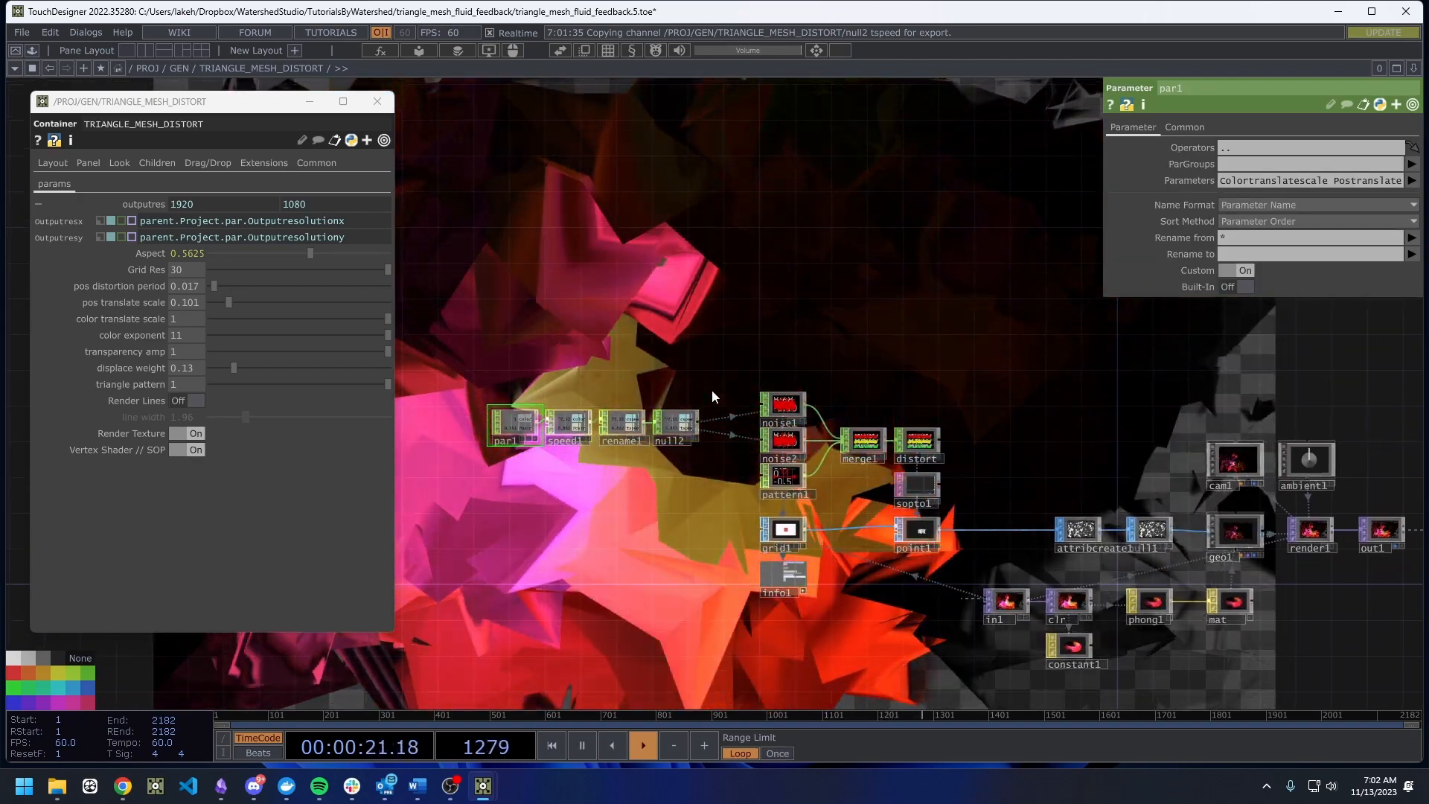
scroll(722, 436, "down", 2)
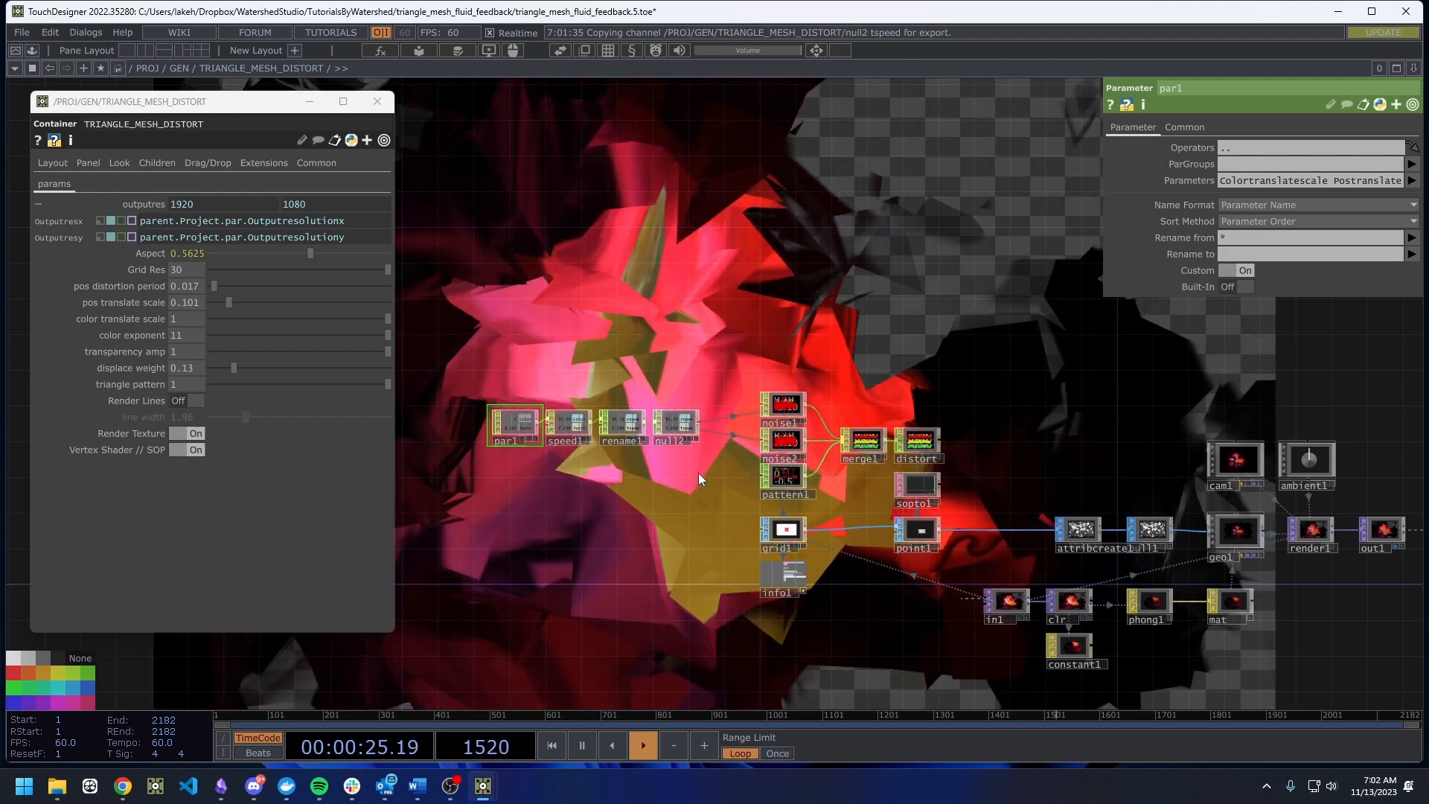
Move grid1, info1 and point1 down together to leave more room beneath the noise and pattern CHOPs.
scroll(586, 433, "up", 5)
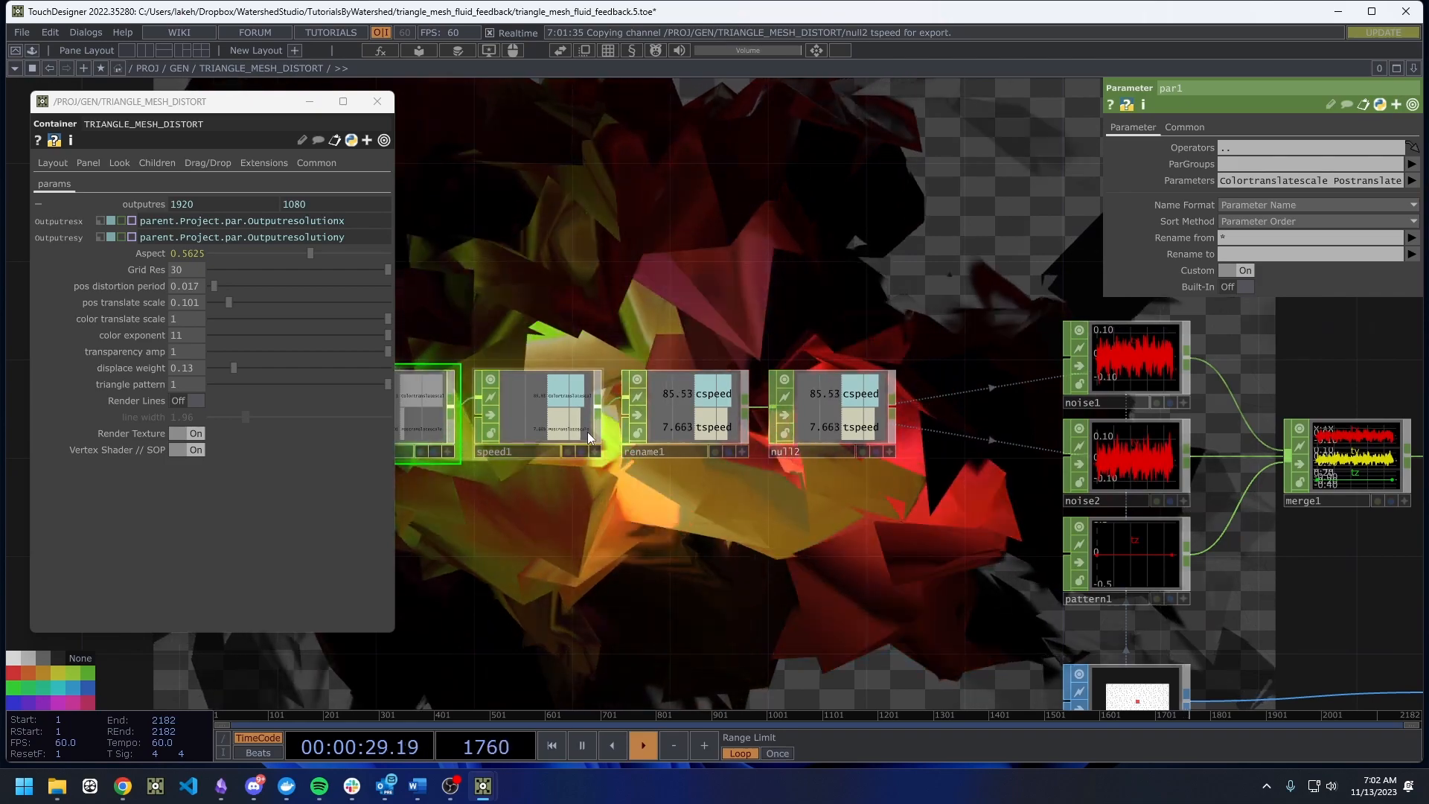
scroll(587, 431, "down", 6)
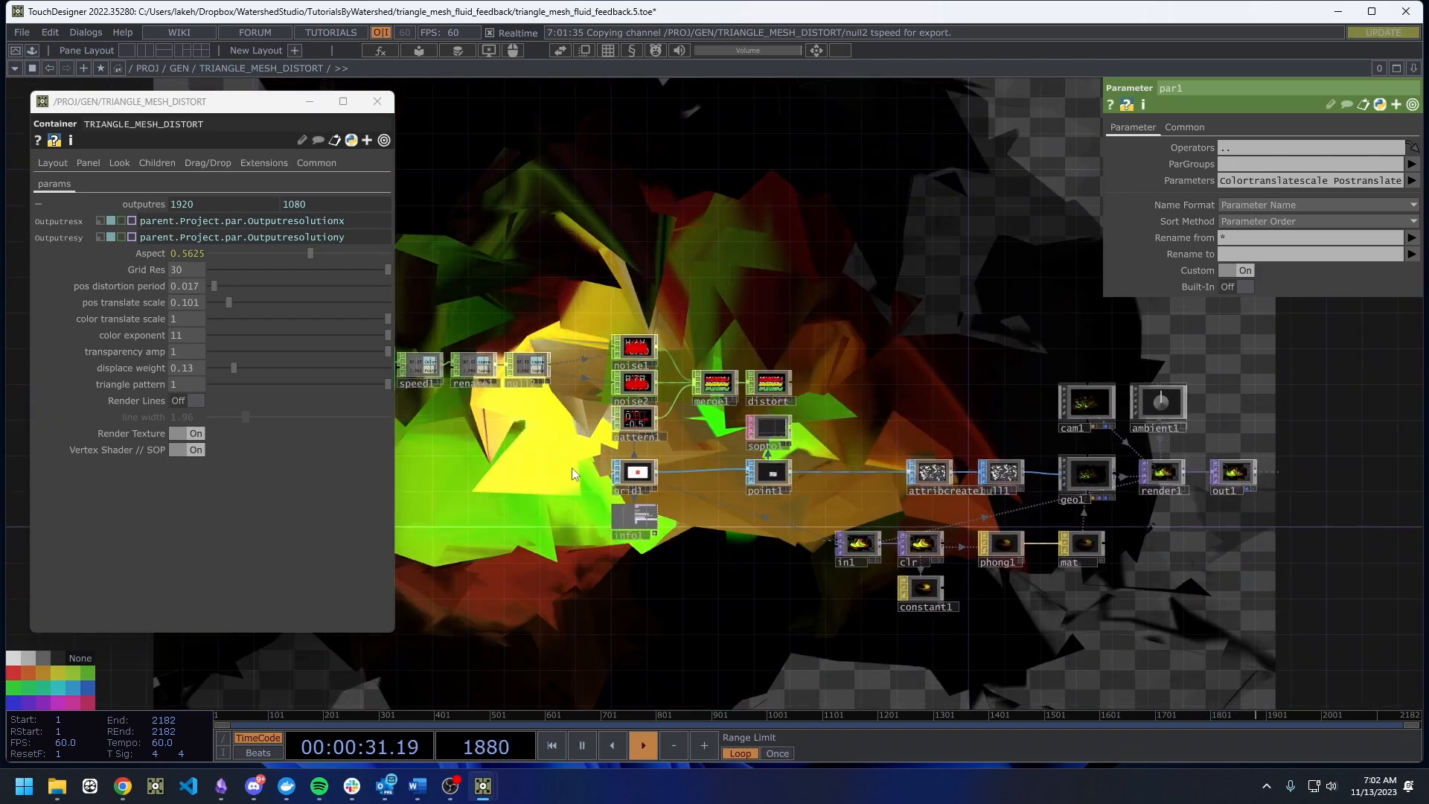
scroll(809, 526, "up", 4)
middle_click_drag(767, 523, 761, 523)
left_click_drag(767, 524, 815, 525)
right_click_drag(826, 521, 581, 439)
left_click_drag(600, 447, 600, 483)
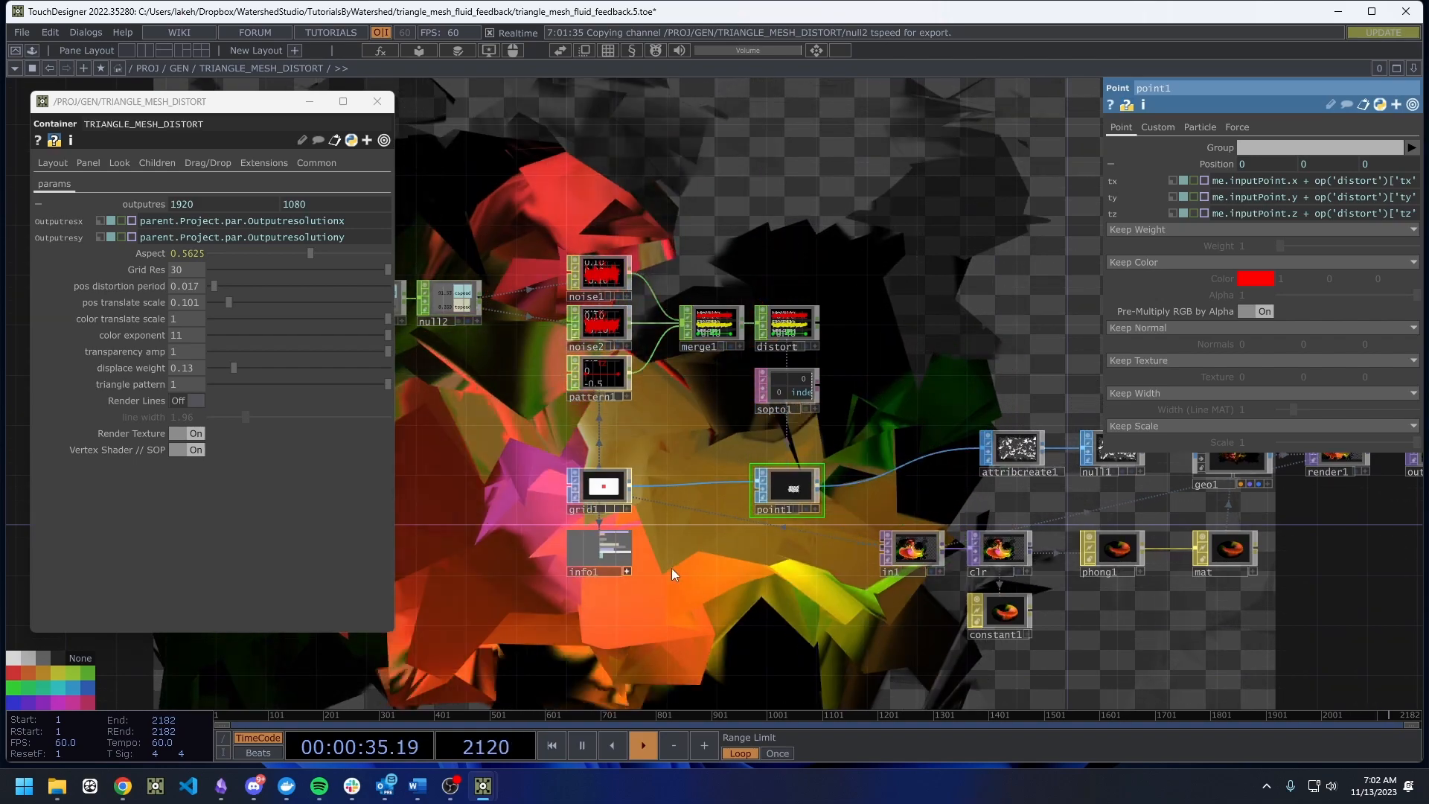
left_click_drag(746, 541, 757, 583)
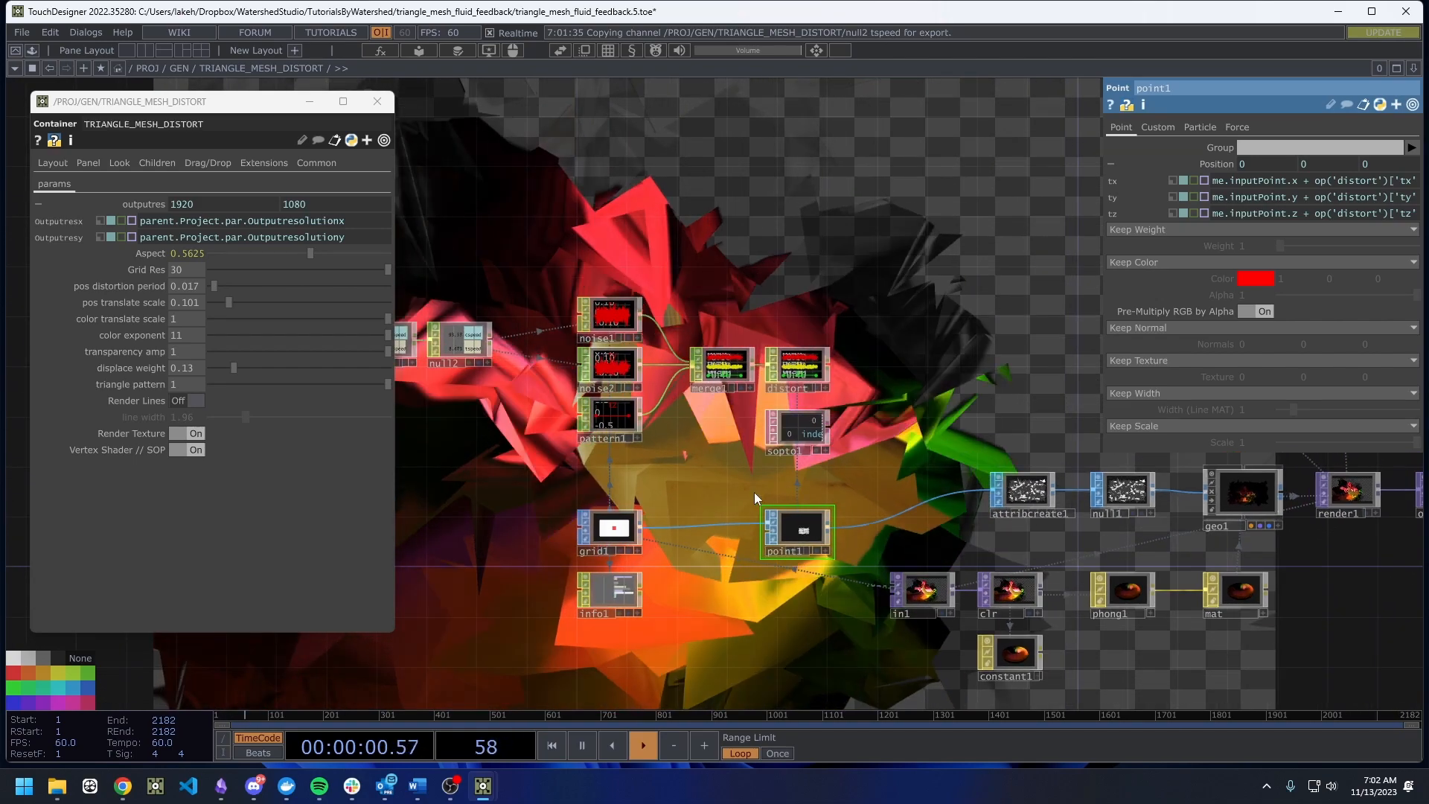
Move noise1, noise2, pattern1, merge1, distort and sopto1 up as a group, farther from the grid1 row.
left_click(808, 524)
left_click_drag(790, 471, 799, 515)
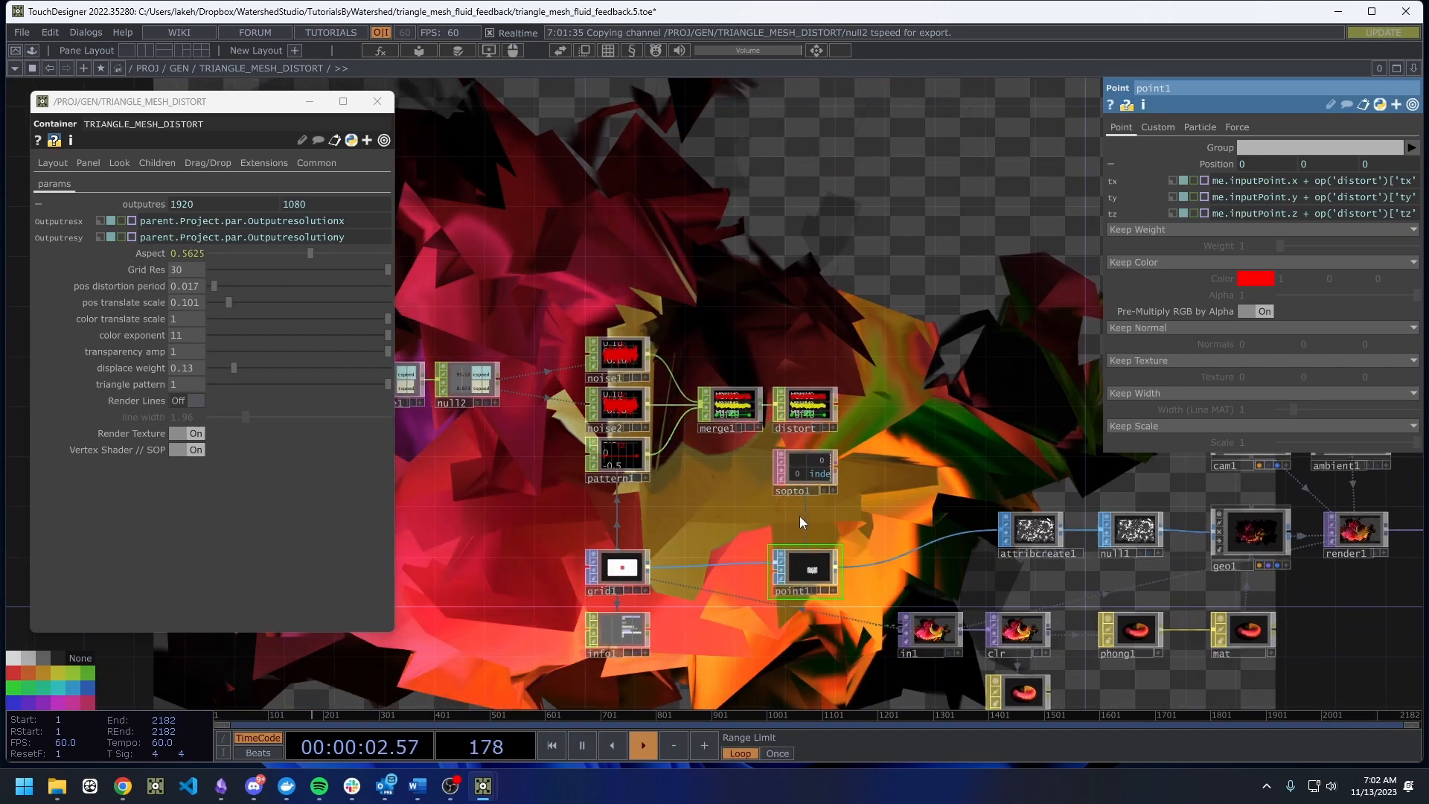
right_click_drag(863, 514, 600, 357)
left_click_drag(607, 366, 606, 303)
left_click_drag(730, 454, 720, 365)
left_click_drag(667, 418, 644, 488)
right_click_drag(534, 492, 759, 686)
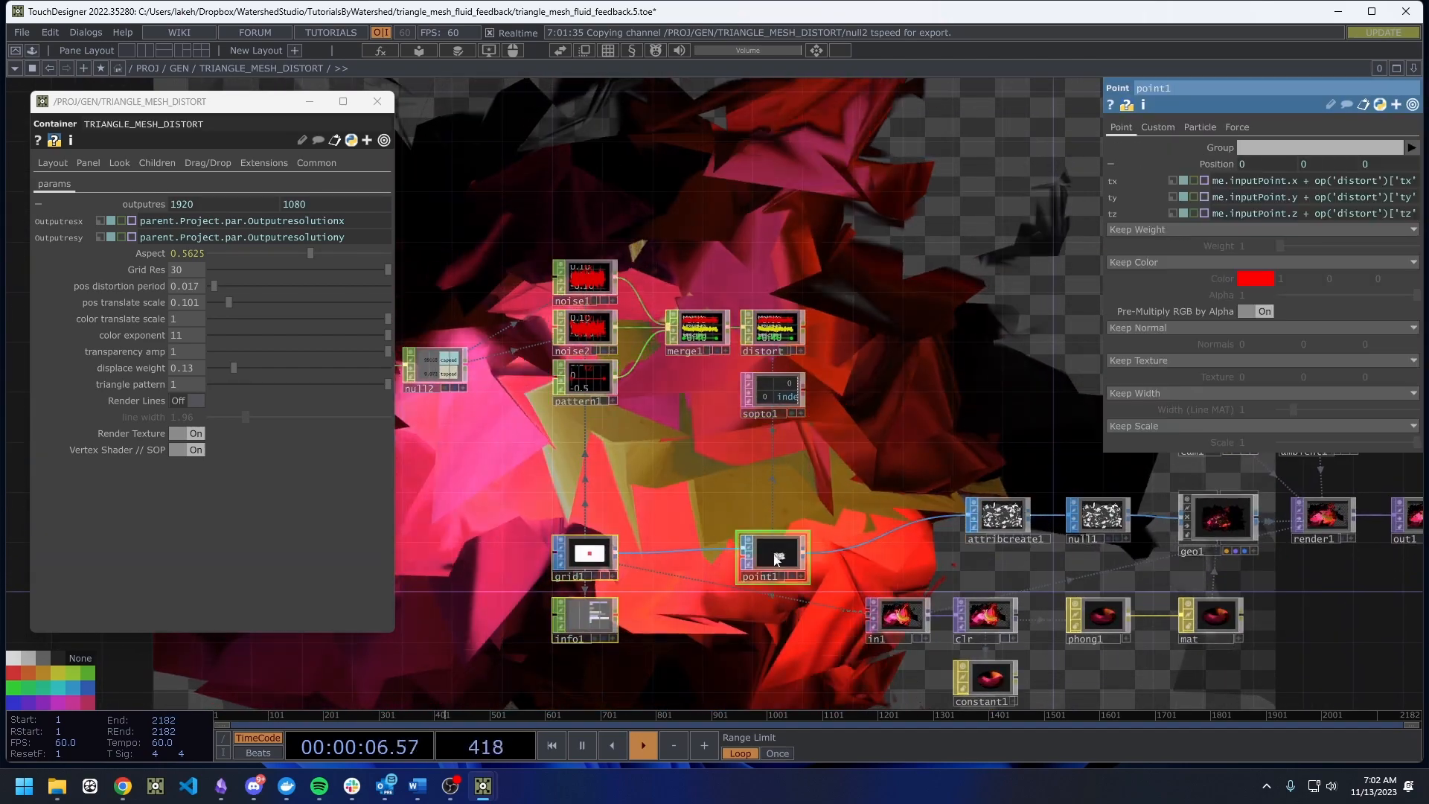
Go up to the parent GEN network and close the floating TRIANGLE_MESH_DISTORT parameter window.
scroll(902, 441, "down", 4)
scroll(937, 426, "down", 6)
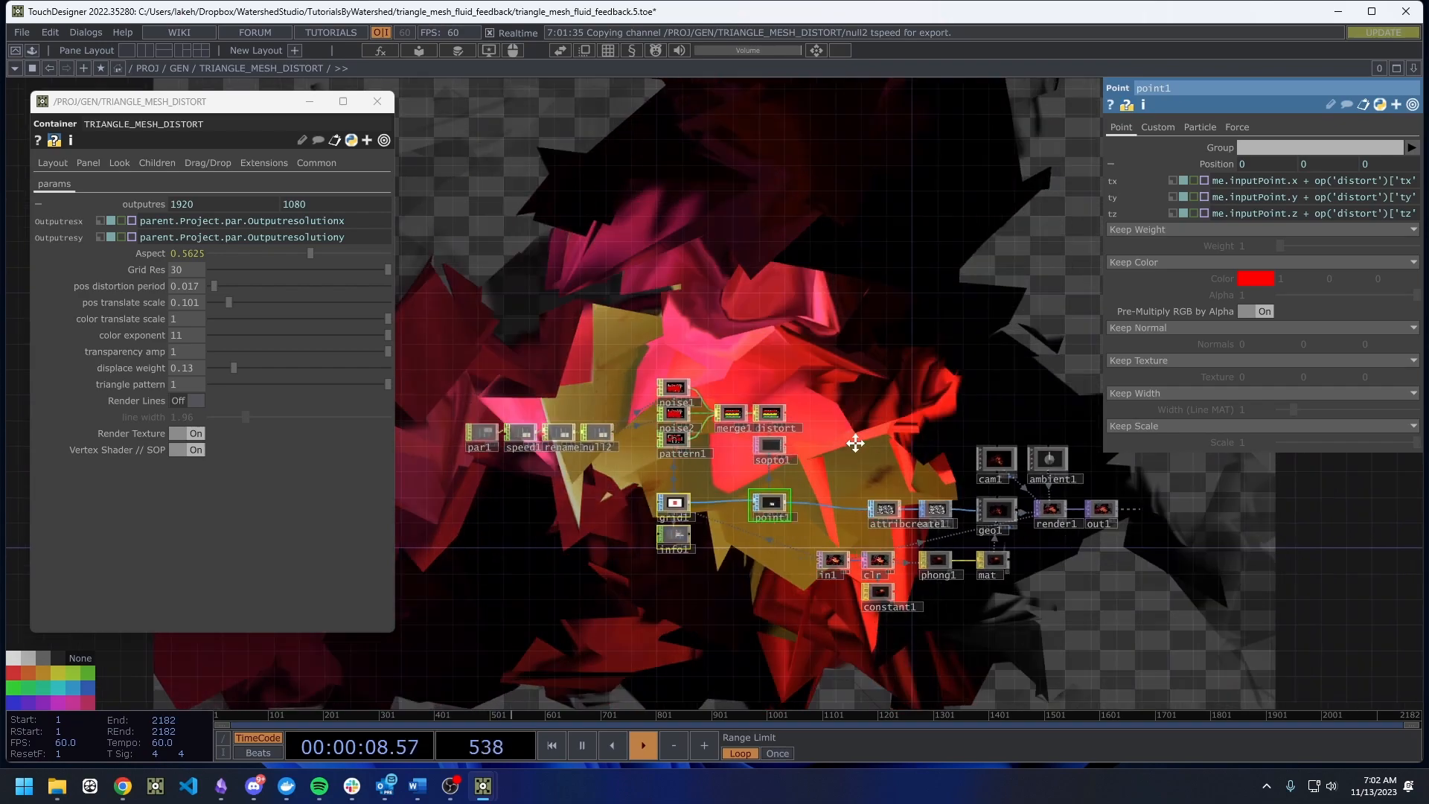
scroll(791, 452, "down", 6)
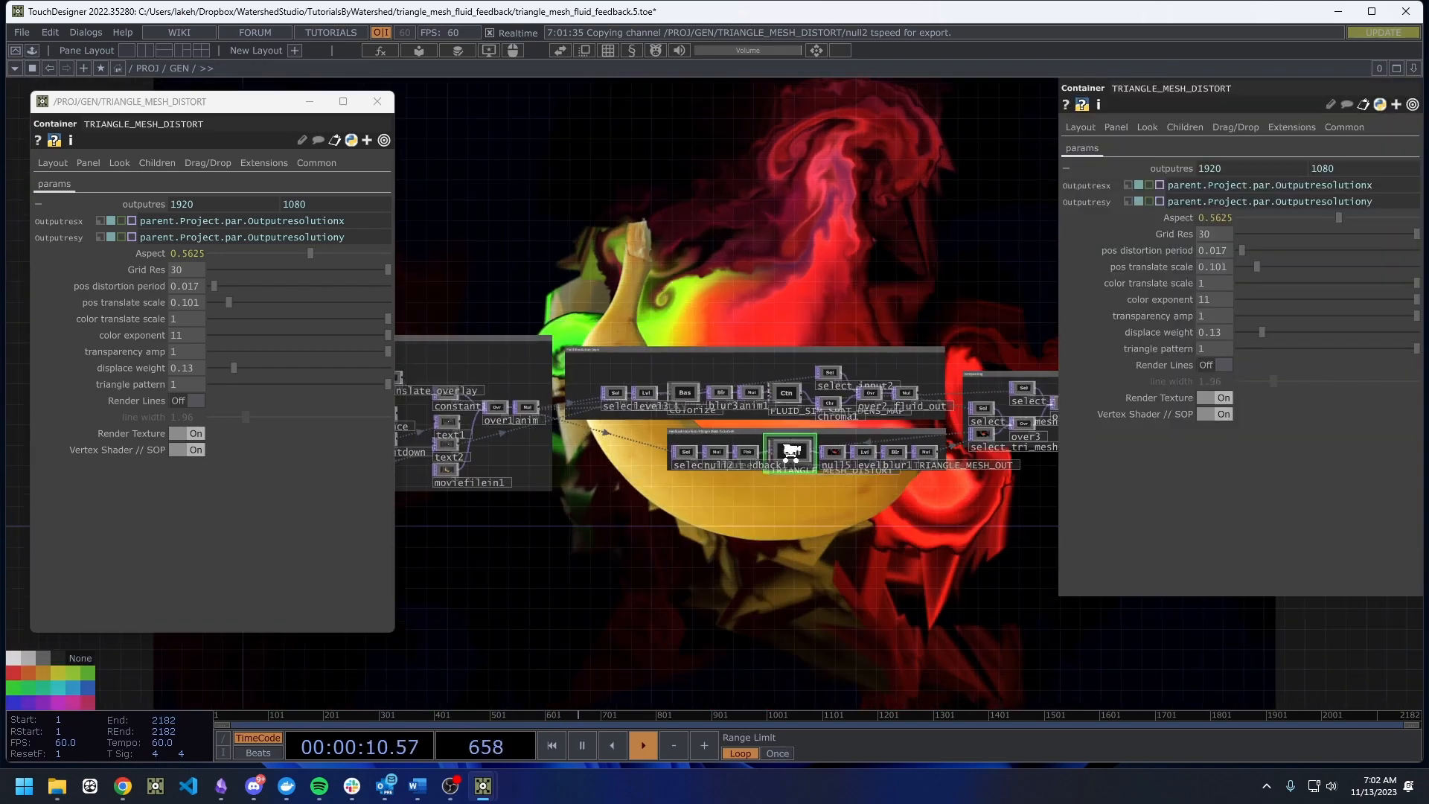
left_click_drag(867, 279, 669, 462)
left_click(376, 102)
left_click_drag(619, 341, 652, 432)
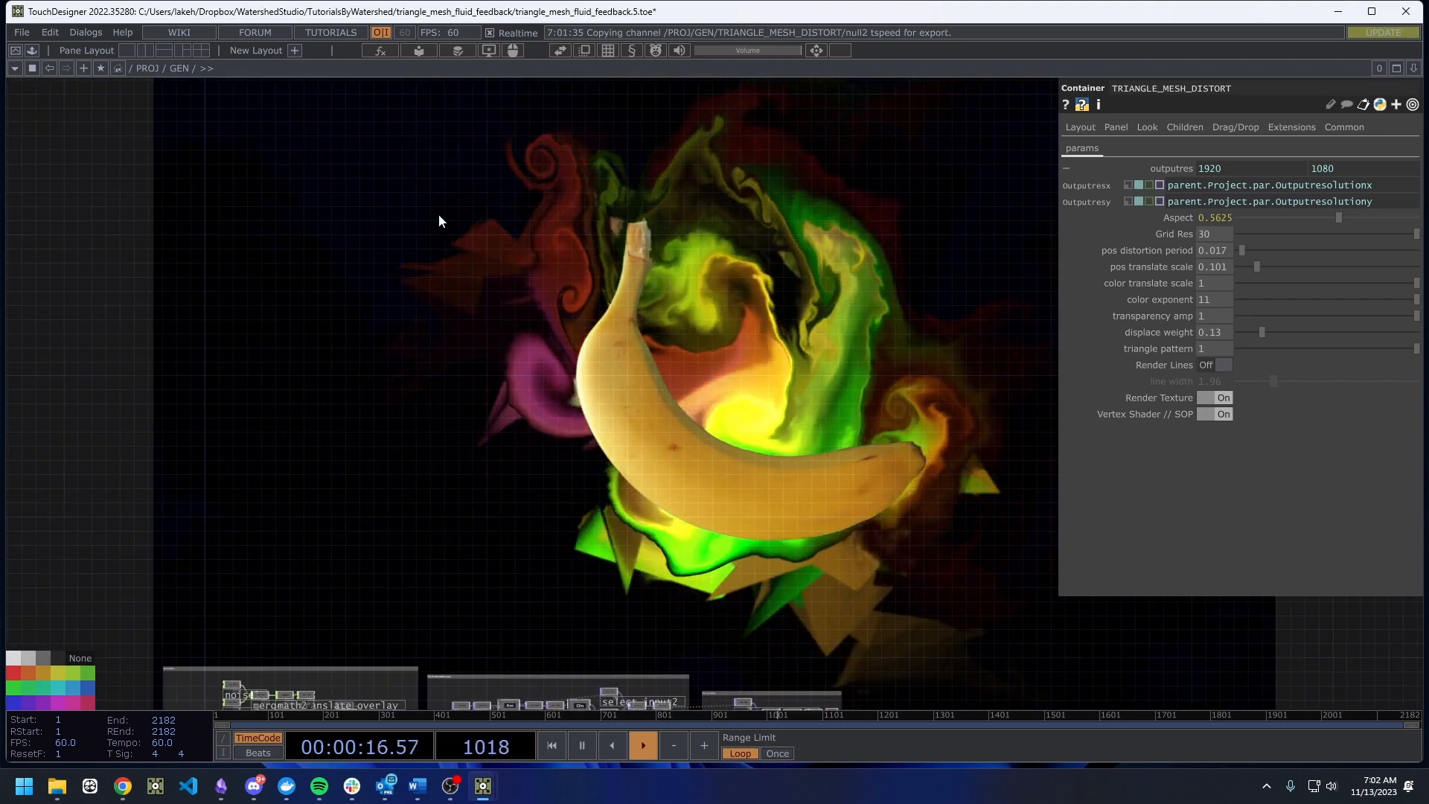
Enter the TRIANGLE_MESH_DISTORT container in the triangle mesh feedback loop group.
left_click_drag(592, 571, 560, 346)
scroll(562, 491, "up", 1)
left_click_drag(554, 504, 591, 443)
scroll(592, 461, "up", 4)
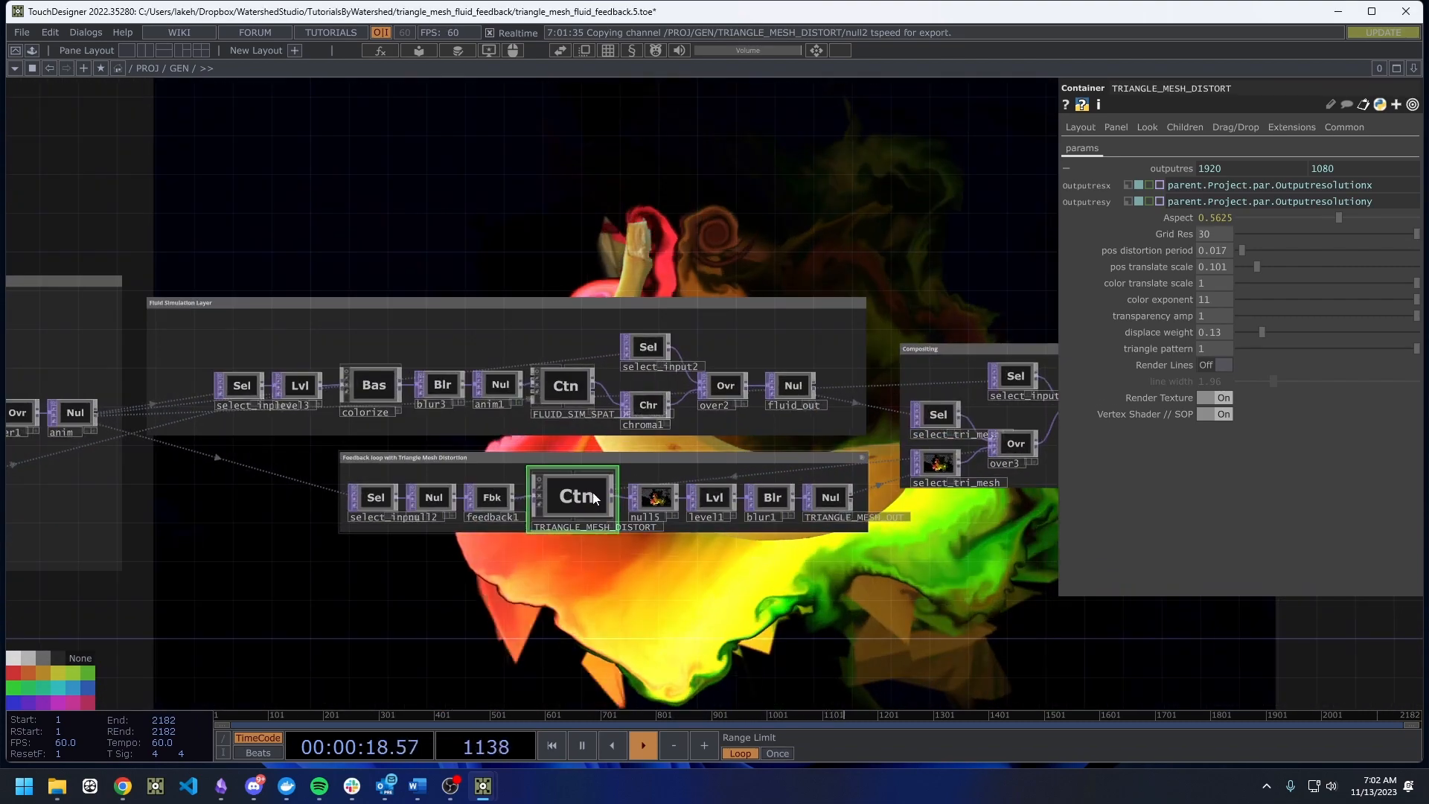
double_click(594, 494)
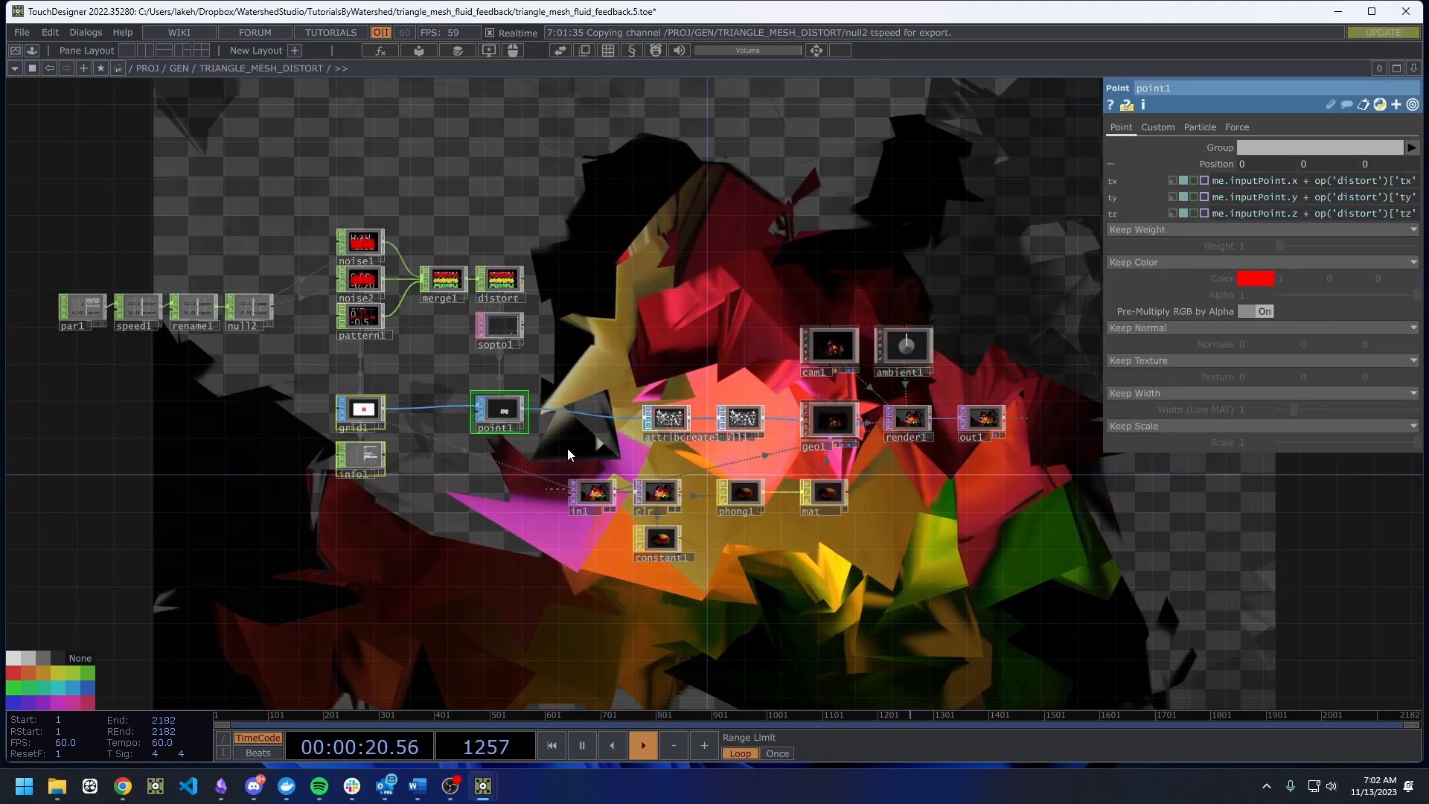
Reposition grid1, info1 and point1 together so that grid1 and point1 line up horizontally with attribcreate1.
left_click_drag(569, 460, 533, 457)
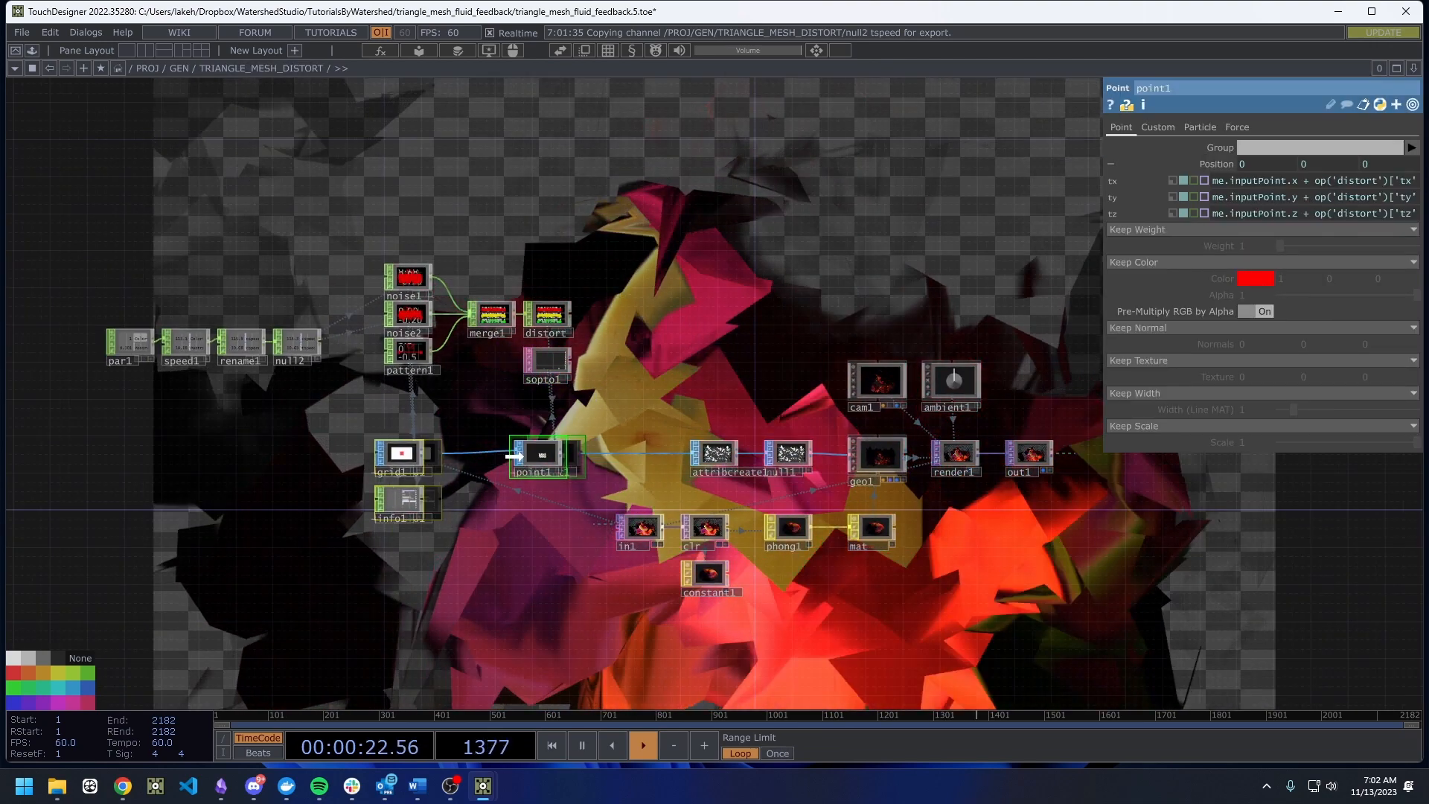
left_click_drag(481, 410, 512, 417)
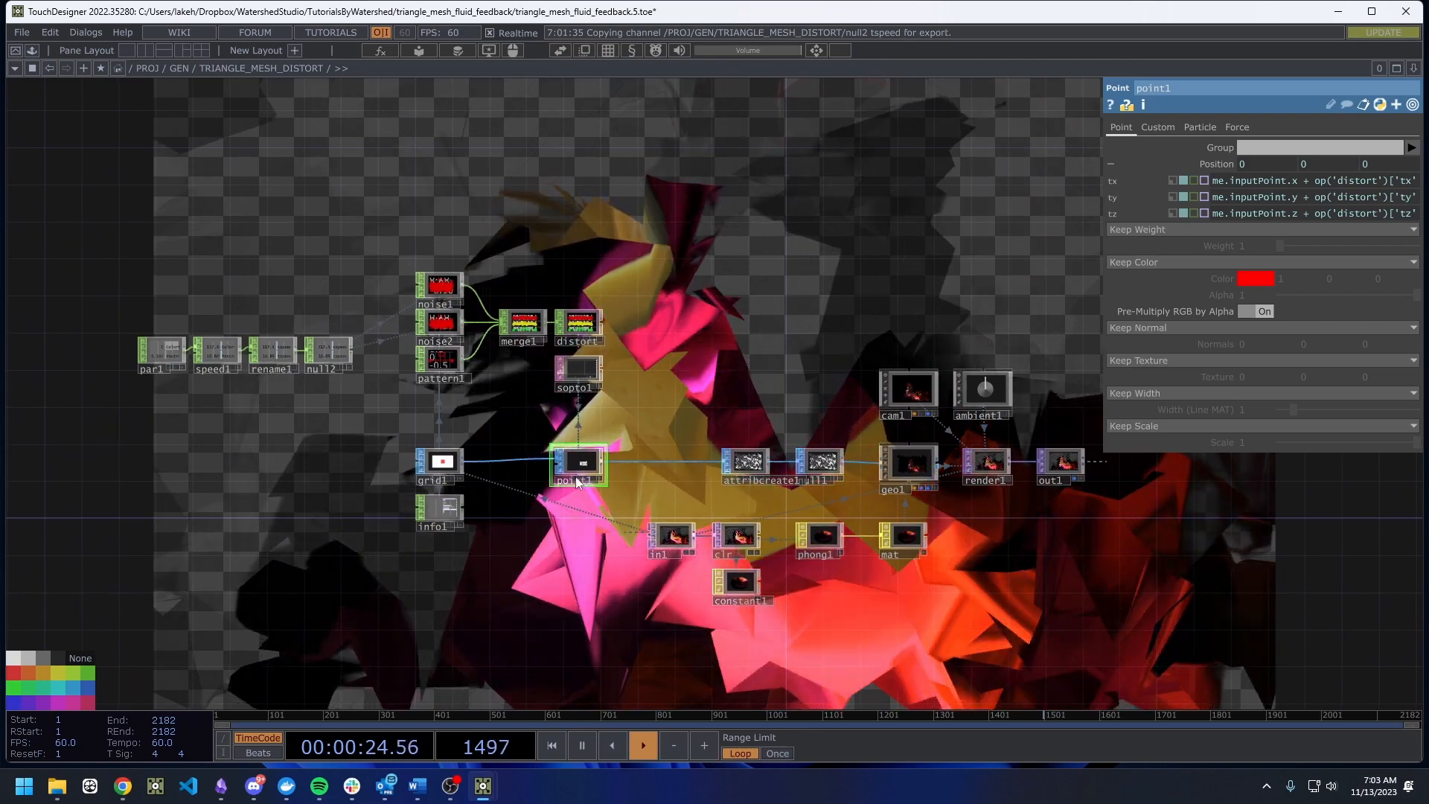
Move point1 close beside grid1 and place sopto1 directly above point1.
scroll(575, 476, "up", 5)
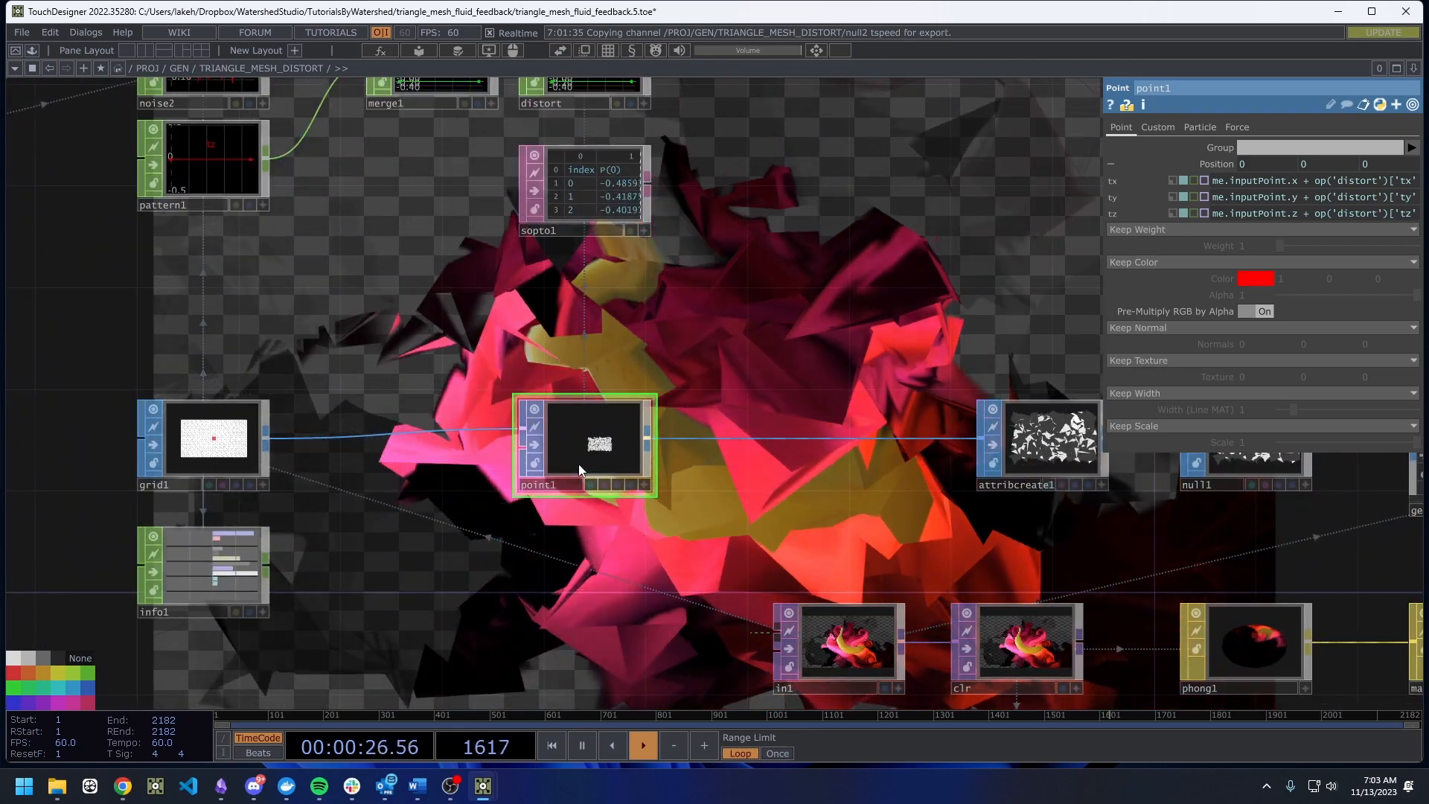
left_click_drag(600, 457, 420, 460)
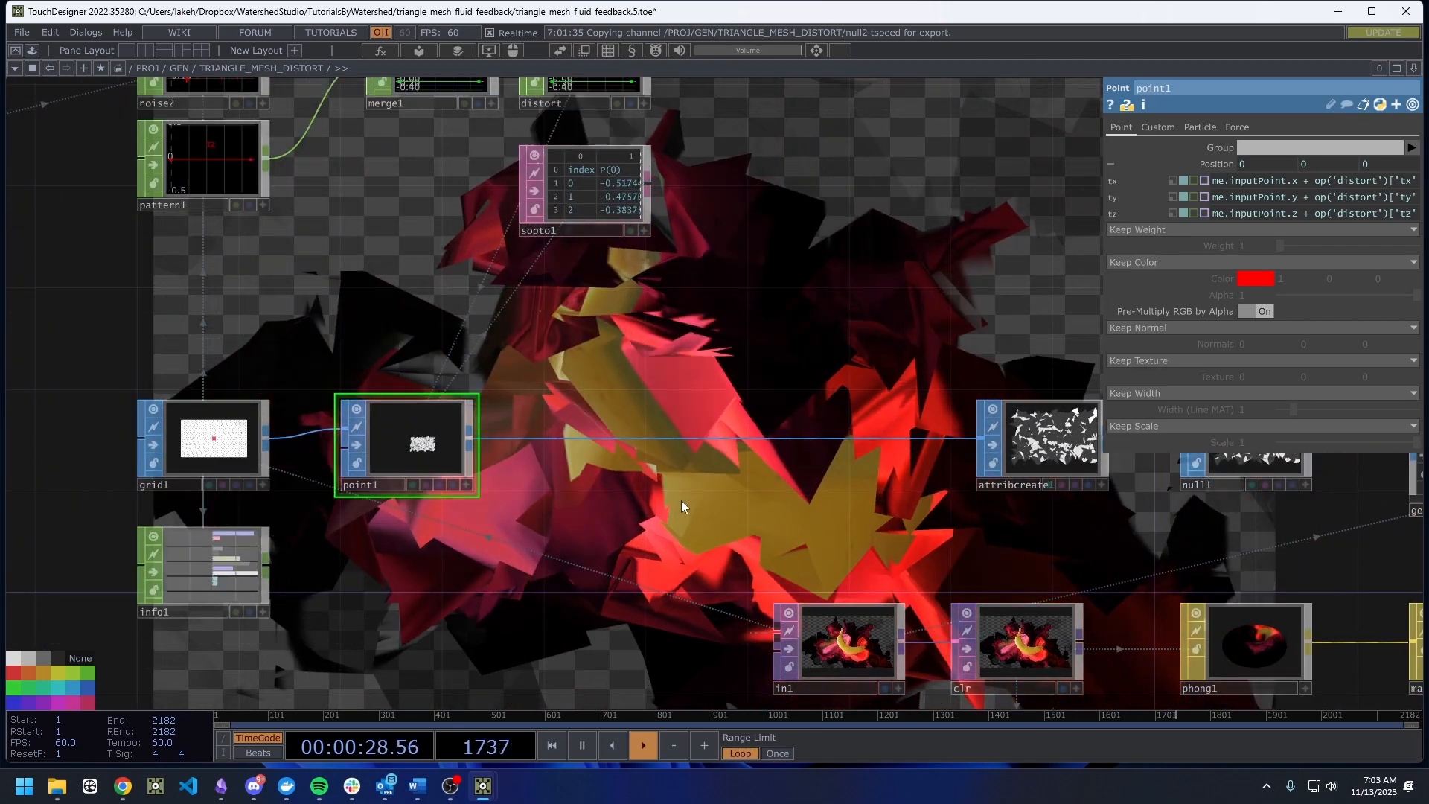
scroll(588, 517, "down", 5)
left_click_drag(425, 369, 418, 371)
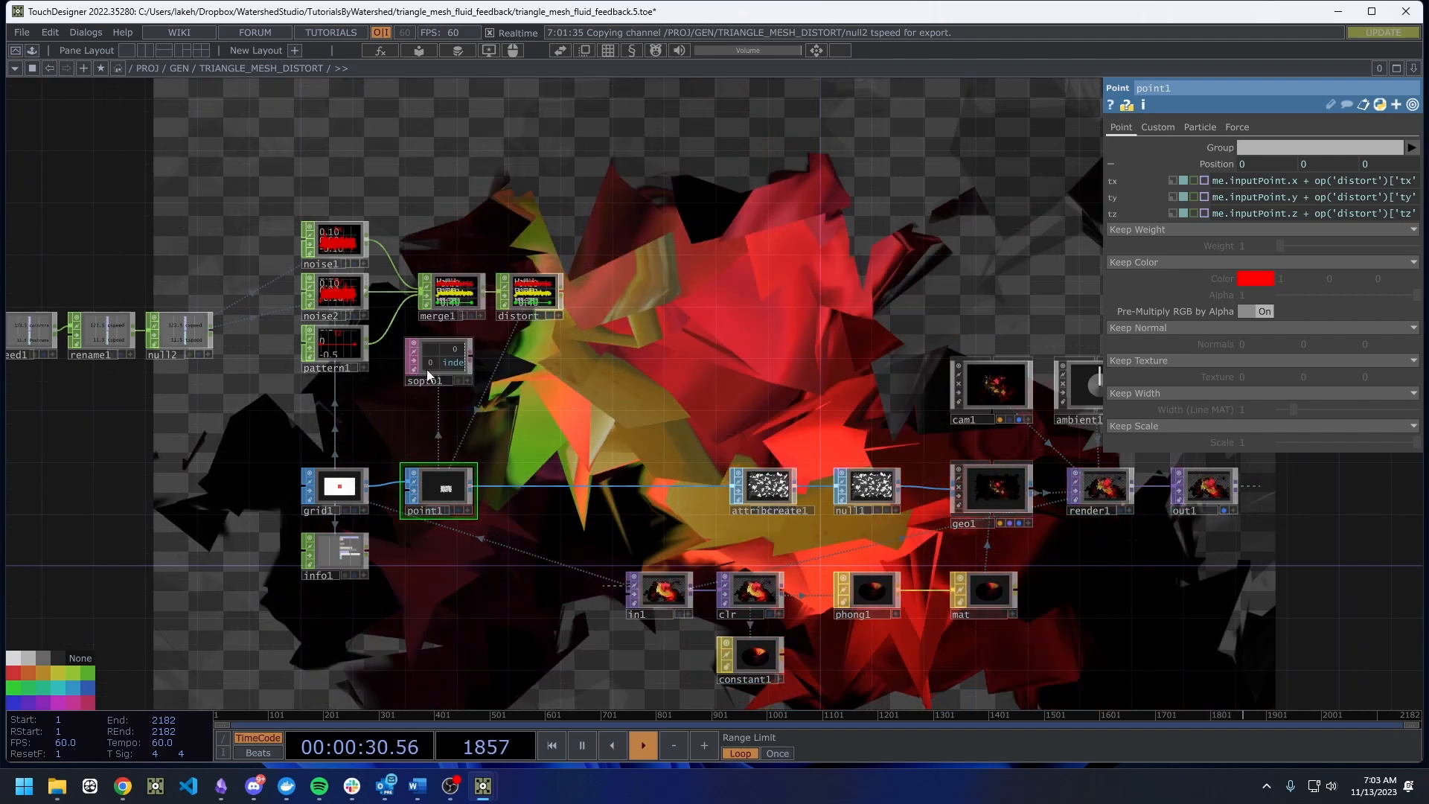
Move noise1, noise2, pattern1, merge1 and distort up as a group, clear of sopto1.
left_click_drag(615, 421, 704, 486)
right_click_drag(308, 233, 654, 402)
left_click_drag(641, 360, 613, 277)
left_click_drag(658, 335, 673, 286)
Examine the distorted mesh previews of point1 and attribcreate1 up close.
scroll(527, 470, "up", 3)
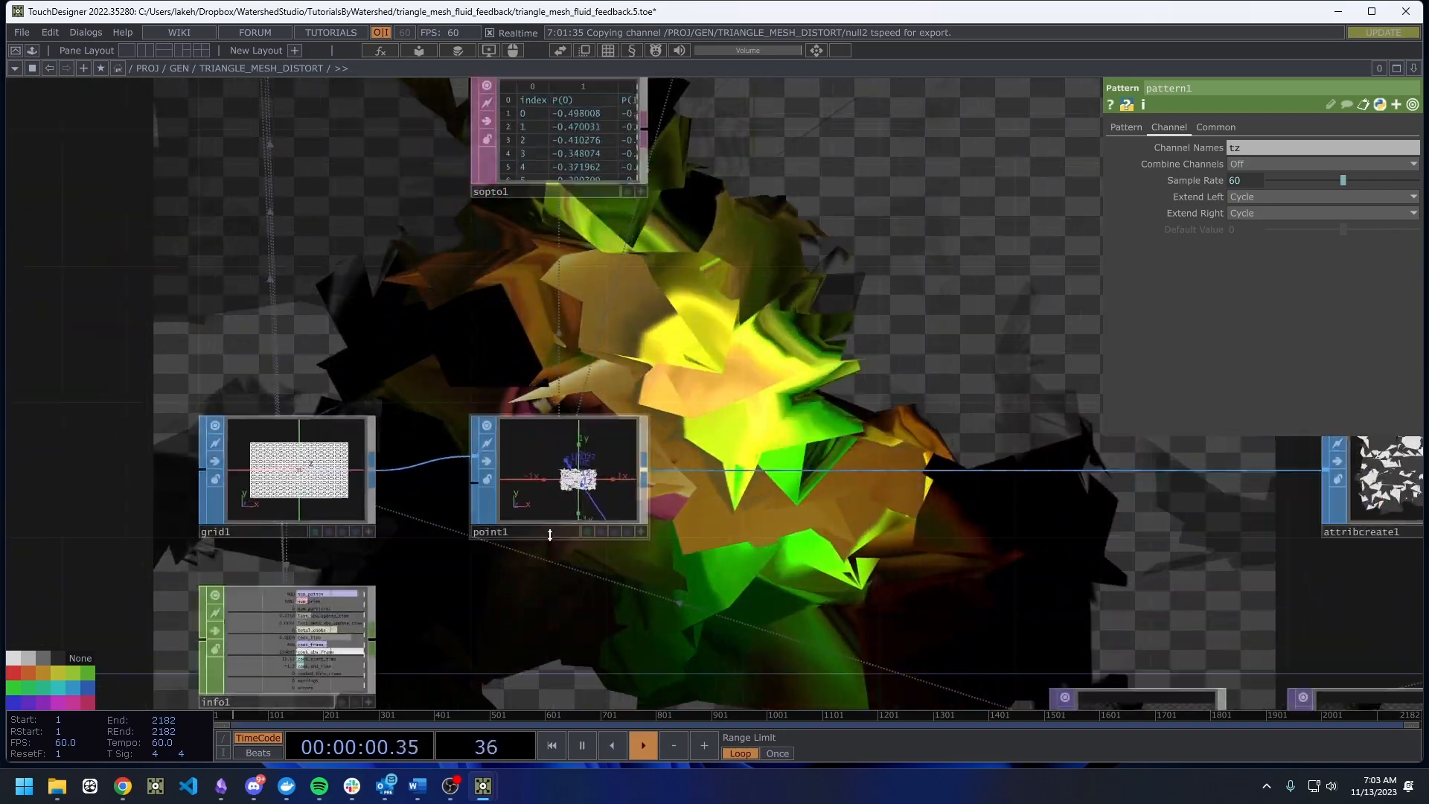
scroll(530, 477, "down", 3)
scroll(566, 495, "up", 8)
scroll(588, 497, "down", 6)
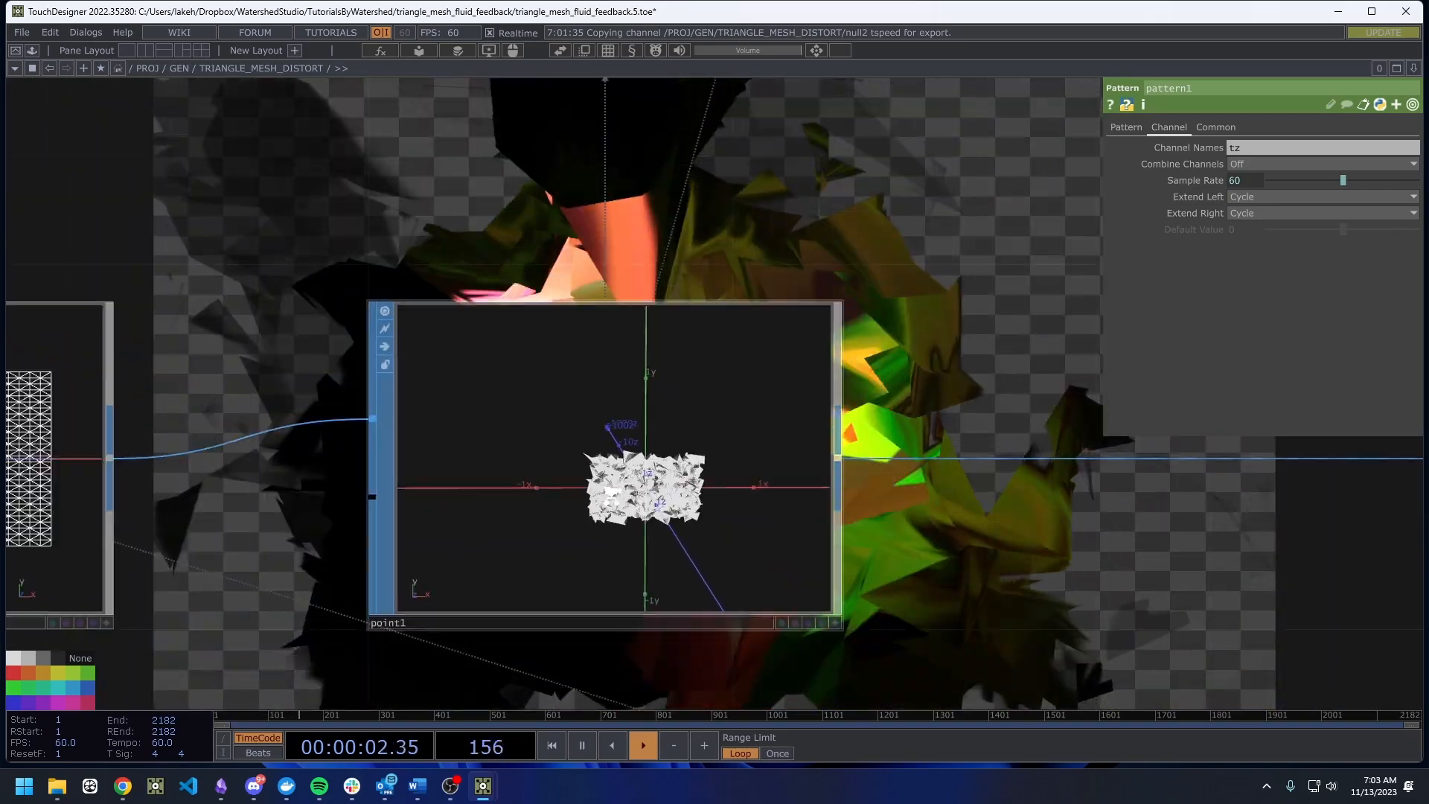
scroll(466, 425, "up", 4)
left_click_drag(467, 419, 190, 432)
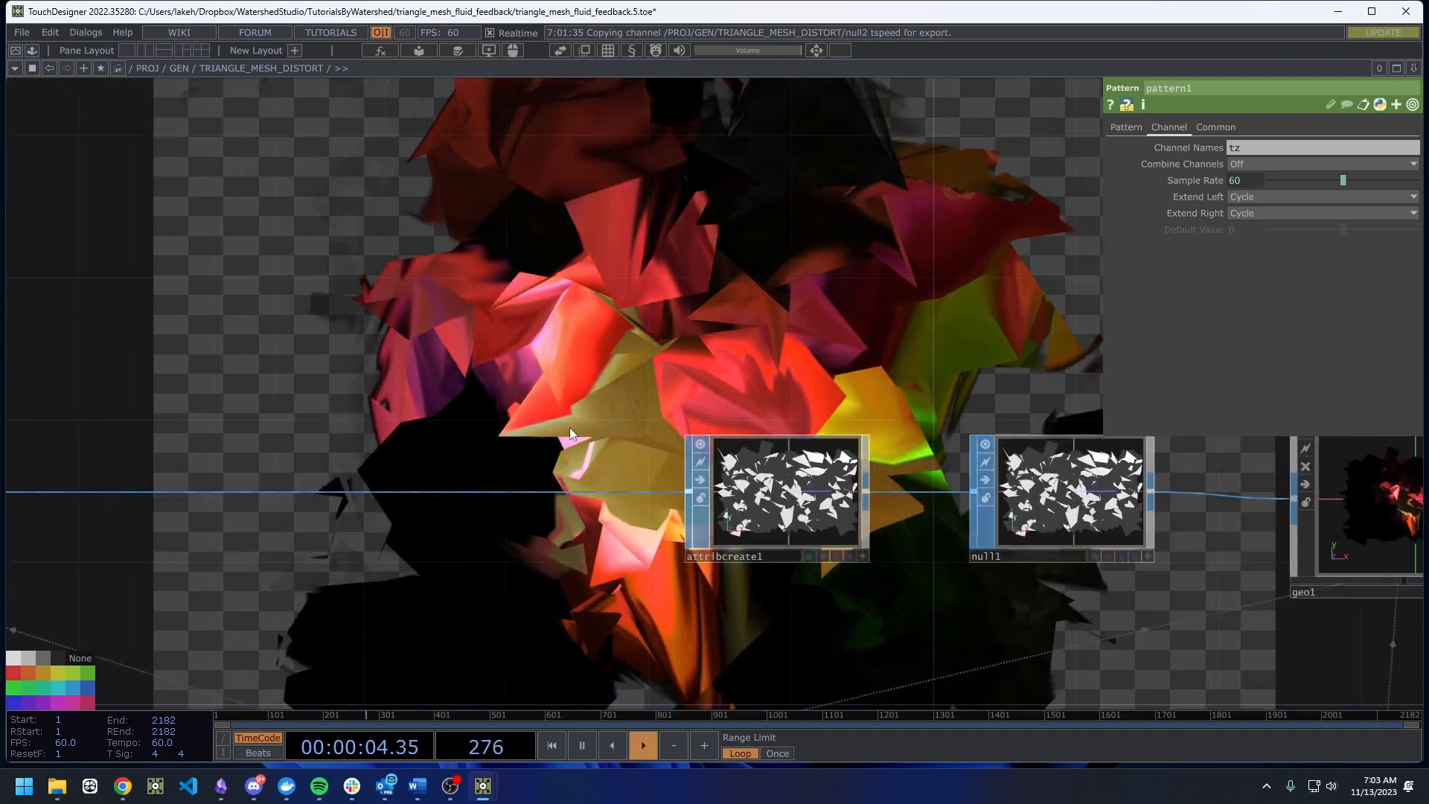
scroll(774, 493, "up", 7)
scroll(739, 495, "down", 5)
scroll(747, 491, "down", 3)
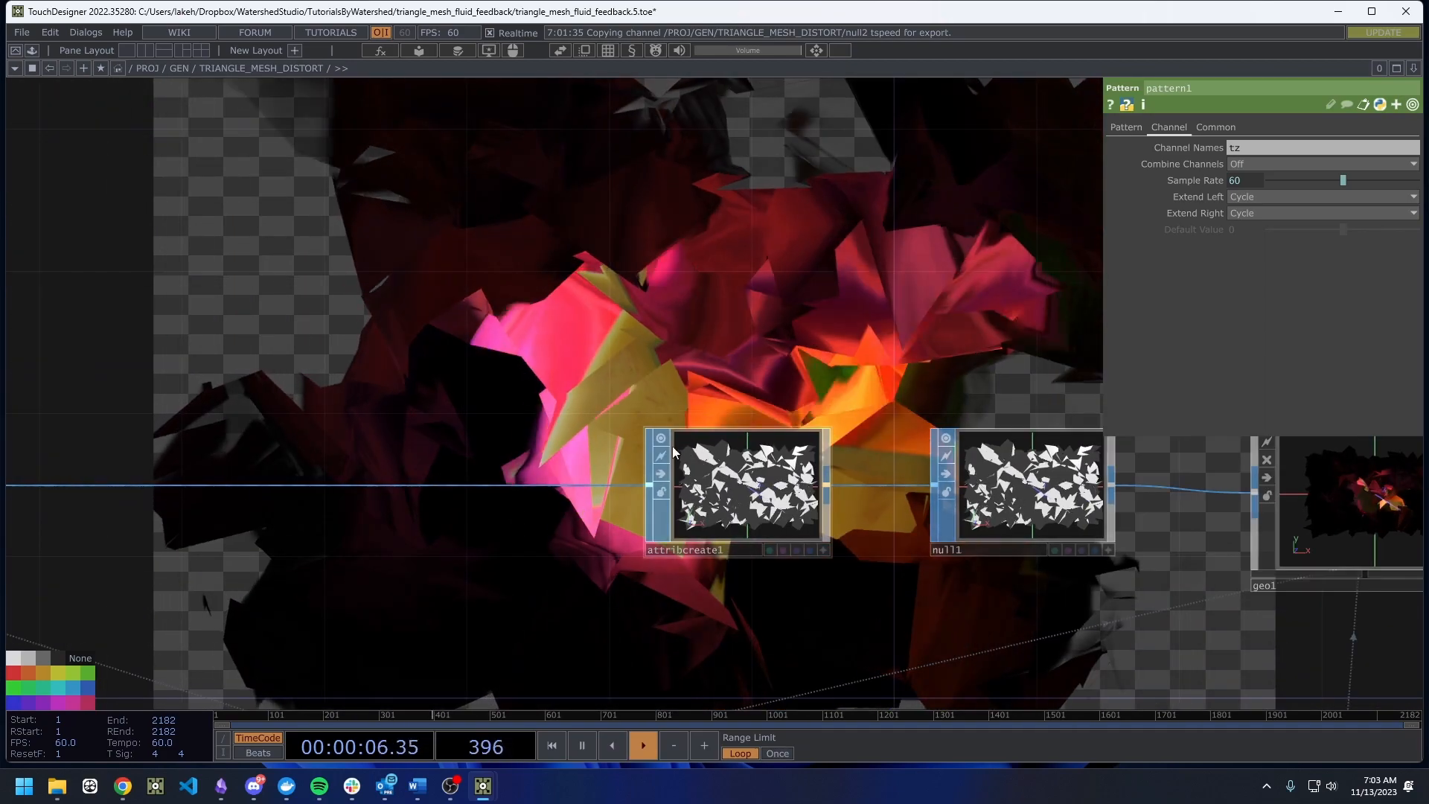
Turn off the node viewers of point1 and attribcreate1 and bring attribcreate1 closer to null1.
left_click_drag(477, 355, 779, 370)
scroll(780, 368, "down", 5)
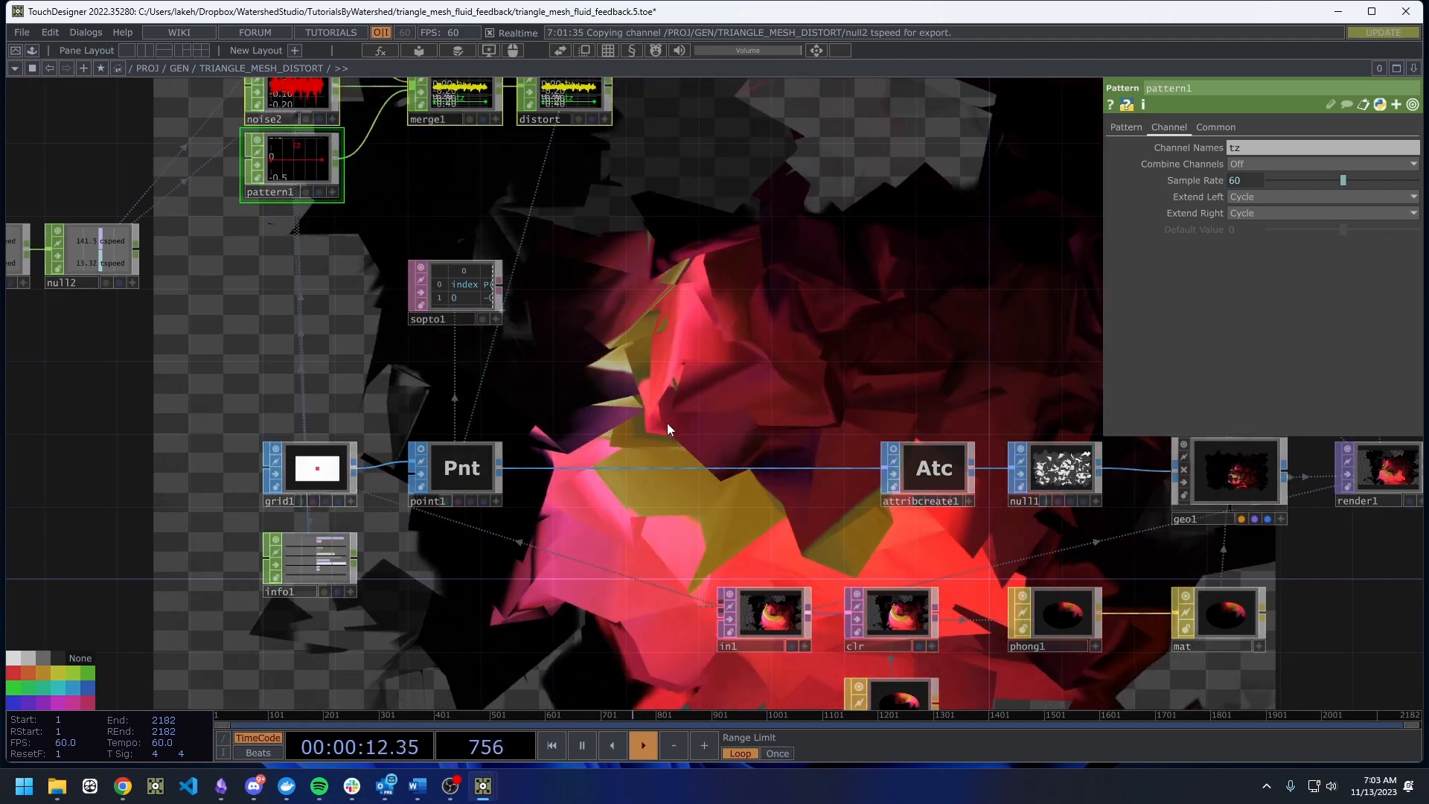
scroll(667, 422, "down", 4)
scroll(616, 481, "up", 3)
left_click_drag(639, 403, 668, 510)
left_click_drag(687, 599, 694, 444)
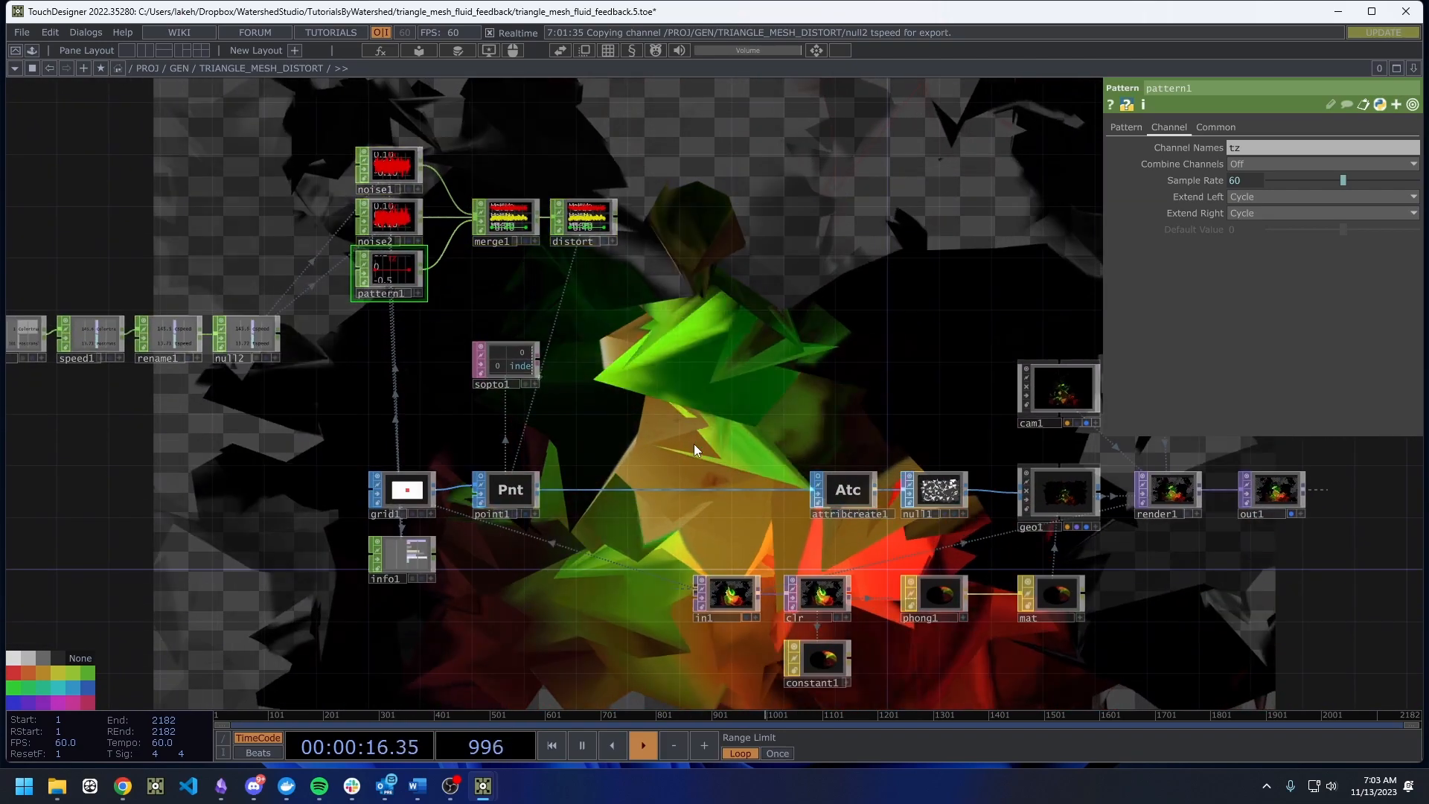
Insert a Primitive SOP on the wire between point1 and attribcreate1.
scroll(456, 525, "up", 8)
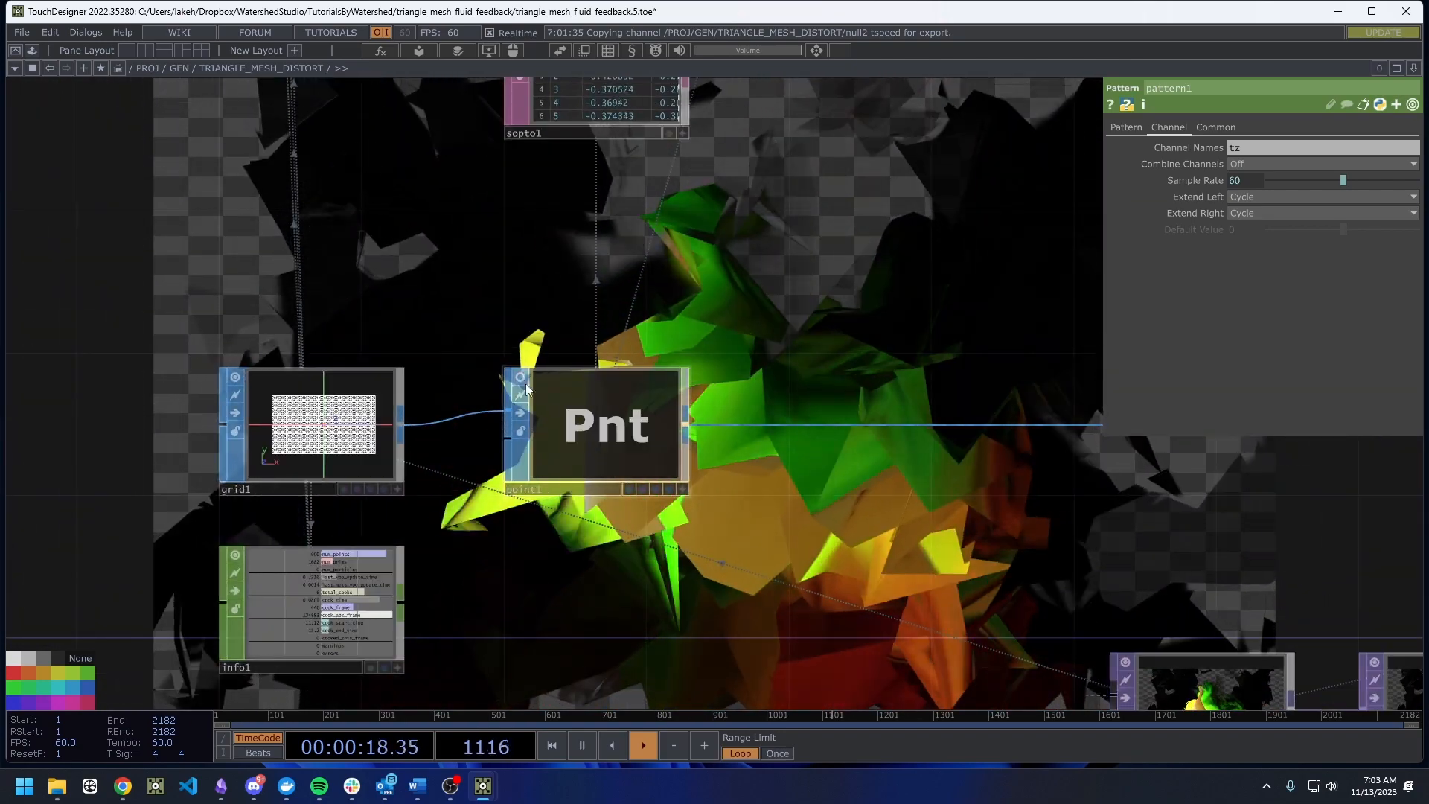
left_click_drag(888, 426, 559, 525)
right_click(560, 525)
left_click(587, 511)
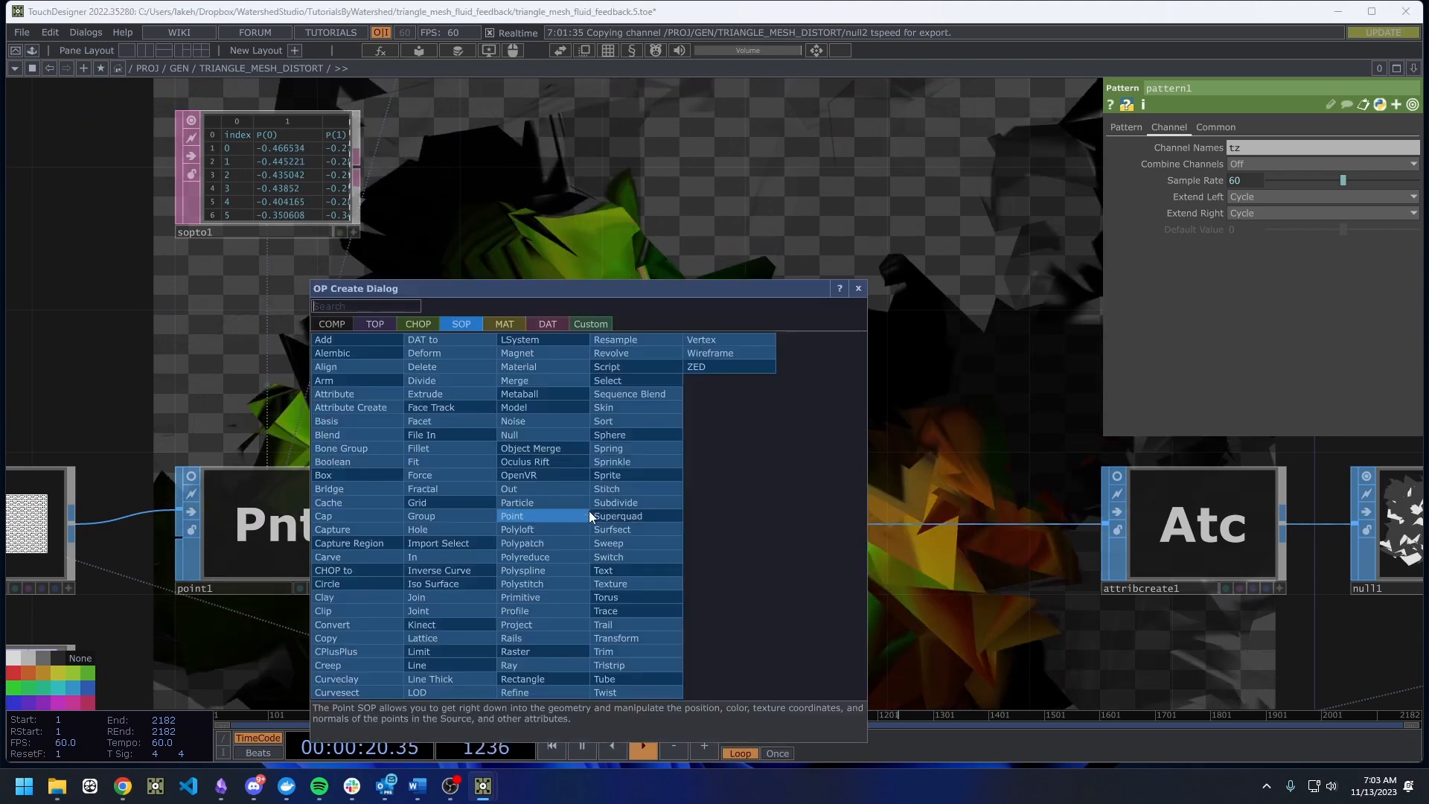
type("pr")
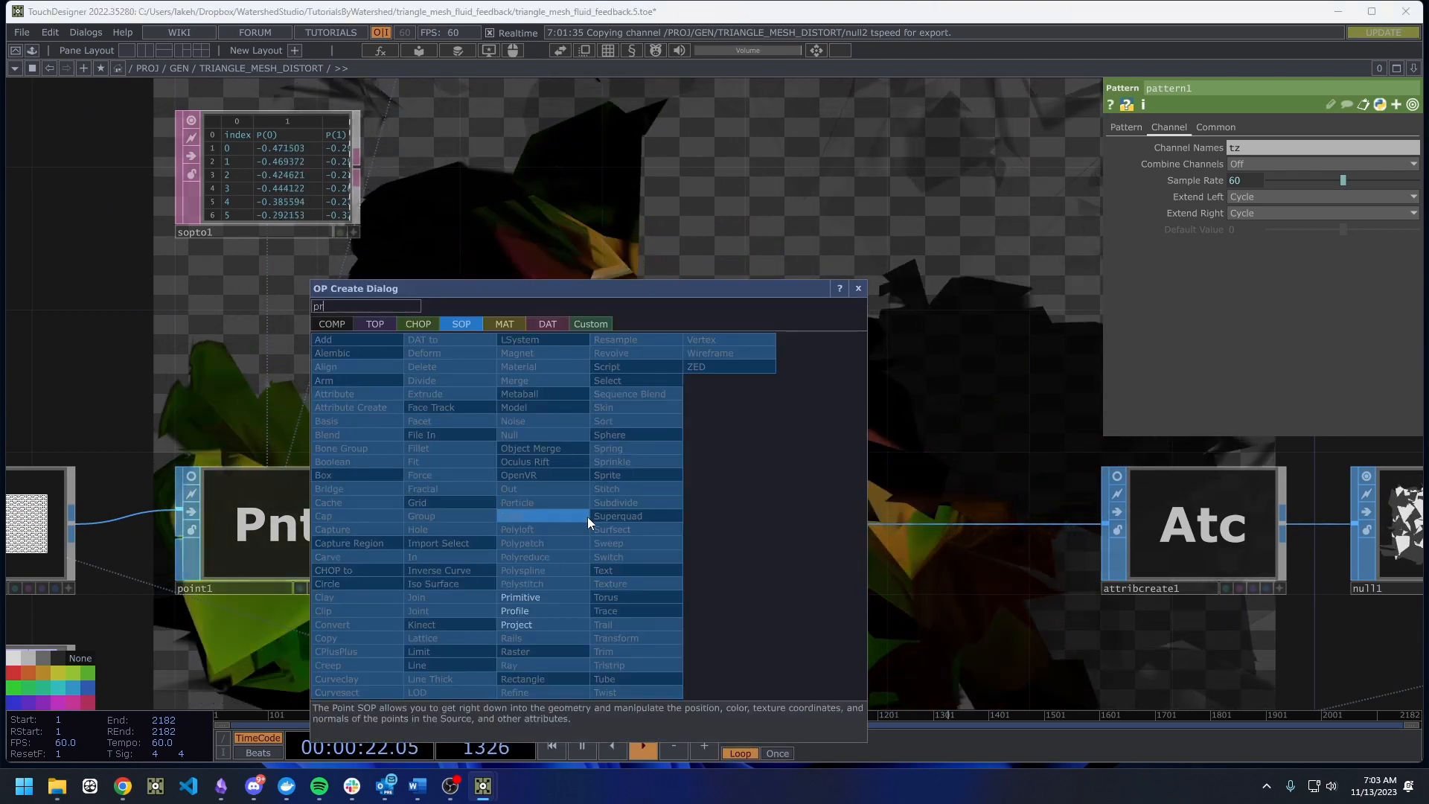
left_click(560, 602)
left_click(550, 544)
scroll(372, 533, "up", 4)
scroll(753, 503, "down", 5)
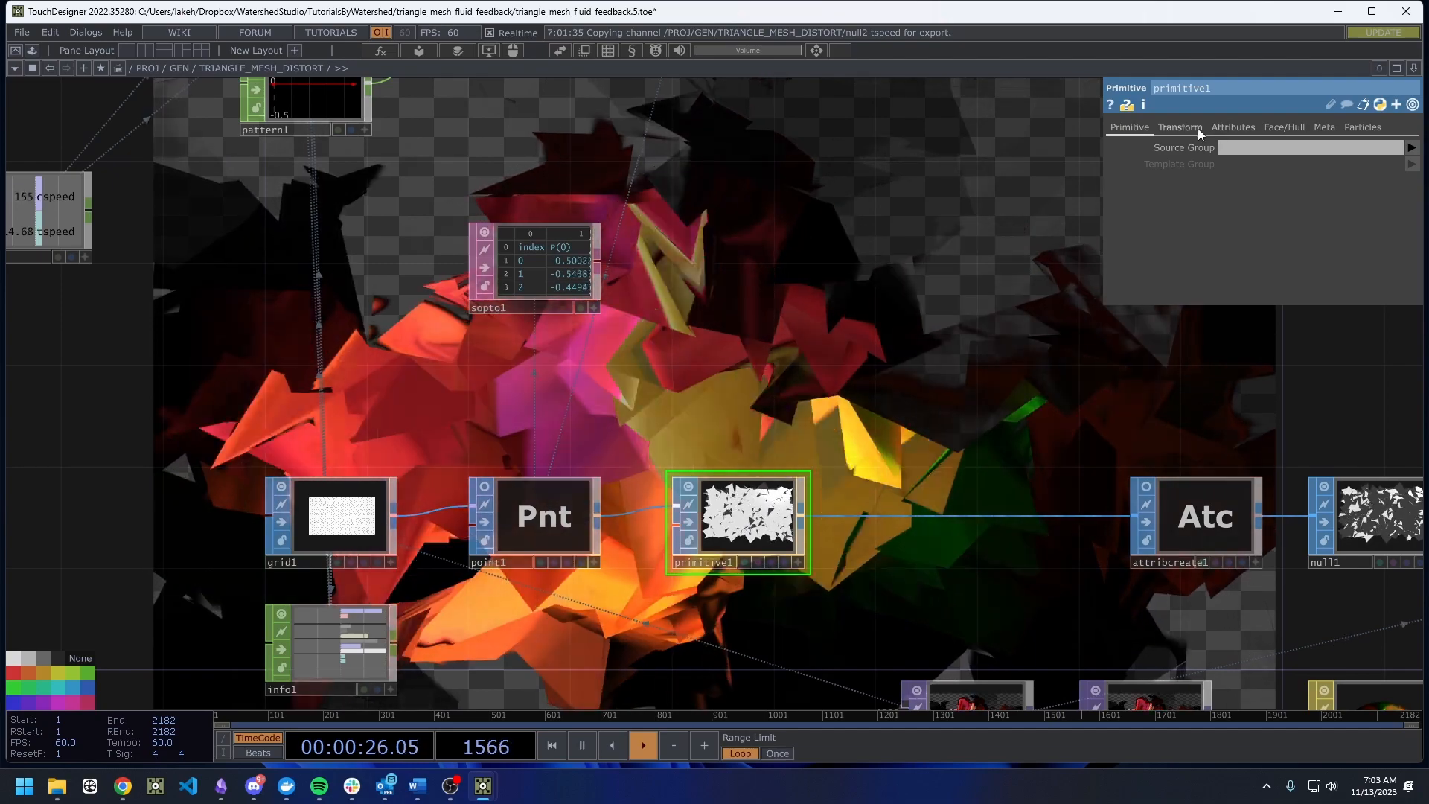
Set primitive1's Color attribute to Add Color and reveal the expression of its Alpha parameter.
left_click(1228, 128)
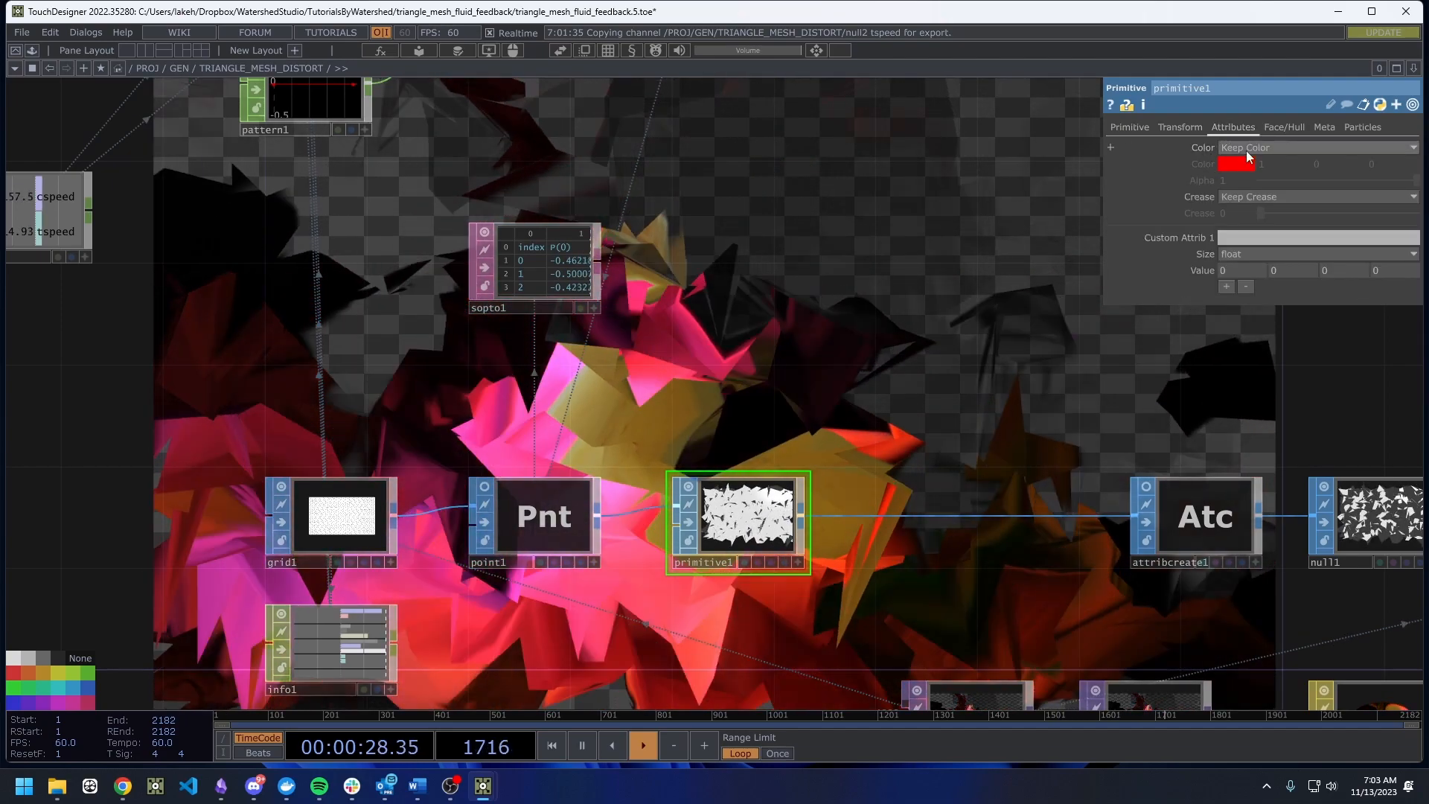
left_click(1237, 148)
left_click(1243, 181)
left_click(1207, 180)
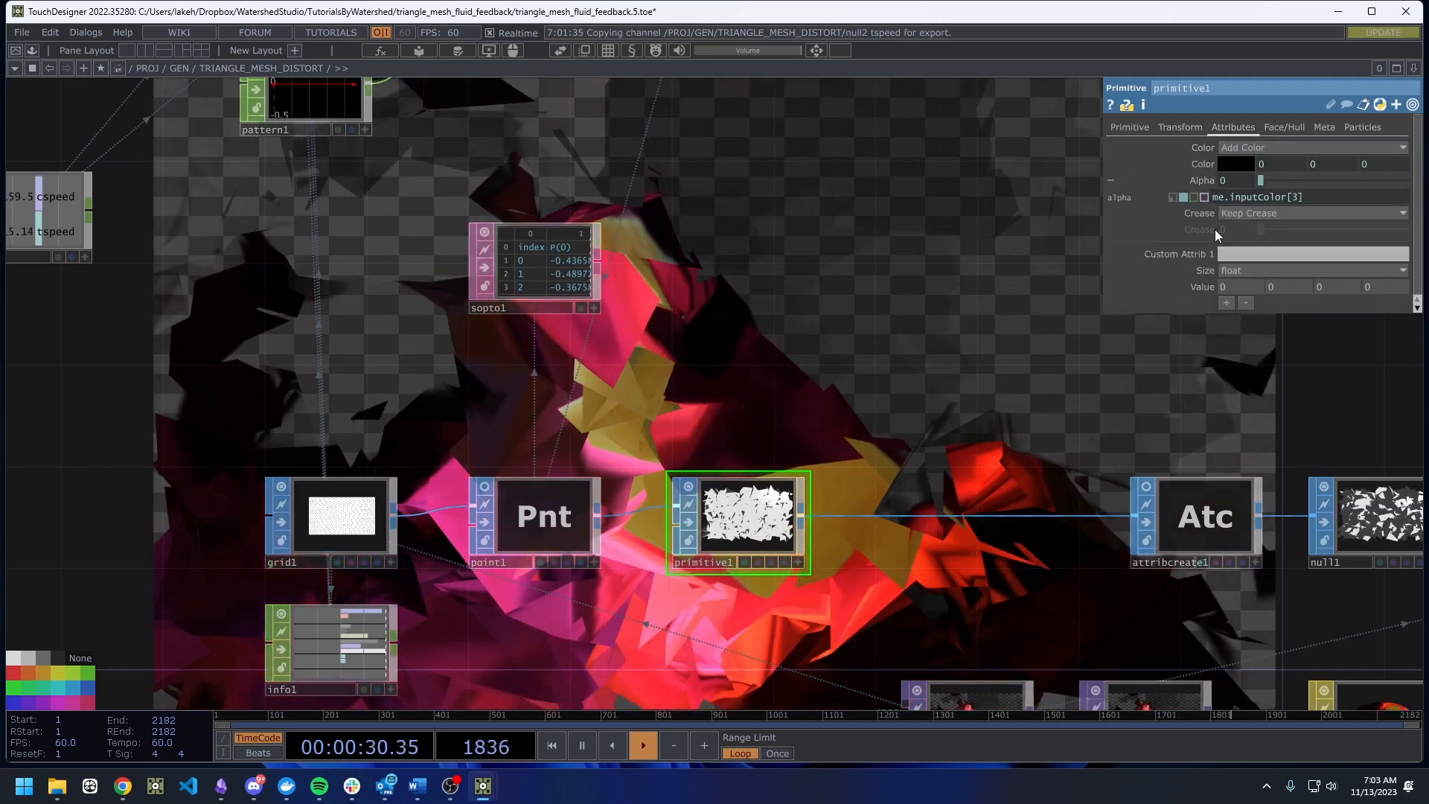
Add a Noise CHOP to the network and place it just above noise1.
left_click_drag(992, 305, 1053, 234)
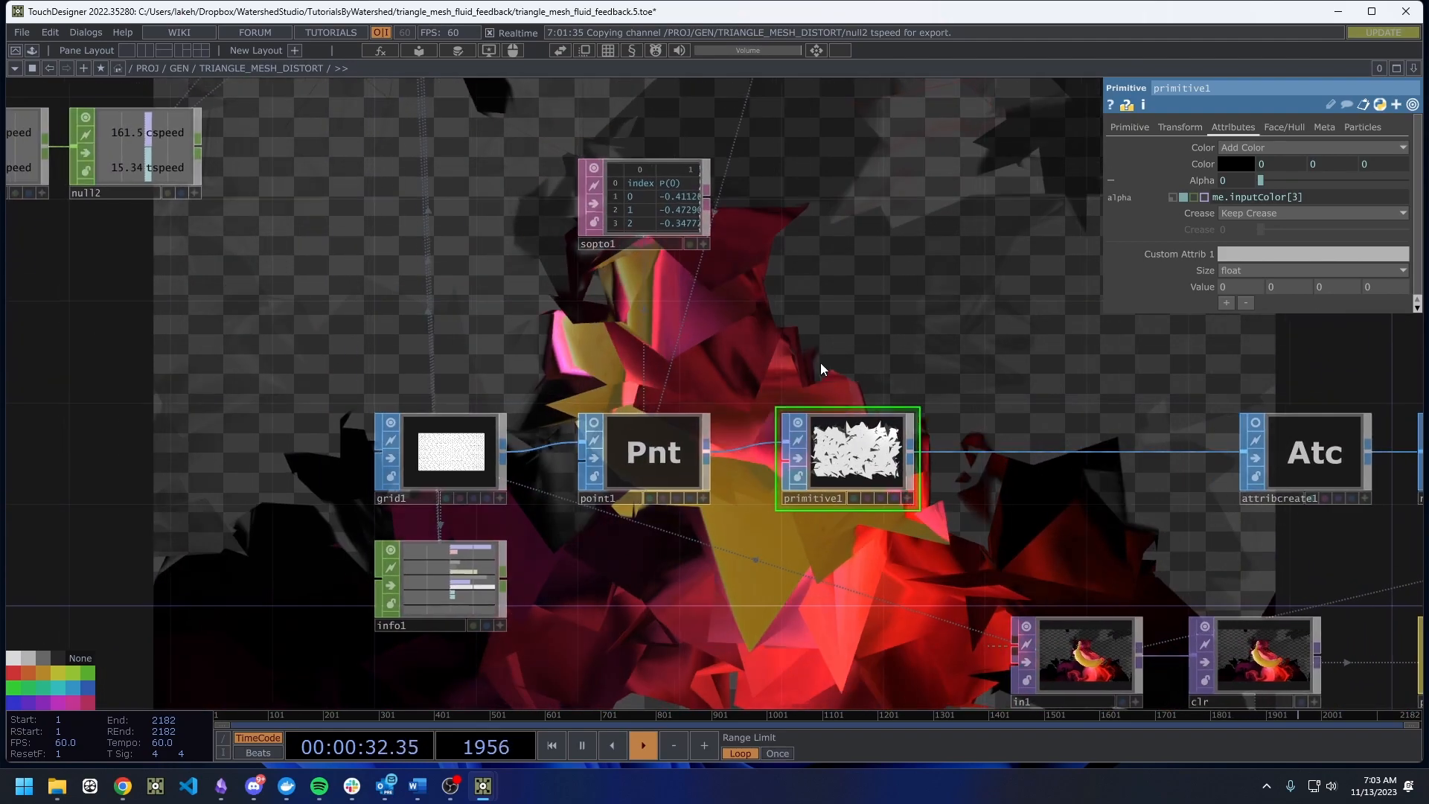
scroll(536, 514, "down", 5)
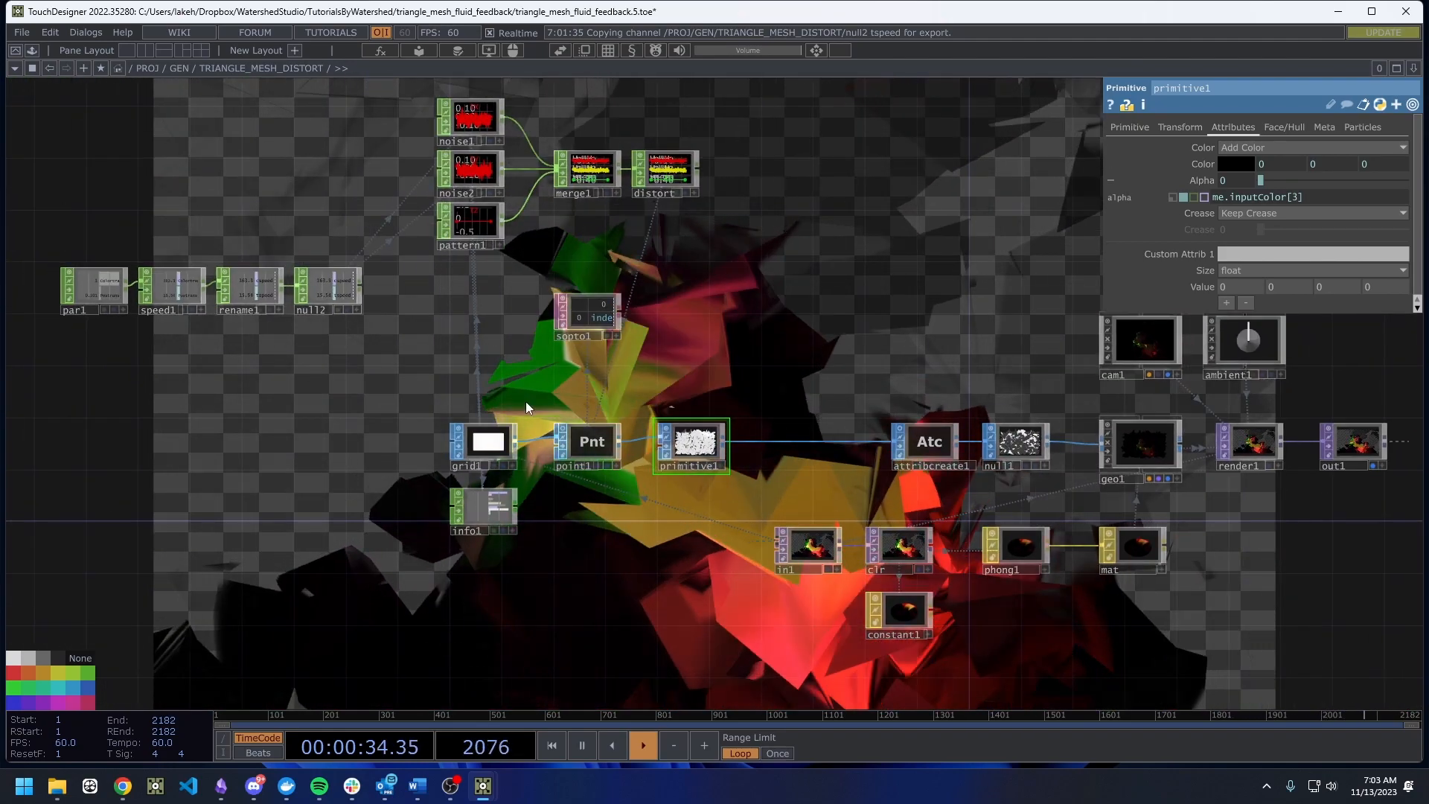
left_click_drag(514, 347, 463, 507)
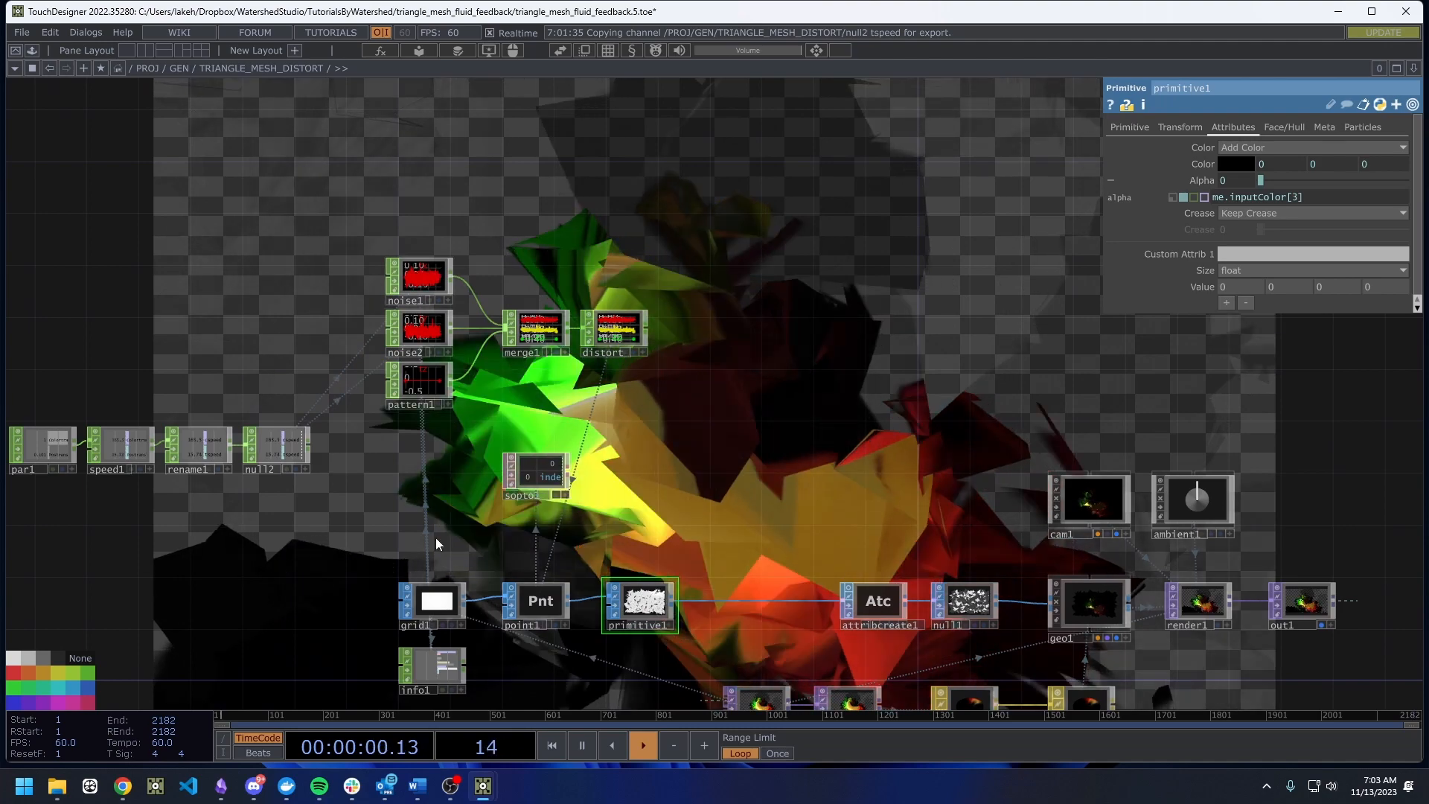
key("Tab")
type("no")
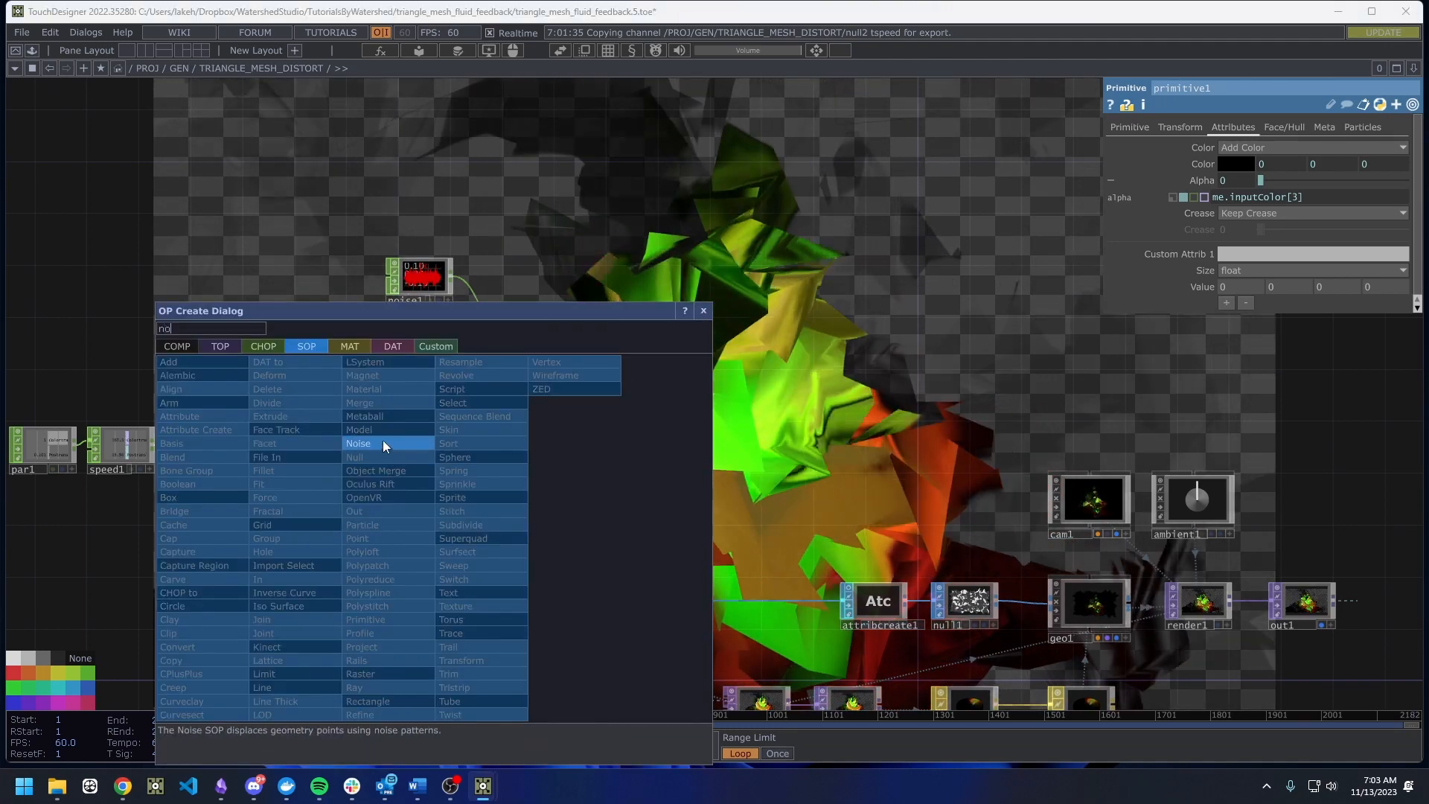
left_click(257, 347)
left_click(491, 554)
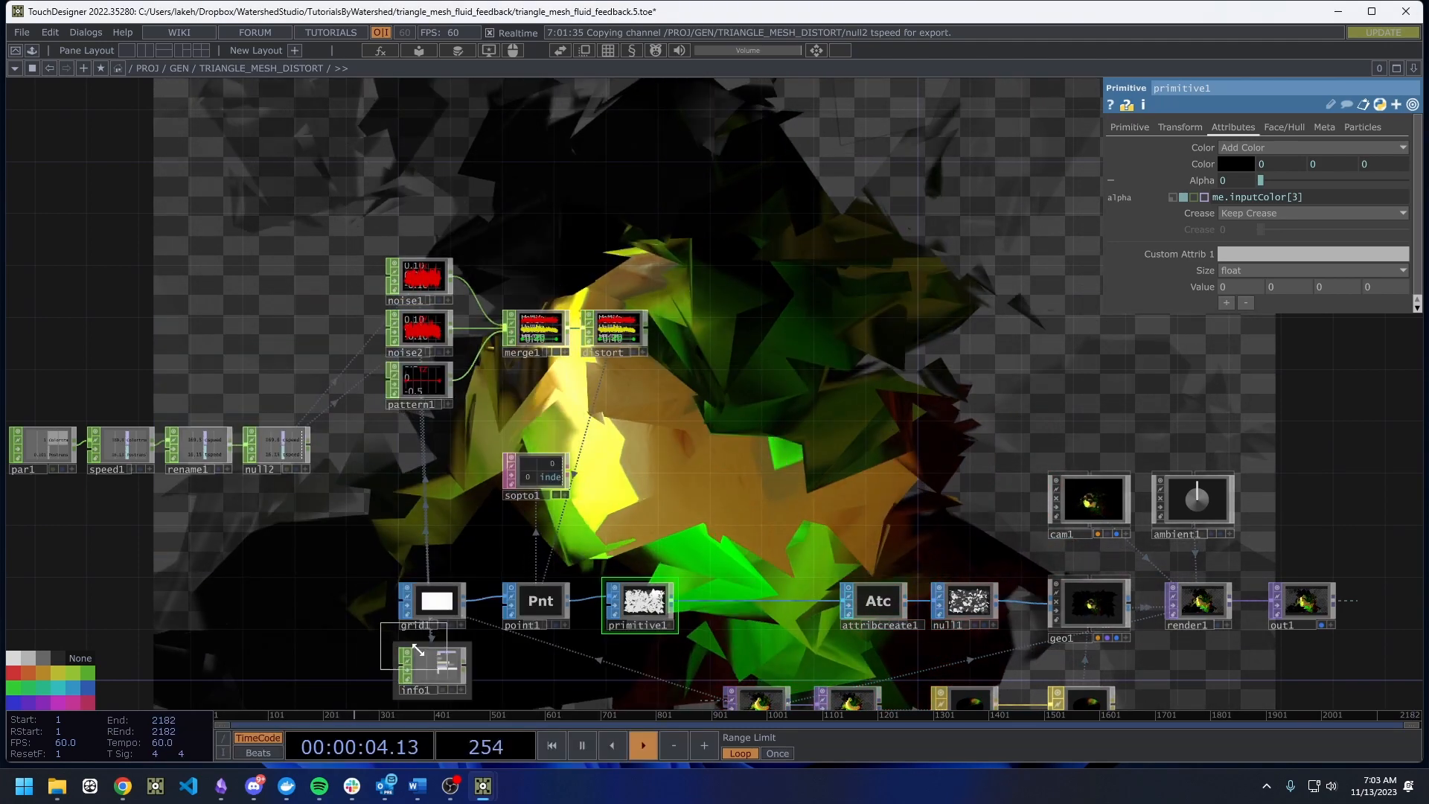
left_click(329, 604)
mouse_move(332, 640)
left_mouse_down()
mouse_move(399, 455)
mouse_move(358, 649)
left_mouse_up()
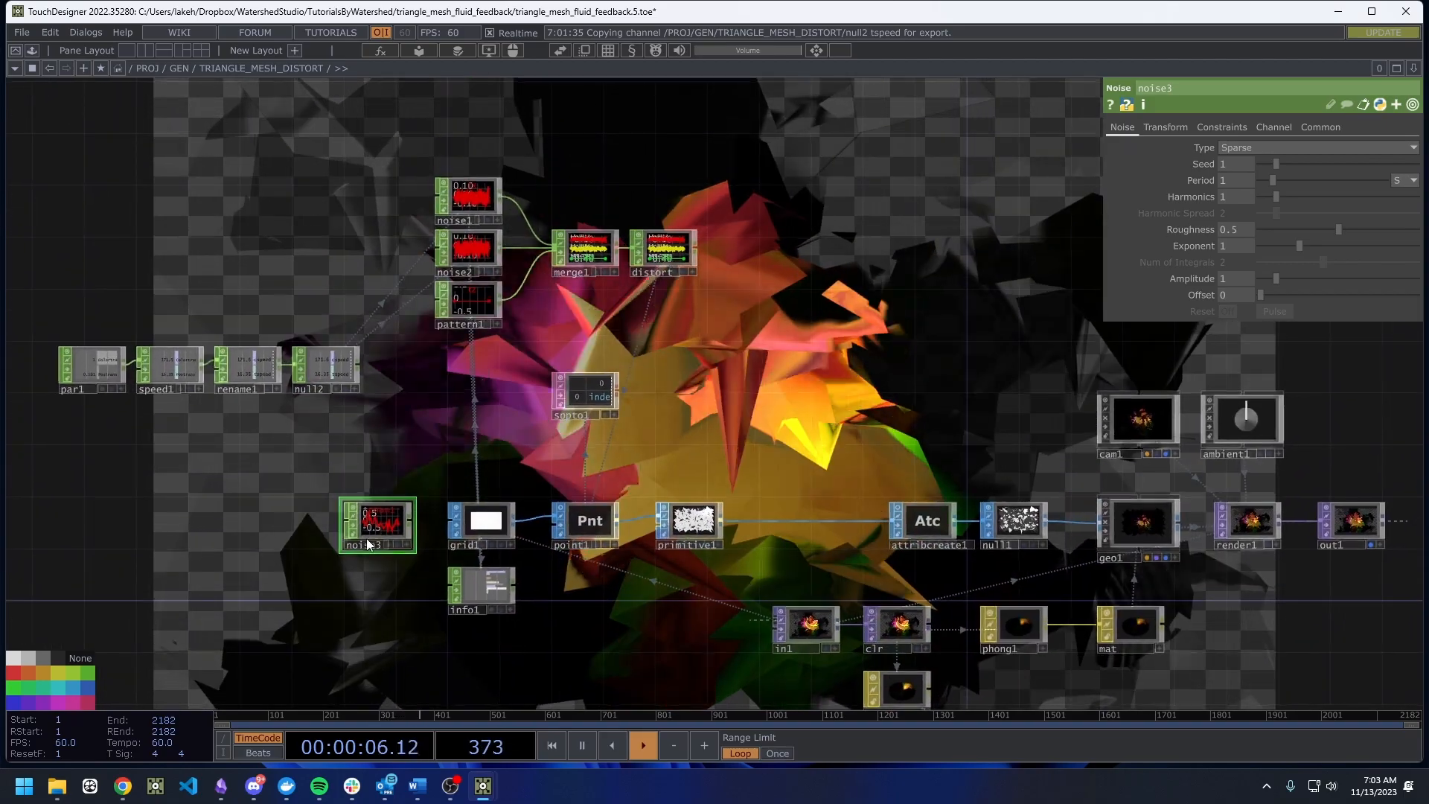
left_click_drag(360, 542, 445, 131)
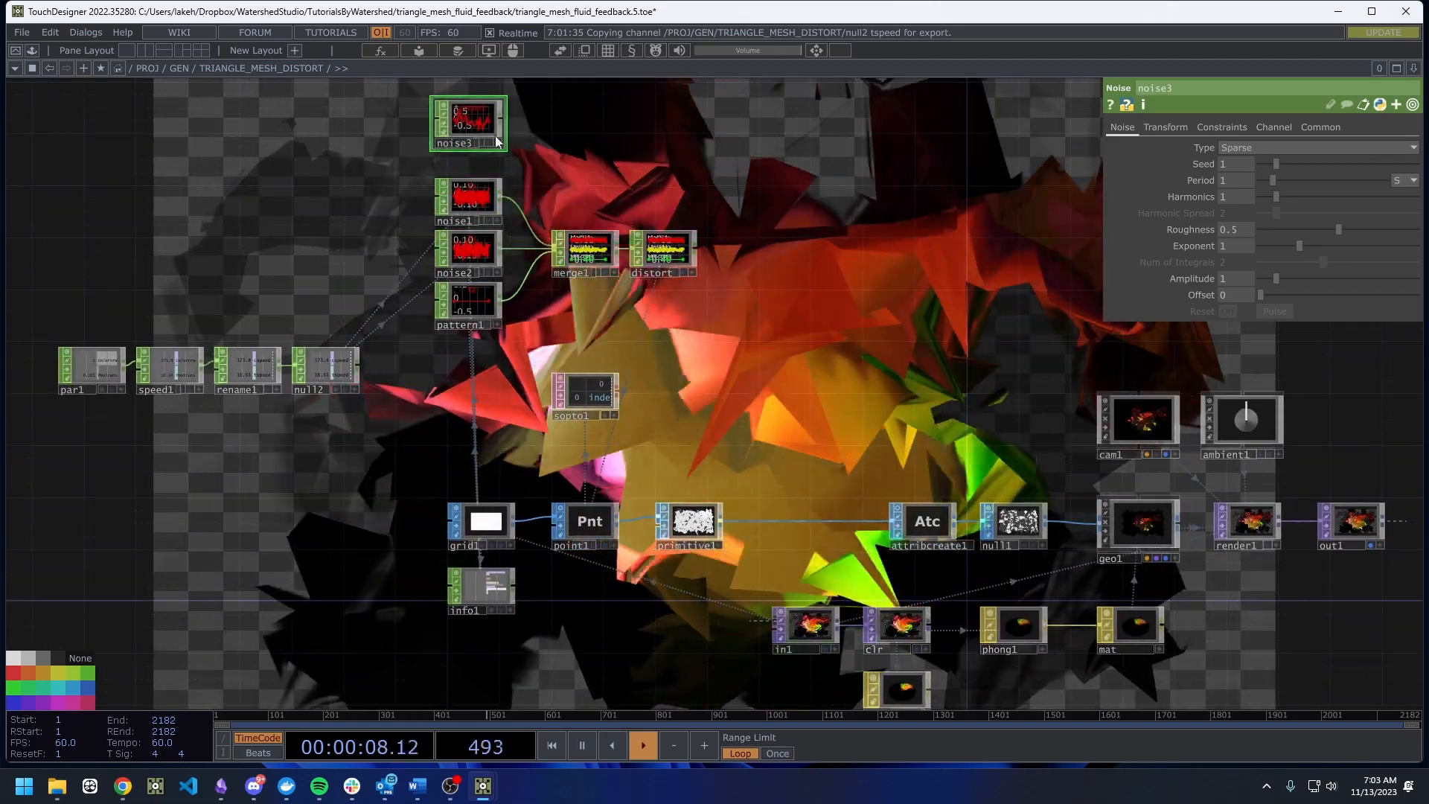
Rename the new Noise CHOP as color_noise.
left_click_drag(563, 168, 574, 286)
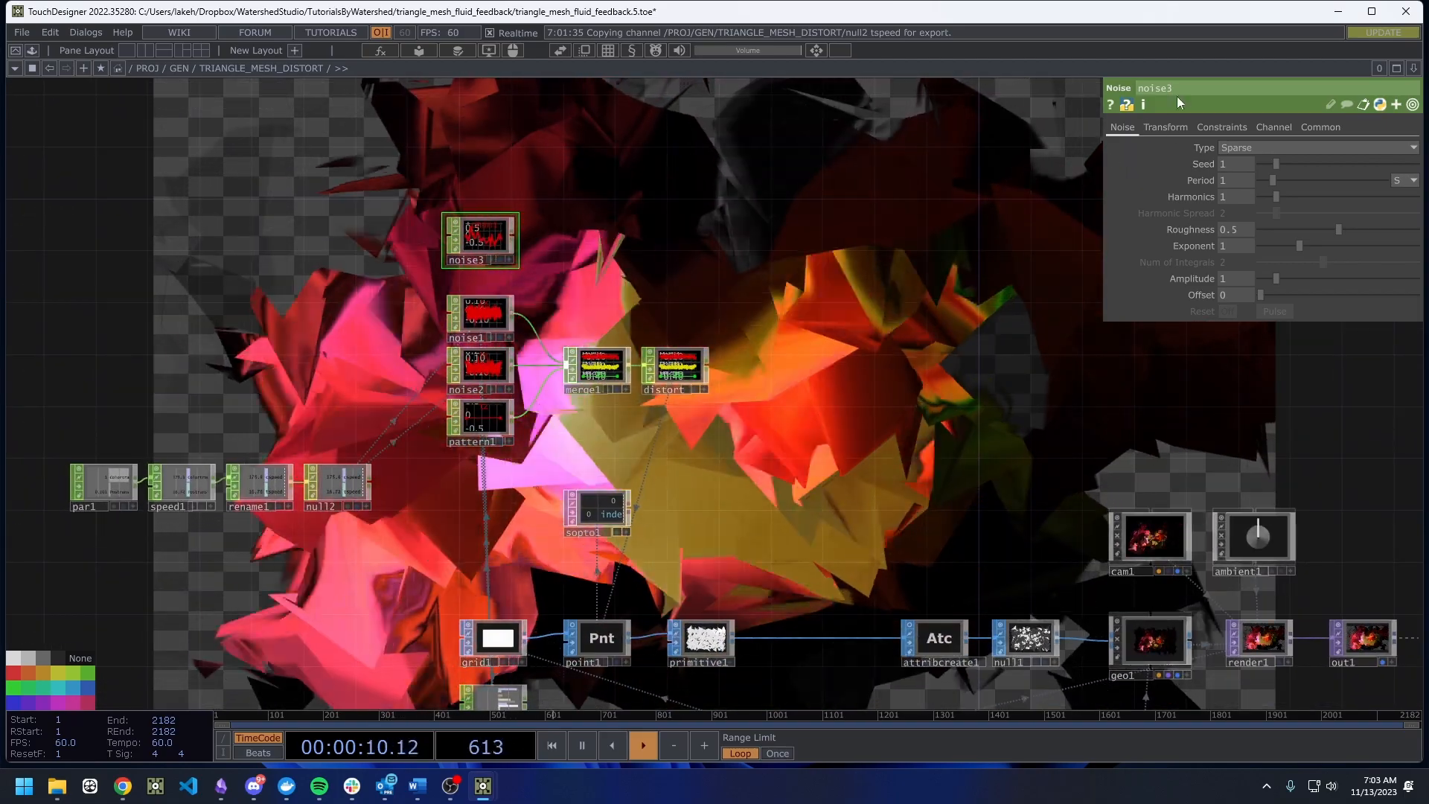
left_click(1177, 89)
type("color_noise")
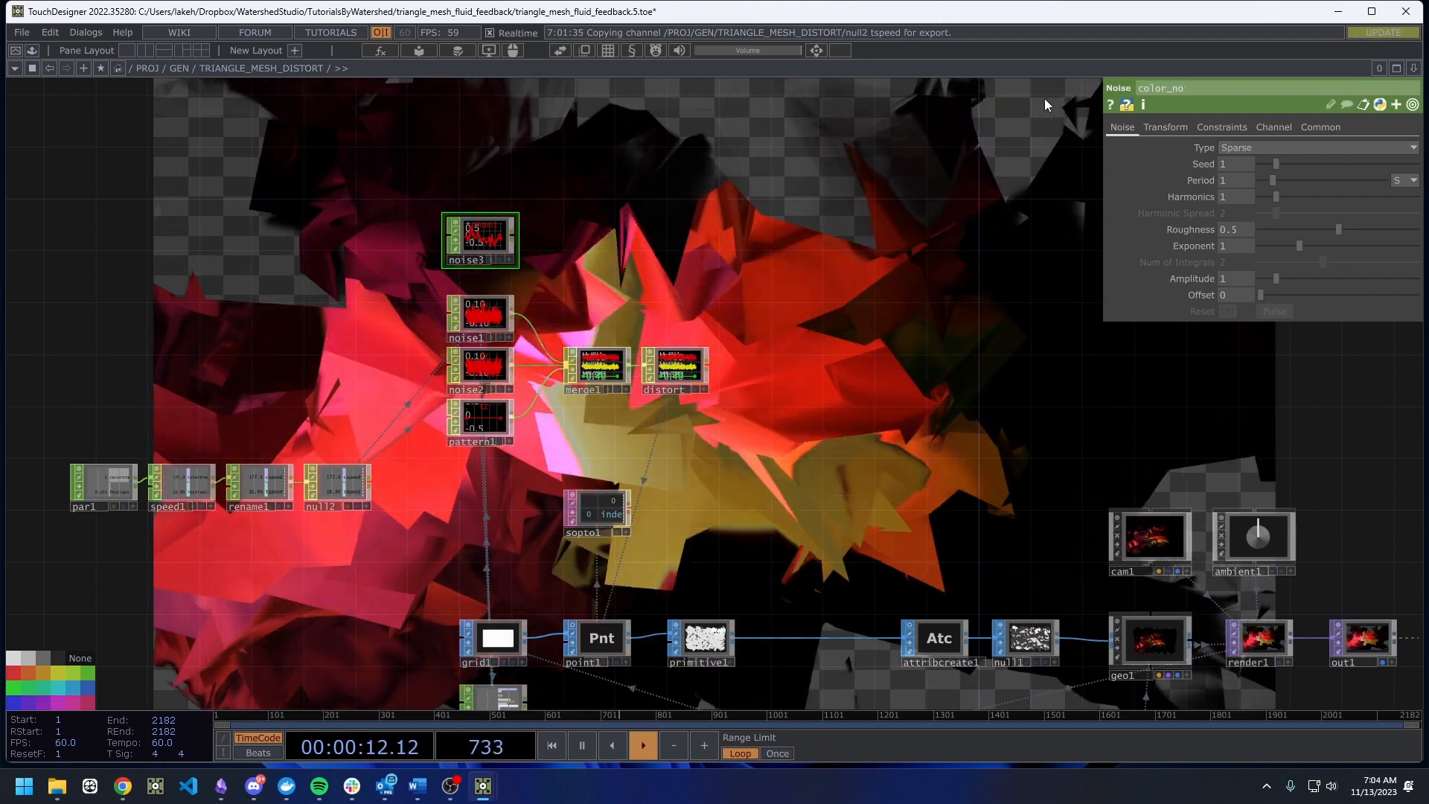
key("Return")
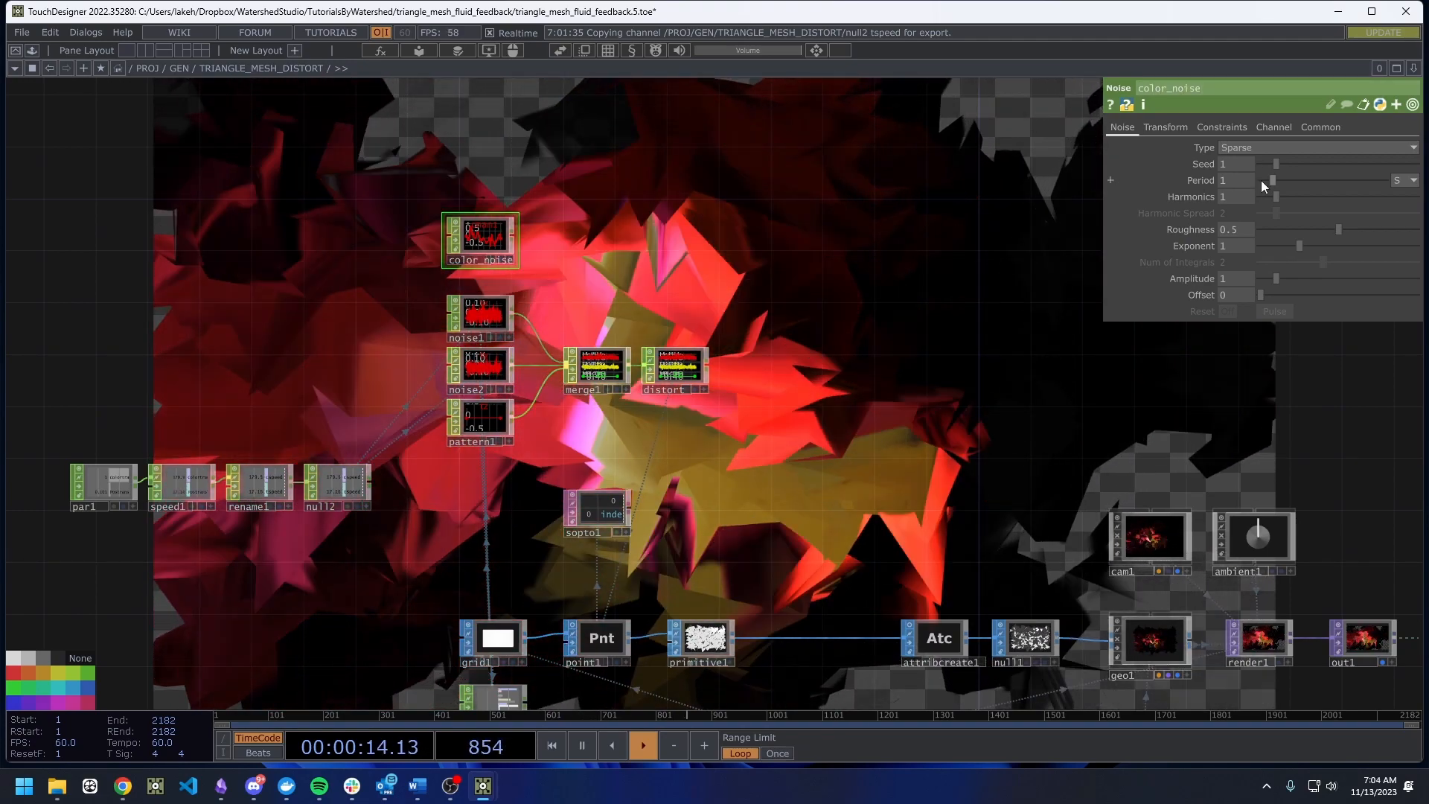
Set color_noise's channel End unit to samples and its End to info1's num_prims channel minus 1.
left_click(1264, 128)
left_click(1404, 180)
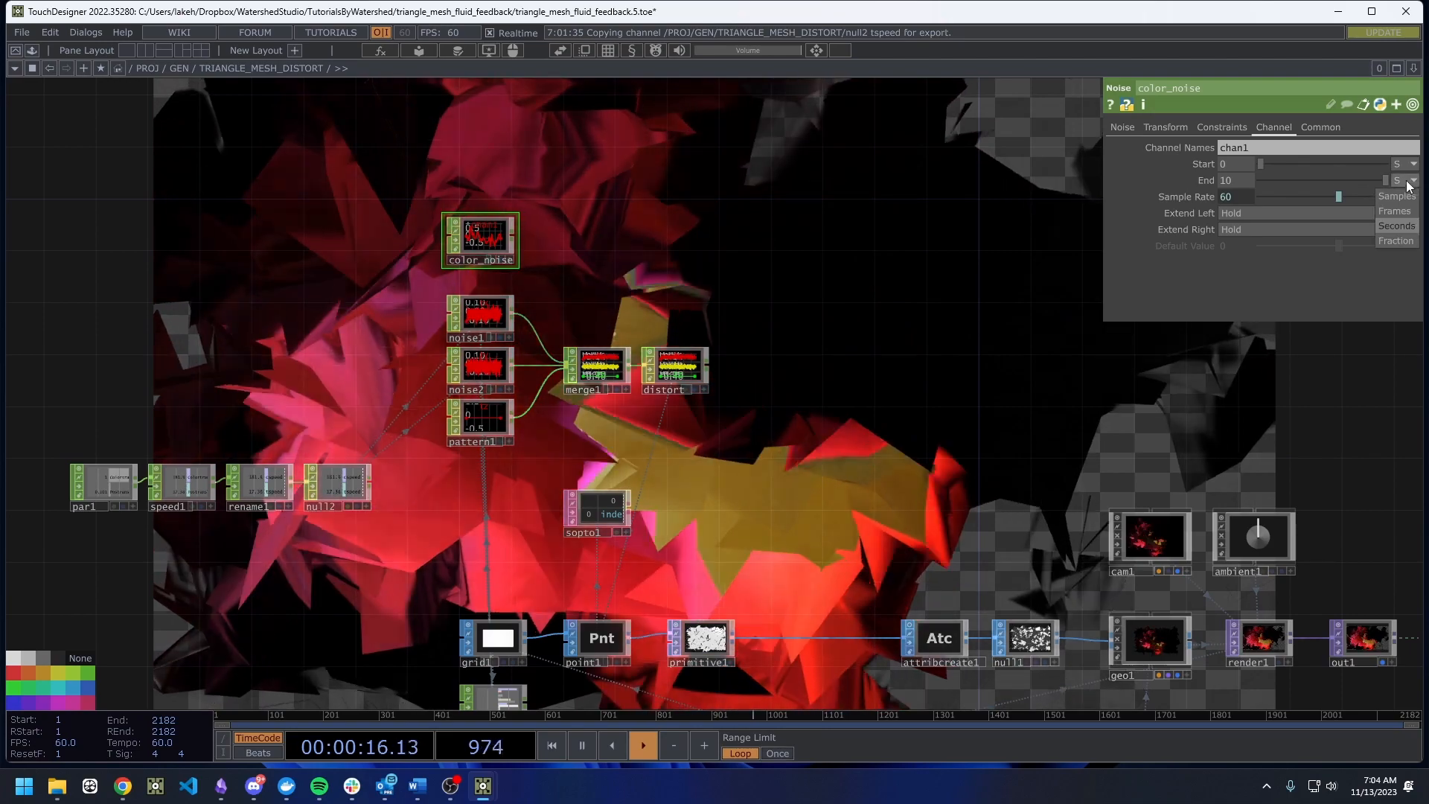
left_click(1399, 195)
scroll(554, 584, "up", 10)
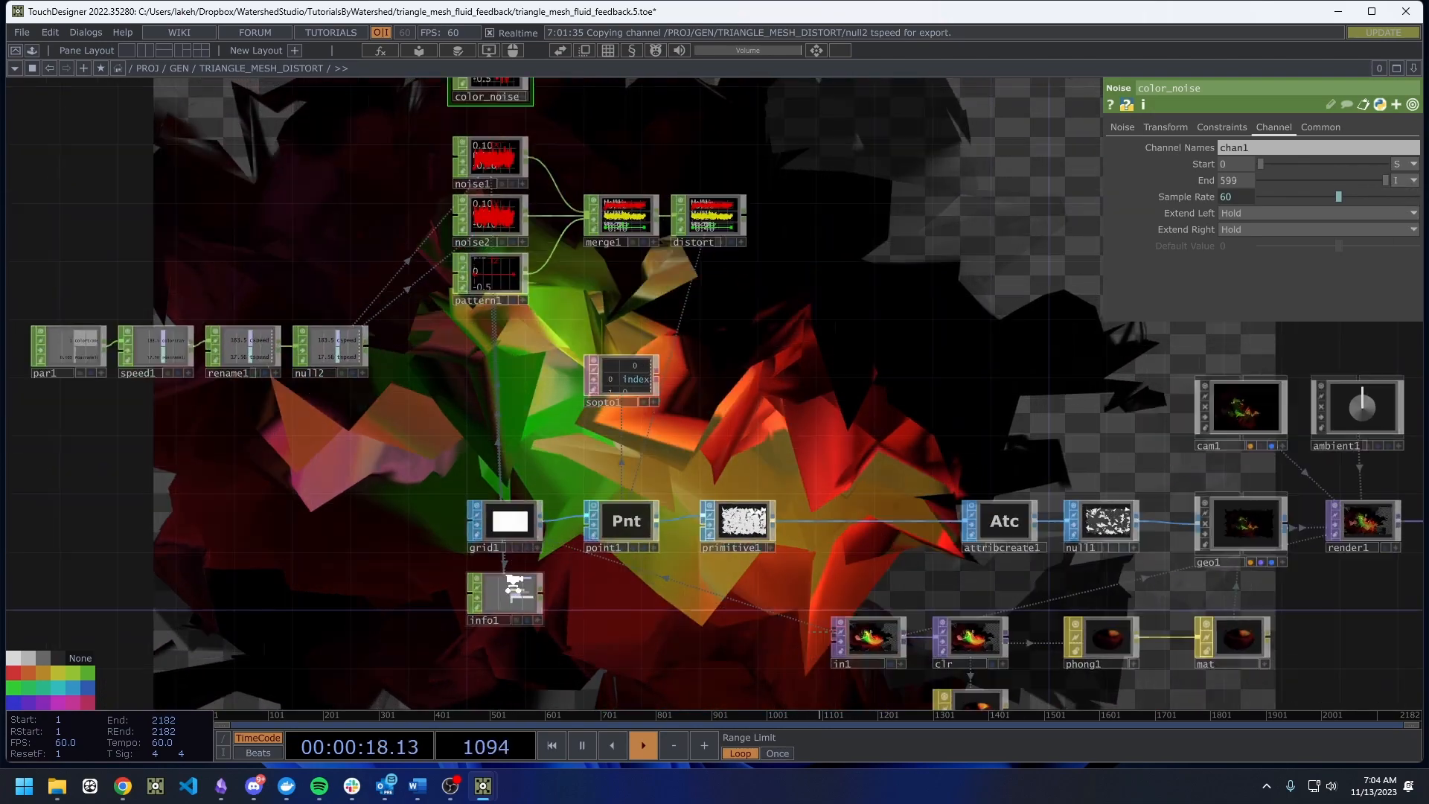
left_click(650, 653)
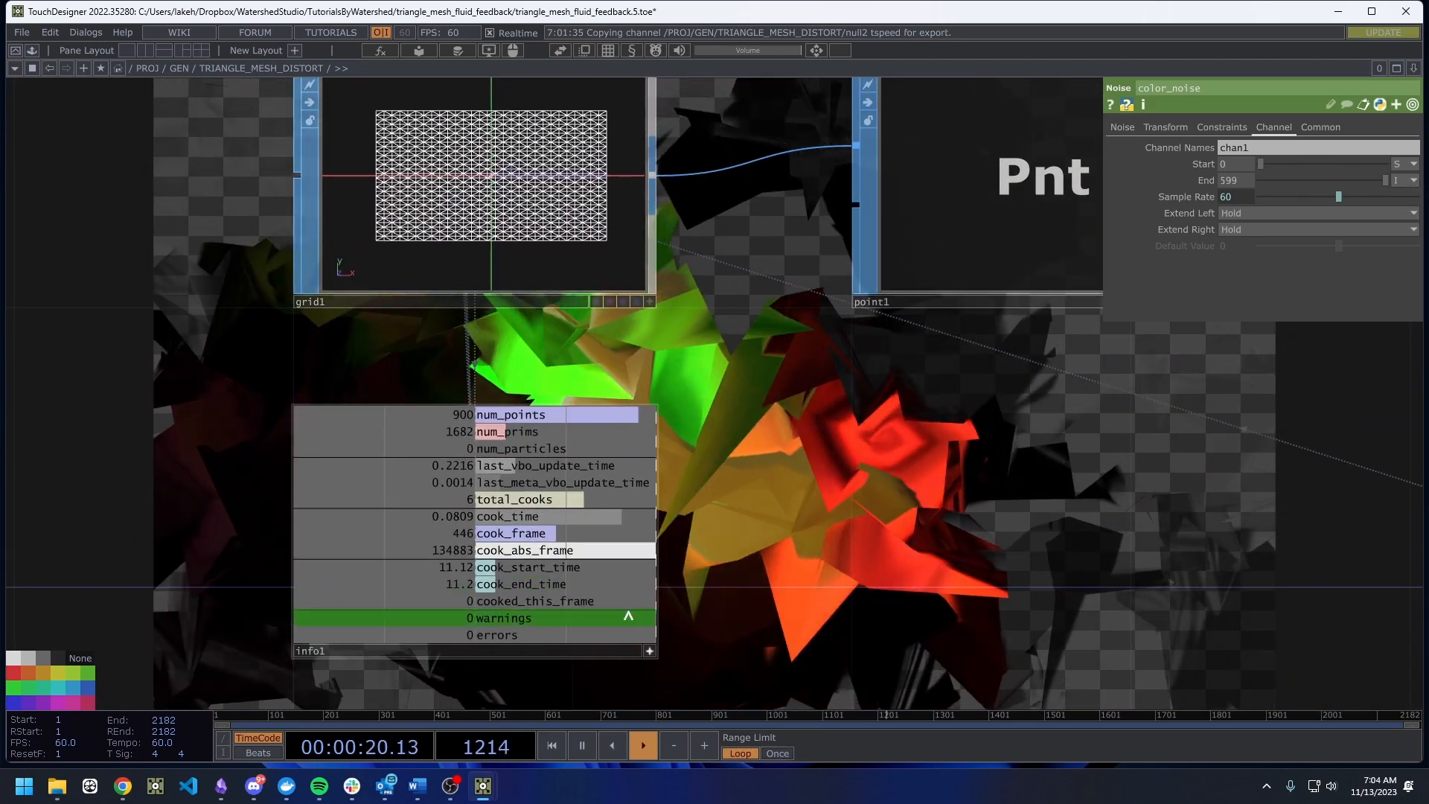
left_click_drag(506, 433, 1250, 181)
left_click(1248, 177)
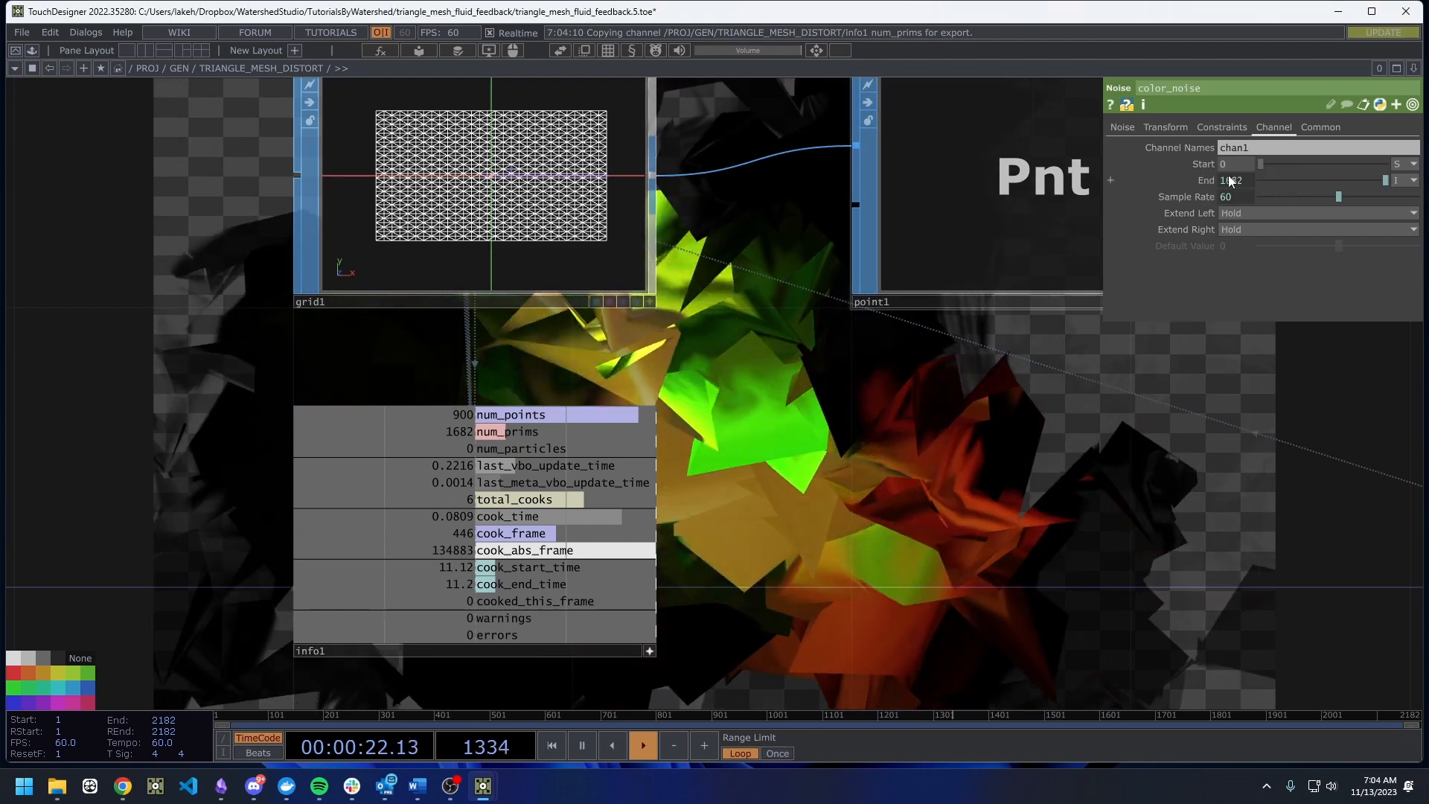
left_click(1377, 198)
type("-1")
key("Return")
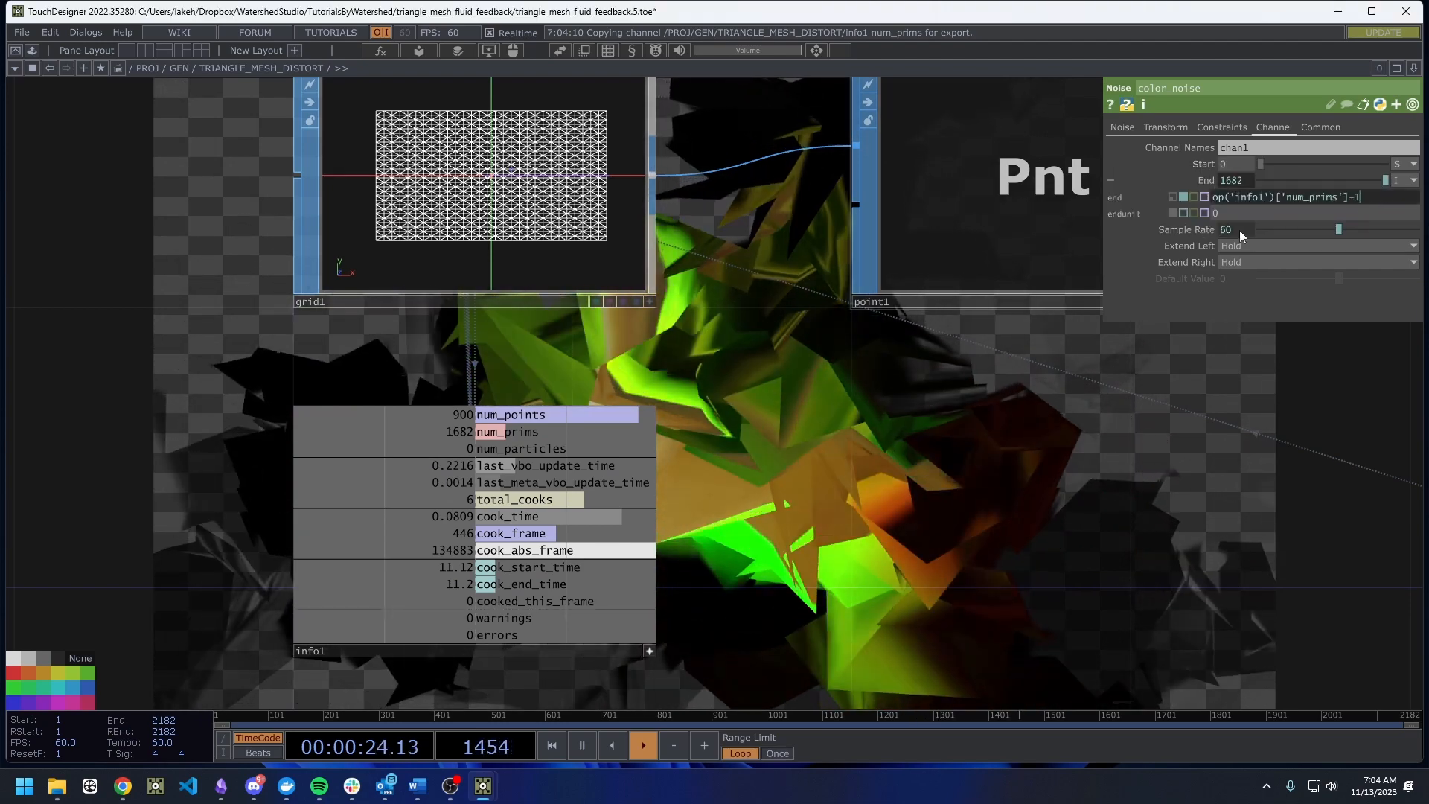
left_click(650, 650)
scroll(752, 560, "down", 5)
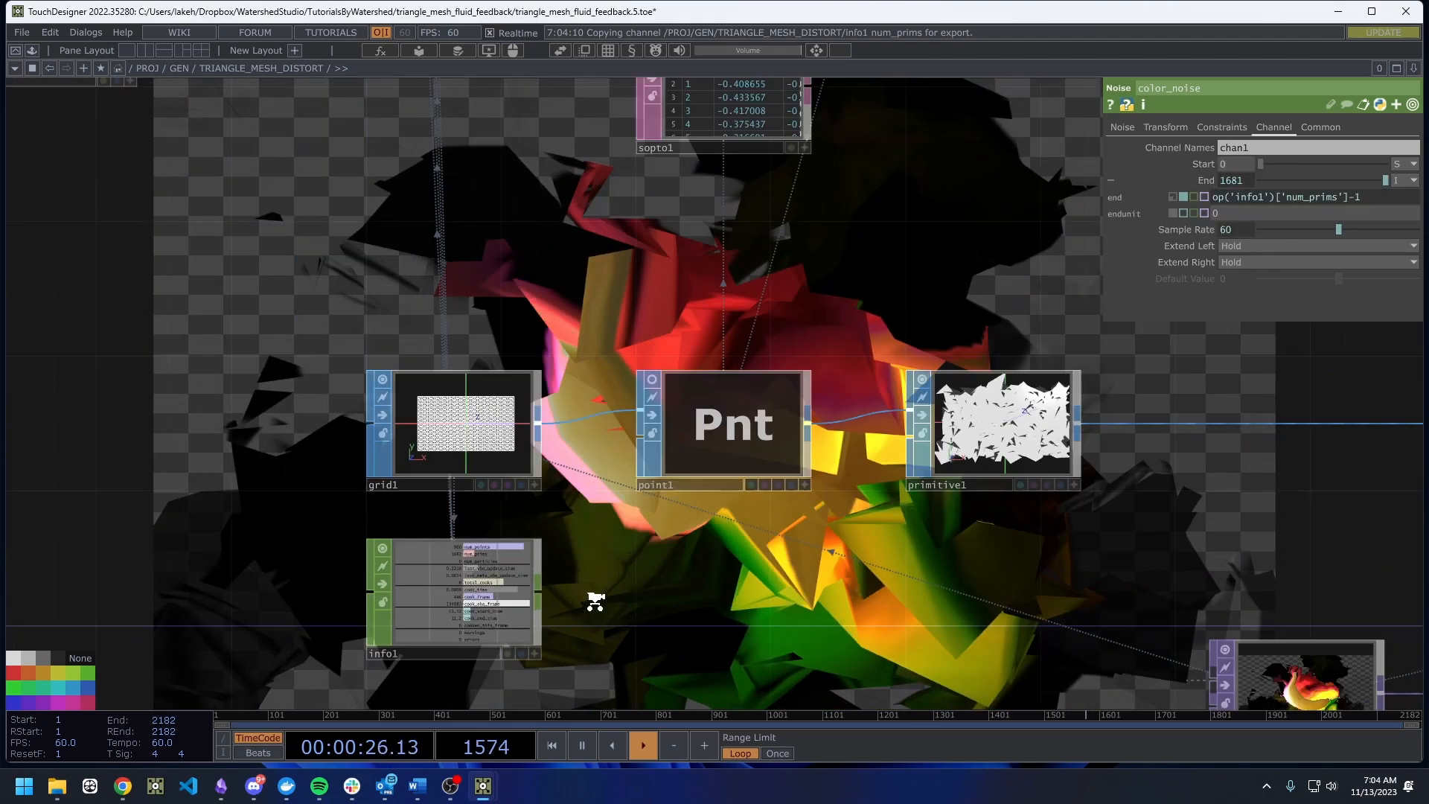
Undo the accidental node move and delete the sopto1 operator.
key("ctrl+z")
left_click_drag(960, 405, 841, 494)
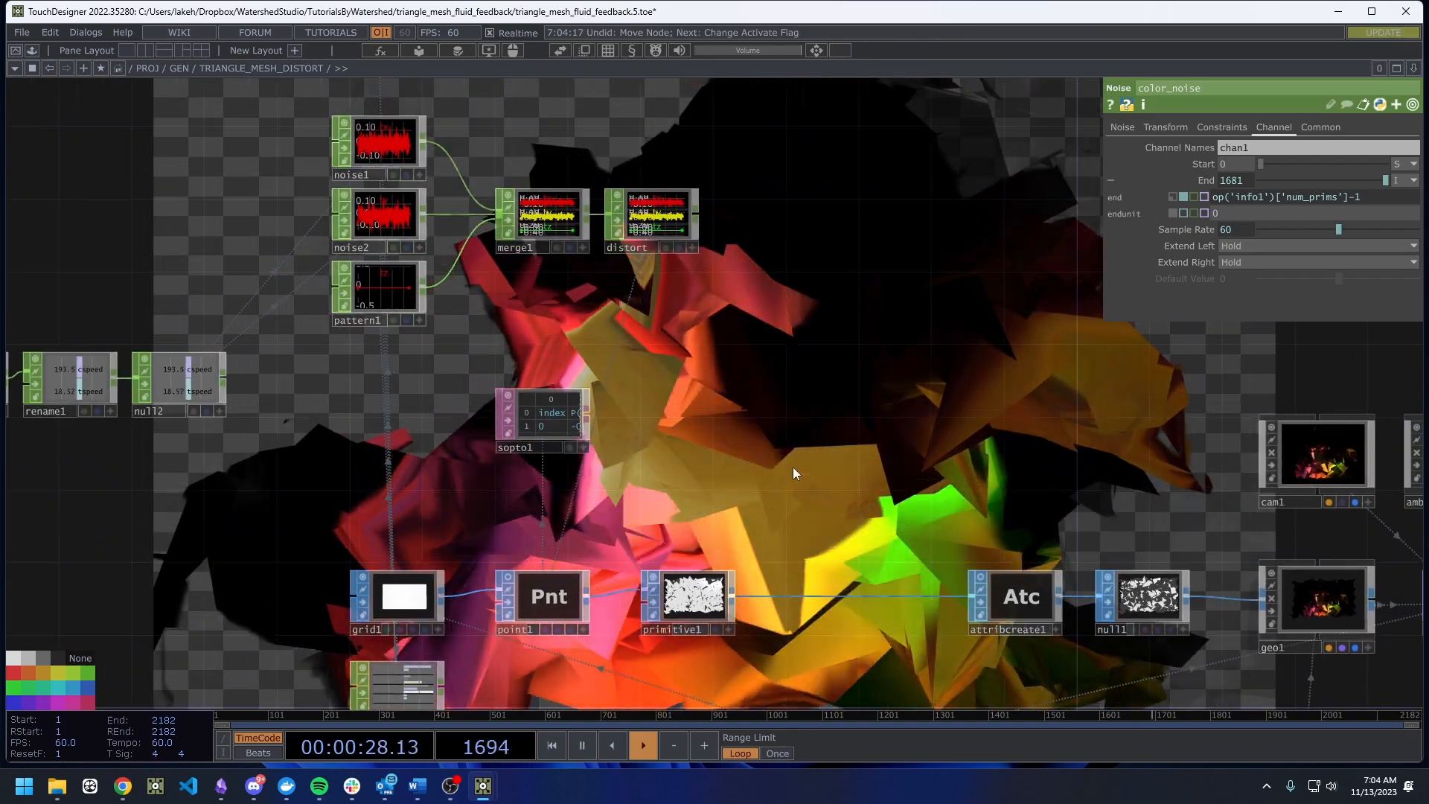
left_click(527, 425)
key("Delete")
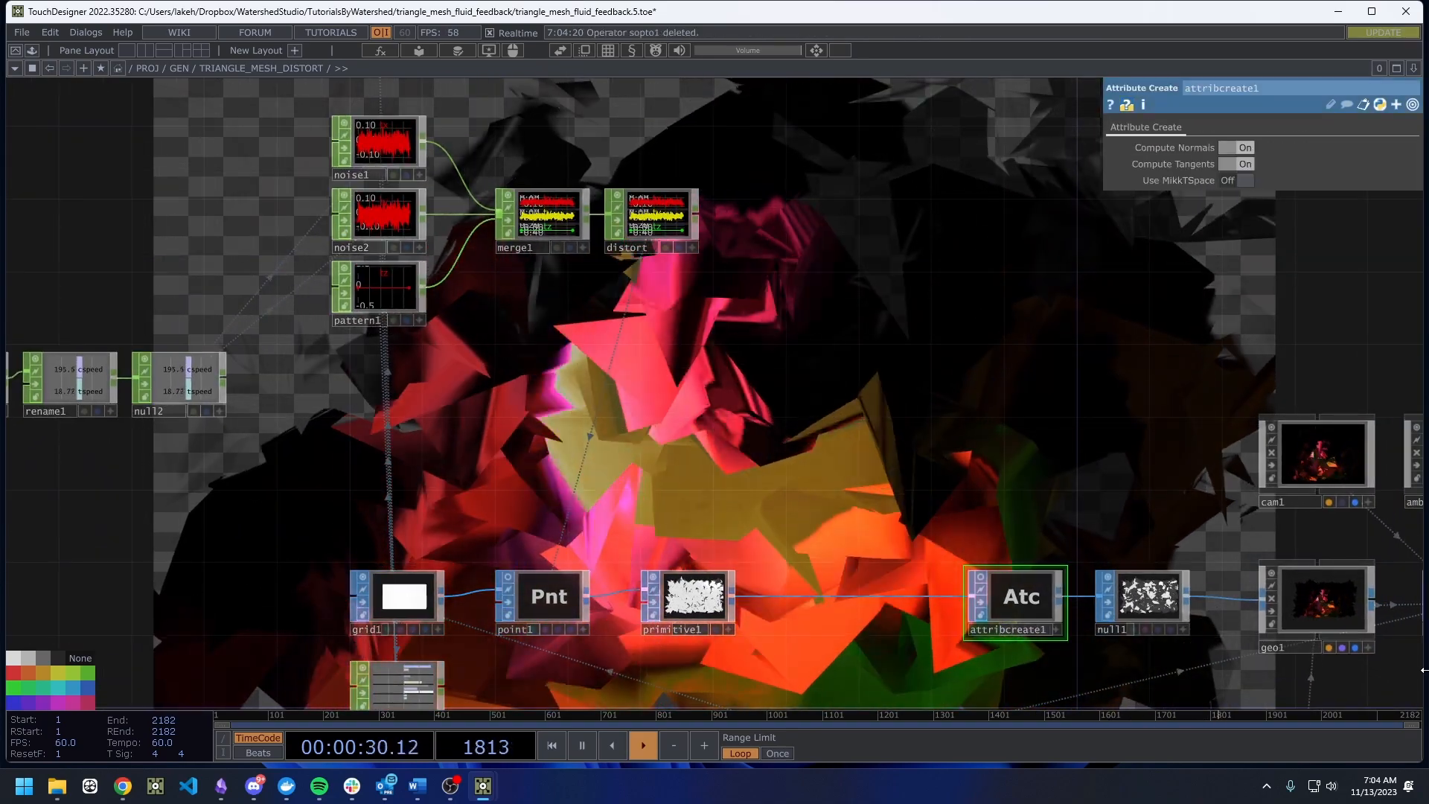
Move color_noise down to sit directly above grid1 and select it.
scroll(581, 455, "down", 3)
middle_click_drag(581, 456, 586, 451)
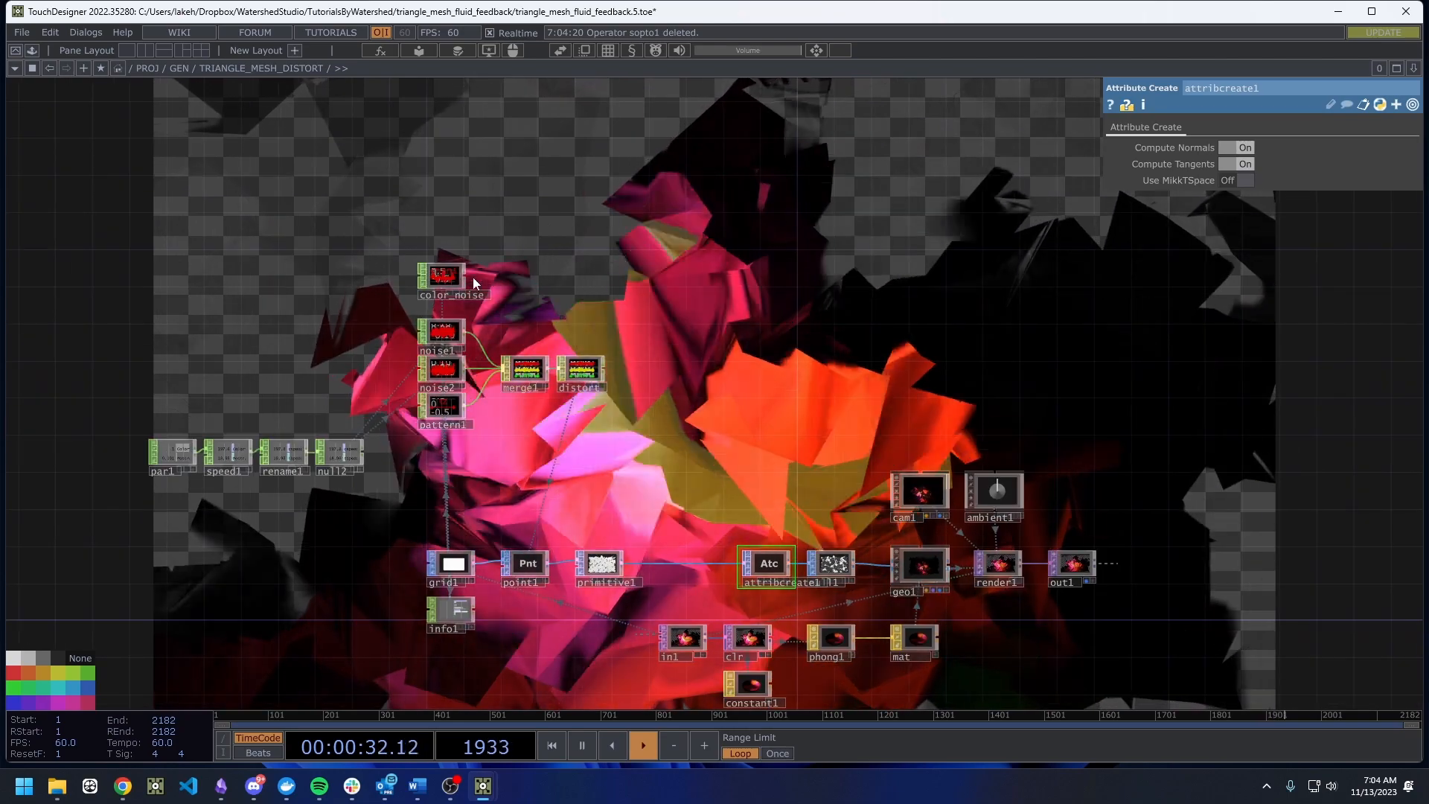
left_click_drag(448, 276, 459, 518)
middle_click_drag(460, 518, 432, 531)
scroll(433, 531, "up", 4)
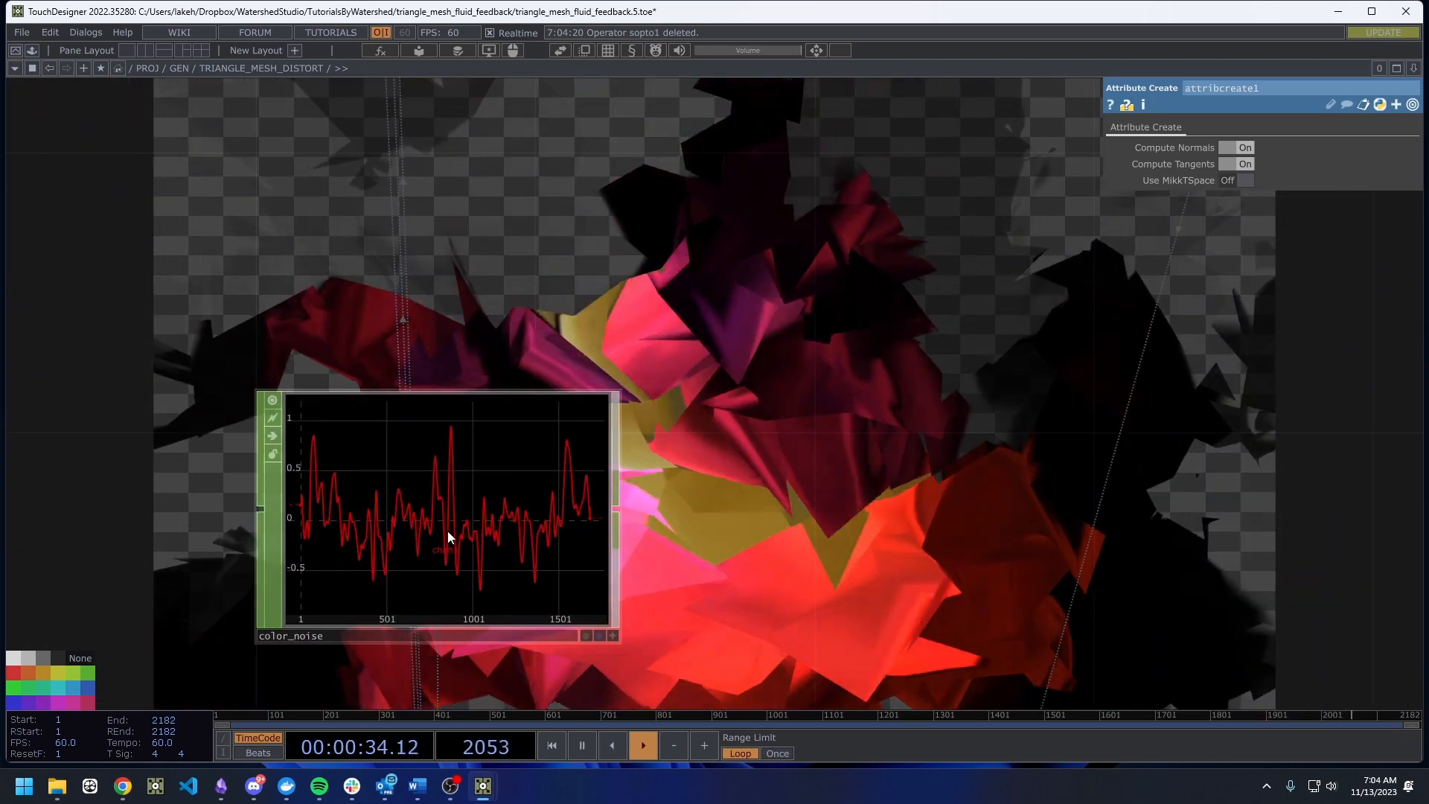
left_click(458, 532)
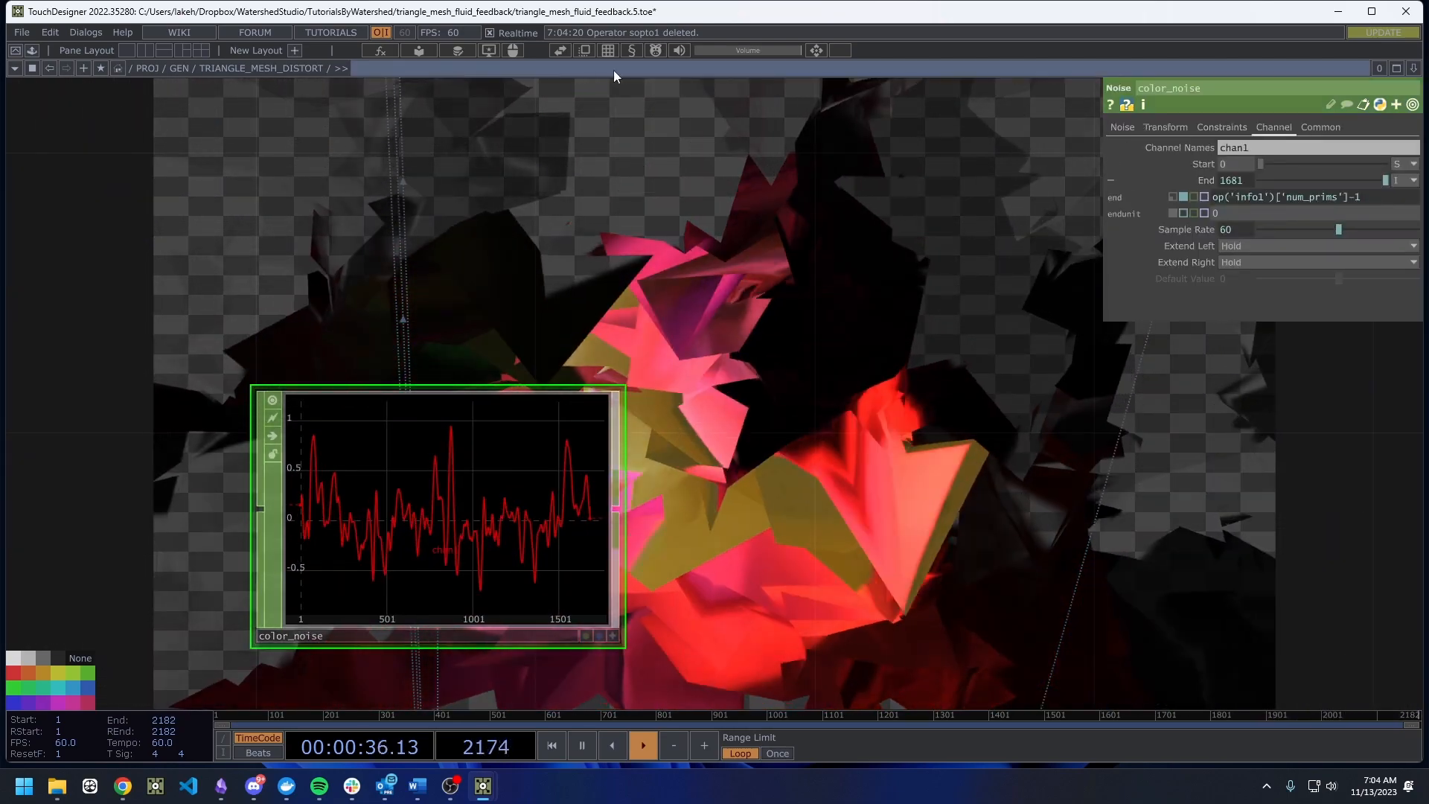
Review the color parameters of the TRIANGLE_MESH_DISTORT container in a floating window beside color_noise and close the window.
left_click(817, 55)
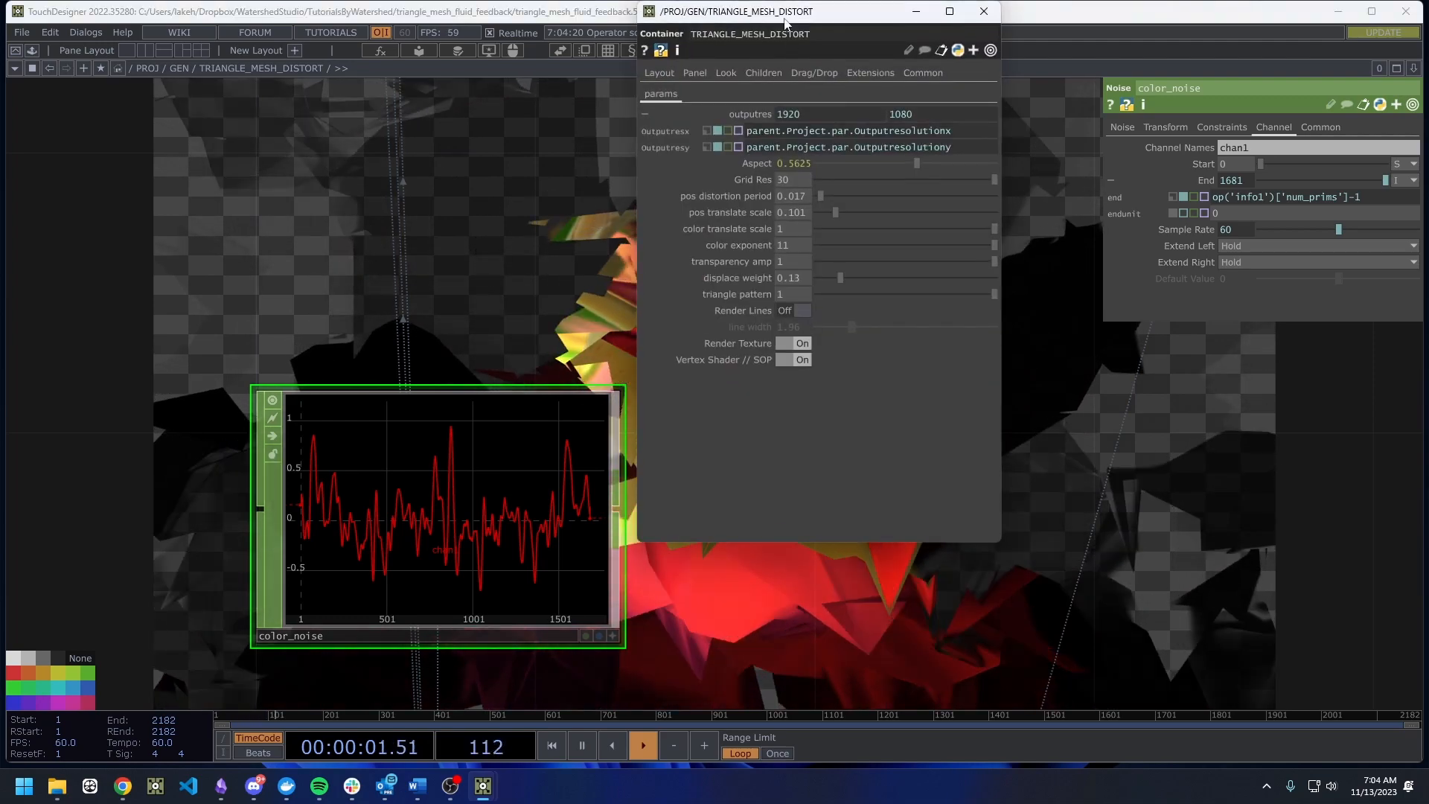
left_click_drag(785, 16, 179, 72)
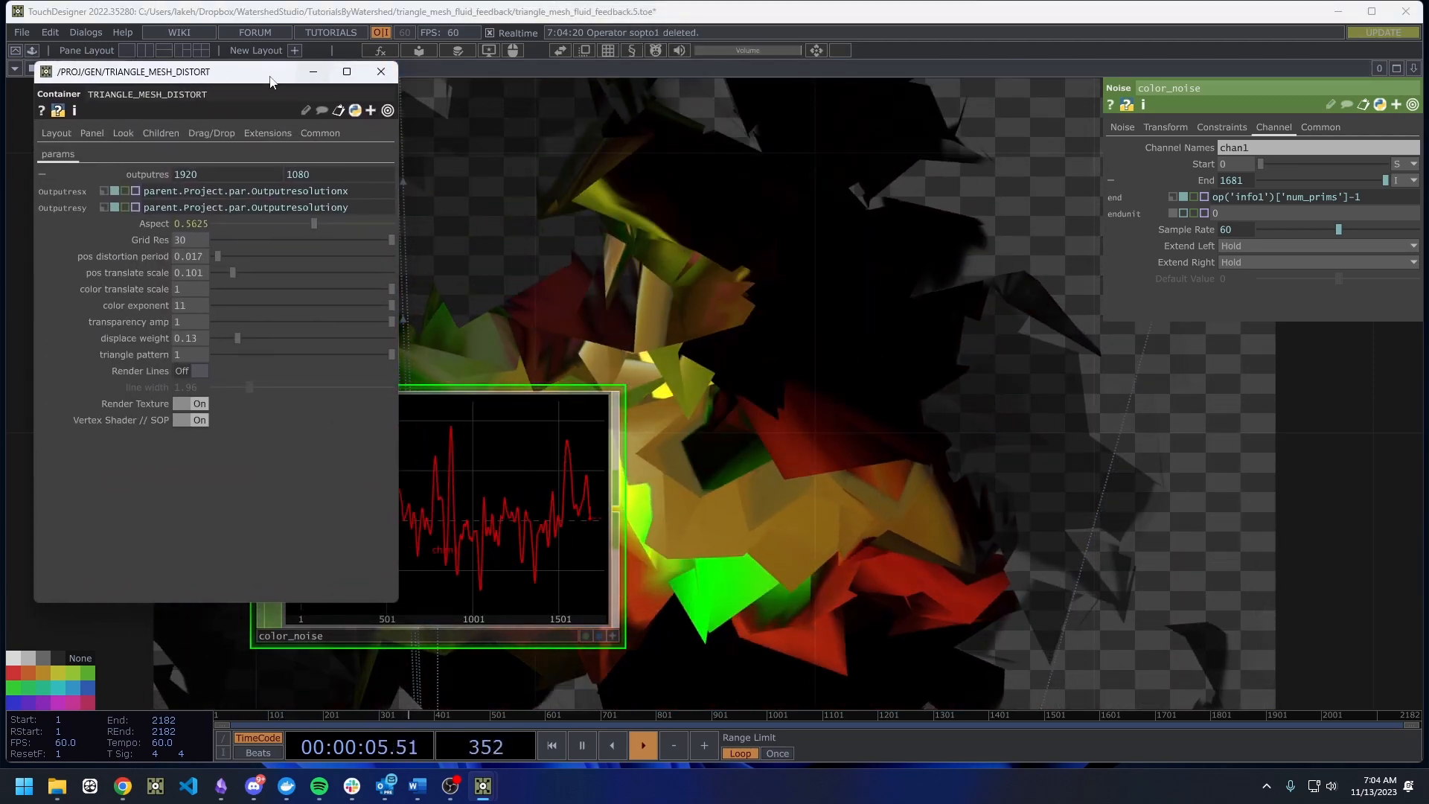
left_click_drag(249, 73, 230, 97)
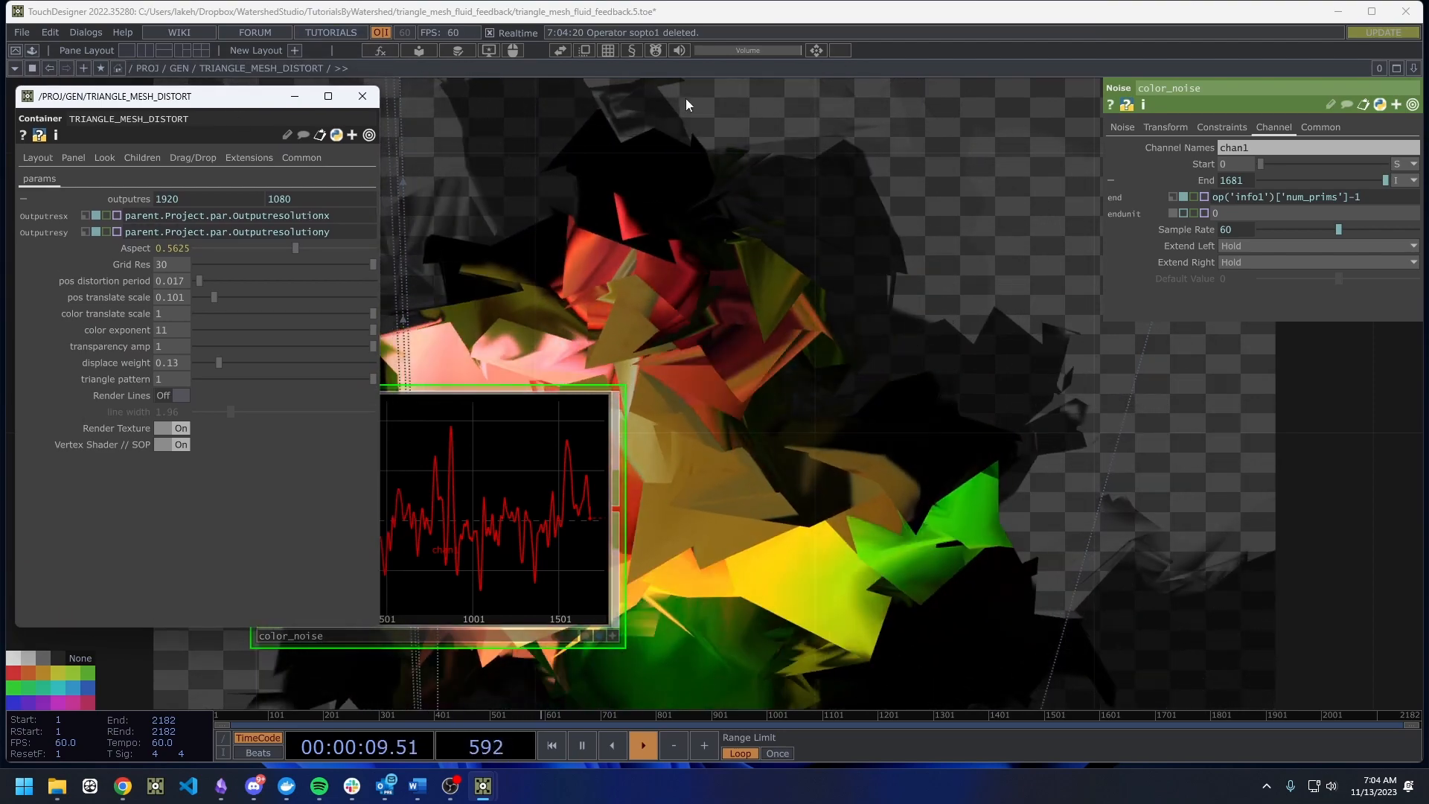
left_click_drag(789, 330, 901, 326)
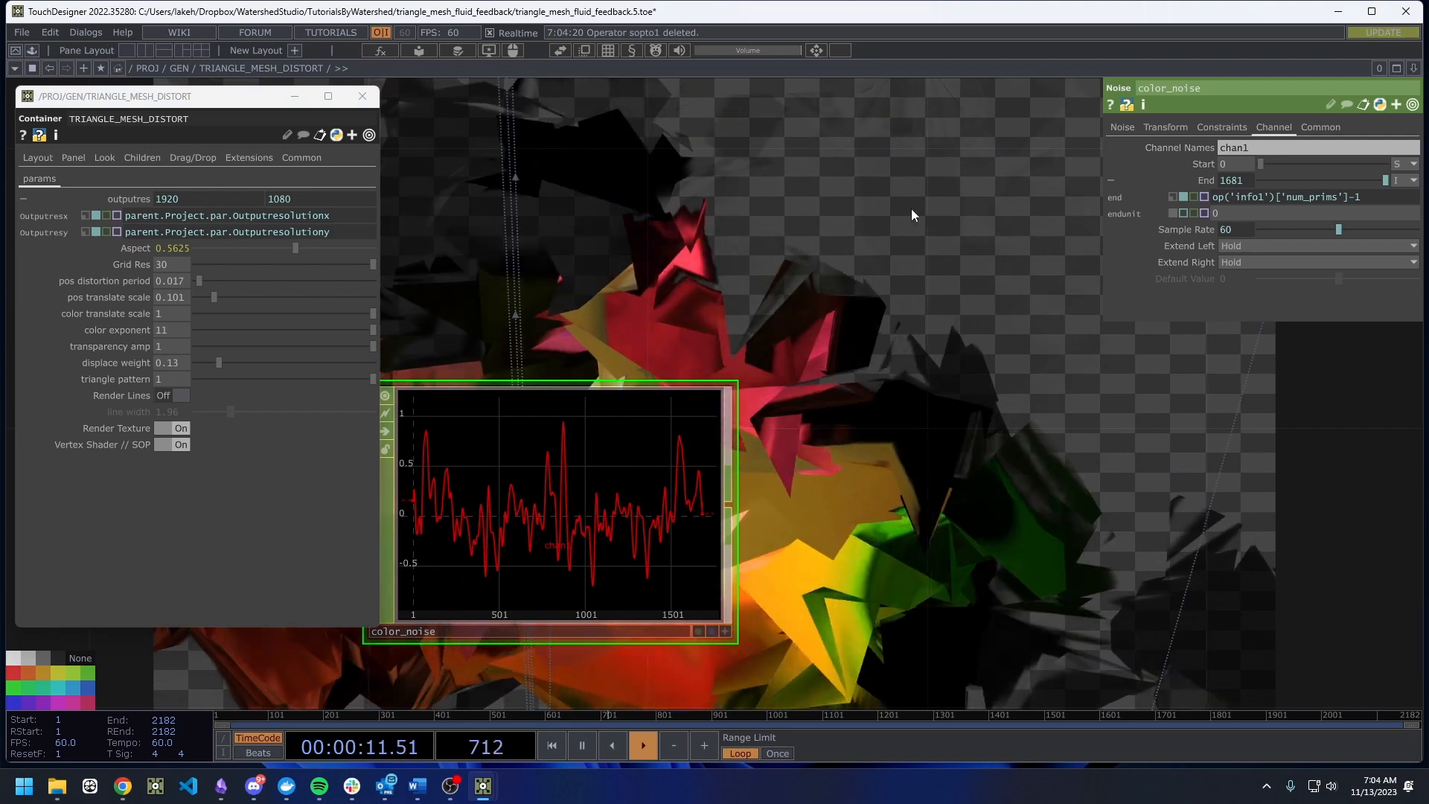
left_click_drag(911, 208, 963, 190)
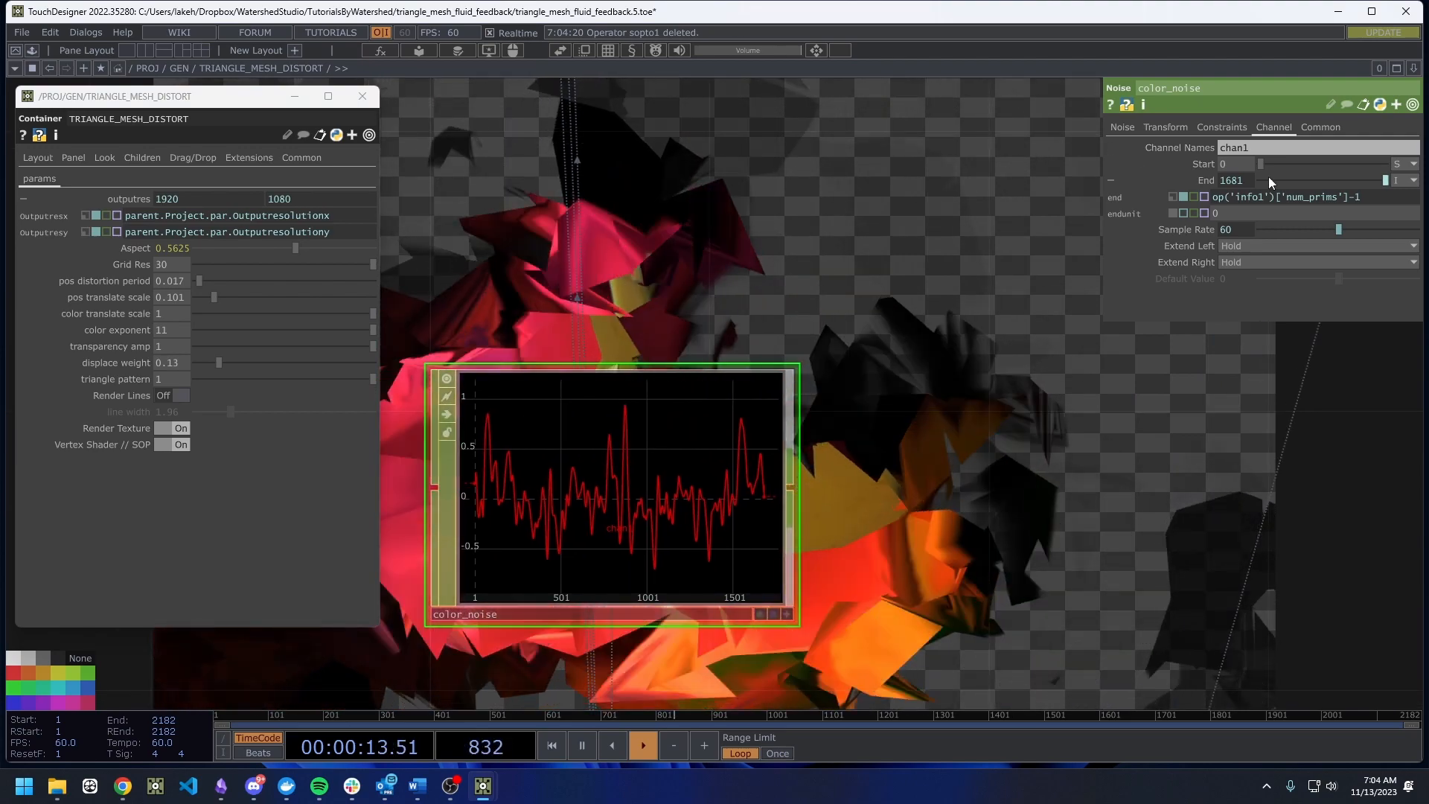
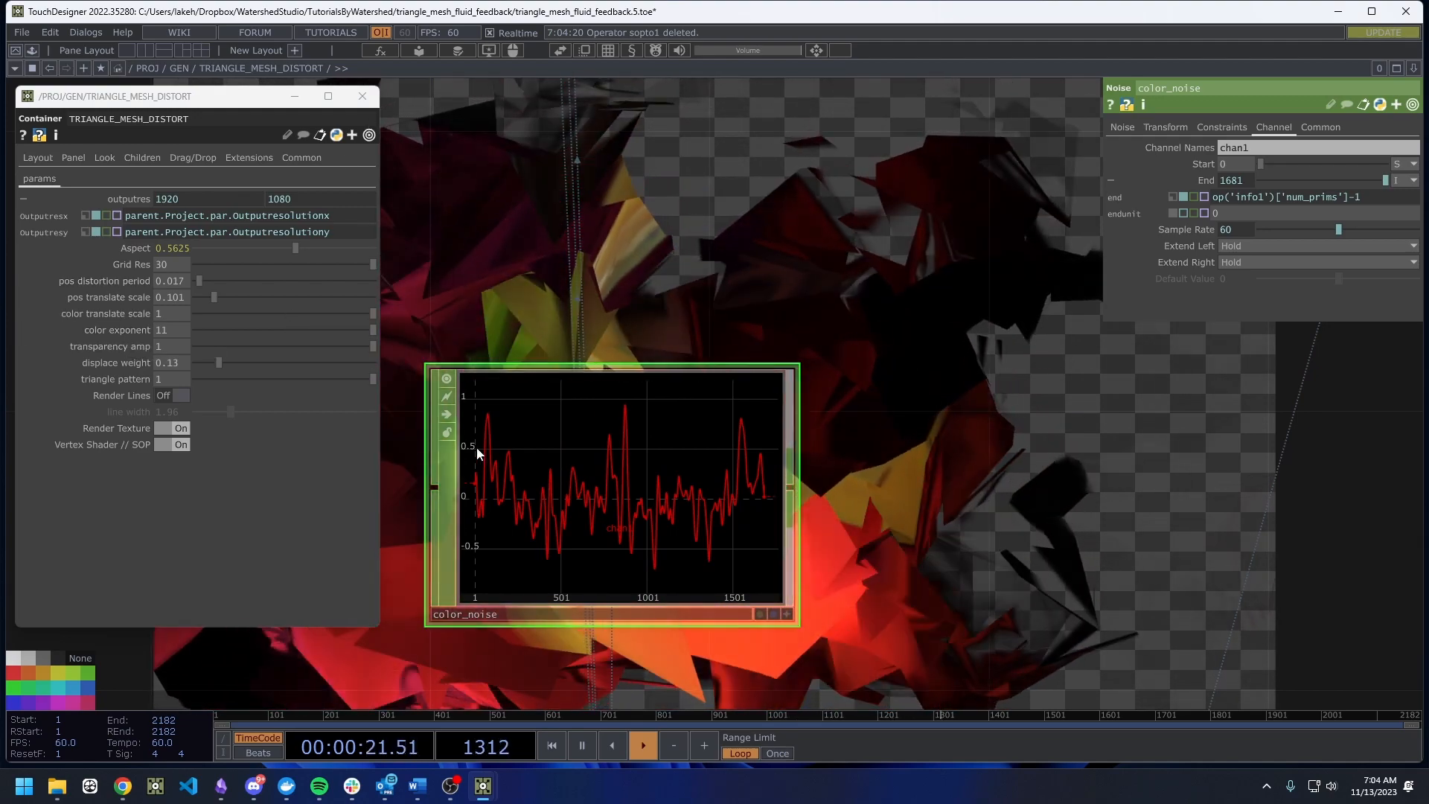
scroll(506, 431, "down", 3)
left_click(363, 96)
Drive color_noise's Z translate with a reference to null2's cspeed channel and check the animated noise curve.
scroll(518, 408, "down", 4)
scroll(518, 408, "down", 2)
left_click_drag(393, 425, 574, 452)
left_click(554, 364)
left_click_drag(524, 320, 1354, 180)
left_click(1384, 187)
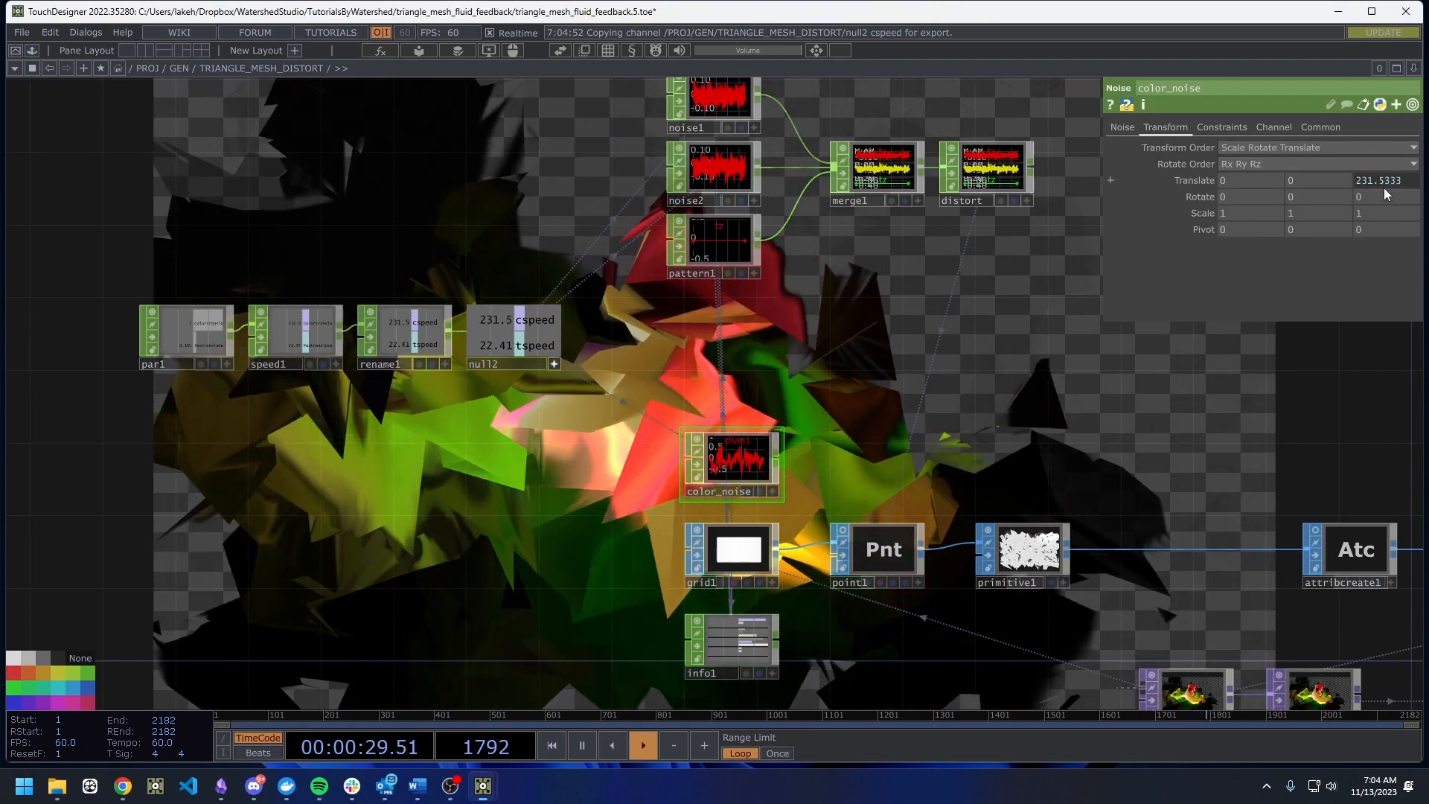
scroll(930, 417, "up", 5)
scroll(399, 515, "up", 3)
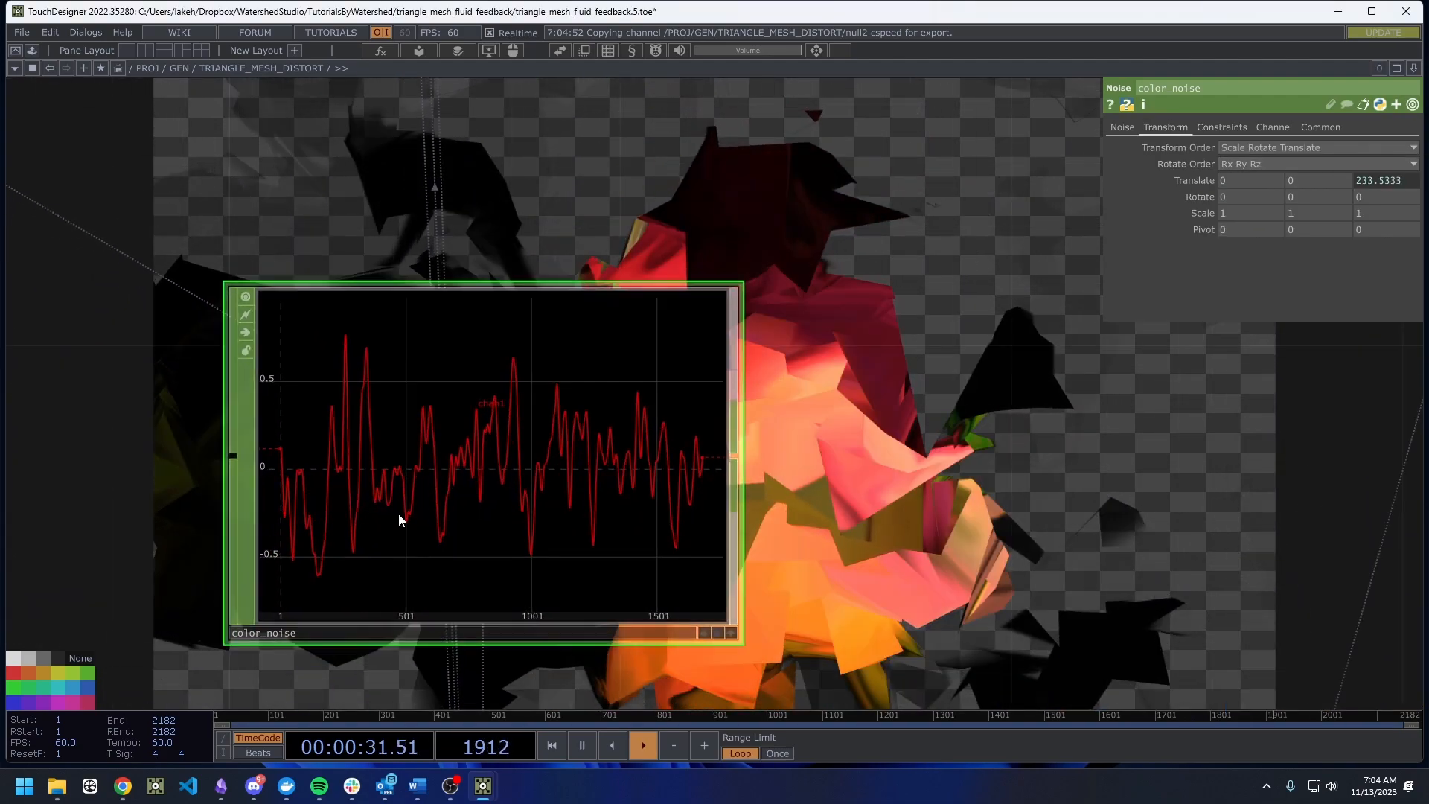
Set the period of color_noise to 0.05 seconds.
left_click(1122, 128)
left_click_drag(1271, 180, 1258, 177)
scroll(910, 453, "down", 3)
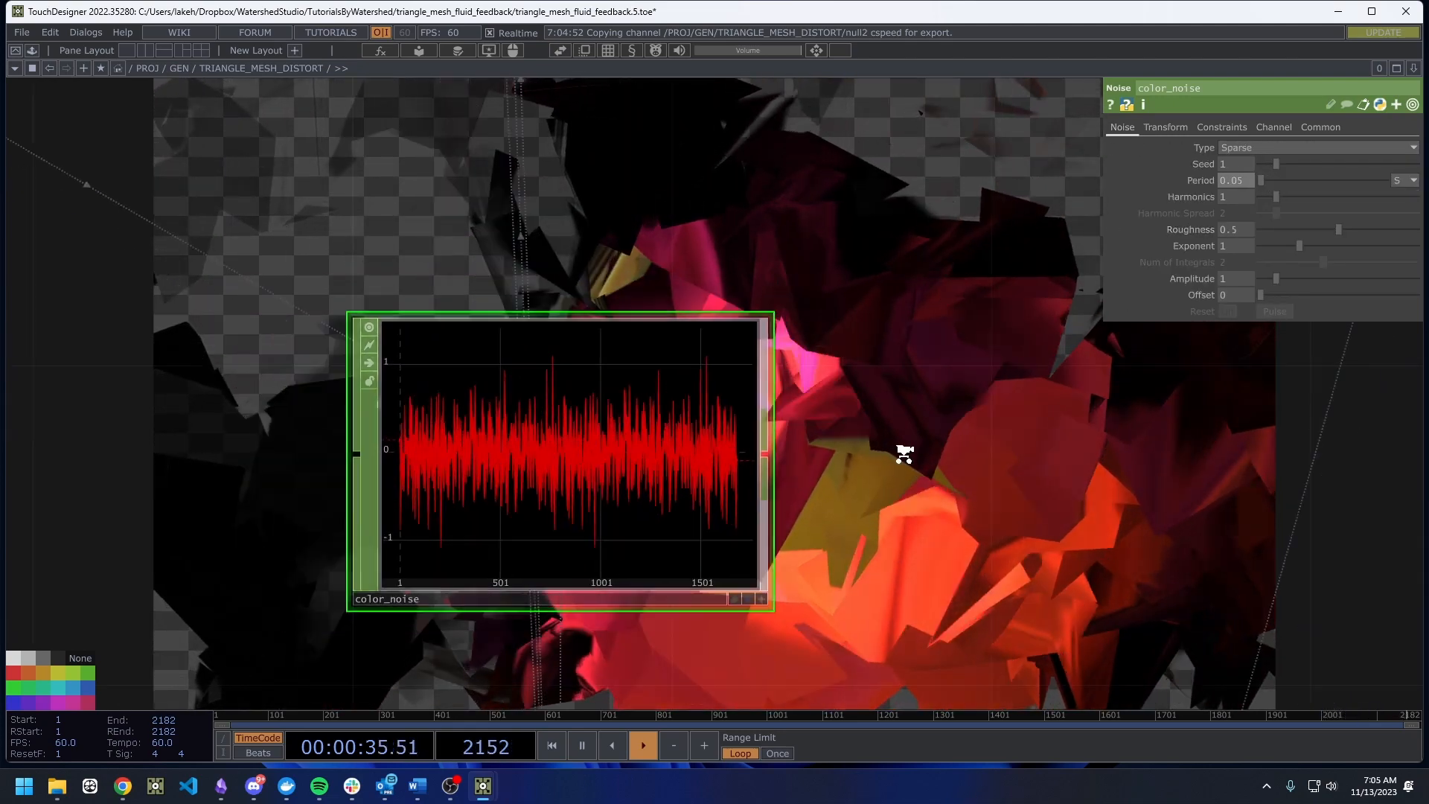
scroll(707, 458, "up", 6)
scroll(580, 468, "down", 3)
scroll(546, 469, "down", 3)
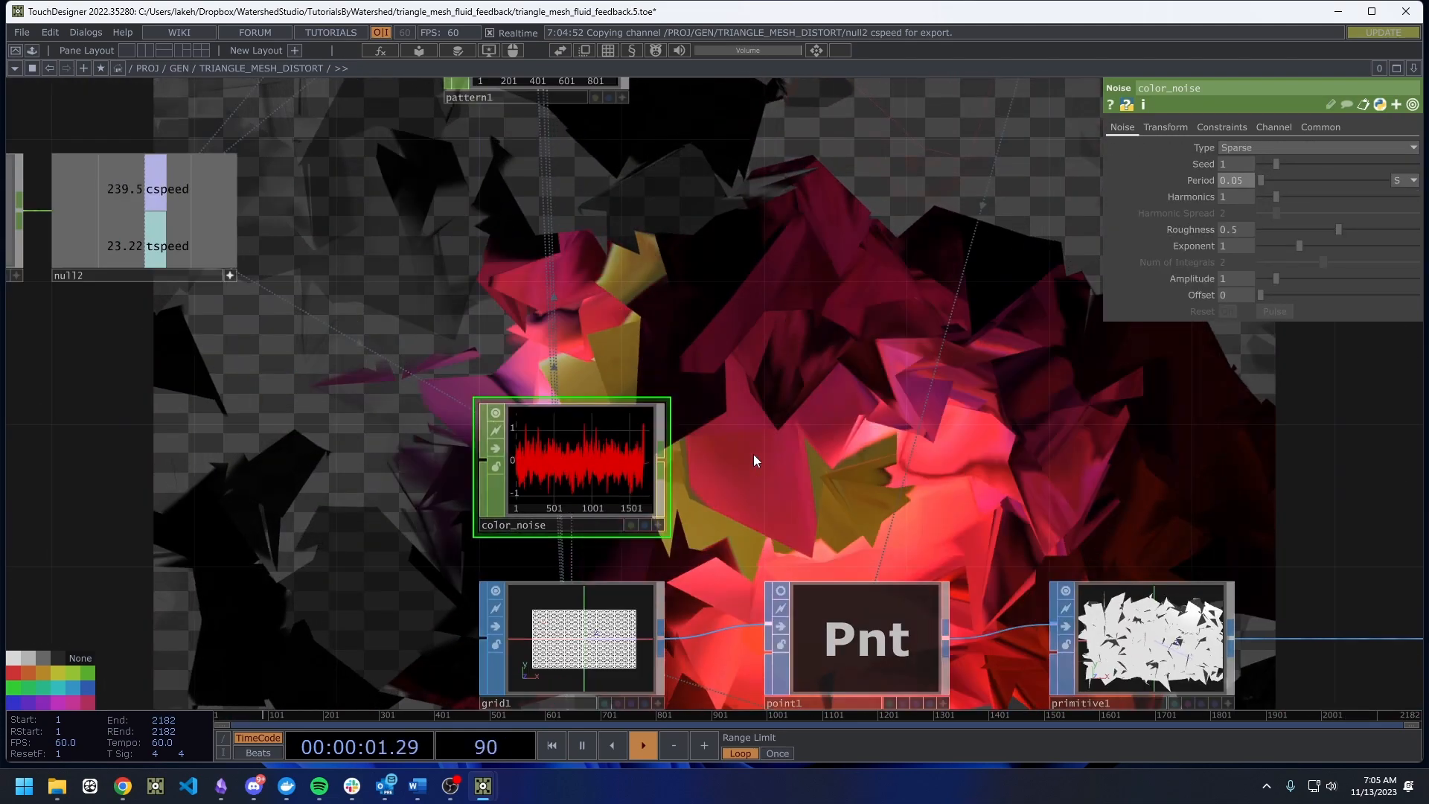
Append a Function CHOP to color_noise and set its function to Absolute Value, abs(x).
key("Tab")
left_click(1051, 468)
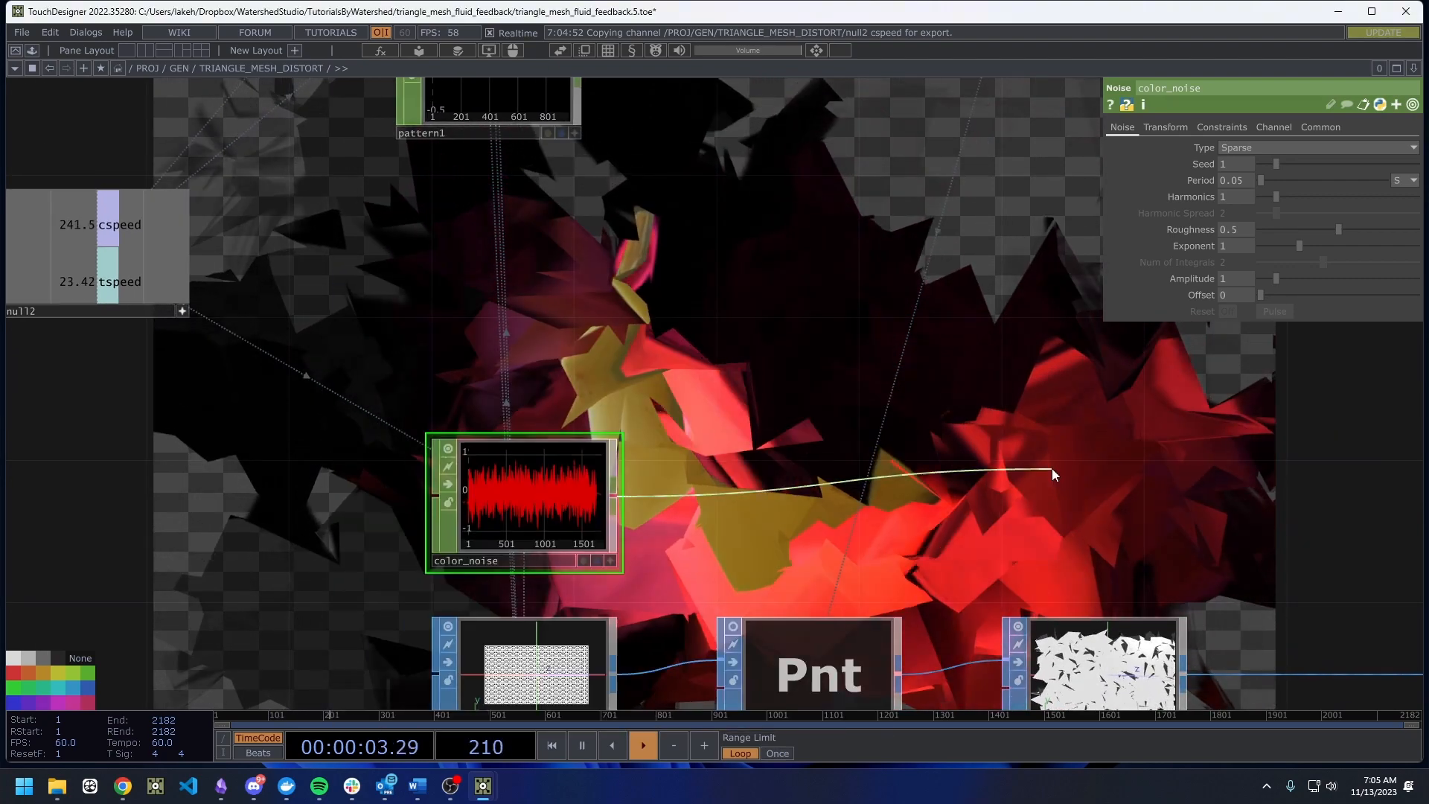
left_click_drag(554, 488, 552, 449)
left_click_drag(674, 461, 552, 480)
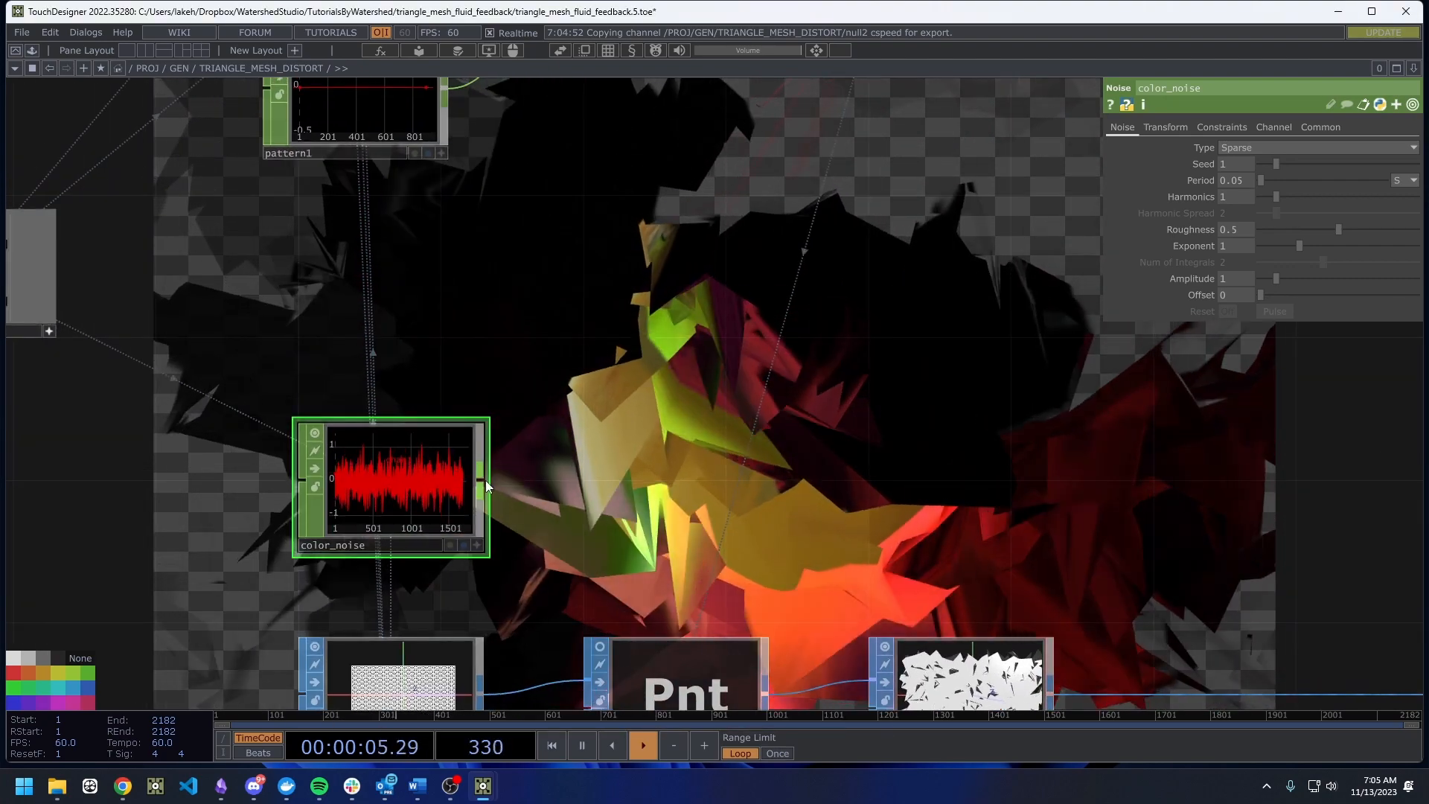
key("Tab")
type("f")
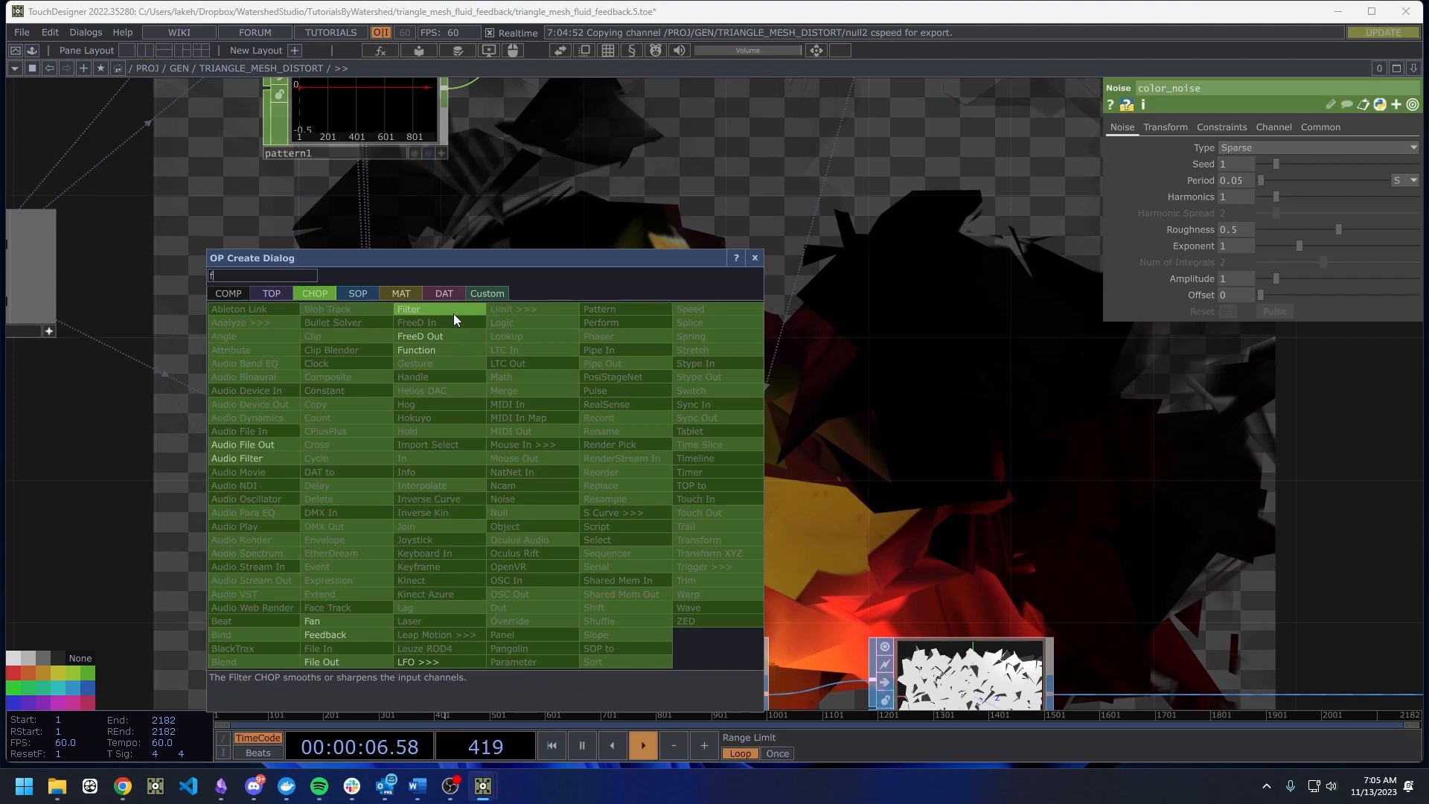
left_click(439, 349)
left_click(677, 485)
left_click_drag(817, 451, 704, 448)
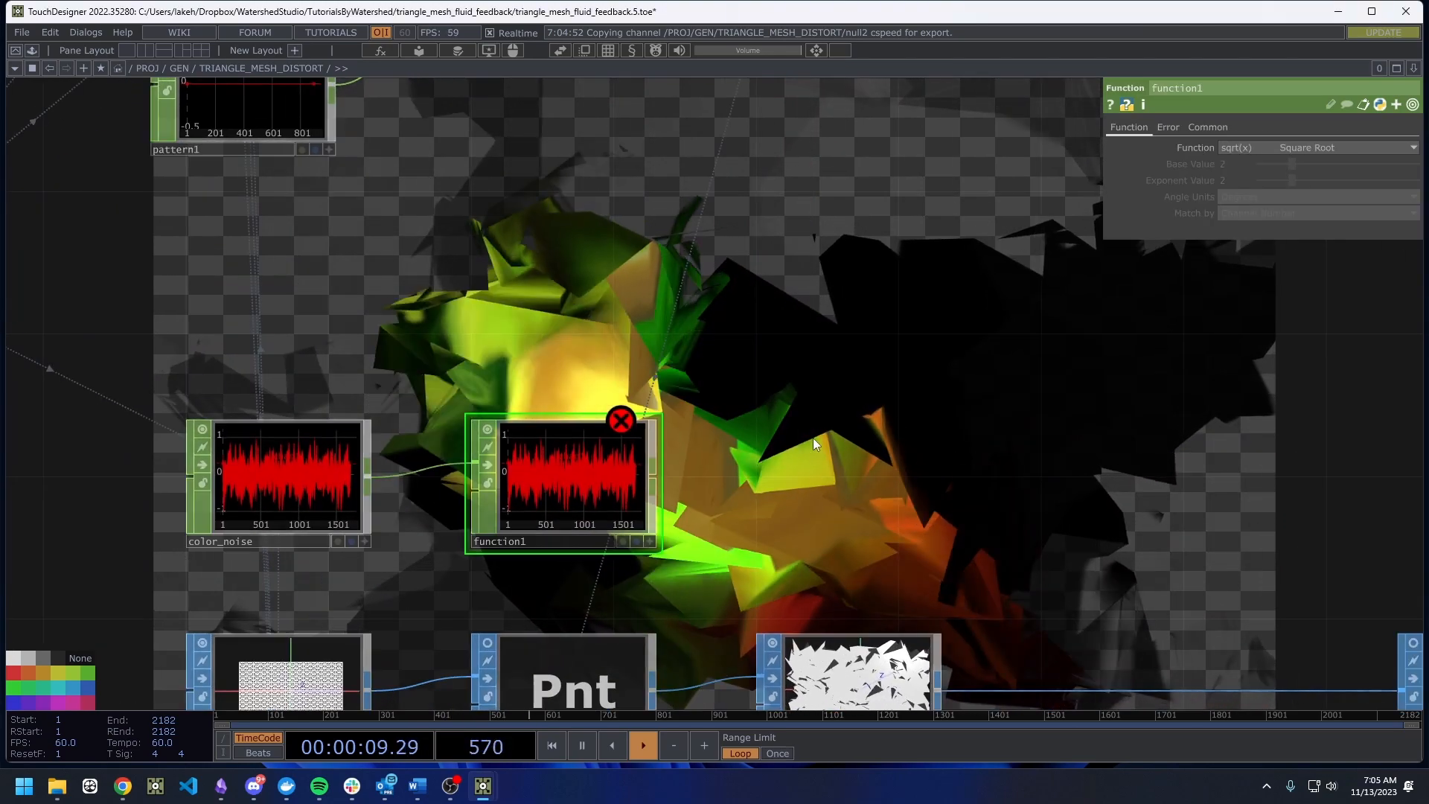
left_click(1288, 148)
left_click(1285, 181)
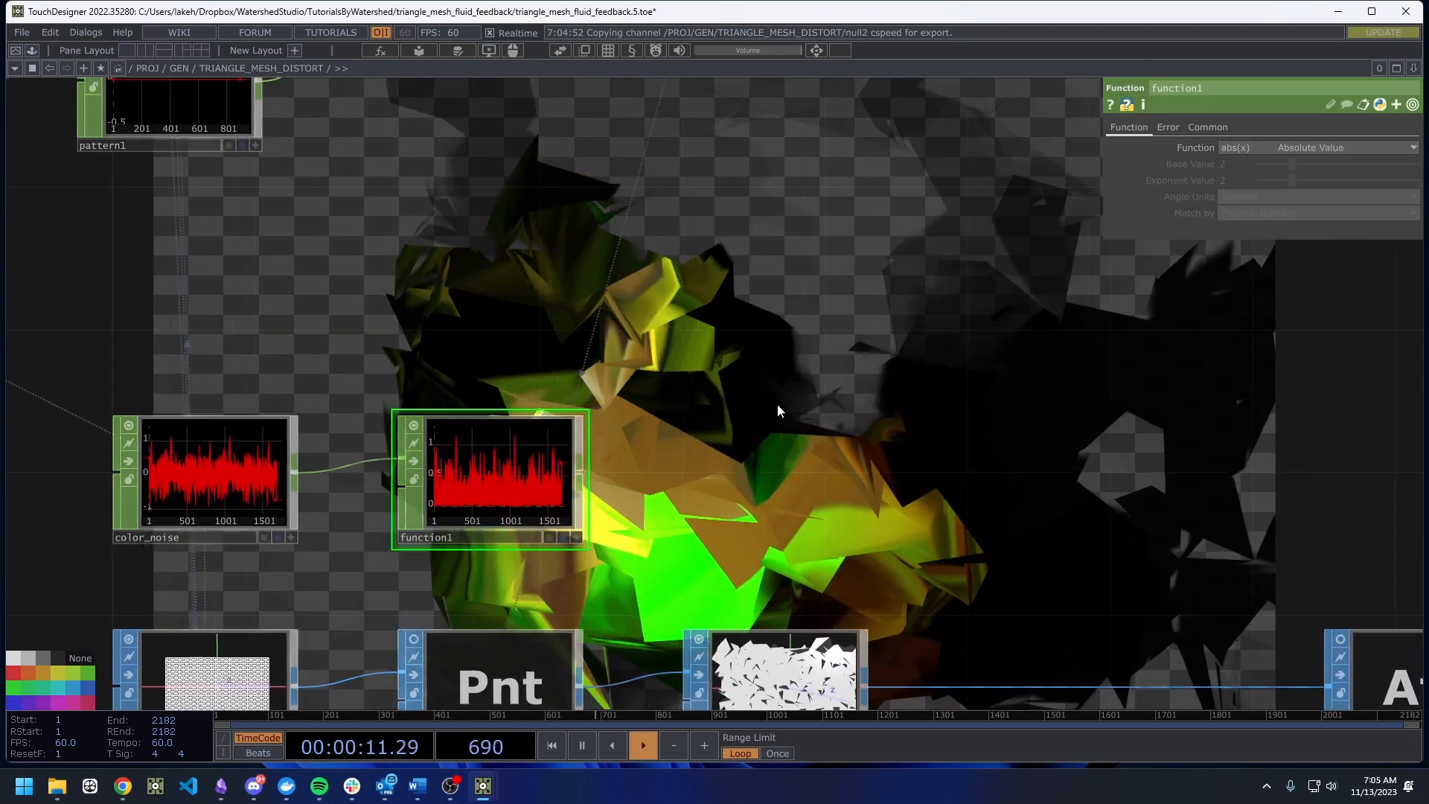
Append a Math CHOP to the output of function1.
key("Tab")
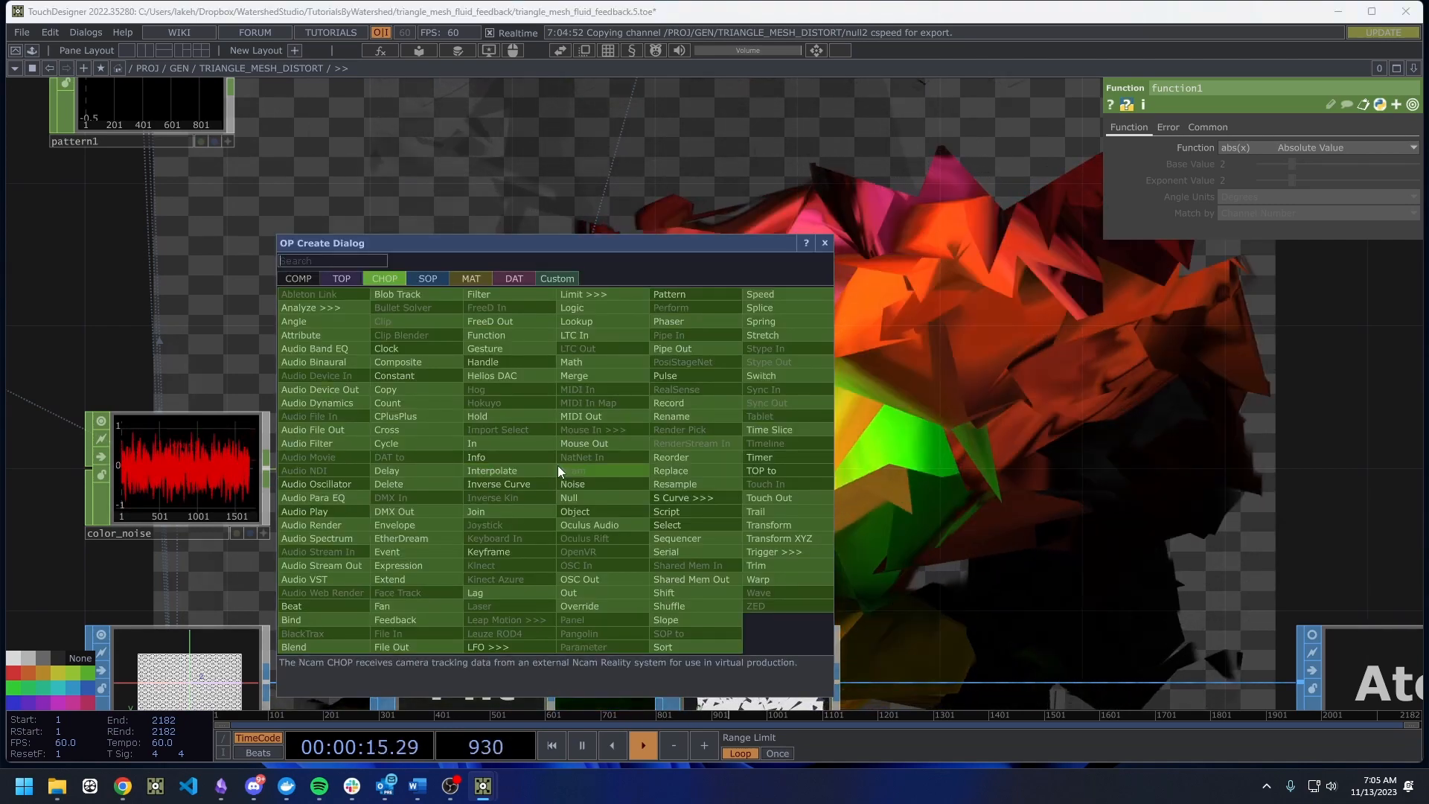
type("ma")
left_click(570, 361)
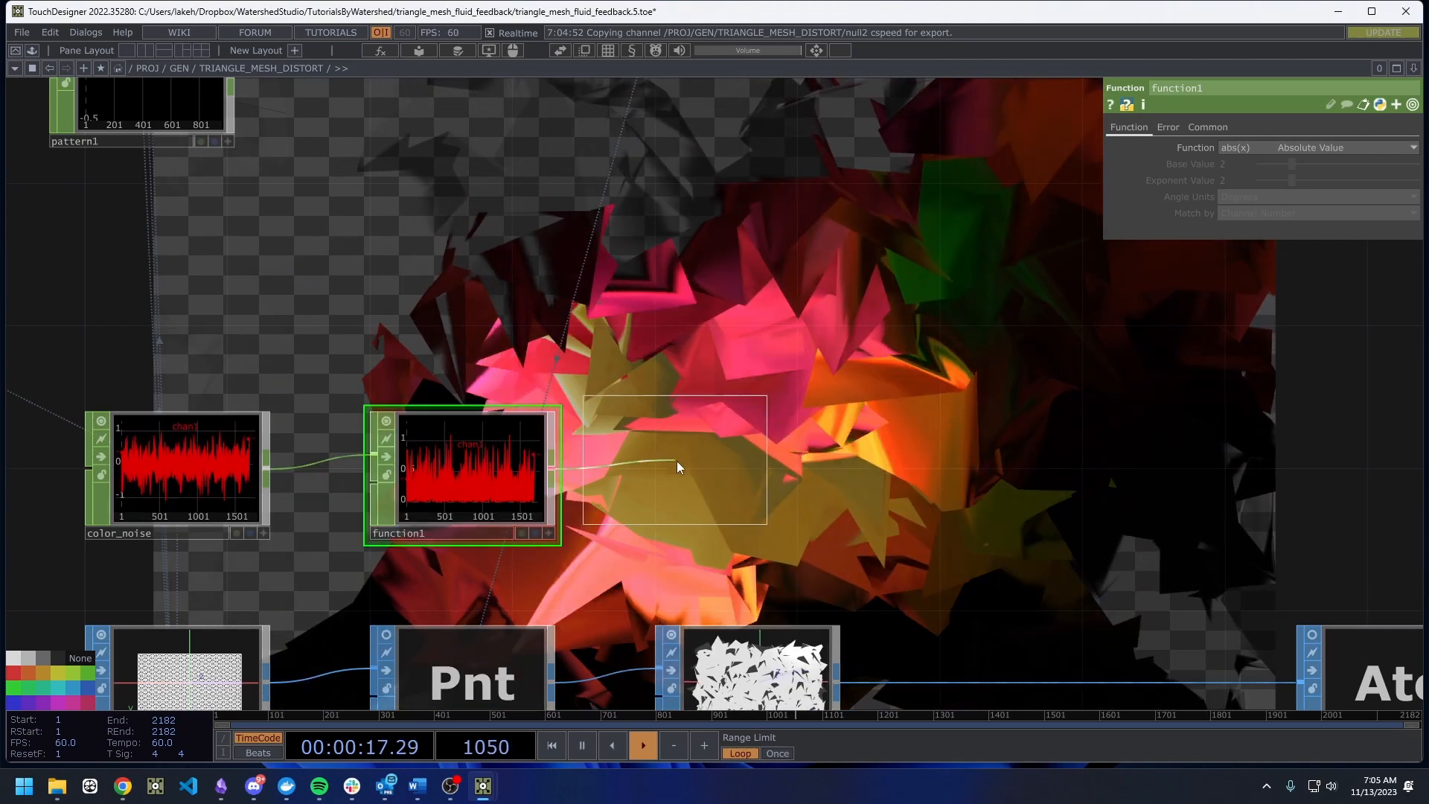
left_click(758, 482)
scroll(805, 501, "up", 5)
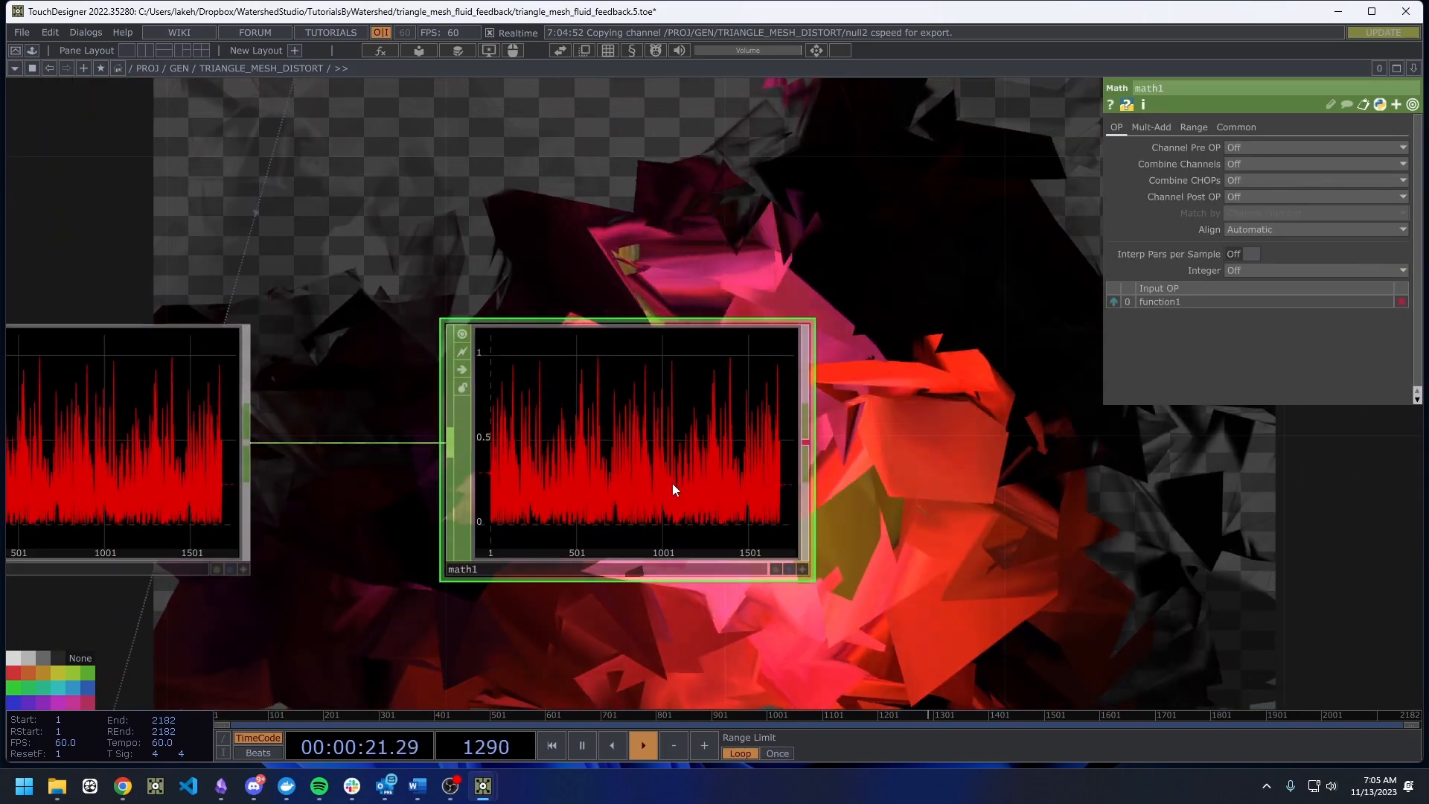
Set the Multiply value of math1 to 2.
left_click_drag(852, 489, 738, 502)
scroll(726, 498, "down", 2)
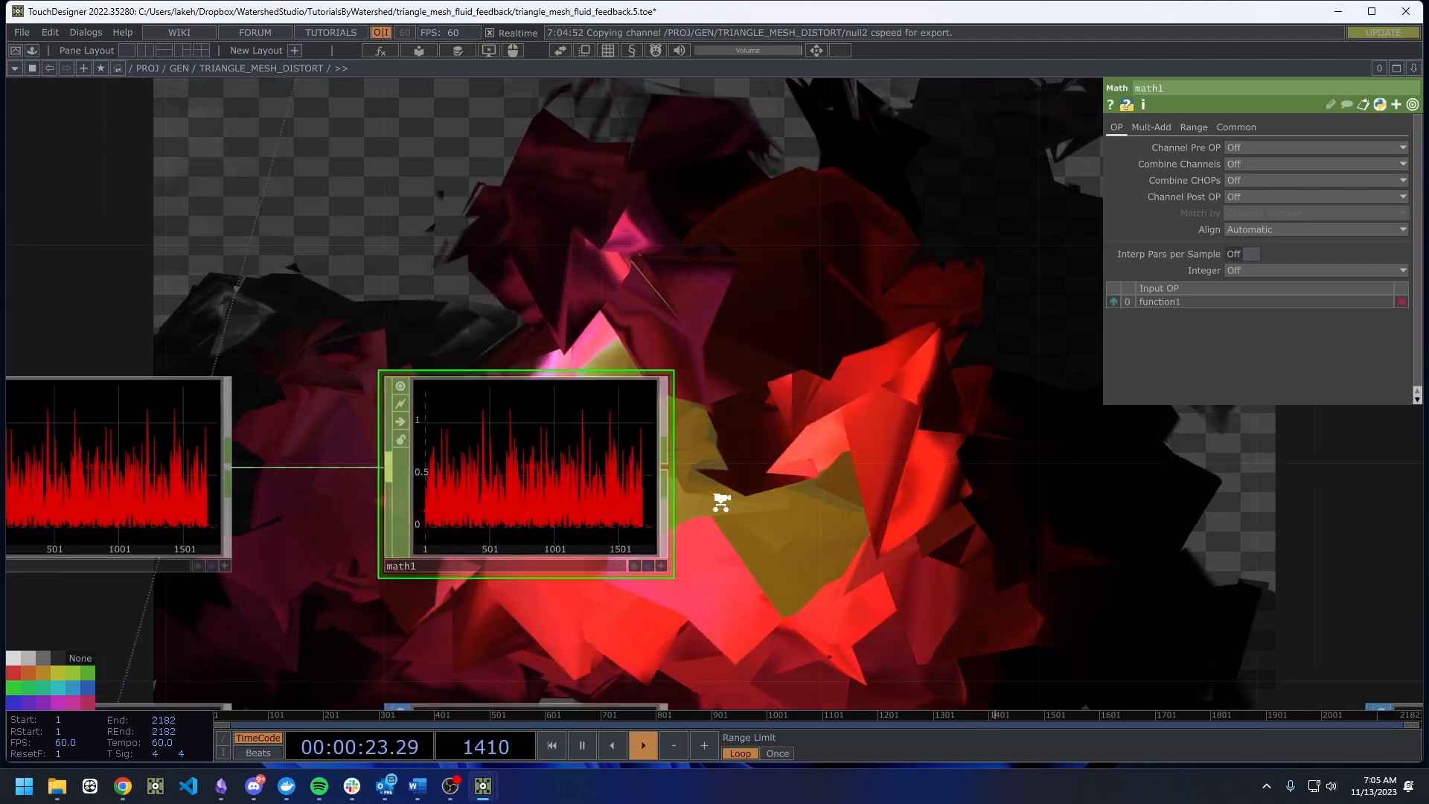
scroll(514, 516, "down", 2)
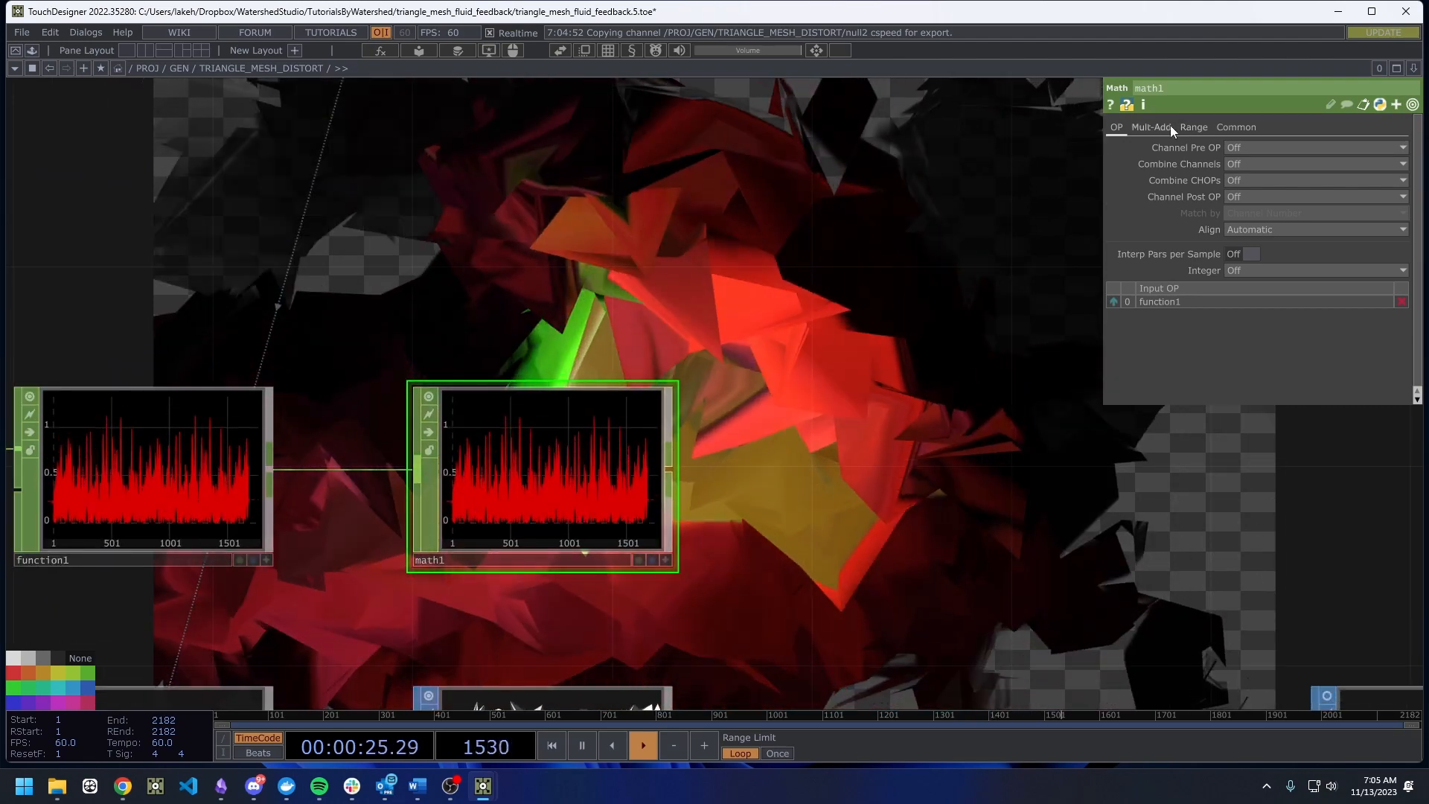
left_click(1158, 127)
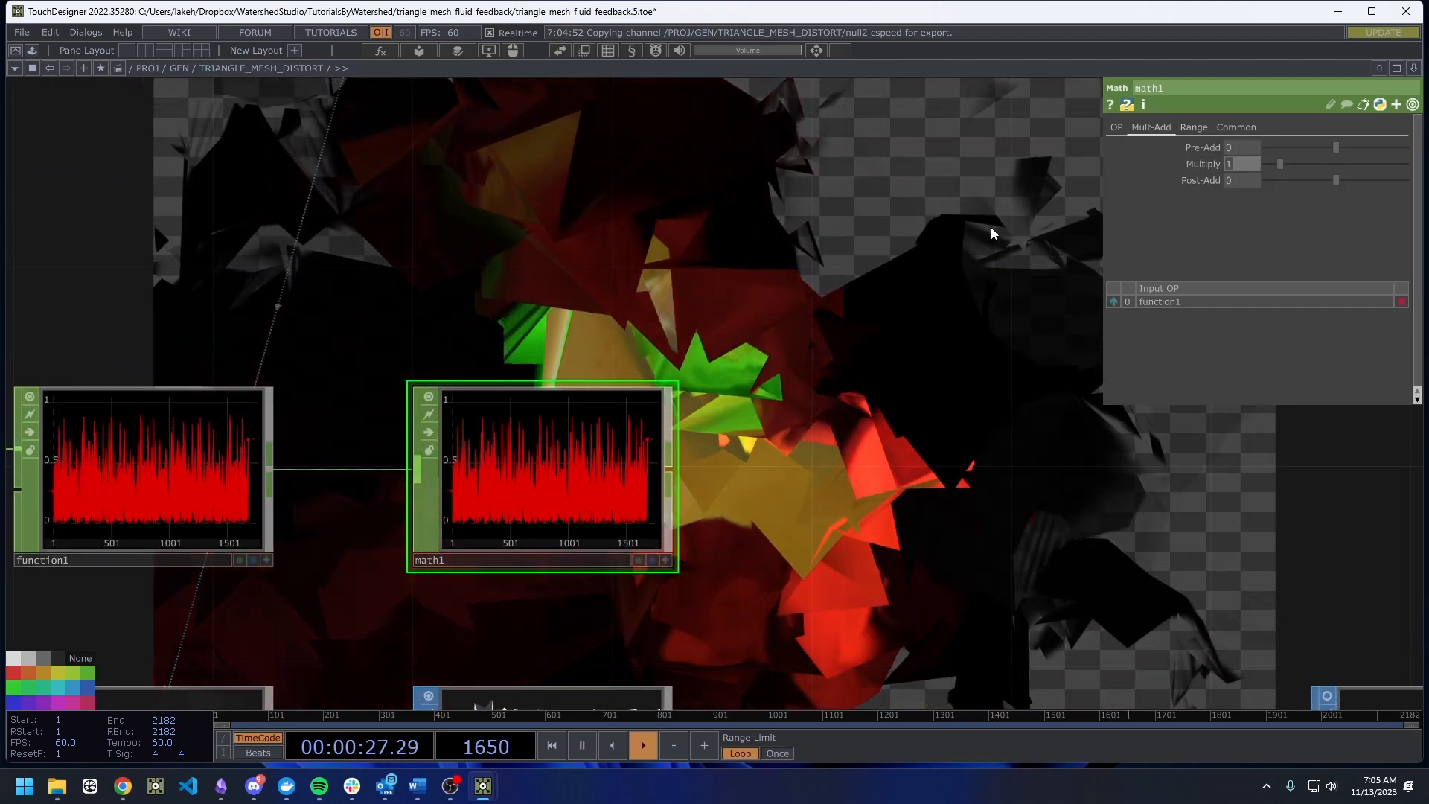
type("2")
key("Return")
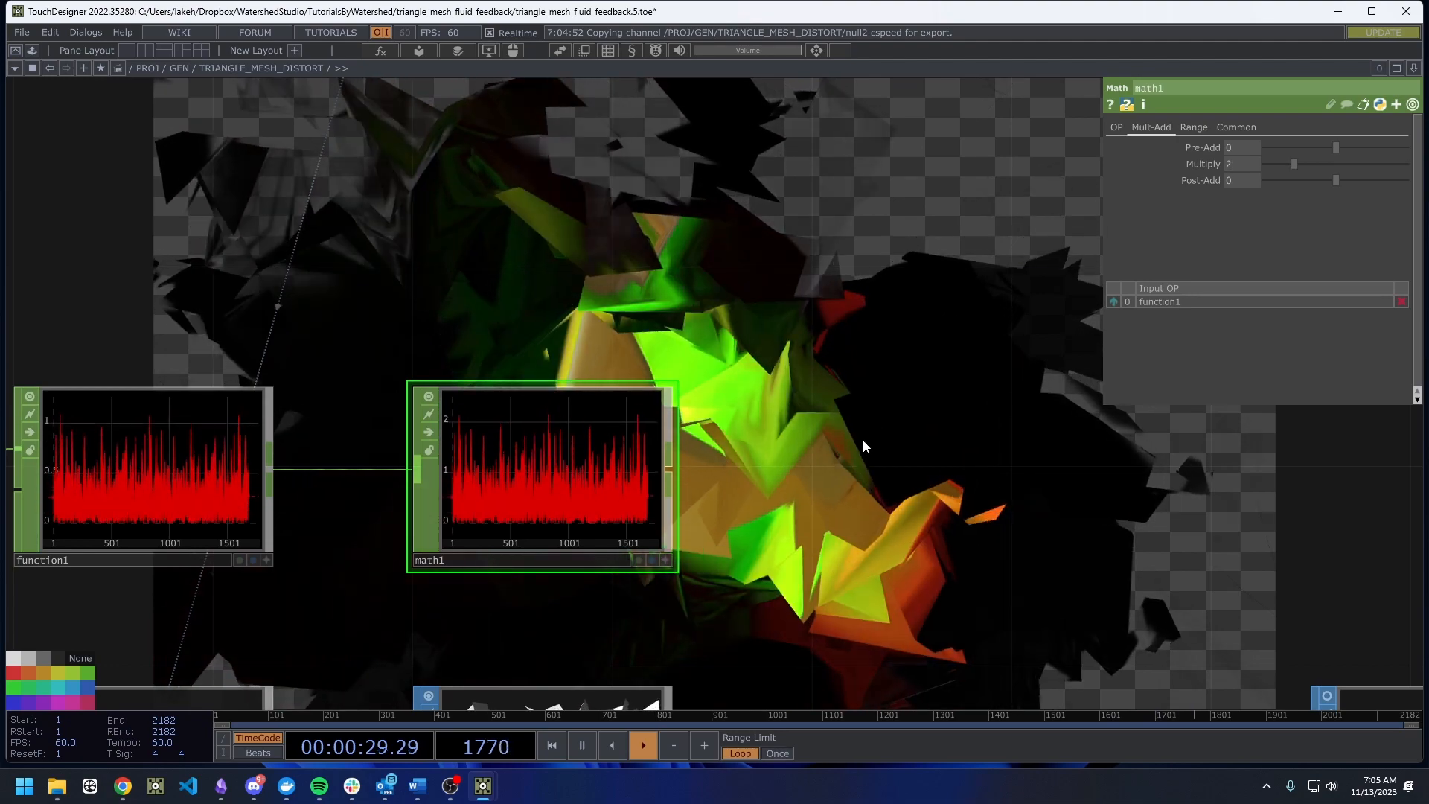
Move function1 and math1 closer to color_noise to tidy the CHOP chain.
scroll(886, 408, "down", 3)
left_click_drag(896, 453, 872, 465)
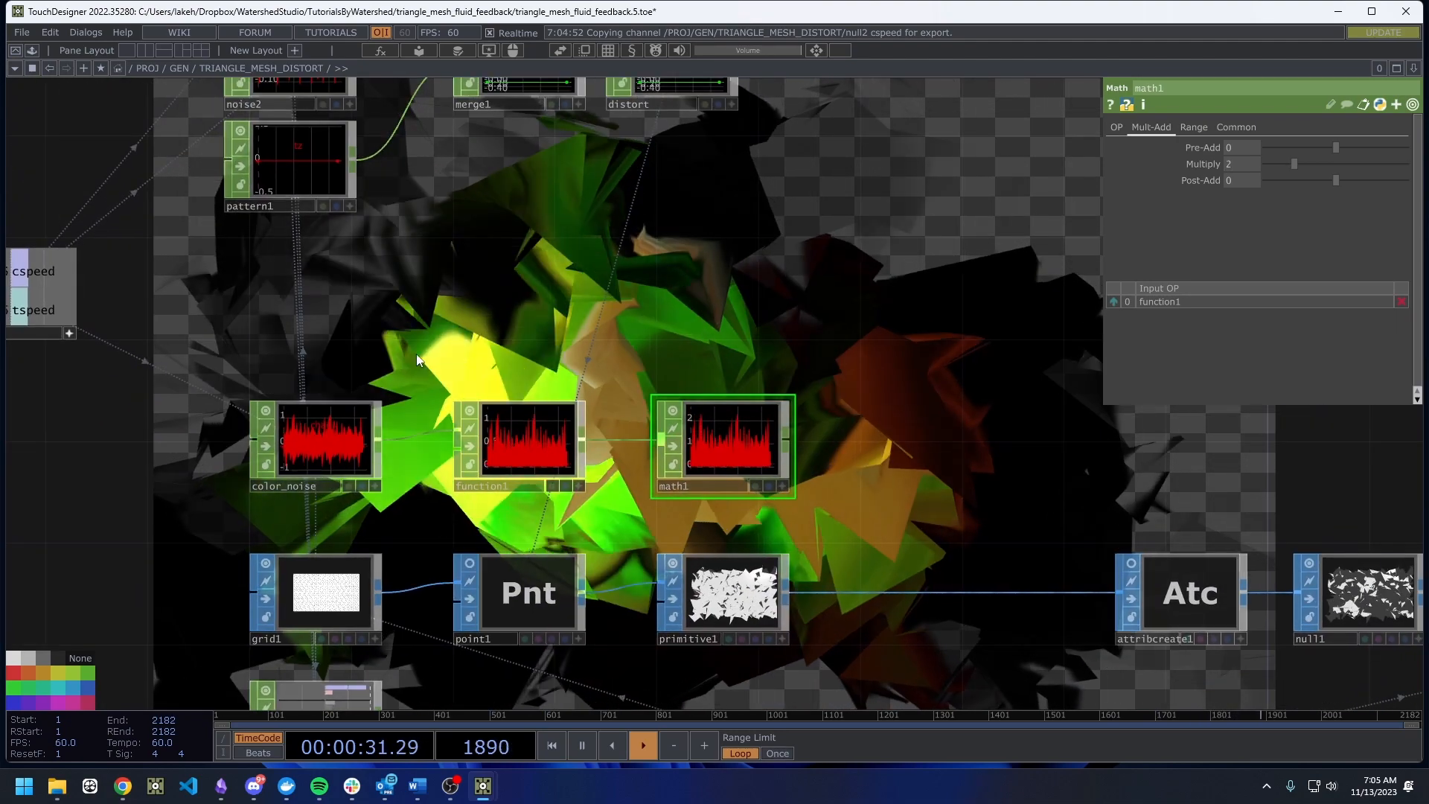
right_click_drag(417, 354, 744, 454)
left_click_drag(744, 454, 846, 454)
left_click(347, 453)
left_click_drag(636, 311, 489, 321)
right_click_drag(399, 339, 710, 454)
left_click_drag(701, 450, 577, 447)
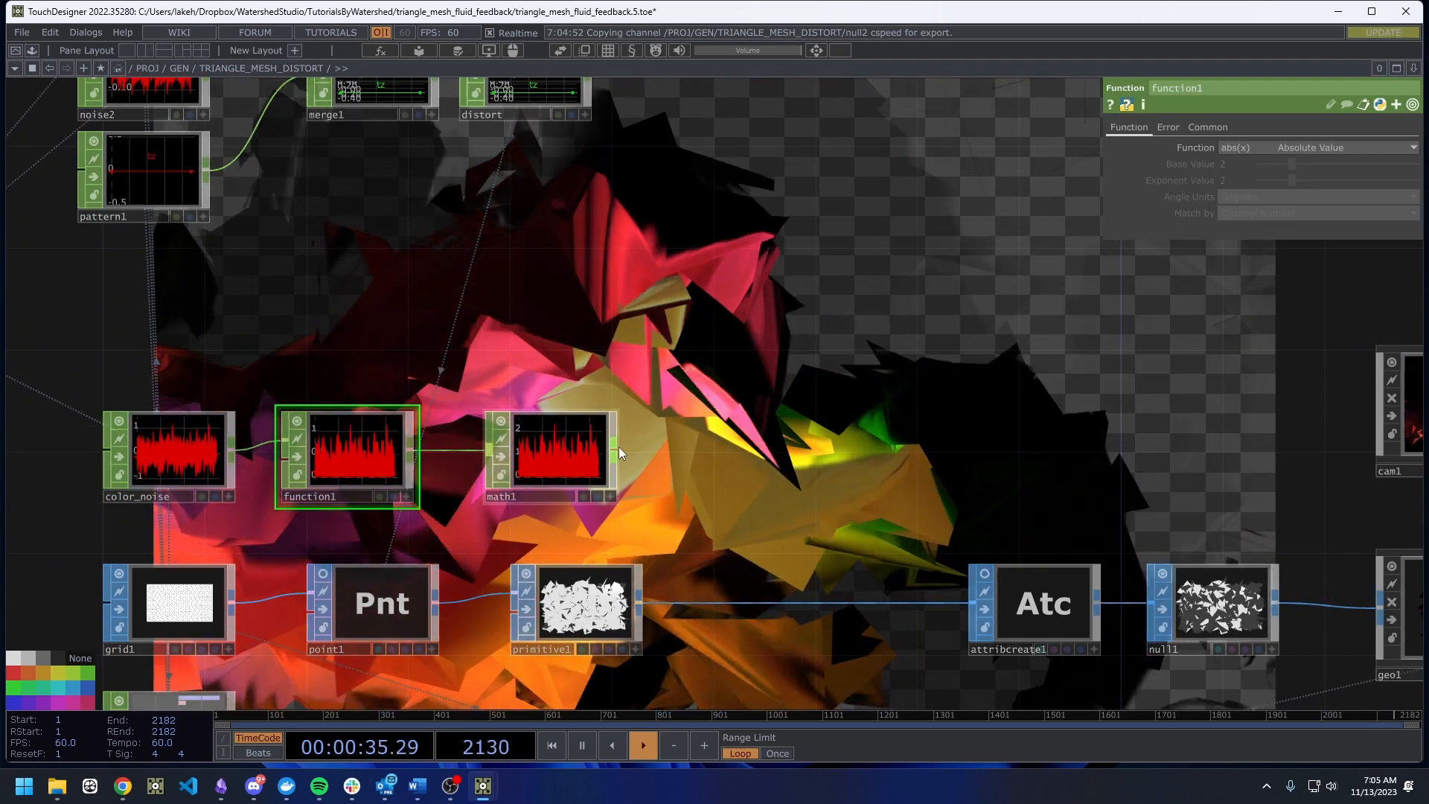
Append a Null CHOP to math1 and rename it alpha.
left_click(615, 446)
left_click(657, 469)
left_click(749, 451)
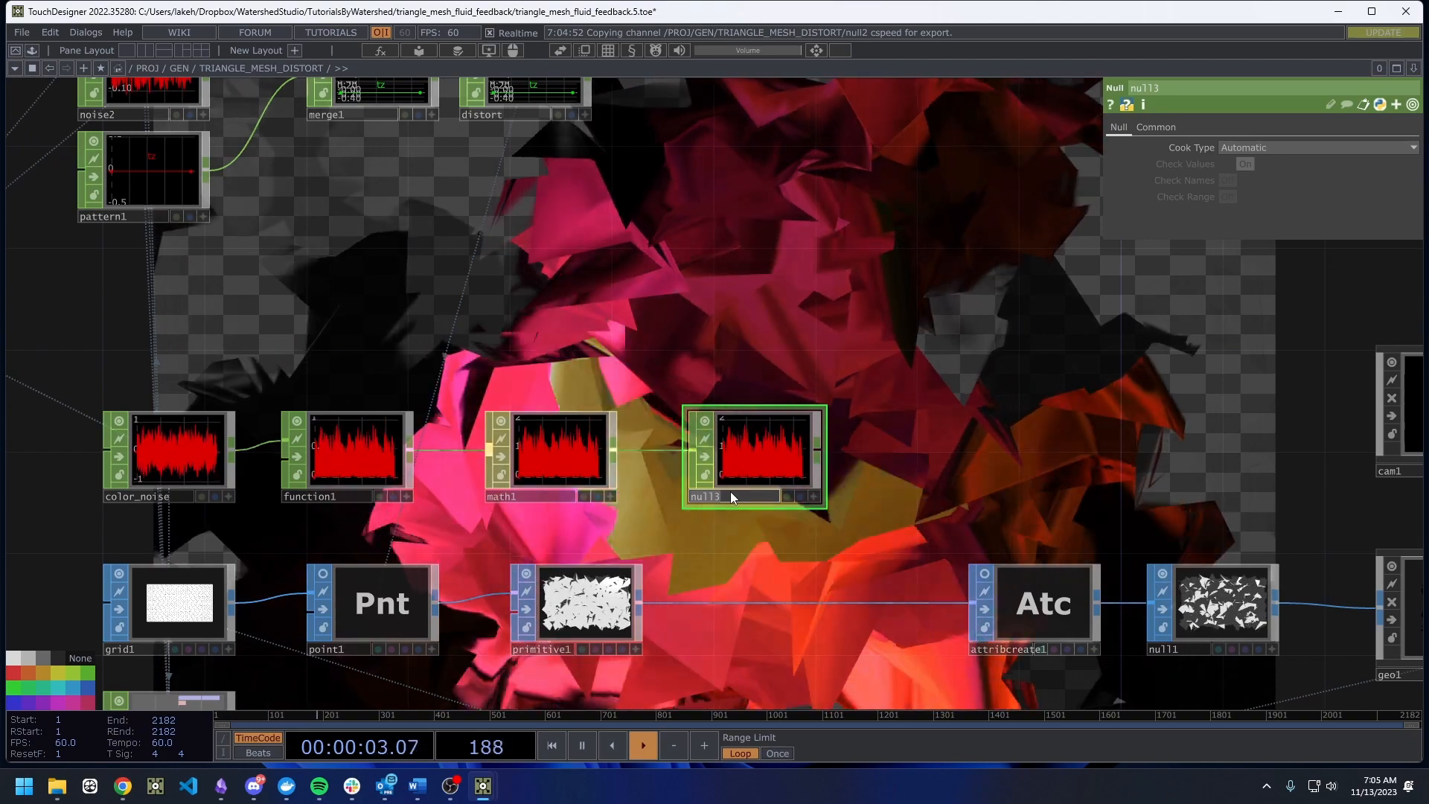
type("co")
key("BackSpace")
key("BackSpace")
type("alpha")
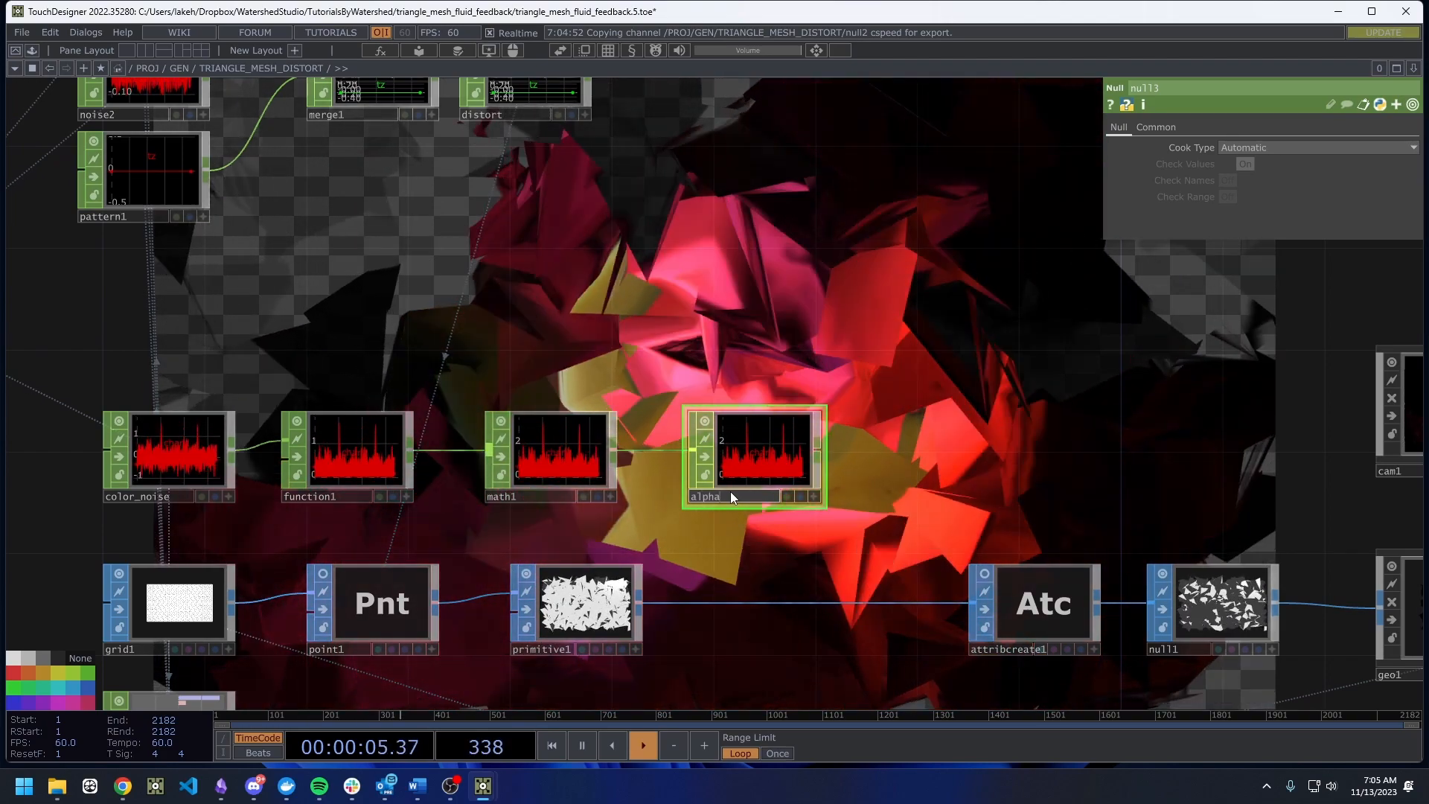
key("Return")
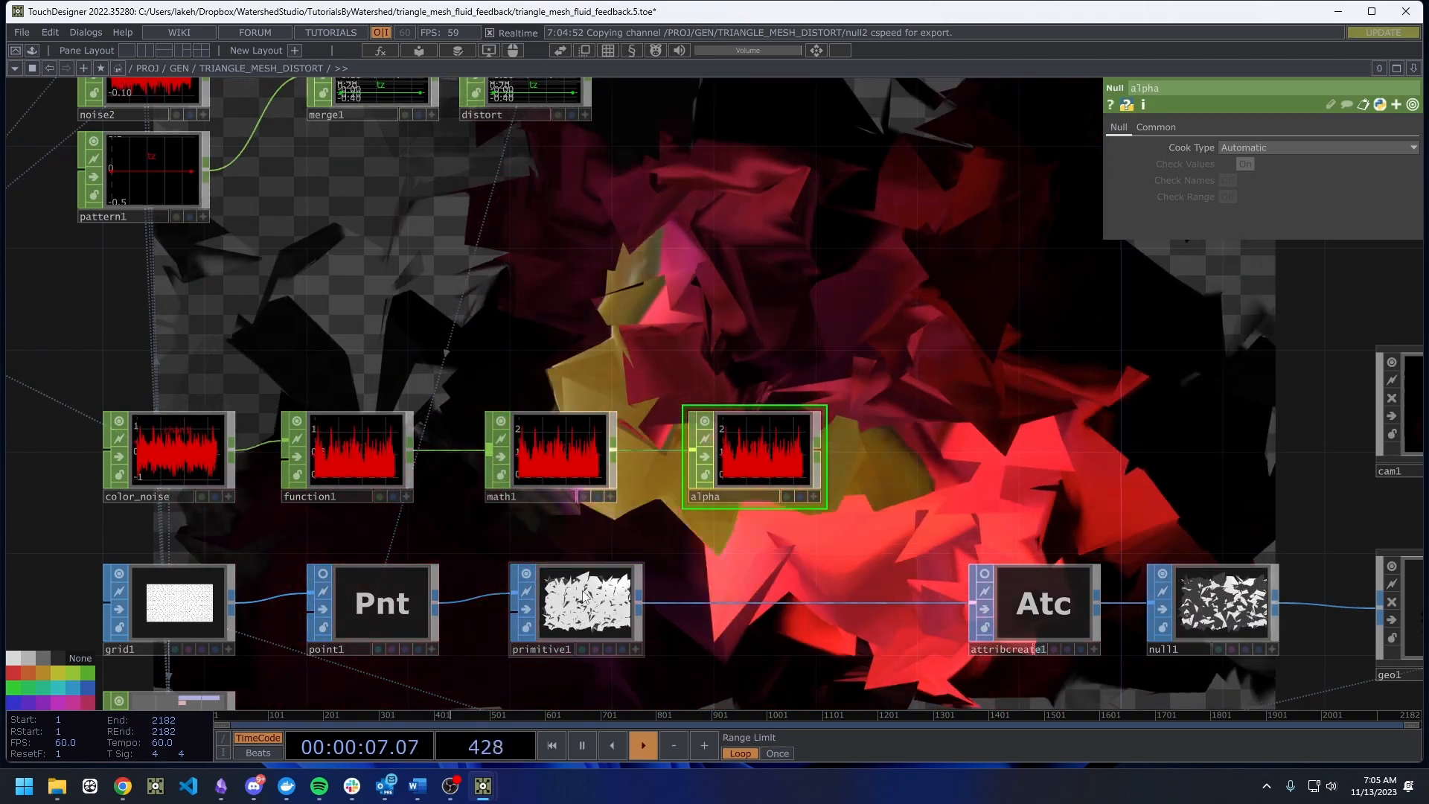
Spread math1 and alpha apart and insert a Limit CHOP on the wire between them.
left_click(549, 609)
left_click_drag(766, 458, 842, 453)
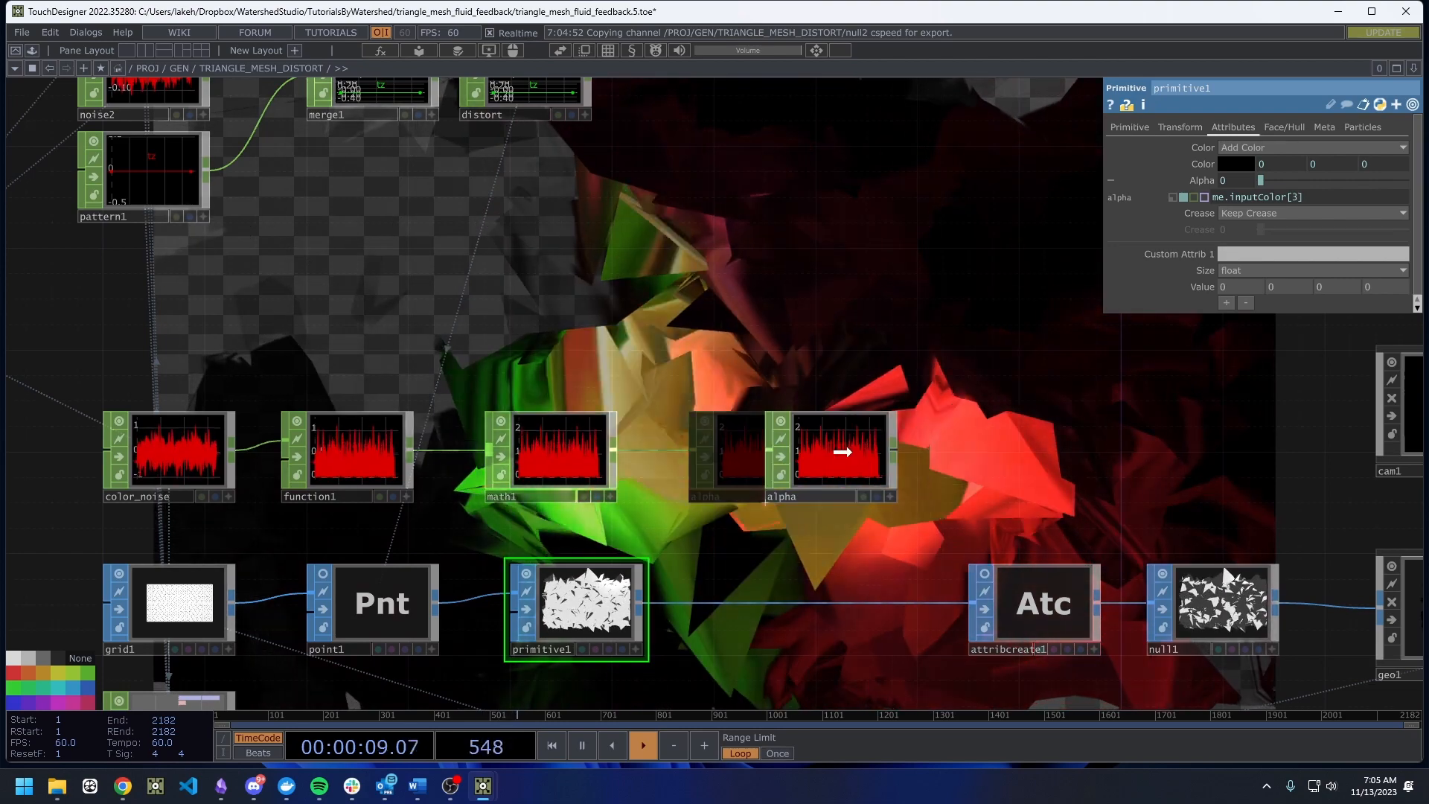
left_click_drag(583, 457, 549, 462)
right_click(677, 450)
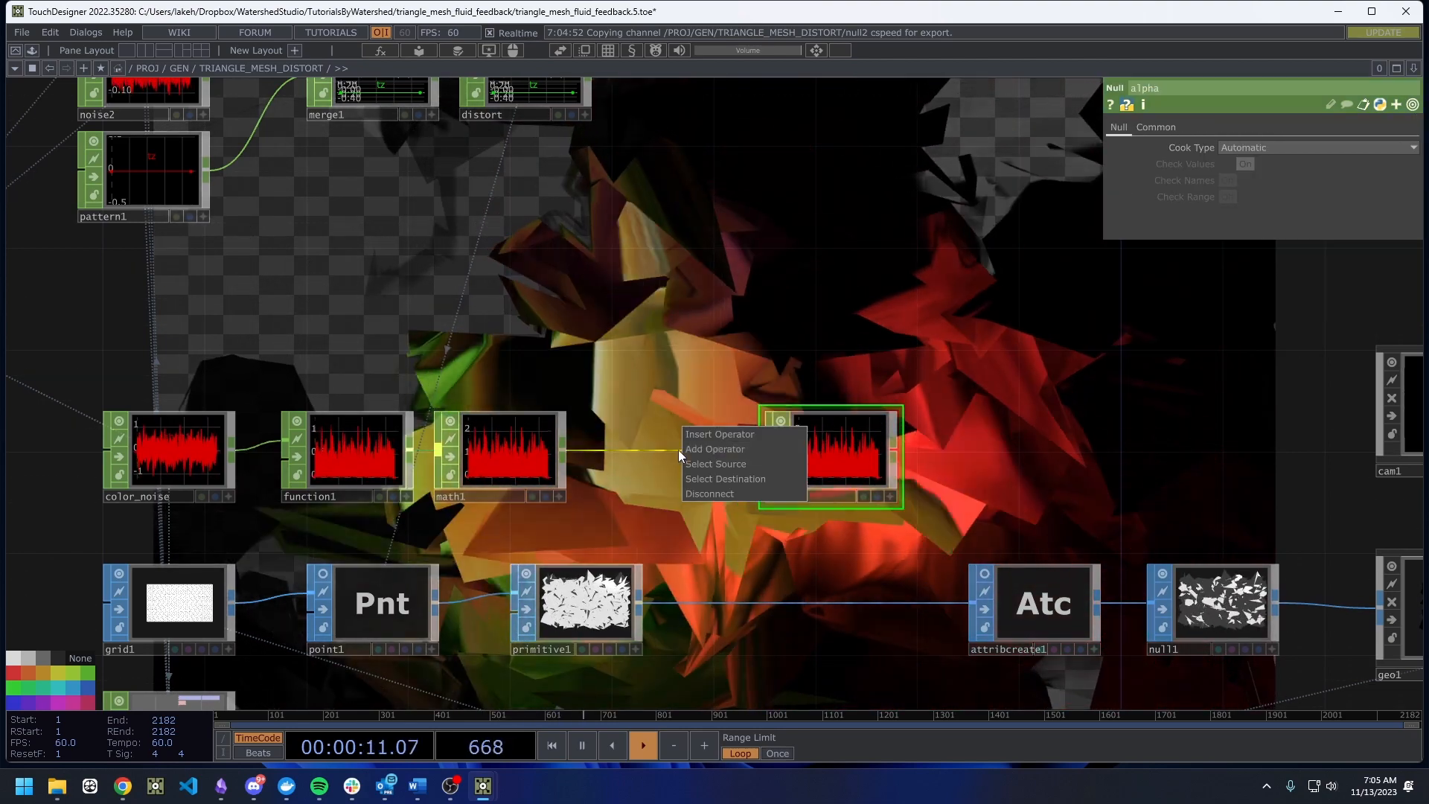
left_click(700, 434)
type("li")
left_click(728, 263)
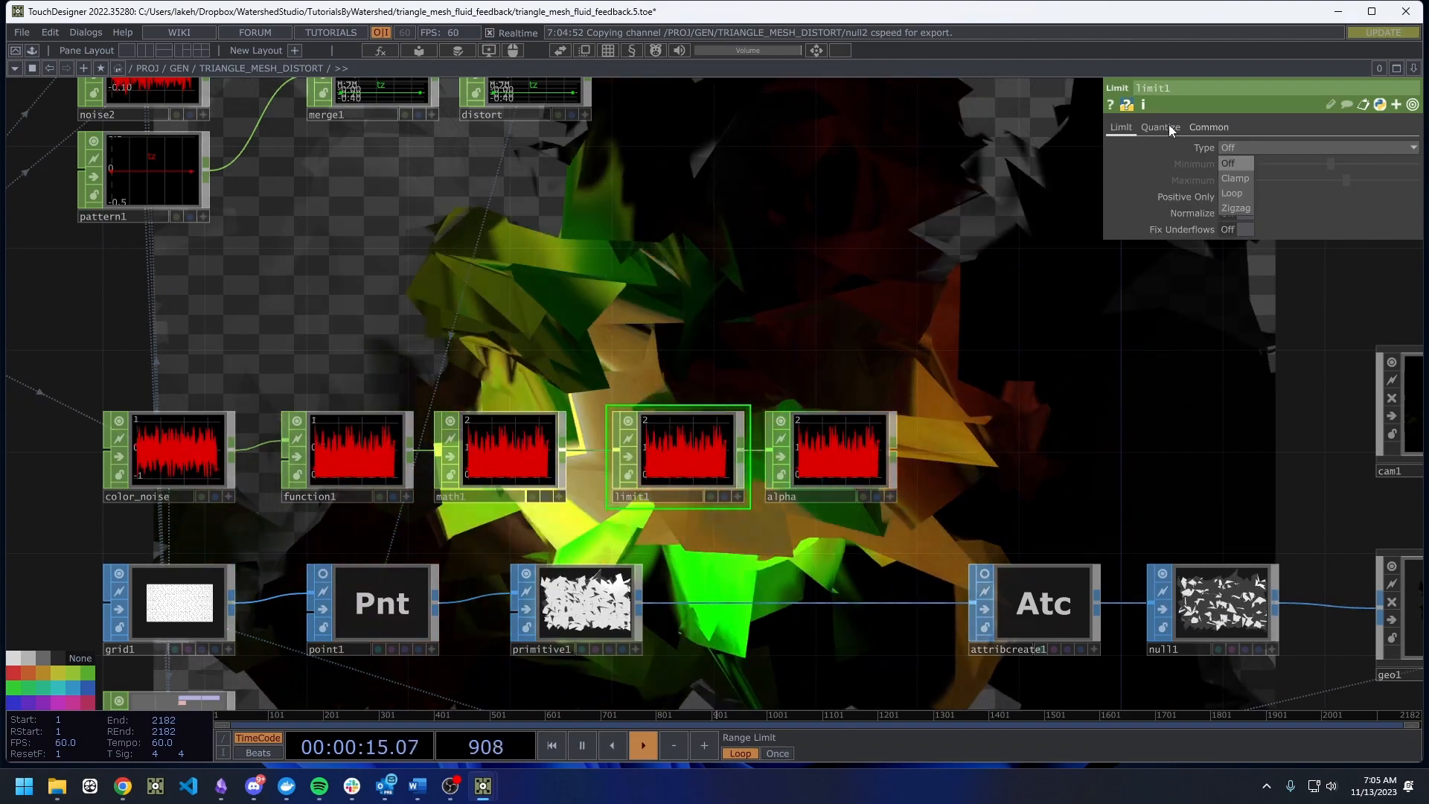
Set limit1's type to Clamp with a minimum of 0.
left_click(1236, 178)
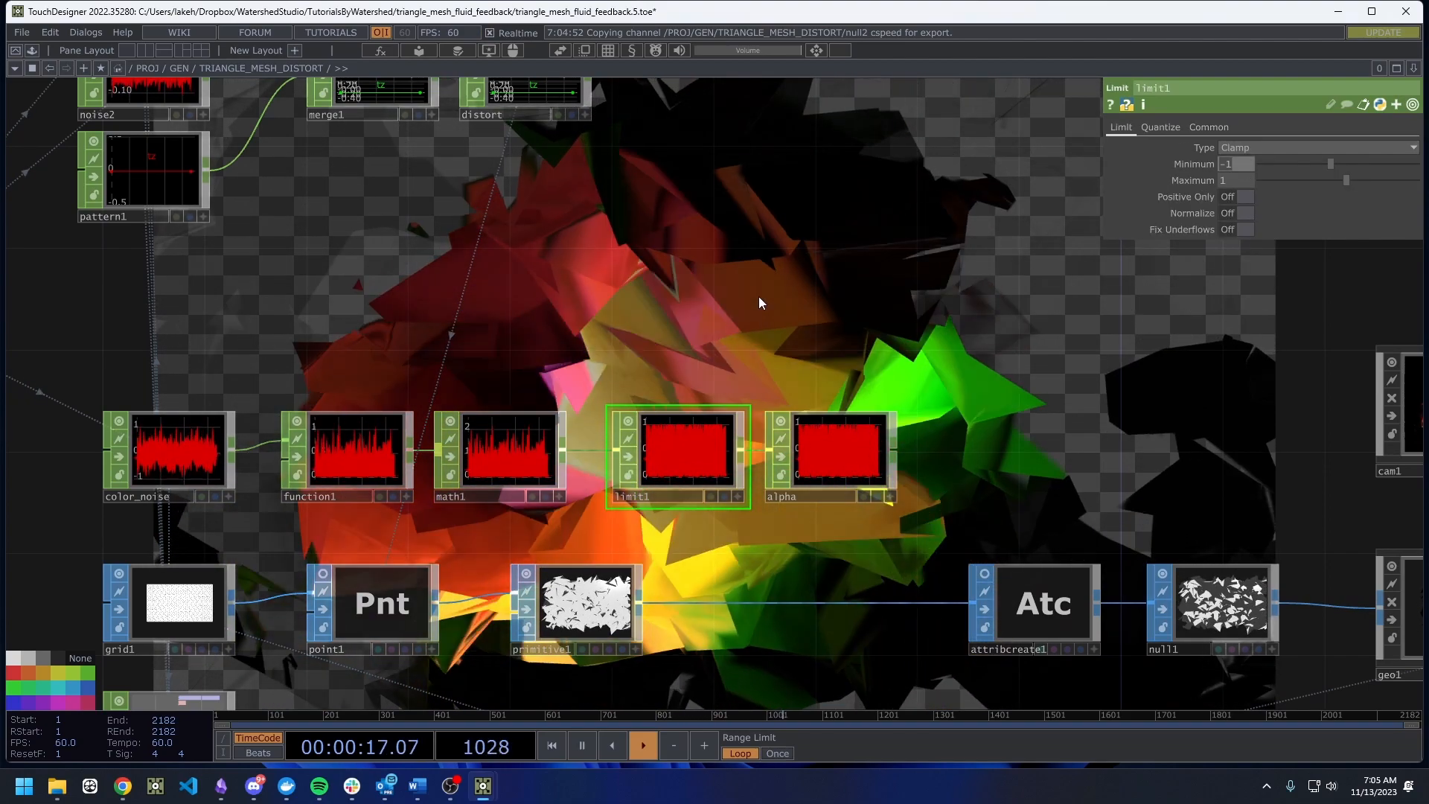
scroll(692, 454, "up", 4)
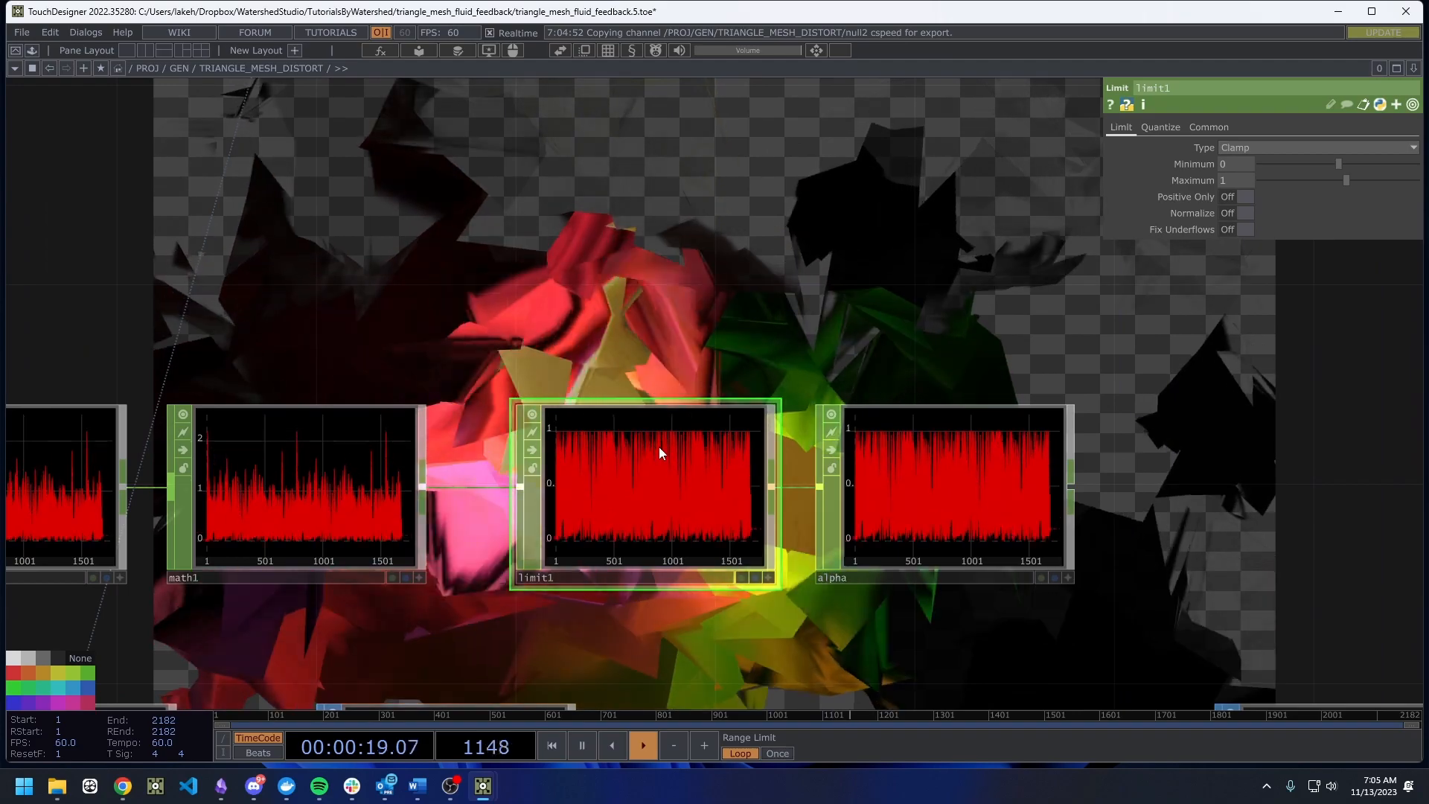
scroll(660, 469, "down", 4)
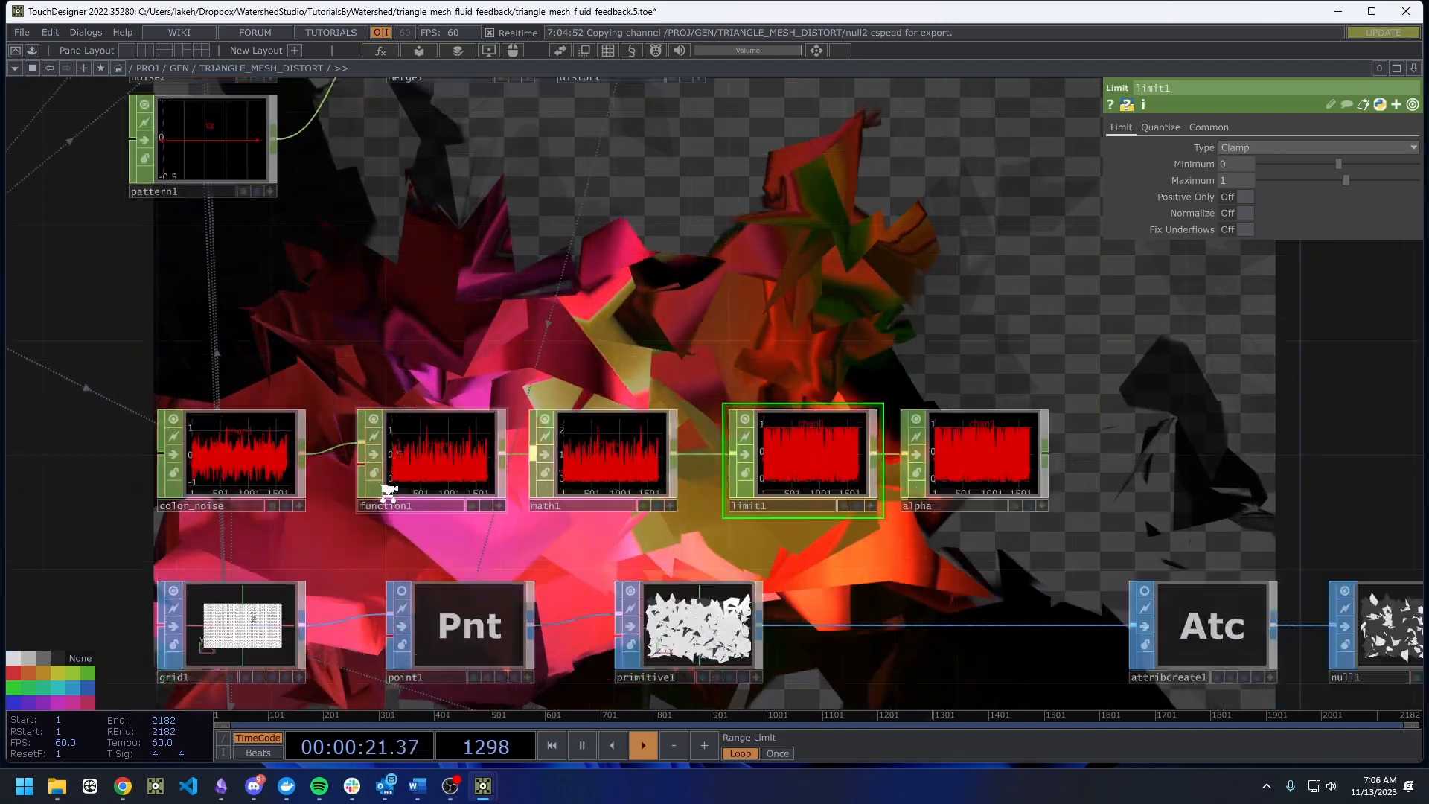
Move primitive1 along its chain so it sits directly beneath the alpha CHOP.
scroll(388, 492, "down", 4)
left_click_drag(639, 534, 542, 534)
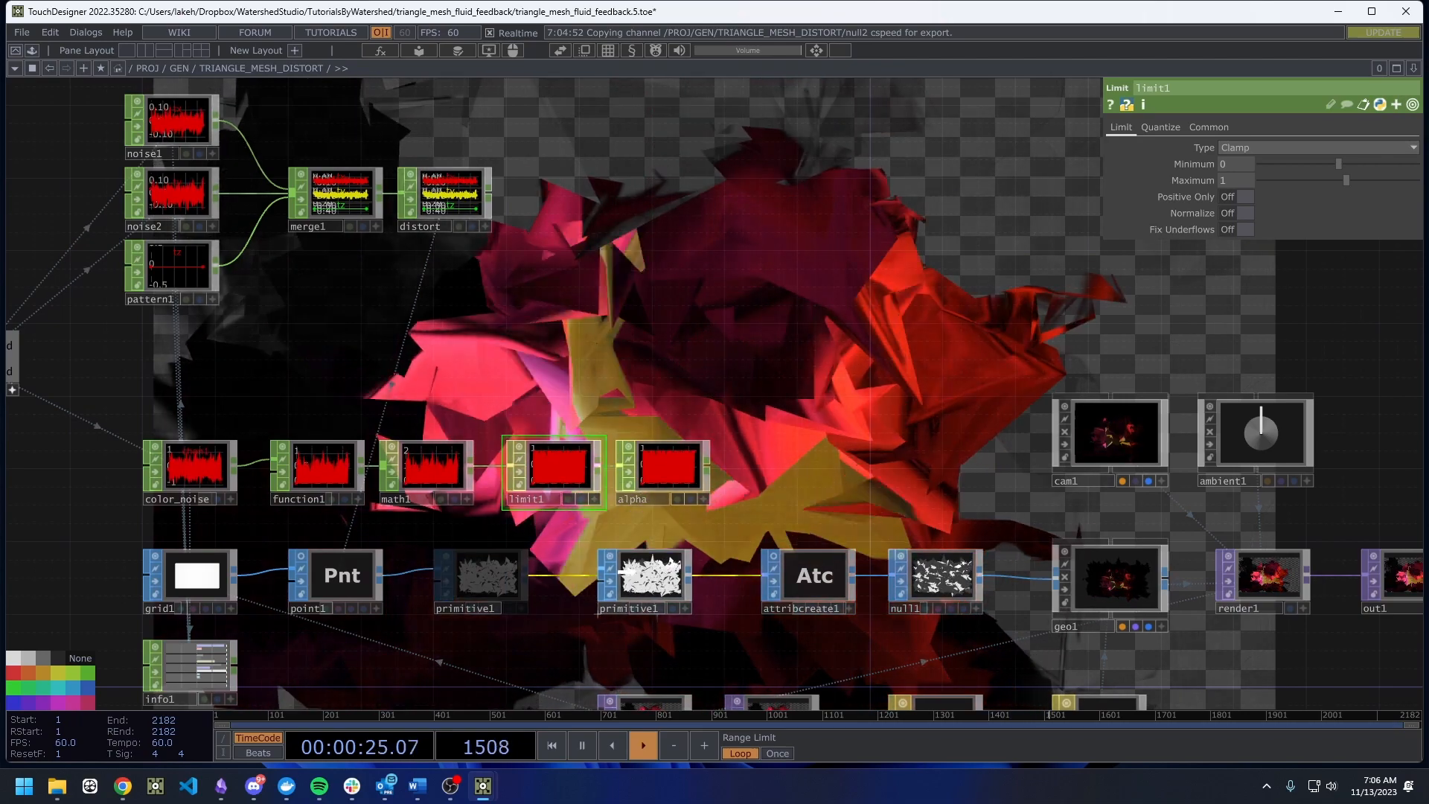
left_click(667, 487)
left_click_drag(834, 372, 824, 307)
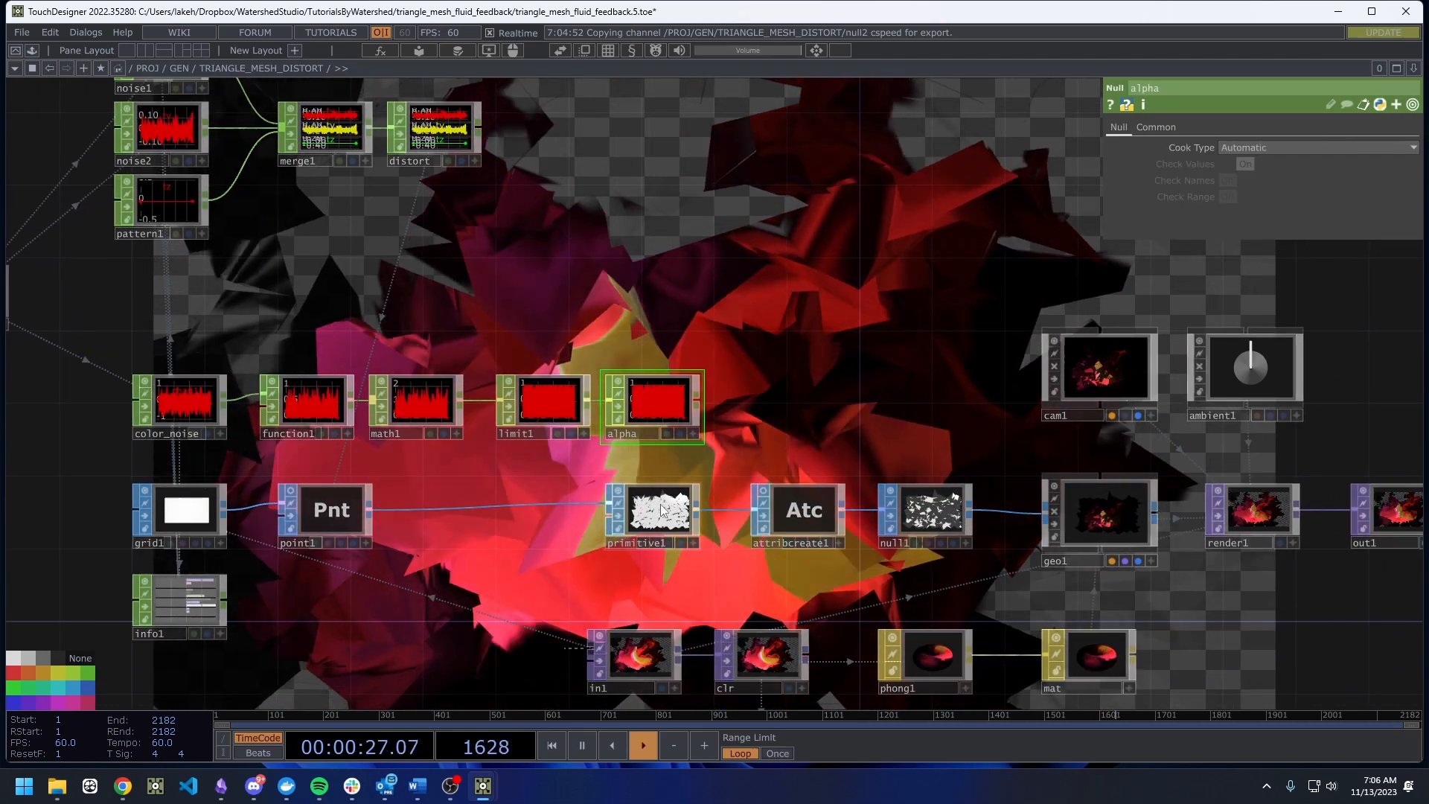
Expand primitive1's color expressions and clear the me.inputColor[3] expression from its alpha.
left_click(652, 510)
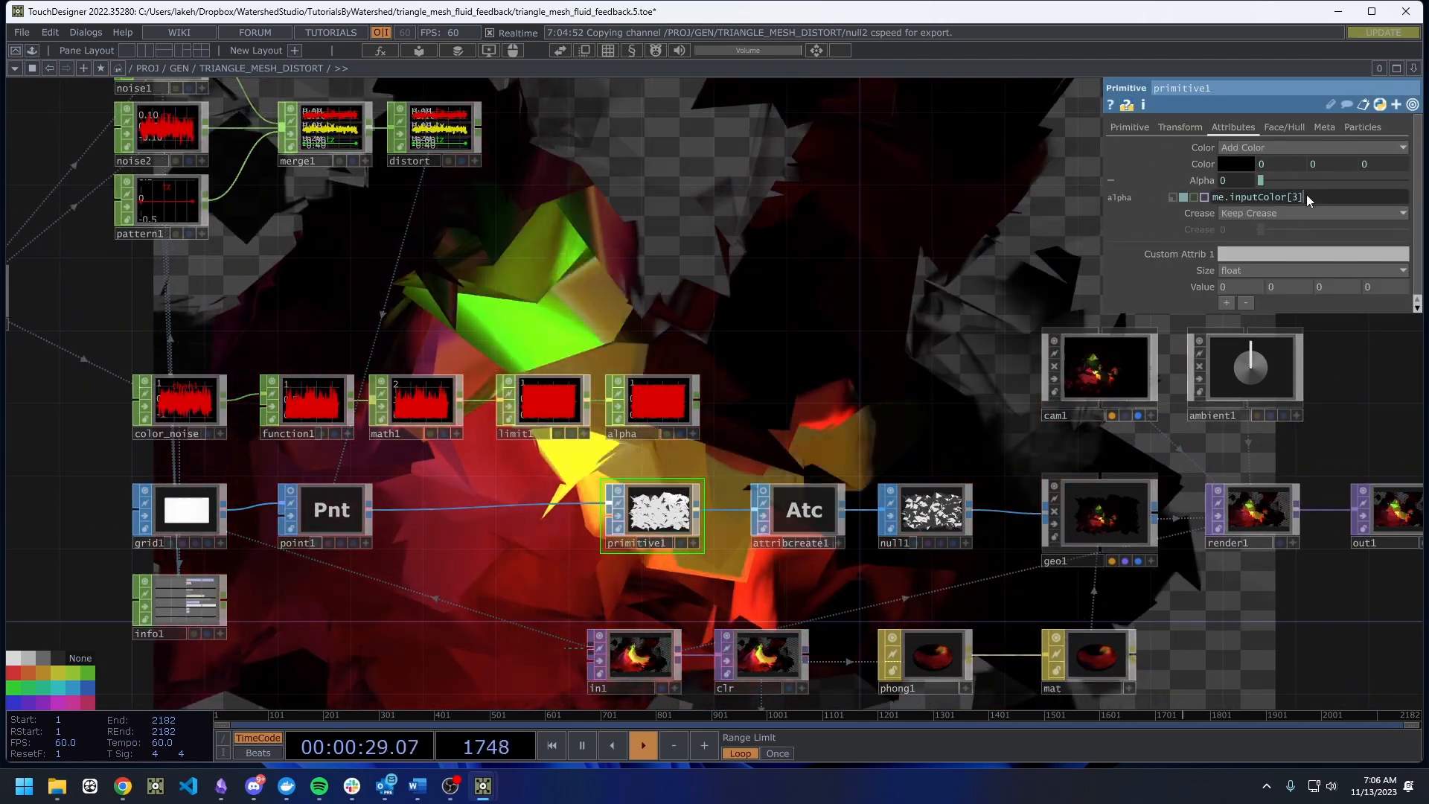
left_click(1194, 163)
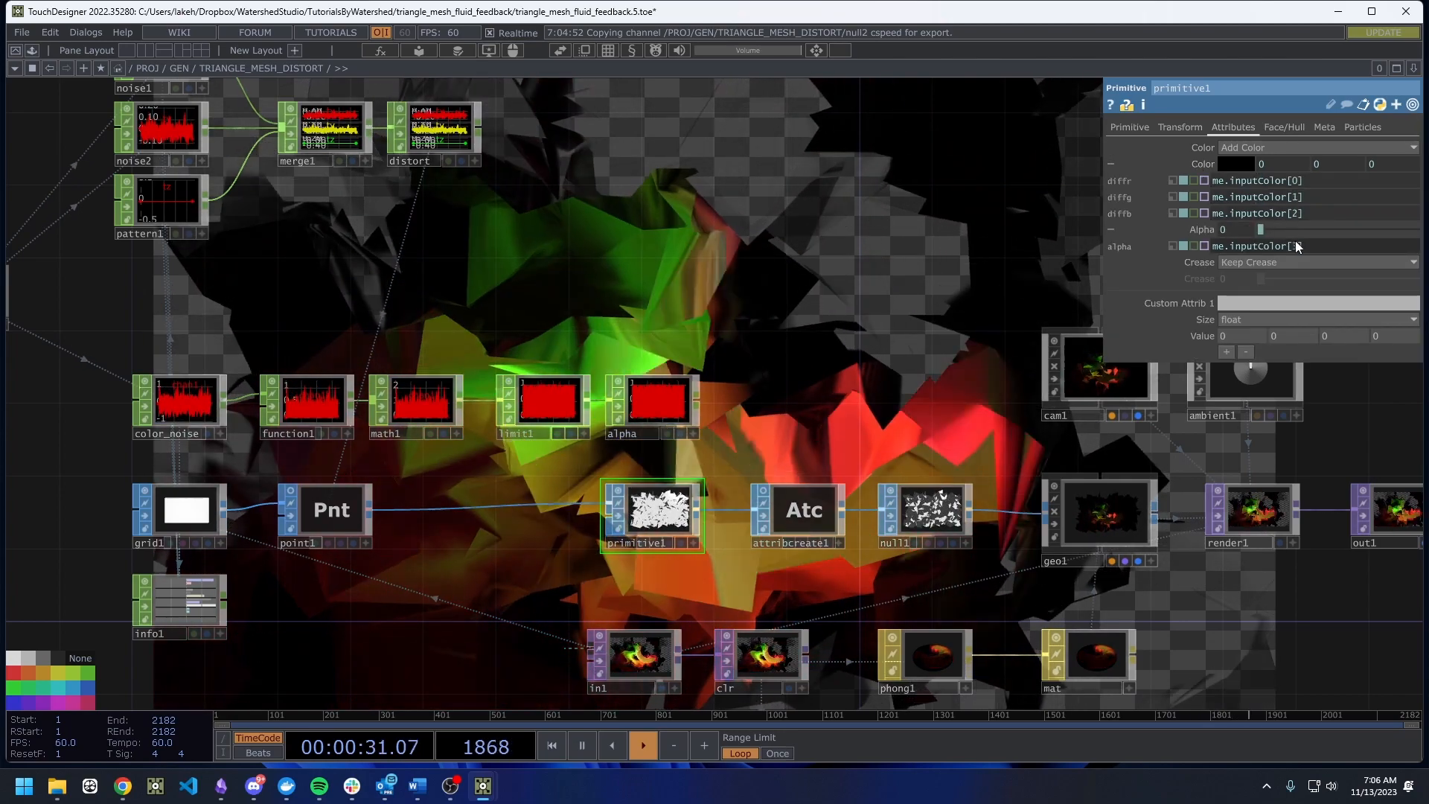
left_click_drag(1308, 244, 1258, 256)
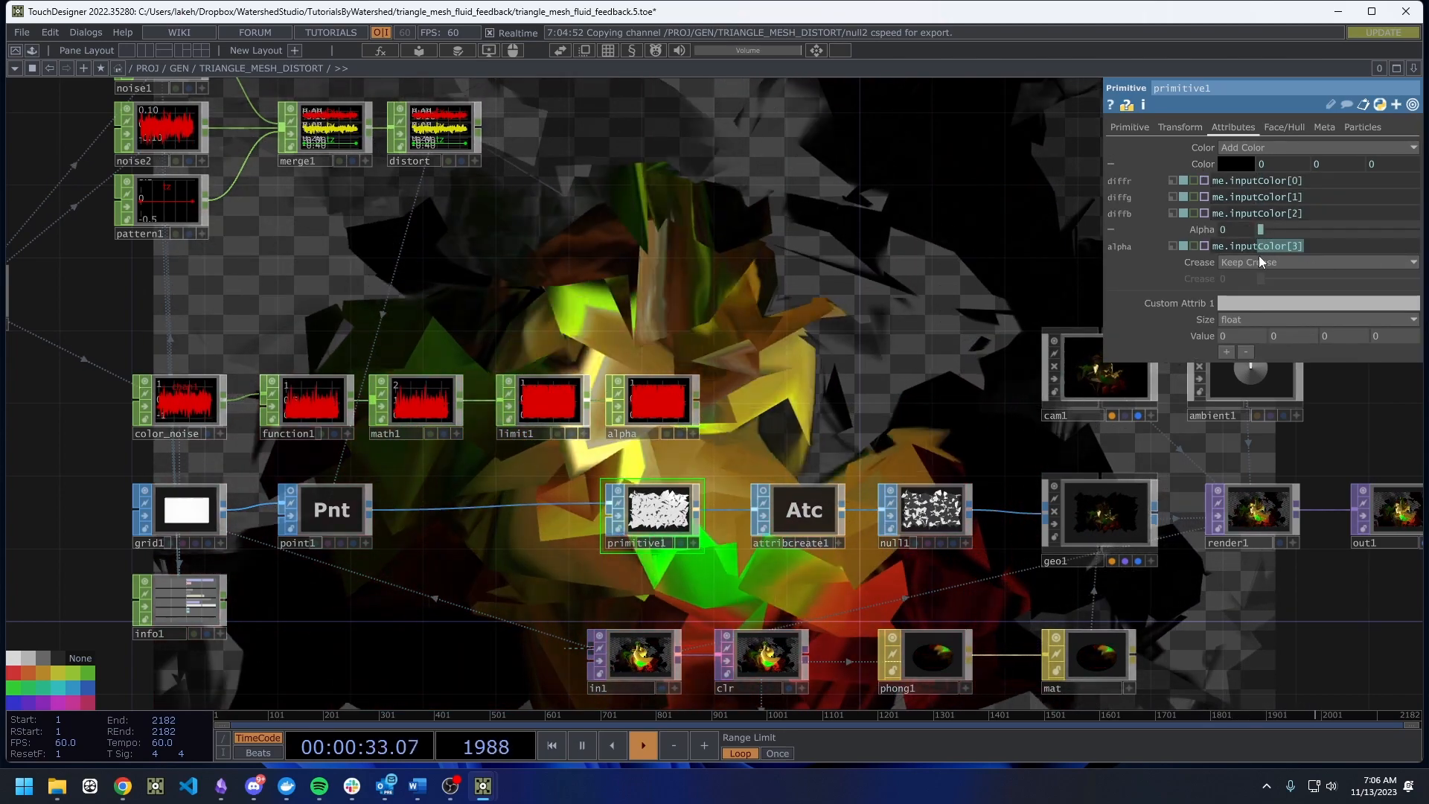
key("BackSpace")
key("BackSpace")
key("BackSpace")
key("BackSpace")
key("BackSpace")
key("BackSpace")
key("BackSpace")
key("BackSpace")
key("BackSpace")
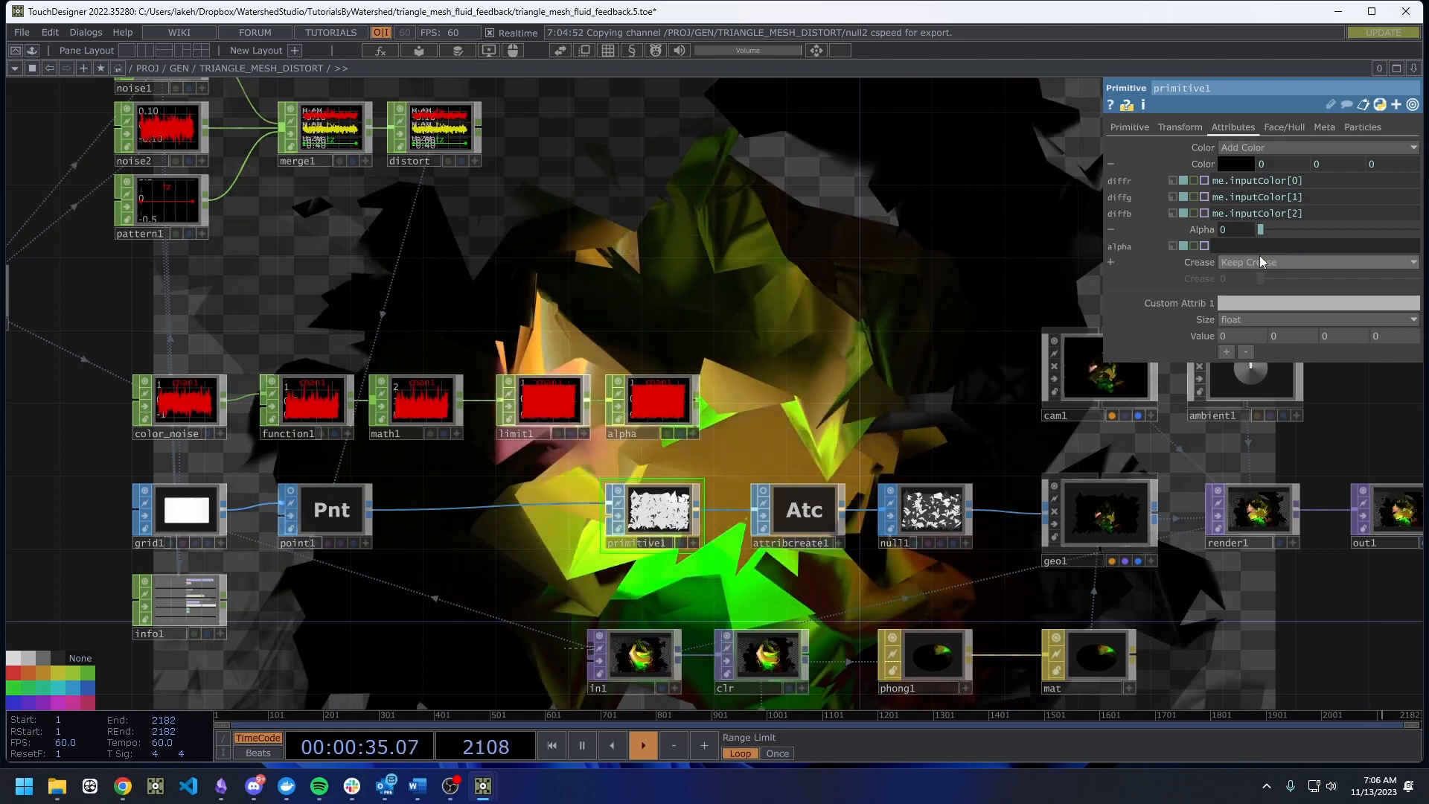
Set primitive1's alpha expression to op('alpha')['a'][me.inputPrim.index].
type("op('alp")
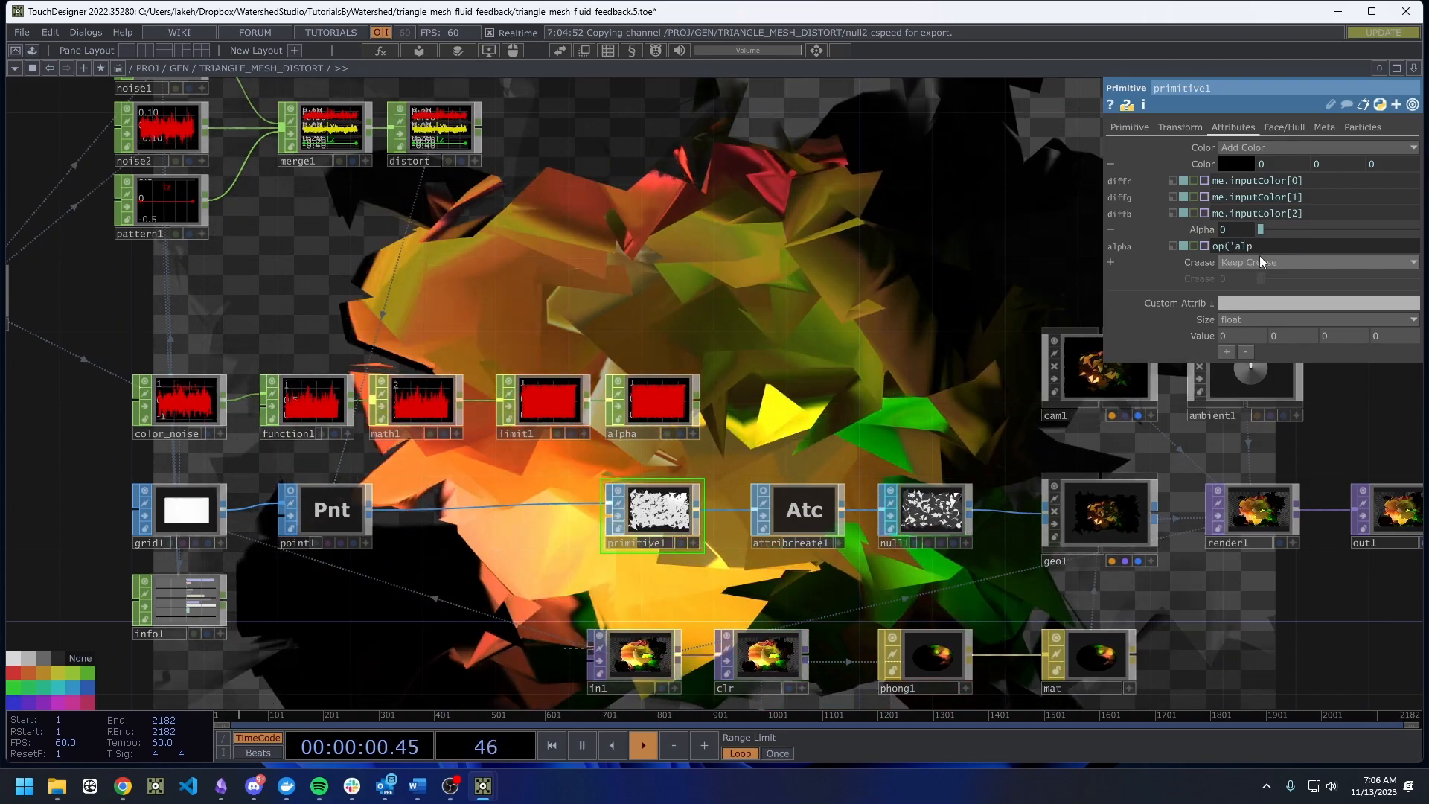
type("ha')['")
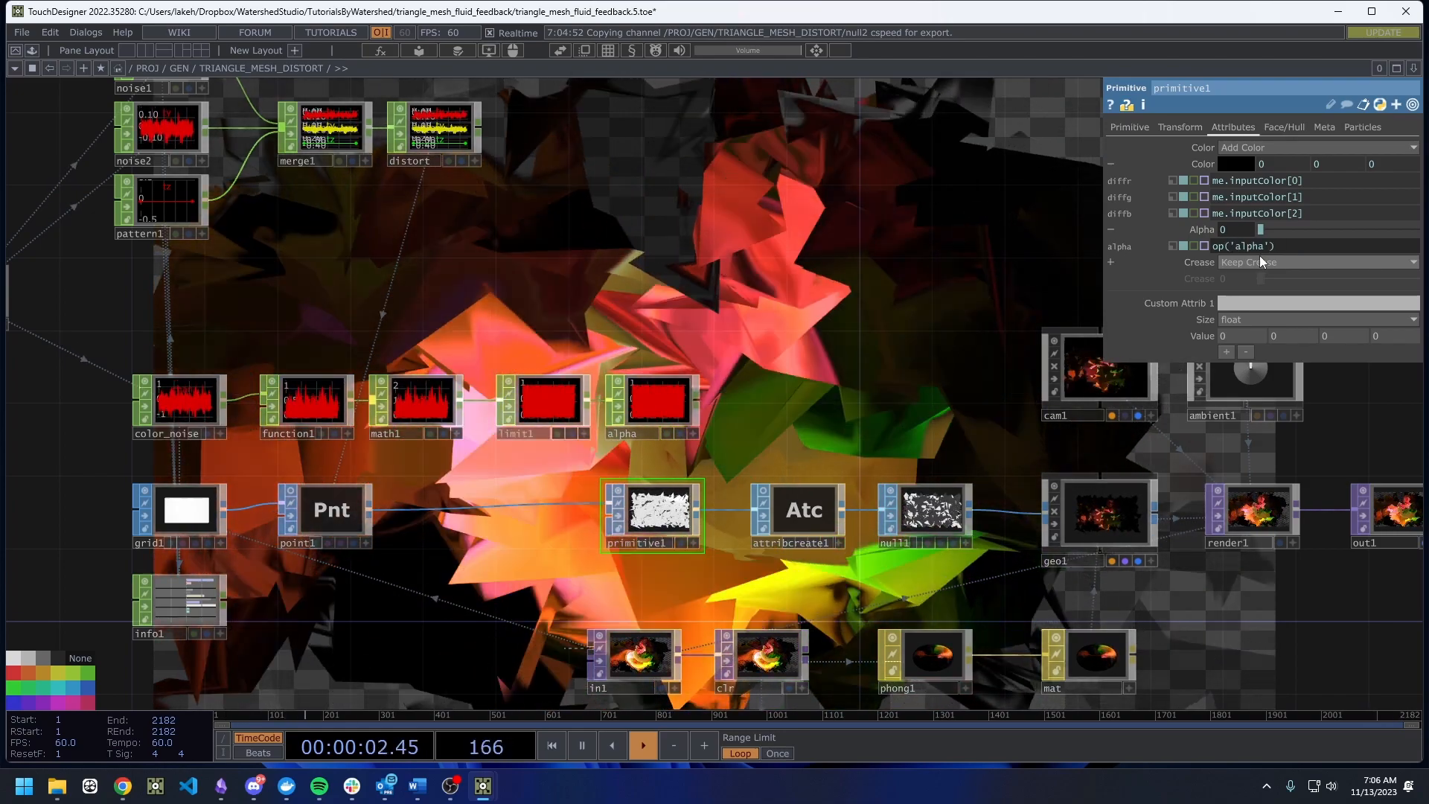
type("chan")
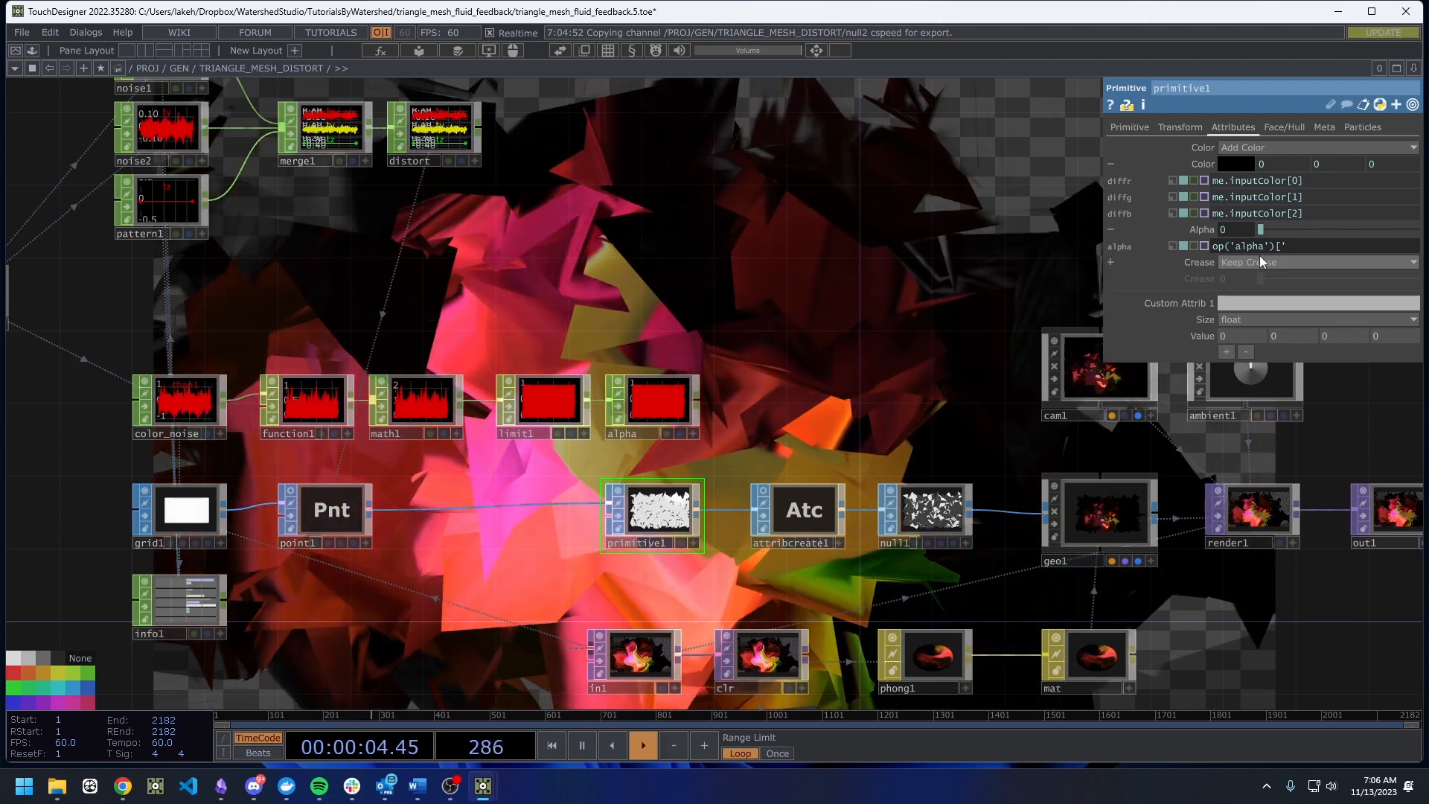
key("BackSpace")
key("BackSpace")
key("BackSpace")
key("BackSpace")
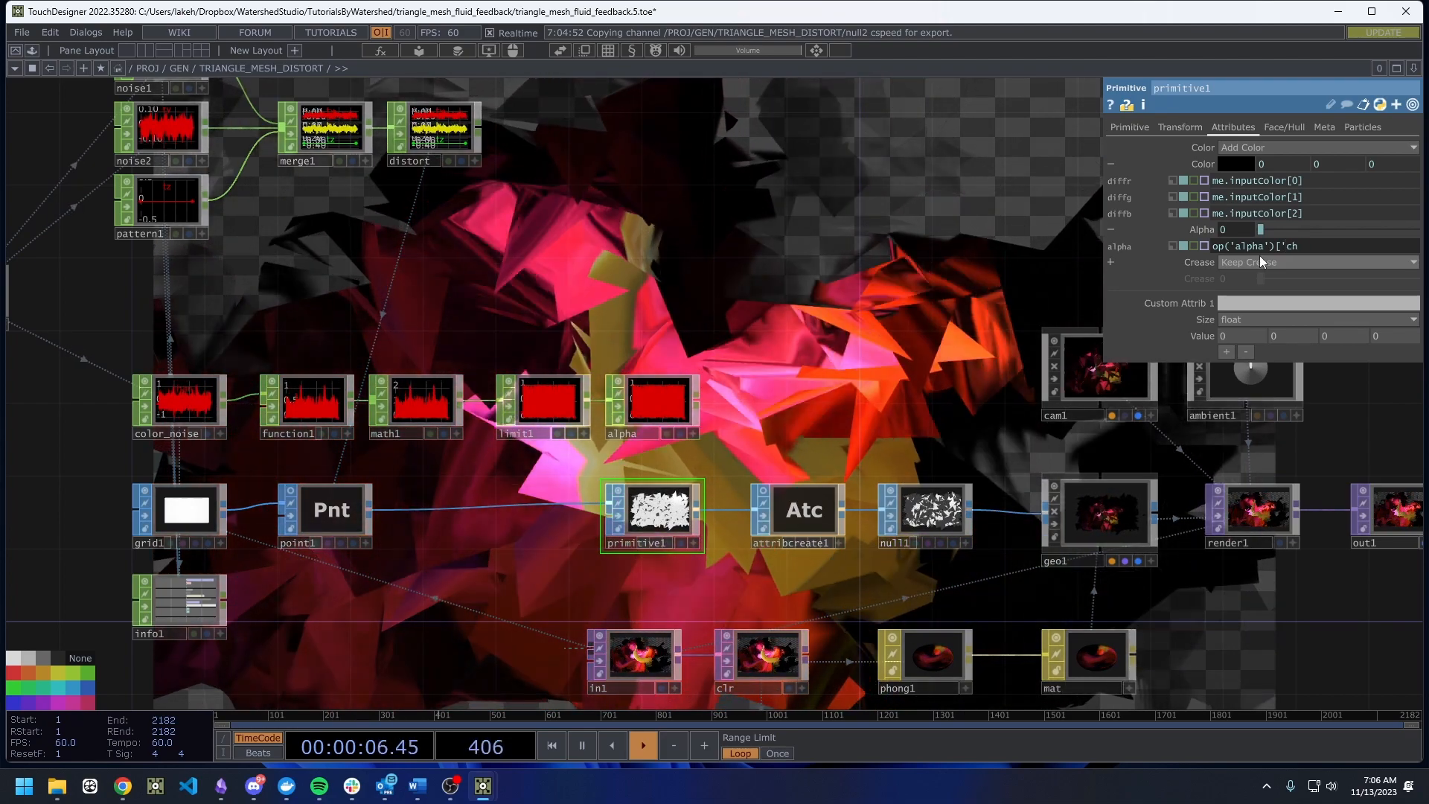
type("a'")
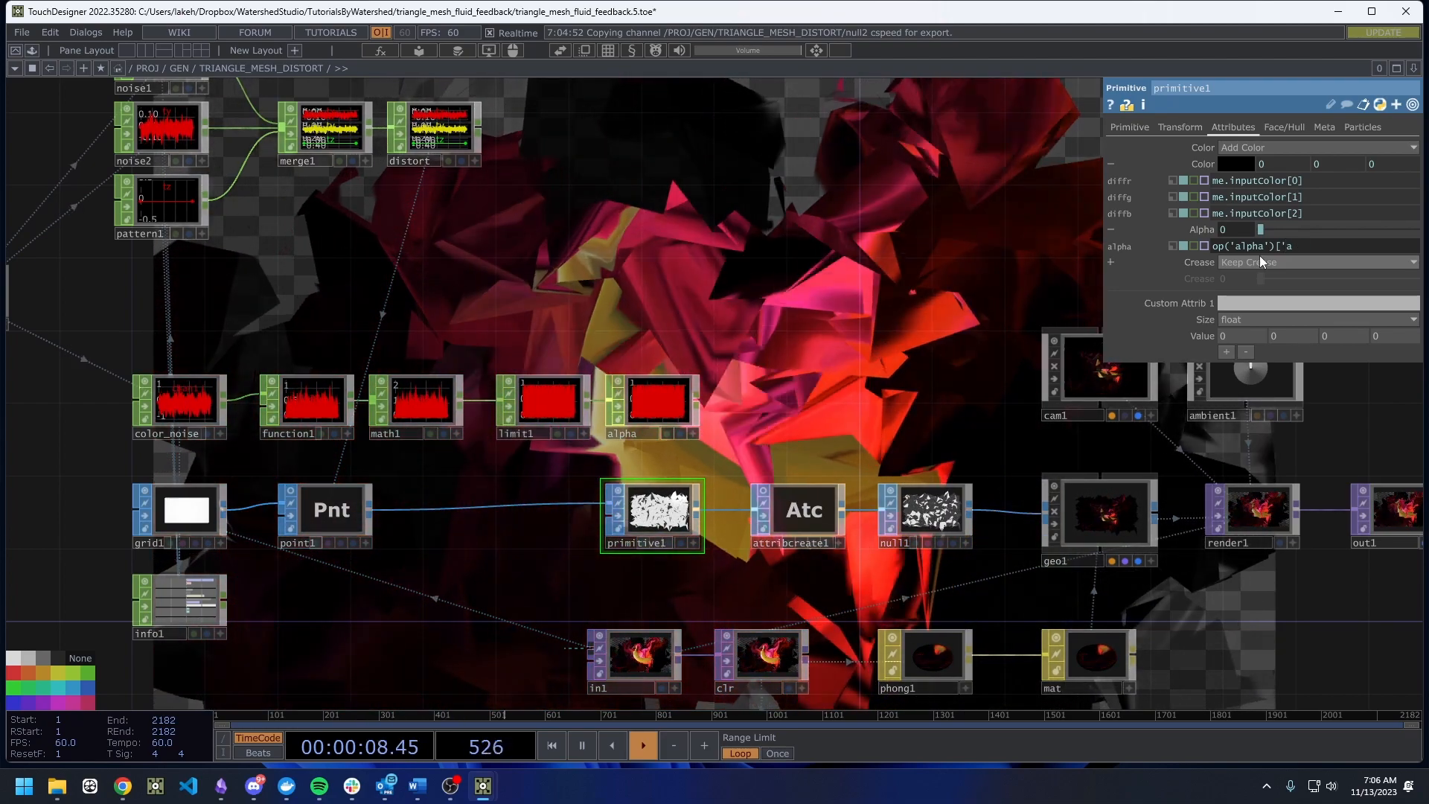
type("]")
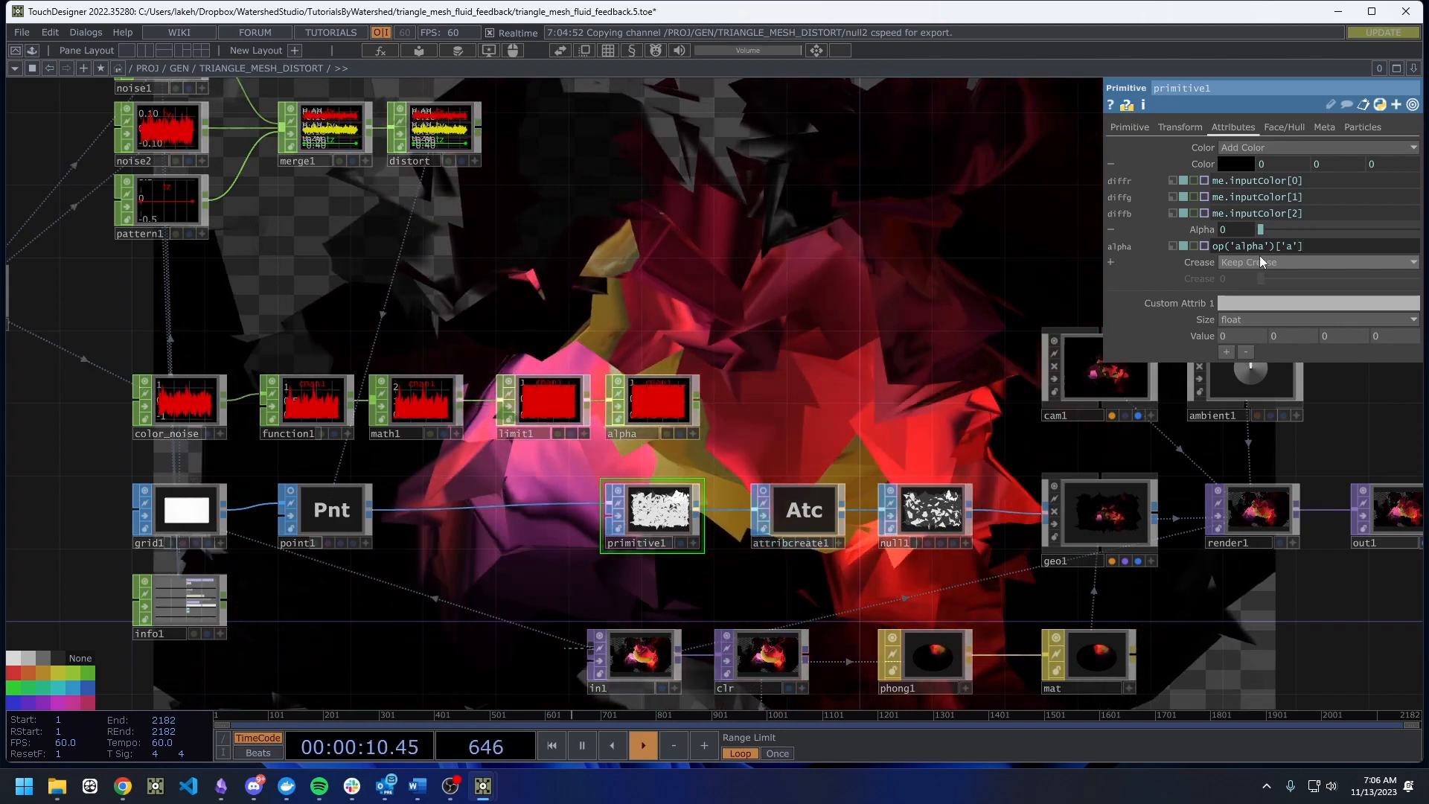
type("[me.input")
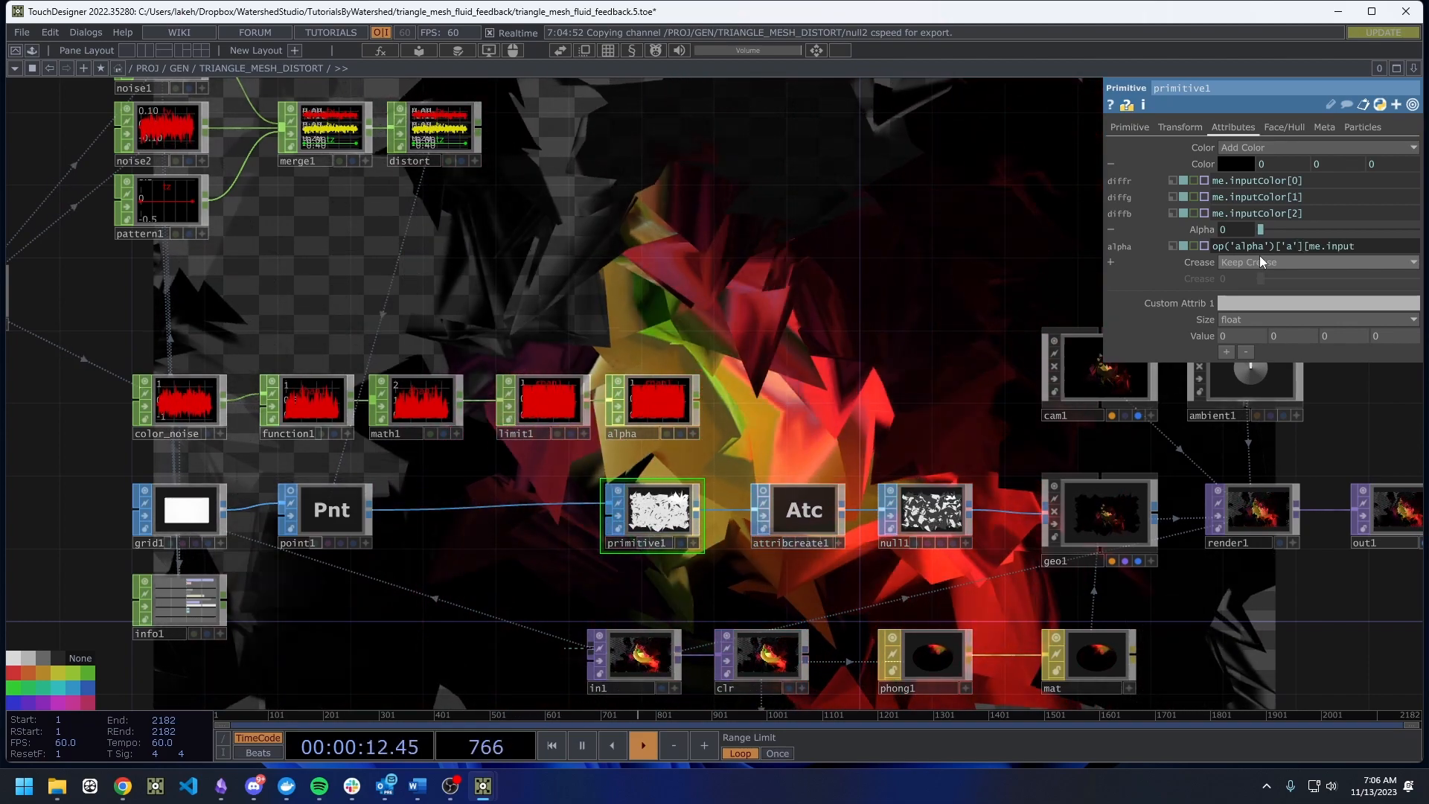
type("Prim.index]")
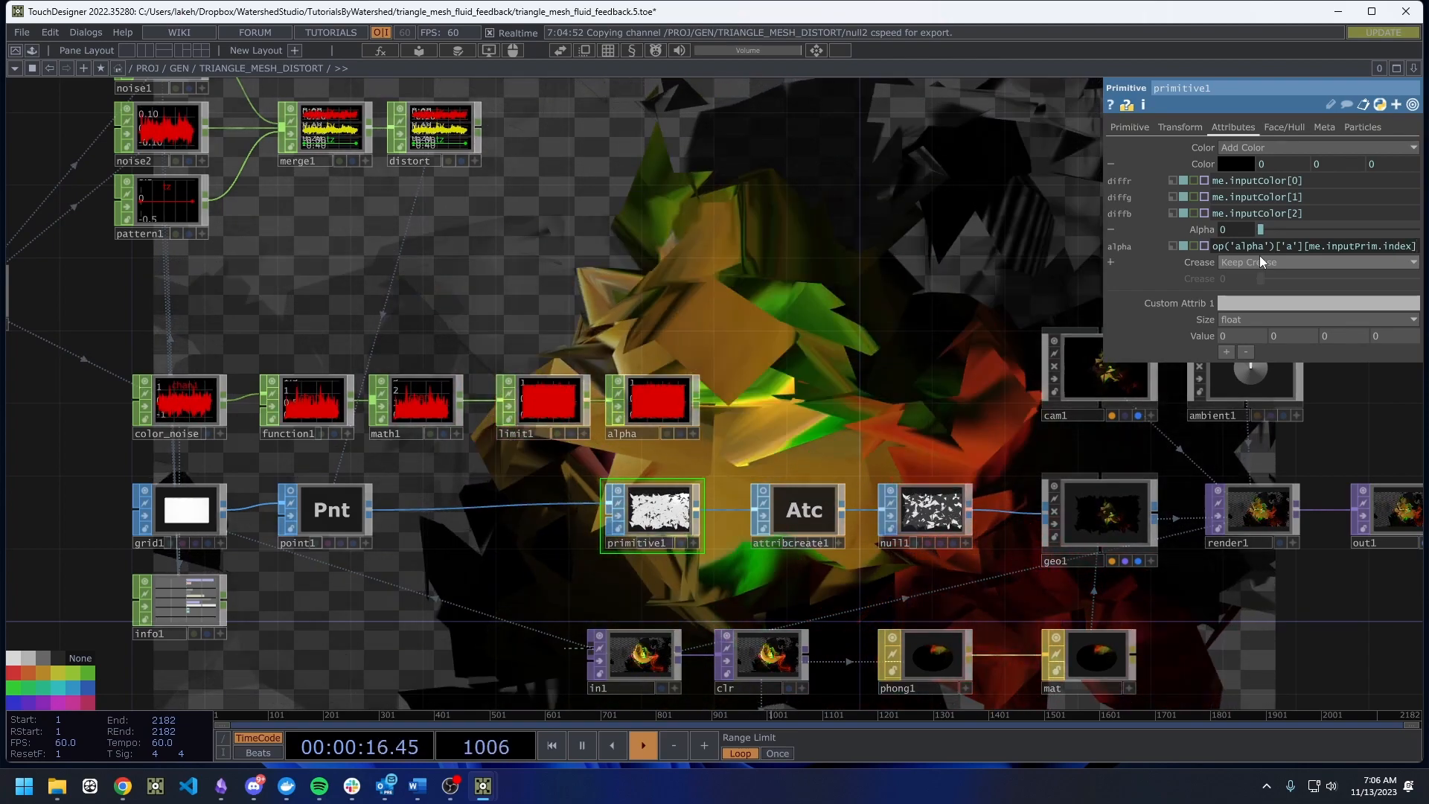
key("Return")
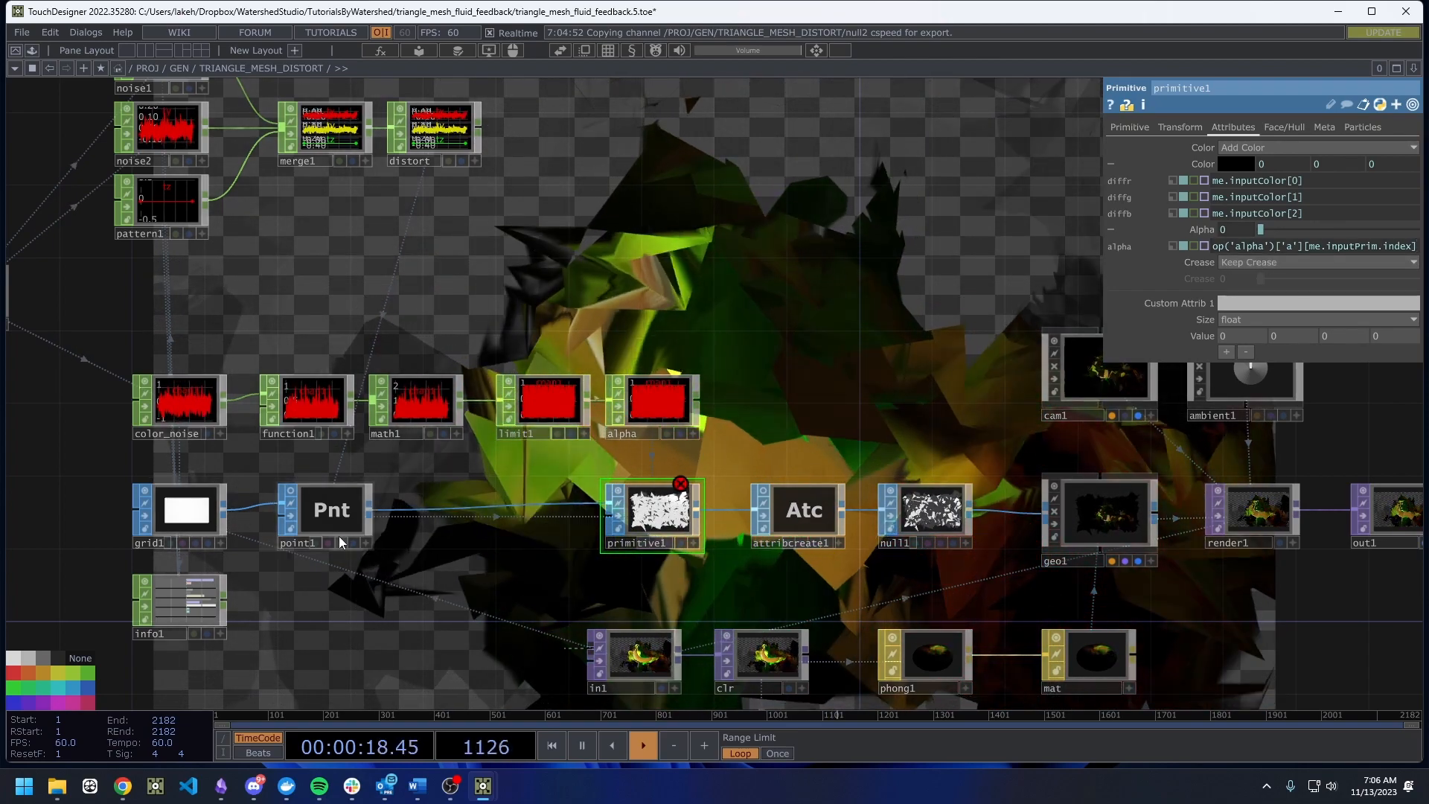
Examine color_noise's channel settings and primitive1's geometry beneath the alpha CHOP.
left_click(176, 413)
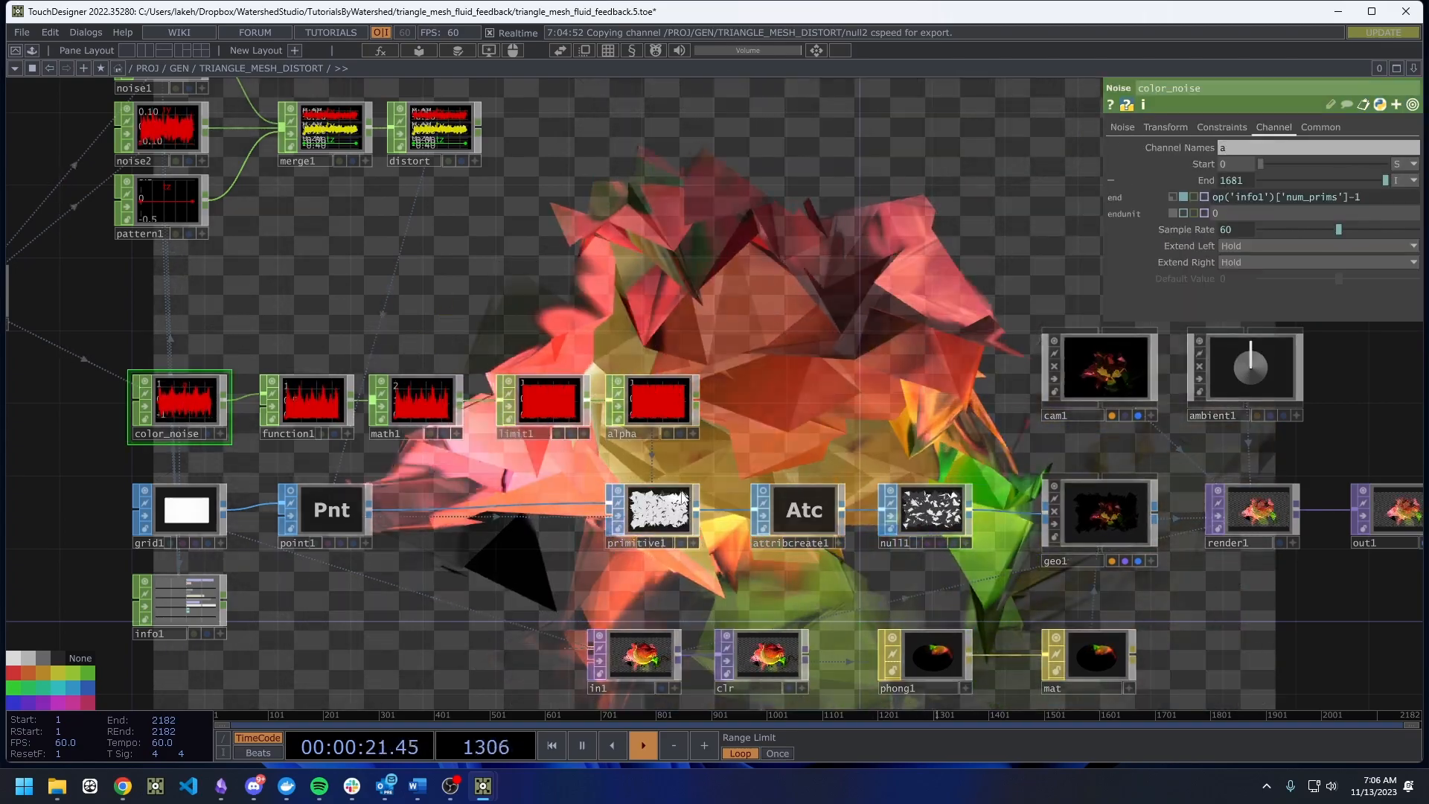
scroll(682, 497, "up", 5)
left_click(682, 497)
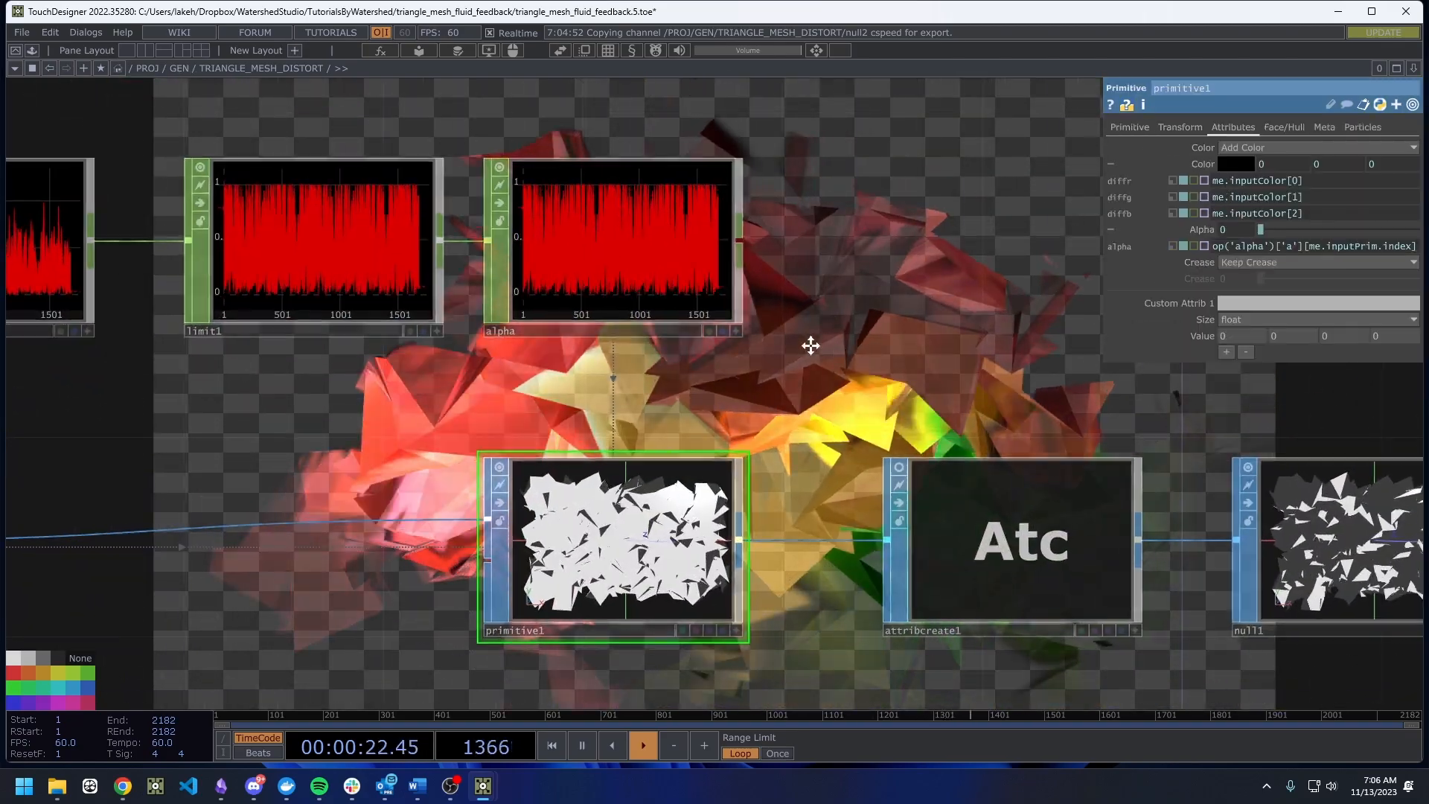
scroll(819, 294, "down", 4)
middle_click_drag(840, 290, 747, 308)
left_click_drag(747, 307, 658, 428)
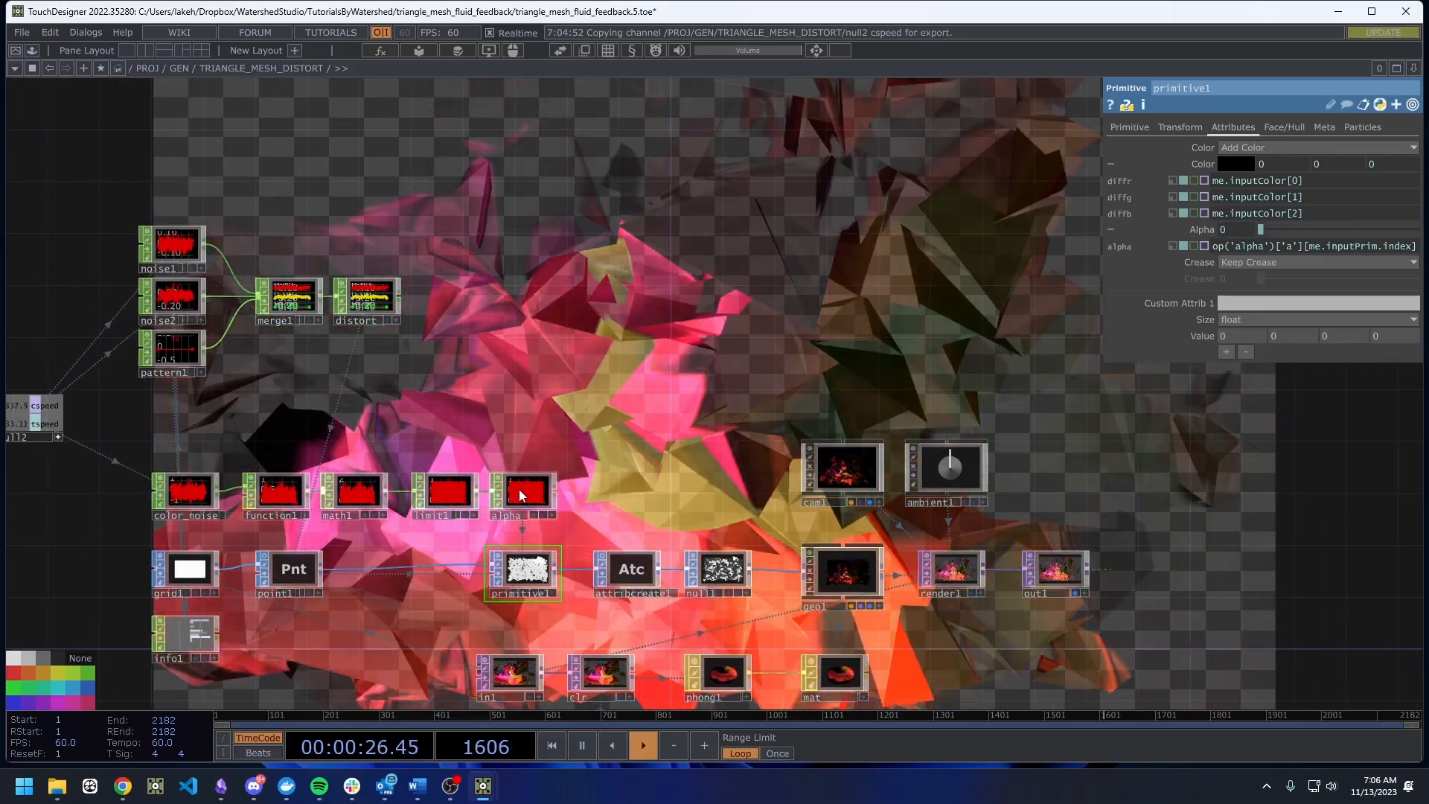
scroll(519, 579, "up", 5)
scroll(519, 571, "up", 3)
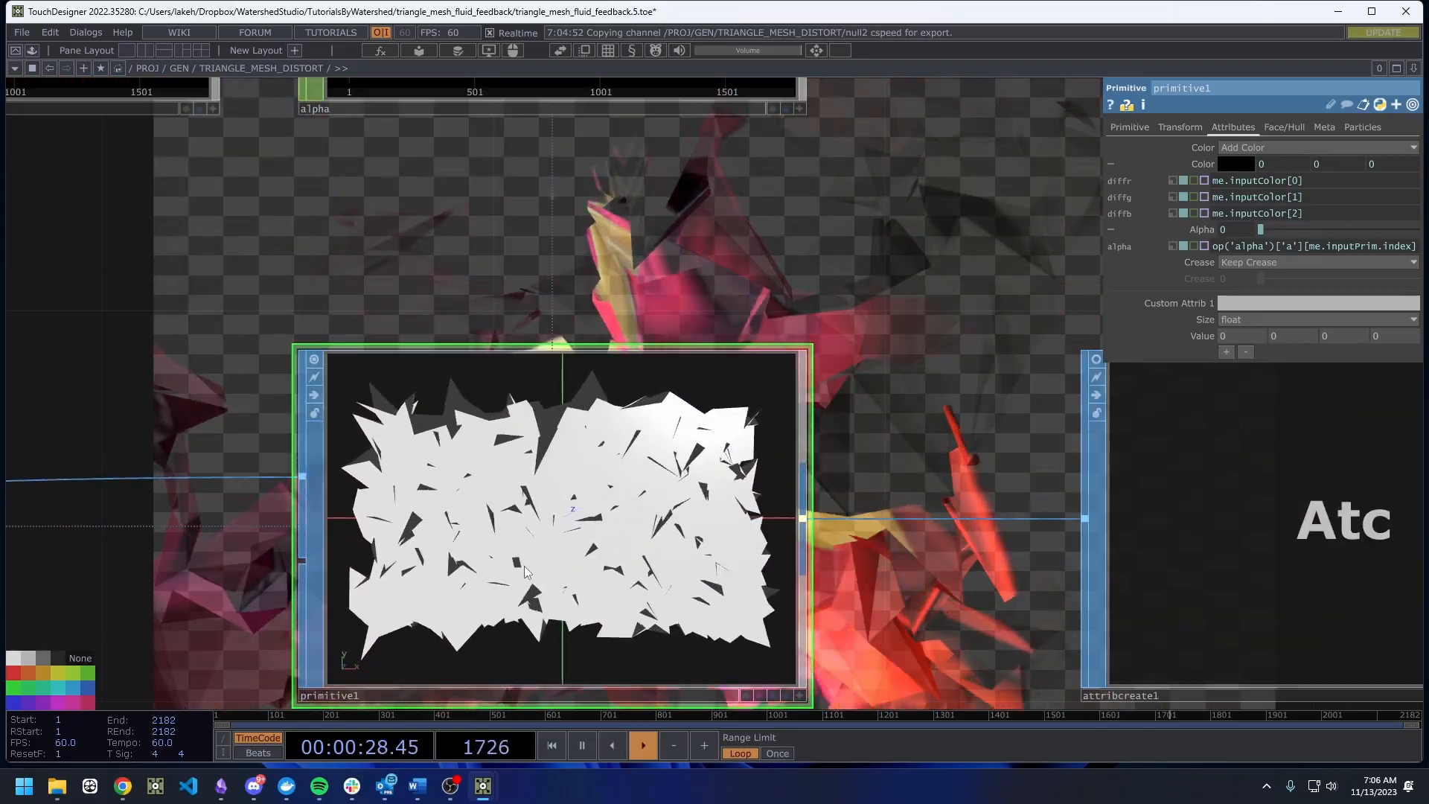
Inspect the geo1 geometry and the render output for per-triangle transparency.
scroll(524, 566, "down", 6)
left_click_drag(1030, 599, 733, 576)
scroll(893, 551, "up", 6)
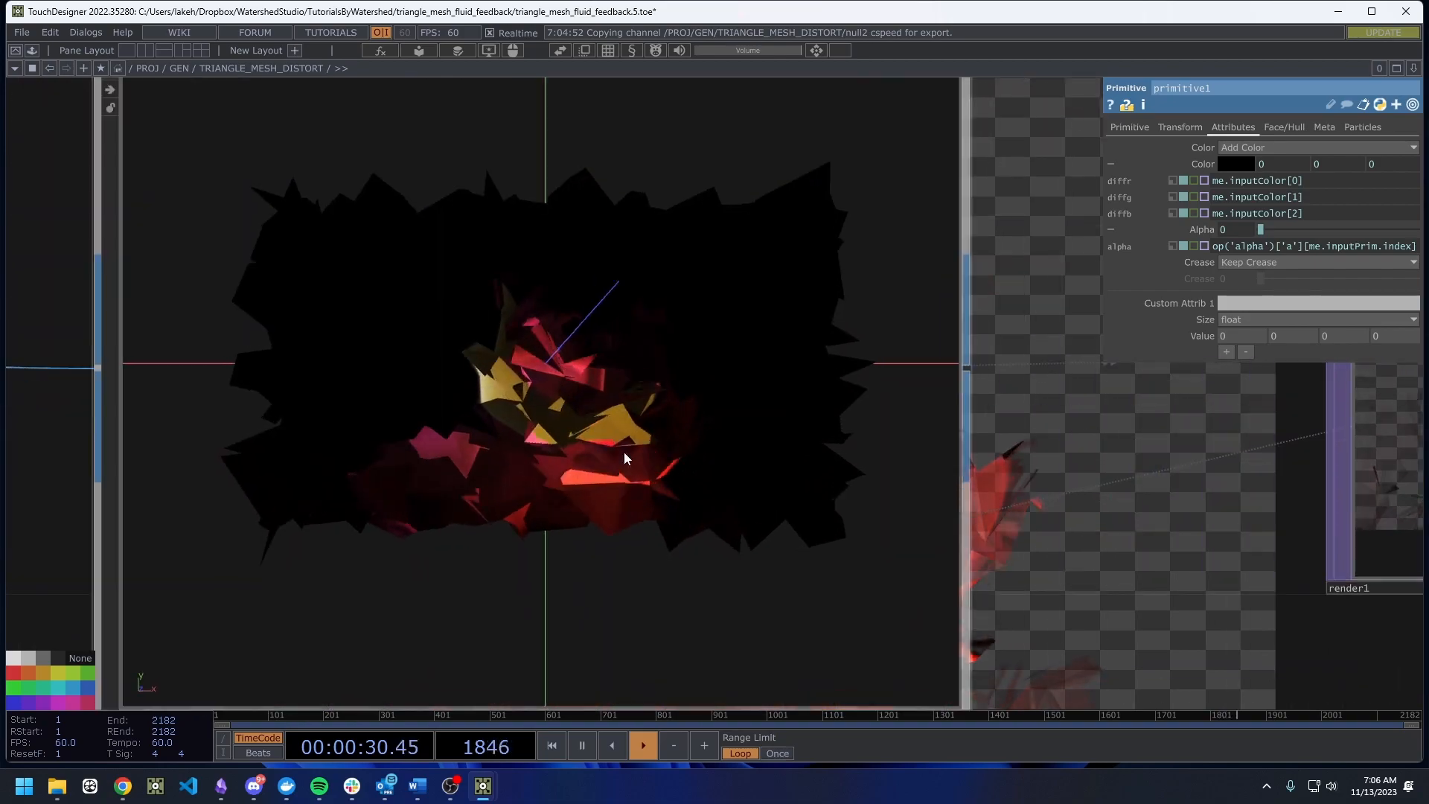
scroll(542, 374, "up", 4)
scroll(550, 387, "down", 6)
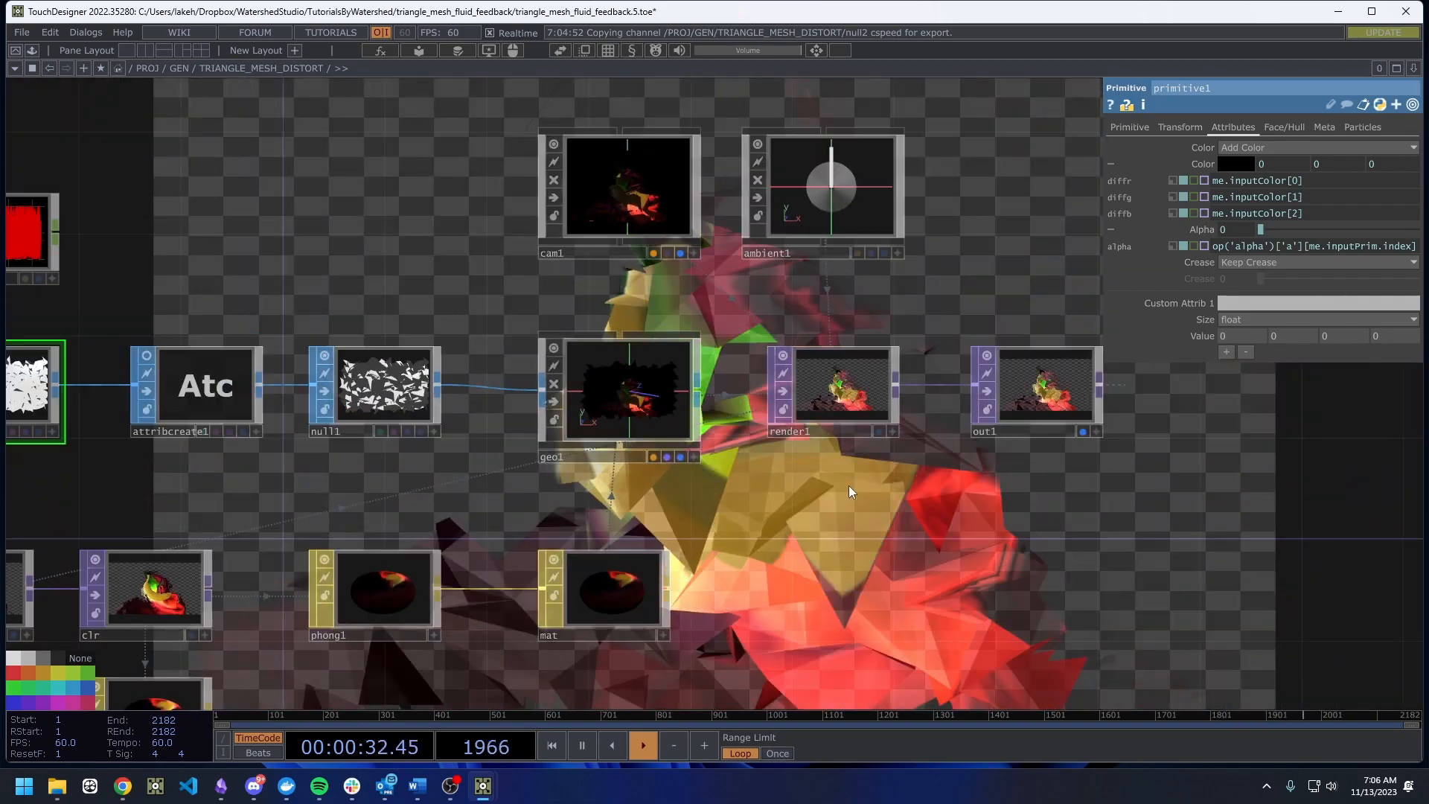
scroll(786, 567, "up", 6)
scroll(784, 561, "down", 8)
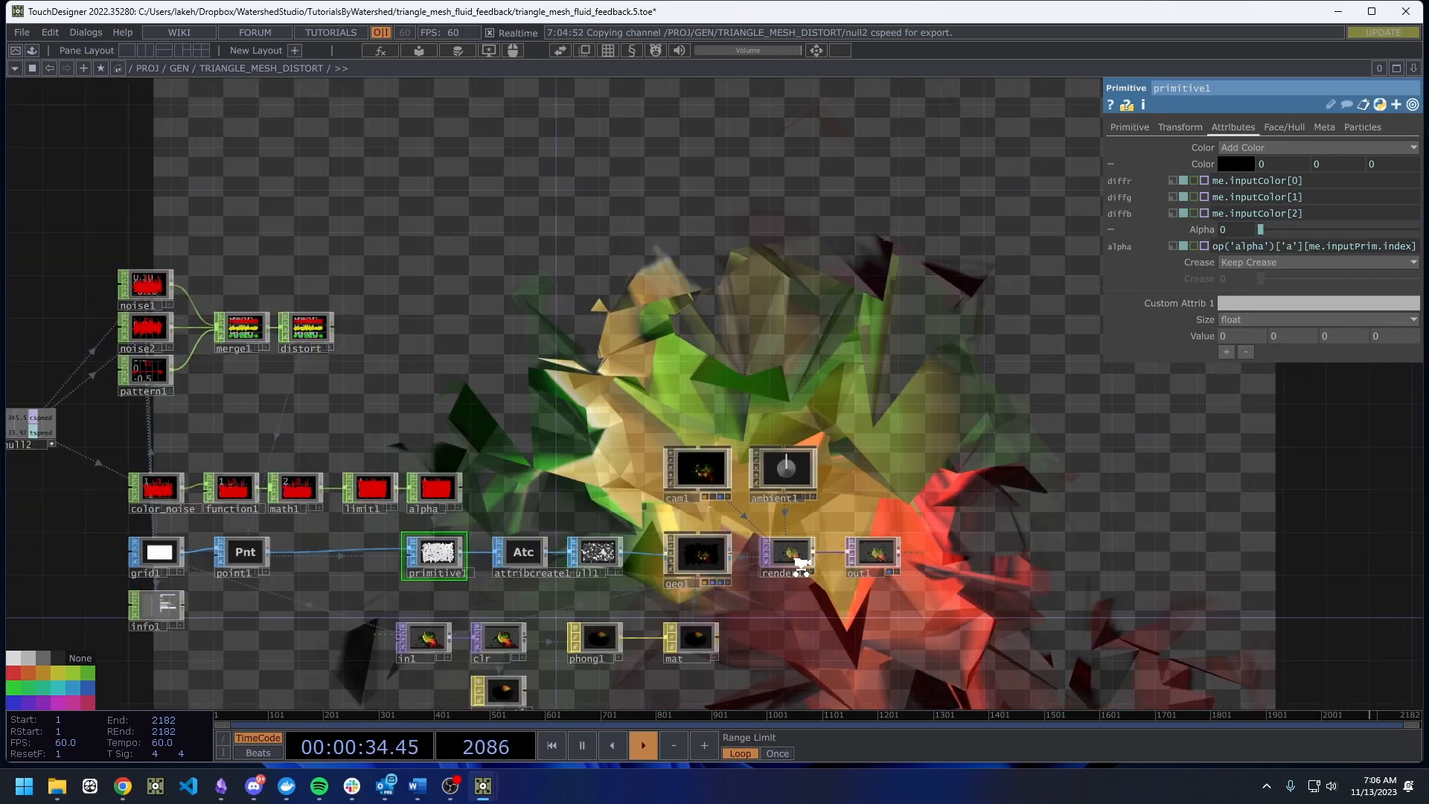
left_click_drag(575, 317, 740, 325)
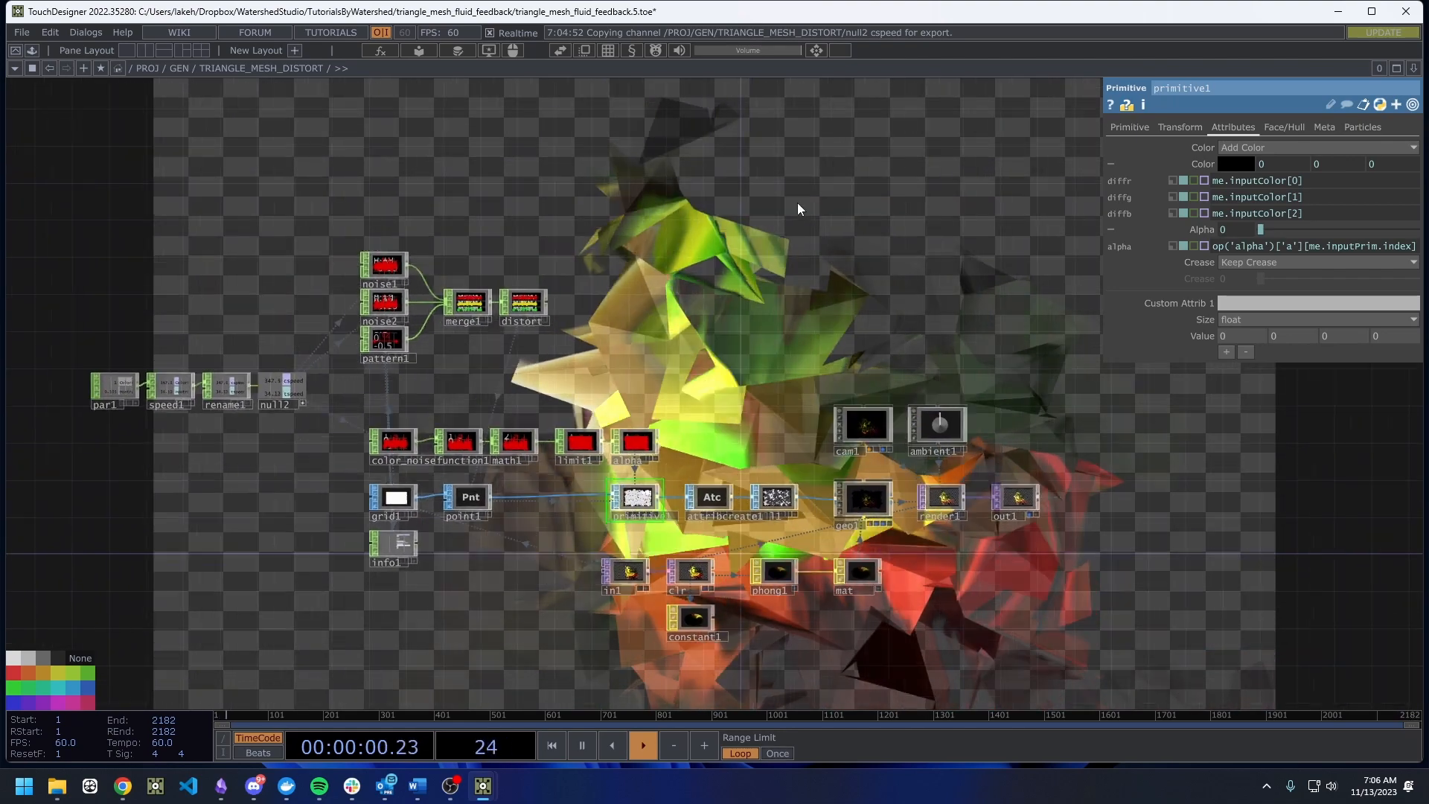
Open the TRIANGLE_MESH_DISTORT parameters in a floating window, move it aside, and set displace weight to 0.
left_click(811, 51)
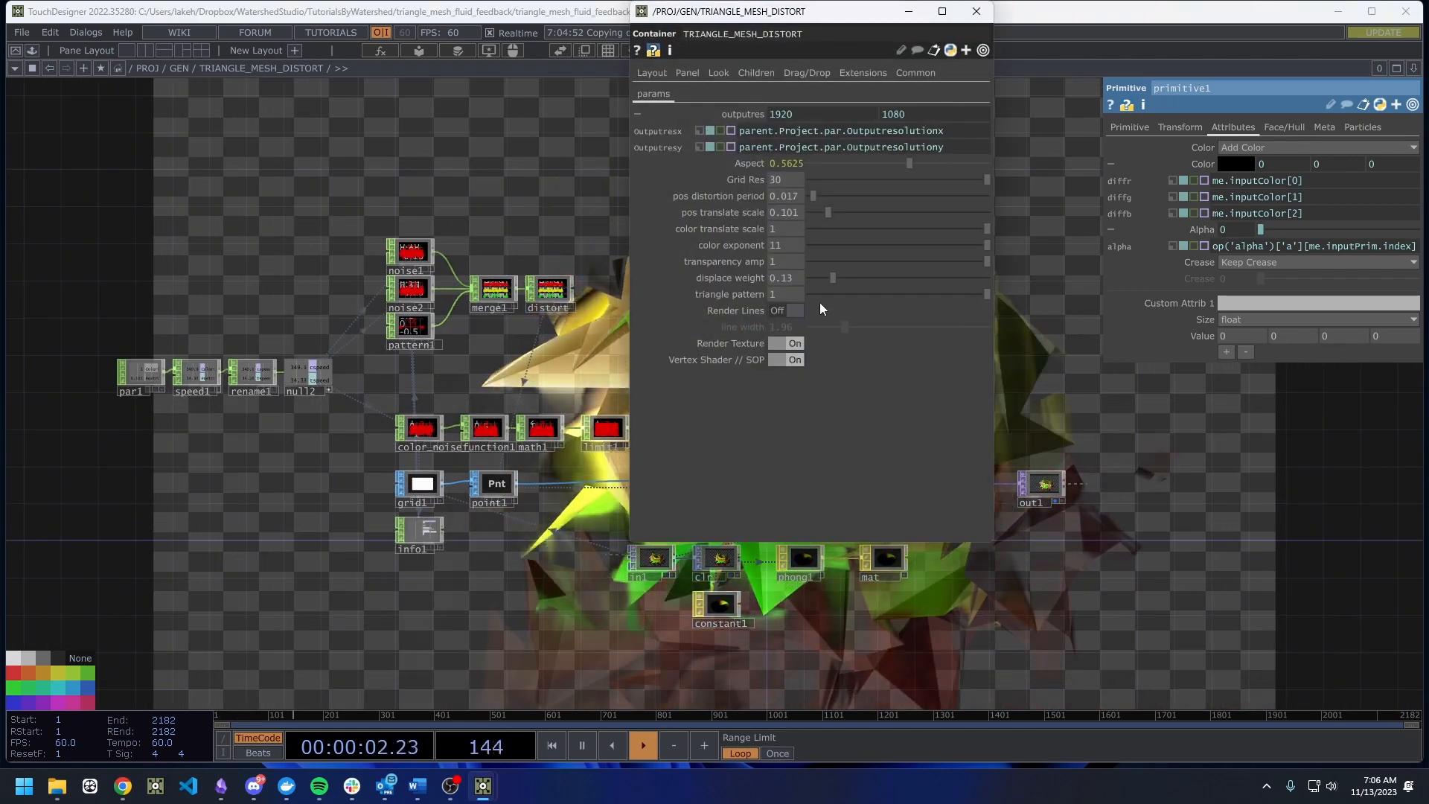
left_click_drag(795, 15, 165, 123)
left_click_drag(791, 347, 888, 353)
Move out1 farther away from render1 to make room on the wire between them.
scroll(1068, 562, "up", 5)
left_click_drag(936, 533, 768, 662)
left_click_drag(773, 570, 418, 641)
left_click_drag(800, 500, 1157, 500)
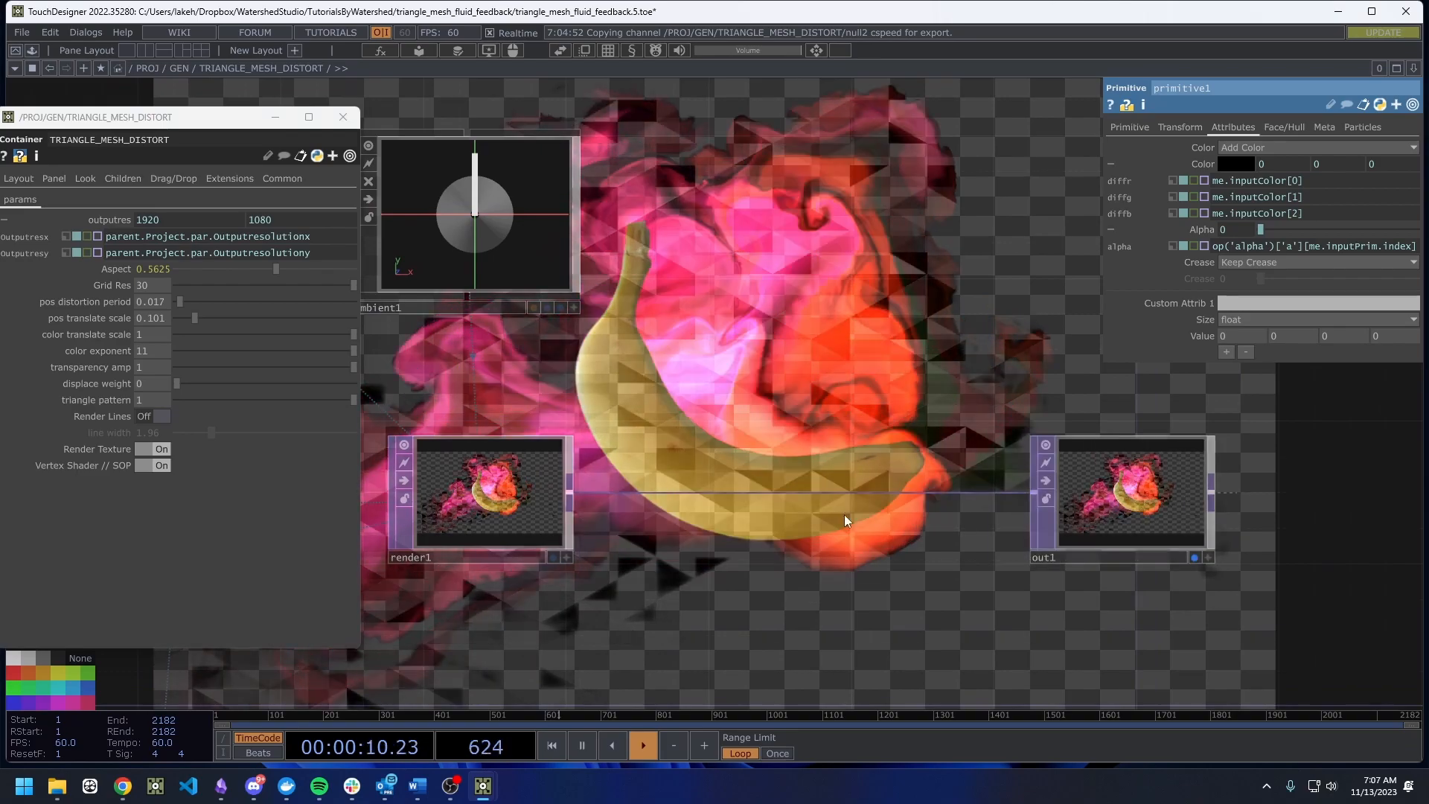
left_click_drag(774, 524, 1075, 544)
scroll(811, 512, "up", 10)
scroll(777, 552, "down", 15)
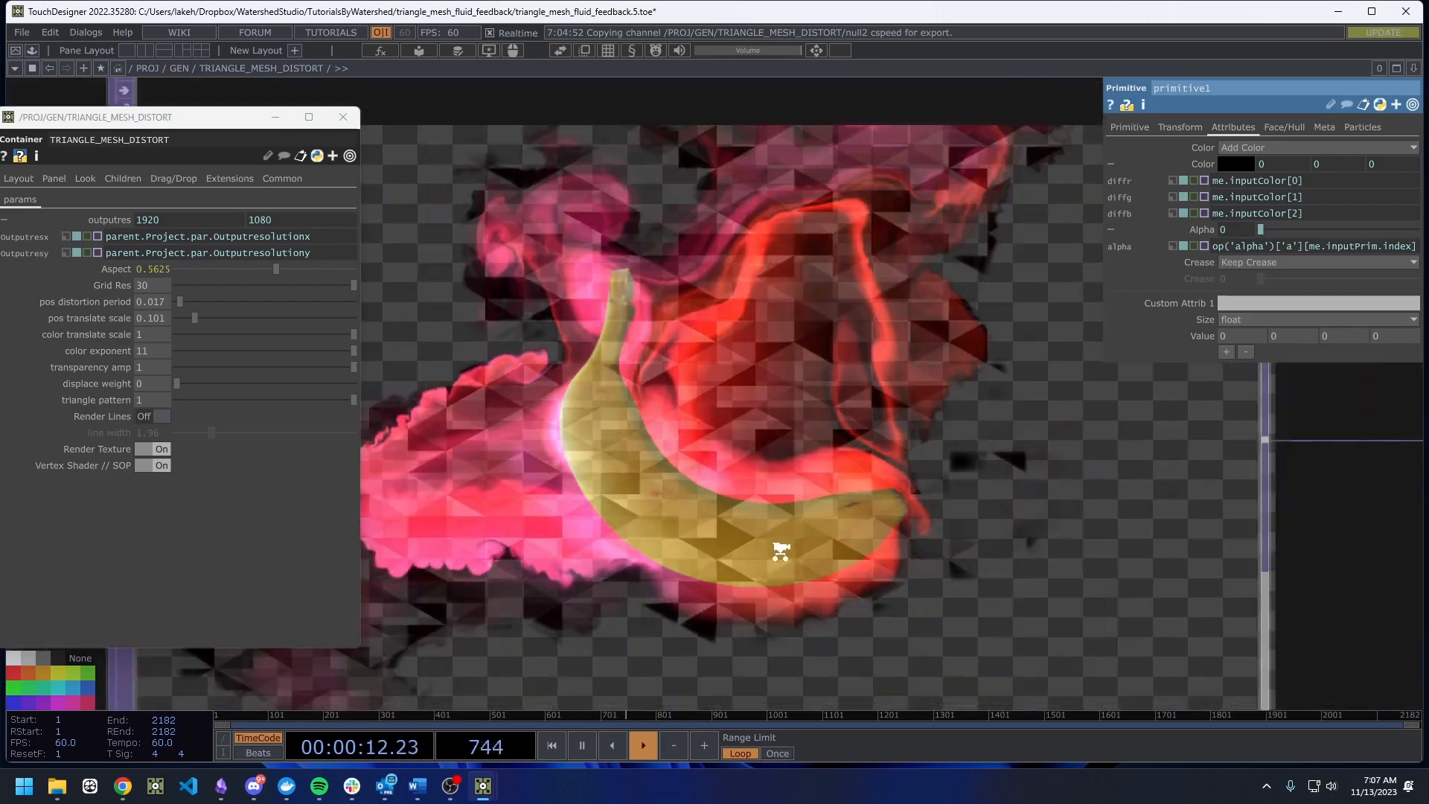
left_click_drag(857, 419, 832, 486)
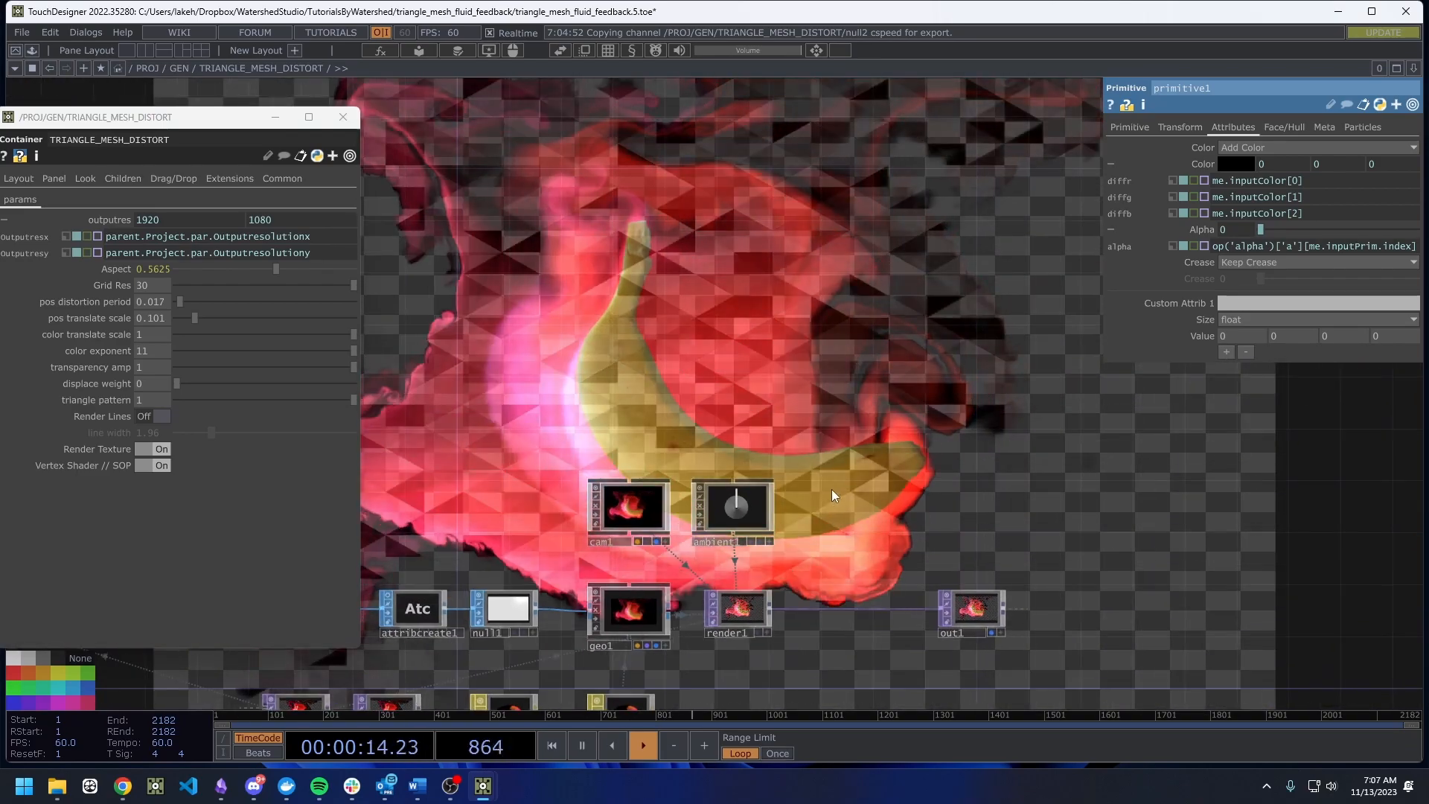
Insert a Transform TOP on the wire between render1 and out1.
scroll(841, 492, "up", 9)
right_click(868, 510)
right_click(860, 513)
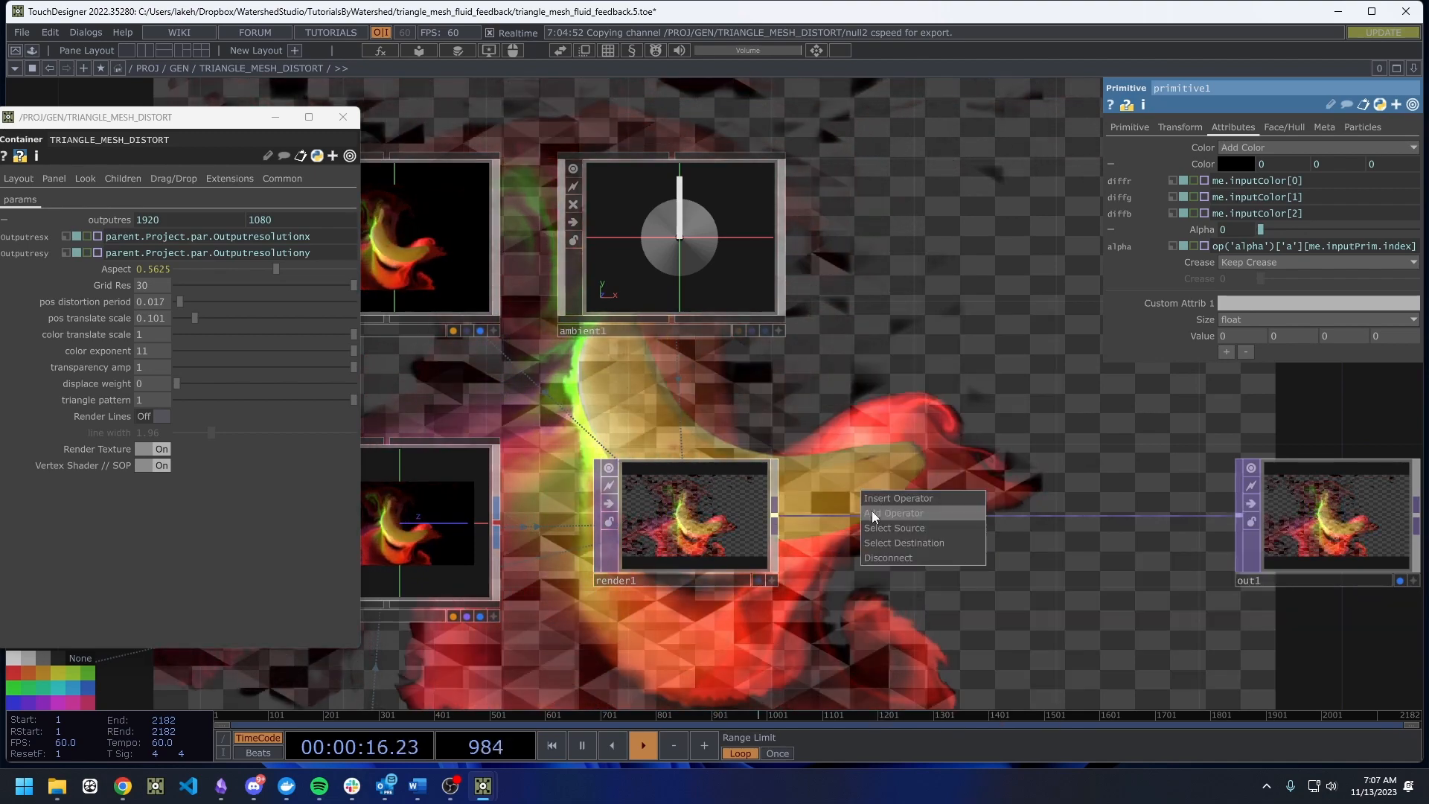
left_click(879, 503)
left_click(1021, 490)
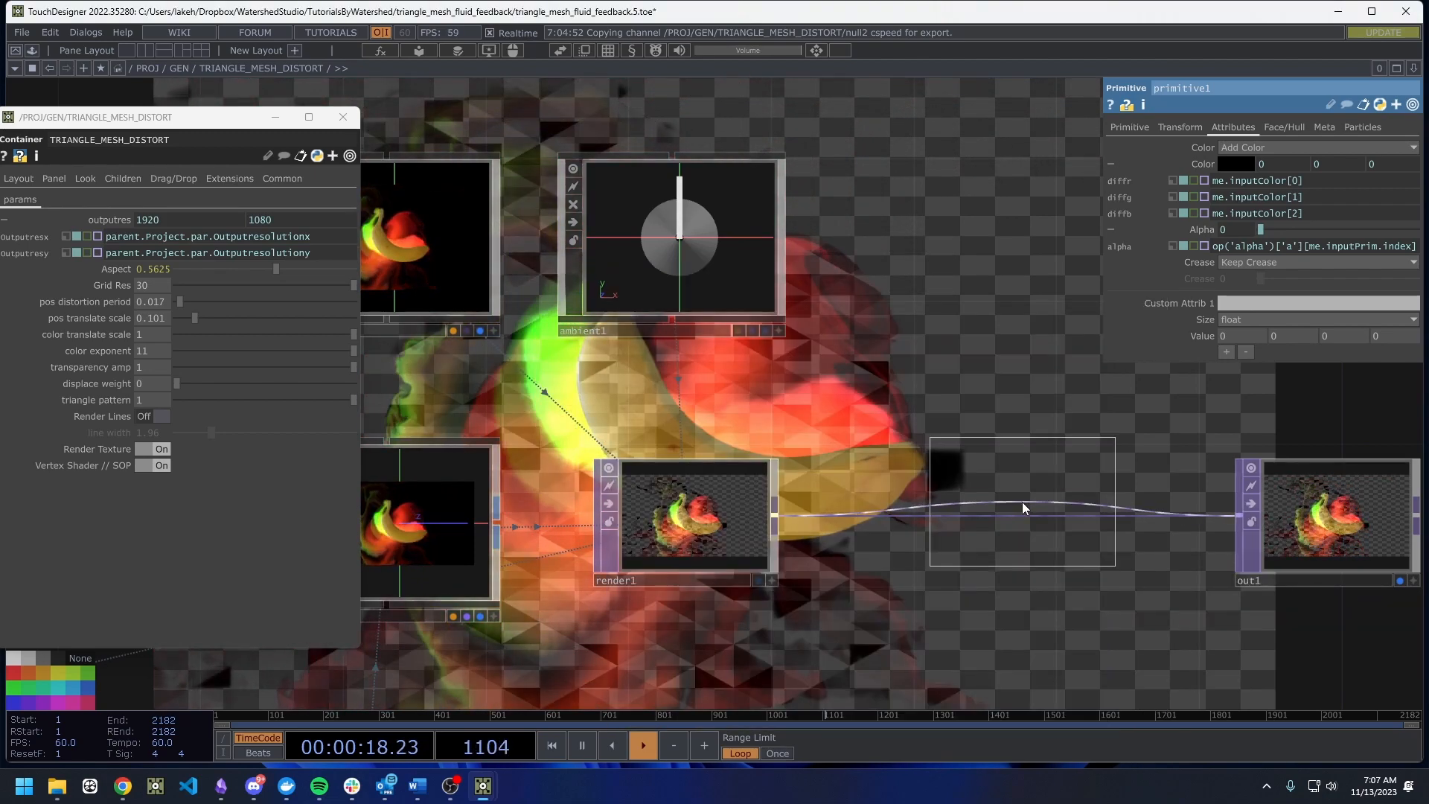
left_click(1006, 487)
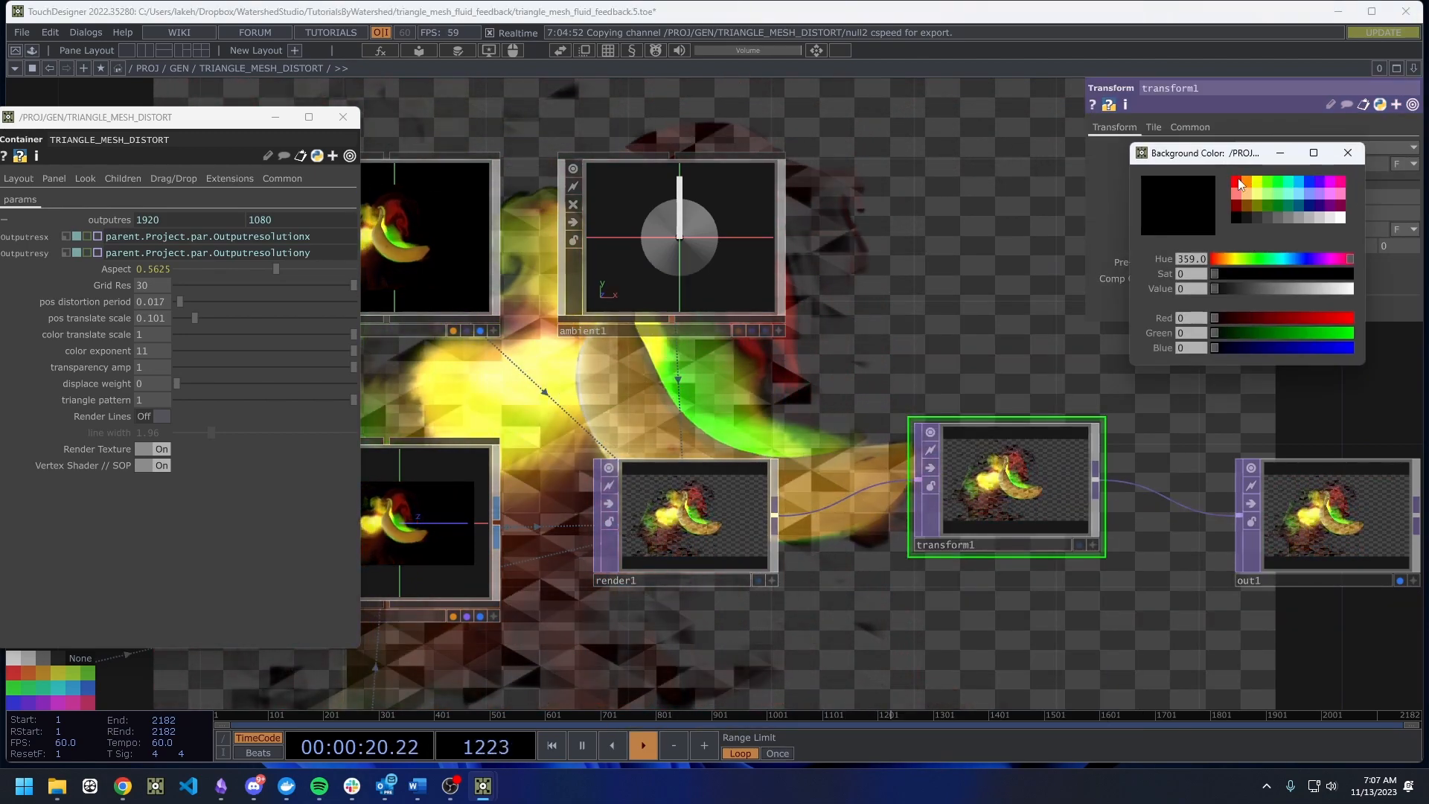
Give transform1 an opaque red background color with red 1, green 0, blue 0 and alpha 1.
left_click(1345, 155)
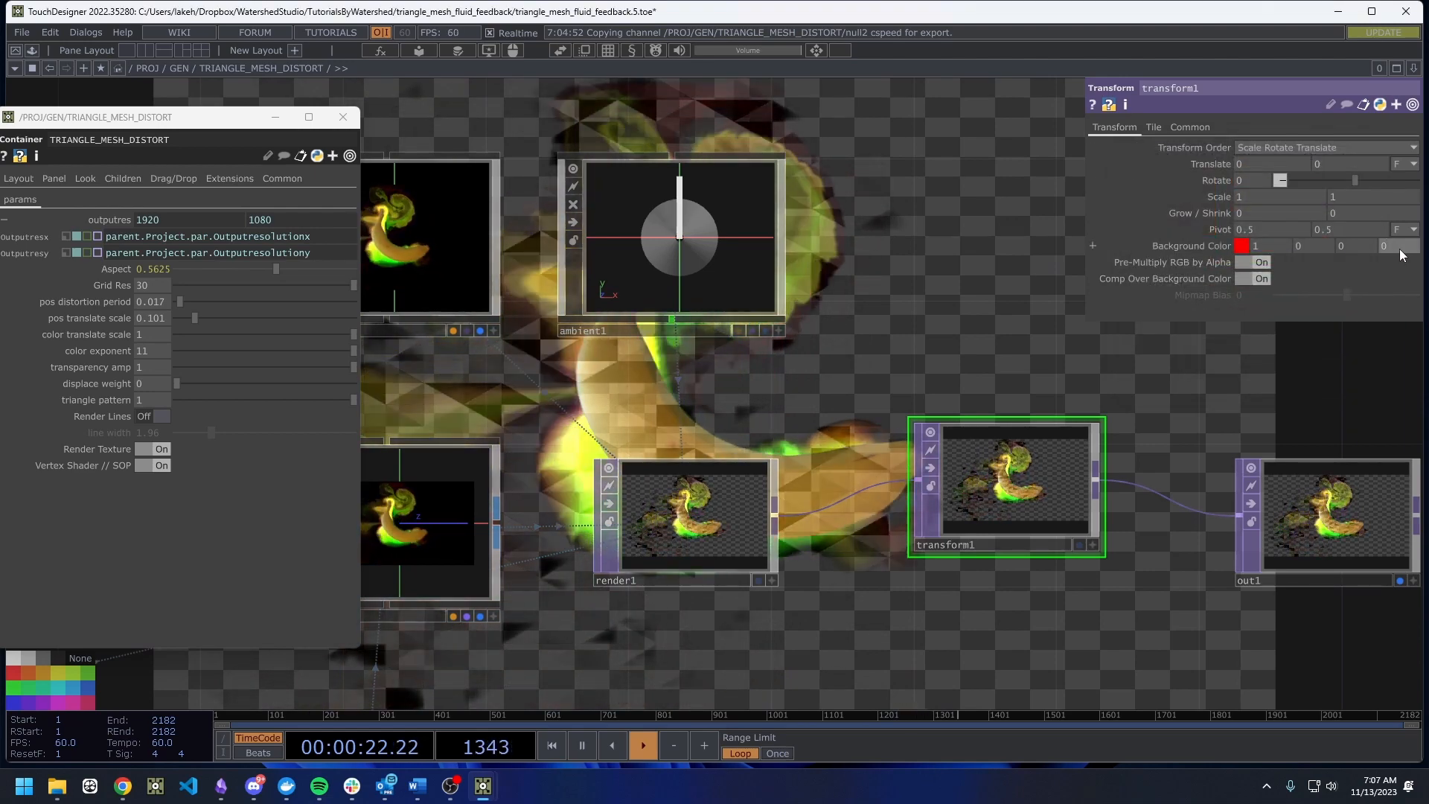
type("1")
key("Return")
left_click_drag(979, 346, 842, 419)
scroll(844, 428, "down", 5)
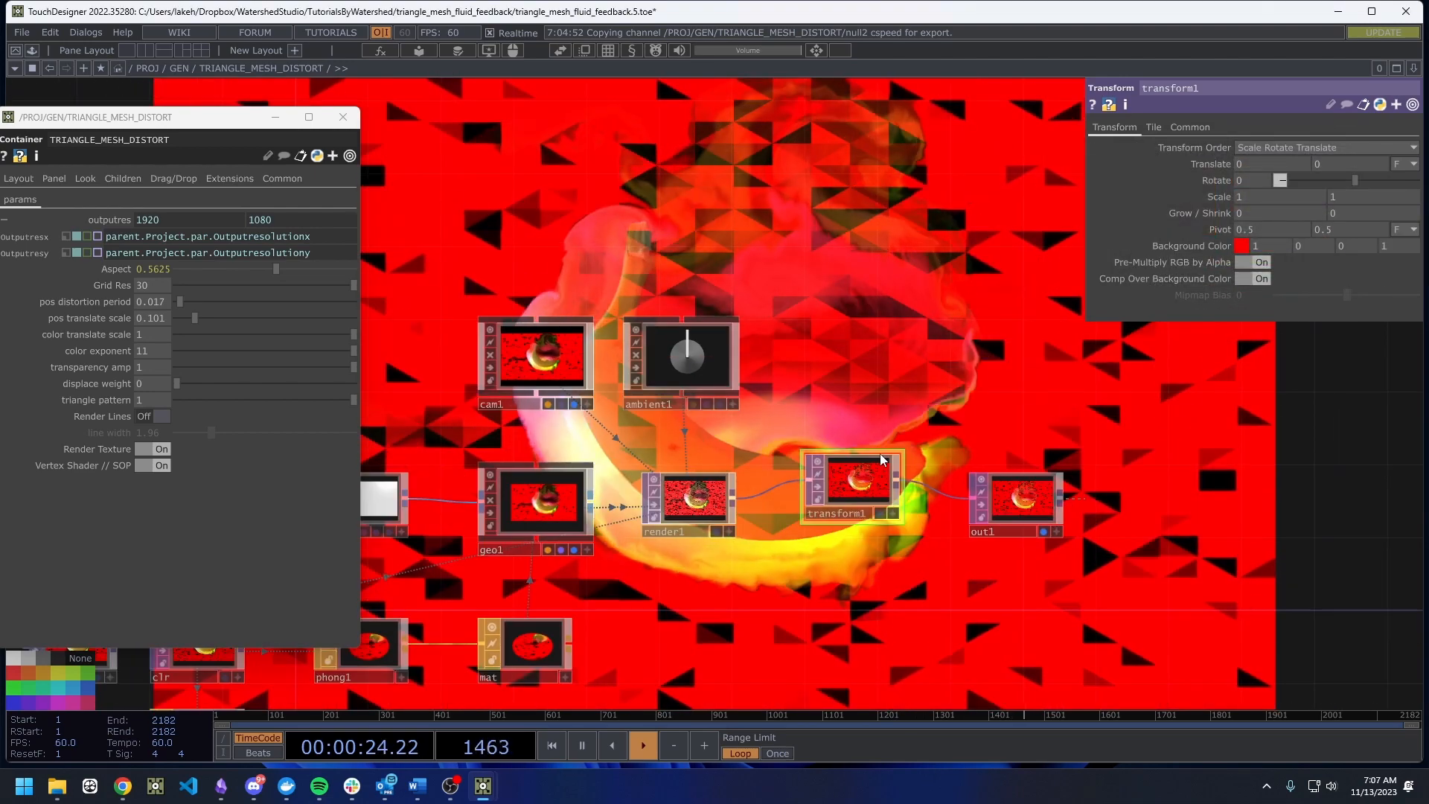
scroll(851, 407, "down", 5)
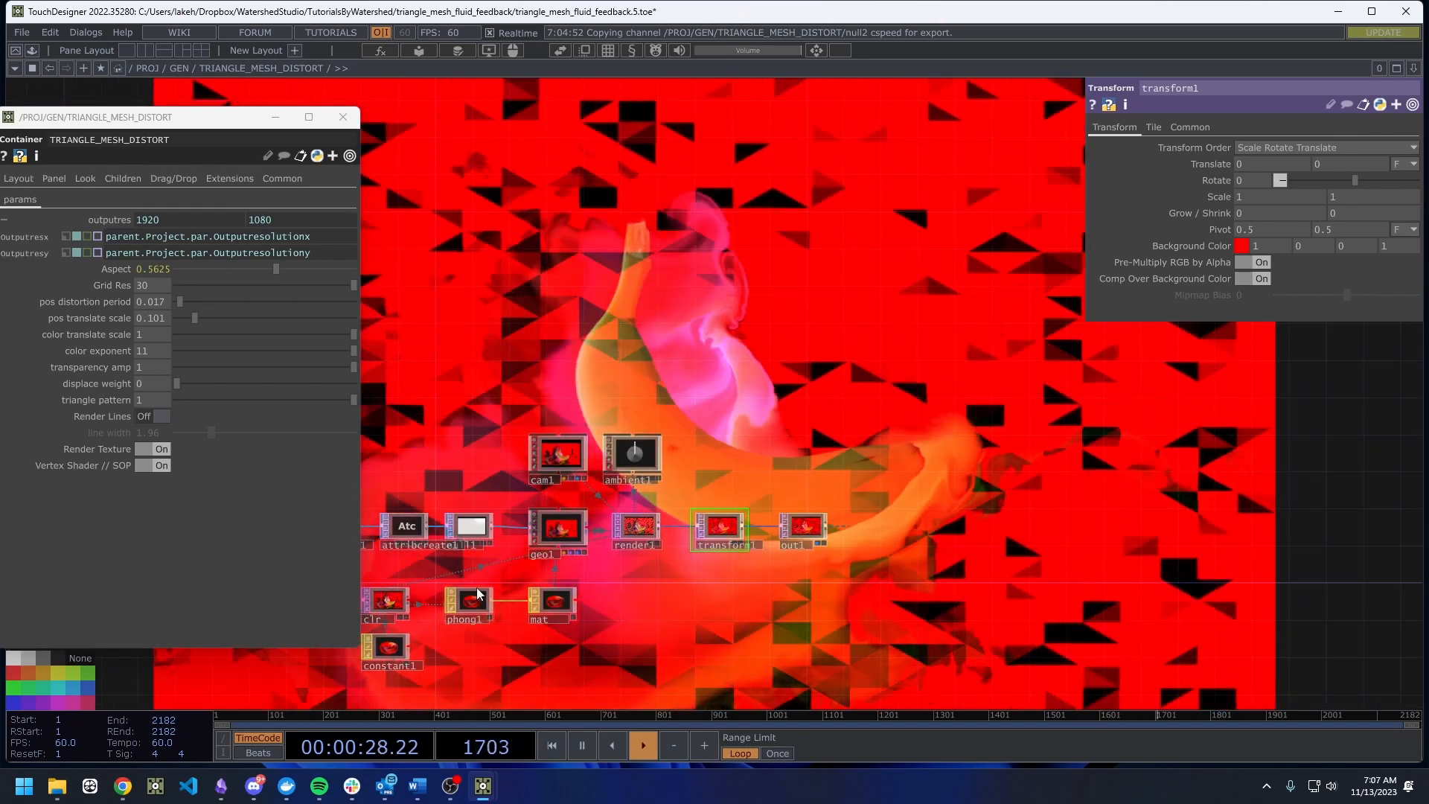
Bypass primitive1 and re-enable it to compare the output with and without the per-primitive alpha.
left_click_drag(619, 563, 908, 558)
left_click(600, 521)
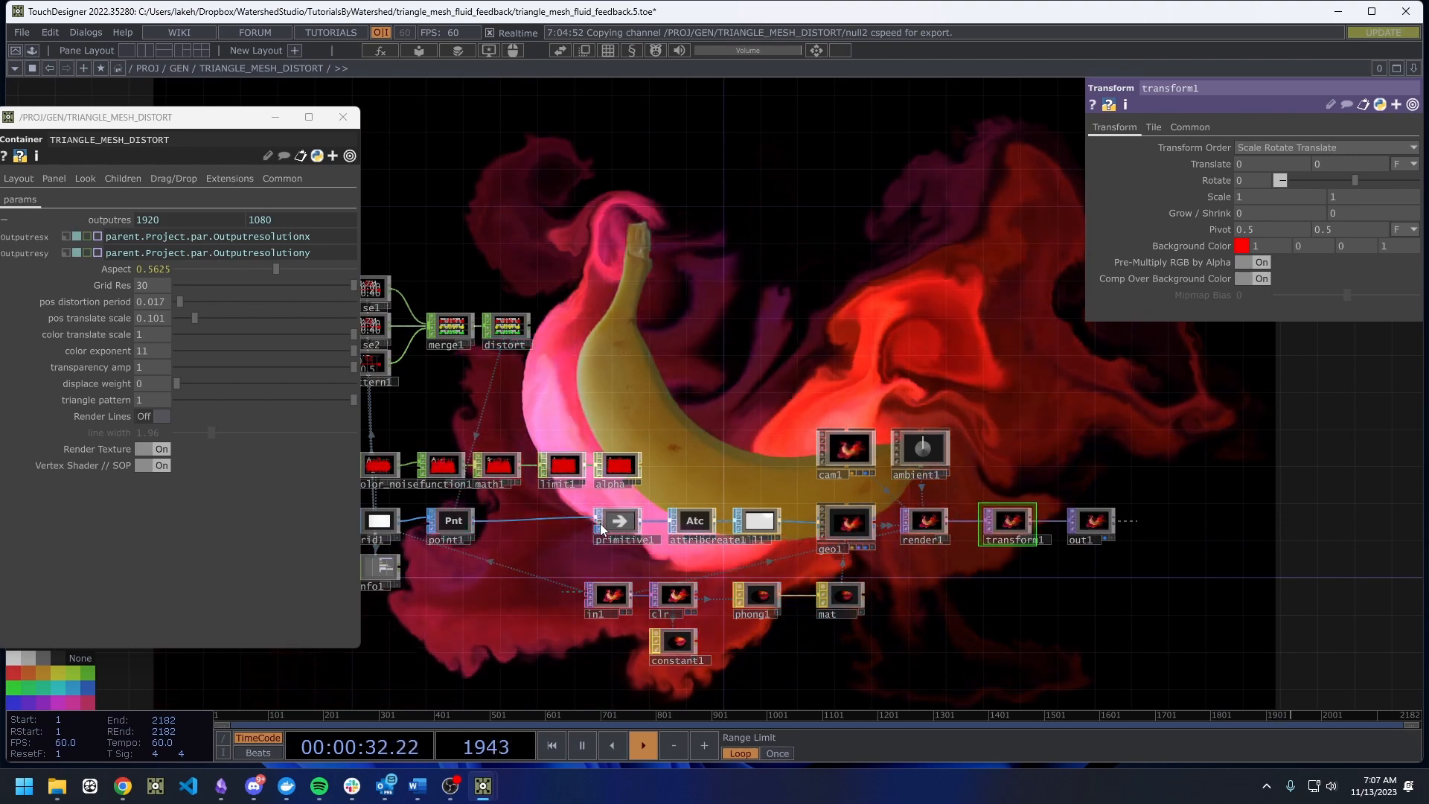
left_click(600, 526)
Try a color translate scale of about 0.782 on TRIANGLE_MESH_DISTORT, and return it to 1.
left_click_drag(704, 391, 915, 398)
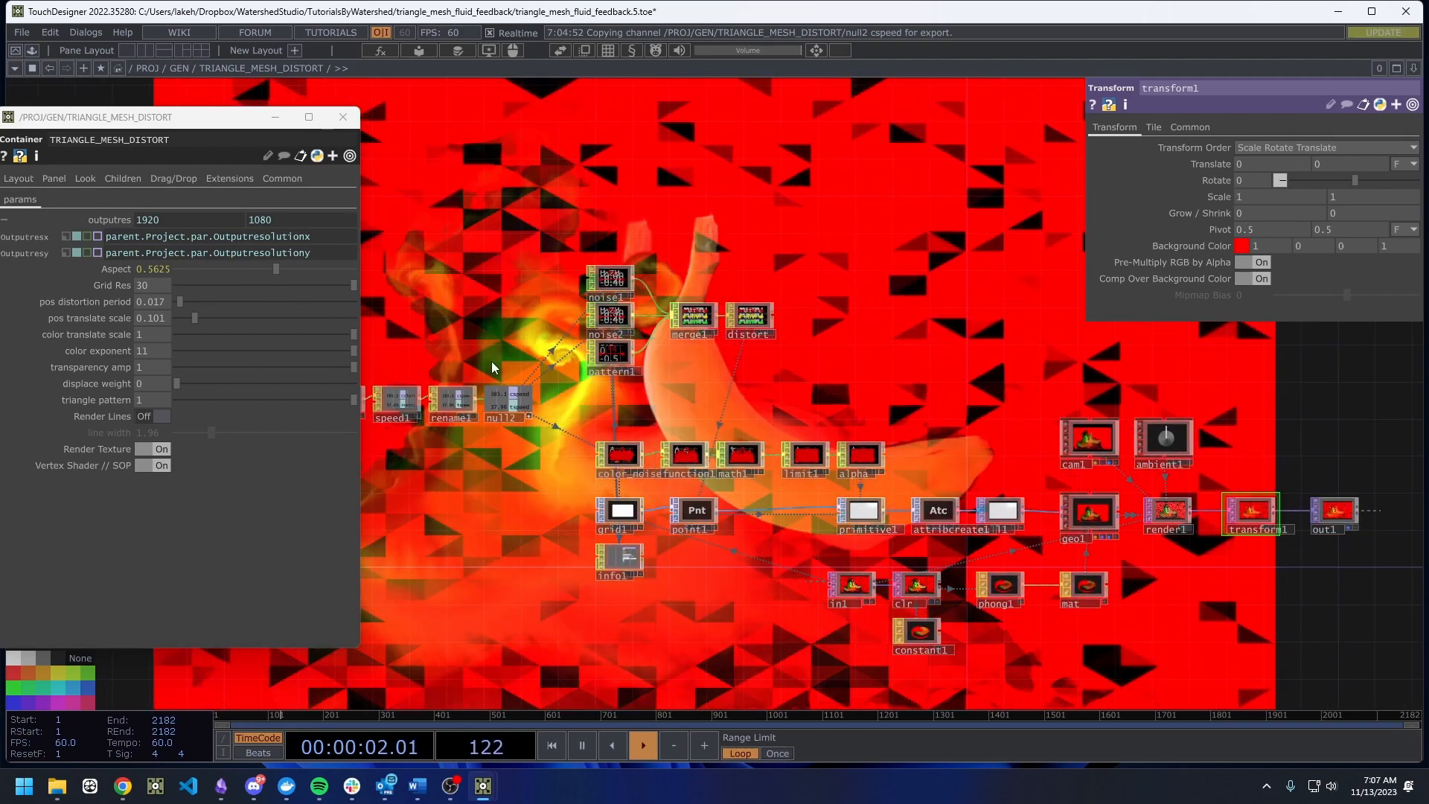
left_click_drag(491, 360, 683, 380)
left_click_drag(333, 338, 286, 334)
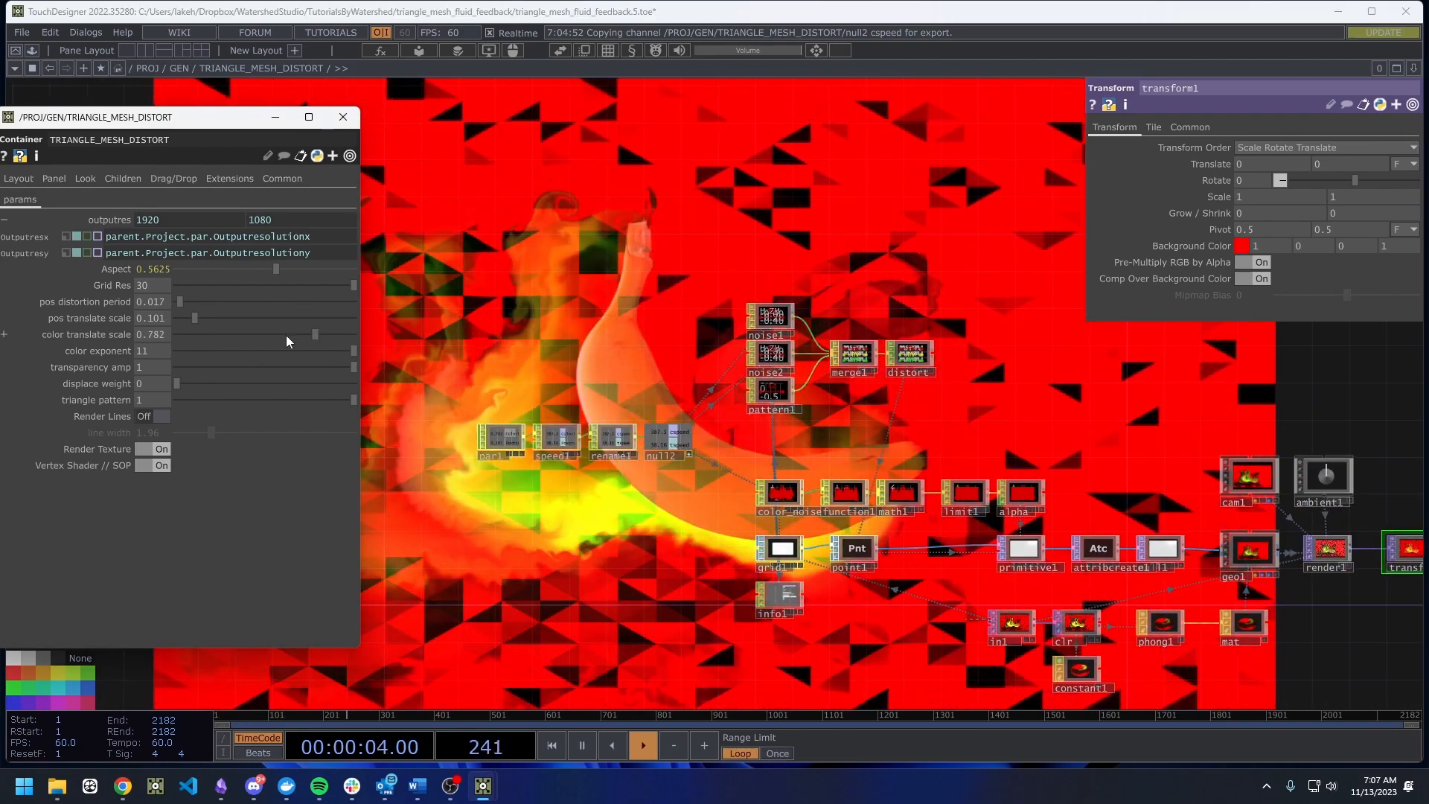
left_click_drag(115, 347, 184, 350)
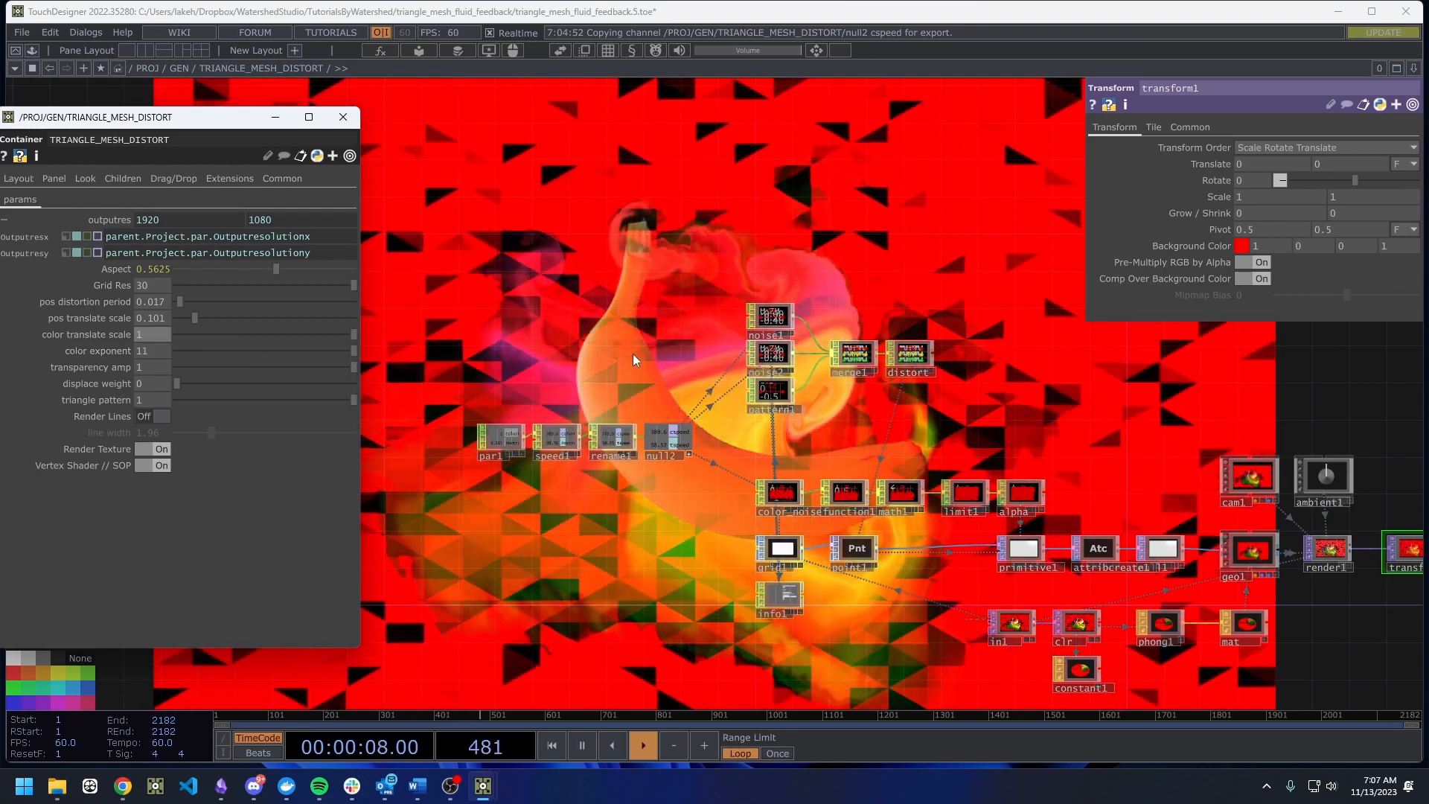
Go up to the parent GEN network and examine the TRIANGLE_MESH_DISTORT container within its feedback loop.
left_click_drag(634, 357, 446, 357)
scroll(736, 487, "down", 5)
scroll(747, 480, "down", 8)
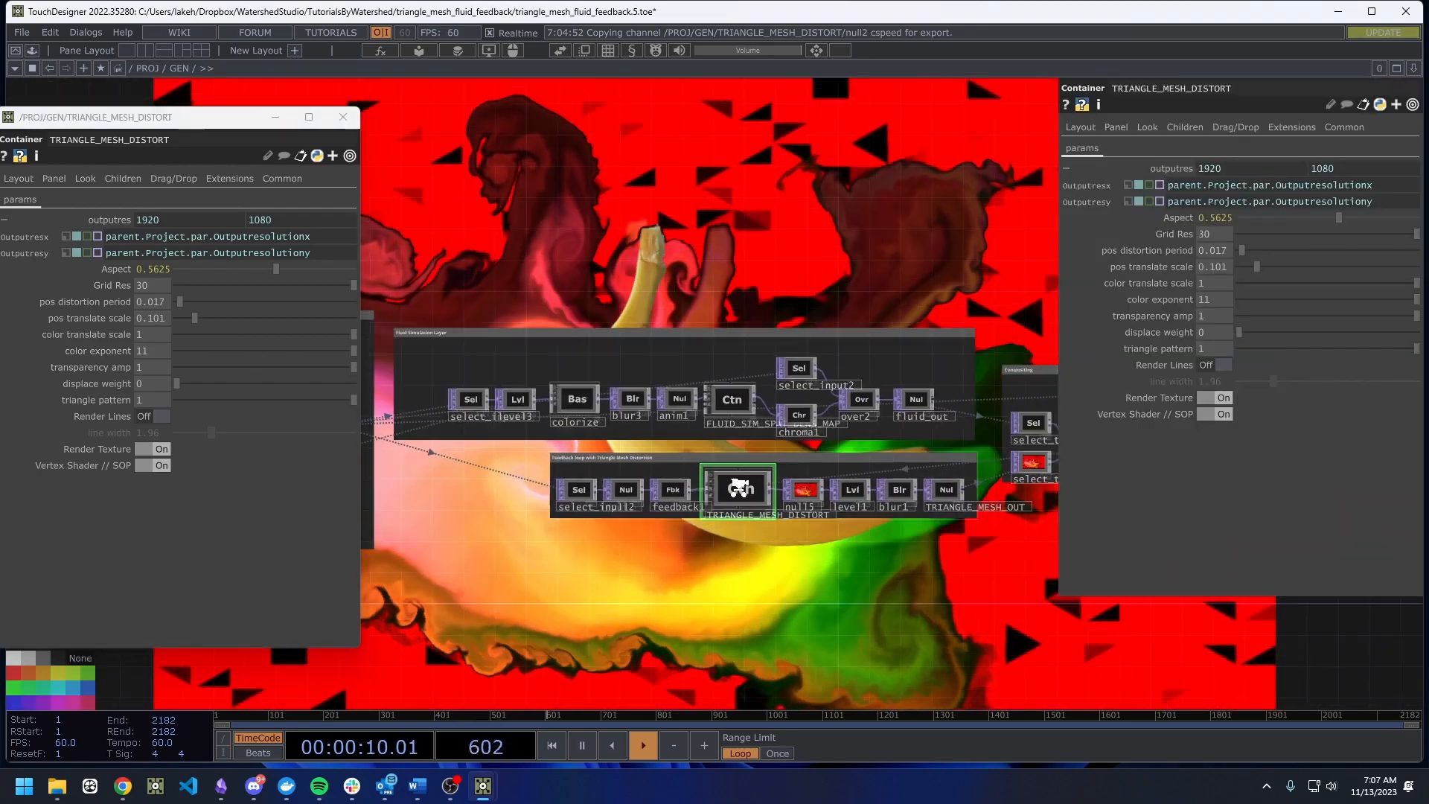
left_click_drag(787, 350, 610, 468)
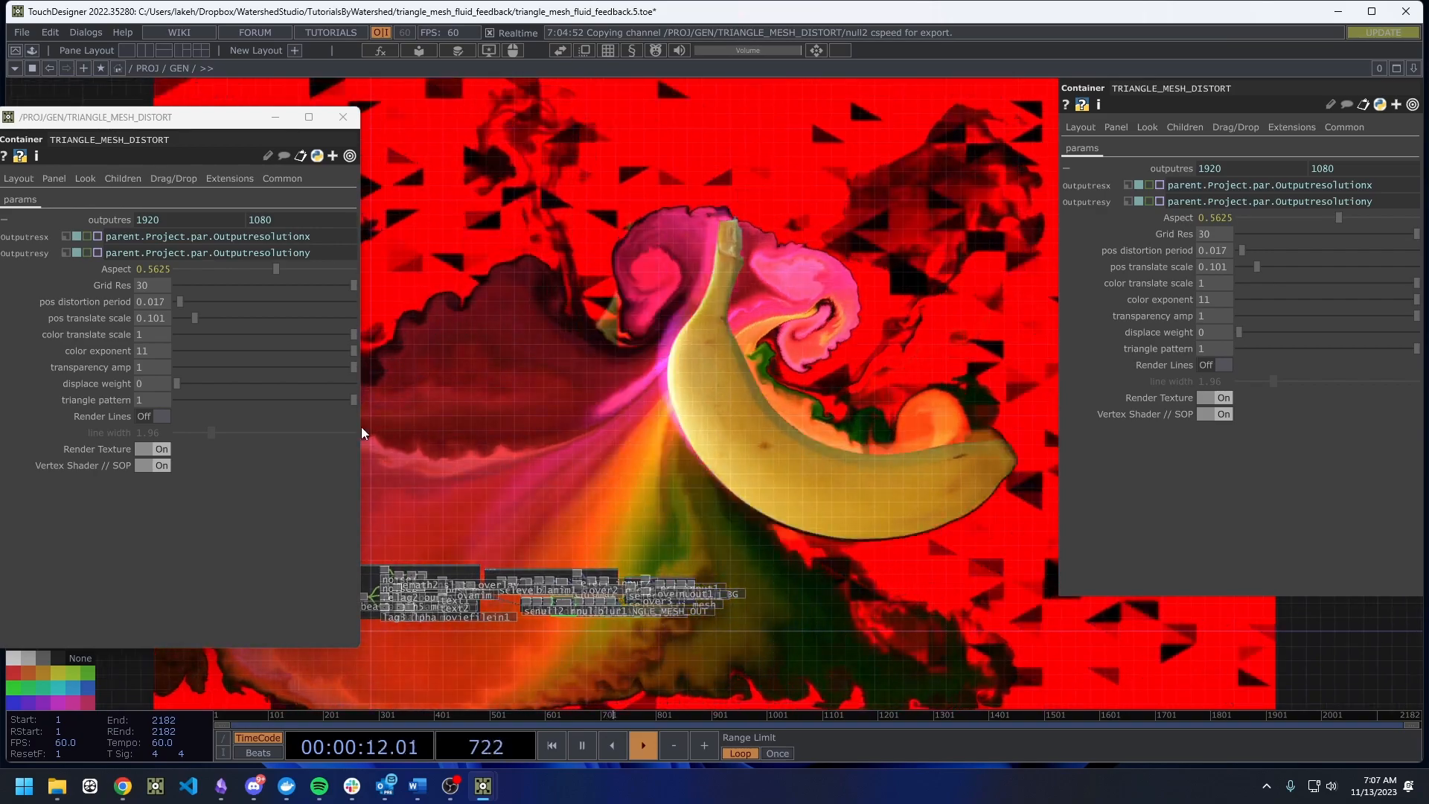
left_click_drag(537, 370, 610, 304)
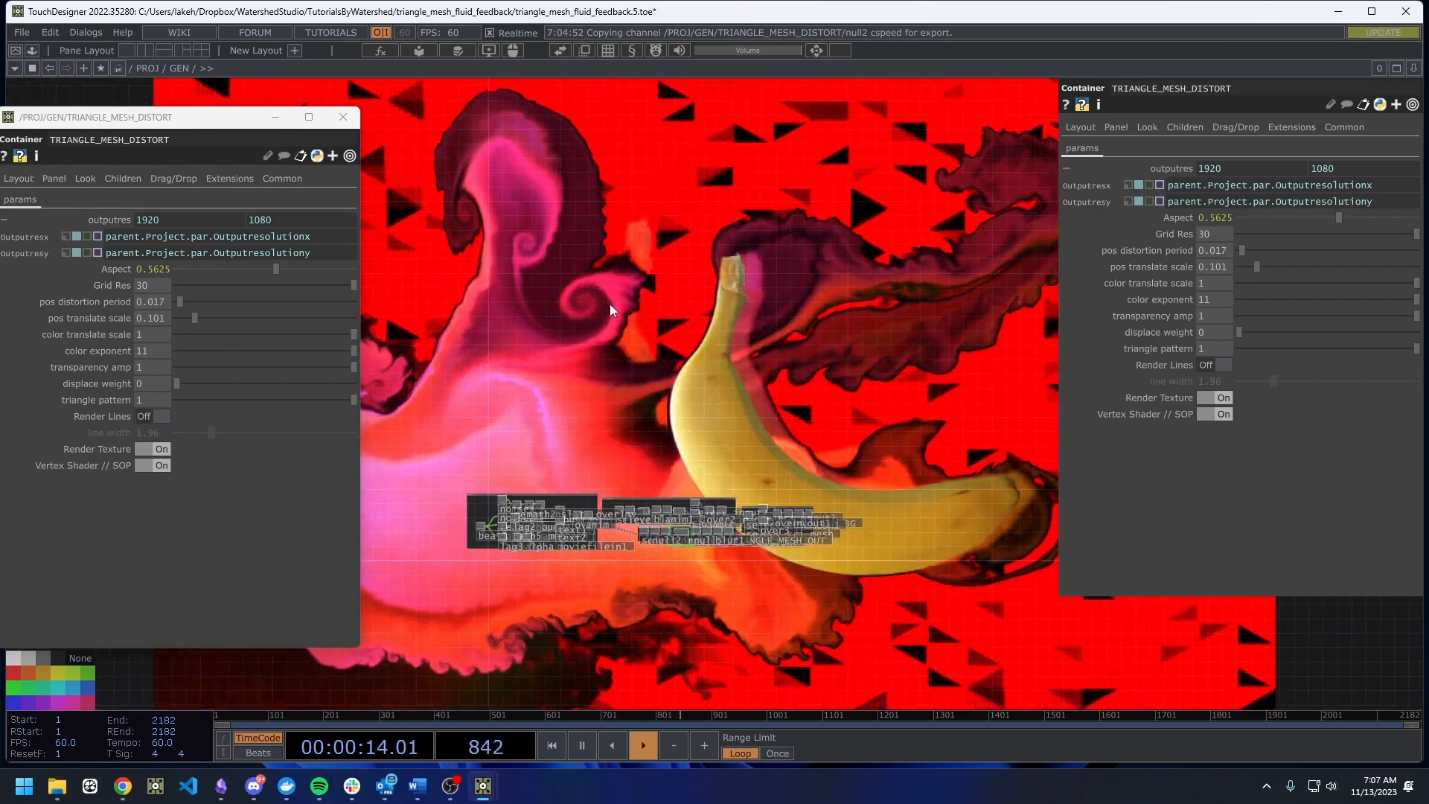
scroll(793, 503, "up", 8)
scroll(793, 503, "up", 10)
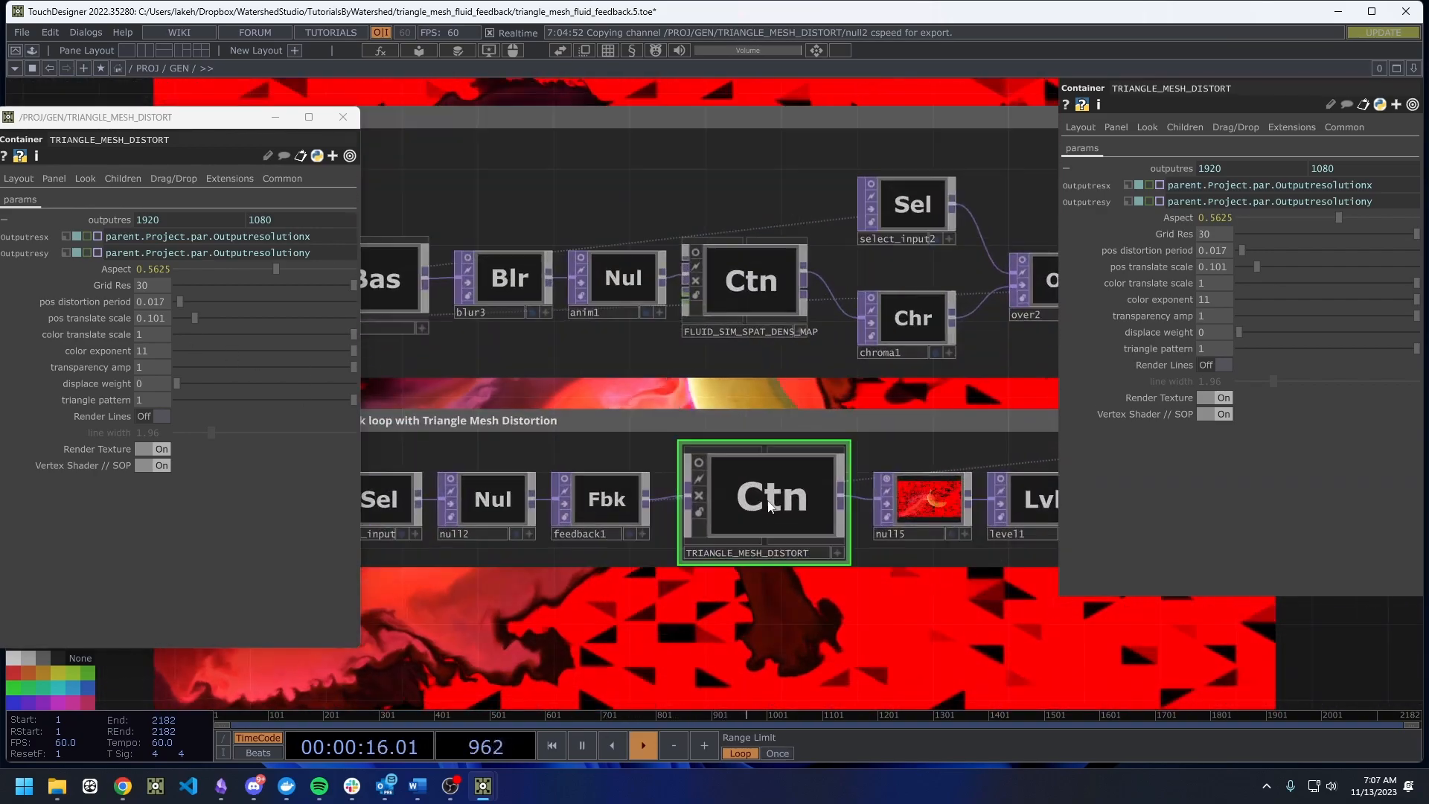
Inside TRIANGLE_MESH_DISTORT, make the Exponent of color_noise a reference to the container's color exponent.
left_click_drag(453, 506, 772, 555)
scroll(487, 406, "up", 6)
left_click(640, 343)
scroll(640, 348, "down", 8)
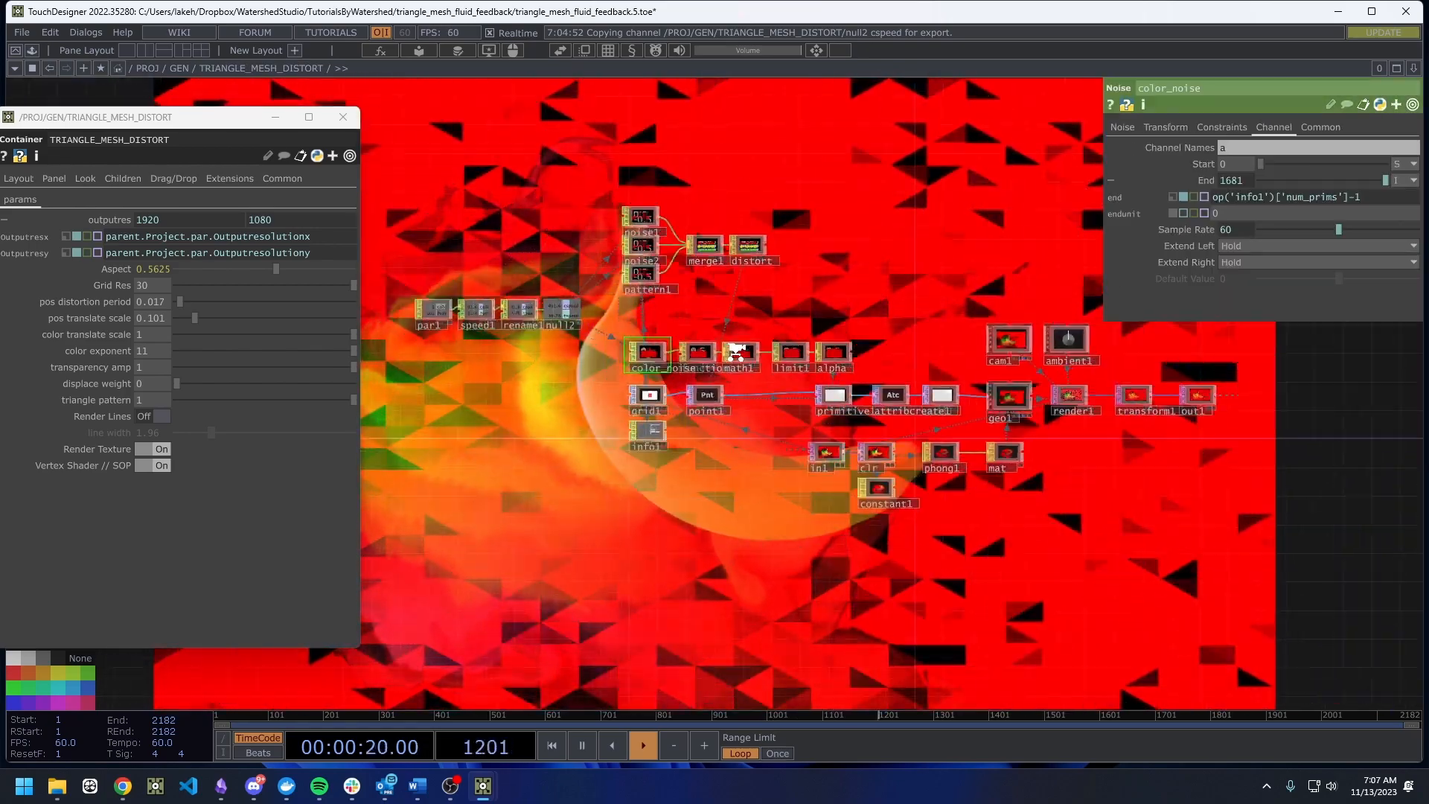
scroll(660, 499, "up", 8)
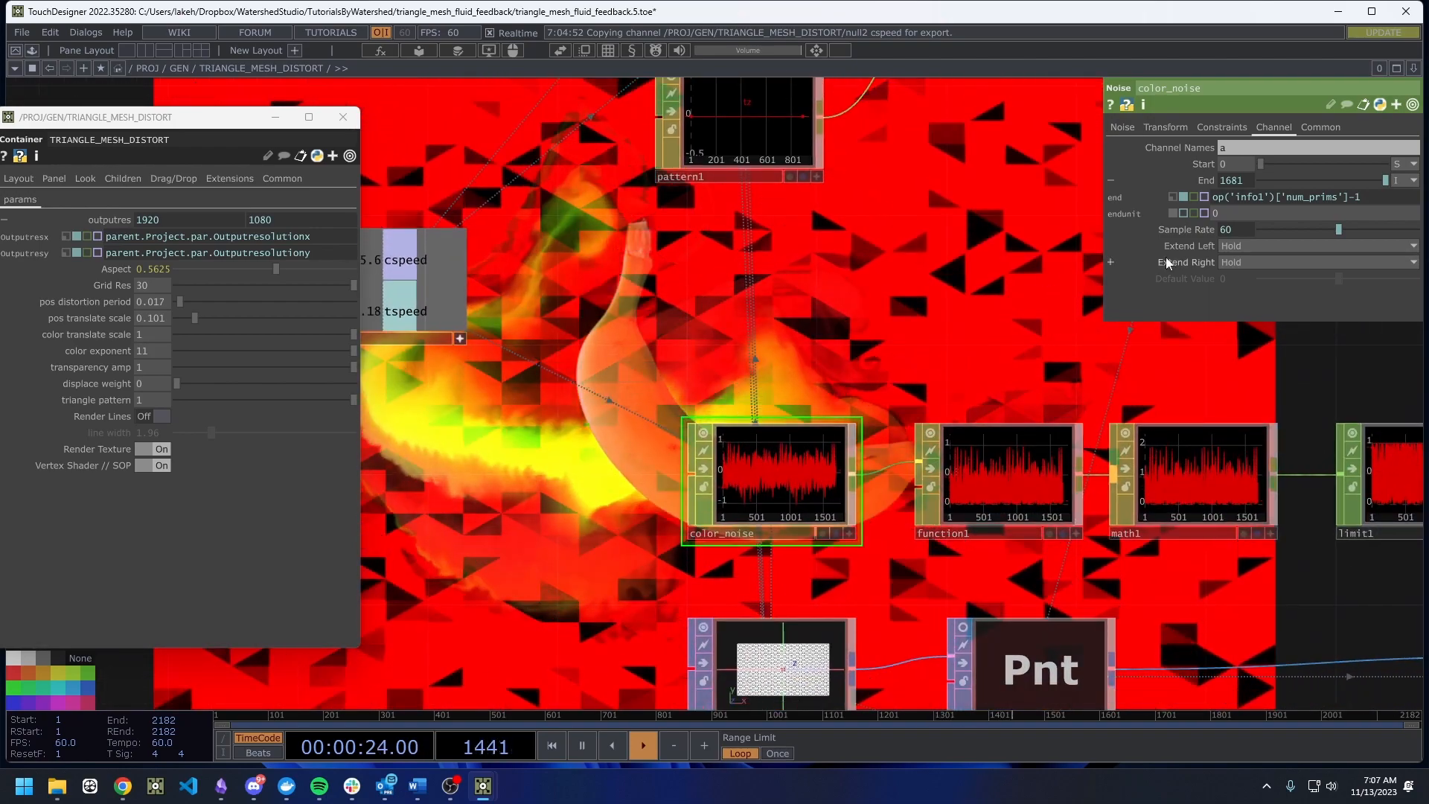
left_click(1122, 127)
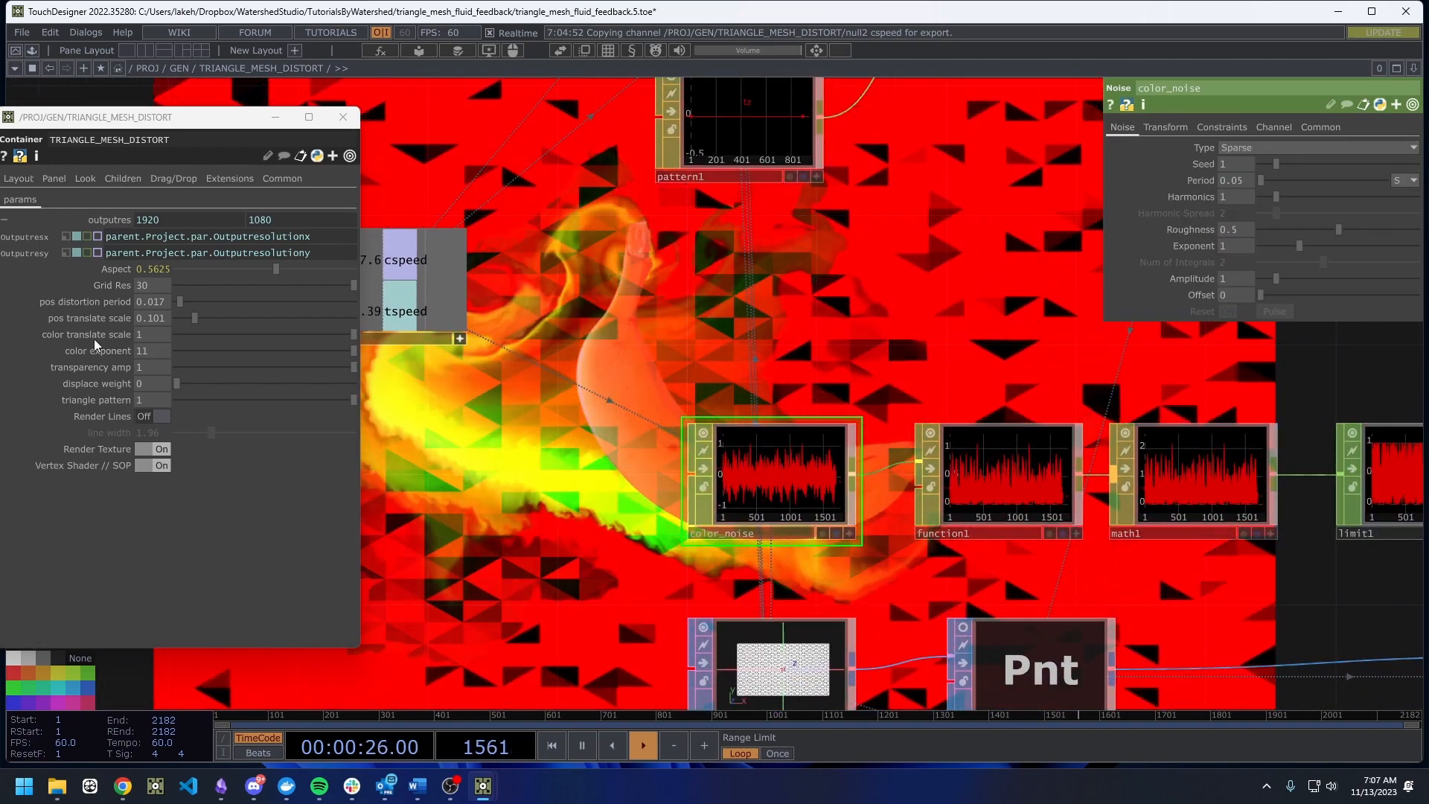
left_click(1236, 246)
type("11")
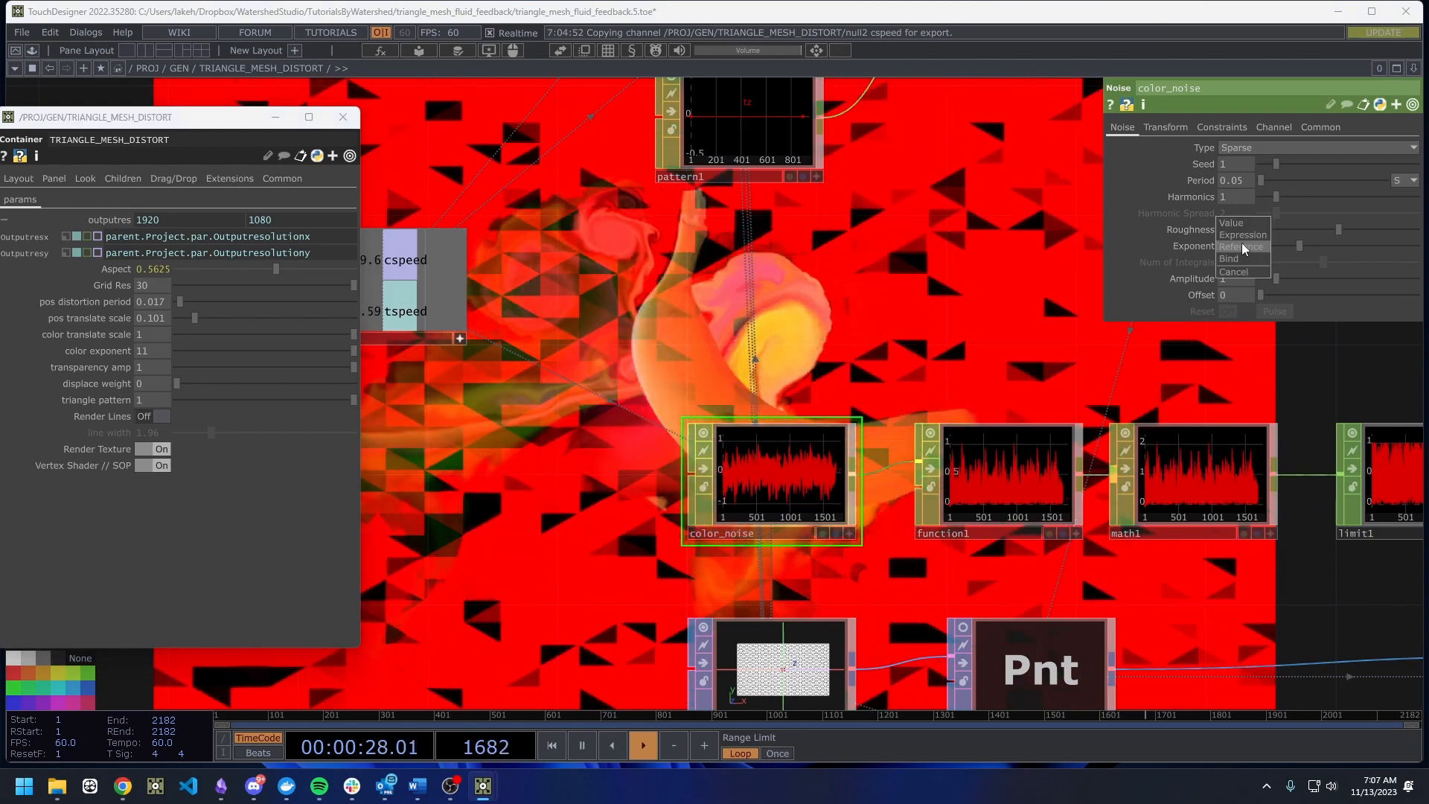
key("Return")
Set the container's color exponent to 1.
left_click_drag(1052, 310, 470, 381)
scroll(483, 379, "down", 3)
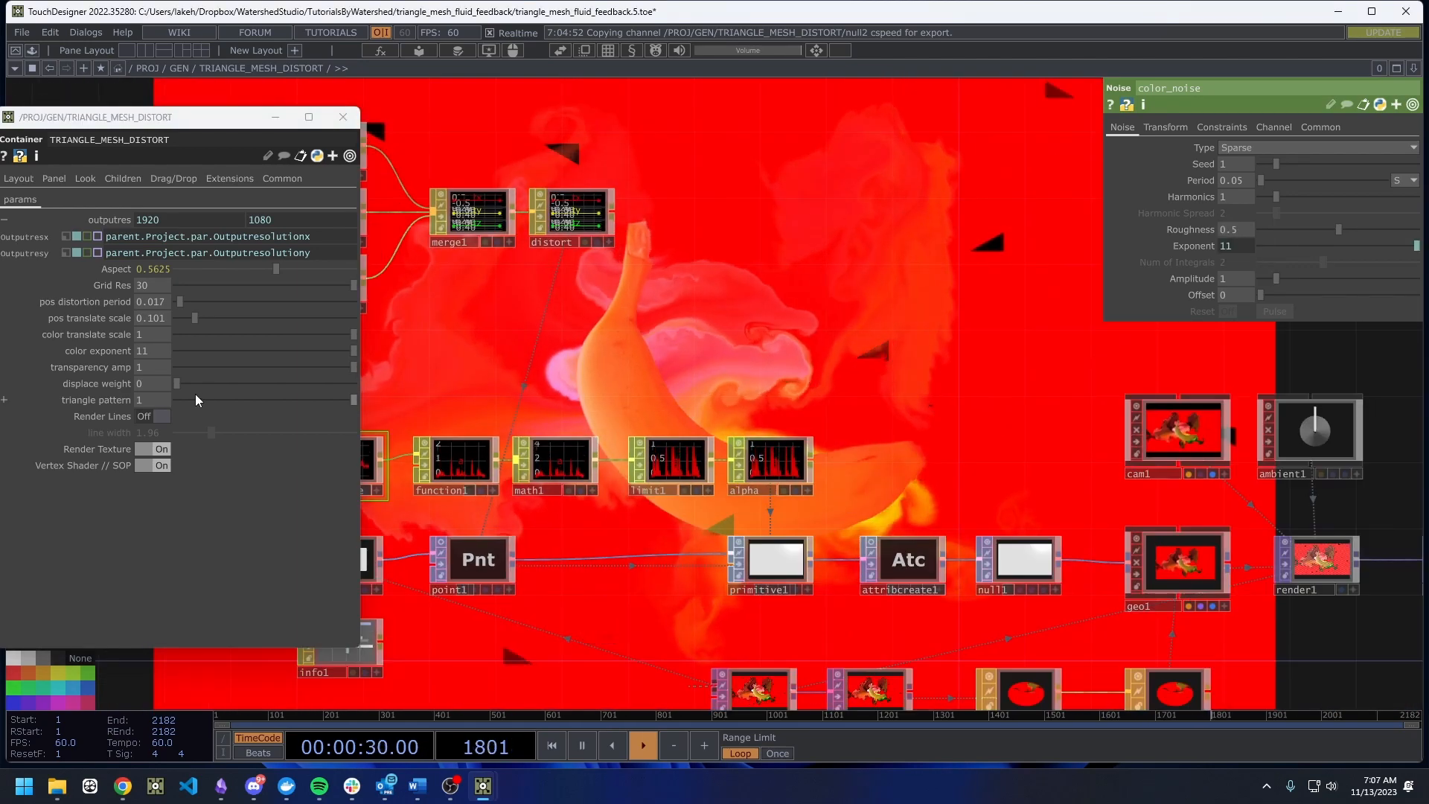
key("ctrl+z")
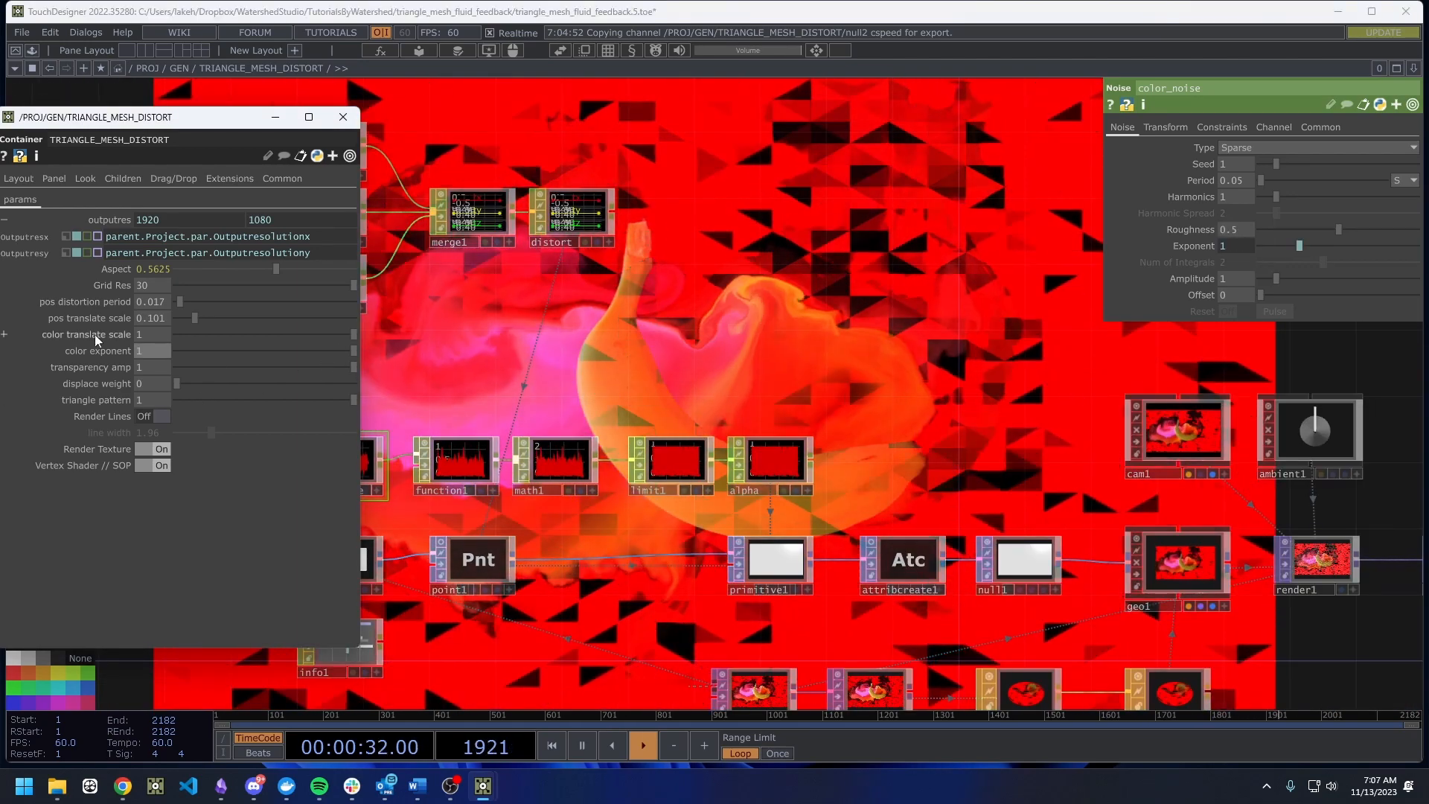
Set the Colorexponent parameter's range max to 10, and sweep the color exponent to 9.03 and back down to 1.26.
left_click(817, 51)
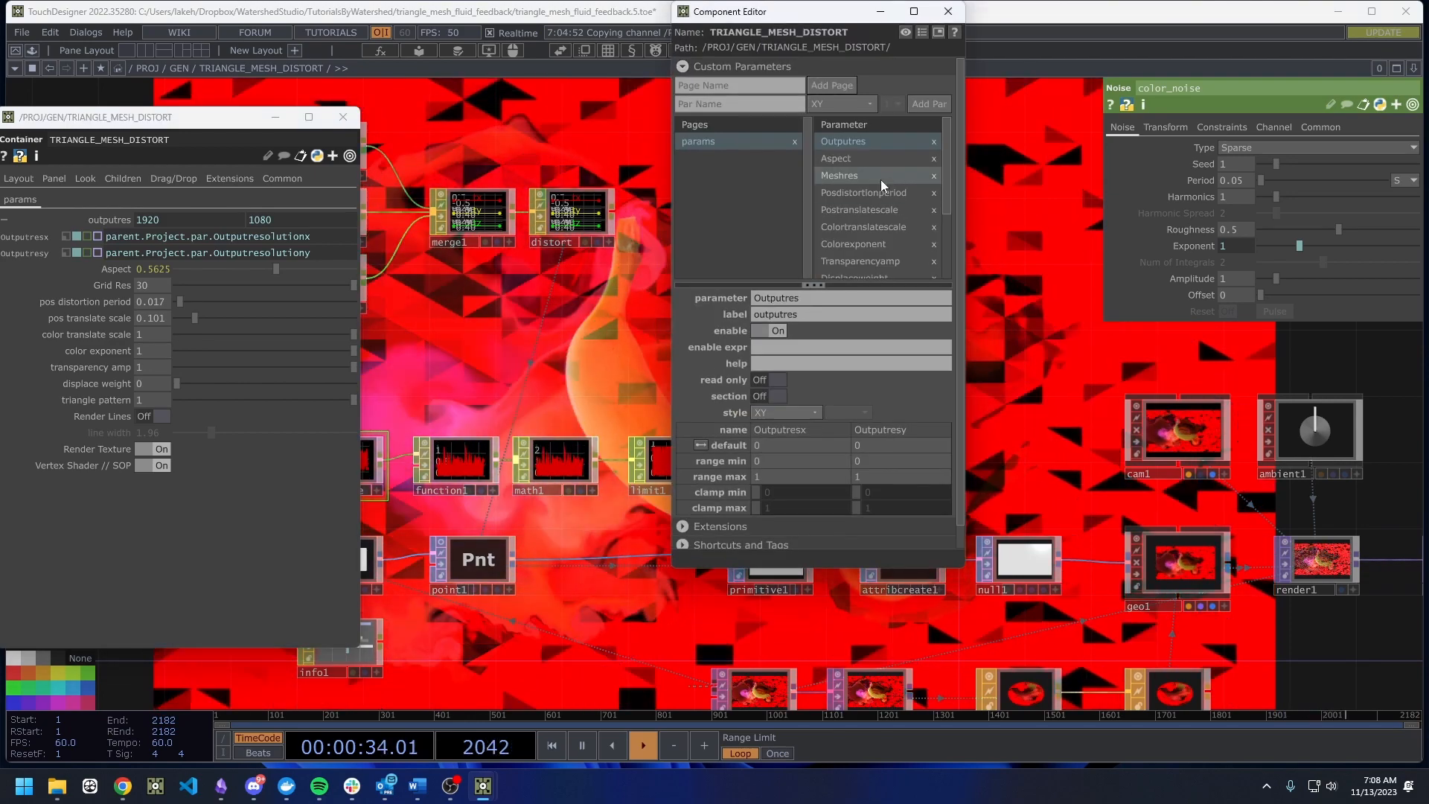
left_click(868, 245)
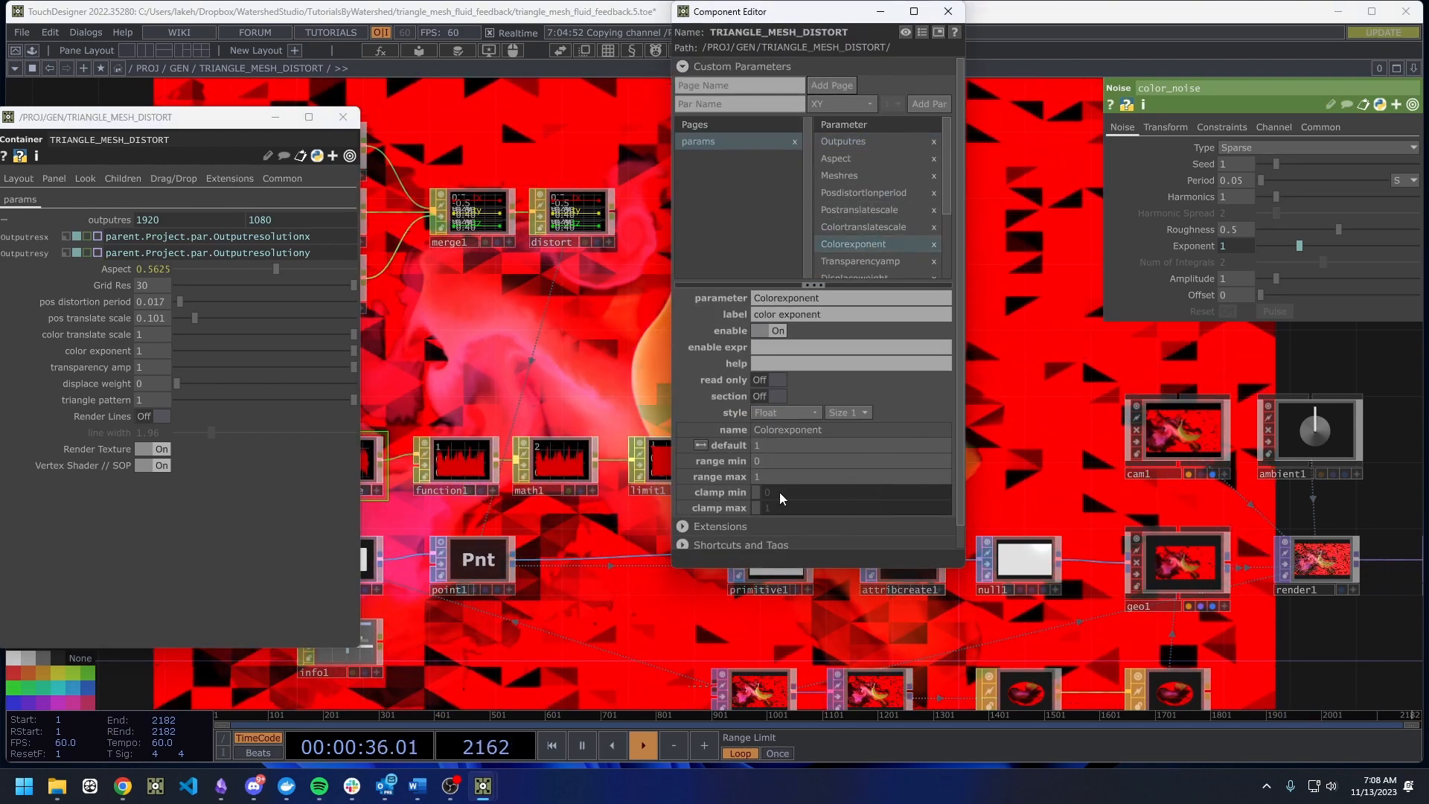
left_click(787, 480)
type("10")
key("Return")
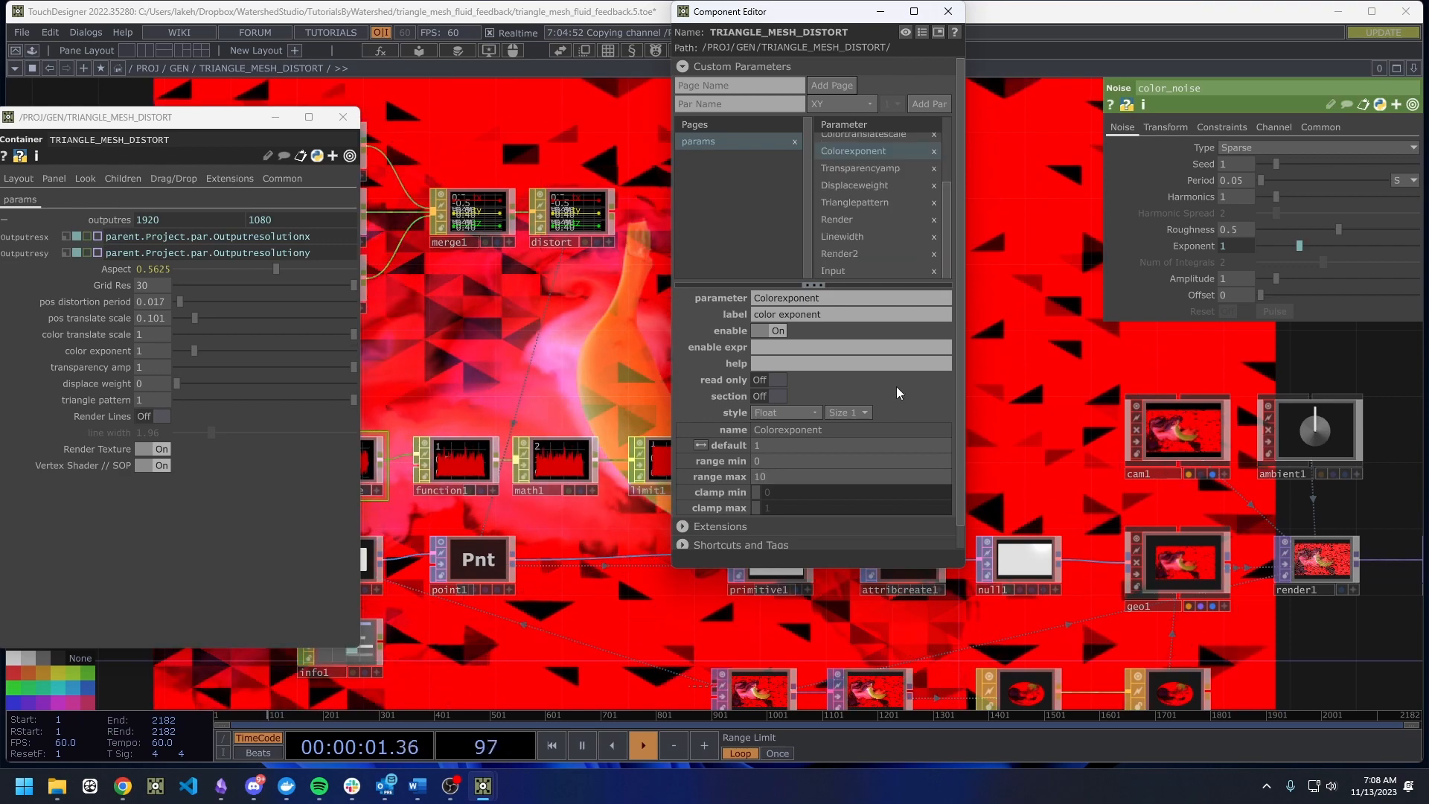
left_click(948, 12)
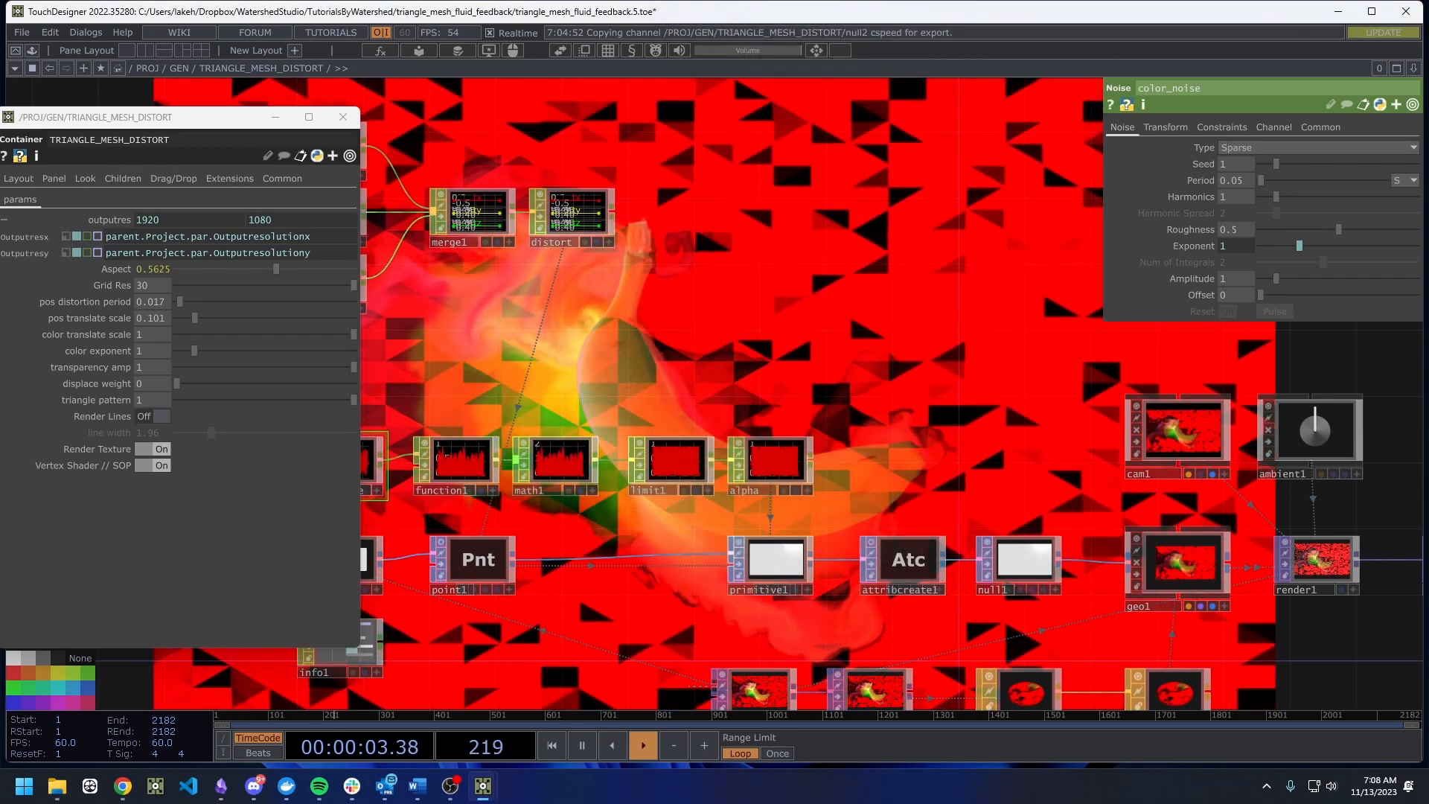
left_click_drag(198, 349, 339, 361)
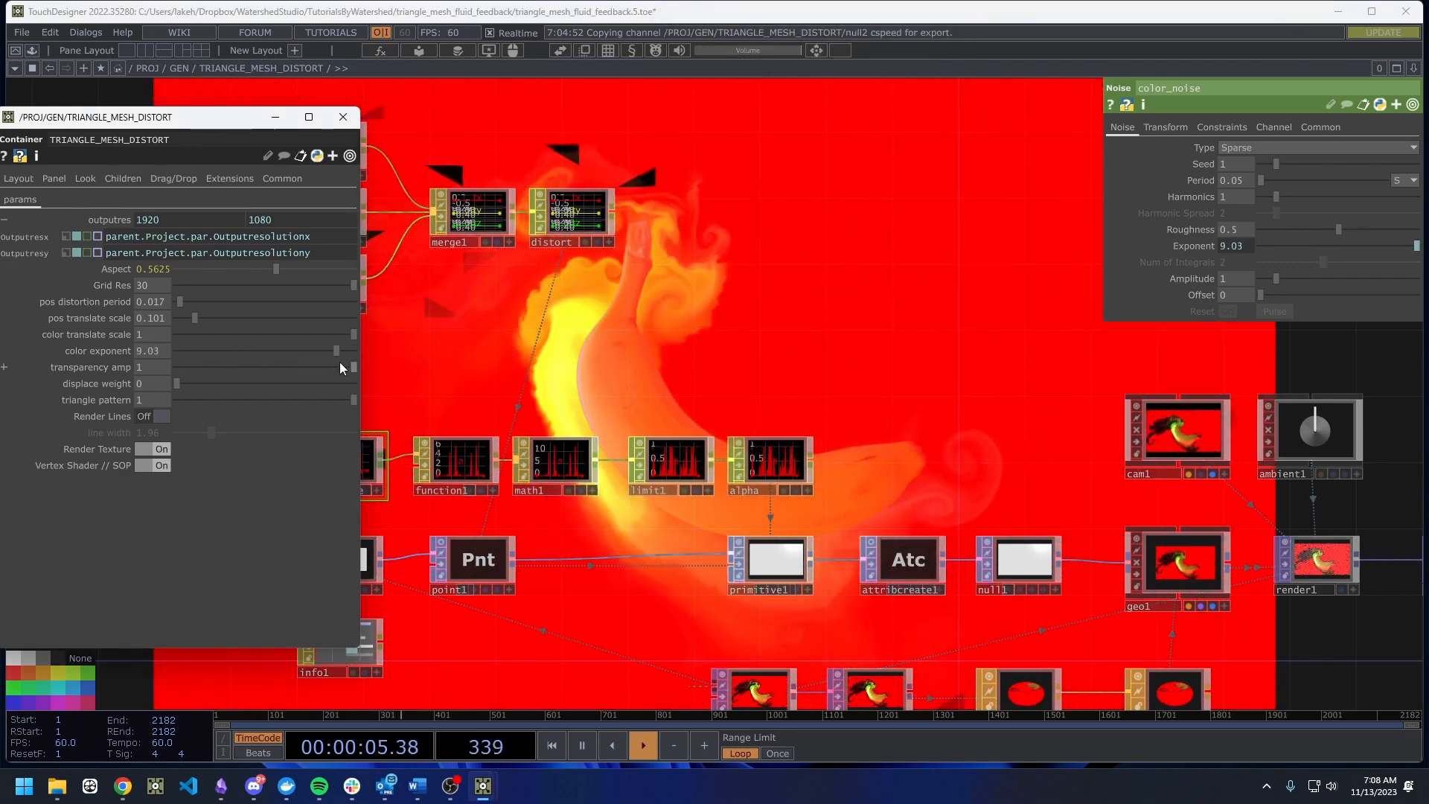
left_click_drag(220, 383, 128, 383)
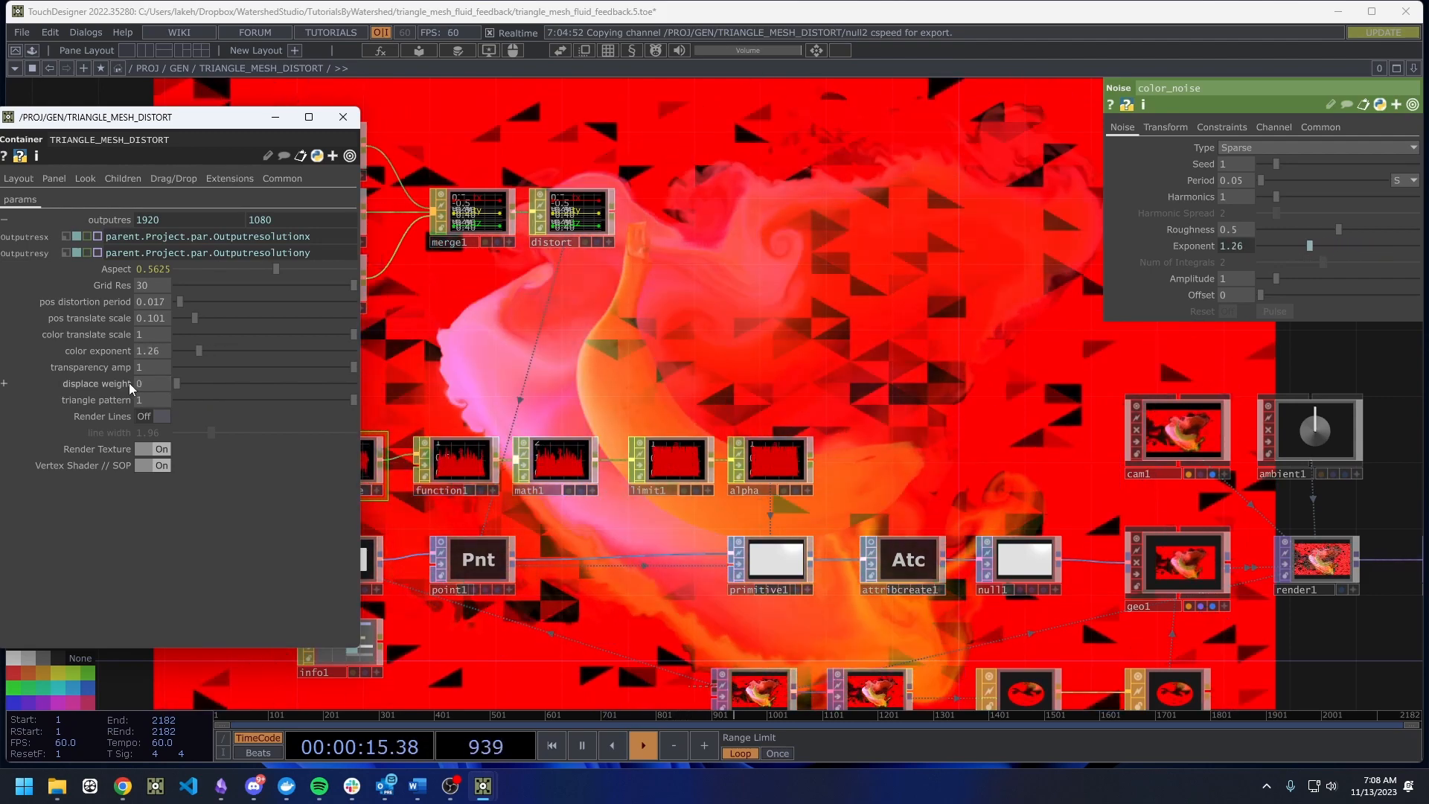
Bypass transform1 to remove the red background, and raise the container's color exponent to 10.
left_click_drag(669, 339, 551, 356)
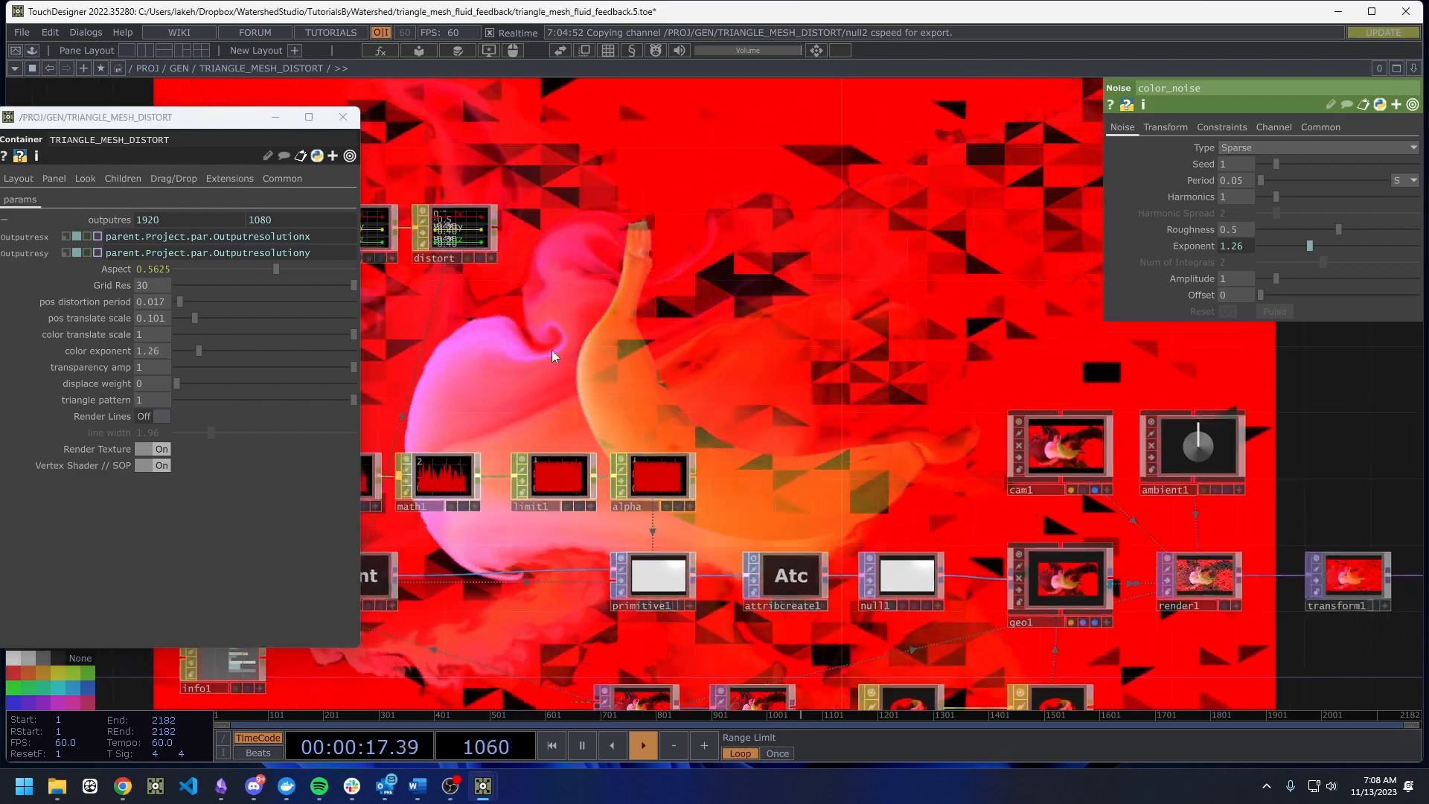
scroll(492, 365, "down", 3)
scroll(1062, 545, "up", 5)
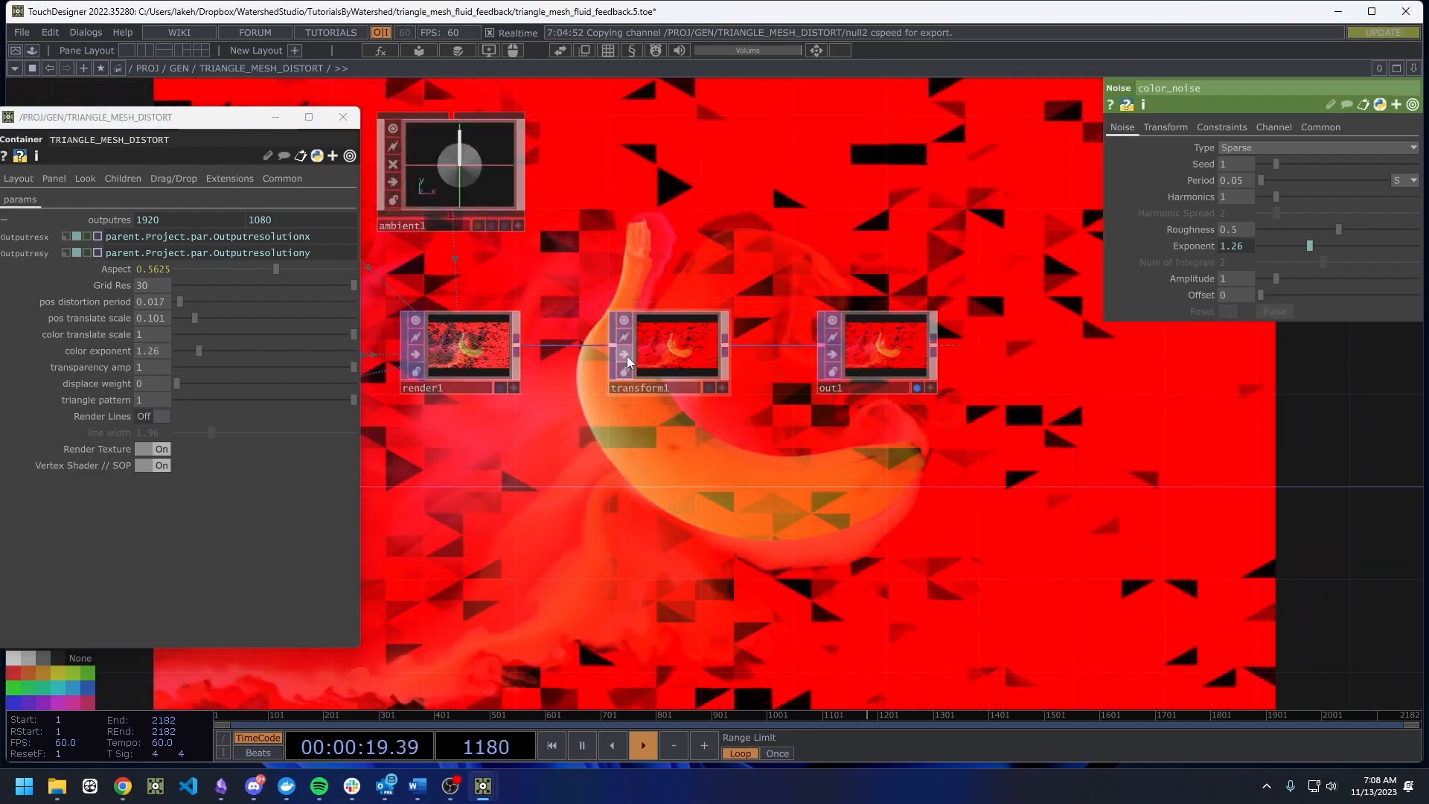
left_click_drag(807, 503, 1202, 599)
scroll(1201, 600, "down", 3)
left_click_drag(551, 542, 608, 549)
left_click_drag(213, 350, 601, 366)
Set the container's color translate scale to 0 and its color exponent to 11.
left_click_drag(690, 314, 644, 314)
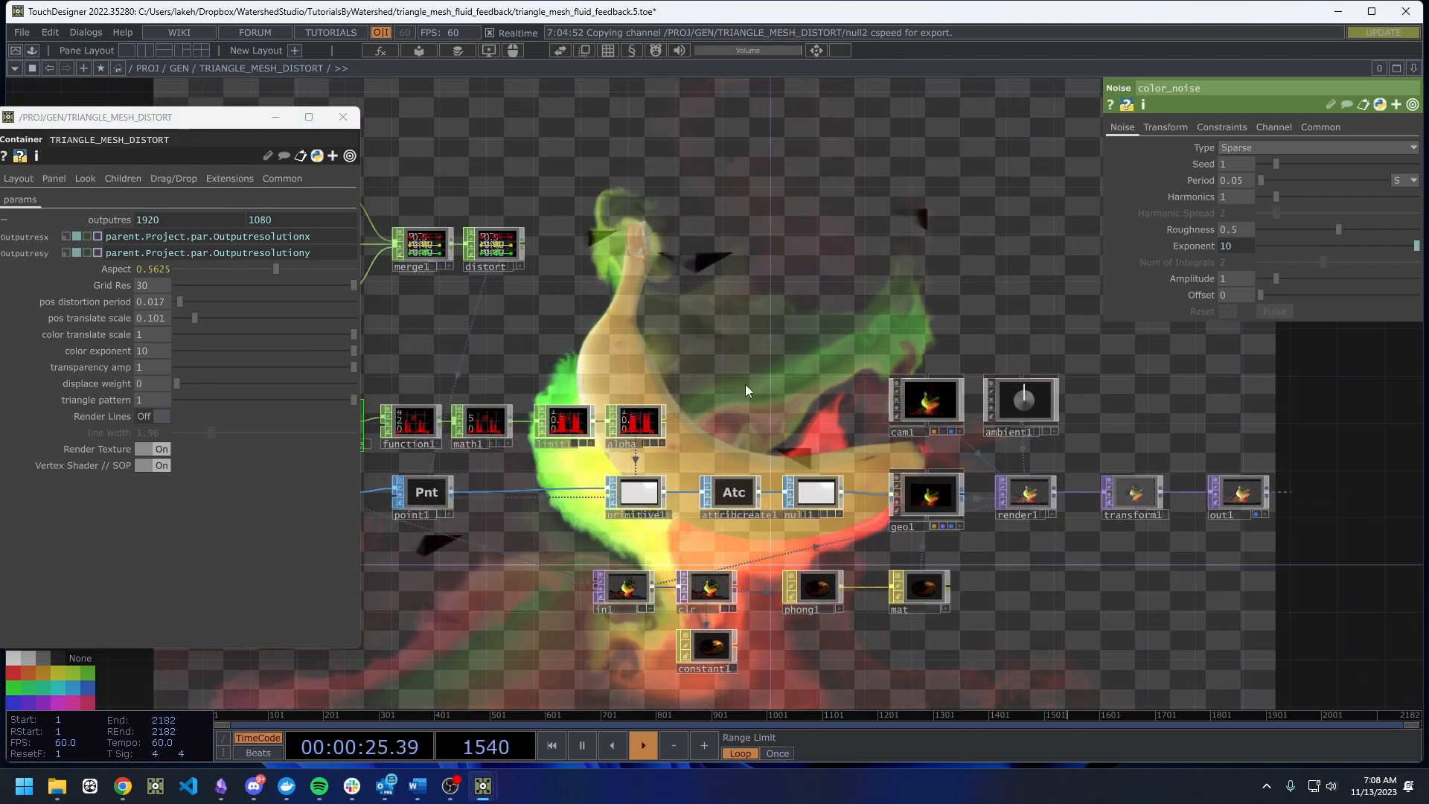
left_click_drag(746, 386, 699, 220)
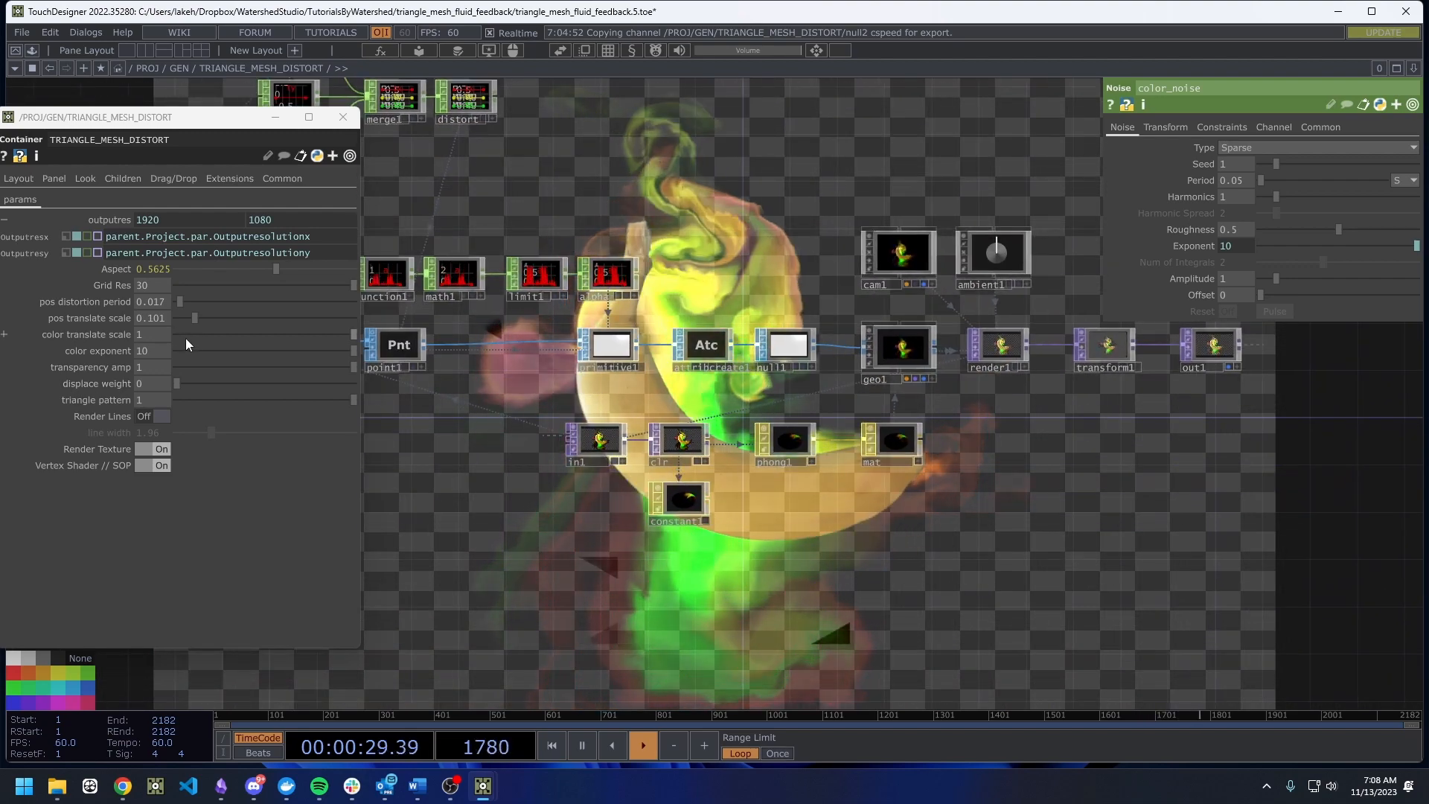
left_click_drag(193, 335, 111, 353)
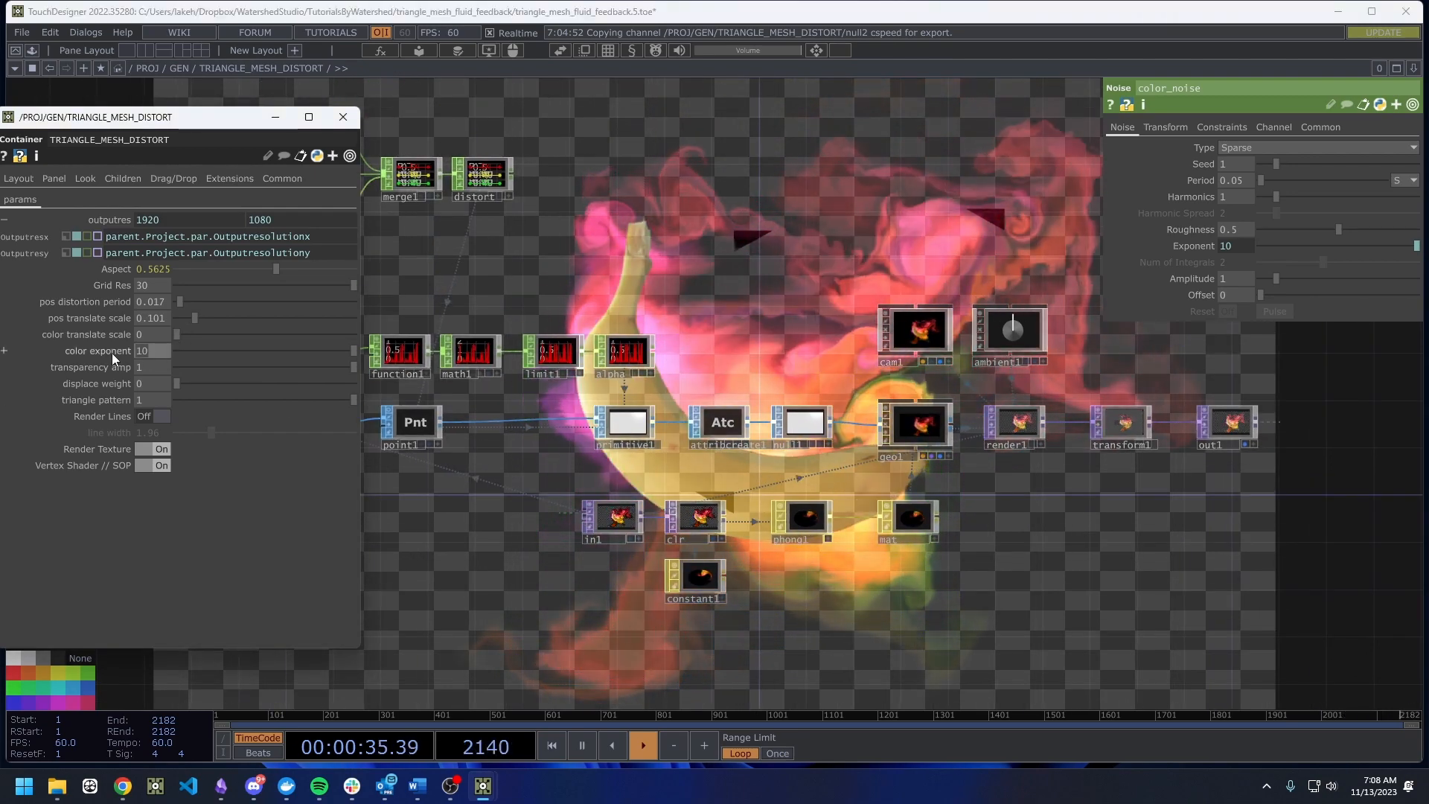
type("11")
key("Return")
Return the container's color exponent to 10 and raise the Multiply of math1 to 10.
left_click_drag(538, 580, 652, 589)
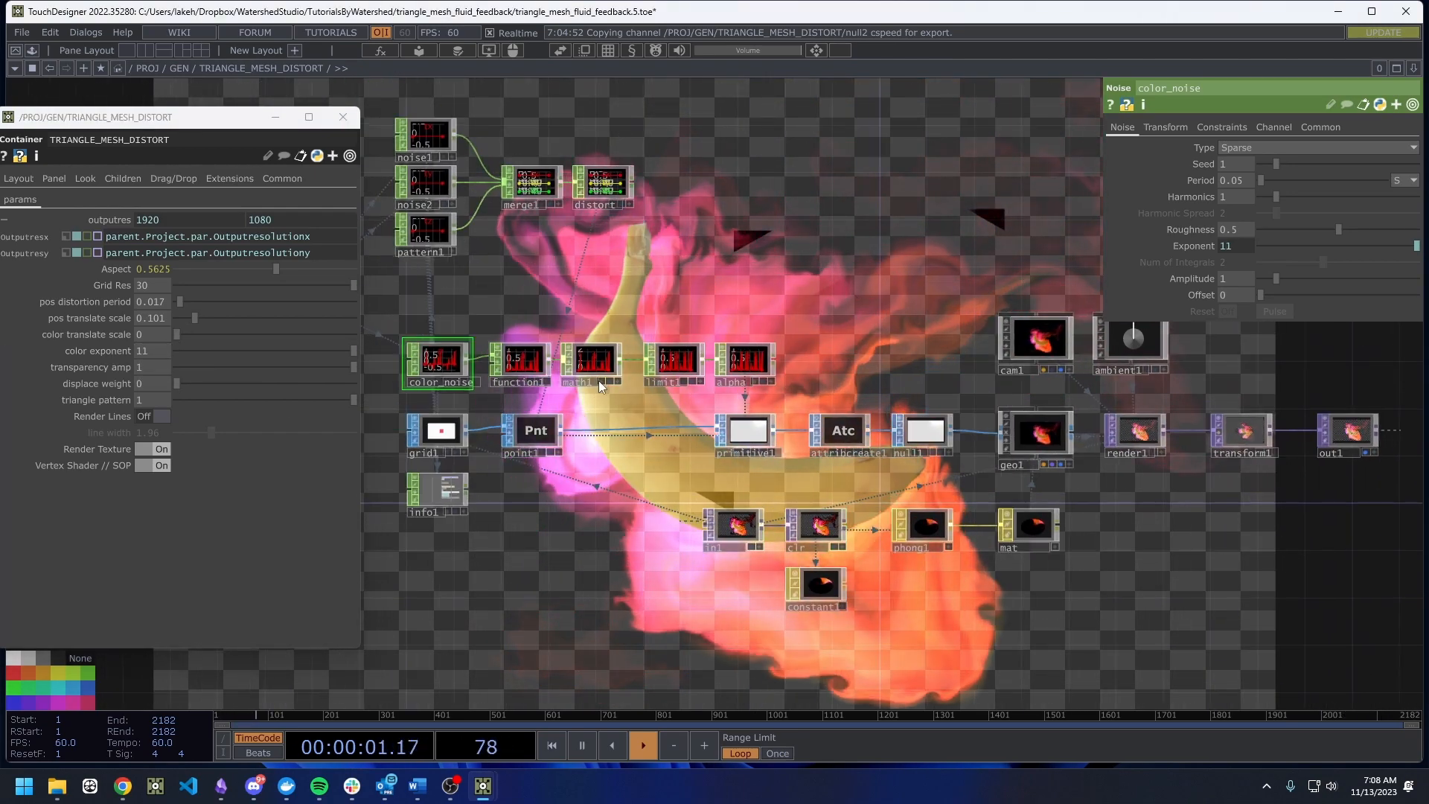
scroll(593, 359, "up", 3)
left_click(591, 355)
left_click_drag(801, 246, 755, 396)
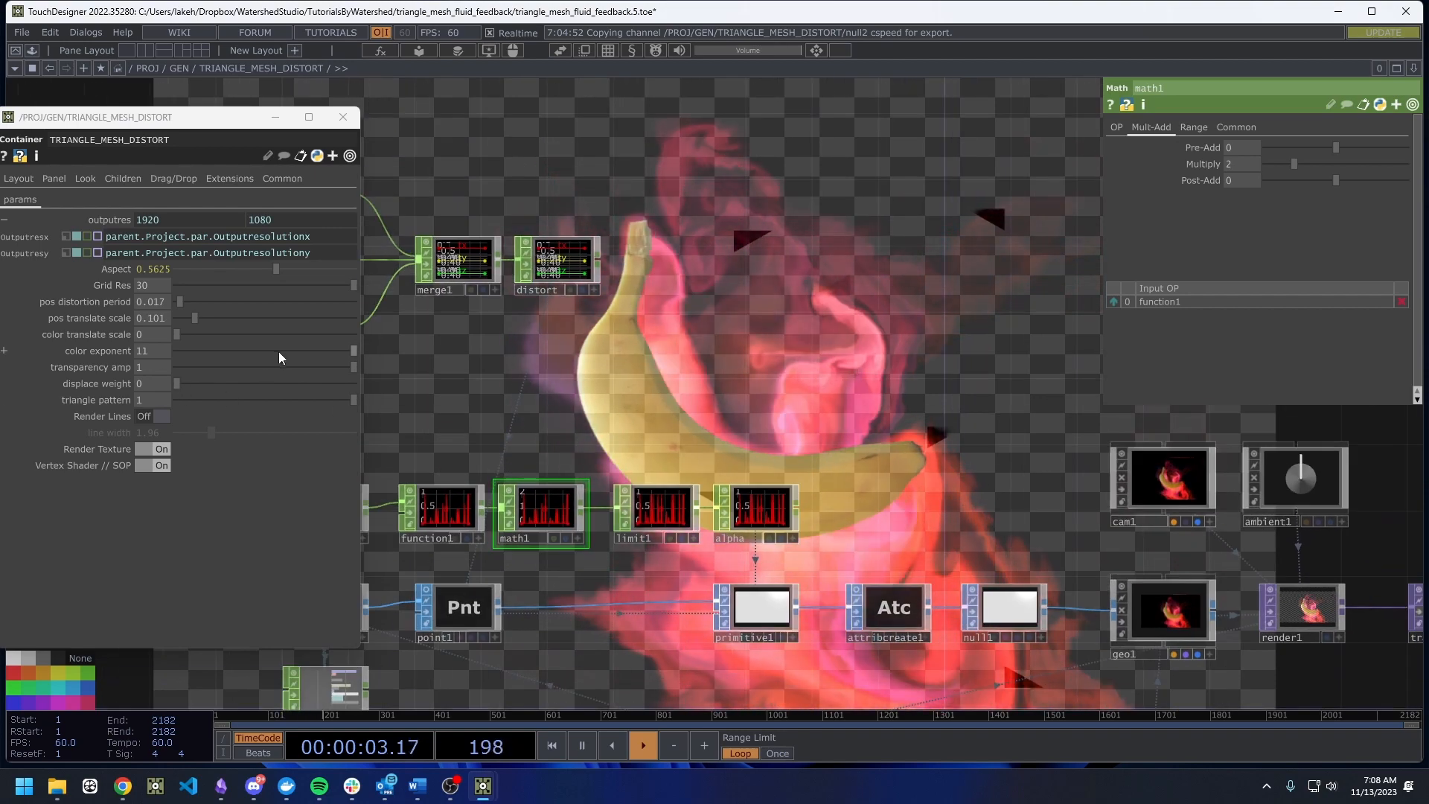
left_click_drag(904, 264, 872, 266)
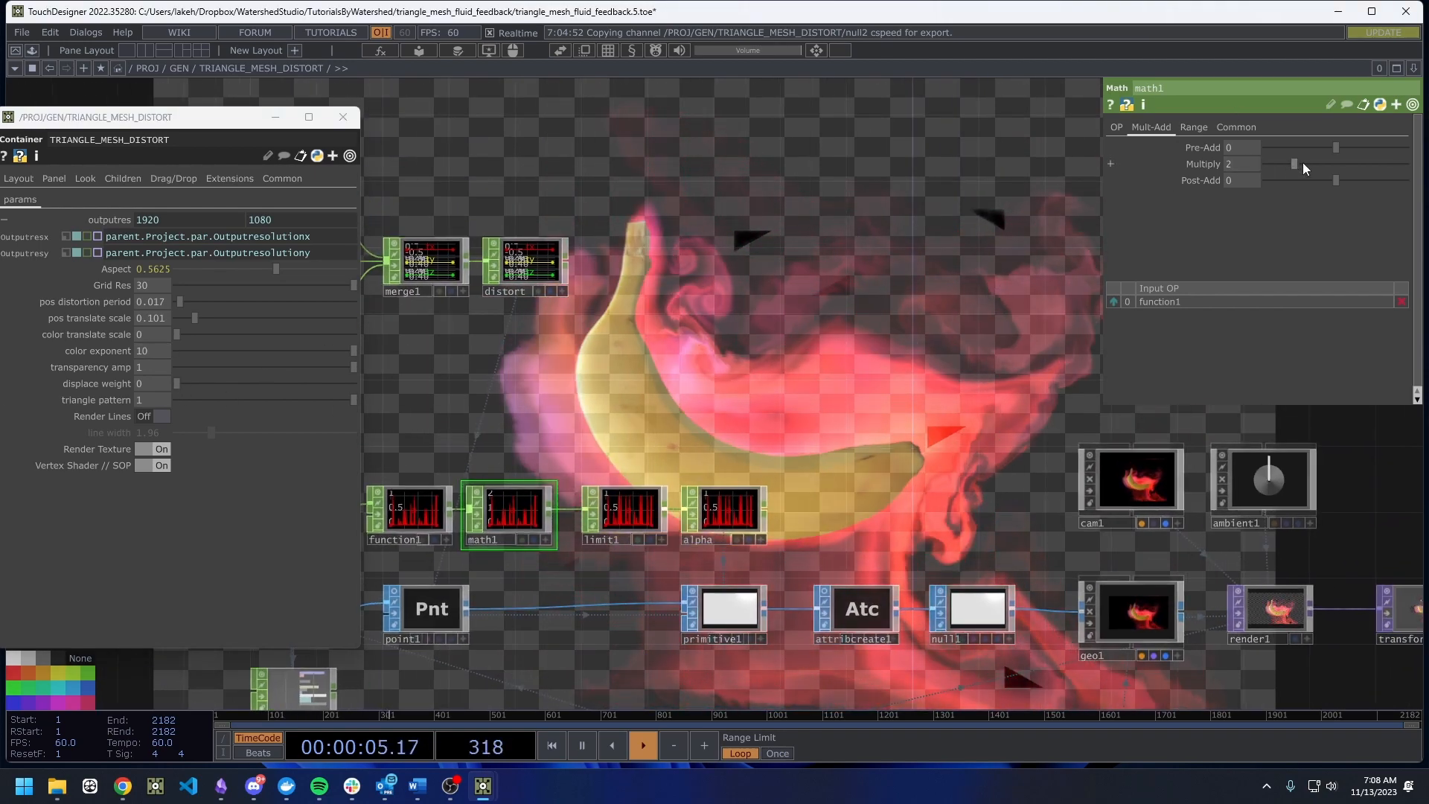
left_click_drag(1297, 163, 1327, 167)
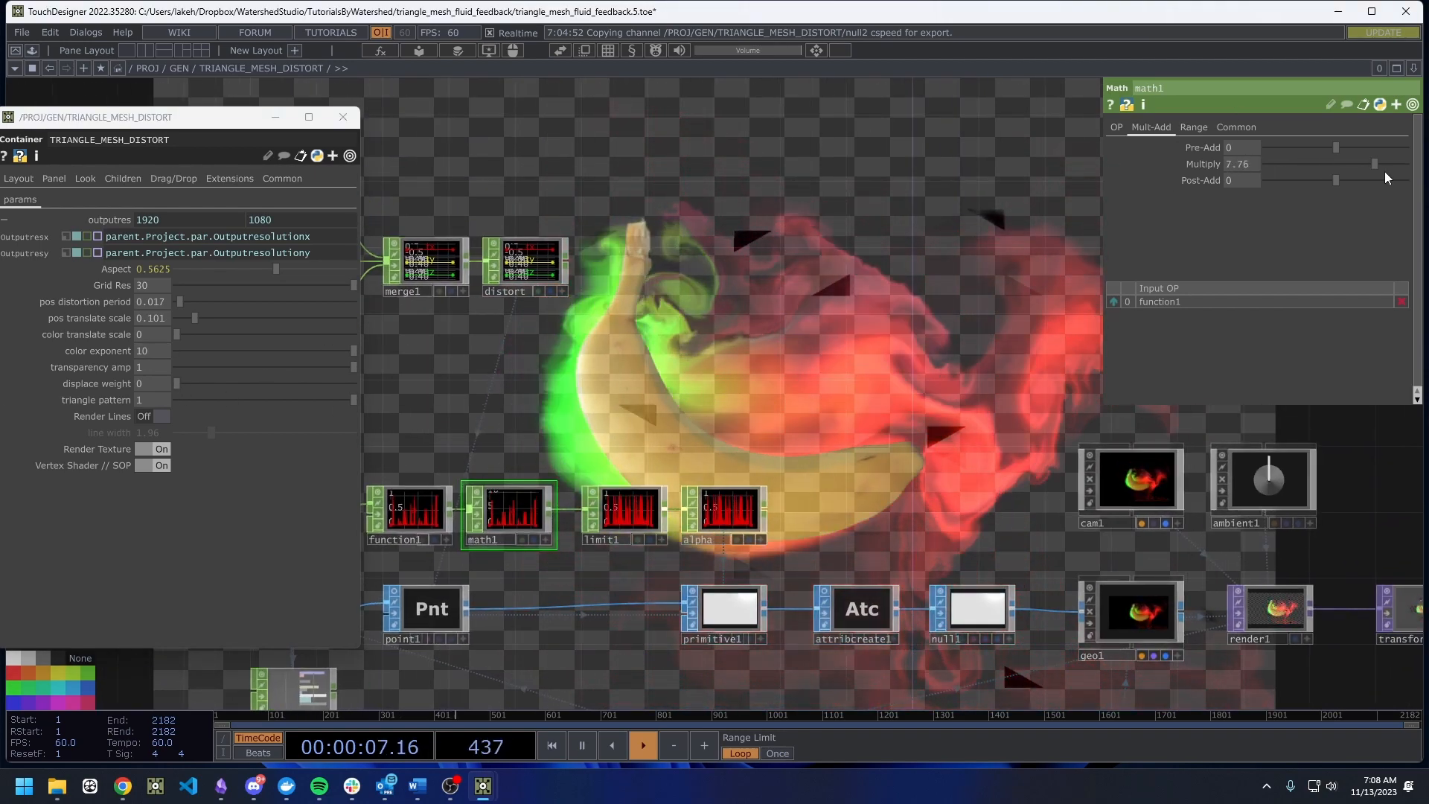
Compare the waveforms of color_noise, function1, math1, limit1 and alpha to examine how the multiplication and limiting shape the transparency values.
scroll(562, 524, "up", 5)
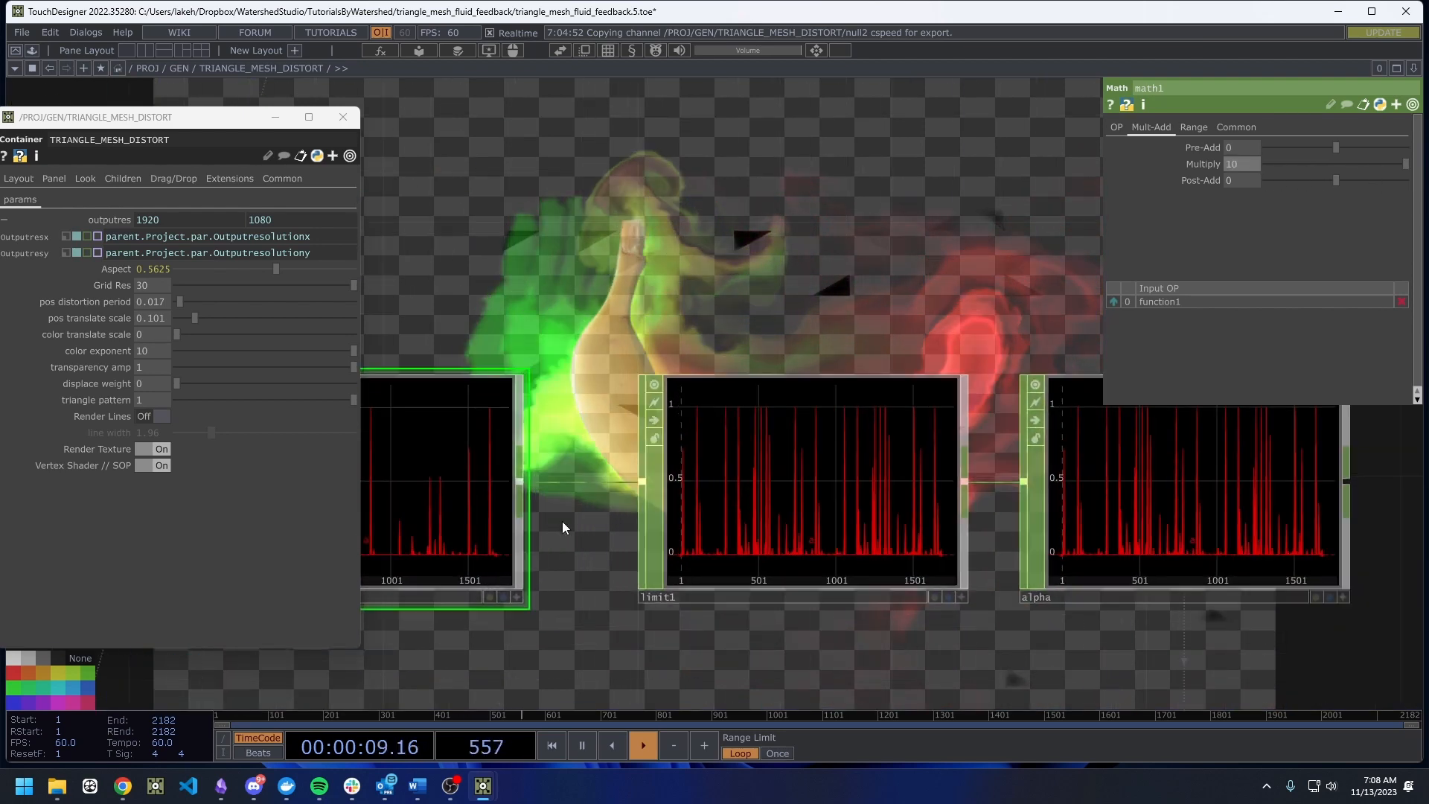
scroll(743, 499, "down", 2)
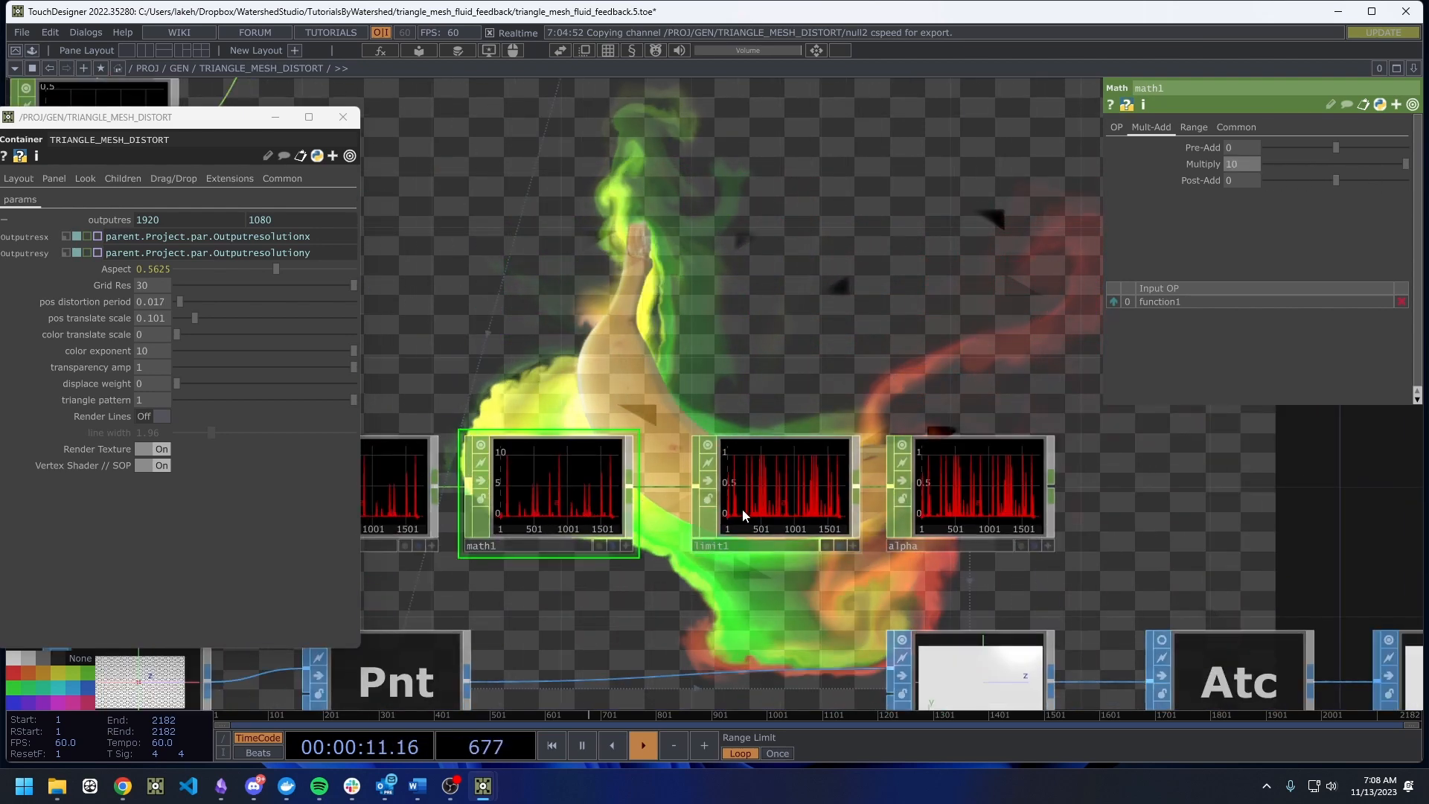
scroll(498, 490, "up", 1)
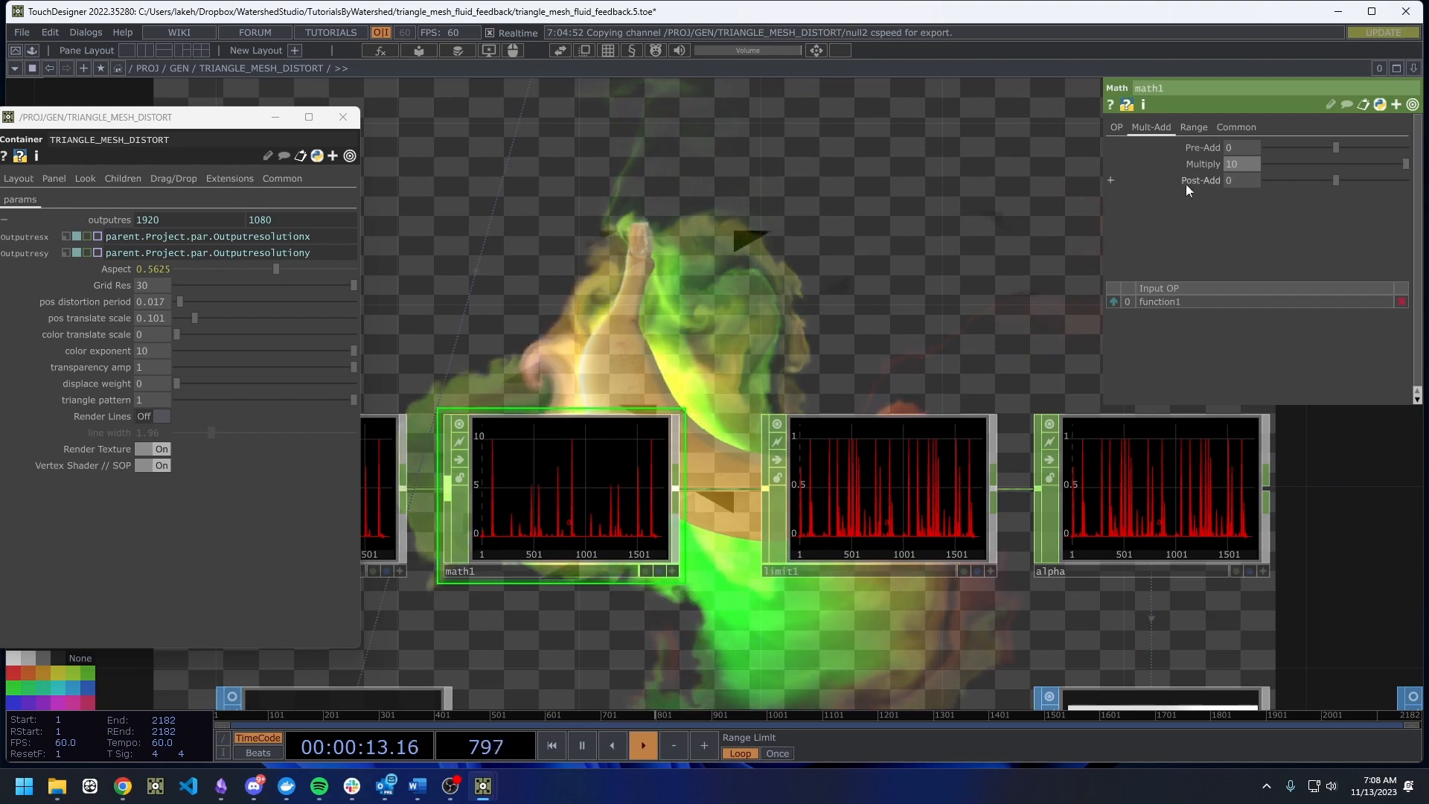
left_click_drag(526, 610, 1072, 623)
scroll(806, 566, "up", 1)
scroll(806, 567, "up", 1)
scroll(805, 567, "down", 2)
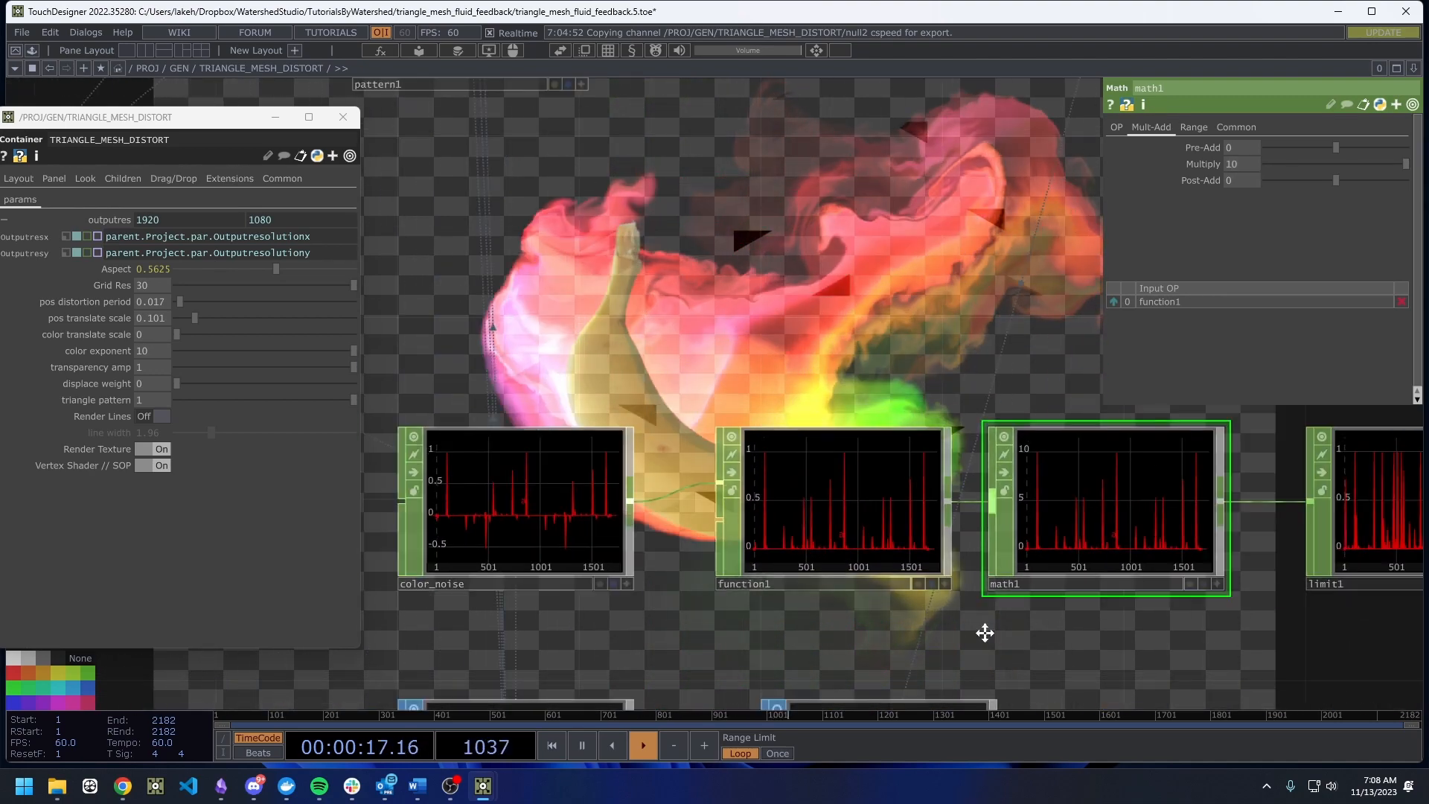
left_click_drag(982, 632, 760, 618)
scroll(836, 530, "up", 3)
scroll(836, 529, "down", 1)
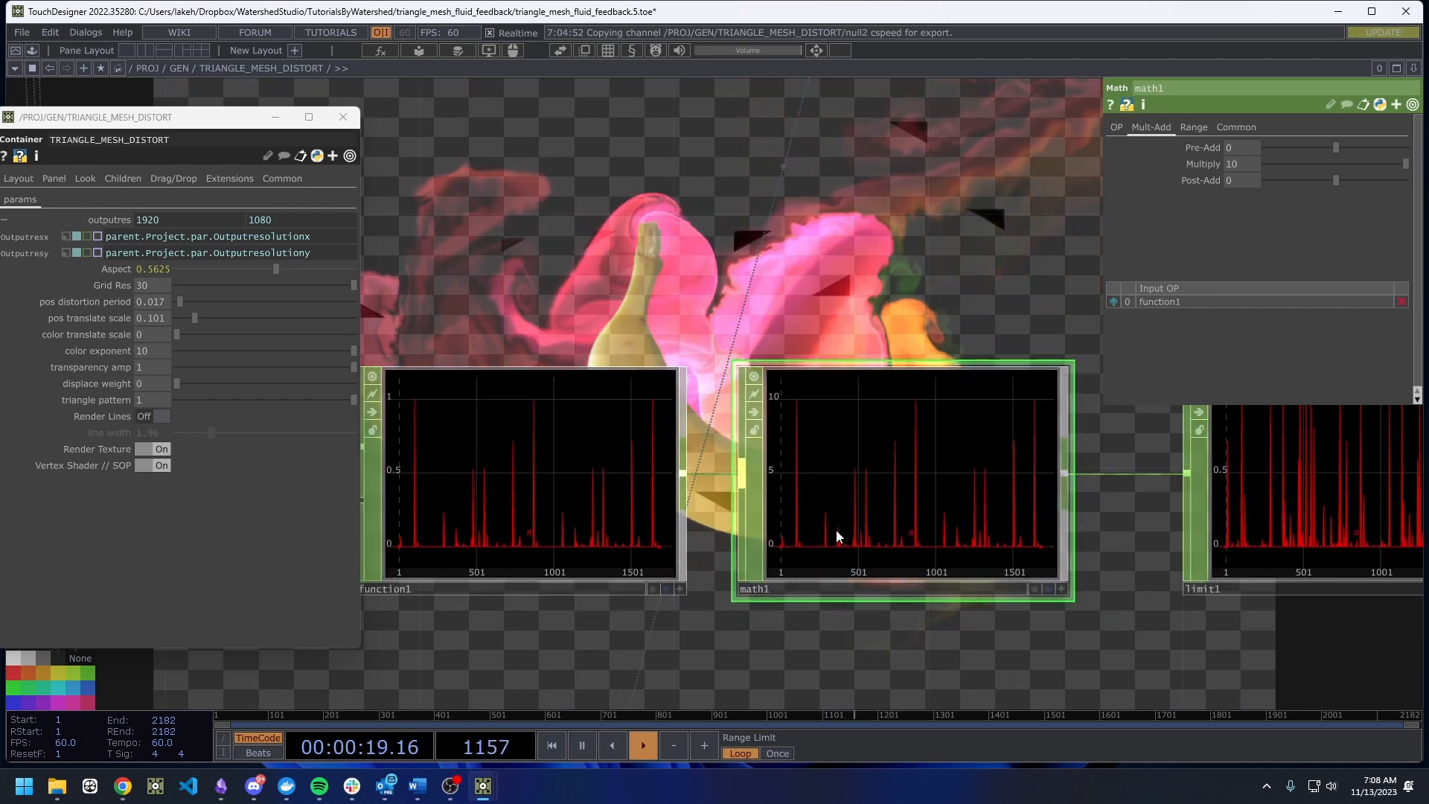
scroll(848, 528, "down", 1)
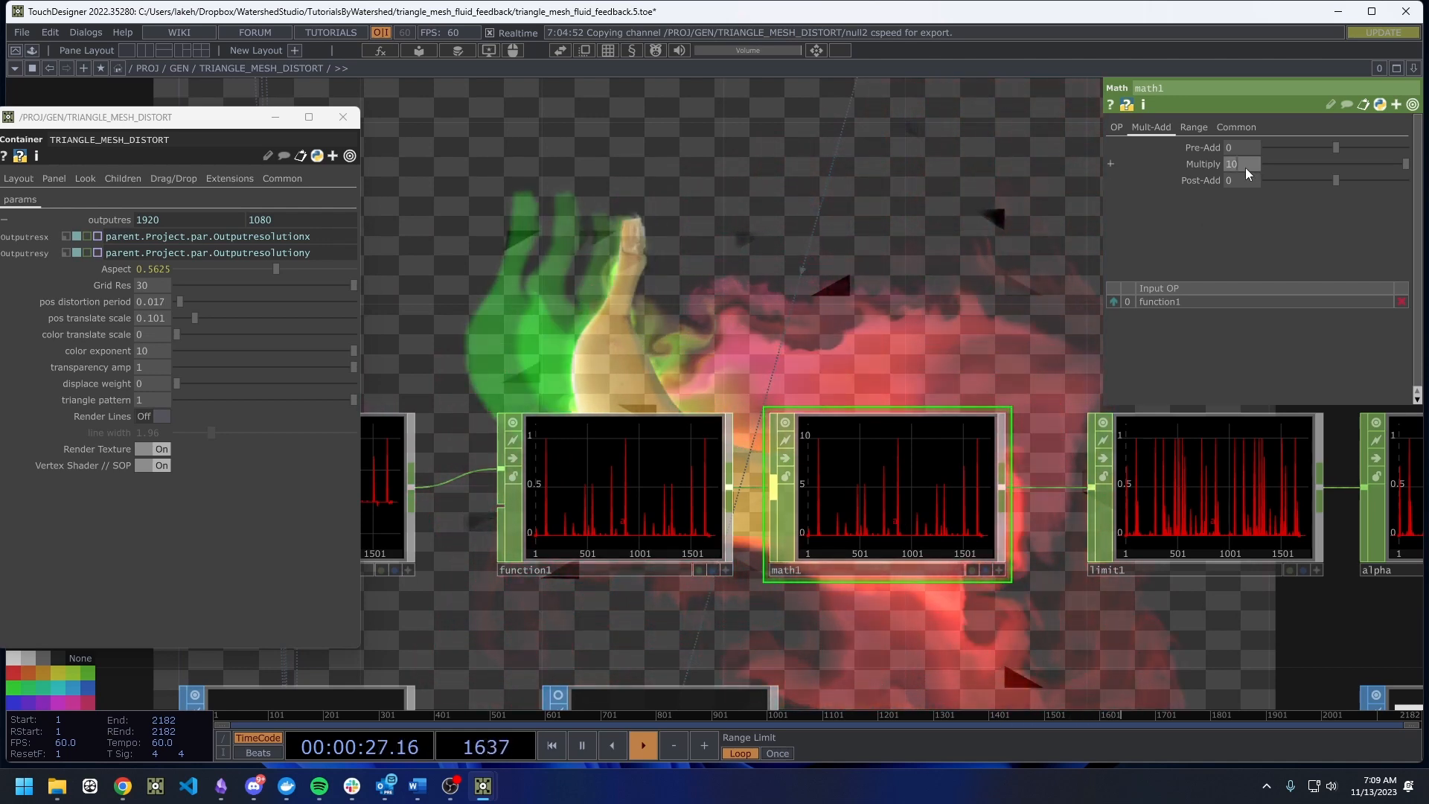
Try a Multiply value of 100 on math1 and check the limit1 and alpha waveforms.
type("0")
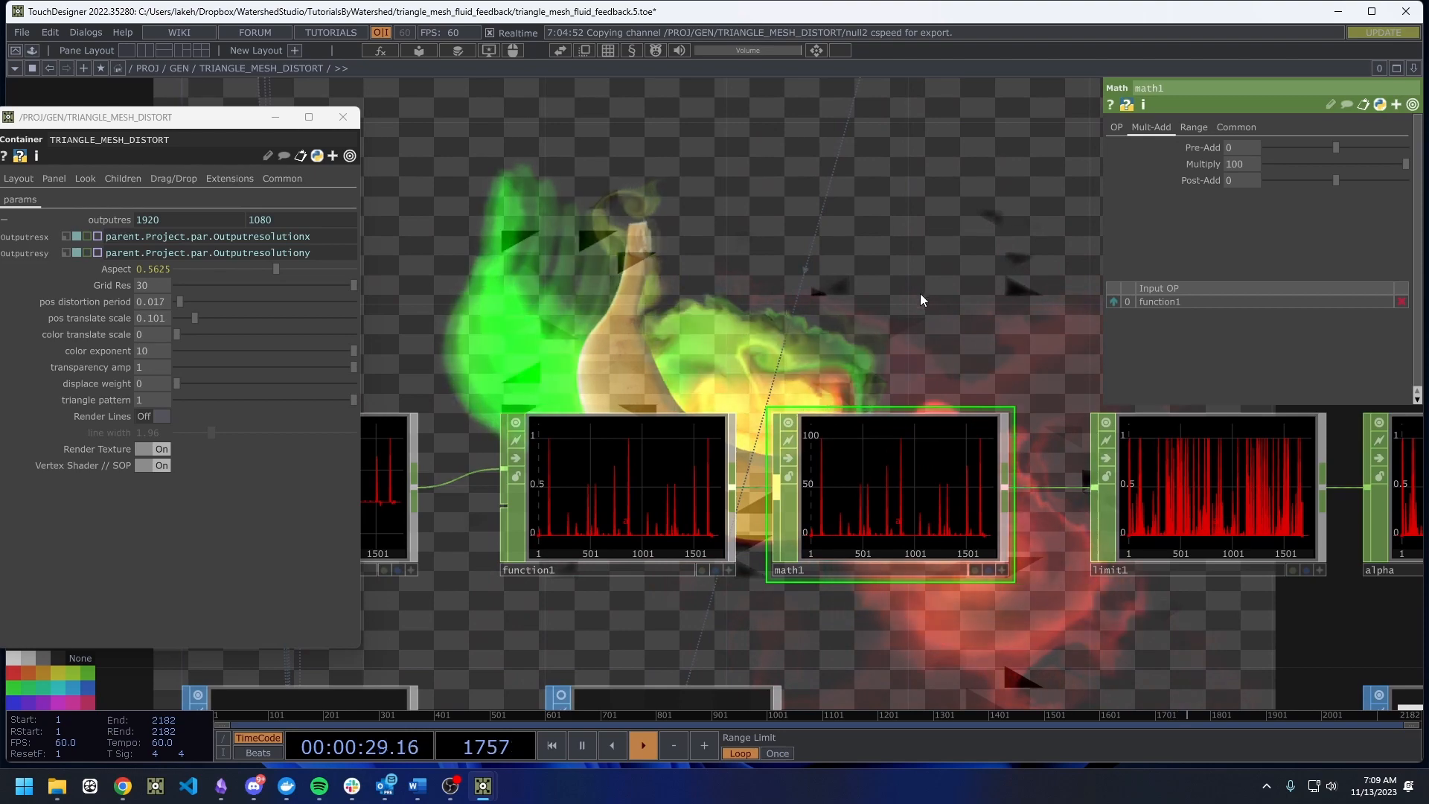
left_click_drag(909, 309, 580, 402)
scroll(918, 316, "down", 3)
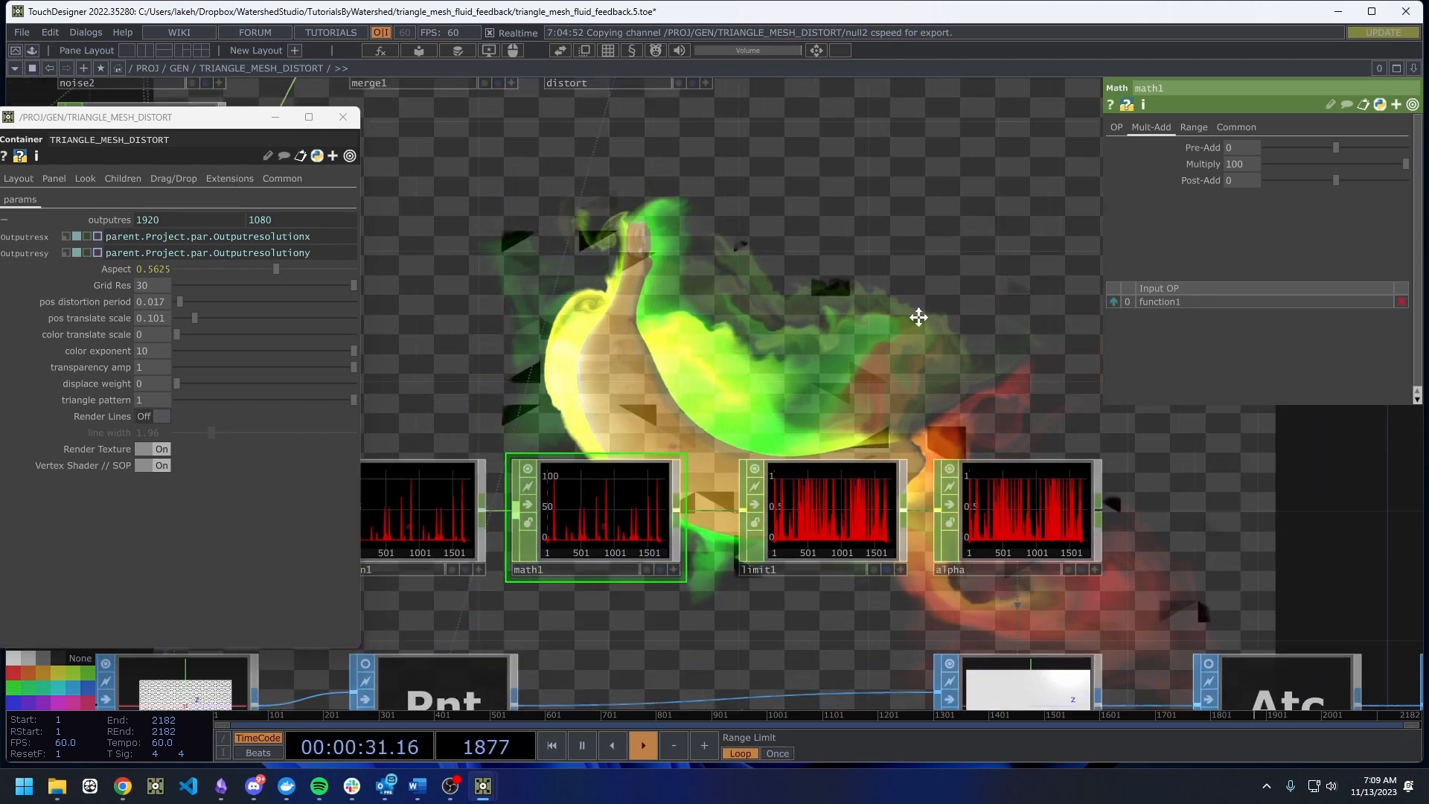
Set the Multiply of math1 to 1.
left_click(1241, 167)
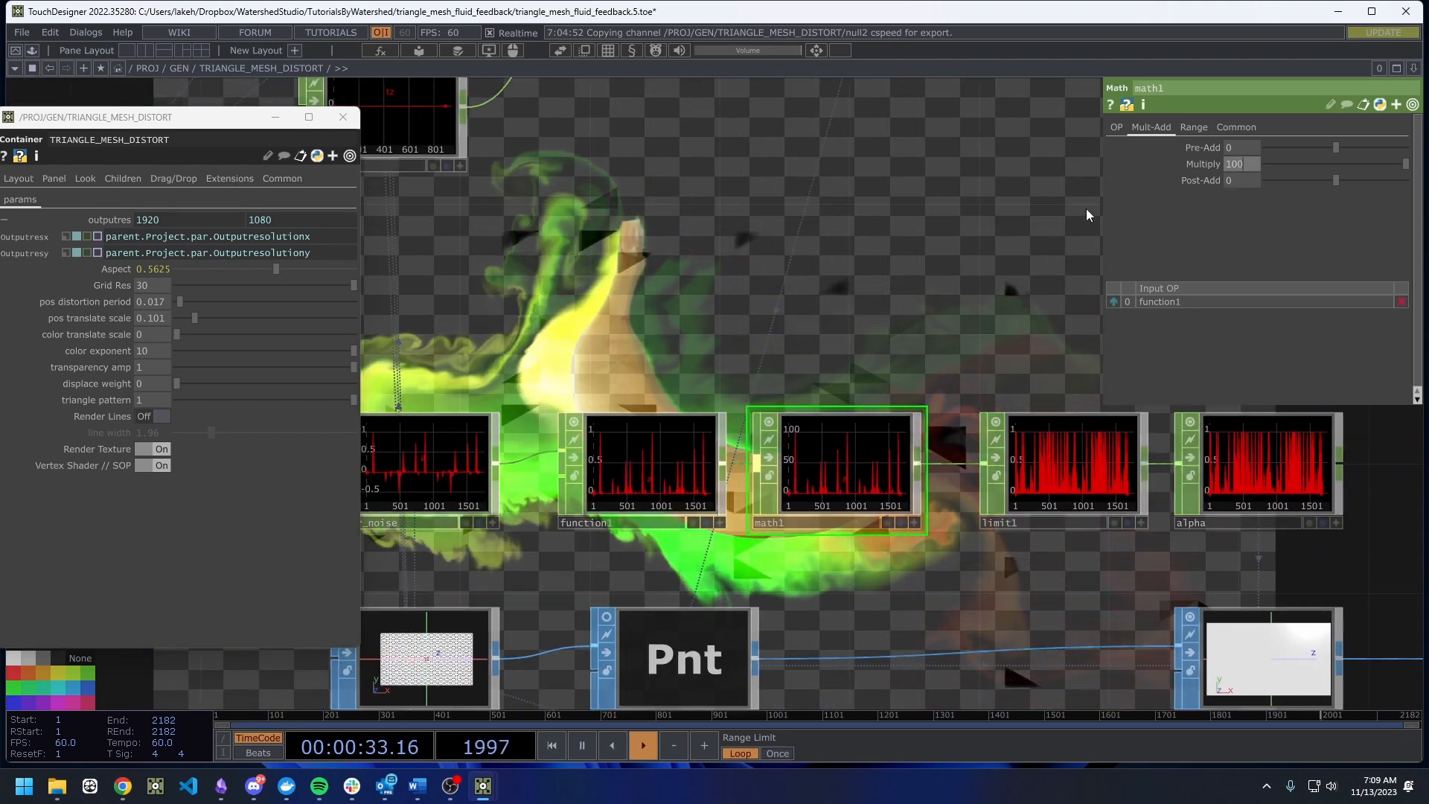
type("1")
key("Return")
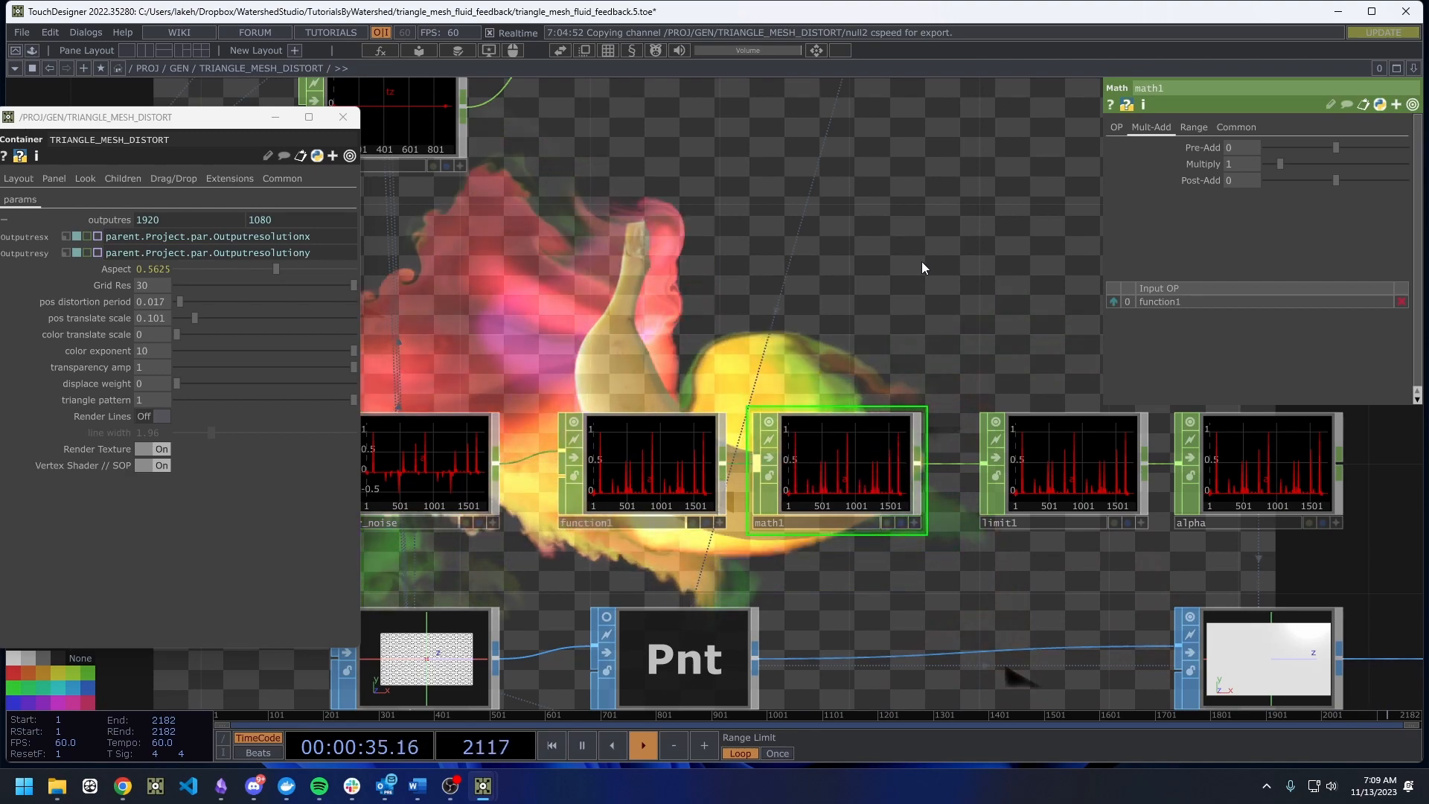
Examine the function1 waveform up close and open the Multiply value of math1 for editing.
left_click_drag(906, 278, 663, 297)
scroll(820, 319, "down", 3)
scroll(774, 422, "up", 3)
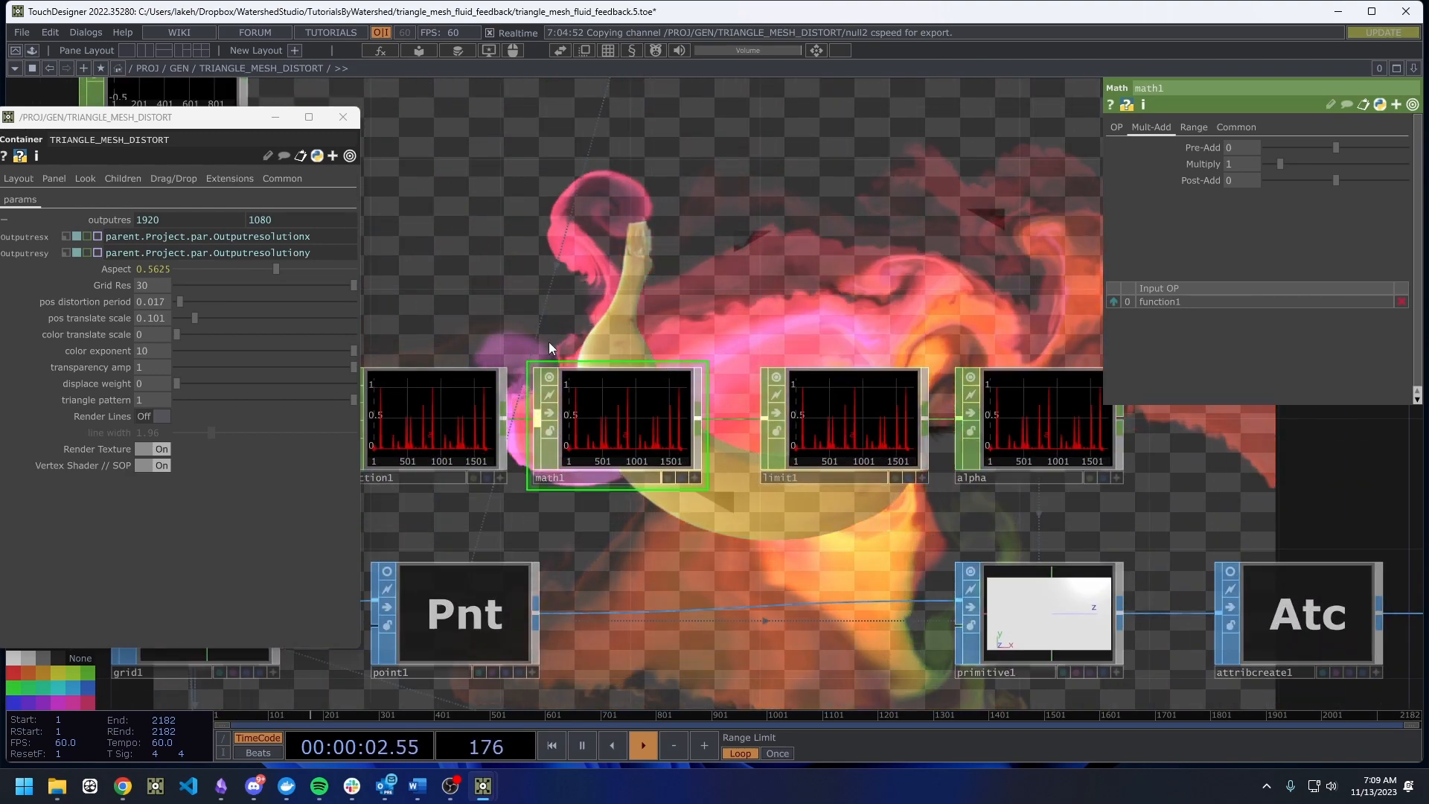
scroll(625, 485, "up", 10)
scroll(592, 548, "down", 10)
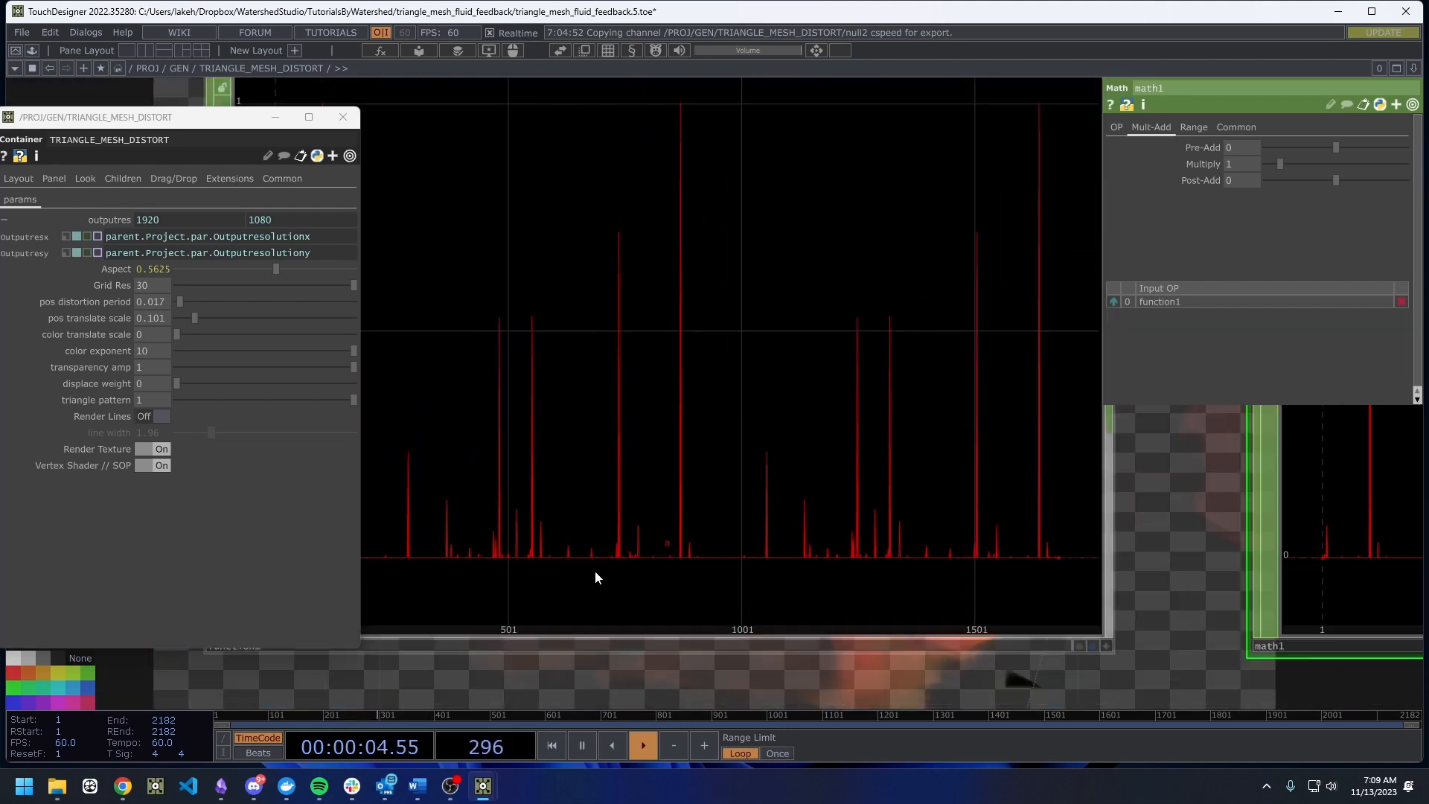
left_click(1235, 163)
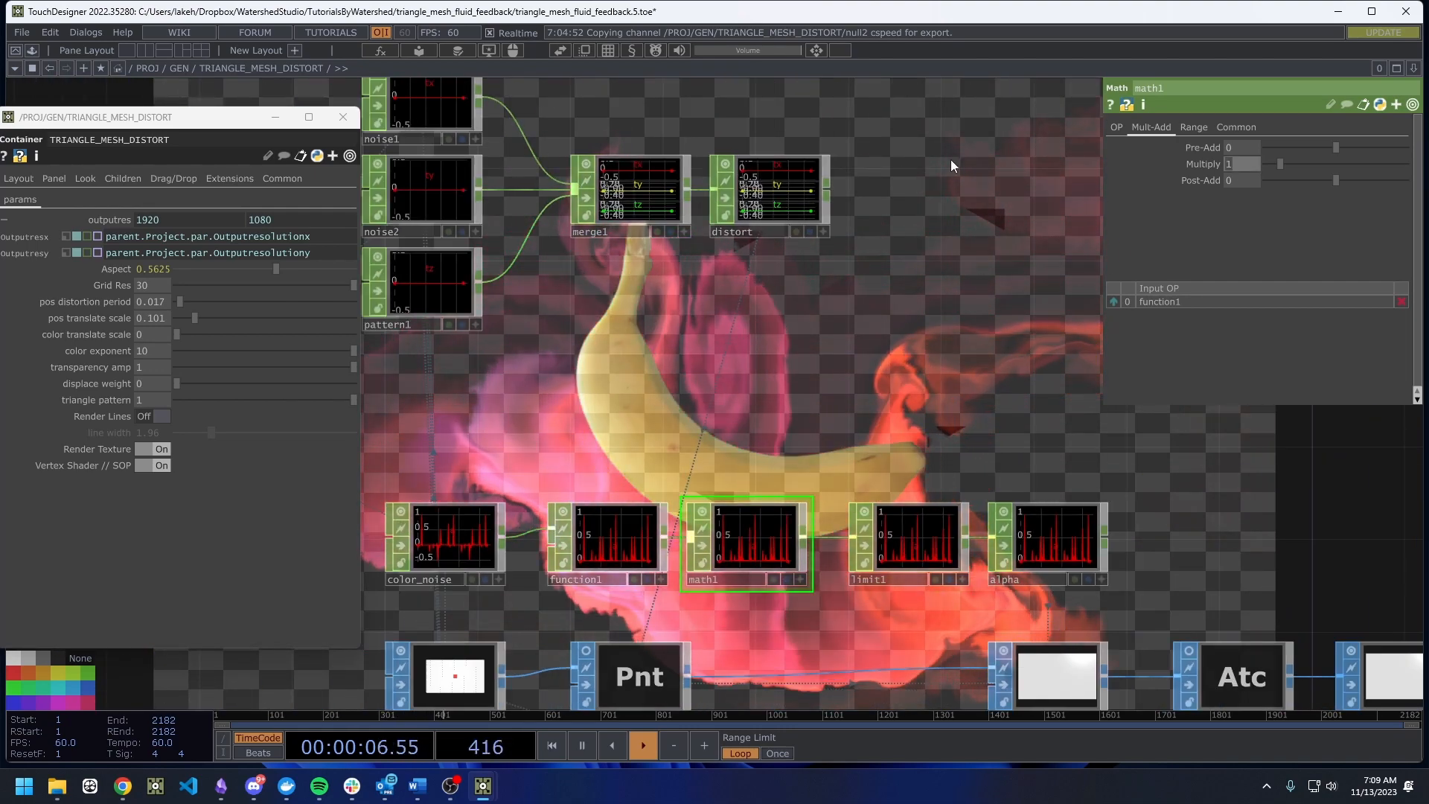
Set the Multiply value of math1 to 10.
type("10")
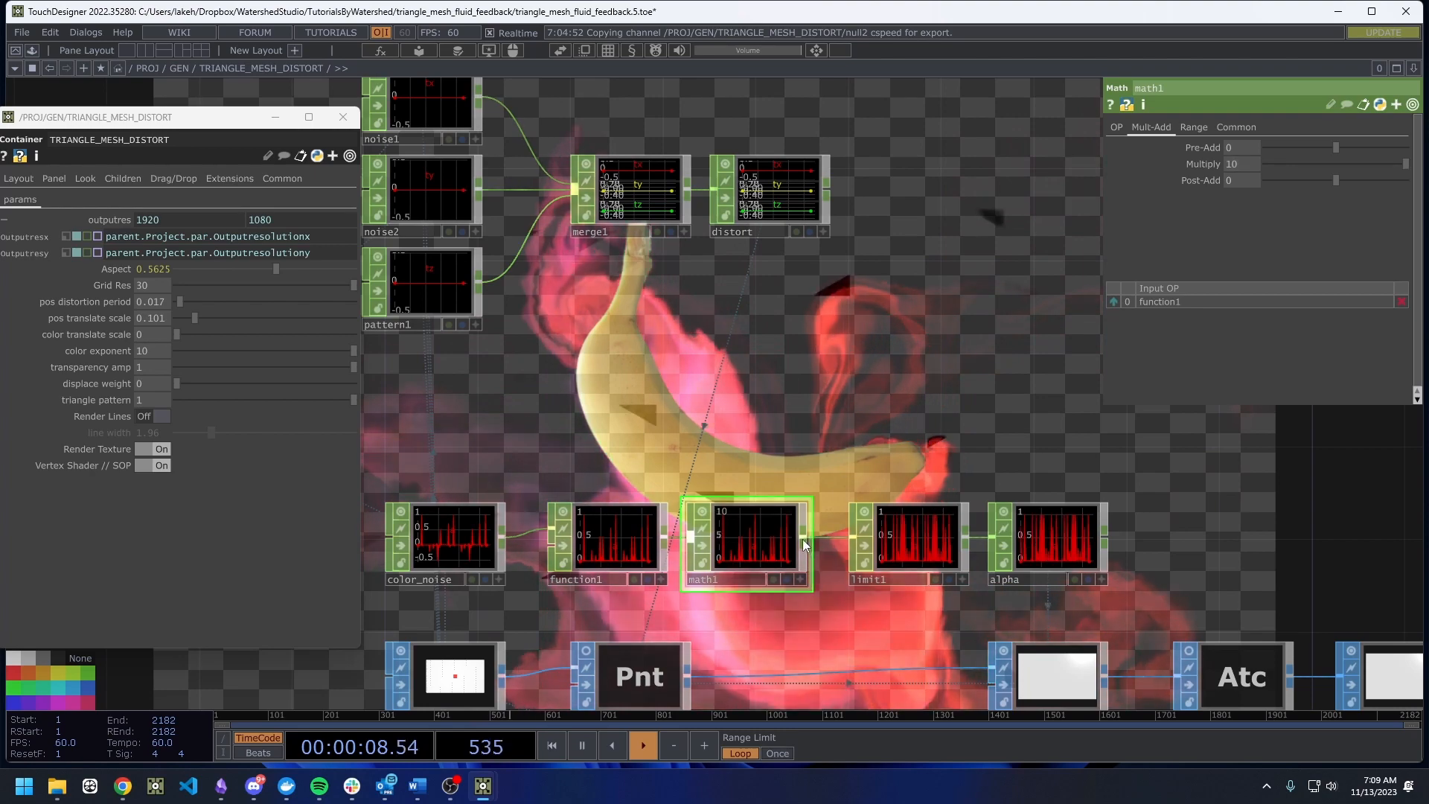
left_click_drag(974, 396, 875, 388)
scroll(942, 320, "down", 5)
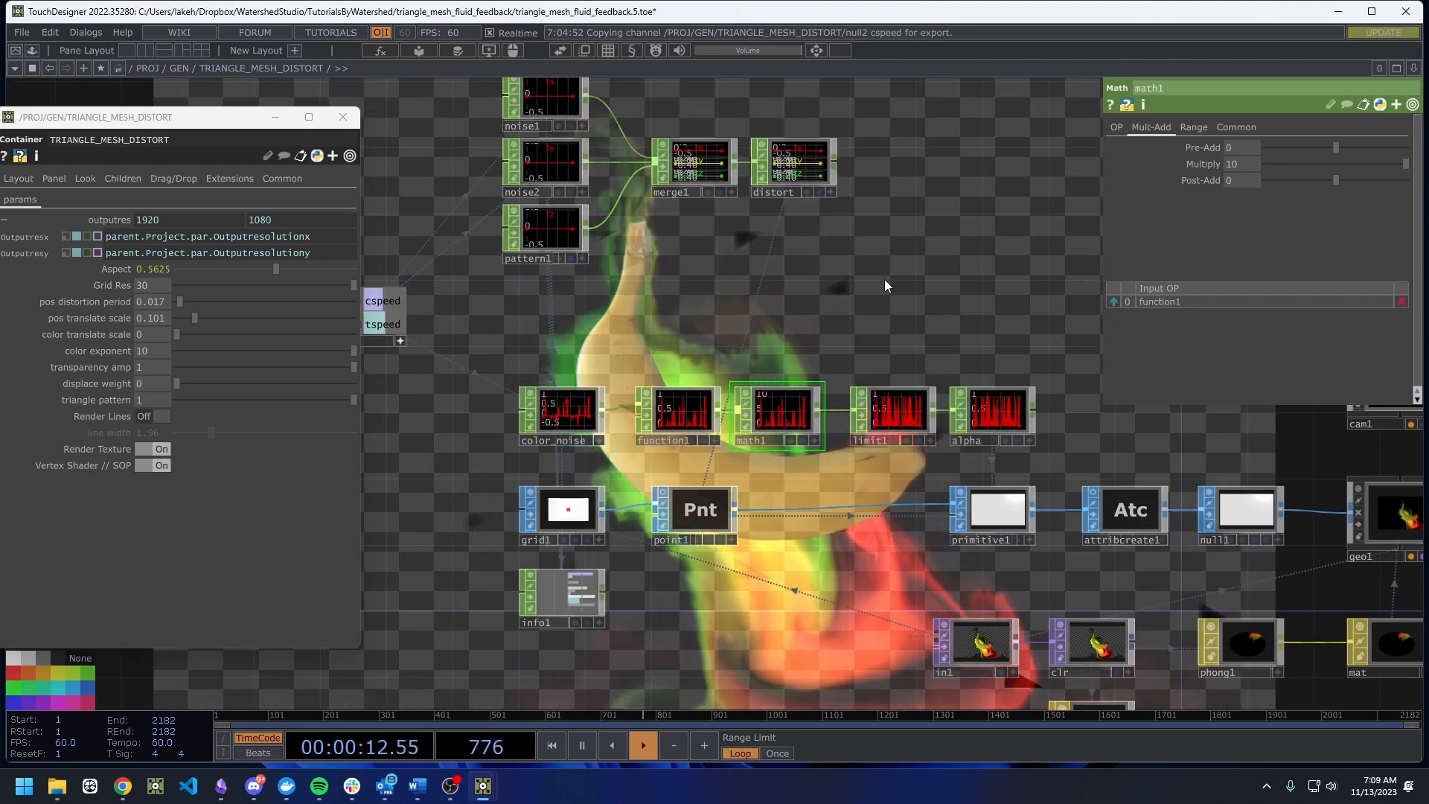
scroll(615, 387, "down", 5)
scroll(655, 447, "up", 5)
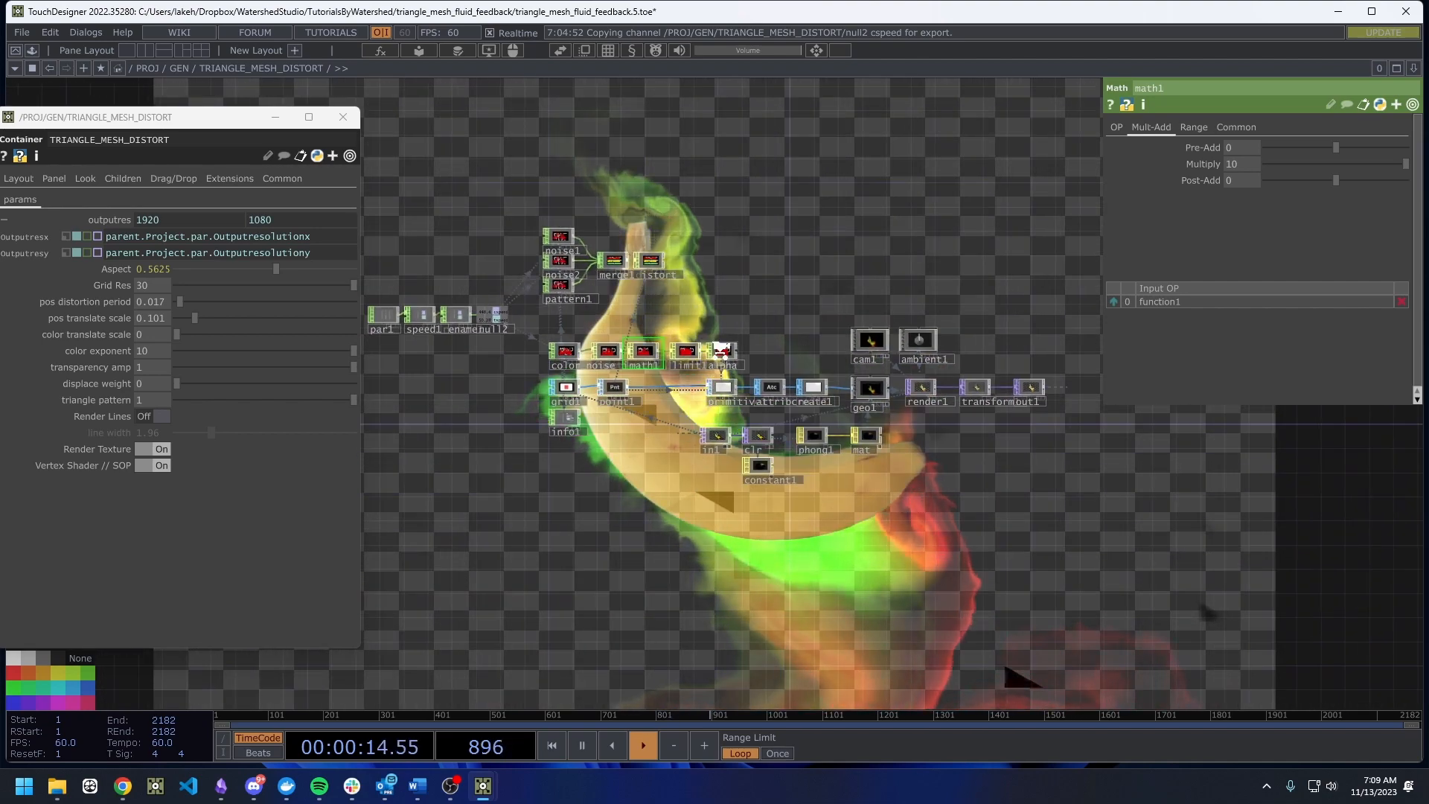
Try Add Crease on primitive1's attributes, and set the option back to Keep Crease.
left_click(739, 509)
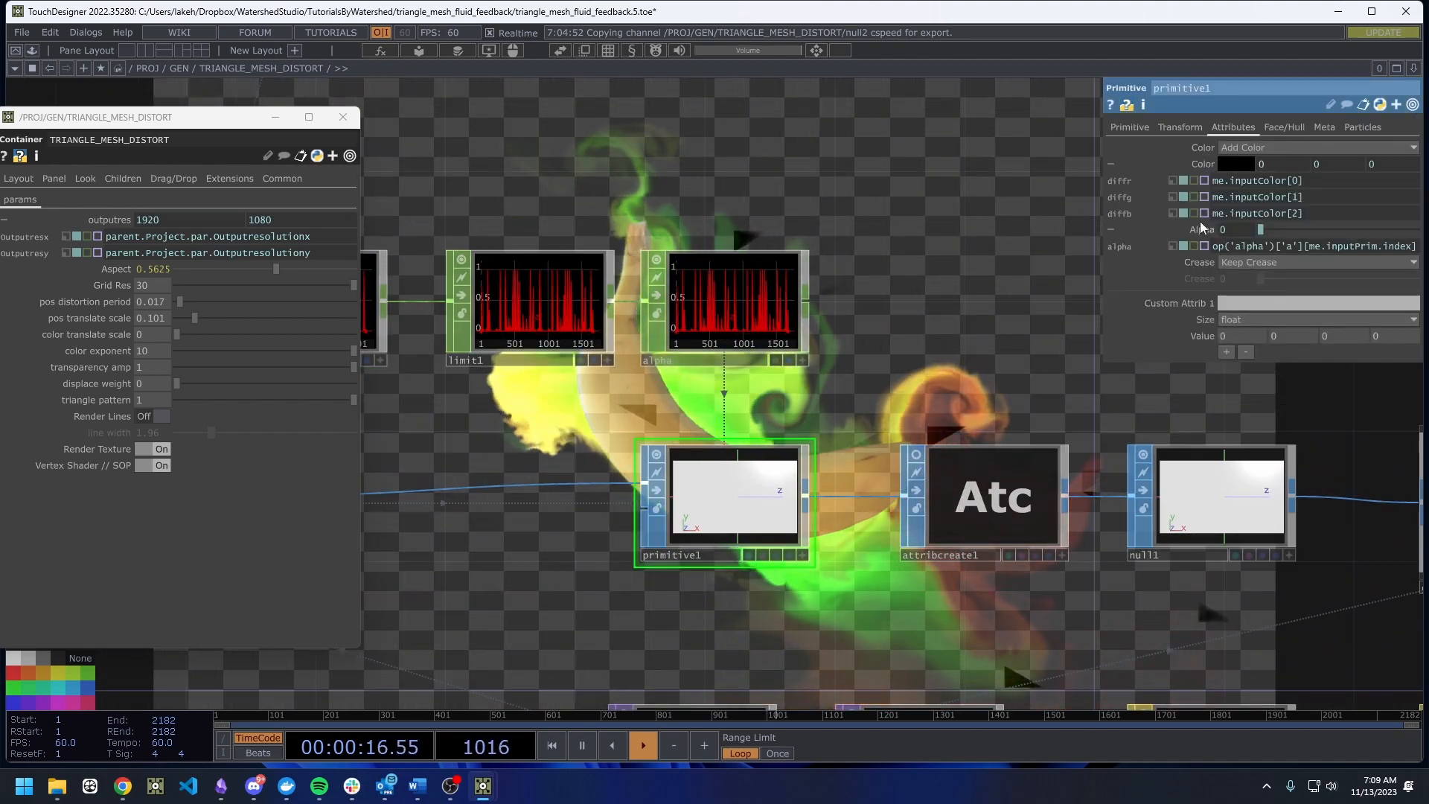
left_click(1240, 260)
left_click(1232, 295)
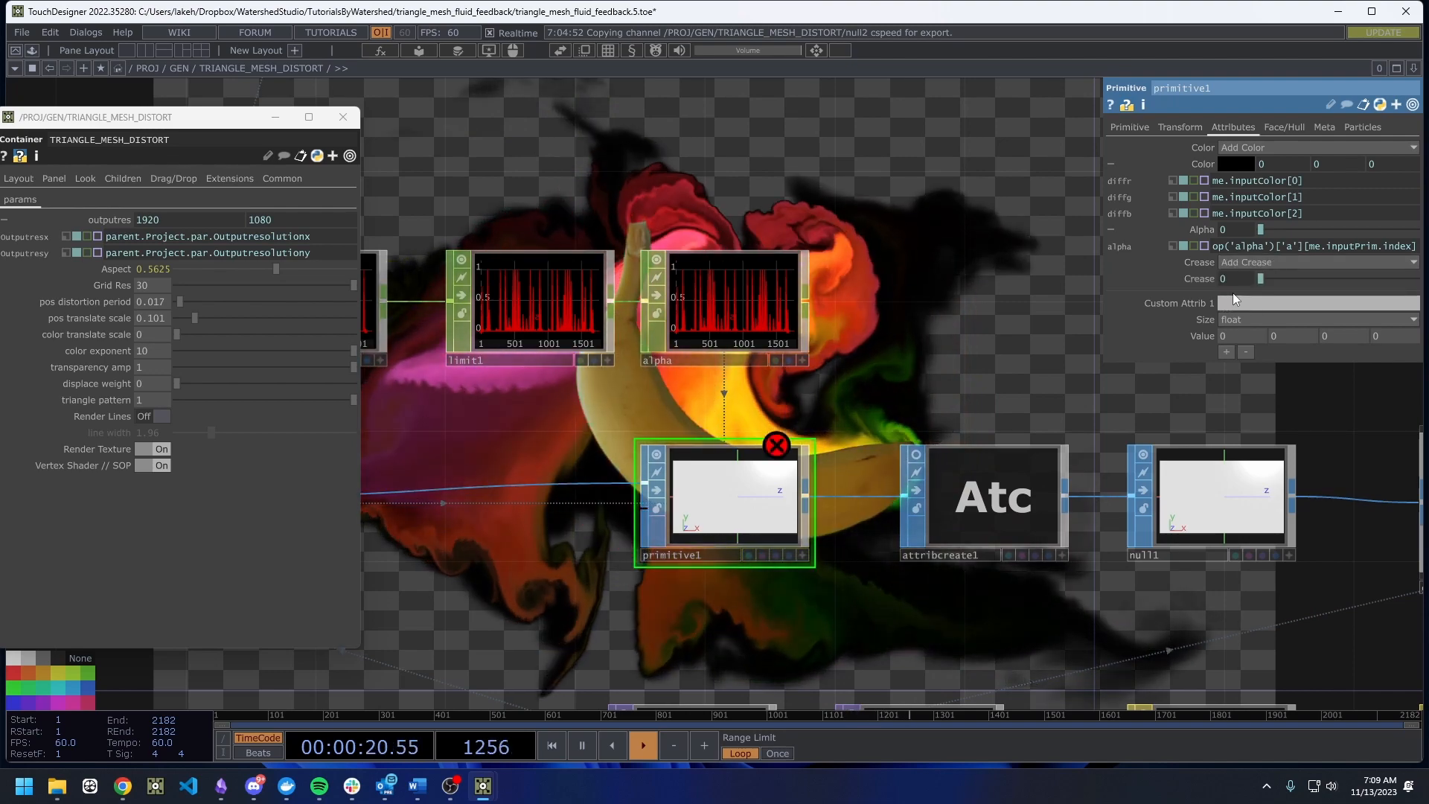
left_click(1289, 262)
left_click(1247, 278)
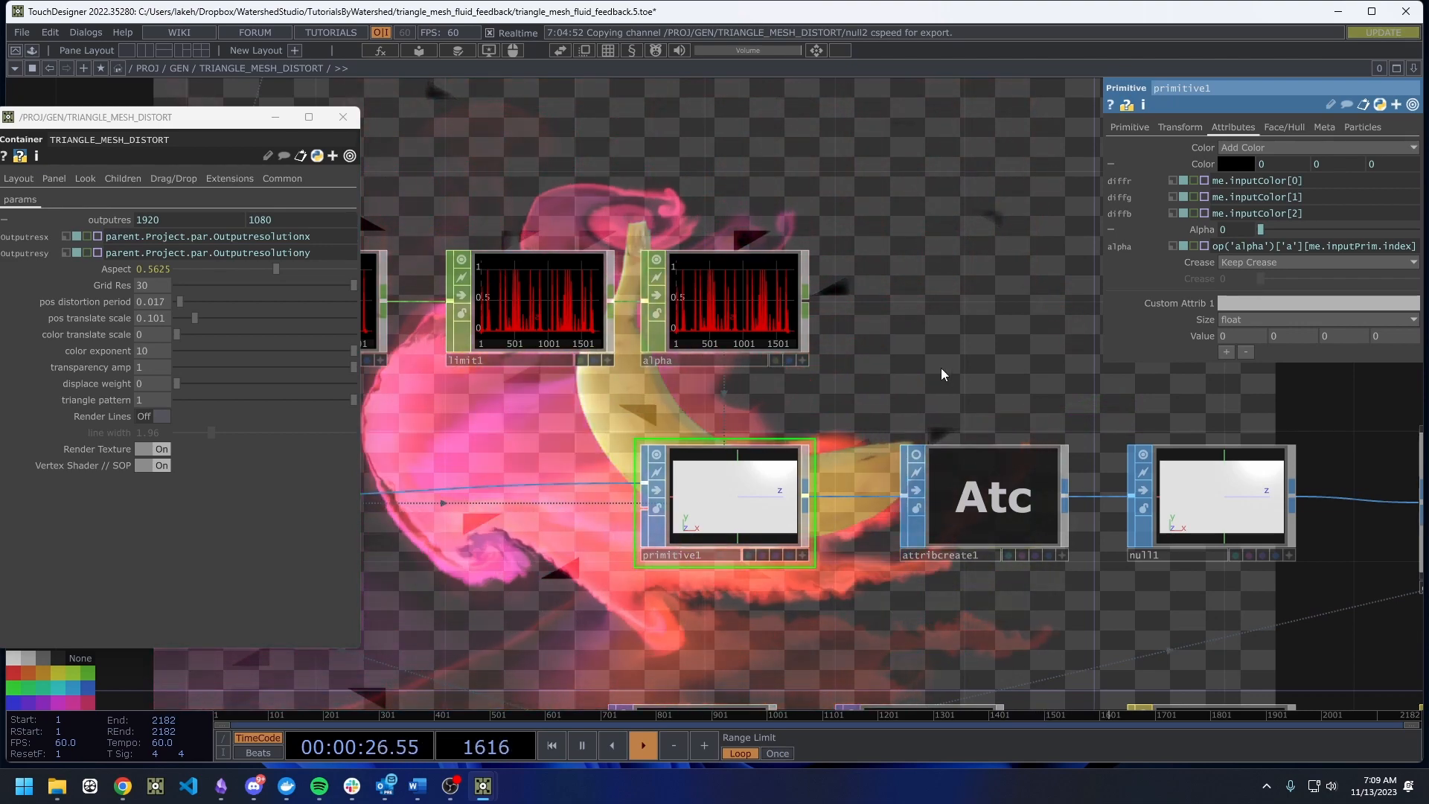
Check the node info of primitive1, and leave the network to check the cook info of the TRIANGLE_MESH_DISTORT container.
left_click_drag(896, 369, 904, 367)
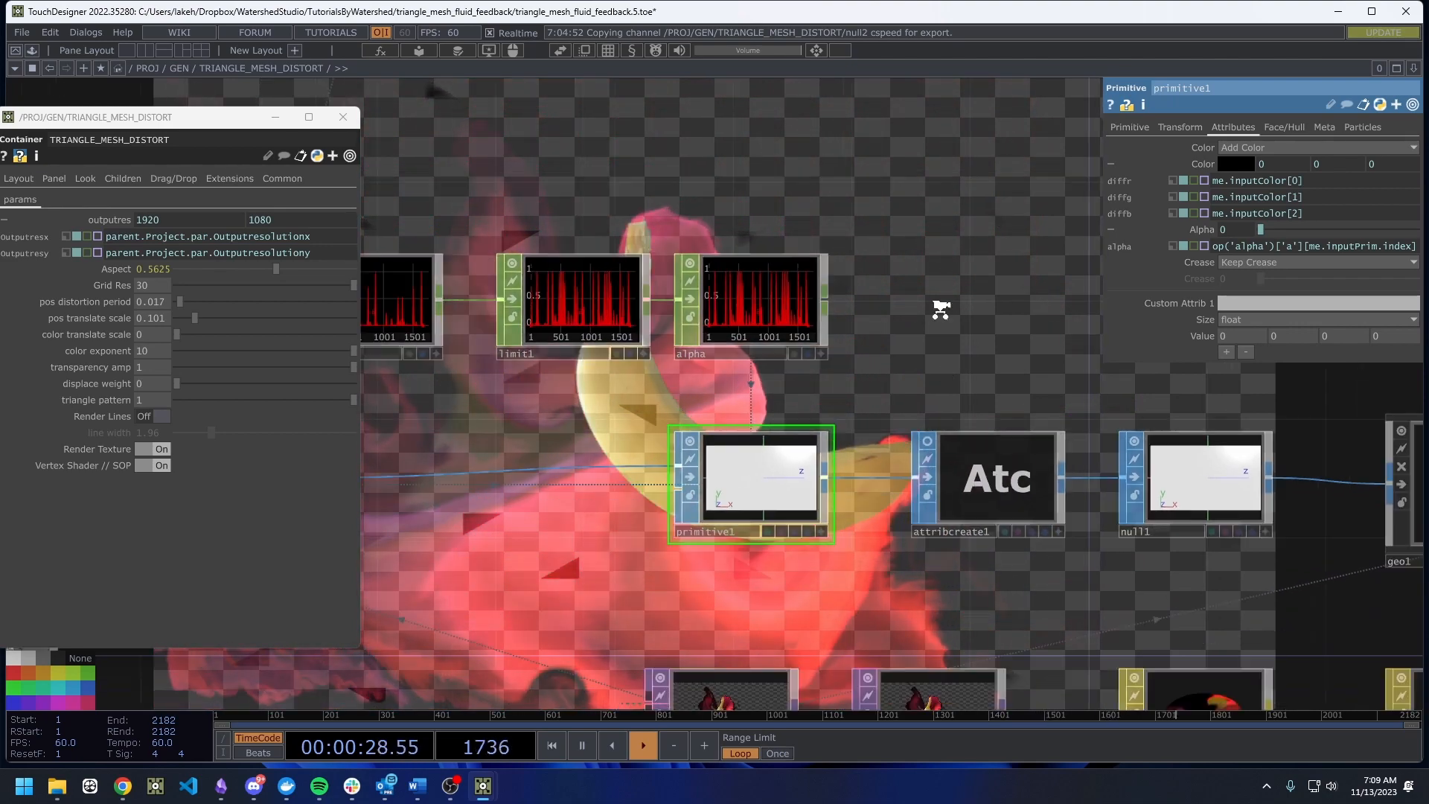
scroll(722, 527, "down", 10)
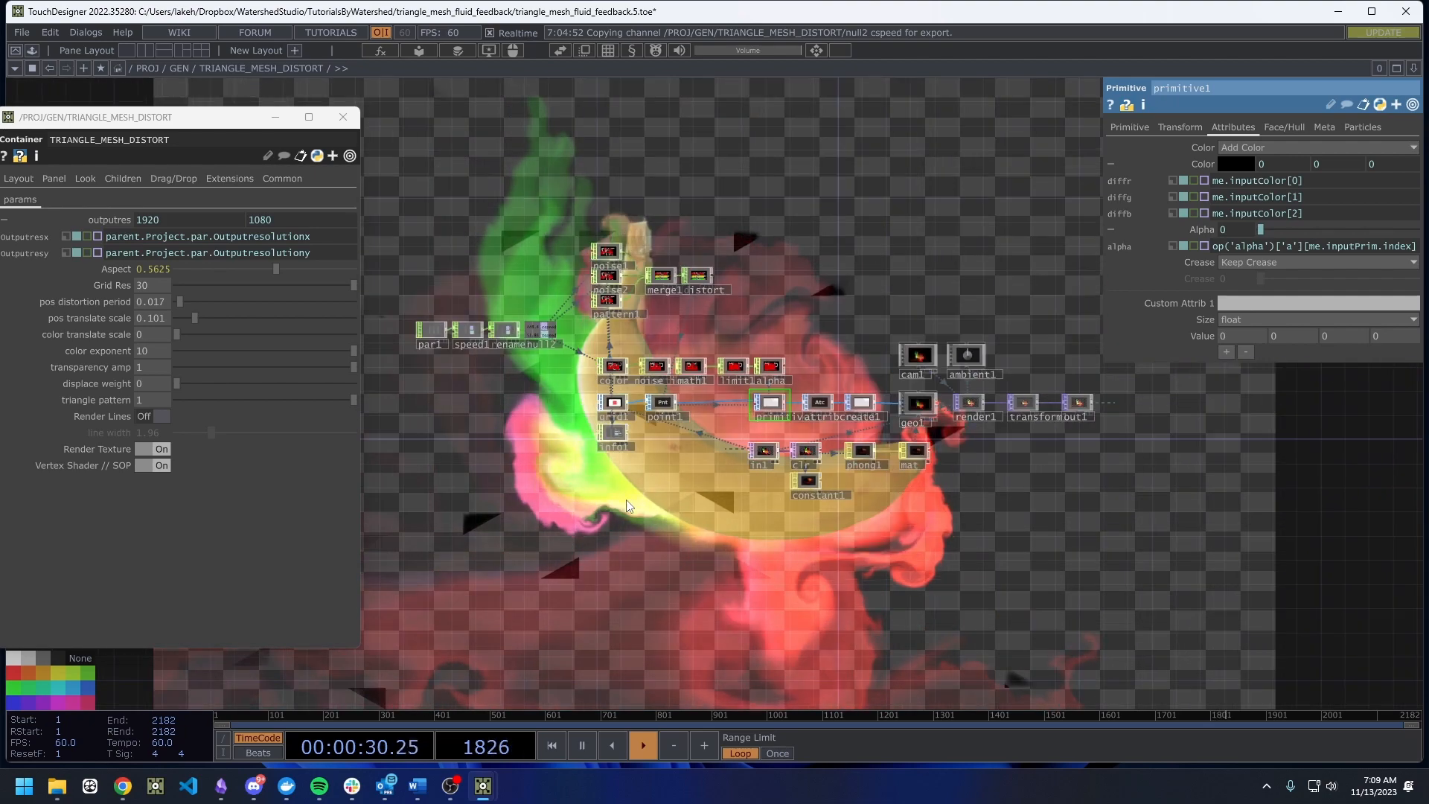
middle_click(768, 402)
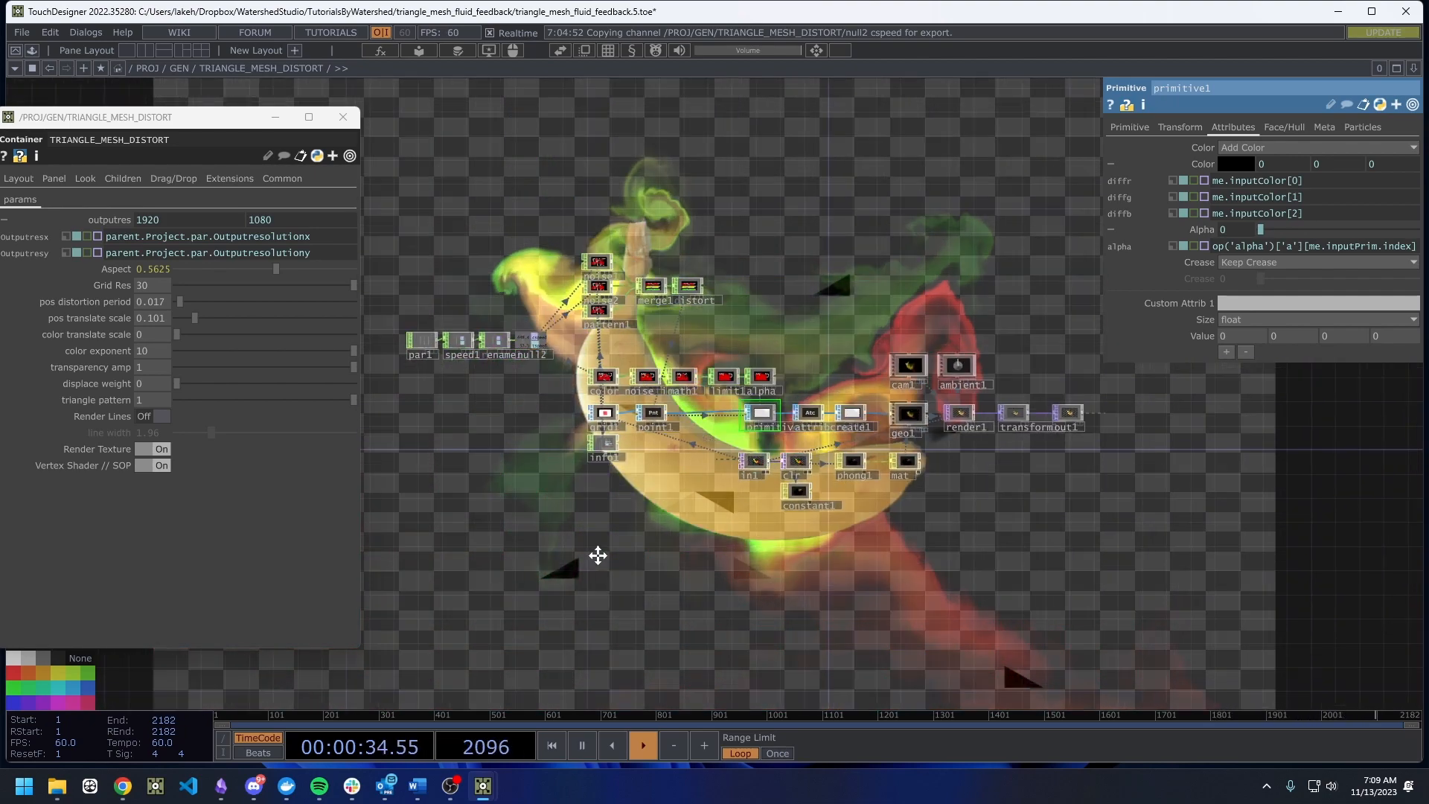
scroll(633, 554, "down", 6)
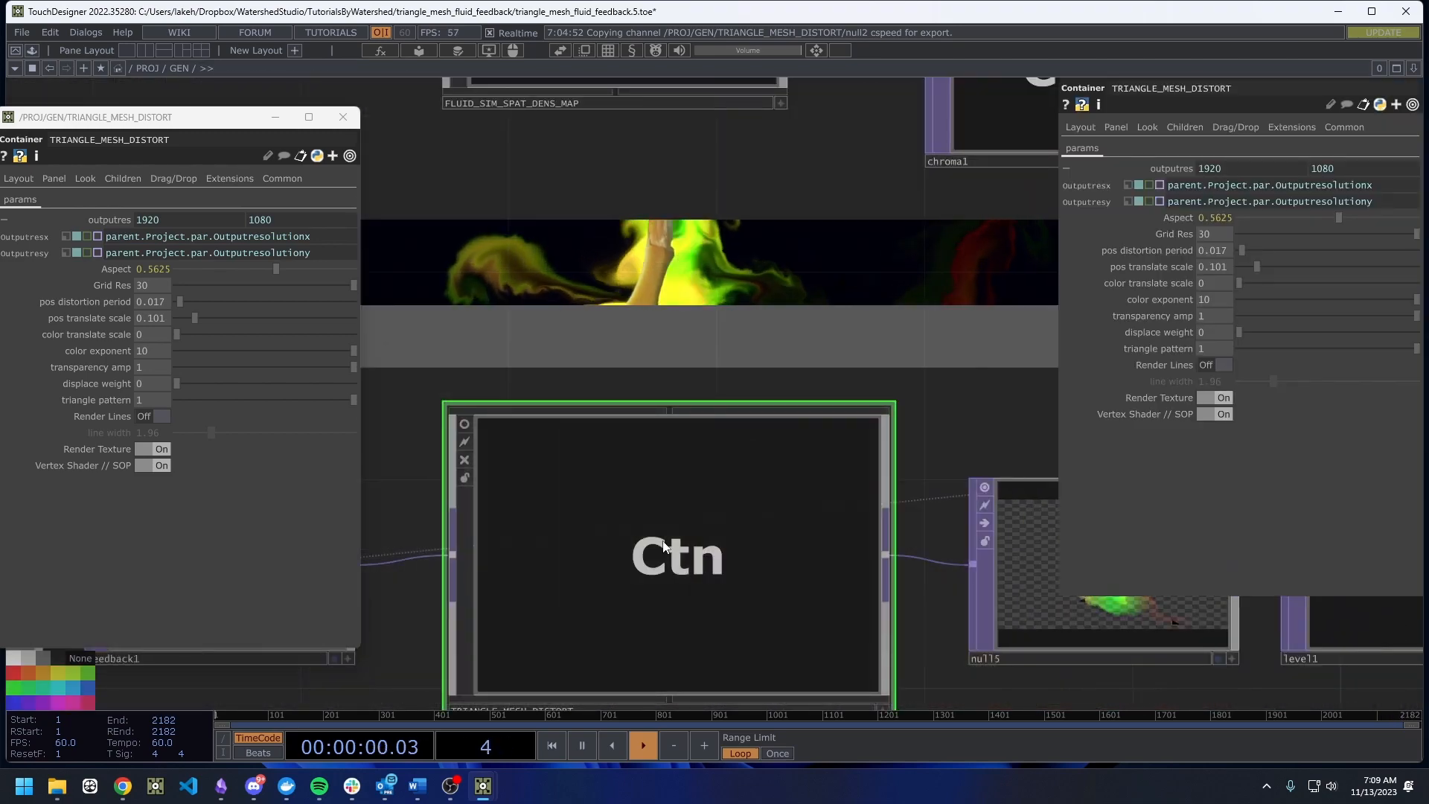
scroll(663, 547, "down", 2)
middle_click(664, 547)
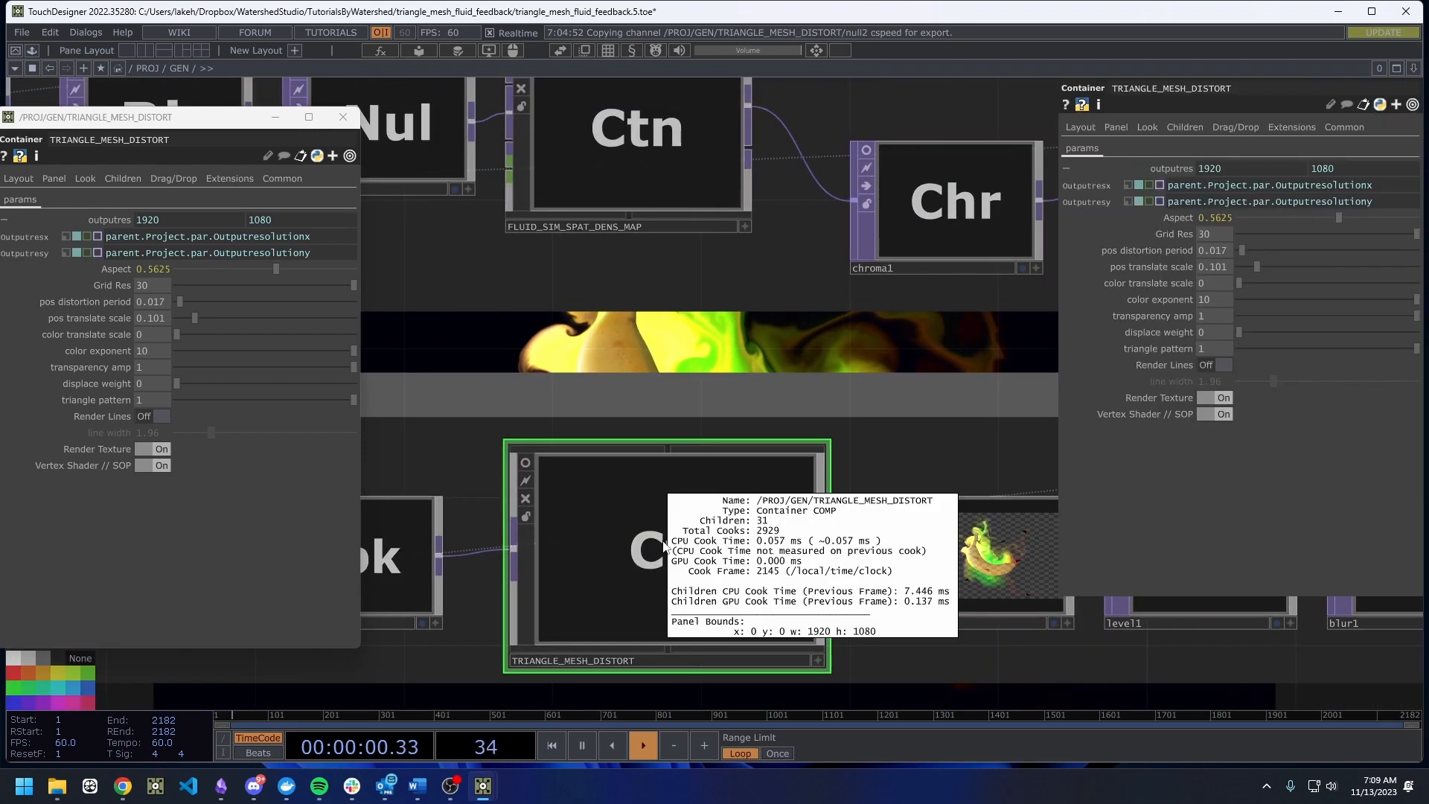
scroll(664, 547, "down", 5)
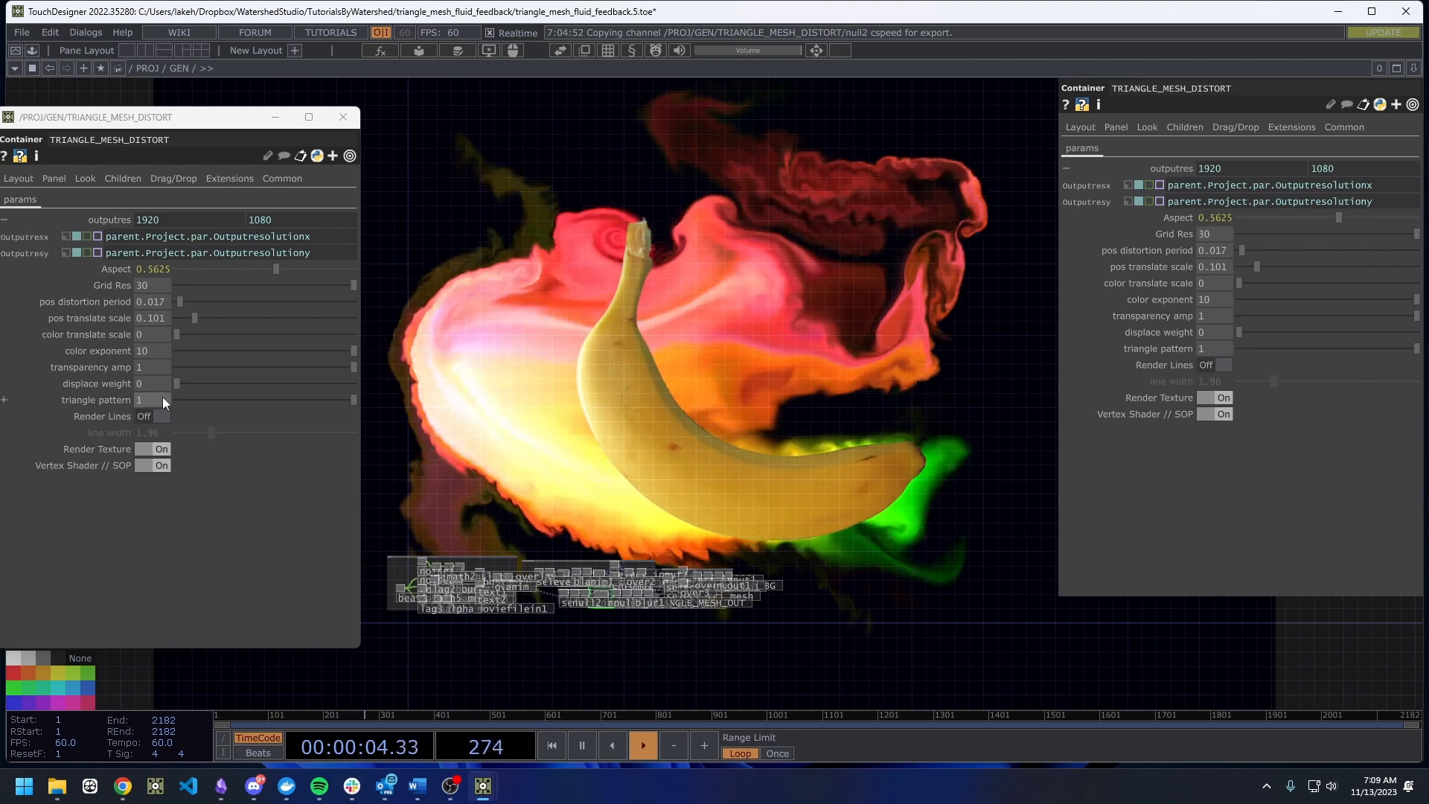
Raise the displace weight of TRIANGLE_MESH_DISTORT to about 0.176 and check the container's node info.
left_click_drag(177, 384, 209, 381)
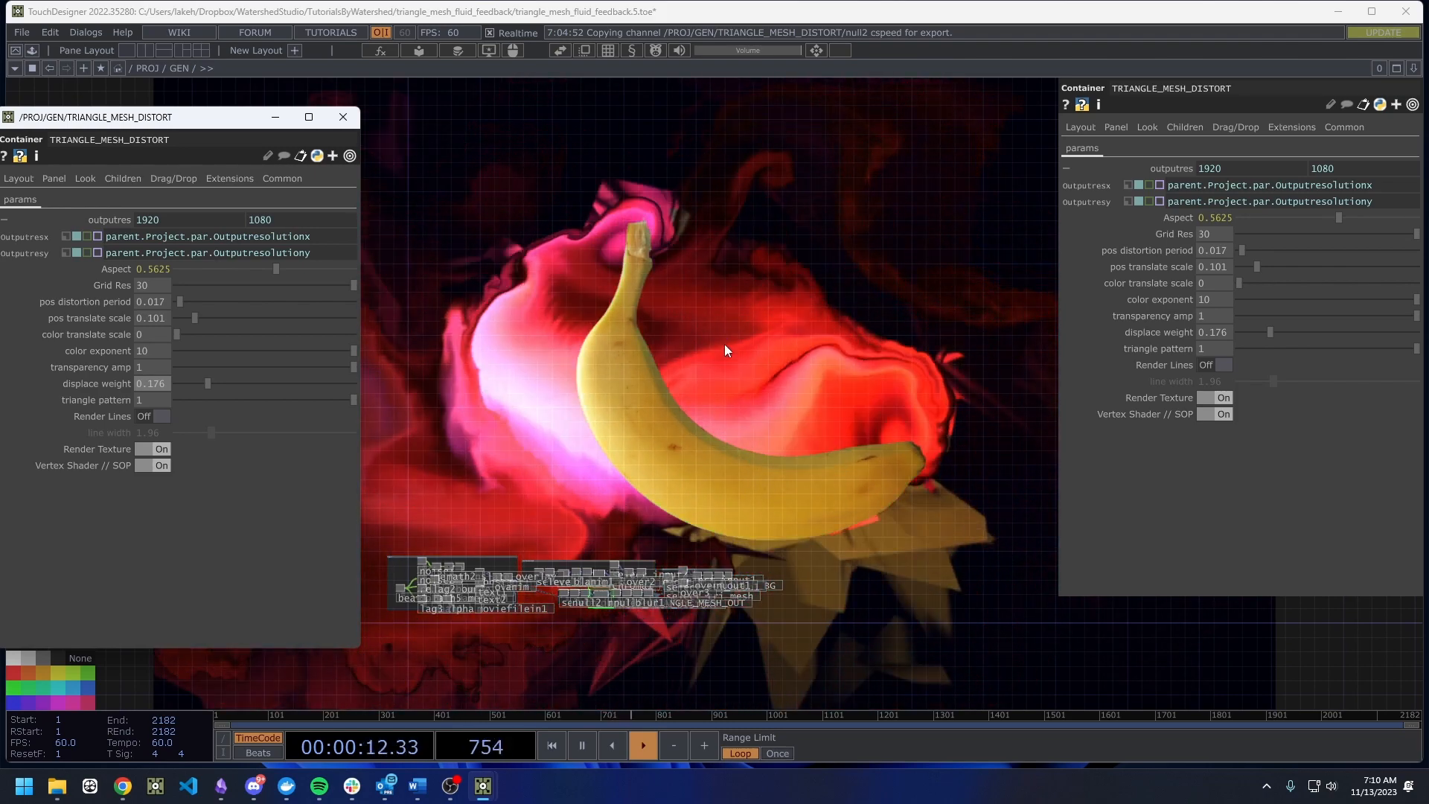
scroll(631, 529, "up", 6)
middle_click(668, 465)
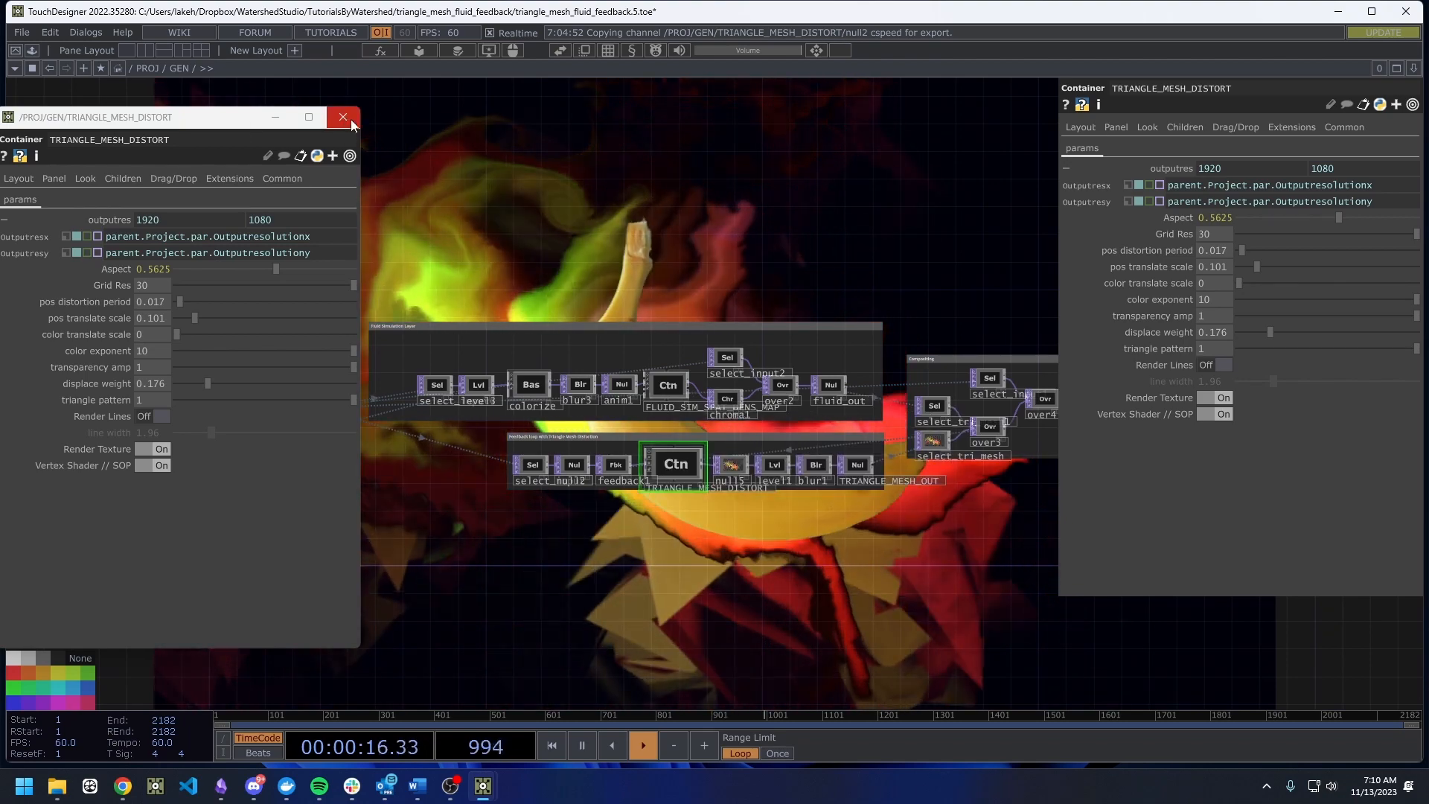
Close the floating TRIANGLE_MESH_DISTORT parameter window and hide the network's parameter display.
left_click(342, 117)
scroll(610, 335, "down", 5)
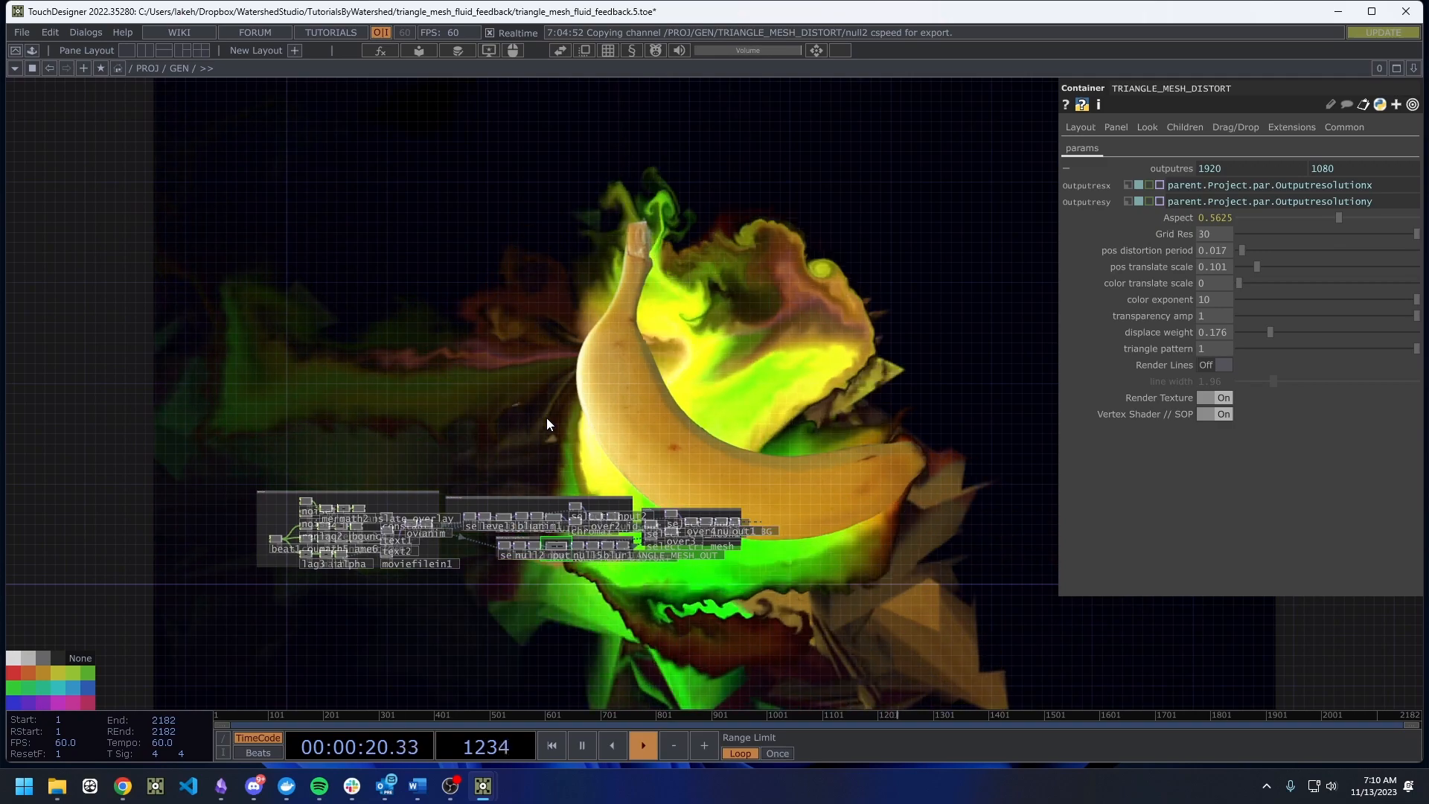
key("p")
Enter the TRIANGLE_MESH_DISTORT container and bring its operator network into view.
scroll(547, 418, "up", 10)
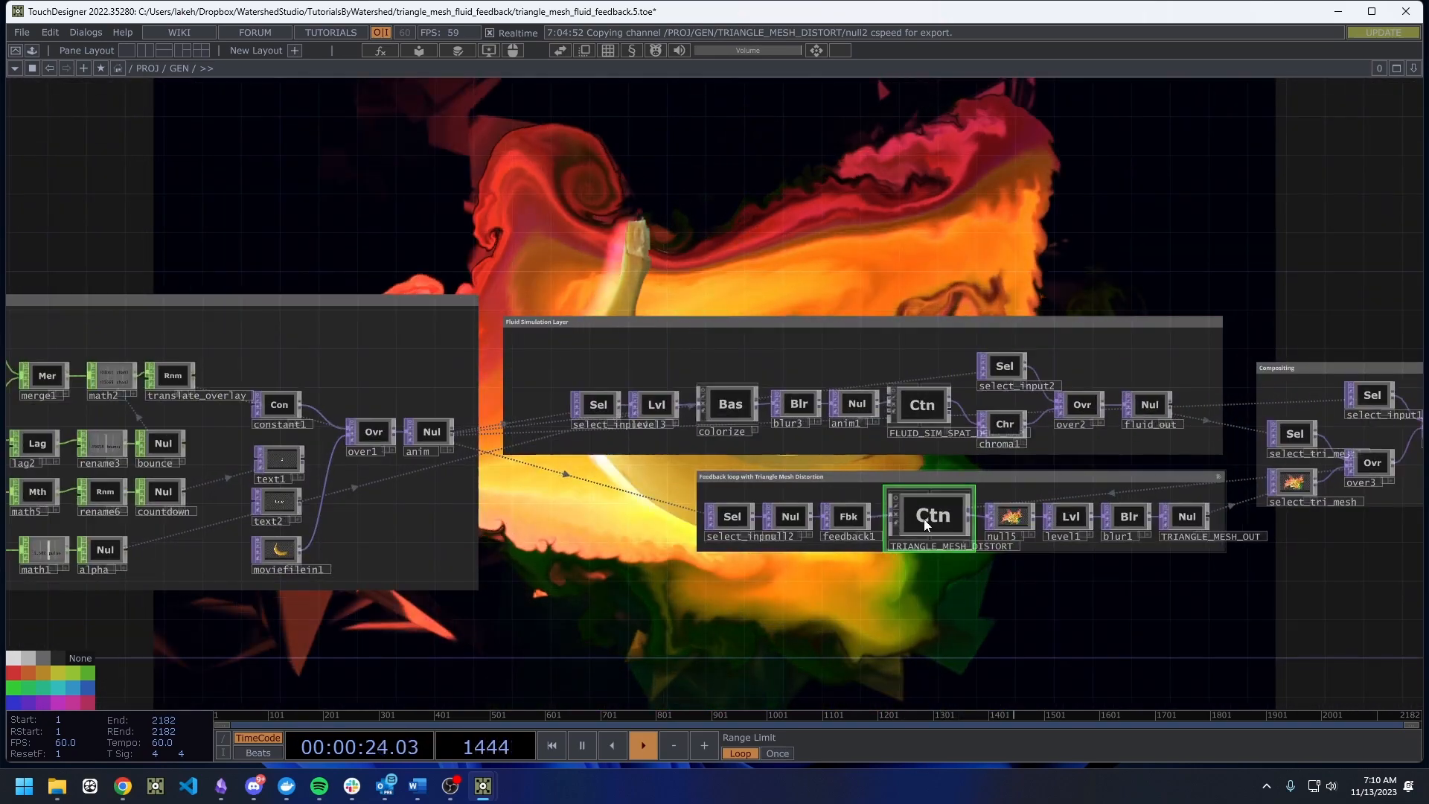
double_click(923, 519)
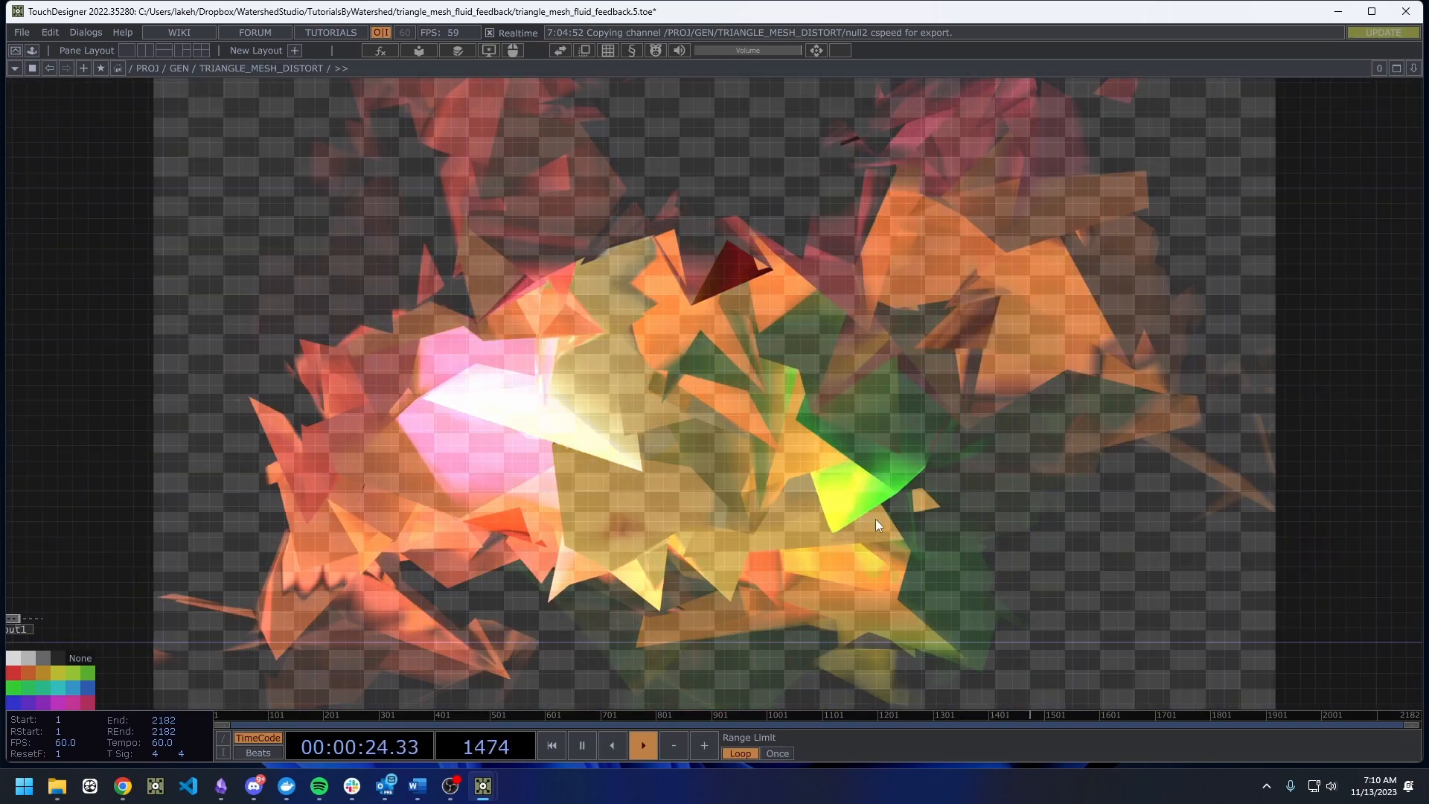
scroll(663, 528, "up", 7)
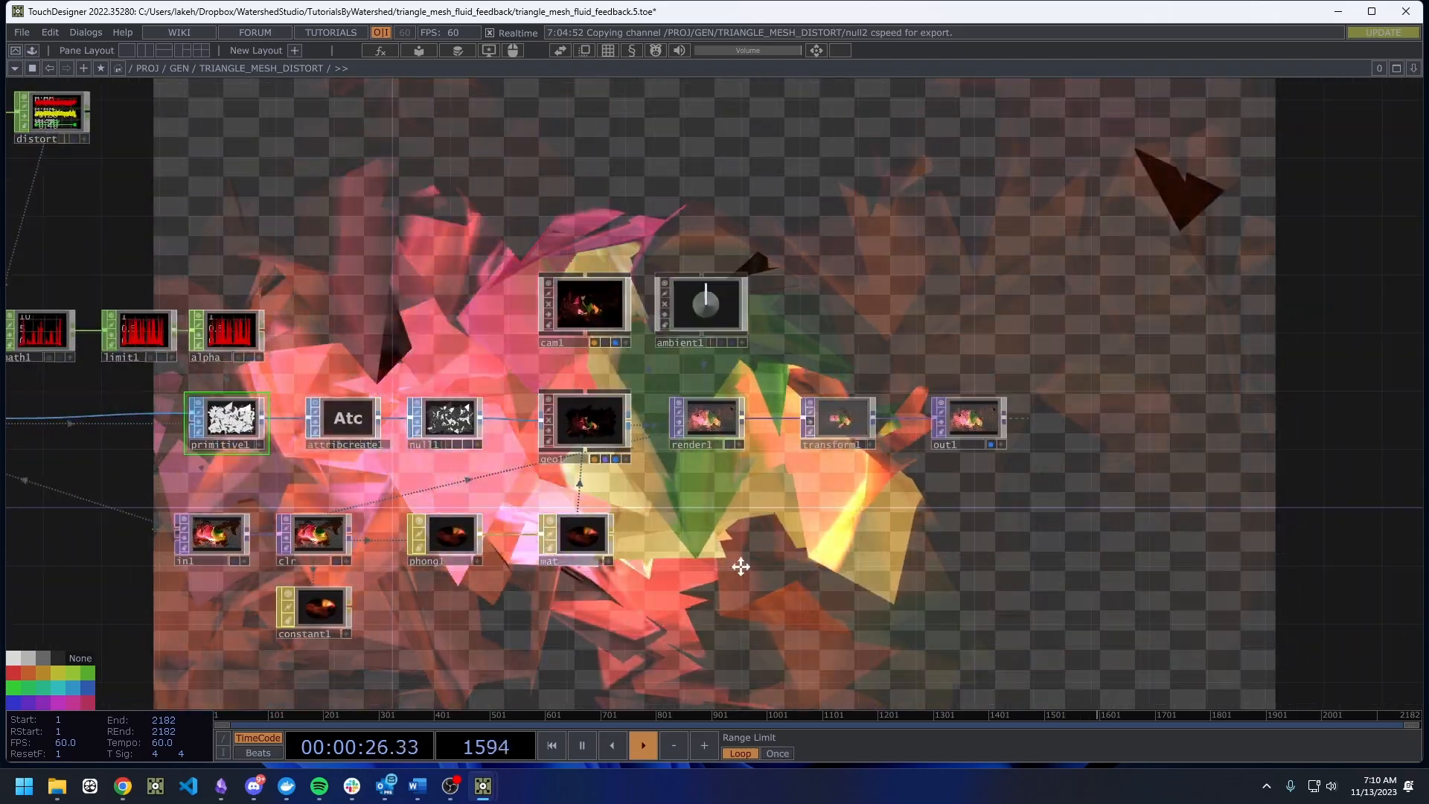
scroll(896, 565, "down", 4)
Rearrange the material nodes, moving mat further below geo1 and constant1 beneath in1.
left_click_drag(739, 565, 647, 531)
scroll(750, 577, "up", 4)
left_click_drag(725, 482, 739, 540)
left_click_drag(872, 499, 862, 425)
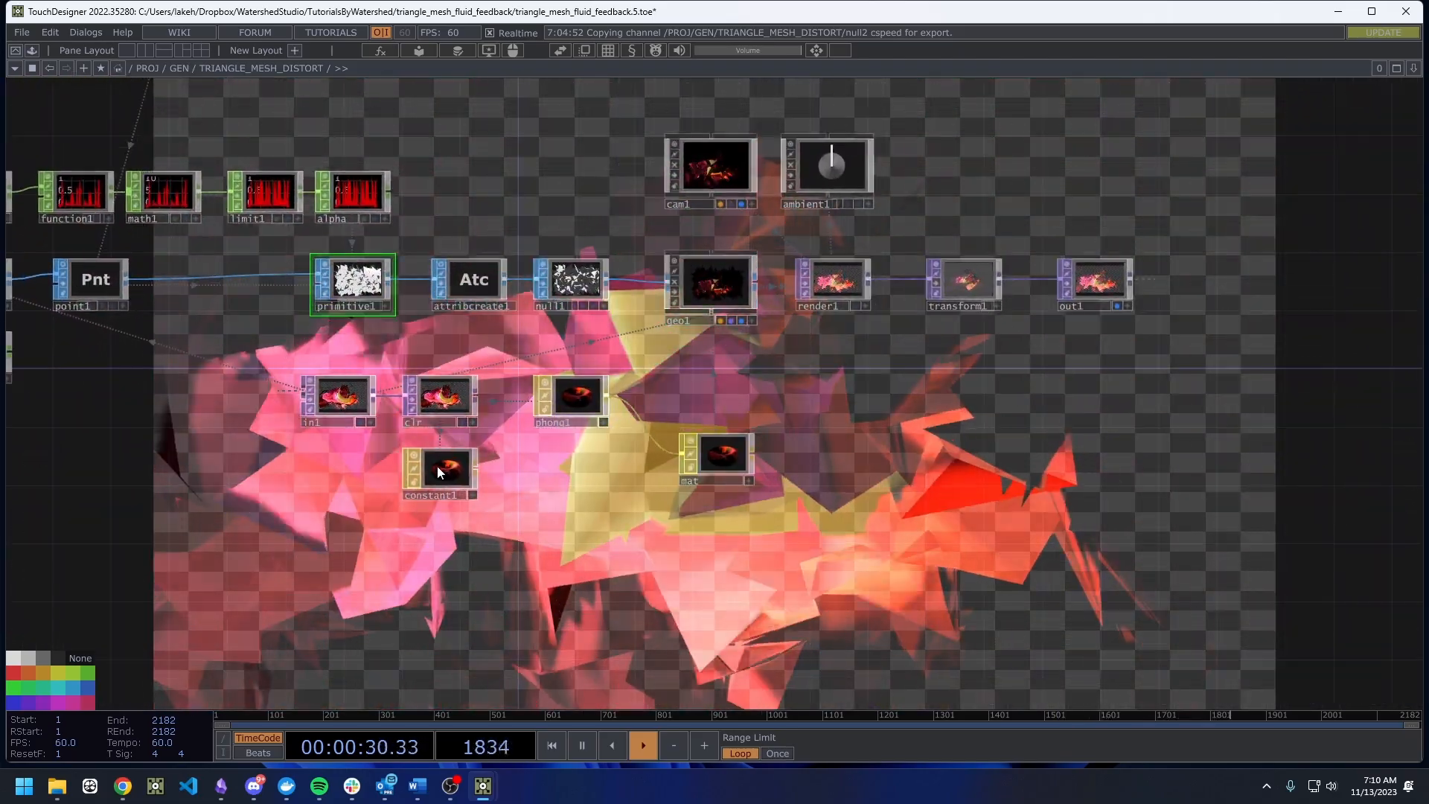
left_click_drag(447, 477, 346, 492)
left_click_drag(661, 478, 542, 472)
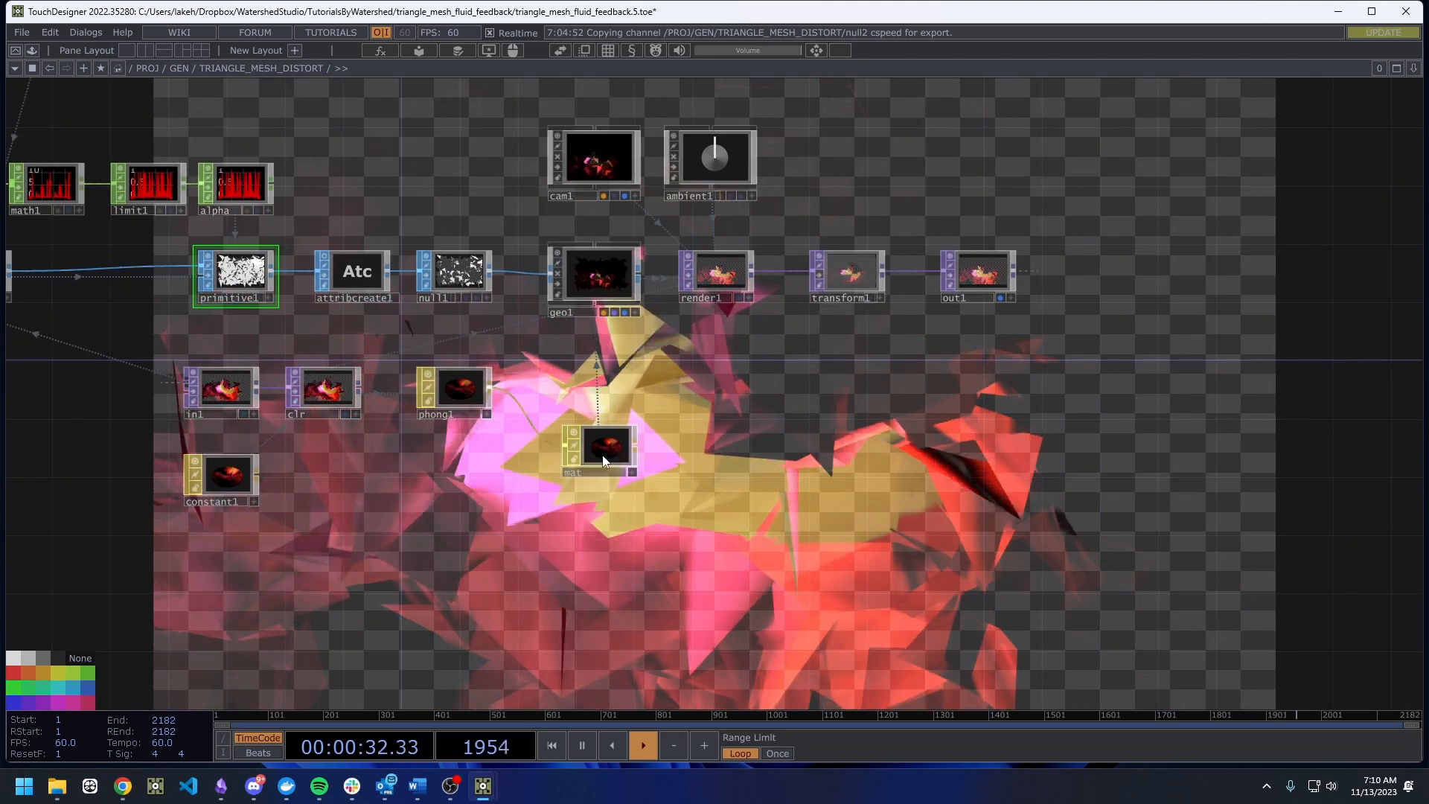
Display the parameters of the phong1 material.
left_click(458, 402)
key("p")
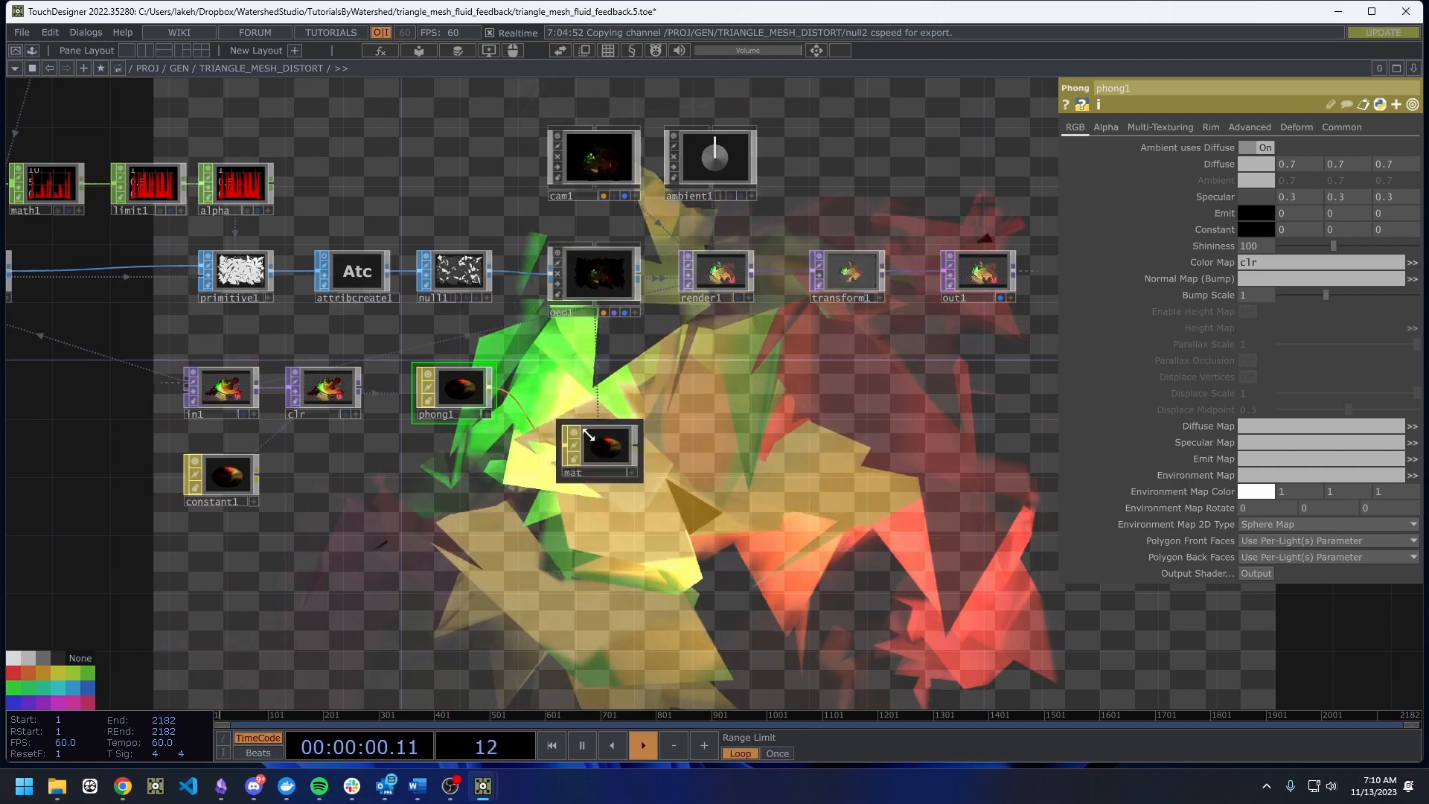
left_click_drag(709, 396, 863, 573)
scroll(785, 492, "down", 3)
scroll(869, 562, "down", 5)
scroll(863, 571, "up", 3)
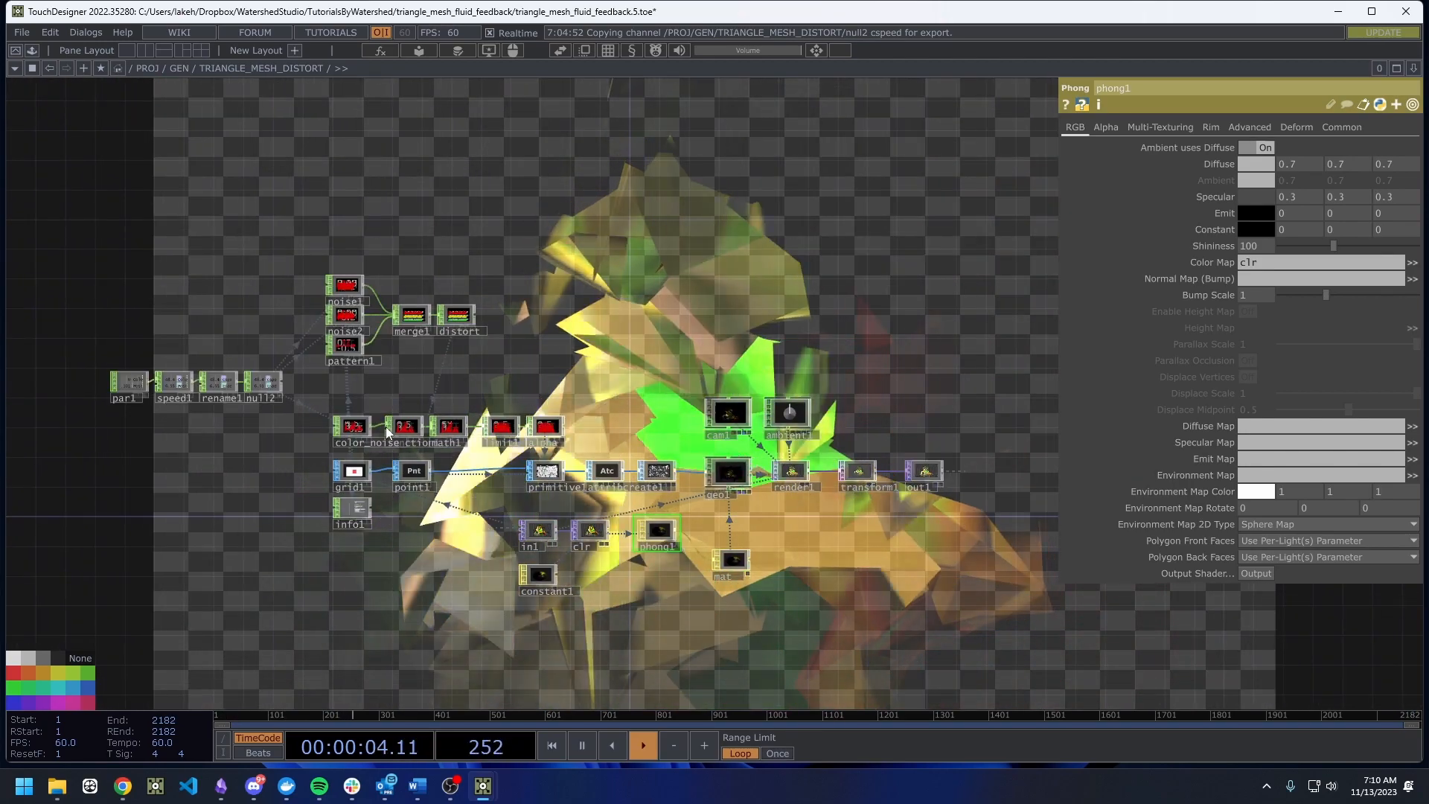
Select the chain from par1 to null2 and examine its cspeed and tspeed channels.
left_click_drag(95, 354, 298, 422)
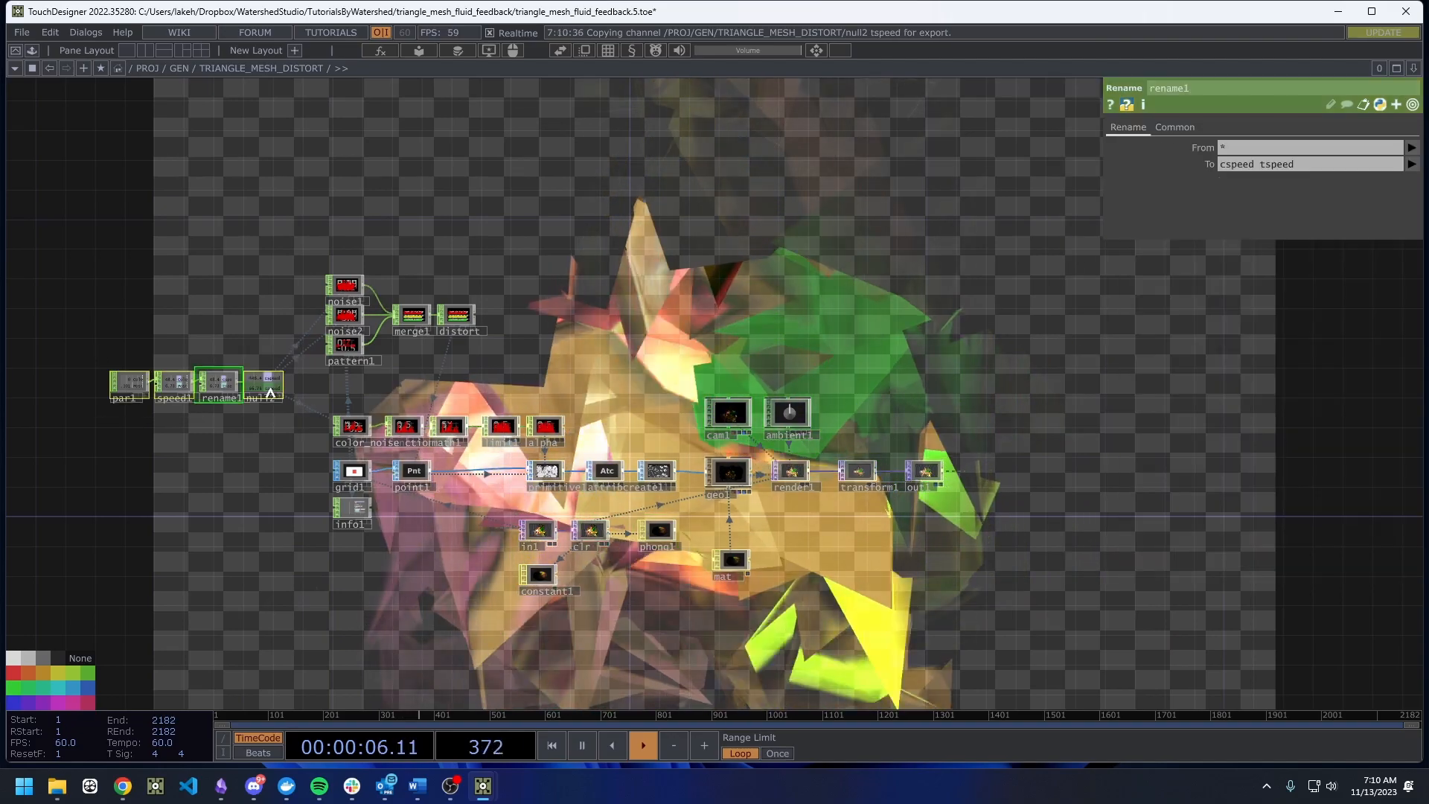
scroll(282, 404, "up", 5)
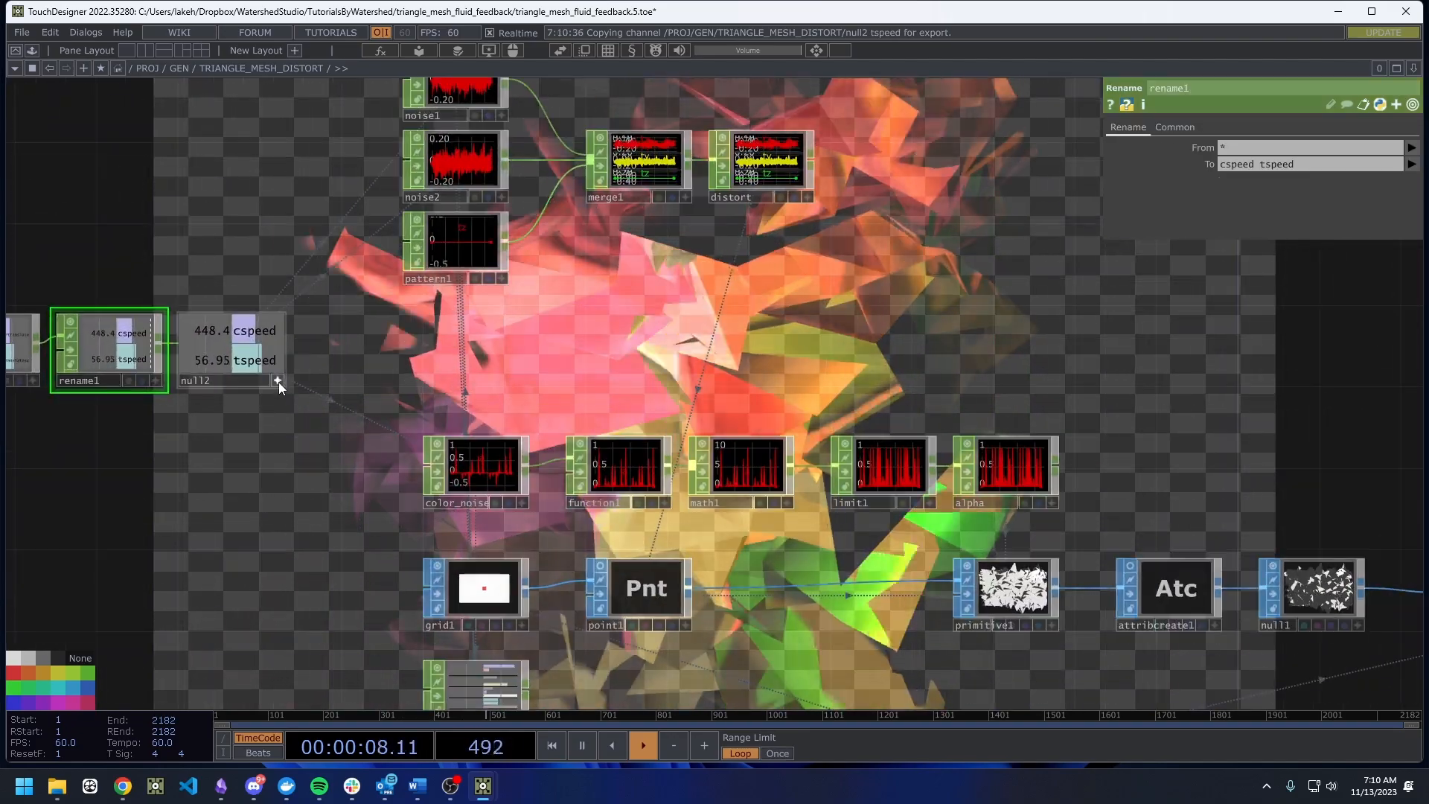
scroll(281, 398, "down", 5)
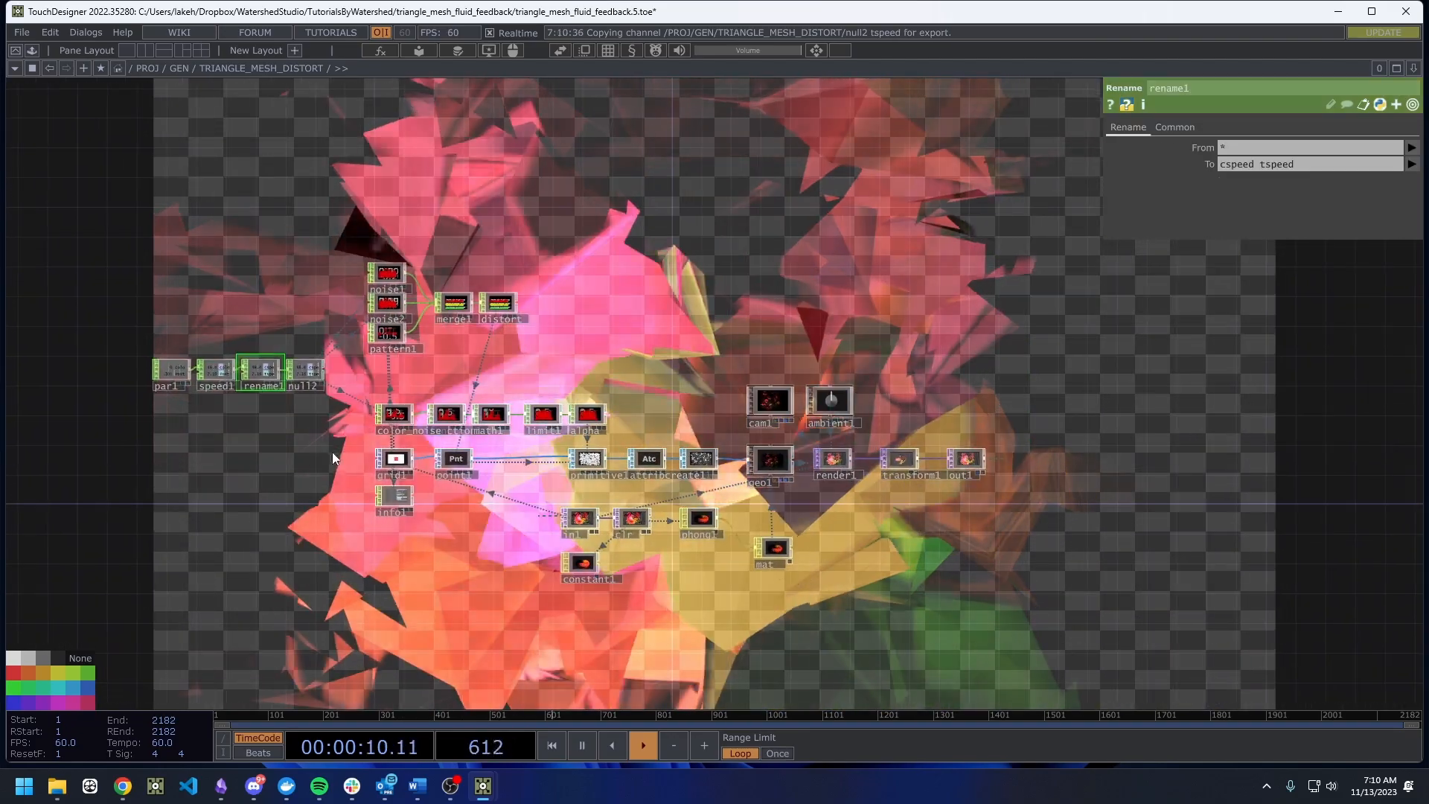
scroll(393, 482, "up", 5)
Examine the position expressions of point1 and the color and alpha expressions of primitive1.
left_click(280, 470)
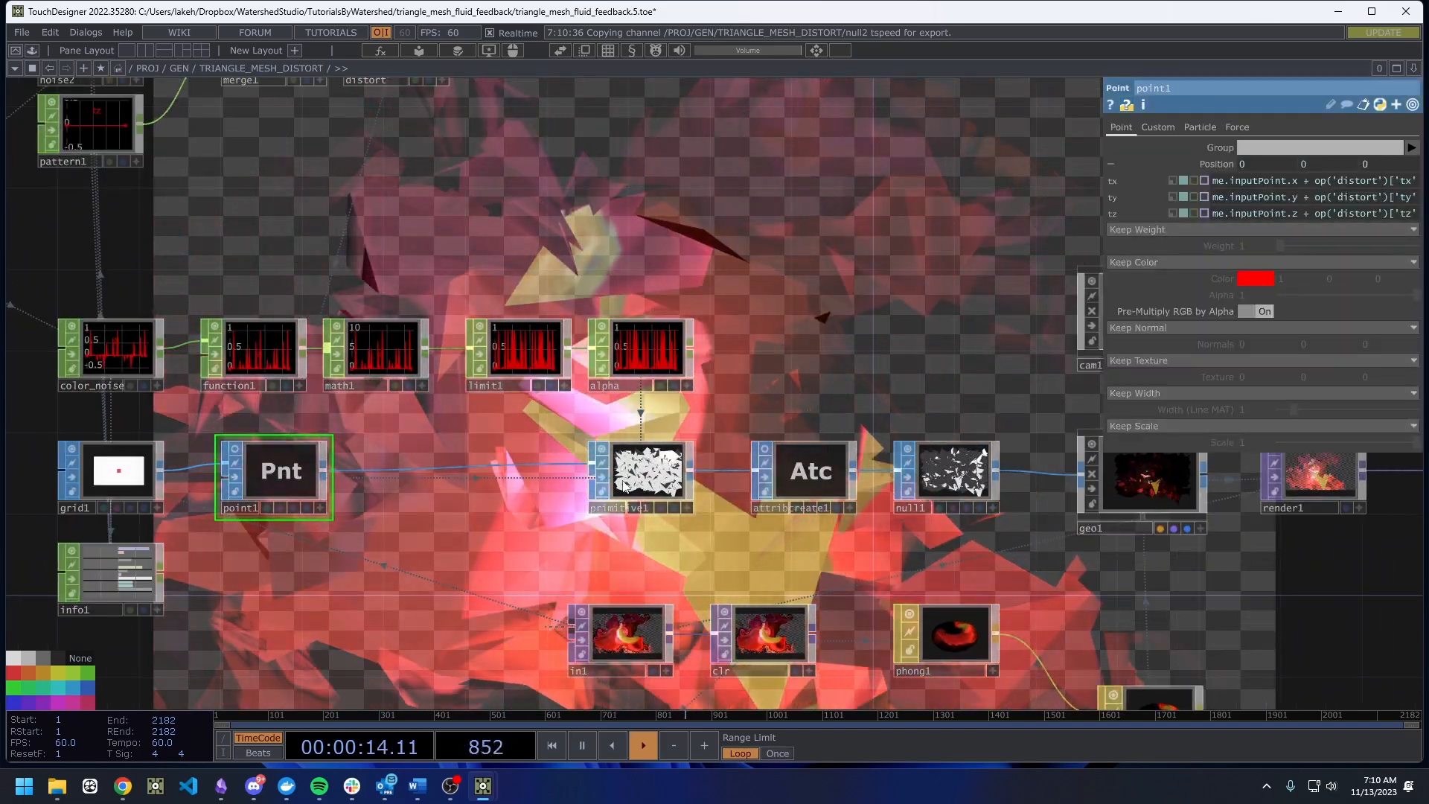
left_click(647, 469)
scroll(648, 447, "down", 5)
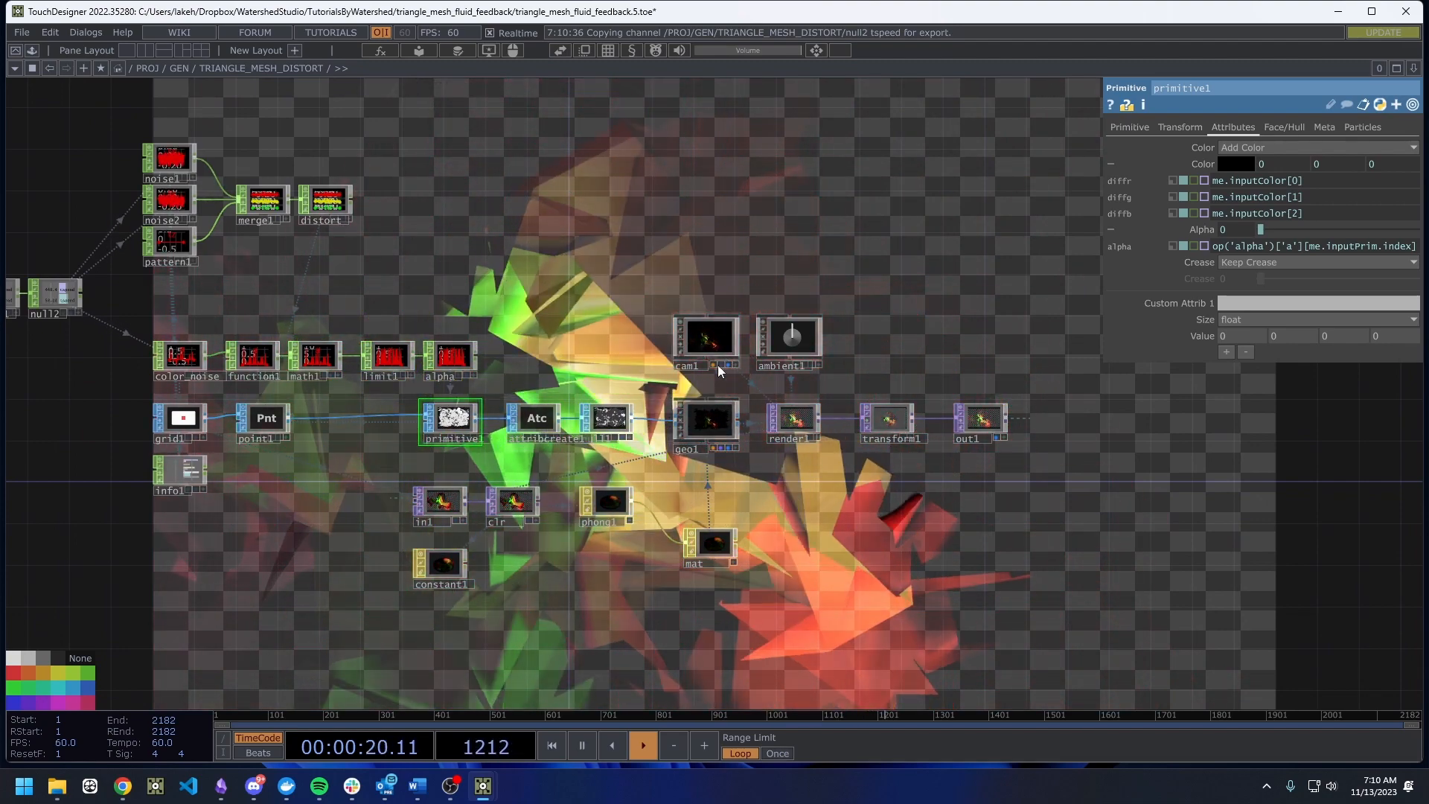
scroll(402, 407, "up", 1)
scroll(401, 407, "up", 4)
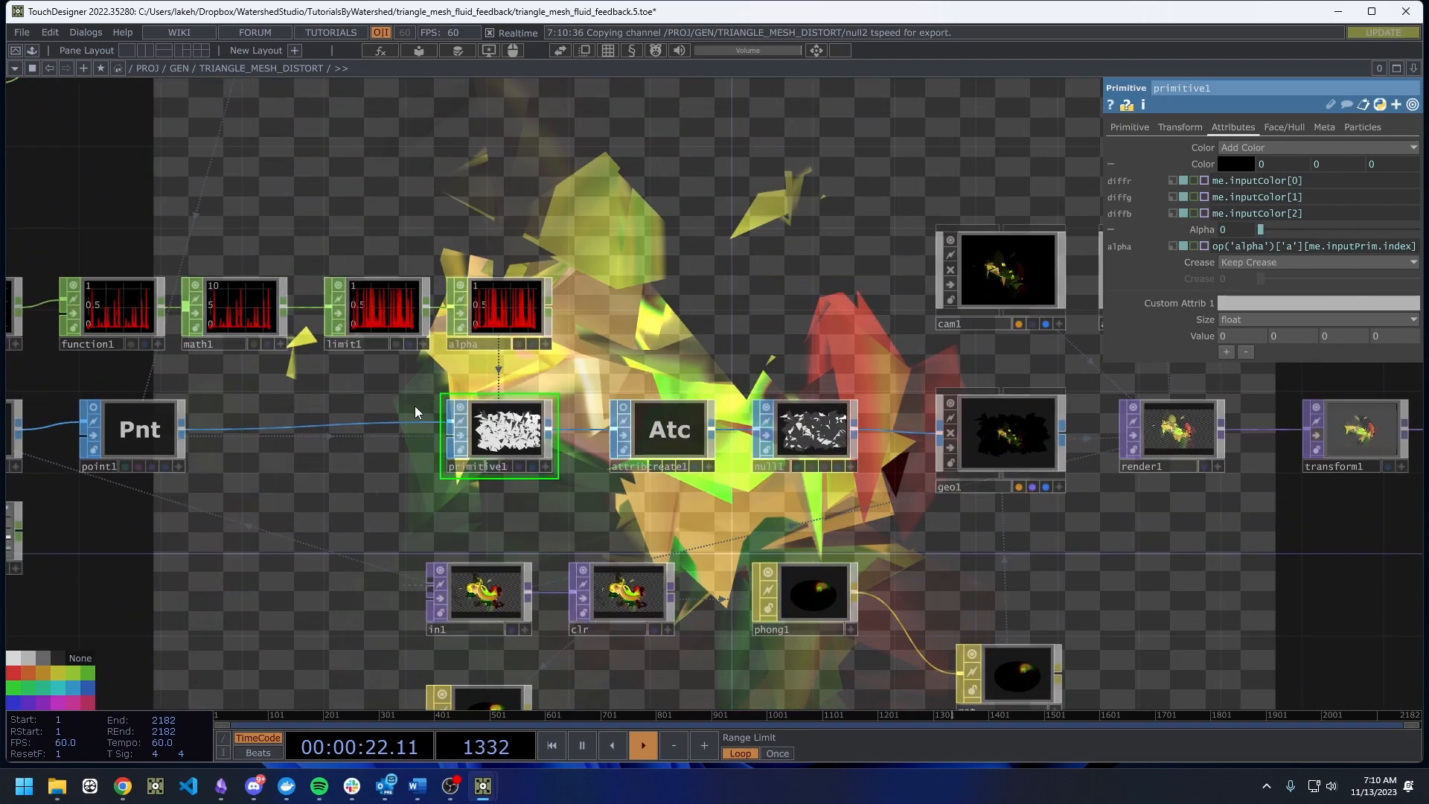
left_click_drag(168, 387, 551, 399)
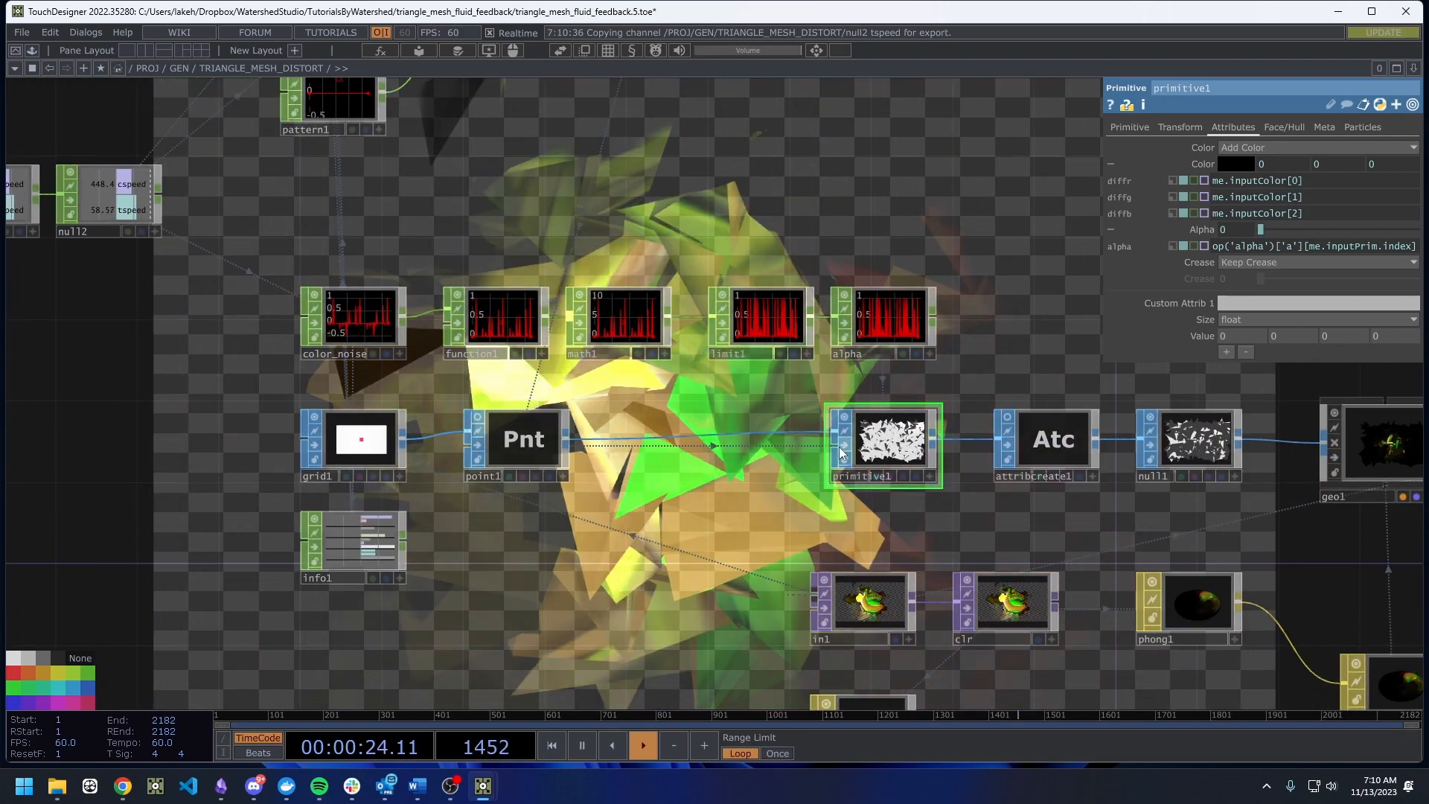
Bypass primitive1 to compare the rendered mesh without per-triangle alpha, and re-enable the node.
left_click_drag(820, 391, 709, 413)
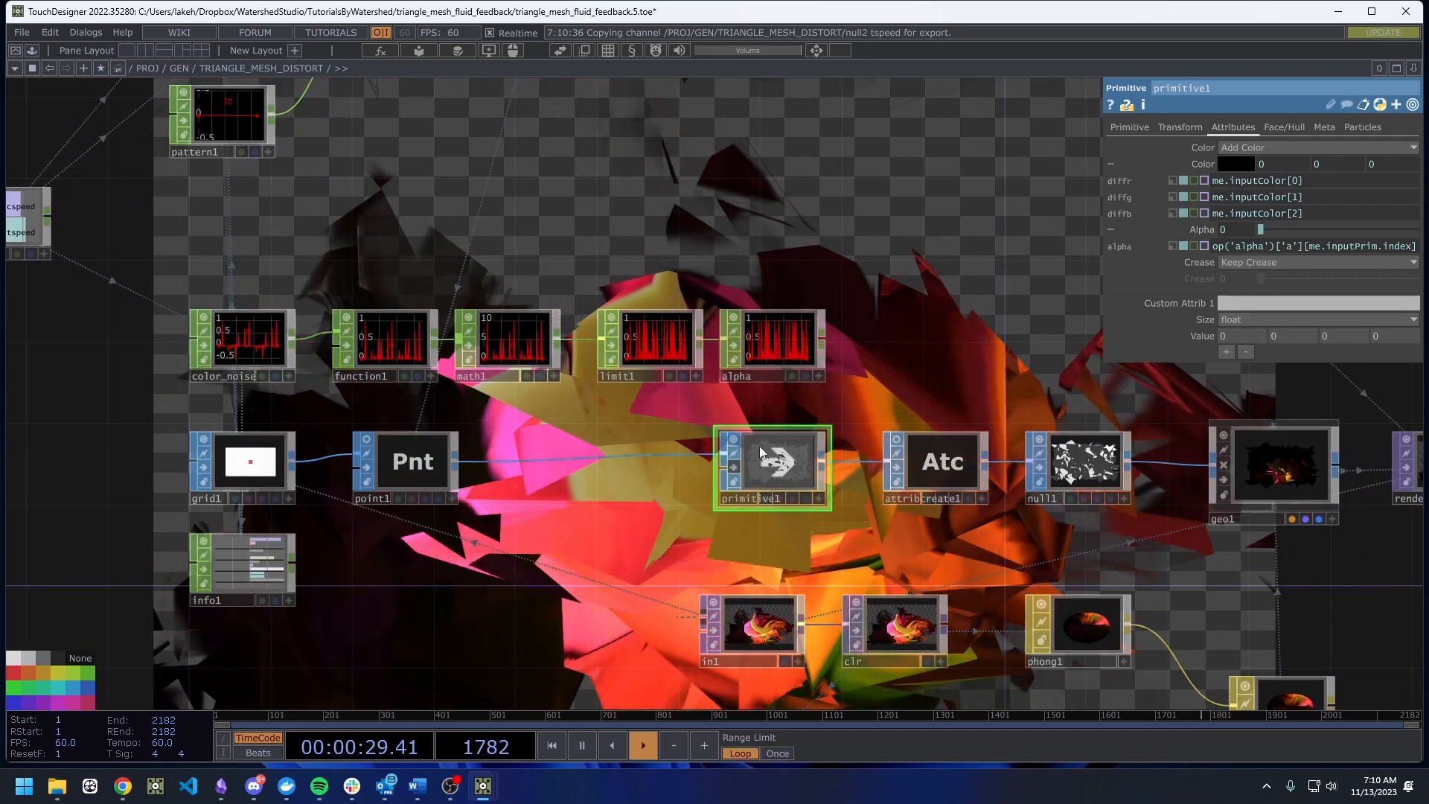
left_click_drag(845, 335, 320, 324)
left_click_drag(931, 505, 920, 324)
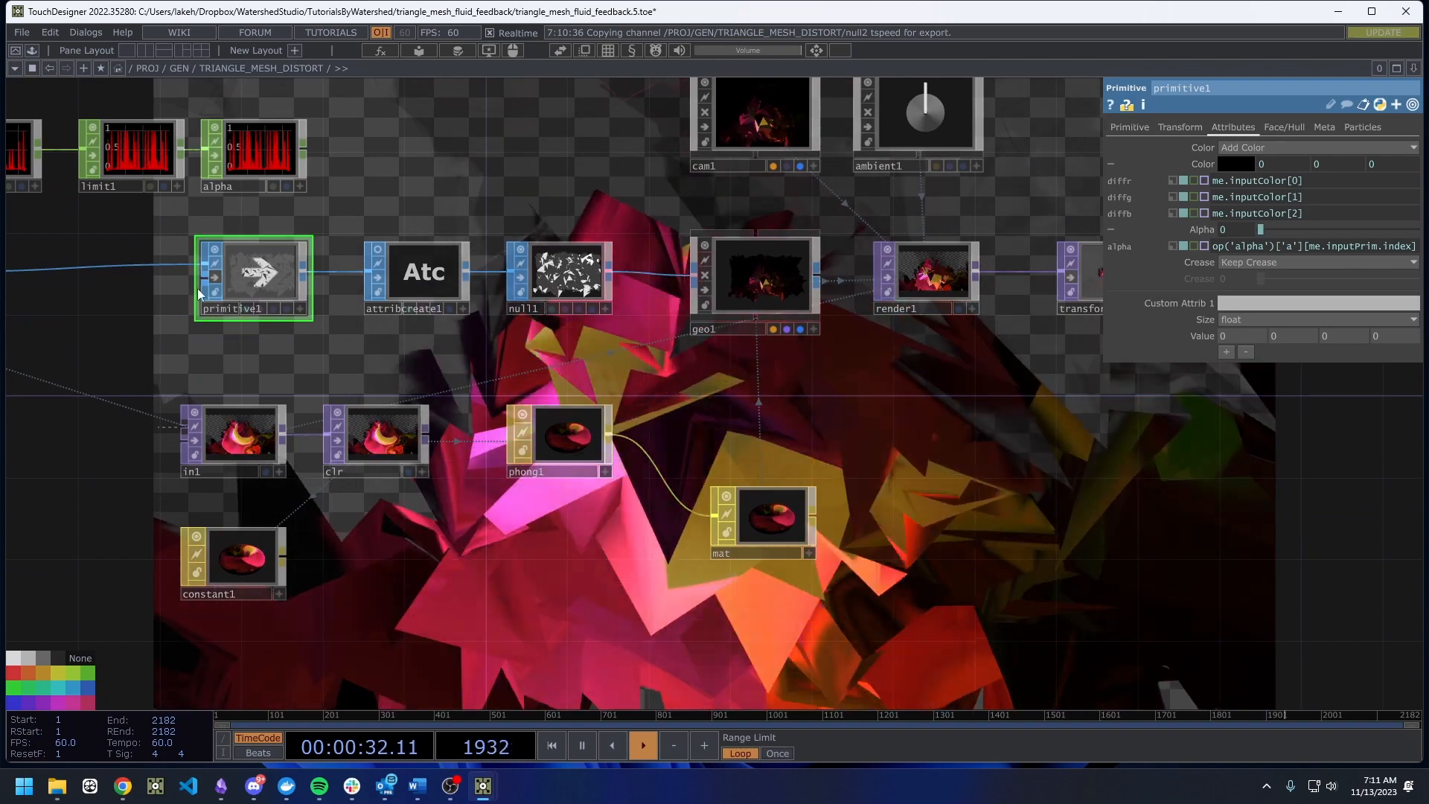
left_click(214, 277)
left_click_drag(484, 541, 486, 542)
key("h")
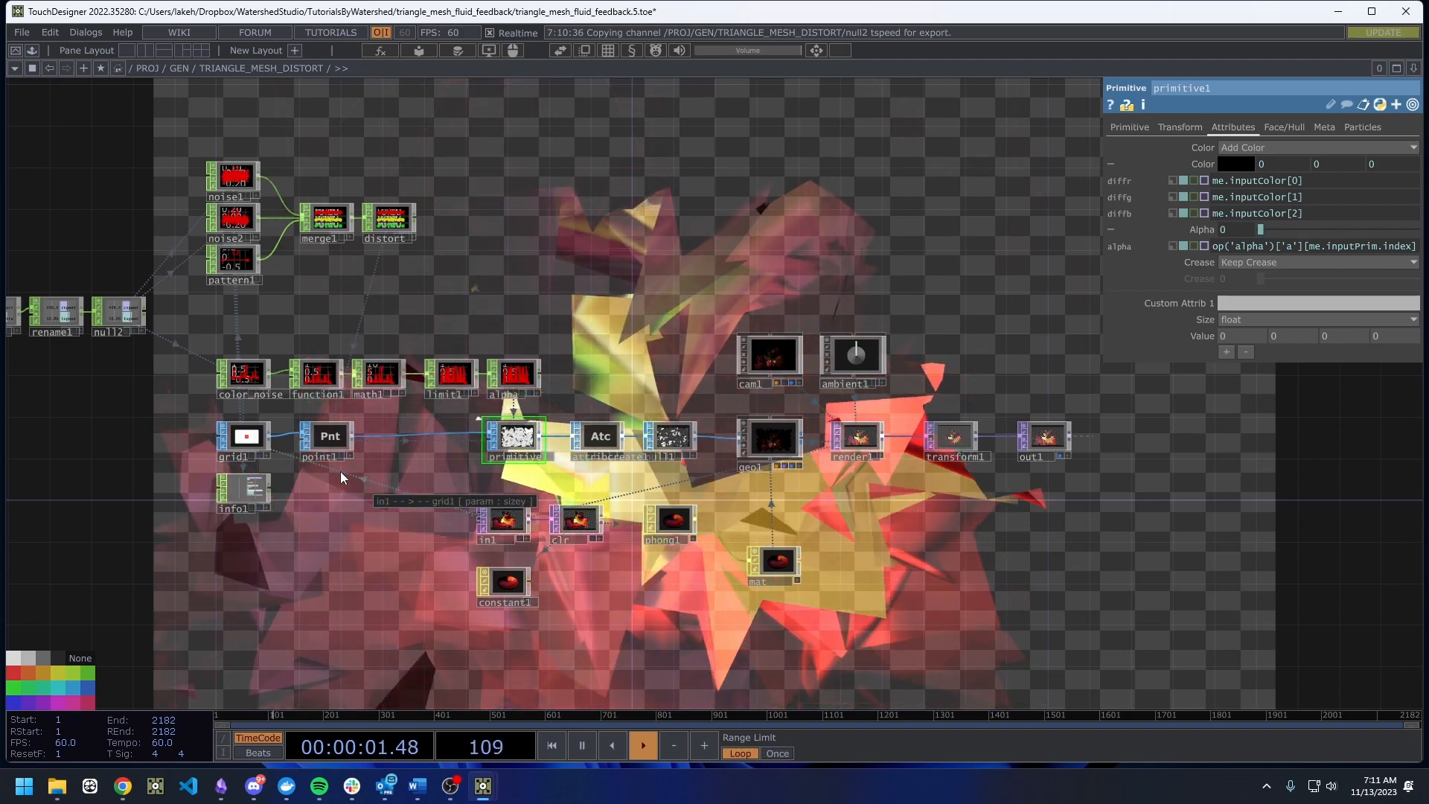
Turn on the viewer of point1 and inspect the distorted mesh geometry in it.
scroll(298, 439, "up", 5)
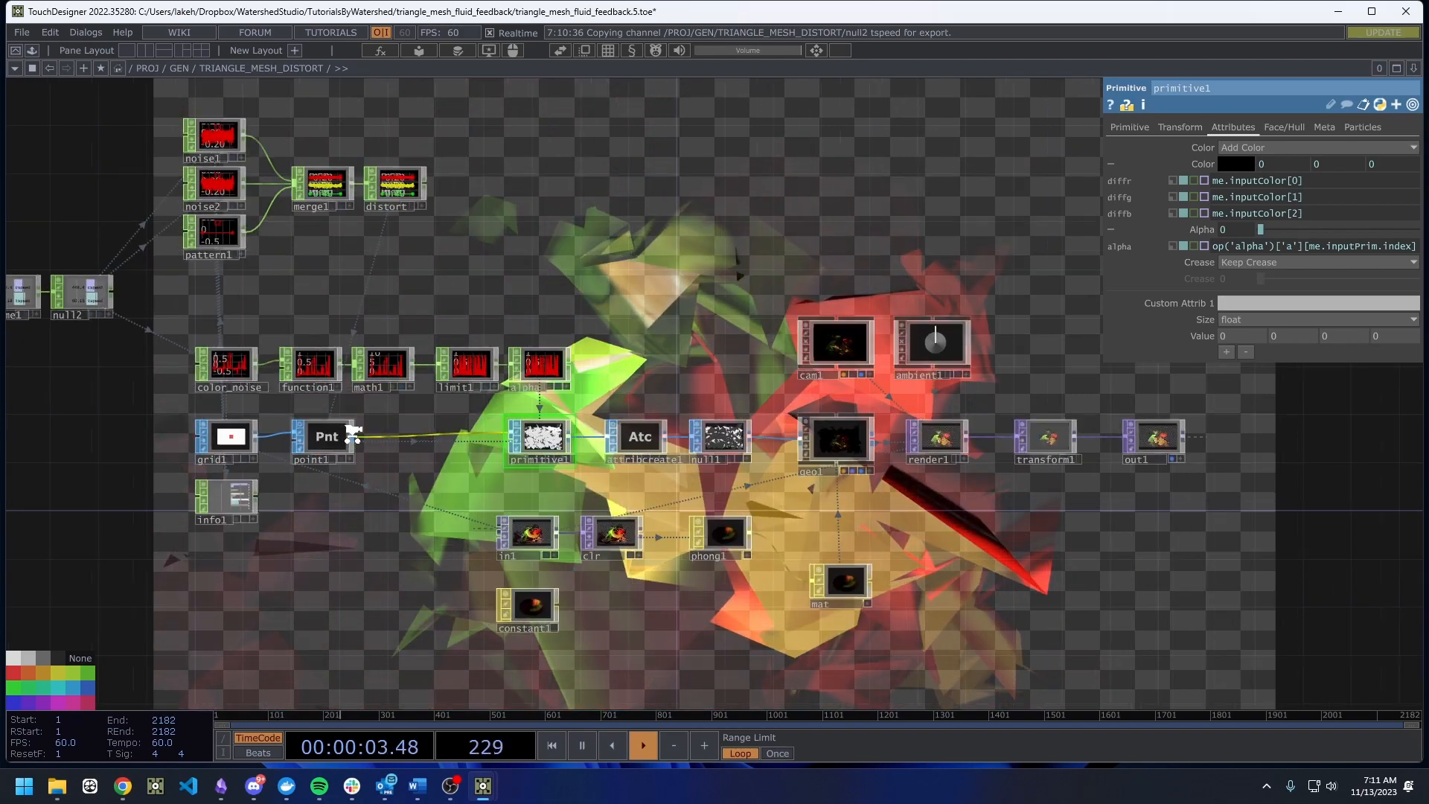
left_click(269, 421)
scroll(291, 433, "up", 5)
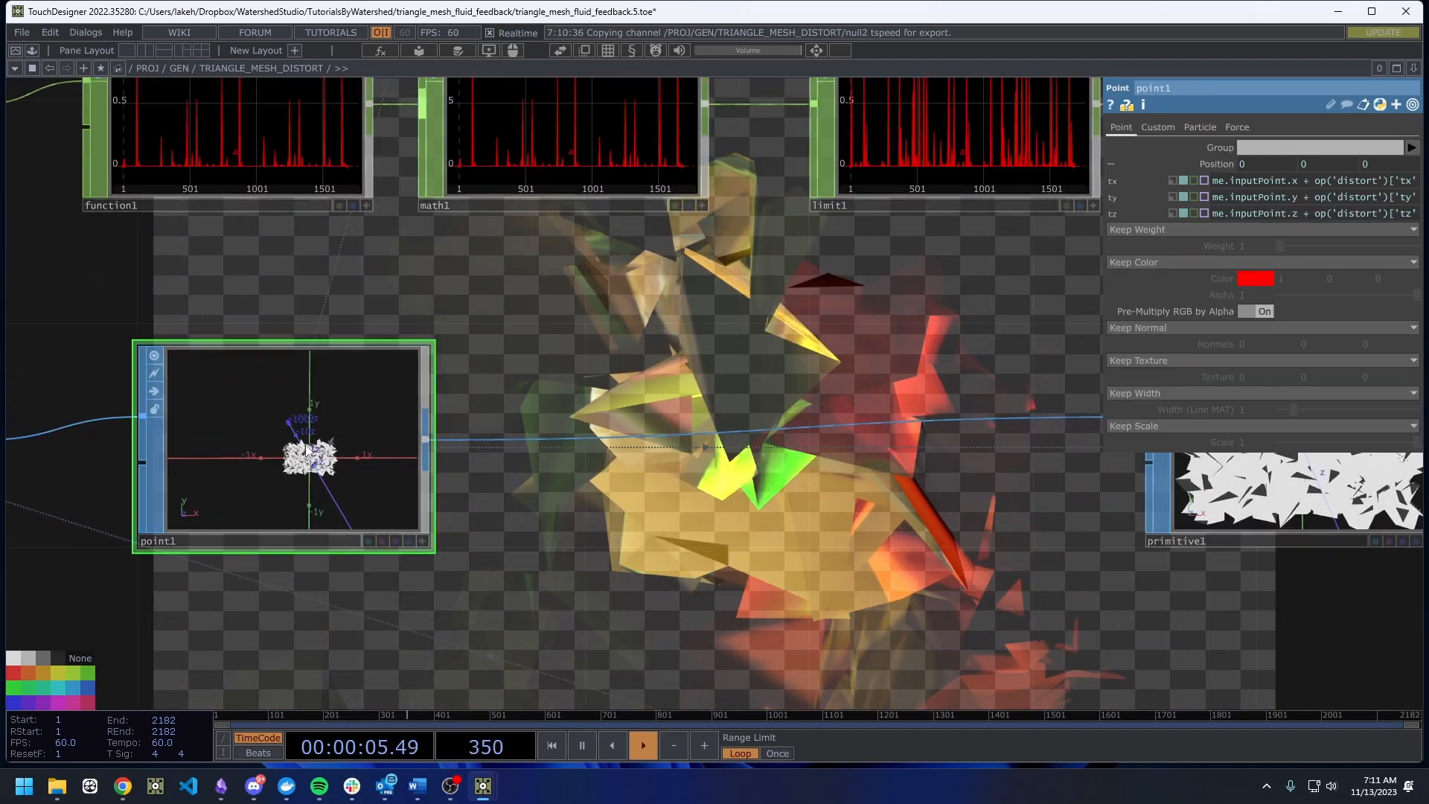
scroll(253, 439, "down", 5)
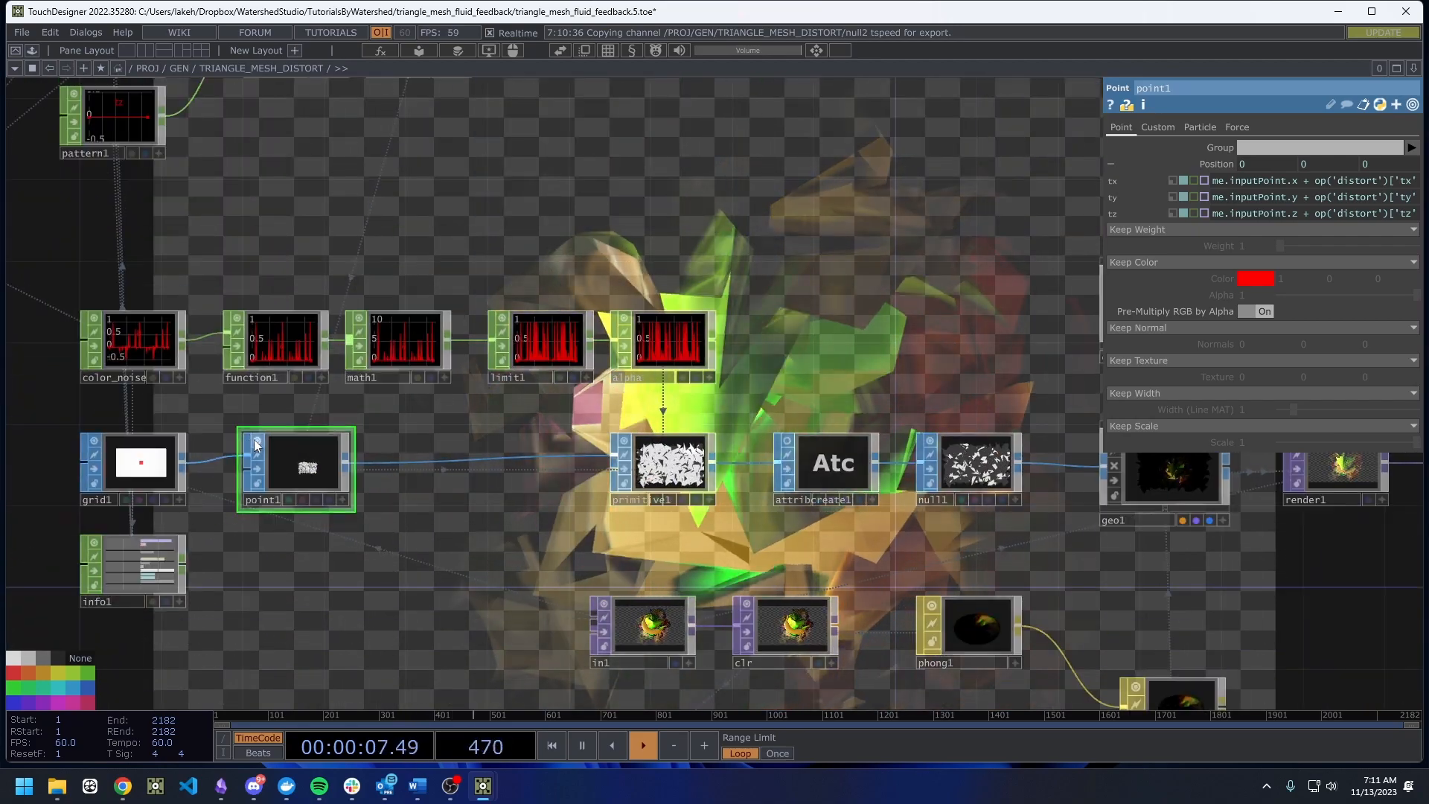
Turn off the node viewers of point1 and primitive1.
left_click(255, 440)
left_click(624, 440)
left_click_drag(868, 352, 625, 330)
scroll(625, 330, "down", 5)
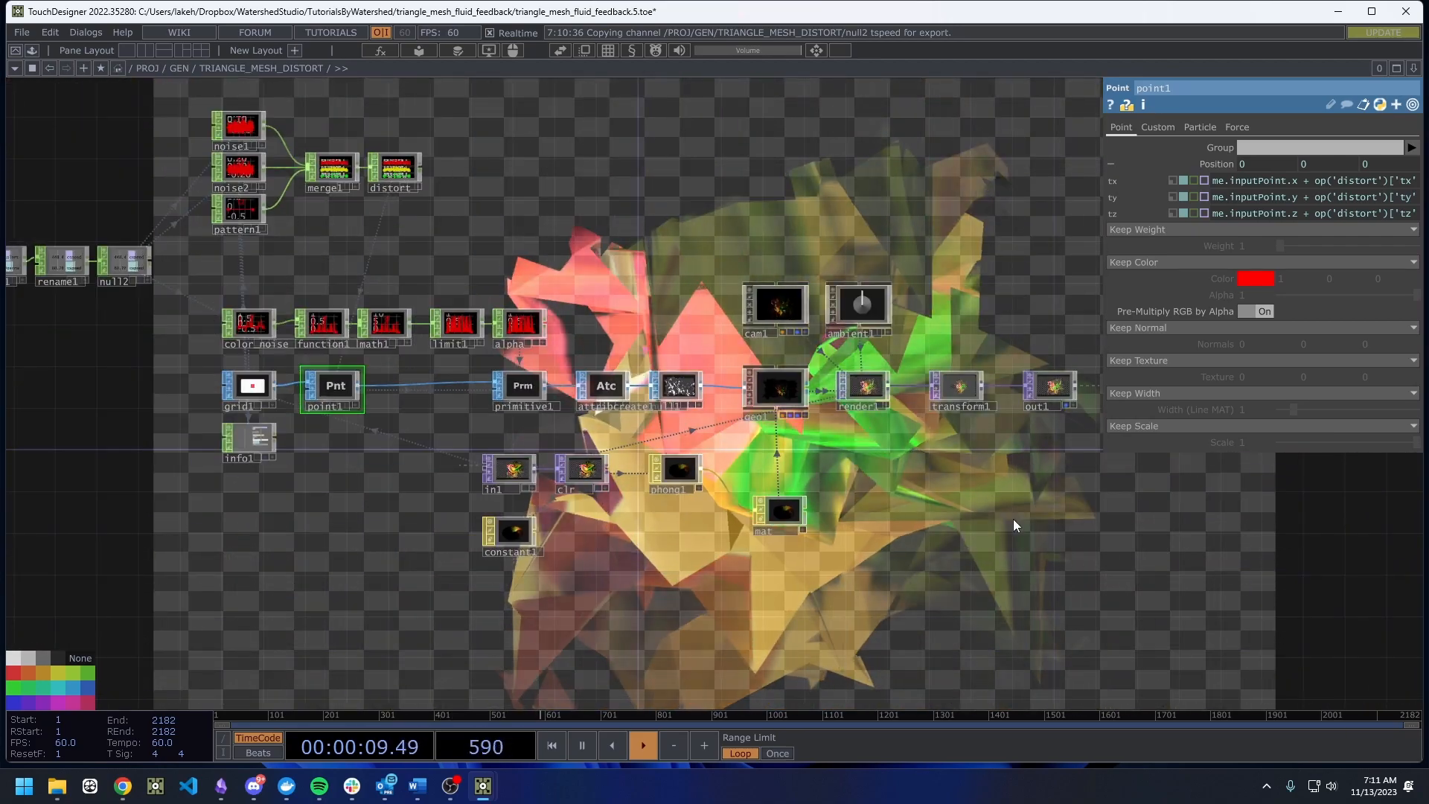
Duplicate the phong1 material and place the copy directly below it.
left_click_drag(909, 567, 791, 560)
scroll(614, 531, "up", 5)
left_click_drag(615, 530, 573, 547)
left_click_drag(570, 433, 593, 470)
key("ctrl+c")
key("ctrl+v")
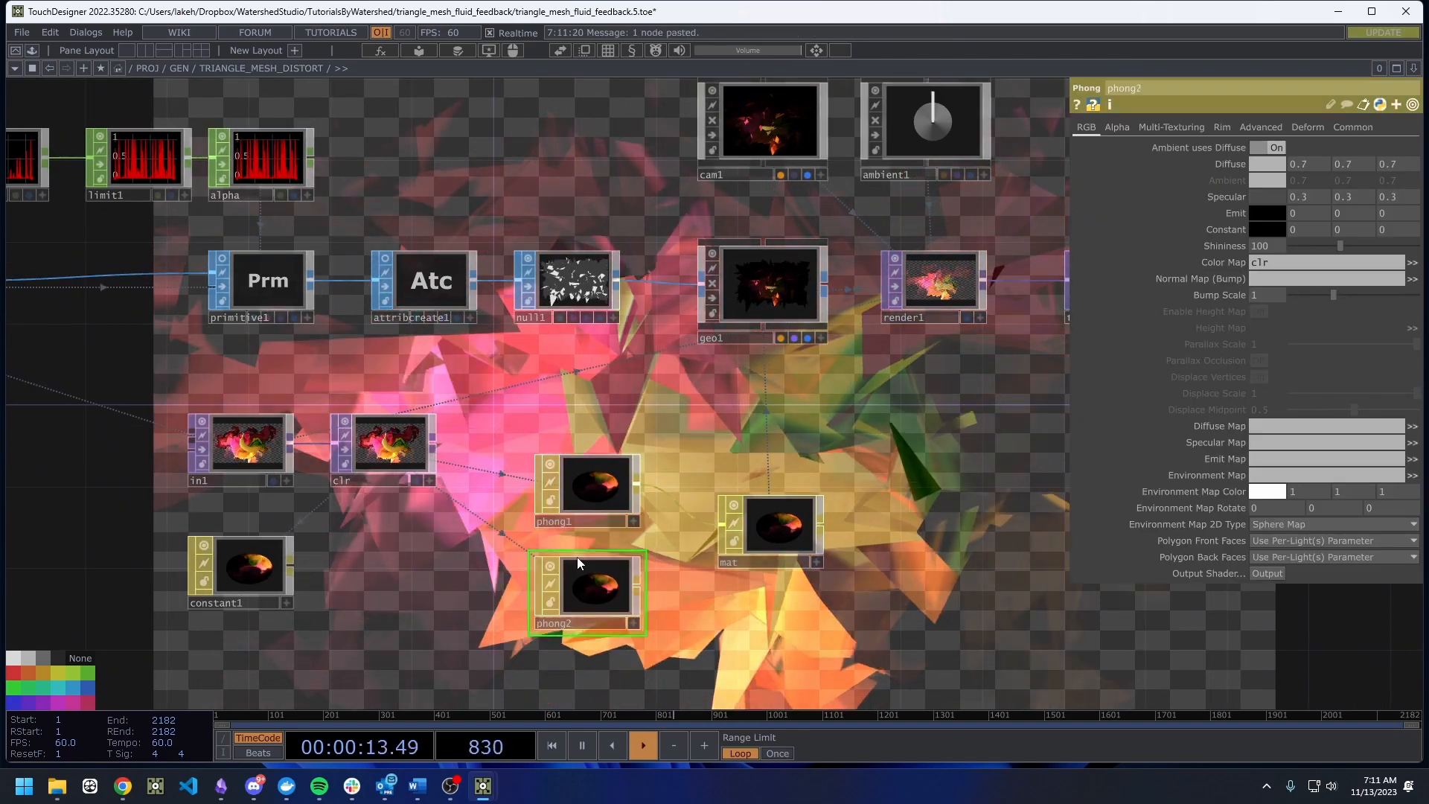
Output the shader of phong2 as a GLSL material named phong2GLSL.
left_click(1264, 573)
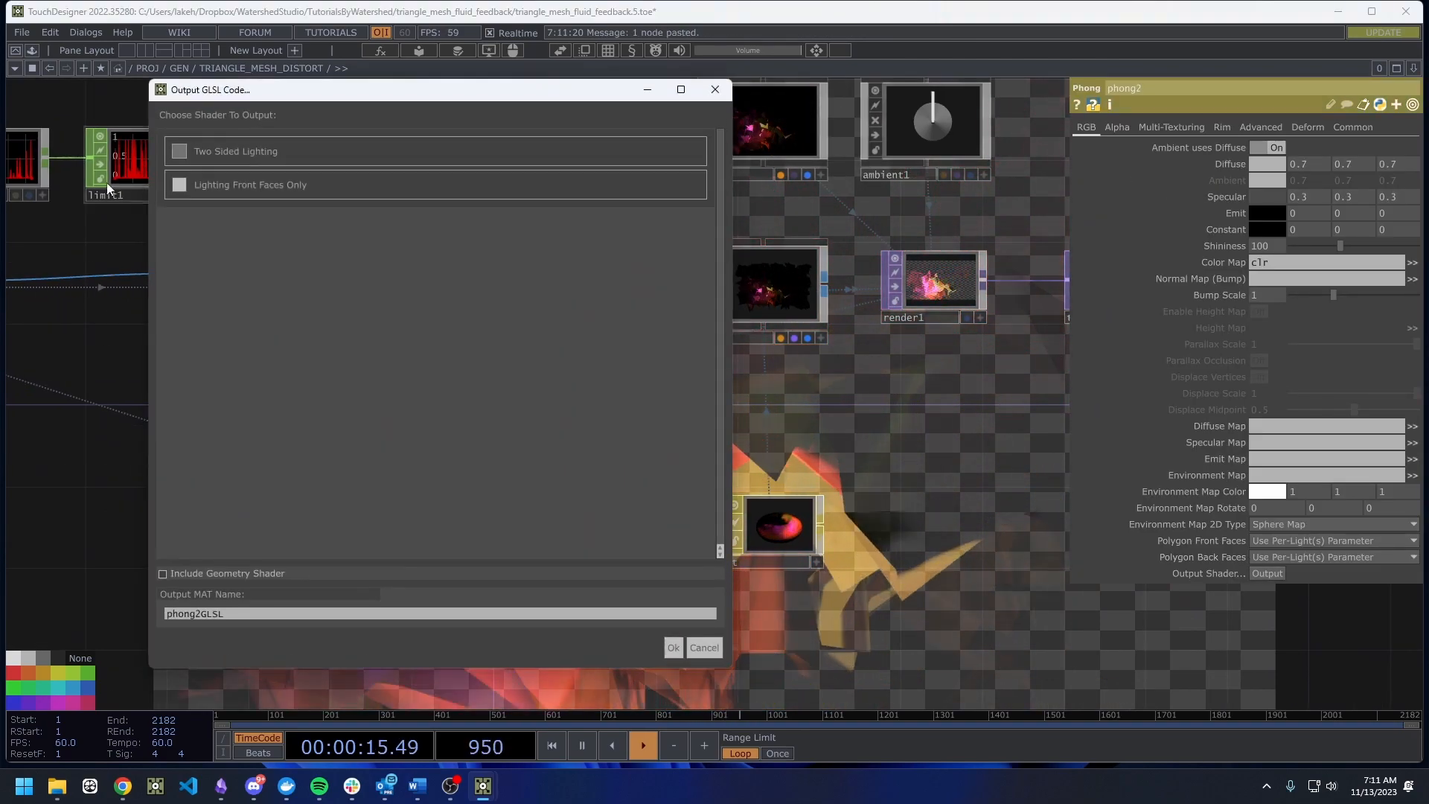
left_click(672, 647)
left_click_drag(941, 499, 591, 449)
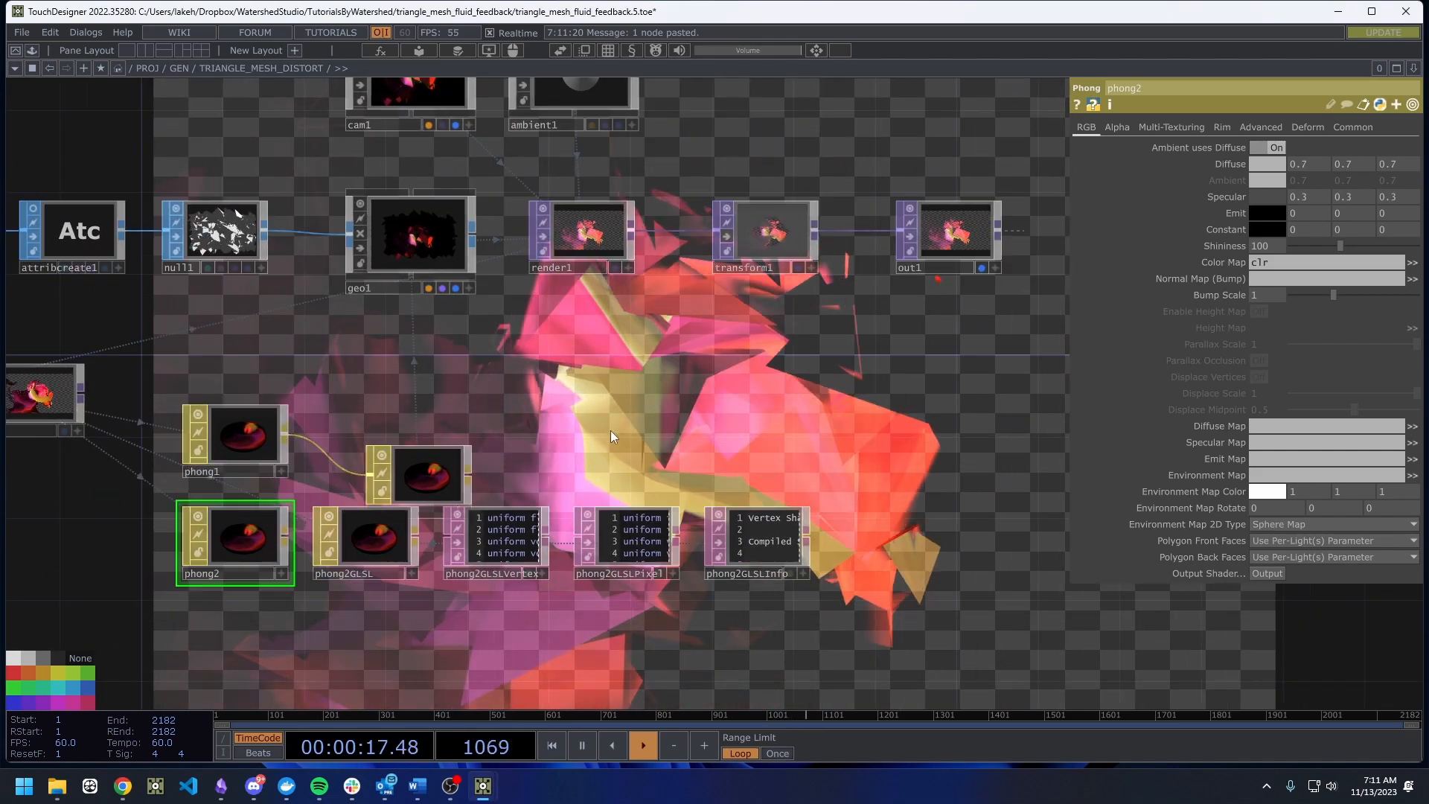
Connect phong2GLSL to mat in place of phong1, and delete phong2.
left_click_drag(378, 558, 371, 641)
left_click_drag(532, 547, 645, 492)
left_click_drag(463, 566, 482, 420)
key("Delete")
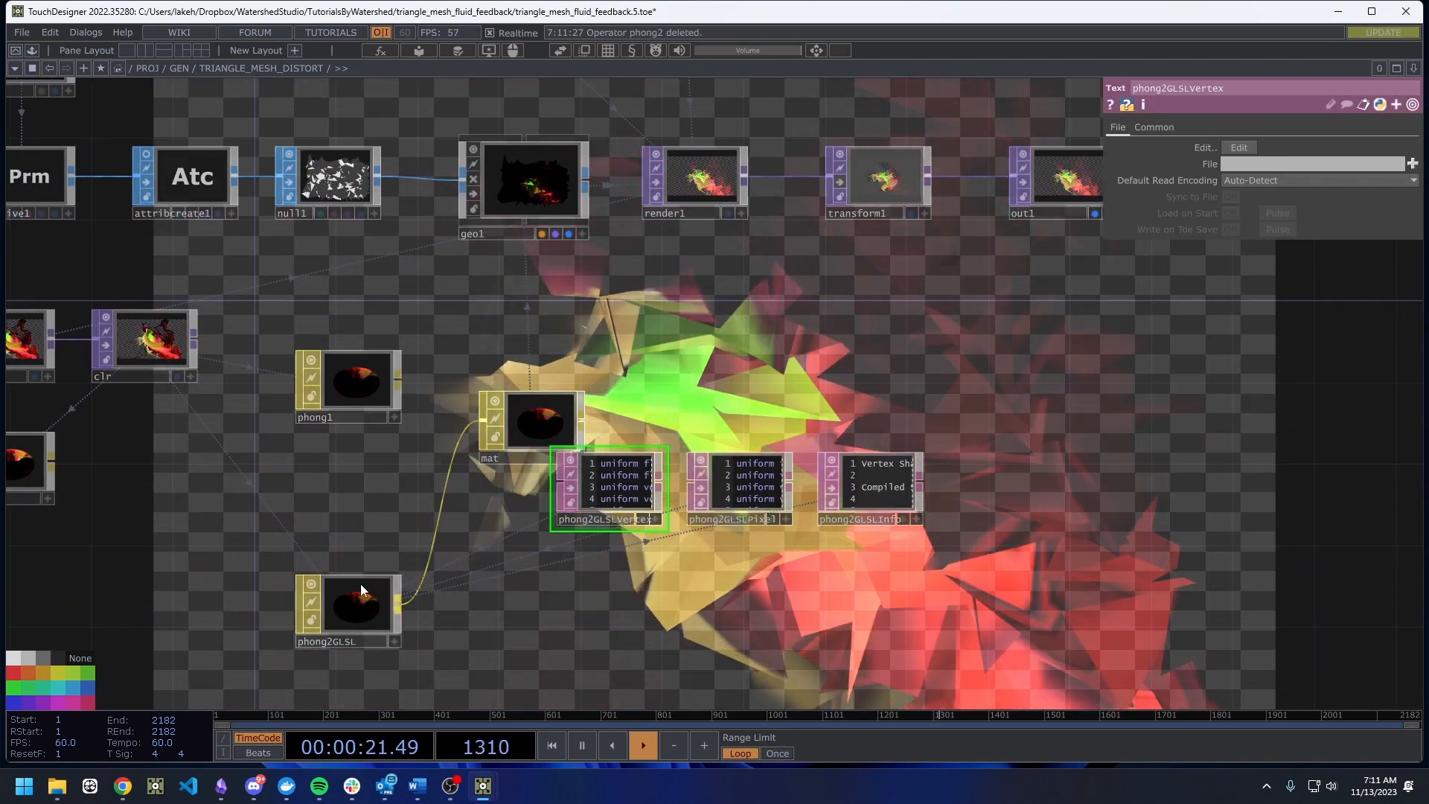
Arrange phong2GLSL and its shader text nodes below phong1, with mat beside the two materials.
left_click_drag(360, 584, 380, 481)
left_click_drag(796, 564, 385, 633)
left_click_drag(549, 527, 589, 510)
left_click_drag(577, 418, 579, 499)
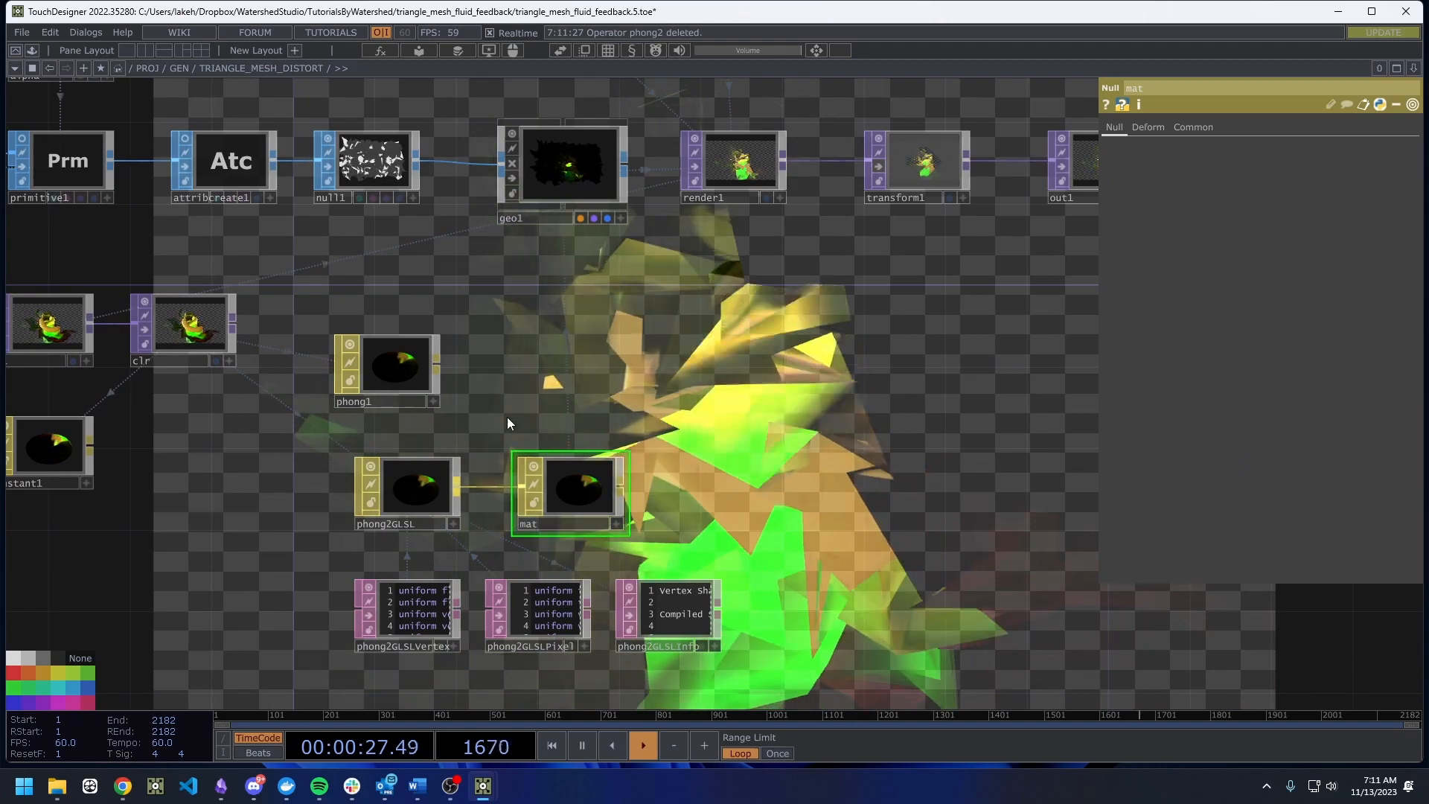
left_click_drag(407, 373, 427, 373)
left_click_drag(588, 493, 588, 433)
left_click_drag(811, 468, 860, 454)
Place primitive1 beside point1 and attribcreate1 beside null1, then lower point1 and primitive1 below the main geometry row.
scroll(861, 455, "down", 3)
left_click_drag(422, 521, 534, 575)
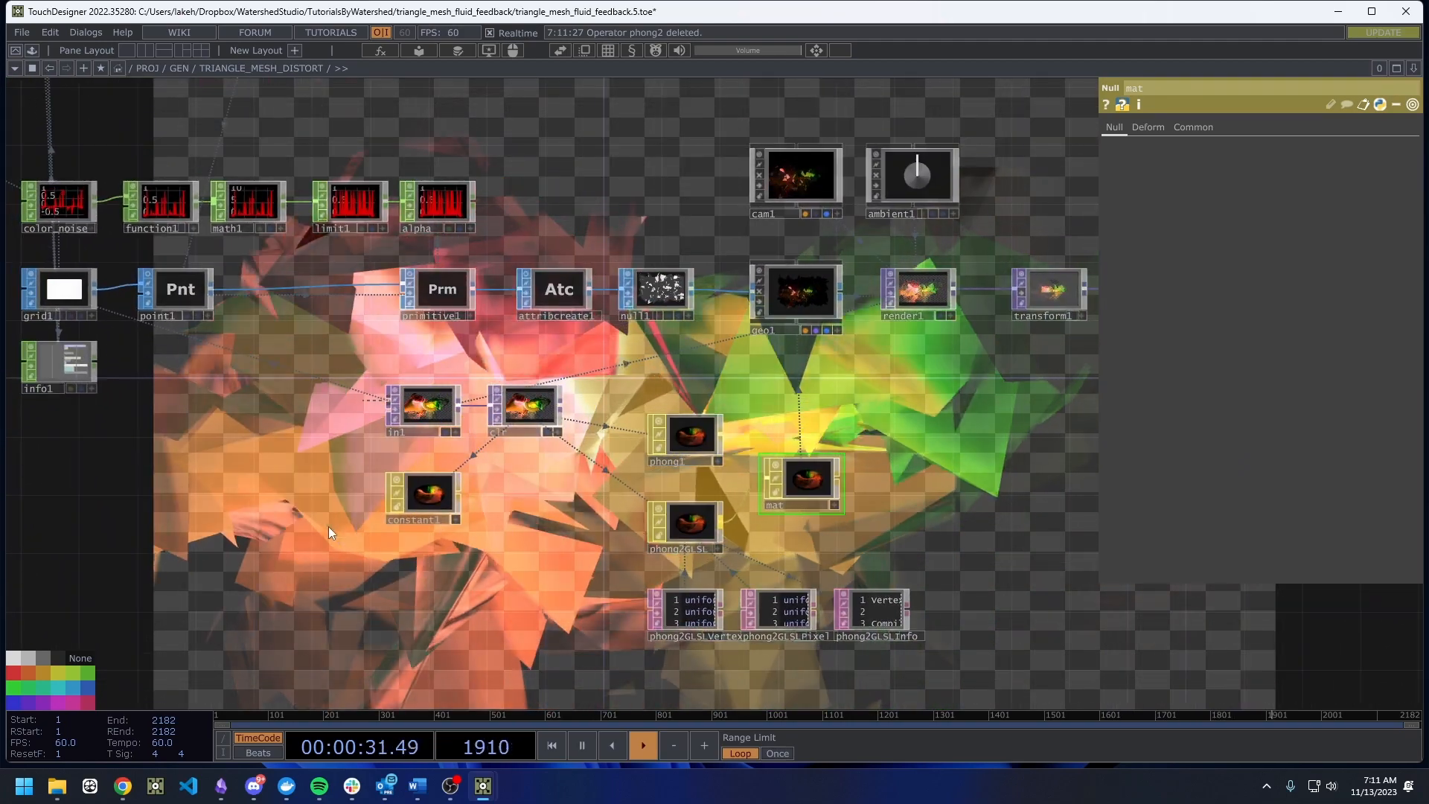
left_click_drag(938, 514, 752, 475)
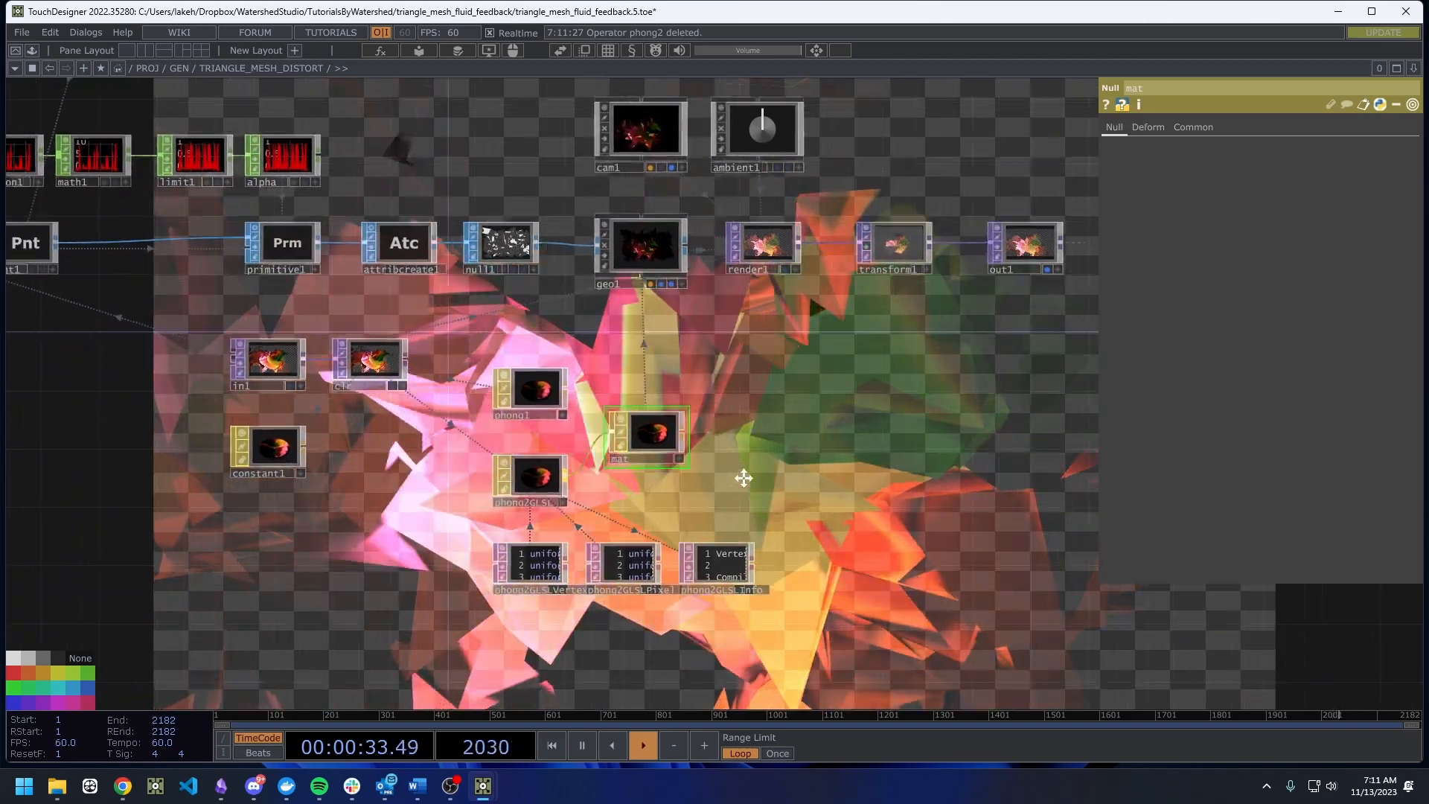
scroll(572, 547, "up", 6)
scroll(572, 548, "down", 6)
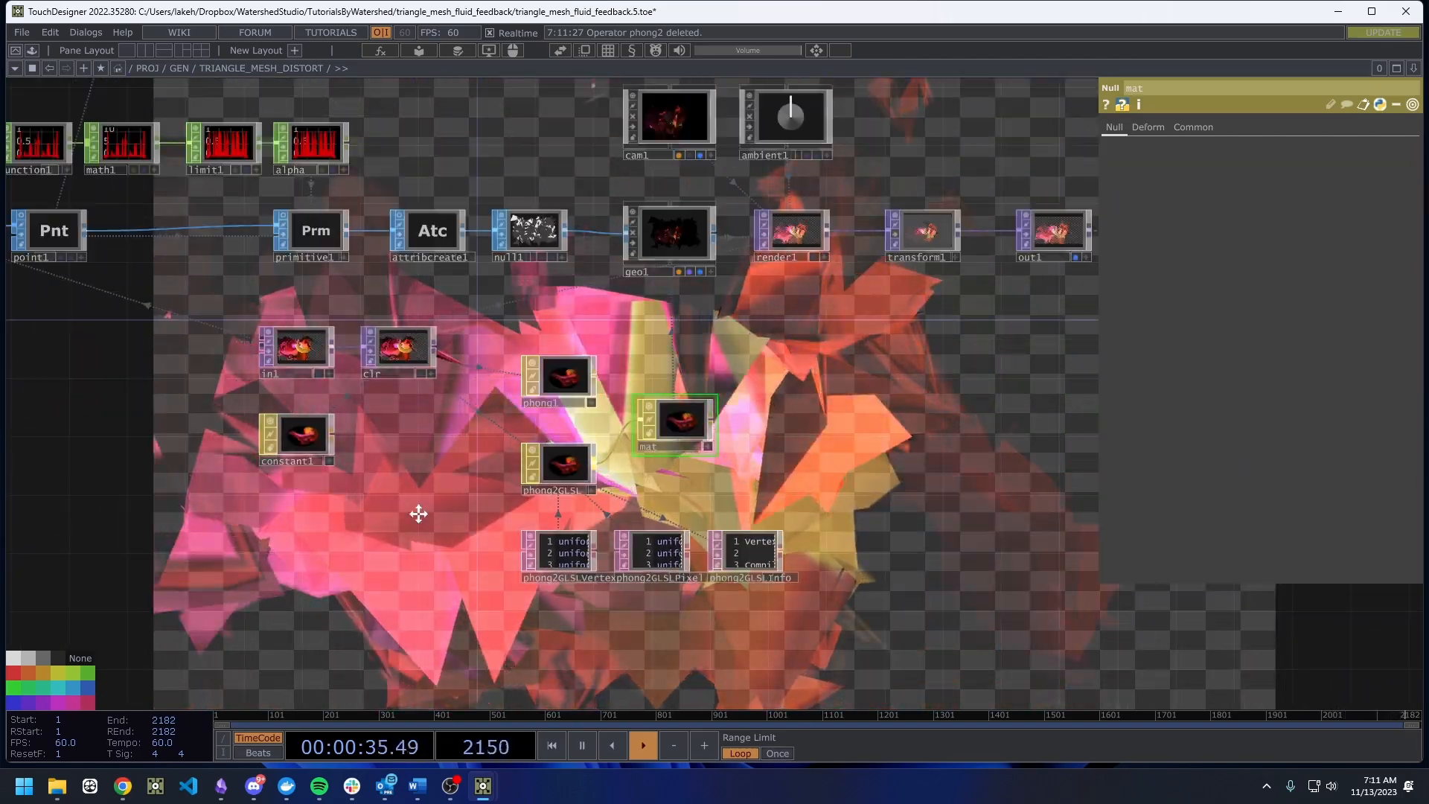
left_click_drag(417, 513, 558, 596)
left_click_drag(158, 433, 251, 495)
left_click_drag(308, 436, 359, 455)
left_click_drag(599, 393, 439, 393)
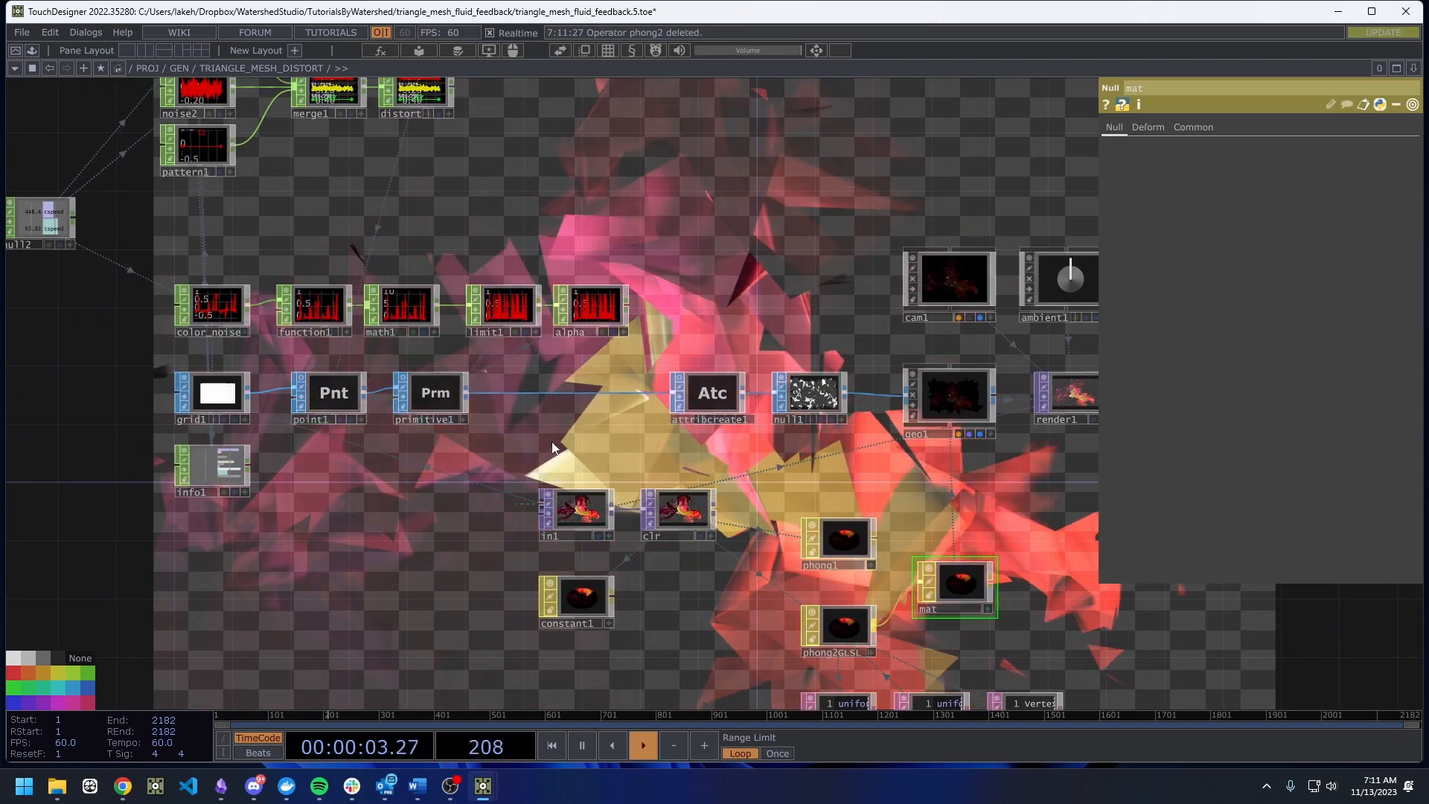
left_click_drag(686, 394, 701, 389)
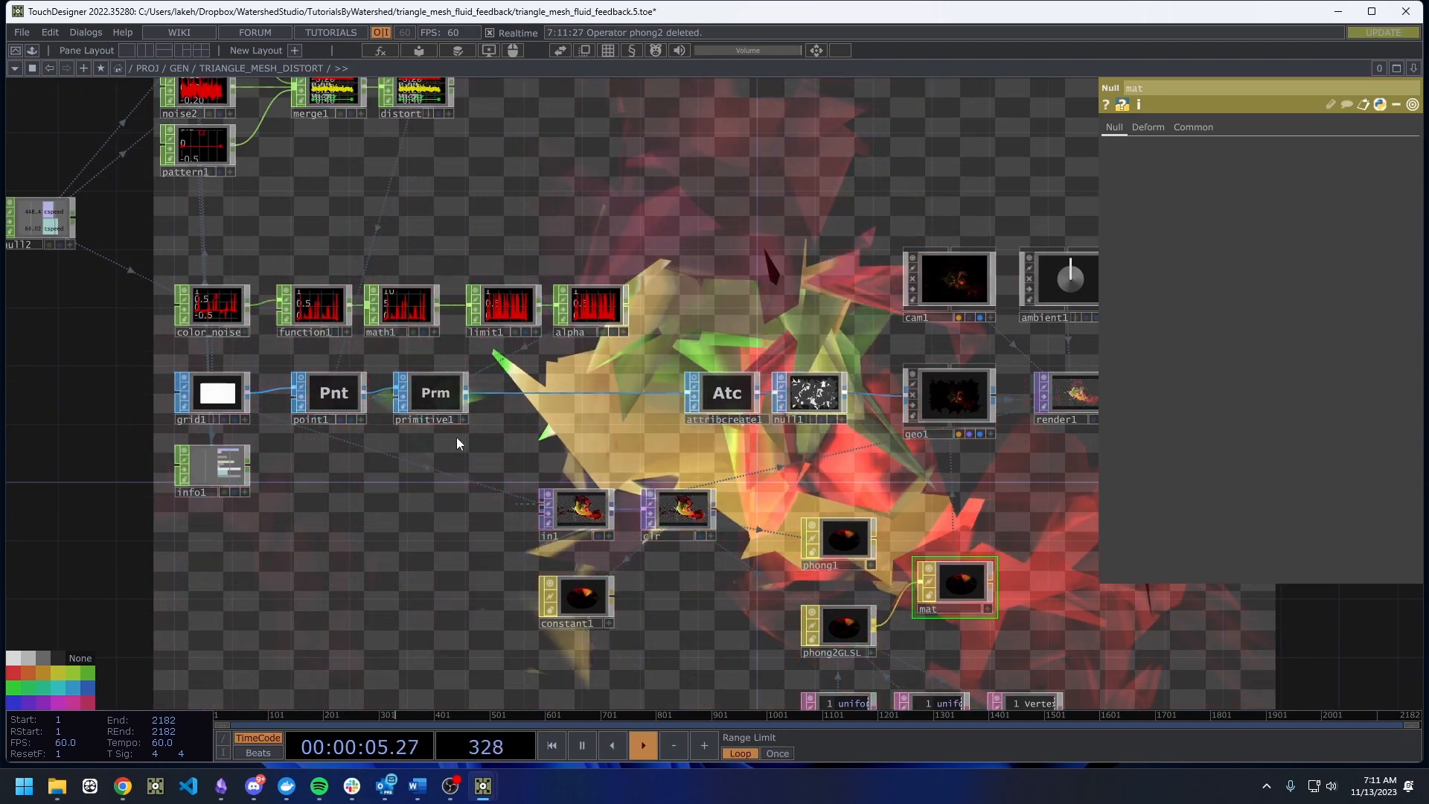
right_click_drag(457, 436, 297, 390)
left_click_drag(320, 392, 320, 465)
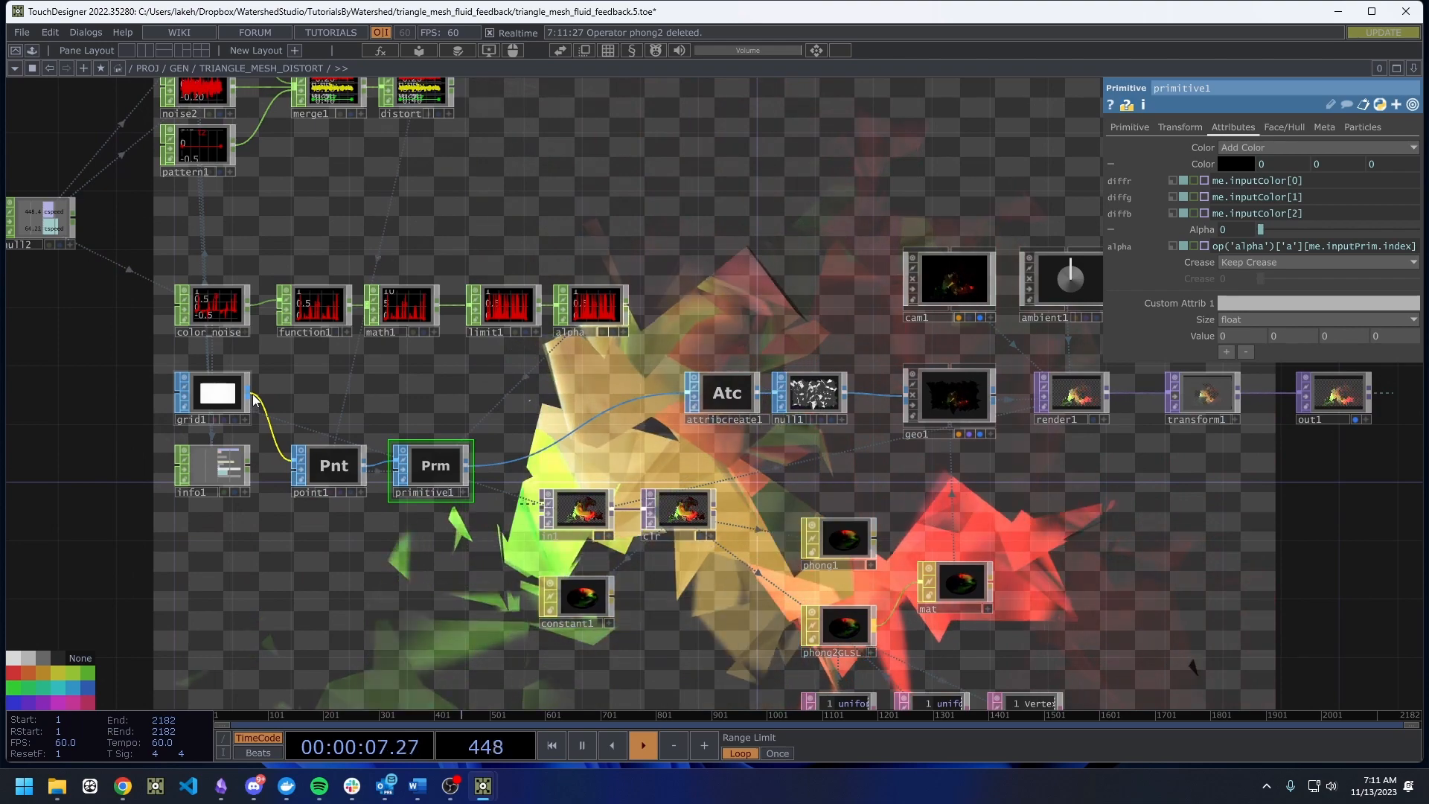
Add a Switch SOP taking grid1 and primitive1 as inputs, and route its output into attribcreate1.
right_click(249, 391)
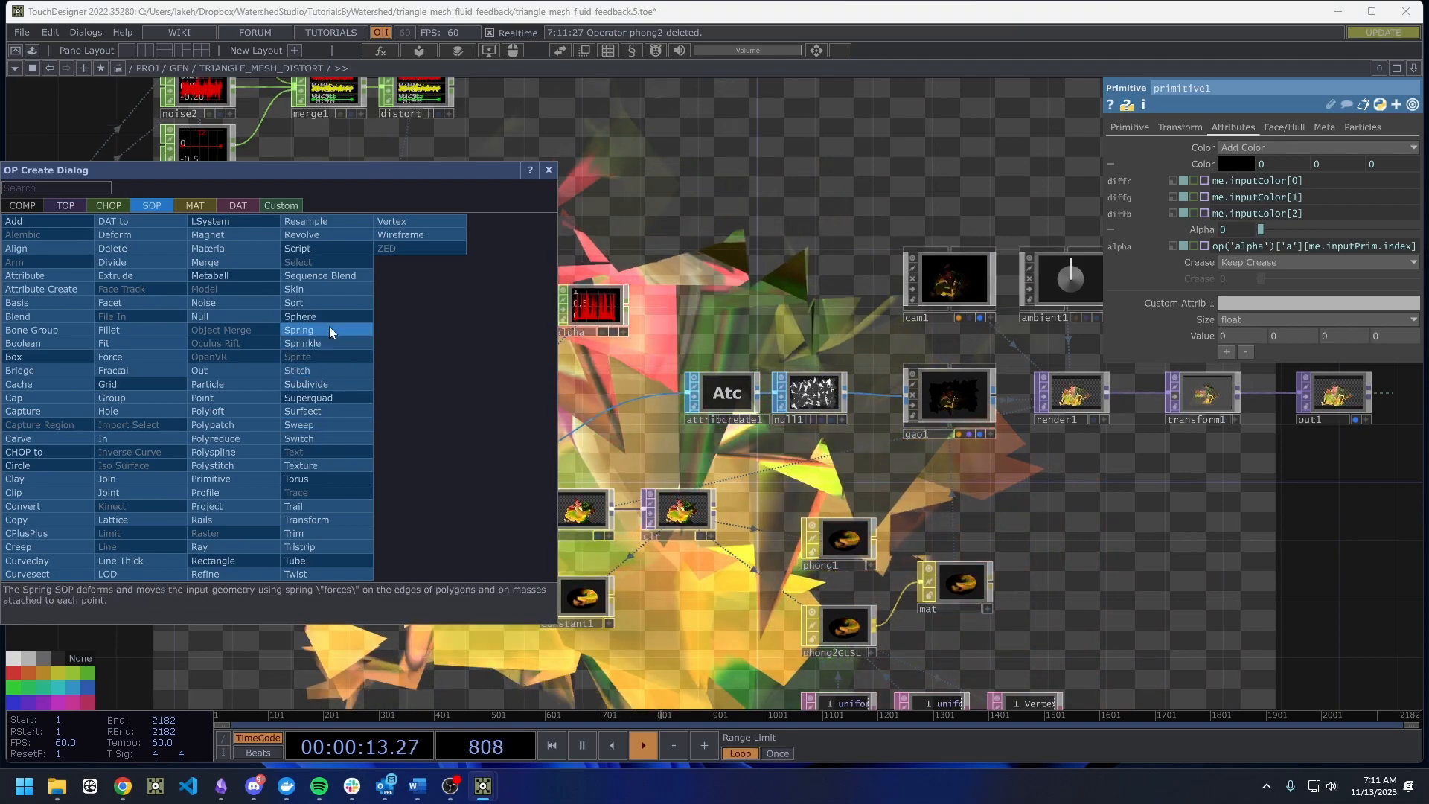
left_click(328, 439)
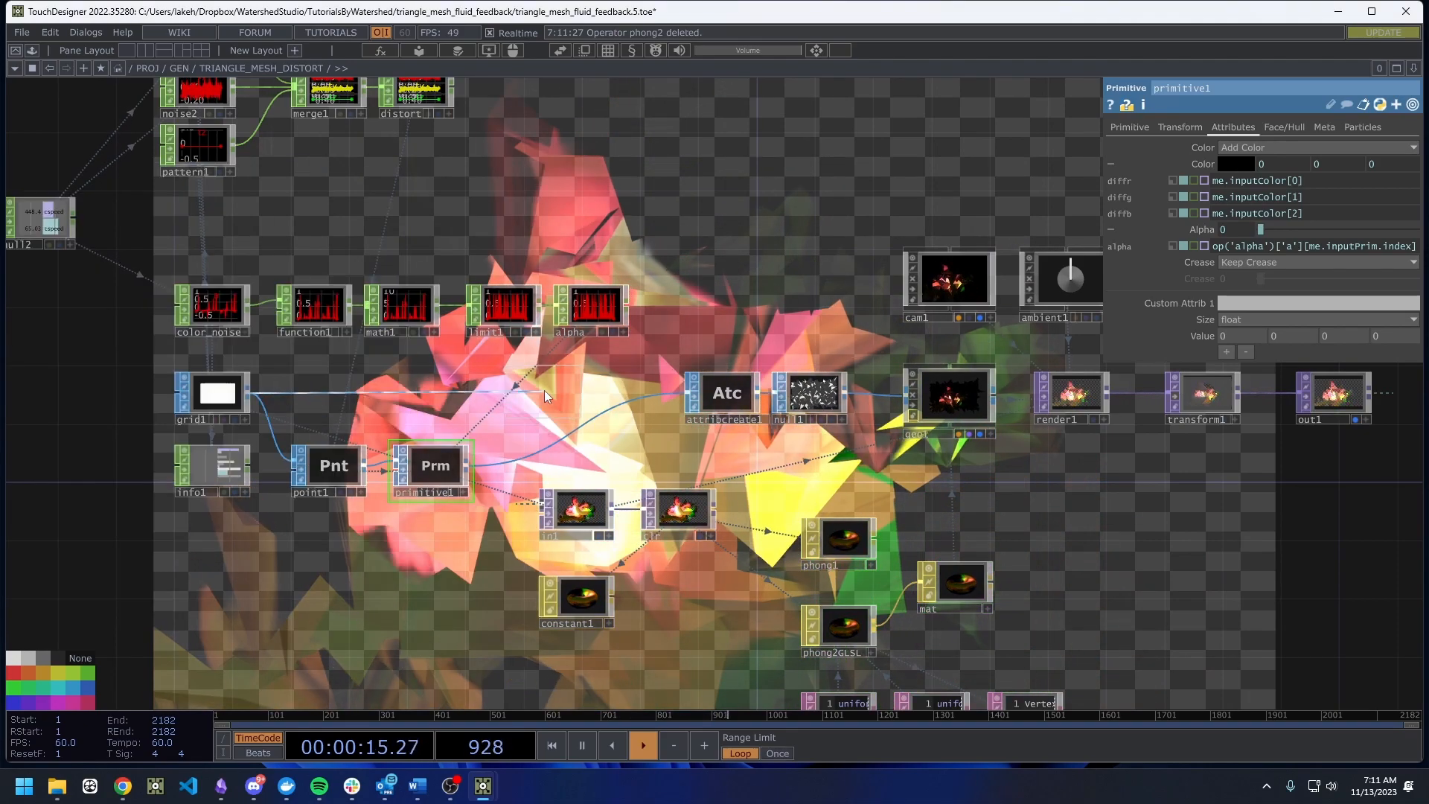
left_click(545, 391)
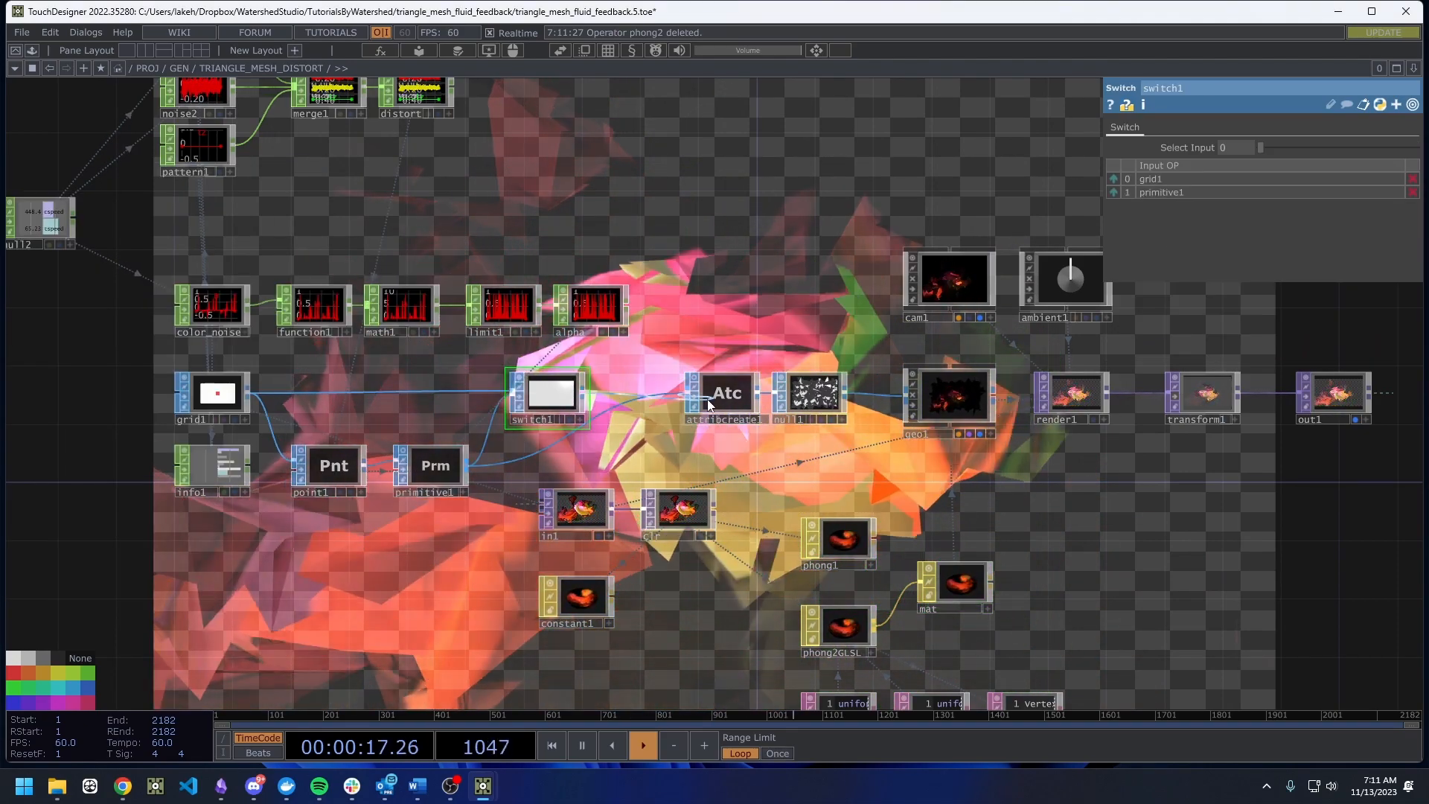
left_click_drag(563, 406, 605, 407)
left_click_drag(1016, 533, 863, 431)
Make room before mat and insert a Switch MAT that takes phong1 and phong2GLSL as inputs.
left_click_drag(824, 492, 897, 492)
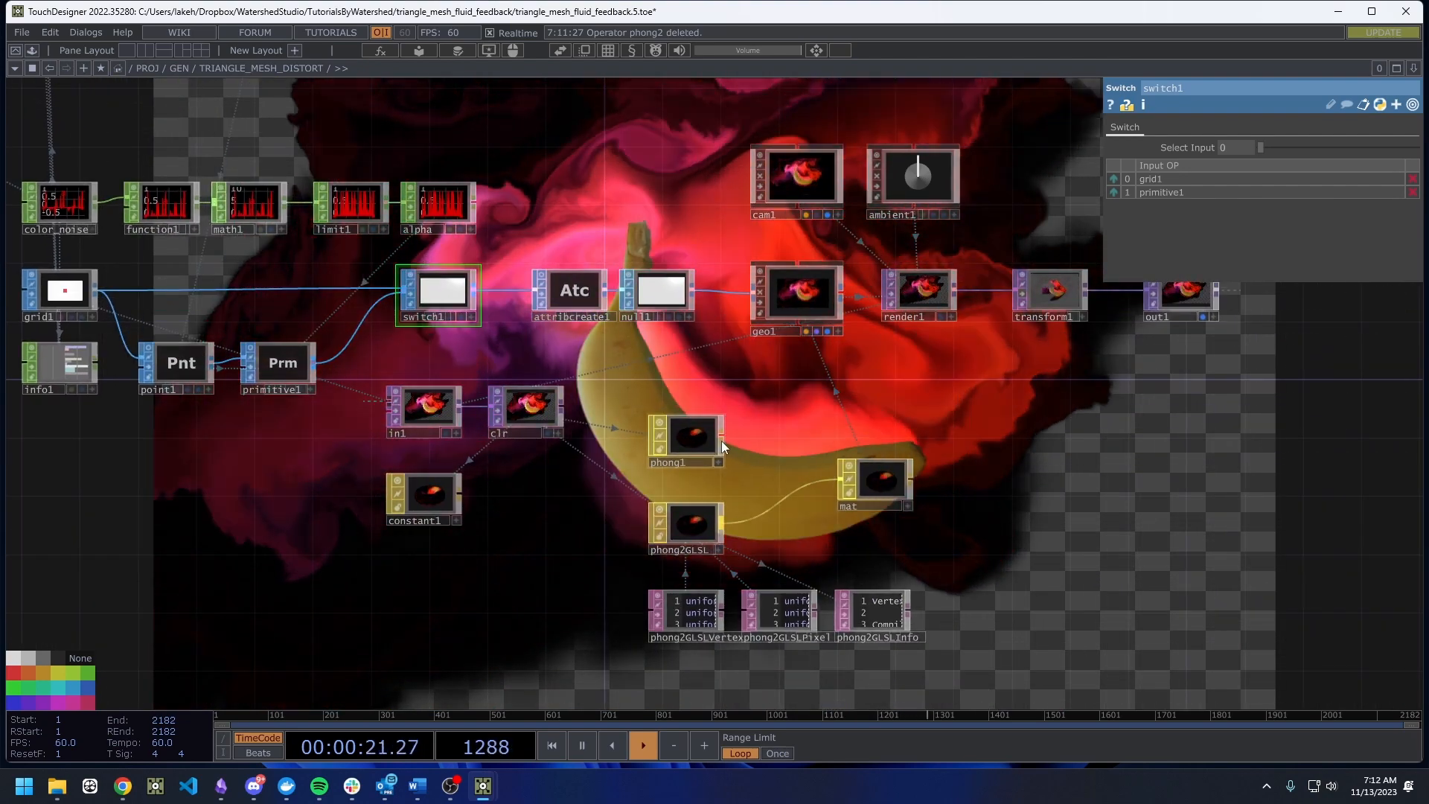
right_click(722, 436)
left_click(513, 370)
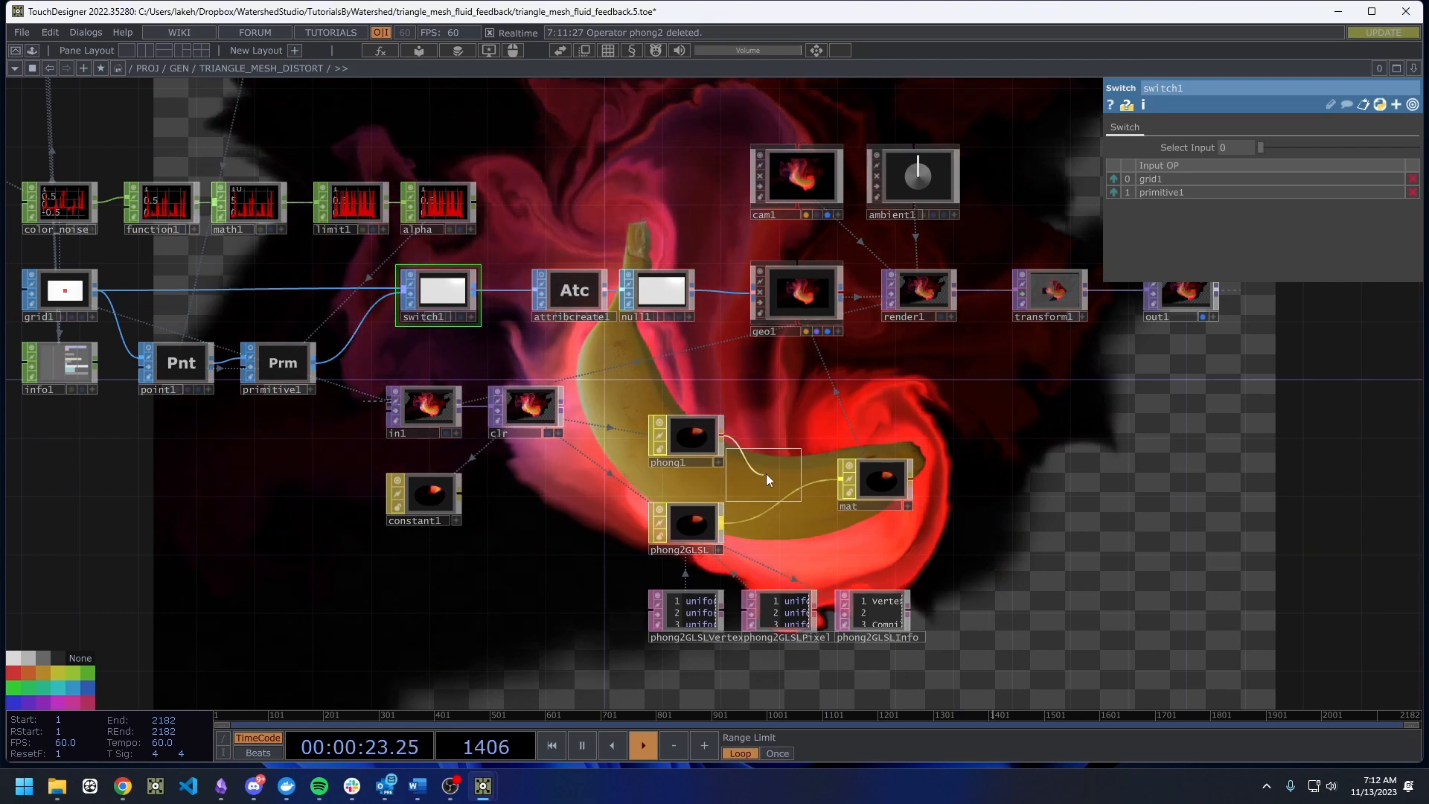
left_click(766, 473)
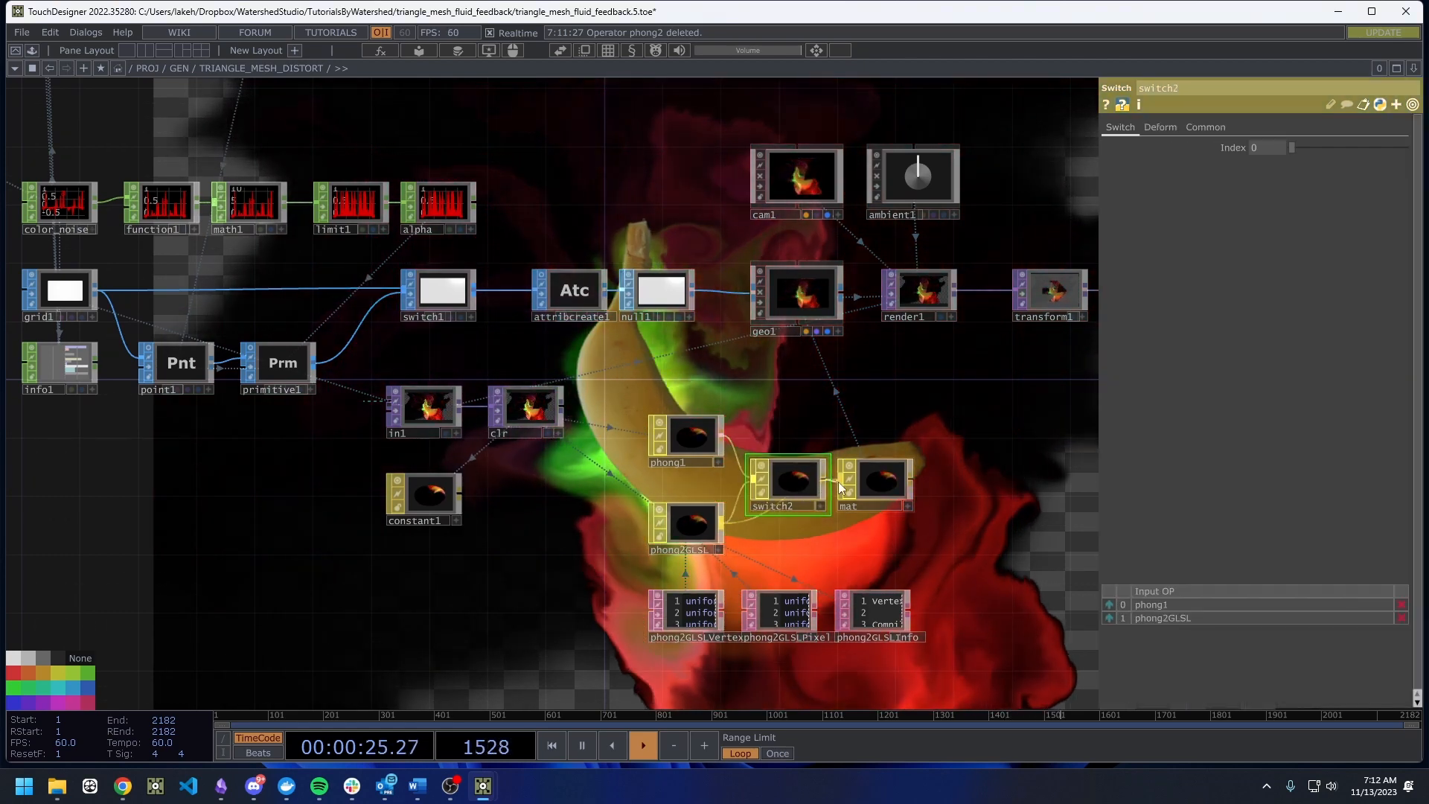
Reference the component's Vertex Shader // SOP toggle in switch2's Index as parent.p.par.Input, and make phong2GLSL the first input.
right_click(814, 66)
left_click_drag(783, 13, 245, 172)
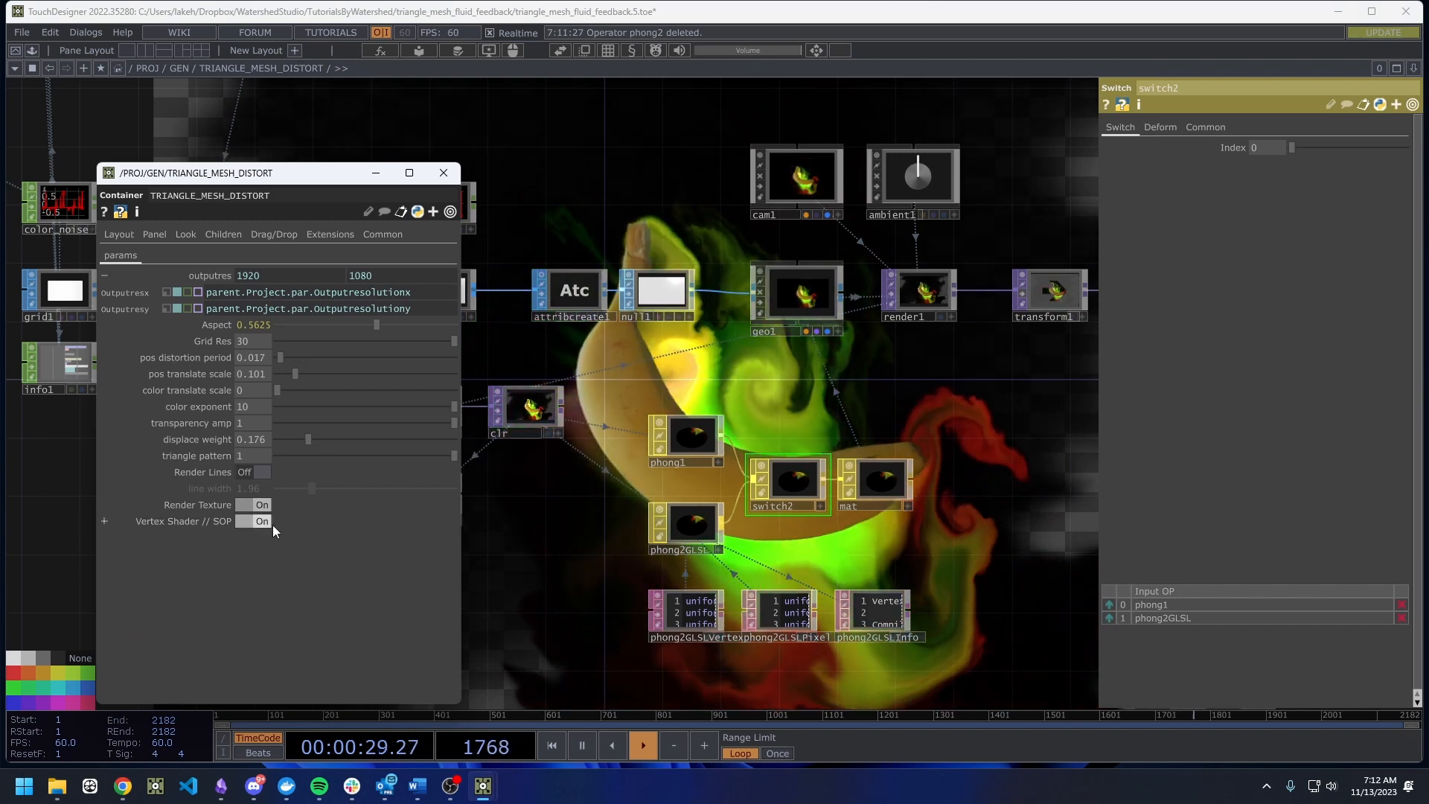
left_click(795, 490)
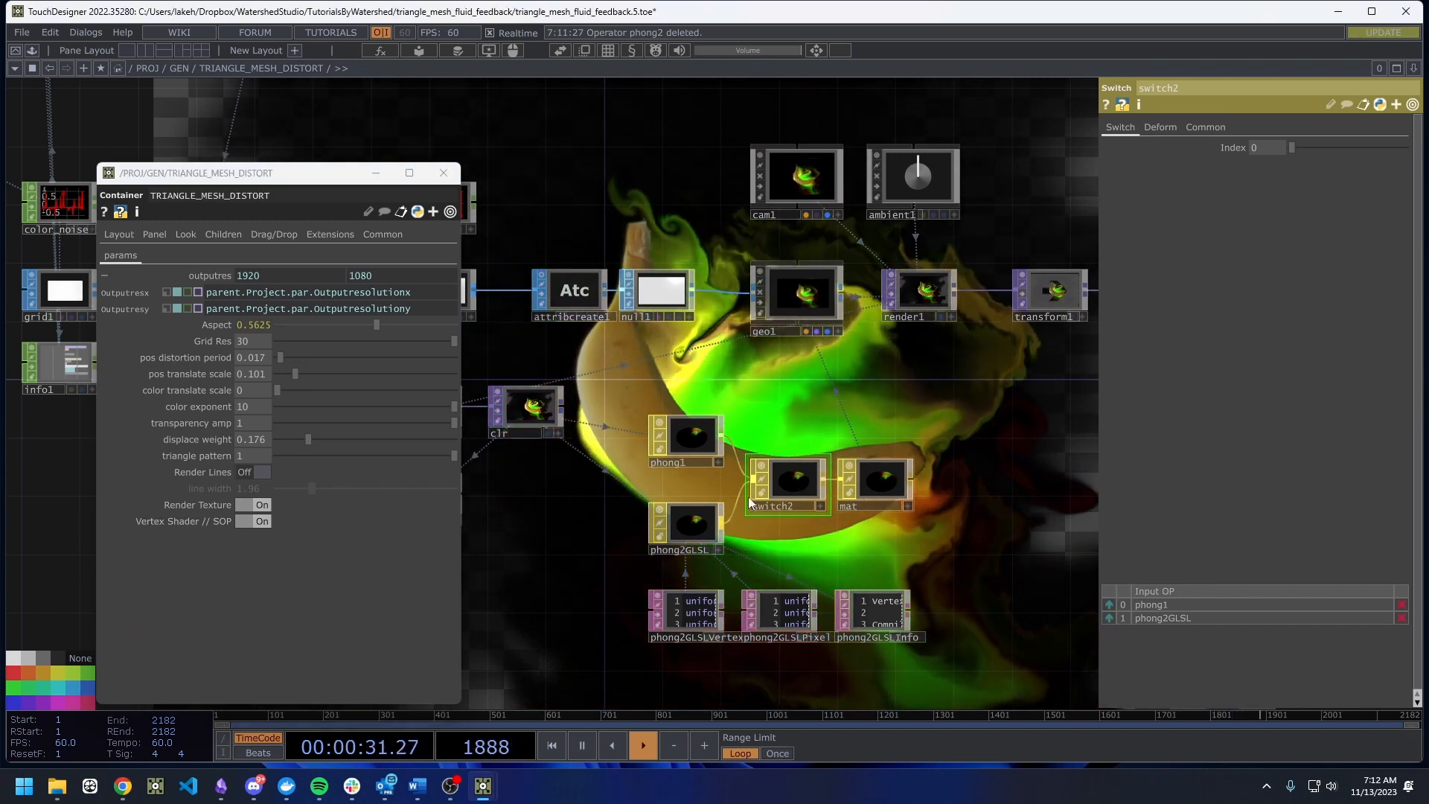
left_click_drag(1259, 150, 1256, 147)
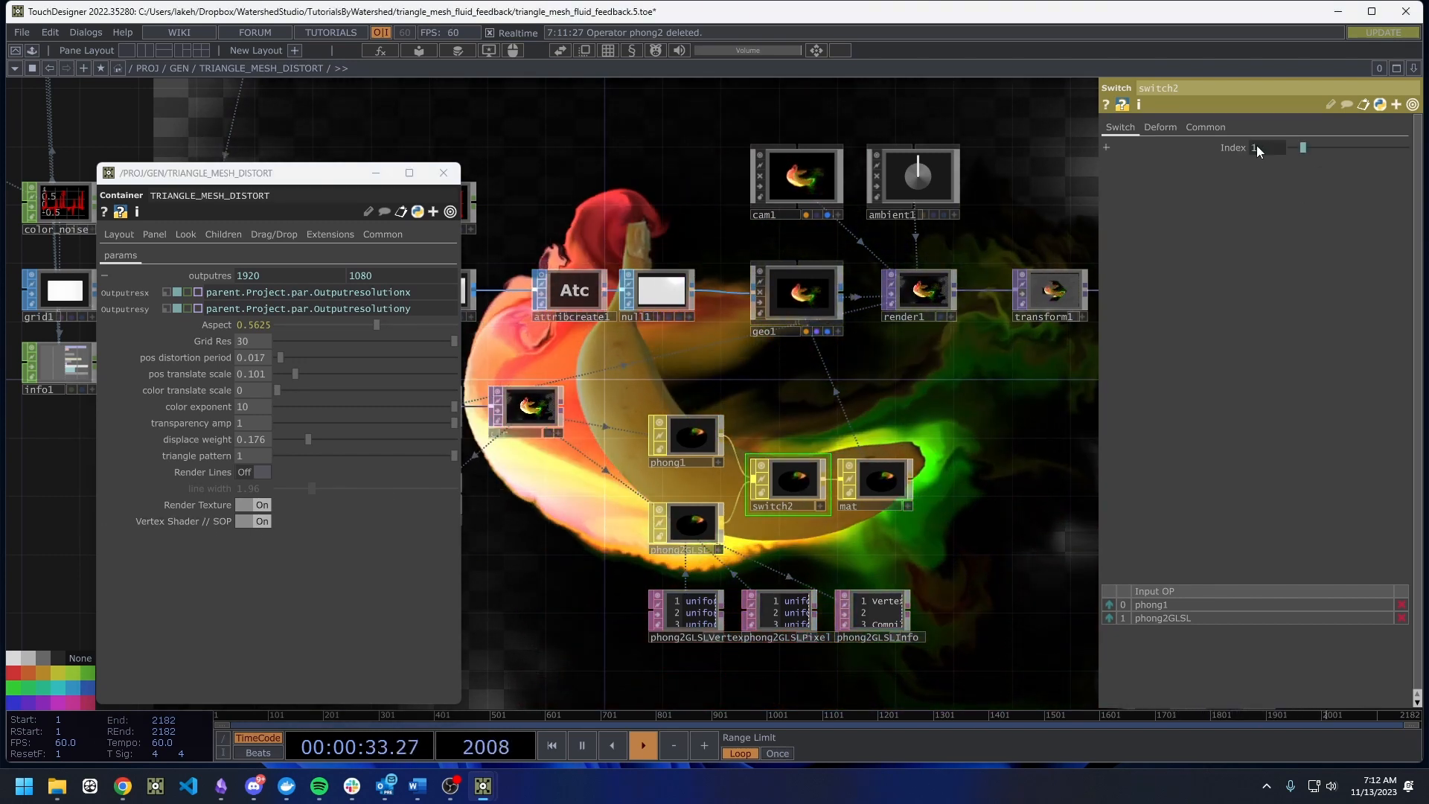
left_click(1244, 147)
left_click(1108, 618)
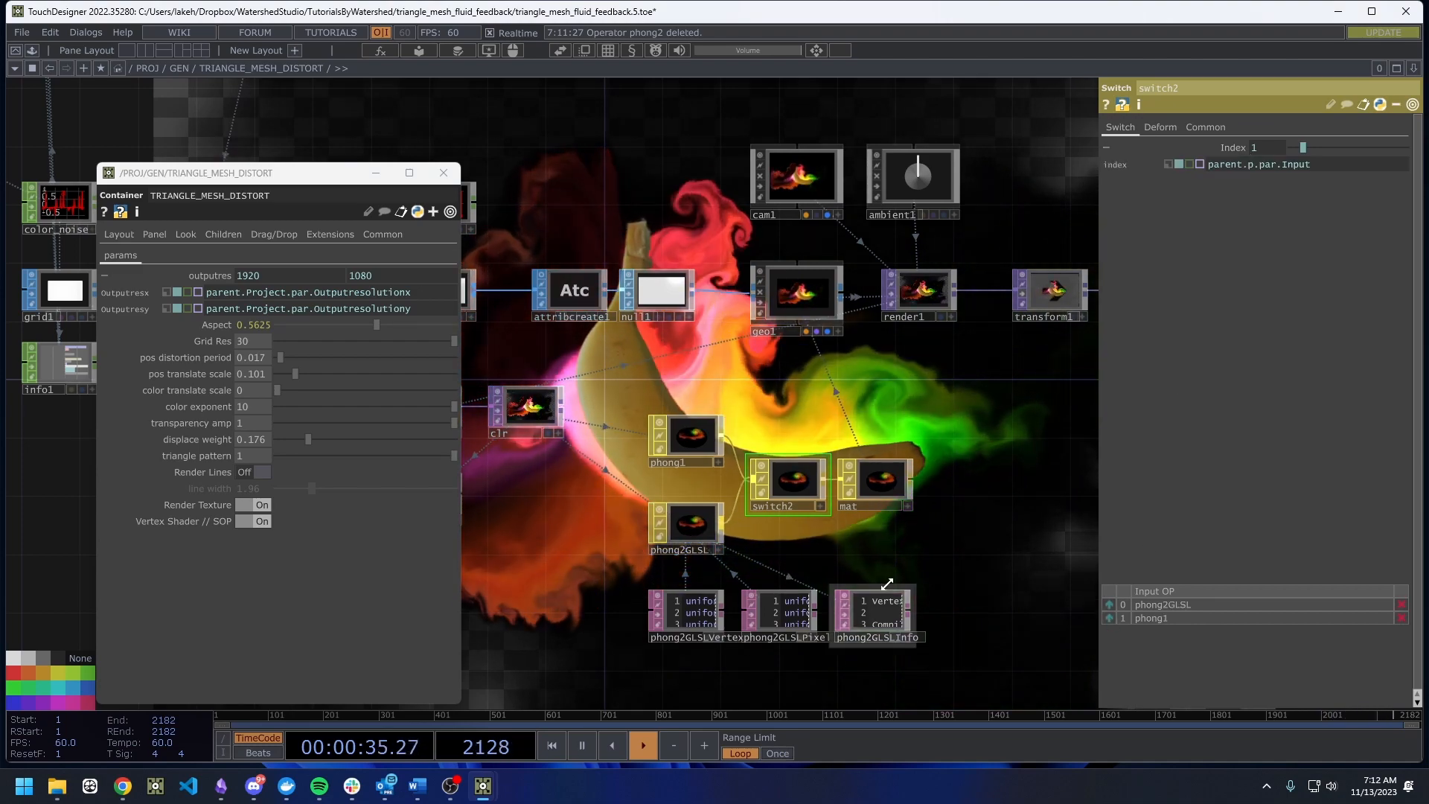
left_click(433, 175)
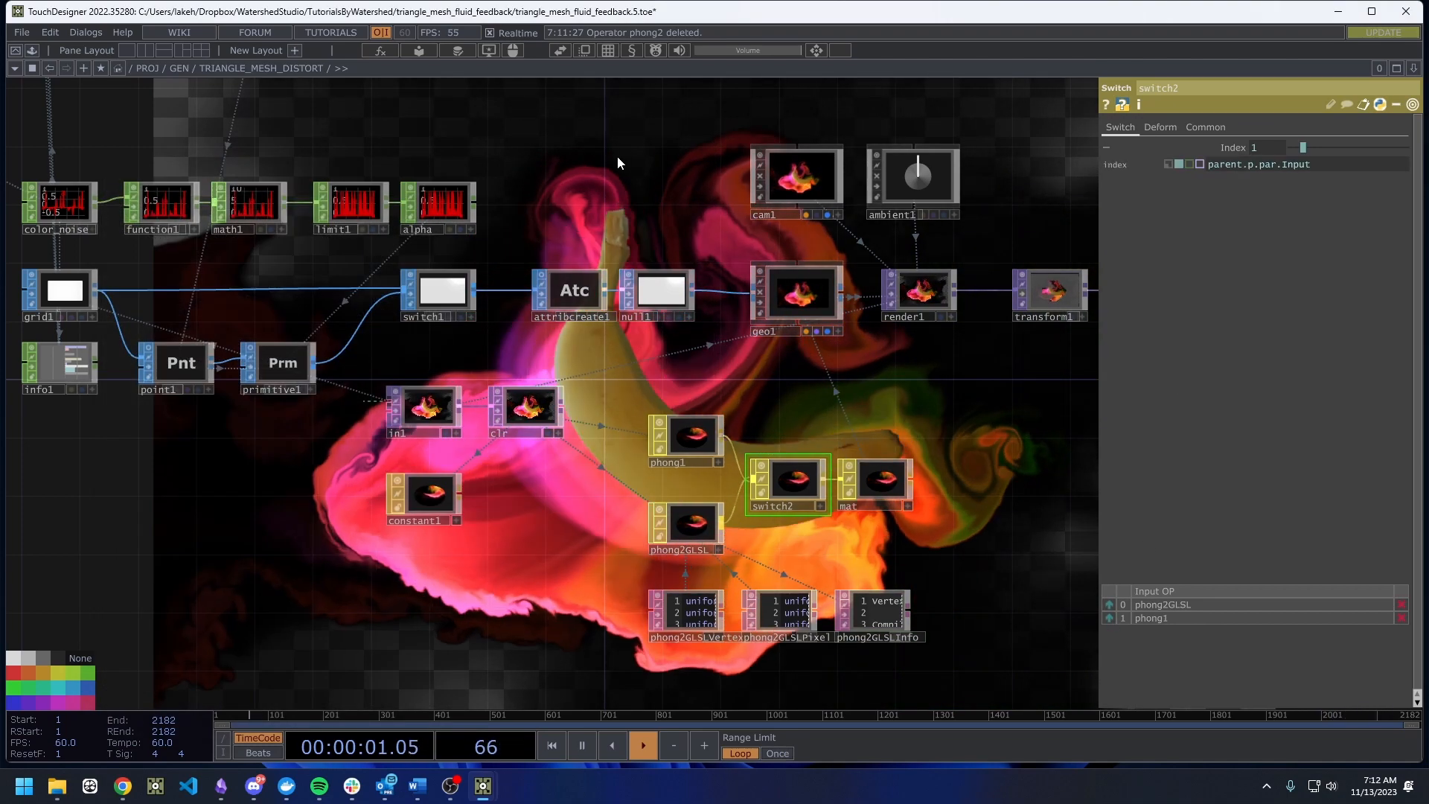
Reuse switch2's parent.p.par.Input expression for the Select Input of switch1, and make primitive1 its first input.
left_click_drag(515, 283, 571, 354)
left_click(497, 363)
left_click(870, 562)
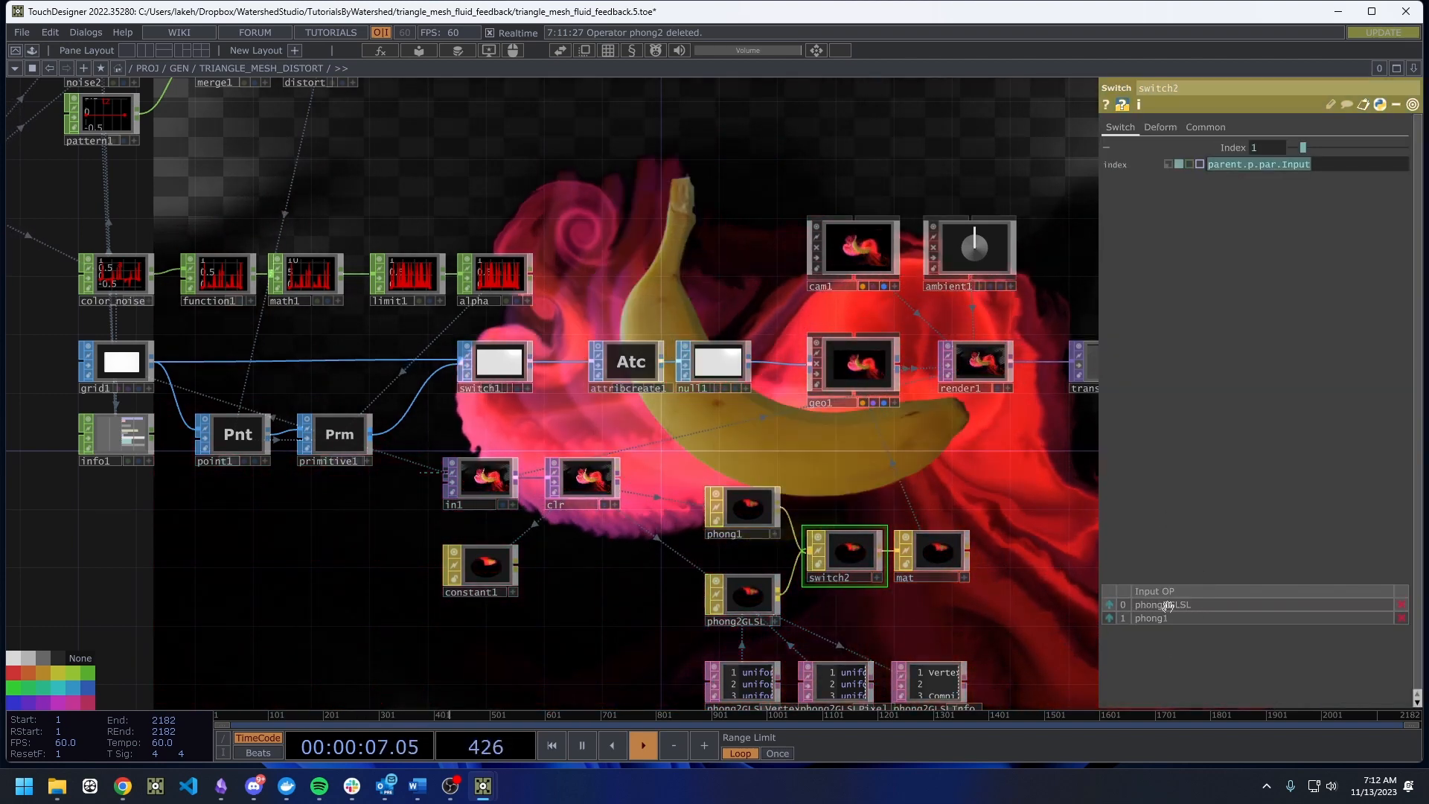
left_click(485, 372)
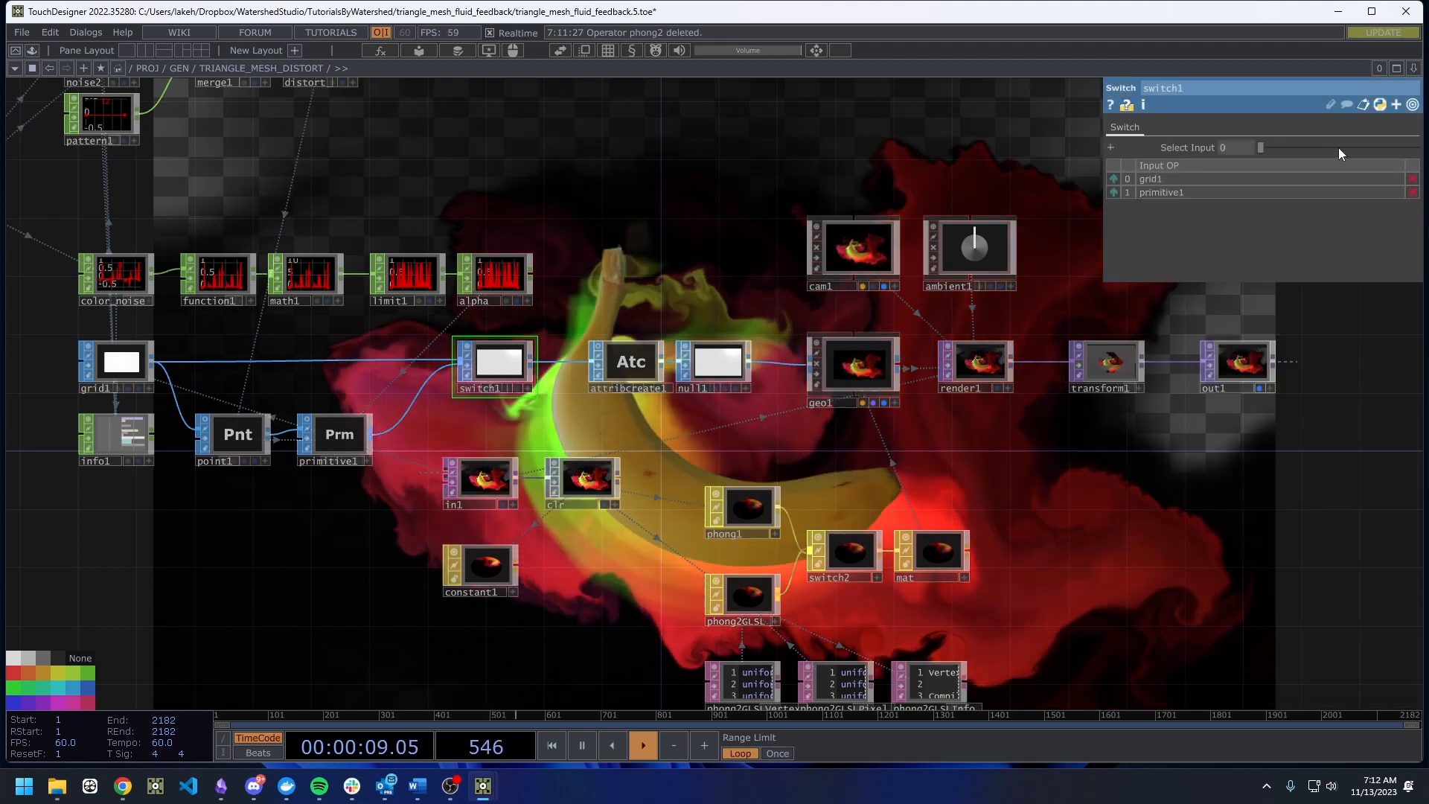
left_click(1275, 147)
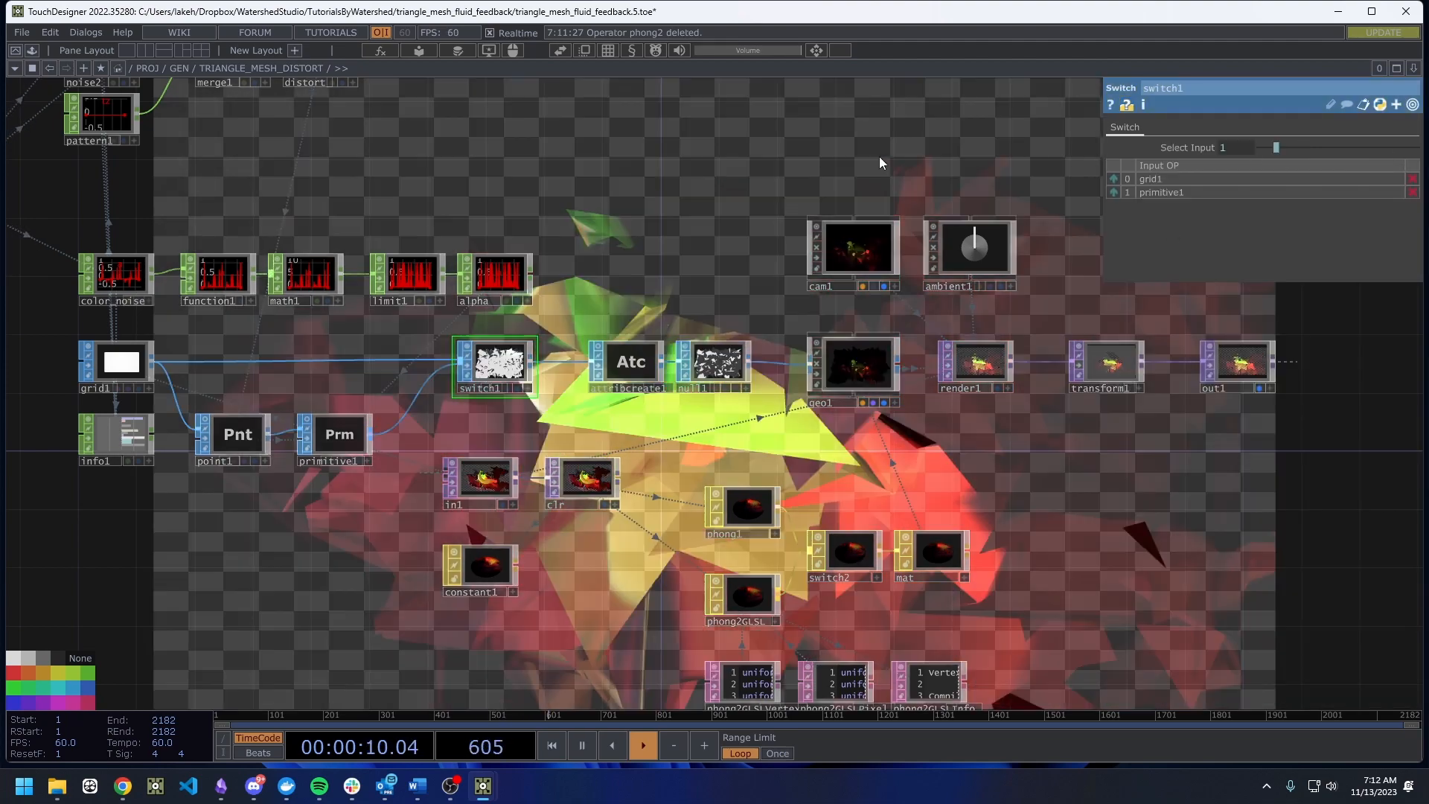
left_click(1113, 190)
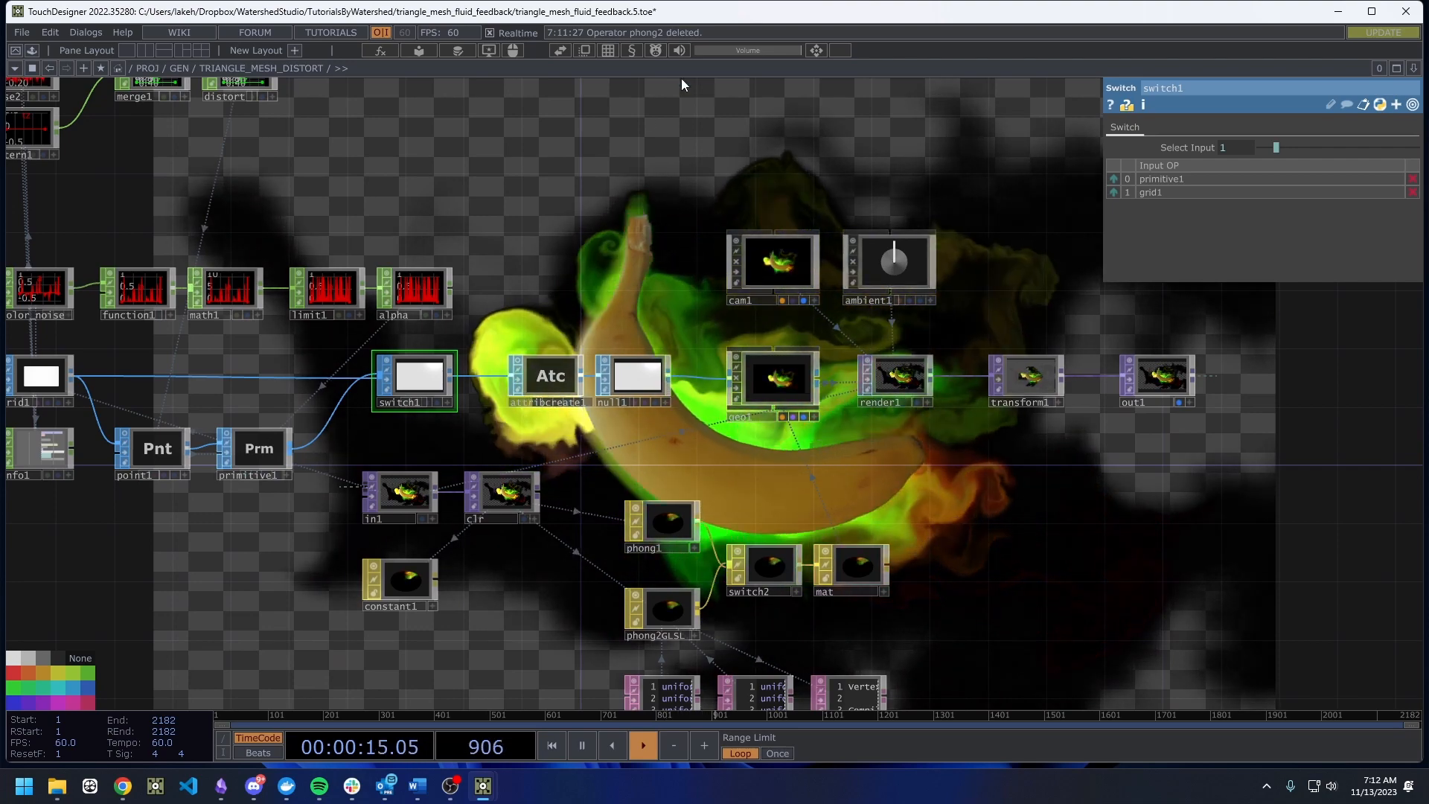
Open the TRIANGLE_MESH_DISTORT parameters and toggle Vertex Shader // SOP off and on to compare both modes.
left_click(816, 51)
left_click(792, 361)
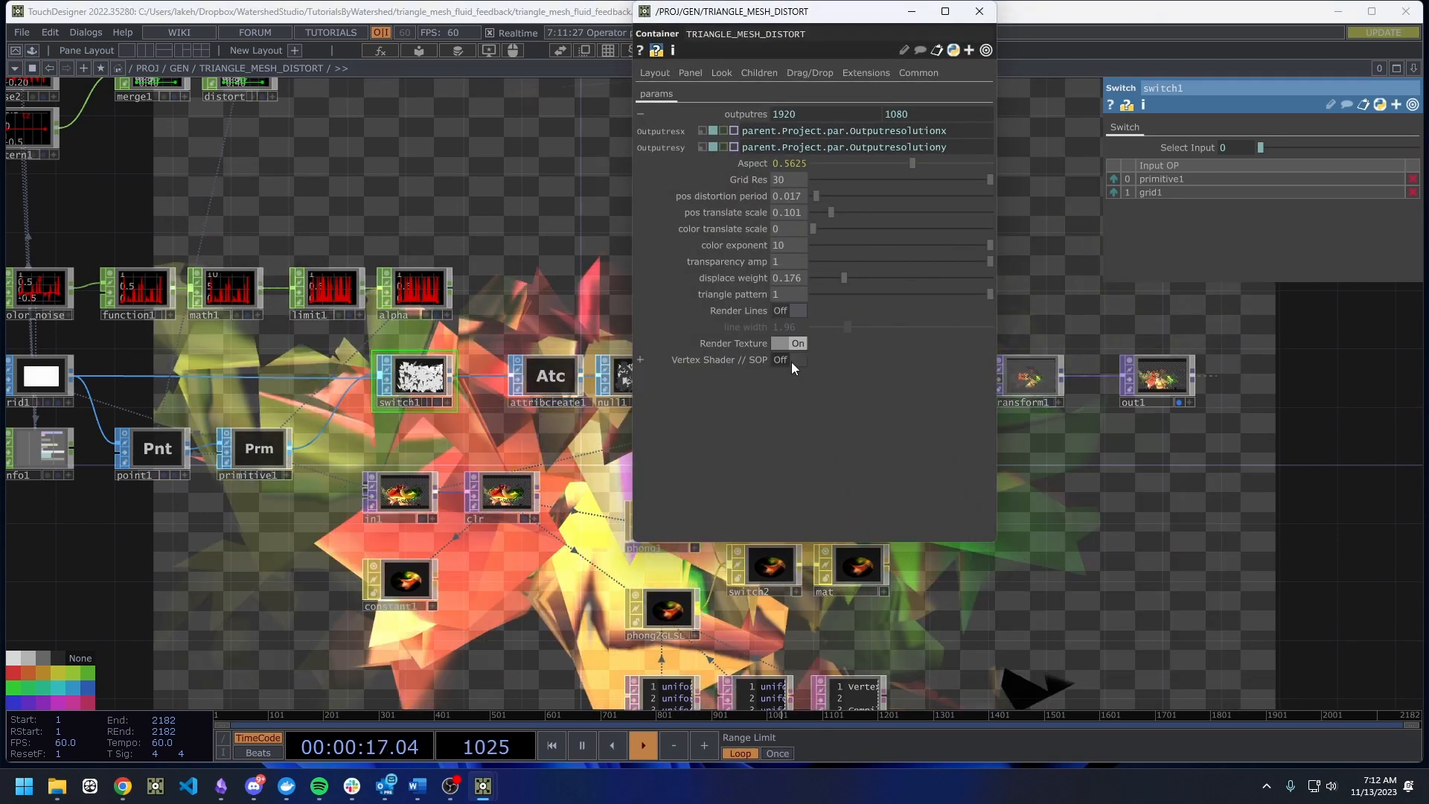
left_click(791, 361)
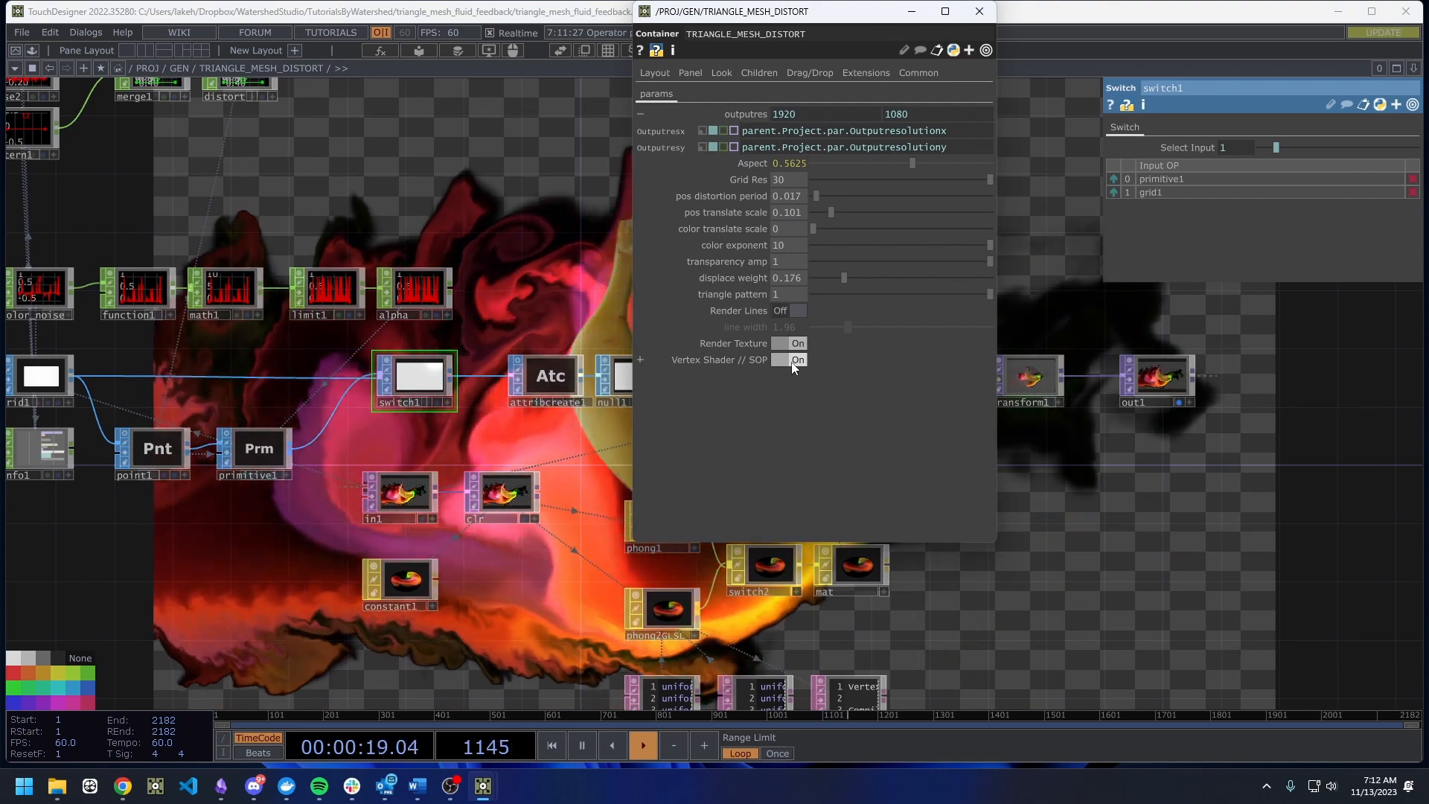
left_click(791, 361)
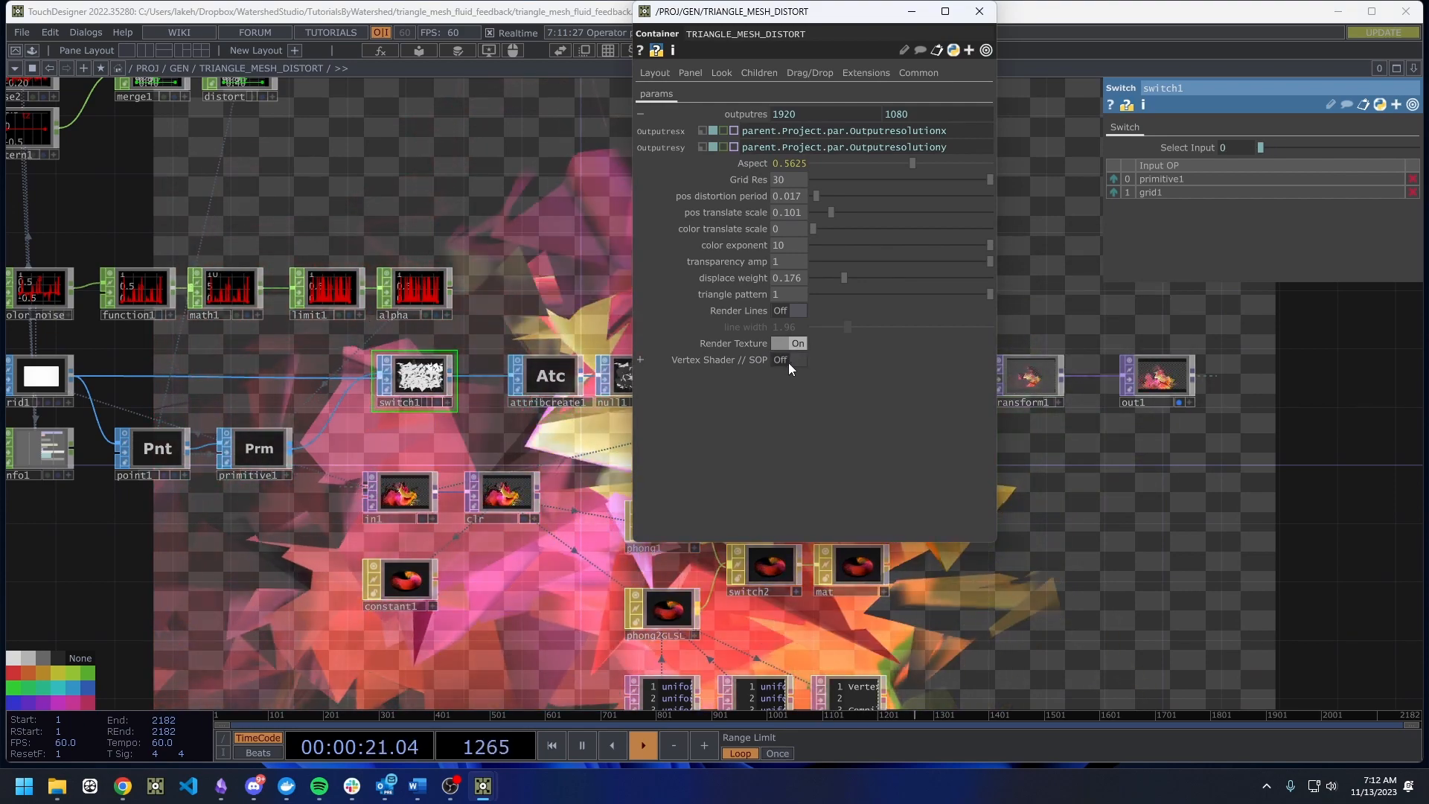
Reorder switch1's inputs so grid1 comes first, and turn on Vertex Shader // SOP.
left_click_drag(899, 619, 708, 619)
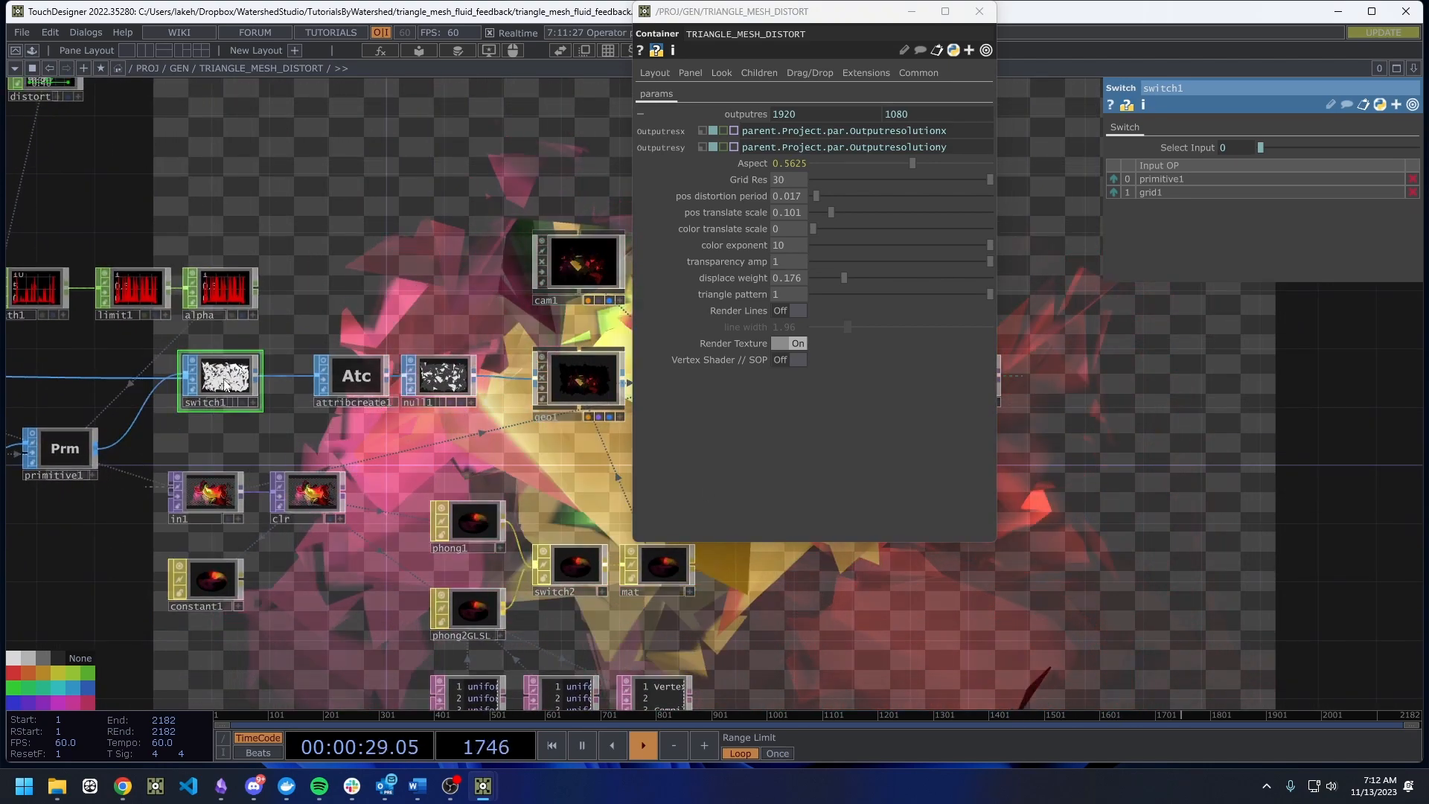
left_click(1112, 192)
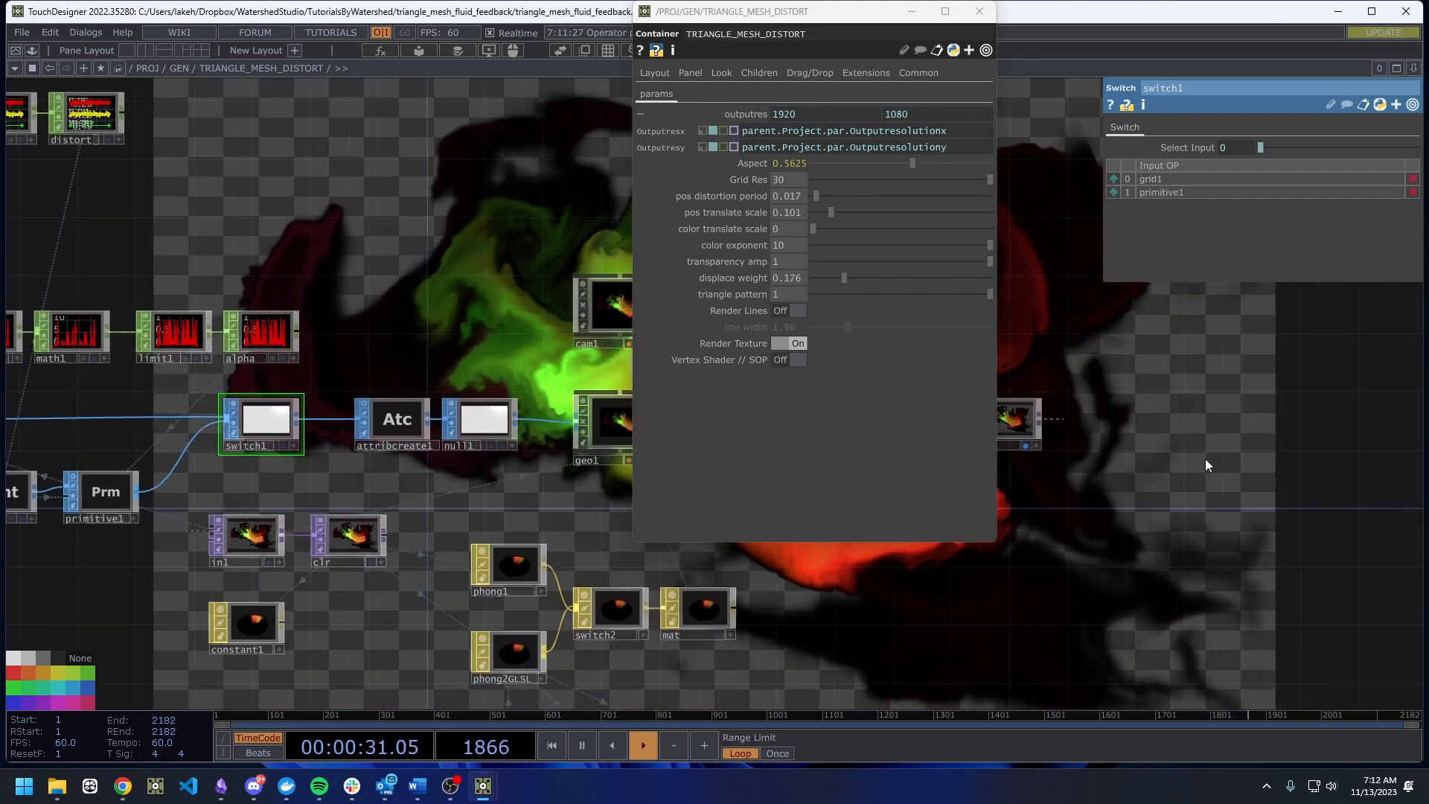
left_click_drag(225, 493, 434, 489)
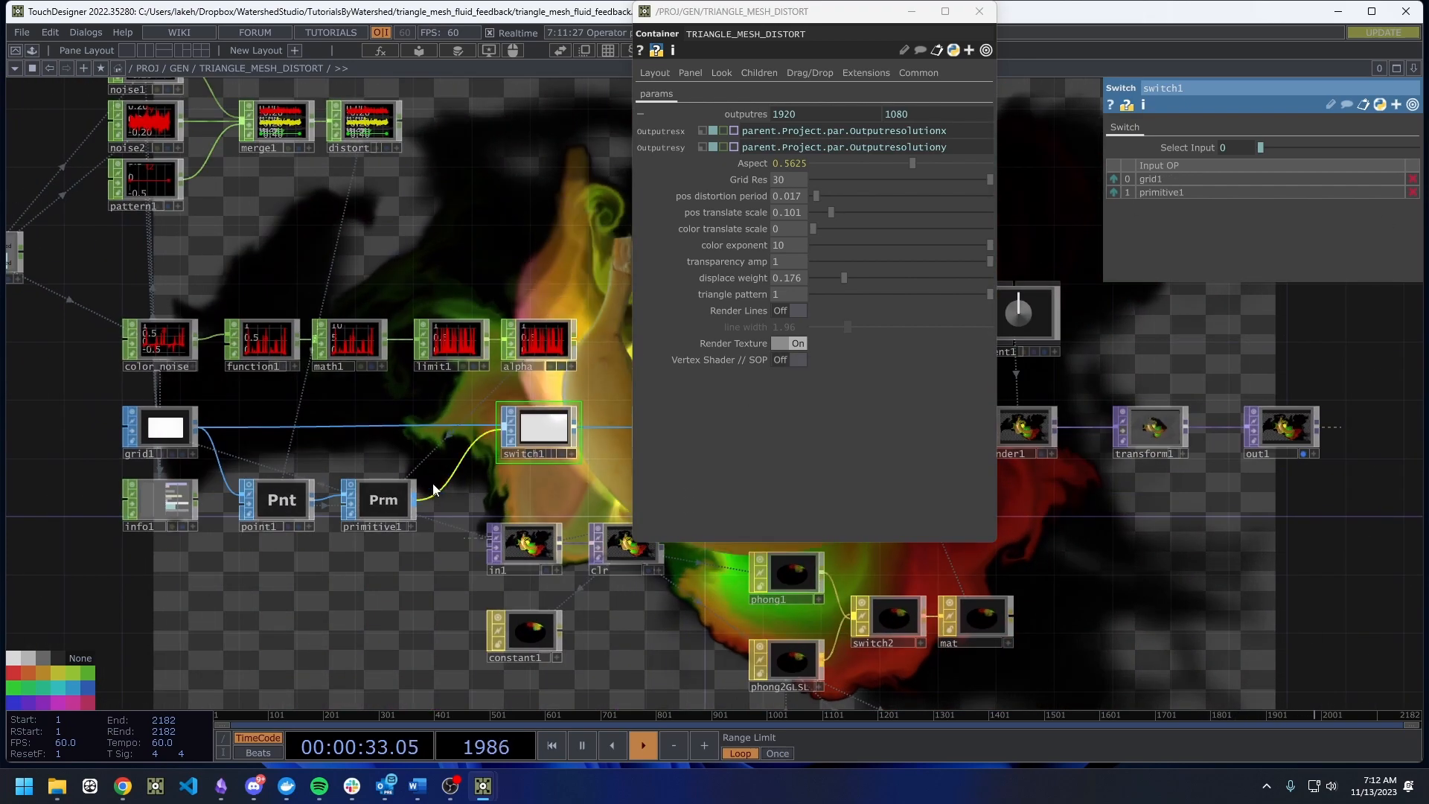
left_click_drag(369, 270, 6, 321)
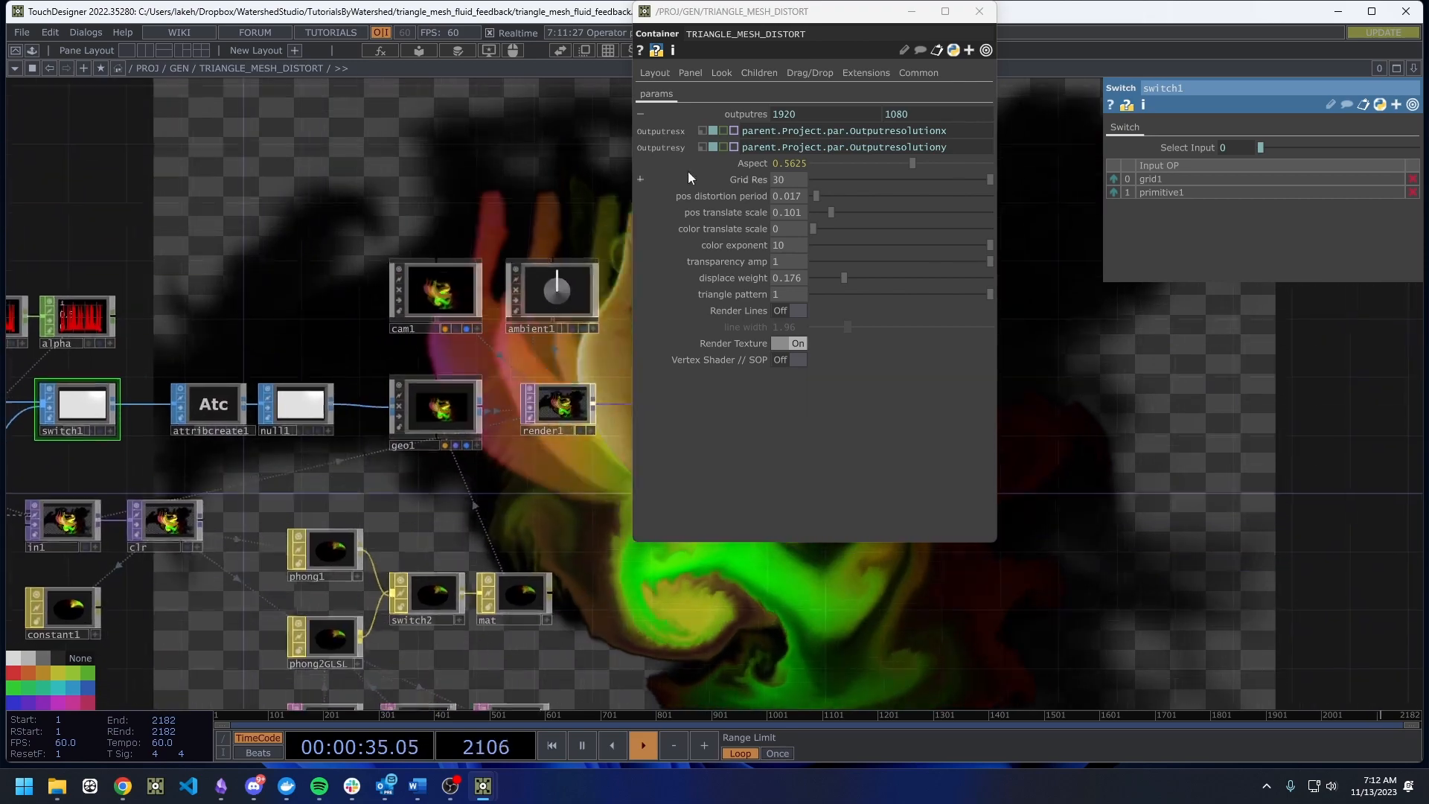
left_click(783, 363)
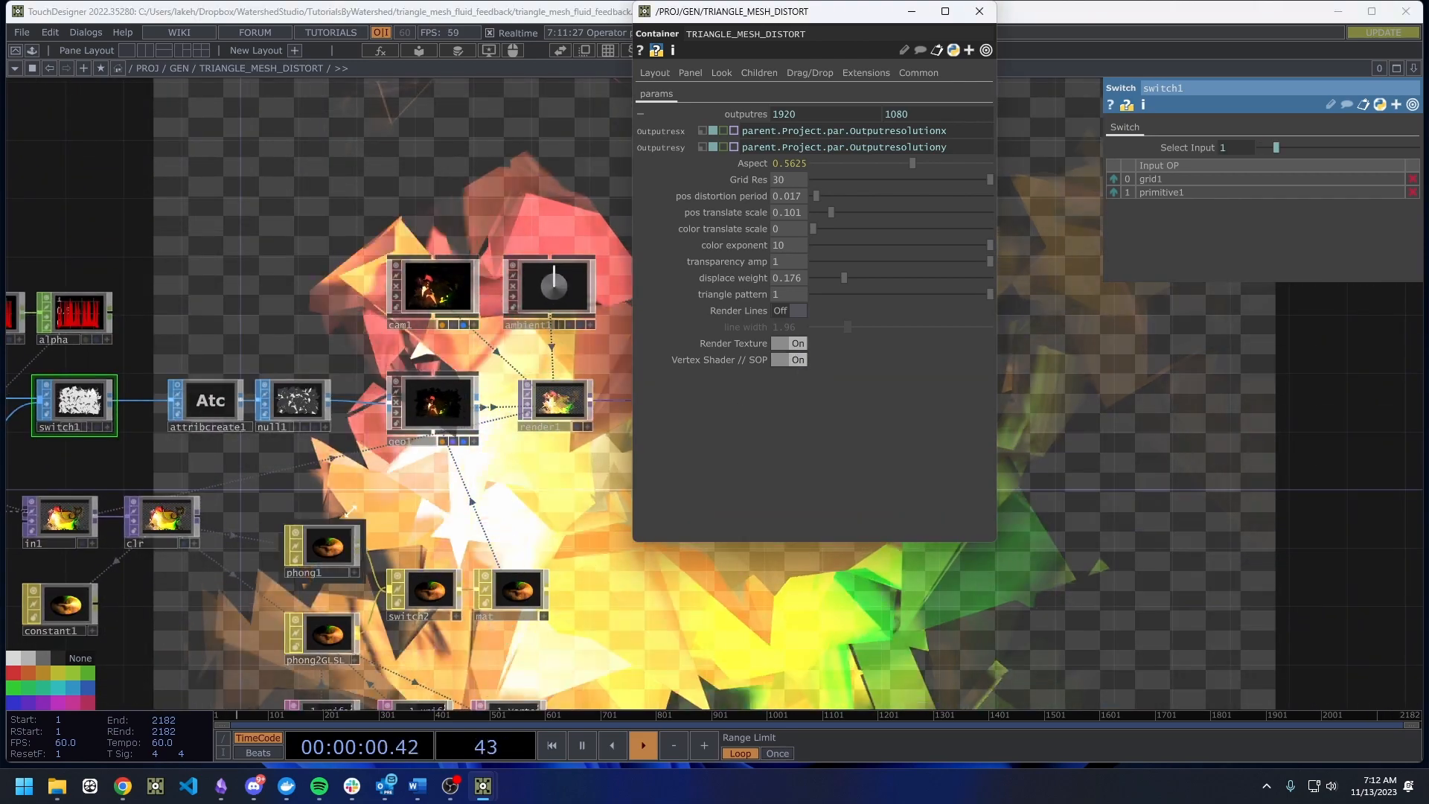
Rearrange the materials feeding switch2 so phong2GLSL sits directly above phong1.
left_click_drag(101, 503, 321, 503)
left_click_drag(157, 552, 216, 561)
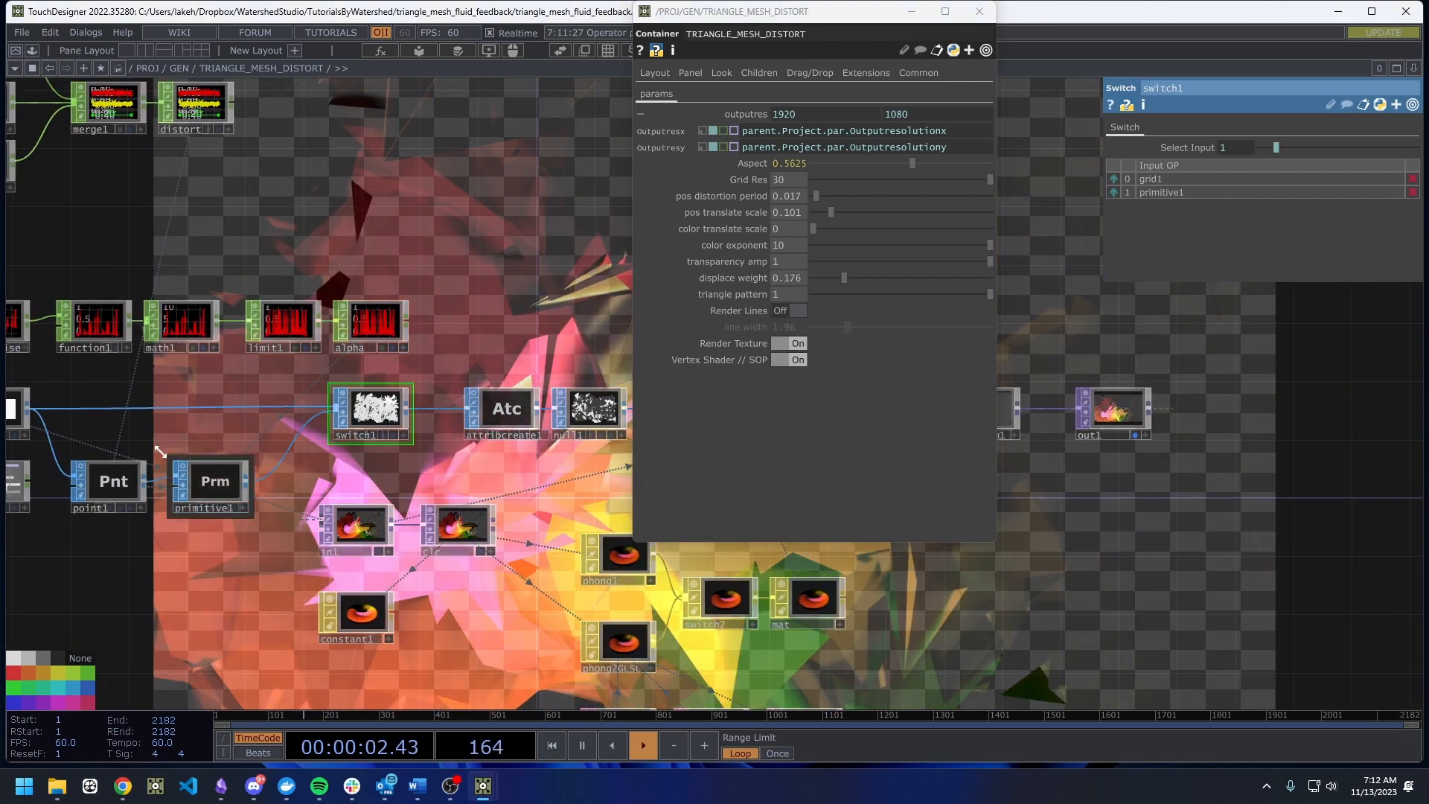
left_click_drag(64, 420, 197, 422)
left_click_drag(638, 629, 201, 591)
scroll(540, 541, "up", 3)
left_click(538, 494)
scroll(259, 526, "down", 3)
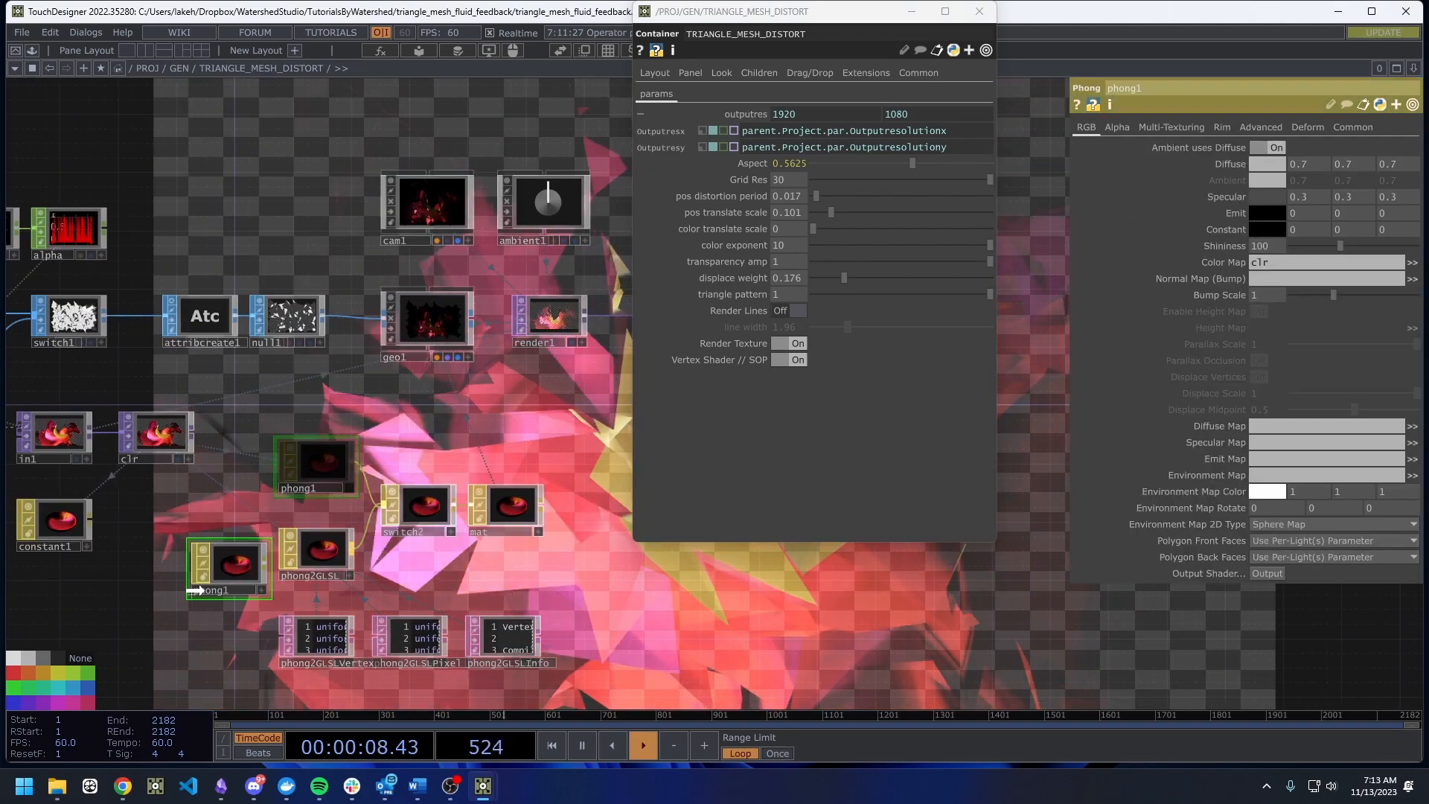
left_click_drag(338, 548, 292, 470)
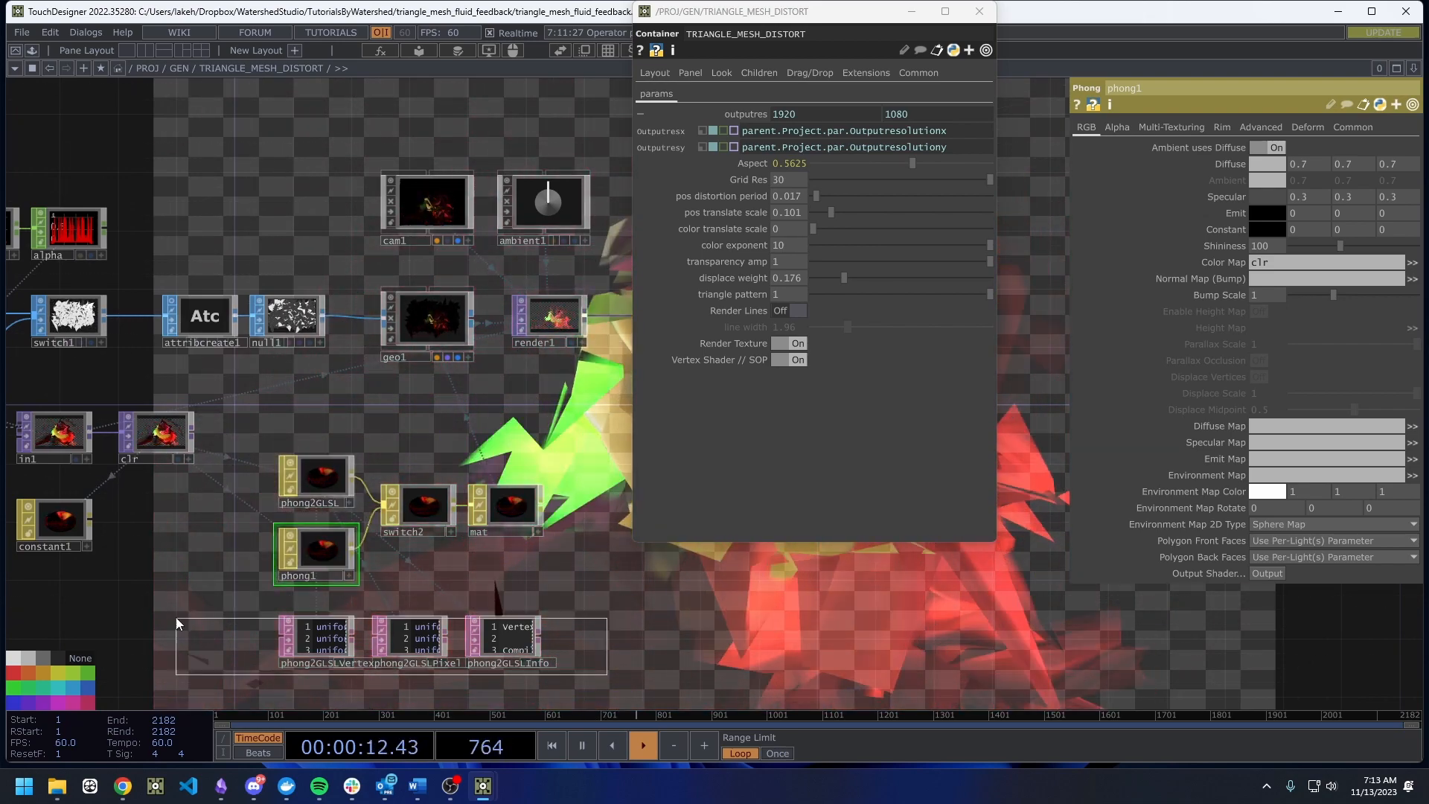
Place the phong2GLSL vertex, pixel and info DATs directly above the phong2GLSL material and close the component's parameter window.
left_click_drag(176, 623, 177, 623)
left_click_drag(305, 635, 312, 516)
scroll(397, 561, "up", 3)
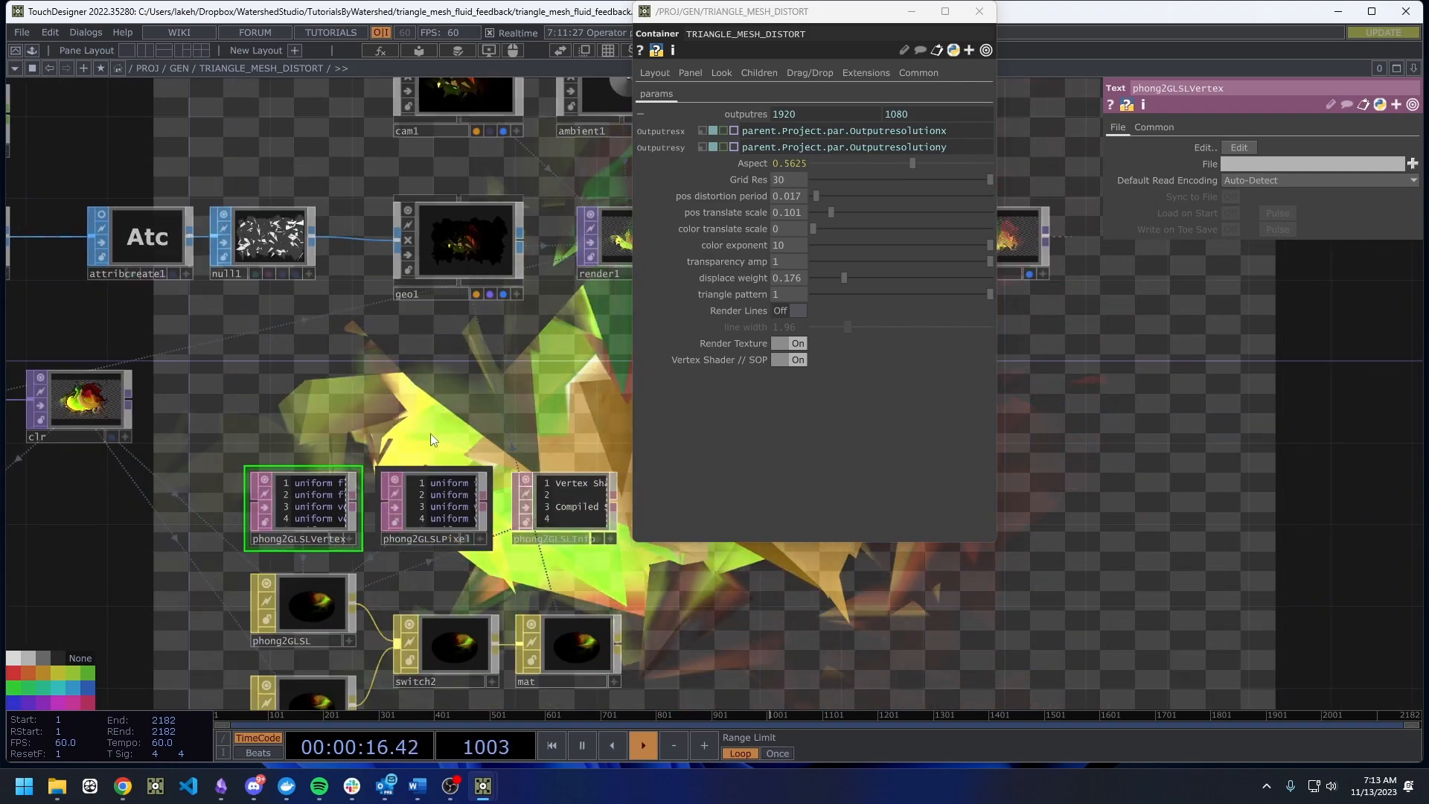
mouse_move(430, 433)
left_mouse_down()
mouse_move(488, 342)
mouse_move(434, 408)
left_mouse_up()
scroll(488, 343, "down", 3)
left_click(978, 11)
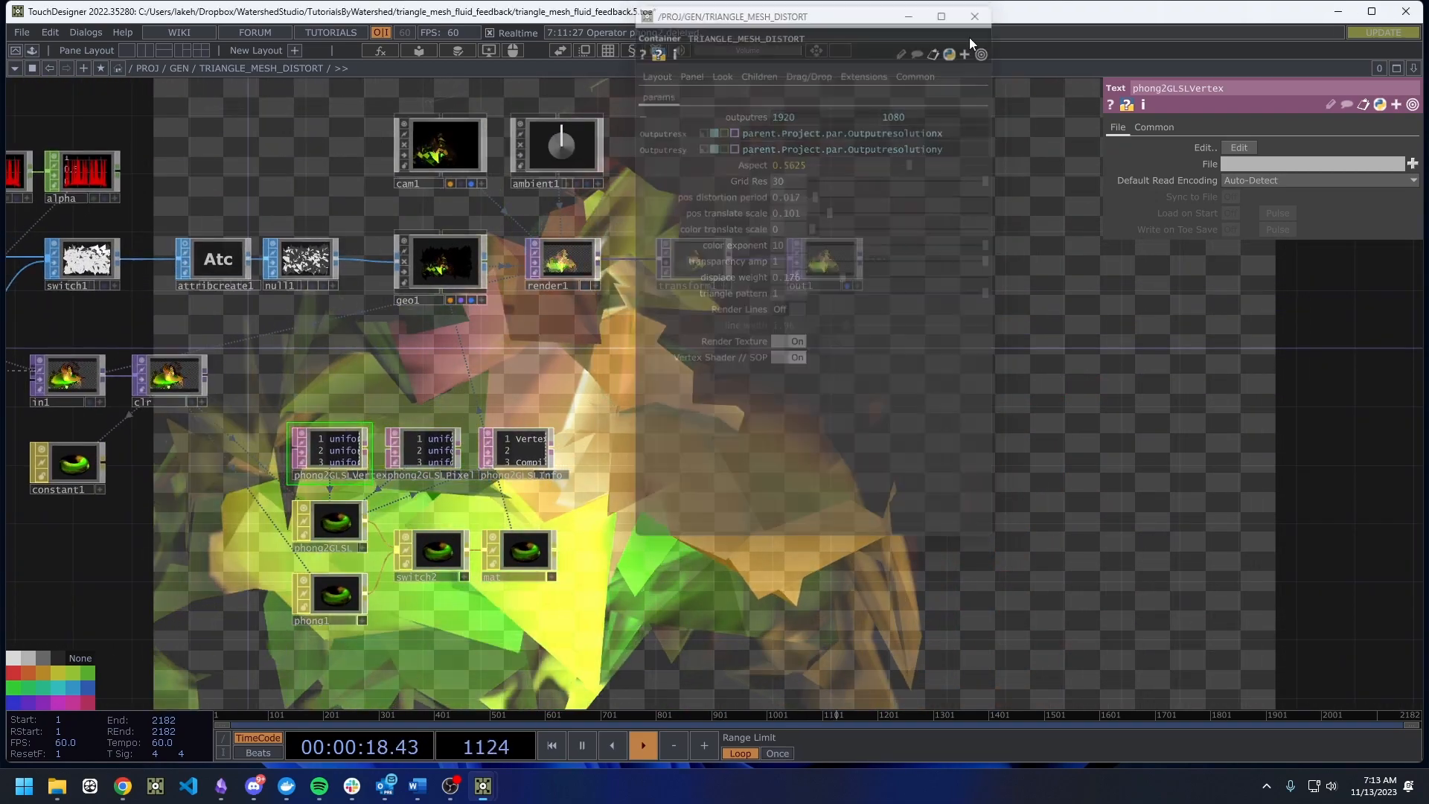
Open the phong2GLSLVertex code in the external editor and tile it side by side with the network.
left_click_drag(863, 467, 997, 467)
scroll(997, 467, "down", 3)
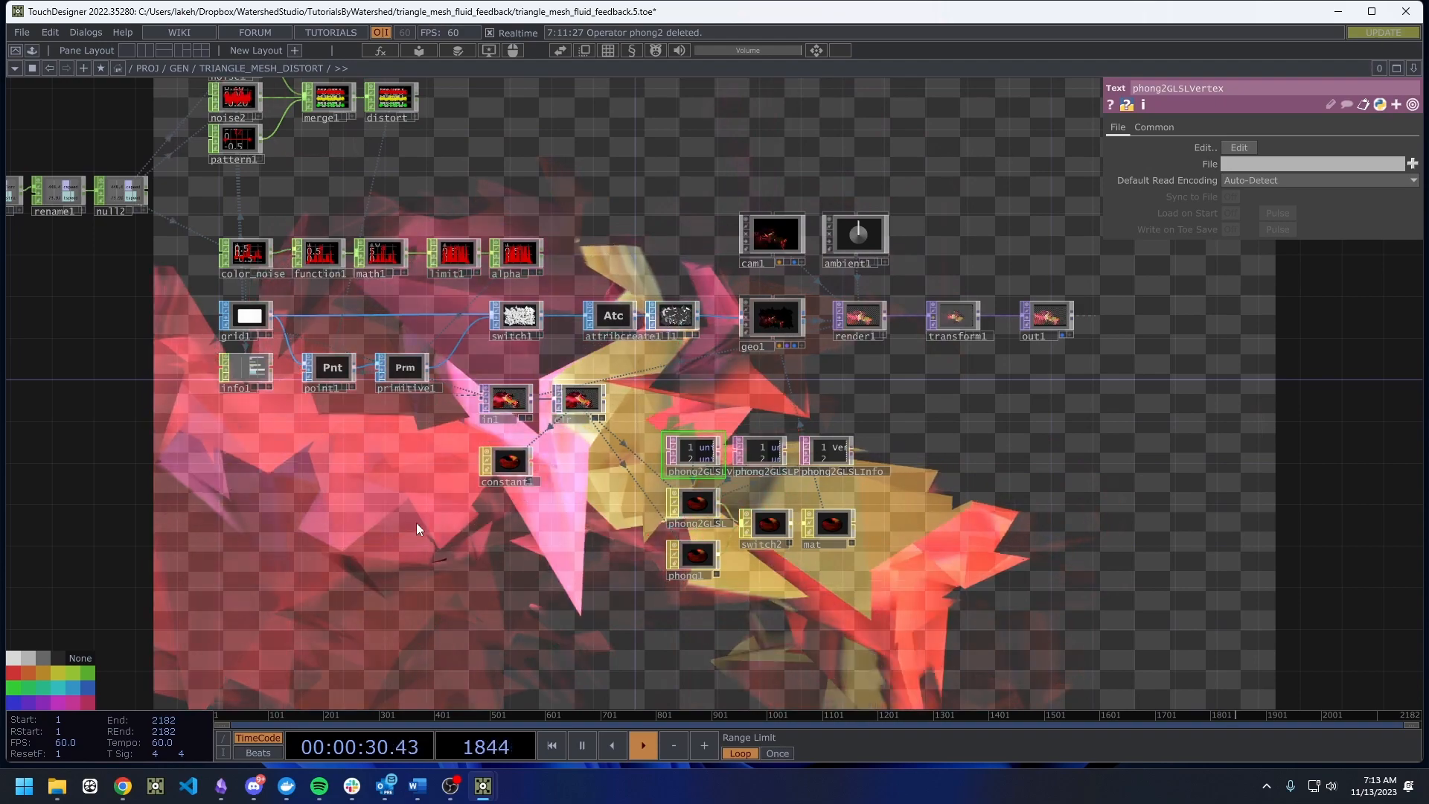
left_click_drag(568, 547, 506, 605)
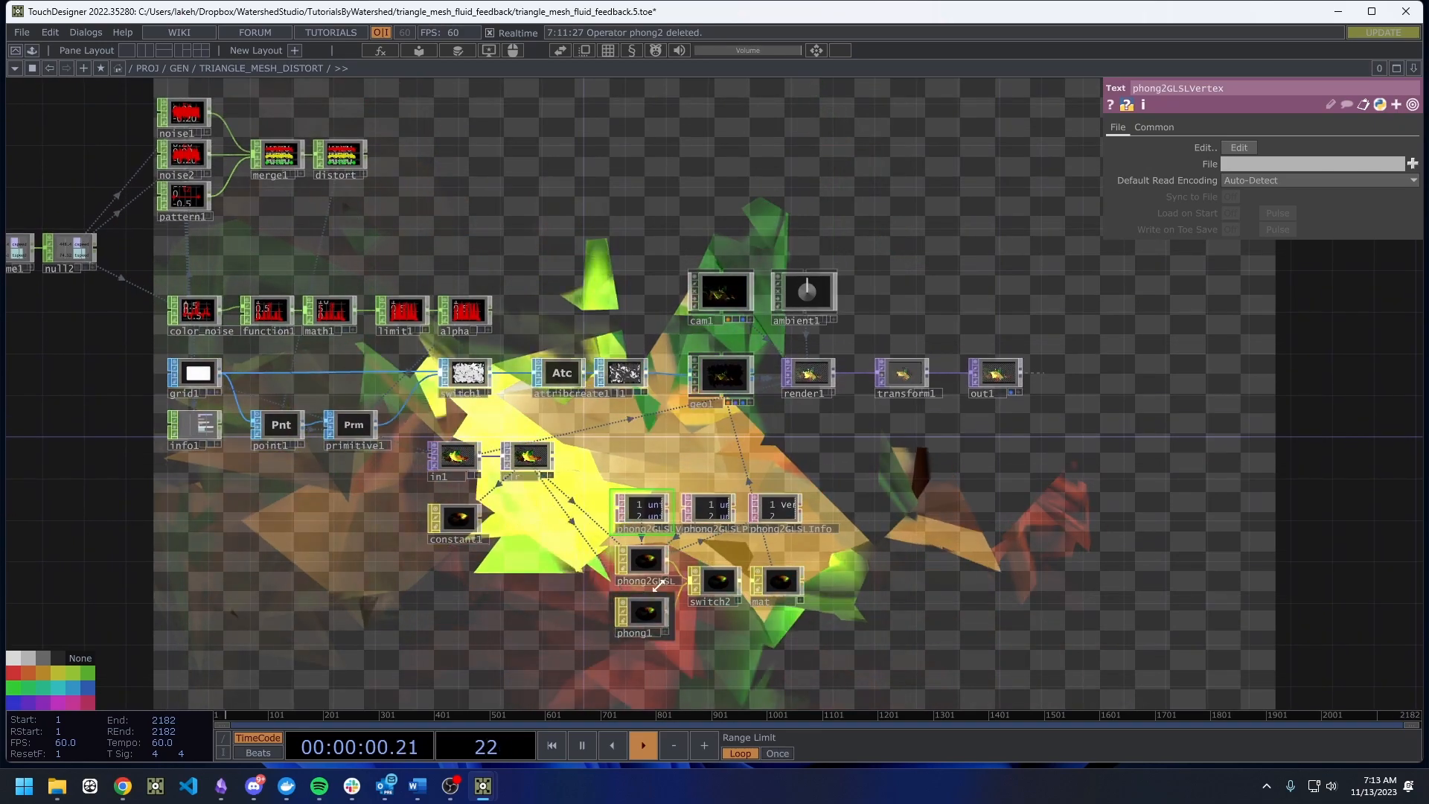
left_click(1227, 149)
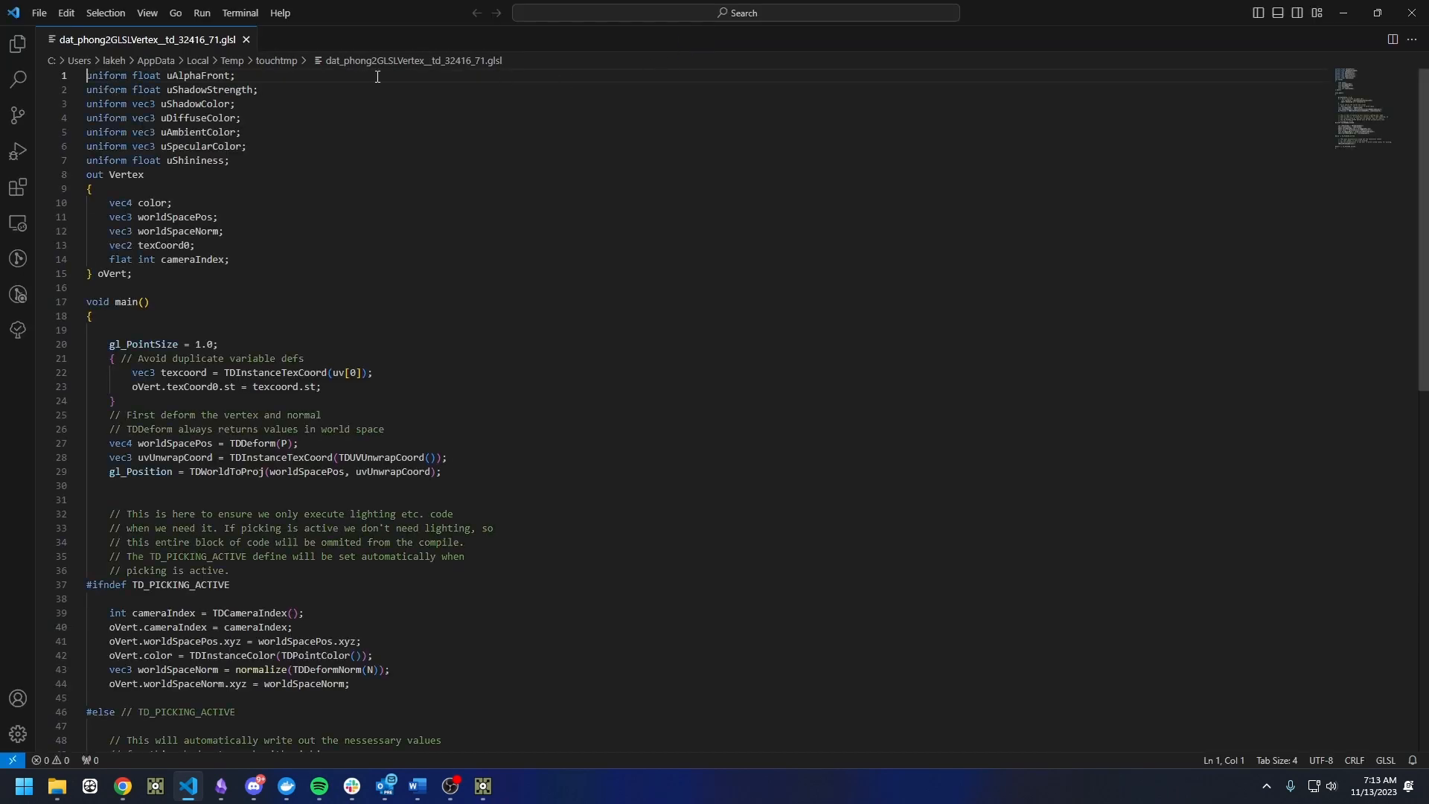
left_click_drag(328, 13, 1425, 267)
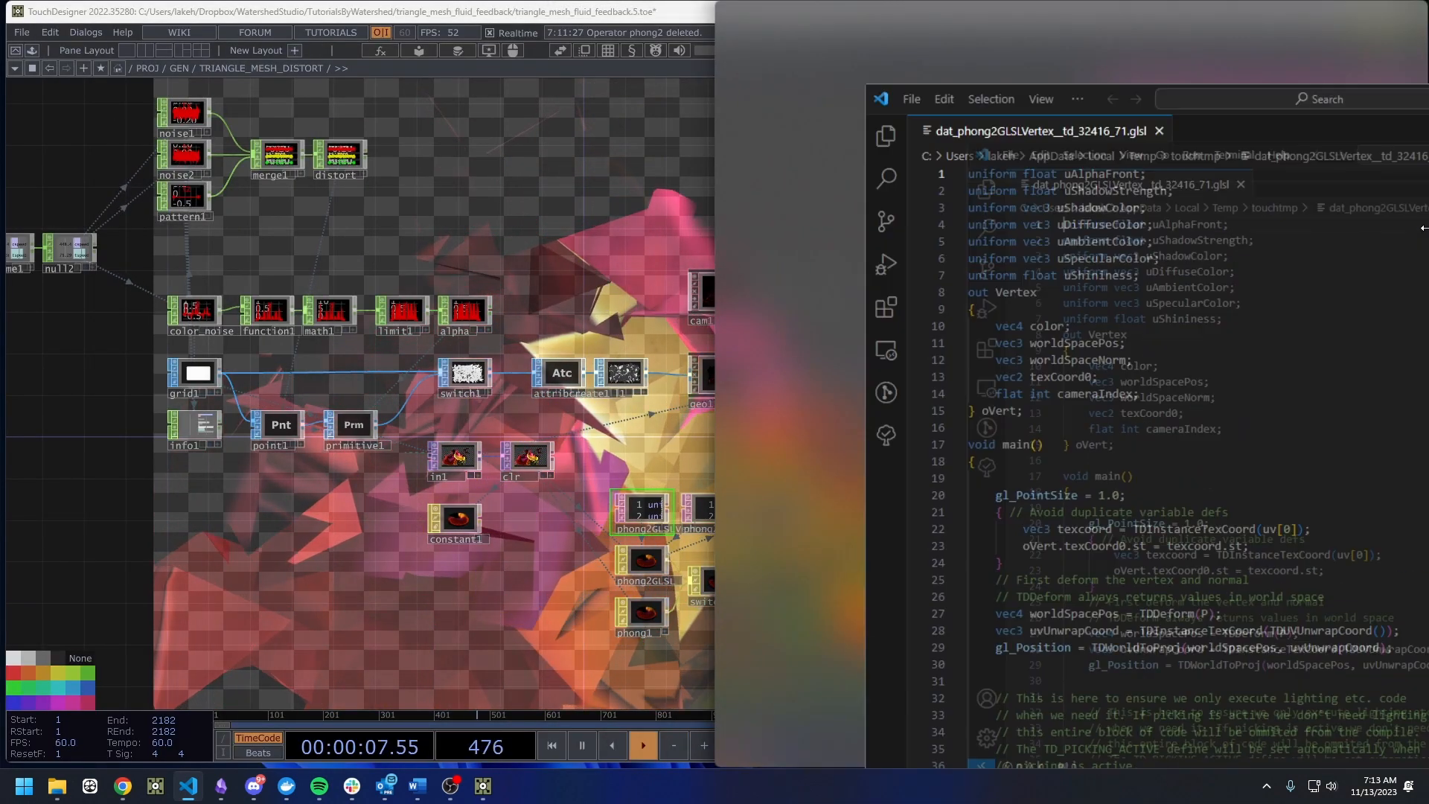
left_click(175, 167)
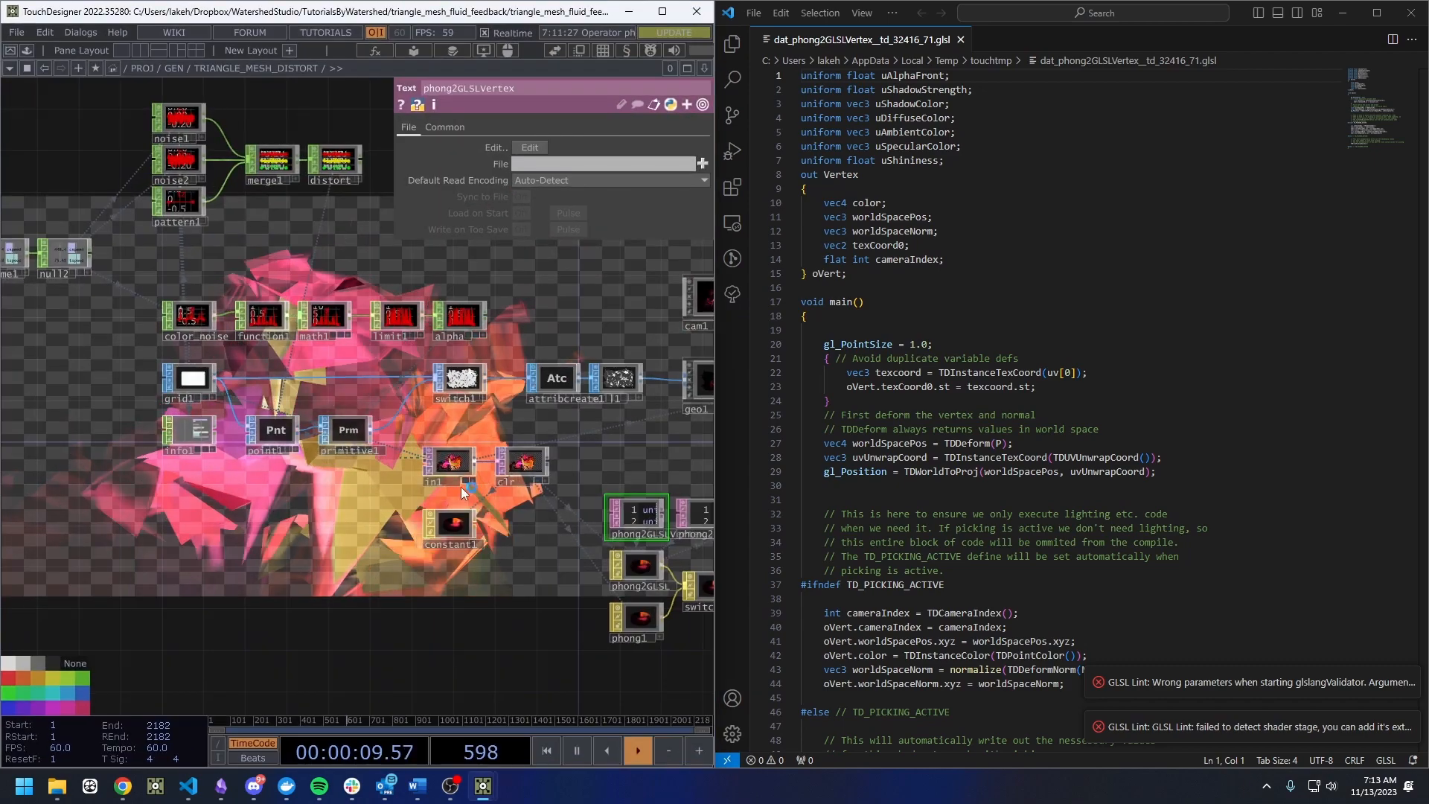
Enlarge the text of the vertex shader code in the editor.
scroll(323, 561, "down", 3)
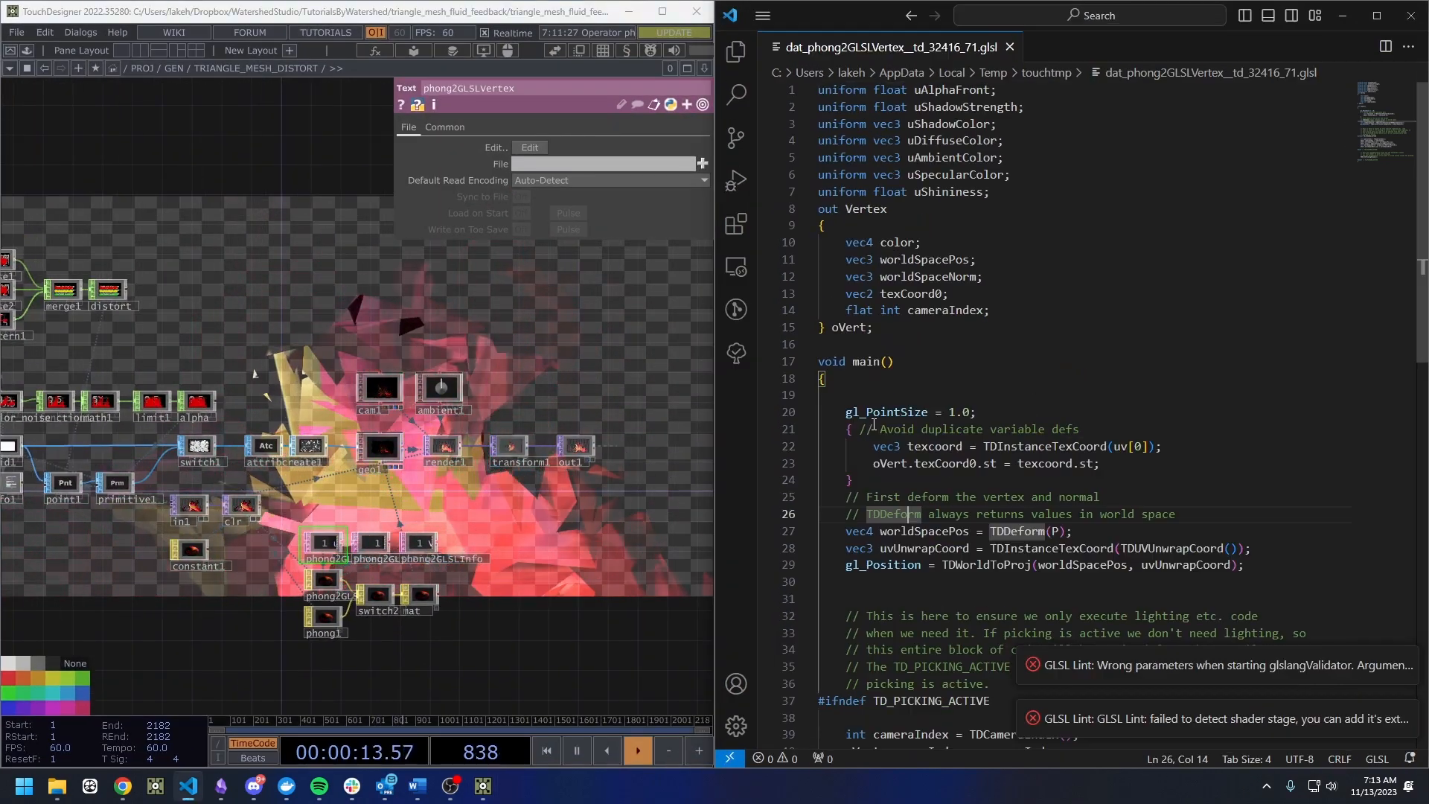
key("ctrl+equal")
key("ctrl+equal")
scroll(874, 423, "down", 3)
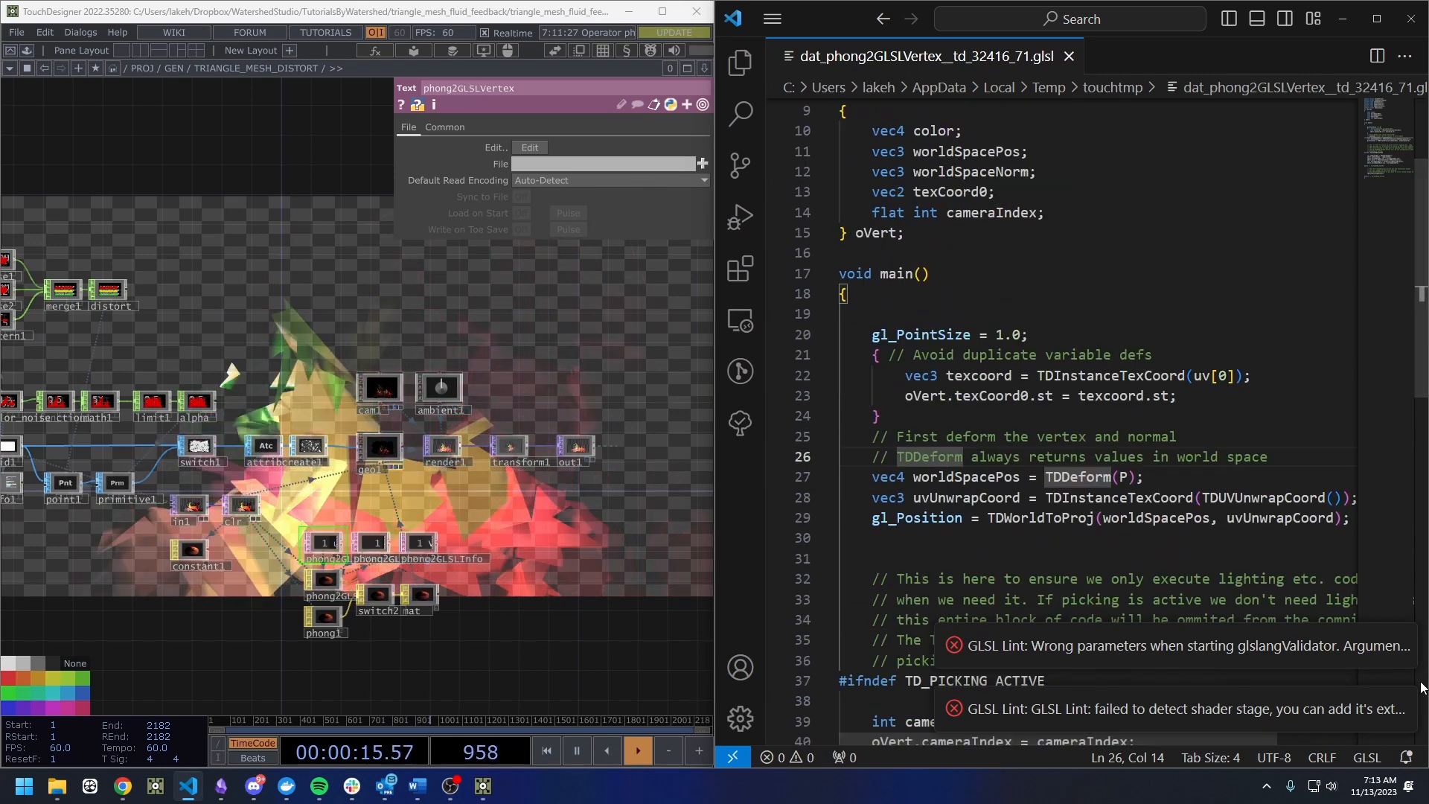
scroll(980, 527, "up", 3)
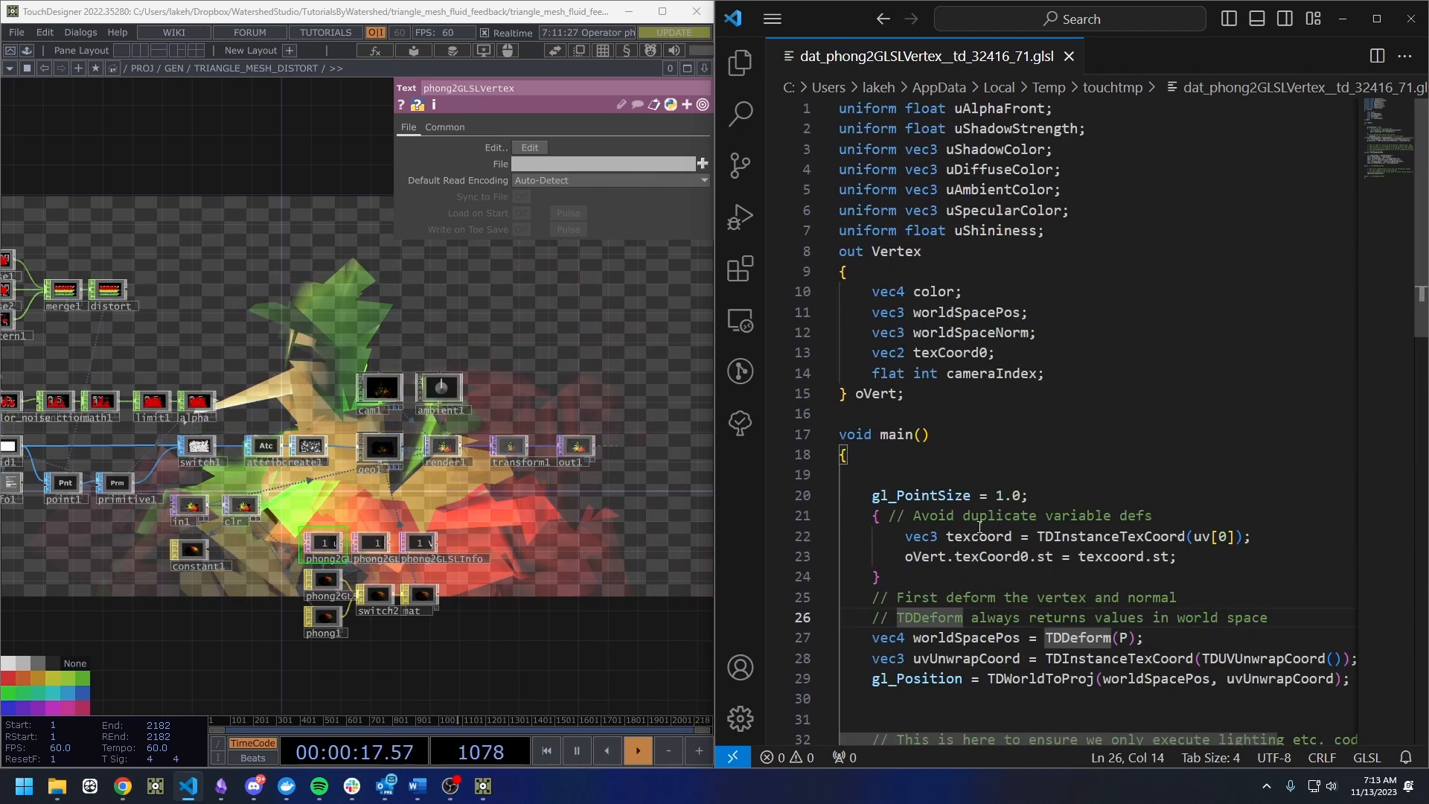
Declare uniform sampler2D sTurb; on its own line between the uShininess uniform and the out Vertex block.
key("Return")
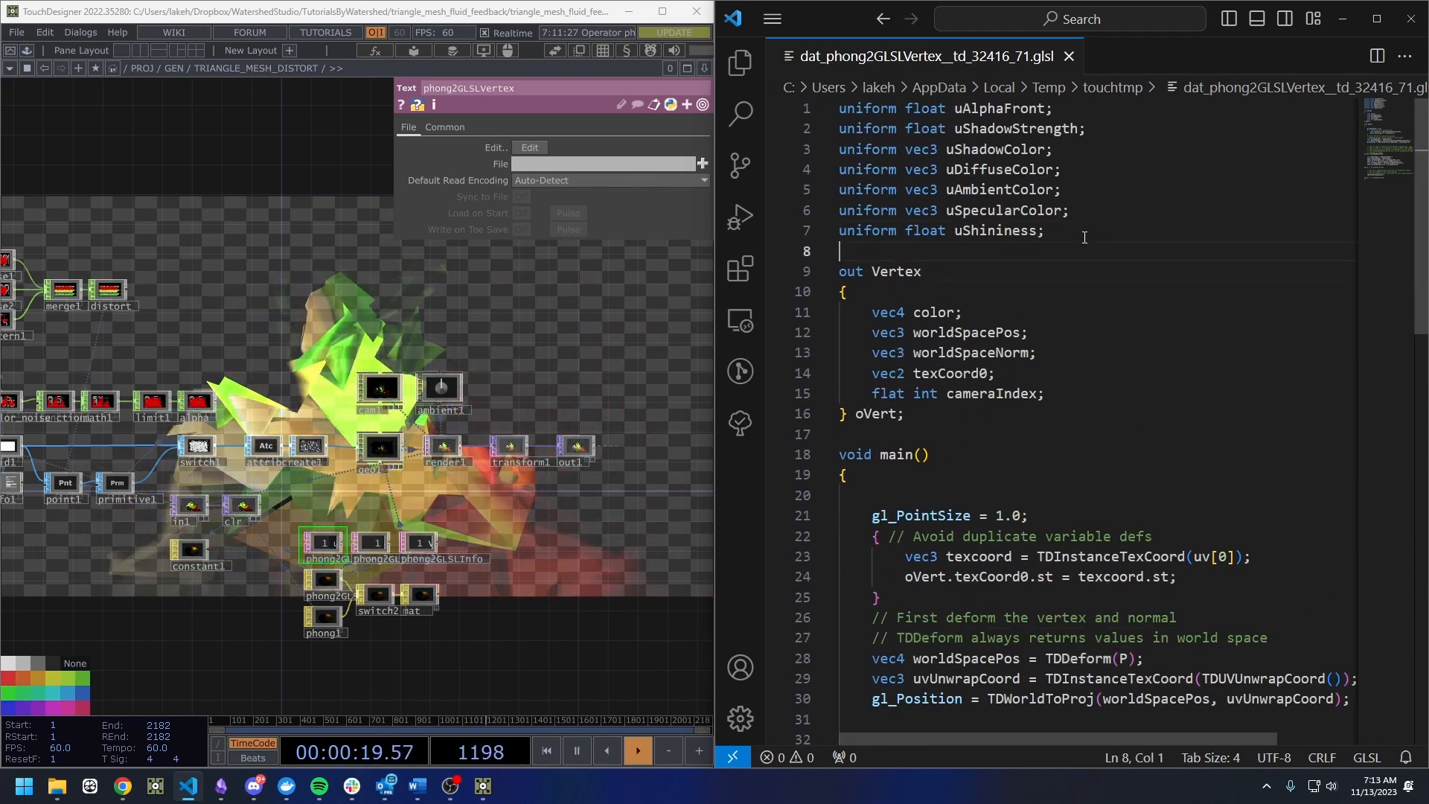
key("Return")
key("Return")
key("Up")
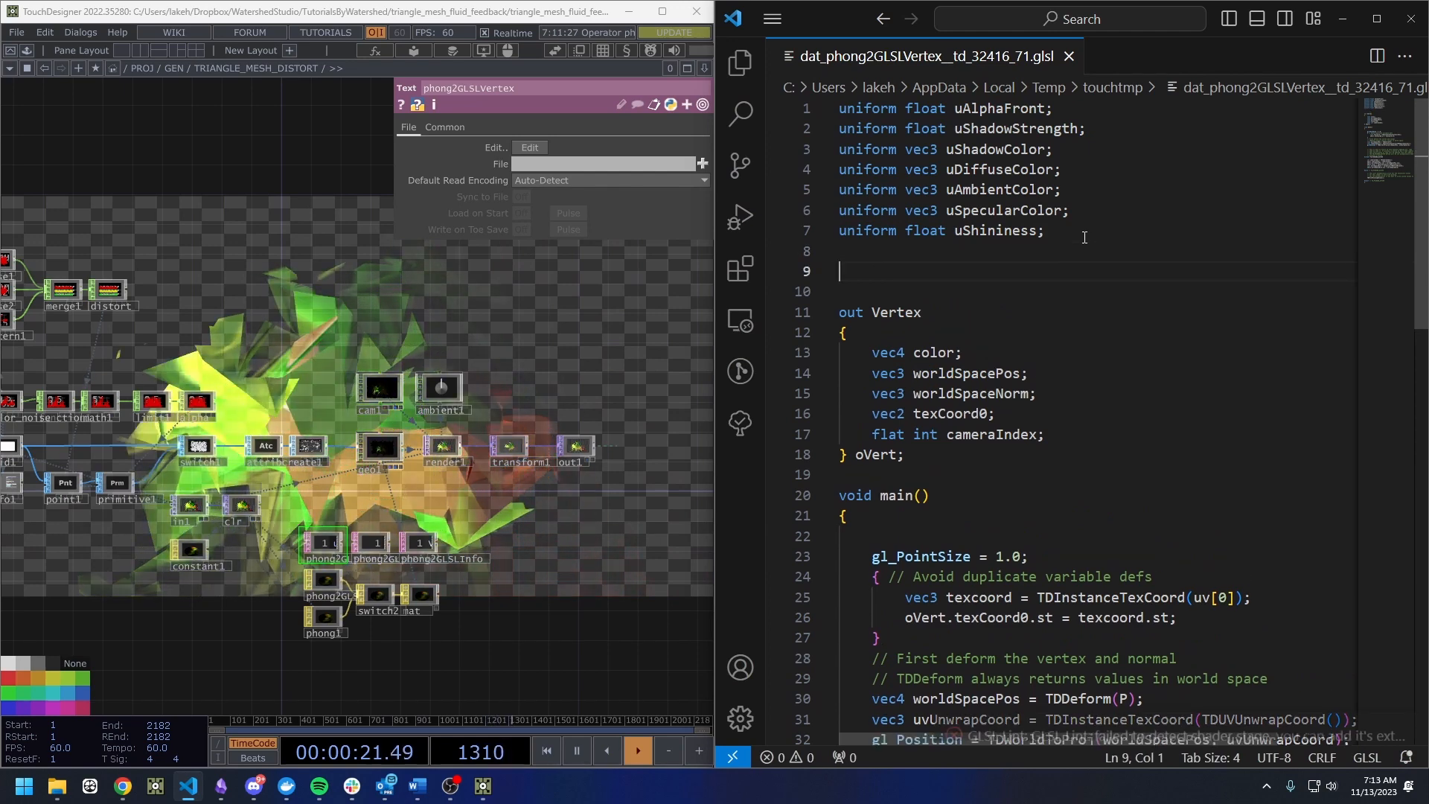
type("uniff")
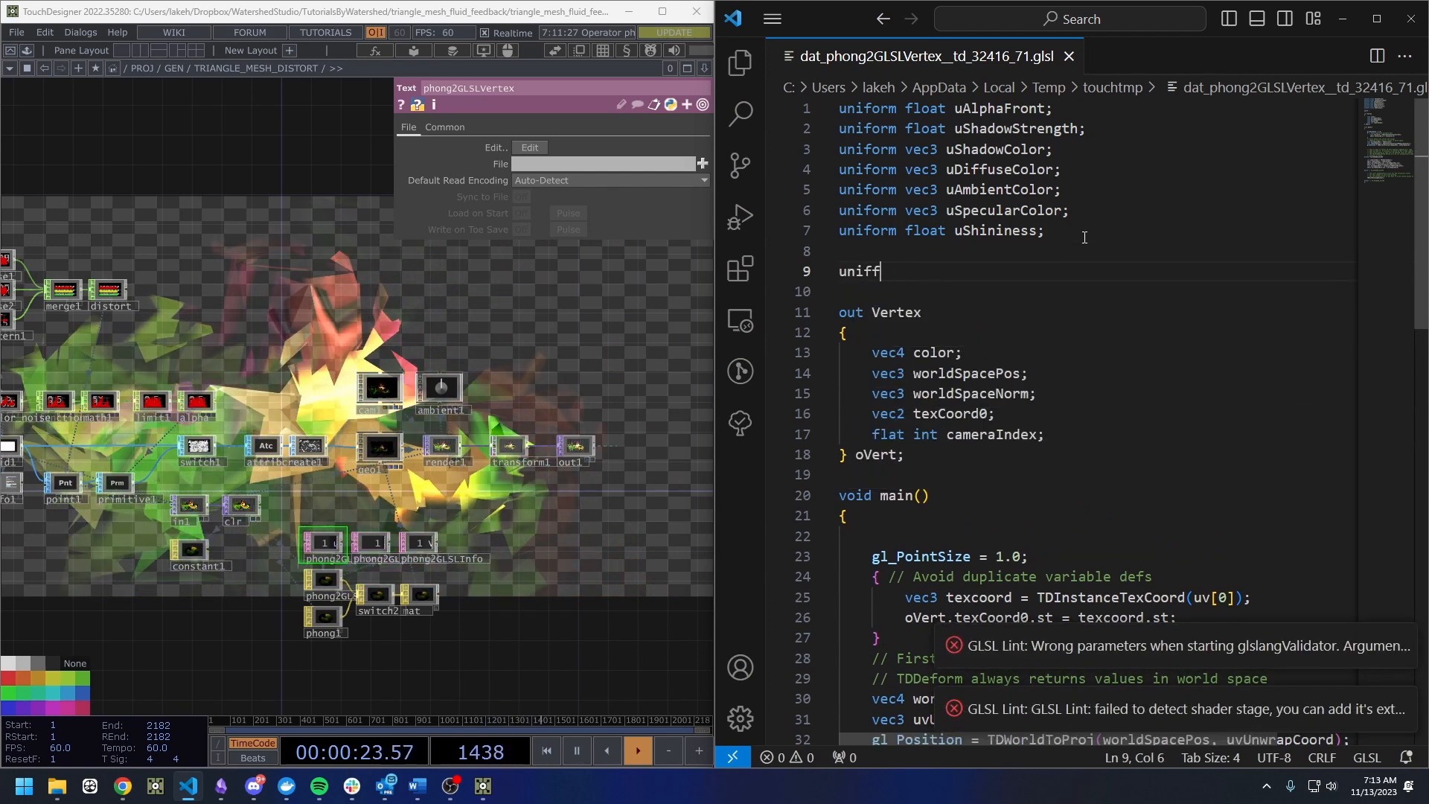
key("BackSpace")
type("orm s")
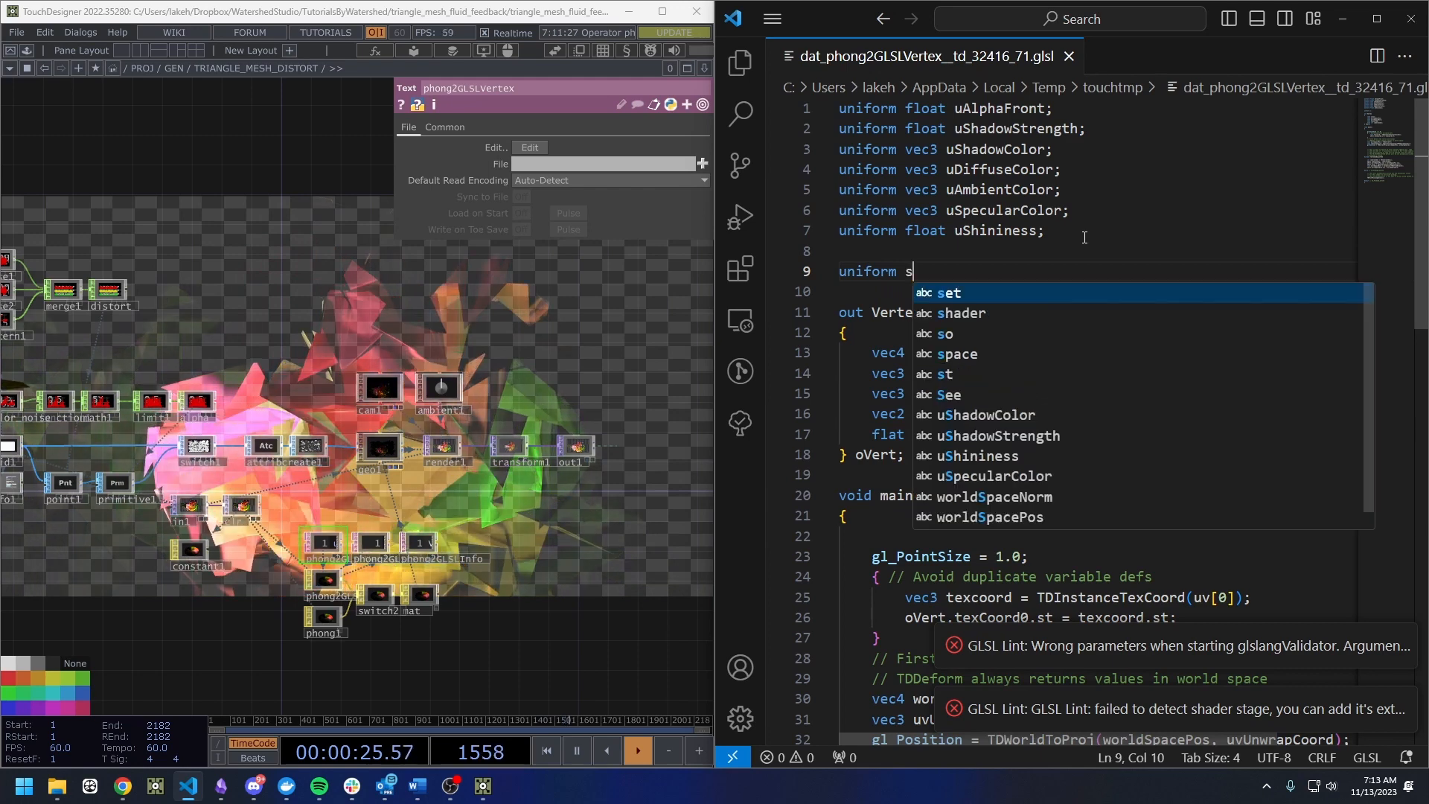
type("ampler2D s")
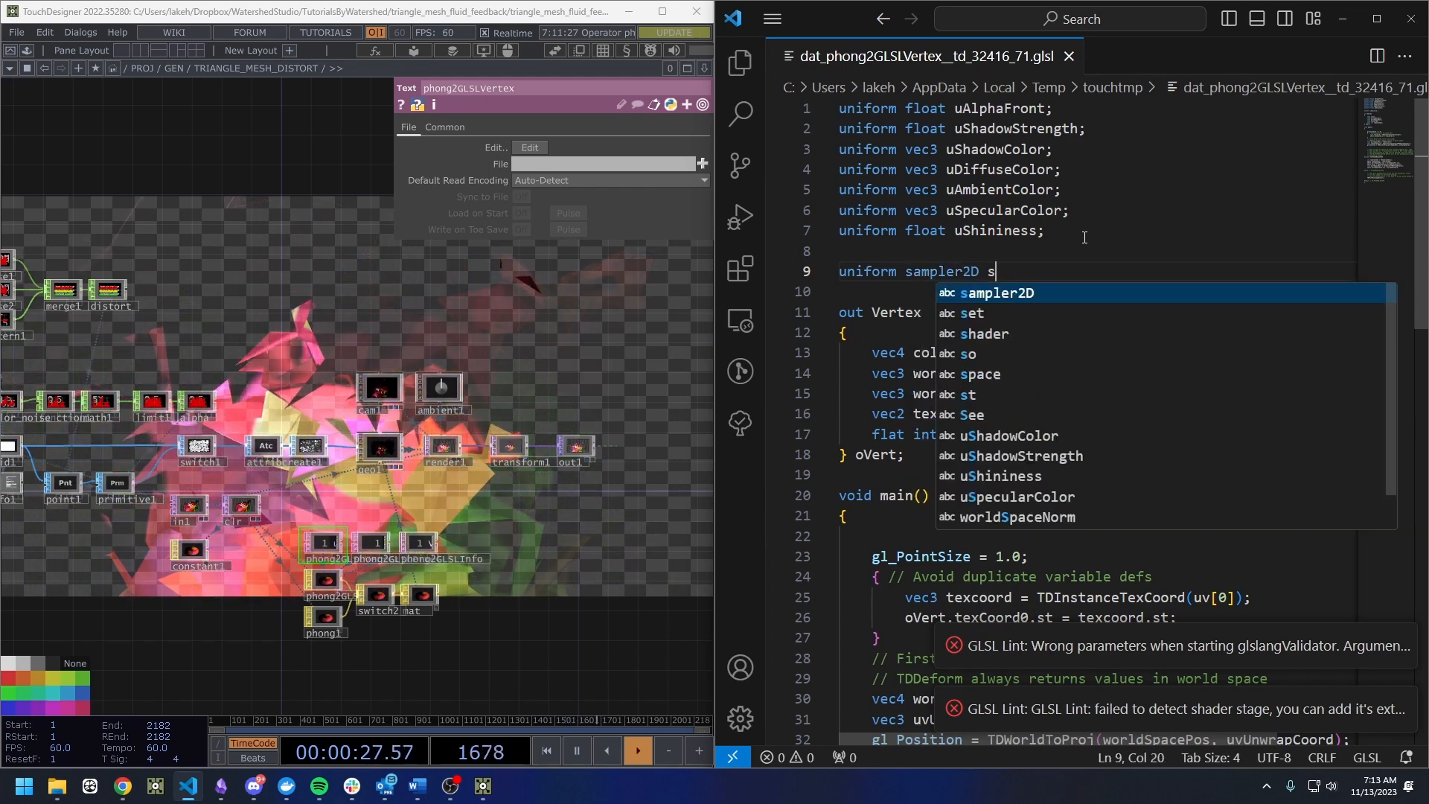
type("Turb;")
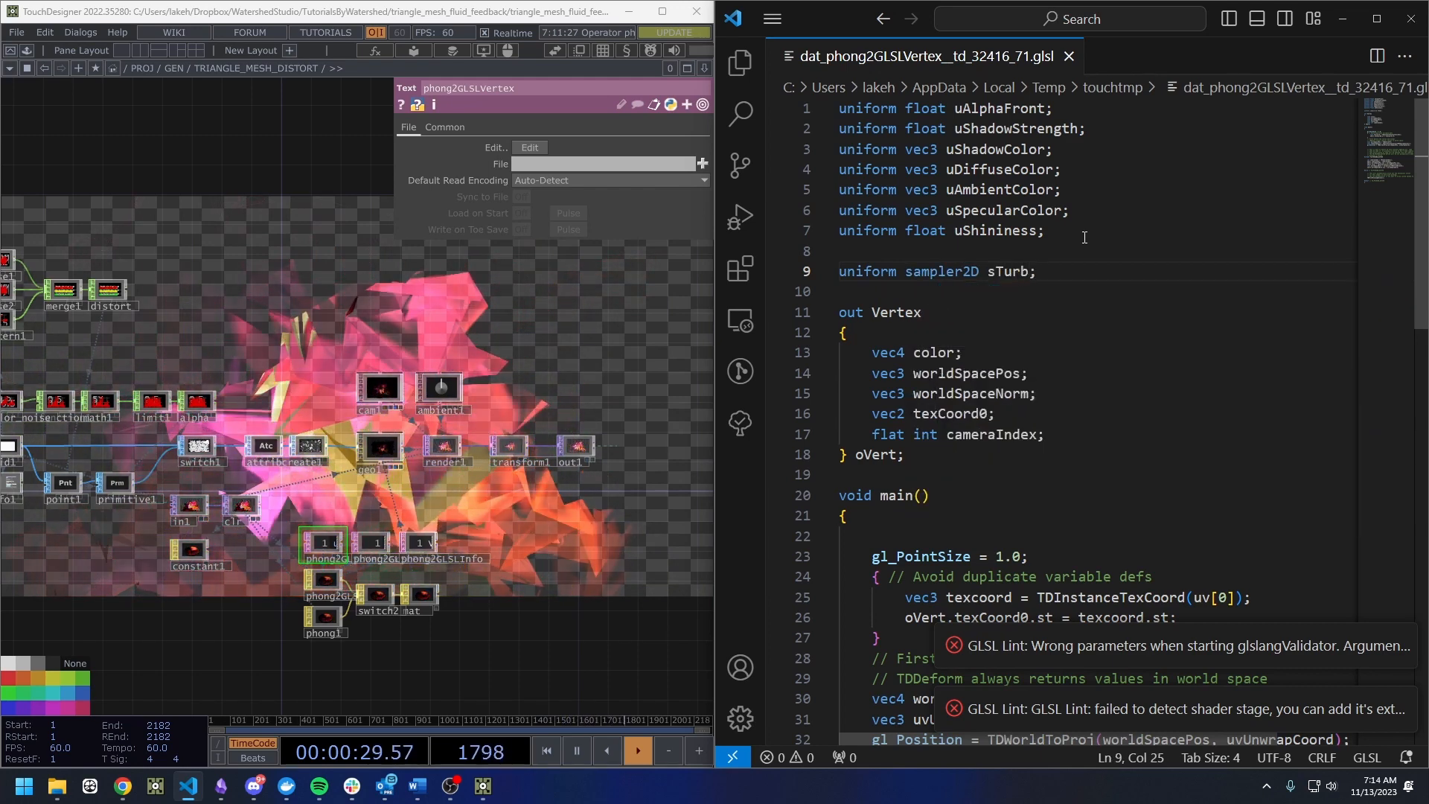
Name the second sampler of the phong2GLSL material sTurb.
scroll(332, 612, "up", 4)
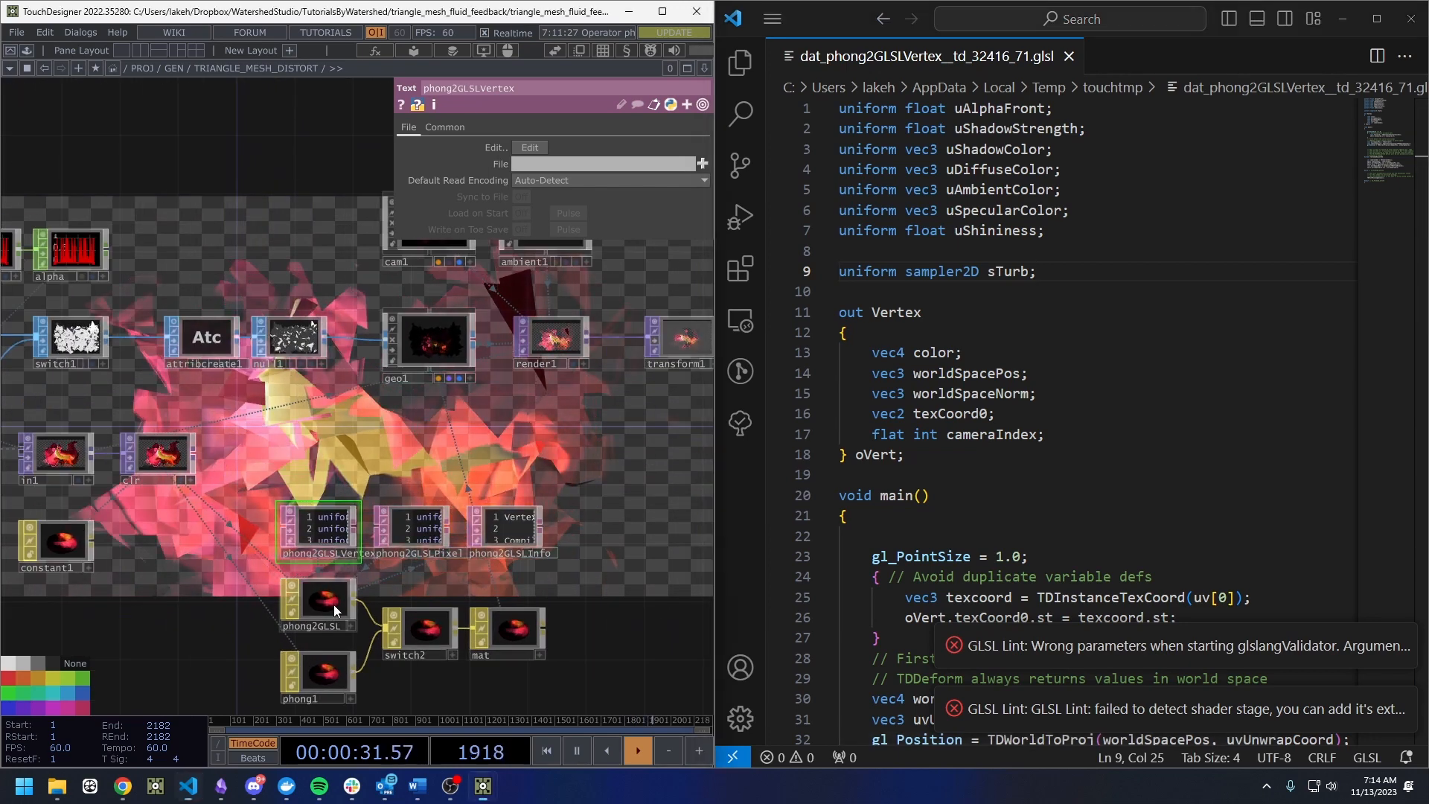
left_click(333, 605)
left_click(433, 128)
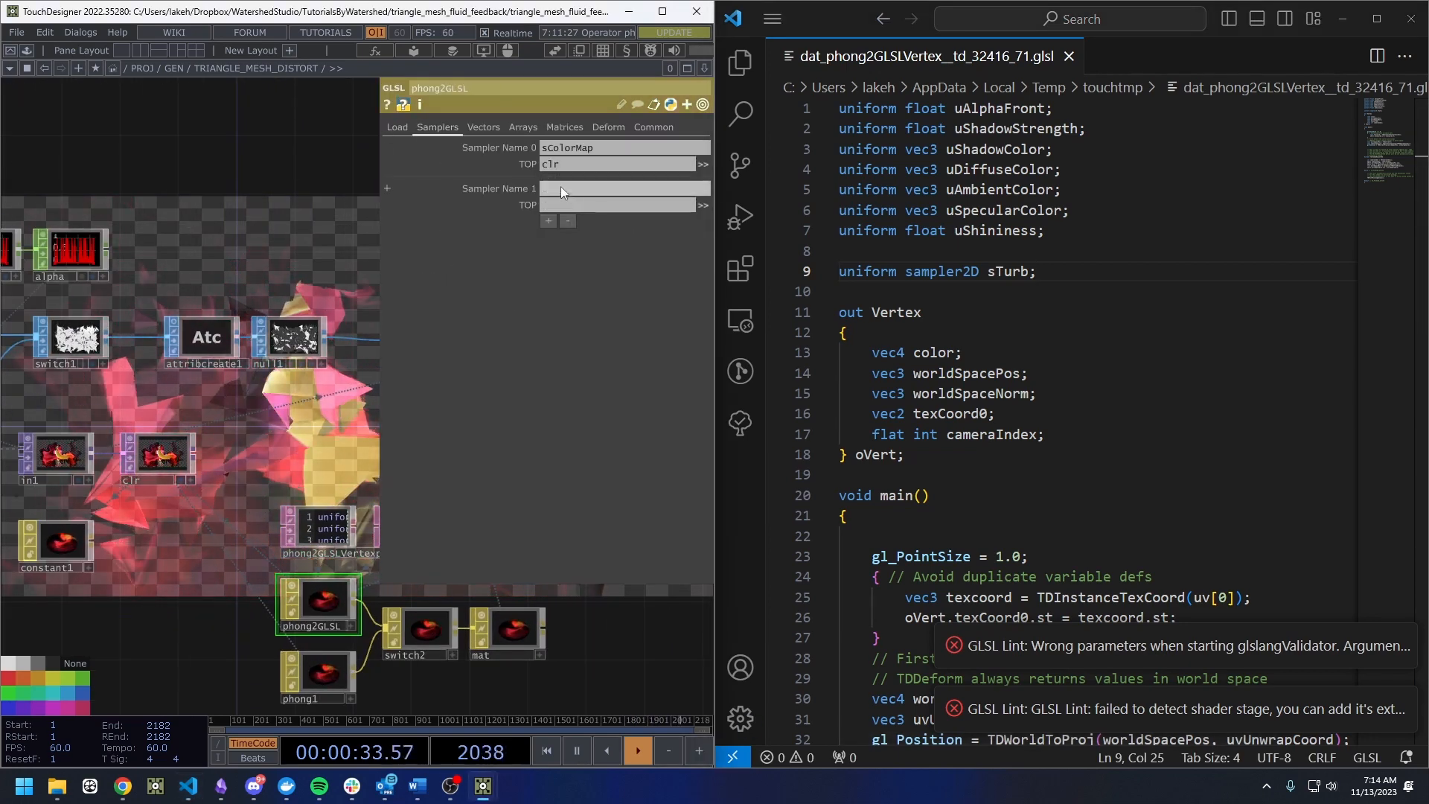
left_click(567, 189)
type("sTur")
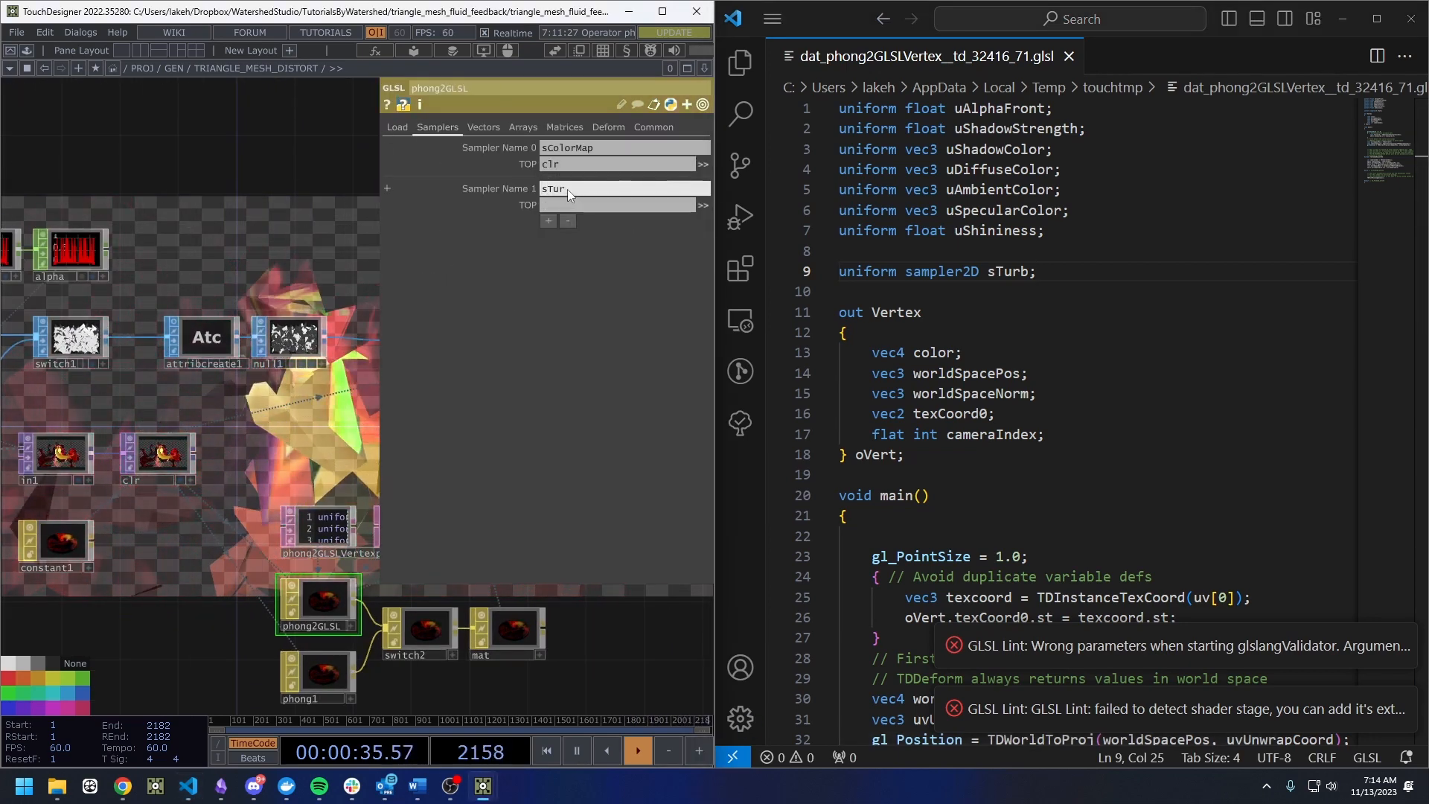
type("b")
key("Tab")
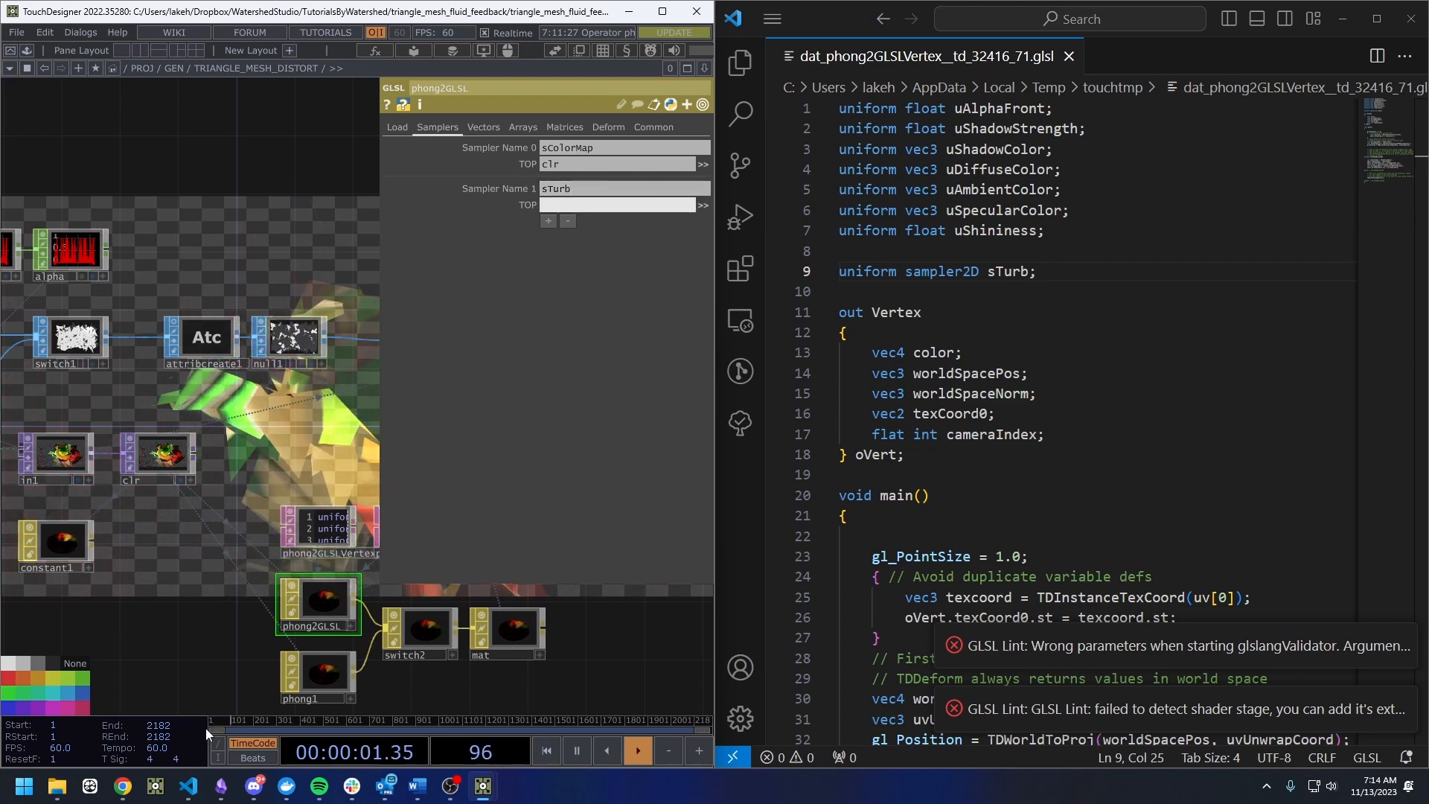
Create a Noise TOP in the empty network area below the materials.
scroll(301, 588, "down", 4)
key("Tab")
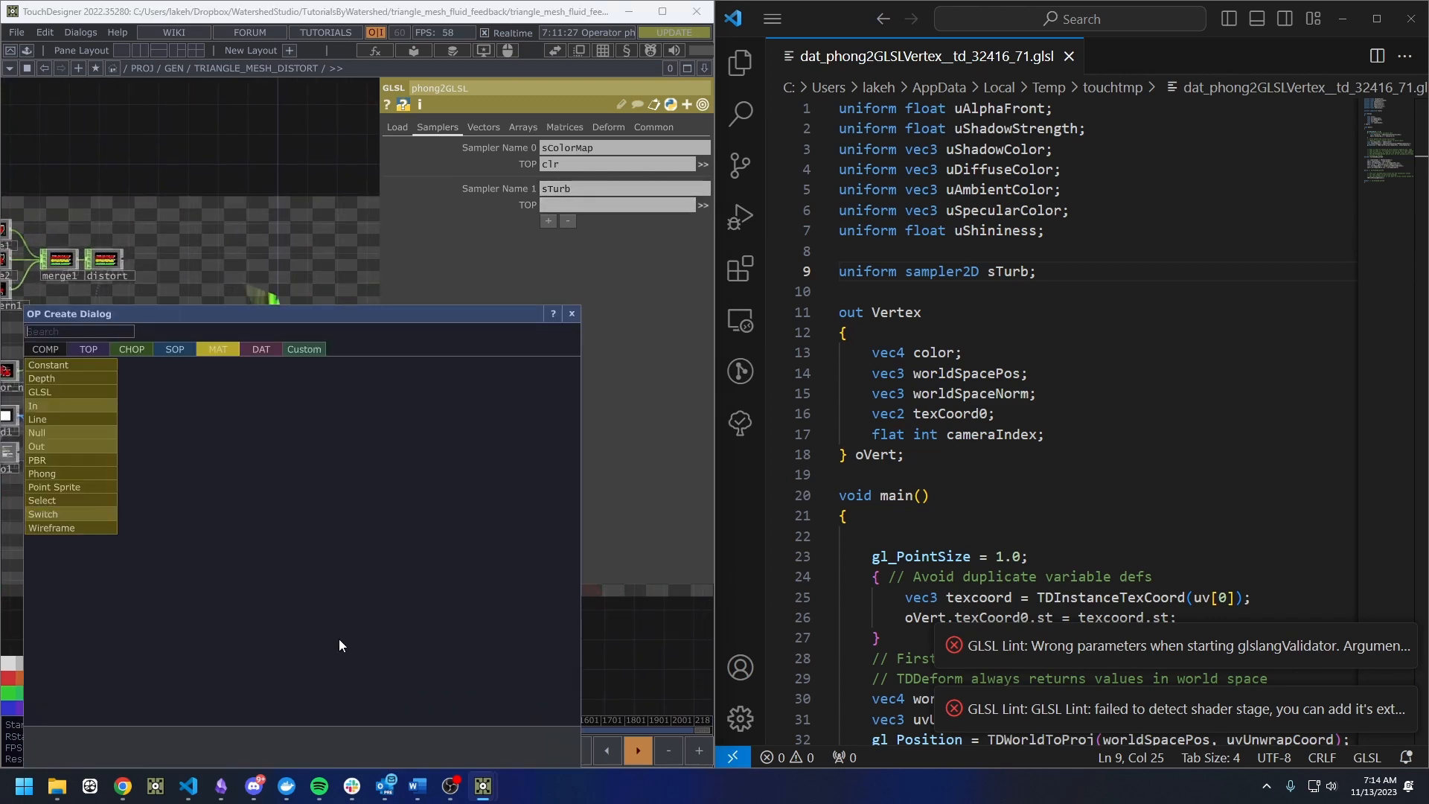
left_click(89, 349)
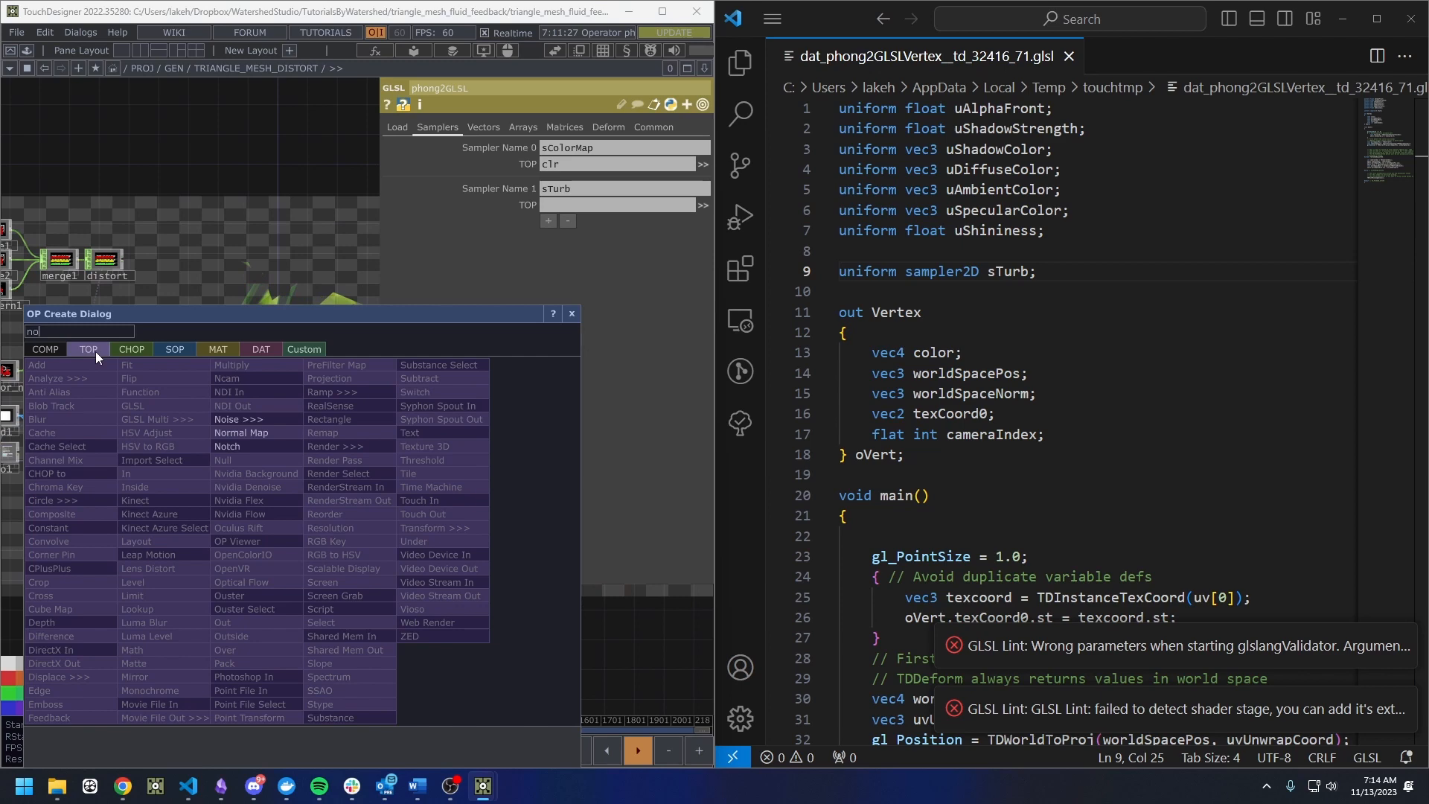
left_click(259, 426)
left_click(246, 659)
scroll(261, 647, "up", 5)
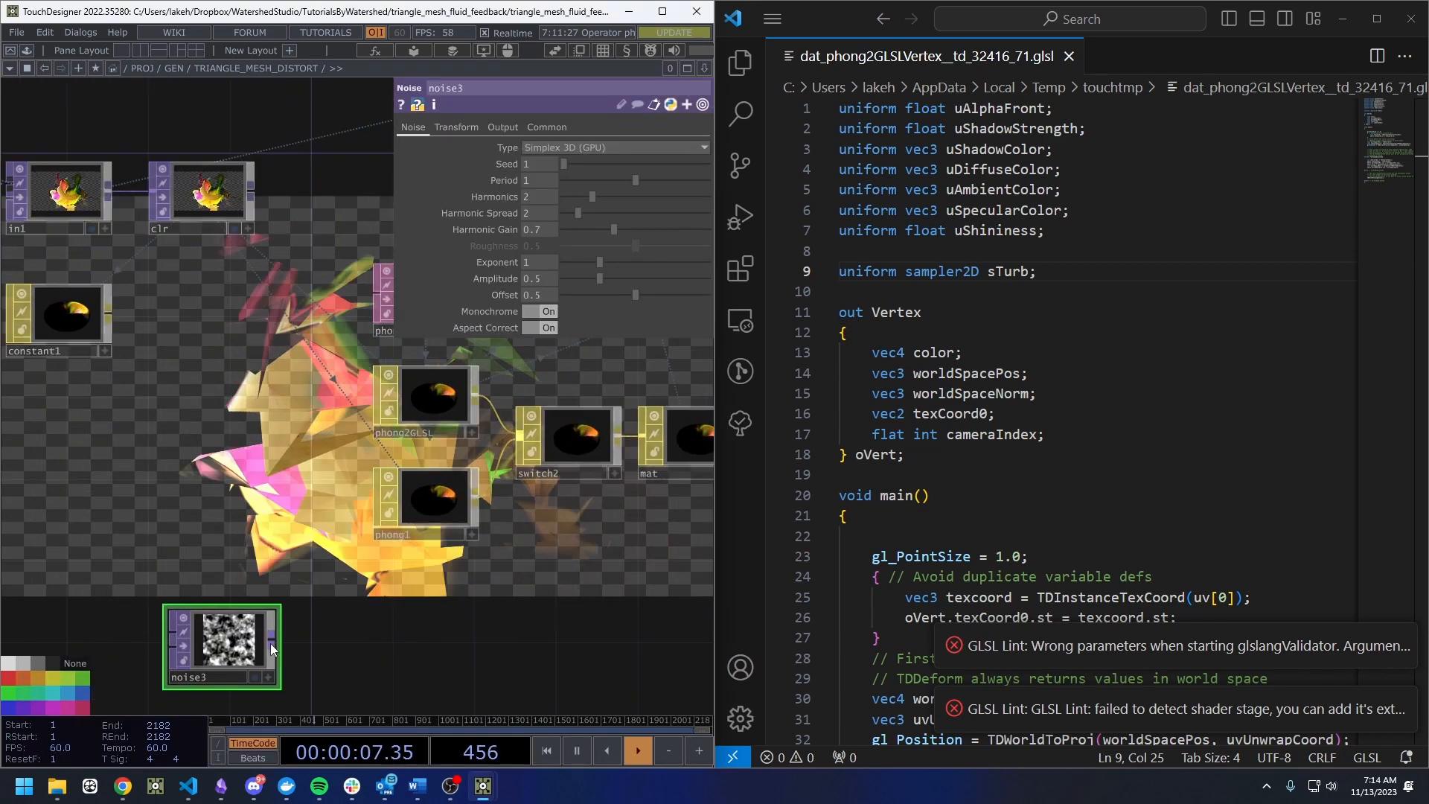
Append a Null TOP to noise3 and rename it turb.
key("Tab")
left_click(233, 462)
left_click(364, 674)
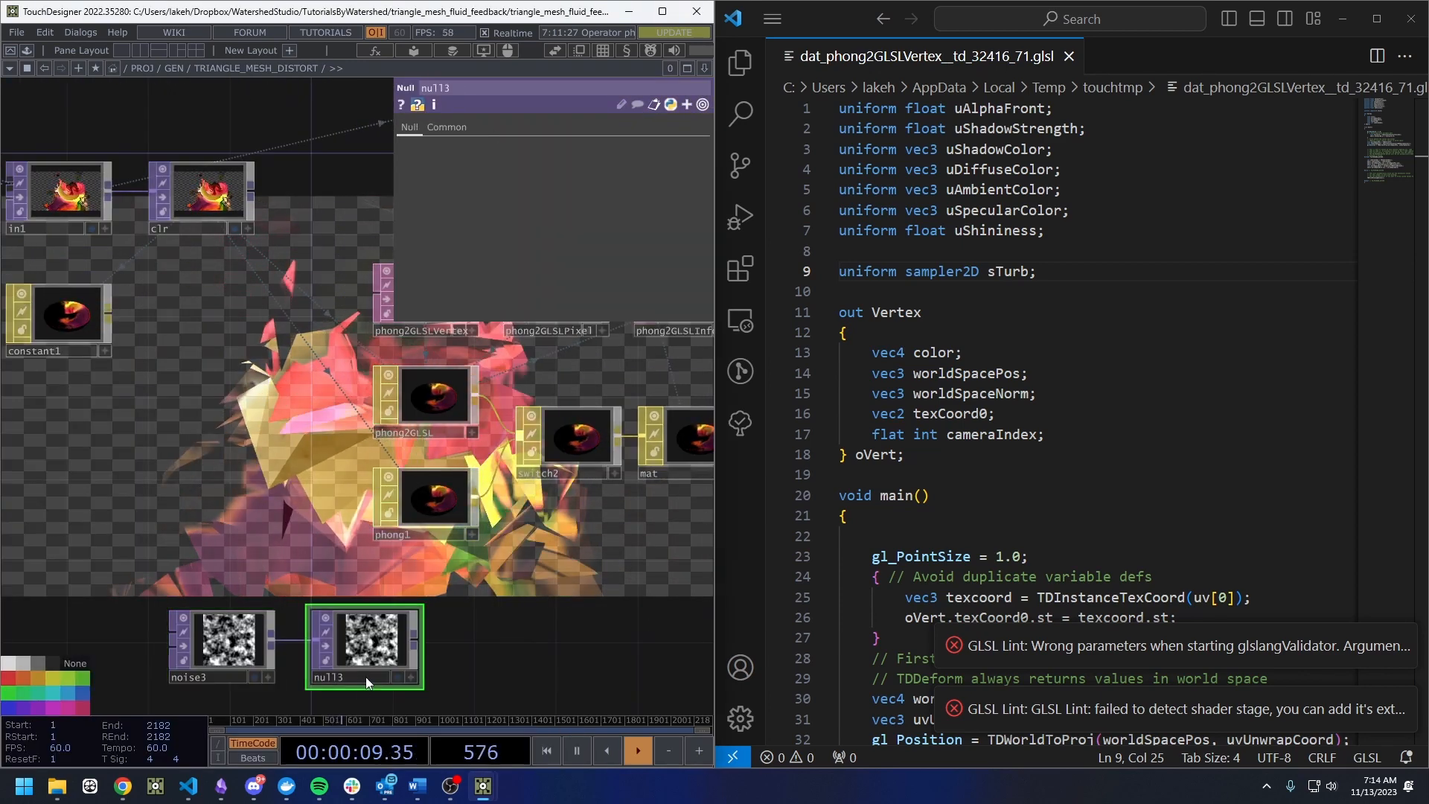
type("turb")
key("Return")
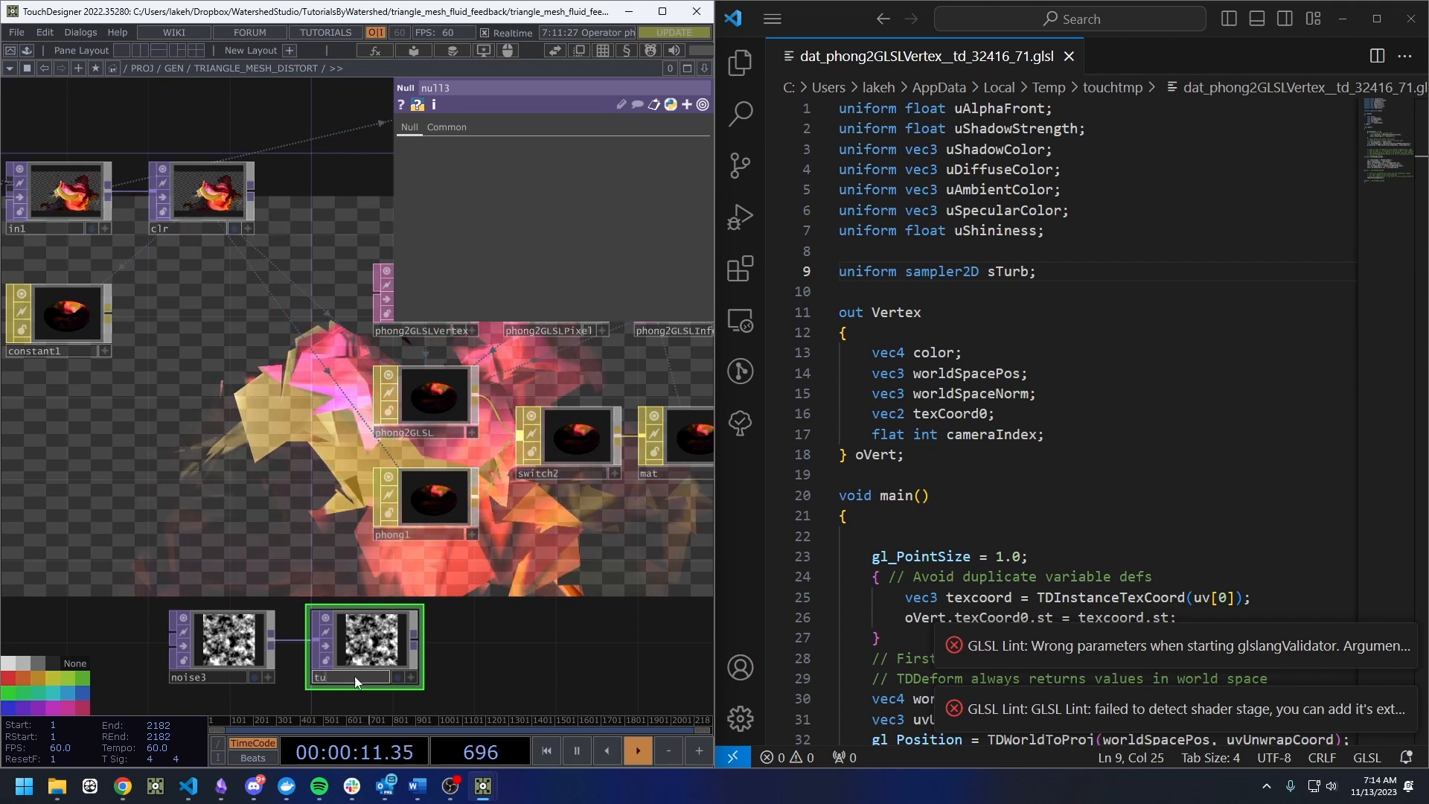
Assign the turb null as the TOP of phong2GLSL's sTurb sampler.
left_click(434, 514)
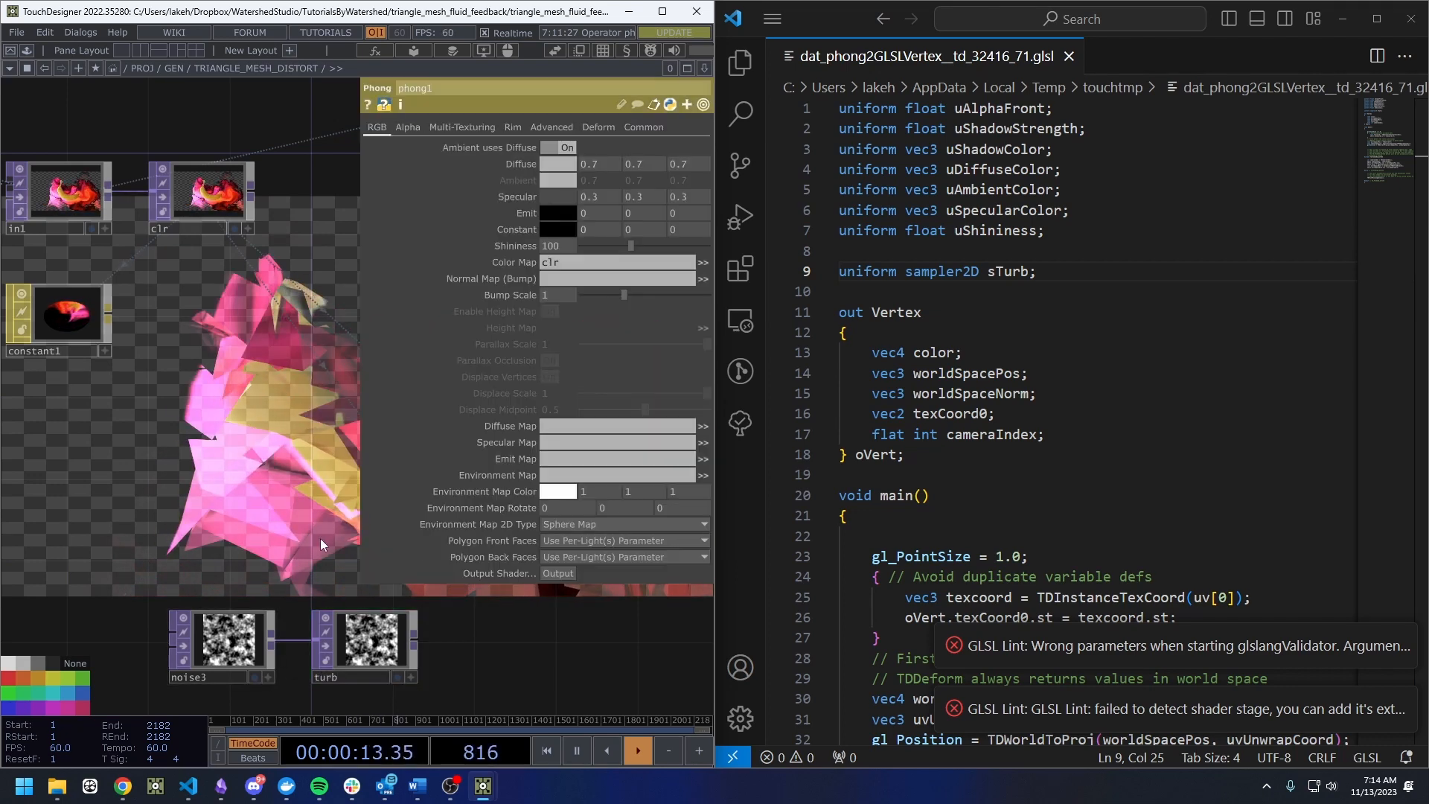
left_click_drag(320, 538, 224, 544)
left_click(320, 417)
left_click_drag(274, 644, 480, 416)
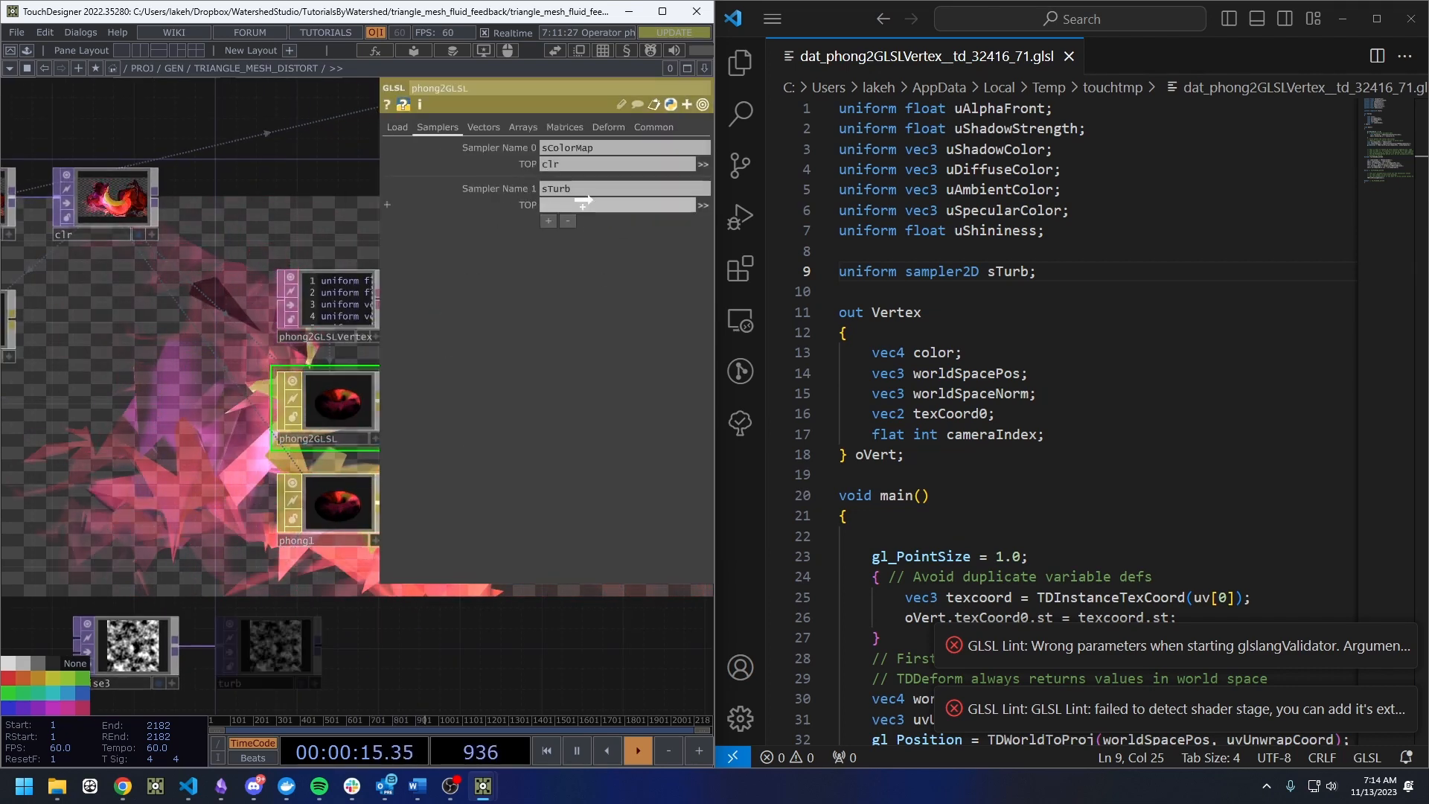
left_click_drag(583, 201, 583, 205)
Turn off Monochrome on noise3 and set its Pixel Format to 32-bit float (RGBA).
left_click(165, 626)
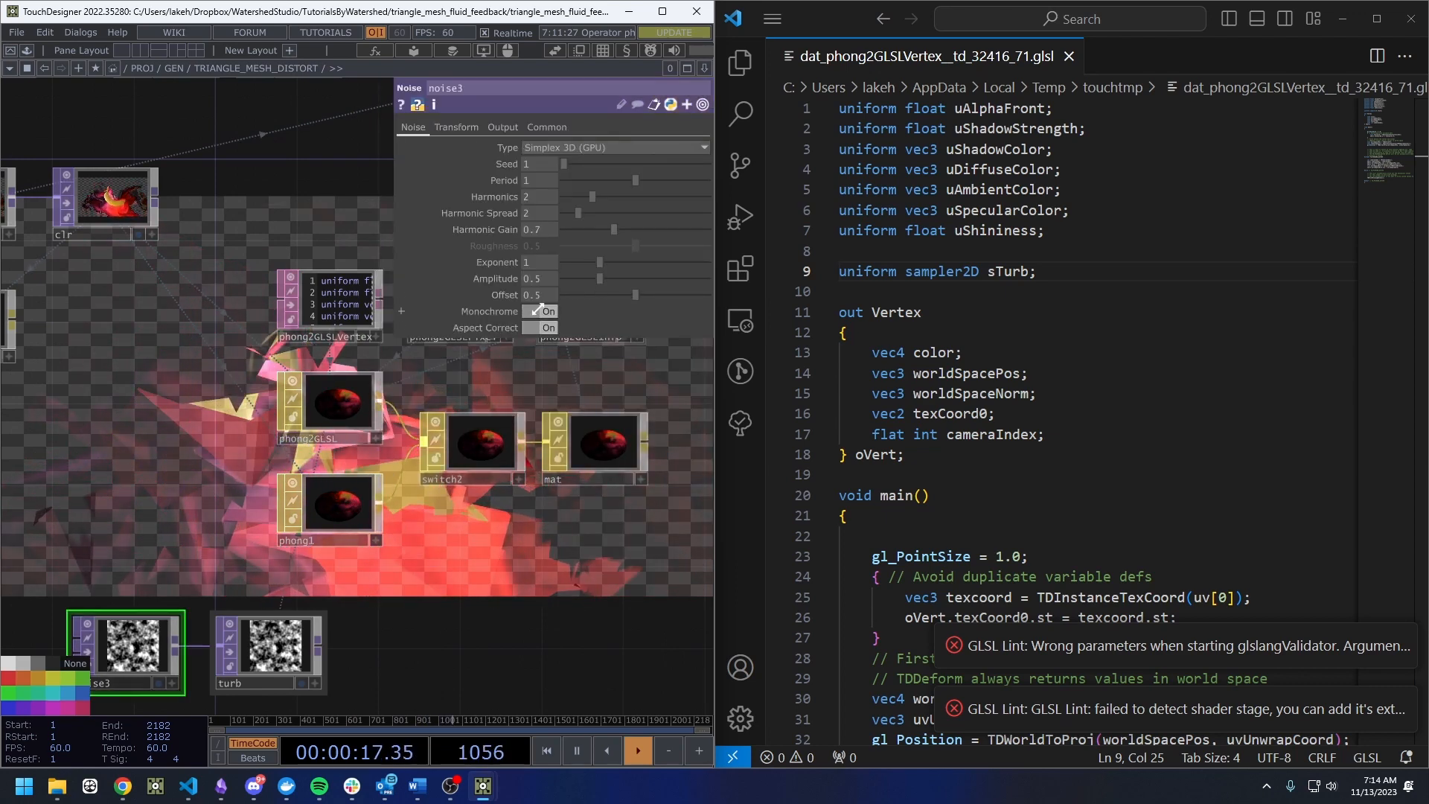
left_click(546, 127)
left_click(571, 312)
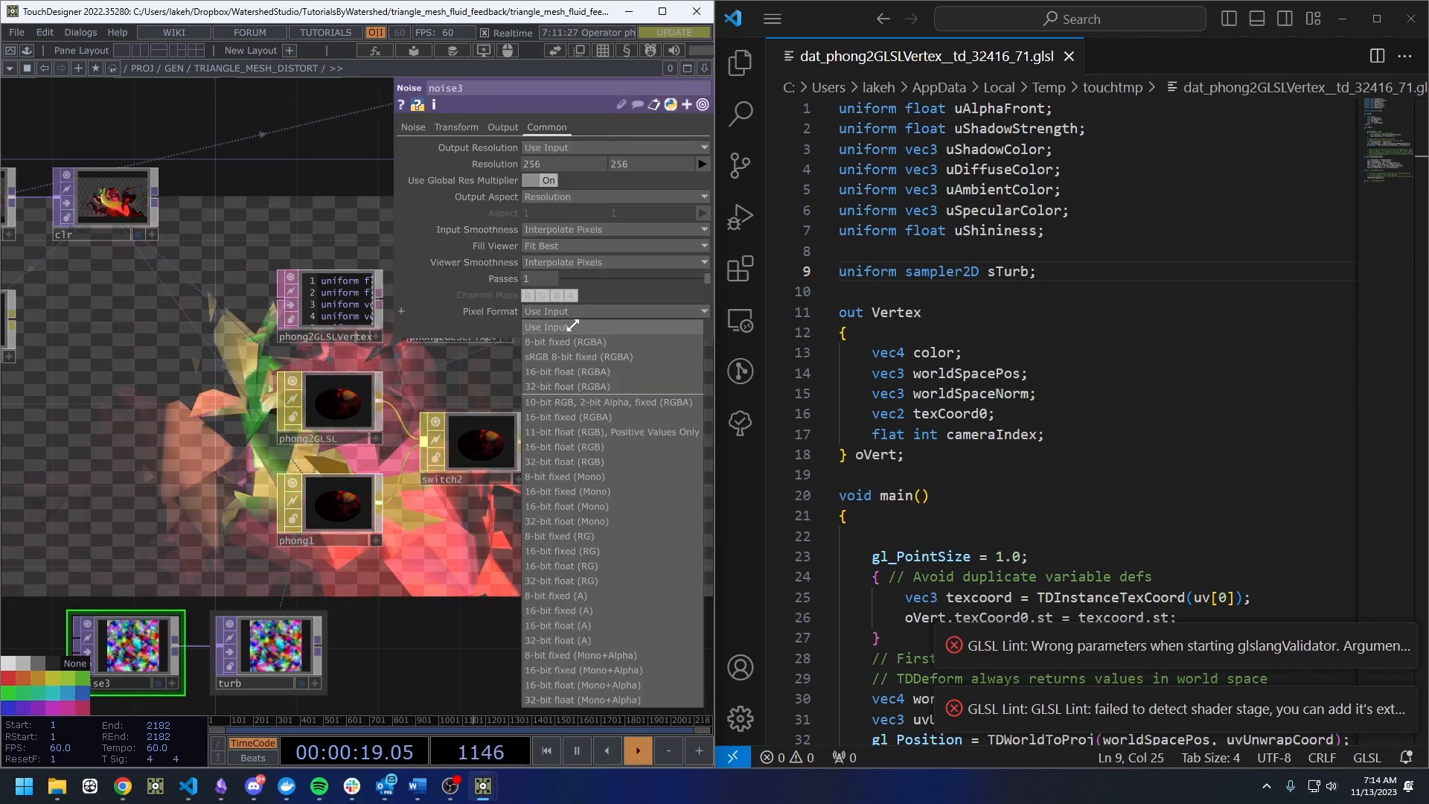
left_click(566, 386)
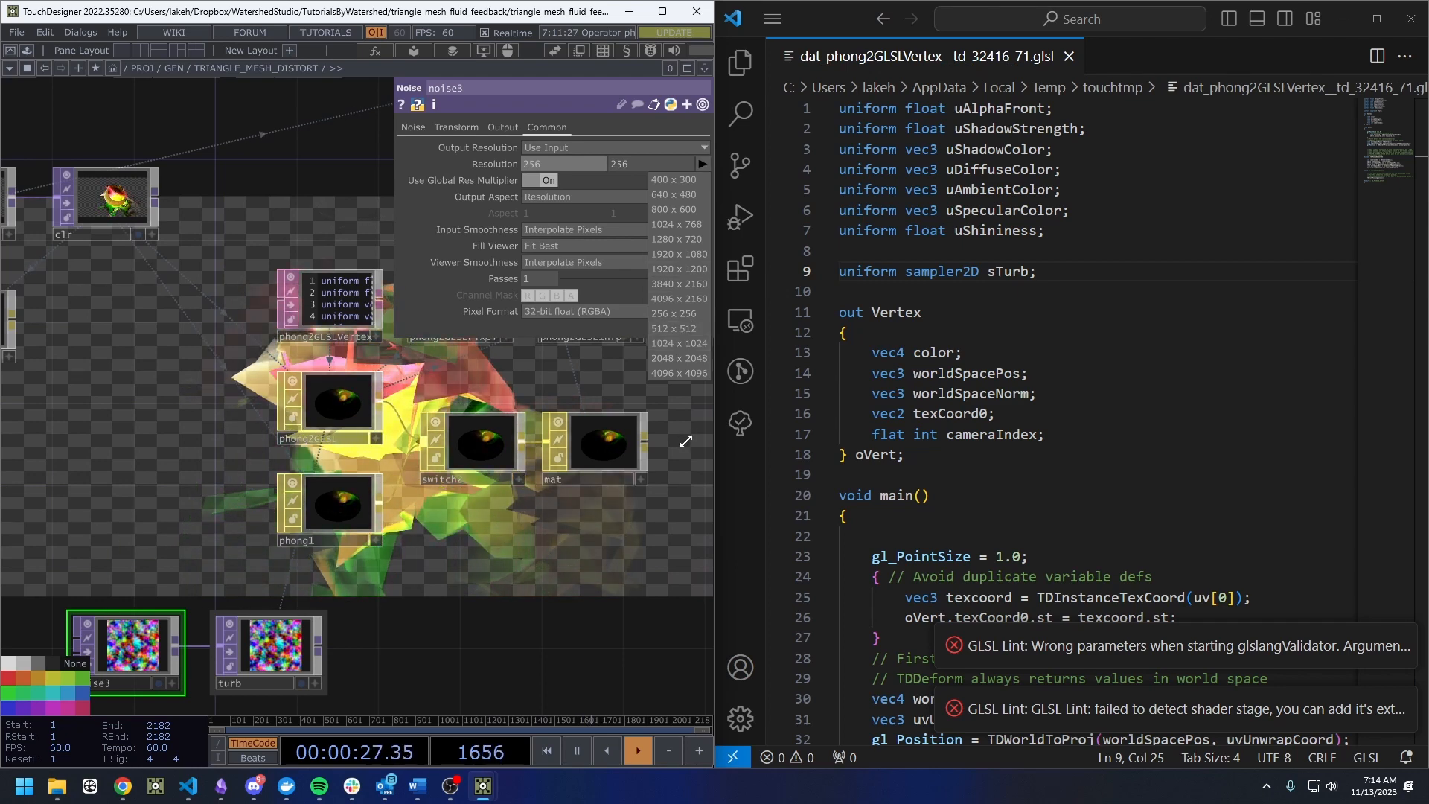
Set noise3's Offset to 0 and its Amplitude to 1.
left_click(424, 127)
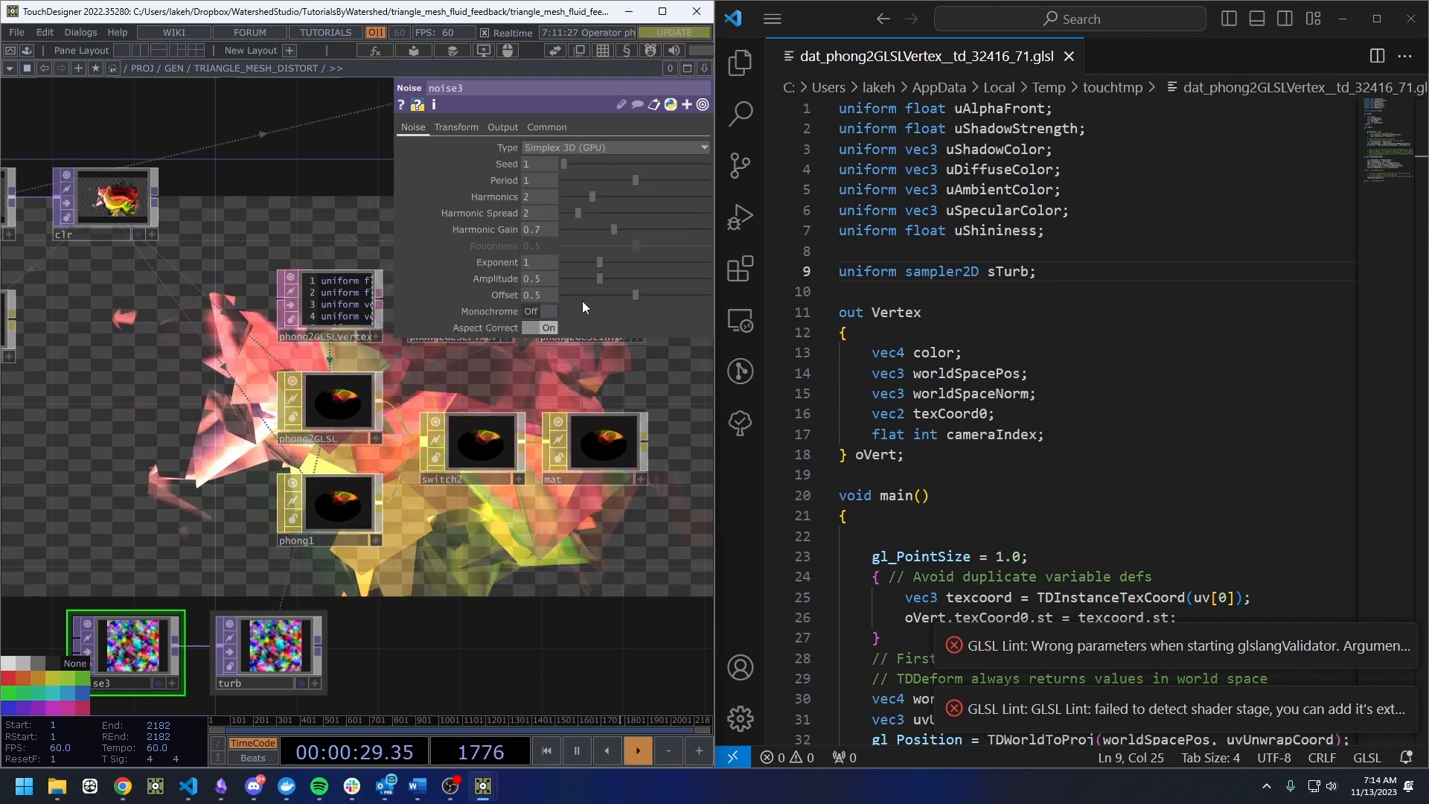
left_click(531, 292)
type("0")
left_click(544, 278)
type("1")
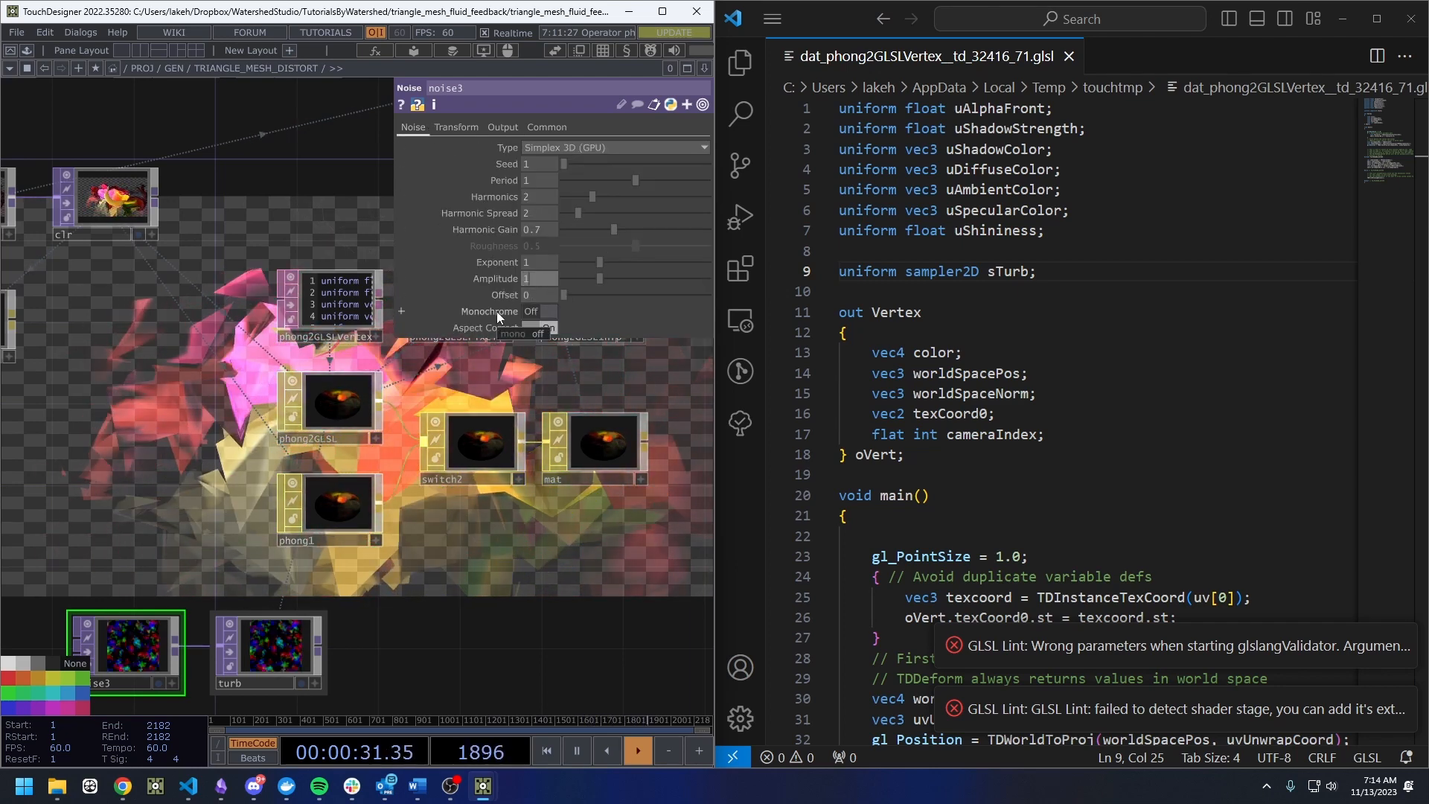
Reference the displace weight in noise3's Amplitude using parent.p.par.Displaceweight, the same expression as noise2's Amplitude.
left_click_drag(590, 576, 728, 505)
left_click_drag(293, 579, 387, 608)
left_click_drag(475, 611, 494, 610)
left_click_drag(293, 596, 382, 589)
left_click_drag(505, 399, 440, 429)
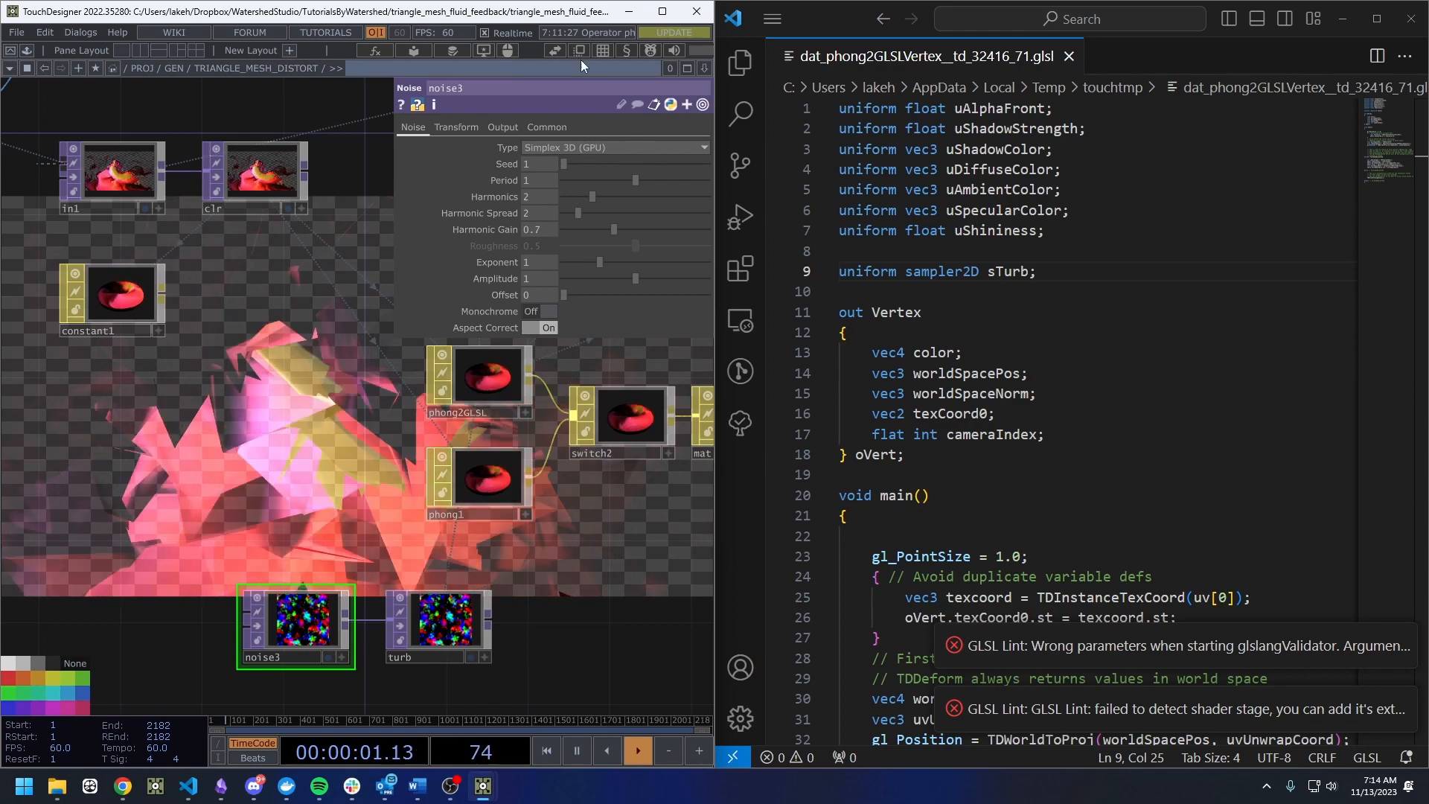
scroll(284, 353, "down", 4)
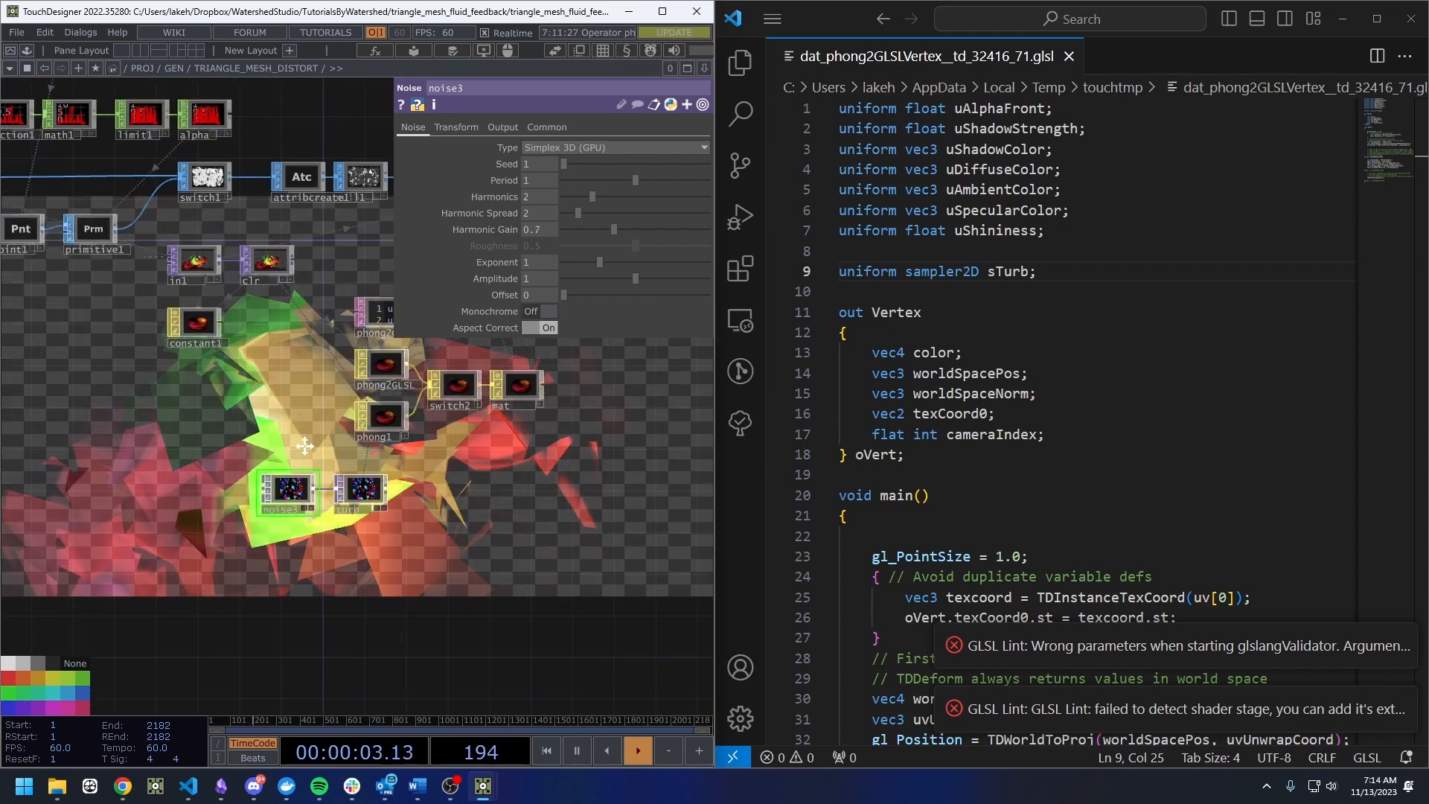
left_click_drag(304, 445, 680, 607)
left_click(307, 123)
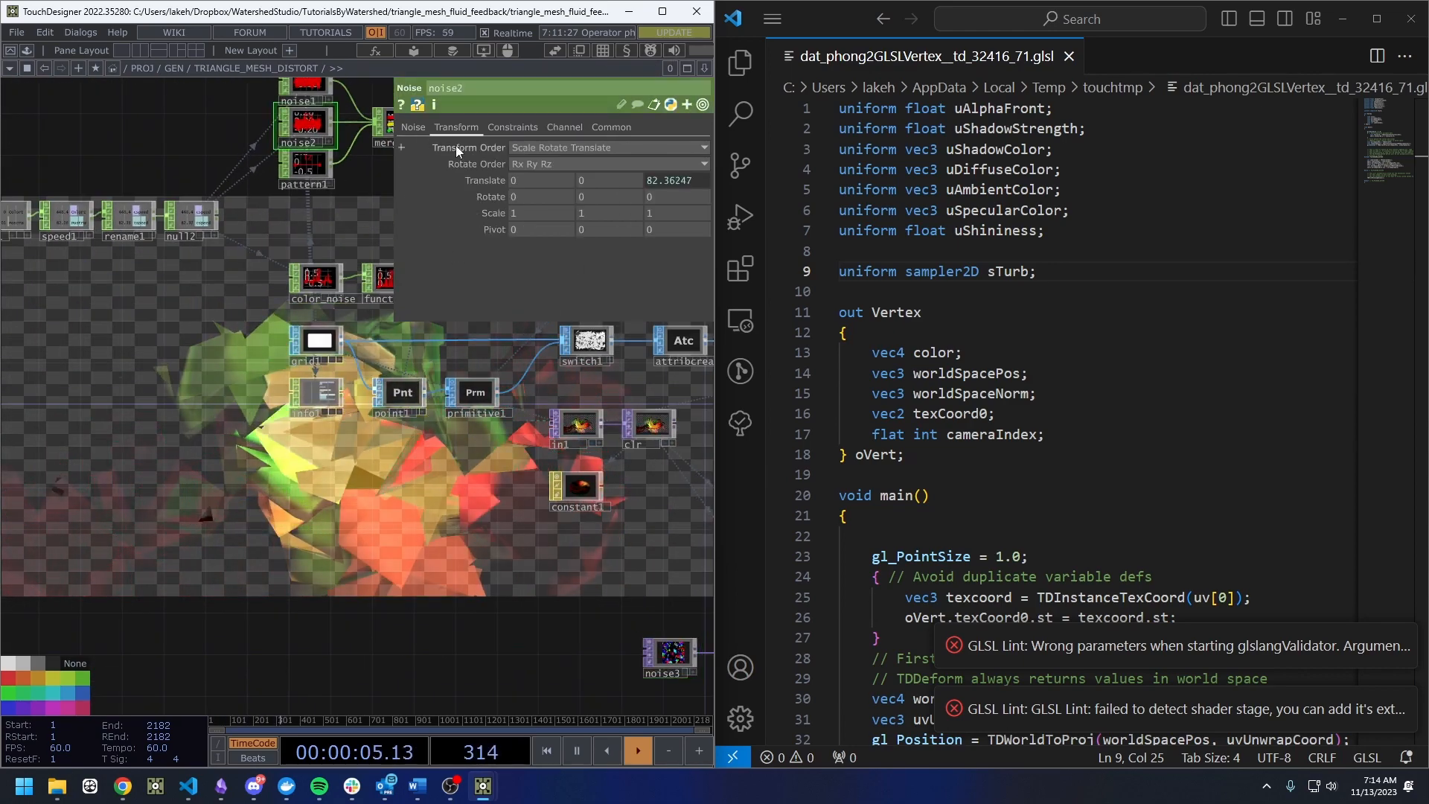
left_click(424, 127)
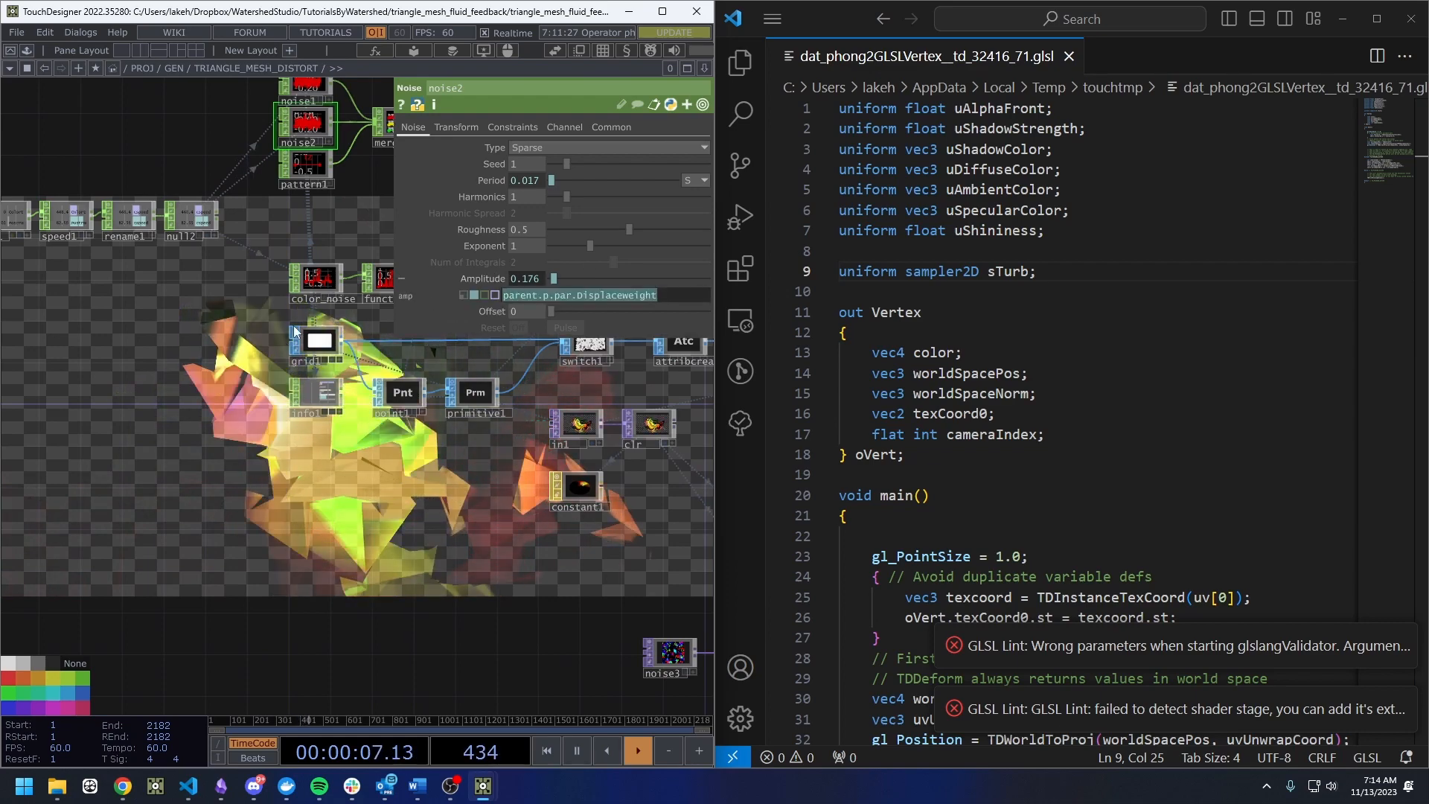
left_click_drag(430, 542, 30, 480)
left_click(279, 593)
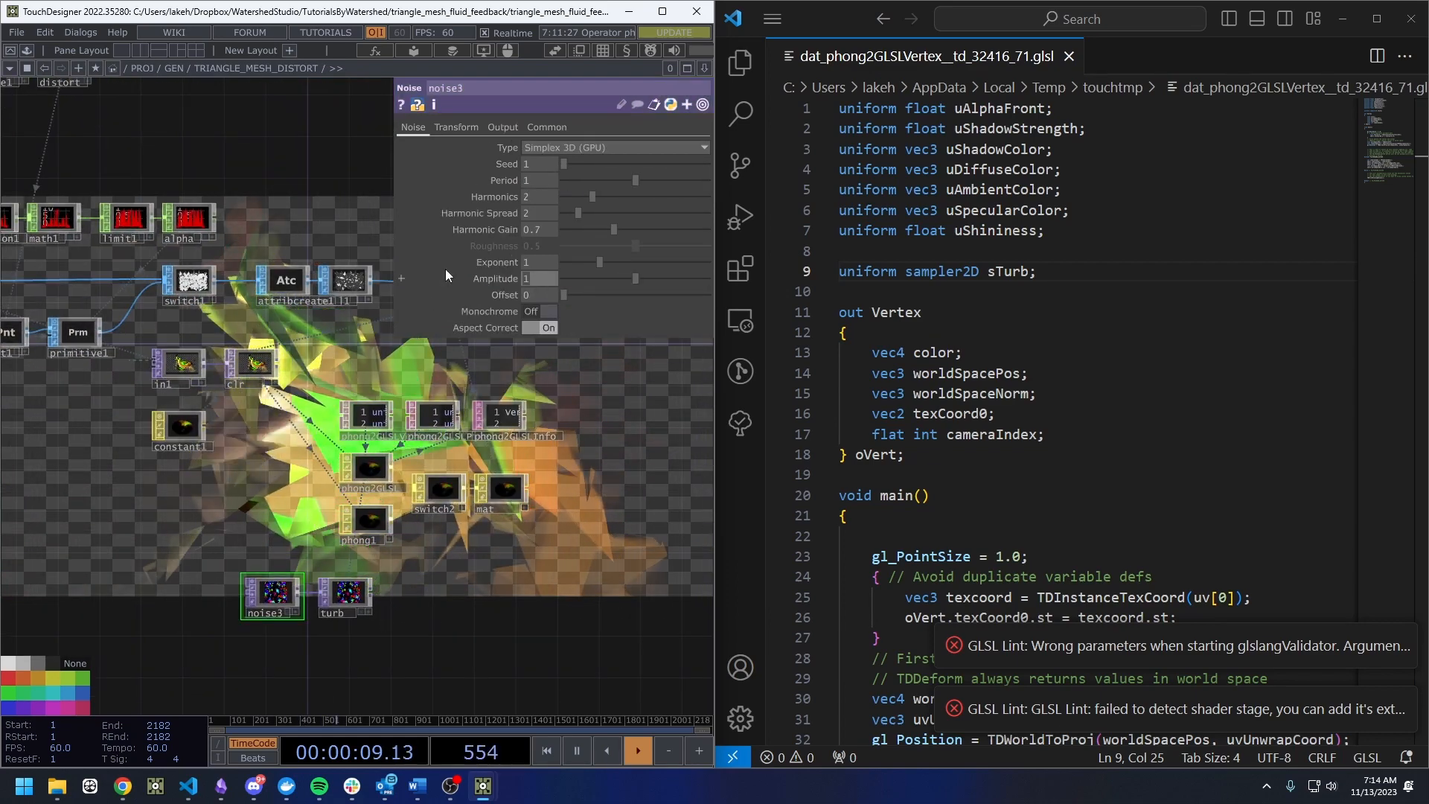
key("ctrl+z")
scroll(293, 655, "up", 8)
left_click_drag(205, 366, 219, 605)
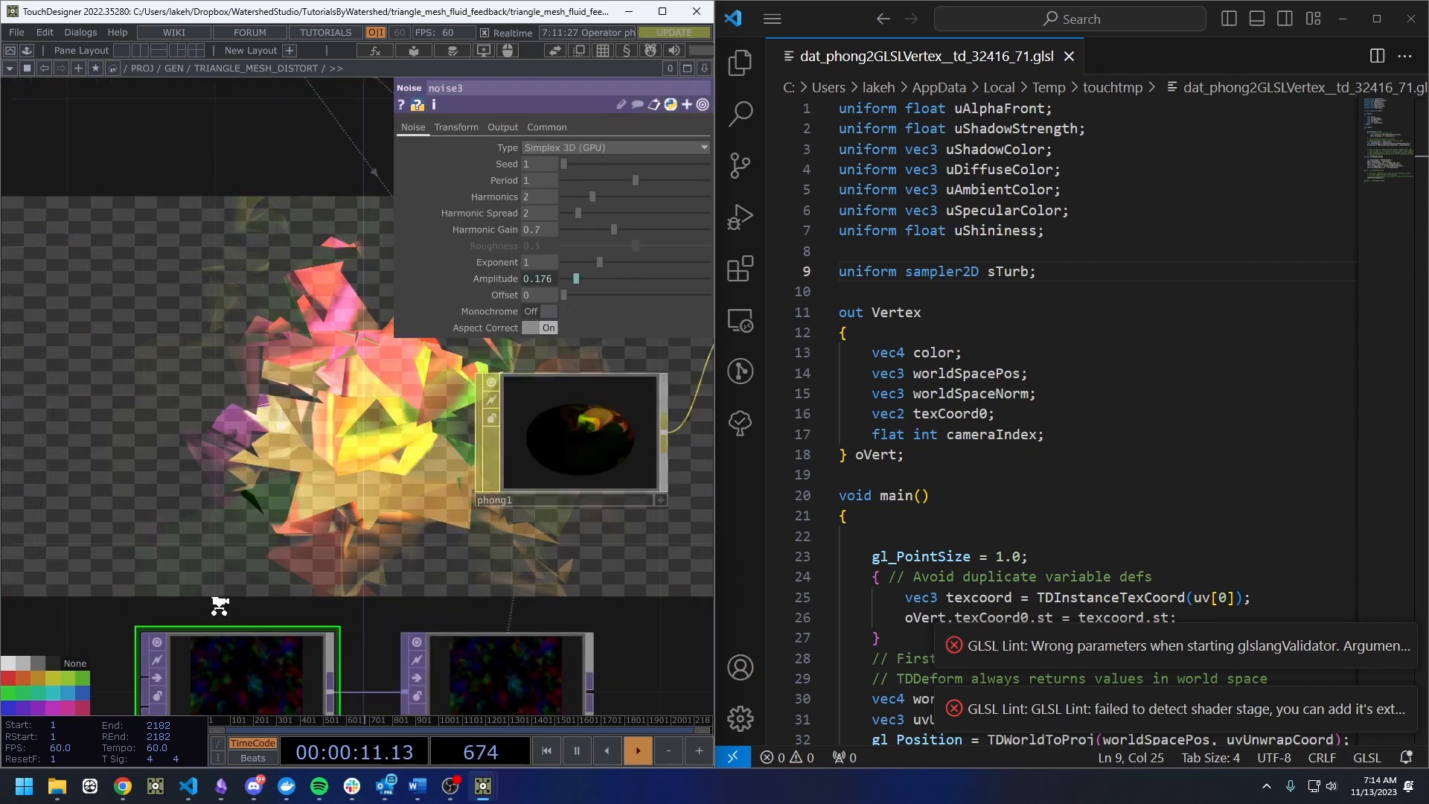
Turn on Vertex Shader // SOP in the TRIANGLE_MESH_DISTORT container's custom parameters and return to its inner network.
scroll(219, 605, "down", 5)
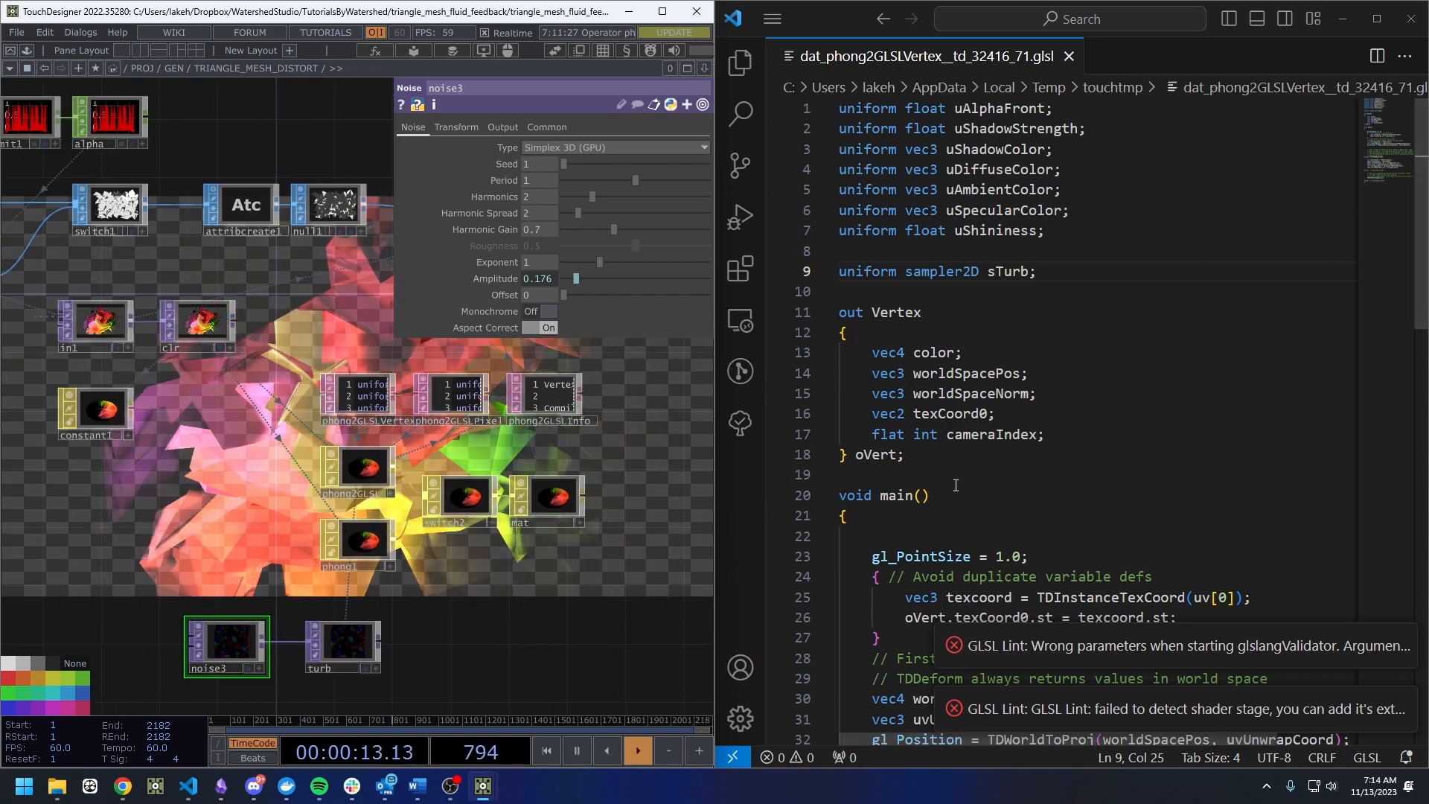
scroll(955, 485, "down", 4)
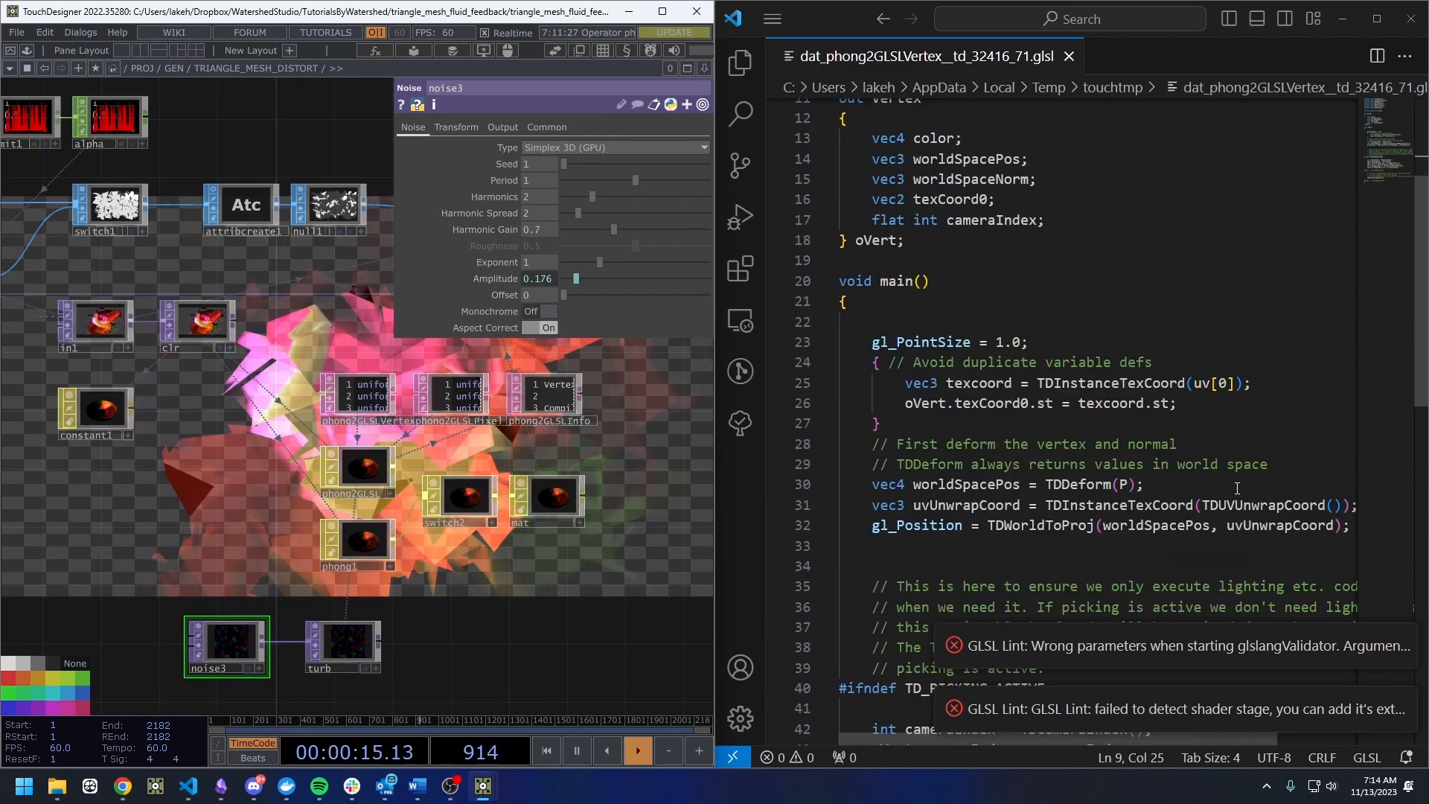
left_click(1236, 487)
scroll(387, 295, "down", 2)
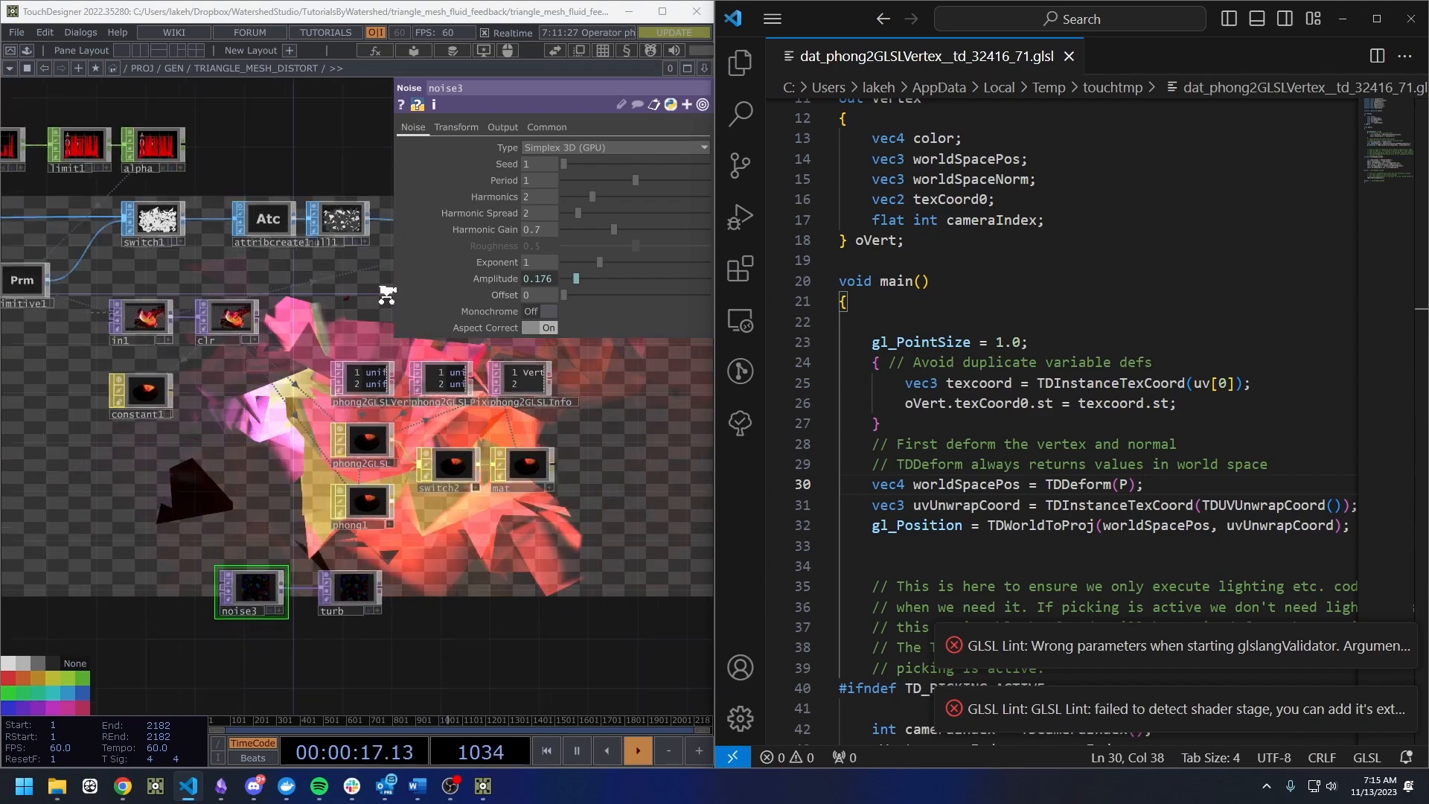
scroll(386, 294, "down", 1)
scroll(246, 491, "down", 3)
scroll(368, 430, "up", 4)
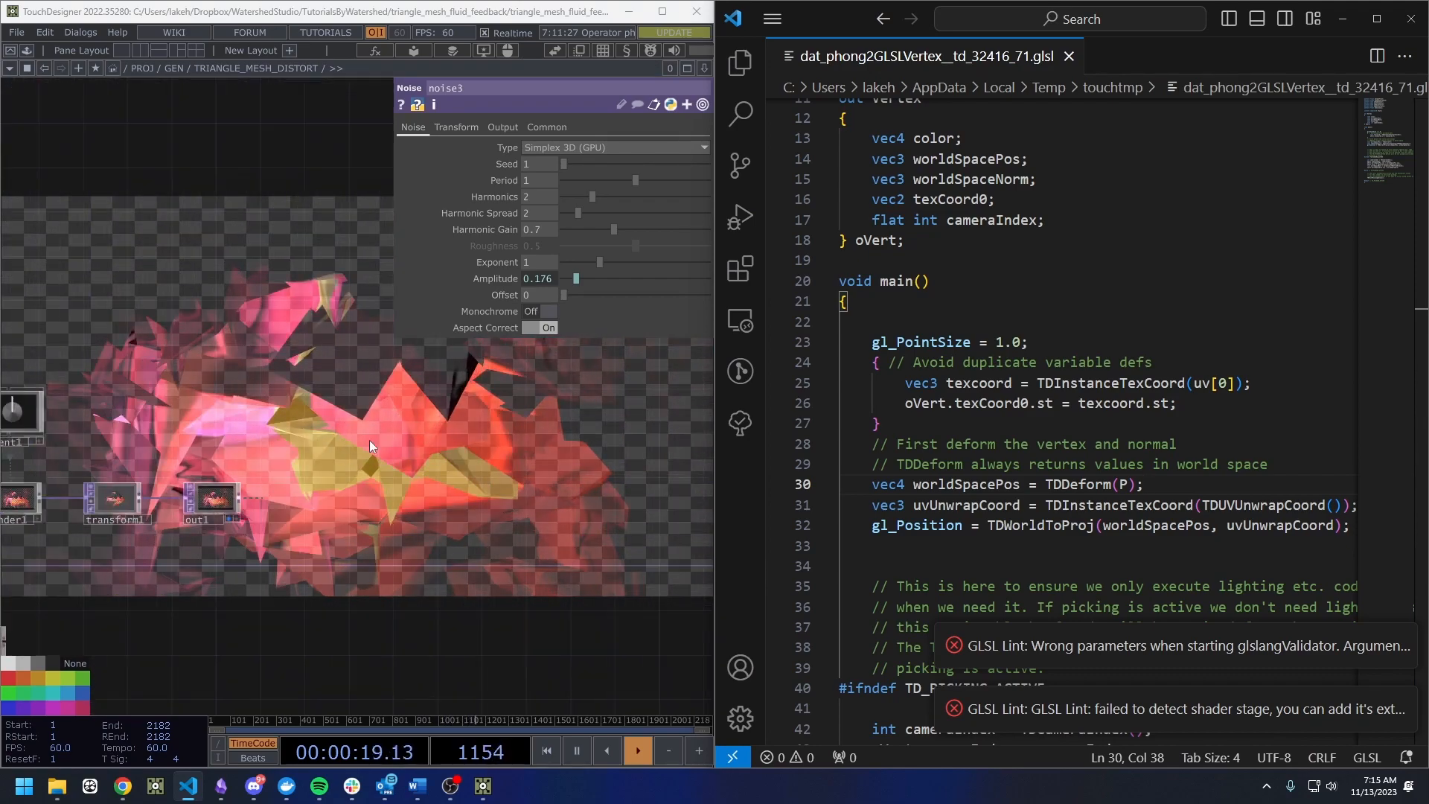
scroll(369, 447, "down", 6)
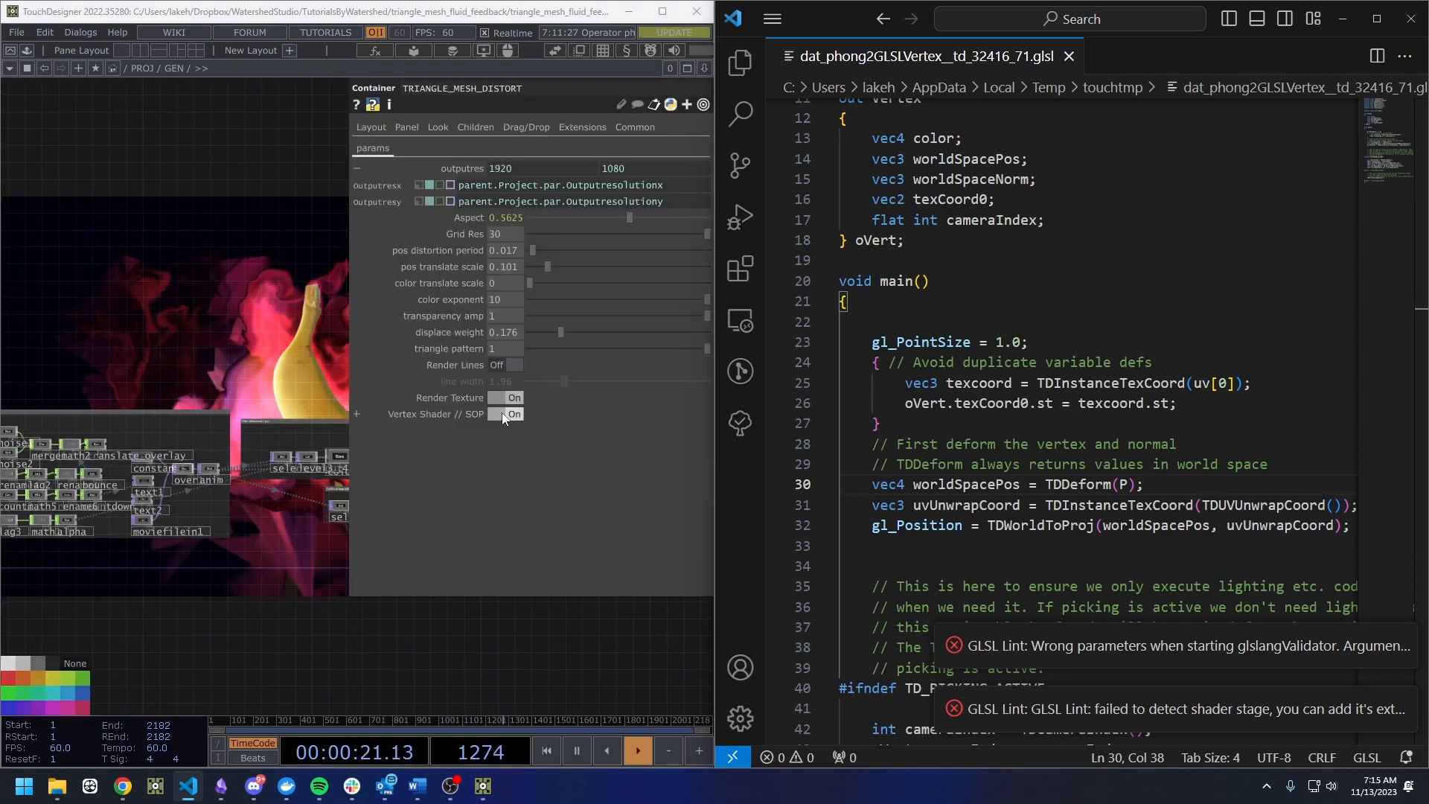
scroll(303, 574, "up", 6)
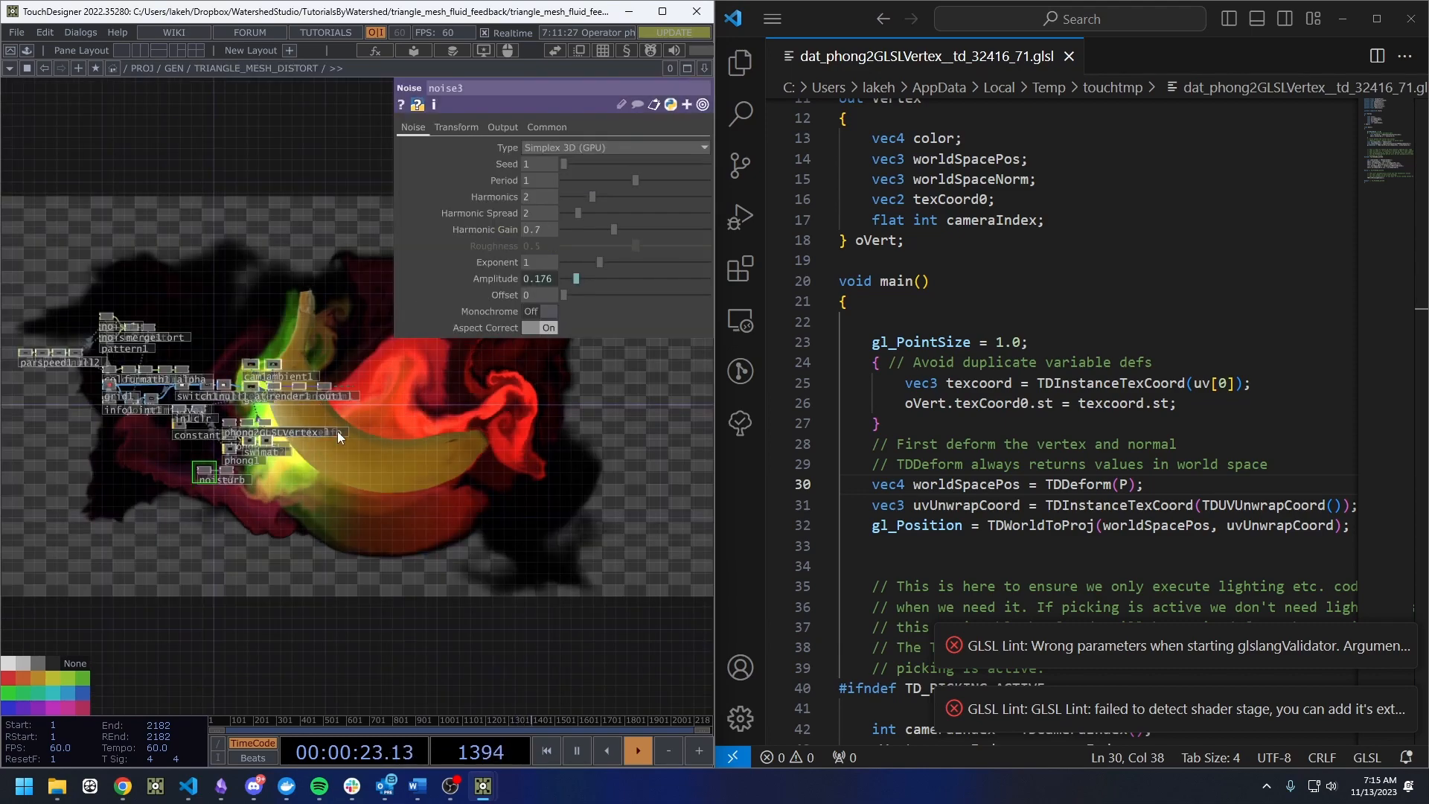
Inspect the parameters of phong1 and the sampler assignments of phong2GLSL.
scroll(279, 568, "up", 5)
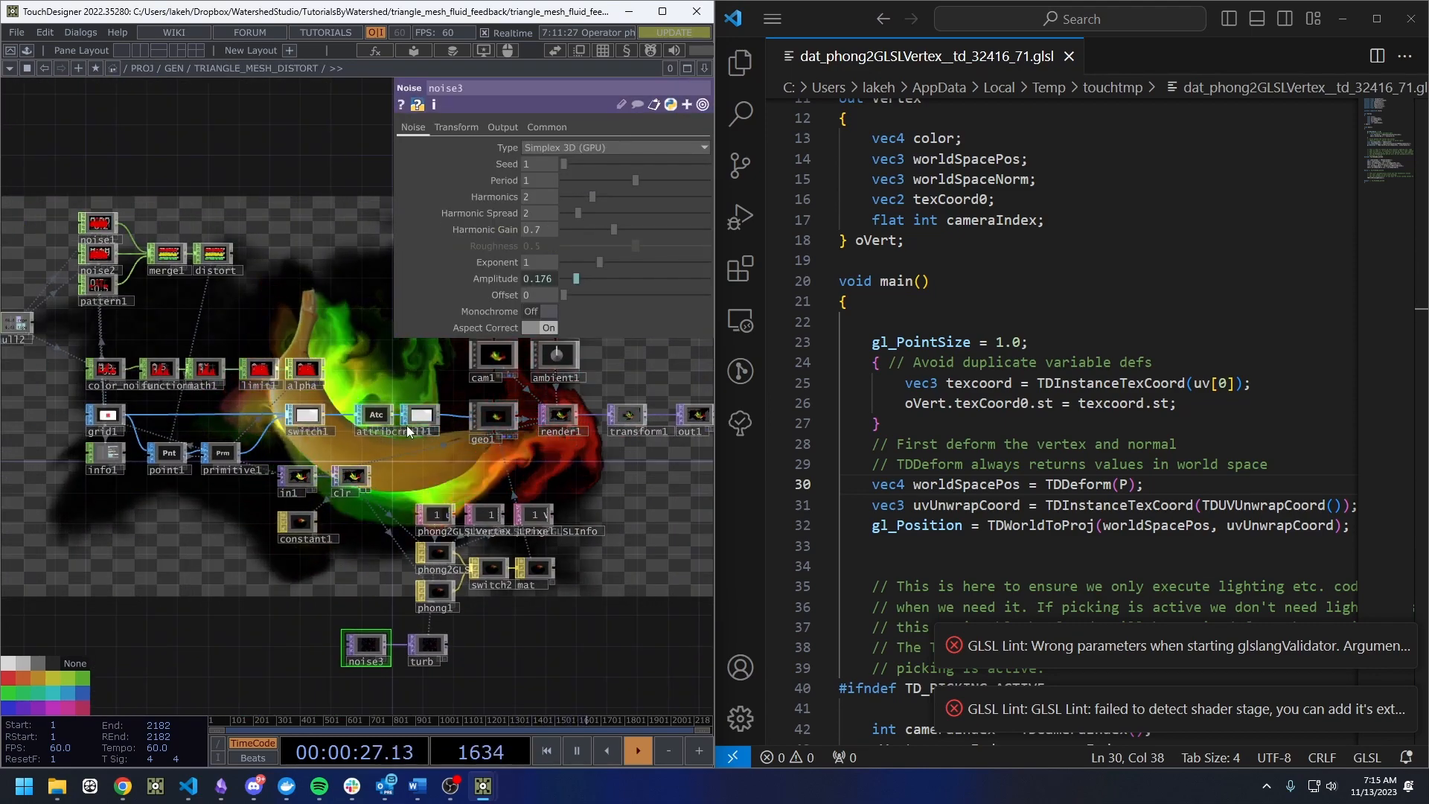
scroll(441, 597, "up", 3)
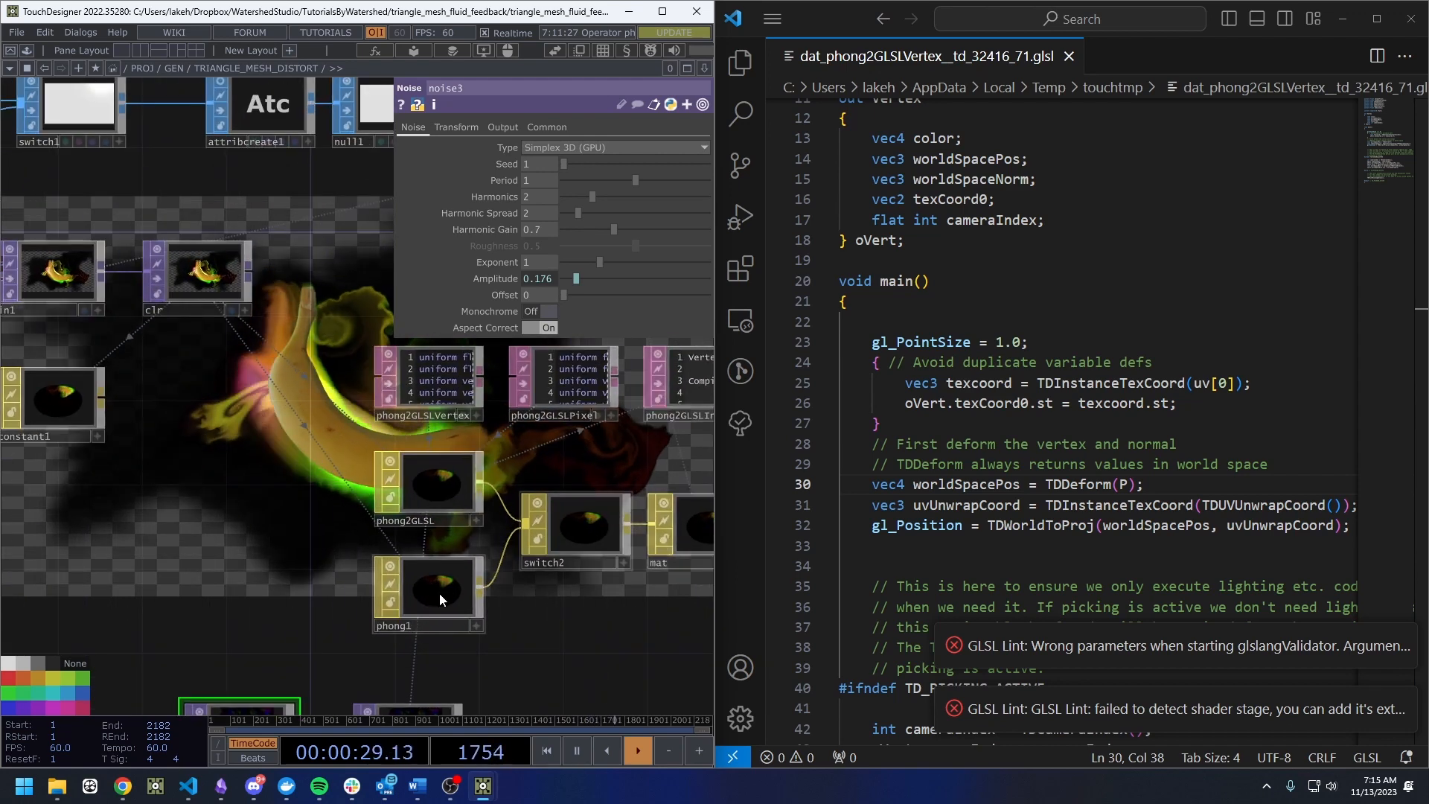
scroll(409, 568, "down", 4)
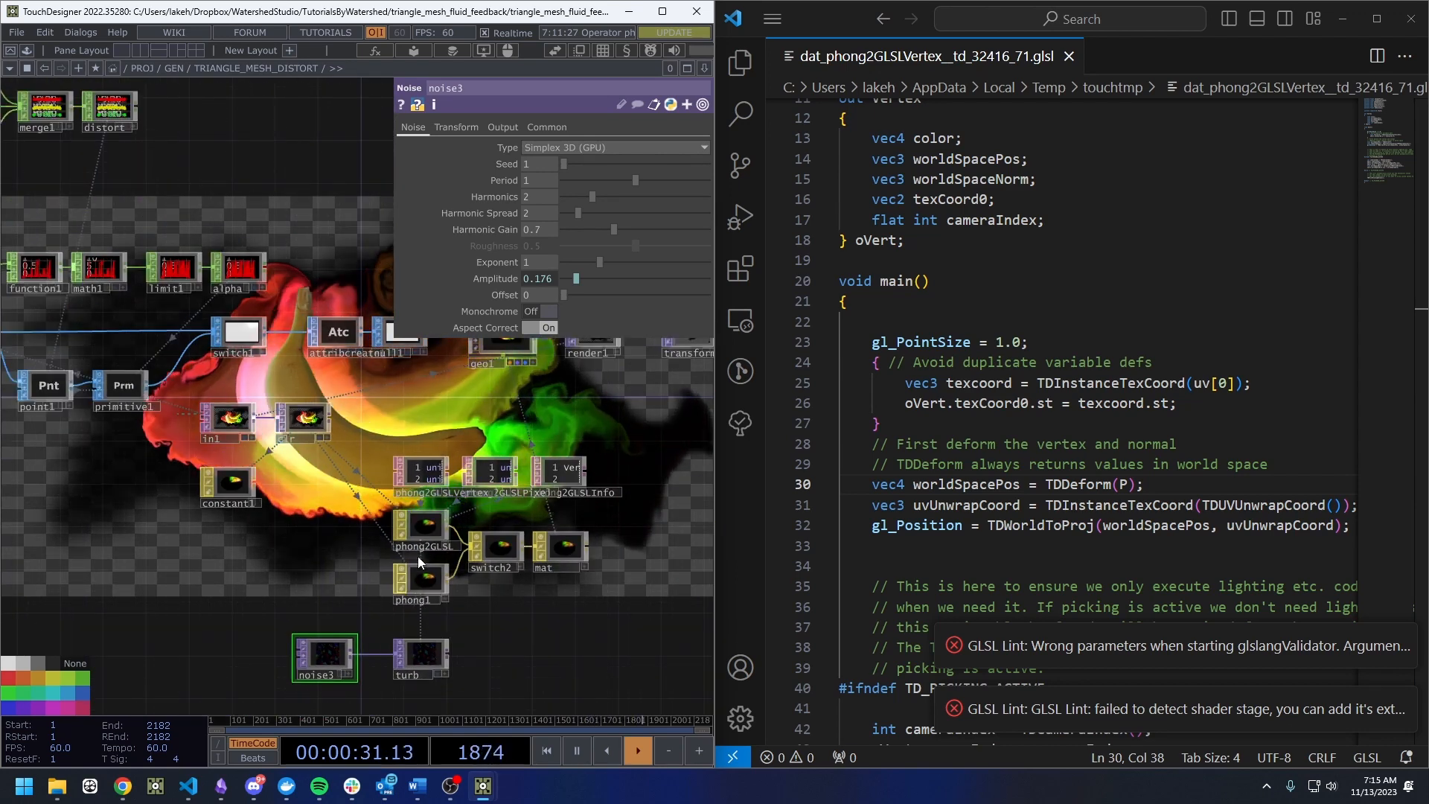
left_click(446, 602)
left_click_drag(457, 608, 458, 649)
left_click_drag(333, 641, 270, 651)
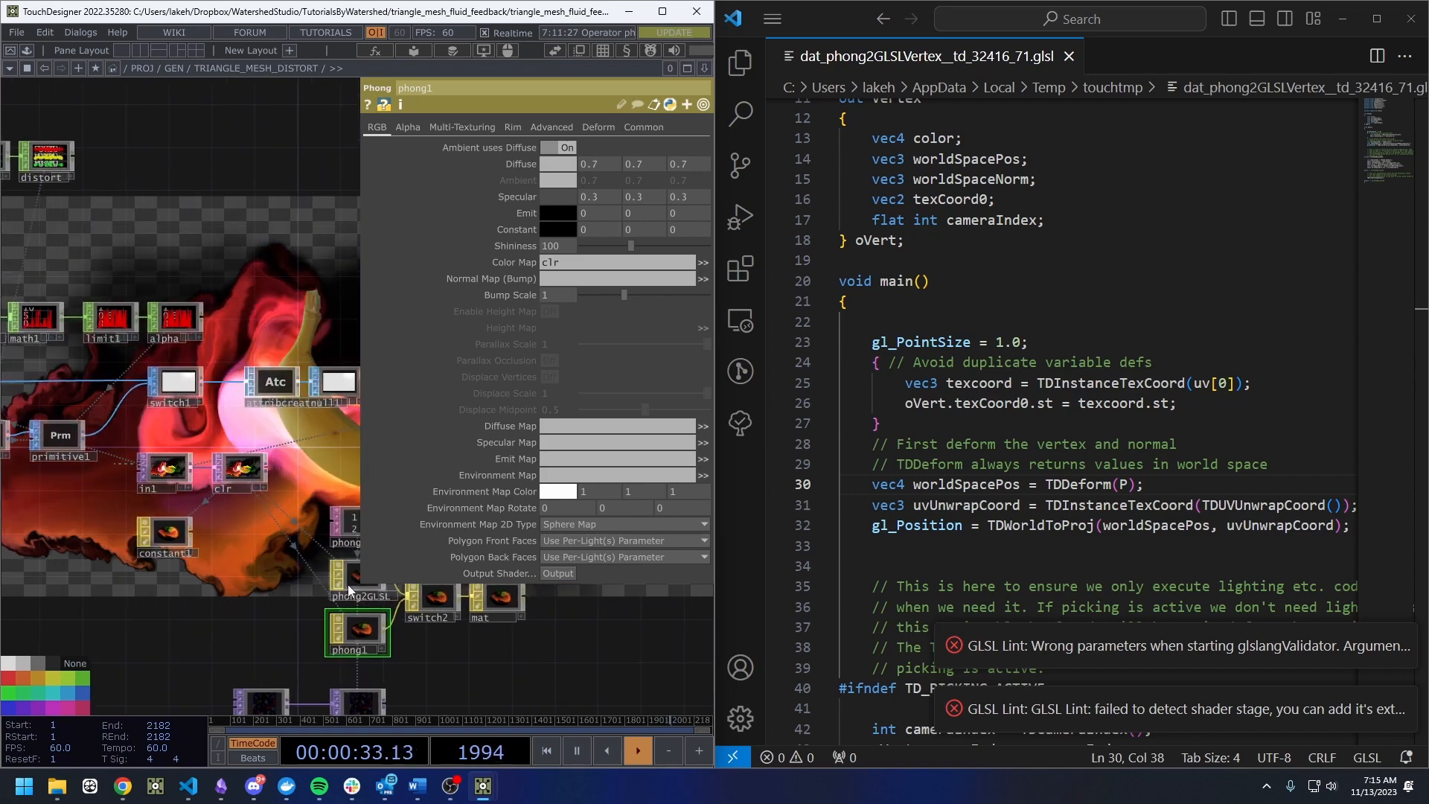
left_click(350, 579)
left_click_drag(302, 561, 279, 632)
mouse_move(183, 504)
left_mouse_down()
mouse_move(310, 547)
mouse_move(376, 640)
mouse_move(287, 405)
mouse_move(96, 367)
left_mouse_up()
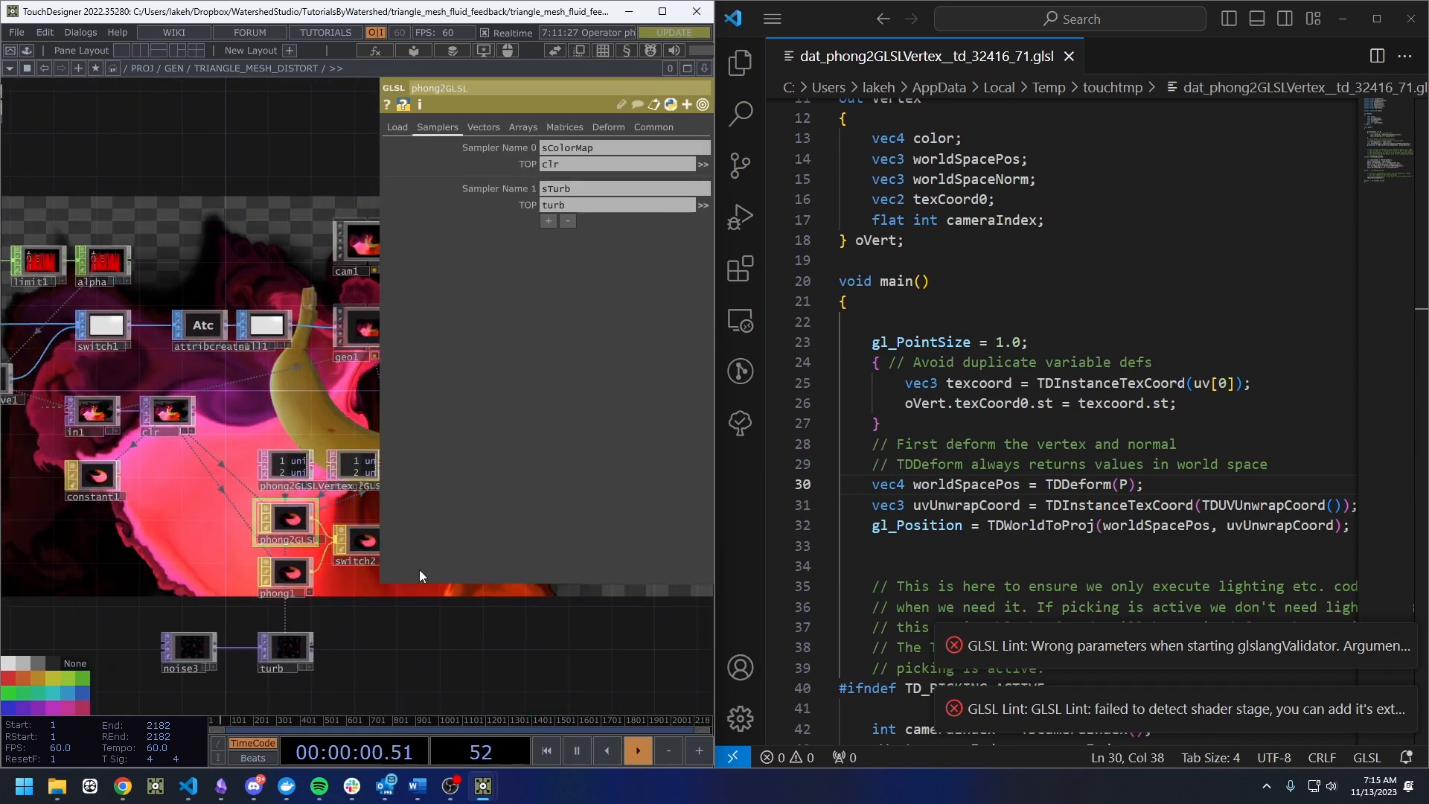
key("p")
left_click_drag(402, 601, 510, 594)
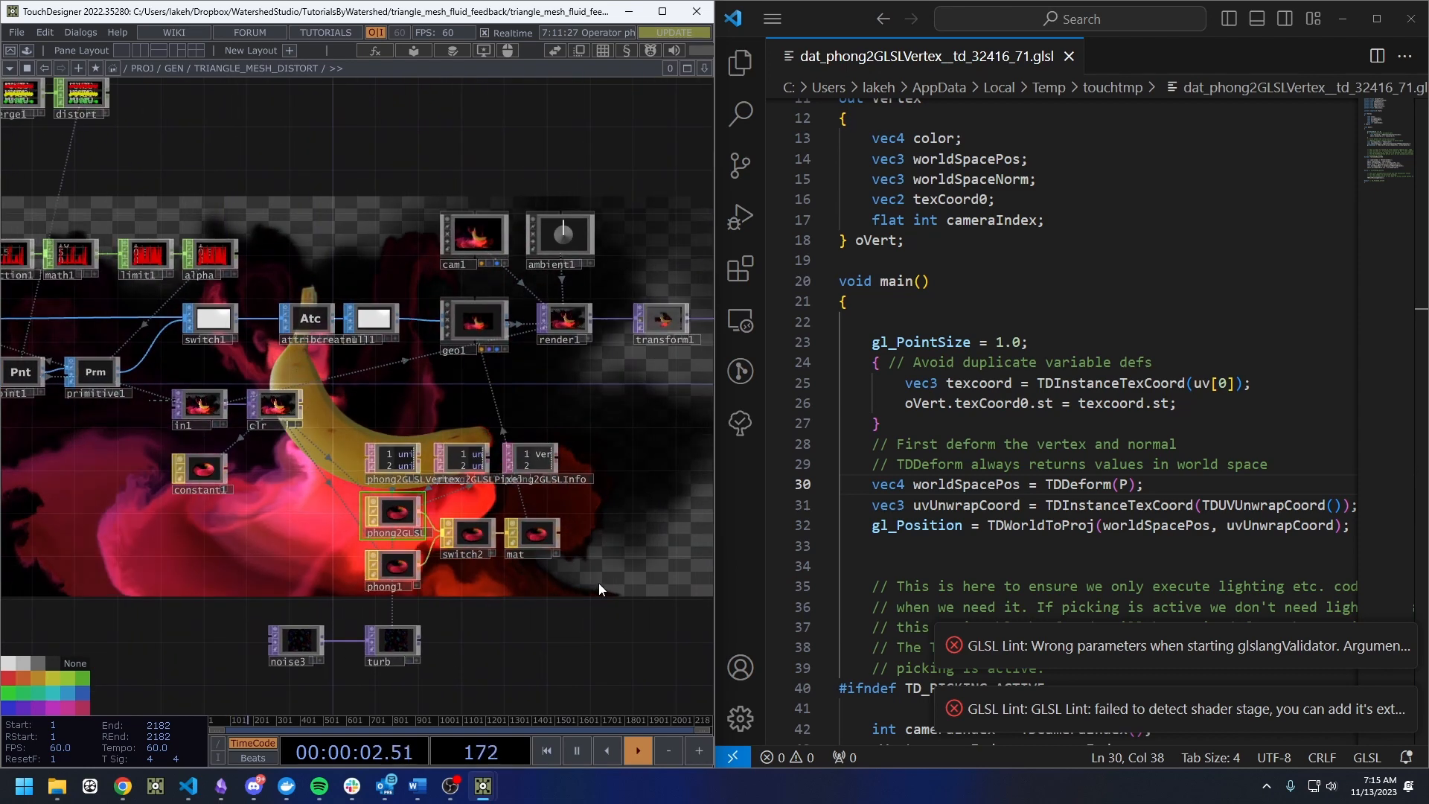
In the vertex shader's main(), declare vec3 newP = P; above the worldSpacePos line.
scroll(1087, 402, "down", 3)
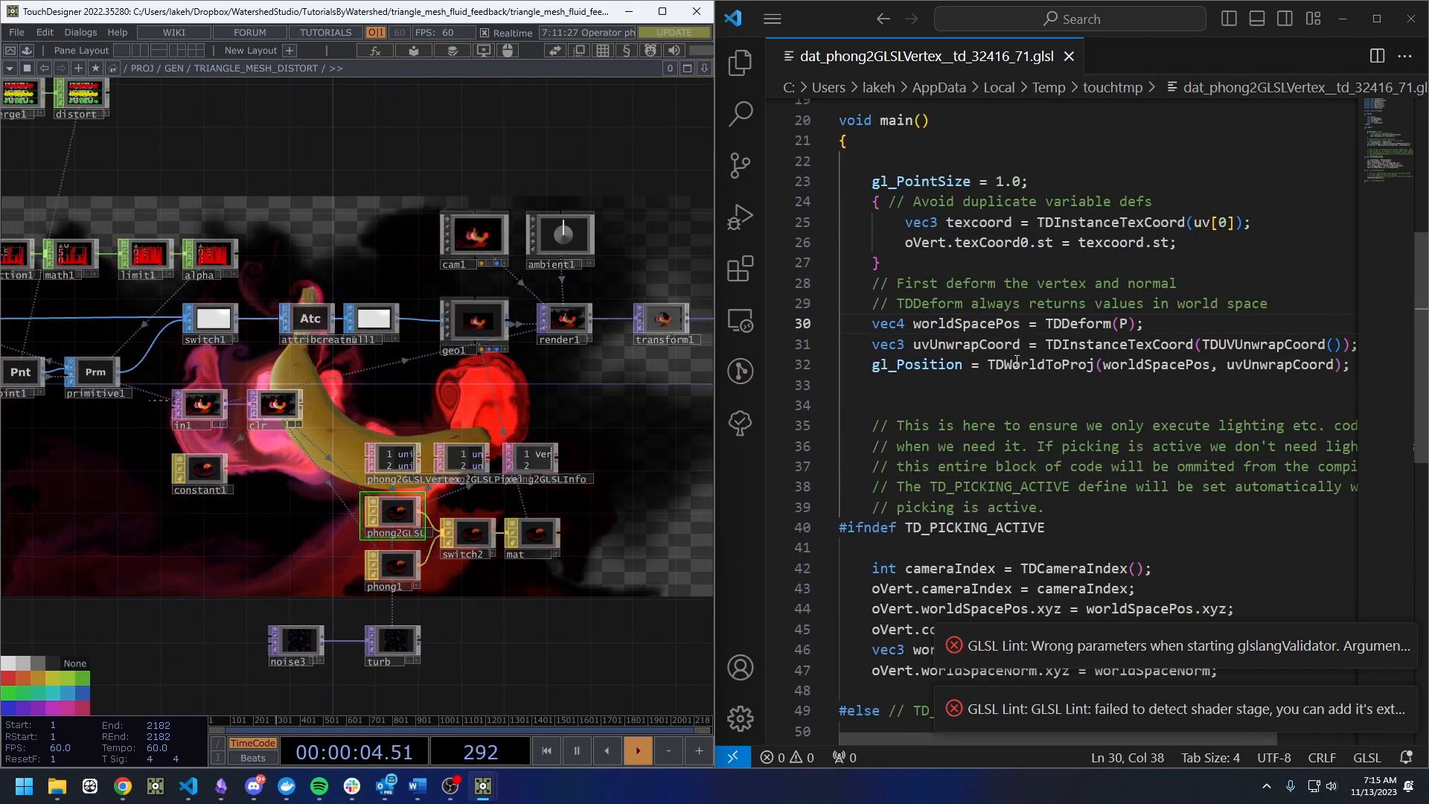
scroll(1152, 432, "up", 2)
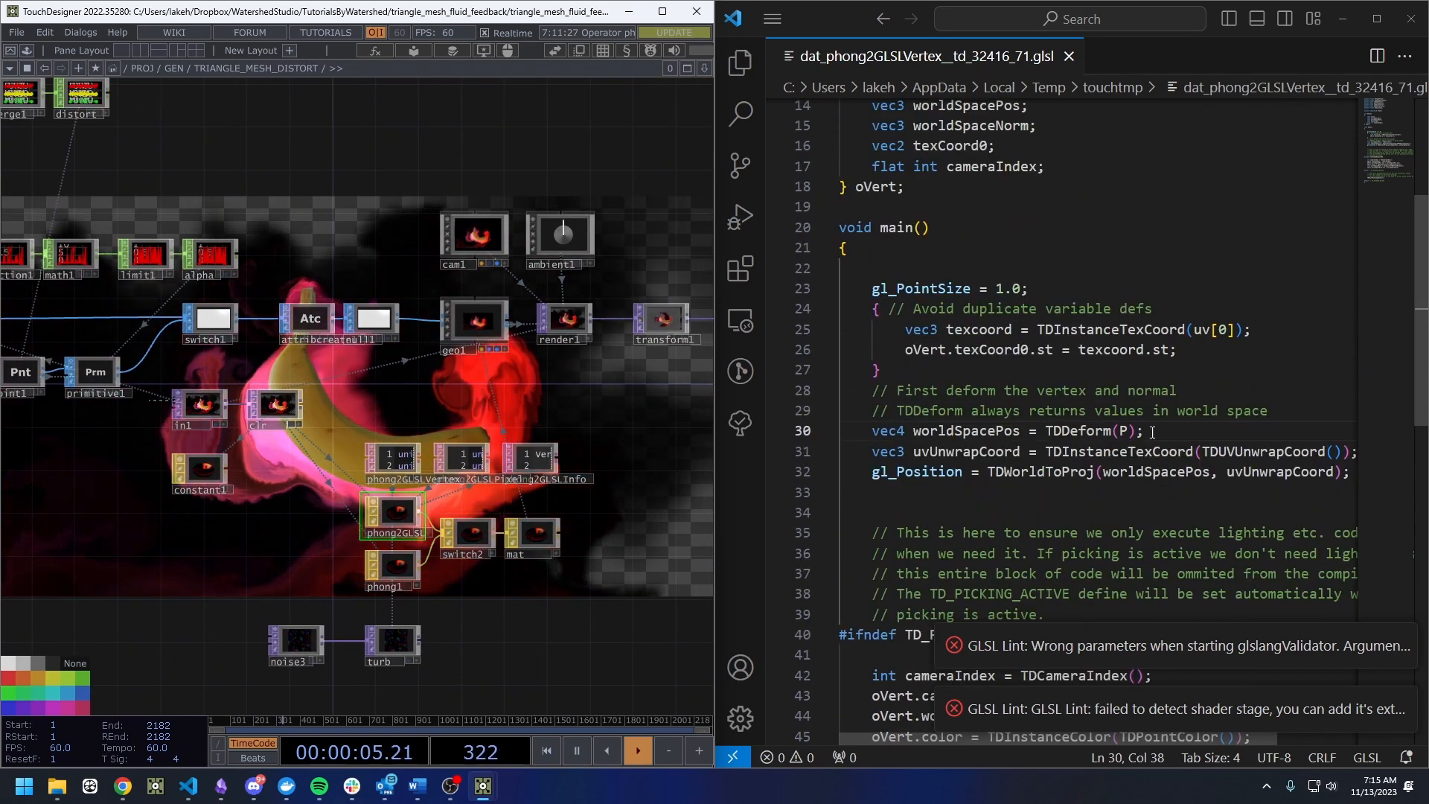
left_click(1275, 413)
key("Return")
key("Return")
key("Up")
type("vec2")
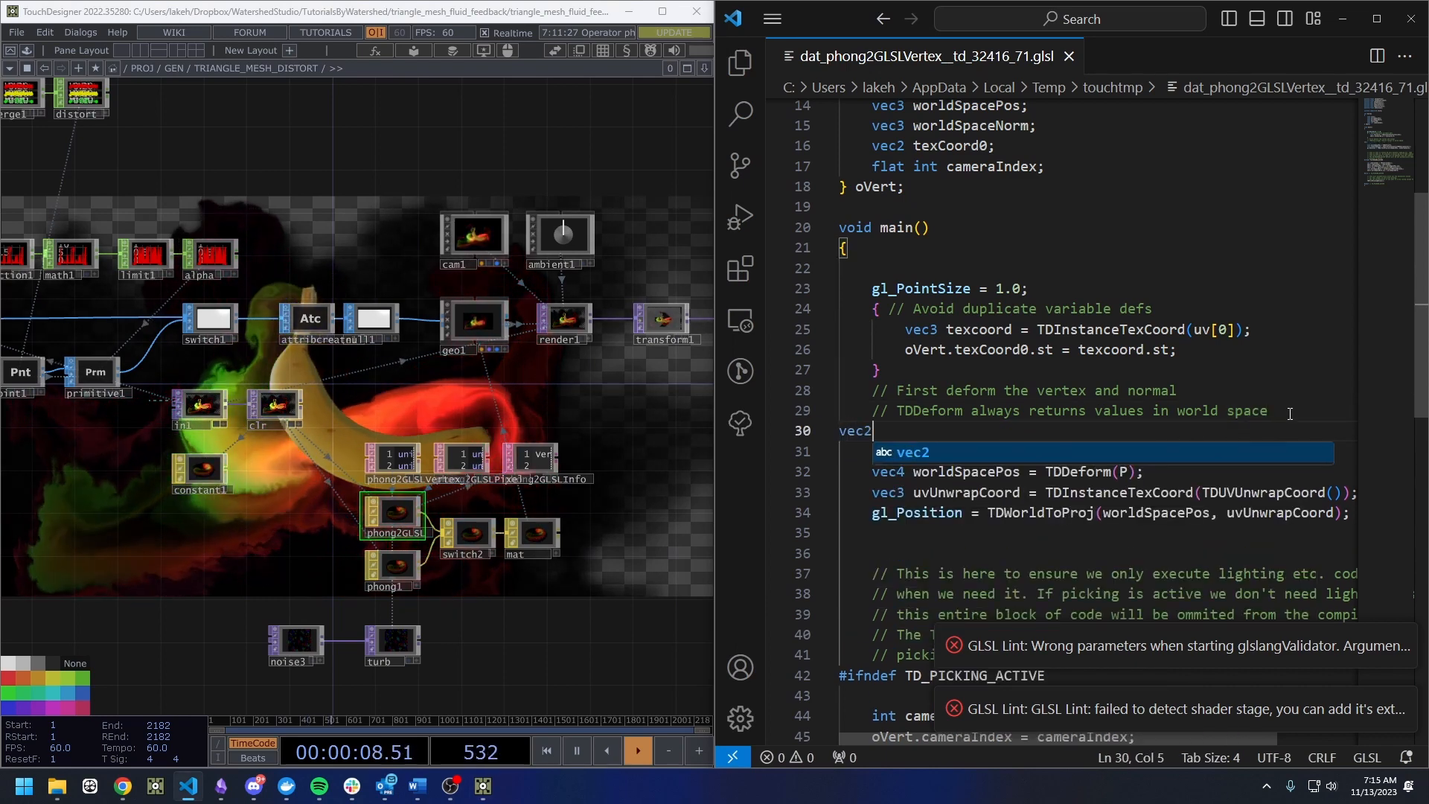
type("alu")
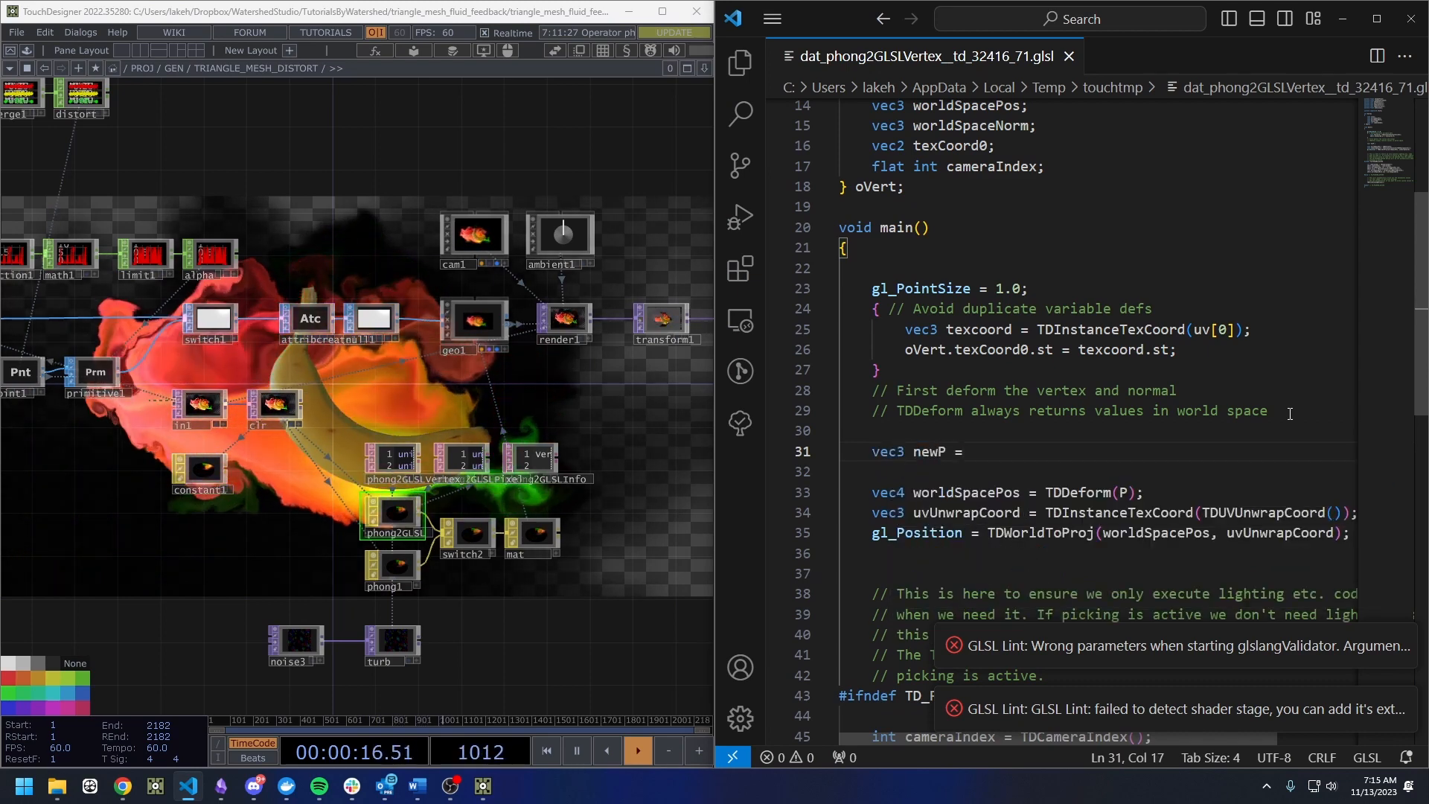
type("_")
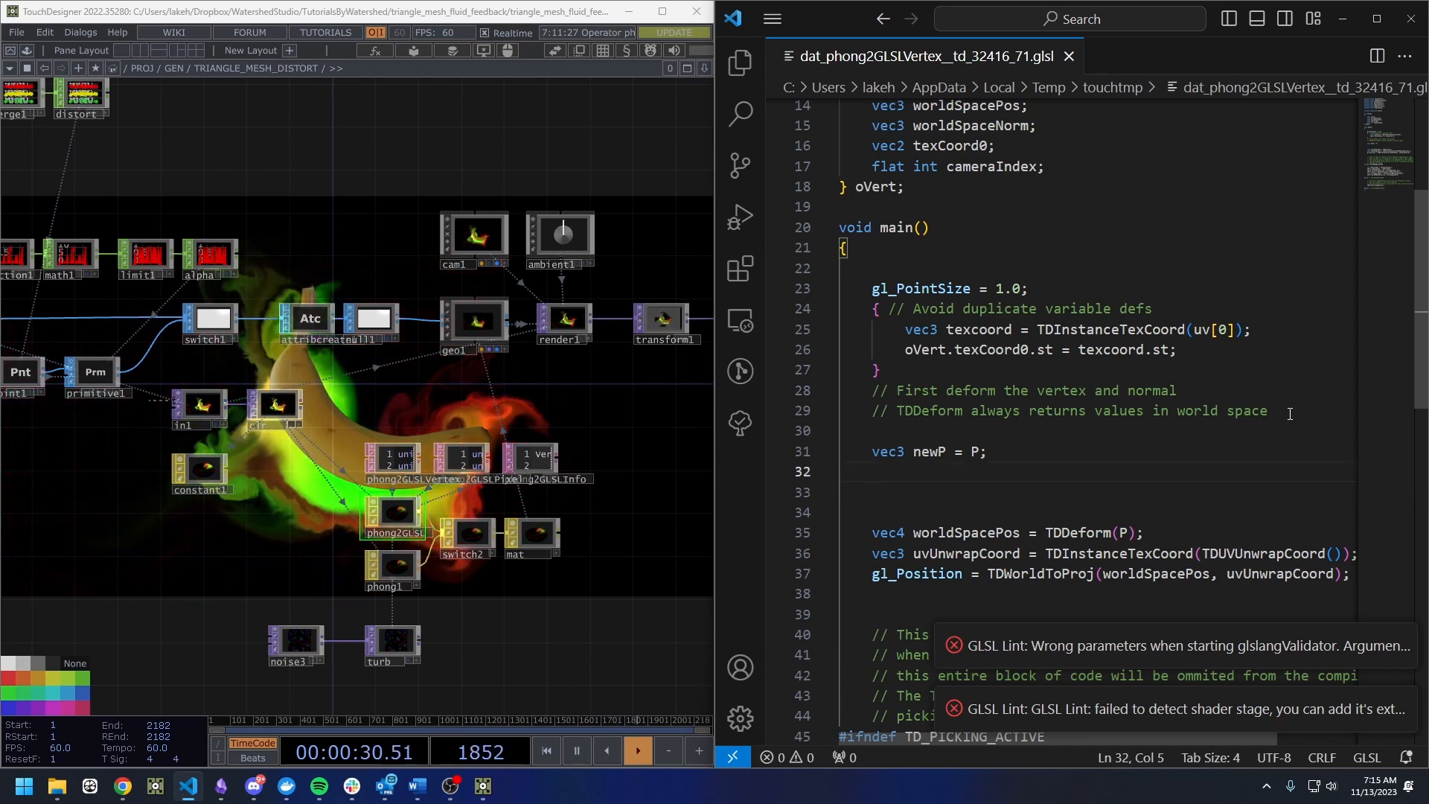
Add vec3 turb = texture(sTurb, oVert.texCoord0.st).rgb; and offset the position with newP.rg += turb.rg;.
type("turb")
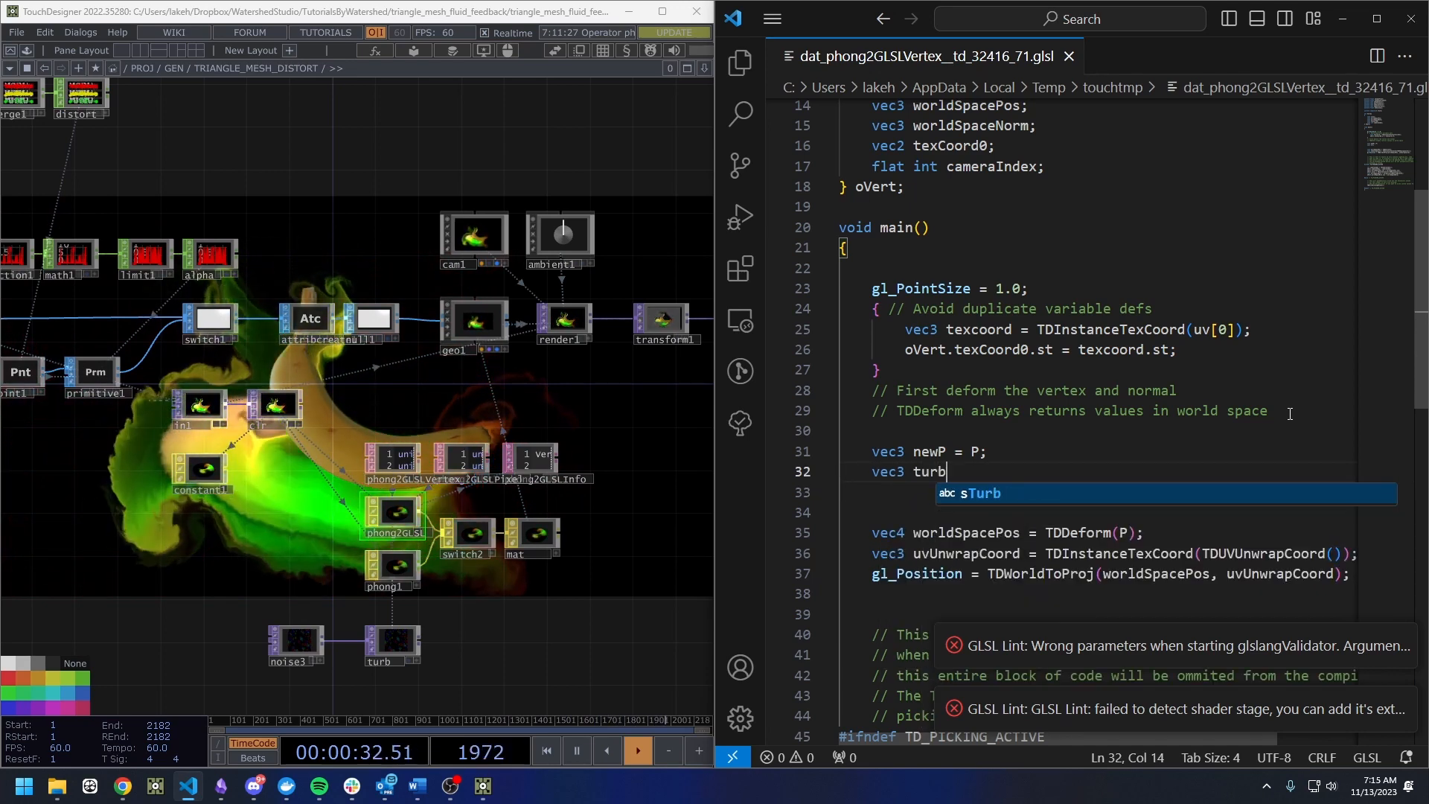
type(" = sTurb, oVert.texCoord0.st).rgb;")
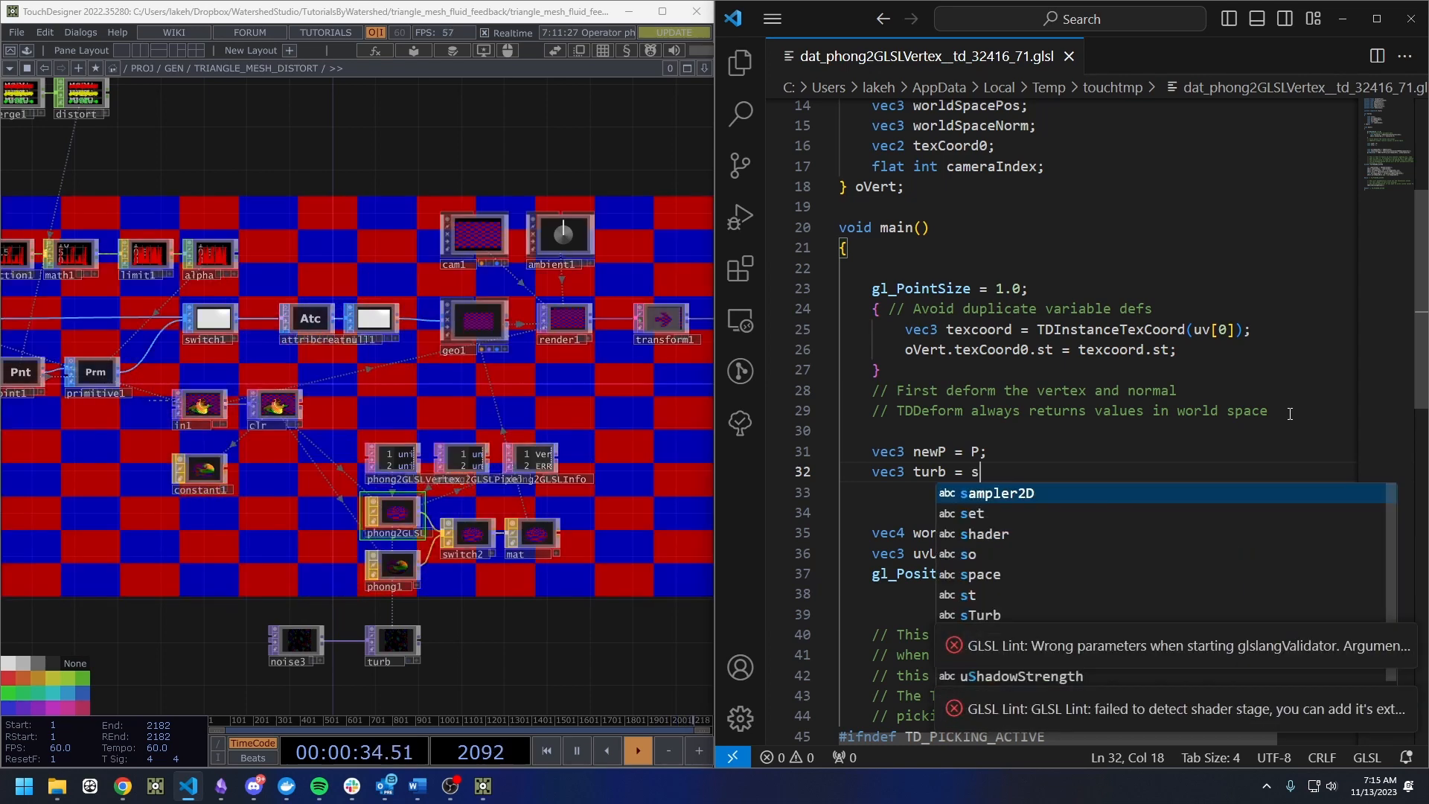
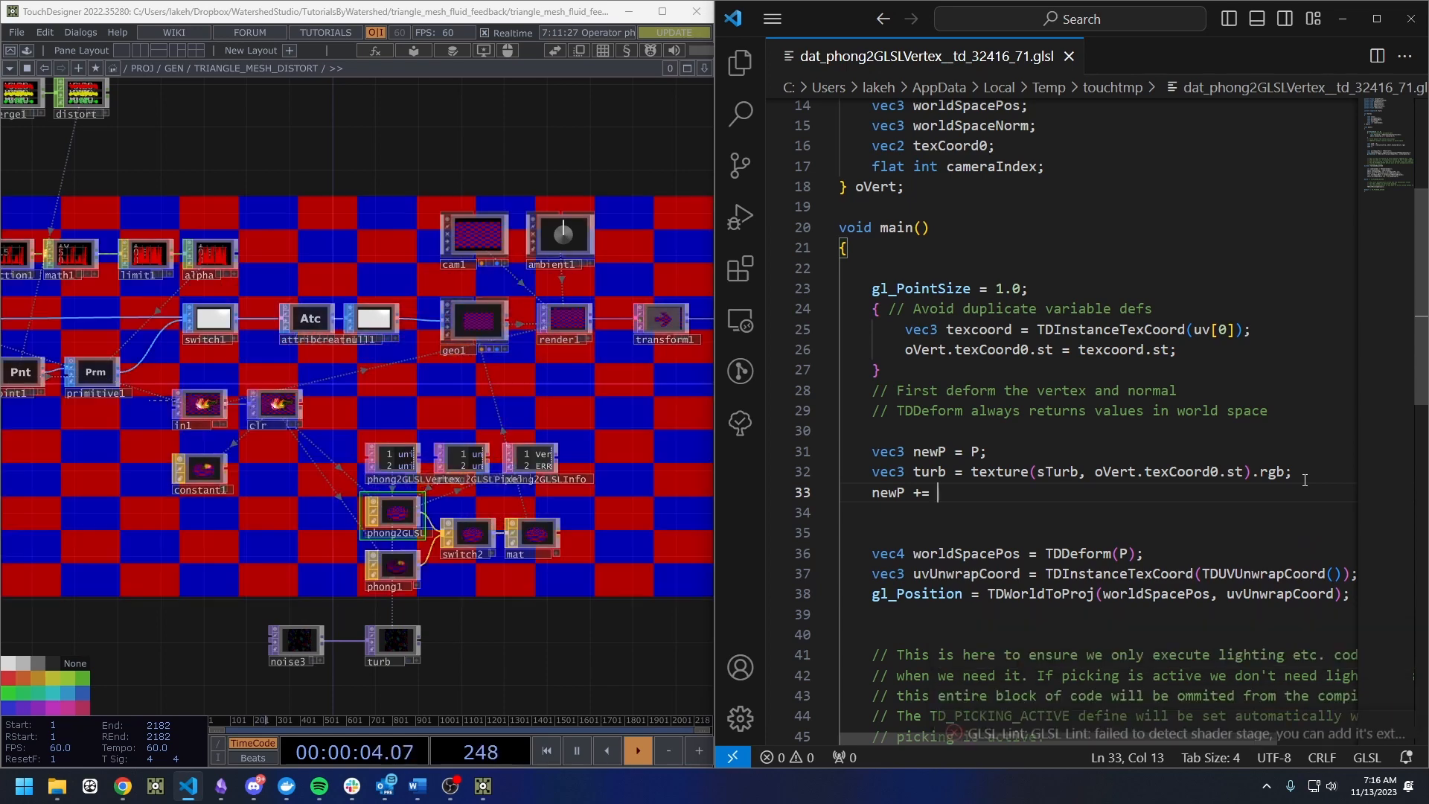
type("turb;")
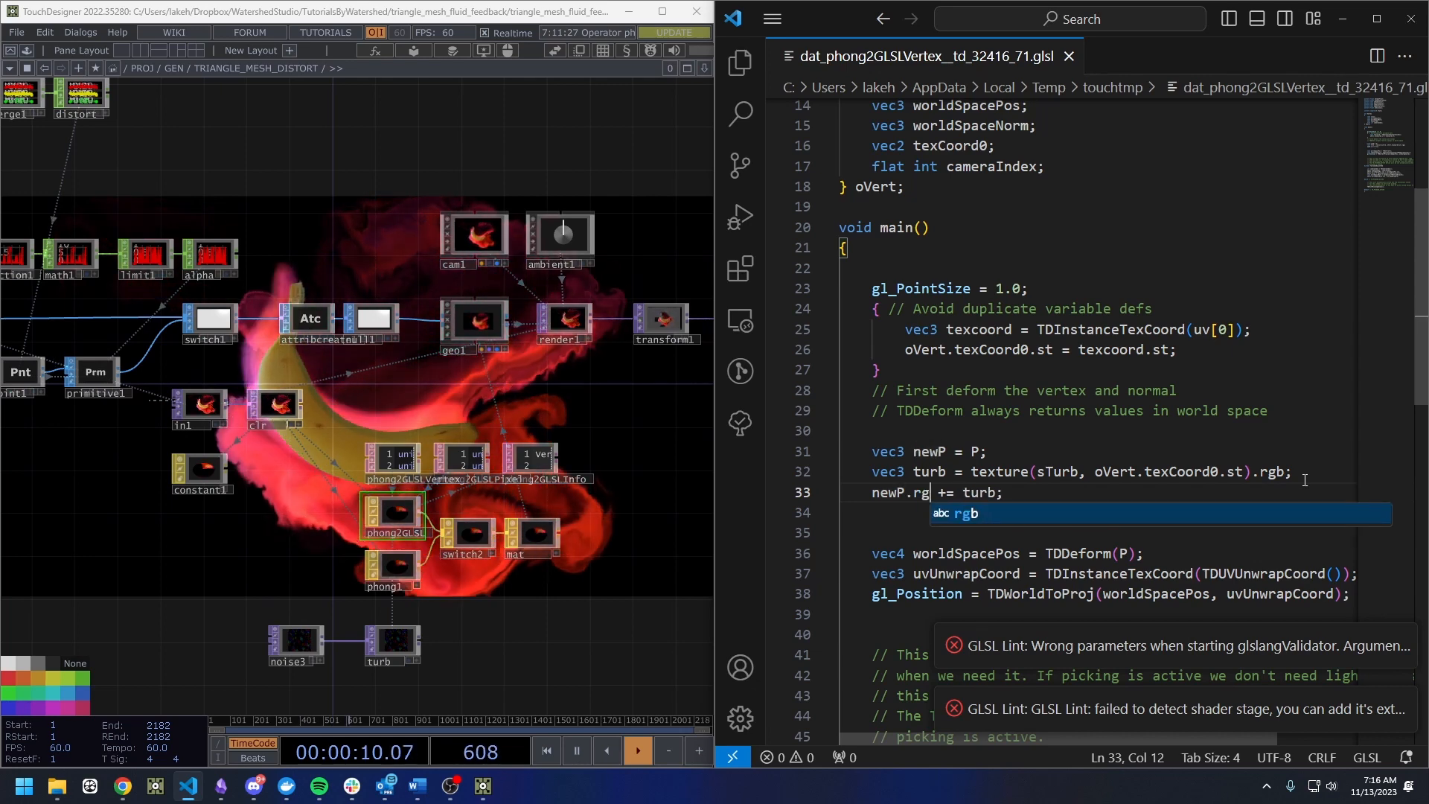
key("Left")
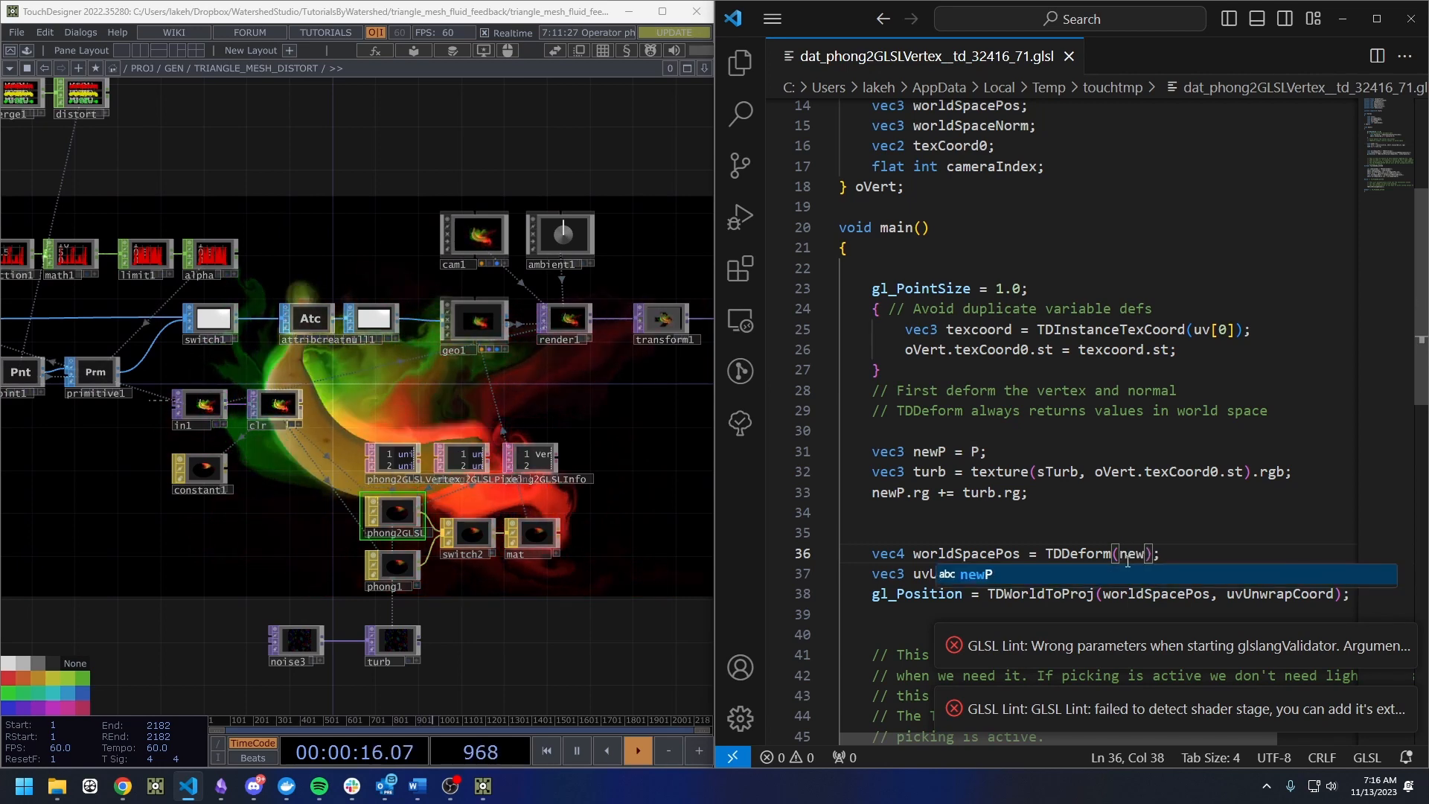
Pass newP to TDDeform in the worldSpacePos line and remove the extra blank line above it.
key("Up")
type("\\")
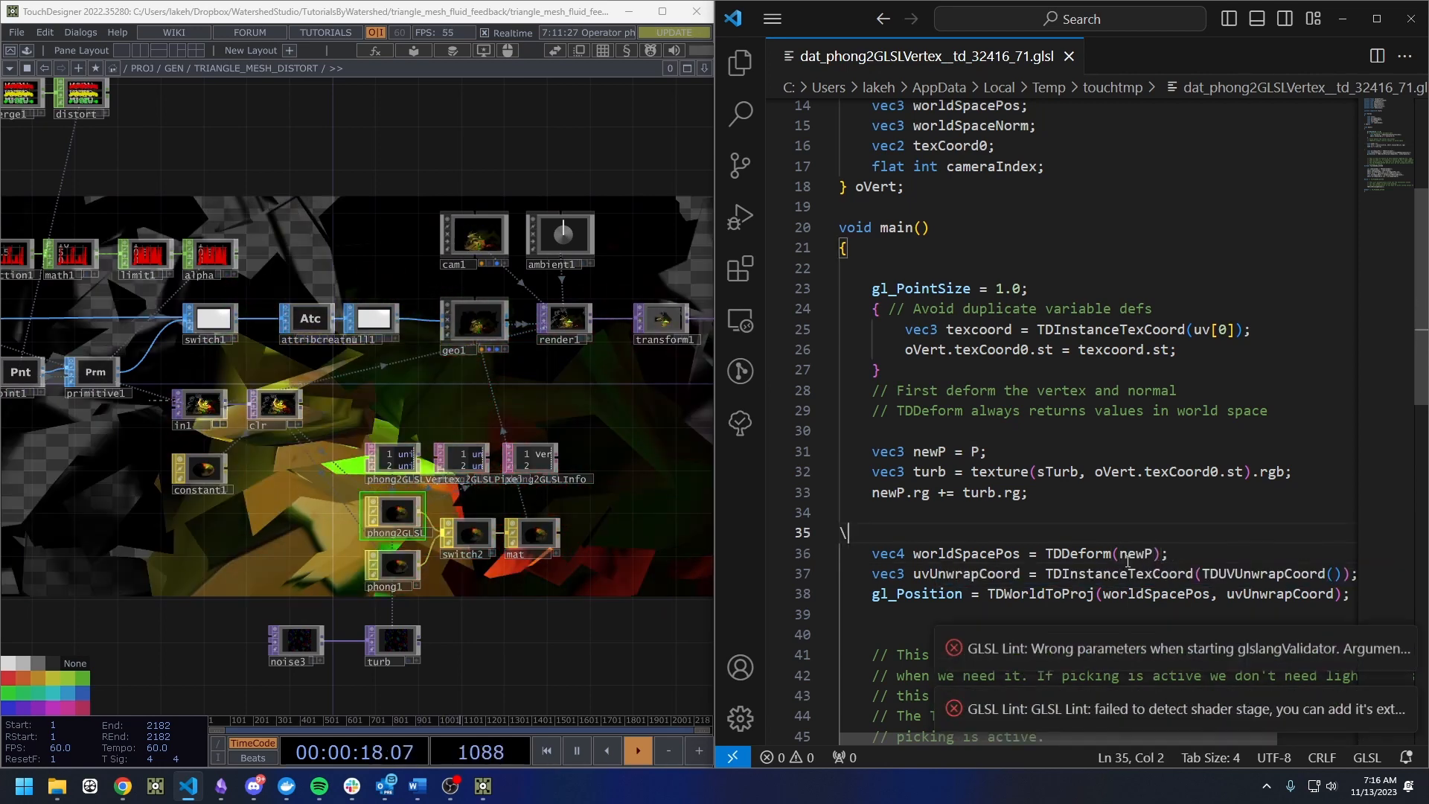
key("BackSpace")
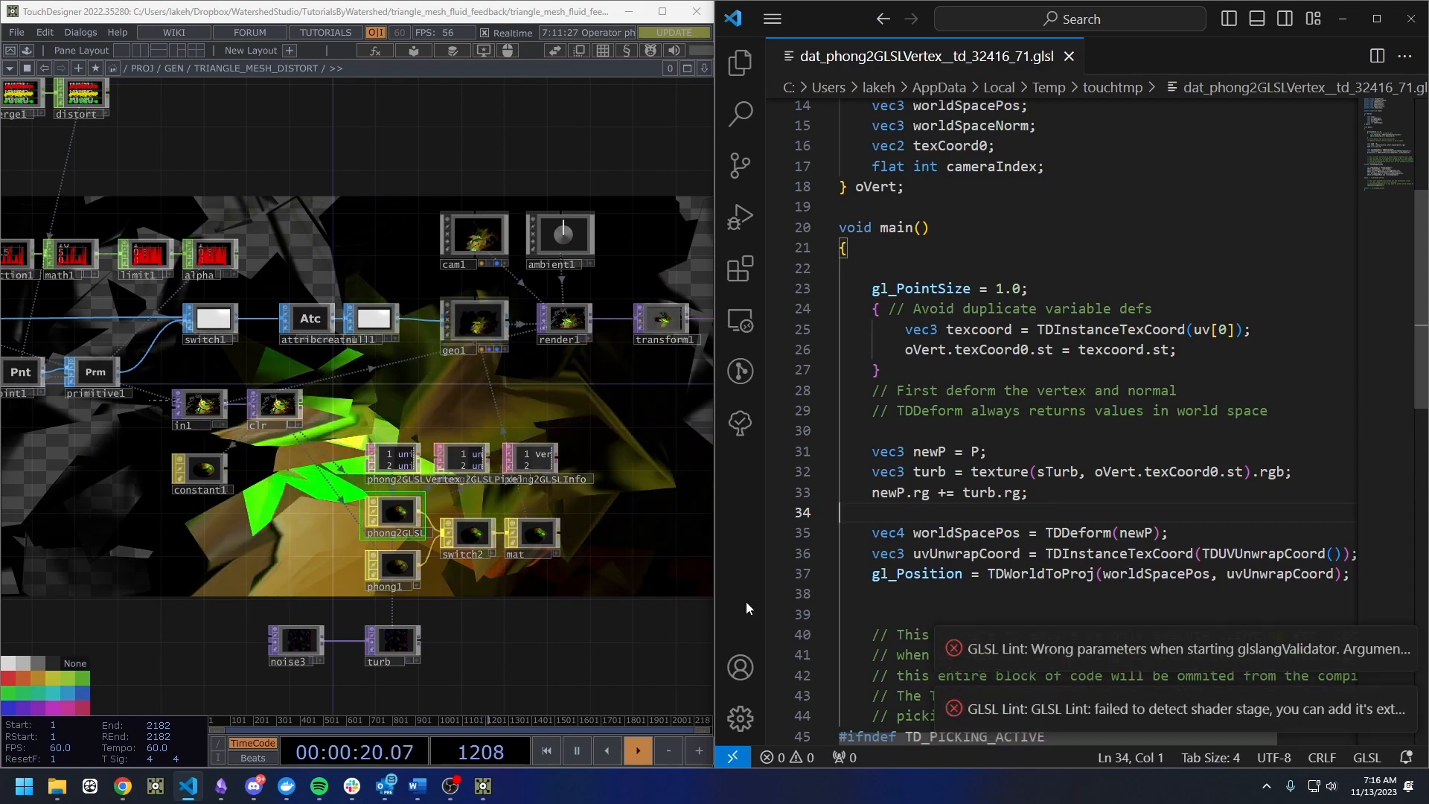
Widen the node network window against the code editor and wrap the long lines of shader code.
left_click_drag(600, 590, 491, 508)
left_click_drag(714, 501, 852, 496)
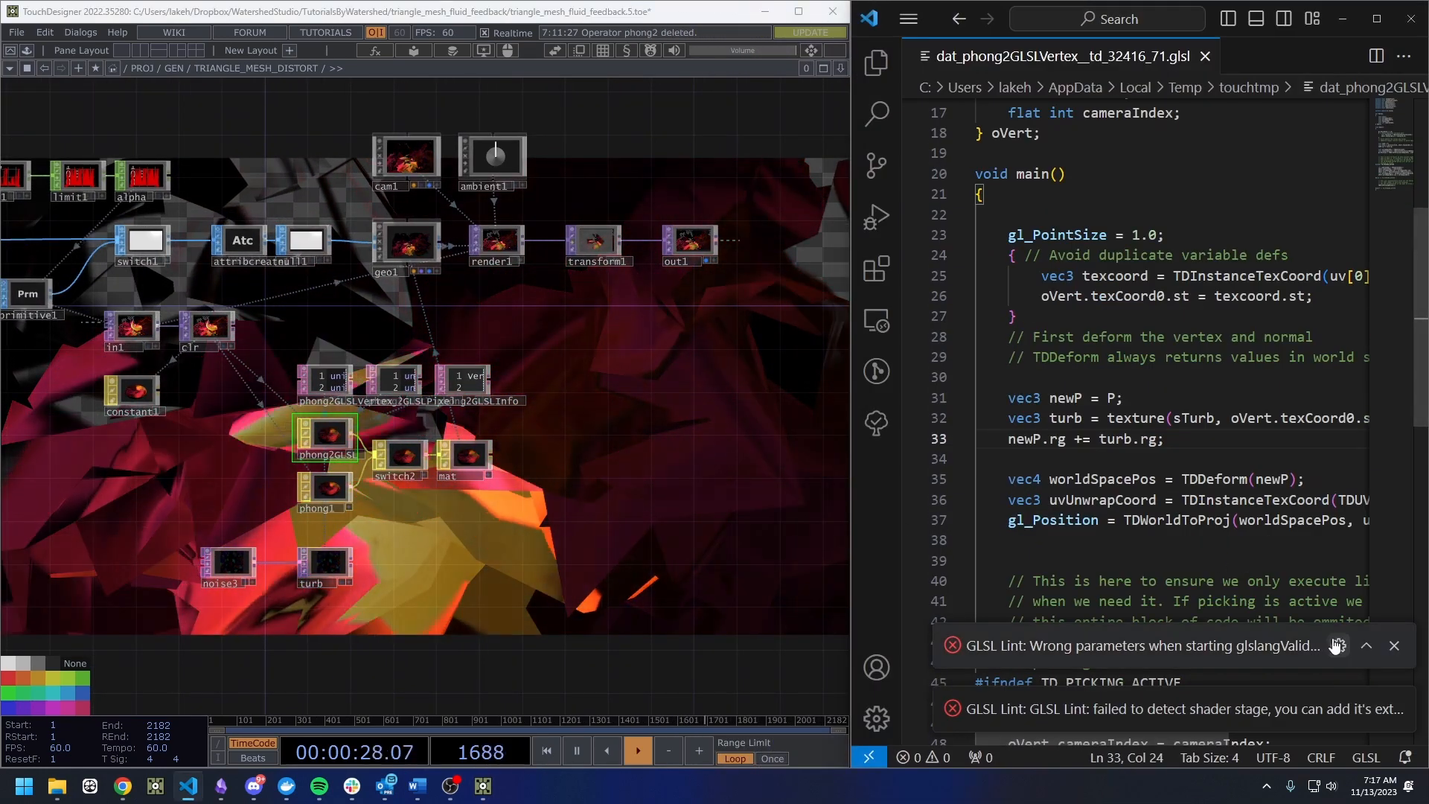
left_click(1228, 531)
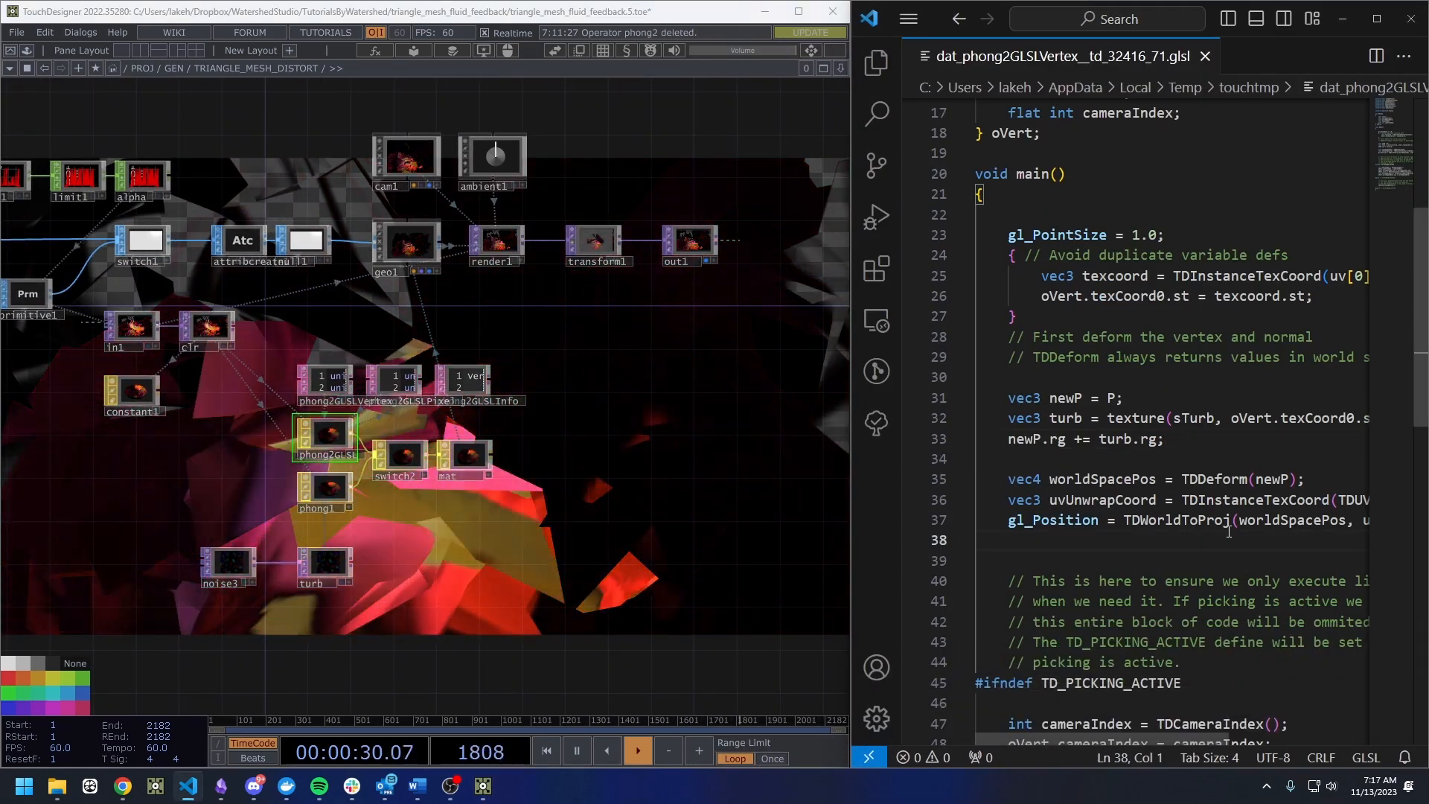
key("alt+z")
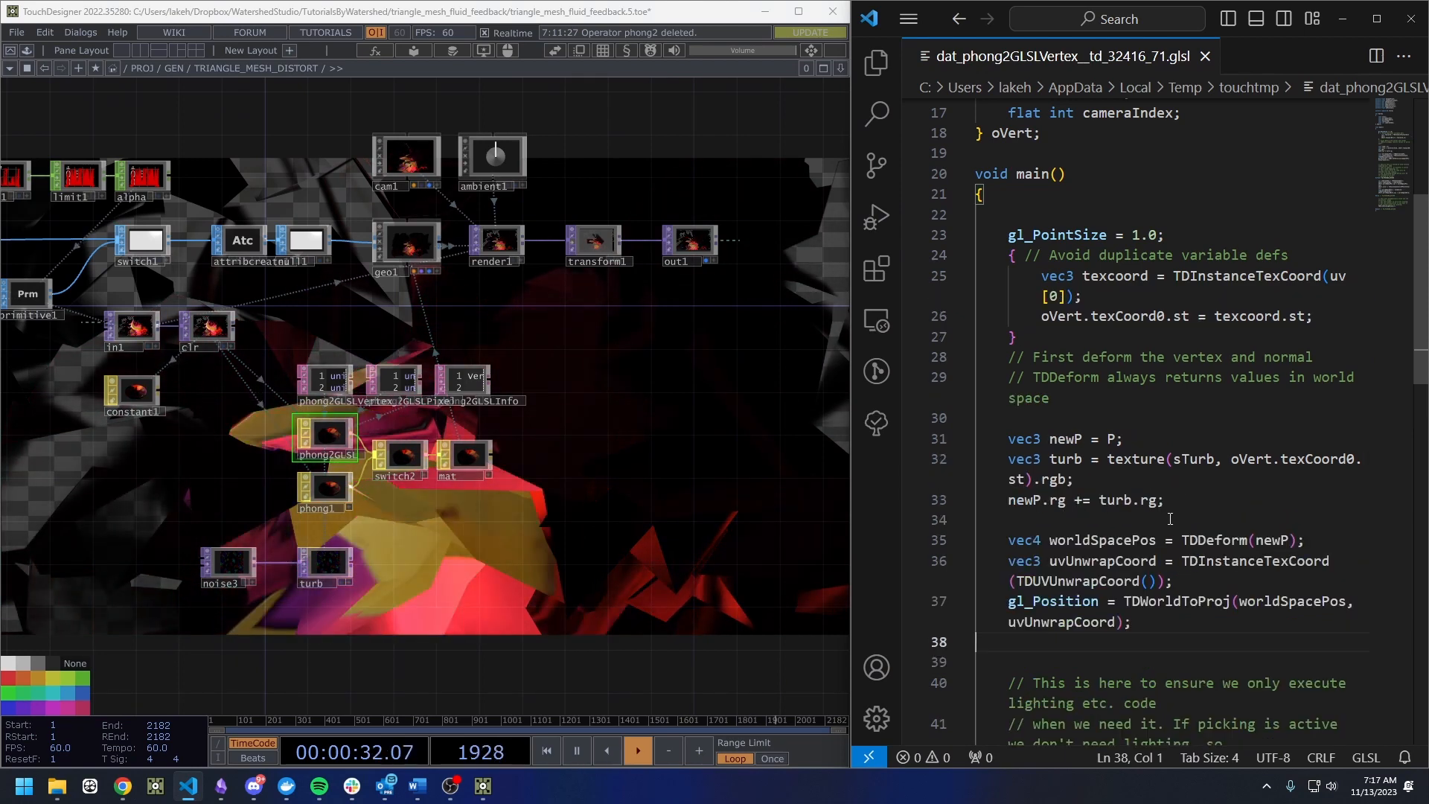
scroll(1167, 521, "down", 1)
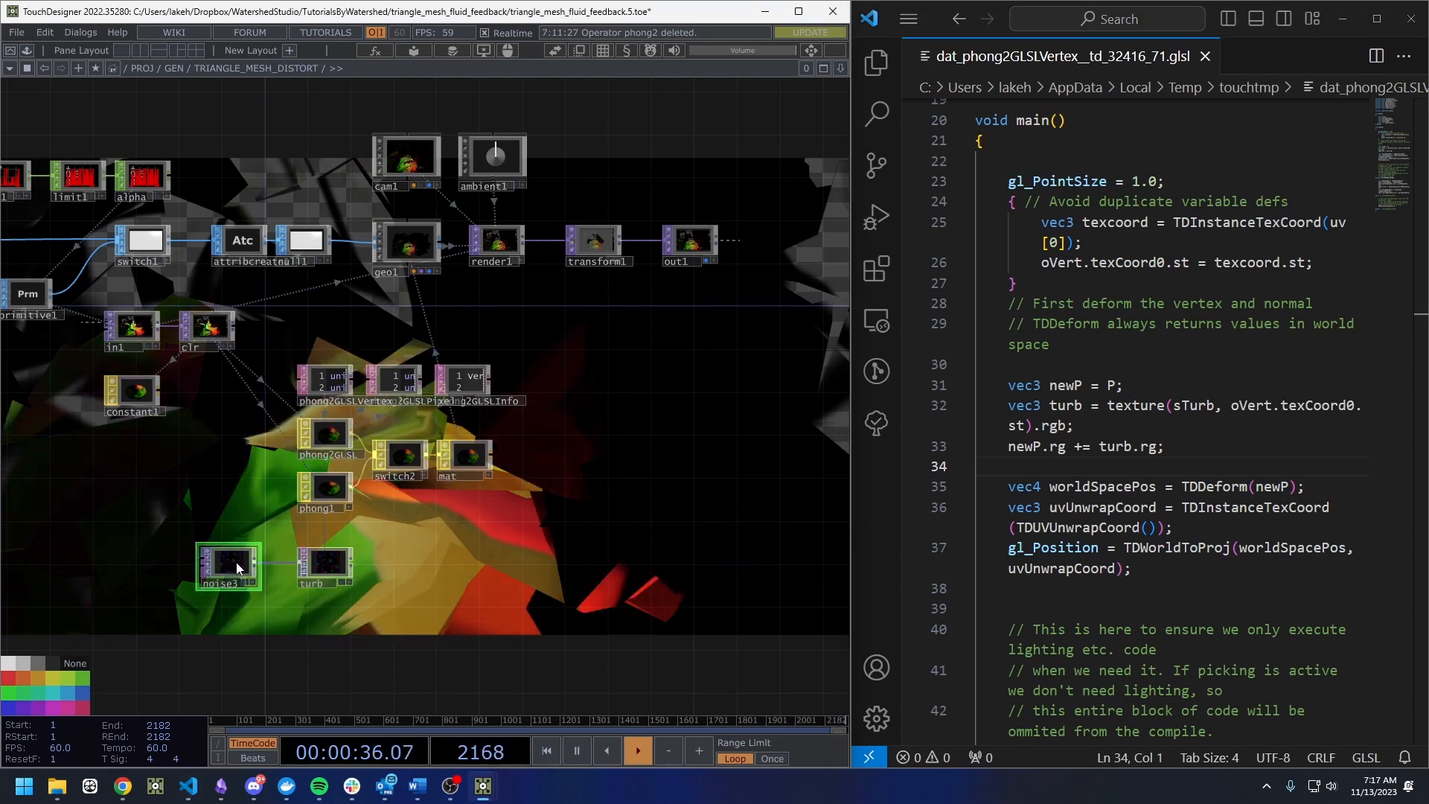
Export null2's tspeed channel to the third Translate value (Z) in noise3's transform parameters.
key("p")
left_click_drag(293, 552, 686, 711)
left_click_drag(505, 606, 597, 616)
scroll(199, 280, "up", 5)
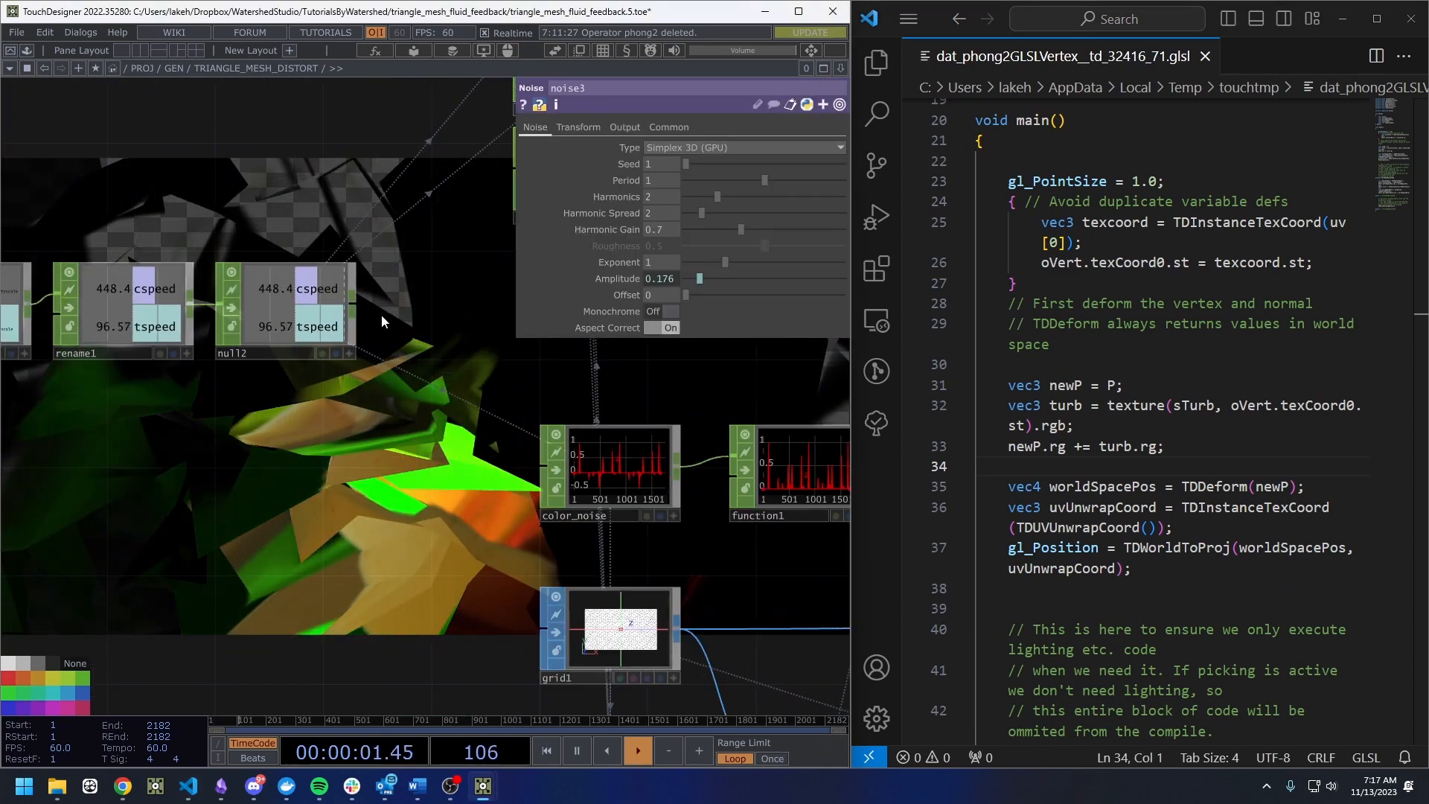
left_click(578, 128)
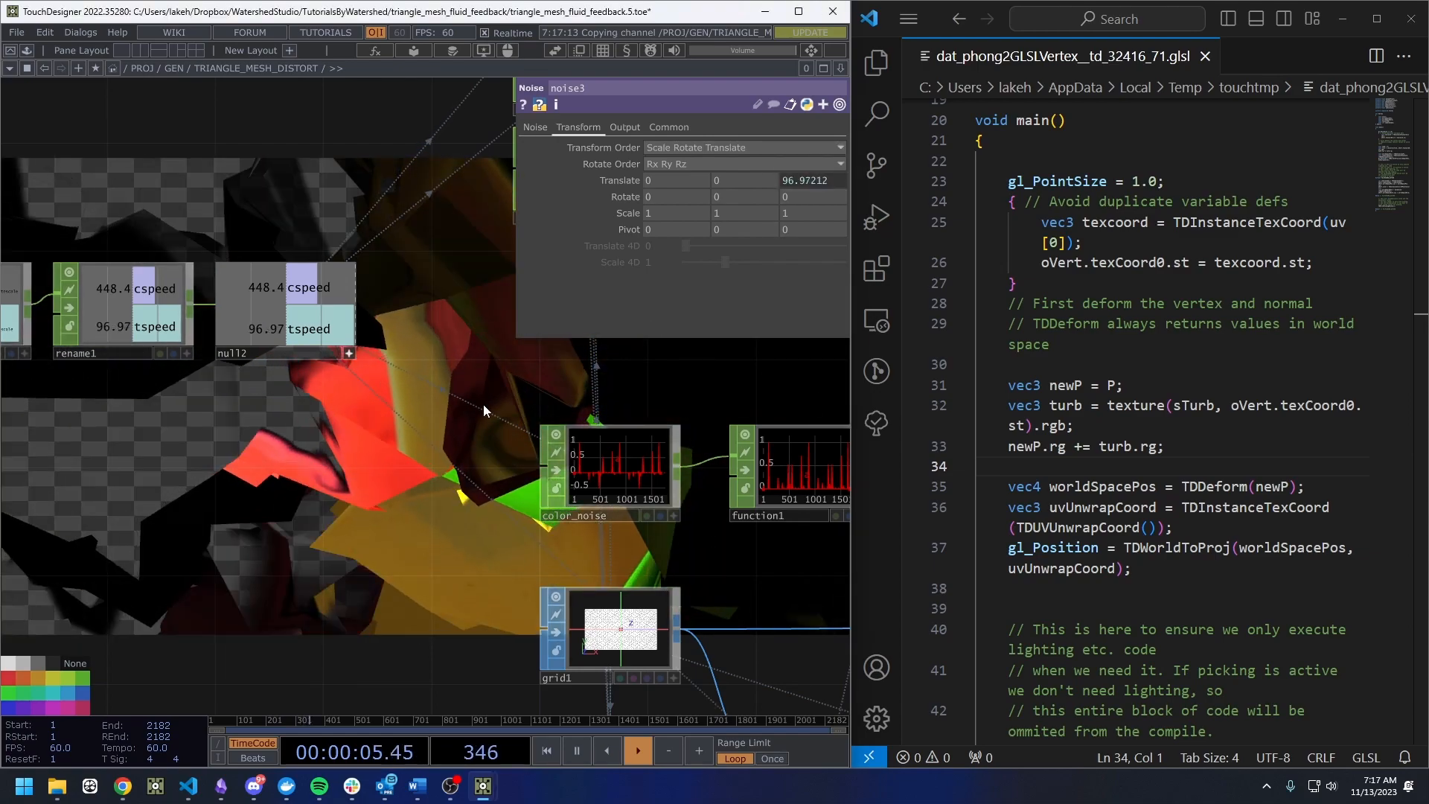
Examine noise3's animated texture, its noise parameters and the surrounding operator network against the distorted mesh.
left_click_drag(433, 412, 331, 464)
scroll(331, 463, "down", 3)
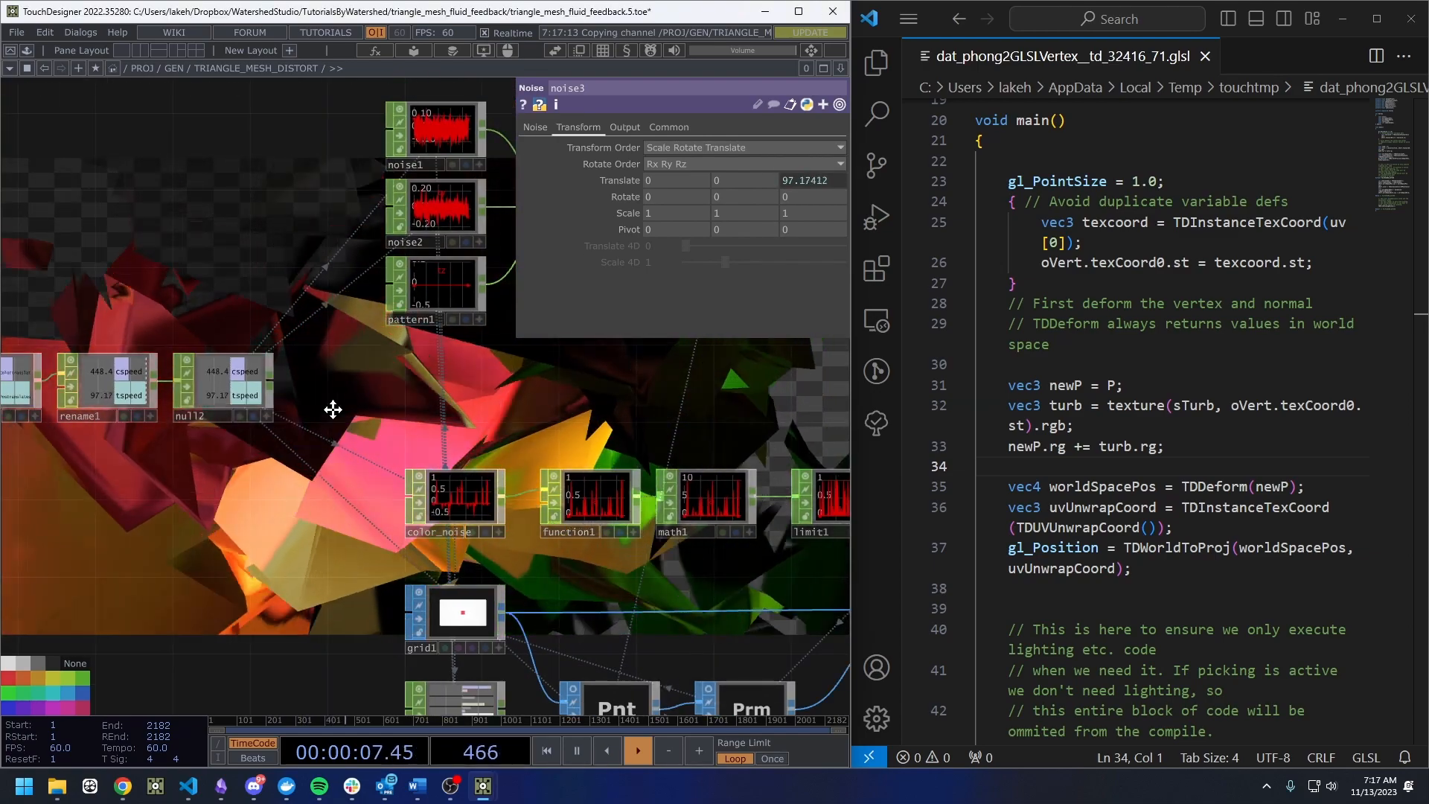
left_click_drag(333, 409, 356, 401)
scroll(356, 402, "down", 5)
scroll(573, 649, "up", 10)
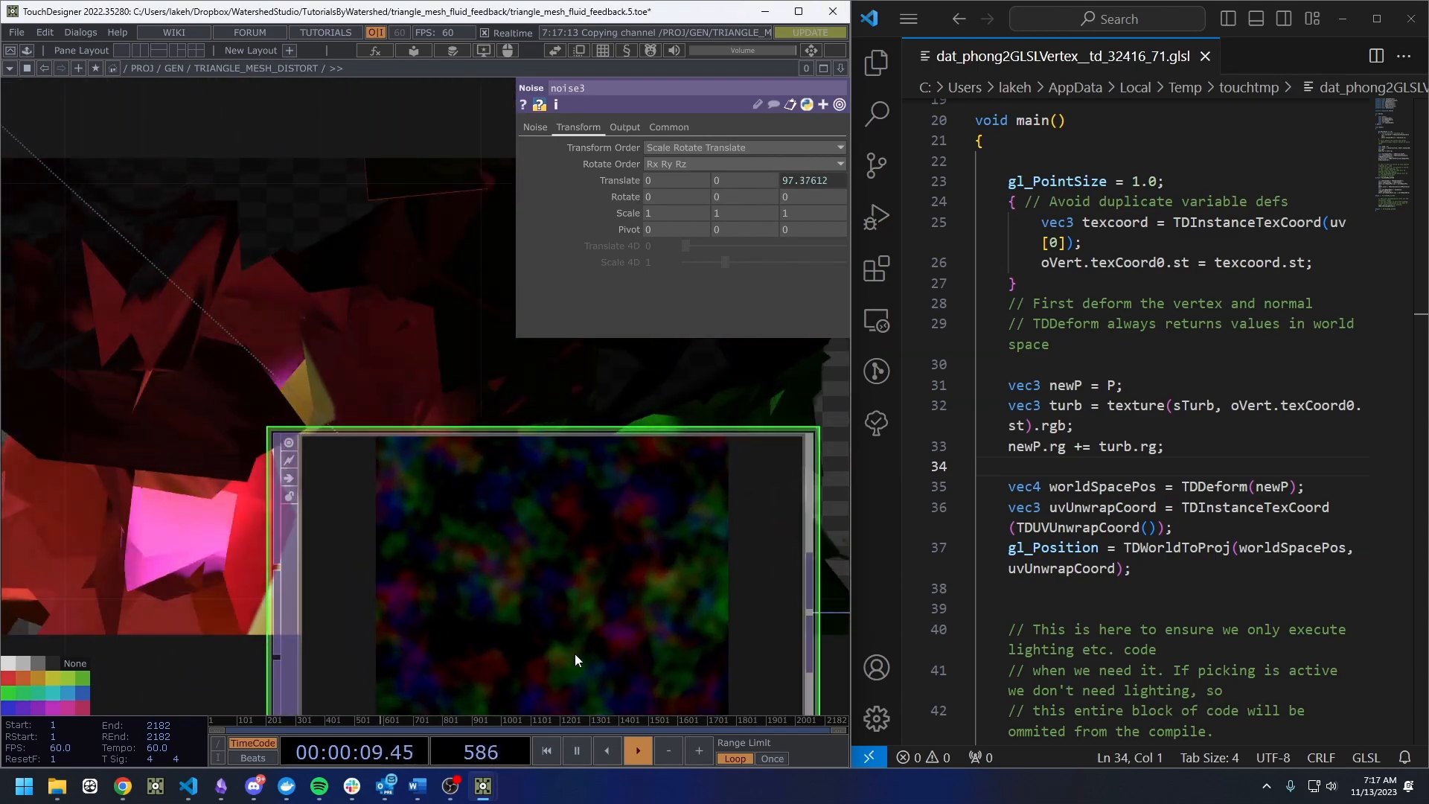
scroll(575, 653, "down", 6)
scroll(377, 584, "down", 2)
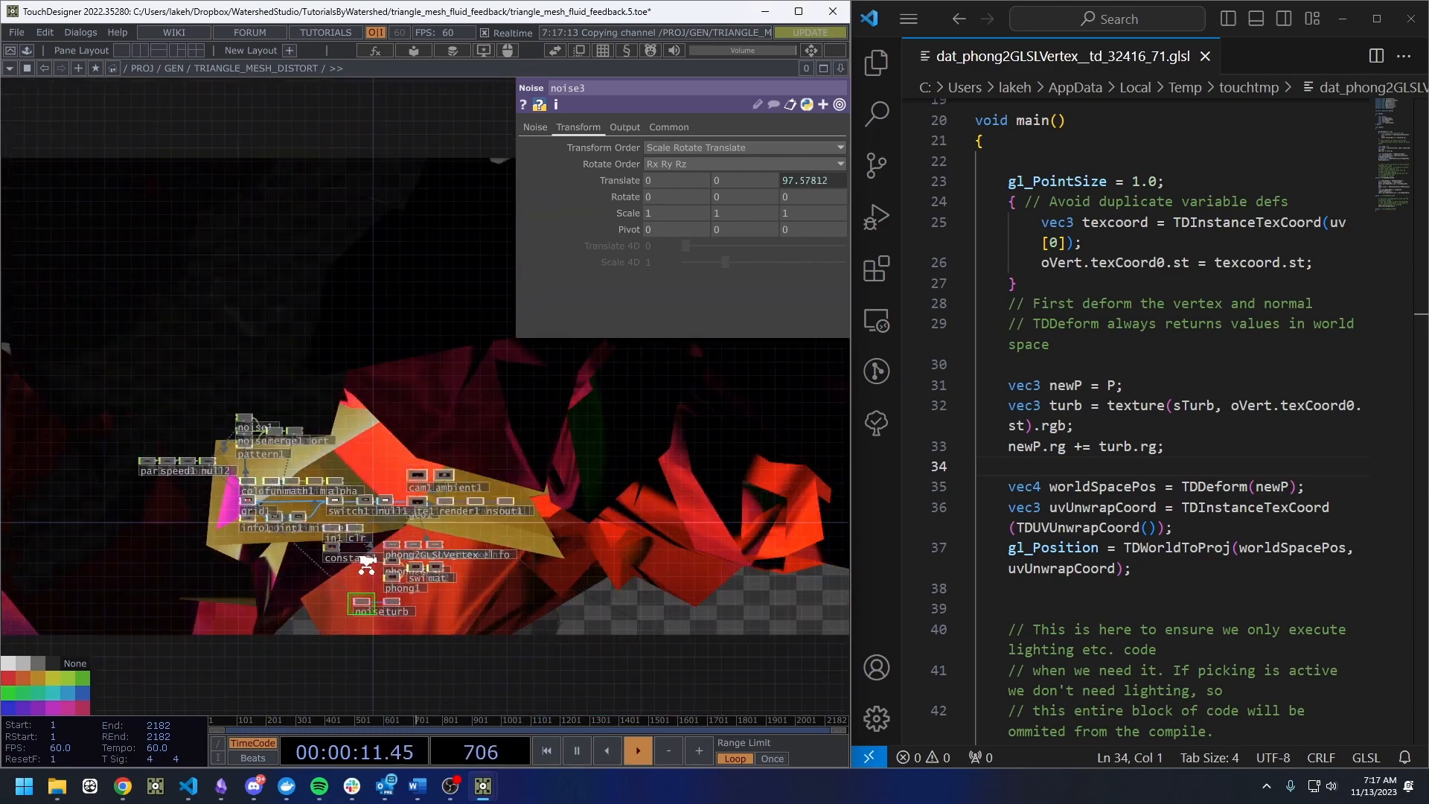
scroll(363, 562, "up", 5)
left_click(534, 128)
scroll(427, 485, "down", 2)
left_click_drag(380, 471, 436, 556)
scroll(427, 484, "down", 4)
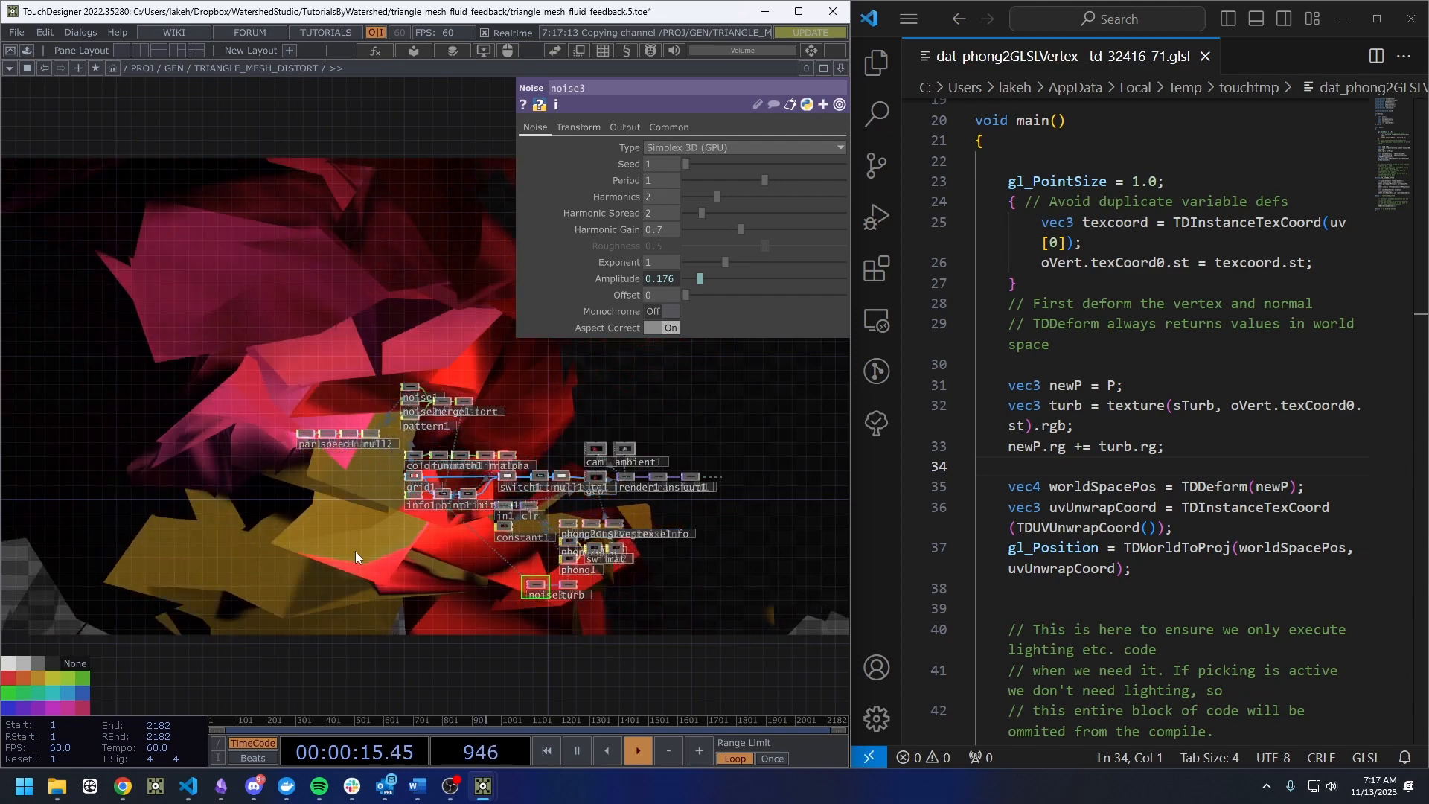
scroll(467, 563, "up", 3)
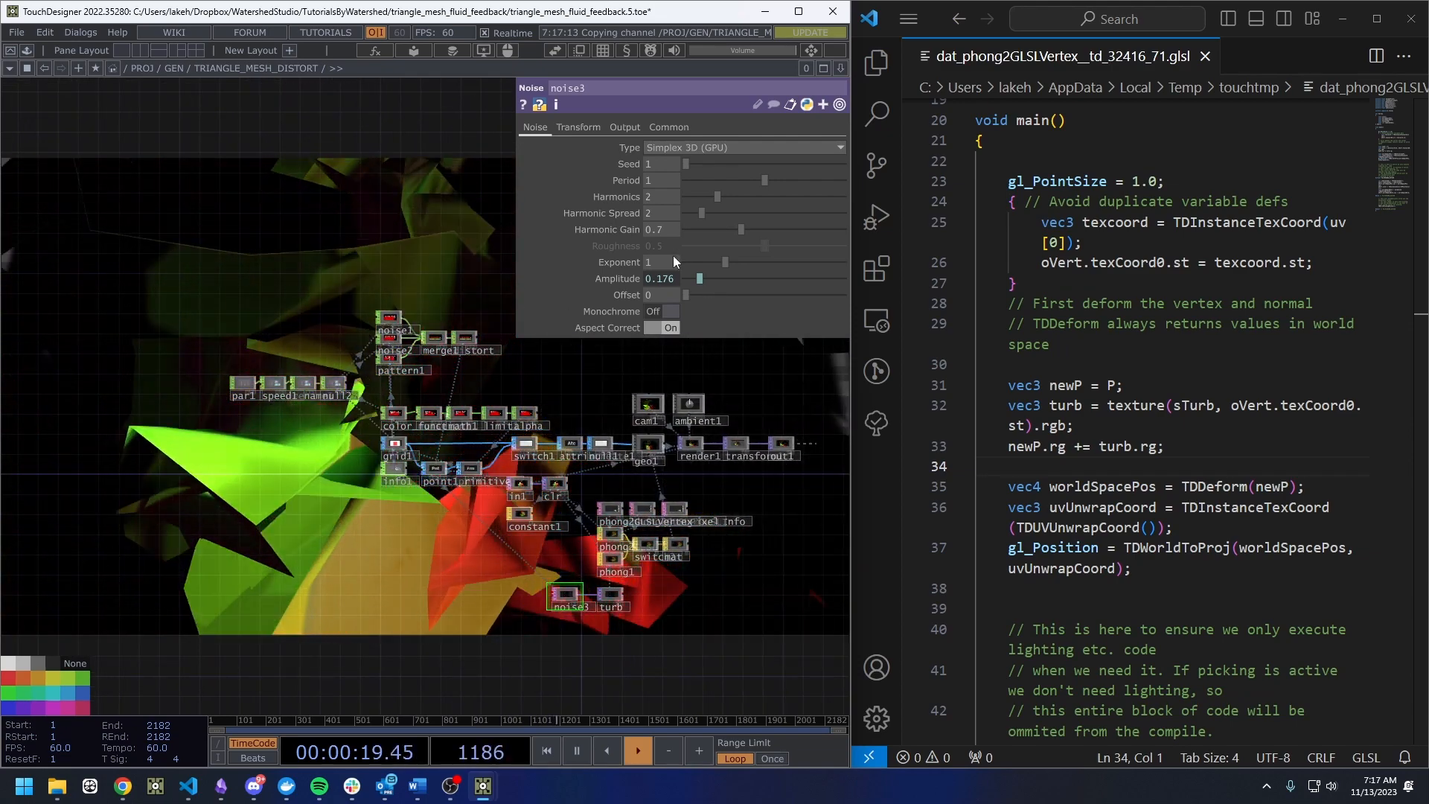
left_click_drag(594, 354, 366, 336)
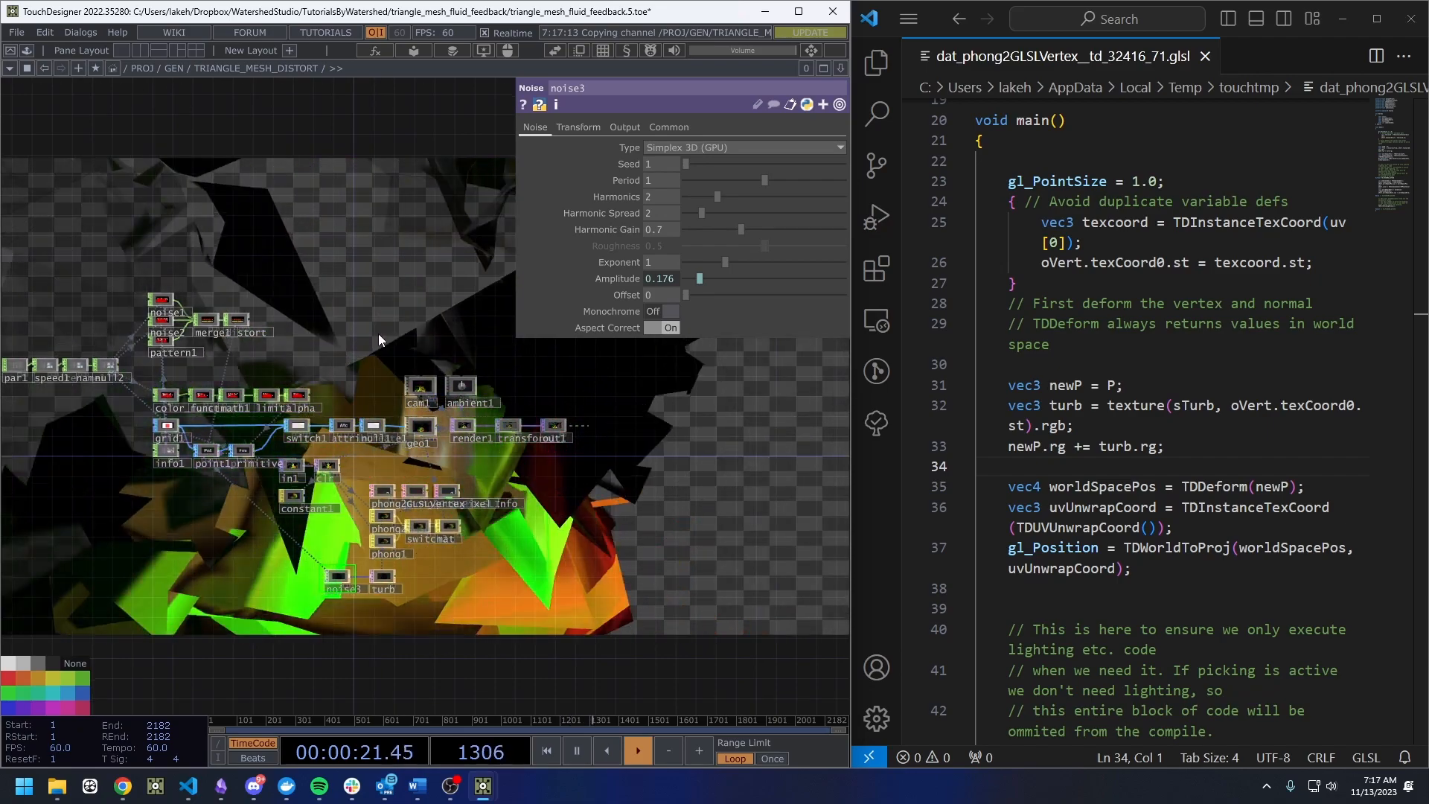
Maximize the node network window, go up to the GEN network and set TRIANGLE_MESH_DISTORT's displace weight to 0.117.
left_click(804, 15)
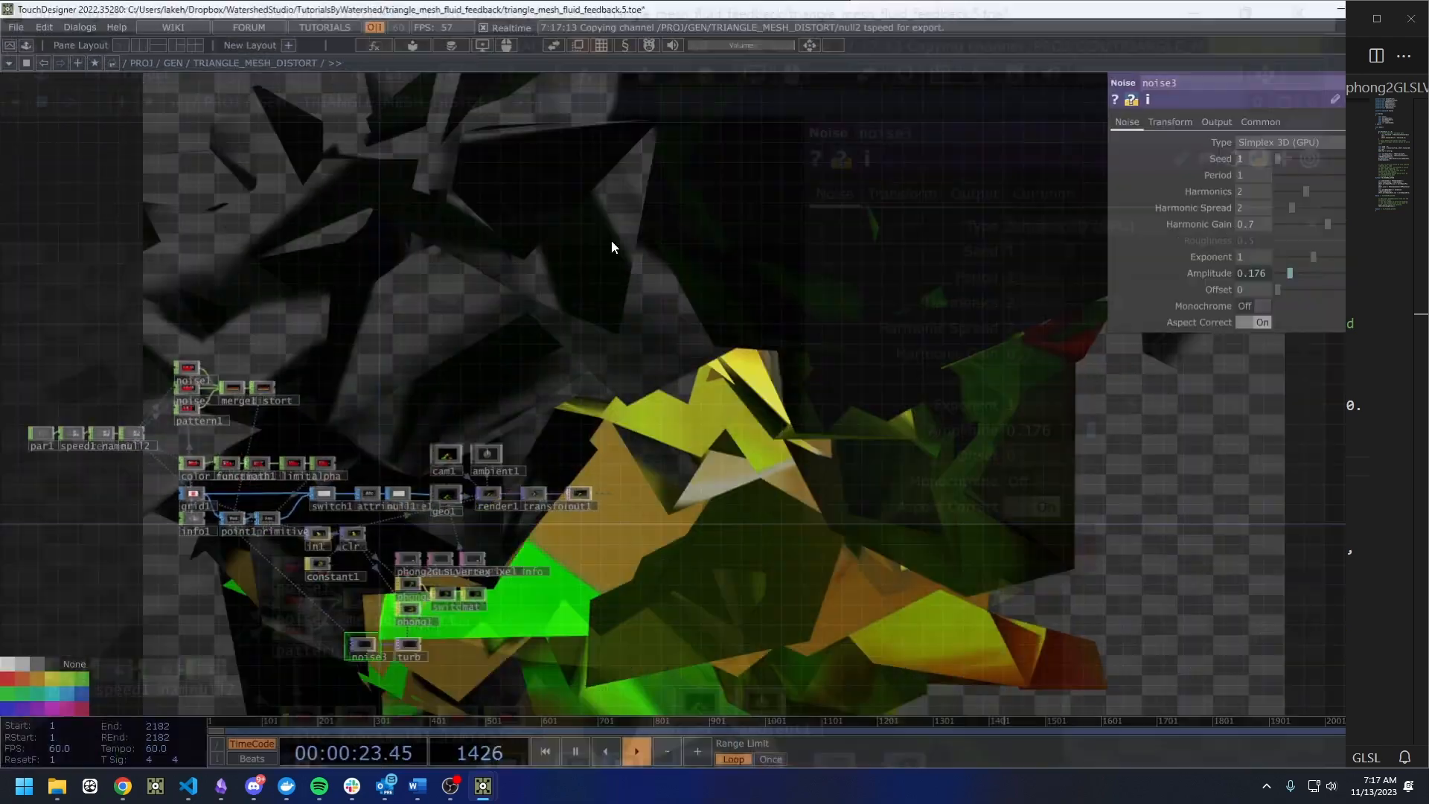
key("u")
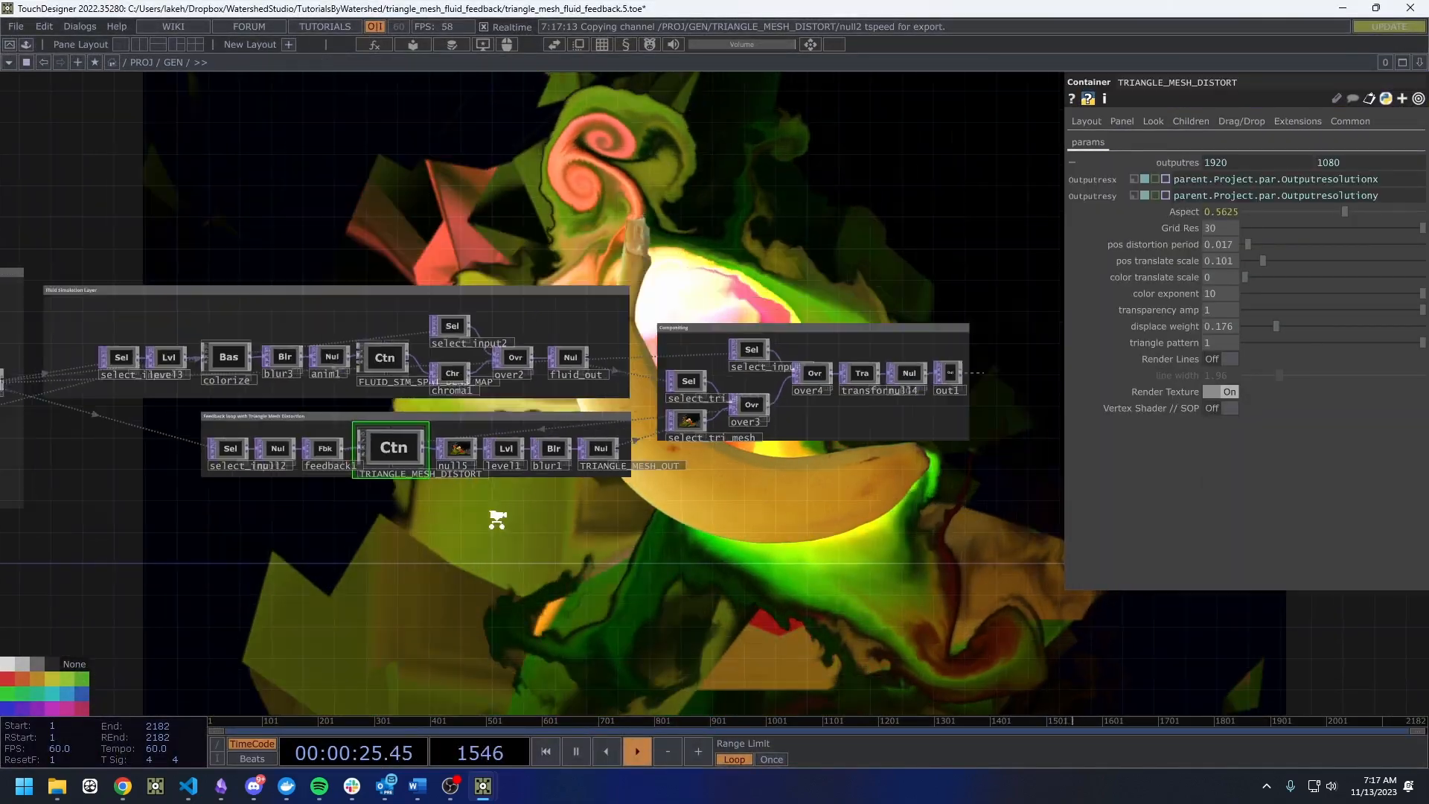
scroll(655, 418, "down", 5)
left_click(1266, 327)
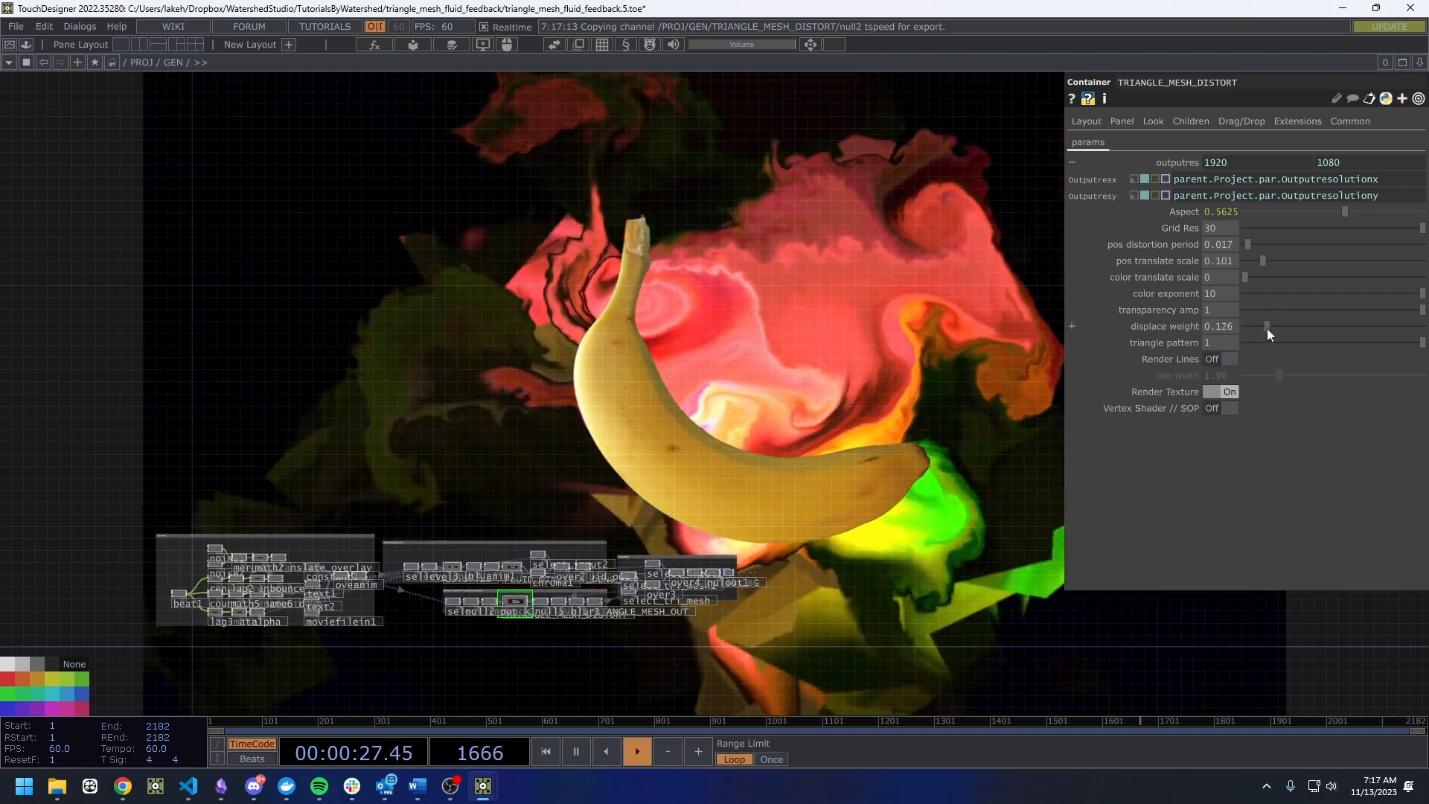
left_click_drag(1266, 328, 1199, 328)
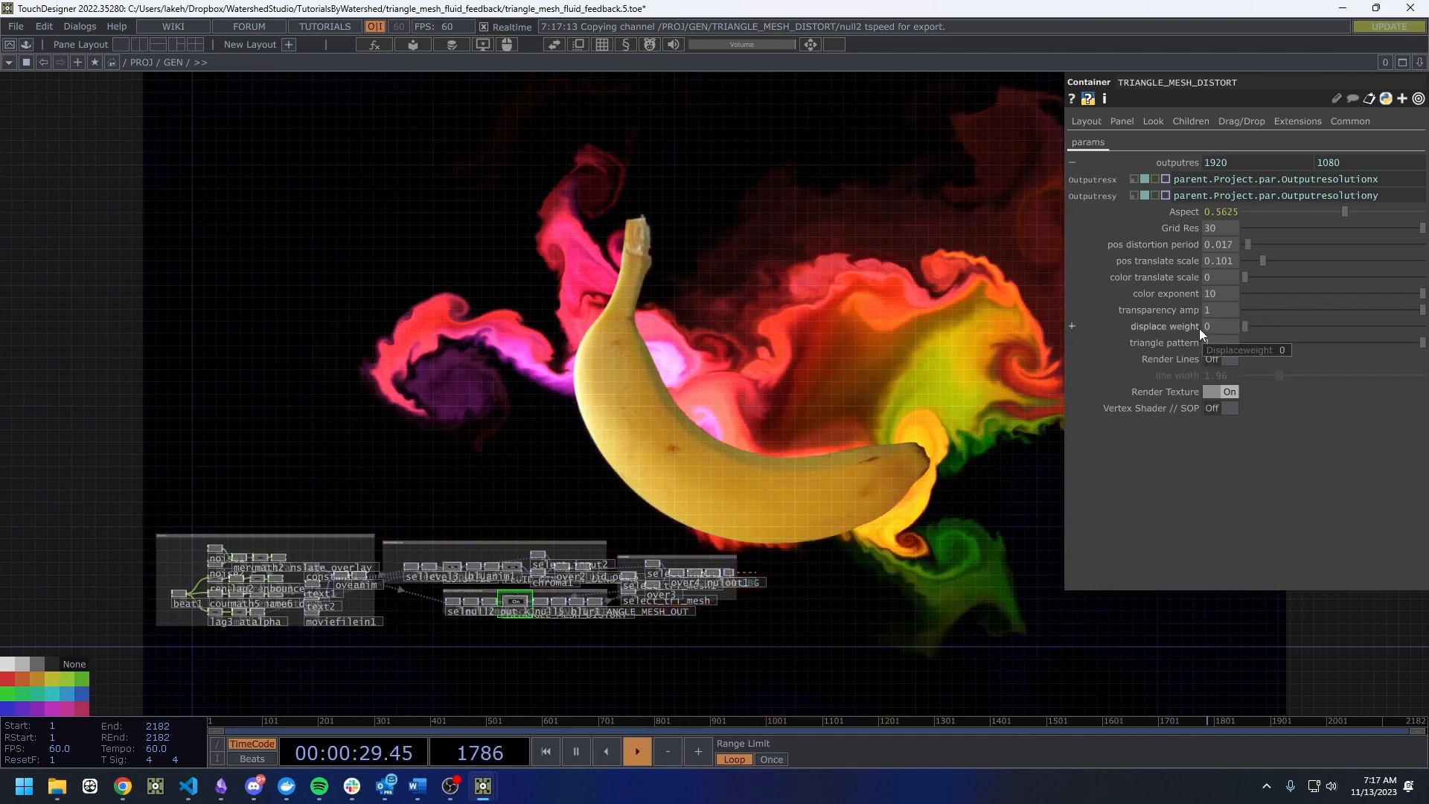
left_click_drag(1245, 326, 1274, 311)
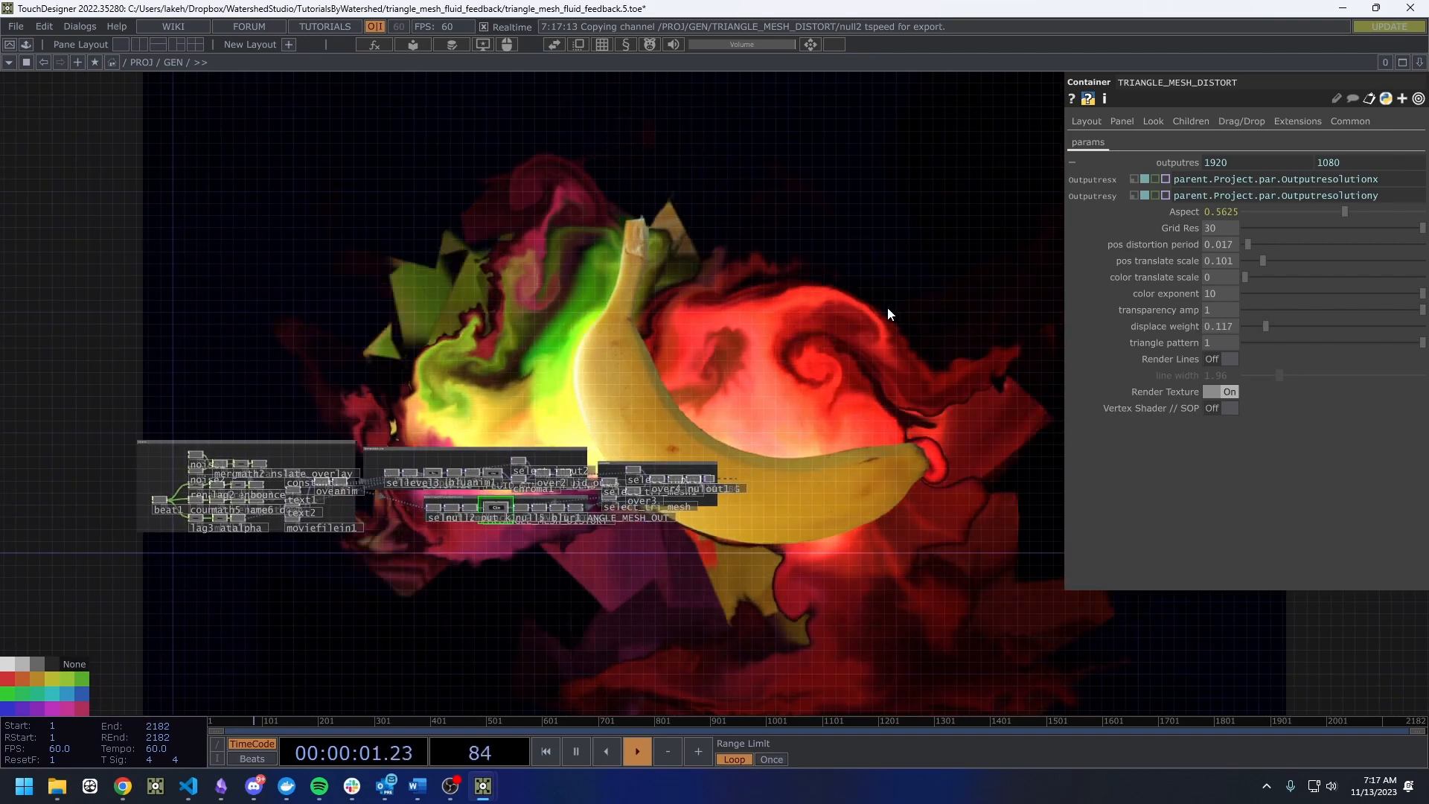
Examine null5's mesh output and the composited result behind the GEN network, and hide the operator parameters.
scroll(483, 511, "up", 5)
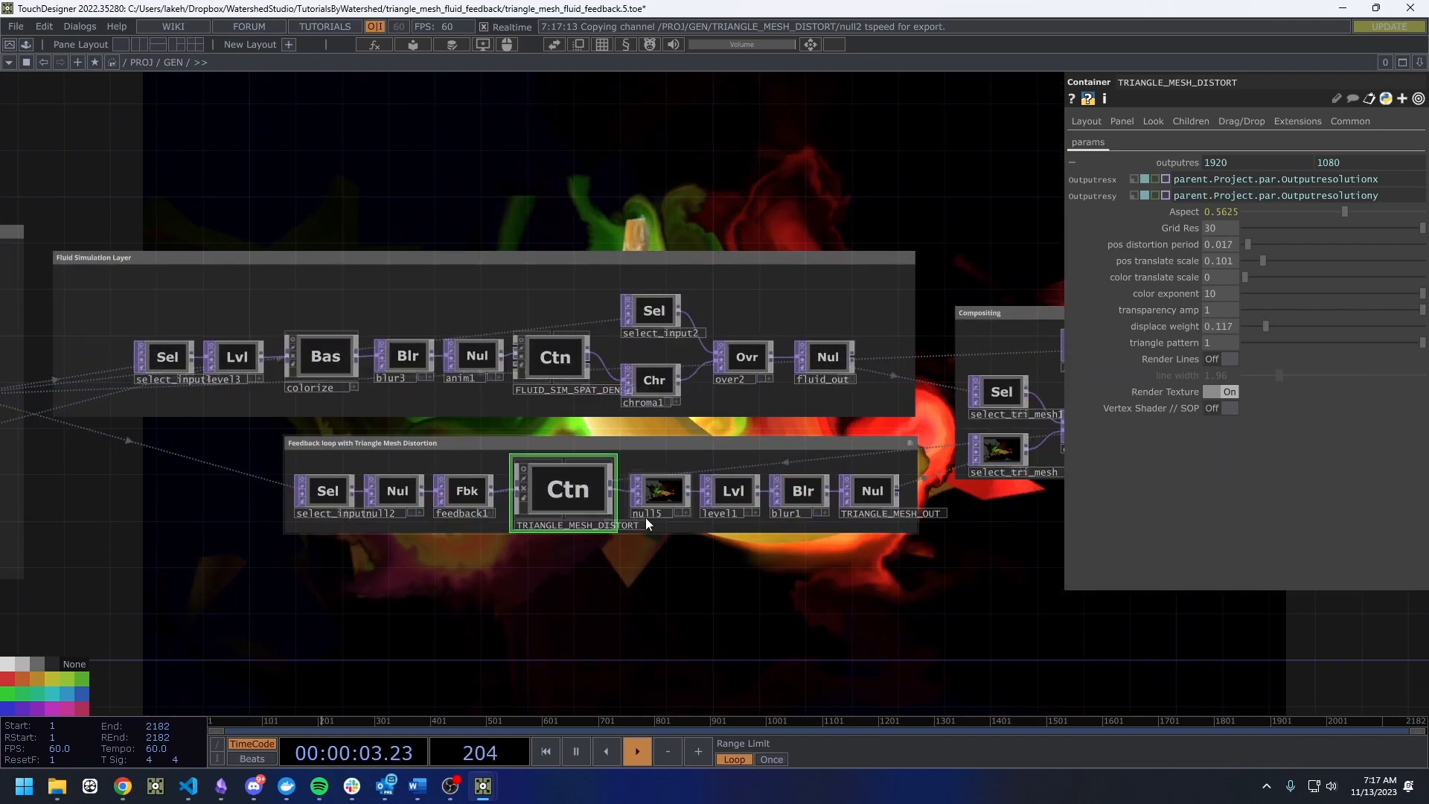
scroll(647, 514, "up", 5)
scroll(614, 481, "up", 4)
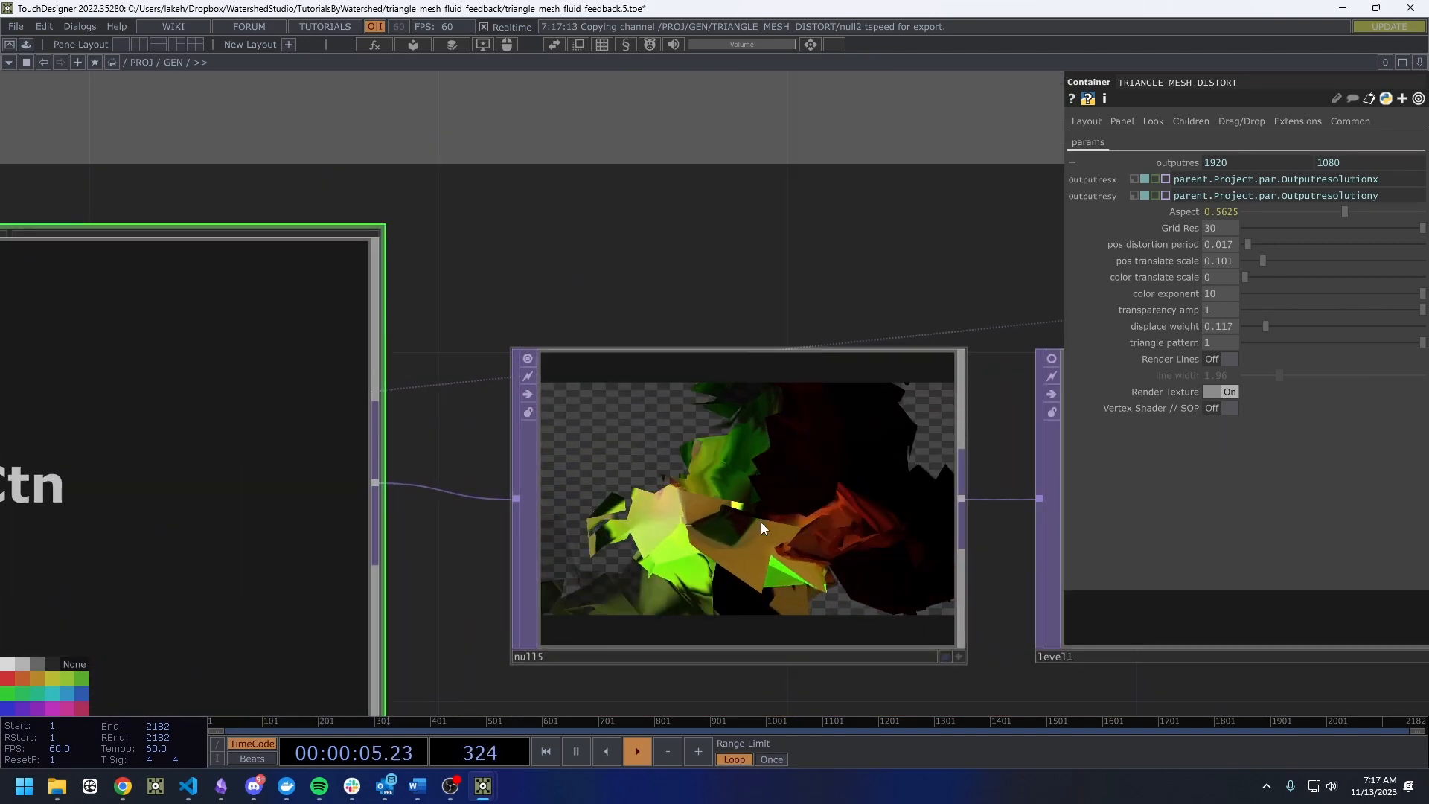
scroll(760, 521, "down", 10)
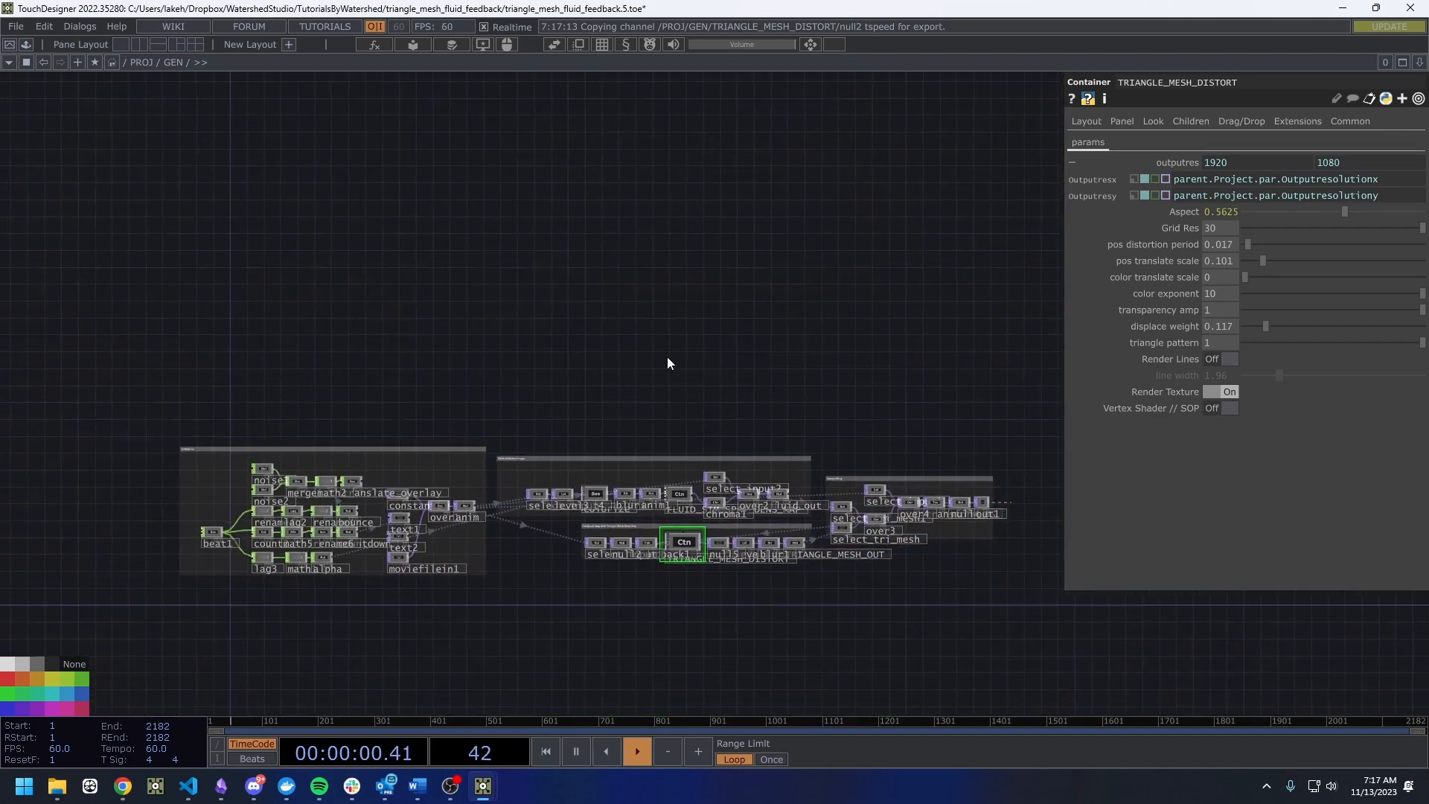
left_click_drag(667, 356, 652, 375)
key("d")
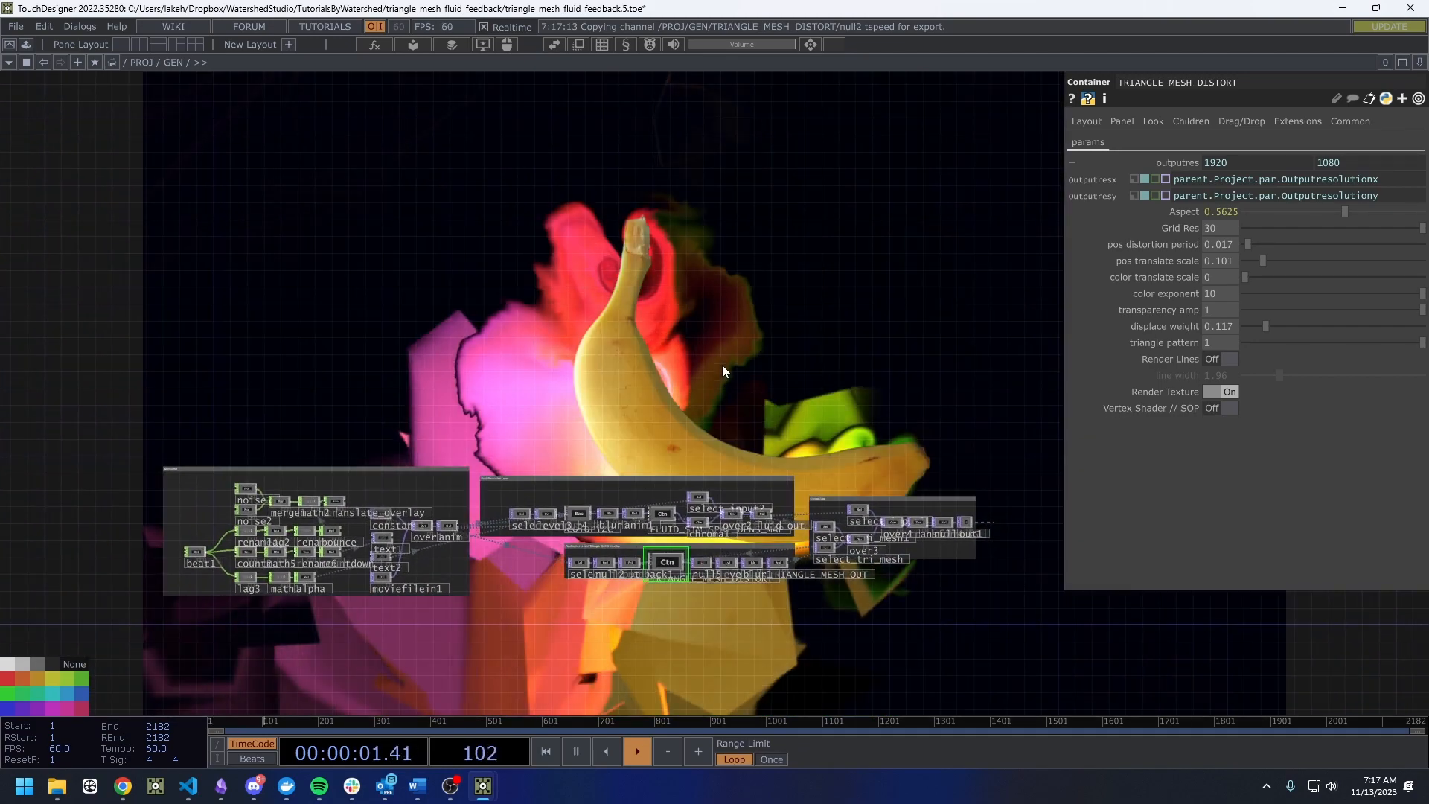
left_click_drag(729, 325, 631, 424)
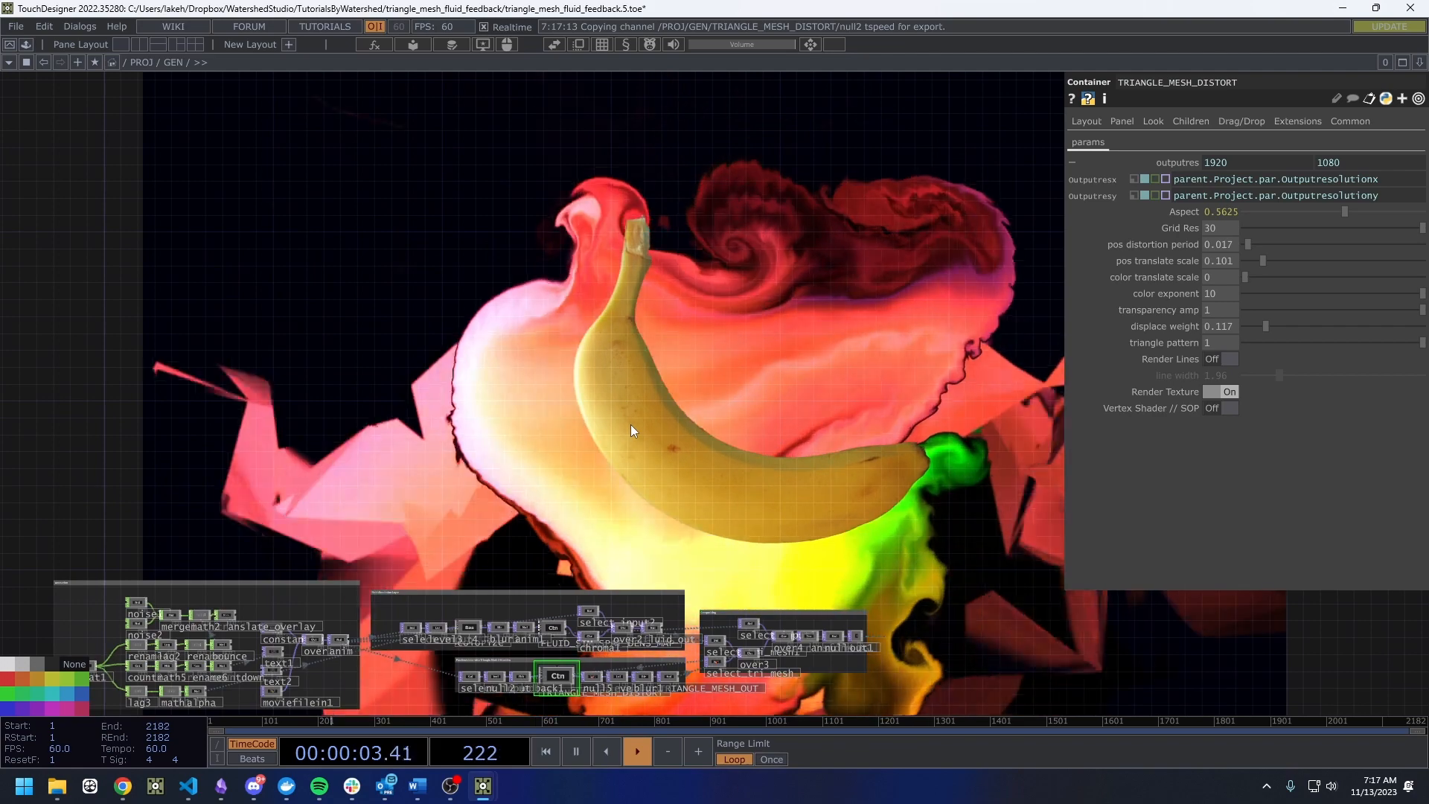
key("p")
left_click_drag(628, 424, 730, 294)
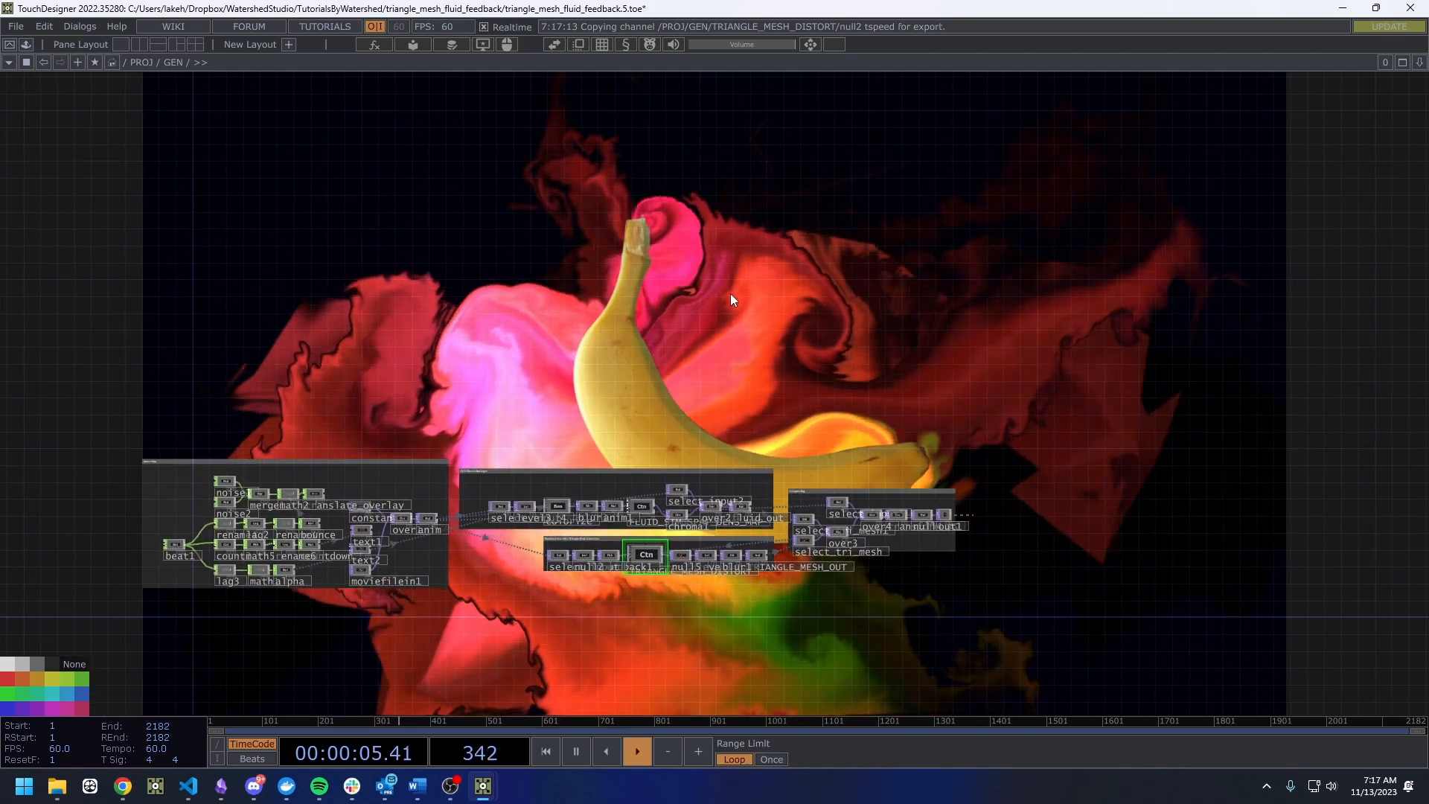
scroll(640, 554, "up", 5)
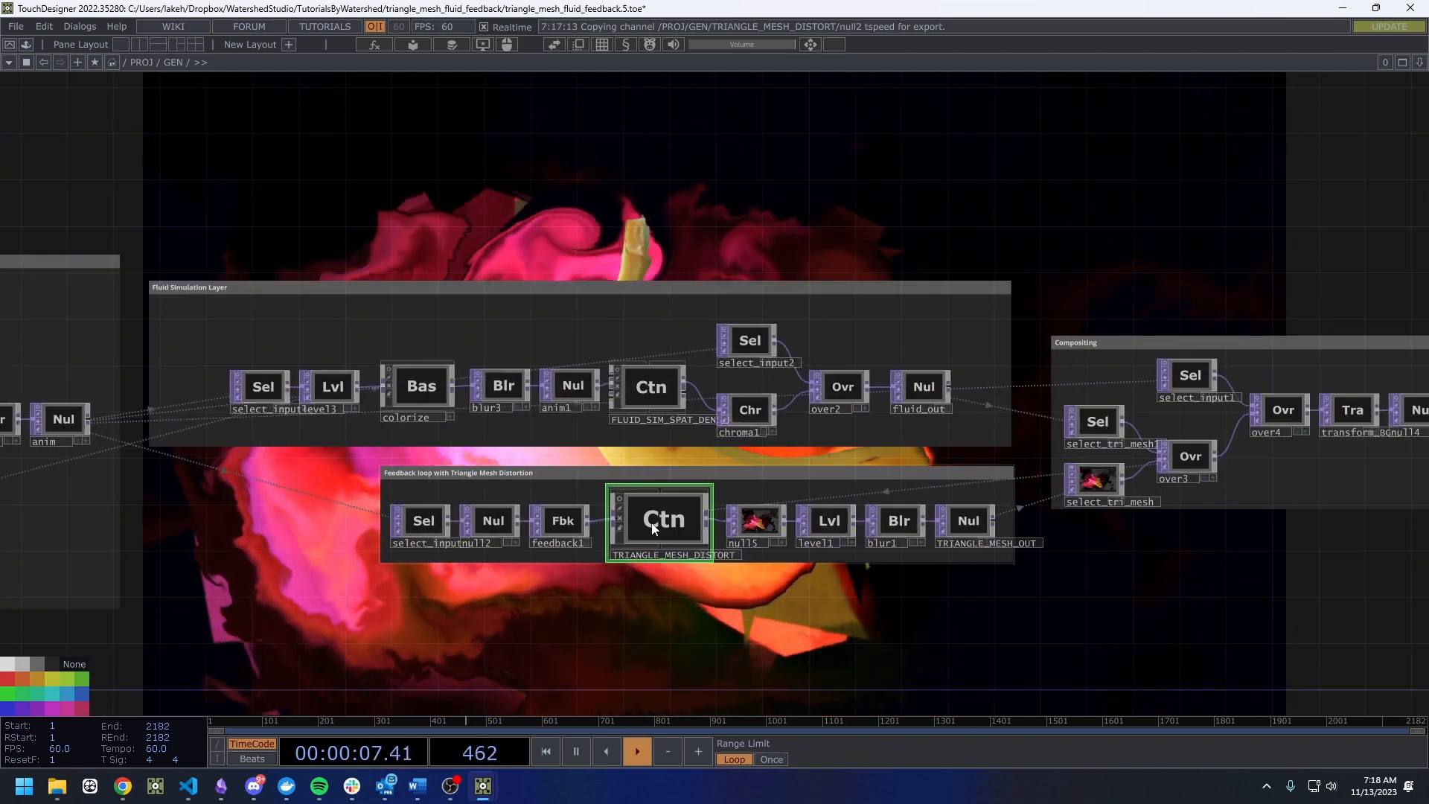
middle_click(653, 529)
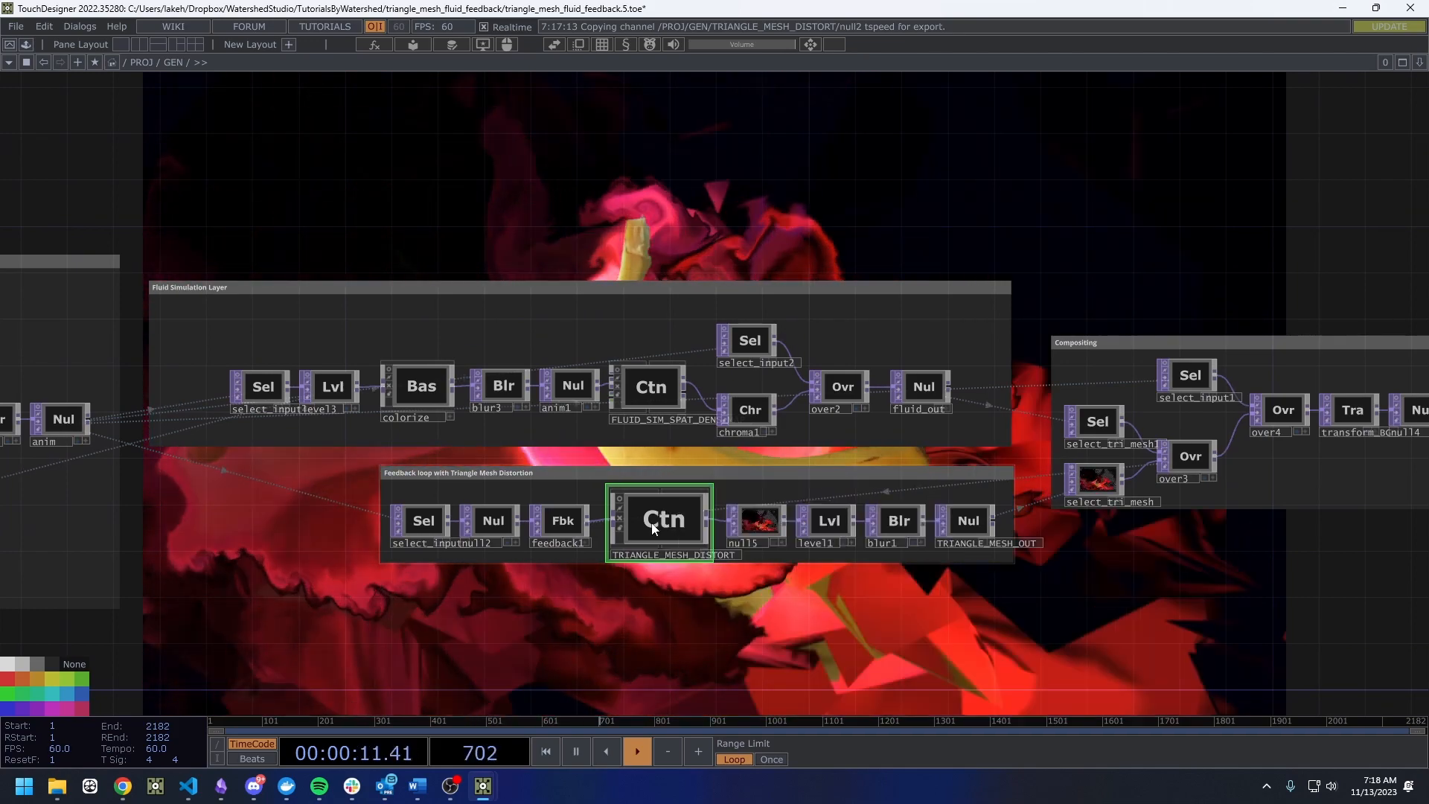
Enter TRIANGLE_MESH_DISTORT and examine its operator network and rendered mesh, pausing and resuming playback.
double_click(650, 522)
left_click_drag(684, 508, 730, 467)
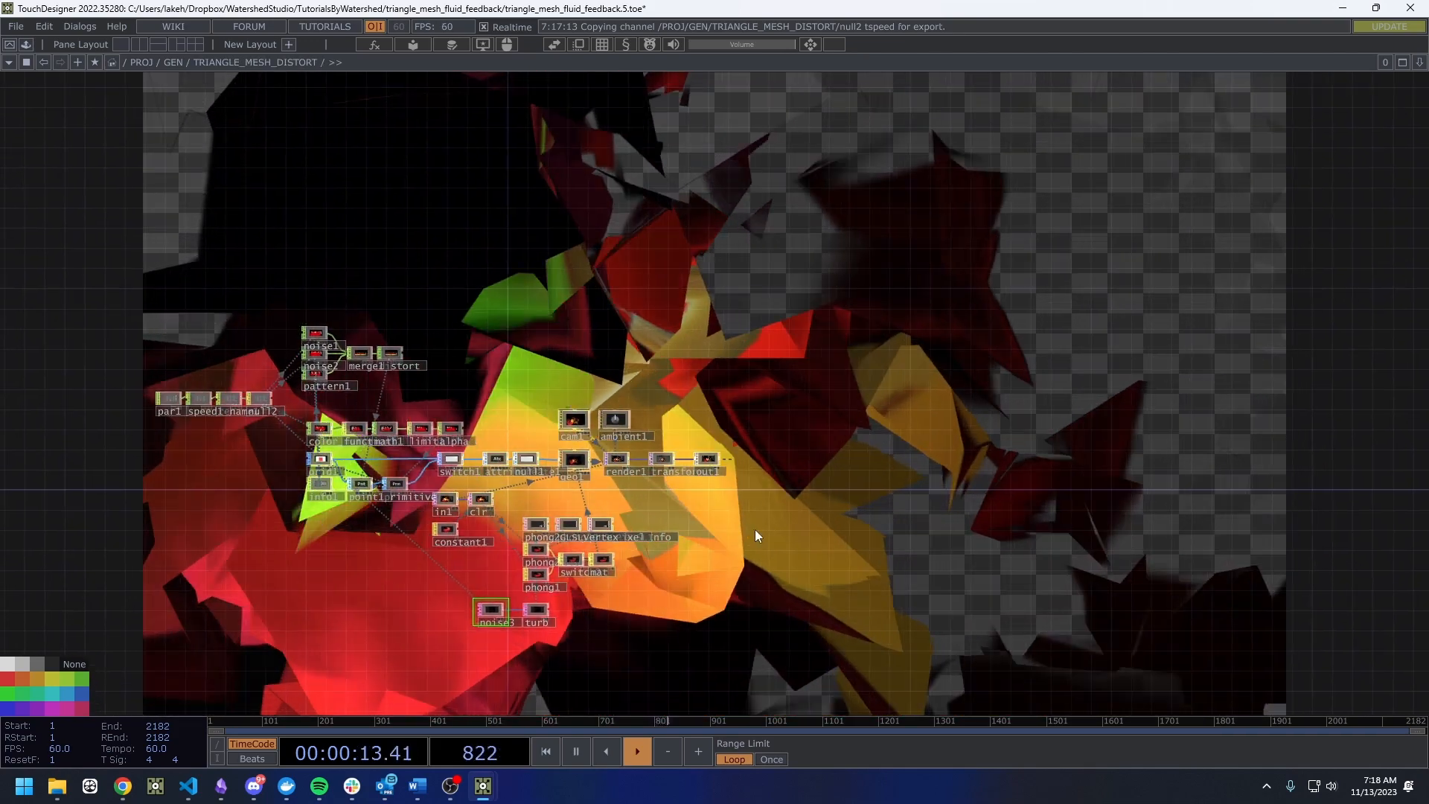
scroll(596, 634, "up", 10)
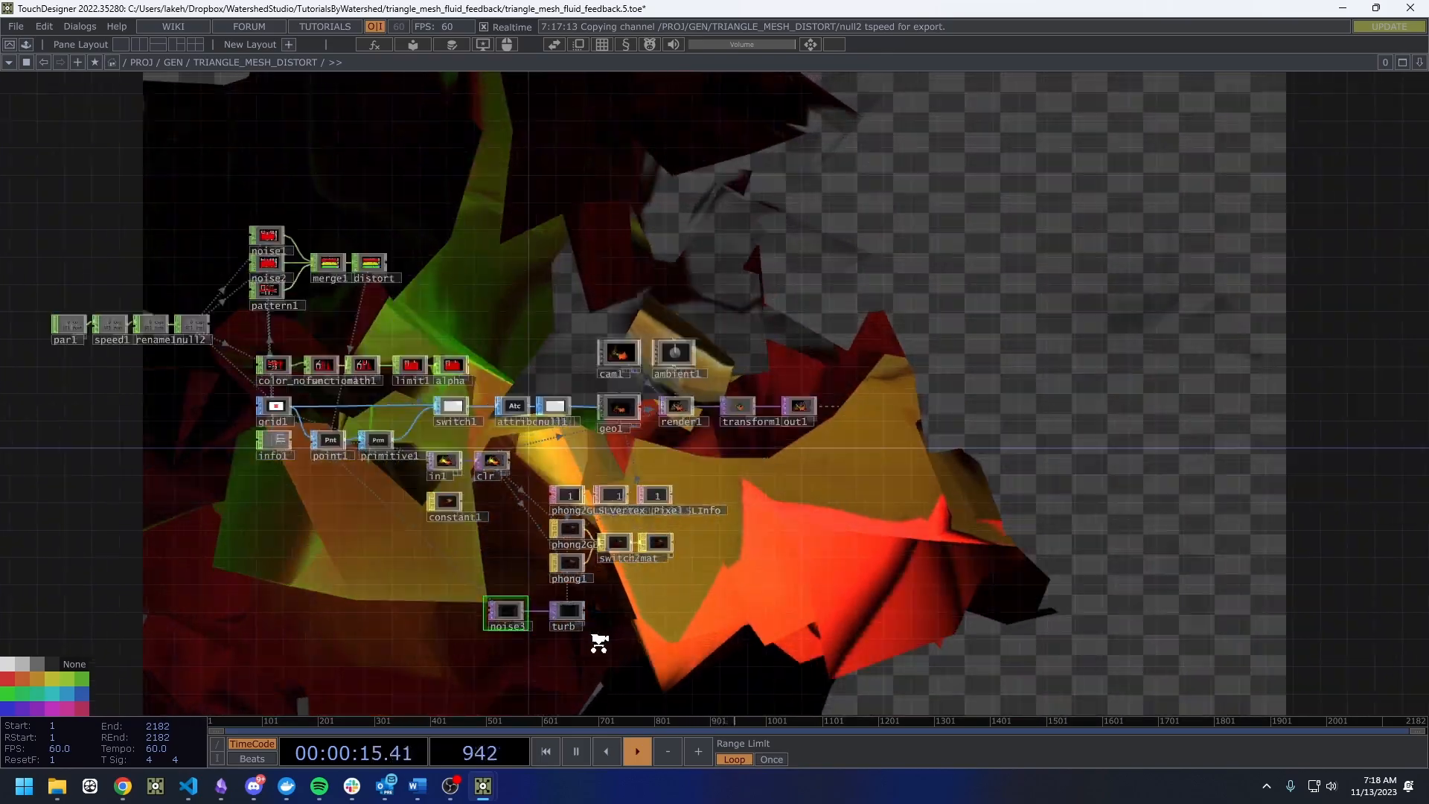
scroll(762, 610, "down", 8)
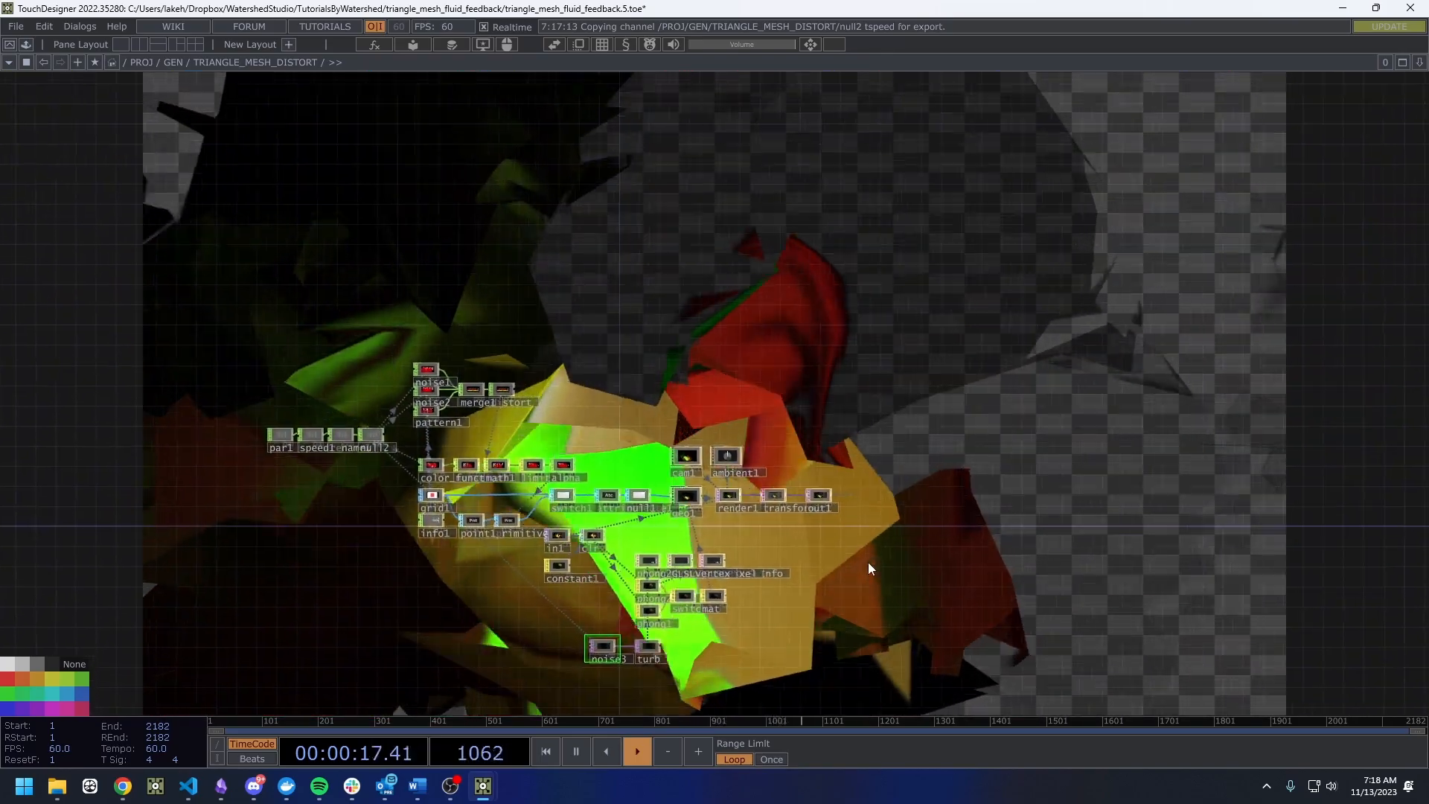
left_click_drag(868, 561, 795, 513)
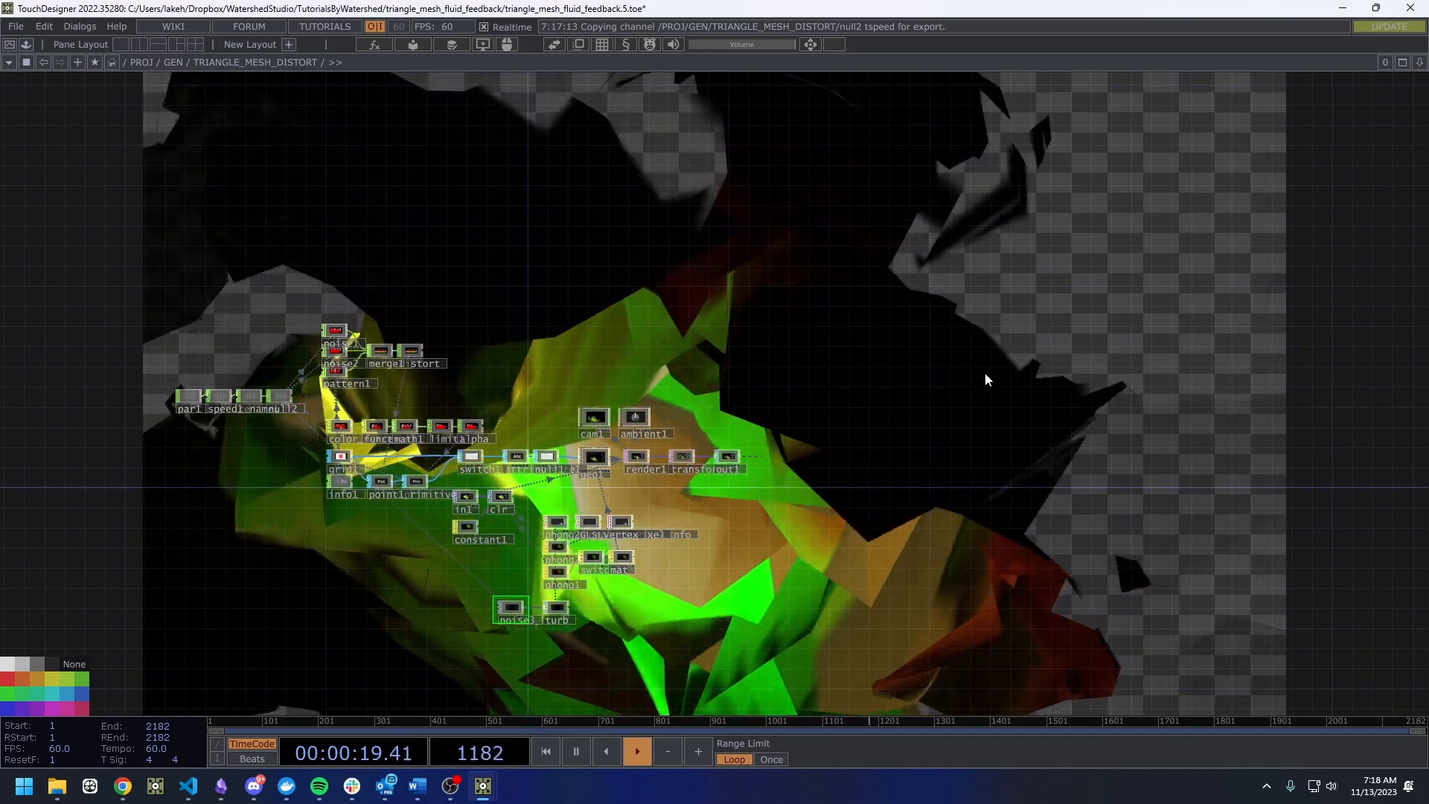
scroll(617, 577, "up", 2)
scroll(599, 588, "up", 2)
left_click_drag(566, 603, 680, 610)
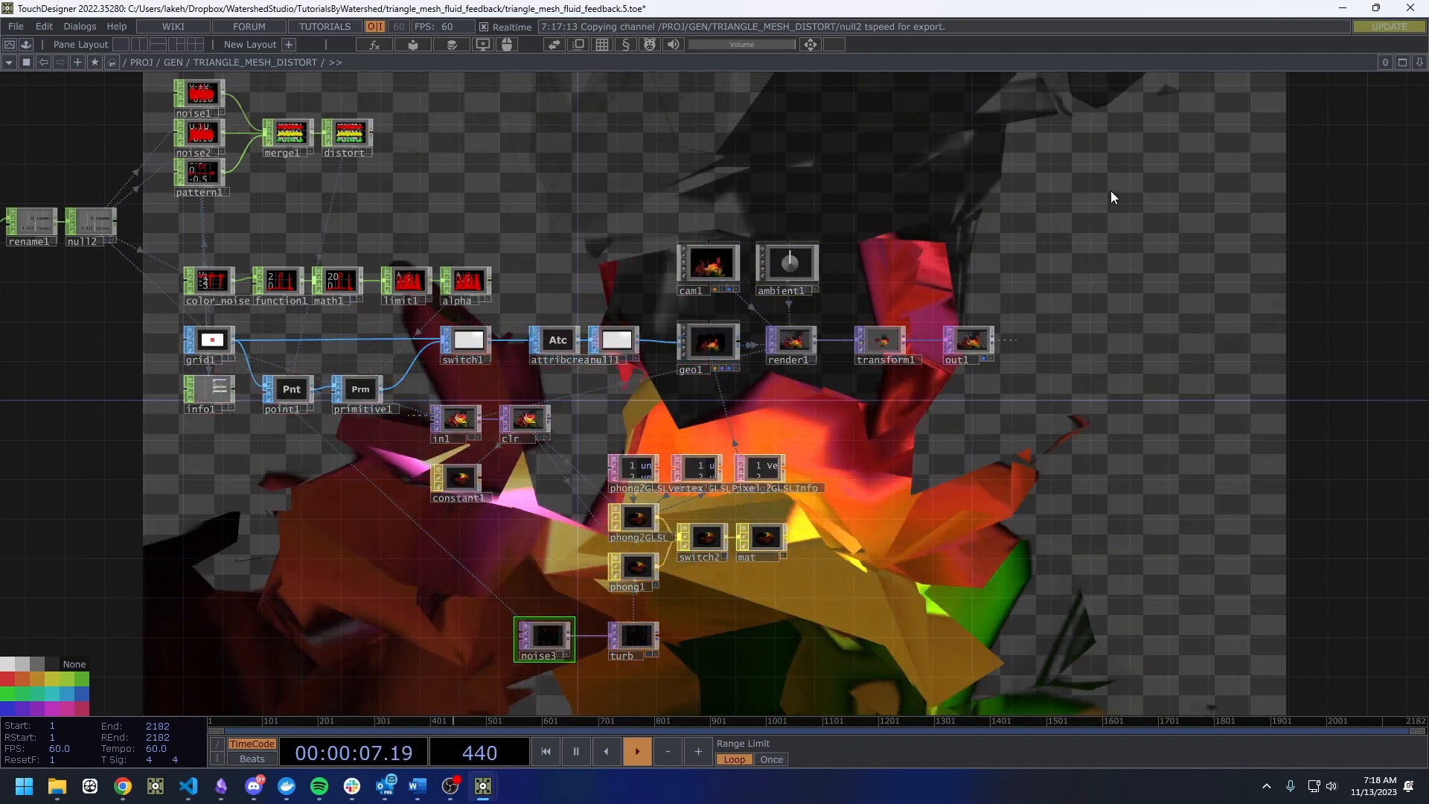
key("space")
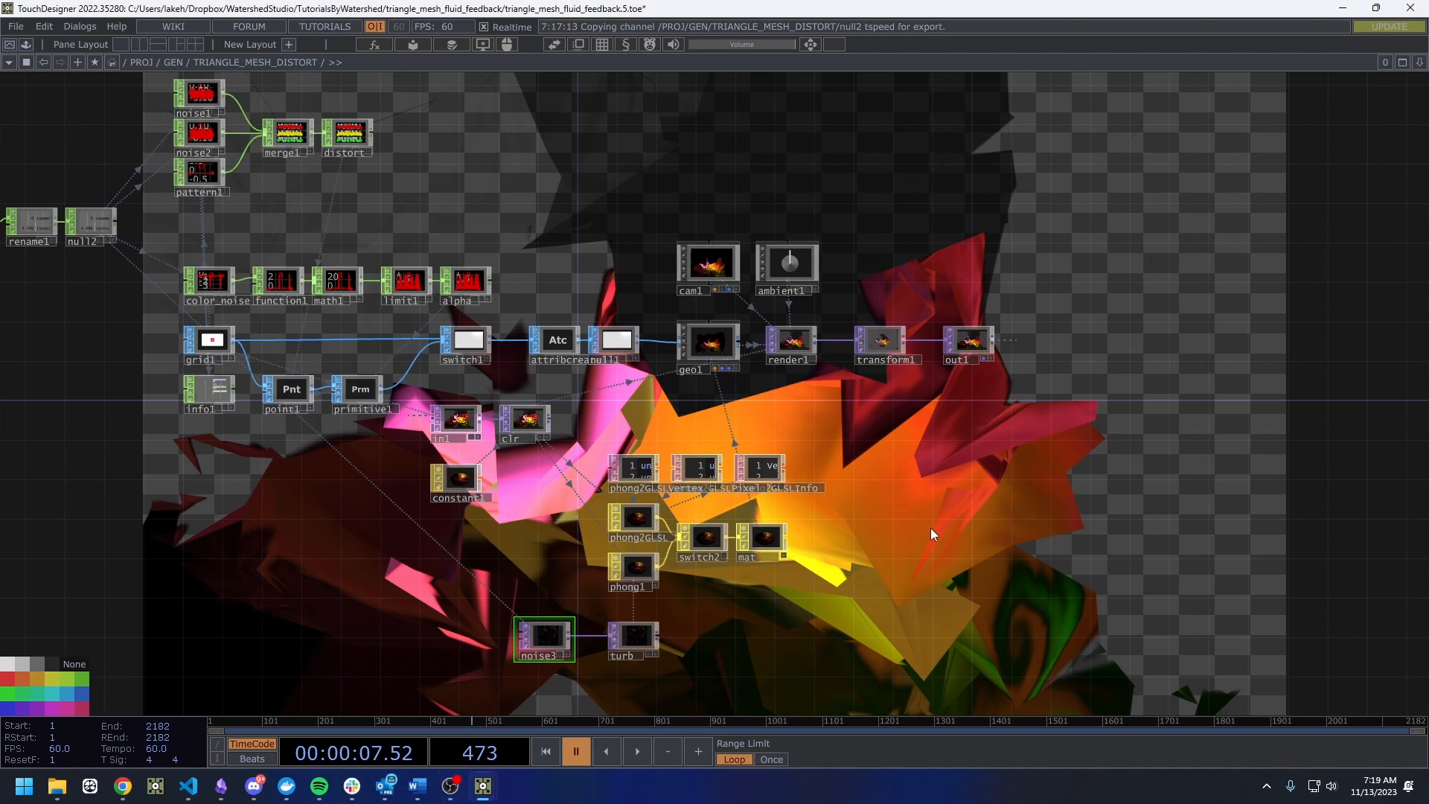
key("space")
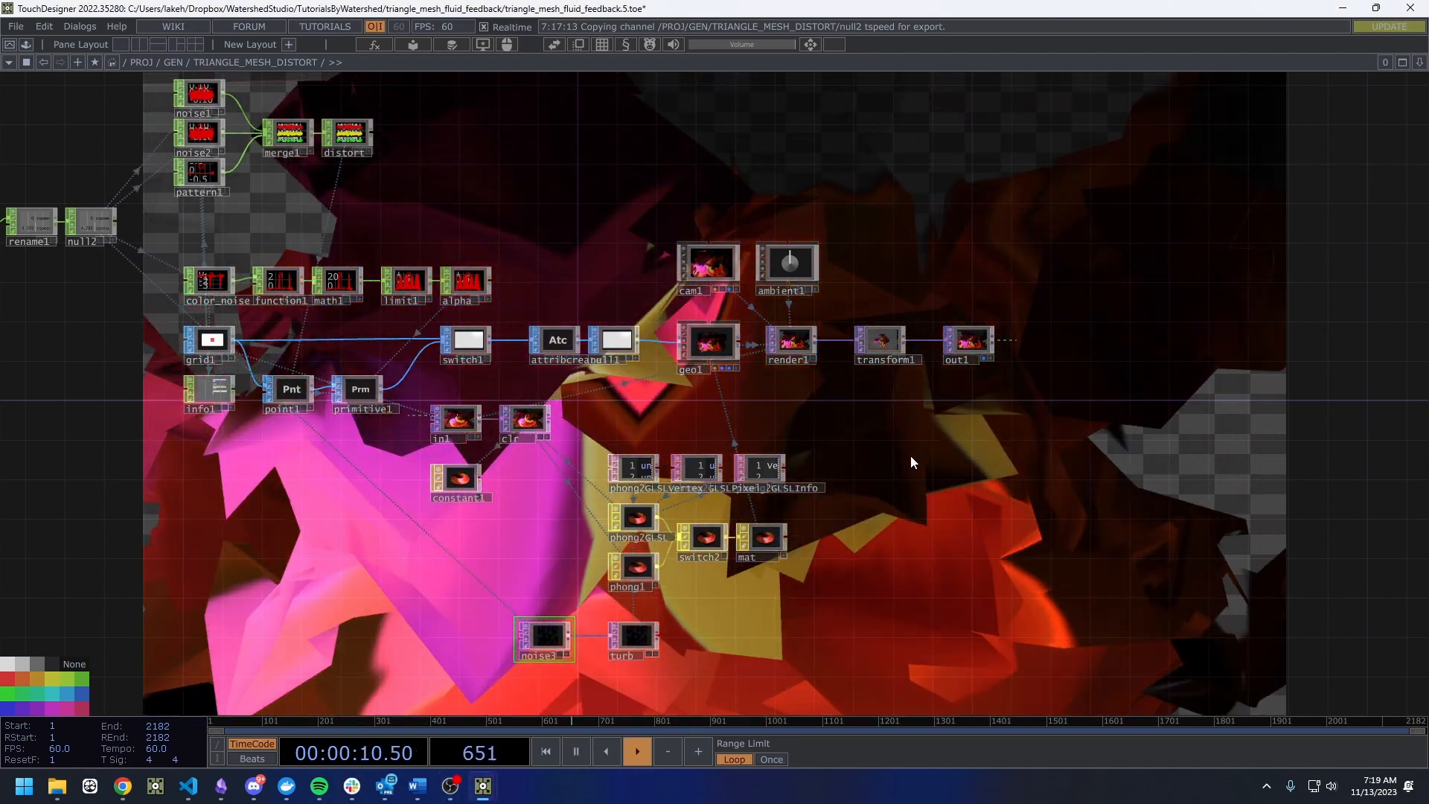
left_click_drag(850, 554, 824, 537)
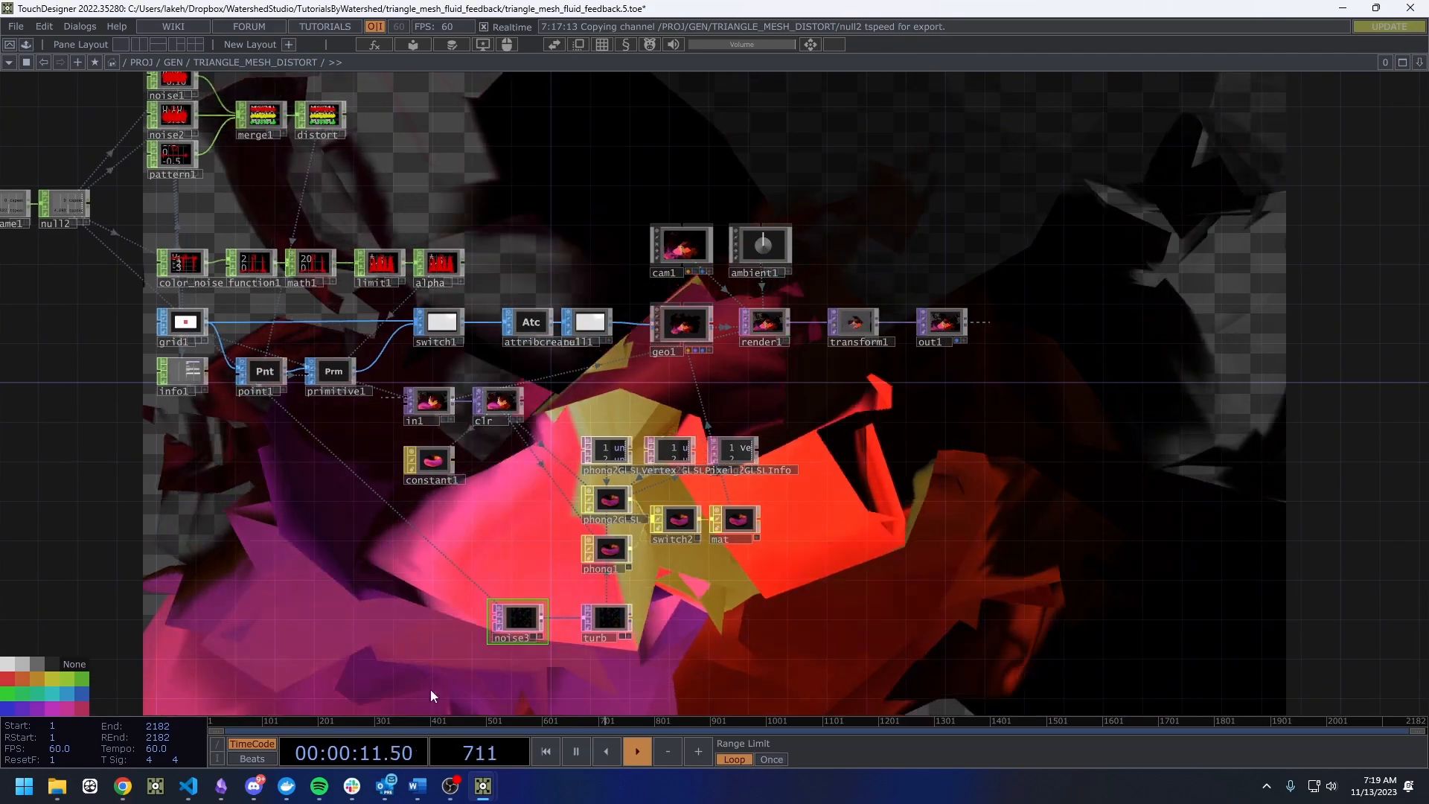
Switch to Visual Studio Code, widen the editor and add oVert.color.a = 0; below the oVert.color assignment in the vertex shader.
left_click(195, 793)
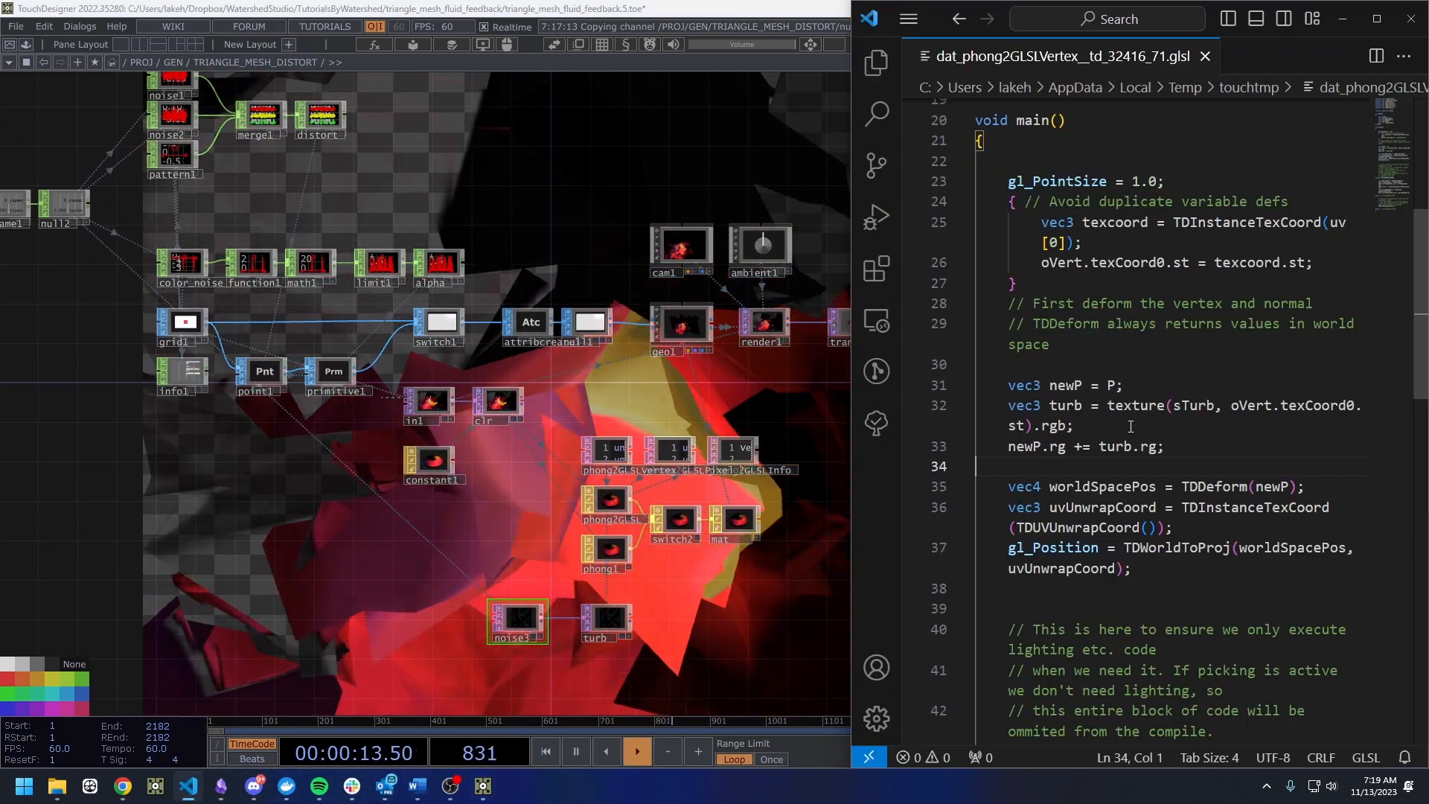
scroll(1147, 451, "down", 1)
scroll(1191, 453, "up", 7)
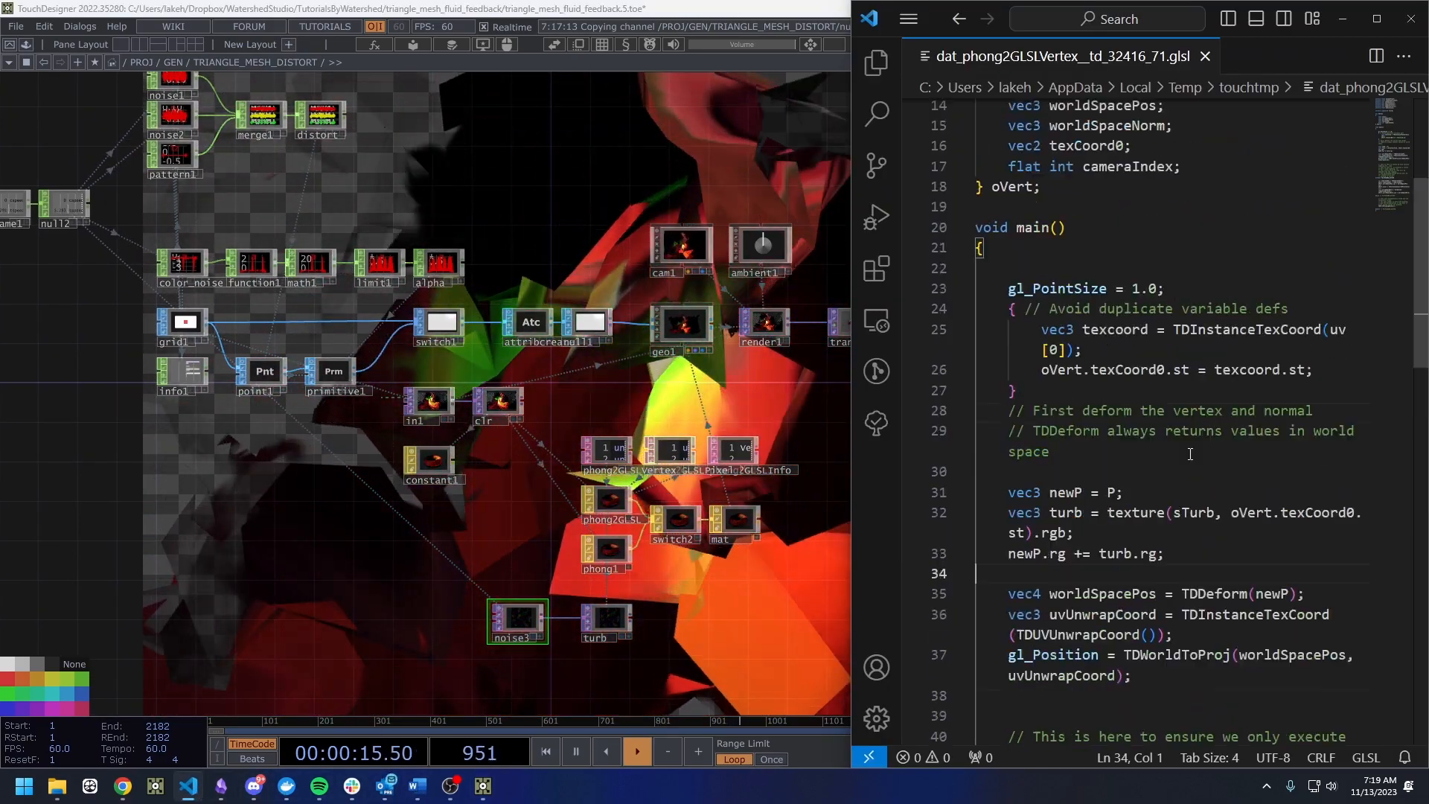
scroll(1195, 452, "down", 10)
scroll(1195, 452, "down", 4)
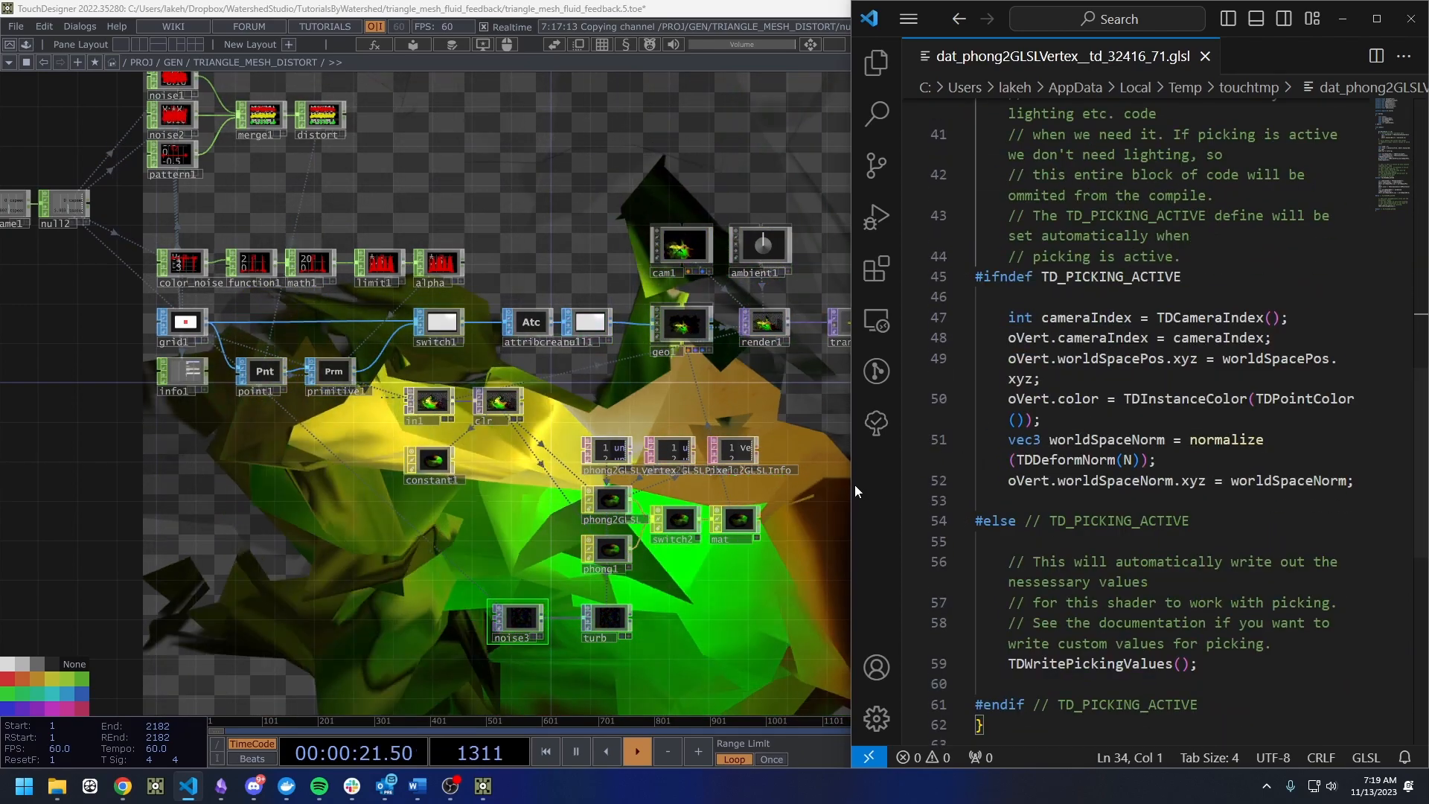
left_click_drag(853, 484, 730, 486)
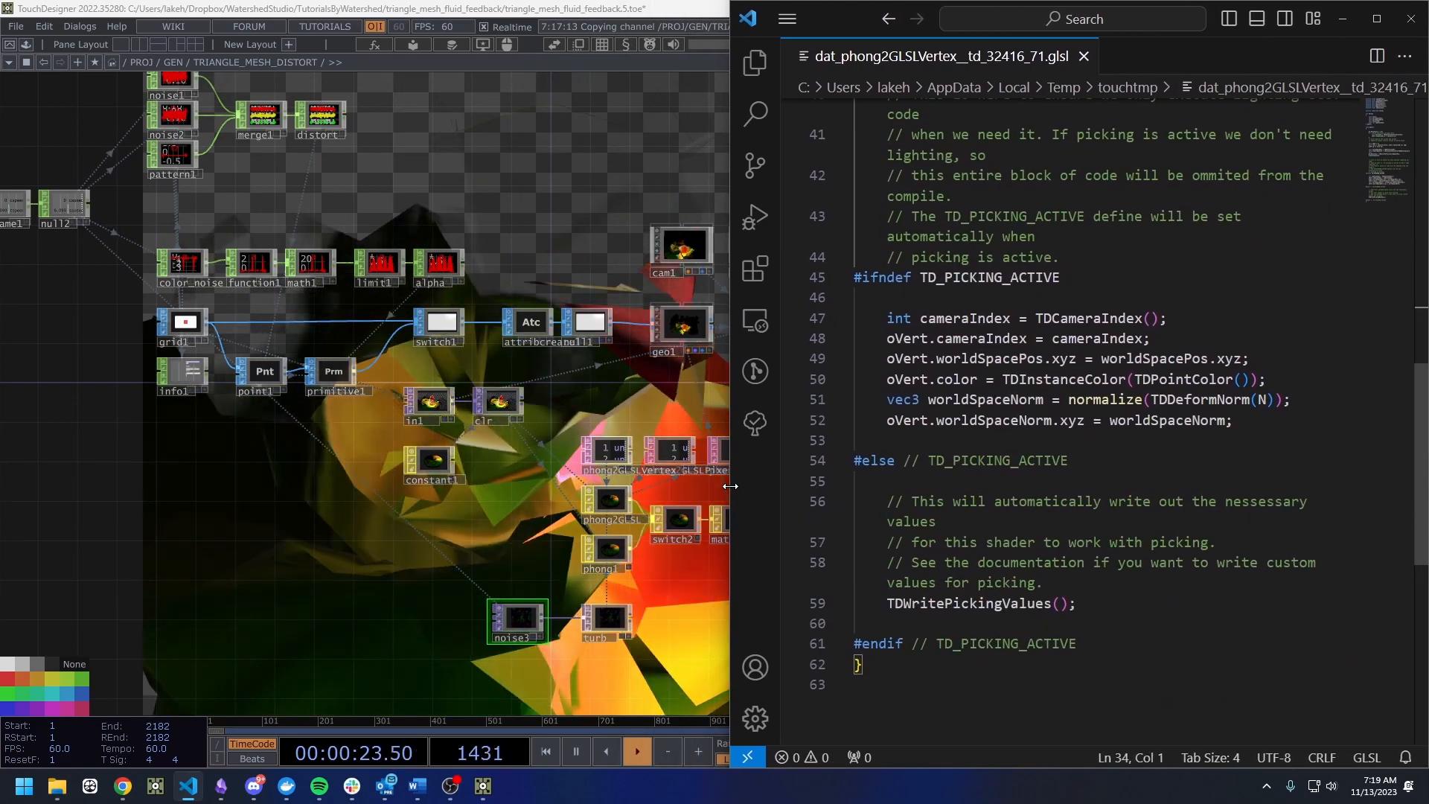
scroll(917, 426, "up", 1)
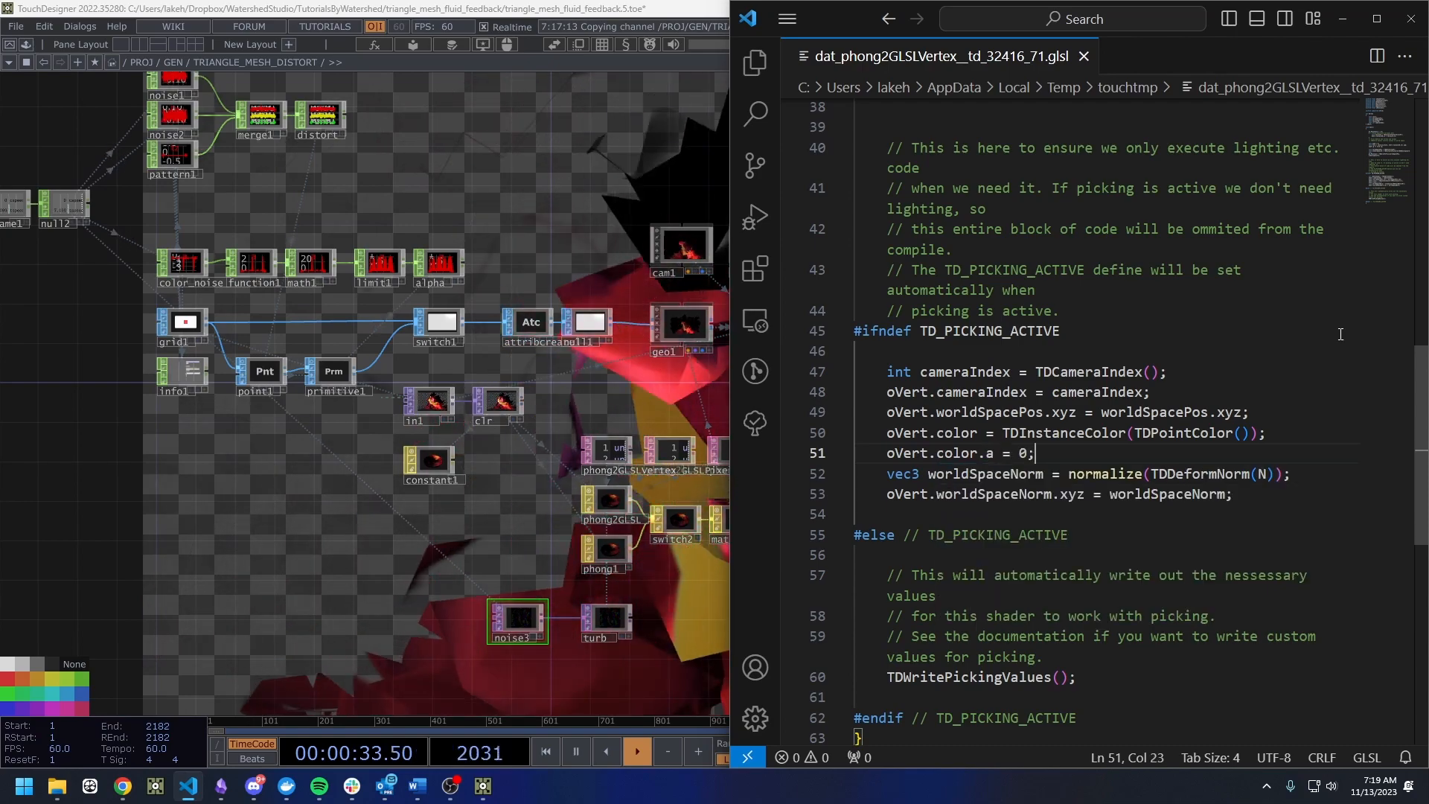
left_click_drag(640, 154, 349, 190)
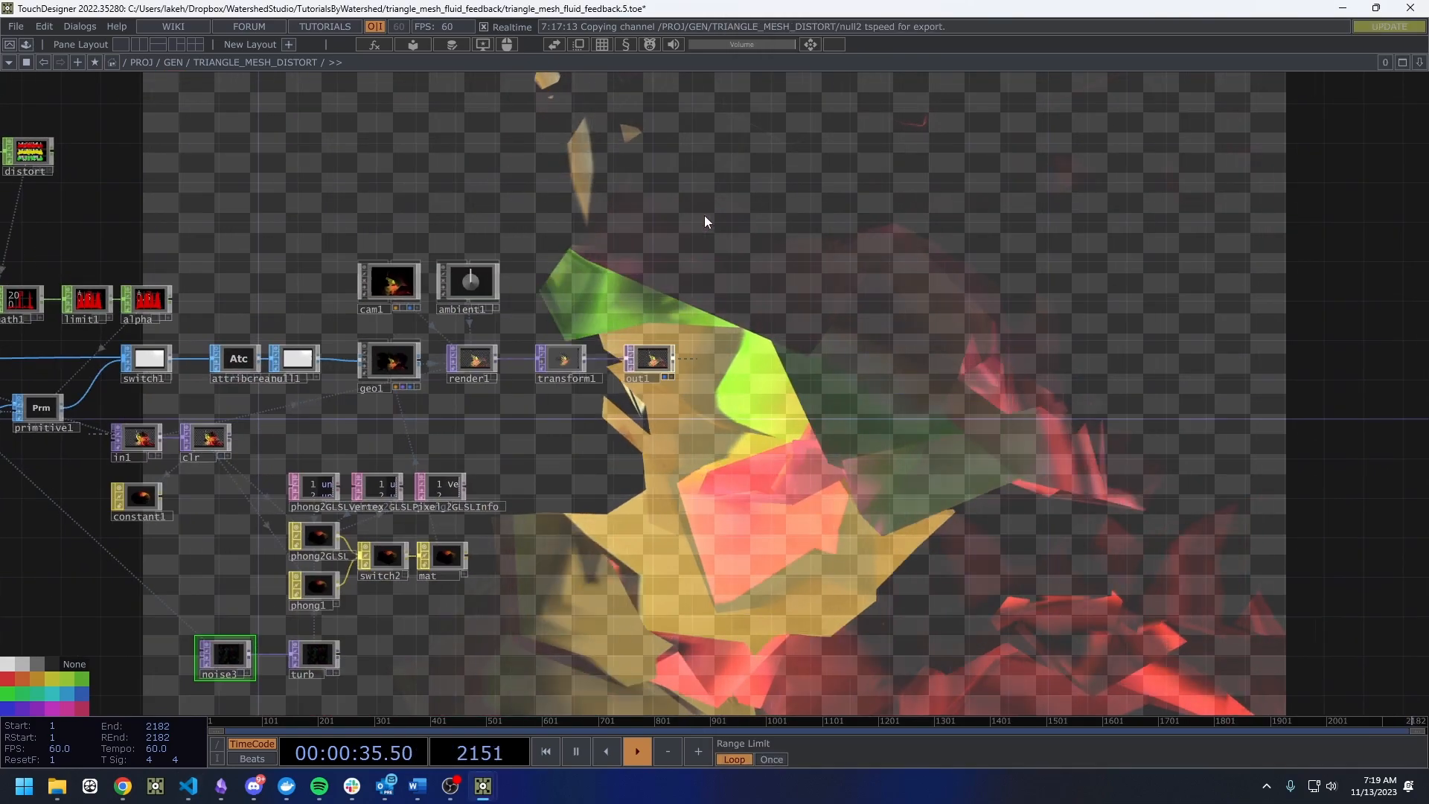
Duplicate the noise3 TOP directly below the original and show the copy's parameters.
left_click_drag(815, 458, 946, 399)
middle_click_drag(482, 519, 573, 552)
scroll(573, 552, "down", 8)
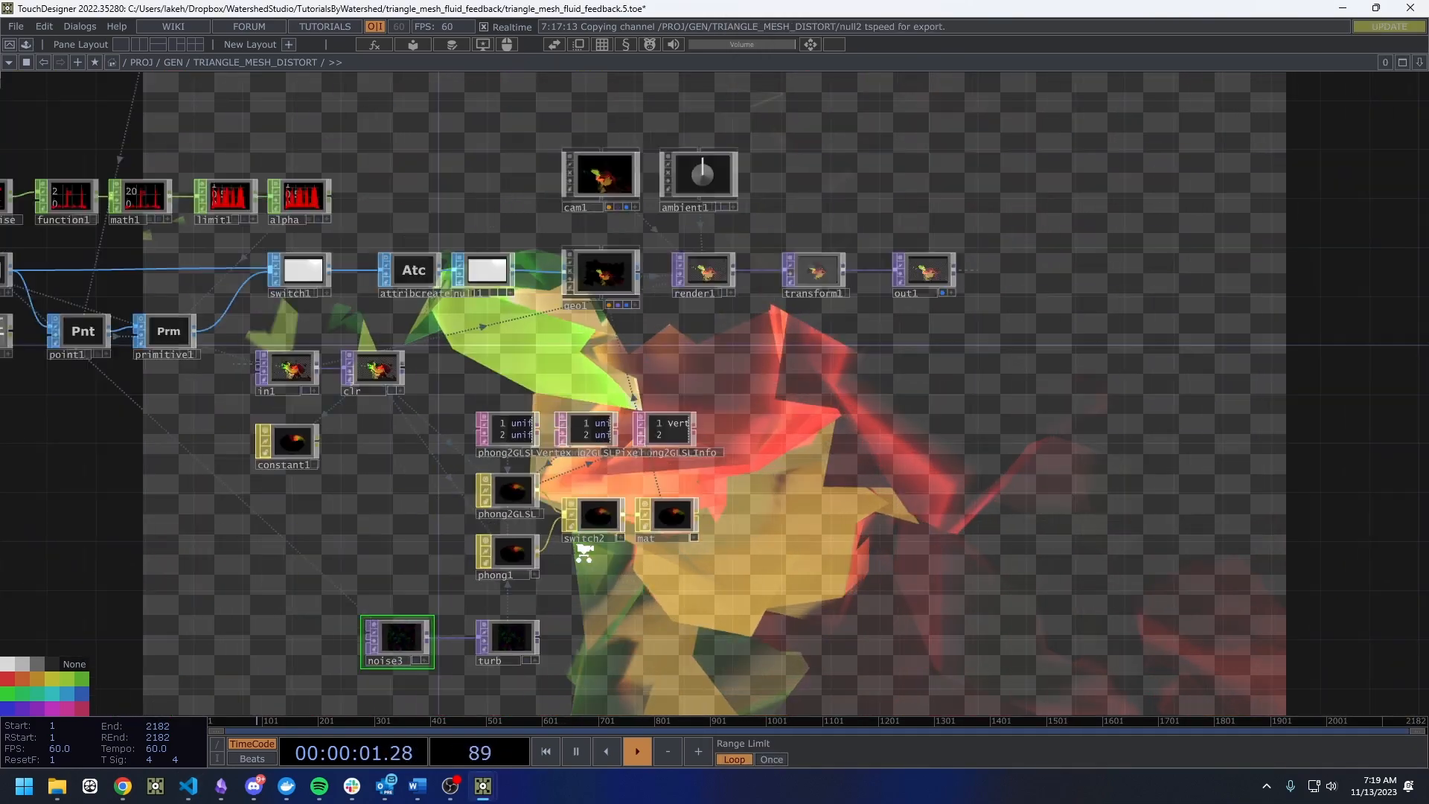
scroll(481, 632, "up", 4)
scroll(530, 625, "down", 6)
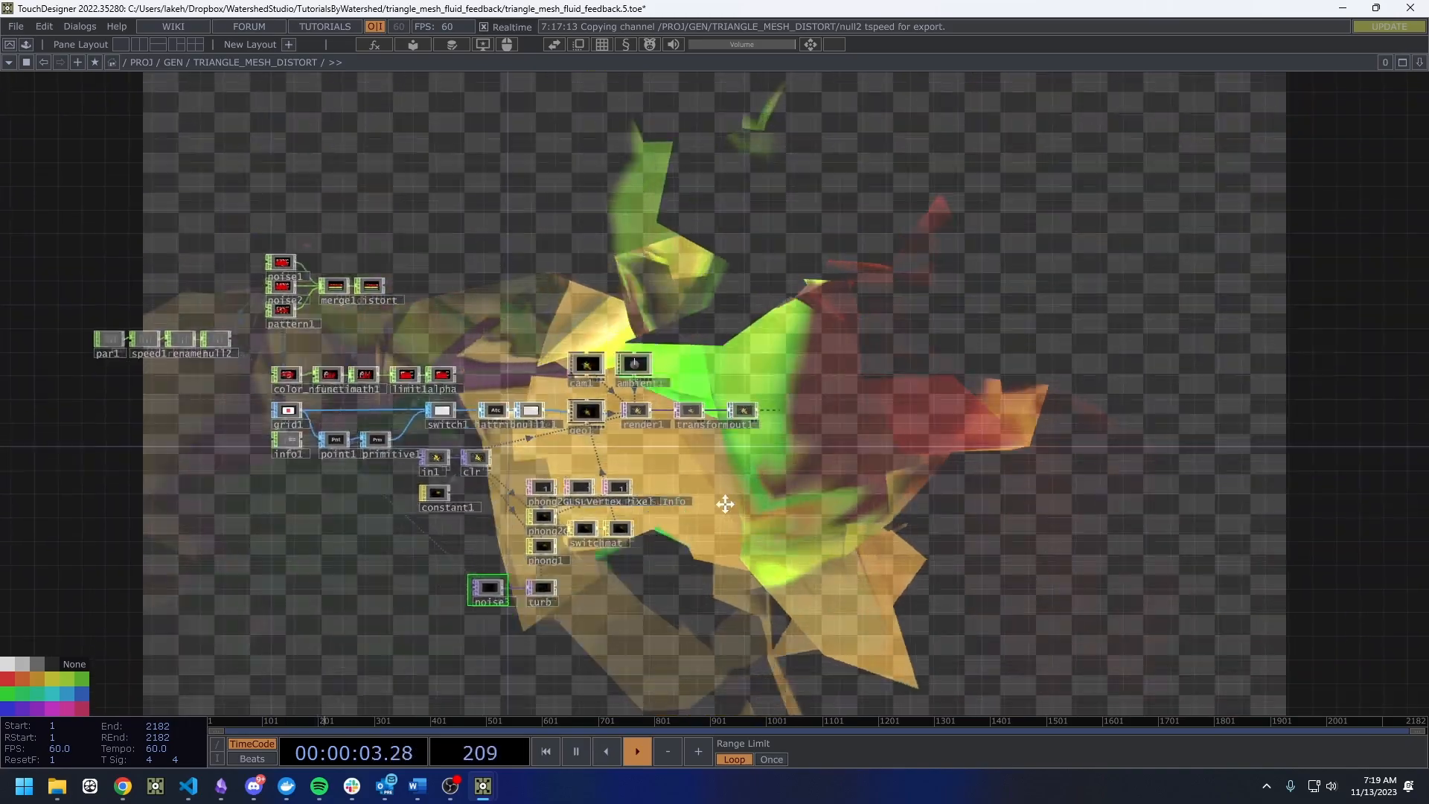
scroll(551, 387, "up", 6)
left_click_drag(560, 342, 626, 271)
left_click_drag(534, 448, 487, 448)
left_click_drag(634, 521, 642, 561)
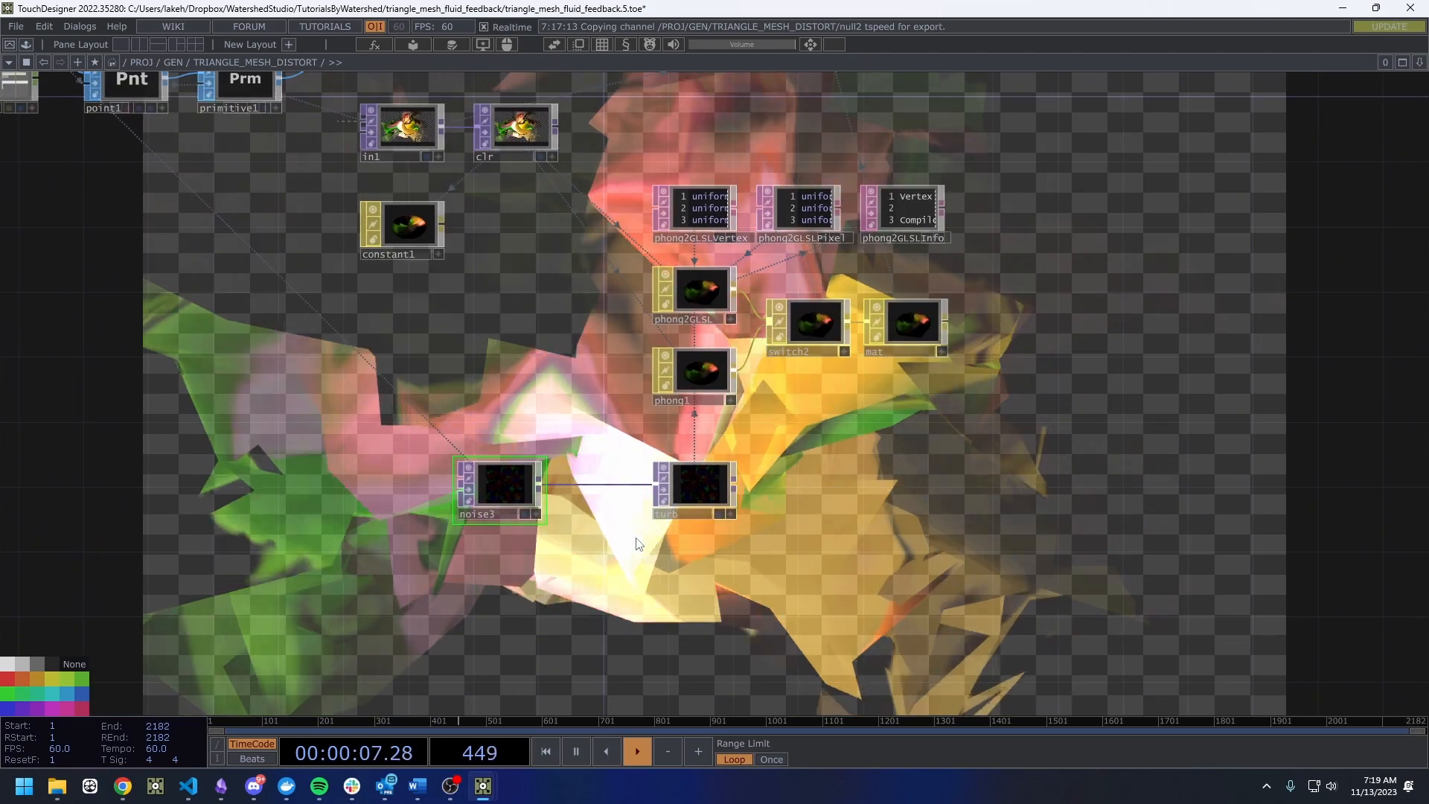
key("ctrl+c")
key("ctrl+v")
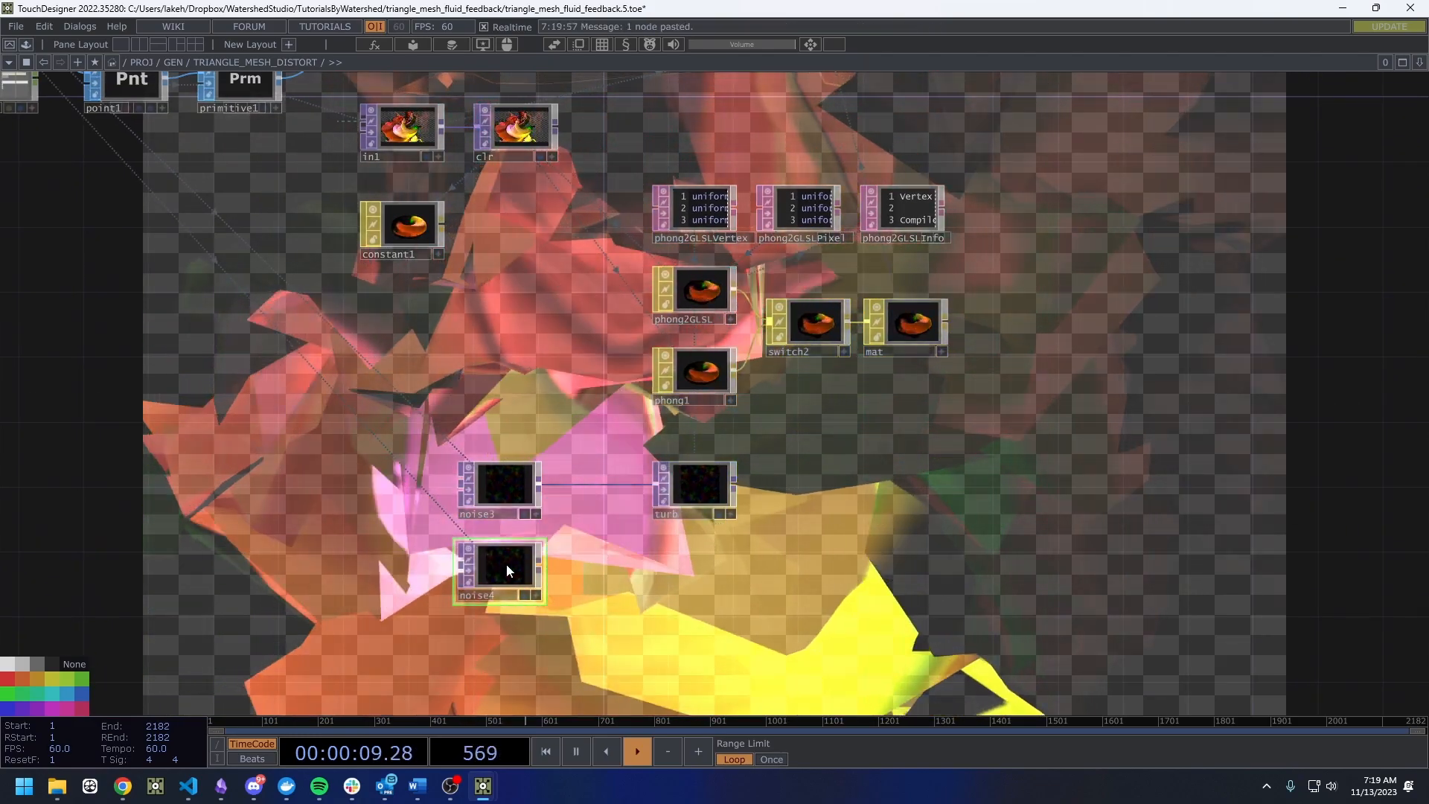
key("p")
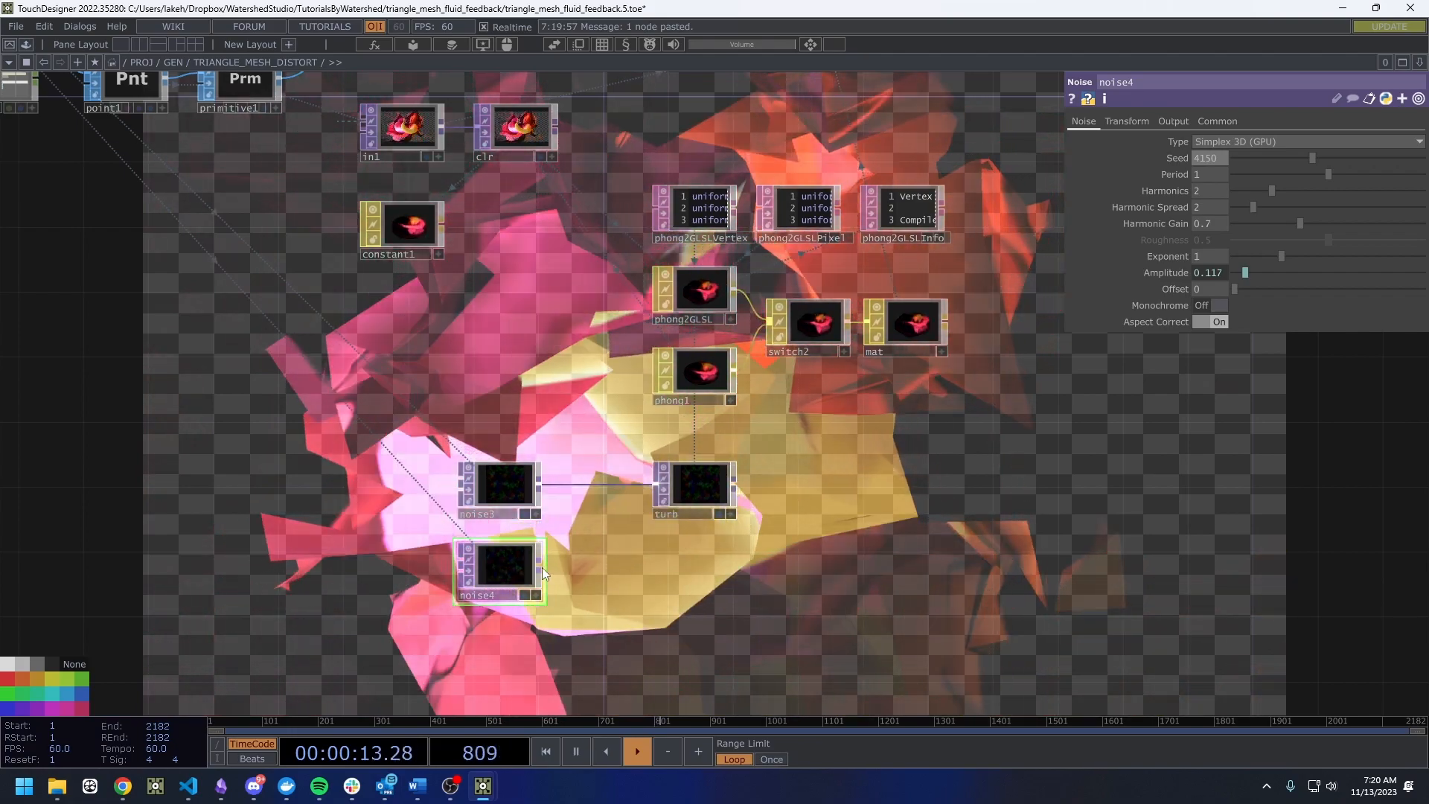
Append a Null TOP to the noise4 output and rename it alpha1.
right_click(540, 567)
left_click(497, 459)
left_click(684, 574)
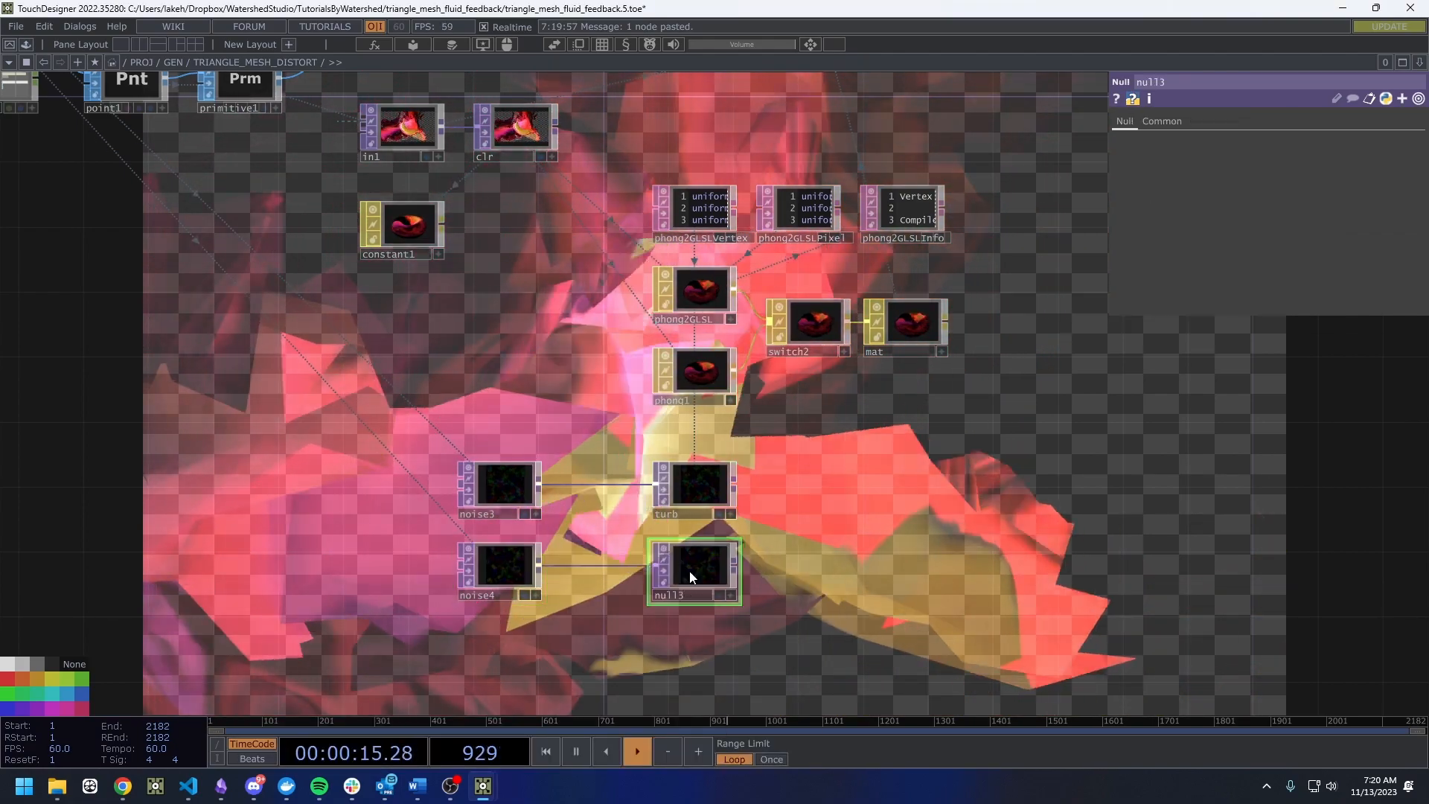
left_click(685, 594)
type("apla")
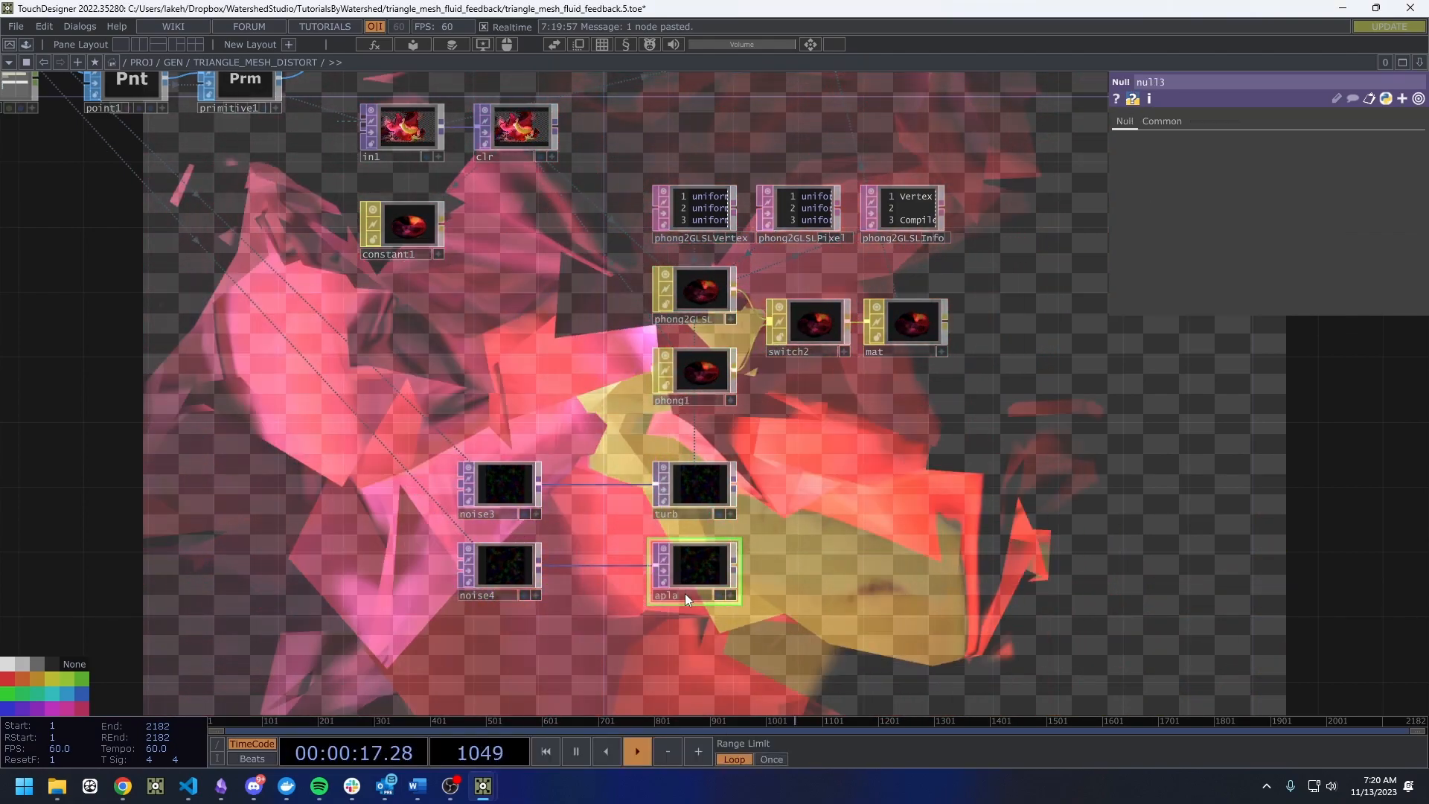
key("BackSpace")
key("BackSpace")
type("lpha")
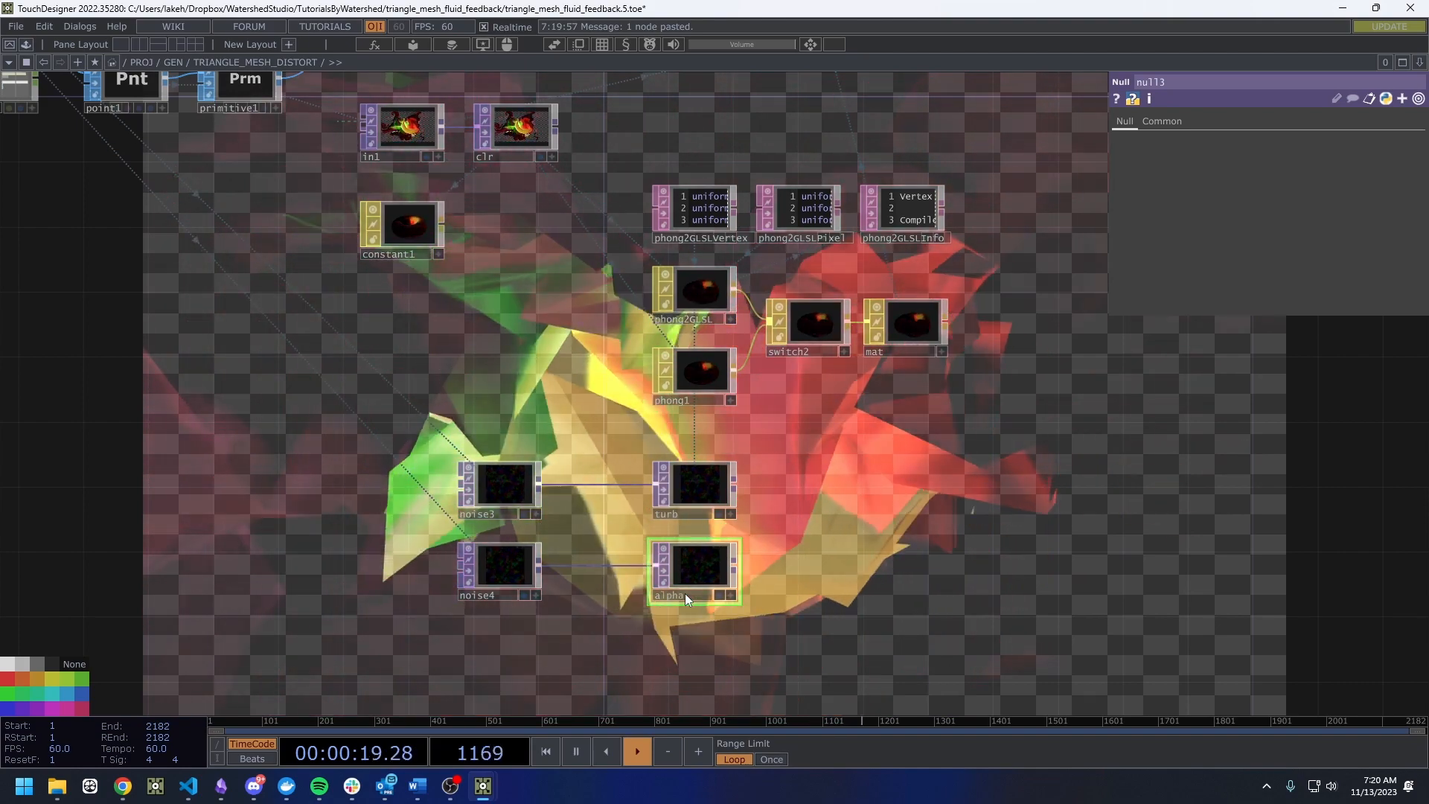
type("1")
key("Return")
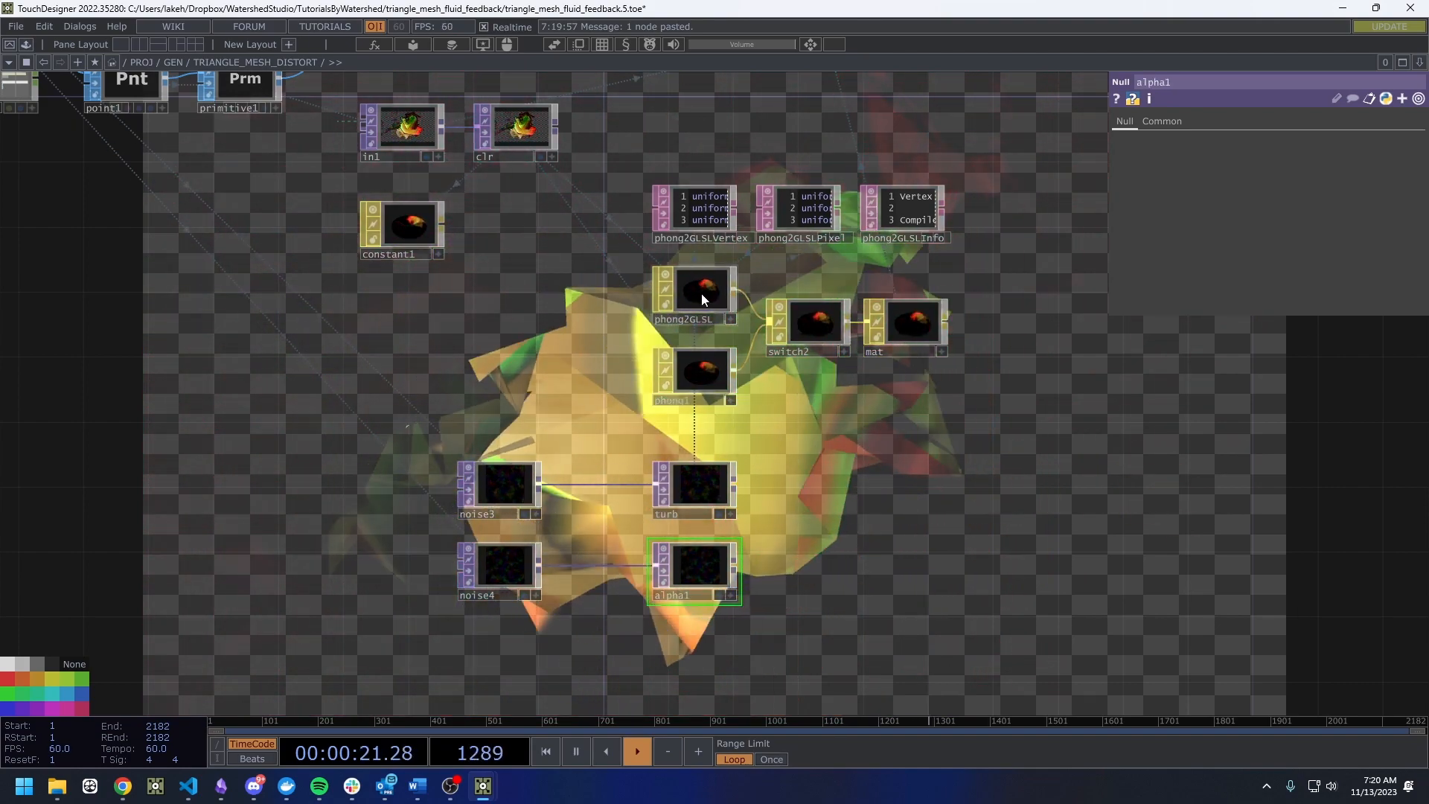
Add a third sampler named sAlpha to the phong2GLSL material, with alpha1 as its TOP.
left_click(701, 293)
left_click(1269, 215)
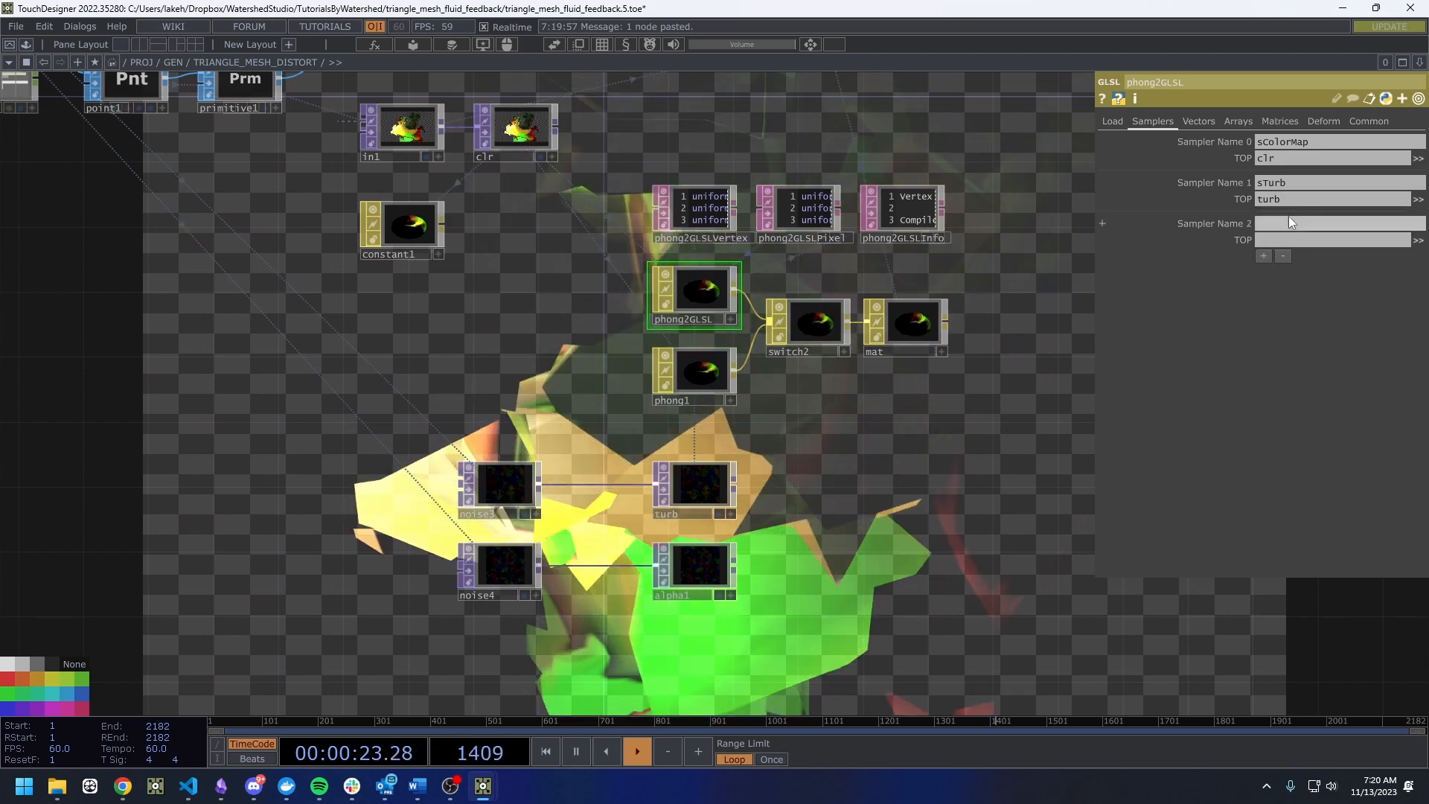
left_click(1289, 224)
type("sAlpha")
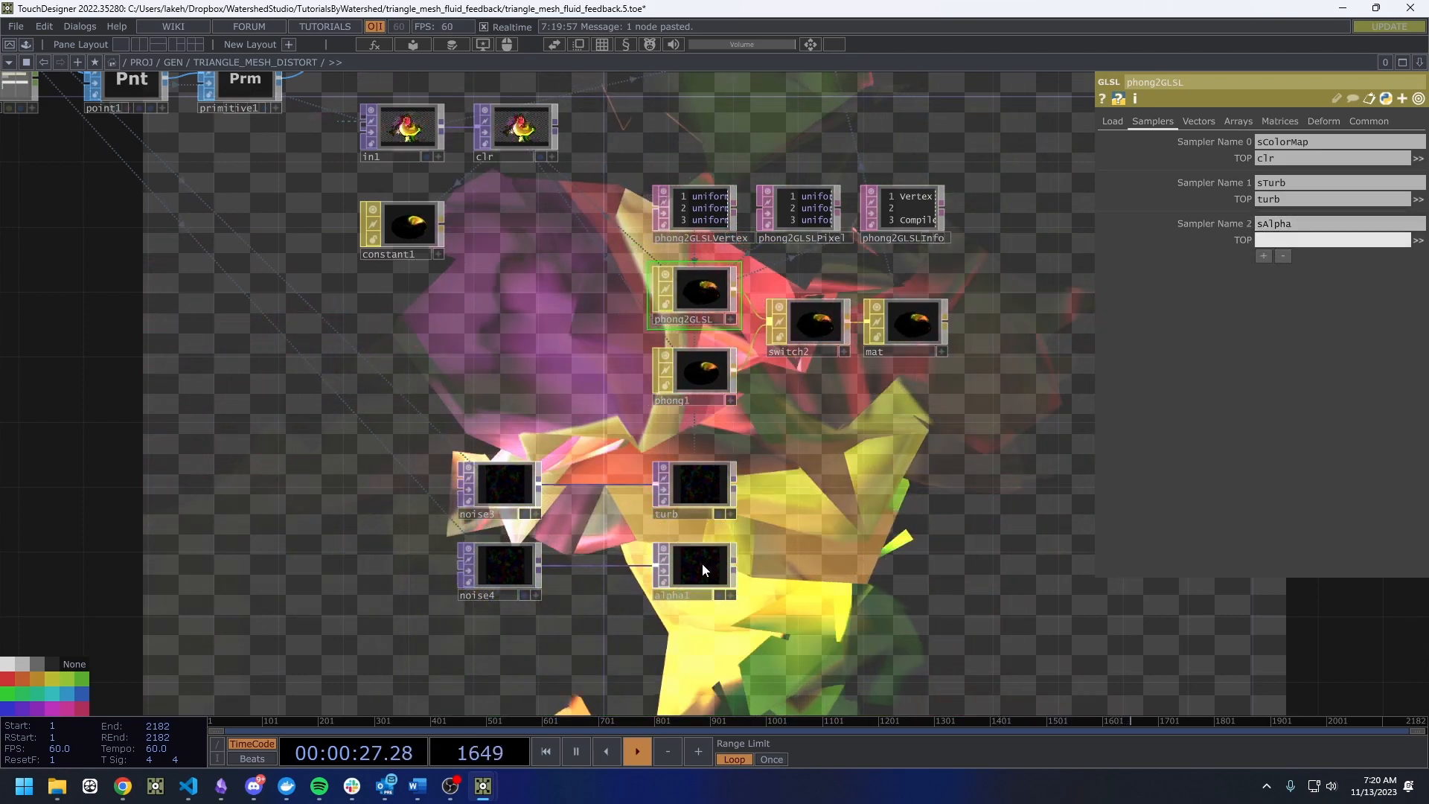
left_click_drag(699, 592, 1344, 243)
left_click_drag(705, 622, 606, 556)
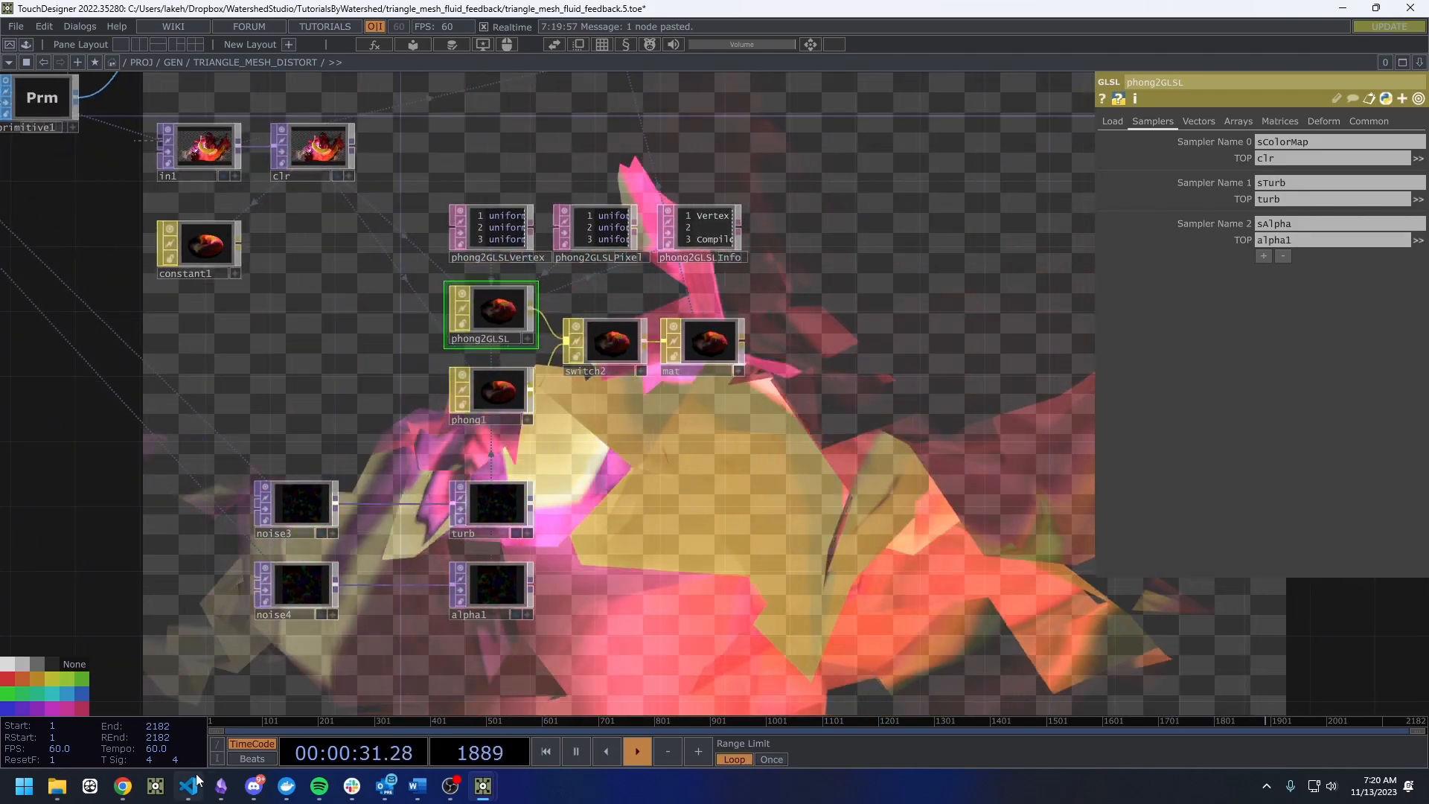
Switch to Visual Studio Code, add float a = texture(sTurb, oVert.texCoord0.st).r; below the oVert.color assignment, and assign a to oVert.color.a.
key("alt+Tab")
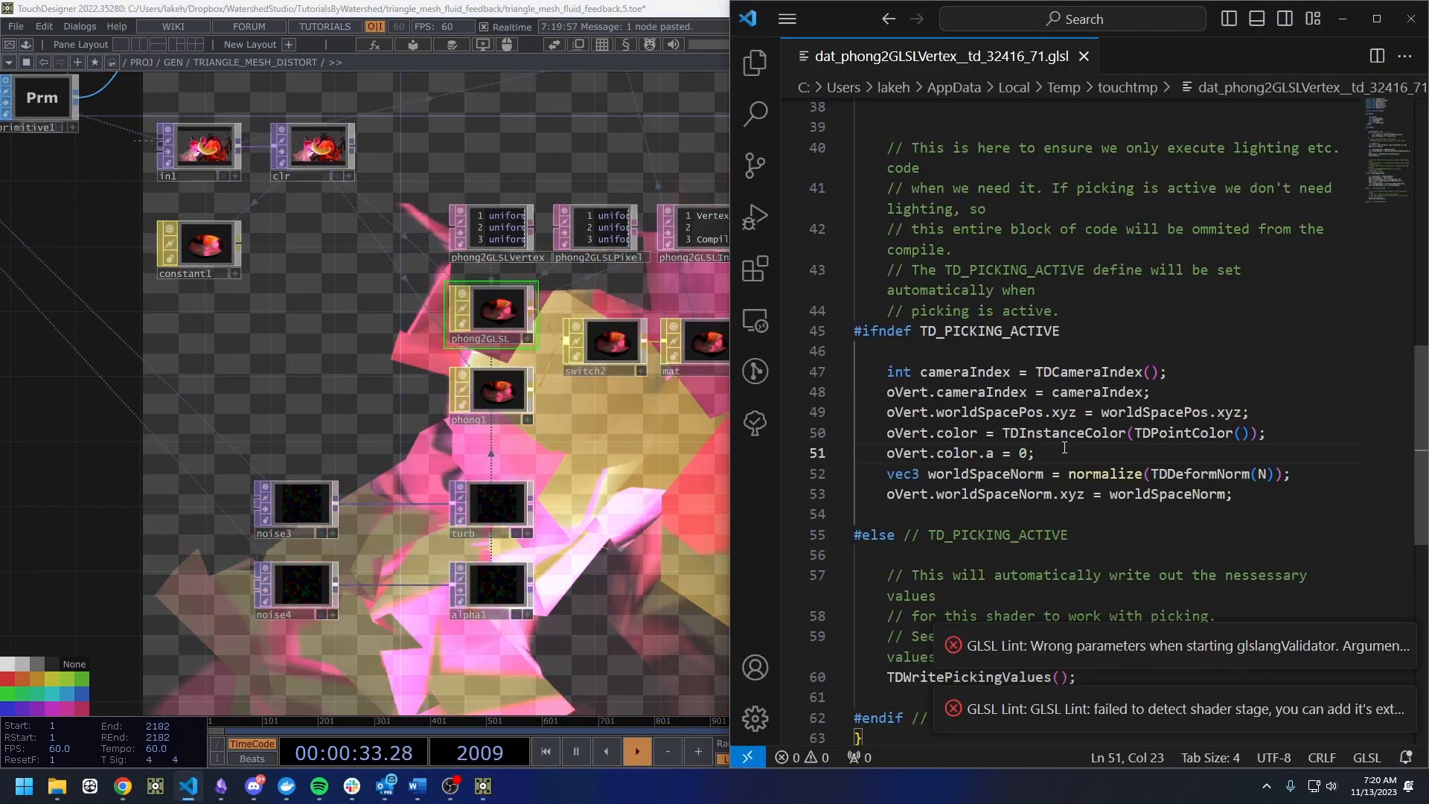
scroll(1027, 447, "up", 3)
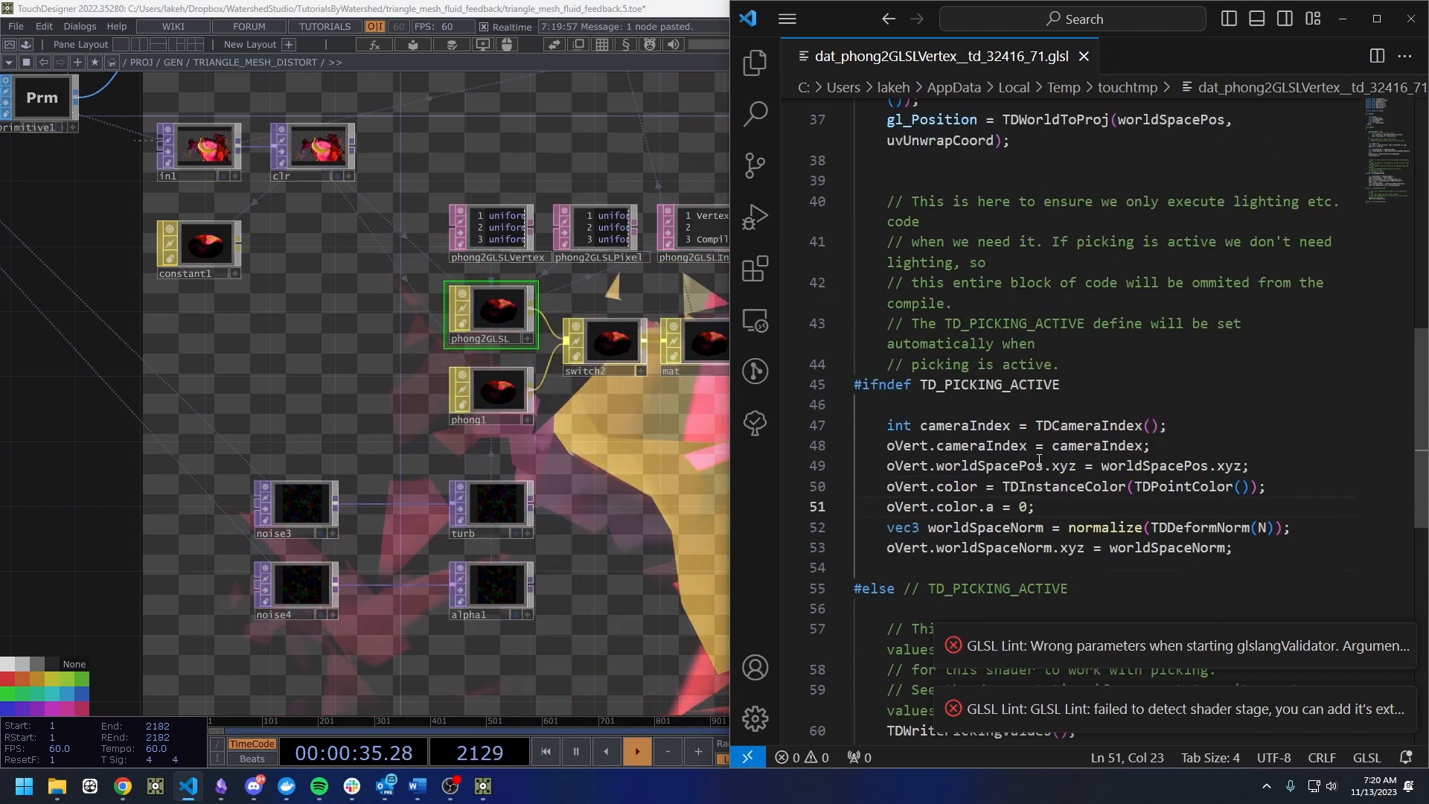
scroll(1035, 342, "up", 3)
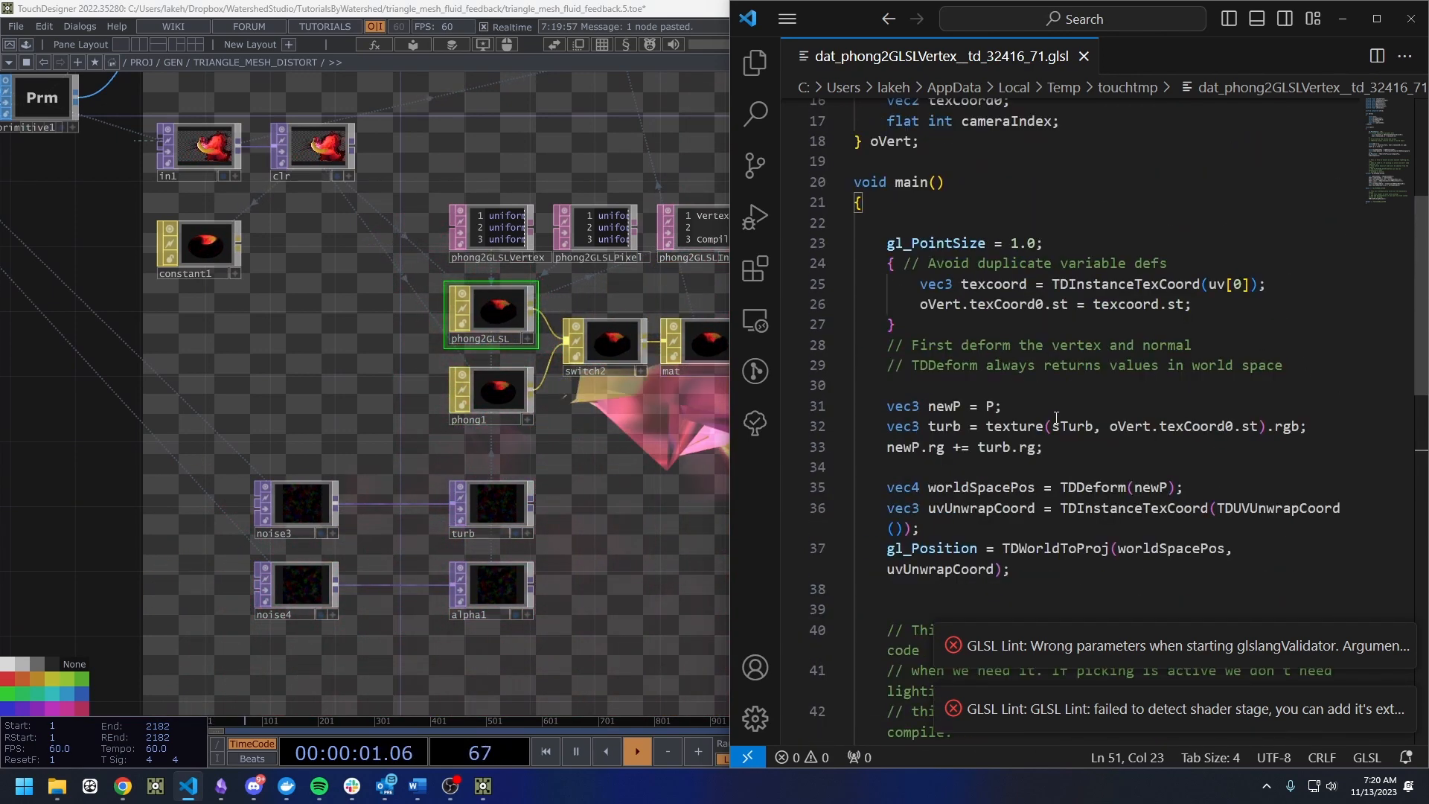
scroll(963, 430, "down", 7)
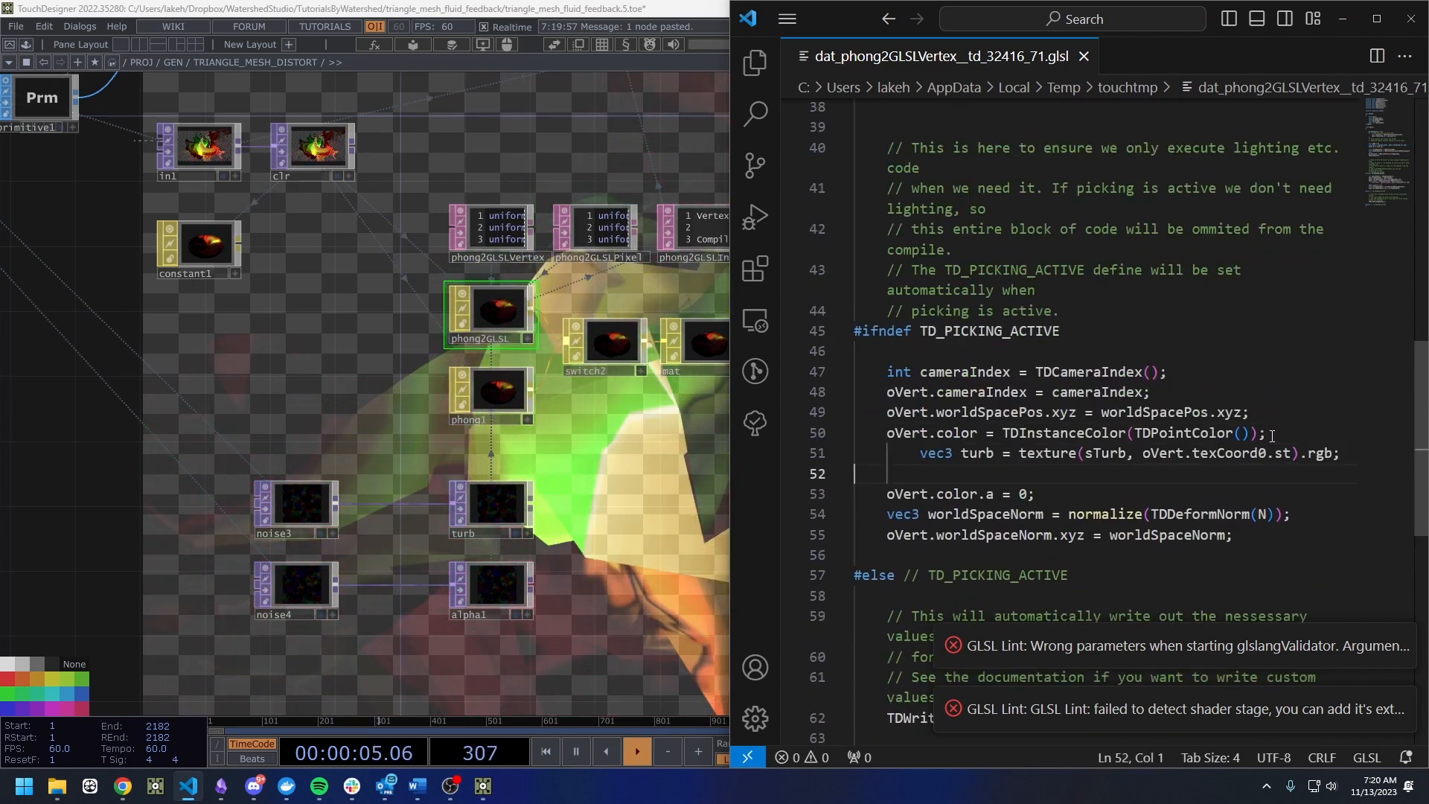
key("BackSpace")
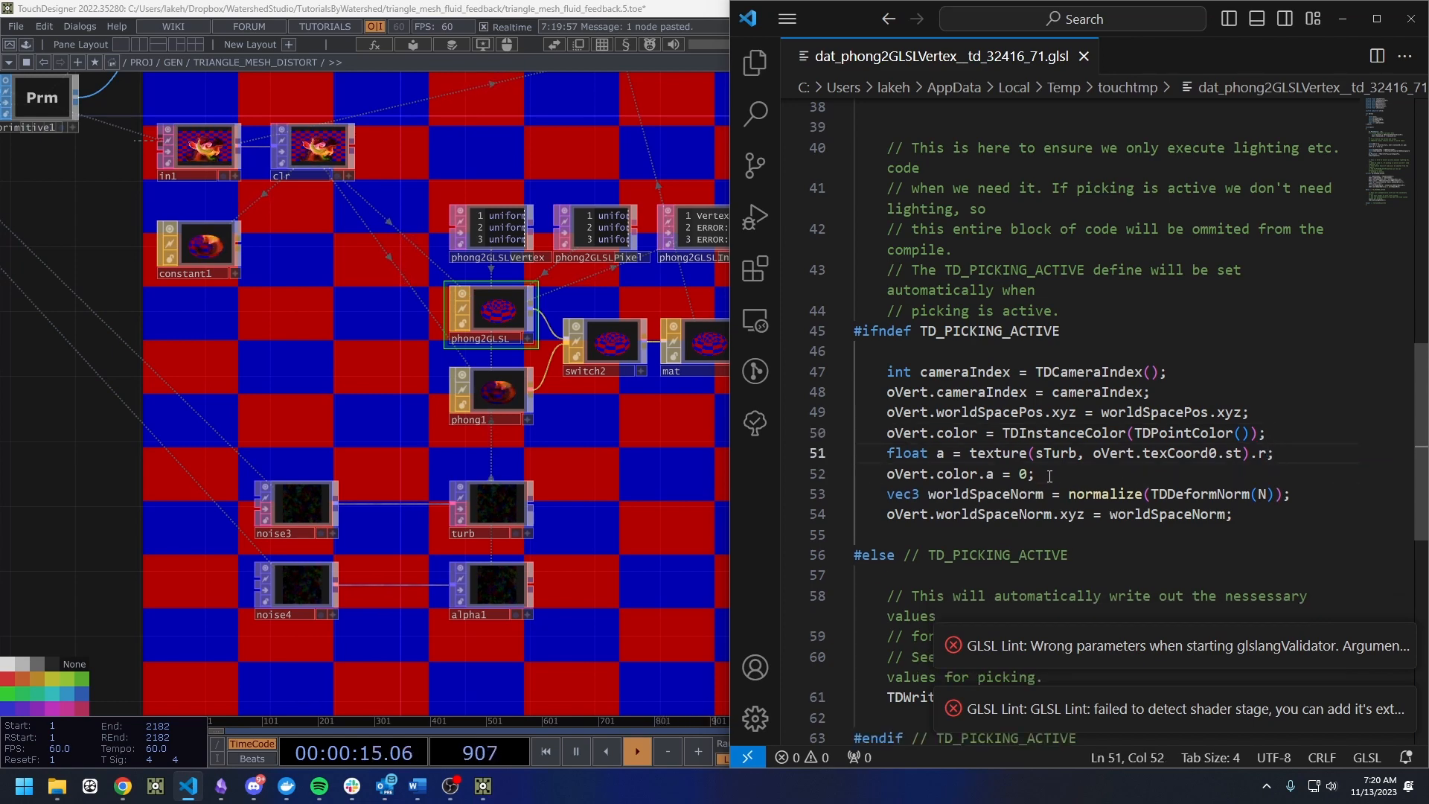
key("shift+Left")
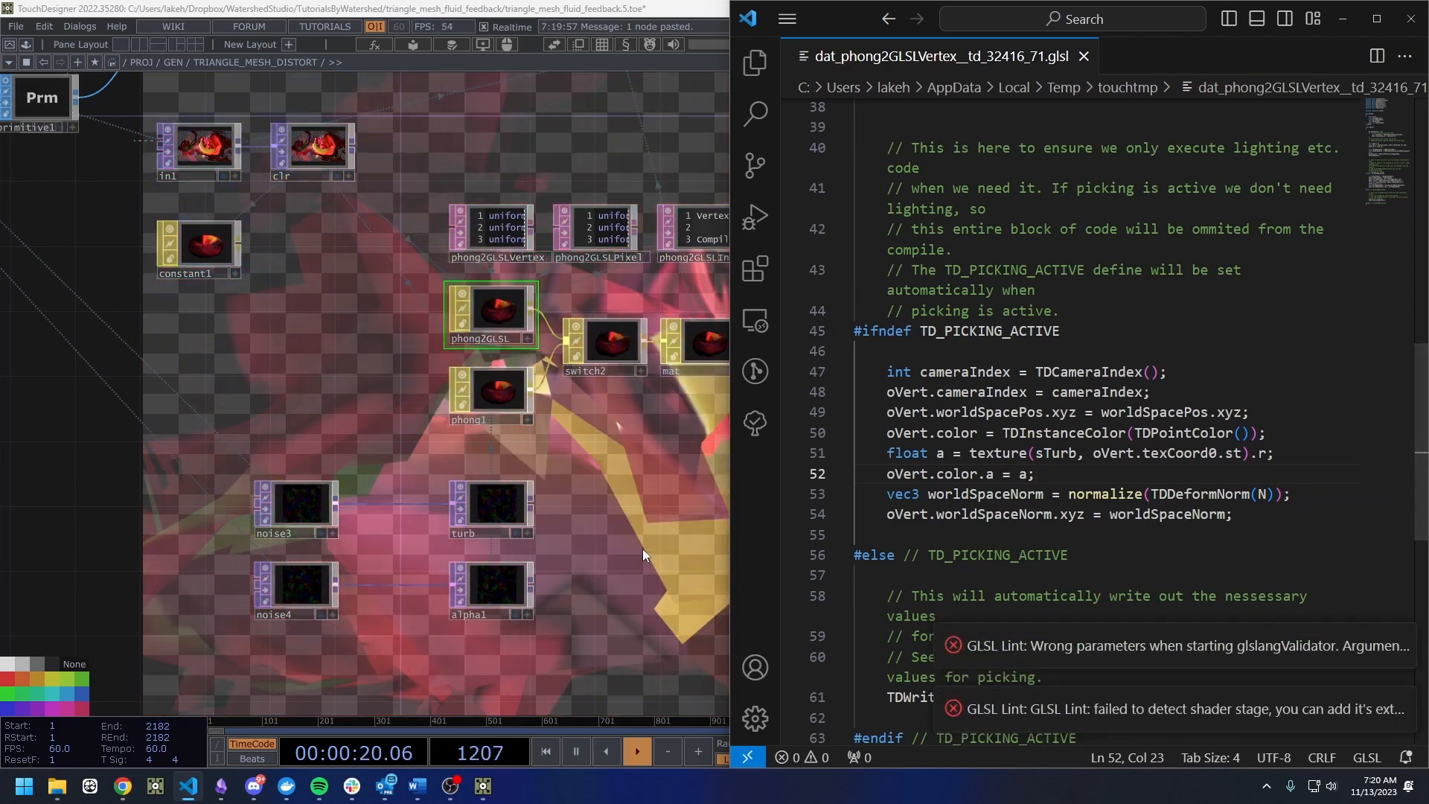
Switch back to TouchDesigner and set noise4's exponent to 0 and amplitude to 1.
left_click_drag(650, 558, 576, 546)
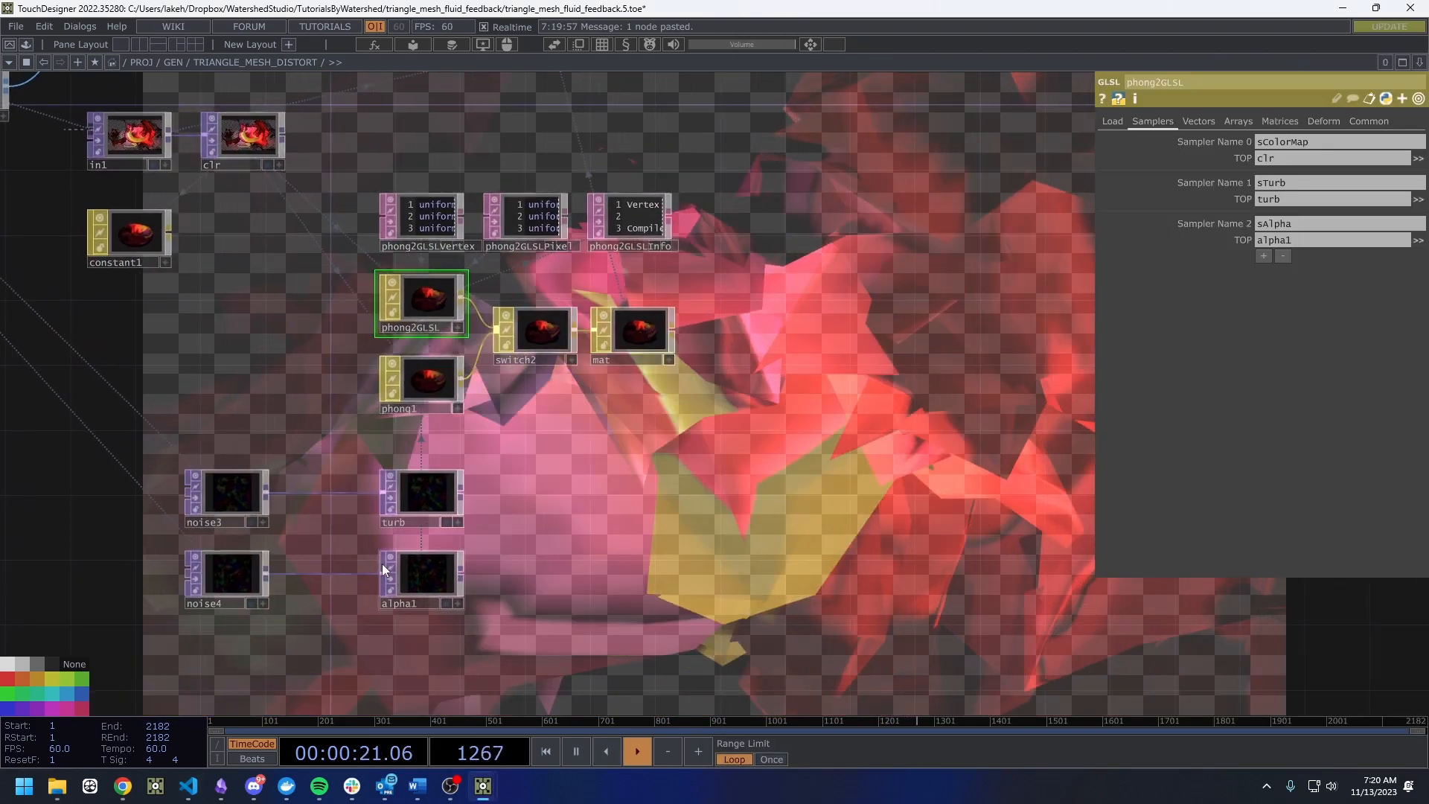
left_click(223, 573)
left_click_drag(1337, 256, 1252, 263)
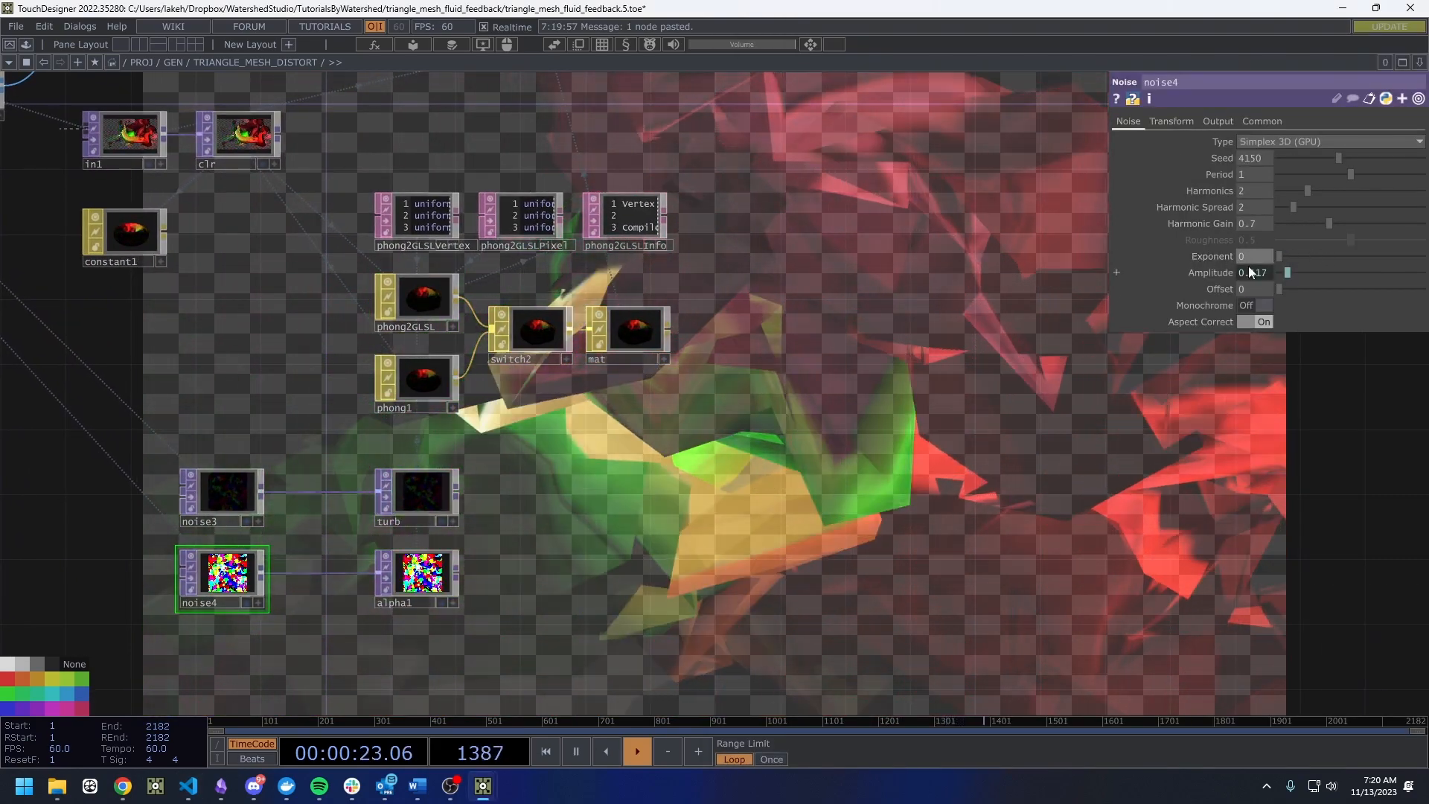
left_click(1223, 272)
left_click(1178, 288)
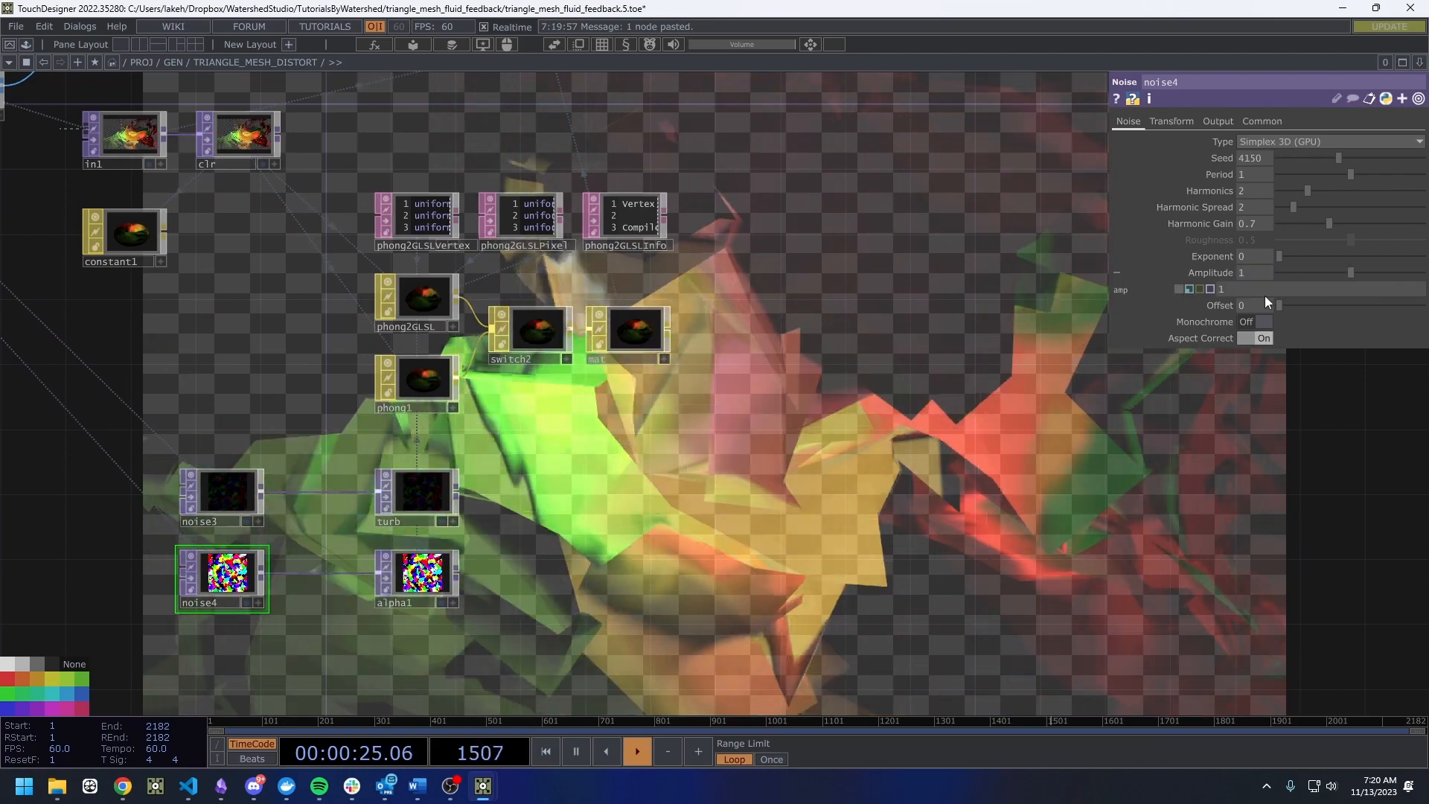
left_click_drag(763, 453, 815, 536)
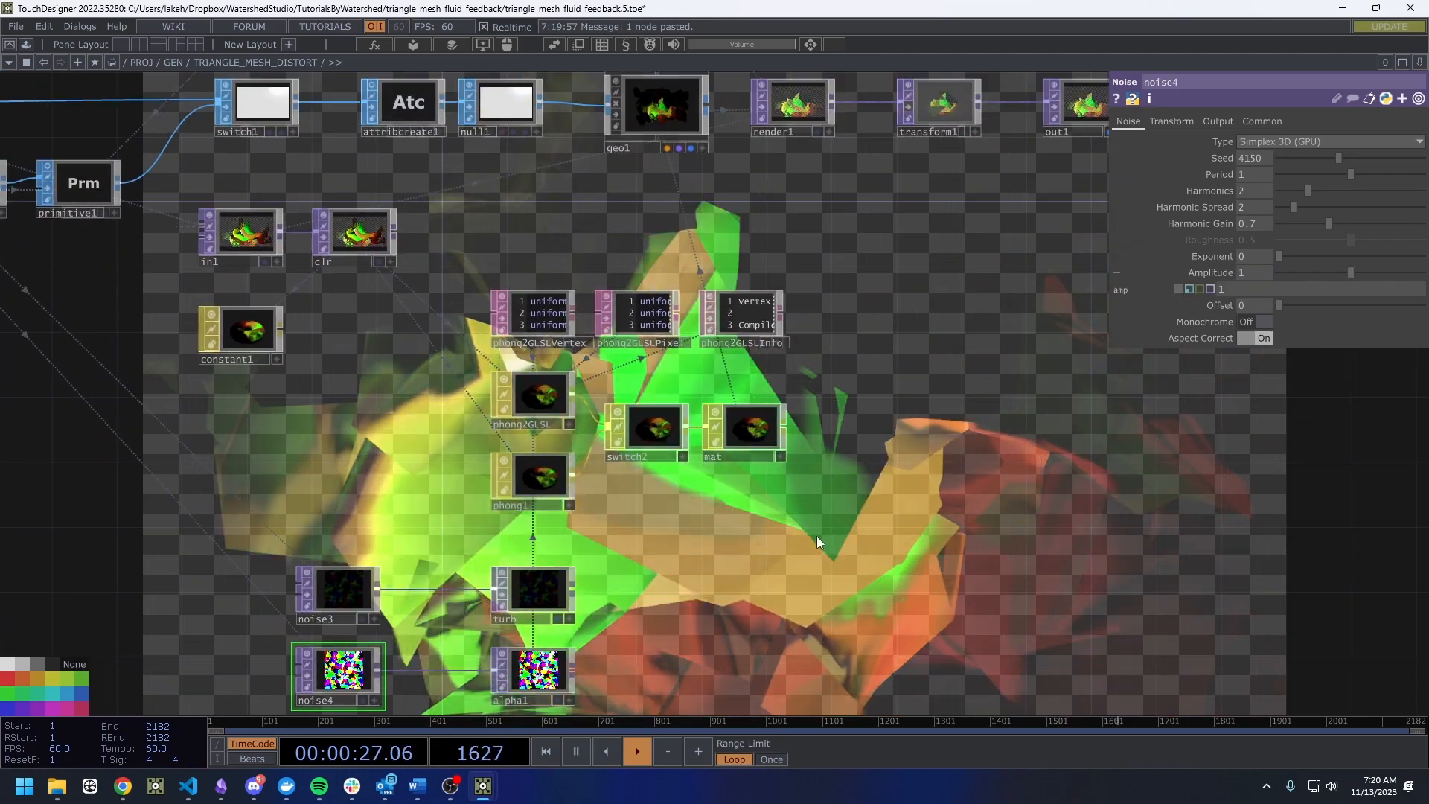
Go up to the GEN network, set TRIANGLE_MESH_DISTORT's displace weight to 0 and re-enter the container.
key("u")
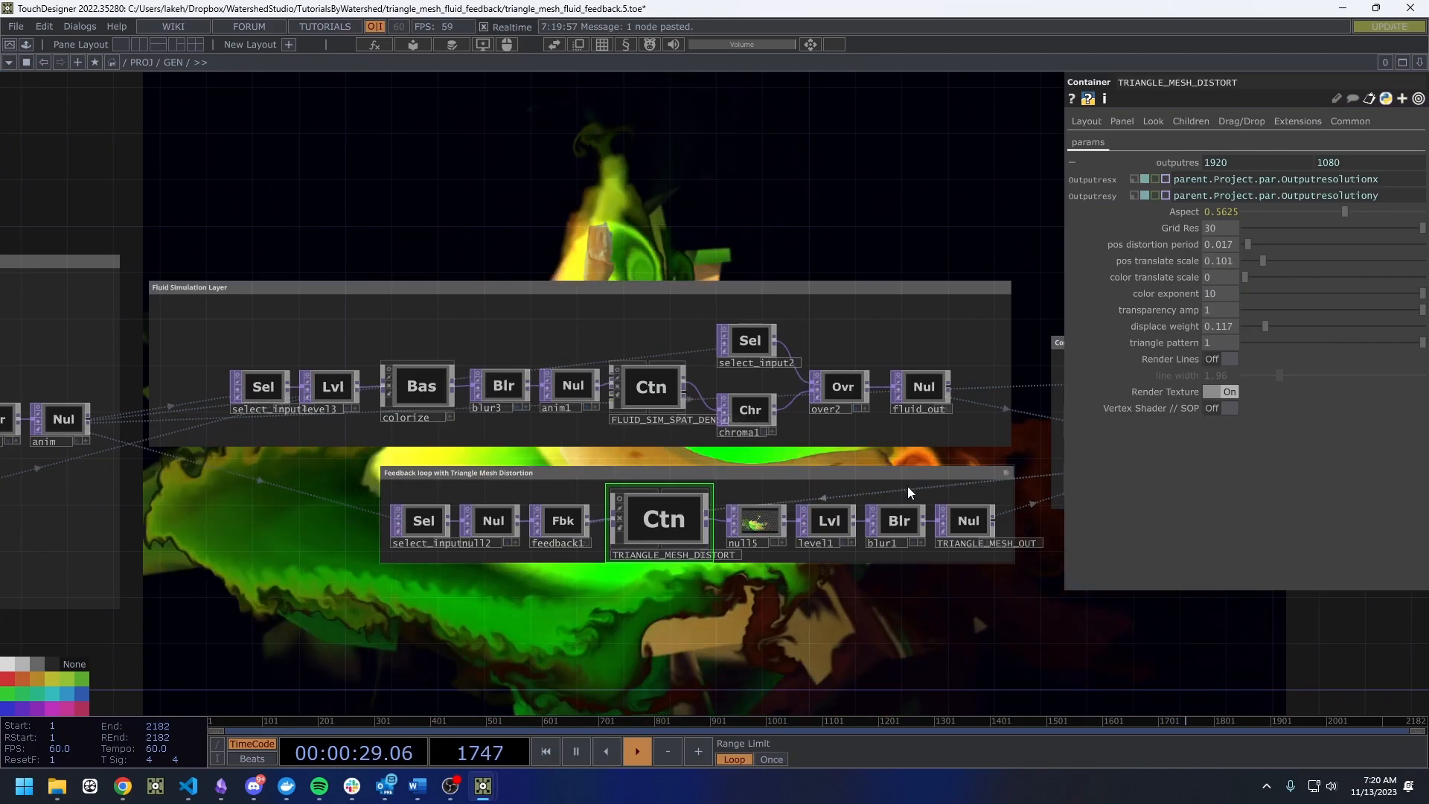
left_click_drag(1234, 327, 1188, 329)
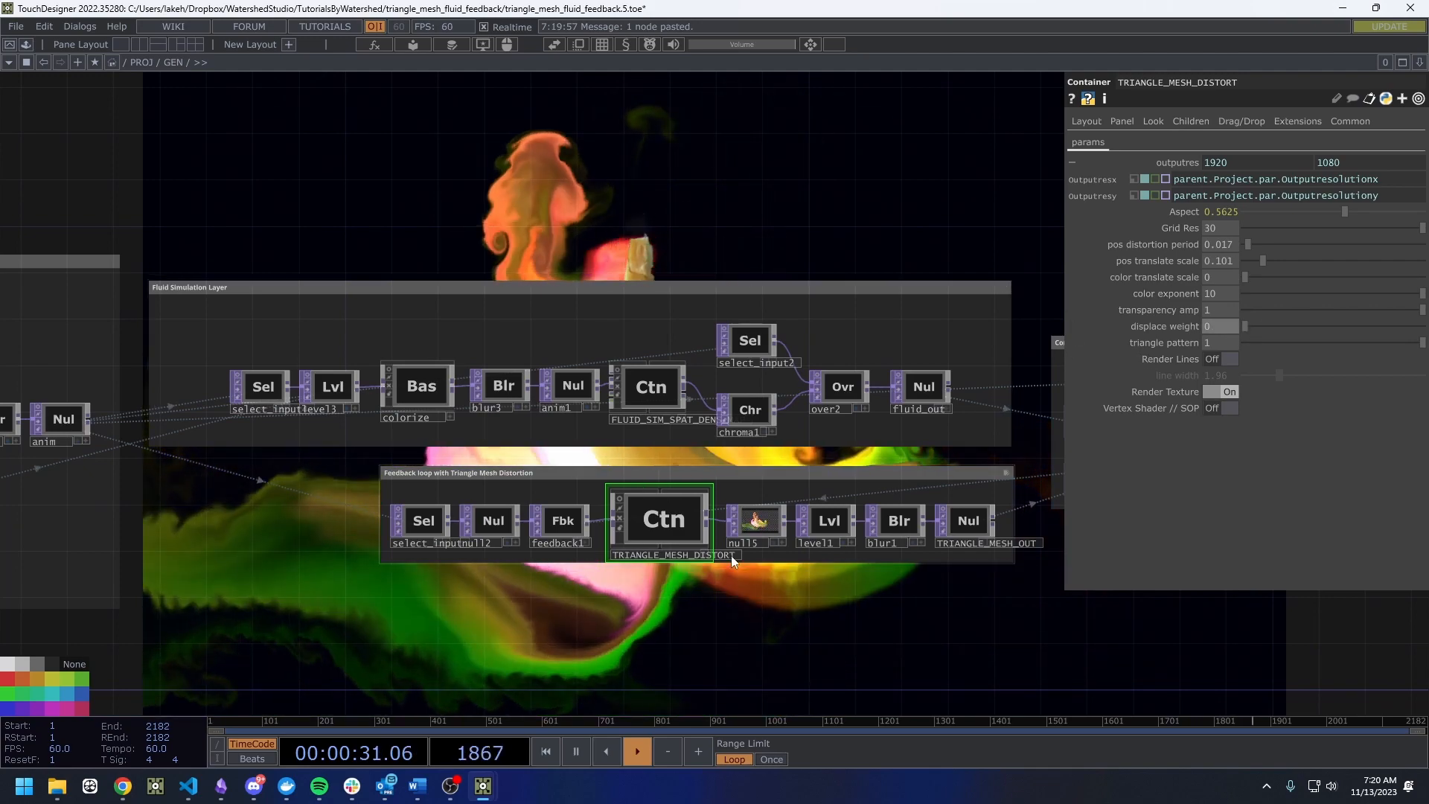
key("i")
left_click_drag(696, 566, 778, 526)
left_click_drag(659, 81, 682, 329)
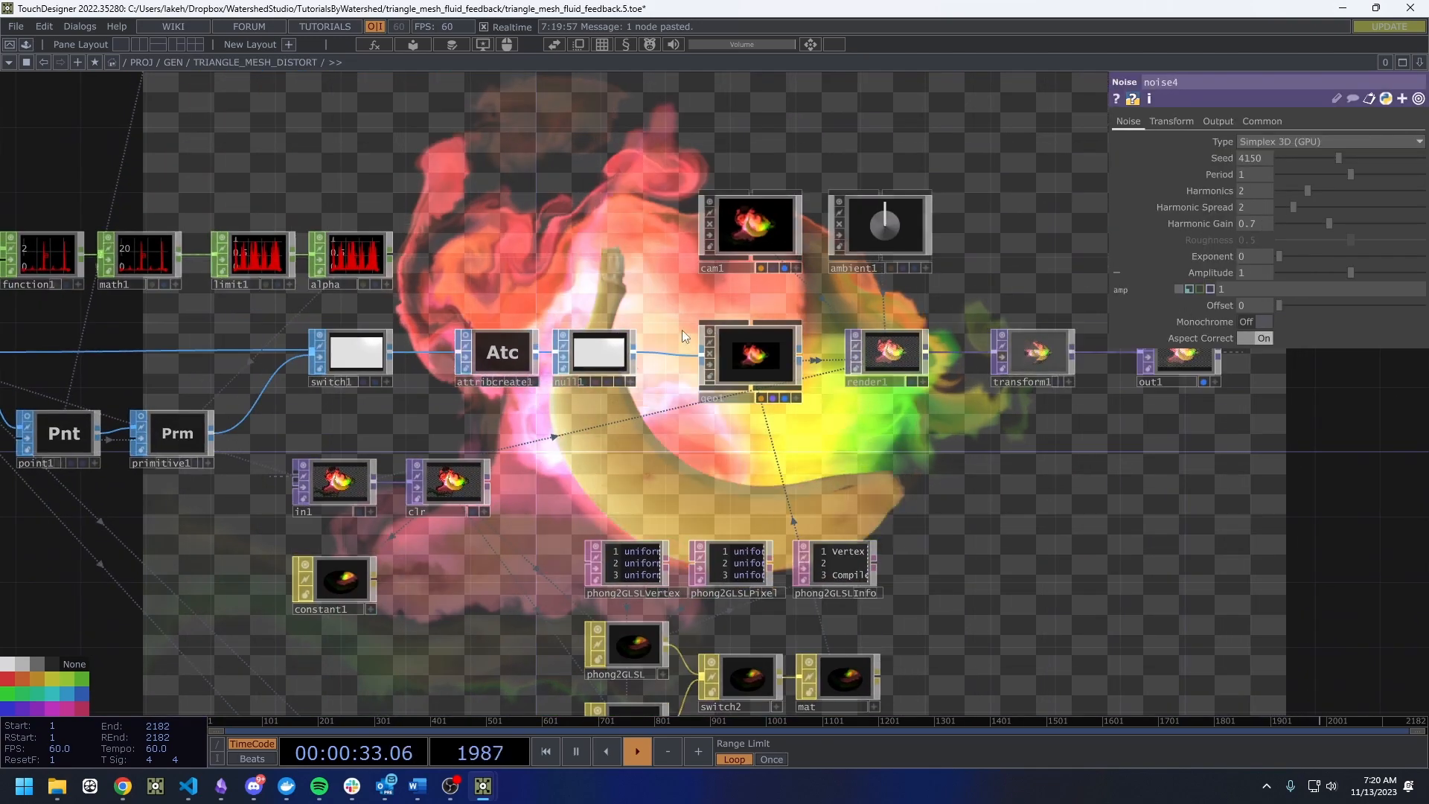
Check the noise4 and alpha1 textures beside noise3 and turb, and turn on Monochrome for noise4.
middle_click_drag(804, 374, 632, 328)
middle_click_drag(439, 257, 648, 264)
middle_click_drag(956, 248, 688, 402)
left_click_drag(689, 401, 819, 279)
middle_click_drag(800, 286, 793, 324)
left_click_drag(701, 577, 778, 406)
middle_click_drag(376, 527, 523, 579)
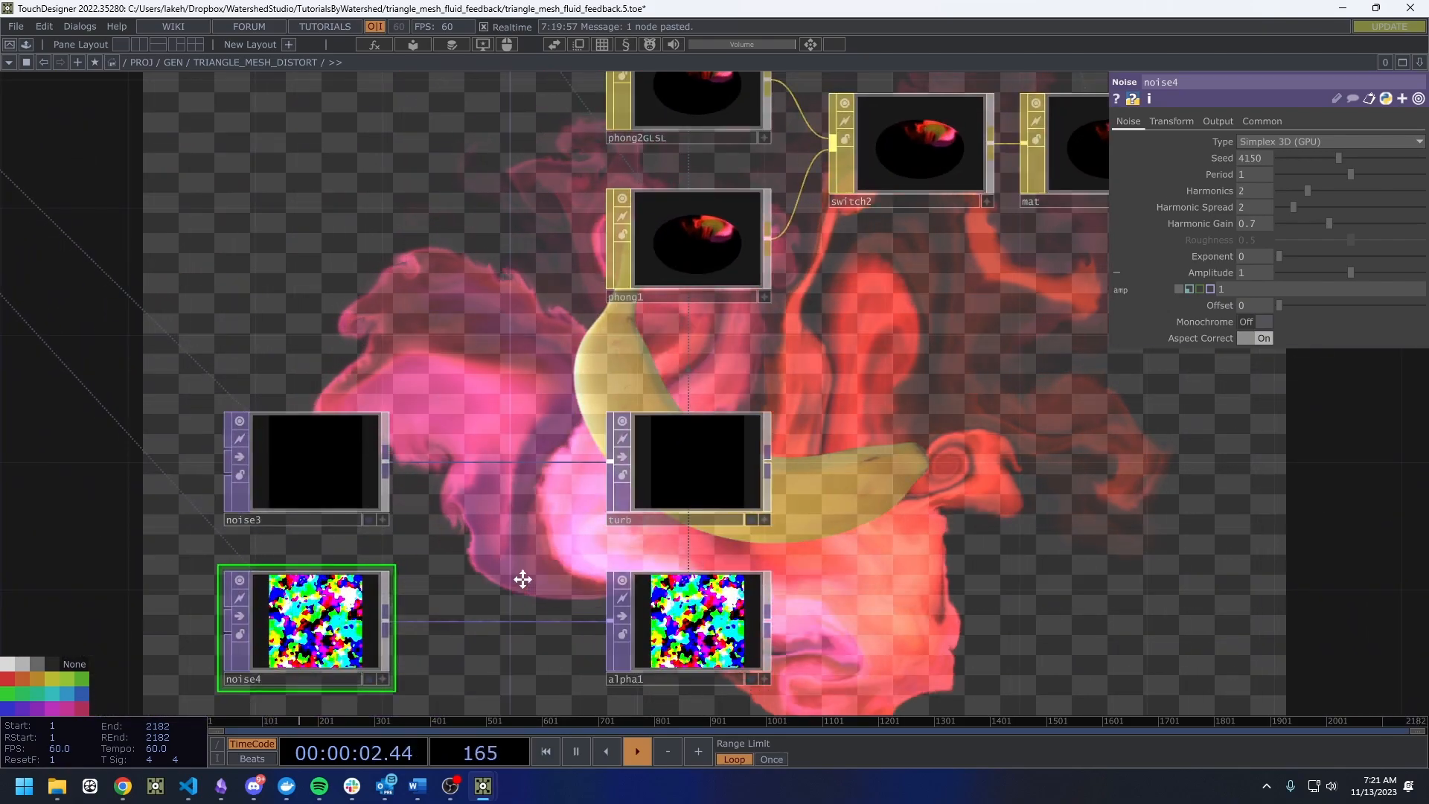
left_click_drag(522, 579, 464, 564)
scroll(638, 604, "up", 6)
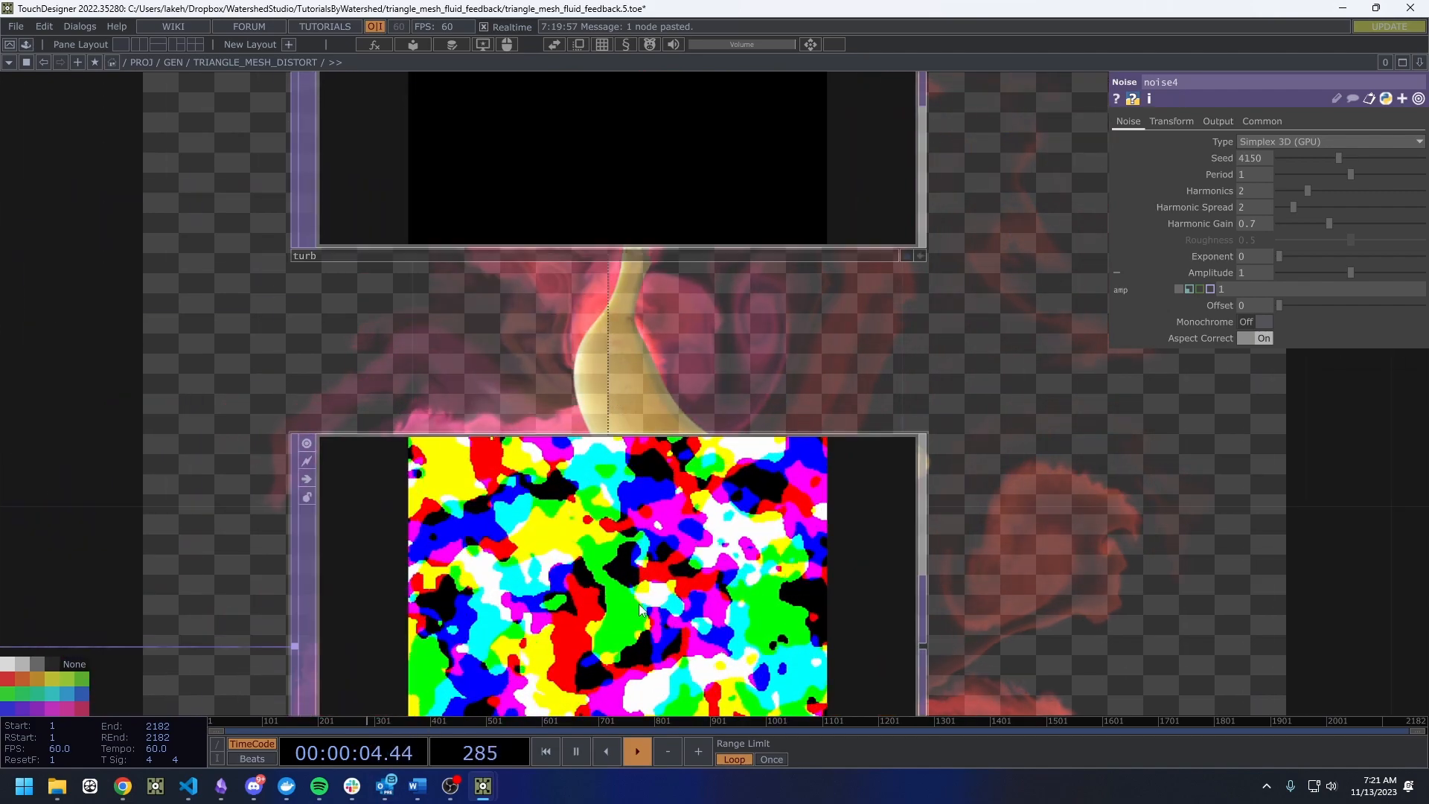
scroll(639, 604, "down", 6)
left_click(639, 604)
left_click_drag(919, 504, 922, 417)
left_click(177, 550)
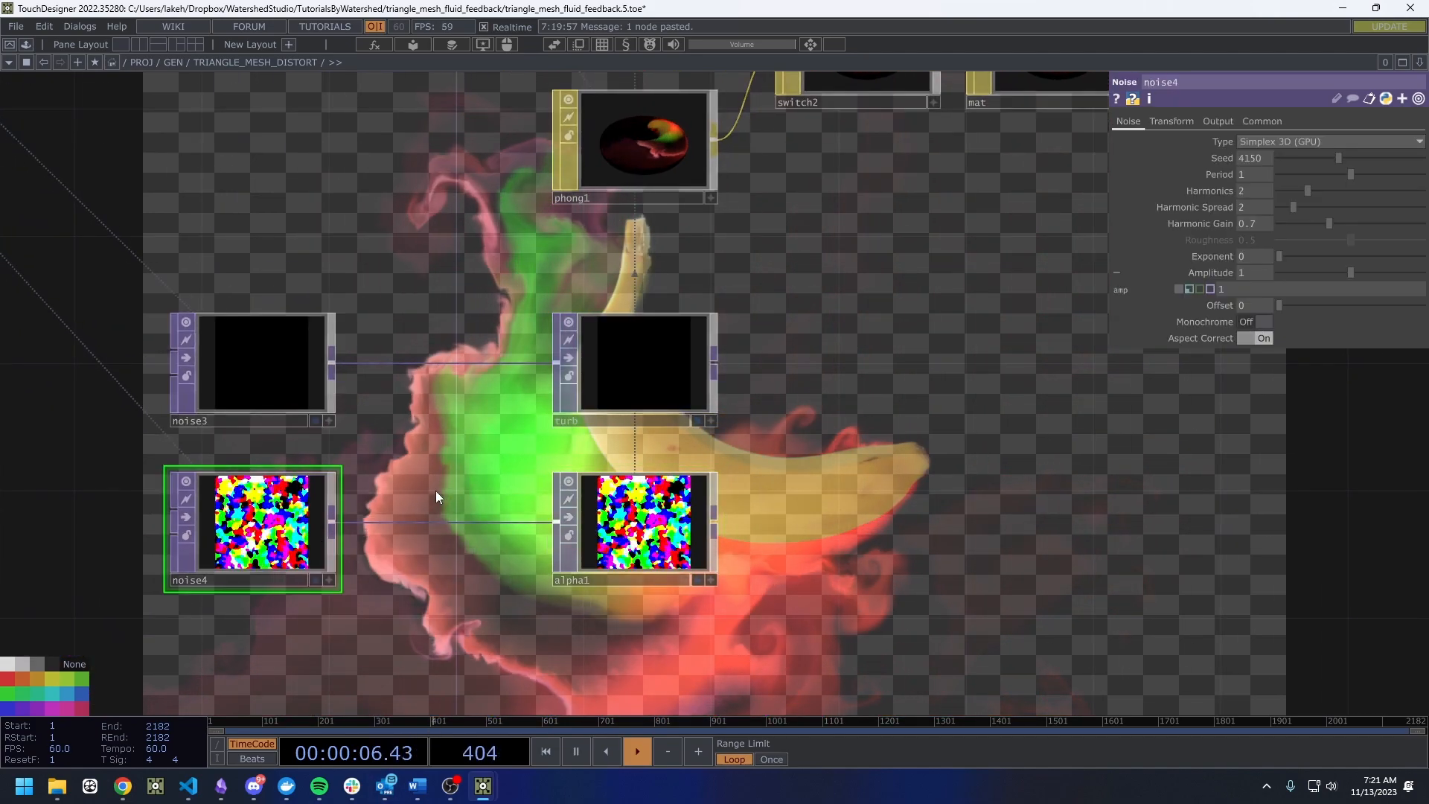
left_click(1254, 322)
Examine the material and render operators in TRIANGLE_MESH_DISTORT against the rendered output behind the network.
left_click_drag(972, 376, 783, 481)
middle_click_drag(726, 464, 800, 406)
left_click_drag(906, 161, 874, 451)
left_click_drag(784, 420, 771, 437)
middle_click_drag(655, 238, 842, 601)
left_click_drag(741, 472, 435, 311)
middle_click_drag(1025, 444, 796, 444)
middle_click_drag(623, 432, 794, 464)
middle_click_drag(707, 476, 821, 548)
middle_click_drag(517, 692, 487, 636)
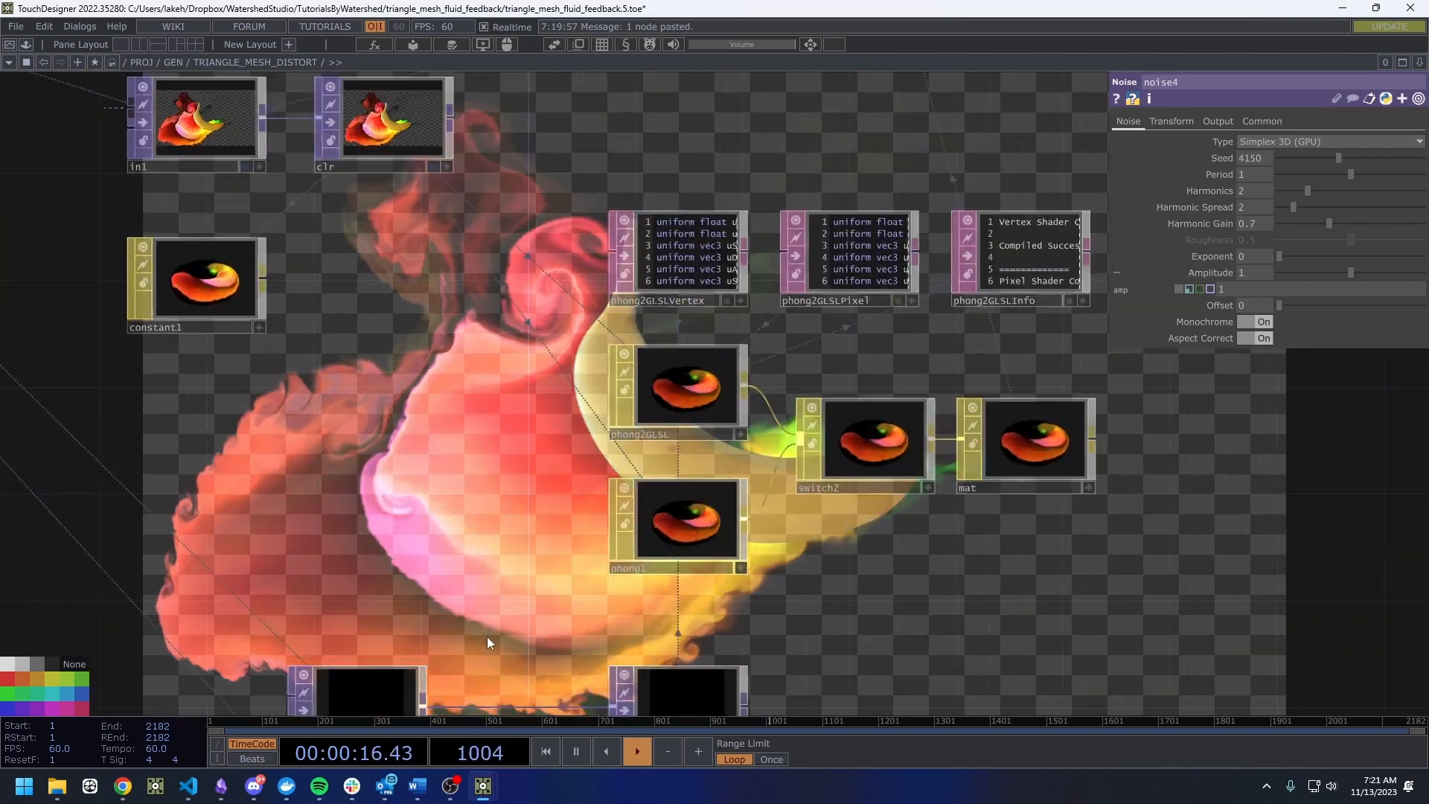
Set noise4's period to 0 and check the result along the geometry and render chain.
left_click_drag(487, 636, 639, 343)
left_click_drag(1310, 177, 1276, 176)
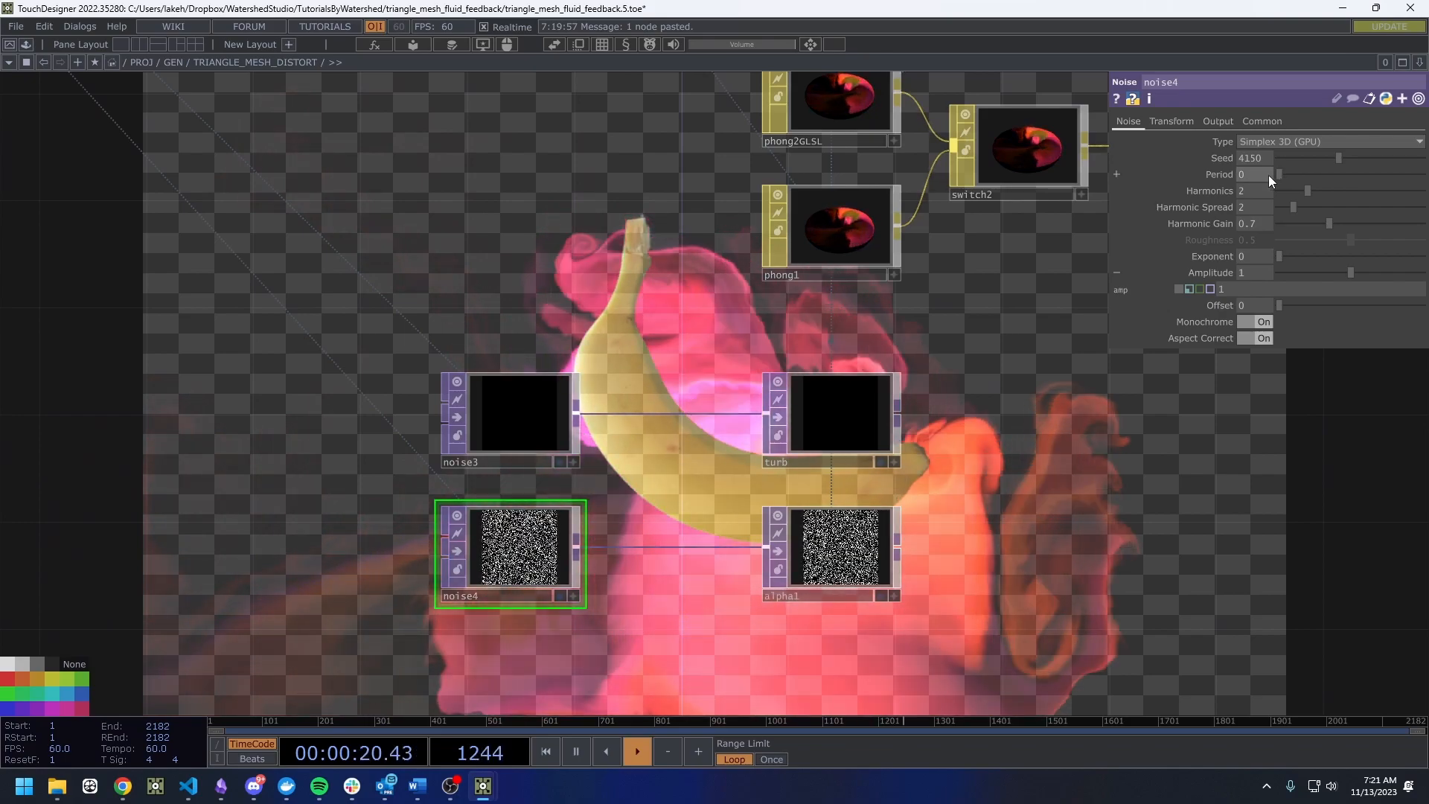
left_click_drag(988, 307, 723, 587)
scroll(766, 335, "down", 6)
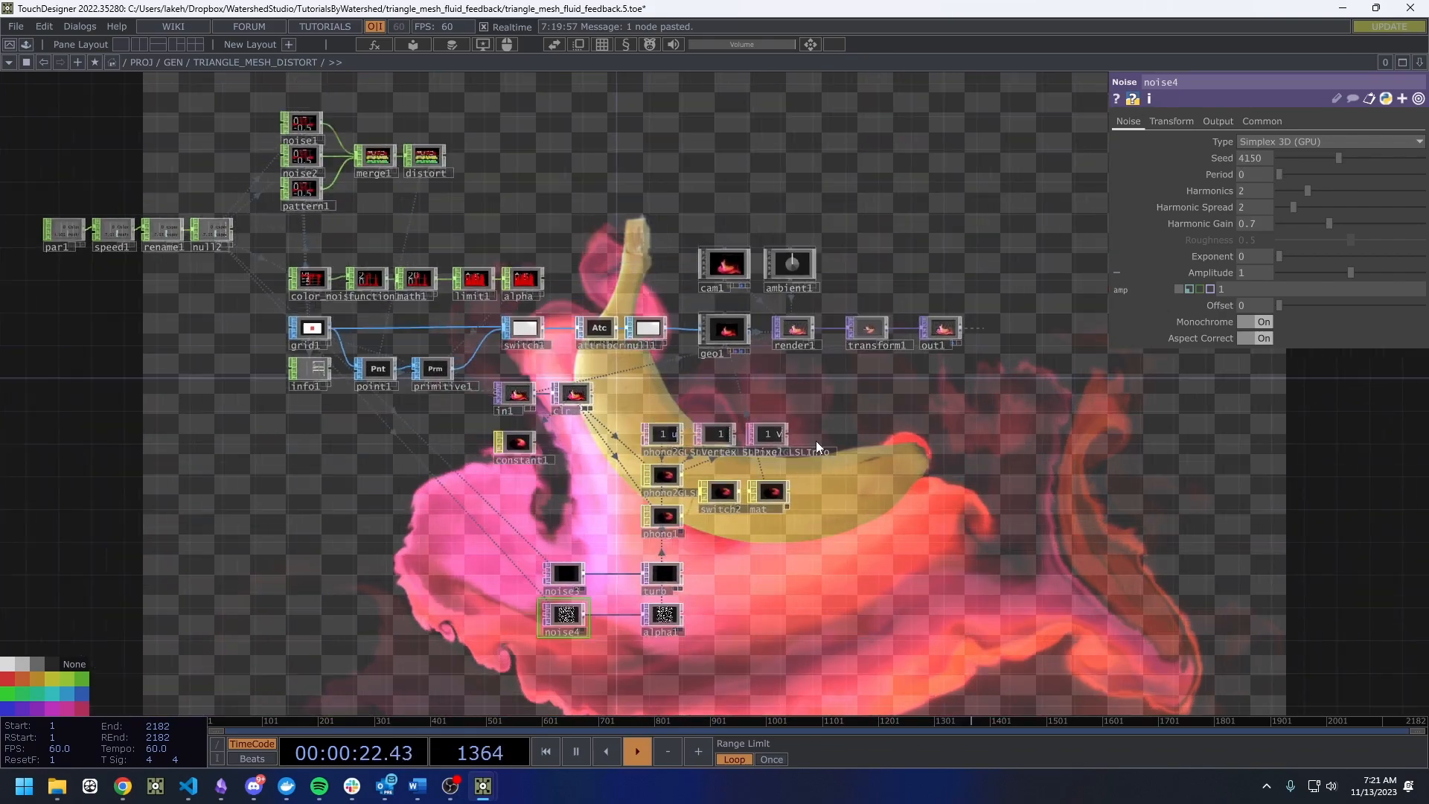
scroll(816, 440, "up", 12)
scroll(788, 414, "down", 8)
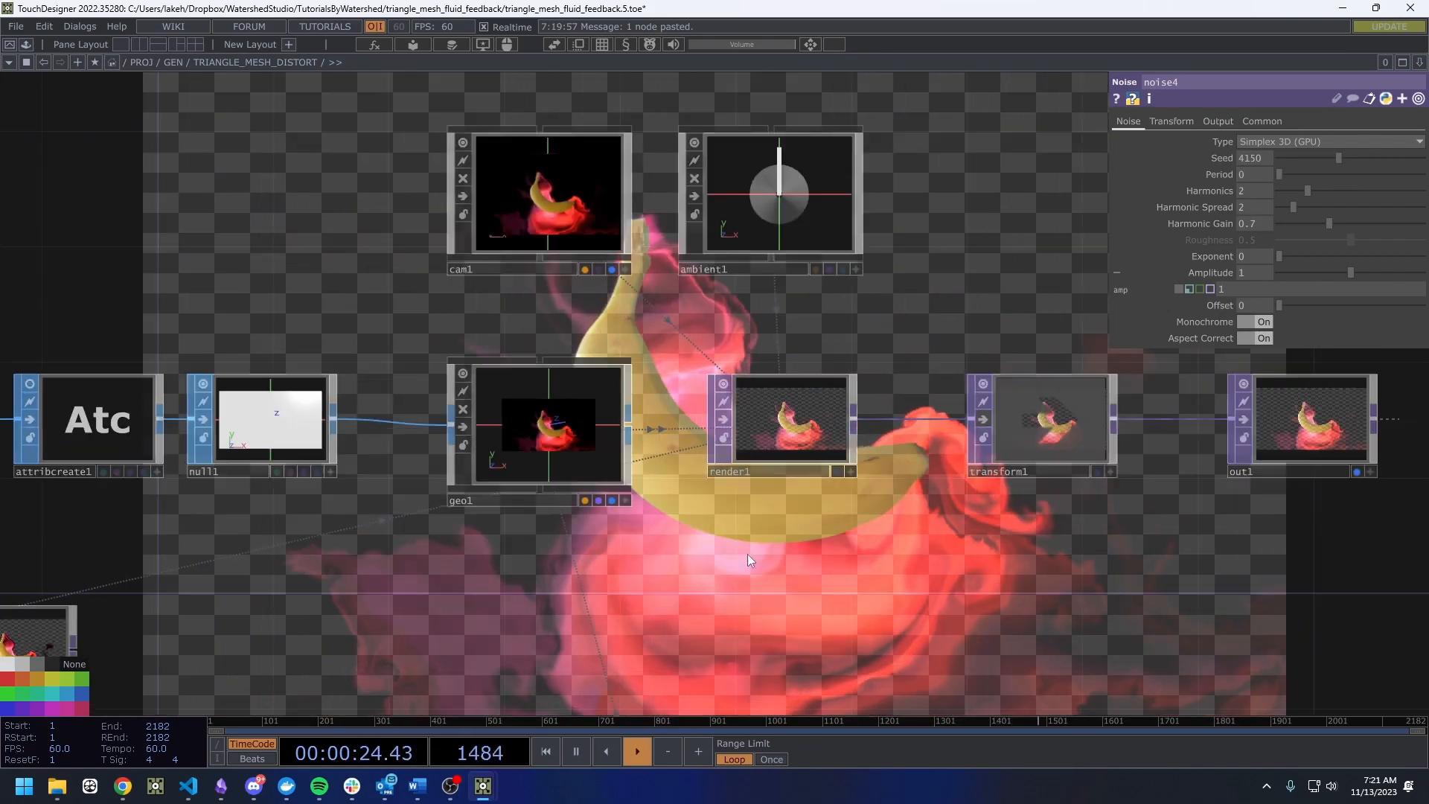
Switch to Visual Studio Code, sample sAlpha instead of sTurb for float a, and add sAlpha to the sampler2D uniform declaration.
left_click(203, 799)
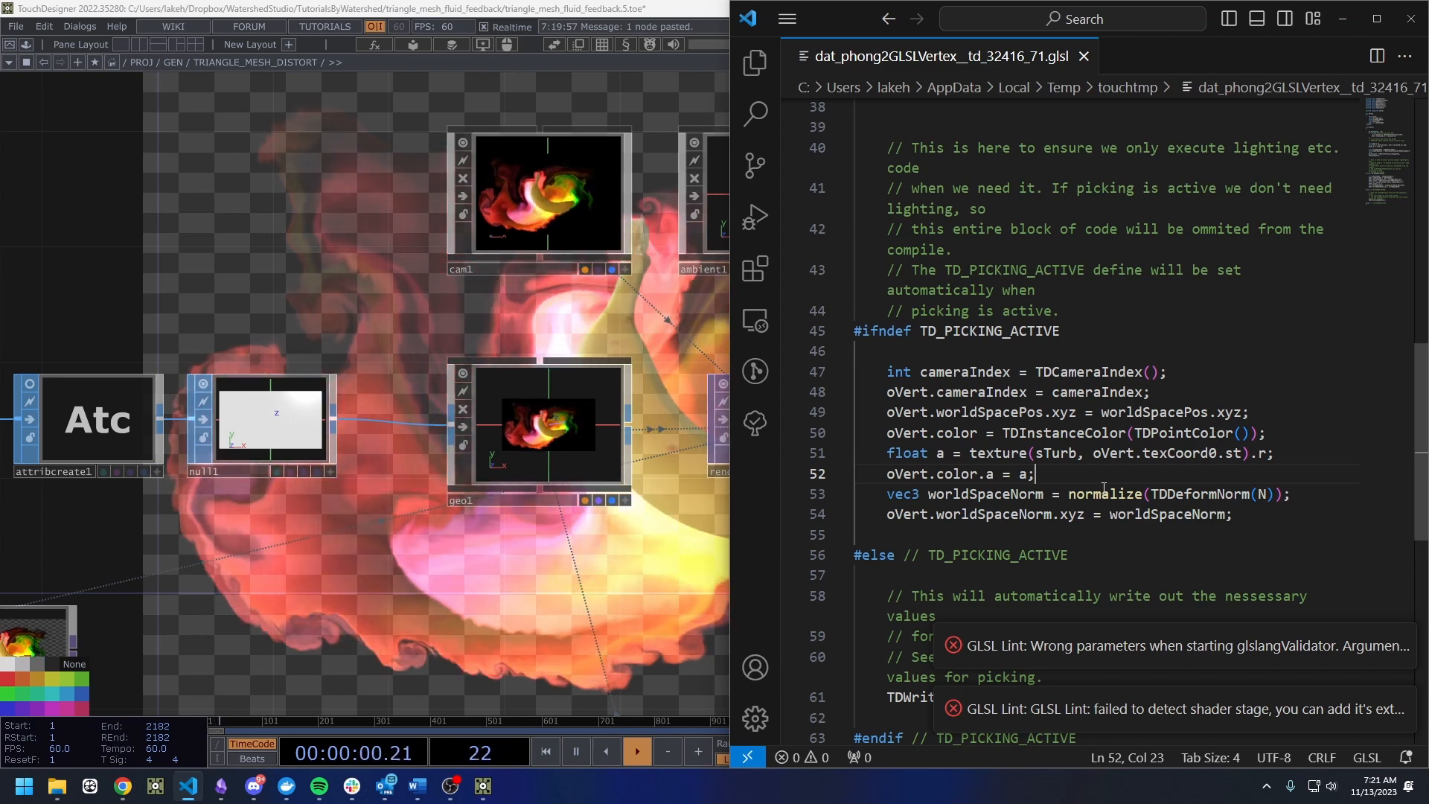
double_click(1056, 452)
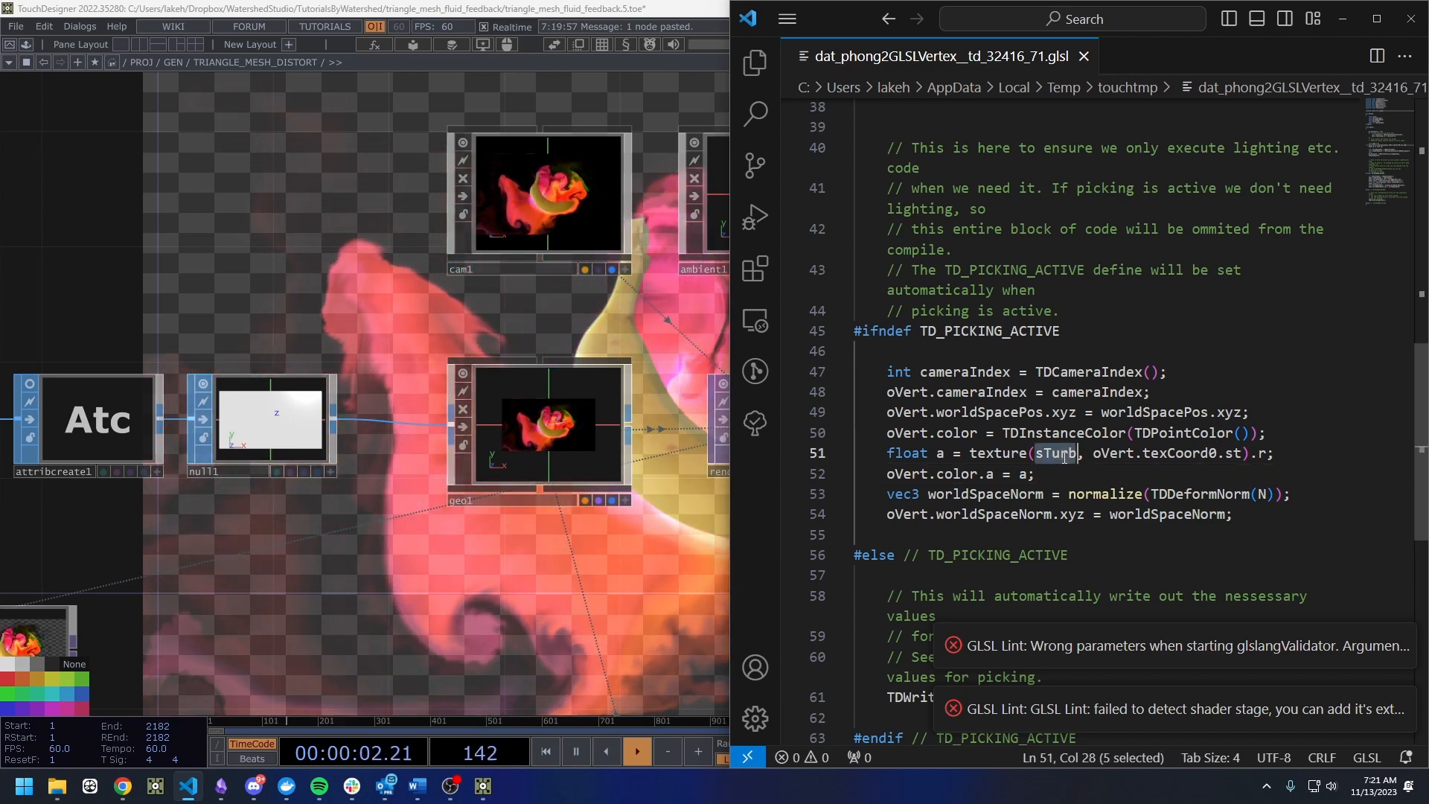
type("sAlpha;")
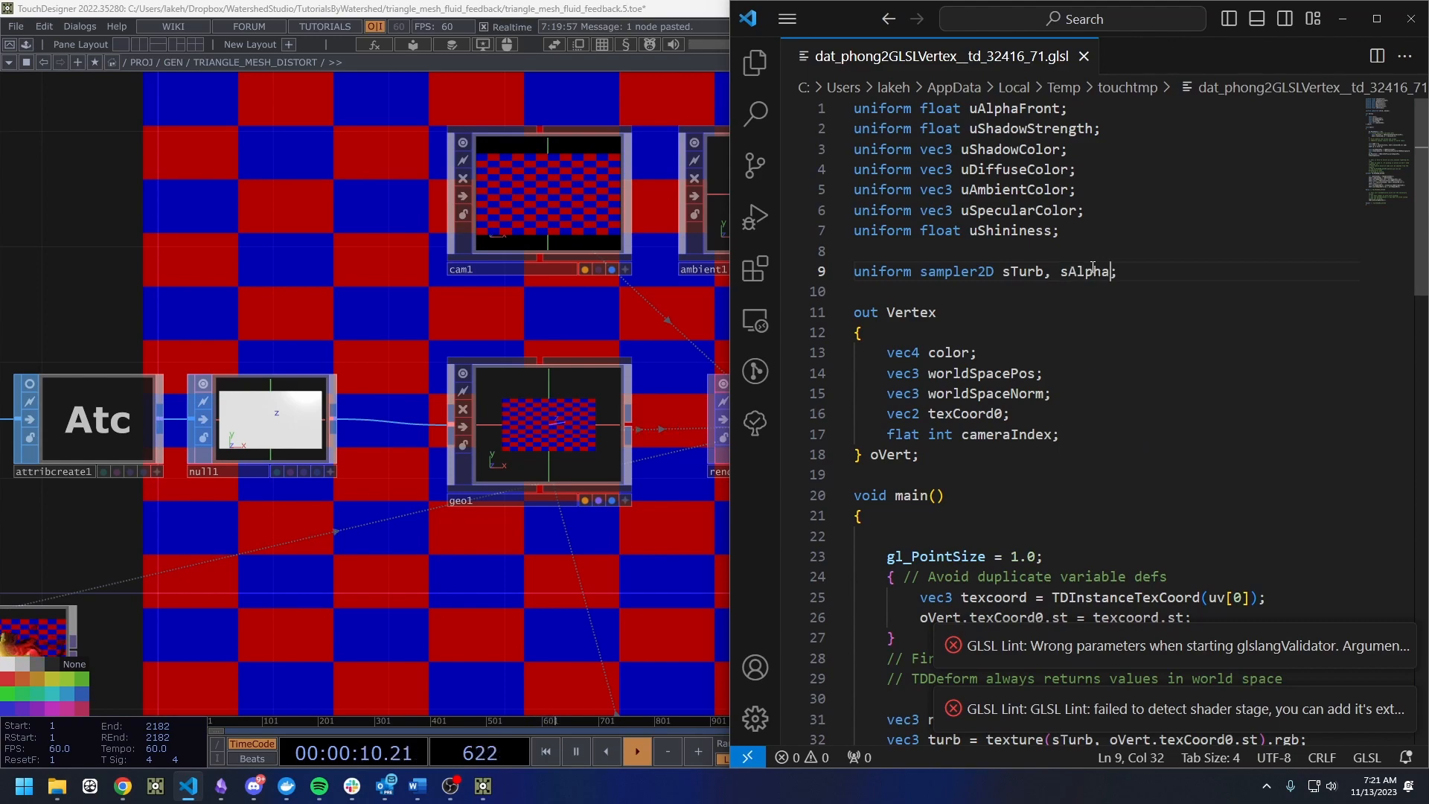
Switch back to TouchDesigner and bring up the sampler parameters of the phong2GLSL material.
scroll(419, 568, "down", 5)
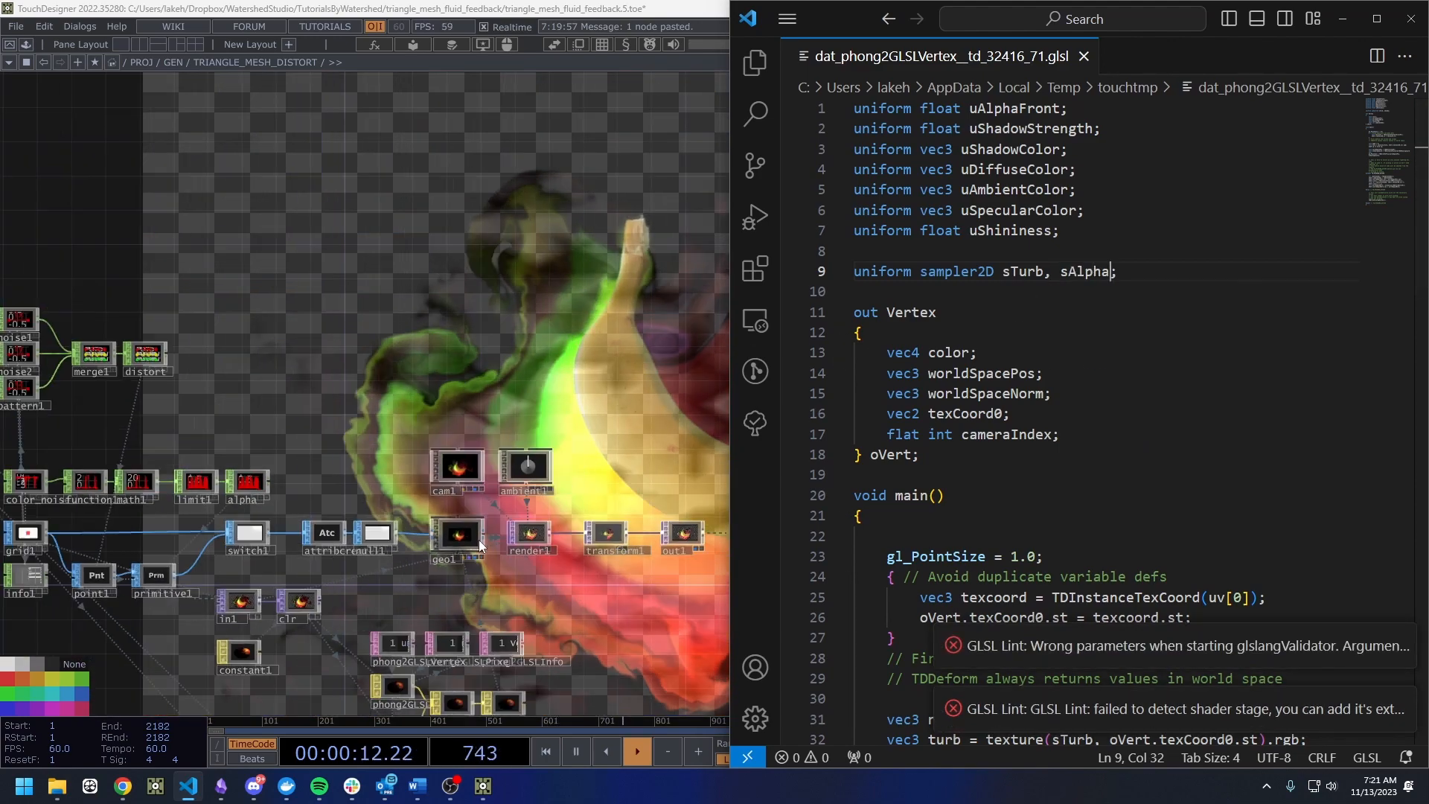
left_click(600, 316)
left_click_drag(705, 333, 804, 157)
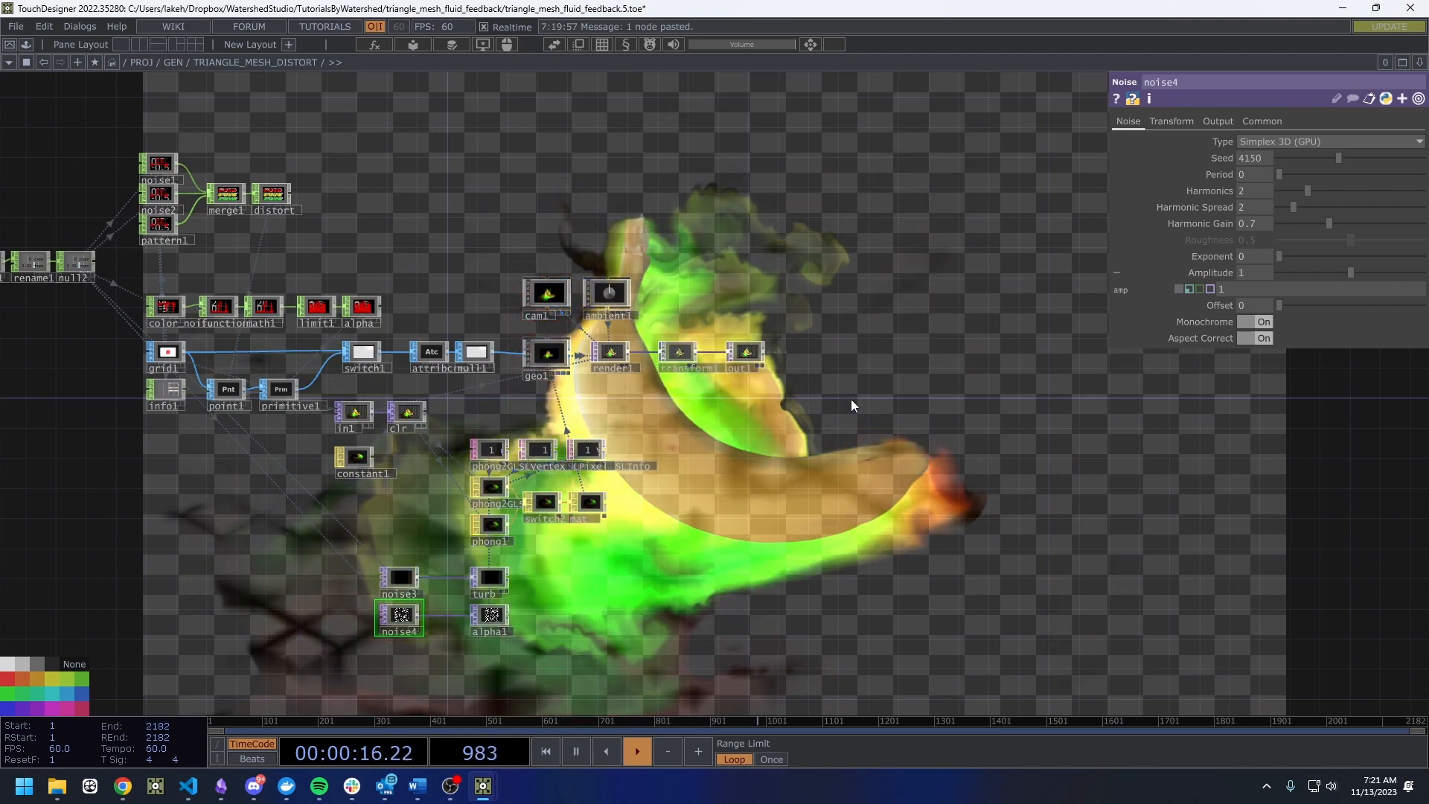
scroll(509, 573, "up", 8)
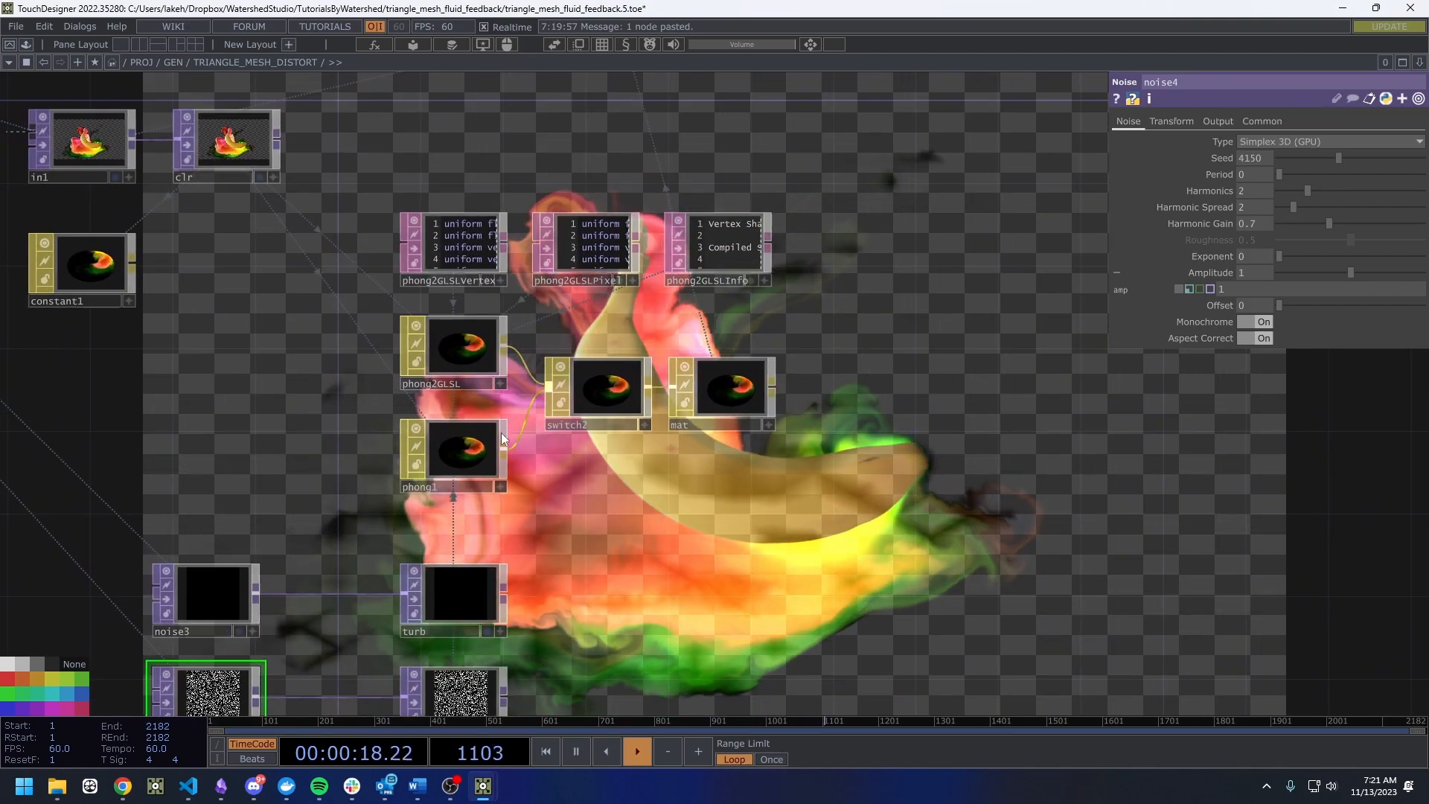
left_click(447, 347)
left_click_drag(307, 381, 354, 341)
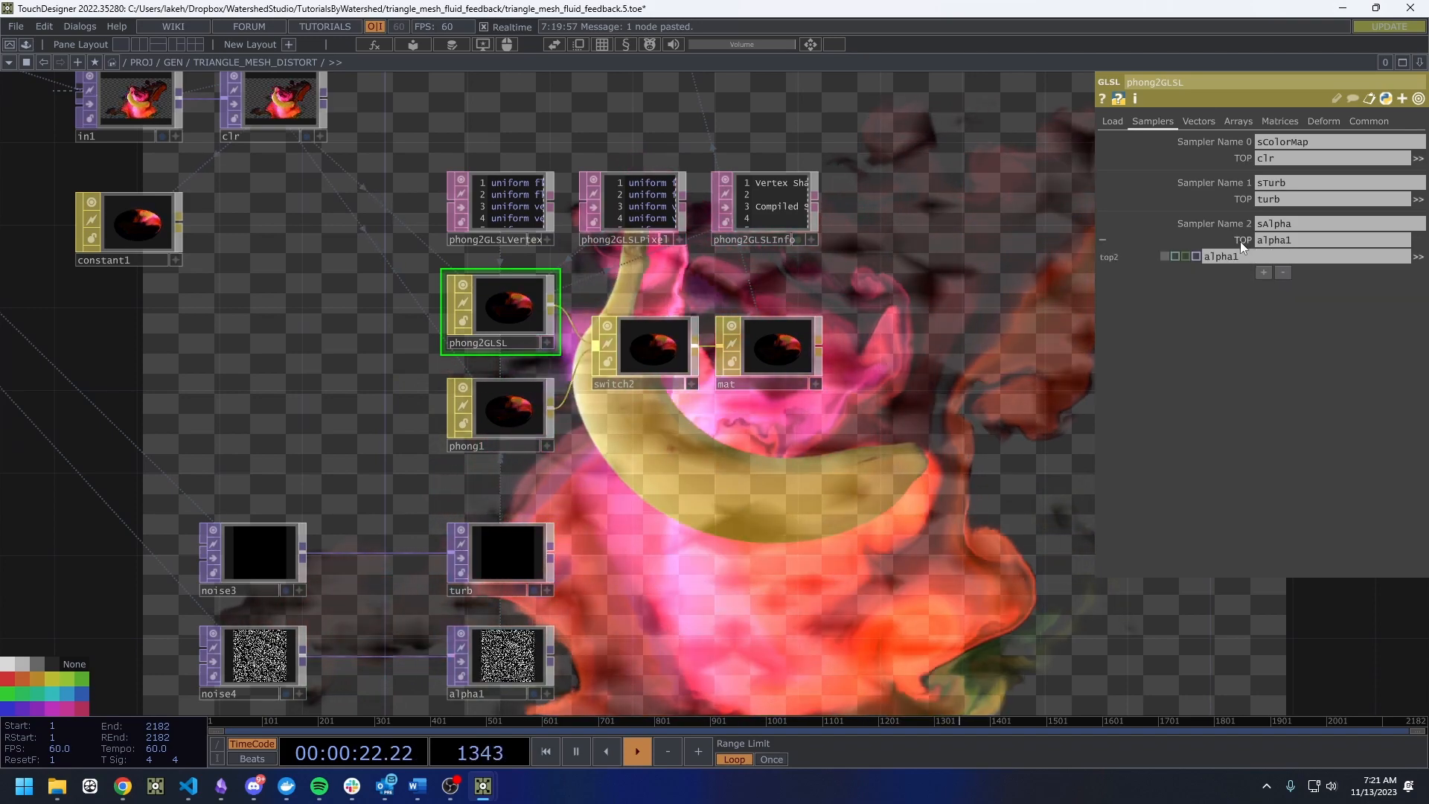
Expand phong2GLSL's sAlpha texture sampling options, keep Extend U on Repeat and set the filter to Nearest.
left_click(1235, 239)
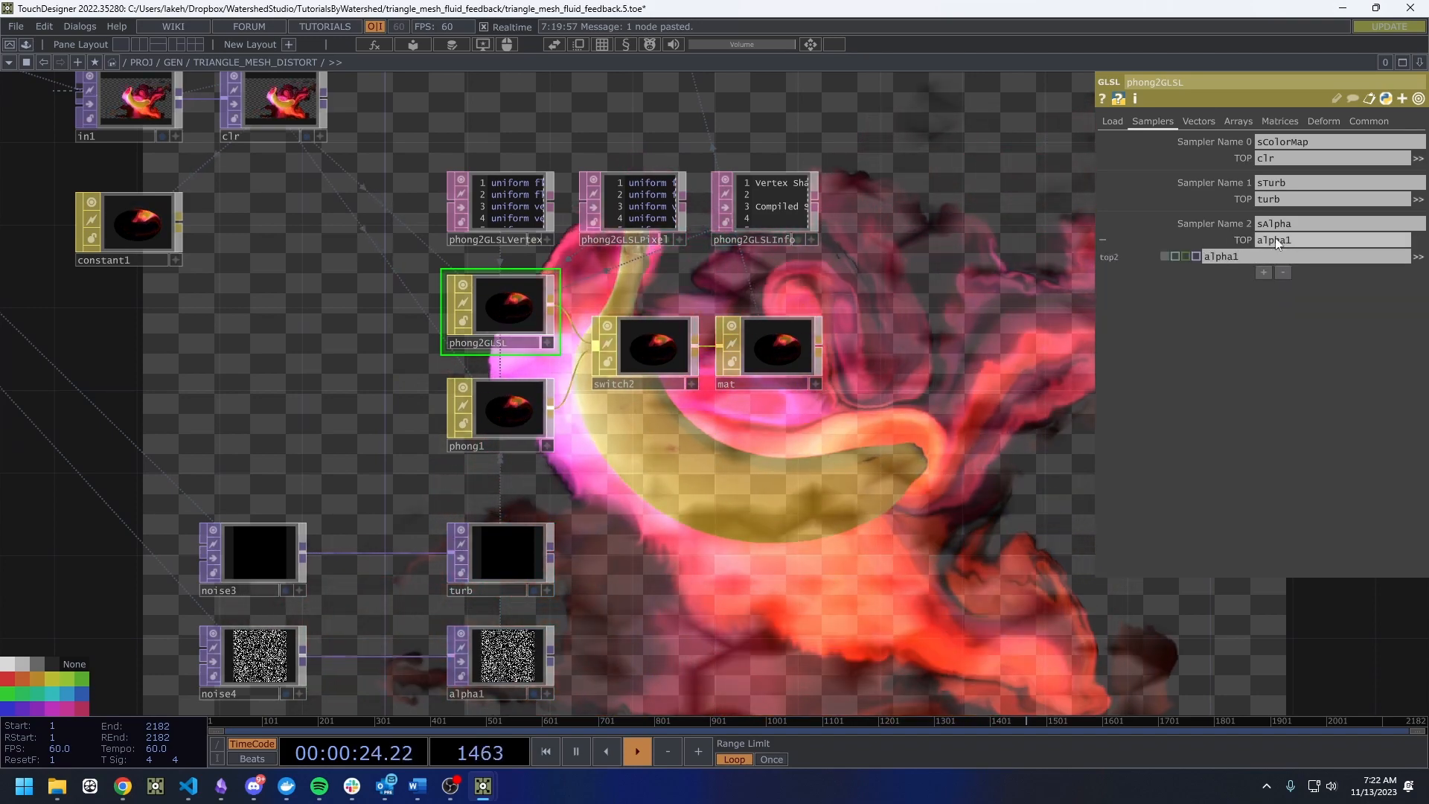
left_click(1418, 256)
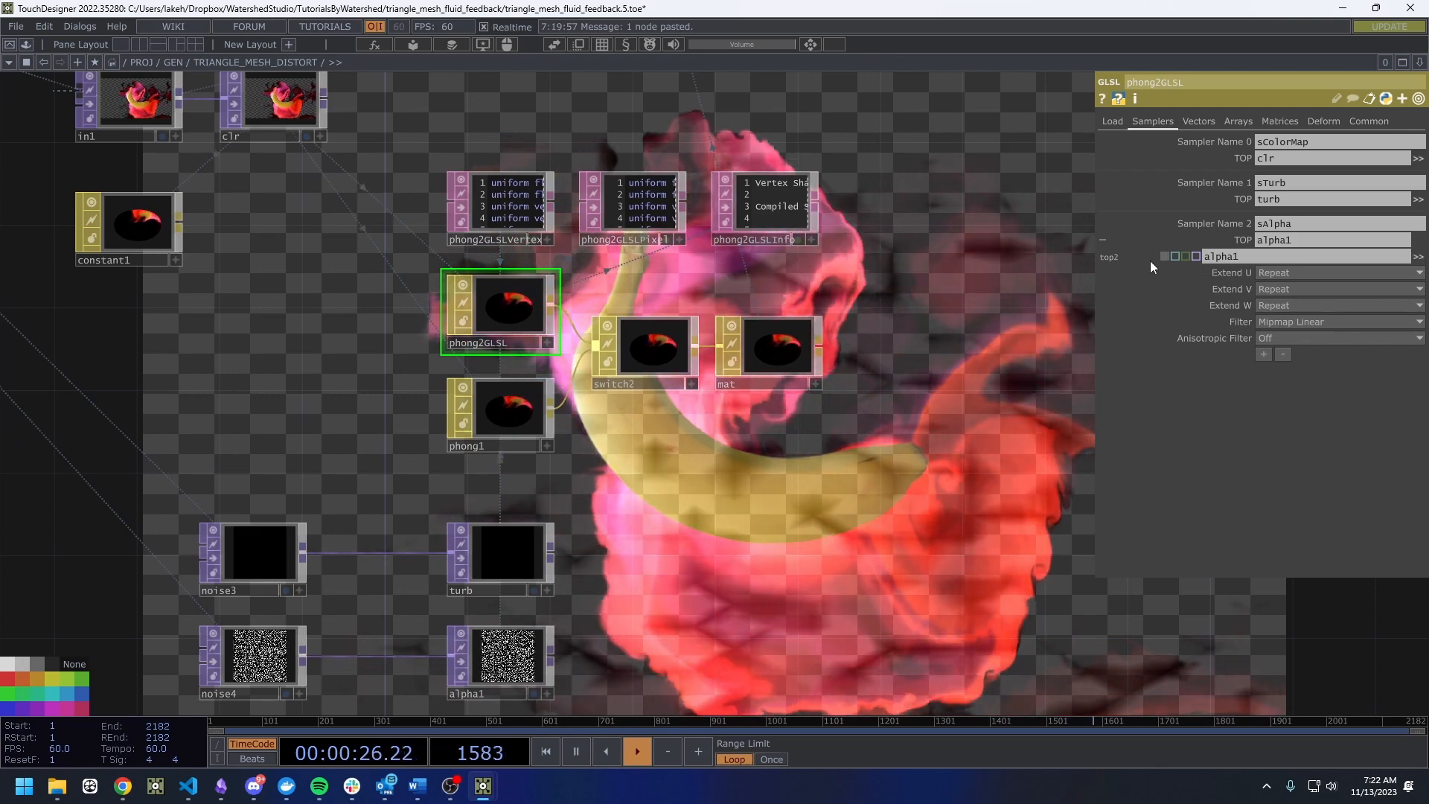
left_click_drag(894, 453, 751, 471)
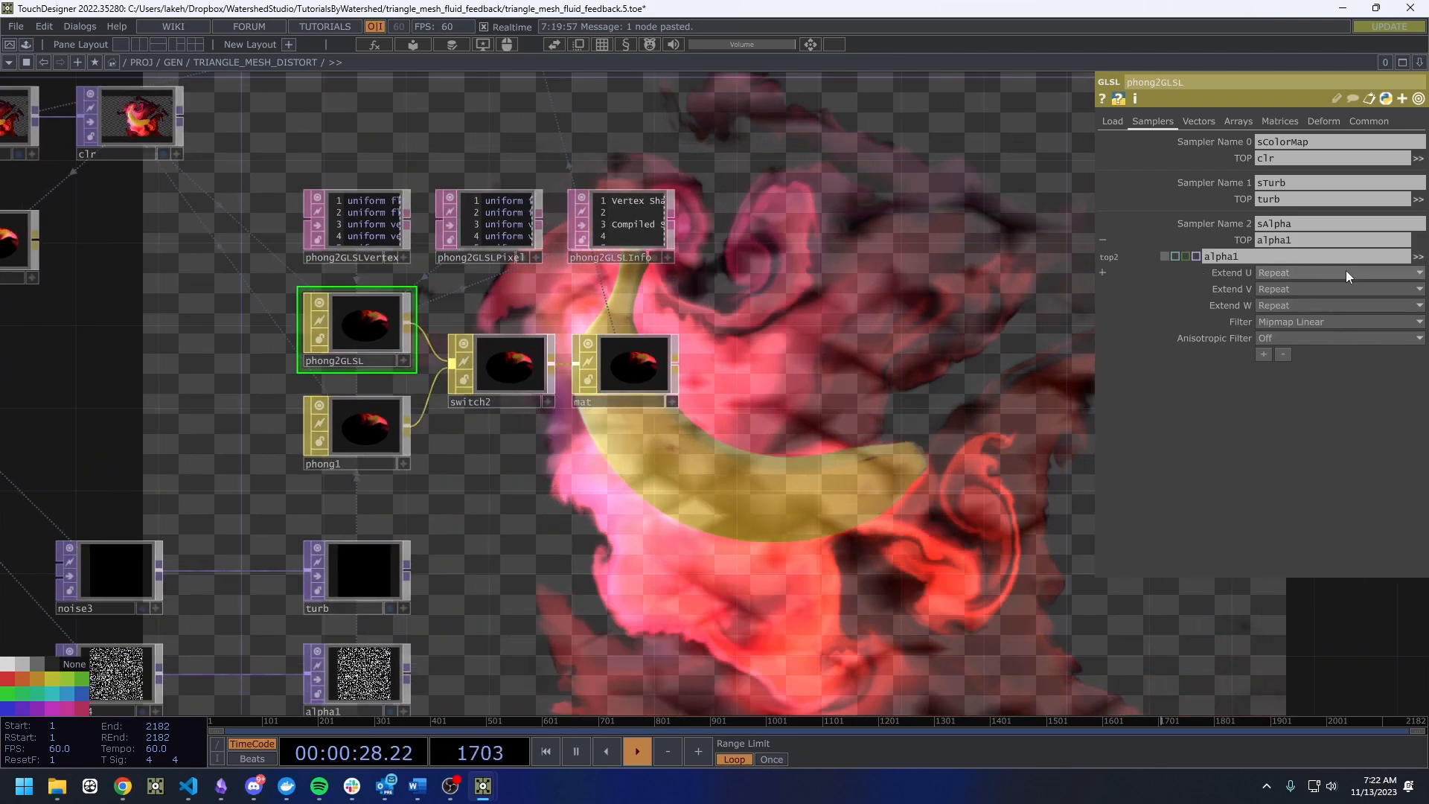
left_click(1296, 275)
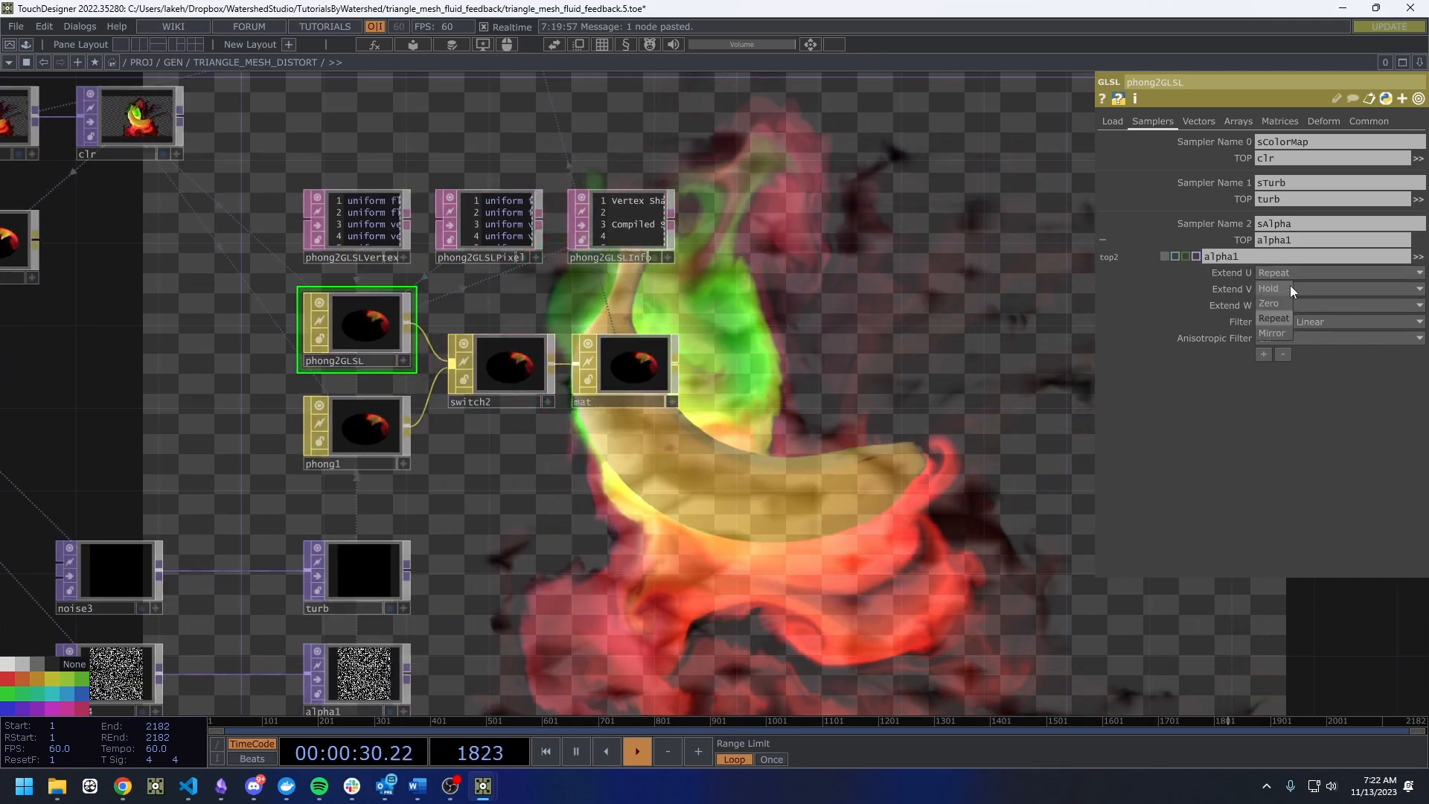
left_click(1273, 318)
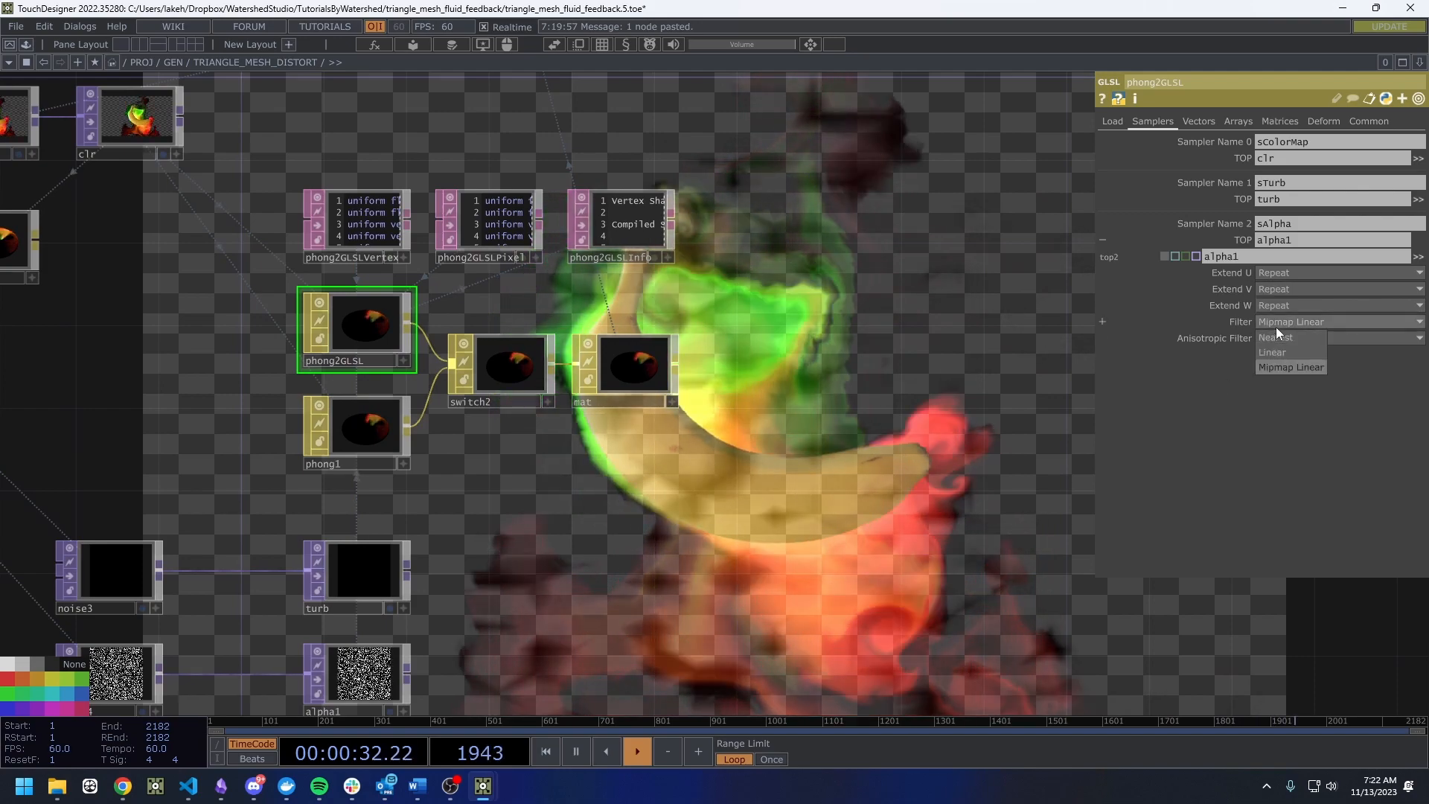
left_click(1288, 337)
left_click(1288, 337)
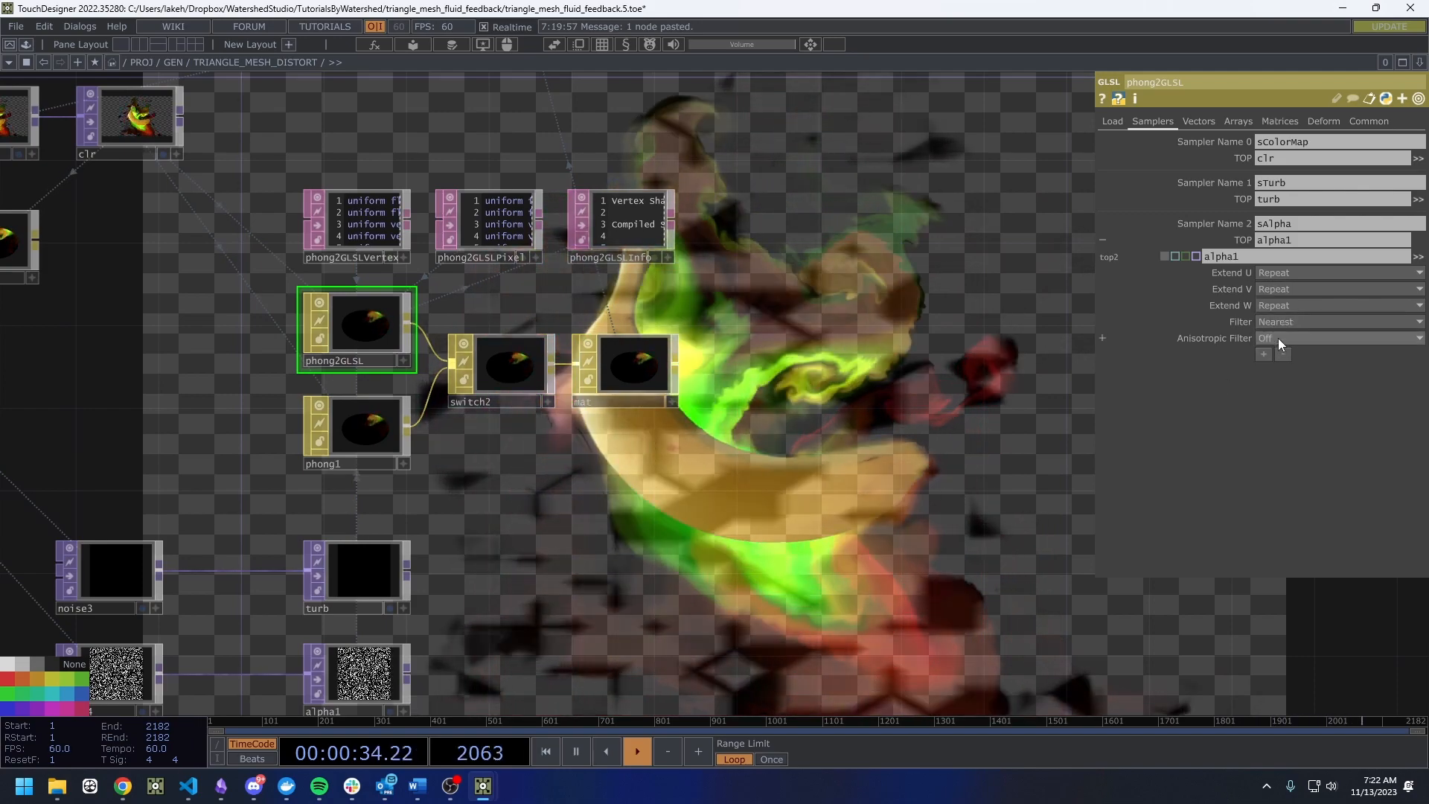
Set noise4's period to 0.36 and its exponent to 0.23.
left_click_drag(798, 470, 921, 417)
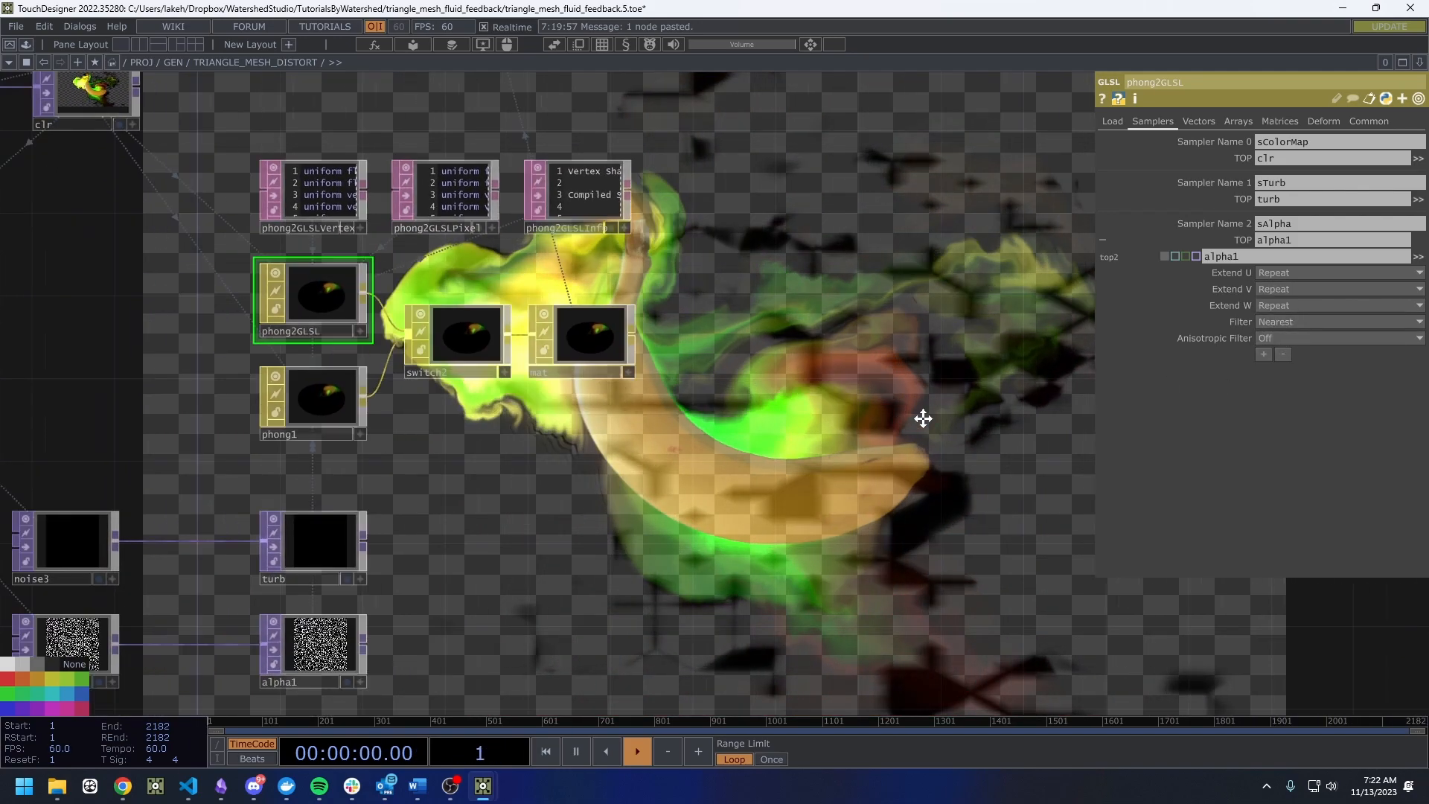
middle_click_drag(917, 415, 737, 551)
left_click_drag(737, 551, 561, 653)
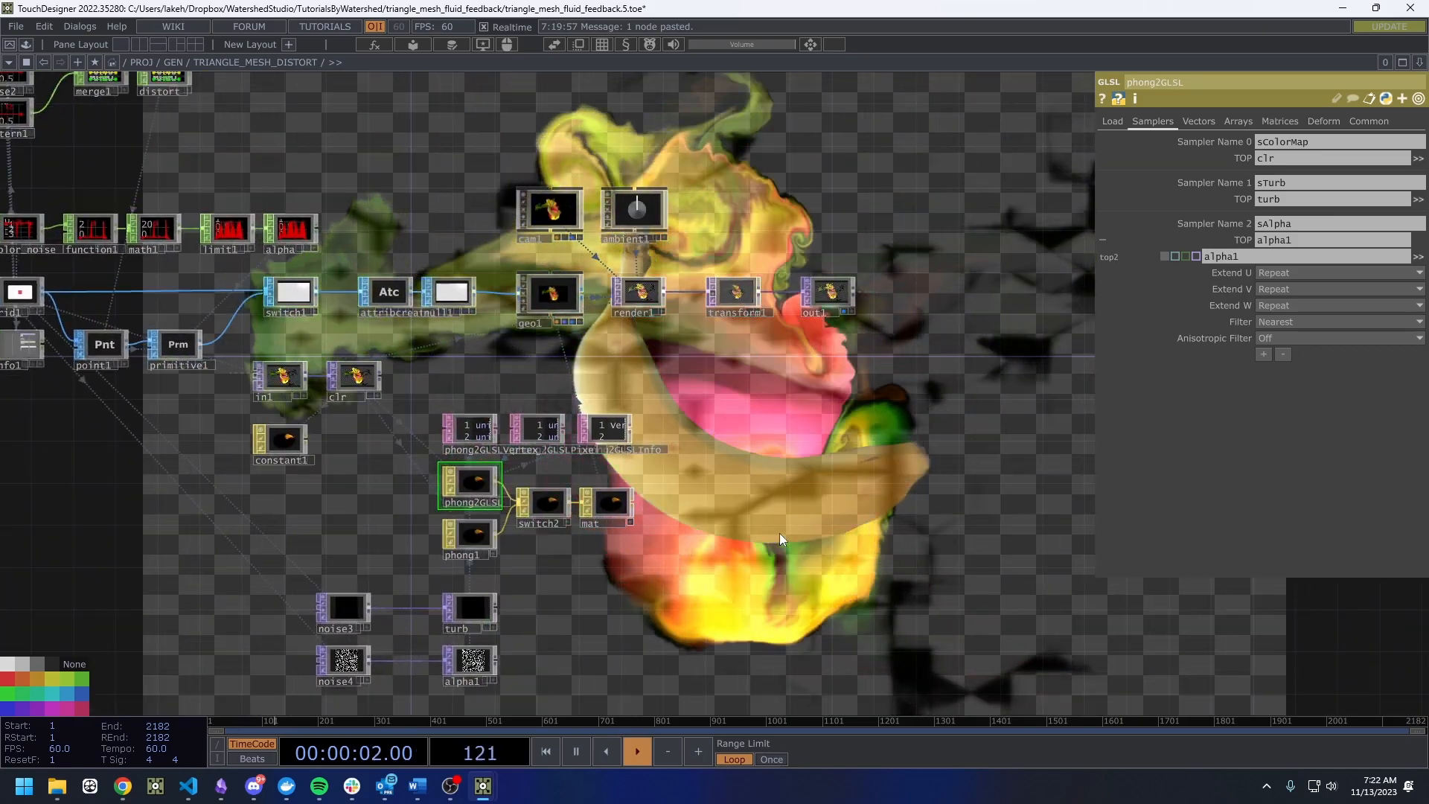
left_click_drag(779, 532, 731, 529)
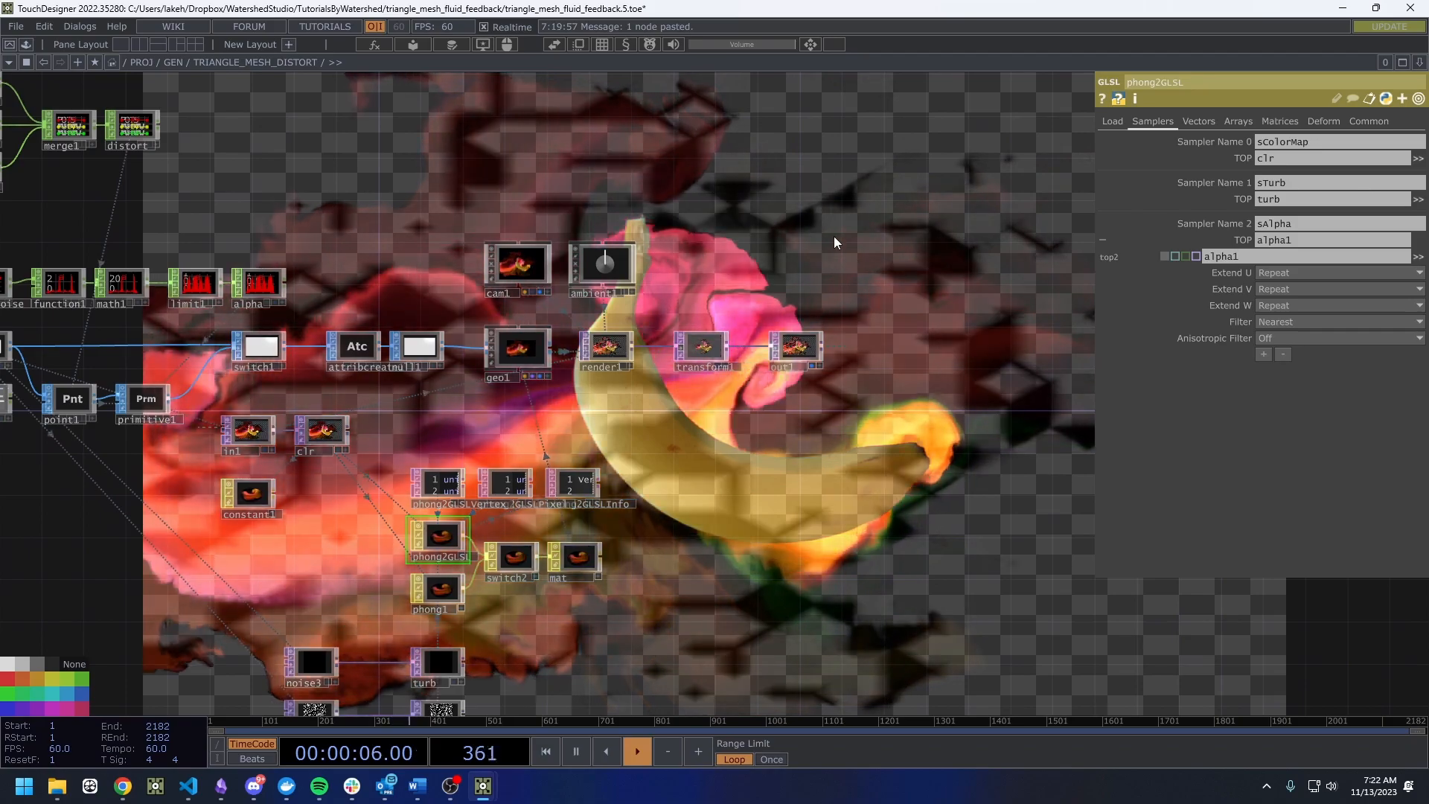
left_click_drag(843, 439, 919, 335)
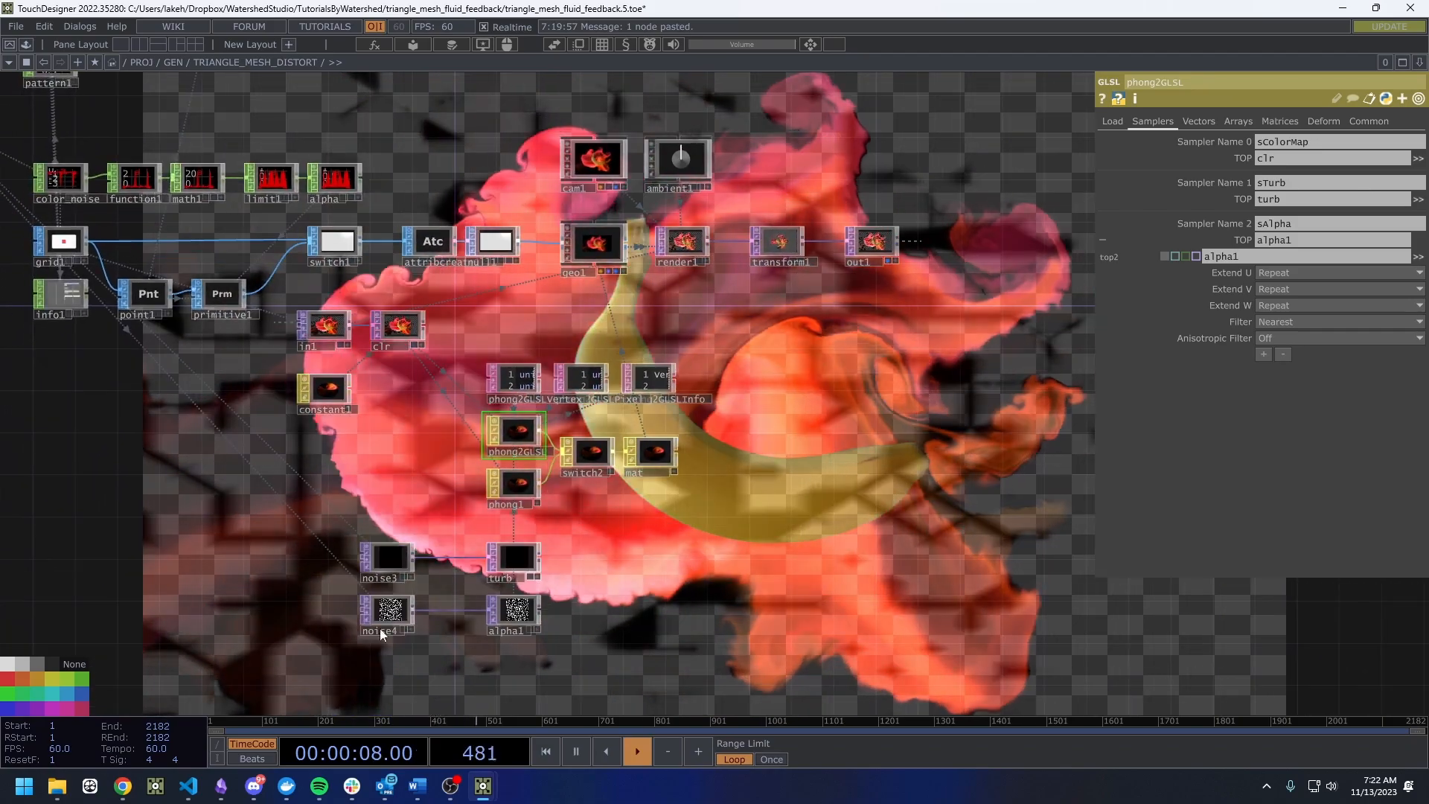
left_click(401, 609)
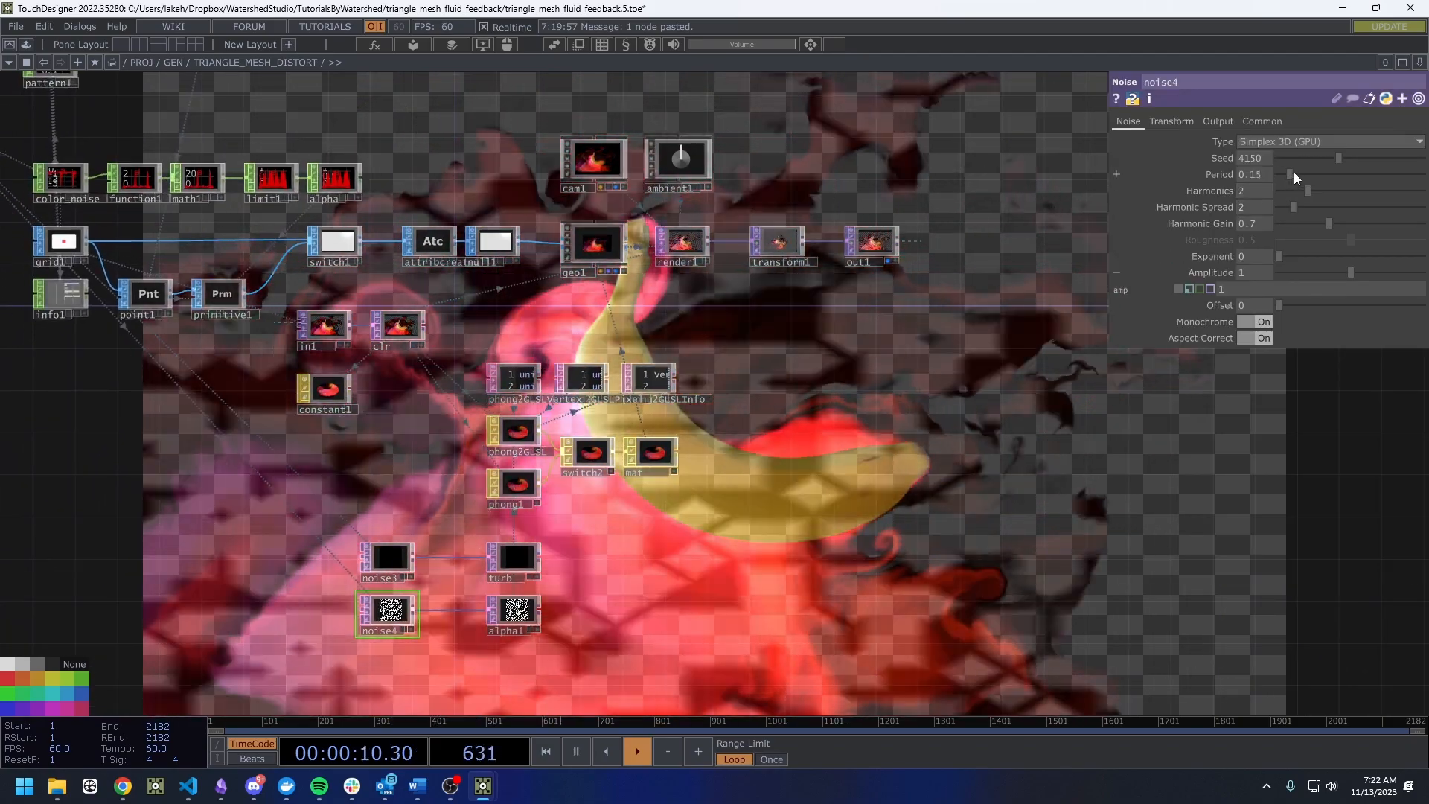
mouse_move(1291, 173)
left_mouse_down()
mouse_move(1423, 174)
mouse_move(1285, 176)
left_mouse_up()
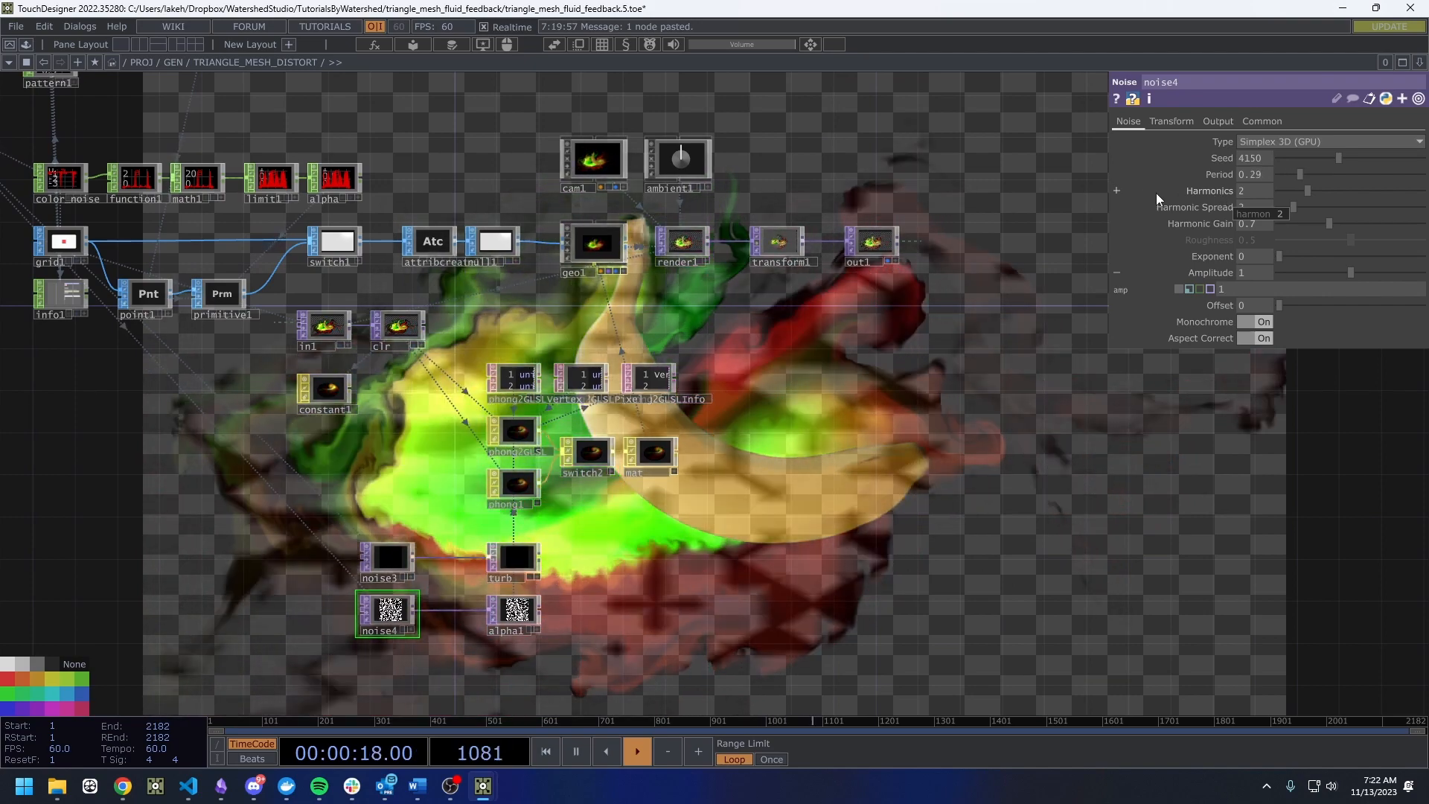
key("ctrl+z")
key("ctrl+z")
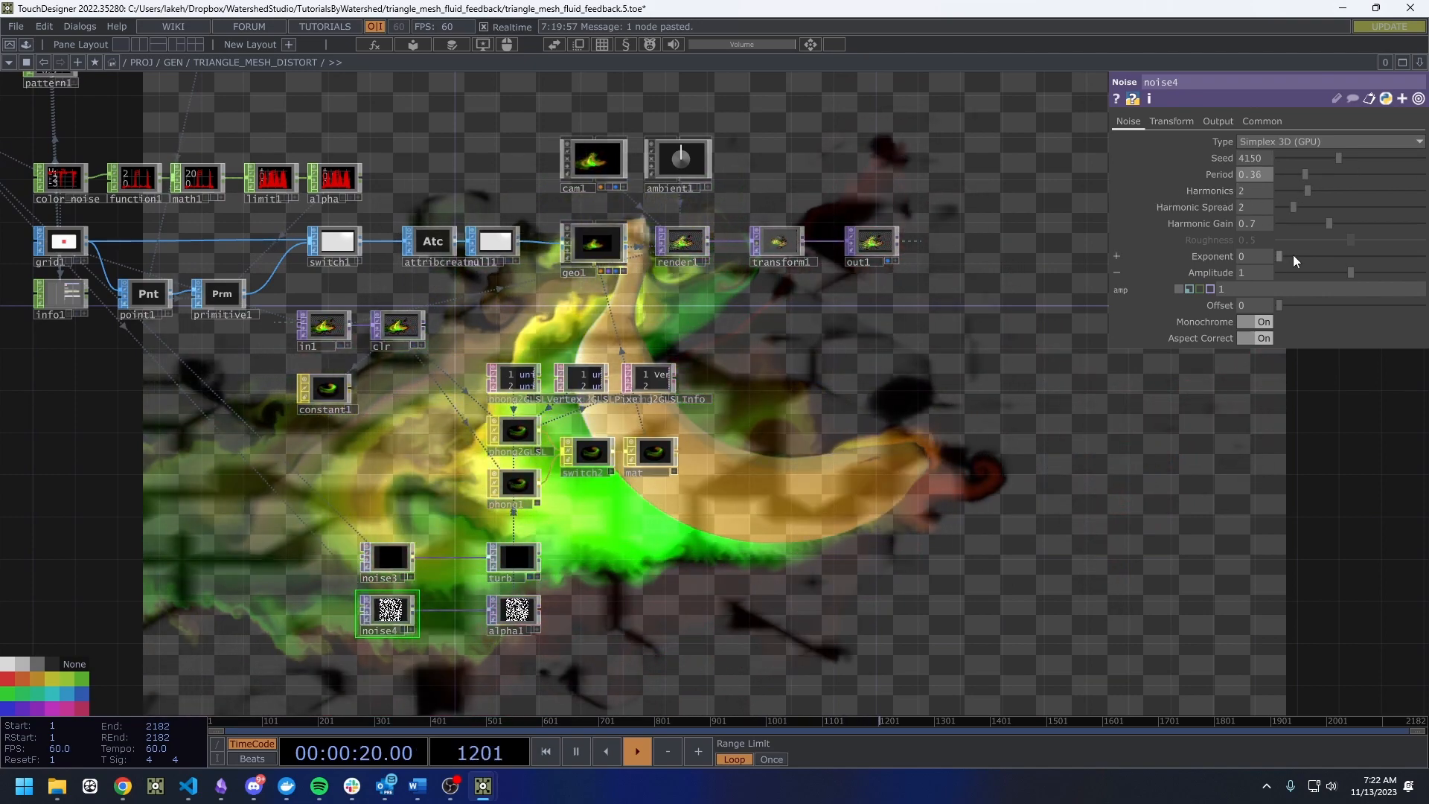
left_click_drag(1283, 253, 1239, 256)
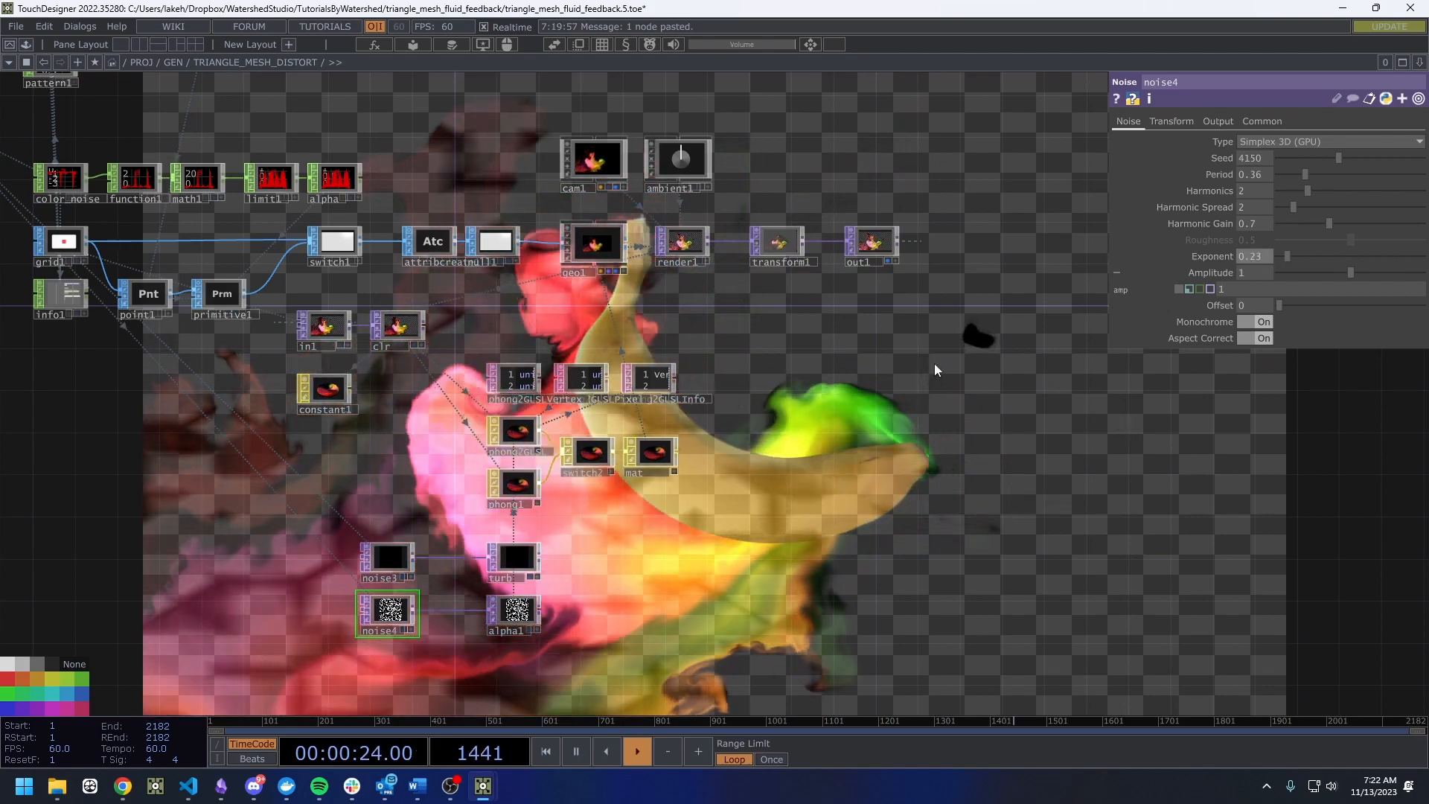
Go up to the GEN network and set TRIANGLE_MESH_DISTORT's displace weight to 0.092.
scroll(719, 549, "down", 8)
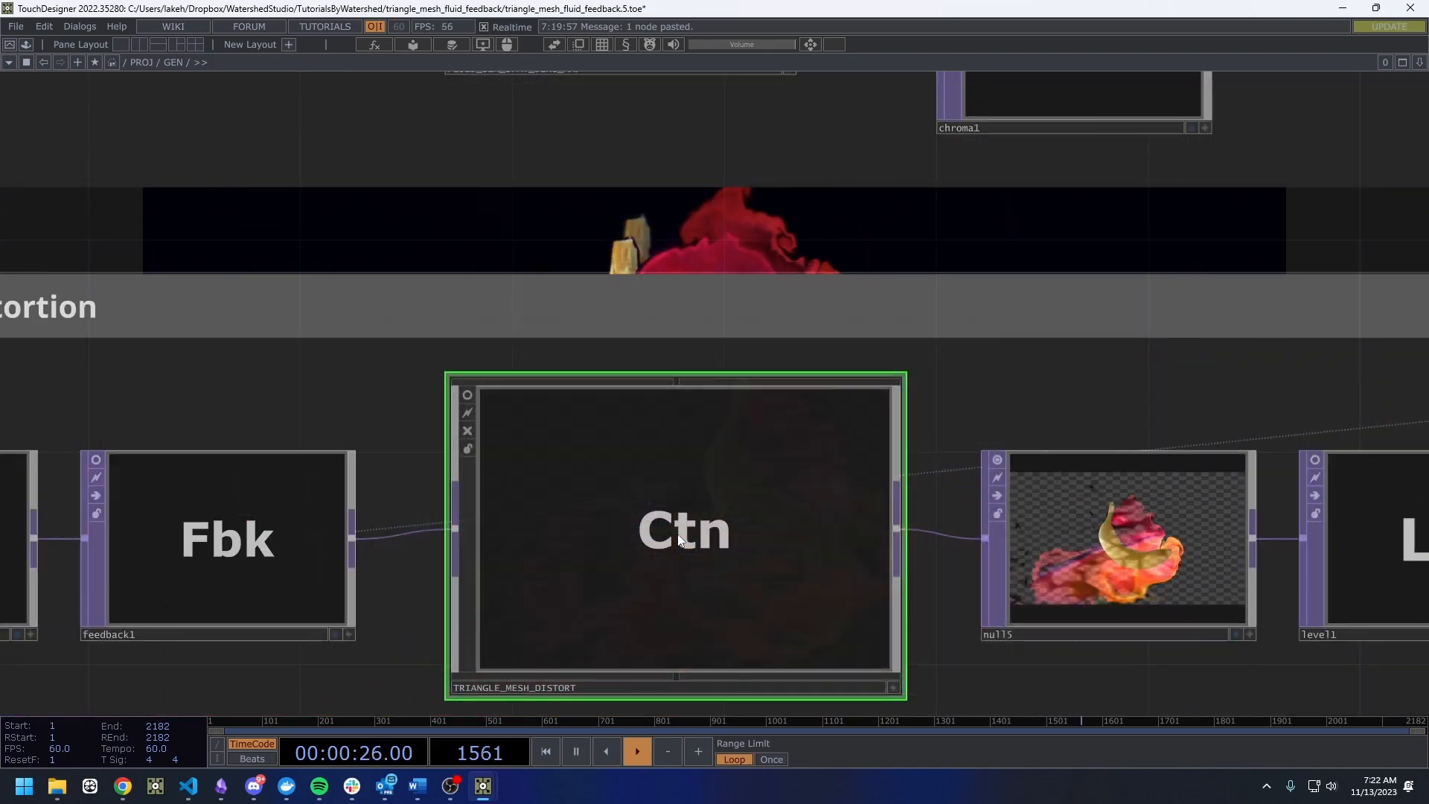
scroll(712, 530, "down", 10)
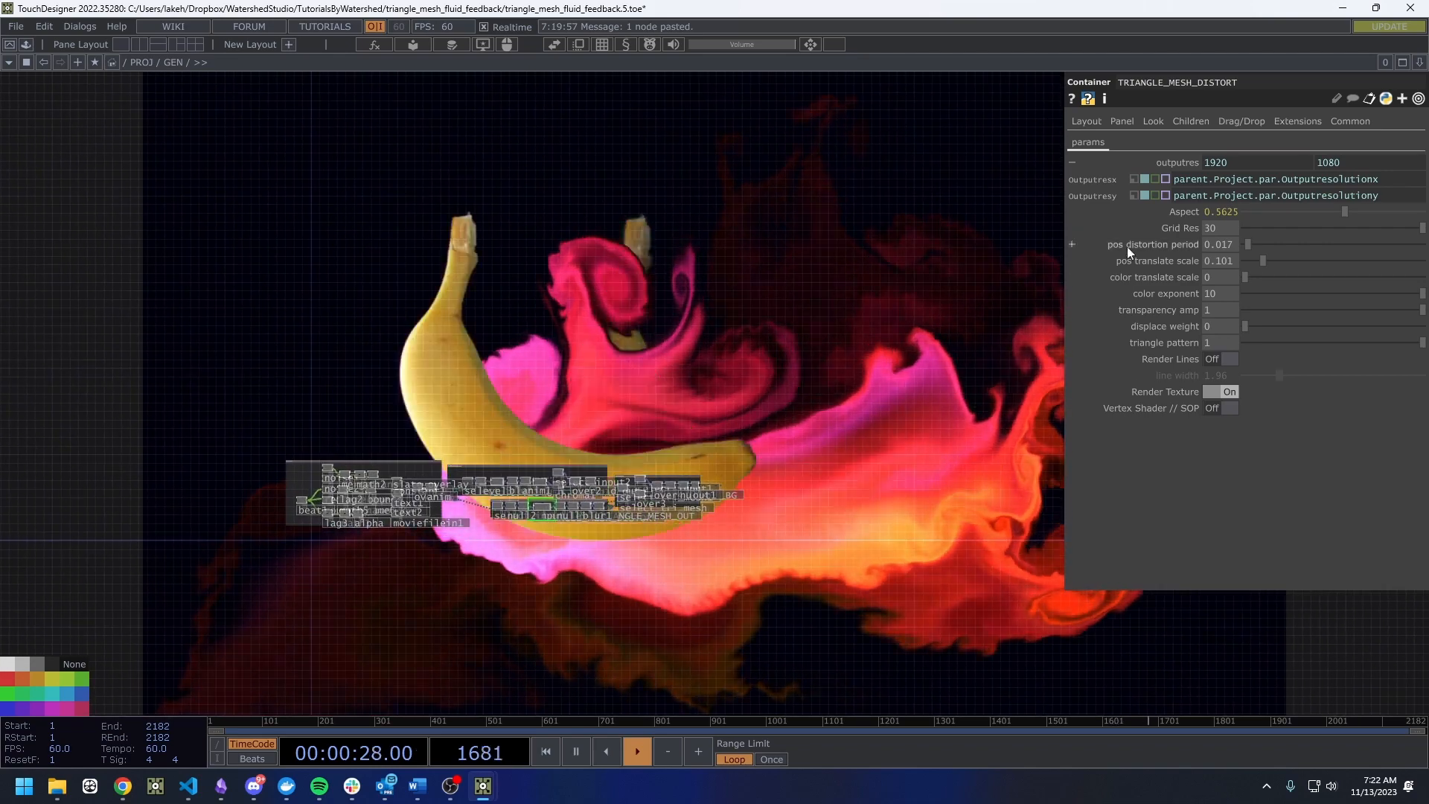
left_click_drag(1261, 328, 1259, 325)
scroll(739, 507, "up", 10)
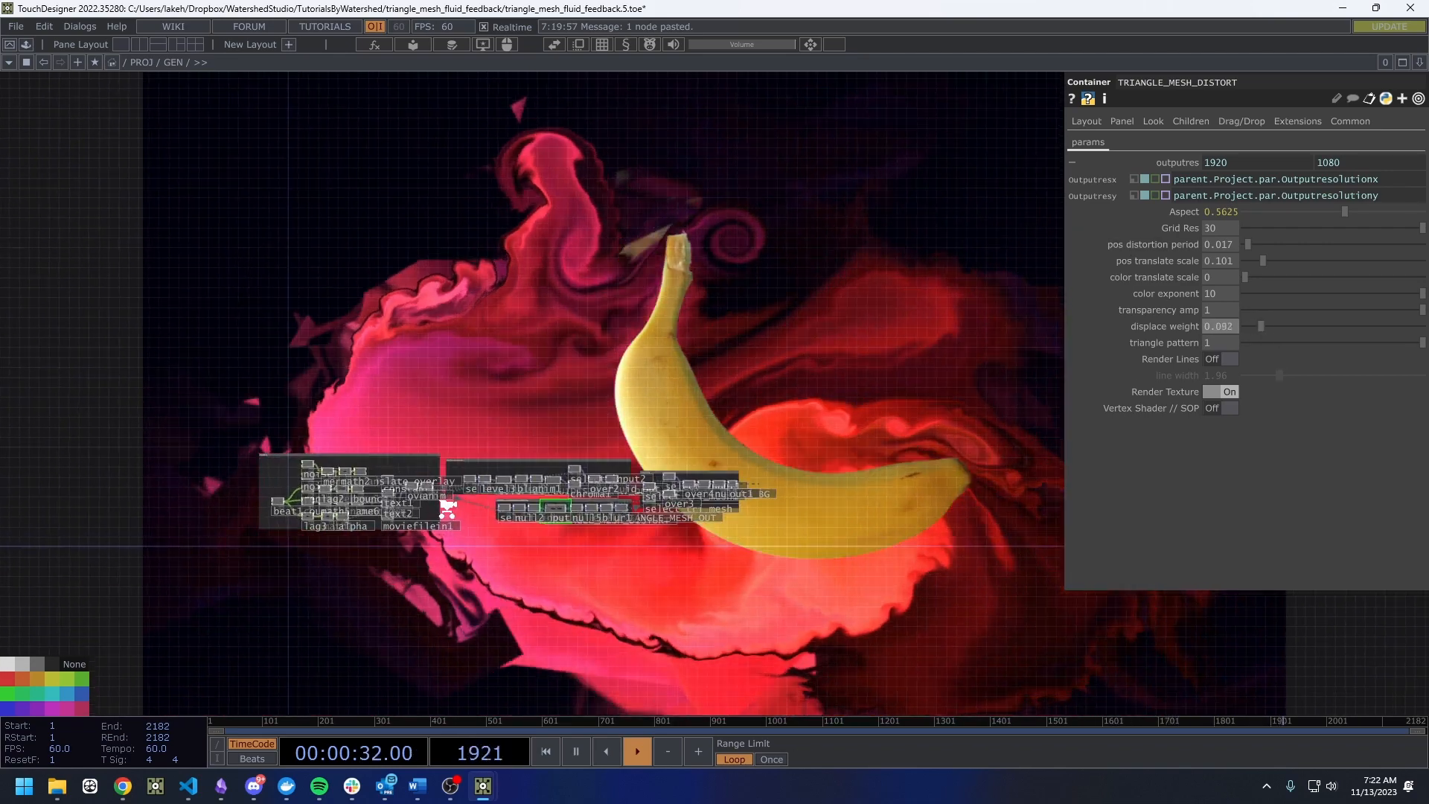
Inside TRIANGLE_MESH_DISTORT, drive noise4's amplitude with parent.p.par.Transparencyamp at exponent 0.19, and set the container's transparency amp to 0.
key("i")
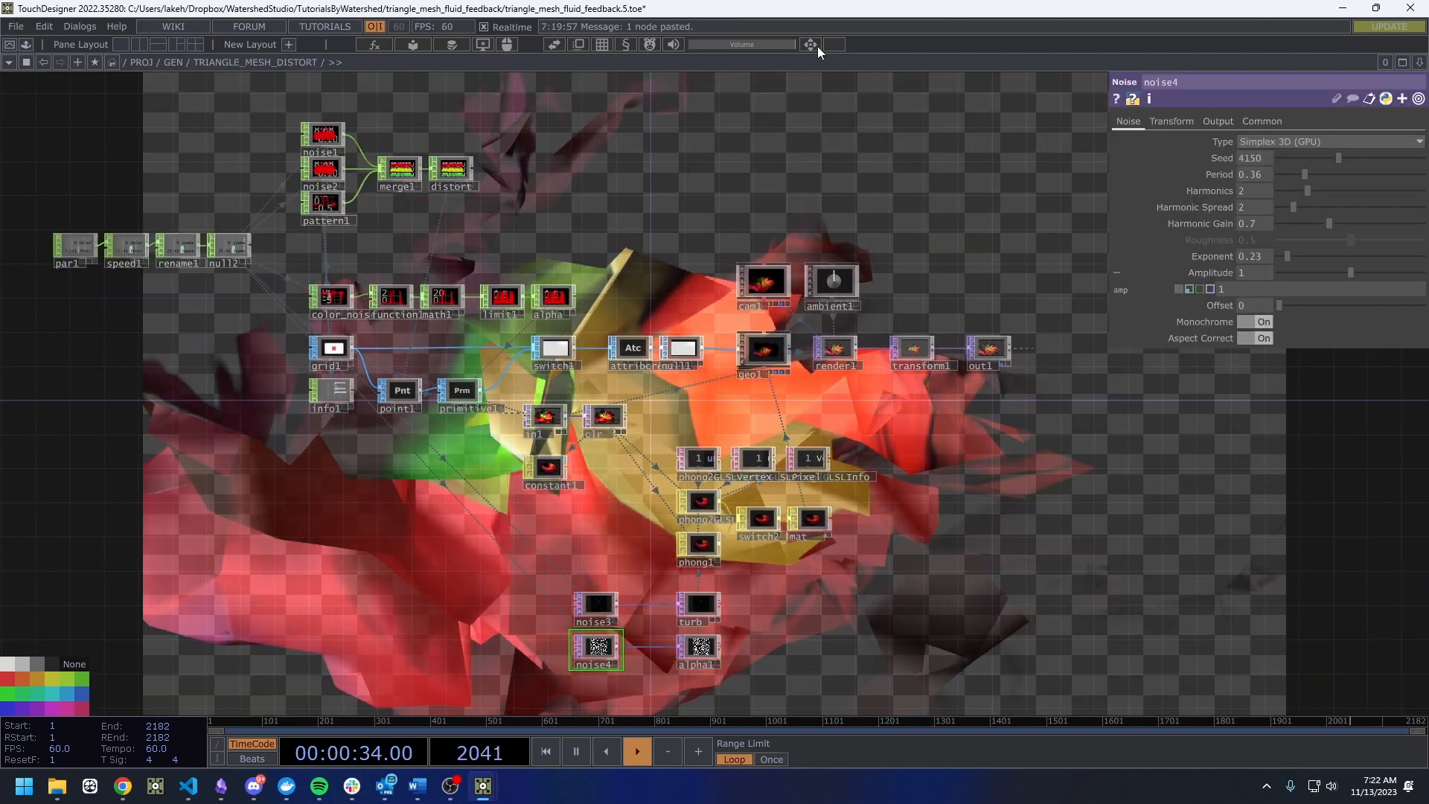
left_click(815, 44)
left_click_drag(815, 44, 273, 153)
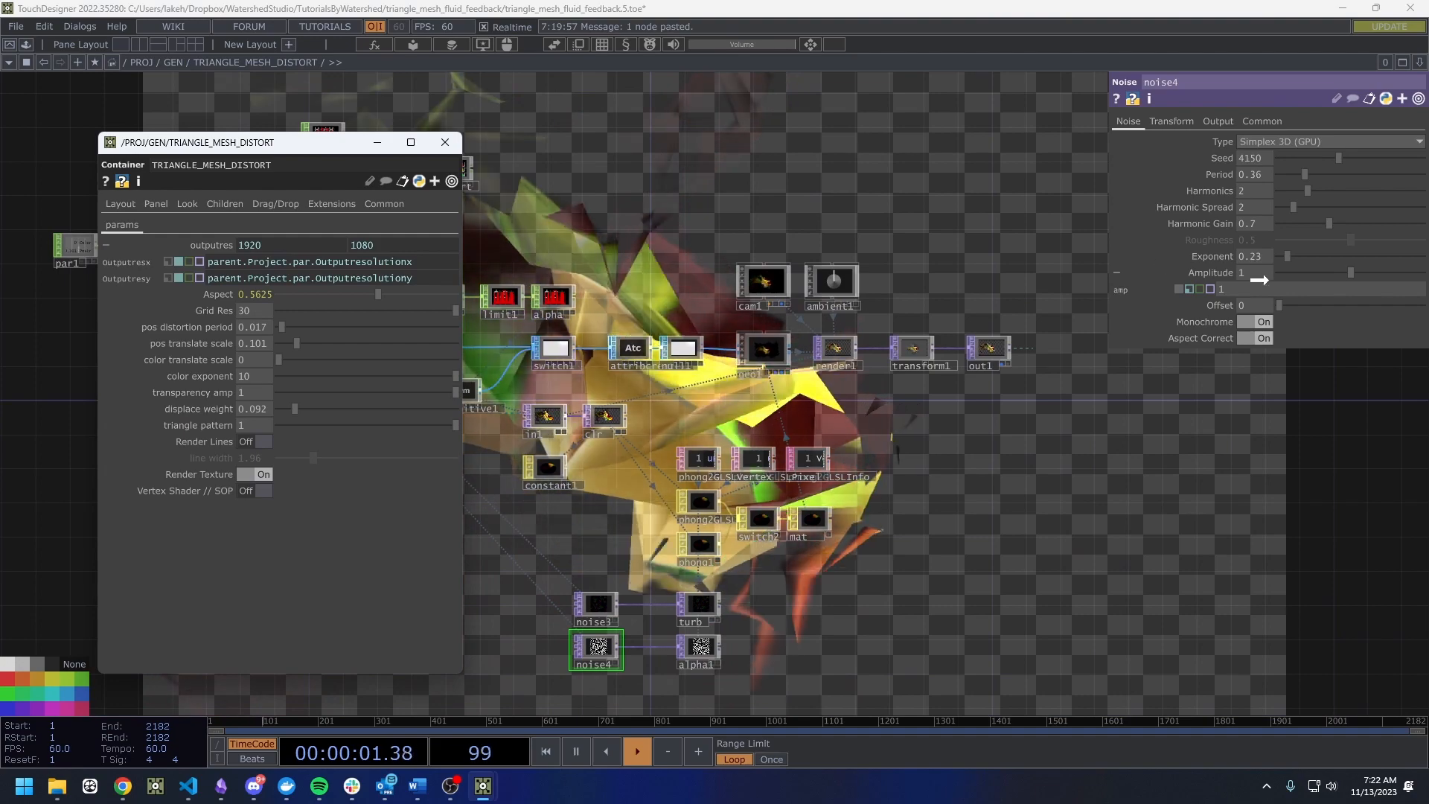
left_click_drag(1259, 279, 1277, 258)
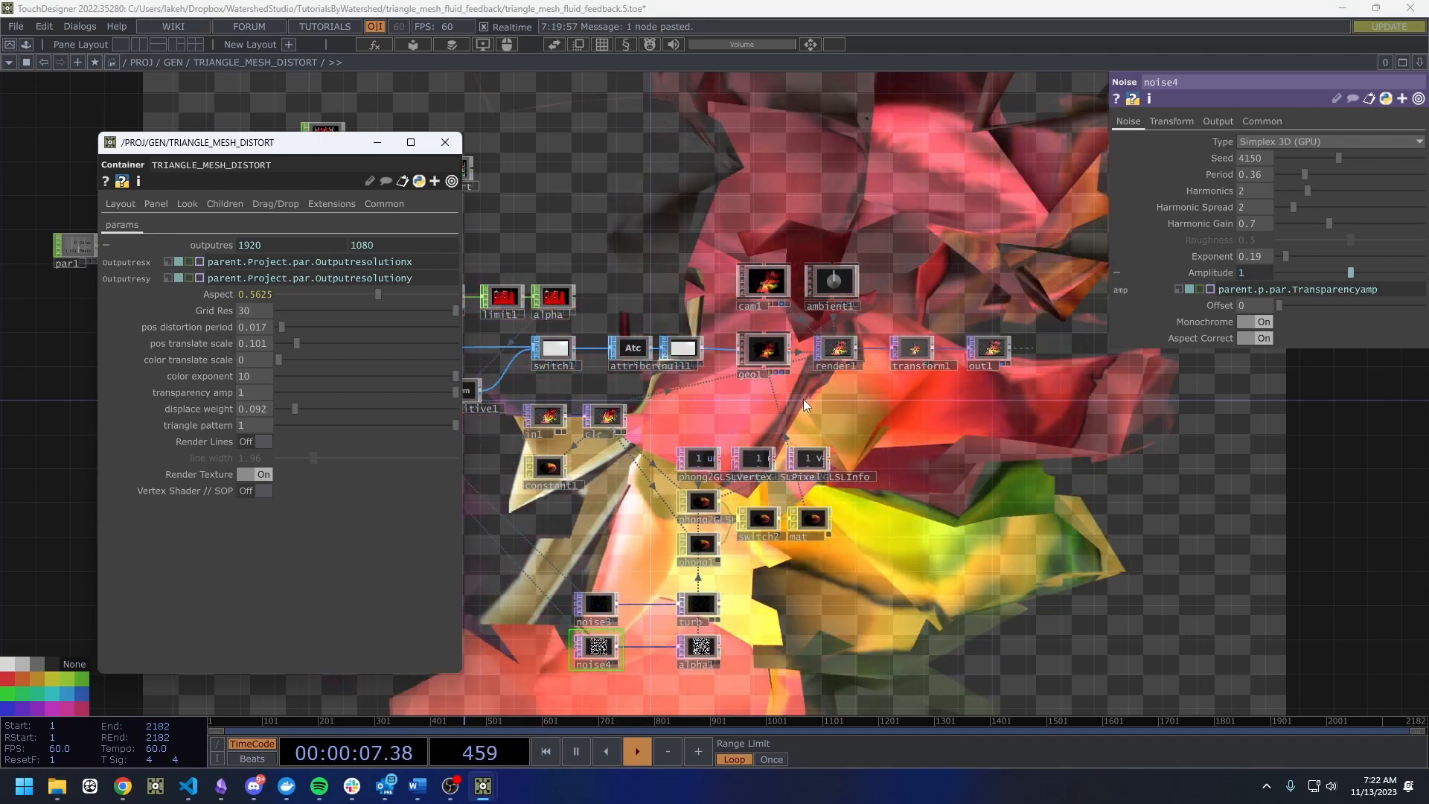
left_click_drag(456, 392, 146, 412)
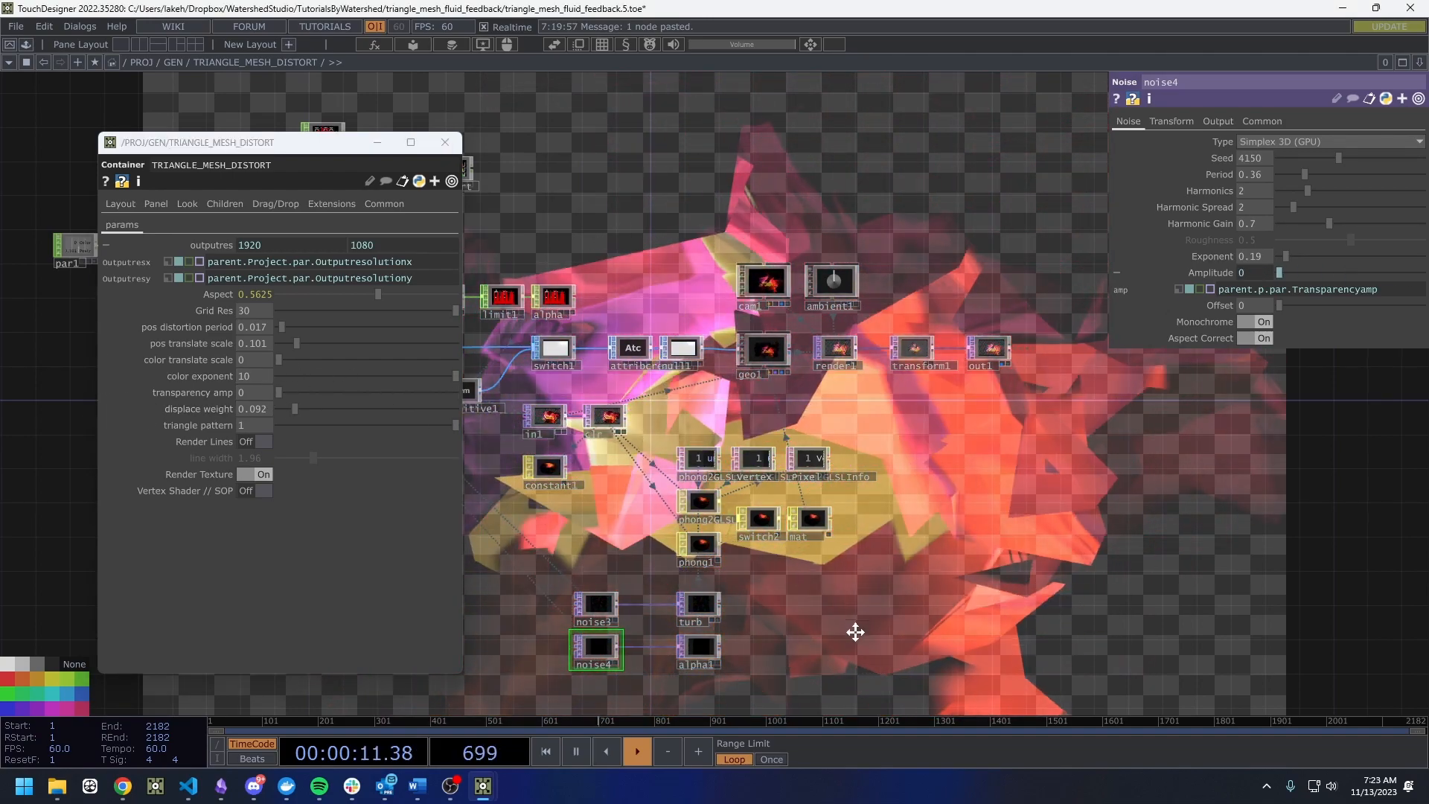
Drive noise4's Z translate with null2's cspeed channel as a CHOP reference.
left_click_drag(855, 631, 865, 542)
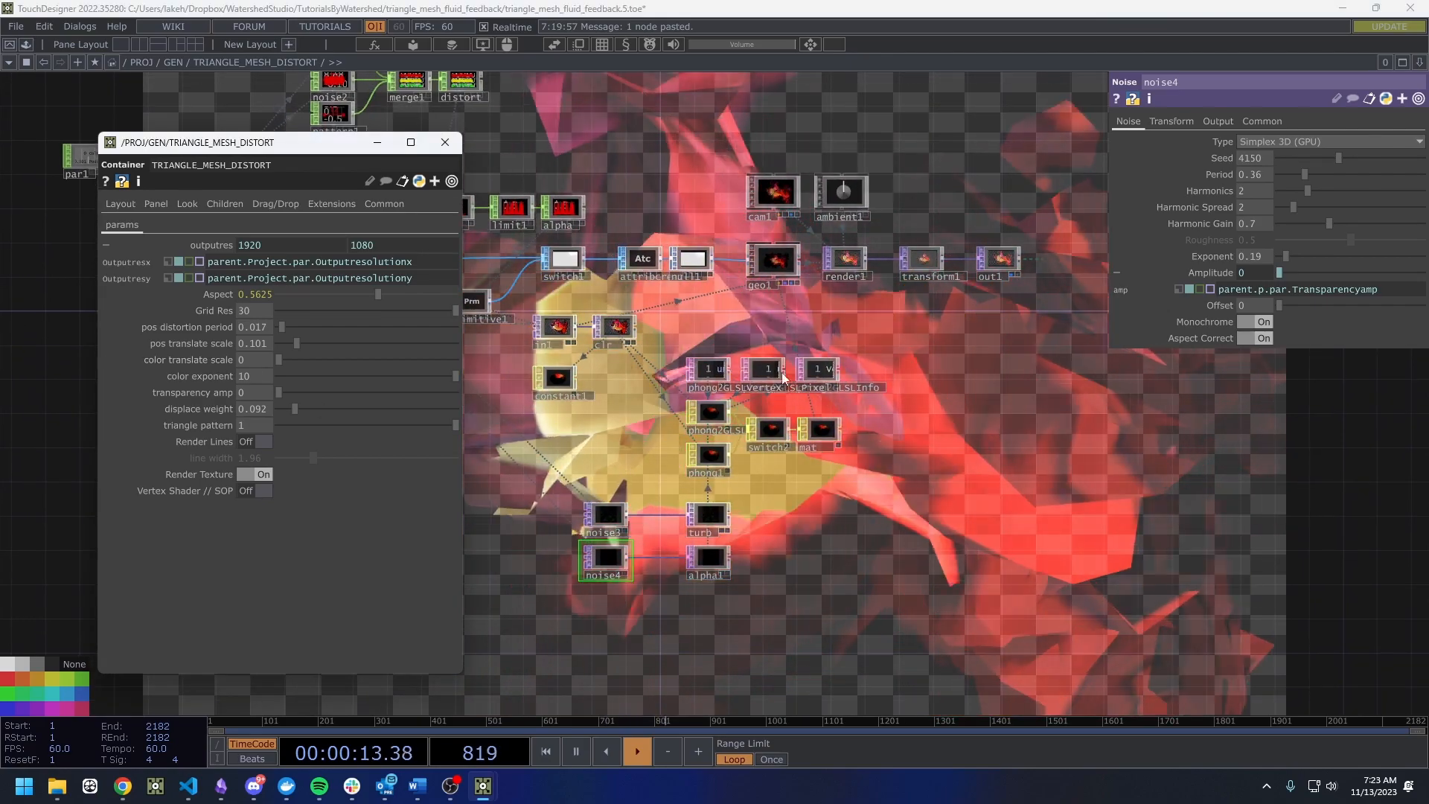
left_click_drag(601, 436, 1109, 537)
scroll(798, 378, "up", 5)
left_click_drag(808, 389, 962, 596)
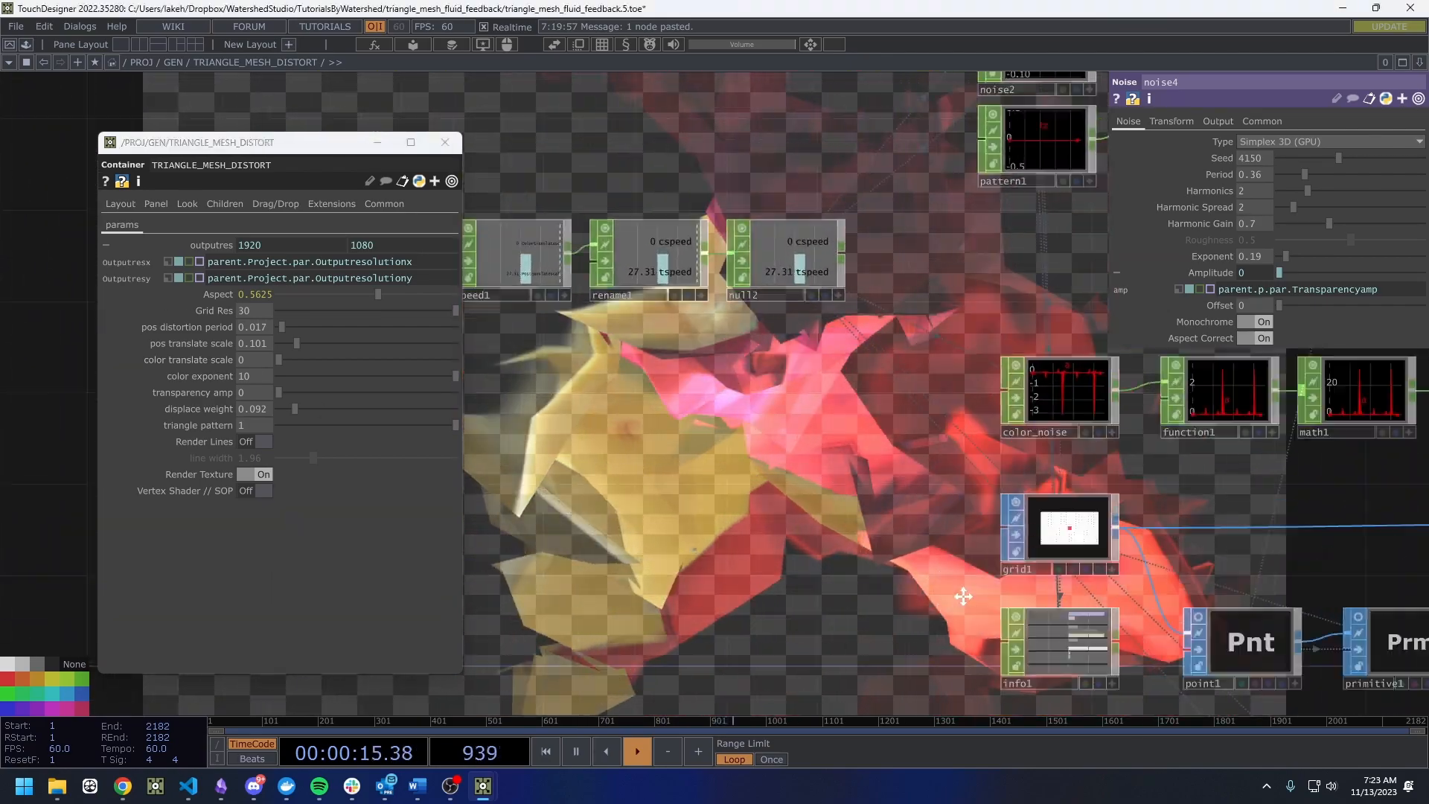
scroll(606, 403, "down", 3)
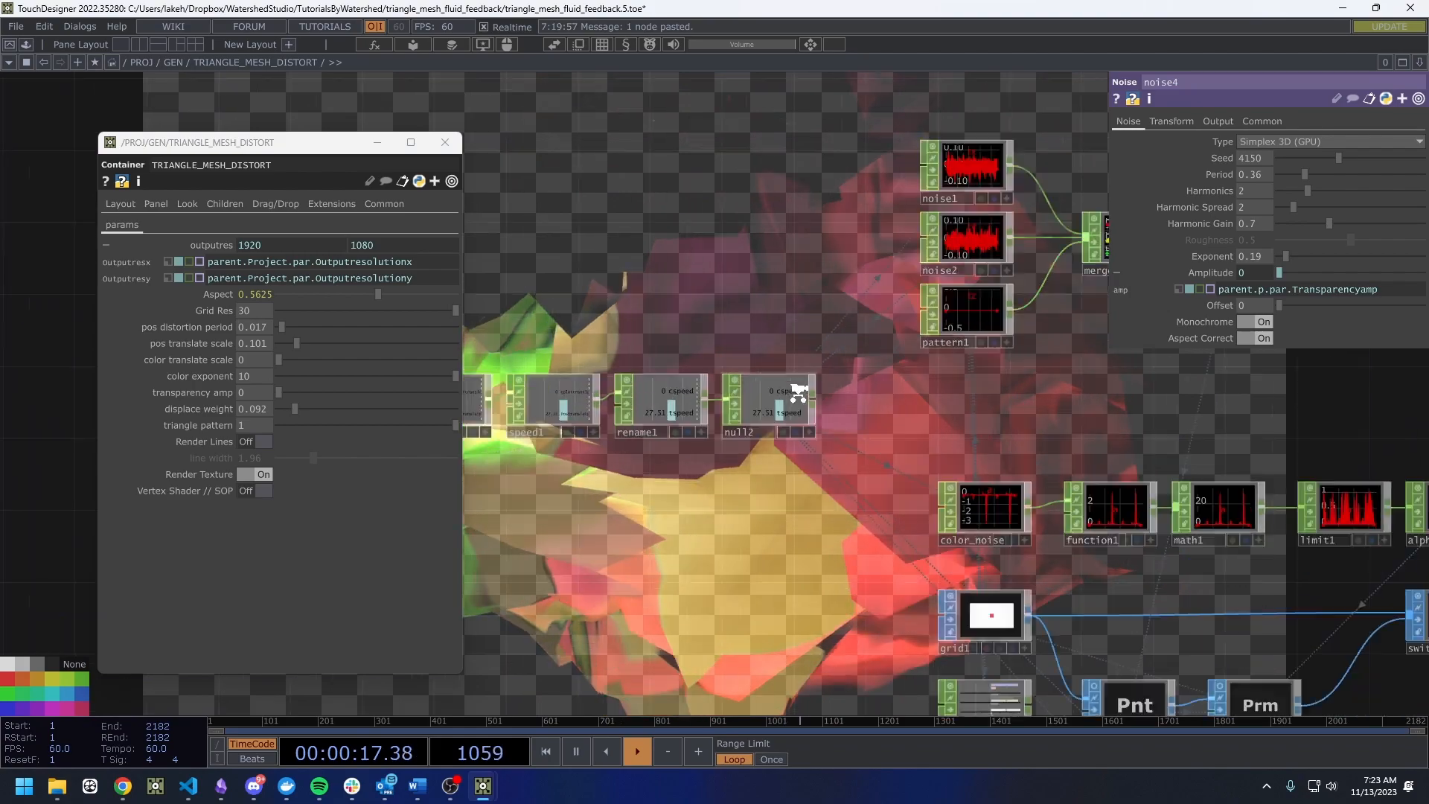
scroll(829, 481, "up", 5)
scroll(845, 477, "down", 5)
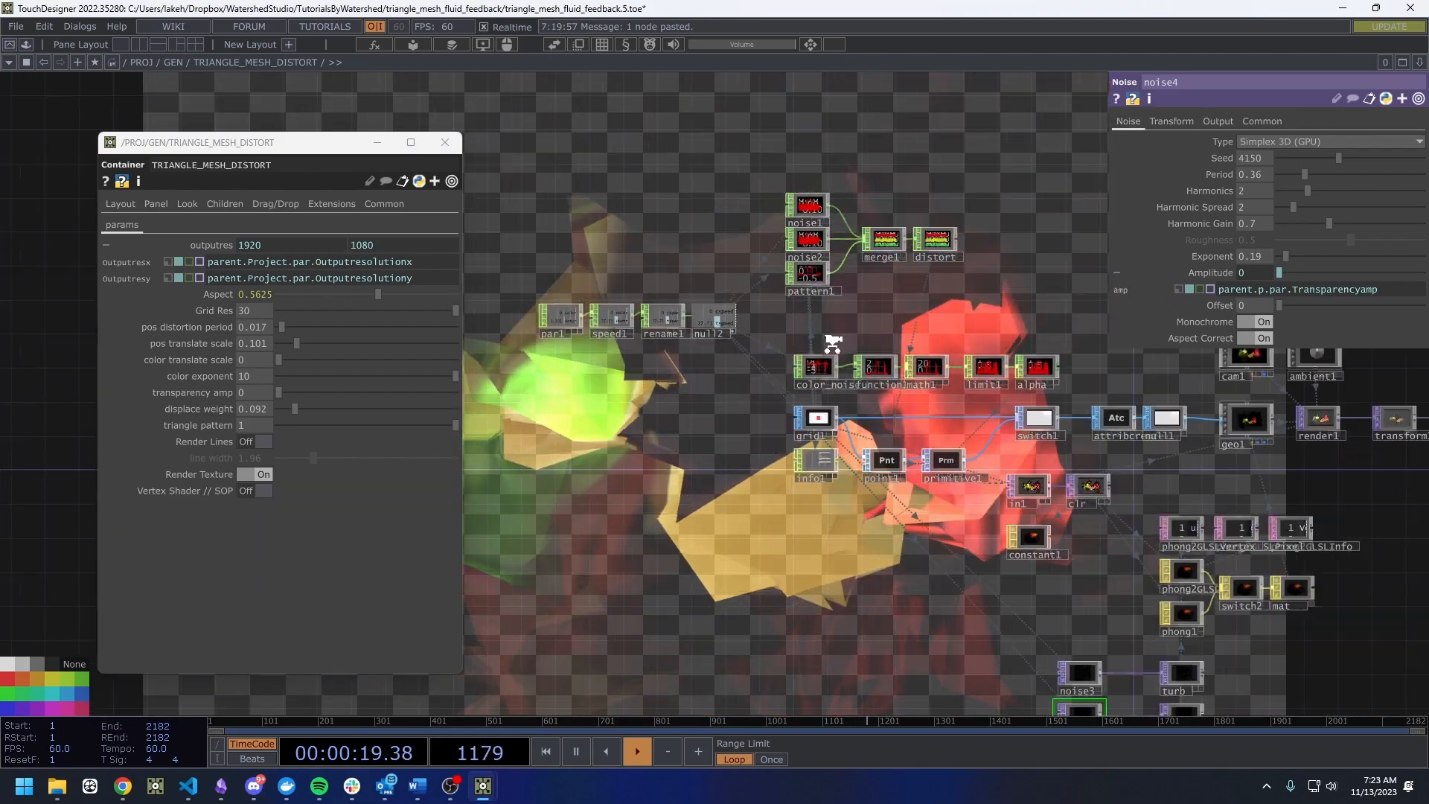
left_click(1165, 125)
left_click_drag(971, 157, 1212, 482)
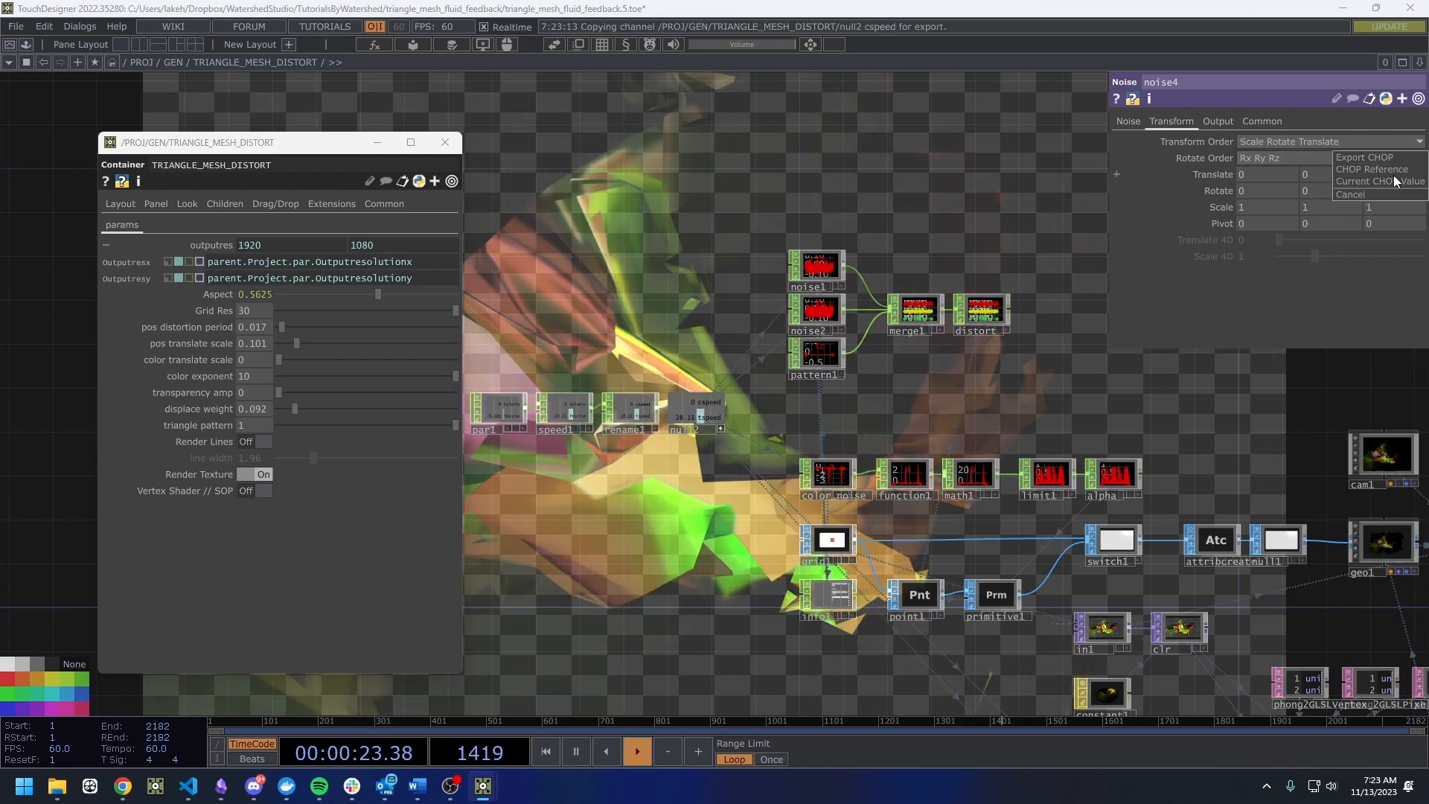
left_click_drag(1273, 346, 1162, 337)
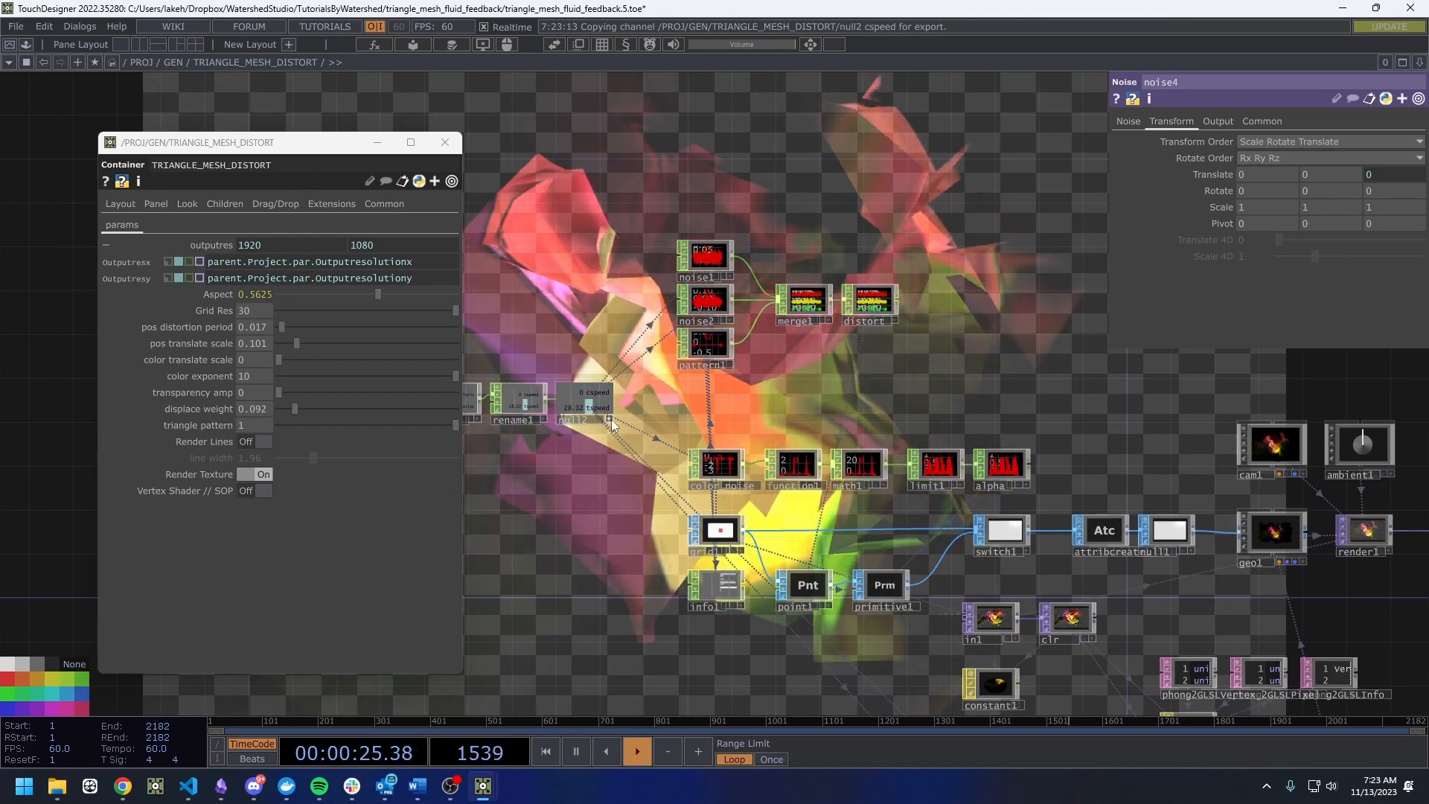
Examine the reference links from null2 to the noise textures against the rendered output, and close the floating TRIANGLE_MESH_DISTORT parameter window.
scroll(606, 413, "down", 5)
scroll(854, 678, "up", 3)
left_click_drag(854, 678, 712, 563)
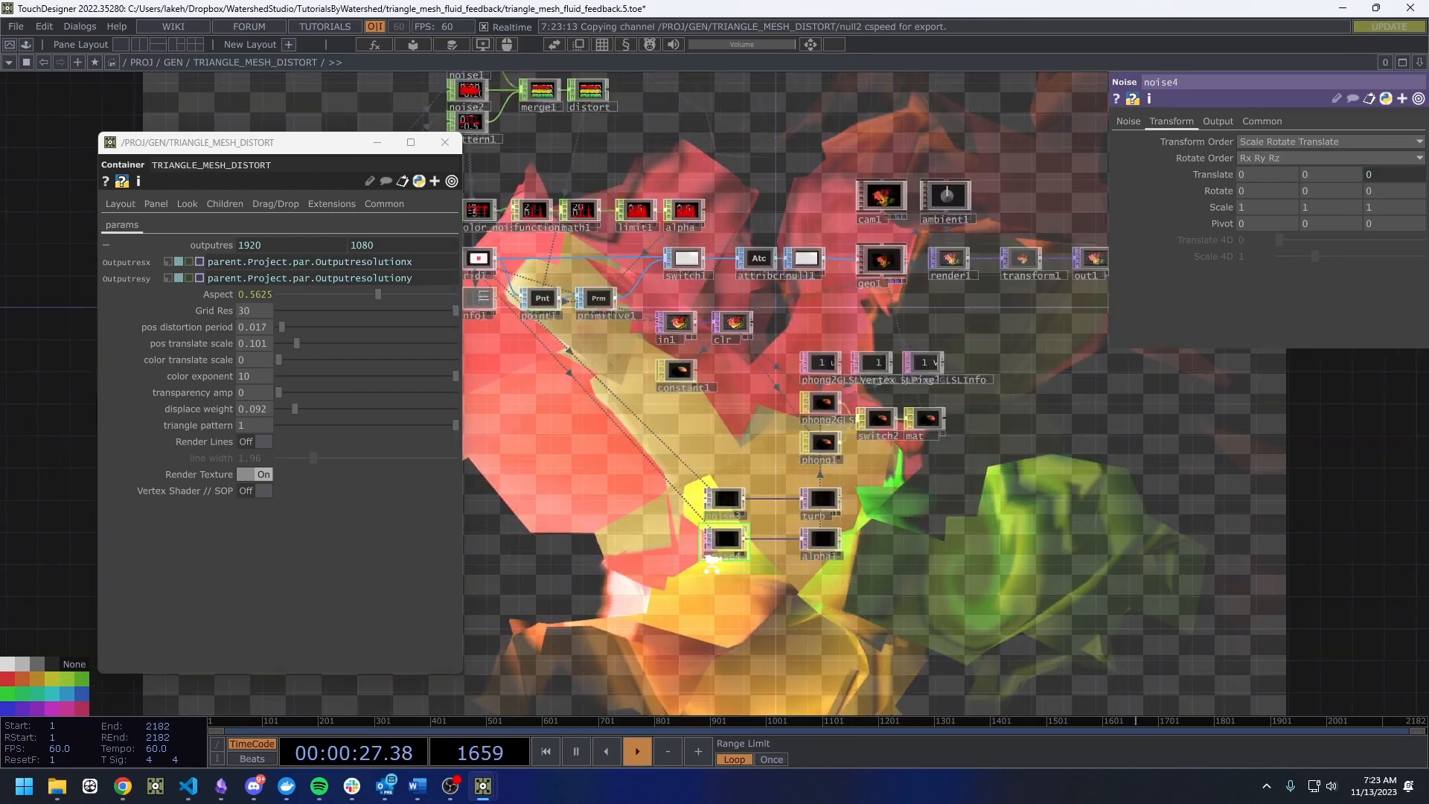
scroll(712, 564, "up", 3)
scroll(599, 488, "down", 8)
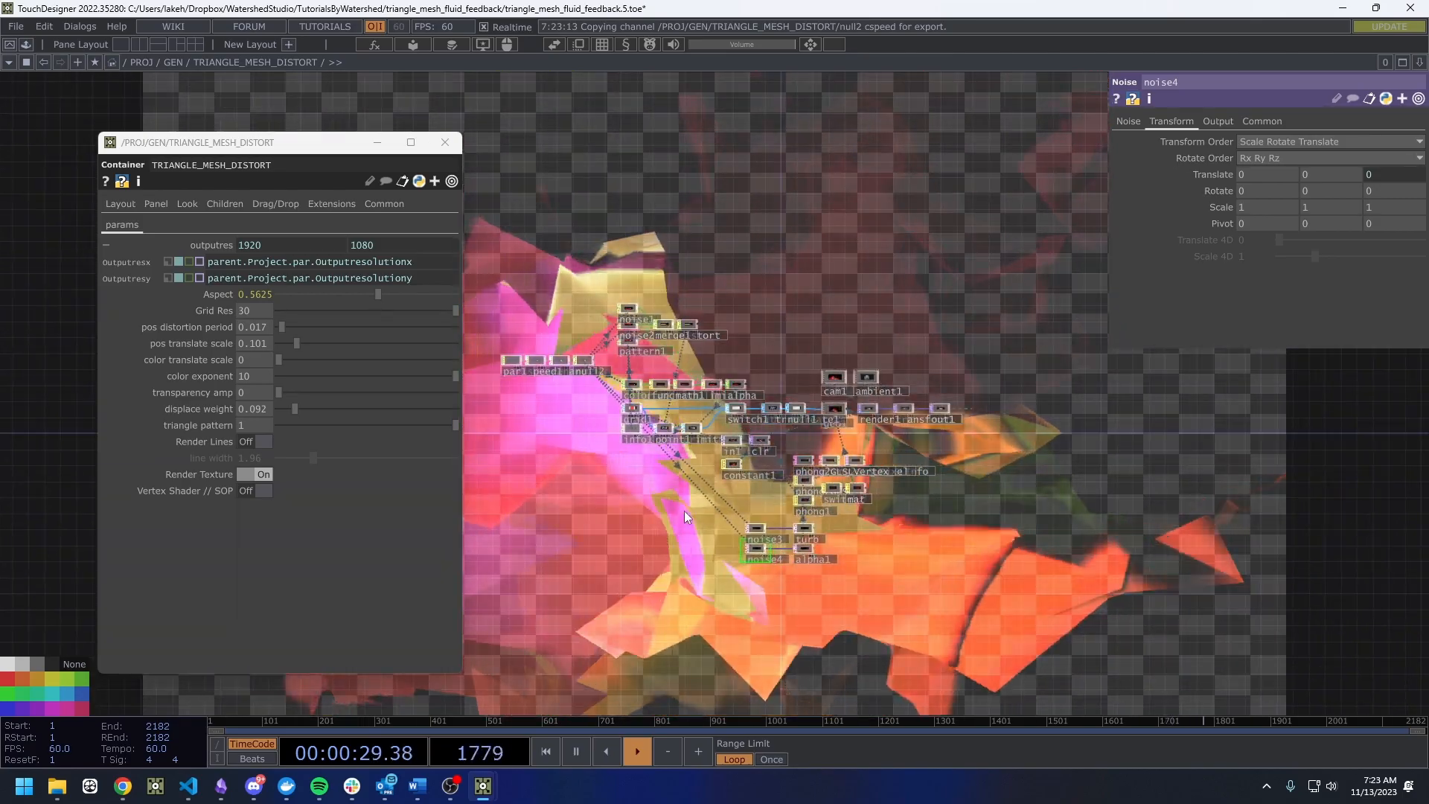
left_click_drag(685, 511, 522, 482)
scroll(819, 497, "up", 3)
left_click_drag(816, 501, 862, 528)
left_click(445, 142)
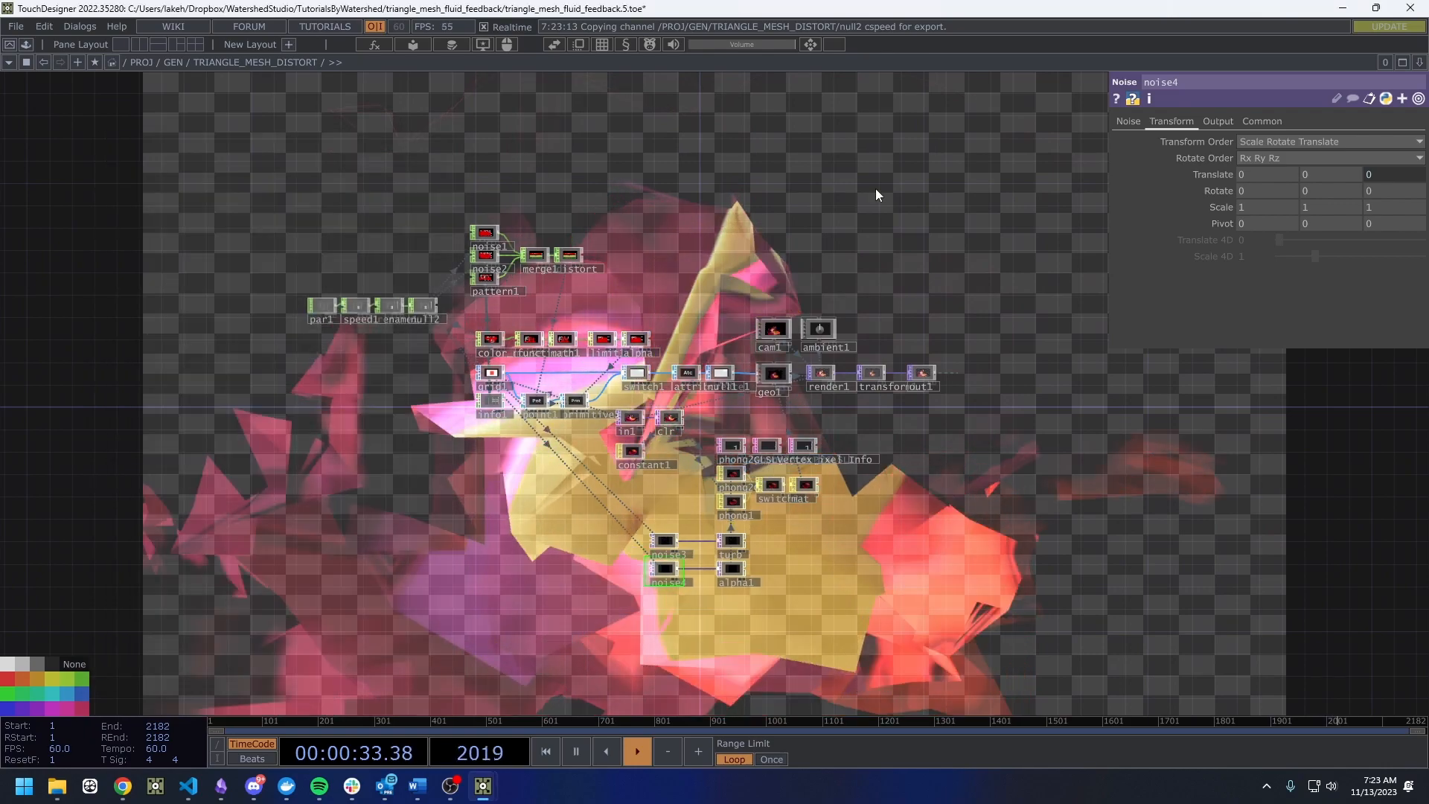
scroll(762, 201, "down", 4)
left_click_drag(875, 195, 705, 347)
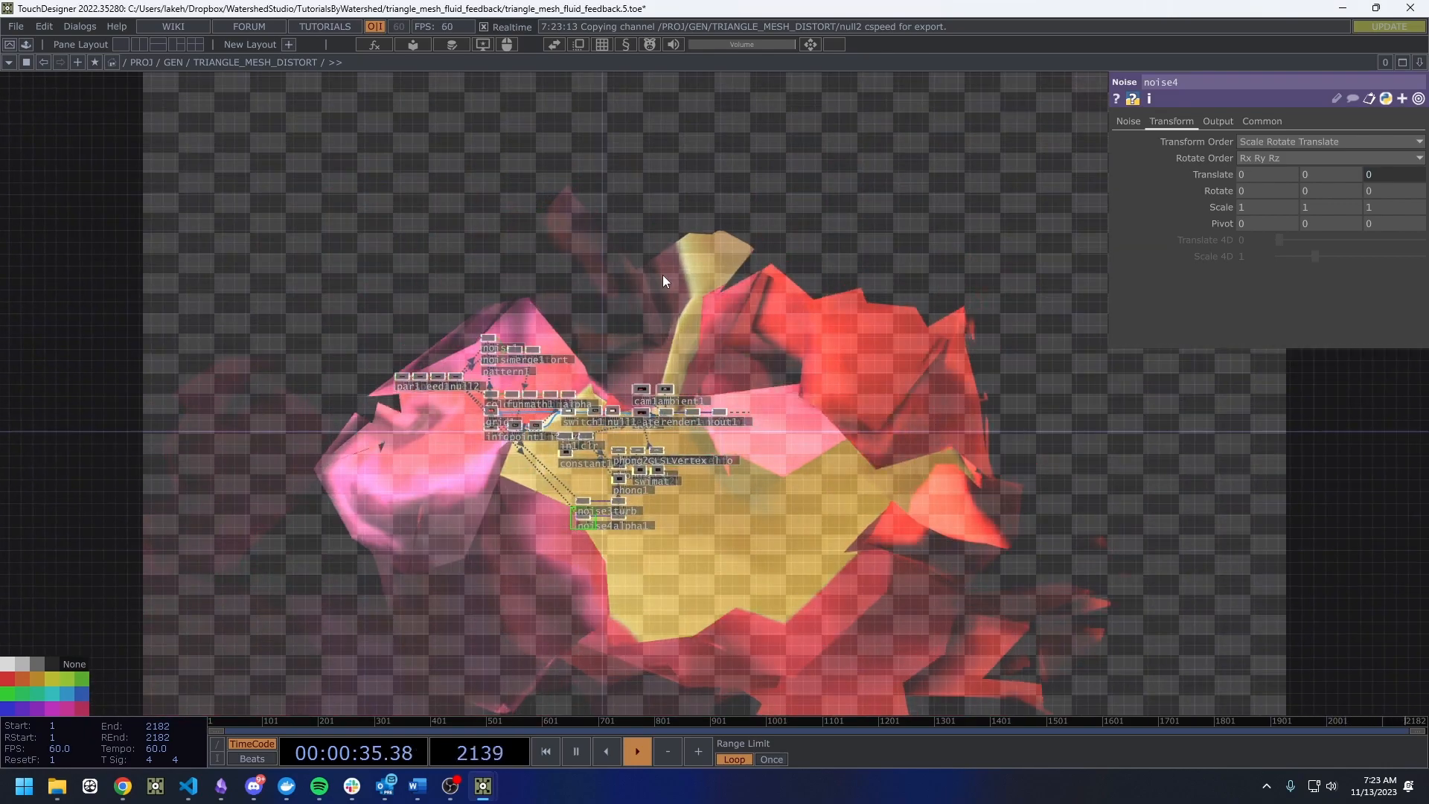
Compare the GEN network's output with the material and noise nodes inside TRIANGLE_MESH_DISTORT.
key("u")
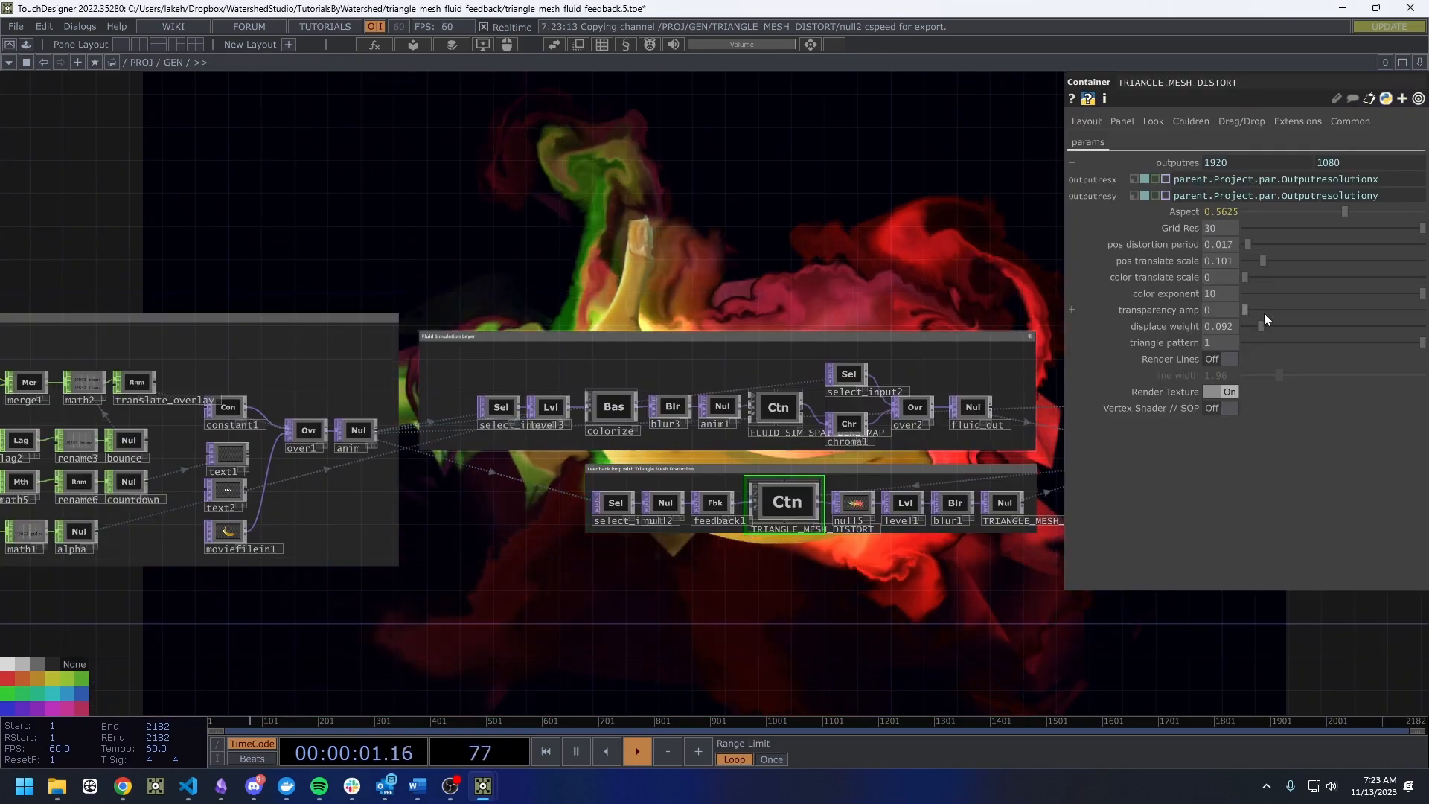
left_click_drag(832, 253, 721, 278)
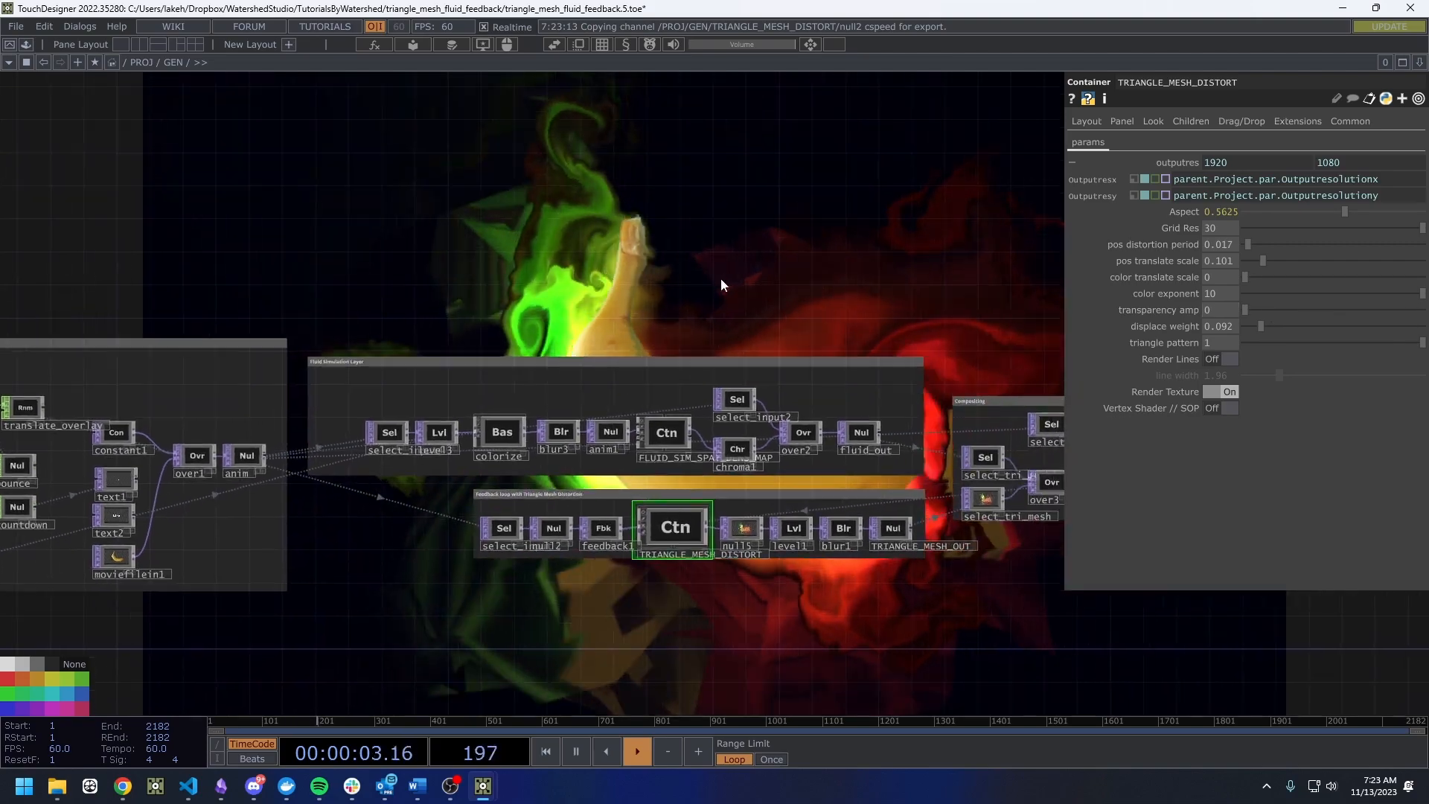
key("i")
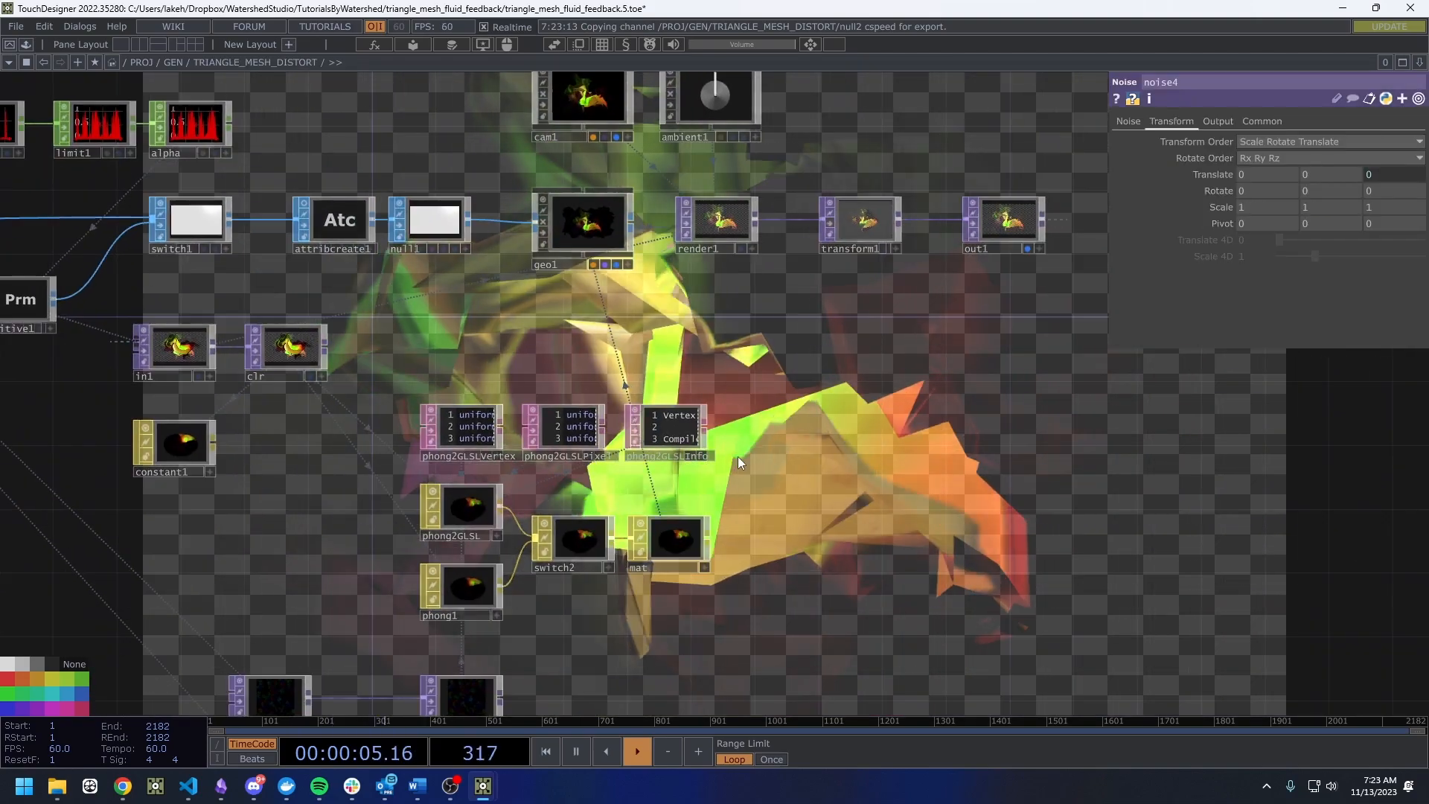
scroll(833, 454, "down", 5)
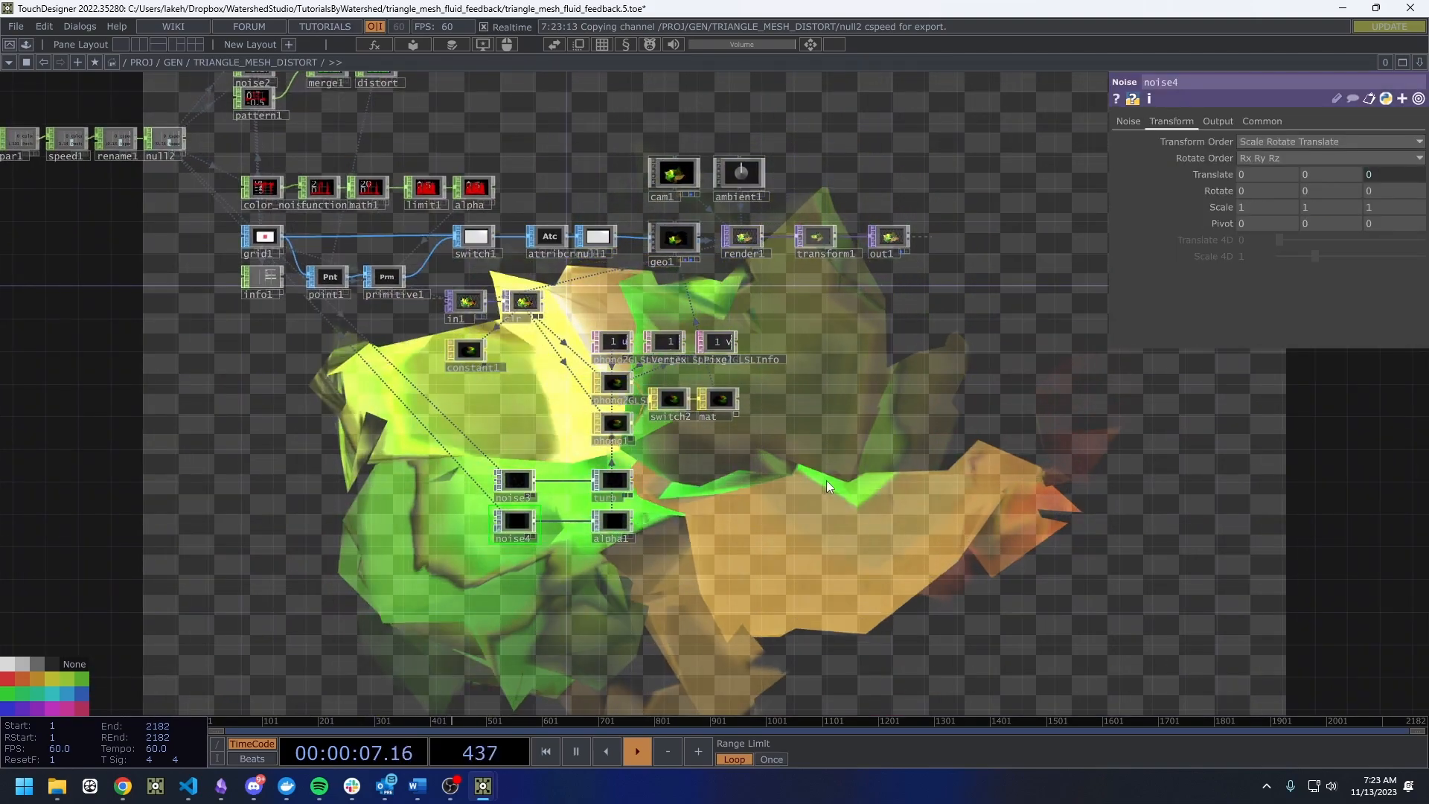
scroll(614, 517, "up", 5)
scroll(452, 608, "down", 3)
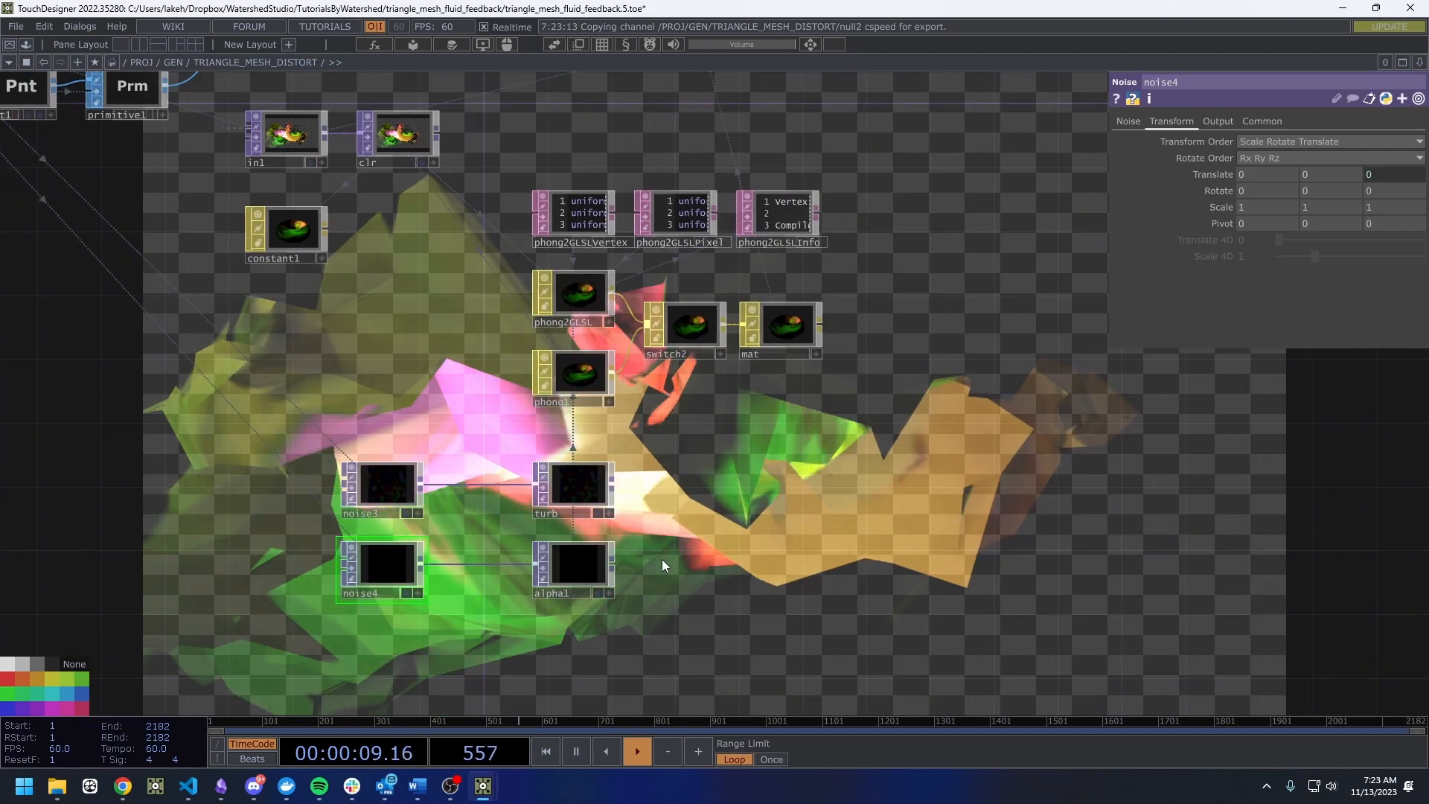
key("u")
key("i")
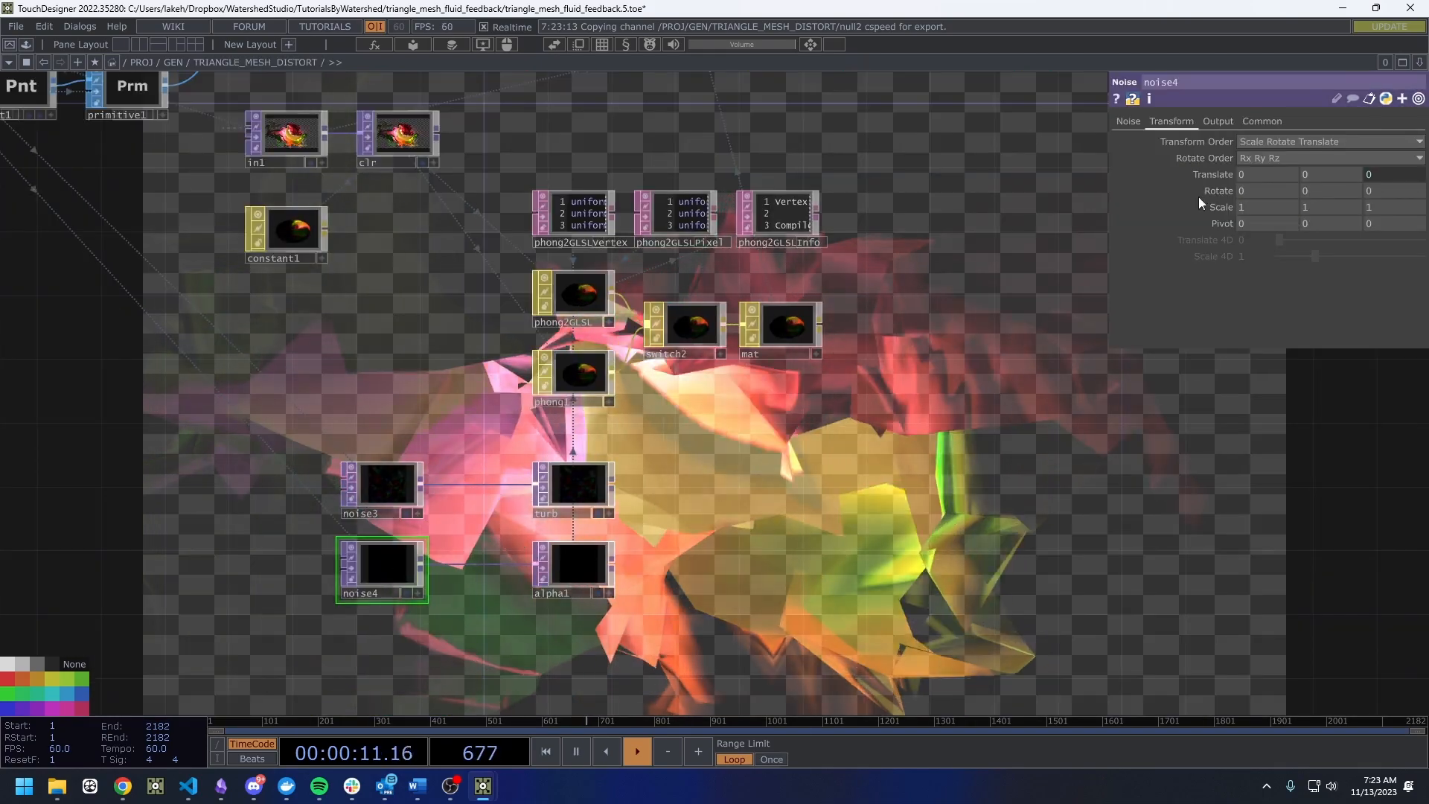
Invert noise4's amplitude expression to 1-parent.p.par.Transparencyamp.
left_click(1122, 122)
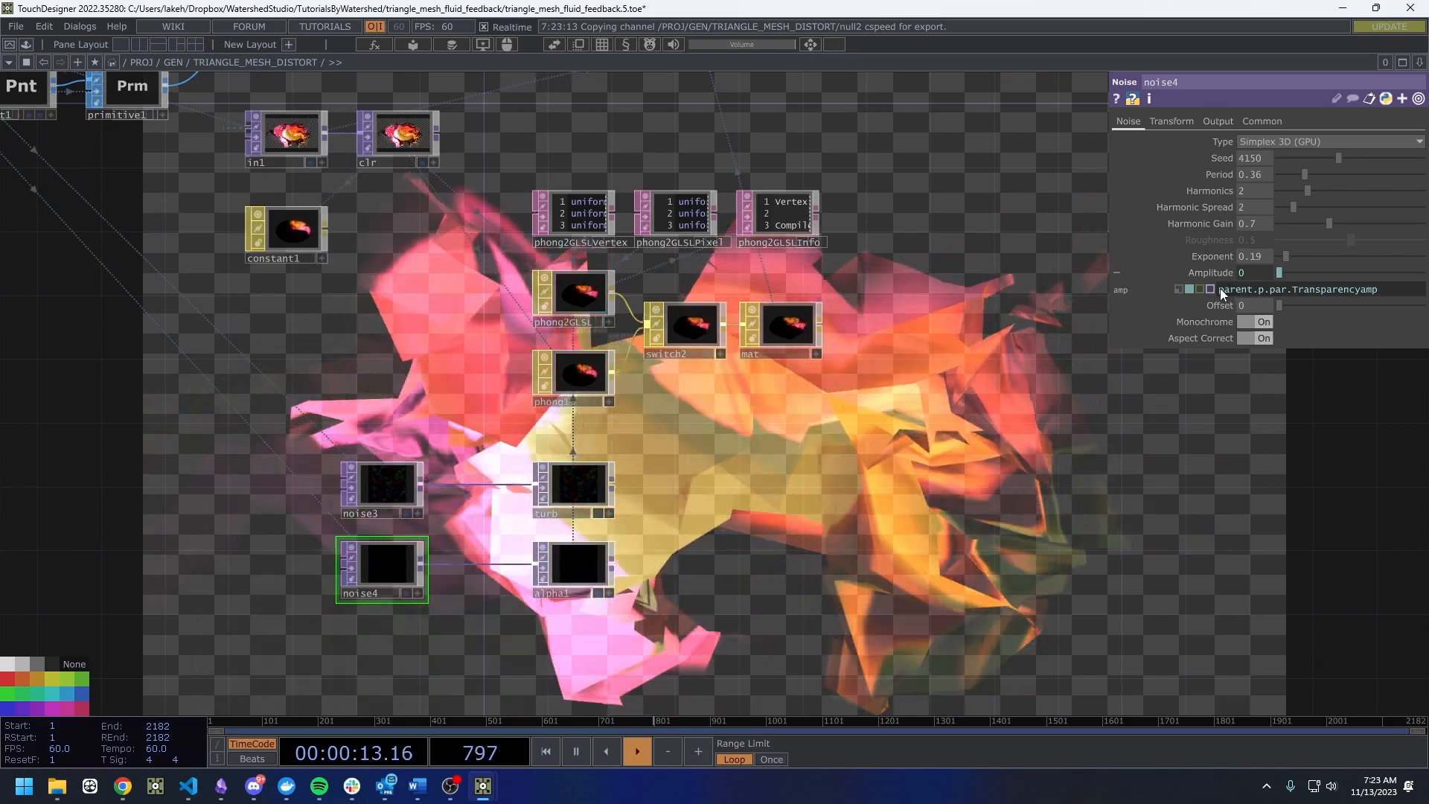
left_click(1219, 288)
type("1-")
key("Return")
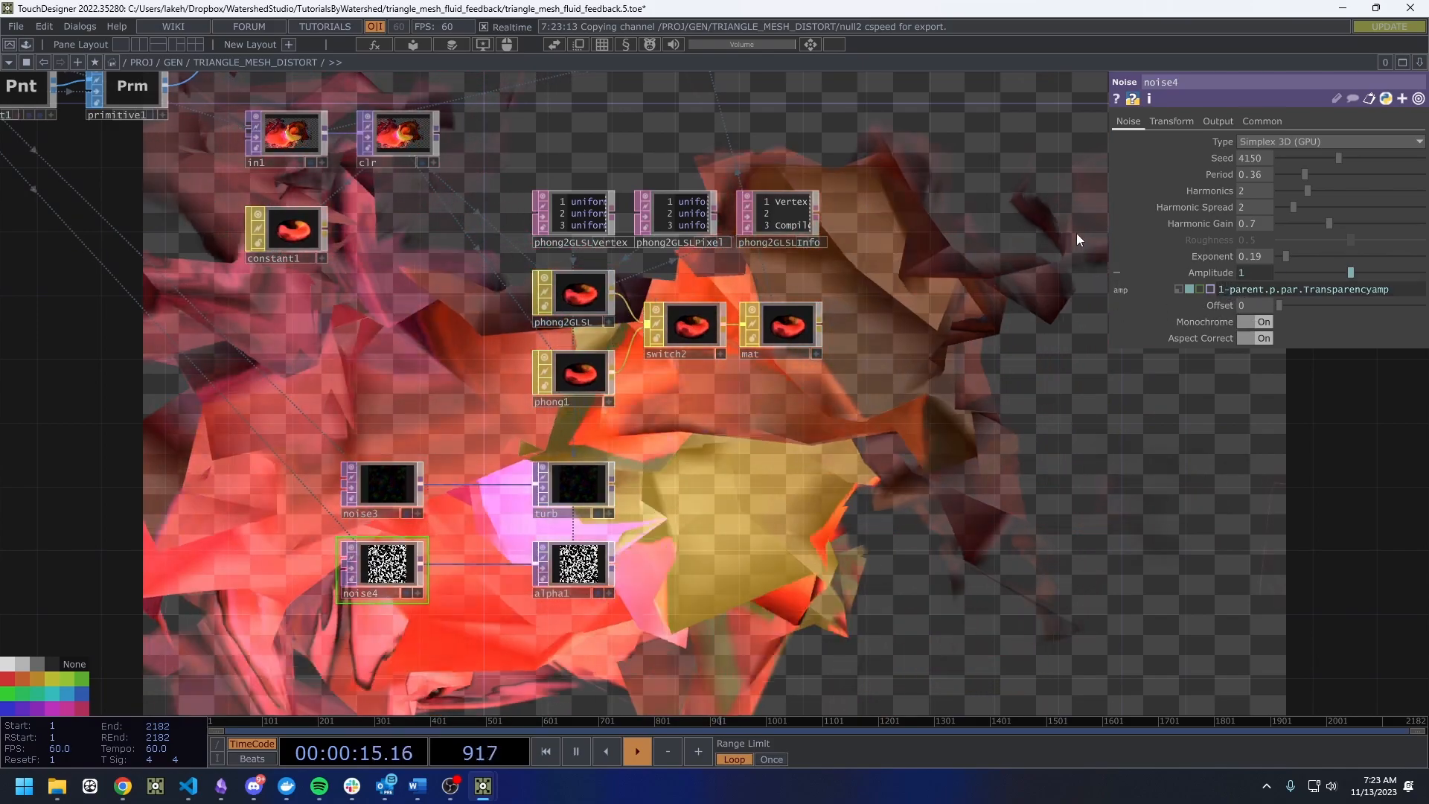
Try noise4 with an offset of 1 and an exponent of 1, and undo the offset change.
scroll(519, 543, "up", 5)
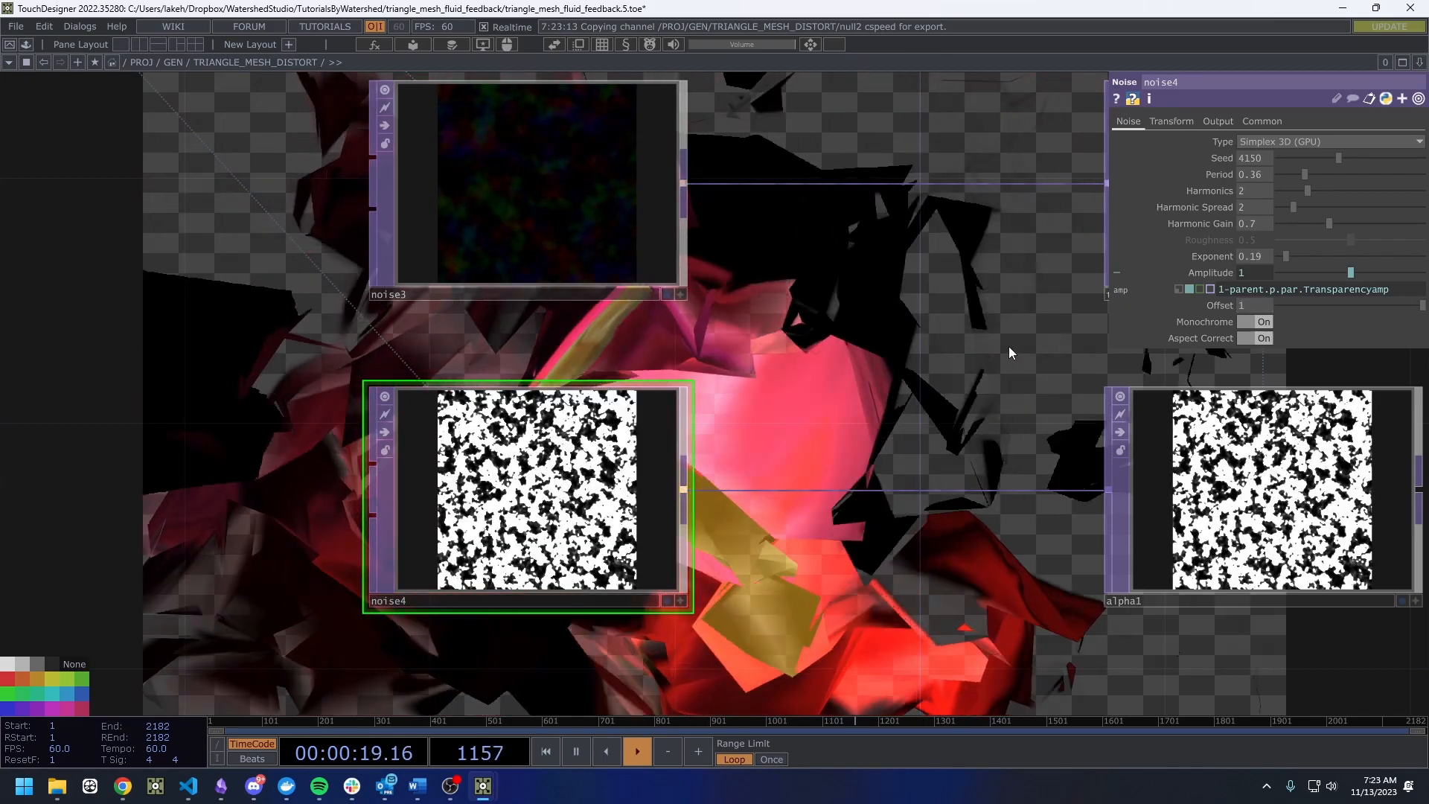
left_click_drag(1007, 346, 571, 446)
scroll(594, 452, "down", 3)
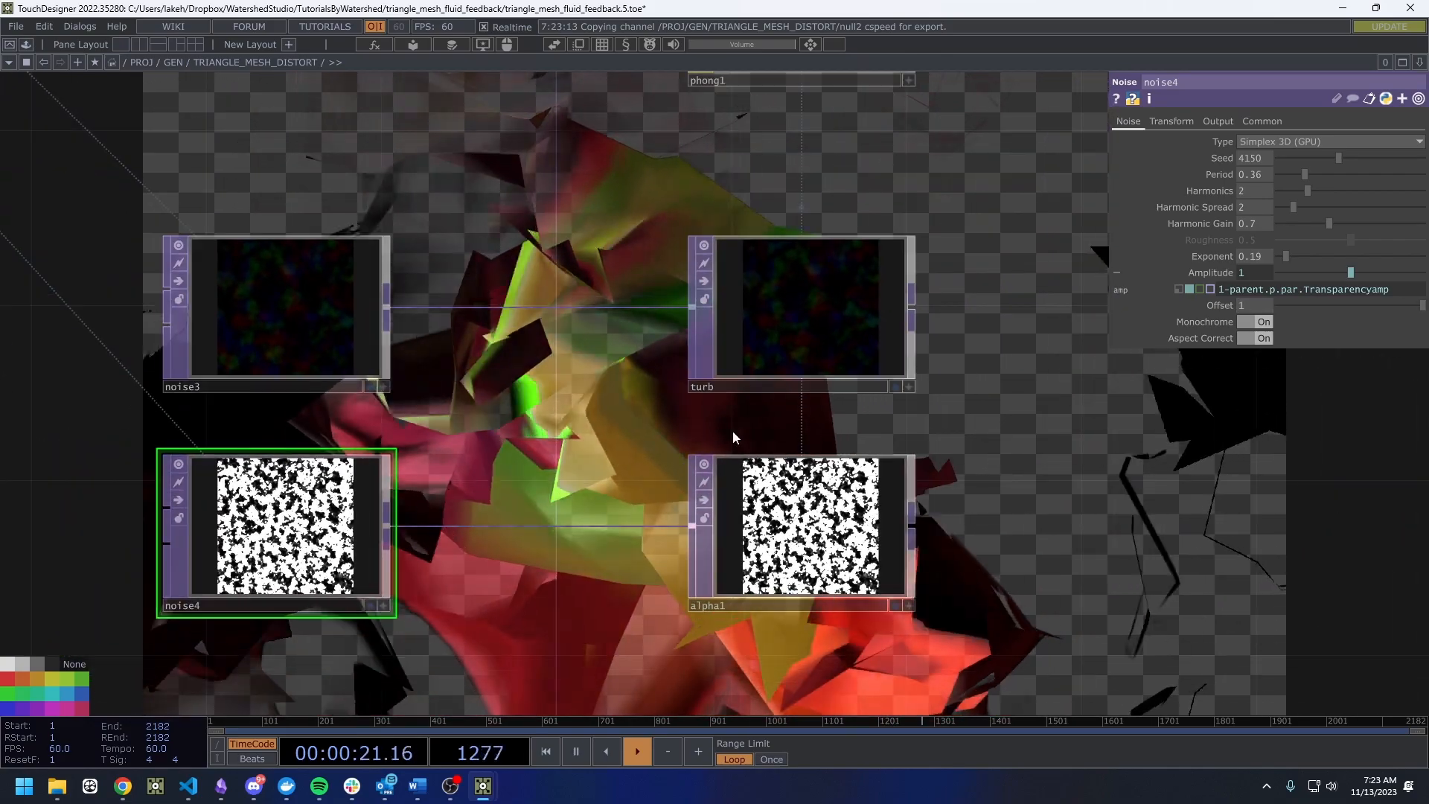
left_click_drag(1042, 510, 812, 522)
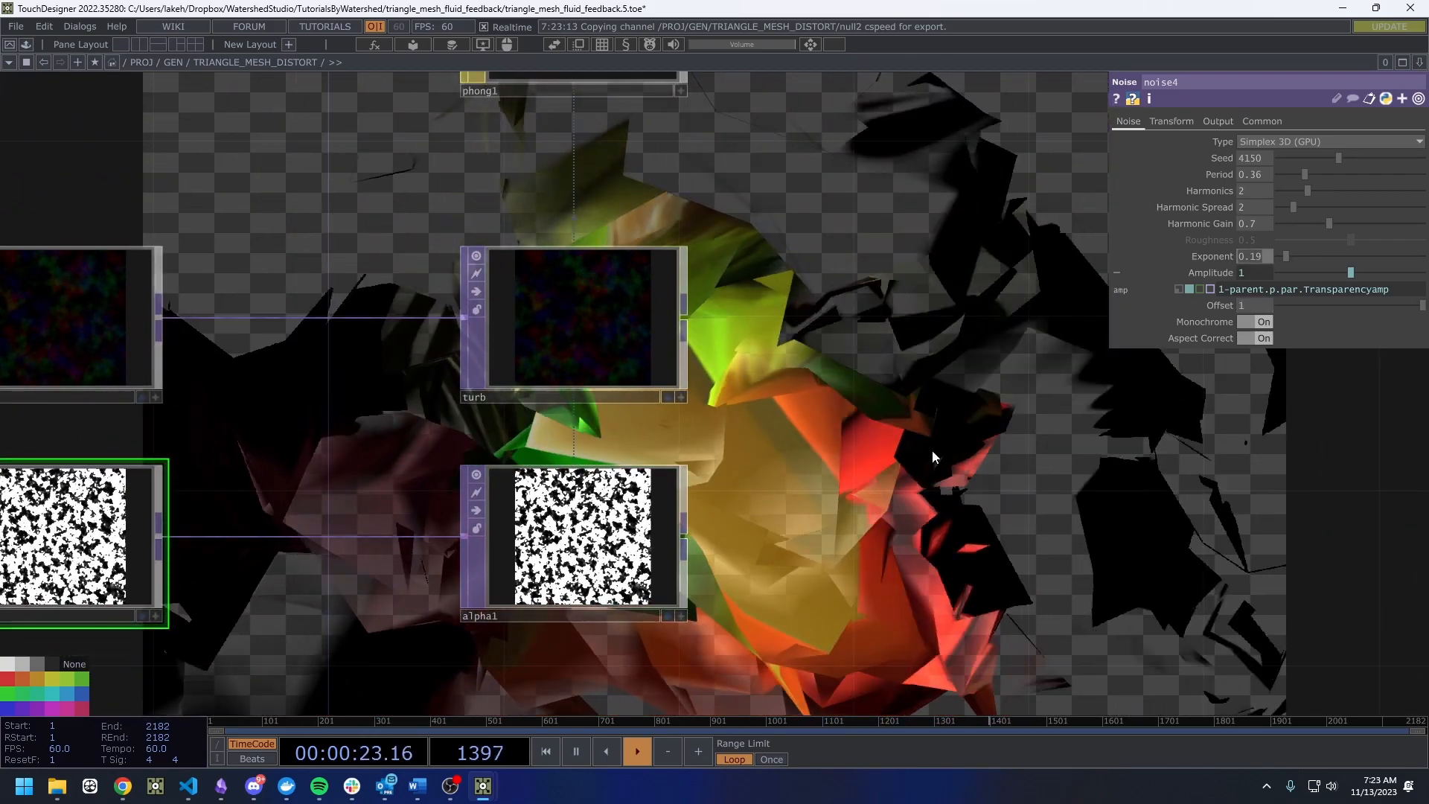
key("ctrl+z")
left_click_drag(896, 484, 988, 456)
scroll(1057, 440, "down", 3)
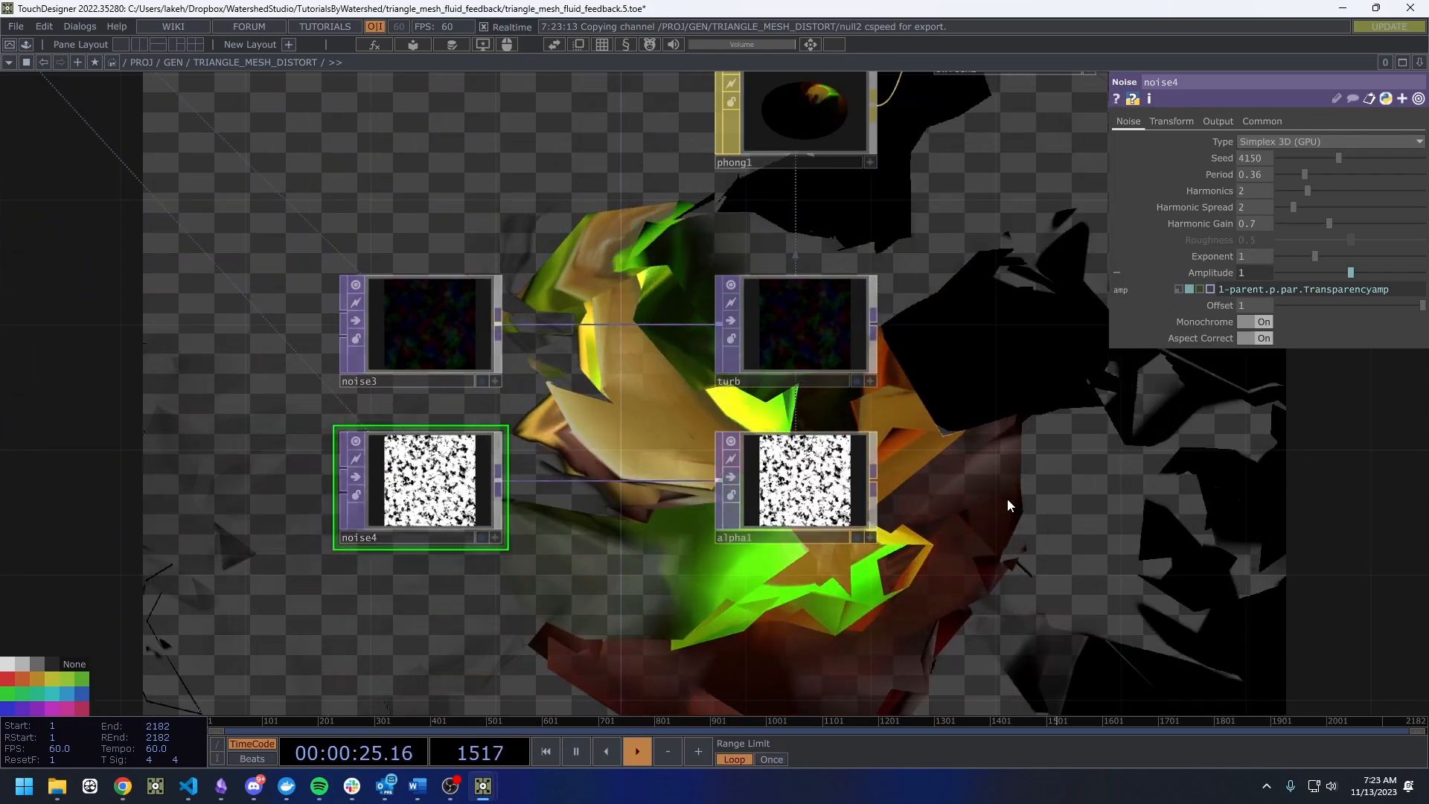
left_click_drag(595, 532, 679, 544)
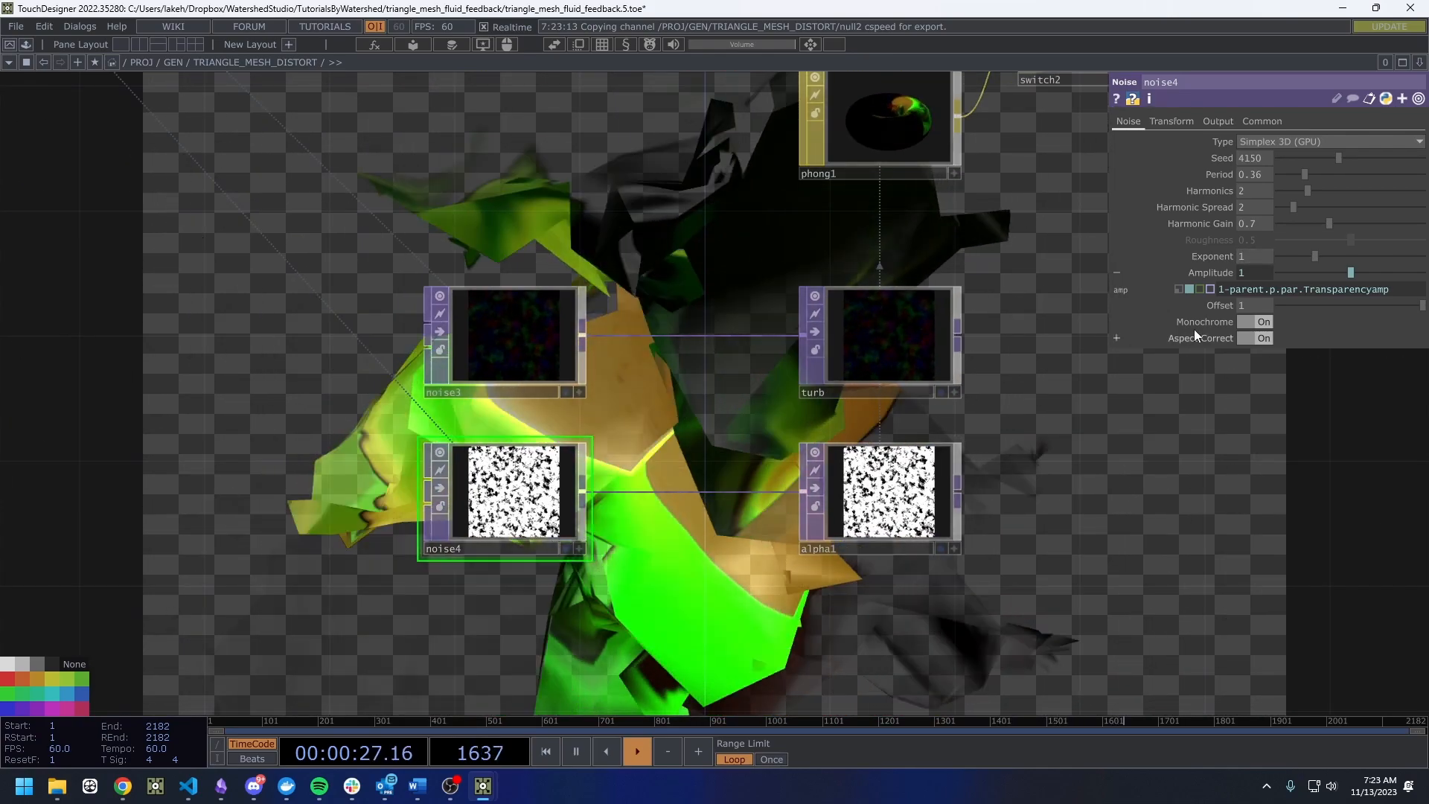
key("ctrl+z")
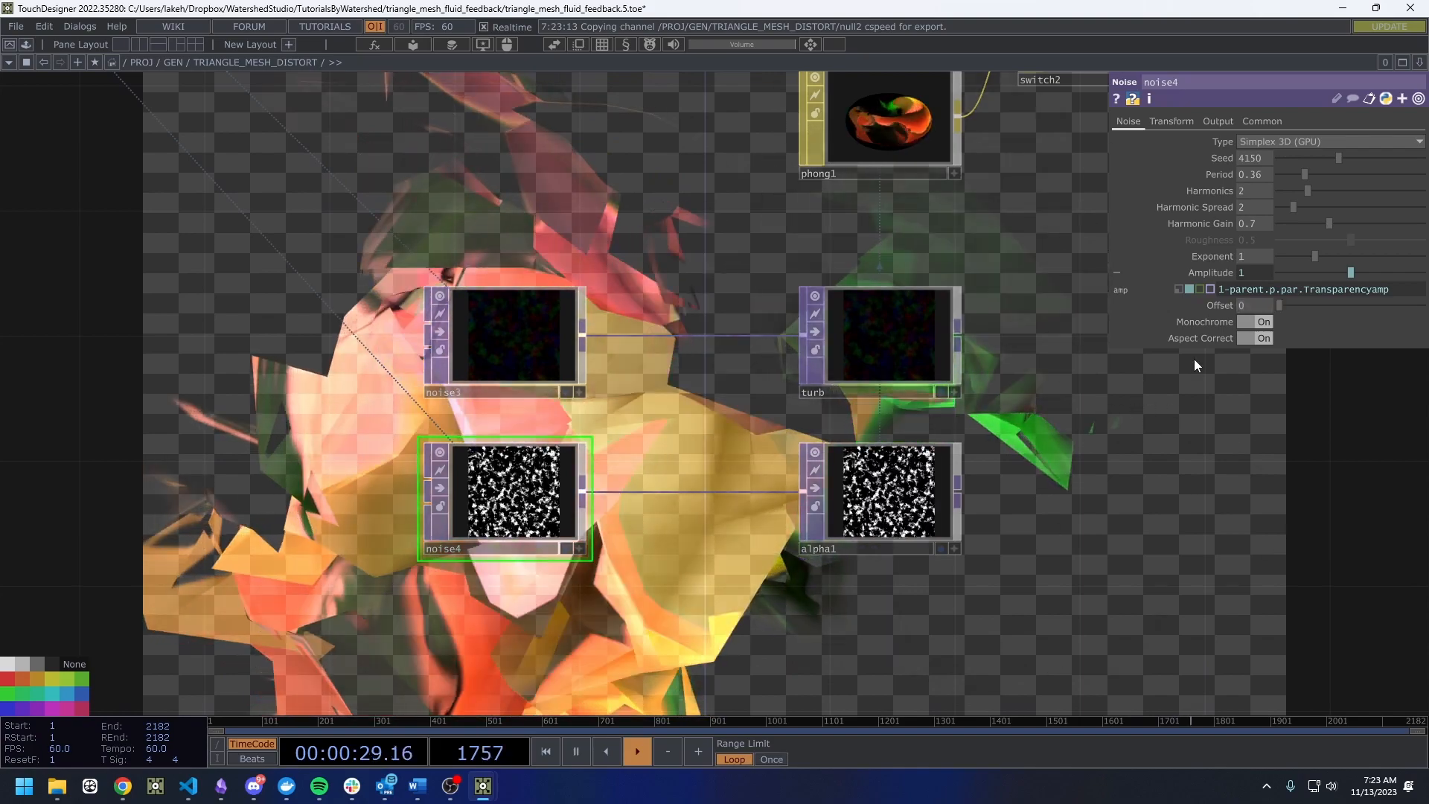
Set noise4's exponent to 0 and move the node farther away from alpha1.
left_click(1253, 257)
type("0")
key("Return")
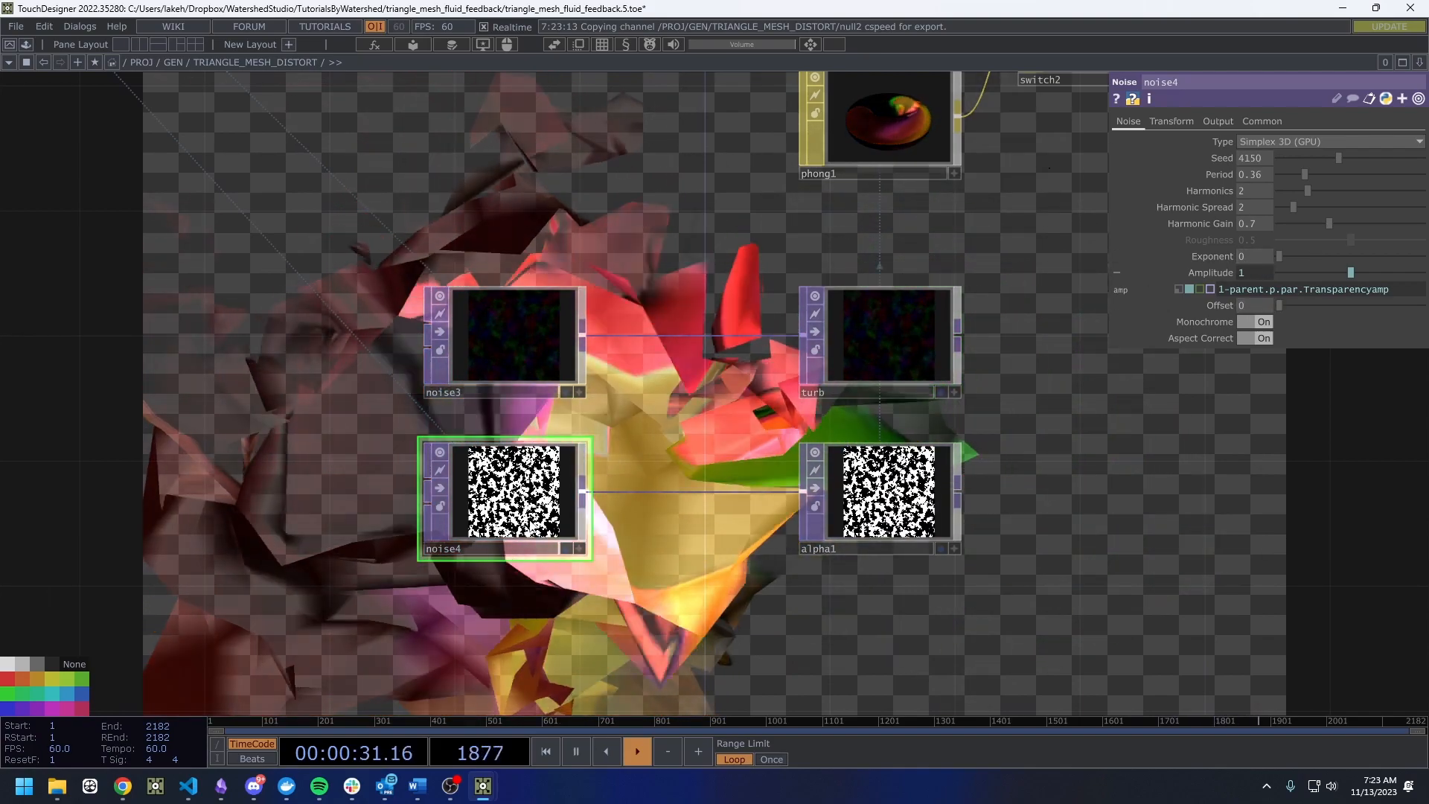
left_click_drag(529, 525, 311, 525)
Set noise4's pixel format to 8-bit fixed (RGBA) and space the node out further from alpha1.
left_click(1260, 121)
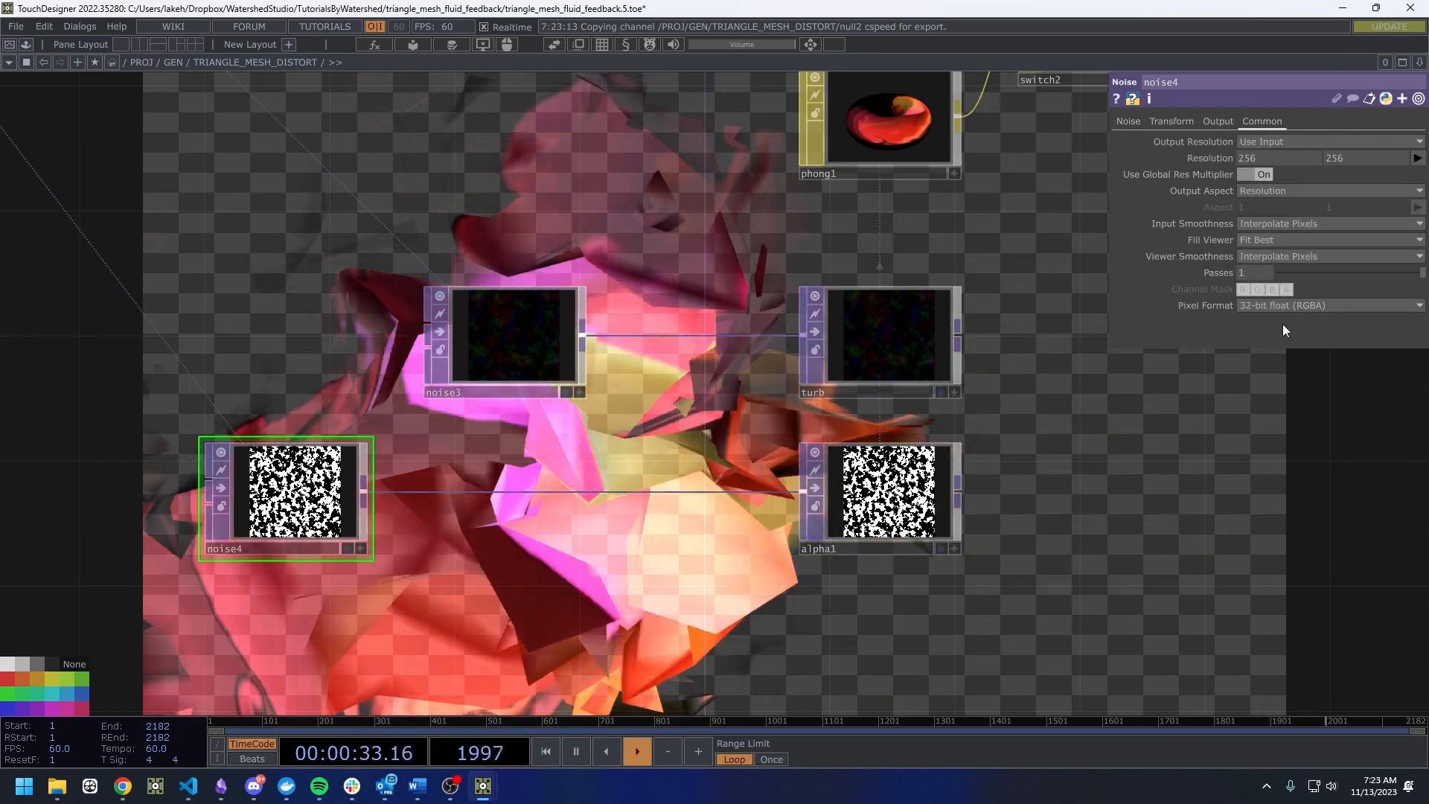
left_click(1281, 306)
left_click(1269, 322)
left_click_drag(431, 536, 544, 526)
left_click_drag(477, 488, 414, 488)
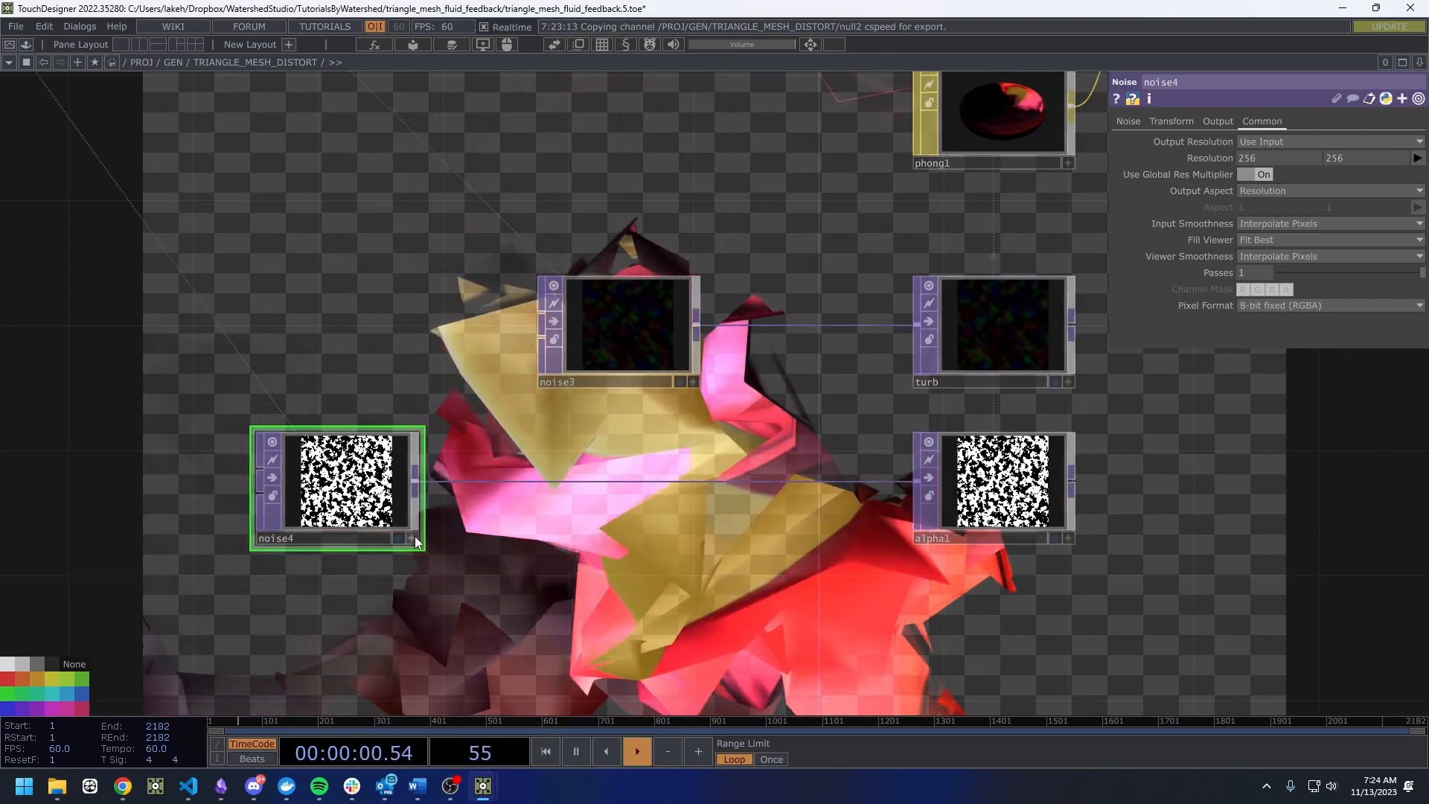
Display noise4's R, G, B and A channels separately in its viewer and examine their value ranges.
left_click(412, 538)
key("a")
scroll(305, 469, "up", 3)
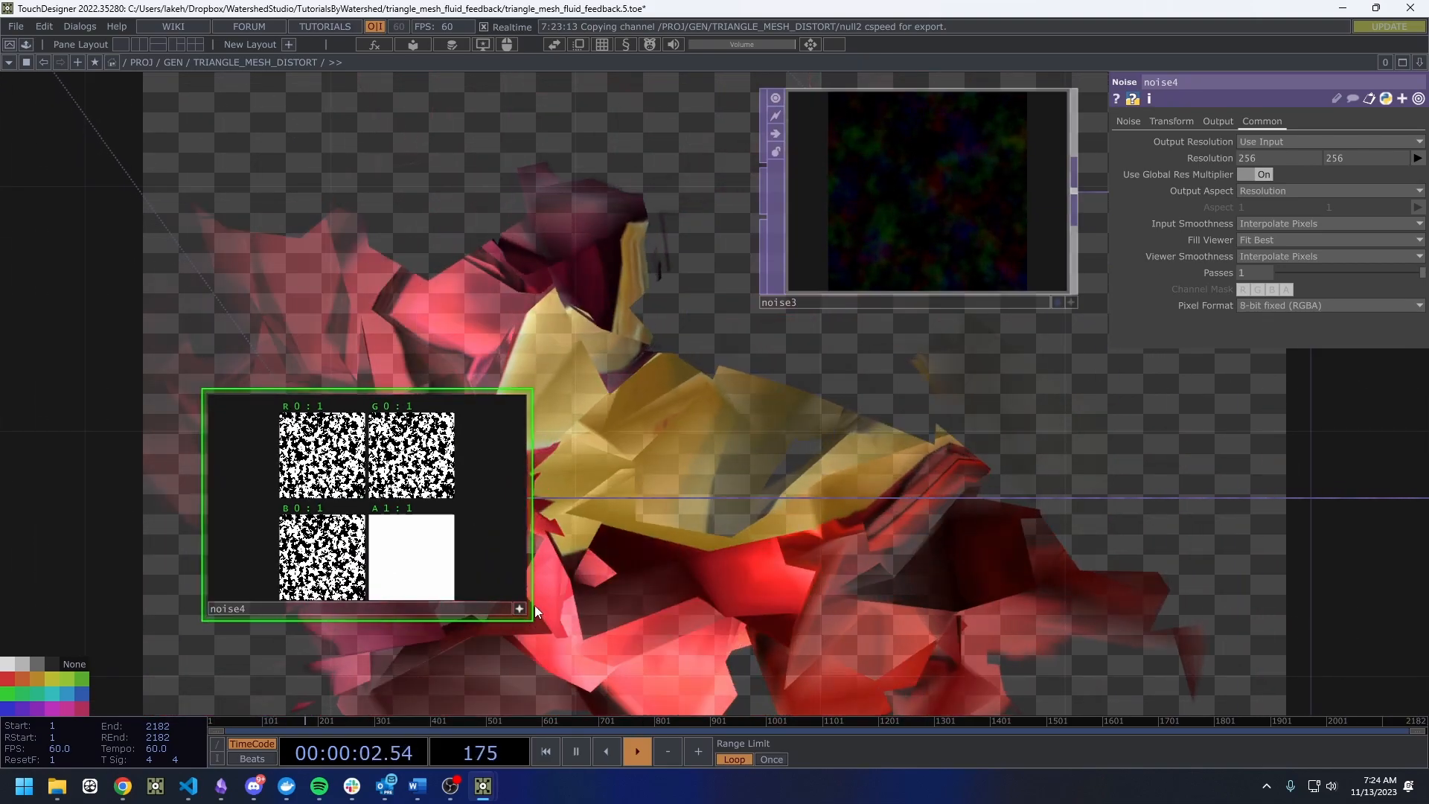
scroll(598, 610, "down", 4)
scroll(422, 549, "up", 6)
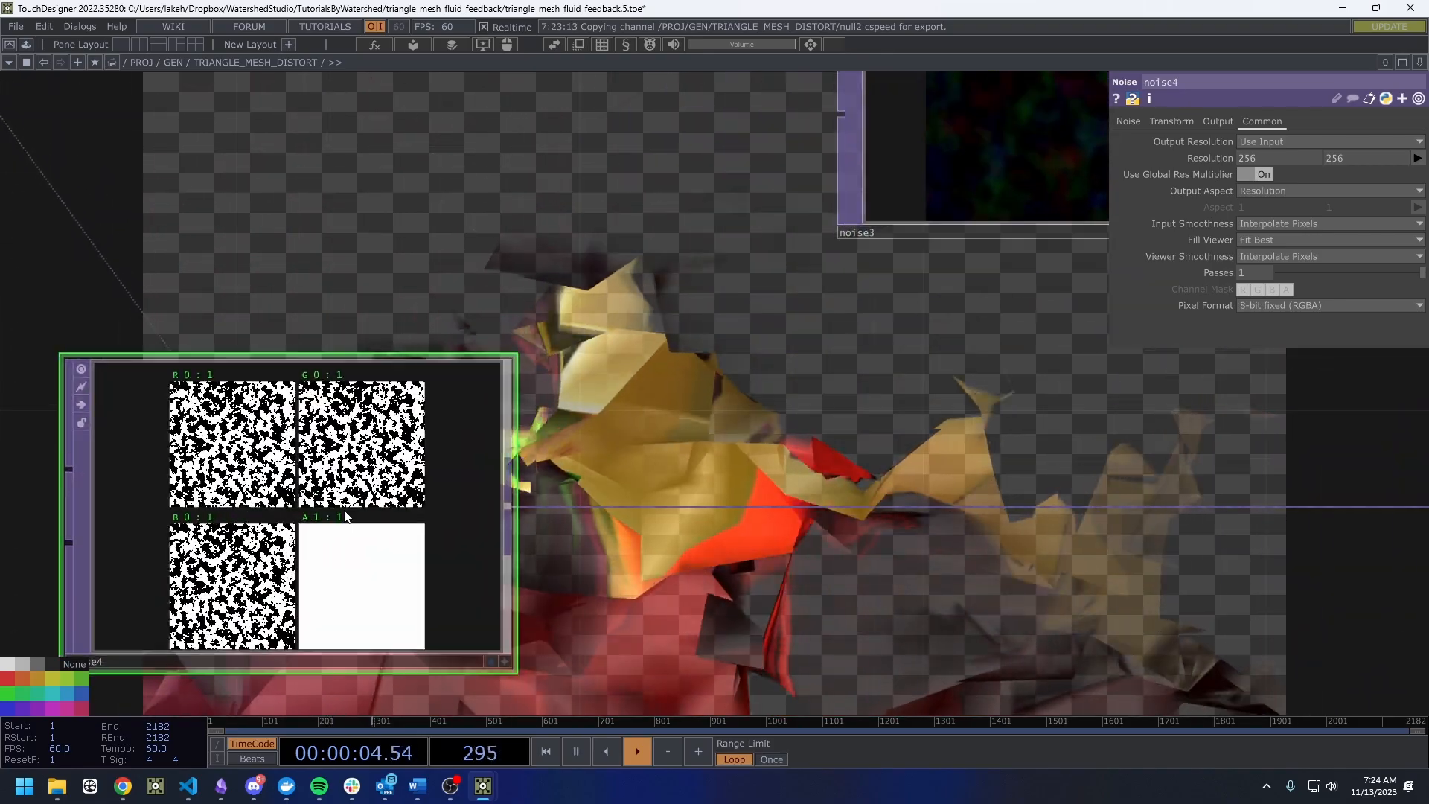
scroll(344, 515, "down", 5)
scroll(415, 526, "up", 4)
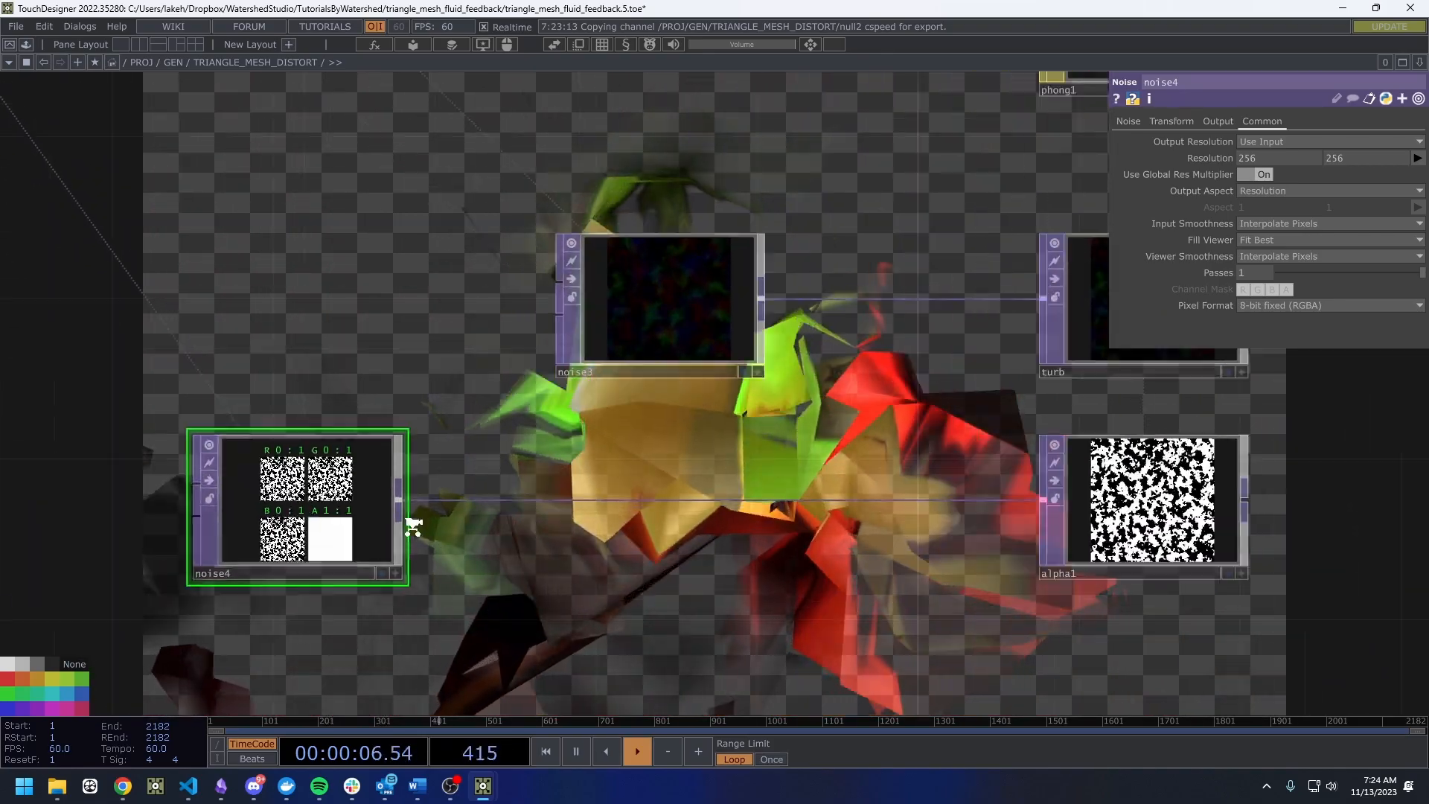
scroll(506, 530, "down", 4)
scroll(439, 532, "up", 5)
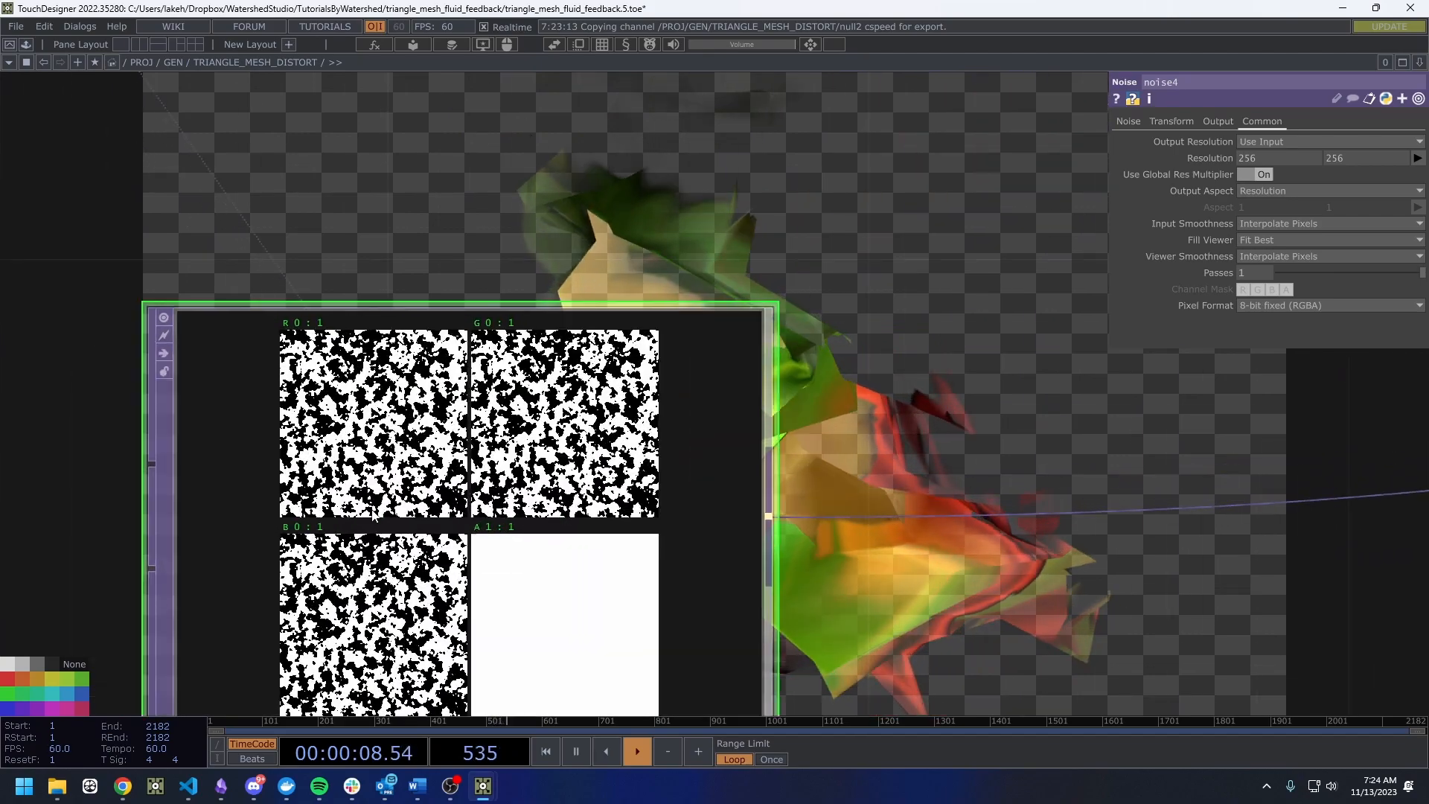
scroll(369, 476, "down", 5)
Add a Constant TOP before noise4 and wire it into noise4's first input.
left_click_drag(635, 574, 1039, 634)
key("Tab")
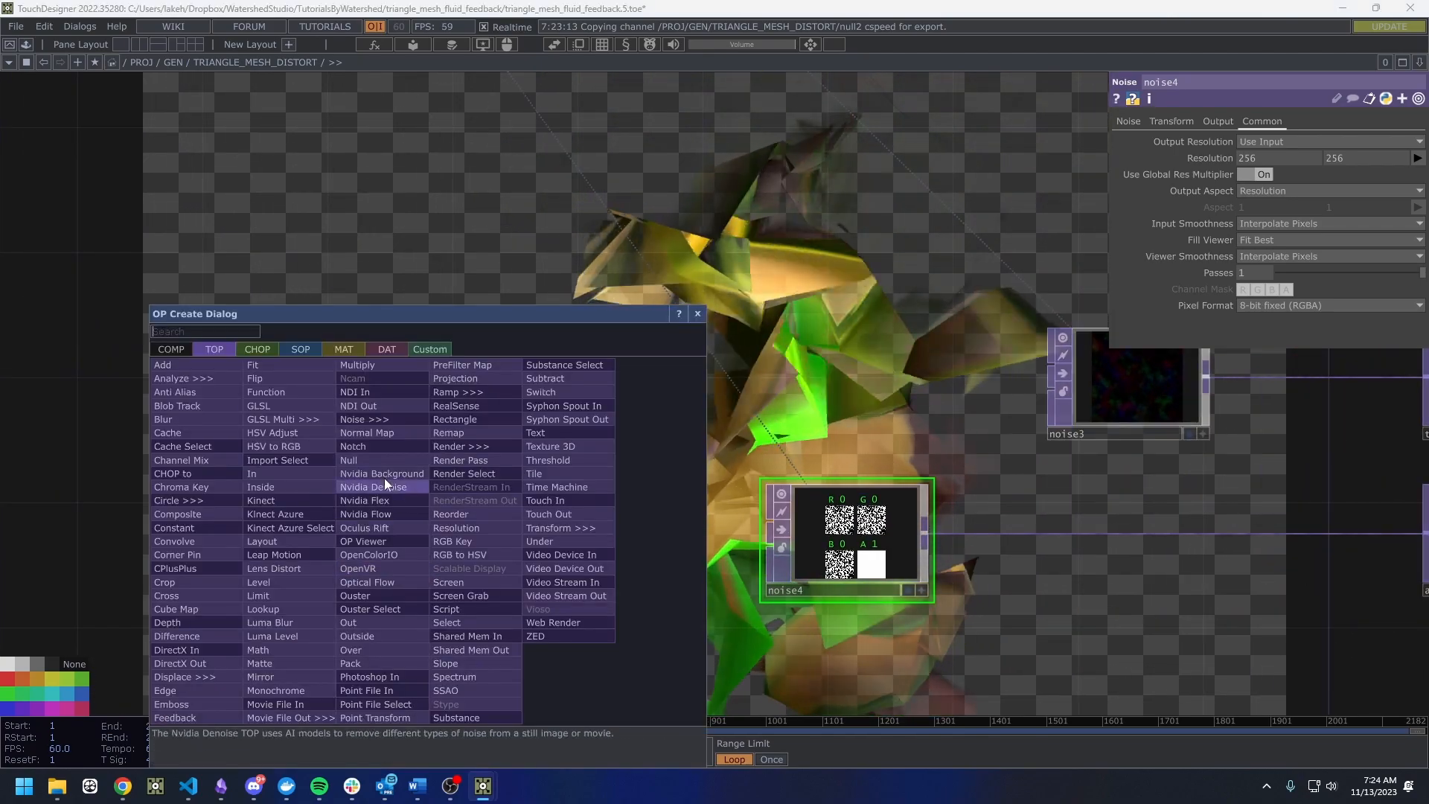
type("c")
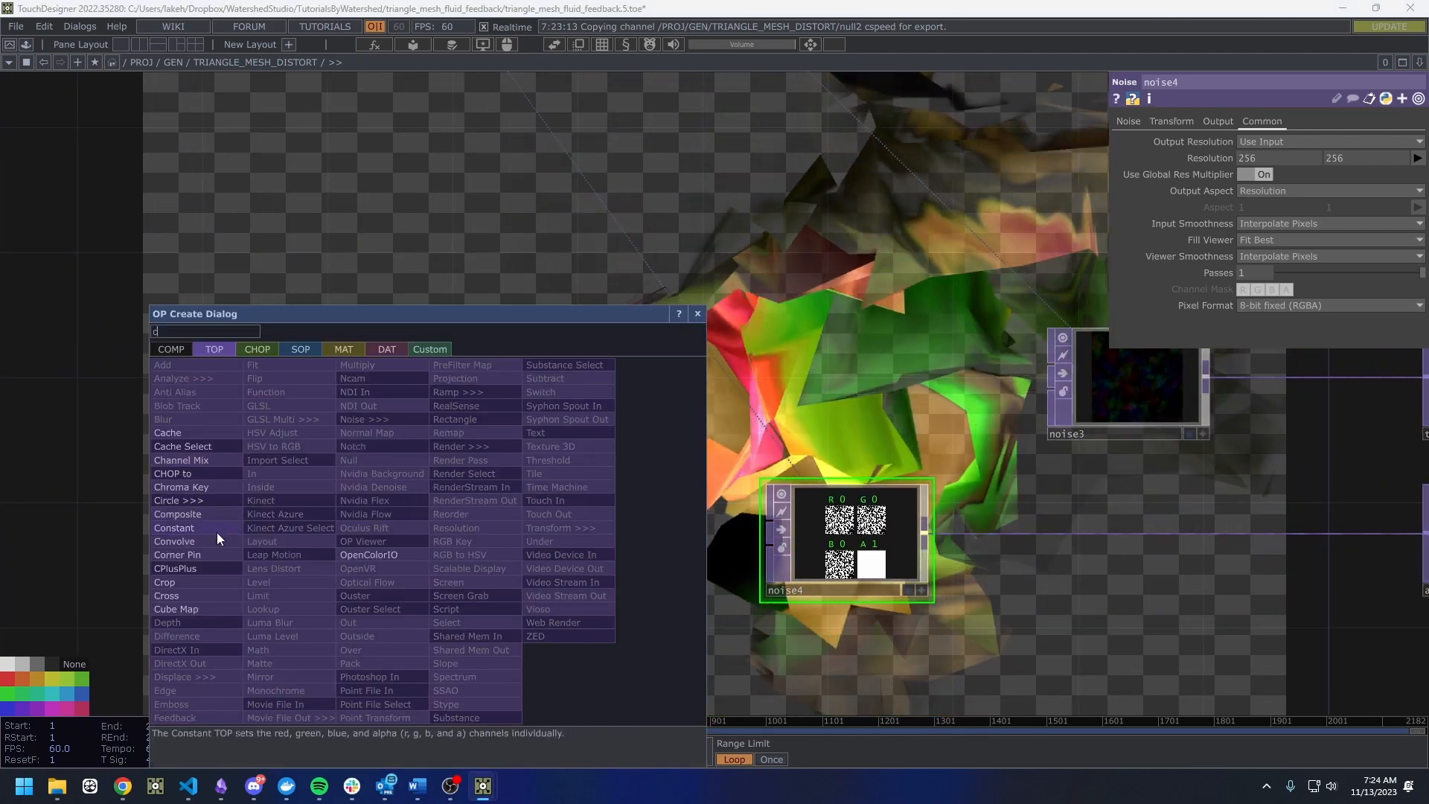
left_click(217, 529)
left_click(610, 537)
left_click_drag(643, 533, 763, 525)
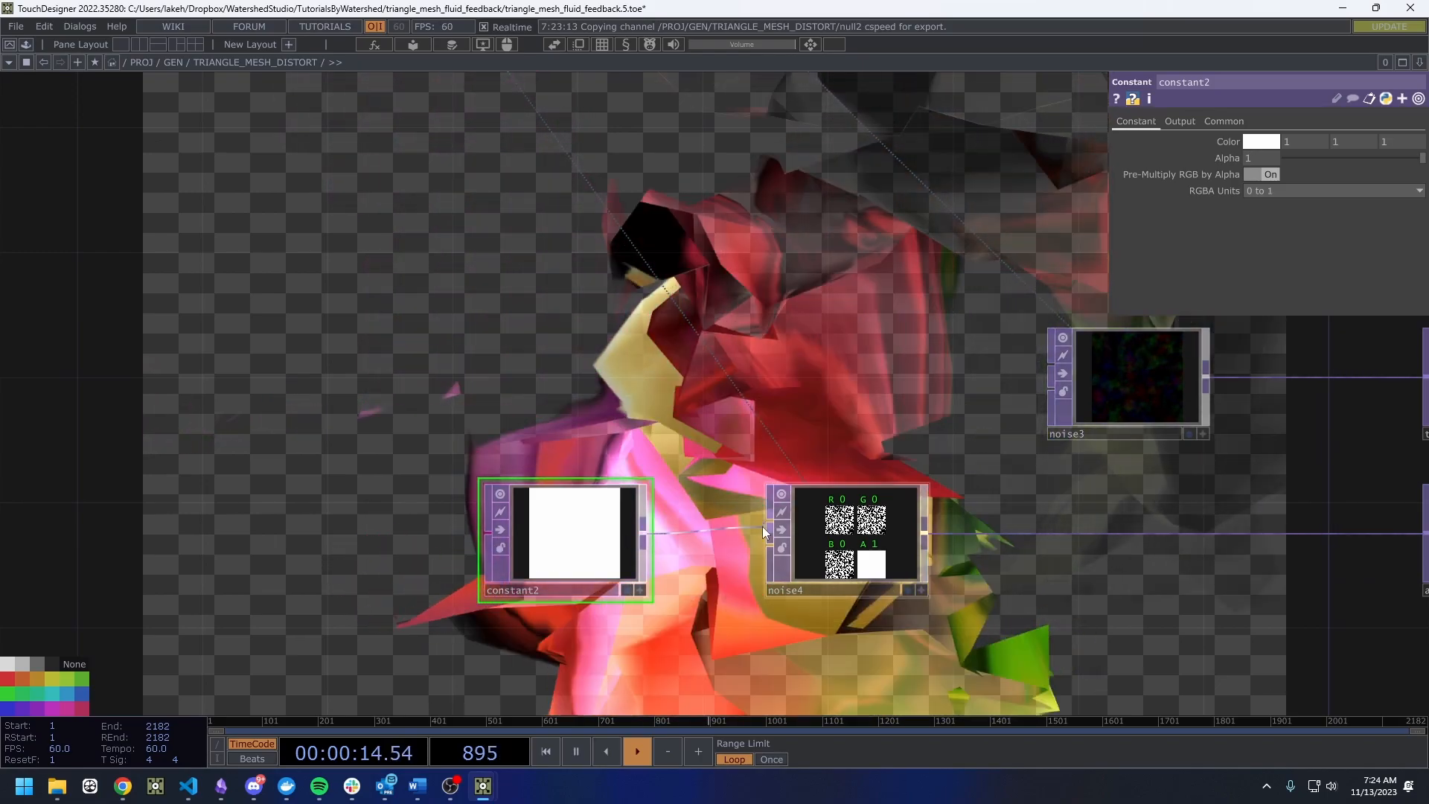
Set noise4's RGB output mode to Input - Noise.
left_click_drag(544, 431, 195, 443)
left_click(487, 544)
left_click(1218, 120)
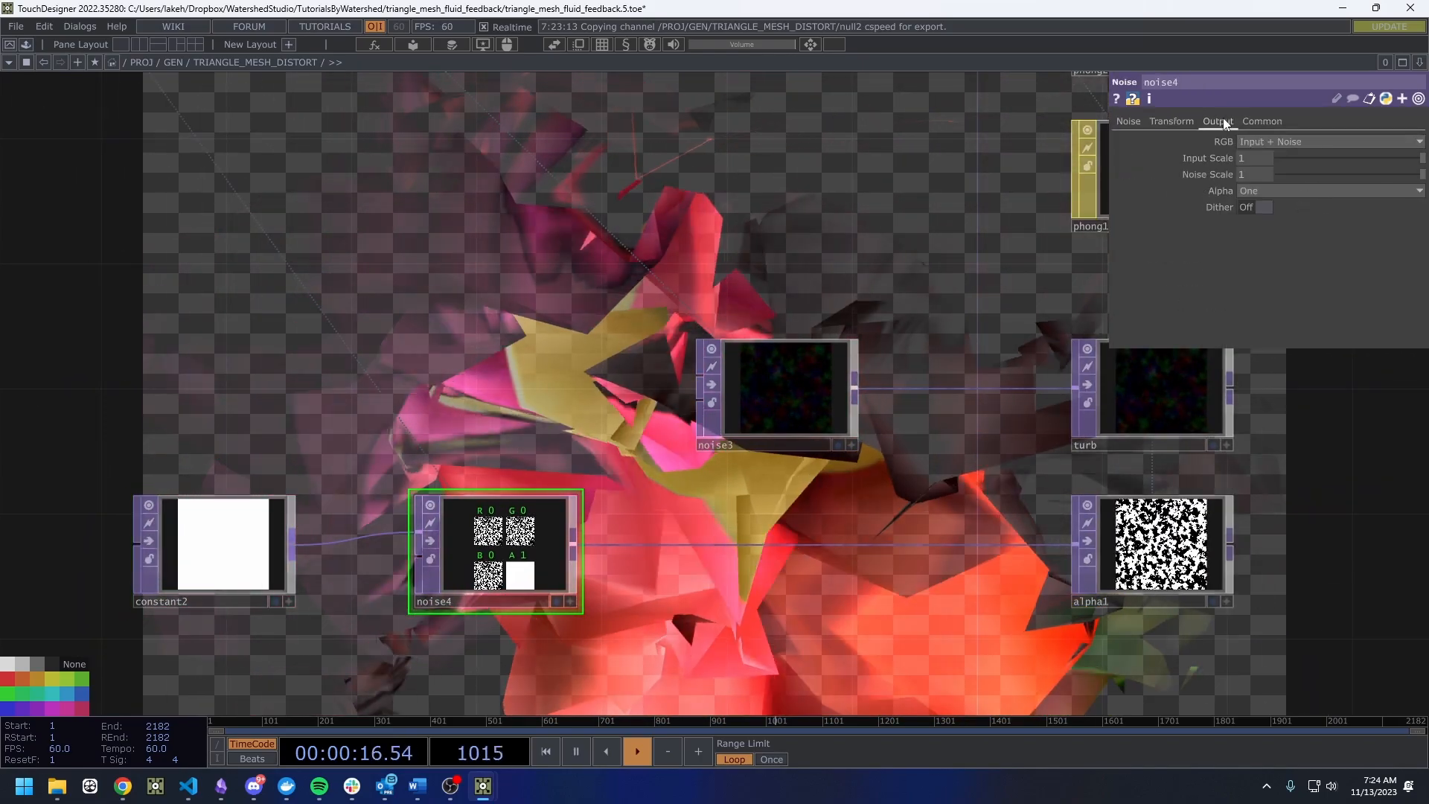
left_click(1303, 141)
left_click(1285, 201)
Switch noise4's amplitude from its expression to a constant 0, and move constant2 closer to noise4.
scroll(507, 529, "up", 5)
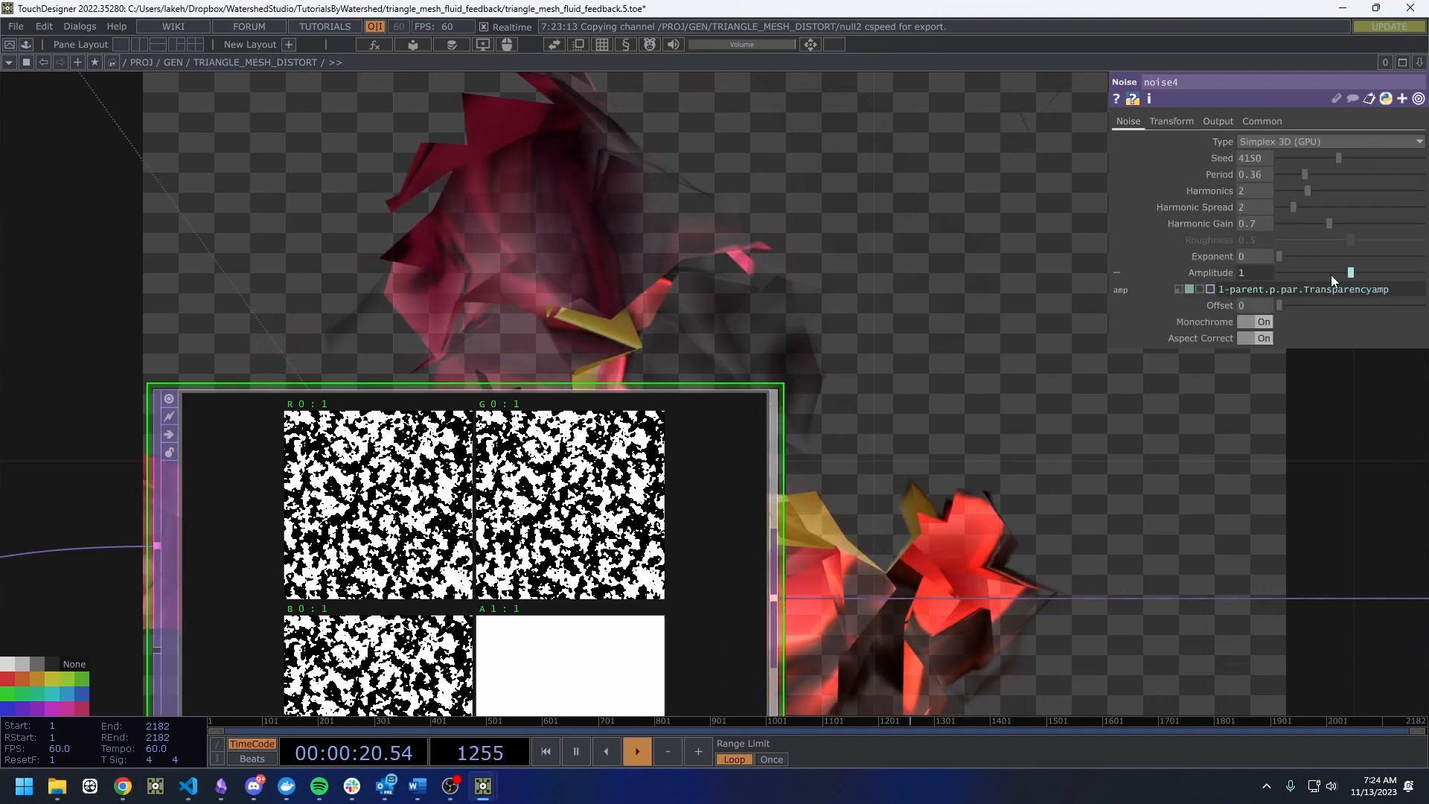
left_click(1178, 288)
scroll(938, 255, "down", 4)
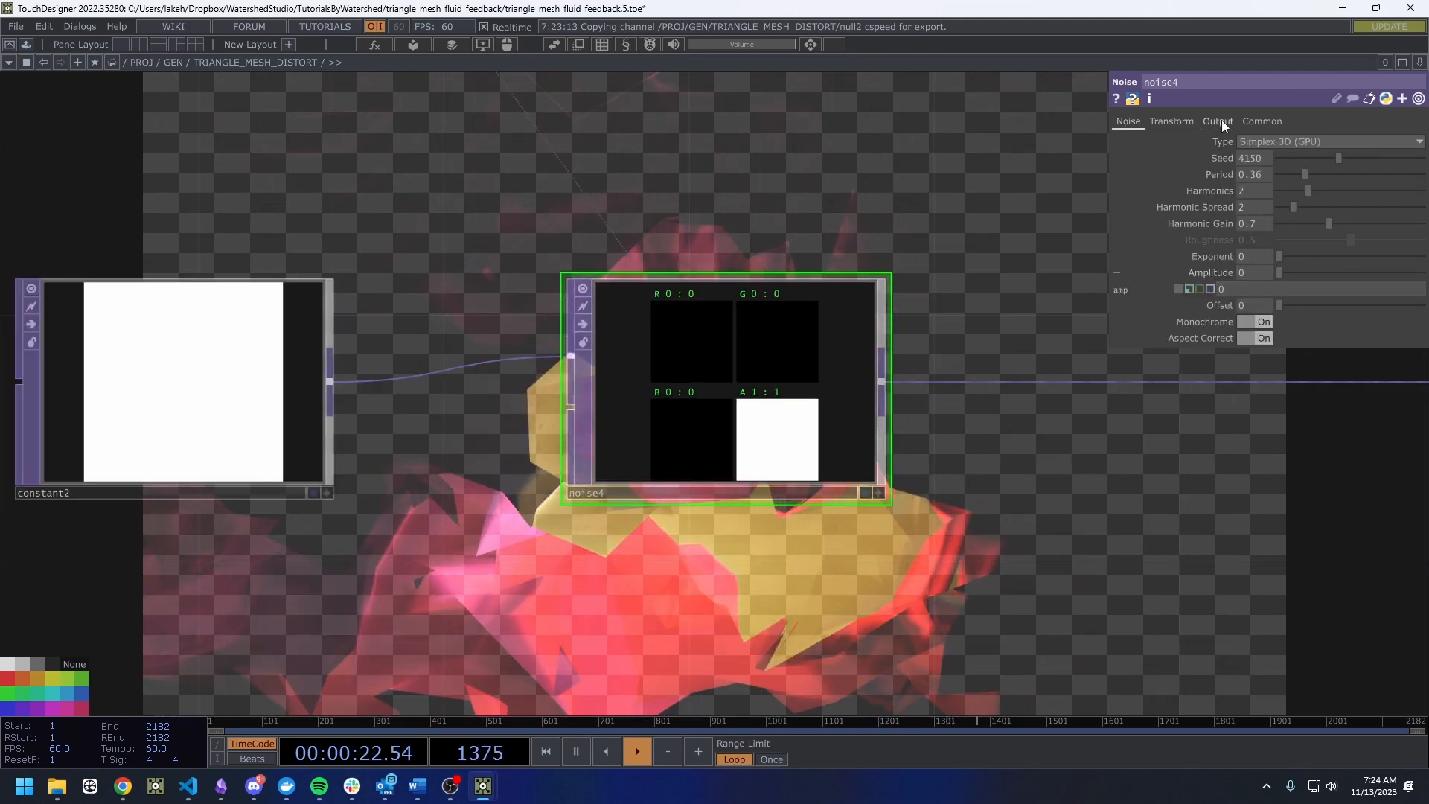
left_click(1219, 120)
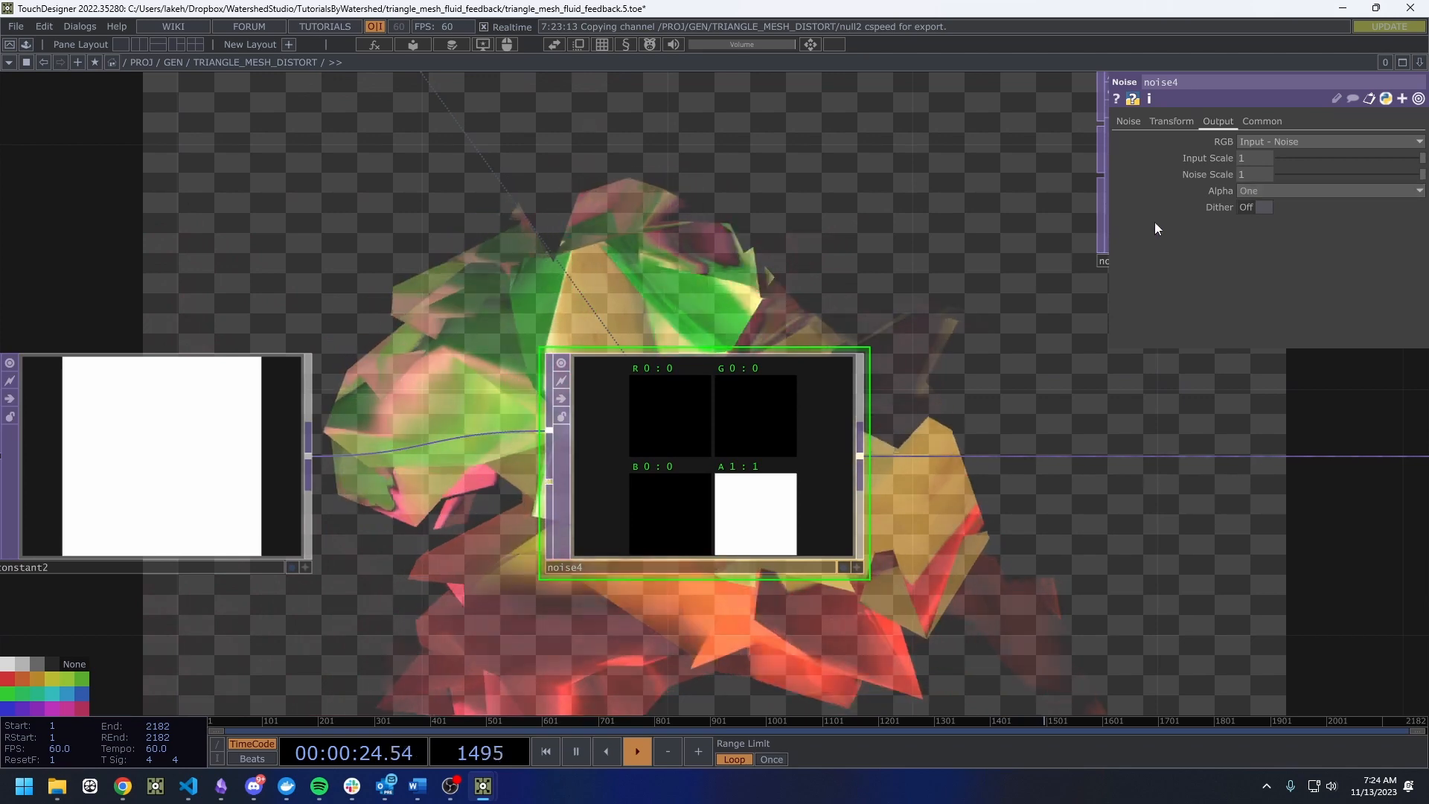
left_click_drag(194, 455, 314, 457)
left_click_drag(620, 265, 526, 302)
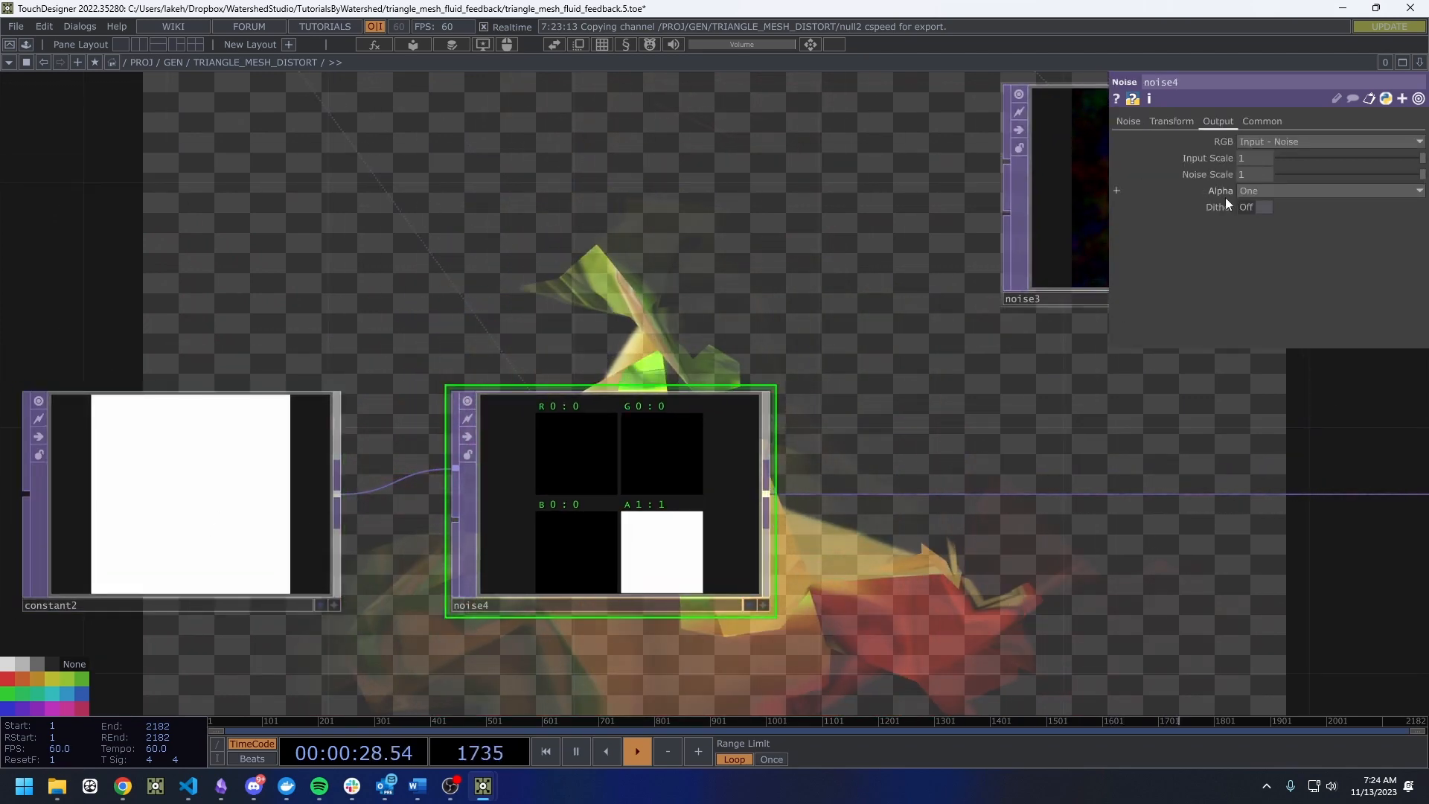
Try other RGB output modes on noise4, including Input * Noise, and return to Input - Noise.
left_click(1275, 172)
left_click(1282, 142)
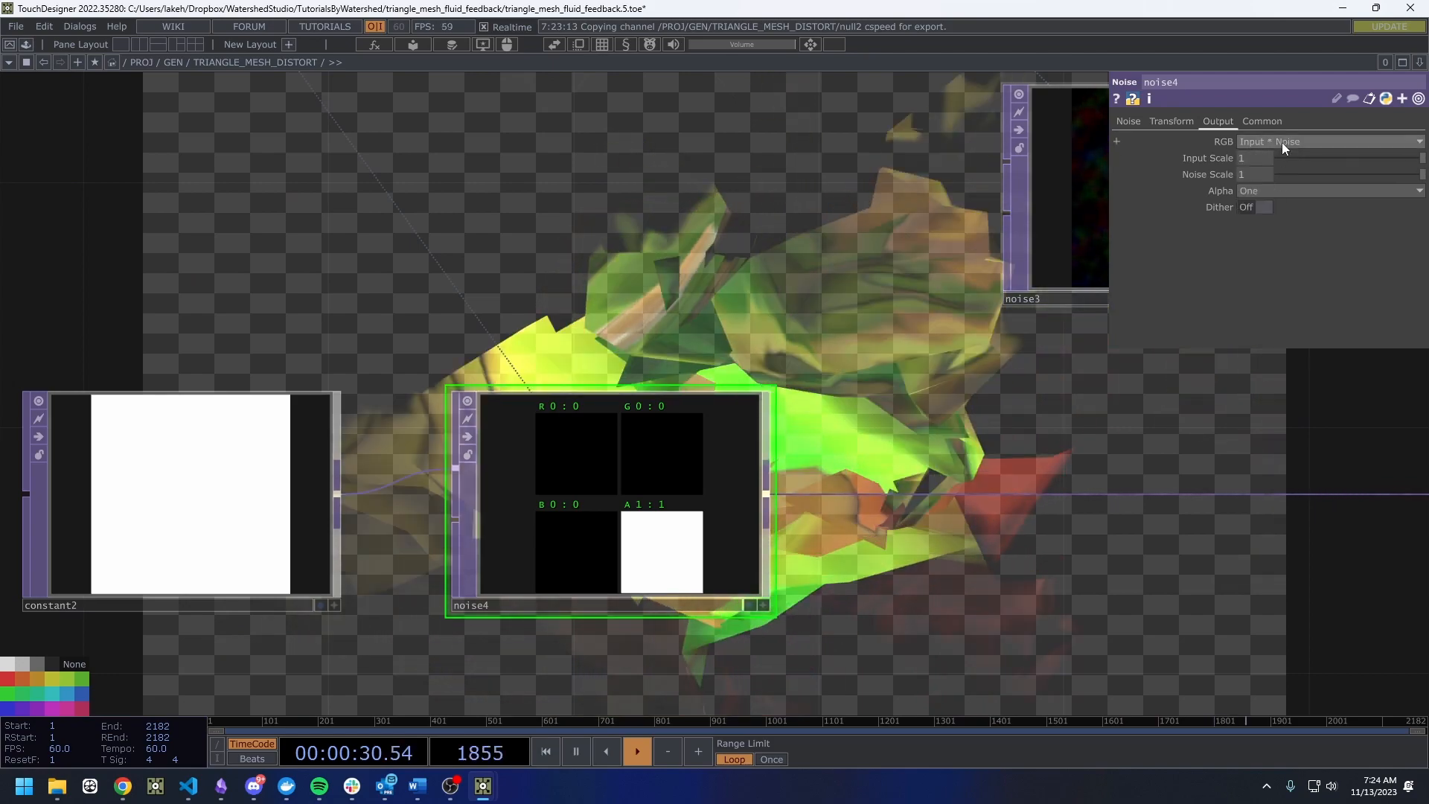
left_click(1275, 186)
left_click(1278, 142)
left_click(1274, 202)
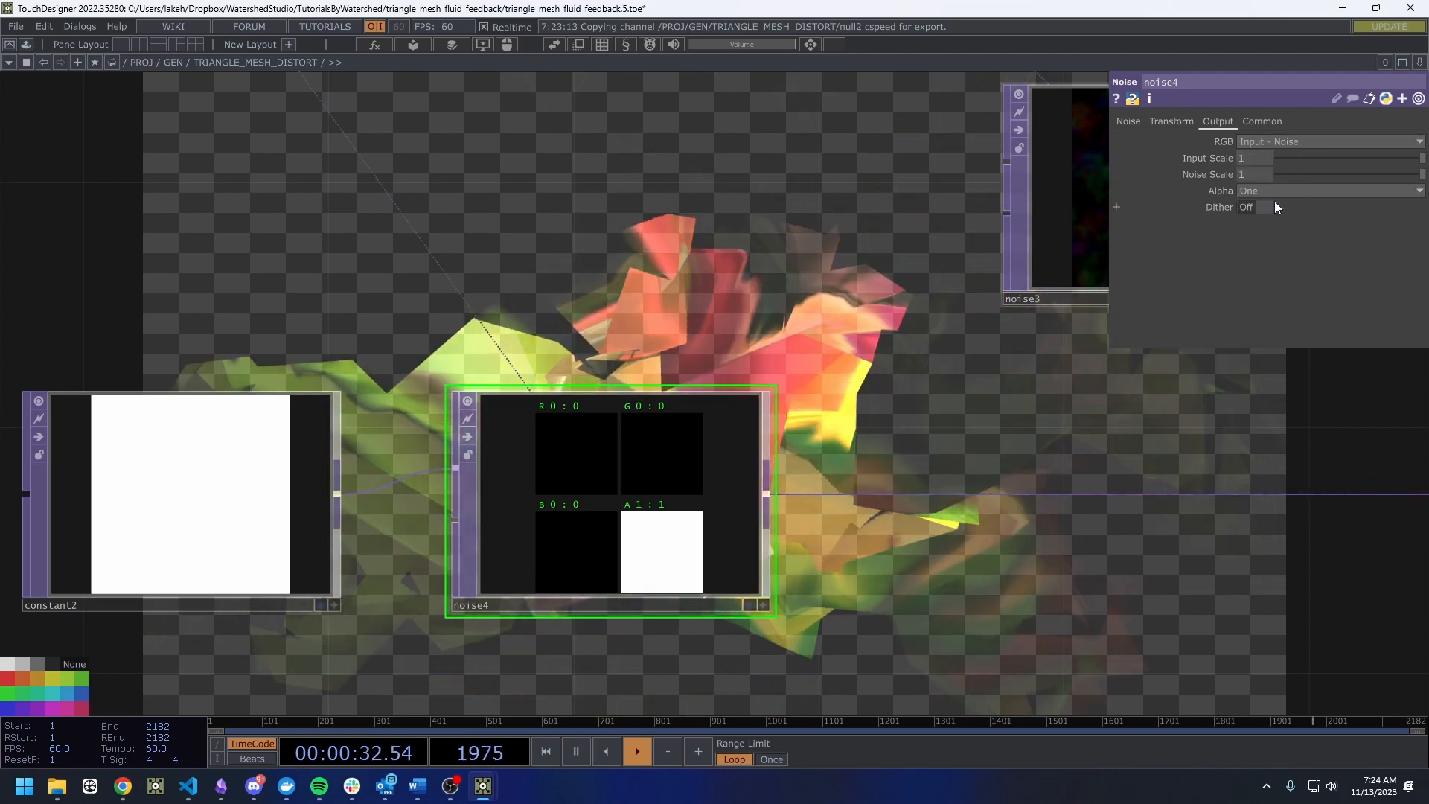
Set noise4's Exponent to 1.
left_click_drag(1254, 305, 1161, 335)
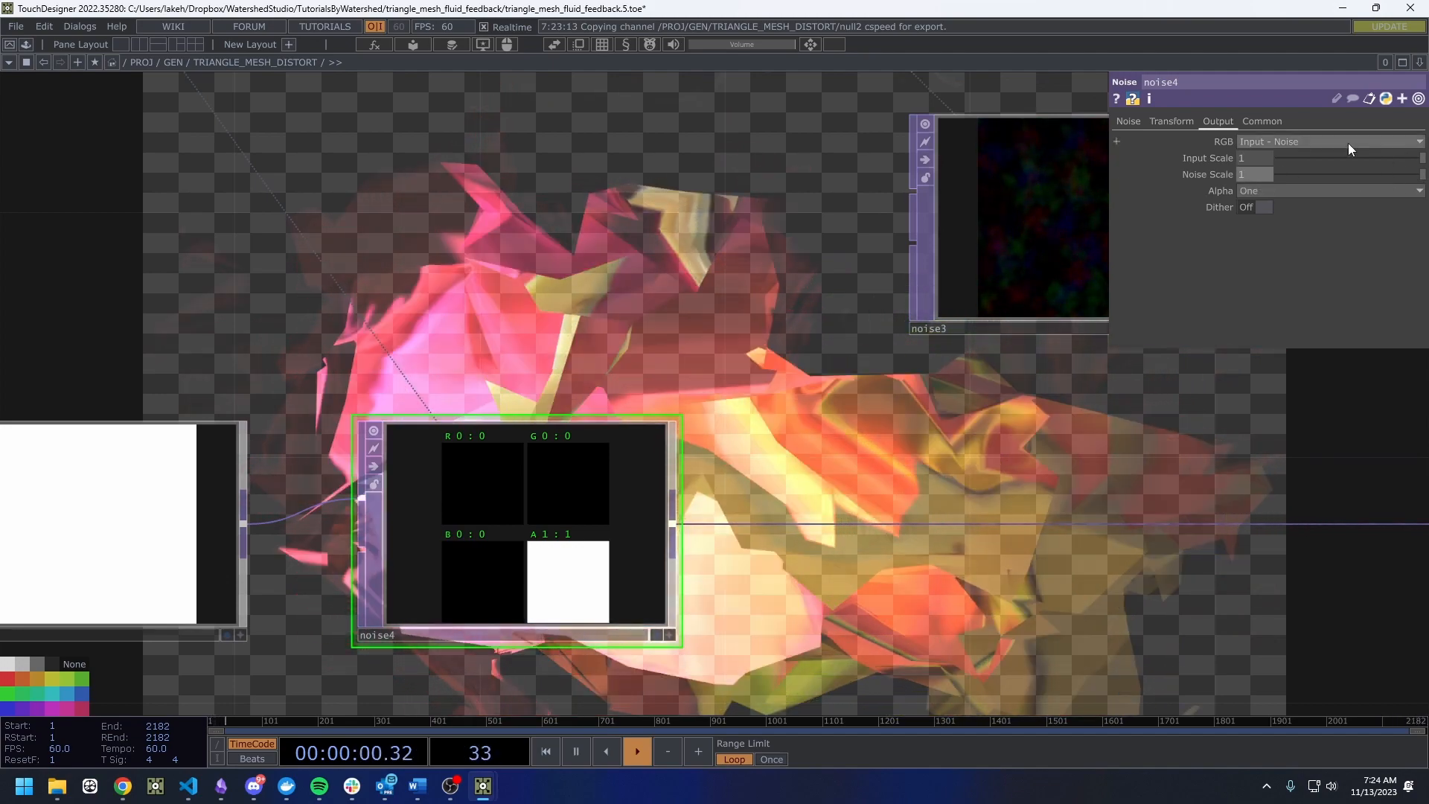
left_click(1260, 121)
left_click(222, 546)
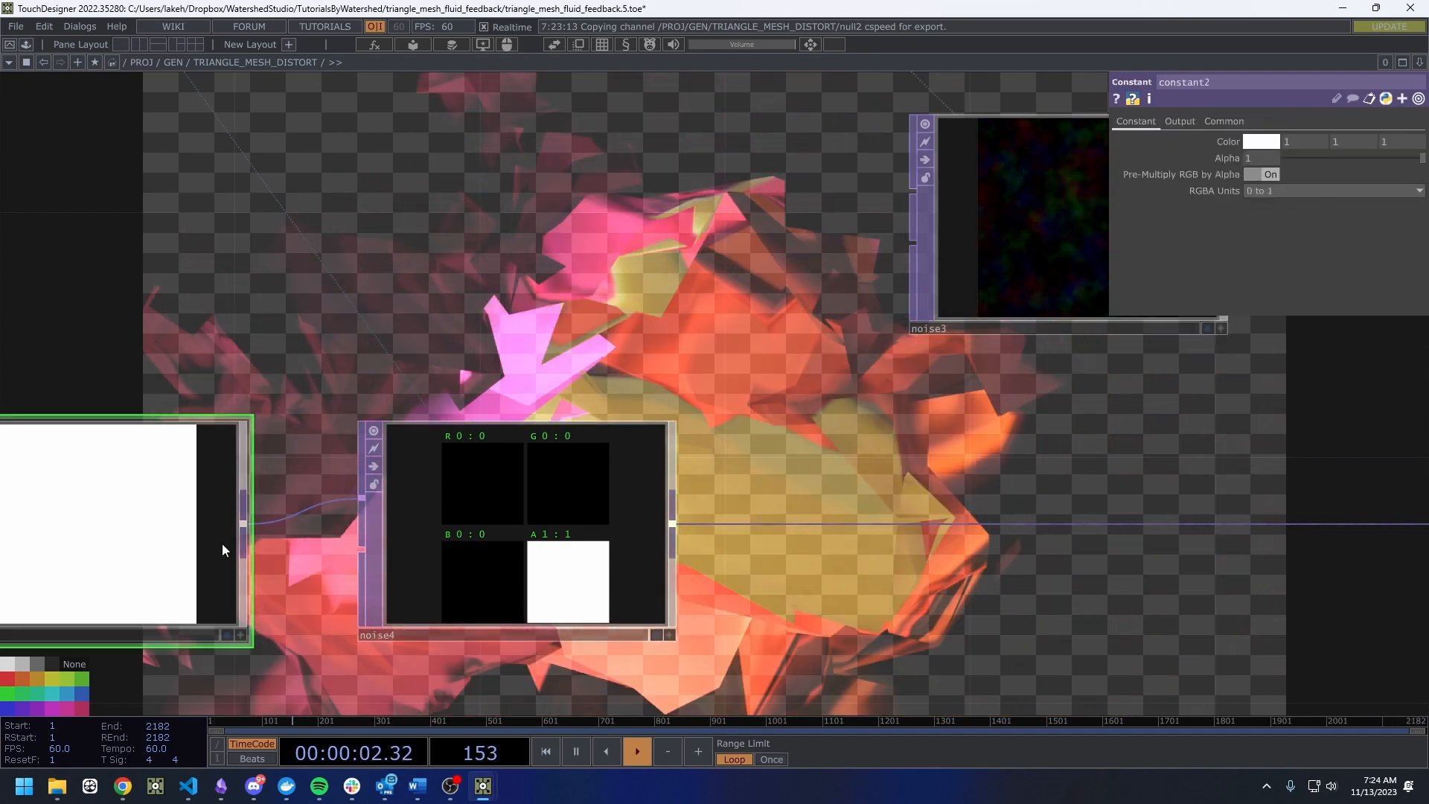
left_click(463, 557)
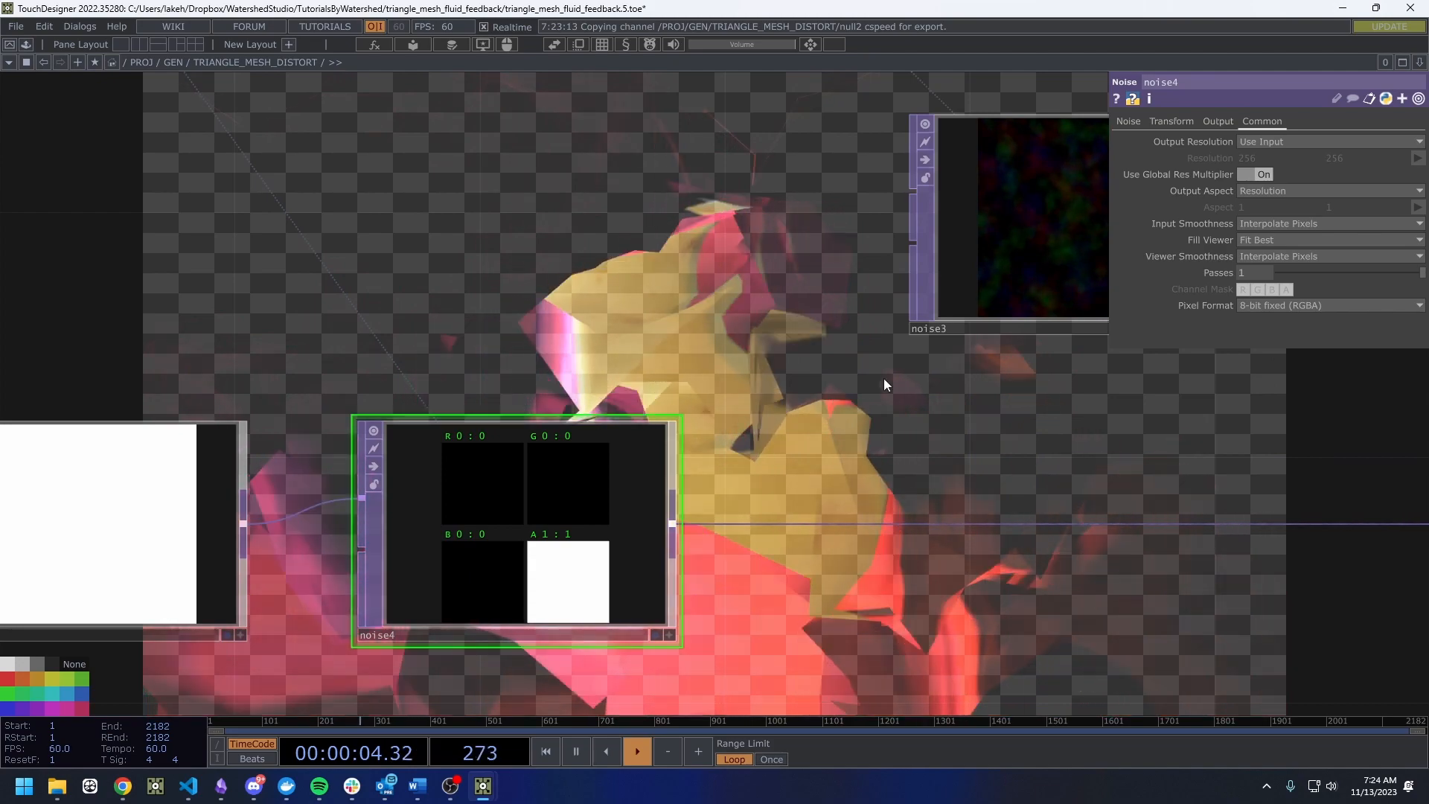
left_click(1248, 253)
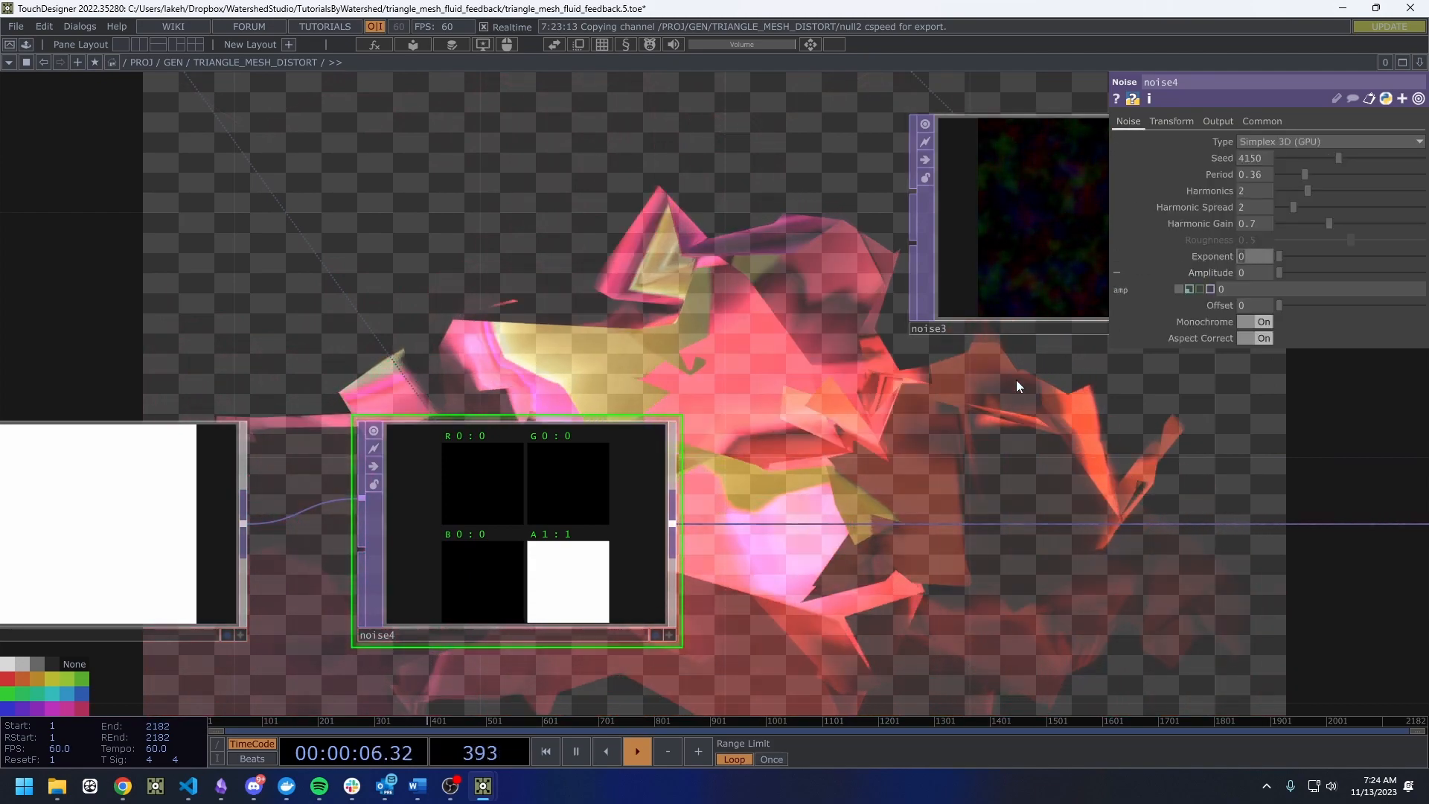
type("1")
key("Return")
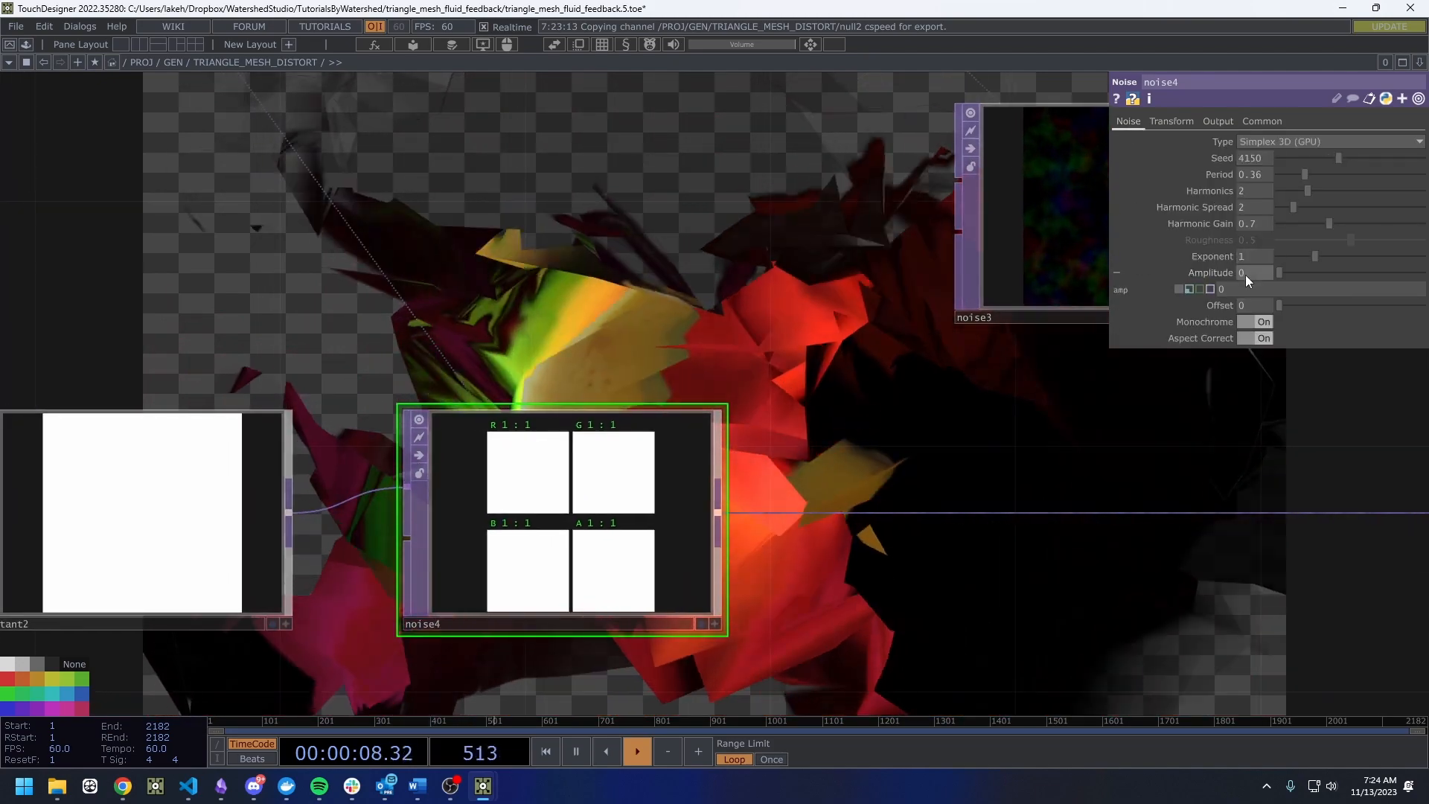
Switch noise4's Amplitude back to its expression 1-parent.p.par.Transparencyamp.
left_click_drag(892, 405, 922, 405)
left_click_drag(515, 269, 614, 265)
left_click_drag(613, 352, 531, 368)
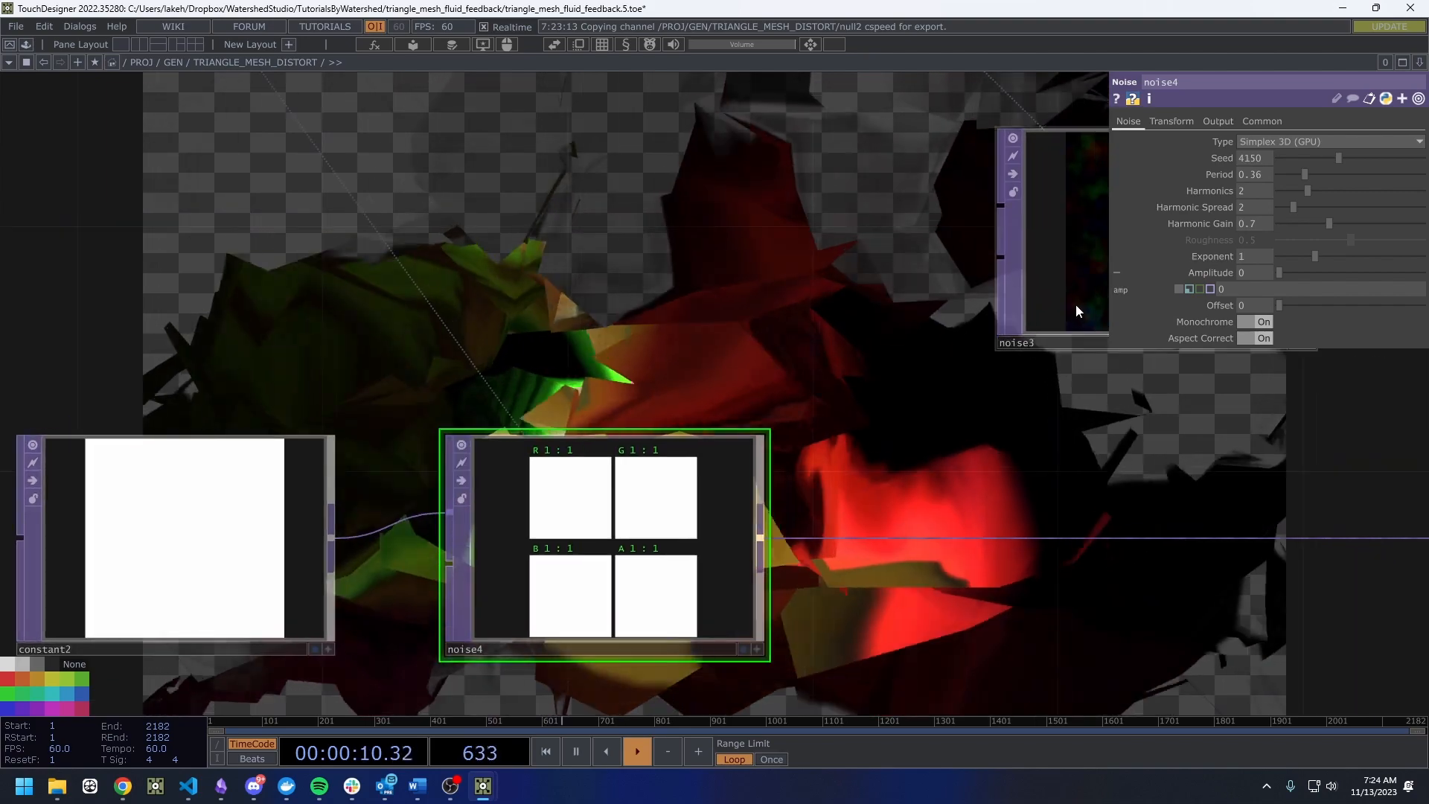
left_click(1191, 290)
left_click_drag(727, 293, 564, 318)
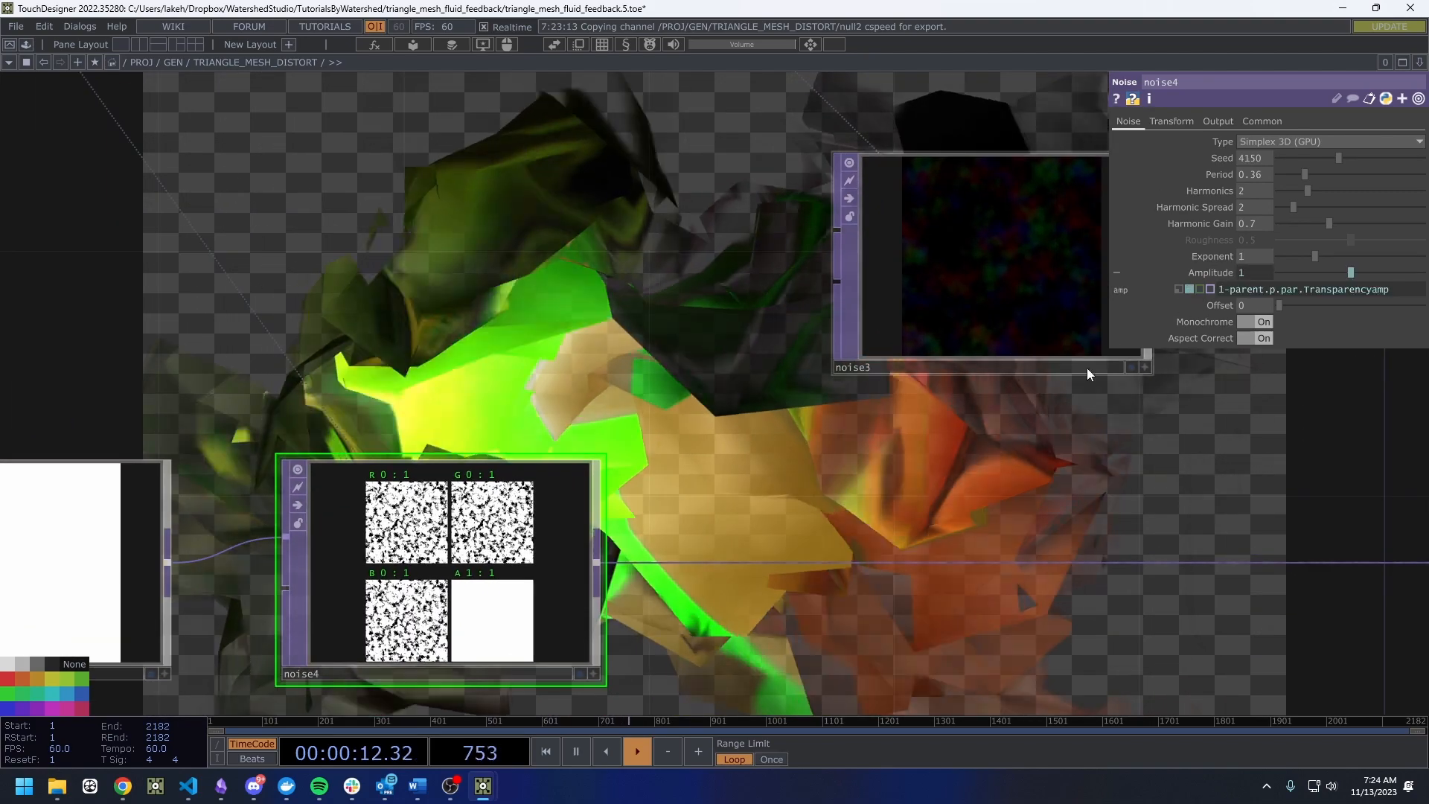
scroll(689, 332, "down", 4)
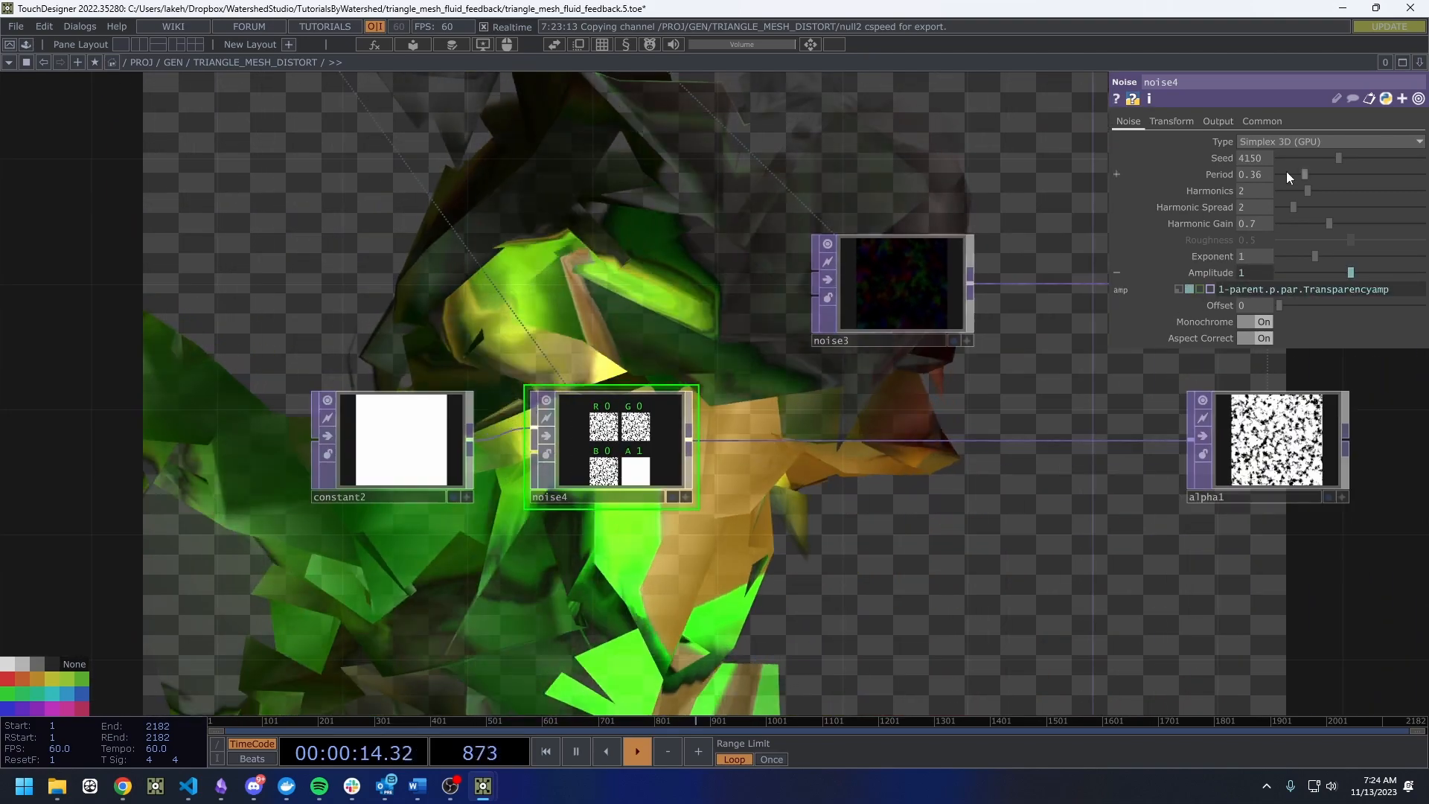
Open the parent container's parameters in a floating window and raise transparency amp to 1.
left_click(1218, 122)
left_click_drag(731, 199, 609, 375)
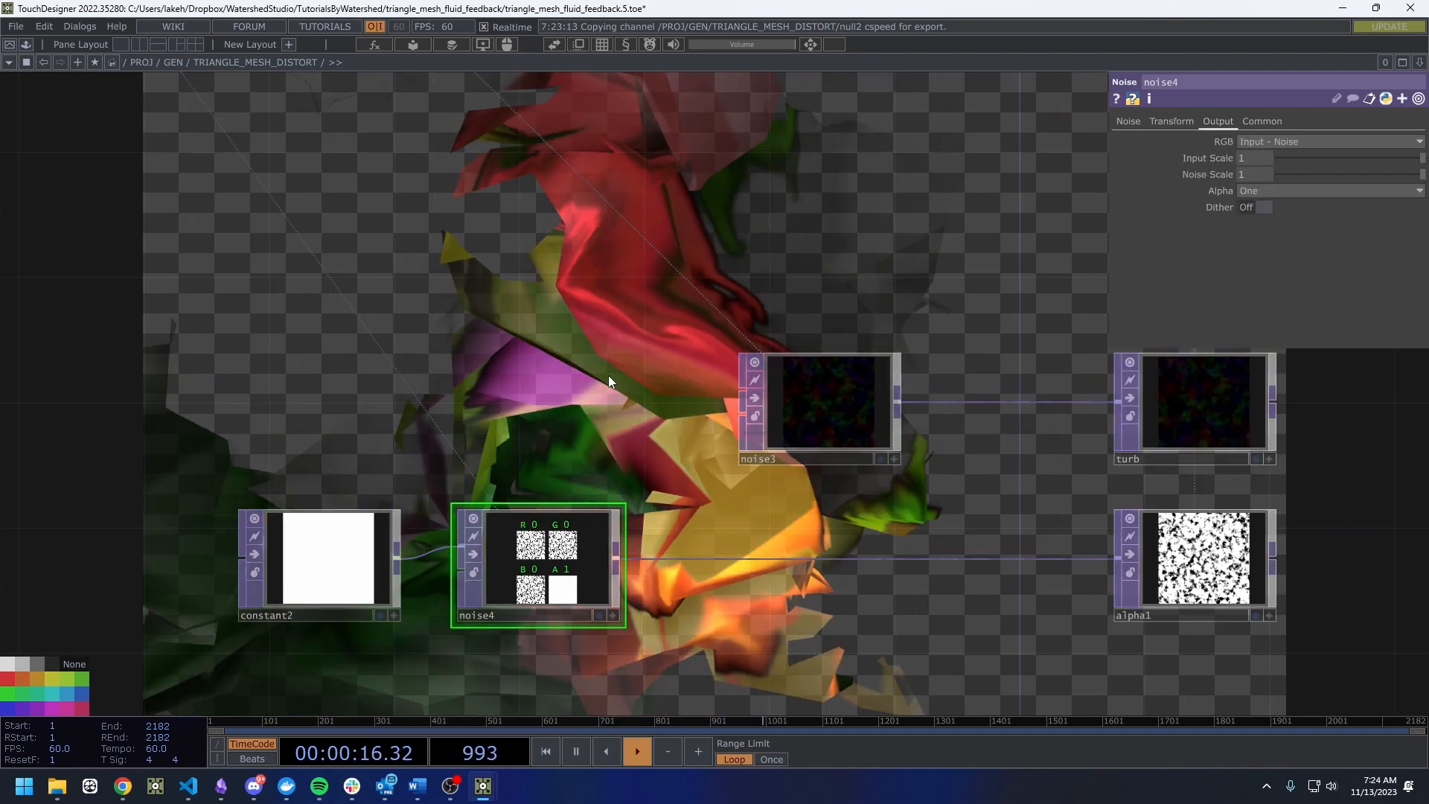
scroll(591, 308, "down", 2)
key("ctrl+p")
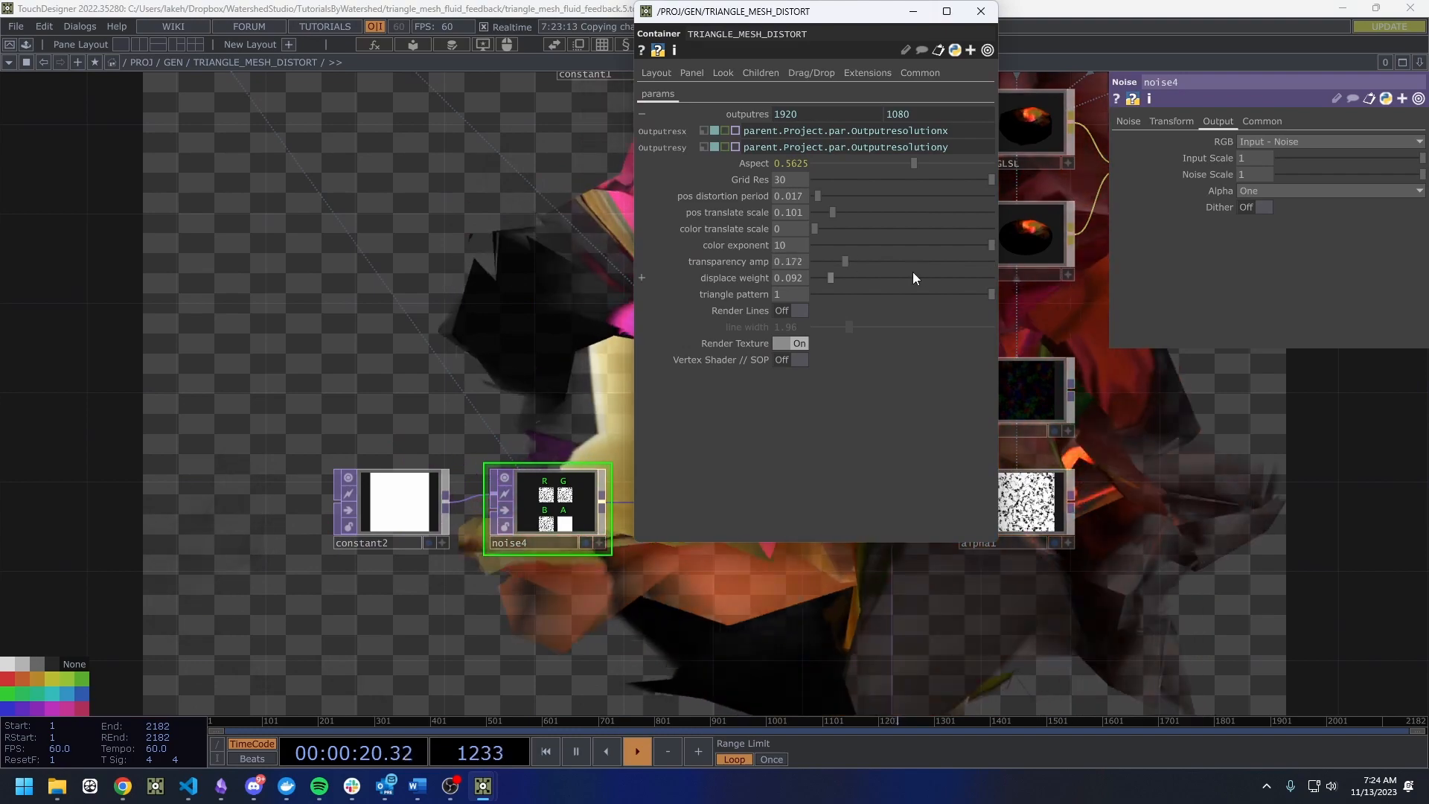
left_click_drag(934, 261, 999, 260)
scroll(552, 484, "up", 6)
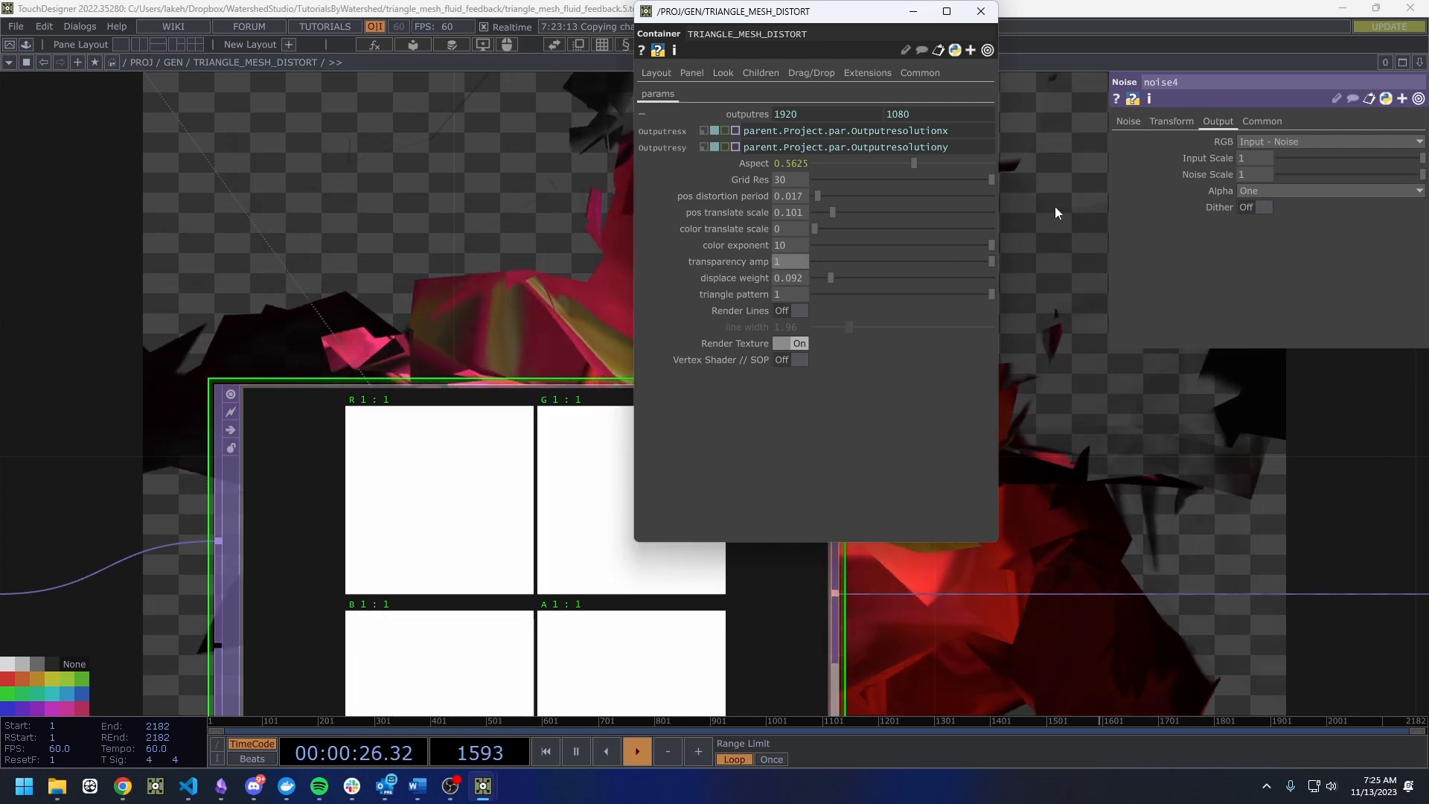
Change noise4's Amplitude expression to parent.p.par.Transparencyamp and lower the container's transparency amp to 0.
left_click(1127, 124)
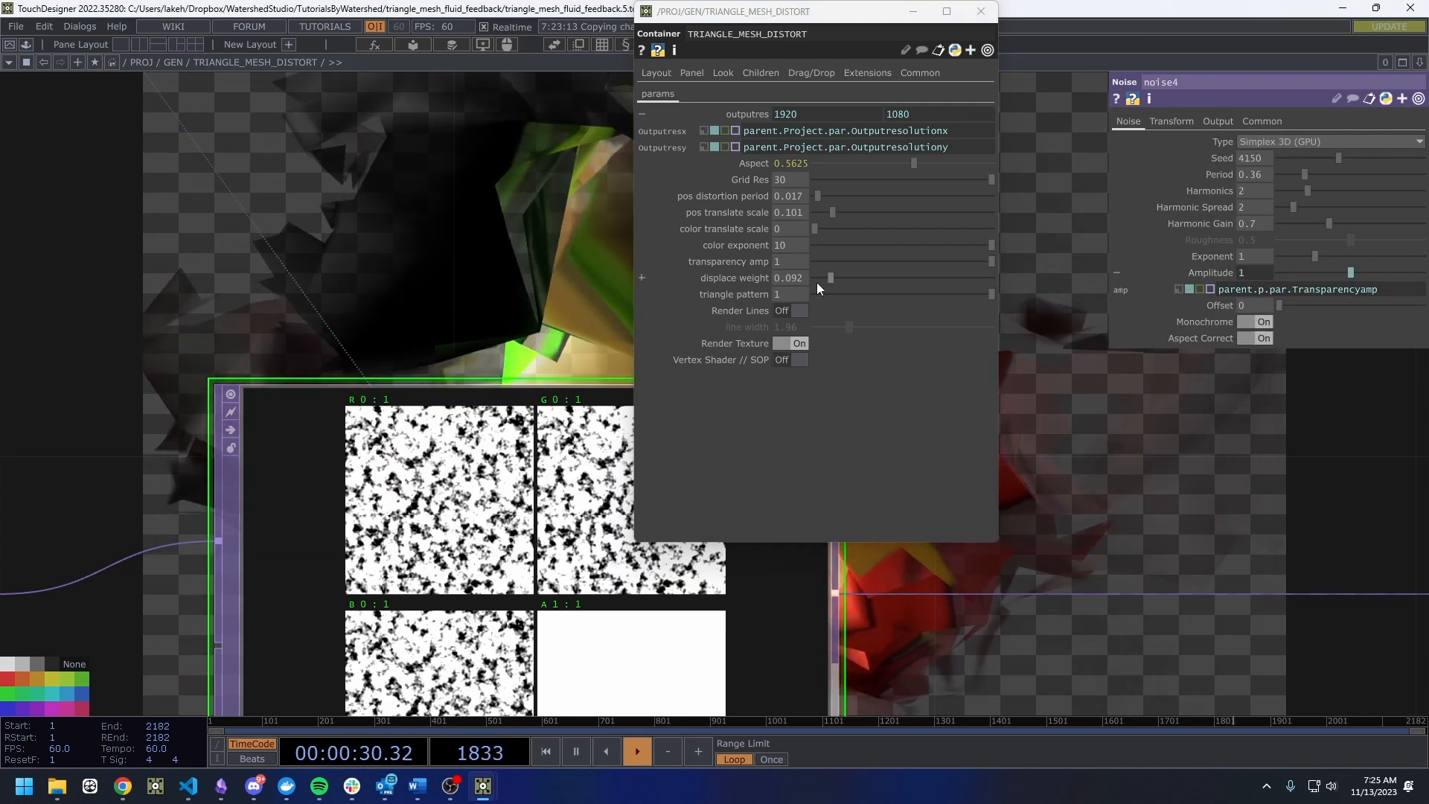
left_click_drag(987, 265, 690, 262)
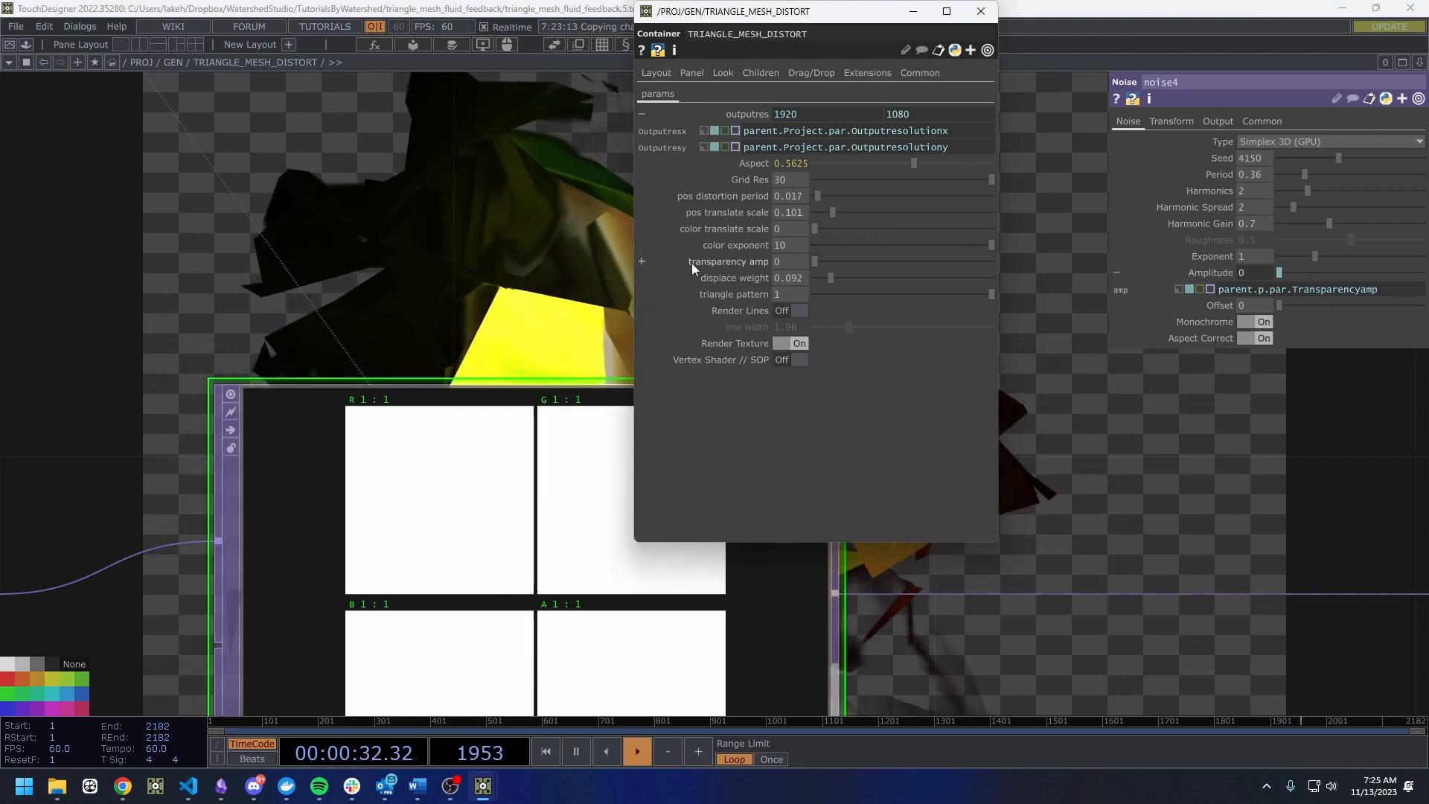
Examine the render1 output and the noise4-to-alpha1 chain with transparency amp at 0.
scroll(342, 311, "down", 5)
scroll(302, 391, "down", 3)
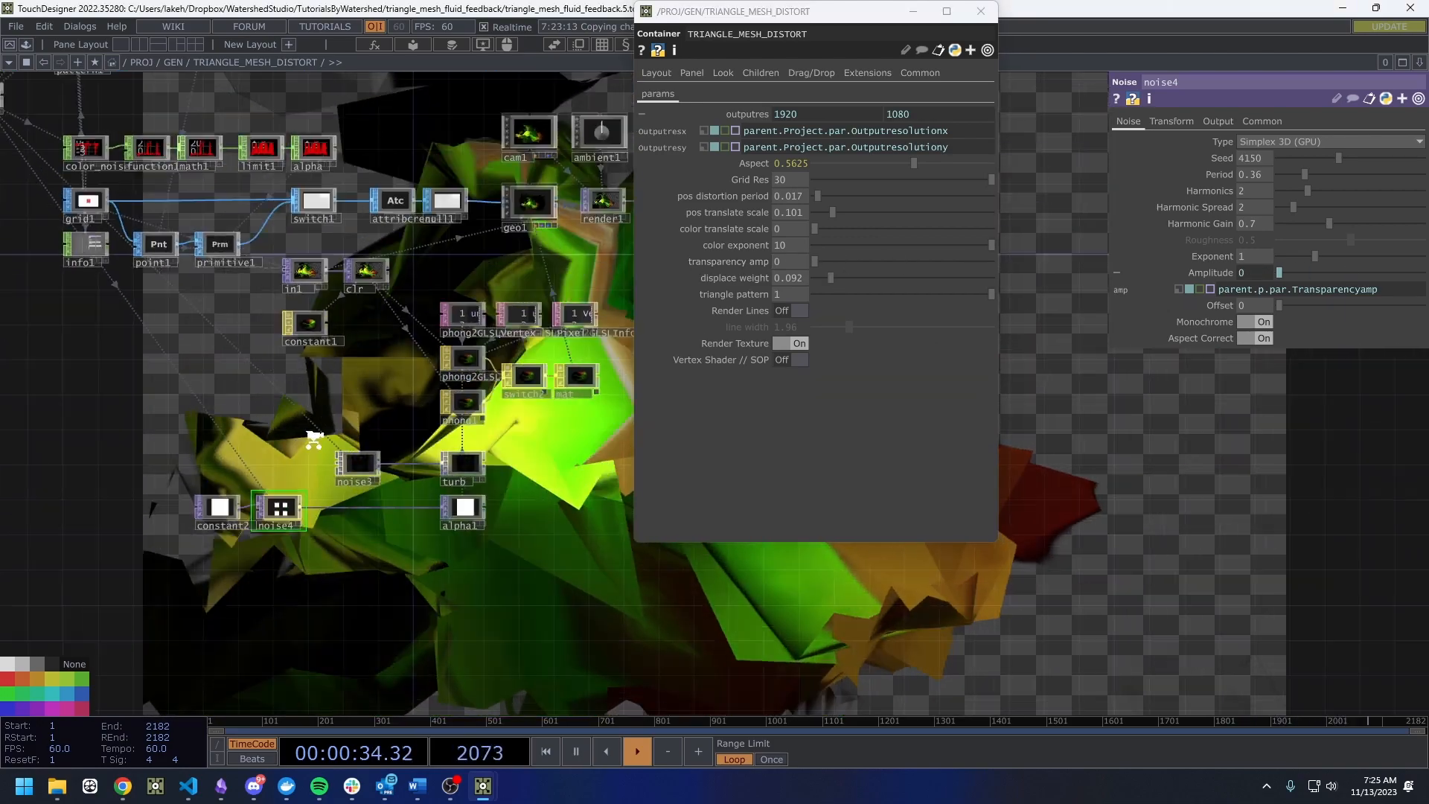
scroll(506, 298, "up", 10)
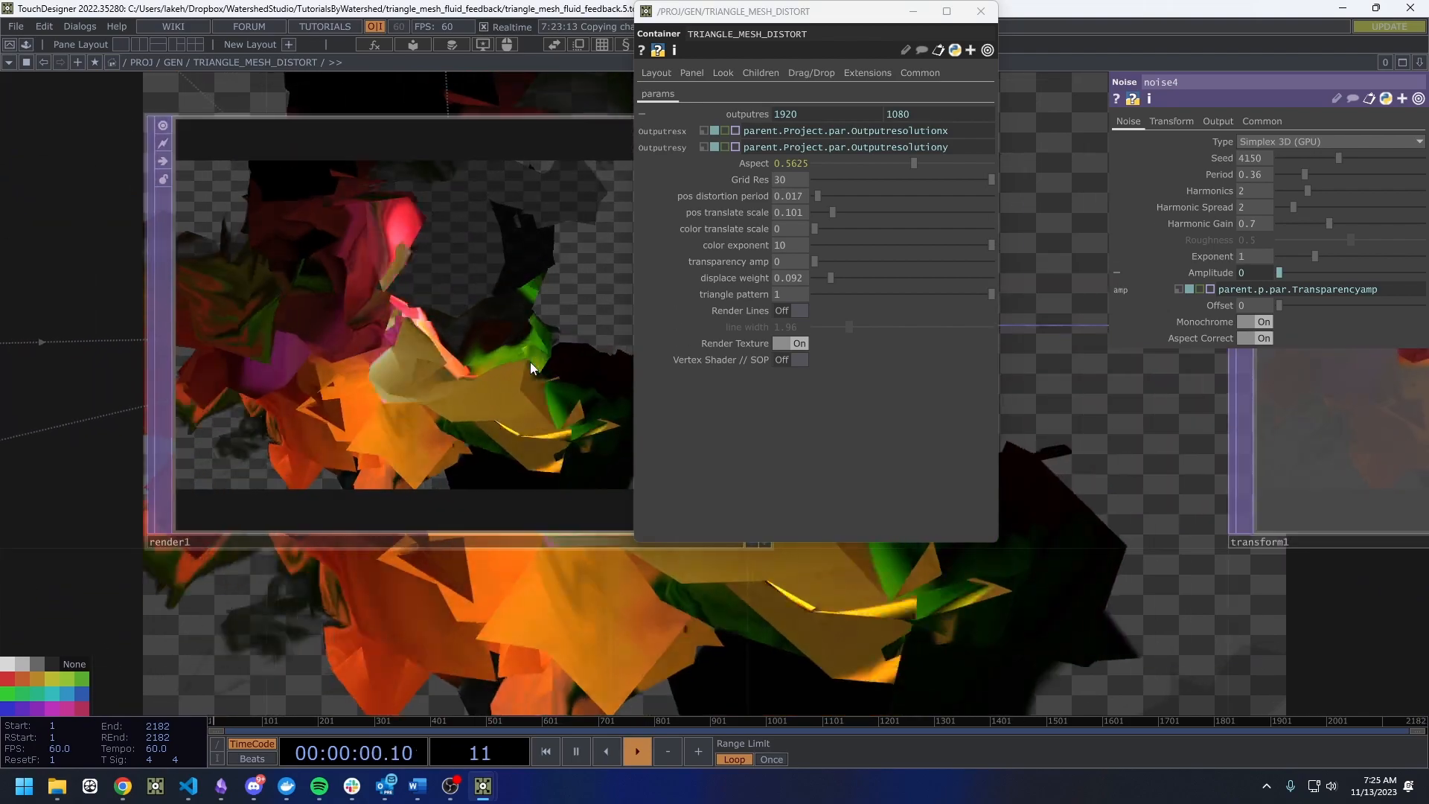
scroll(530, 361, "down", 8)
scroll(476, 312, "up", 8)
scroll(447, 376, "down", 8)
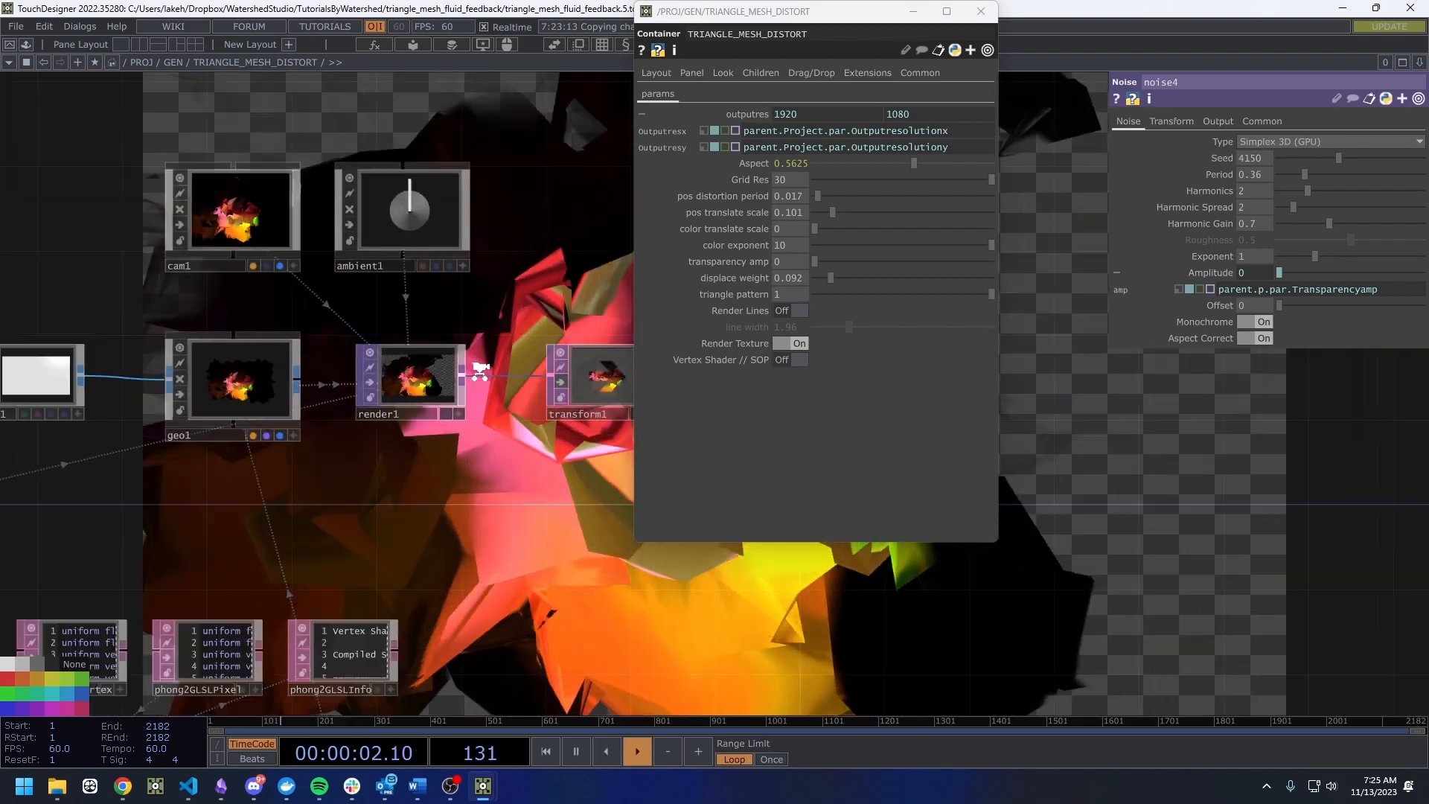
scroll(480, 372, "down", 5)
scroll(461, 604, "up", 6)
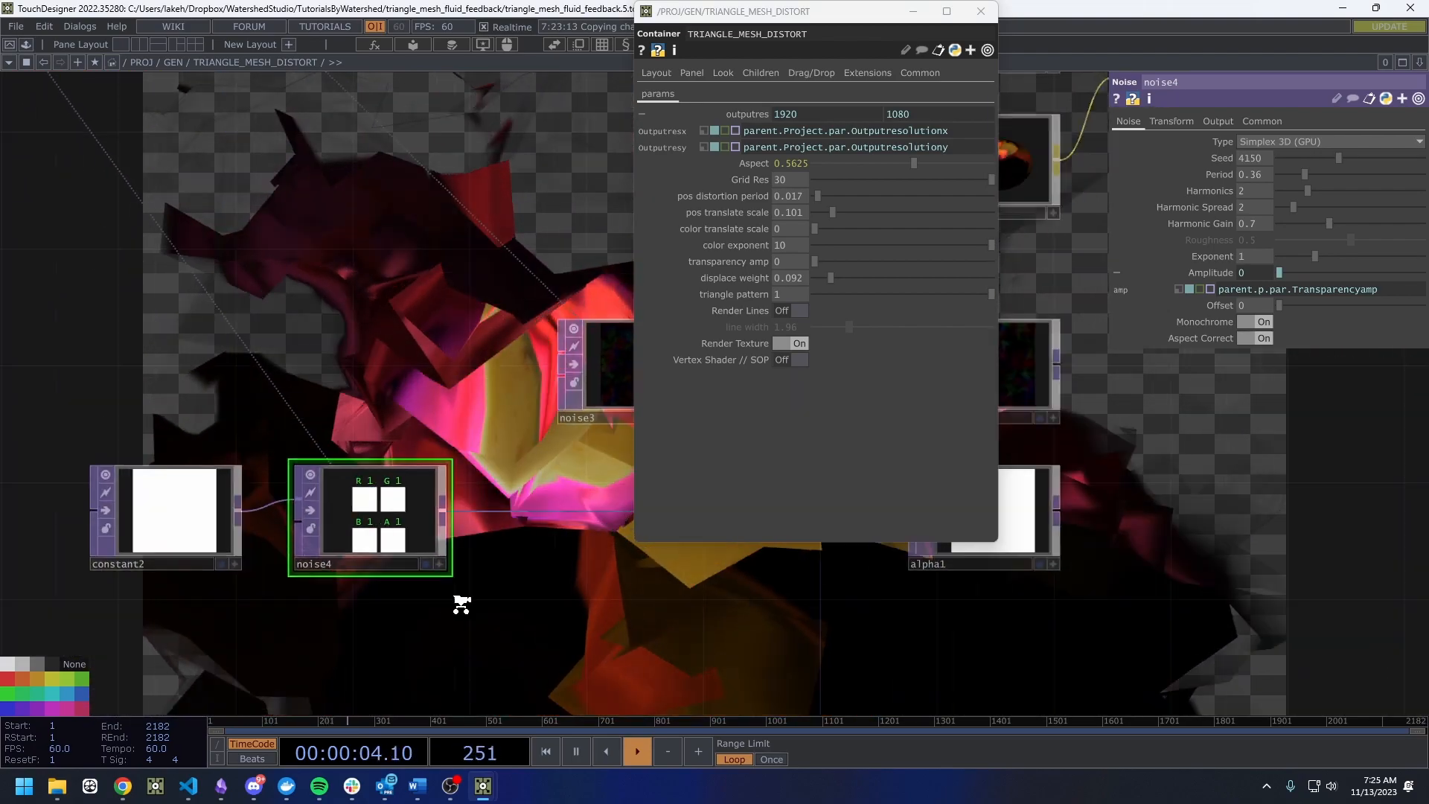
scroll(461, 604, "down", 3)
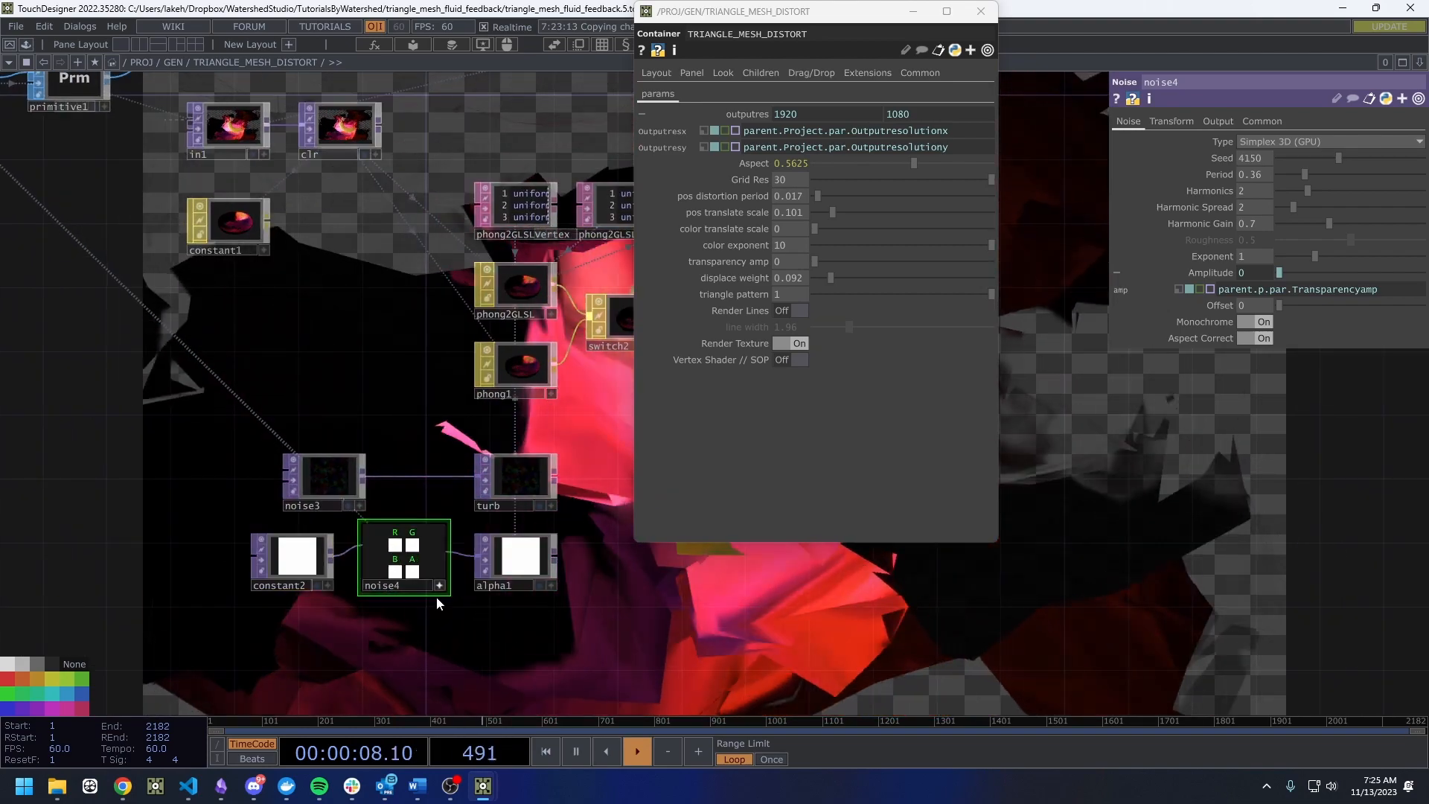
Set transparency amp to 1 and check the transparency in render1.
left_click_drag(823, 263, 1083, 253)
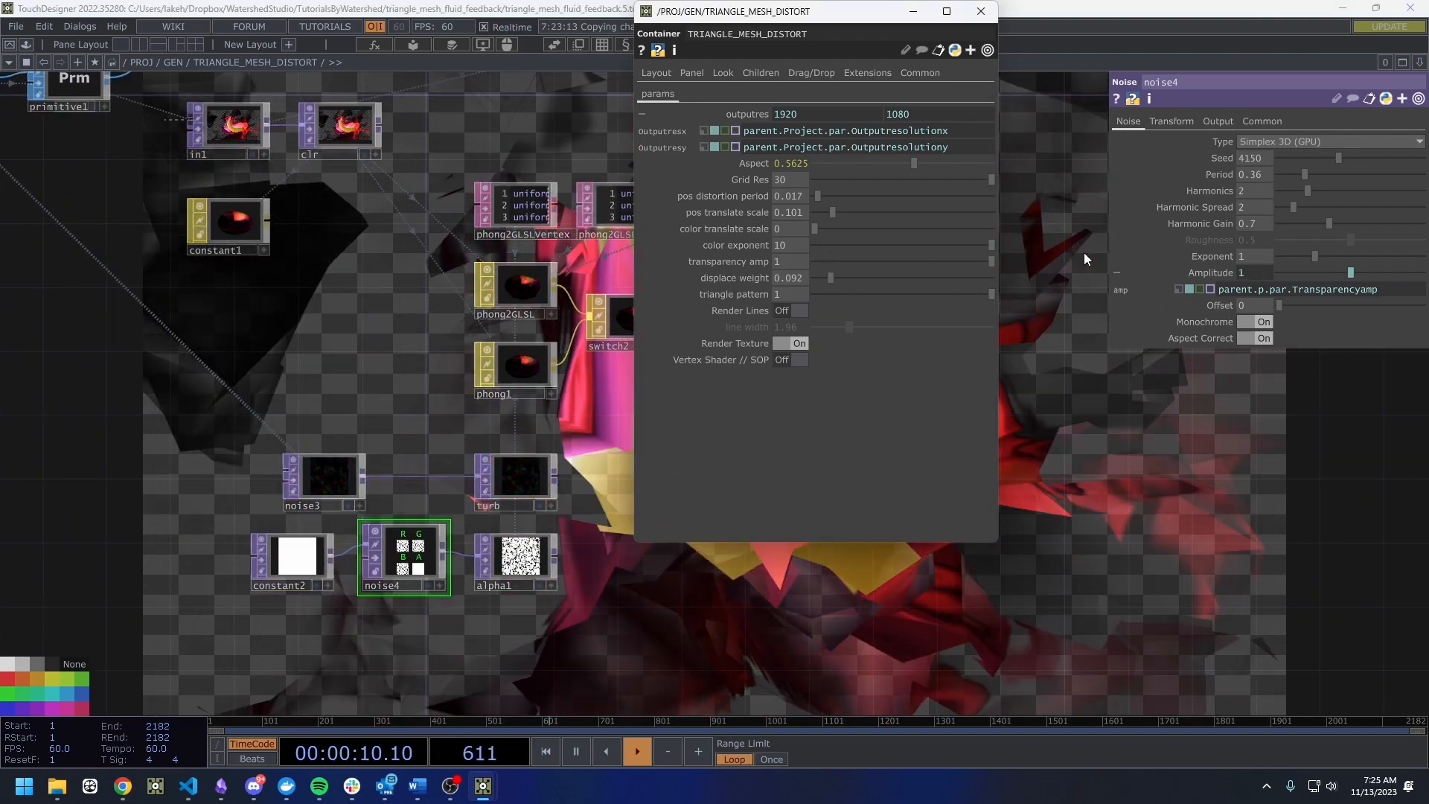
scroll(622, 391, "down", 3)
scroll(449, 421, "up", 8)
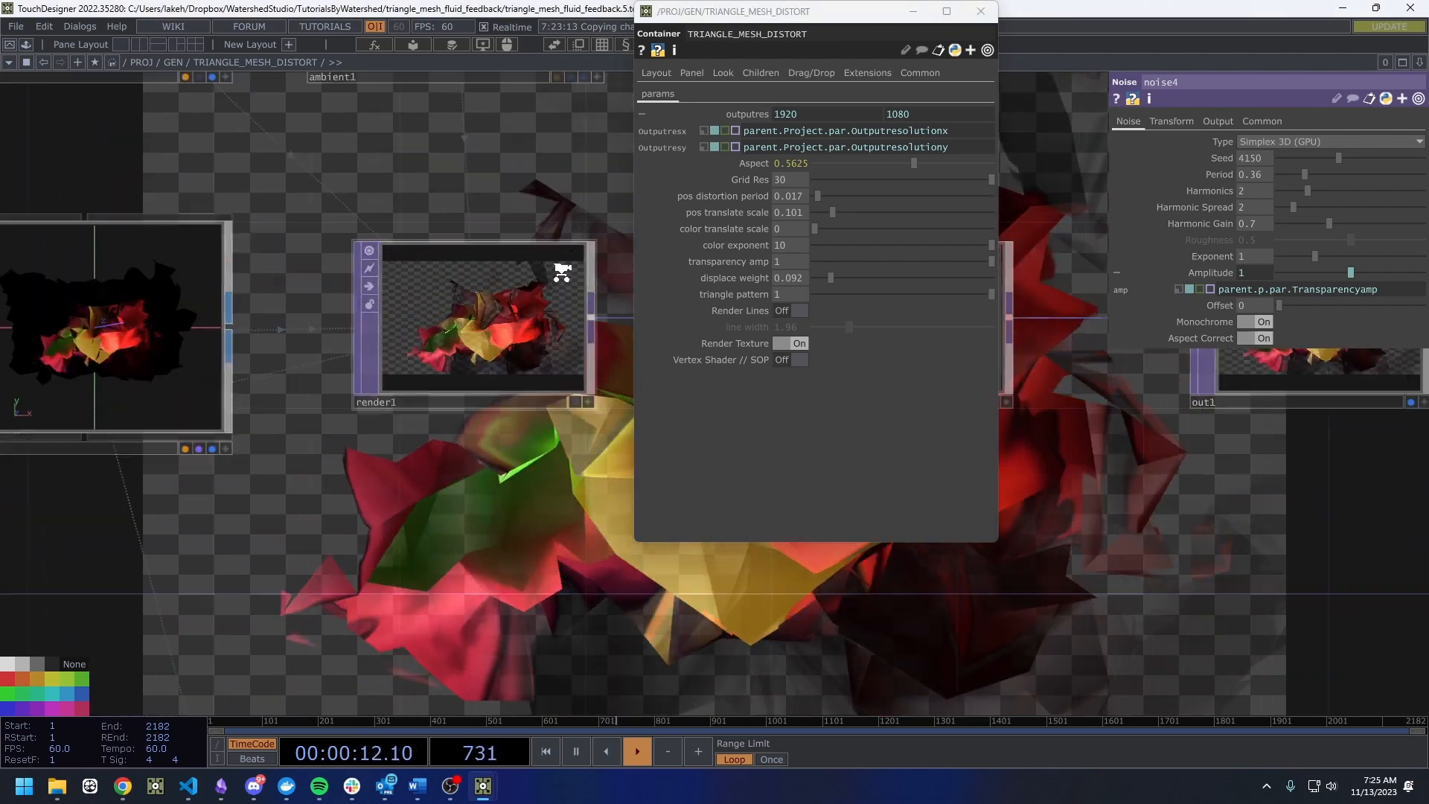
scroll(361, 383, "down", 5)
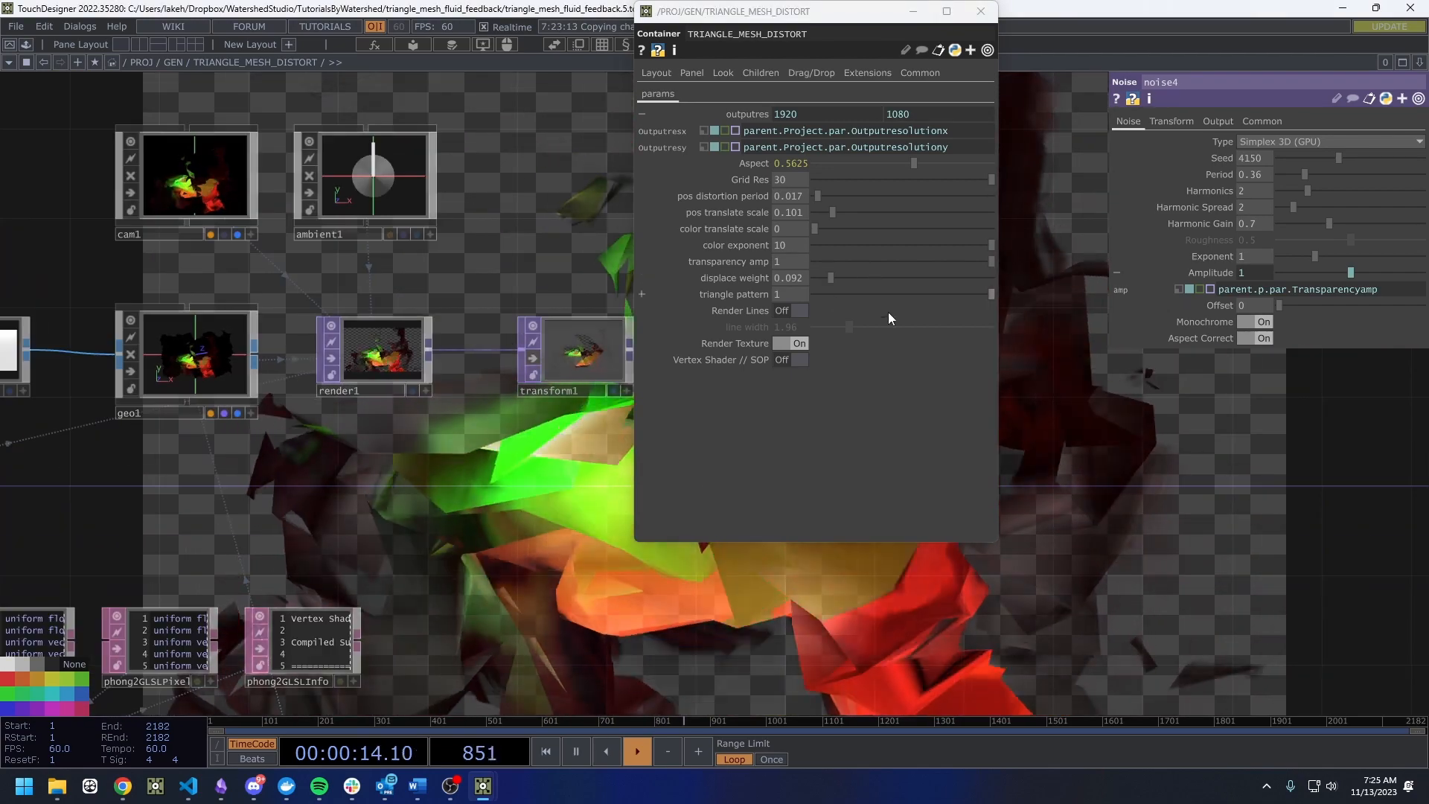
Go up to the GEN network and close the floating TRIANGLE_MESH_DISTORT parameter window.
left_click_drag(456, 514, 492, 466)
key("u")
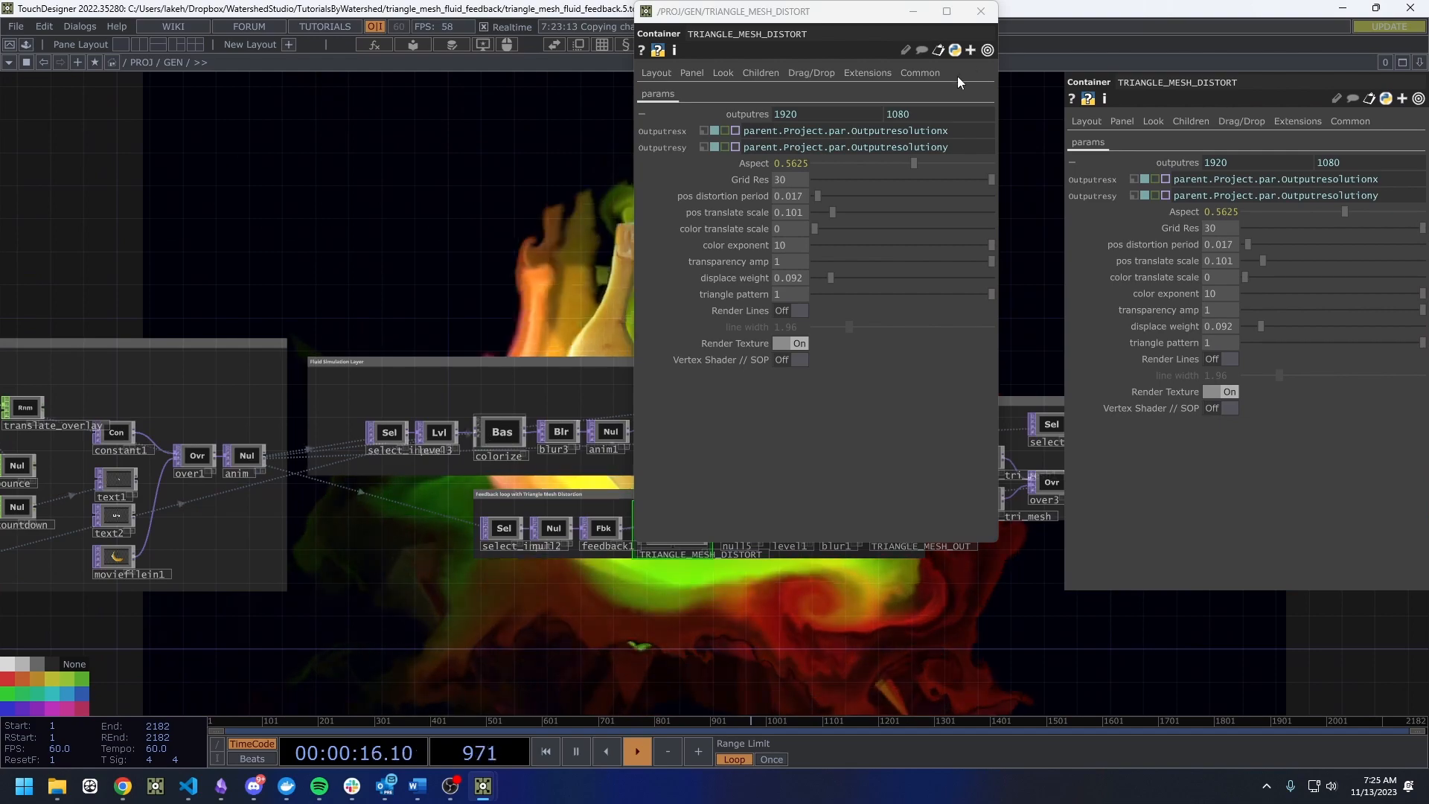
left_click(979, 11)
scroll(788, 270, "down", 3)
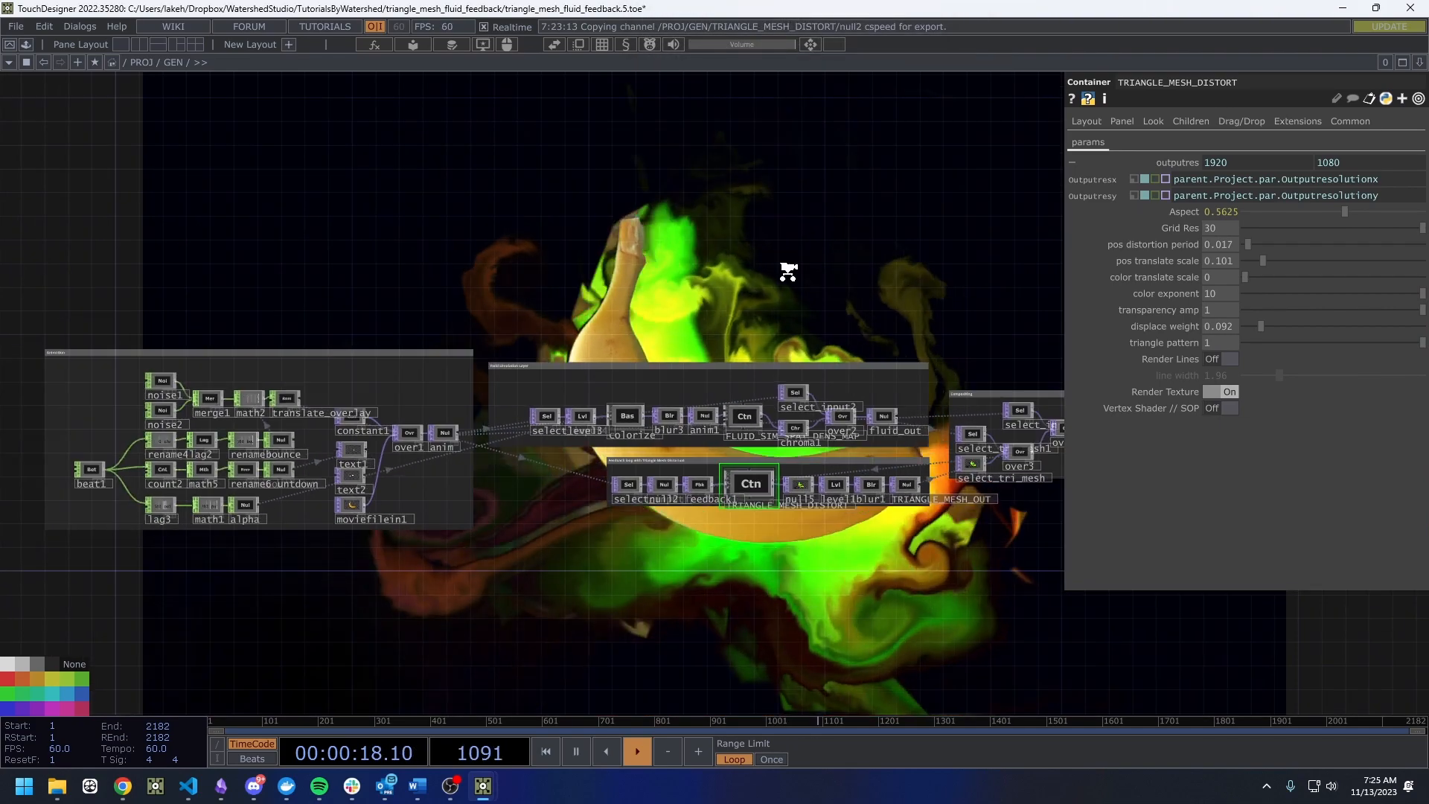
Examine the triangle mesh feedback loop within the GEN network and the composited output behind it.
left_click_drag(696, 329, 685, 433)
scroll(668, 436, "down", 3)
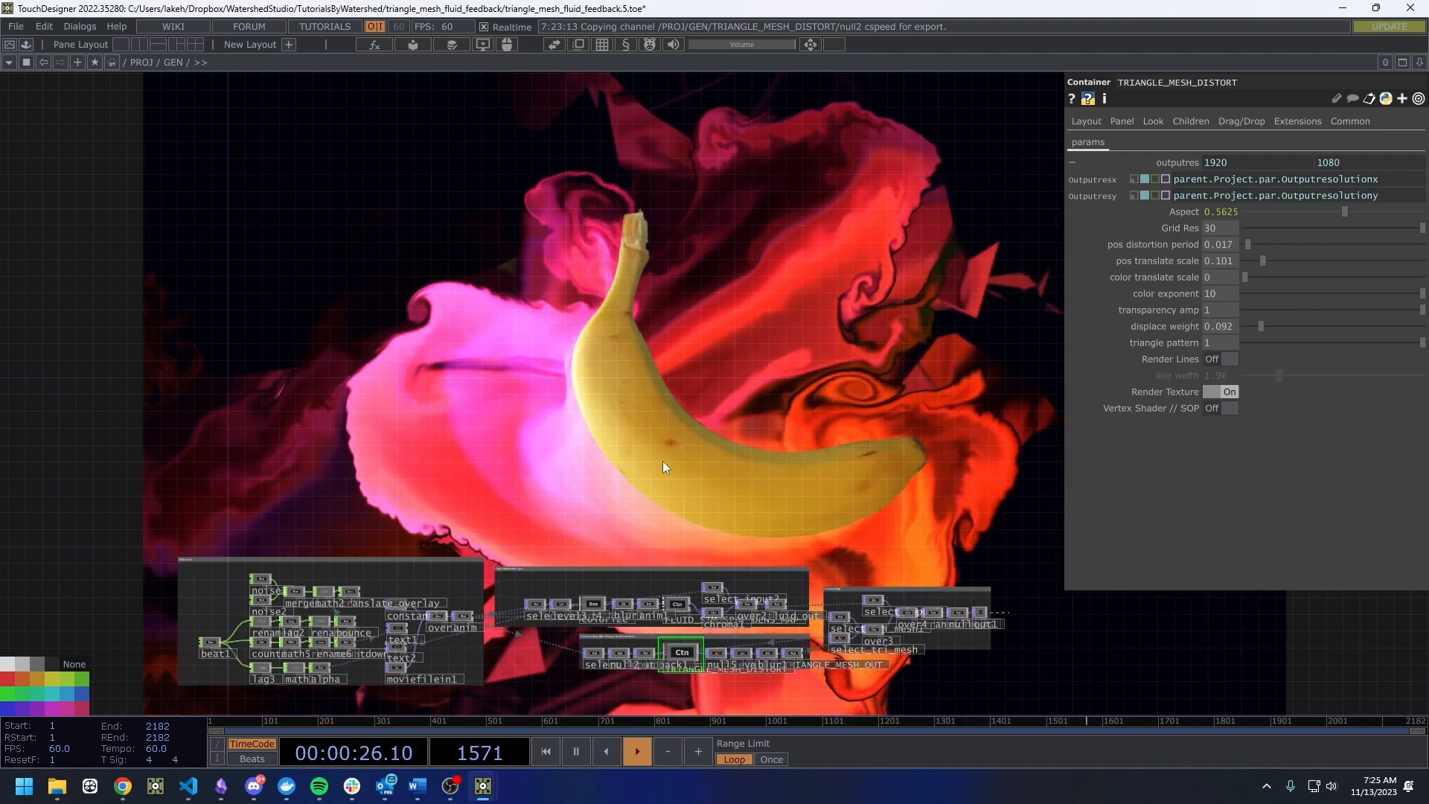
left_click_drag(691, 651, 612, 463)
scroll(611, 463, "up", 5)
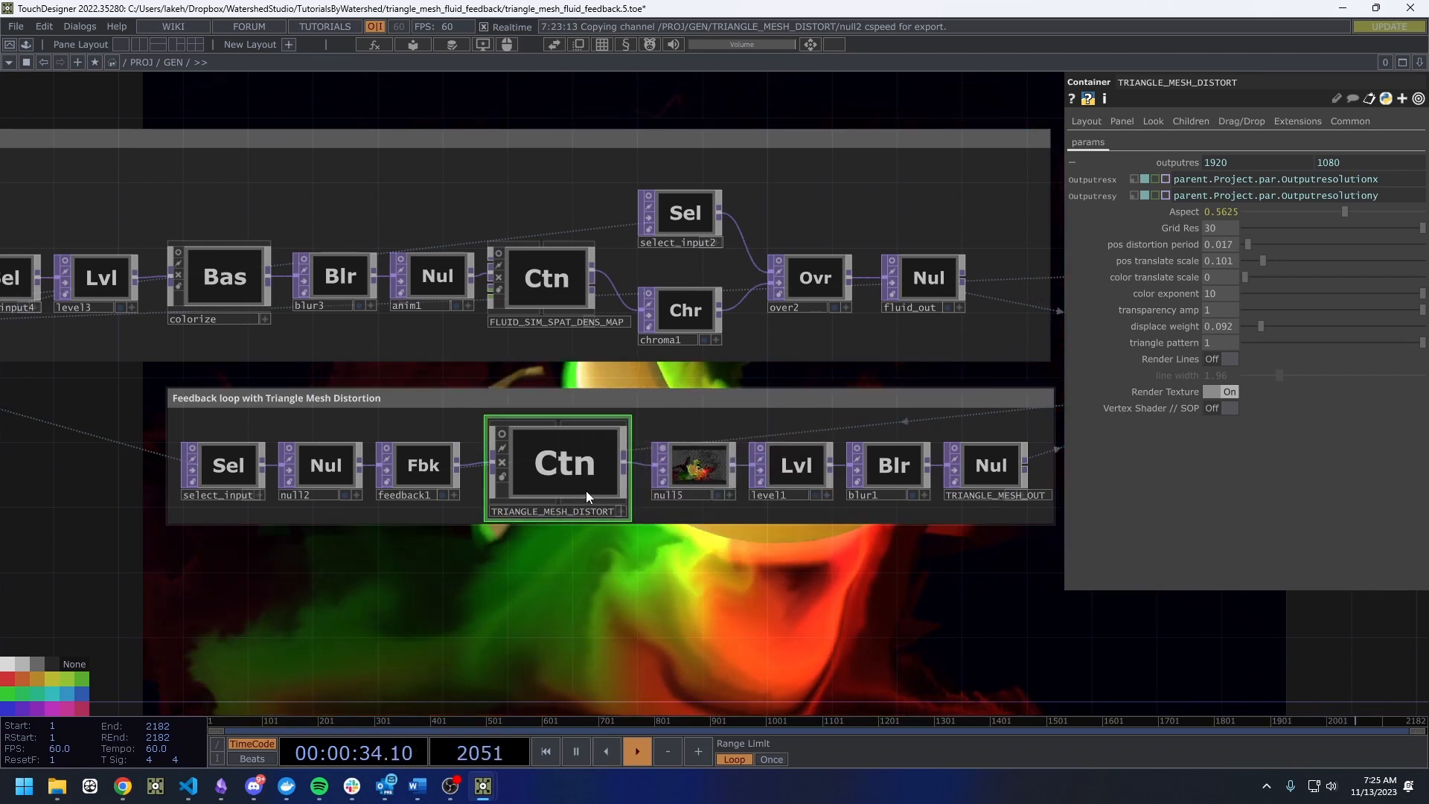
scroll(587, 493, "down", 4)
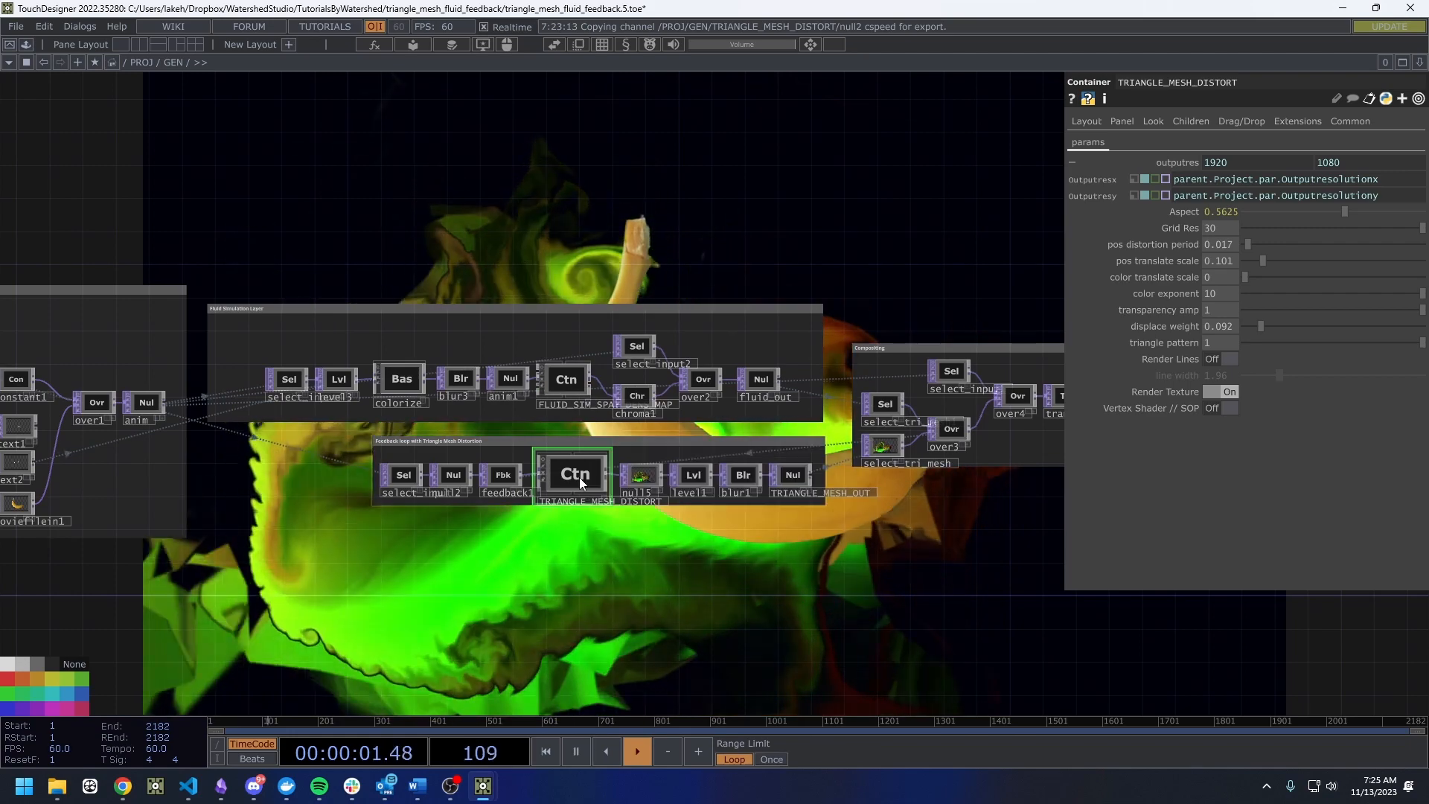
scroll(579, 477, "up", 5)
scroll(576, 477, "down", 7)
scroll(616, 425, "up", 5)
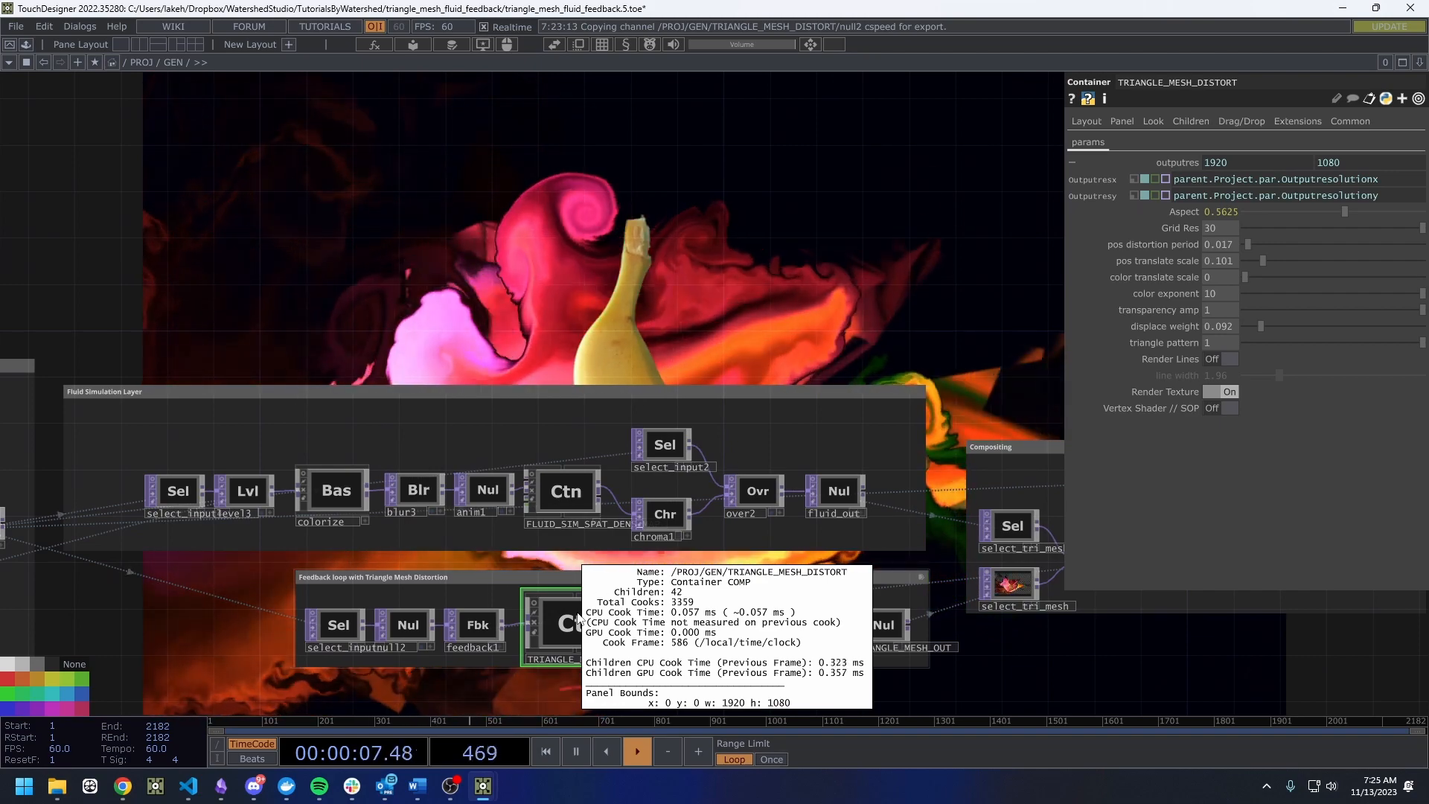
scroll(577, 615, "down", 7)
left_click_drag(597, 465, 622, 335)
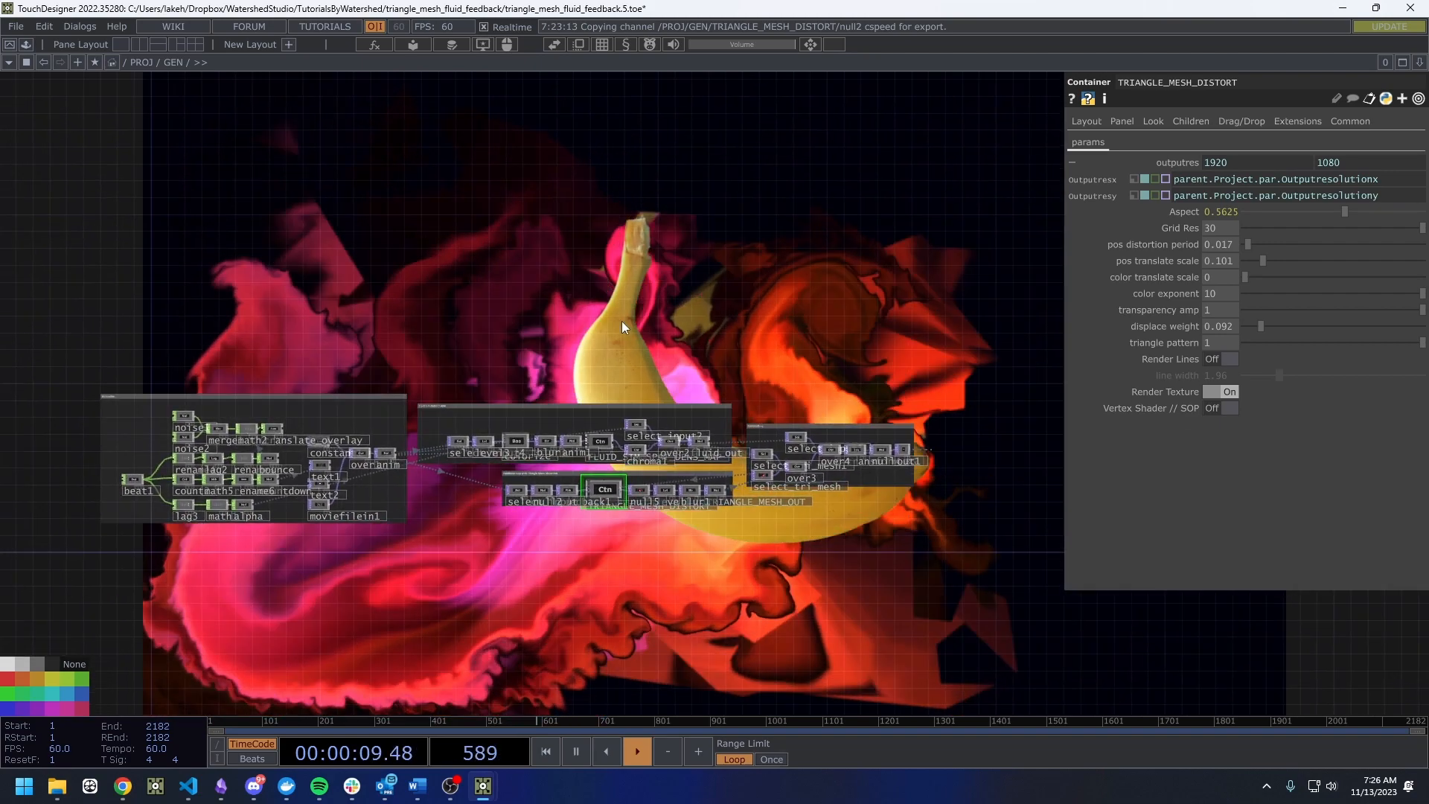
scroll(618, 492, "up", 3)
scroll(618, 492, "down", 3)
scroll(602, 490, "up", 2)
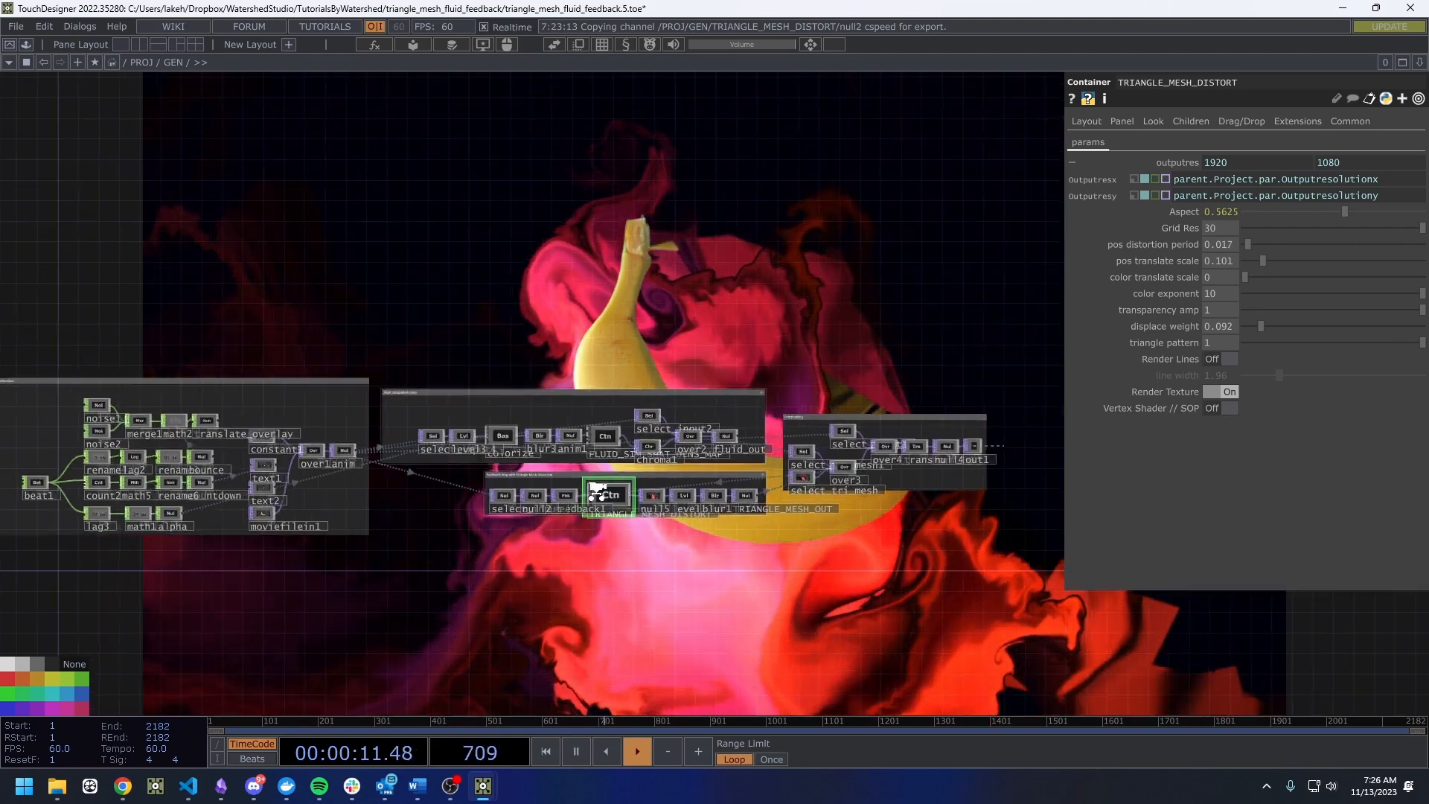
Toggle TRIANGLE_MESH_DISTORT's Vertex Shader // SOP option on and back off to compare the output.
middle_click(627, 497)
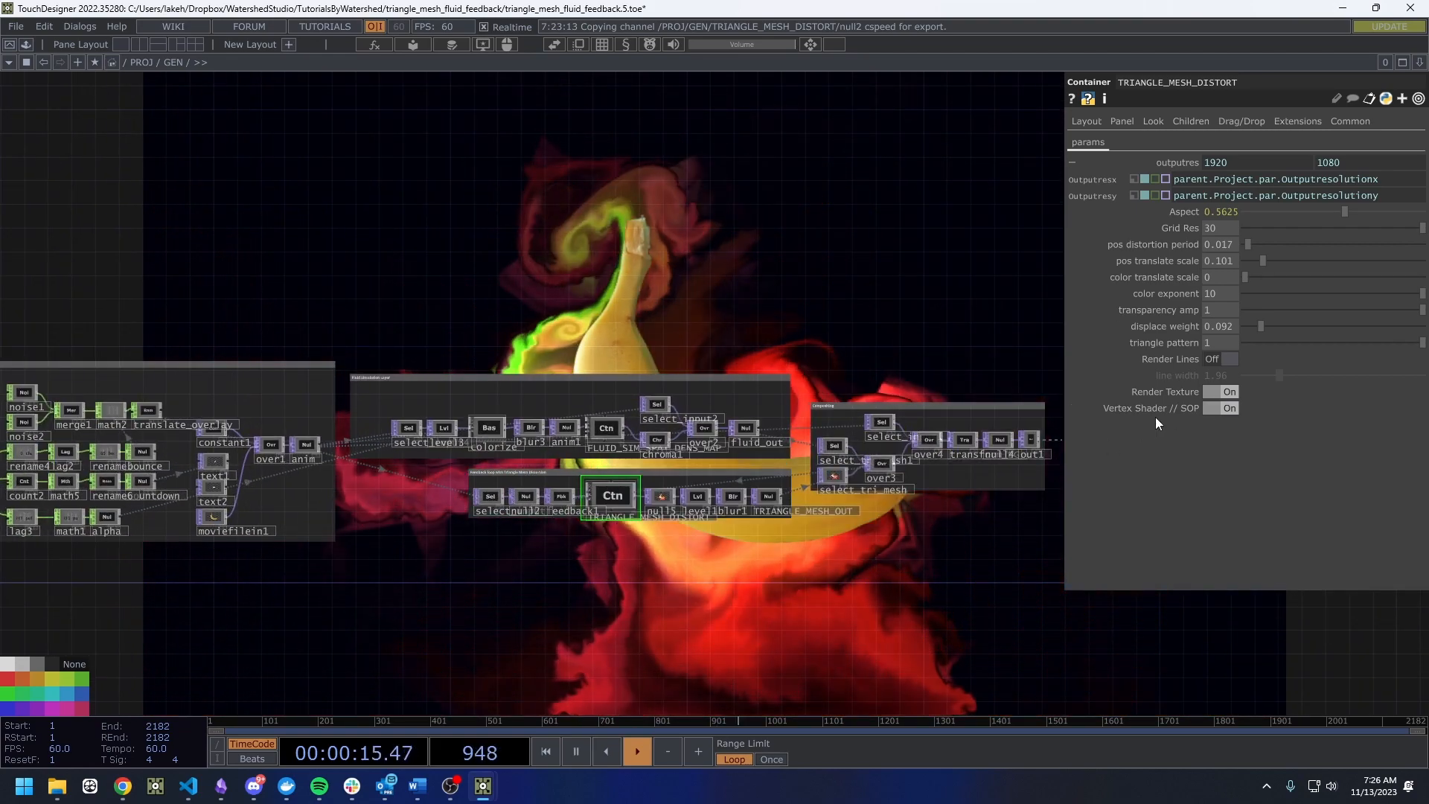
left_click_drag(859, 289, 886, 378)
scroll(860, 372, "down", 3)
left_click_drag(846, 321, 738, 357)
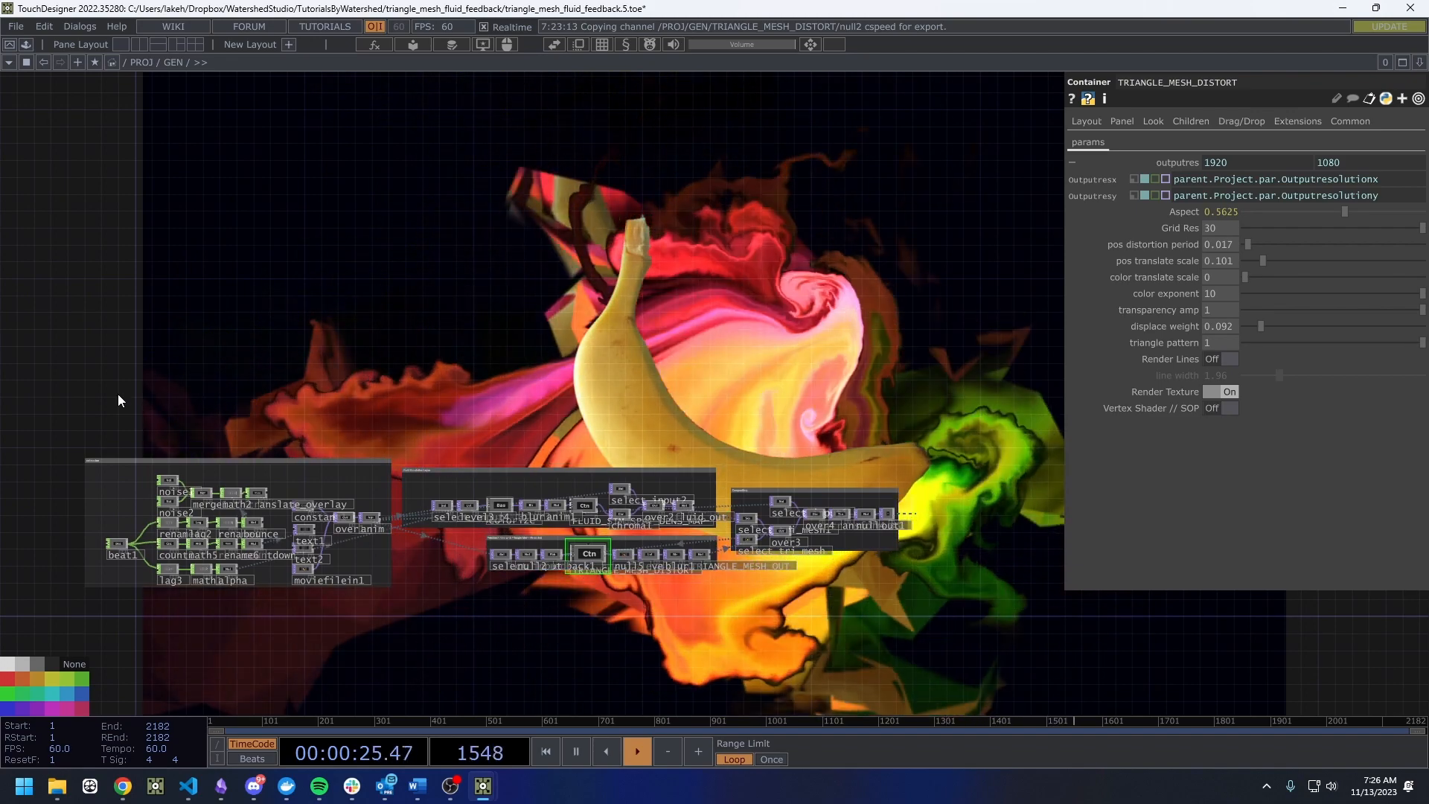
Hide the operator parameters to view the composited output behind the GEN network.
left_click_drag(25, 402, 940, 646)
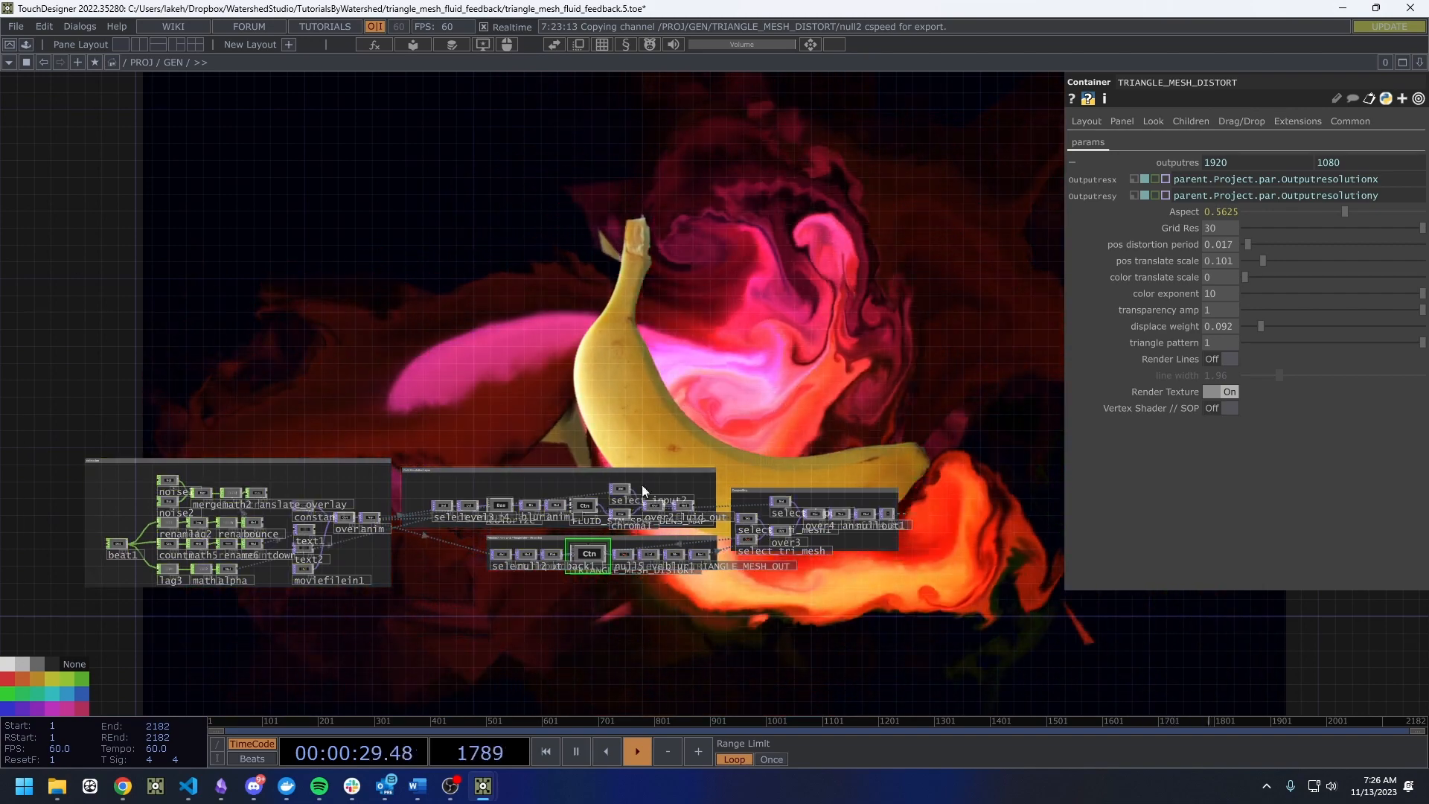
left_click_drag(614, 441, 668, 539)
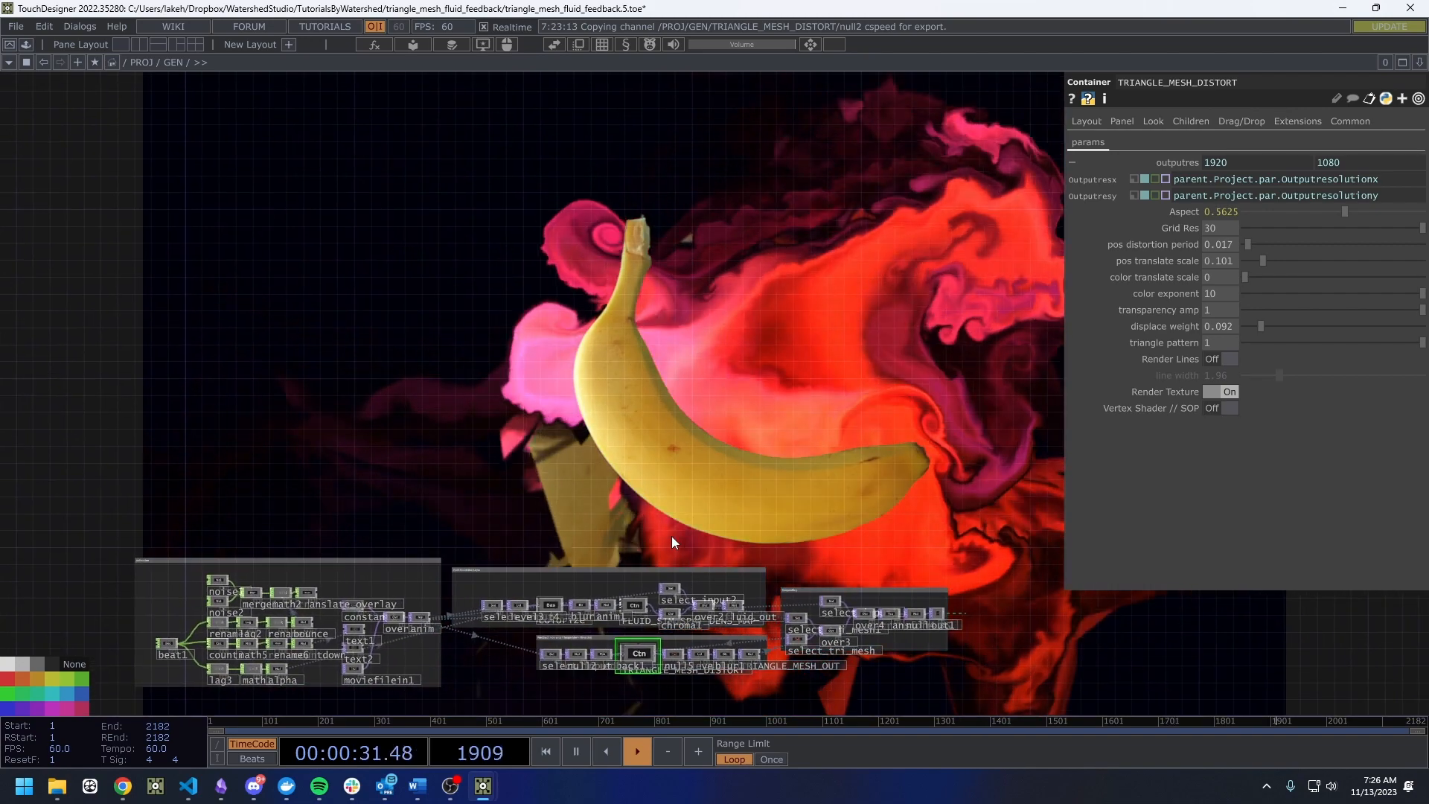
key("p")
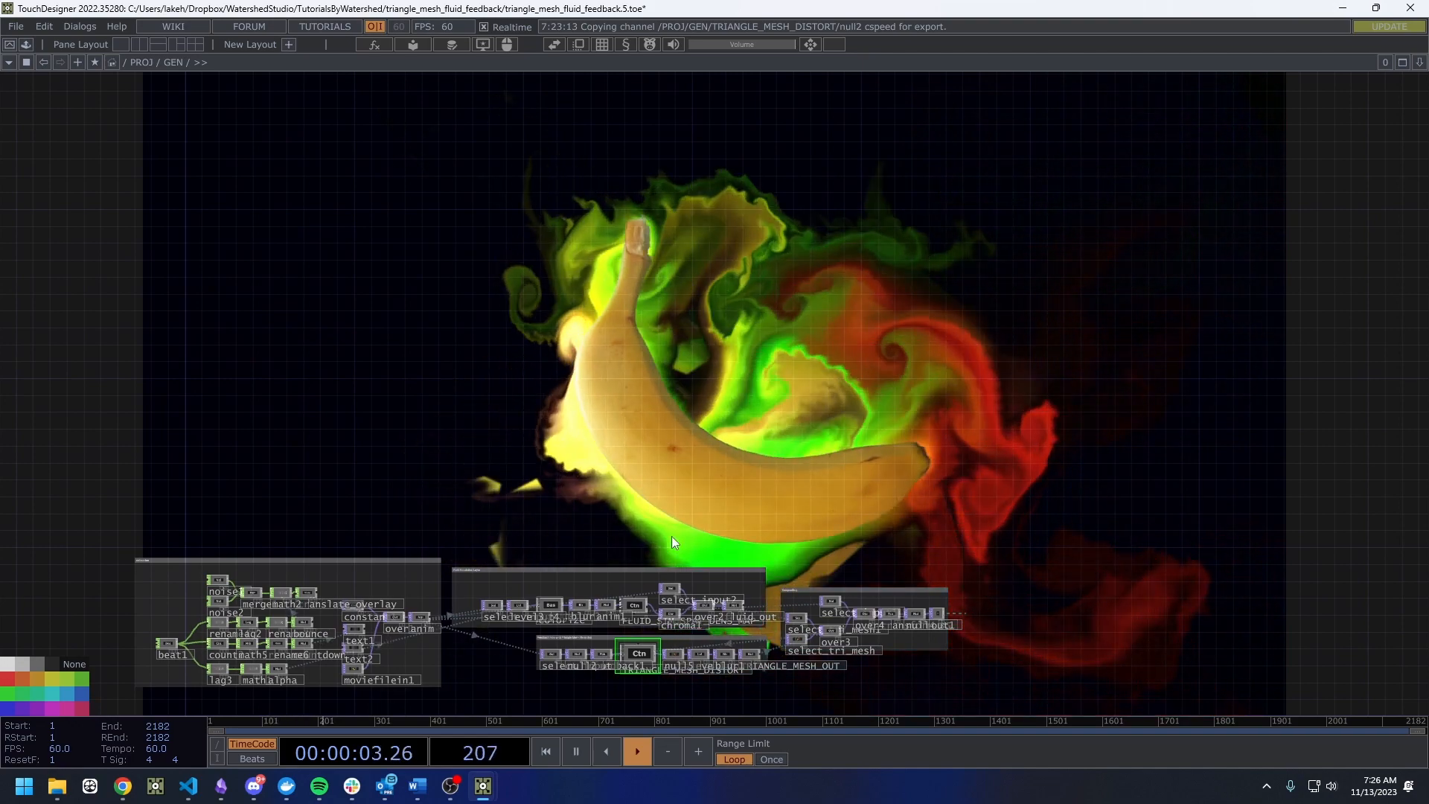
left_click_drag(630, 520, 663, 518)
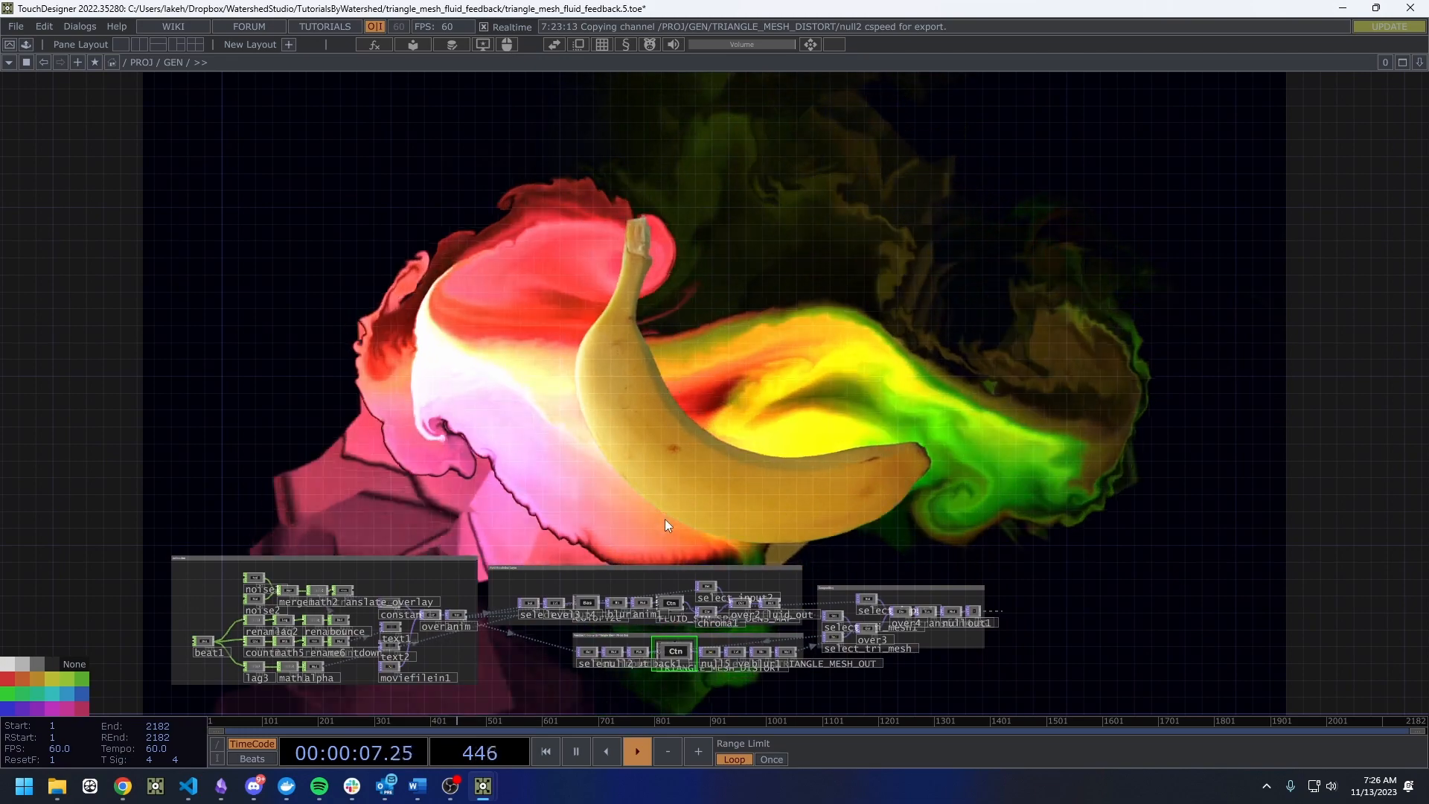